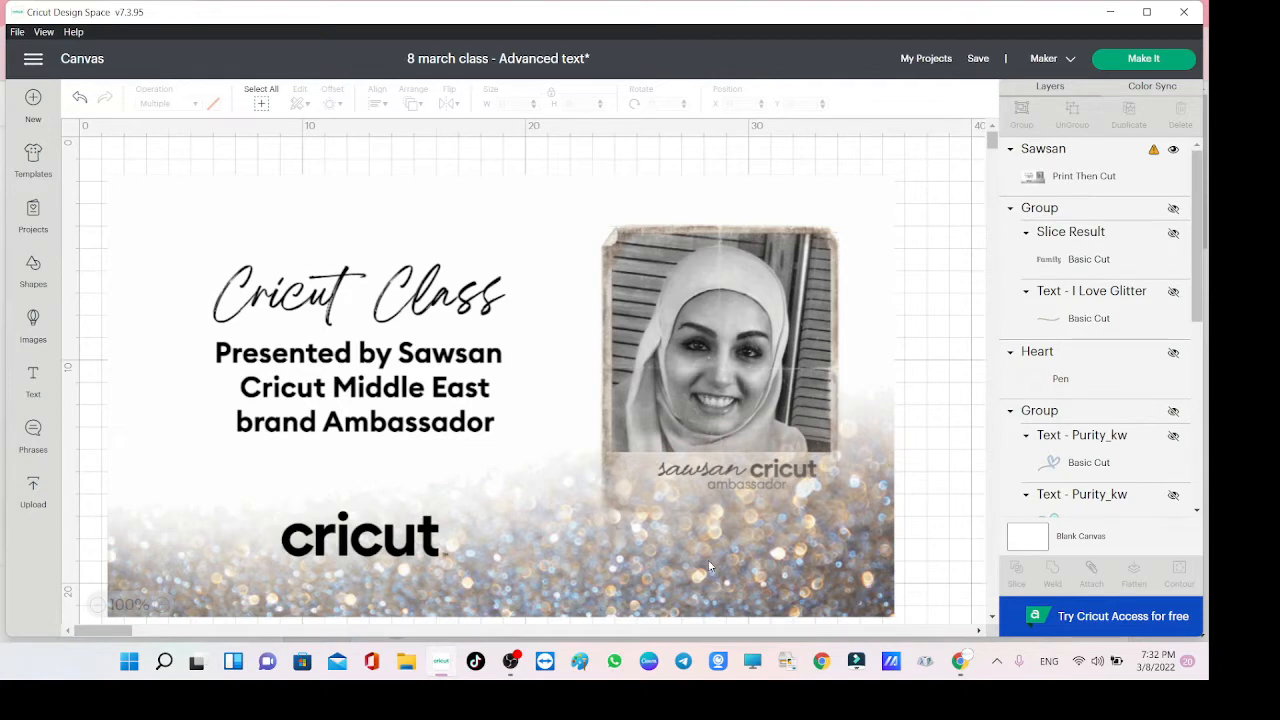
Delete the Print Then Cut title image from the canvas and start a new project, replacing the existing one without saving.
{"action": "left_click", "coordinate": [640, 543]}
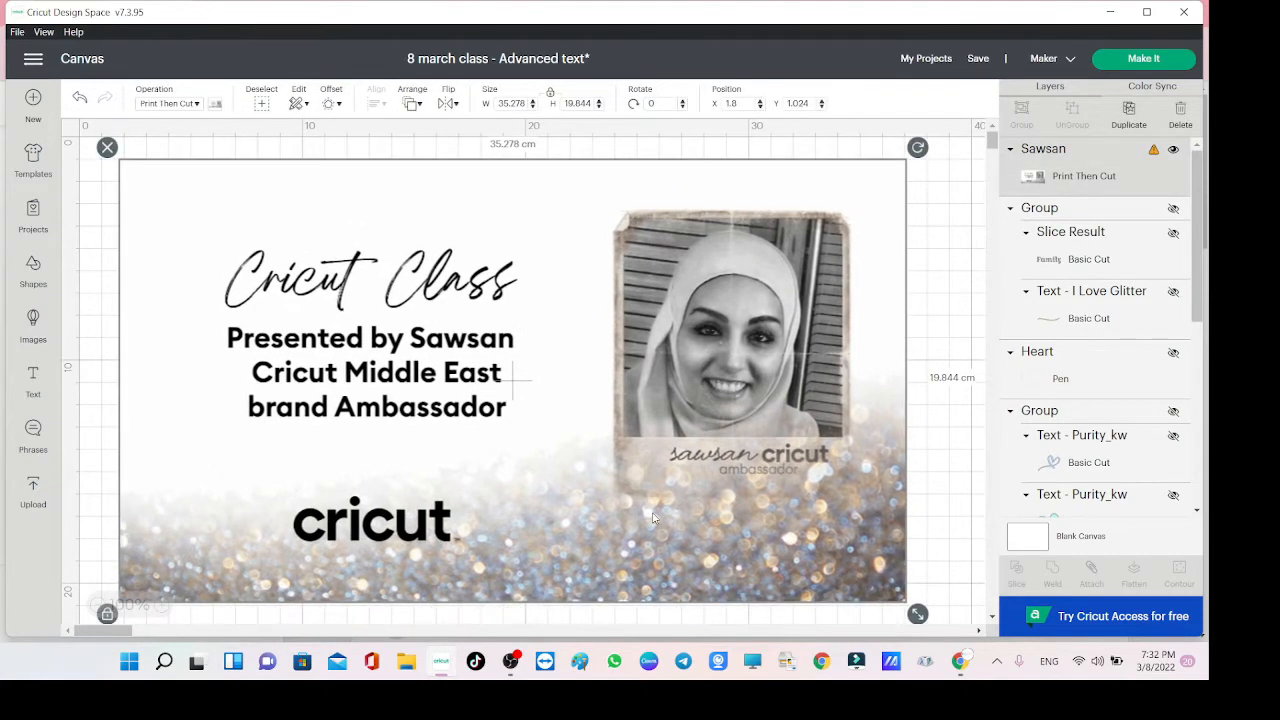
{"action": "key", "text": "Delete"}
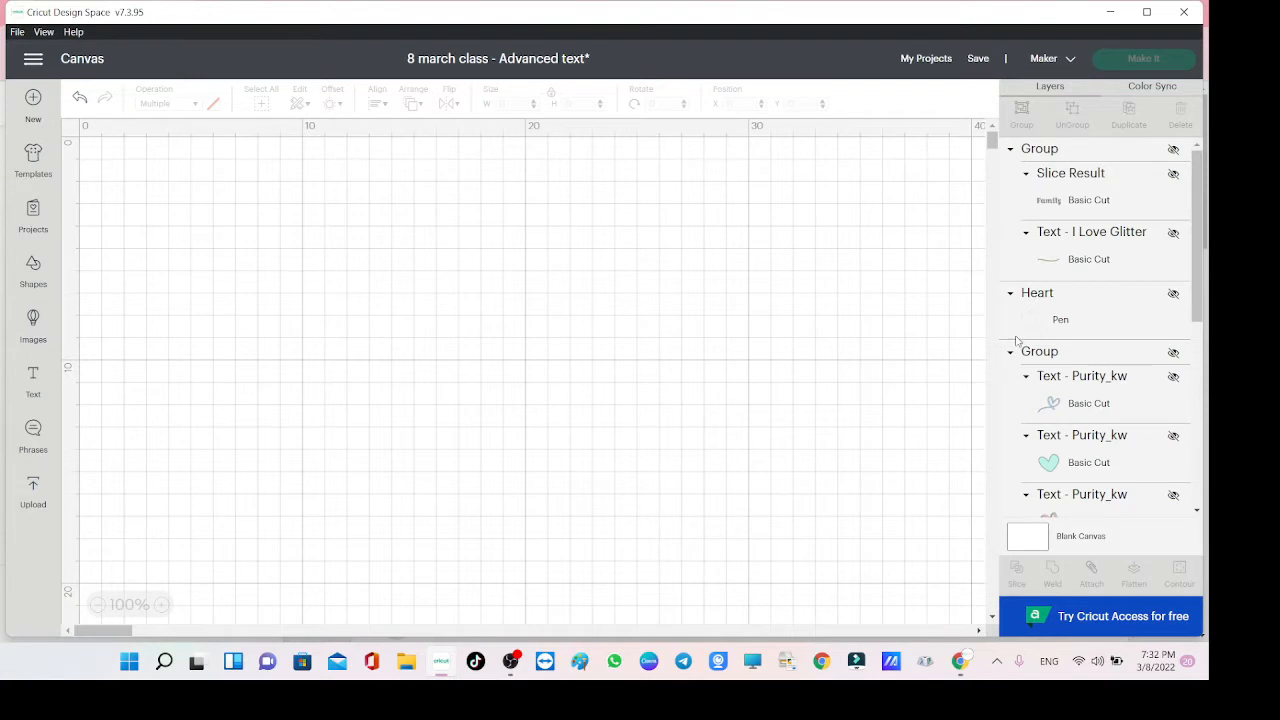
{"action": "left_click", "coordinate": [1053, 160]}
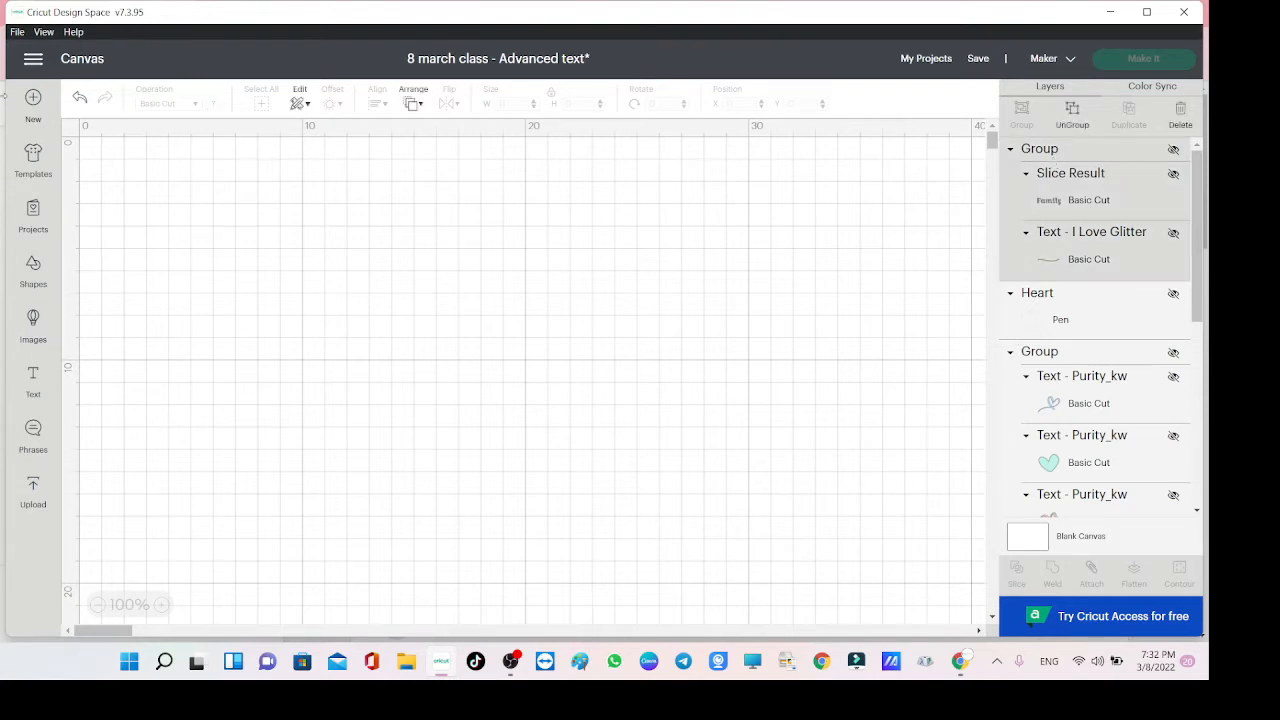
{"action": "left_click", "coordinate": [33, 100]}
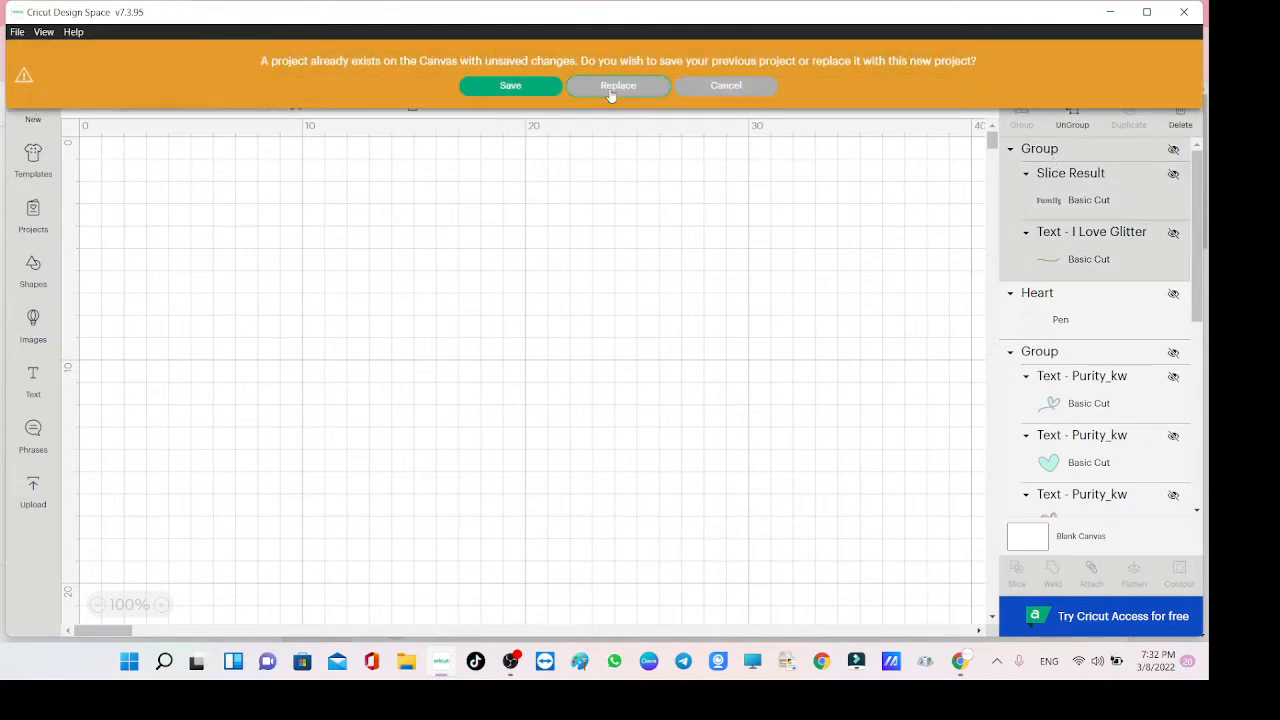
{"action": "left_click", "coordinate": [614, 86]}
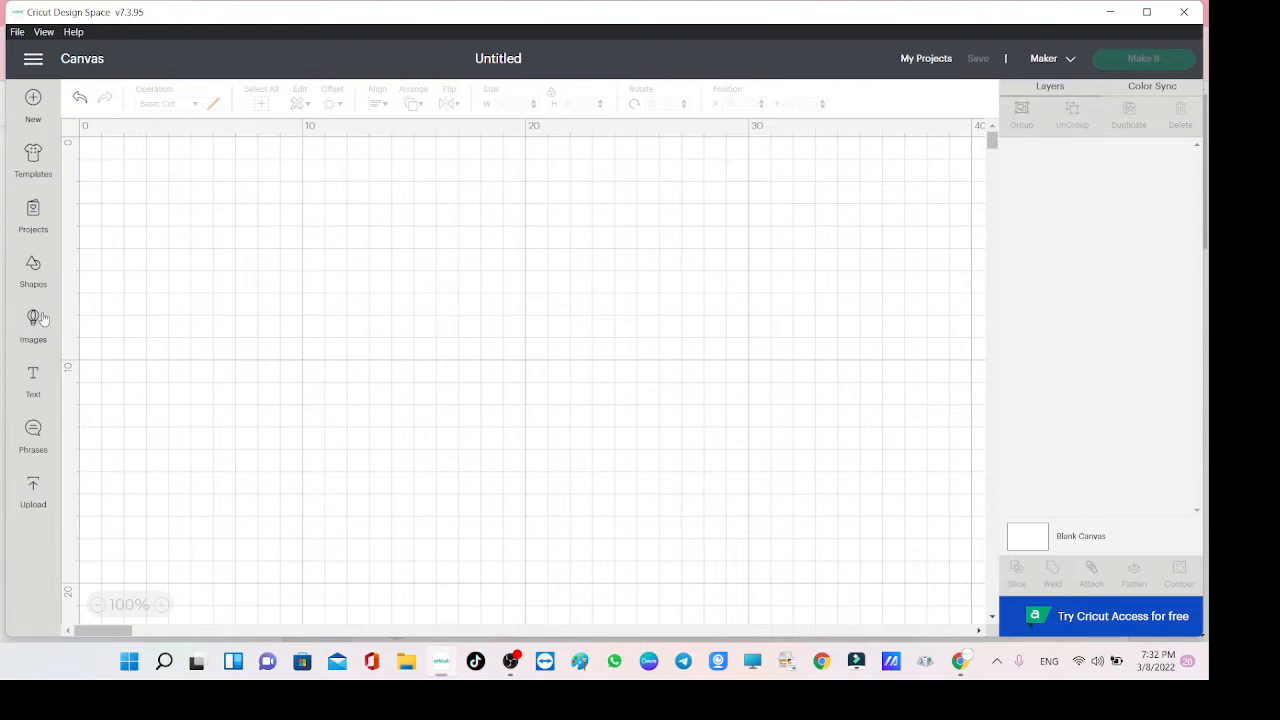
Add the text "Cricut" to the empty canvas, reposition it and enlarge it to about 21 cm wide.
{"action": "left_click", "coordinate": [32, 381]}
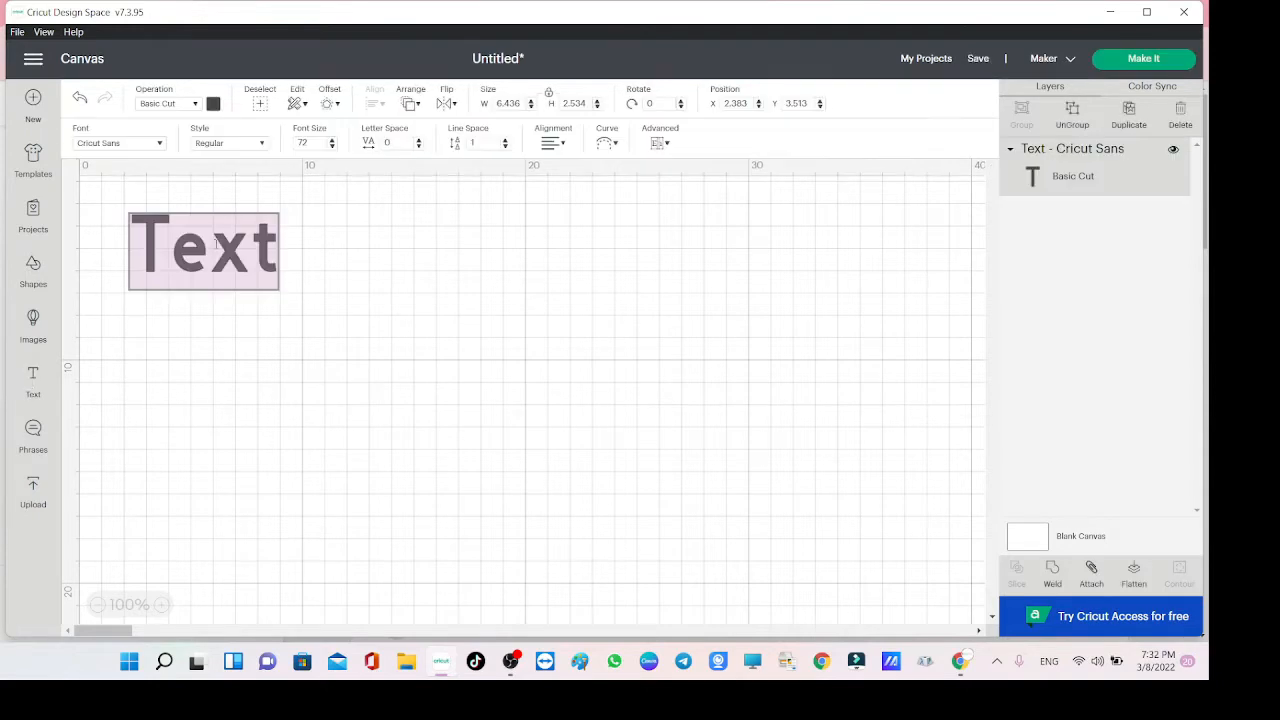
{"action": "type", "text": "C"}
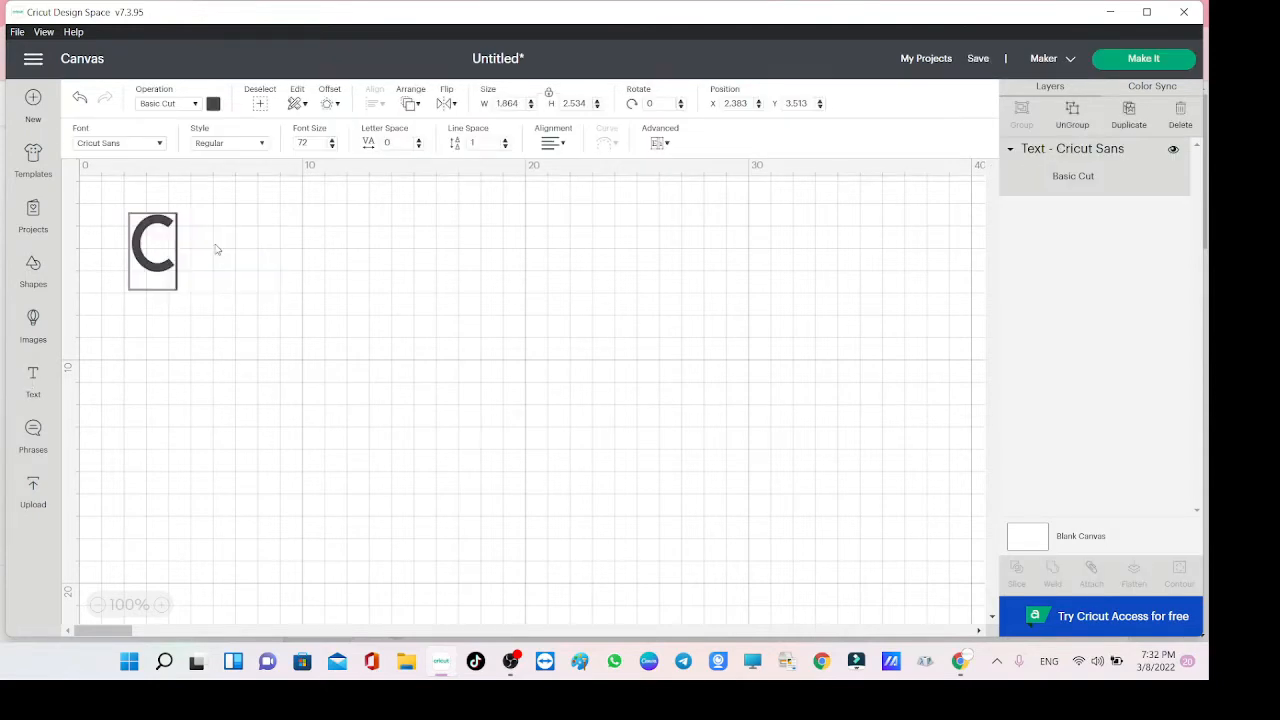
{"action": "type", "text": "ricut"}
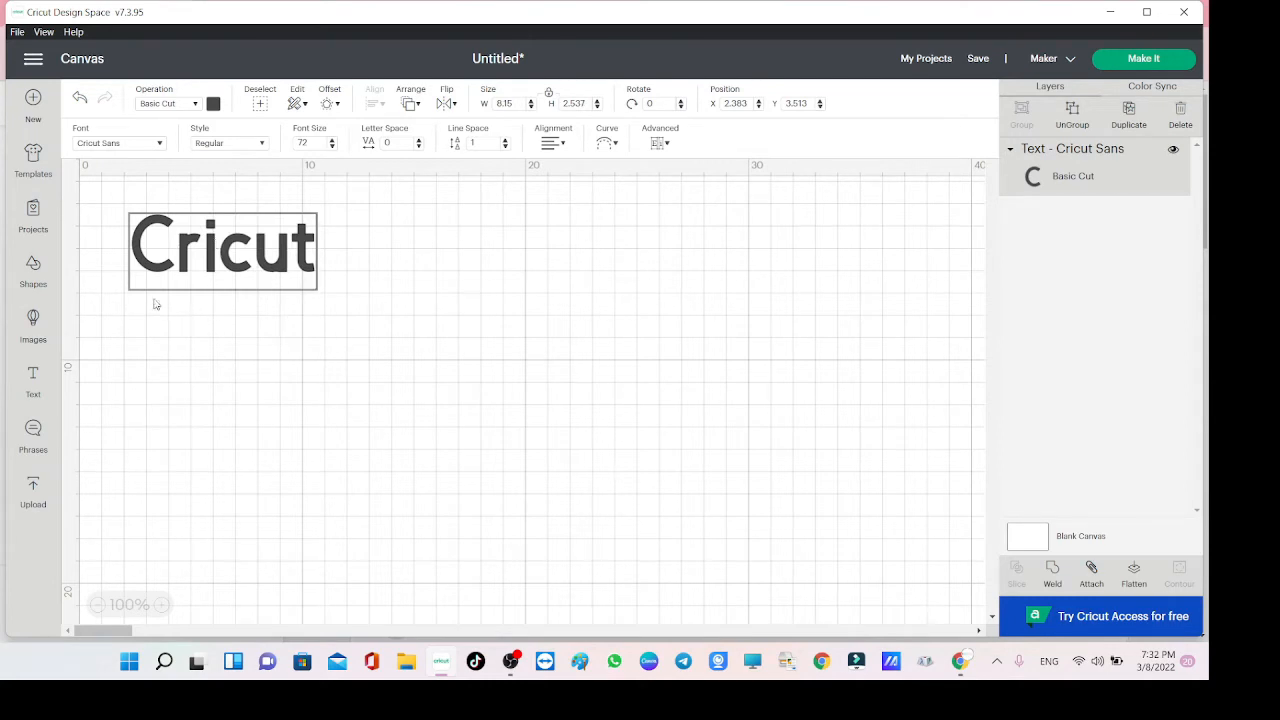
{"action": "left_click", "coordinate": [218, 287]}
{"action": "left_click_drag", "start_coordinate": [203, 247], "coordinate": [260, 307]}
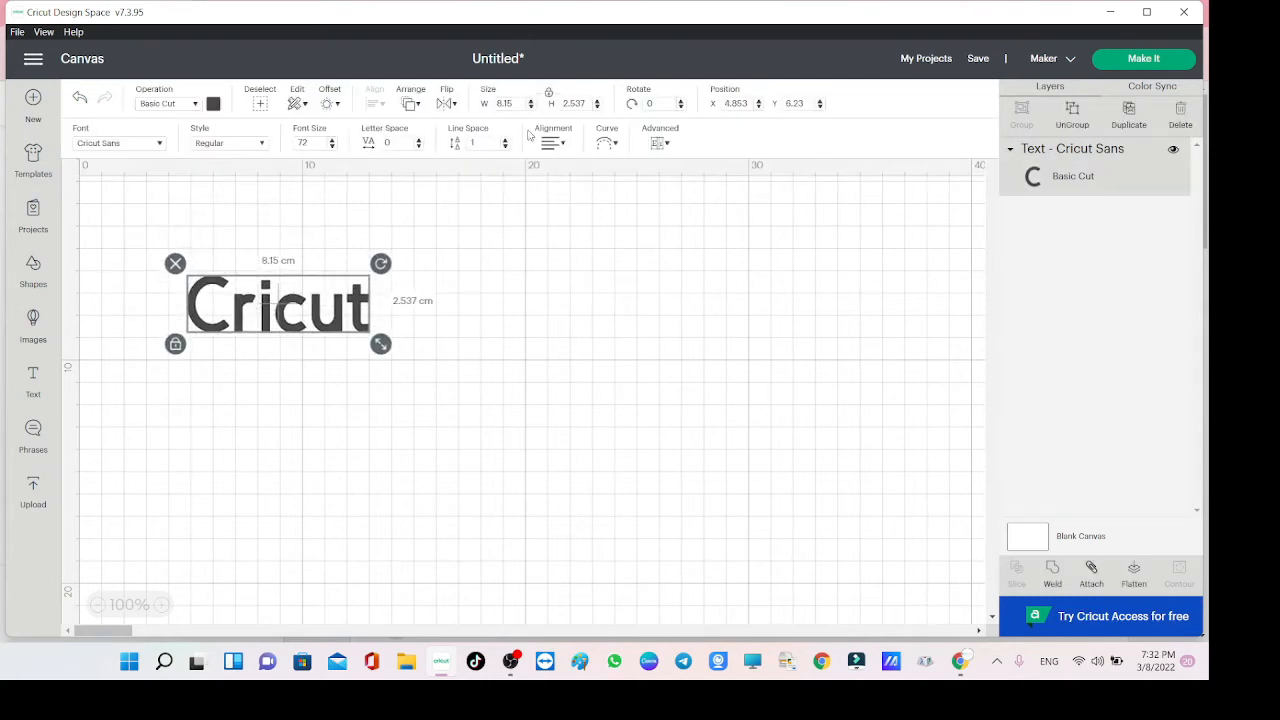
{"action": "left_click_drag", "start_coordinate": [381, 345], "coordinate": [663, 431]}
Compare the system and Cricut font lists, search the system fonts for "impact" and apply Impact to the text.
{"action": "left_click", "coordinate": [140, 148]}
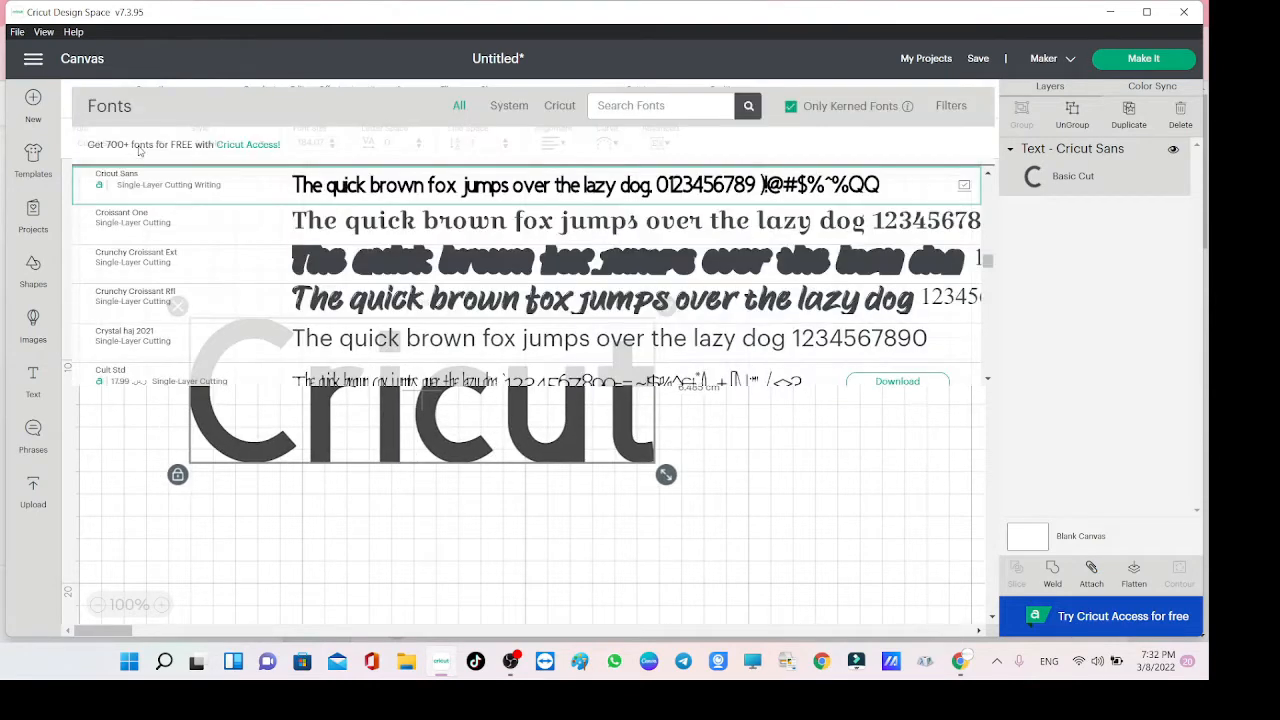
{"action": "left_click", "coordinate": [516, 110]}
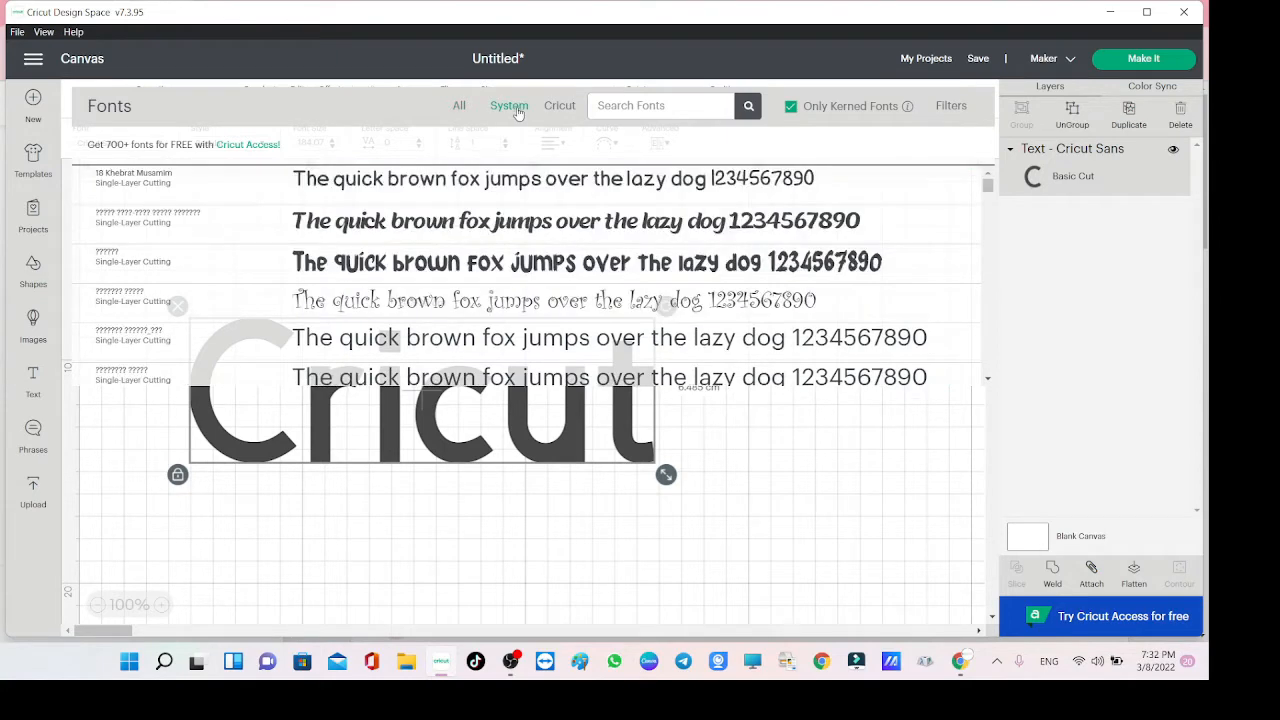
{"action": "left_click", "coordinate": [561, 108]}
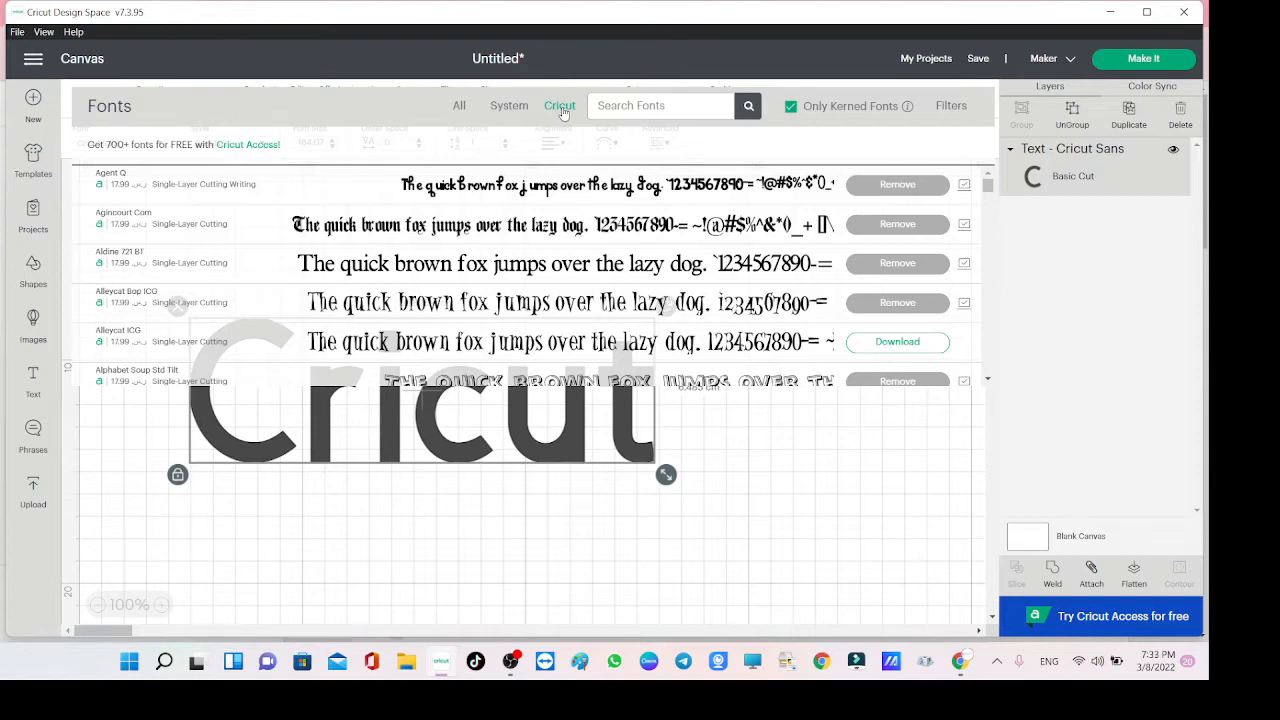
{"action": "left_click", "coordinate": [506, 108]}
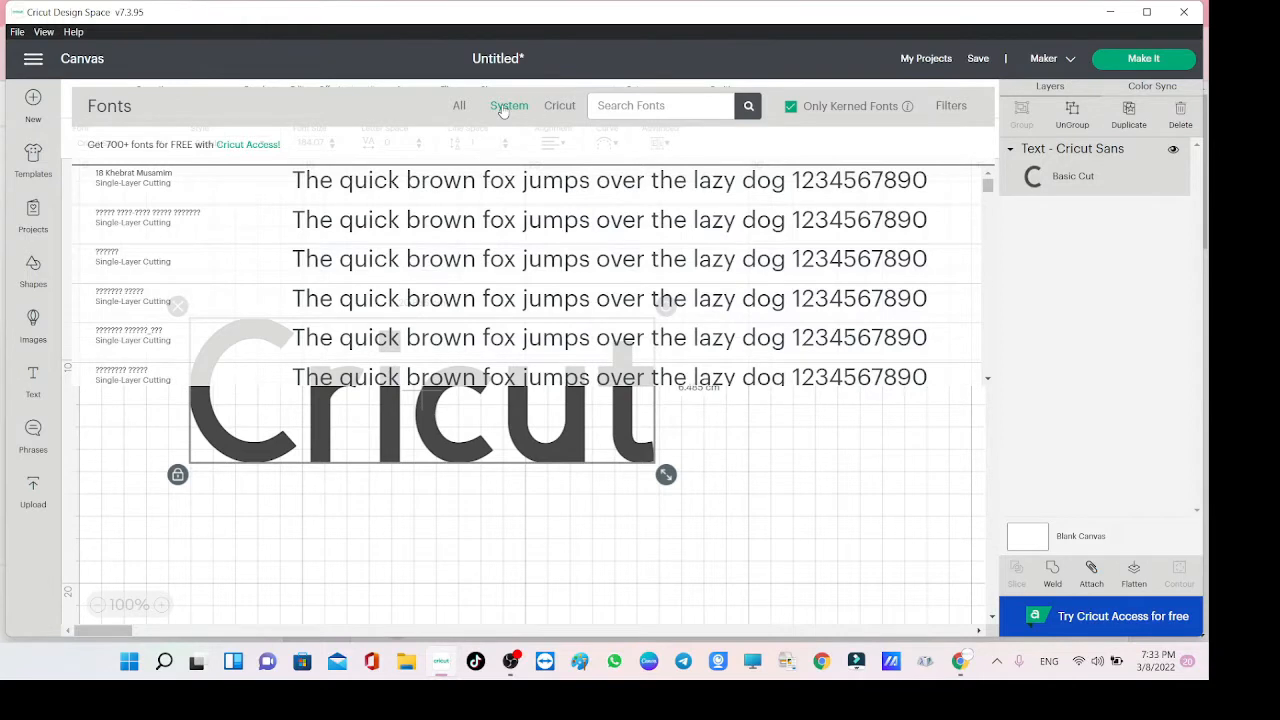
{"action": "left_click", "coordinate": [625, 104]}
{"action": "type", "text": "impact"}
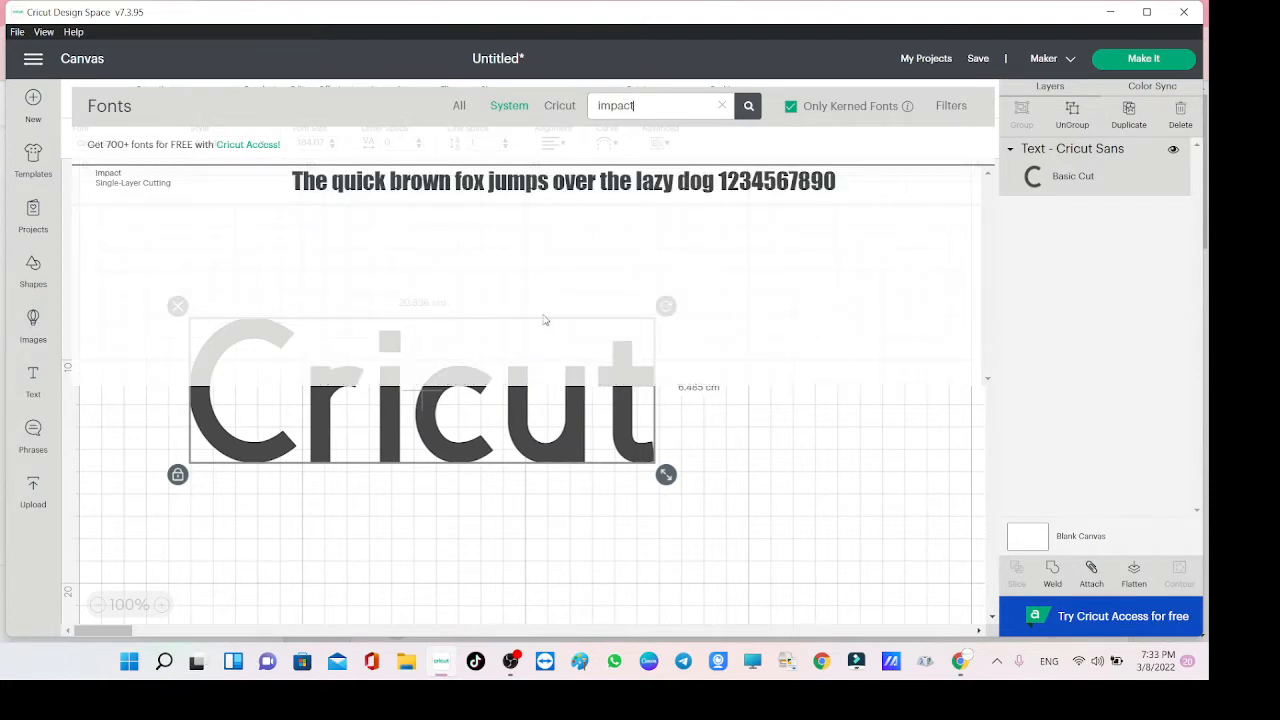
{"action": "left_click", "coordinate": [550, 188]}
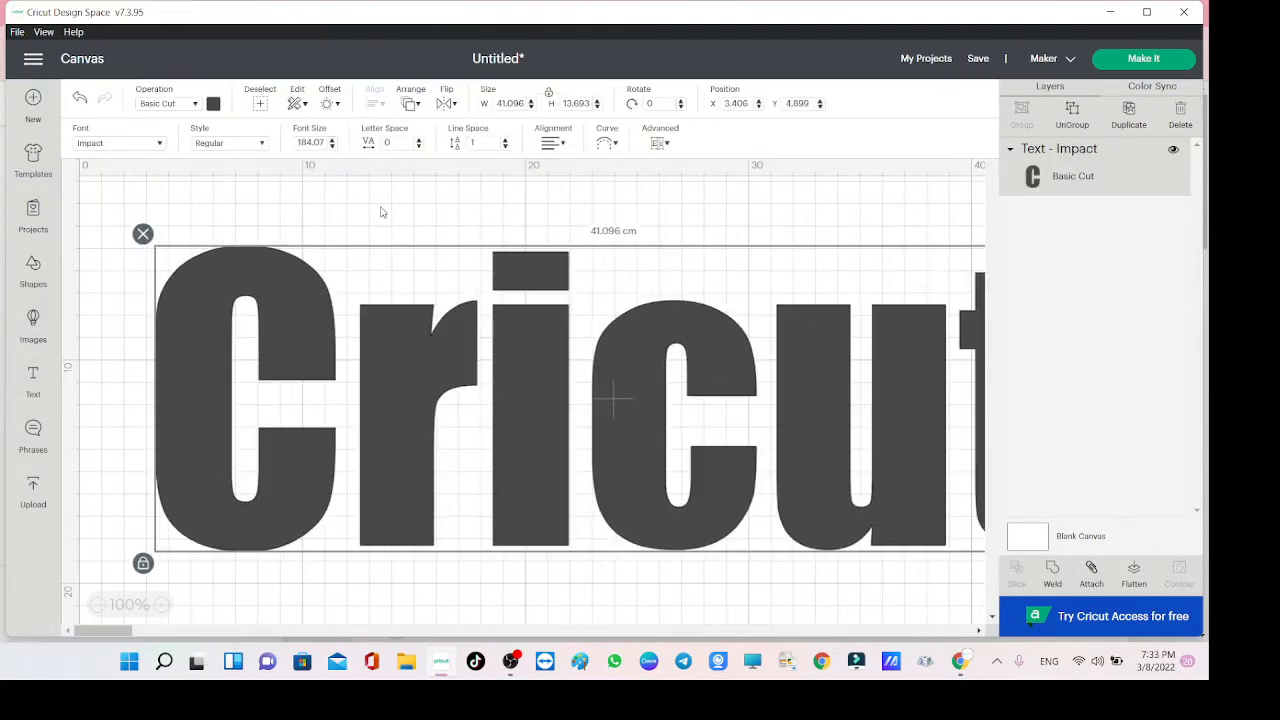
Set the width of the Impact text to 20 cm.
{"action": "double_click", "coordinate": [511, 103]}
{"action": "type", "text": "20"}
{"action": "key", "text": "Return"}
Search for the Alyssa font without the kerned-only restriction and apply the Cricut font Alyssa Stencil Script to the text.
{"action": "left_click", "coordinate": [100, 145]}
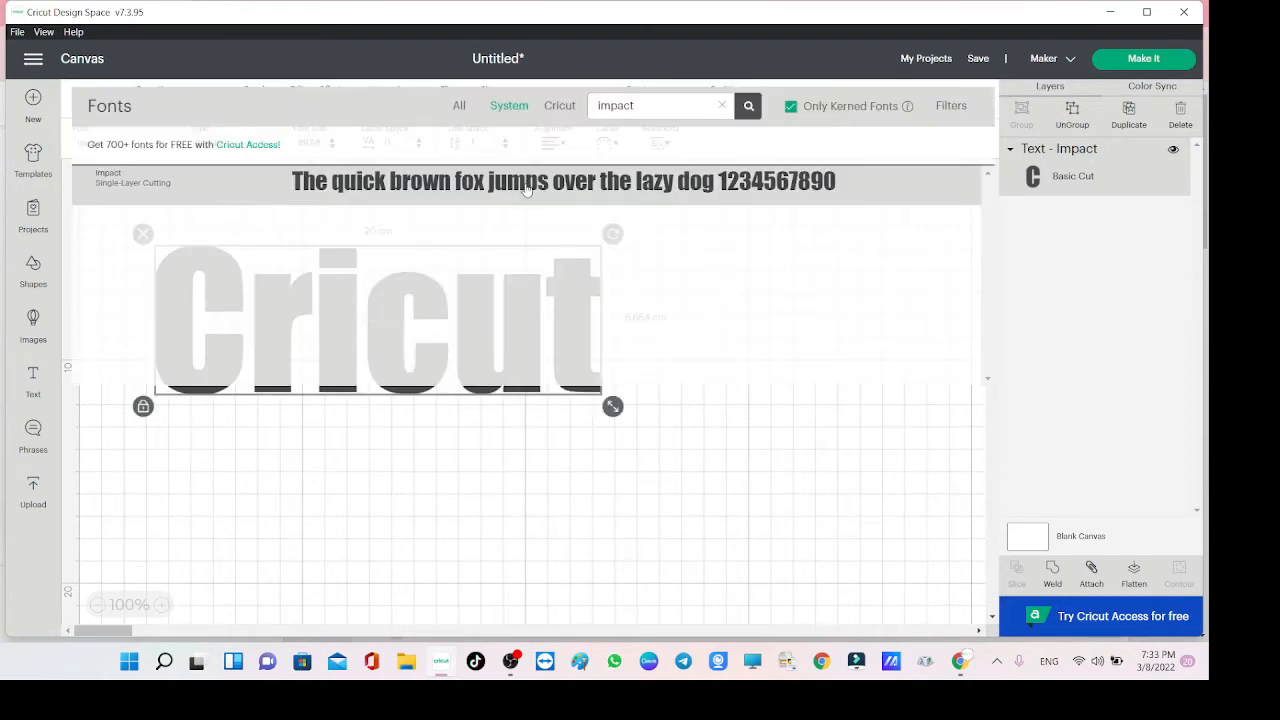
{"action": "left_click", "coordinate": [790, 107]}
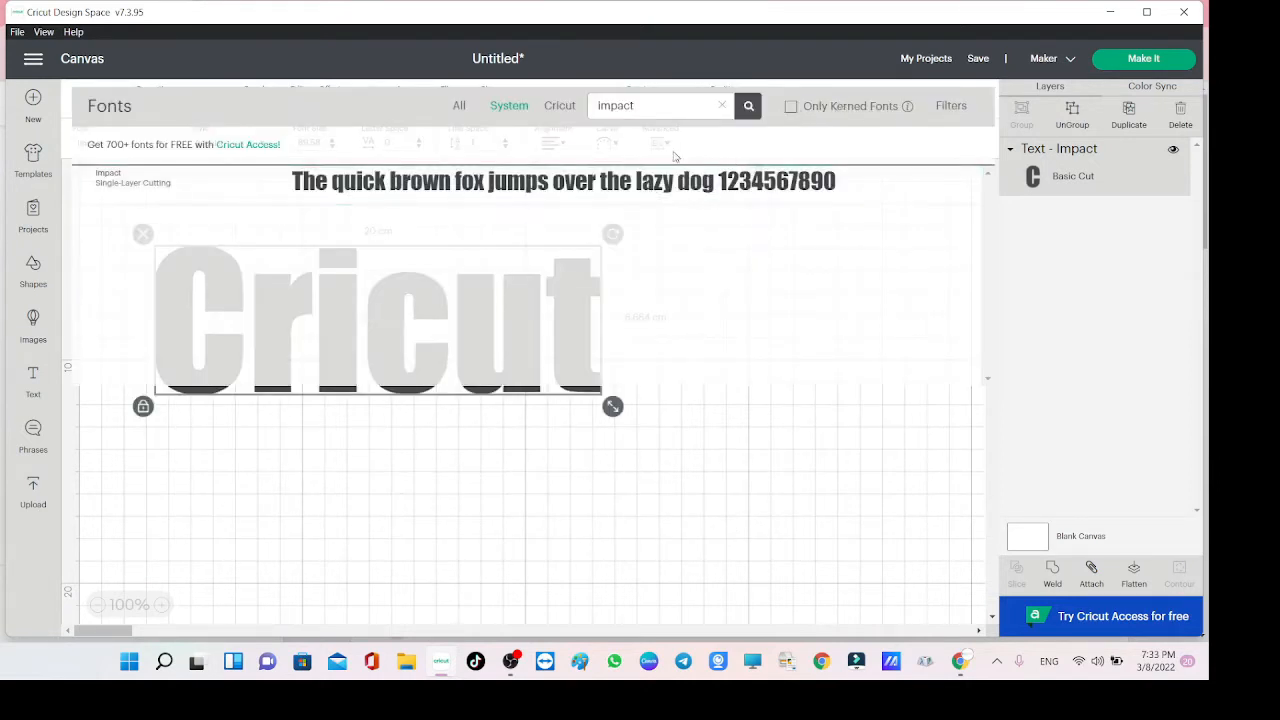
{"action": "left_click", "coordinate": [722, 105]}
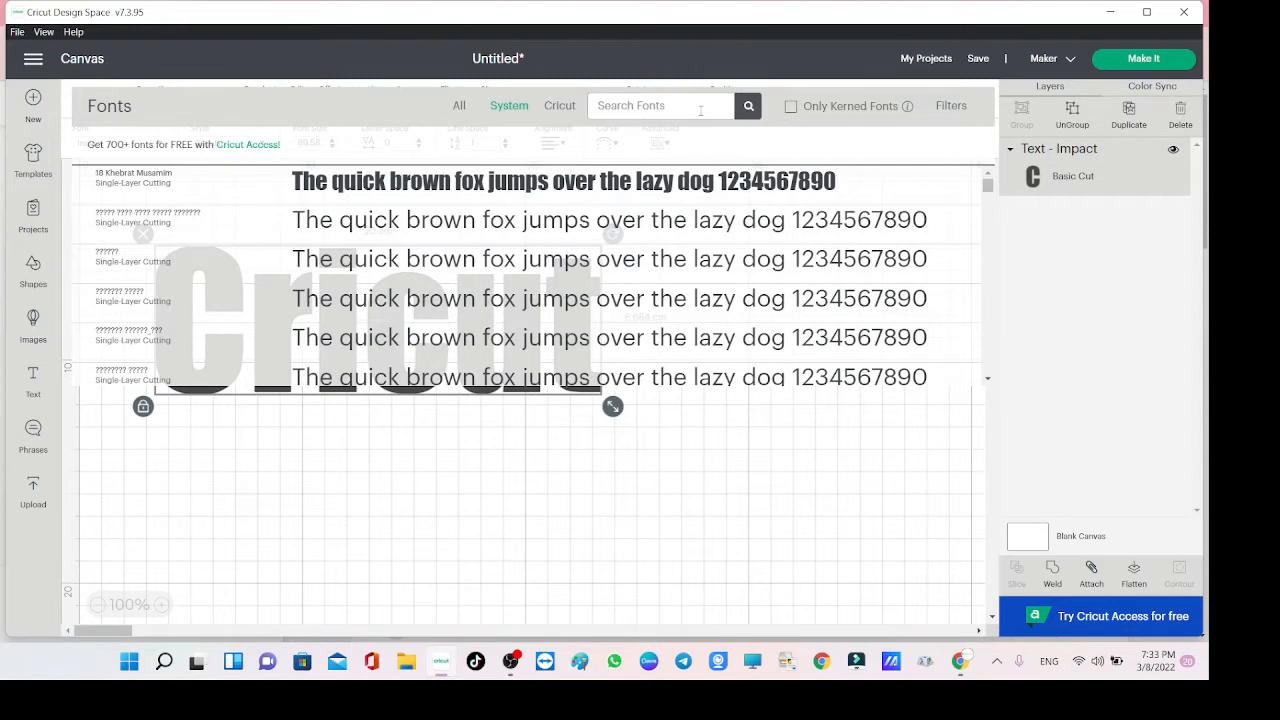
{"action": "left_click", "coordinate": [791, 107]}
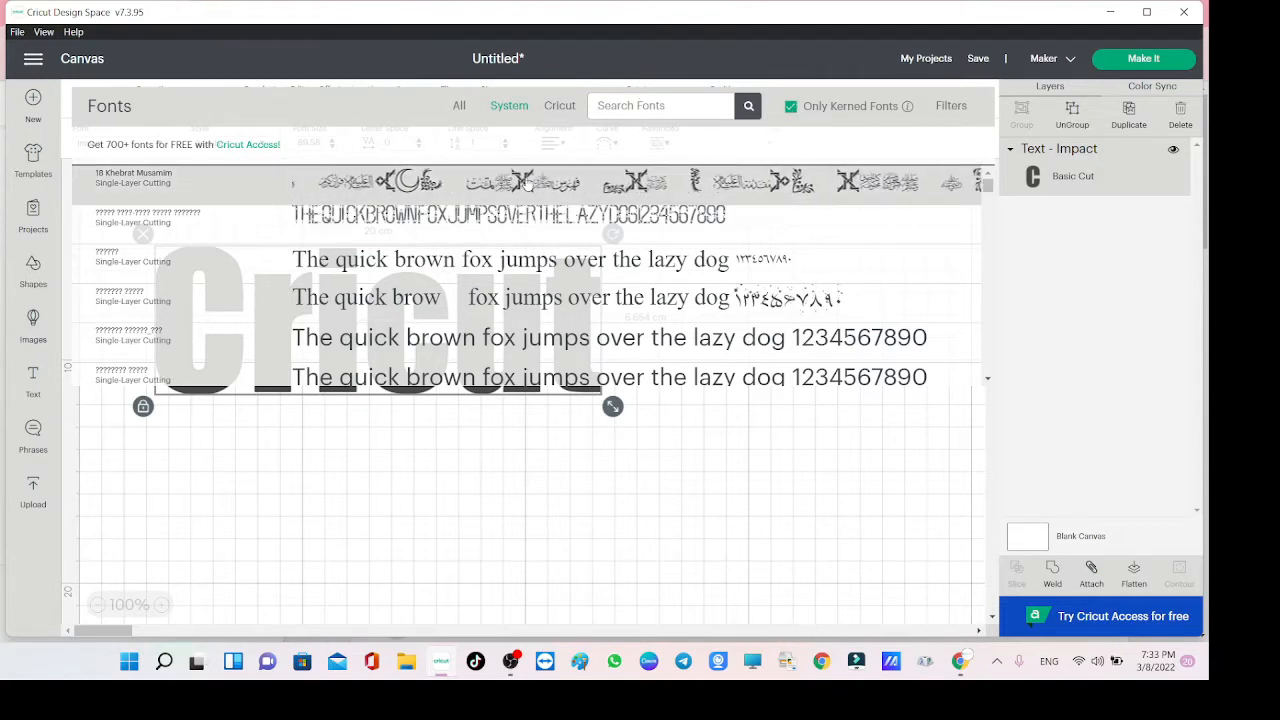
{"action": "type", "text": "alys"}
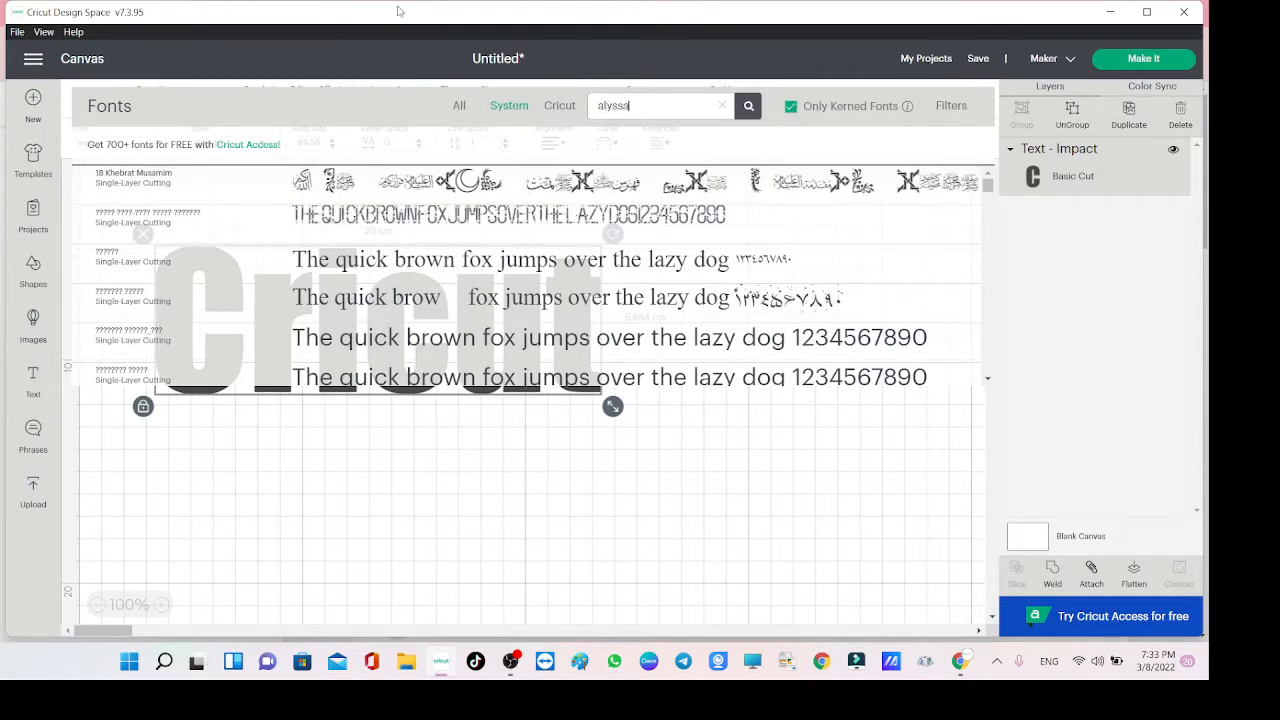
{"action": "type", "text": "sa"}
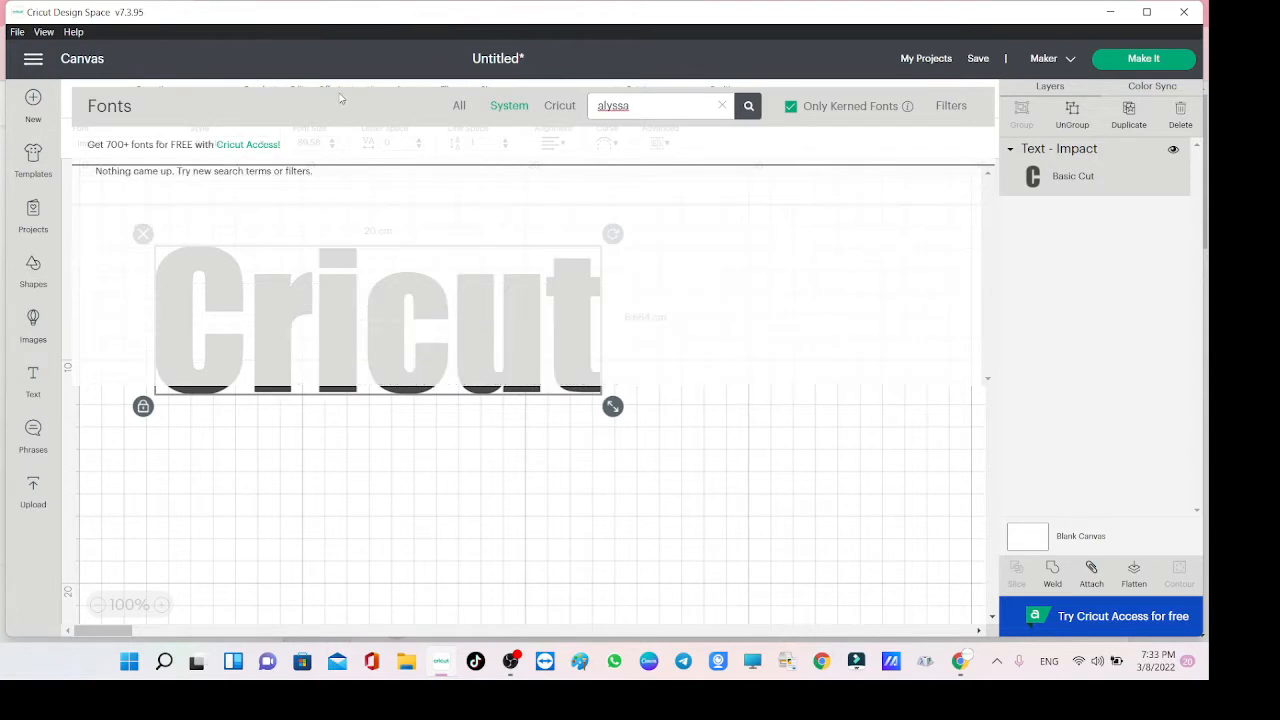
{"action": "key", "text": "BackSpace"}
{"action": "left_click", "coordinate": [790, 106]}
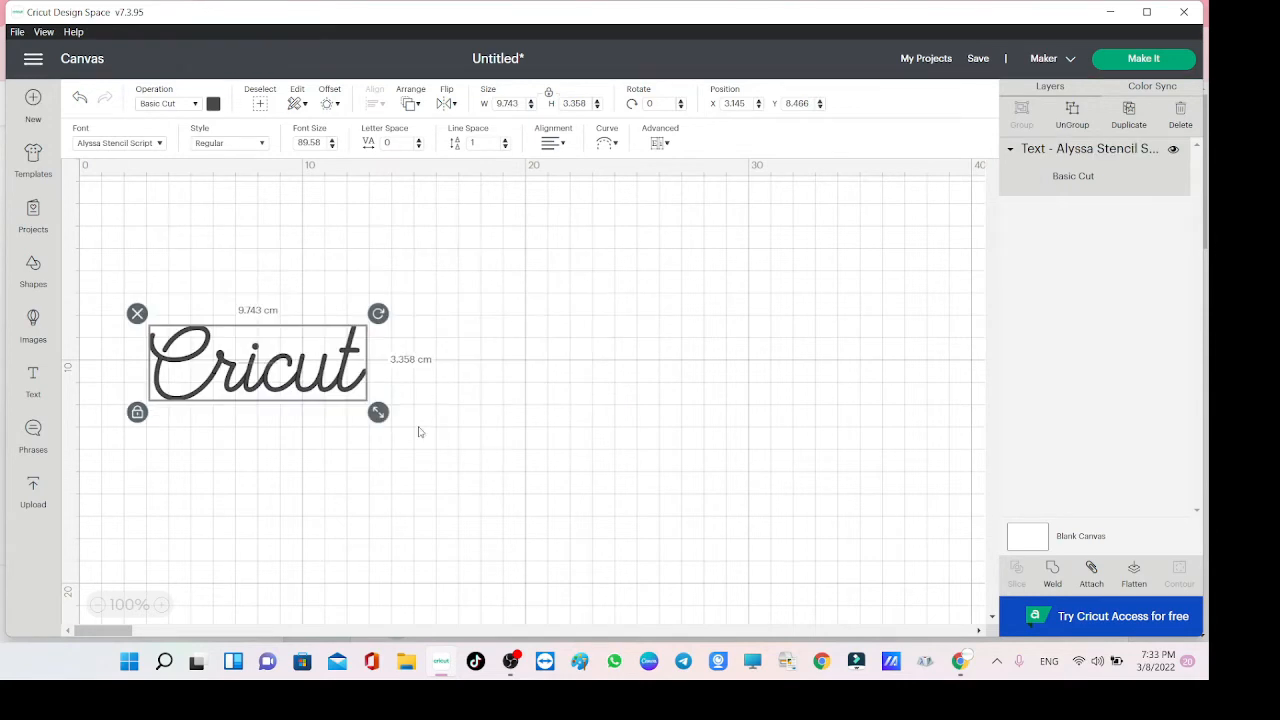
Enlarge the script text to about 25 cm wide and move it to the middle of the canvas.
{"action": "left_click_drag", "start_coordinate": [380, 411], "coordinate": [704, 530]}
{"action": "left_click_drag", "start_coordinate": [472, 468], "coordinate": [503, 392]}
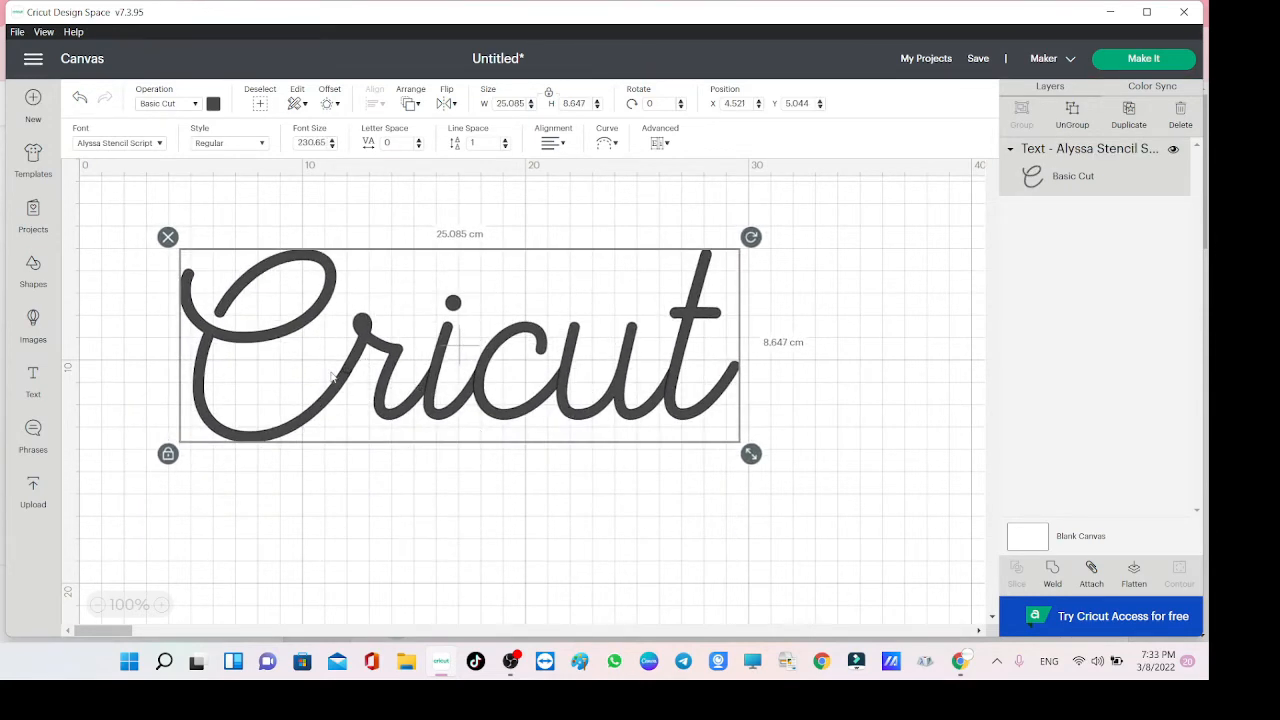
{"action": "left_click_drag", "start_coordinate": [335, 377], "coordinate": [363, 410]}
Filter the Cricut fonts to Multi-Layer, apply A Frightful Affair - Crack to the text and move it fully into view.
{"action": "left_click", "coordinate": [113, 145]}
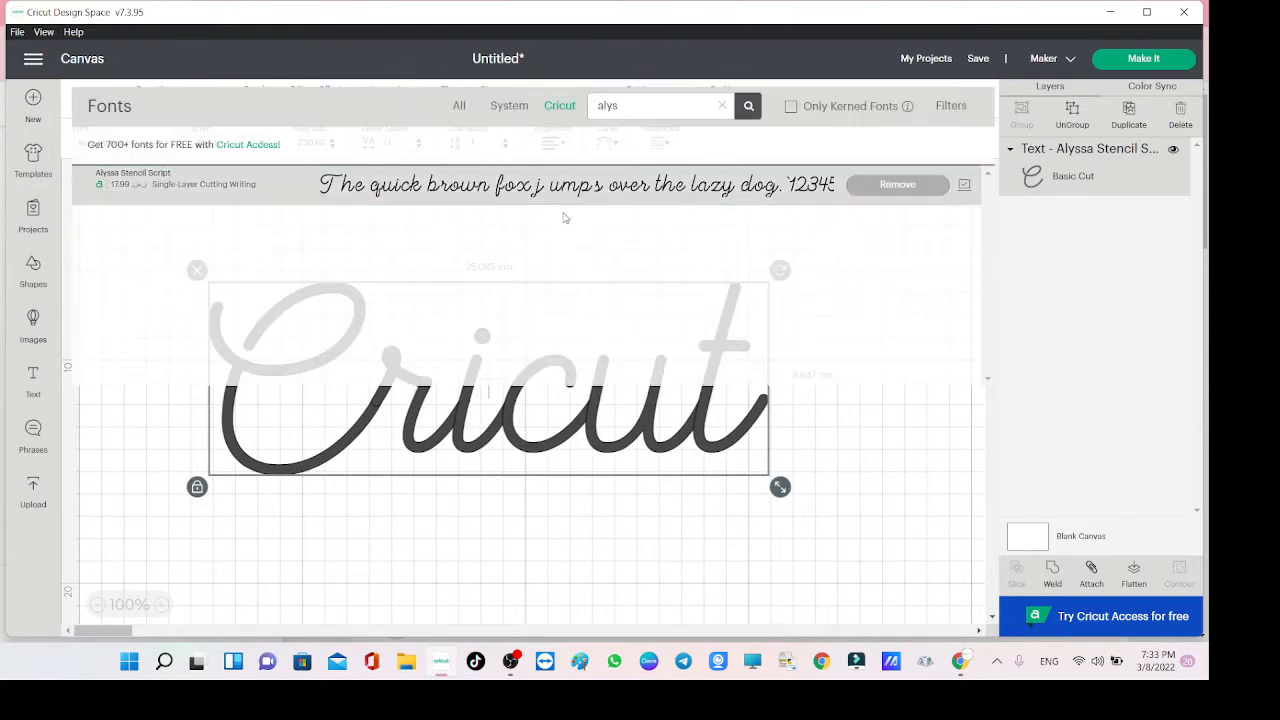
{"action": "left_click", "coordinate": [720, 106]}
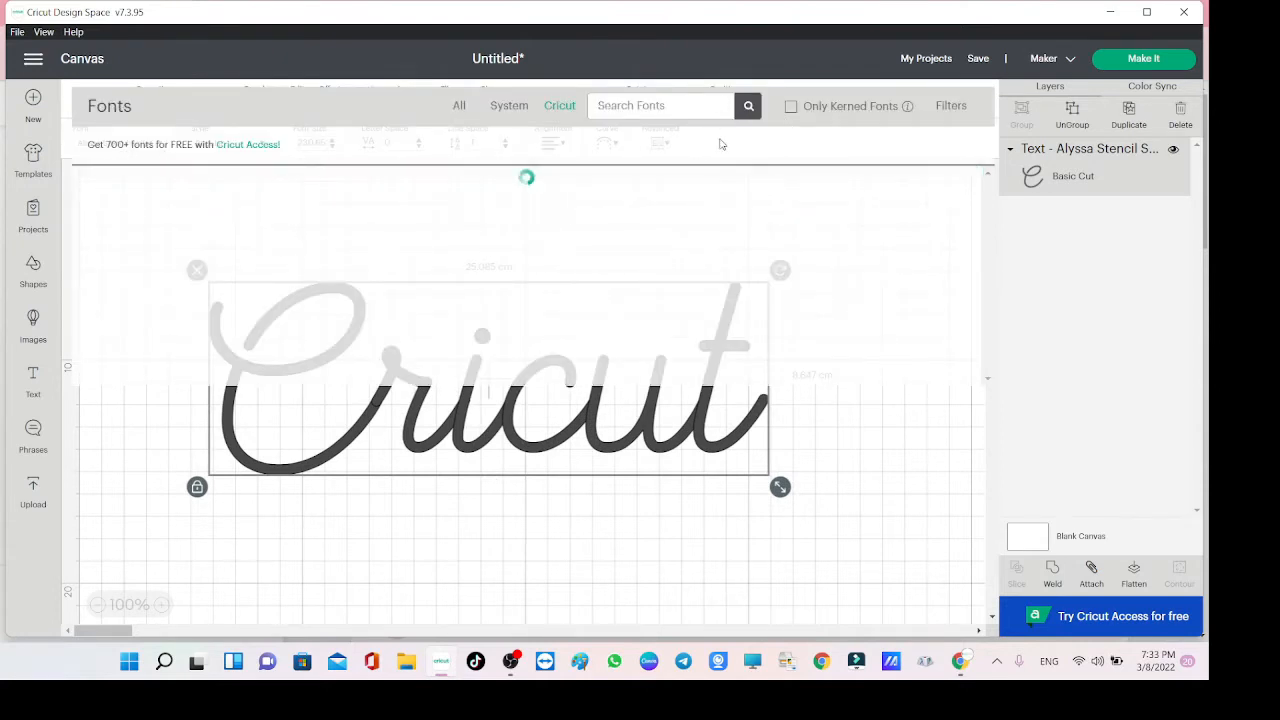
{"action": "left_click", "coordinate": [951, 108]}
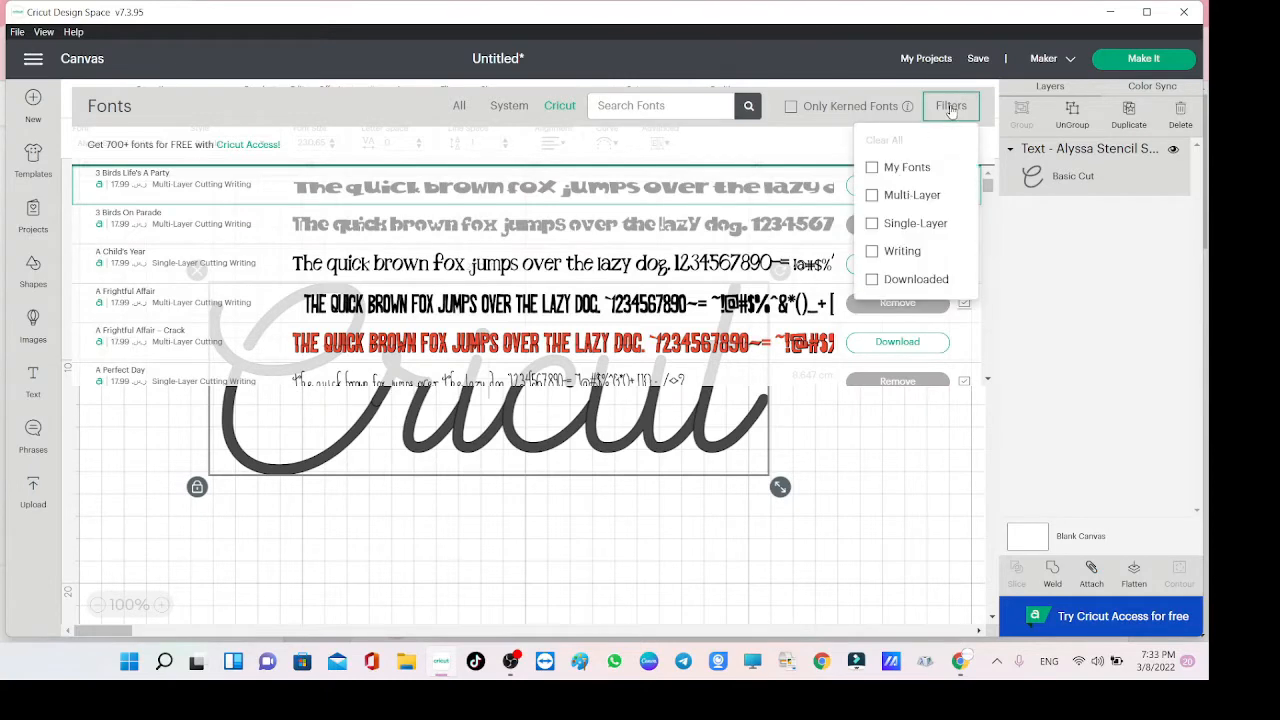
{"action": "left_click", "coordinate": [899, 196]}
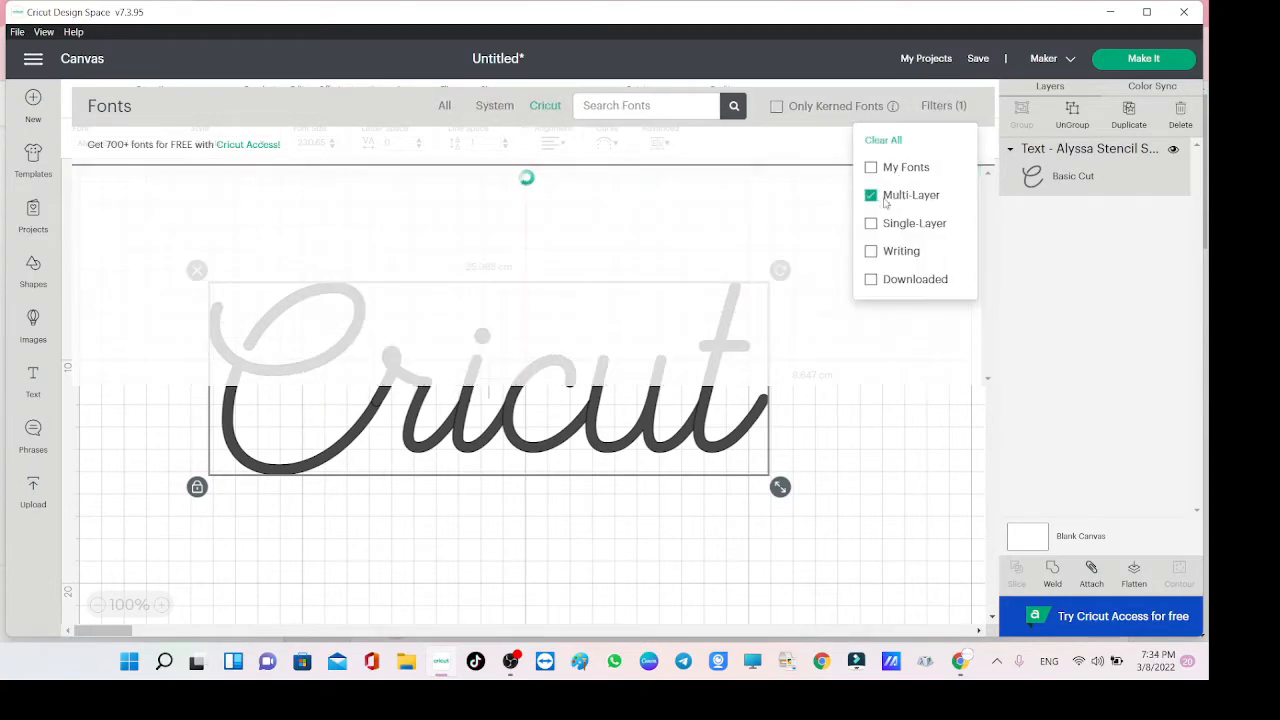
{"action": "left_click", "coordinate": [605, 303]}
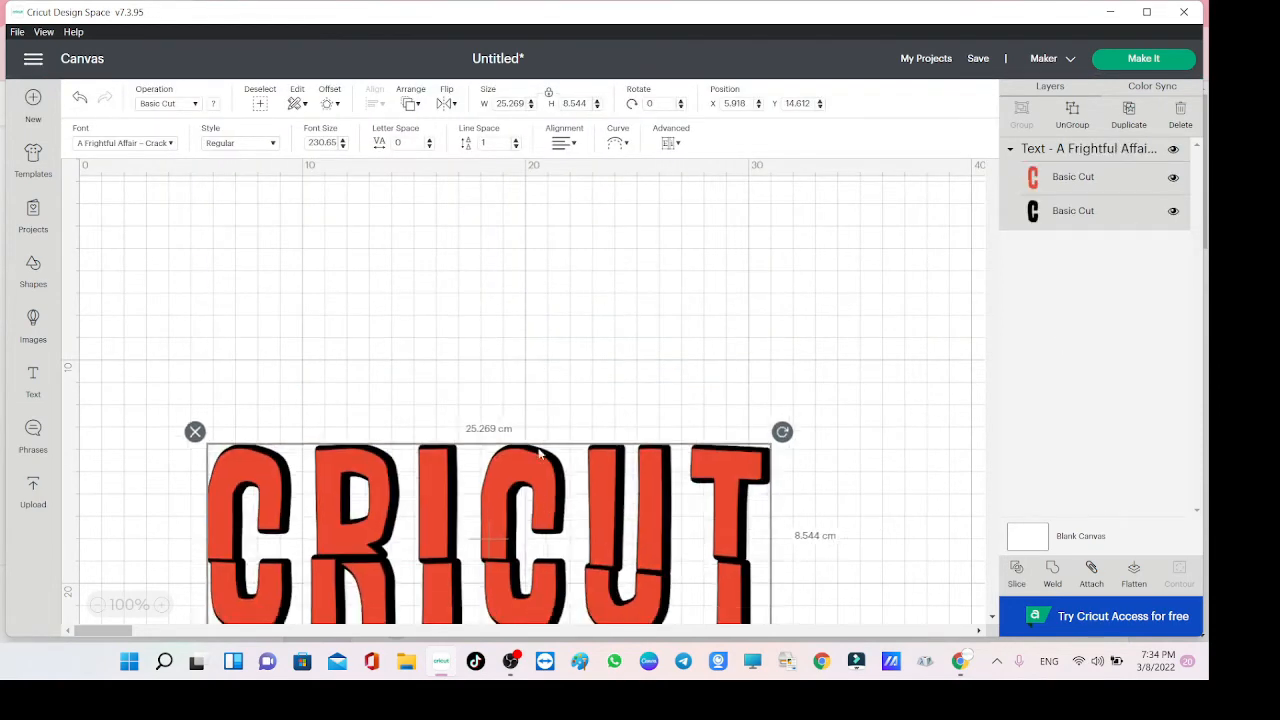
{"action": "left_click_drag", "start_coordinate": [541, 562], "coordinate": [517, 425]}
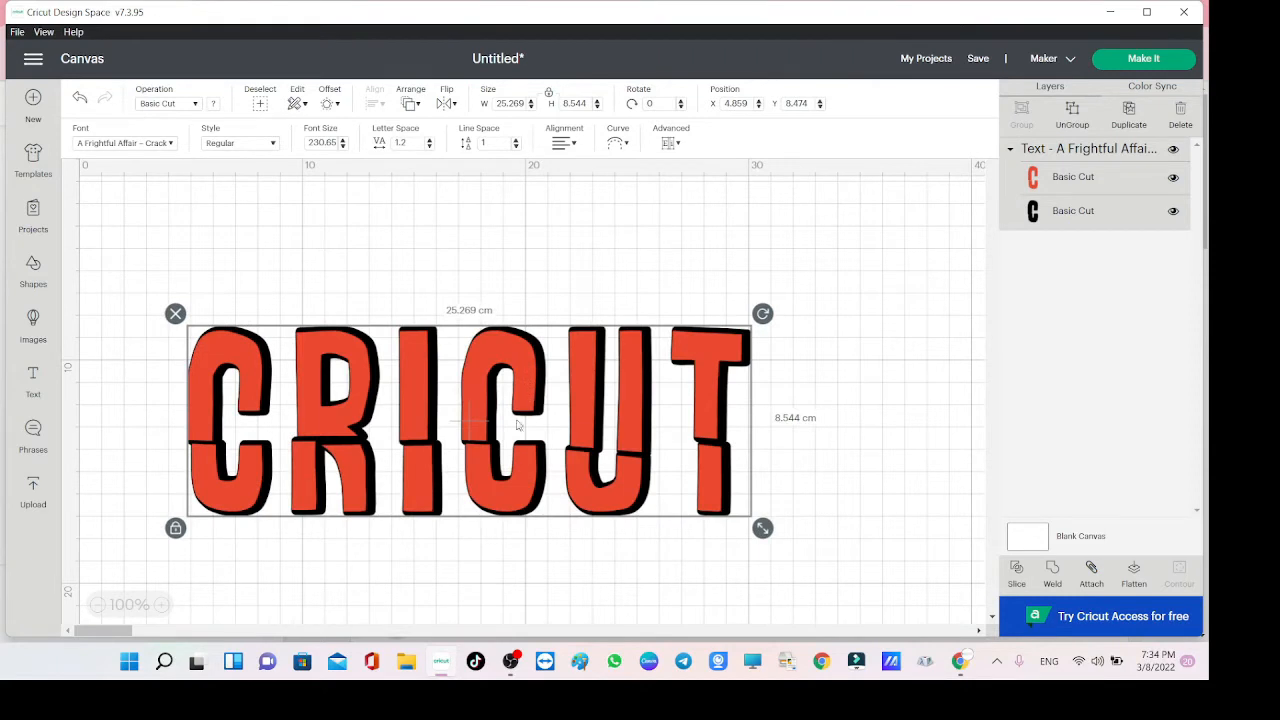
Ungroup the two-colour text to layers and select the black layer.
{"action": "left_click", "coordinate": [671, 145]}
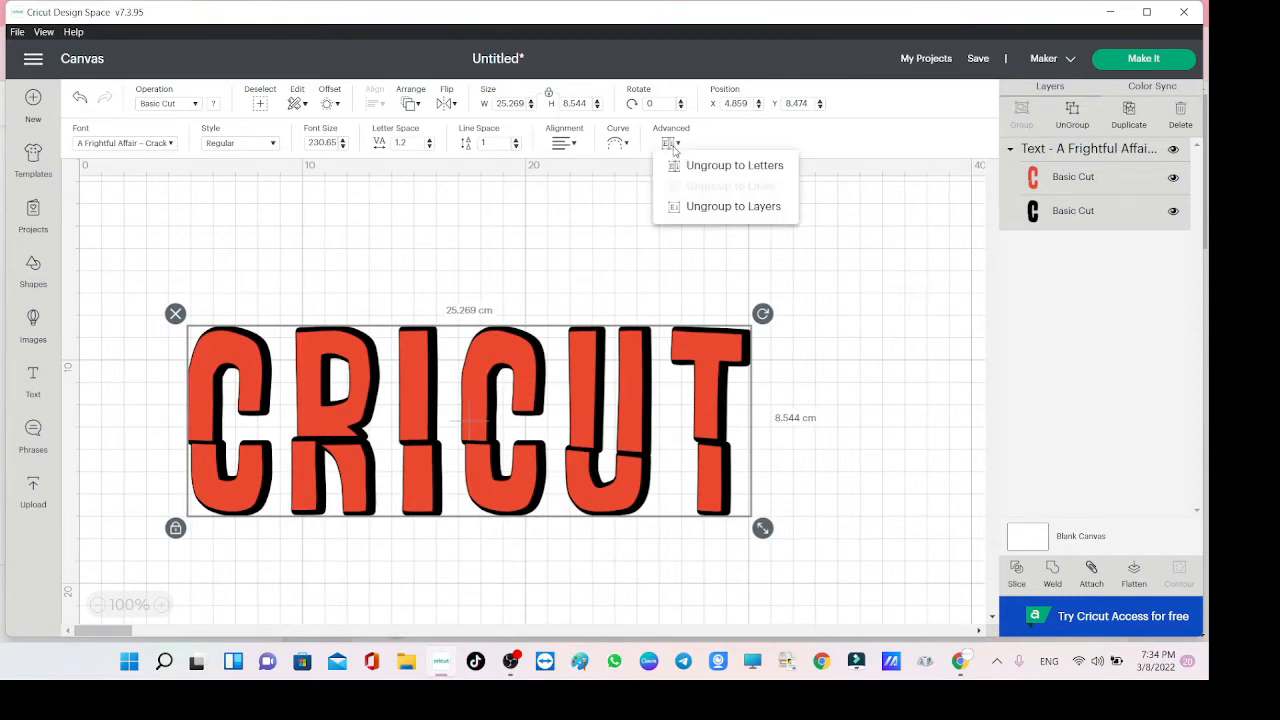
{"action": "left_click", "coordinate": [703, 208]}
{"action": "left_click", "coordinate": [1057, 221]}
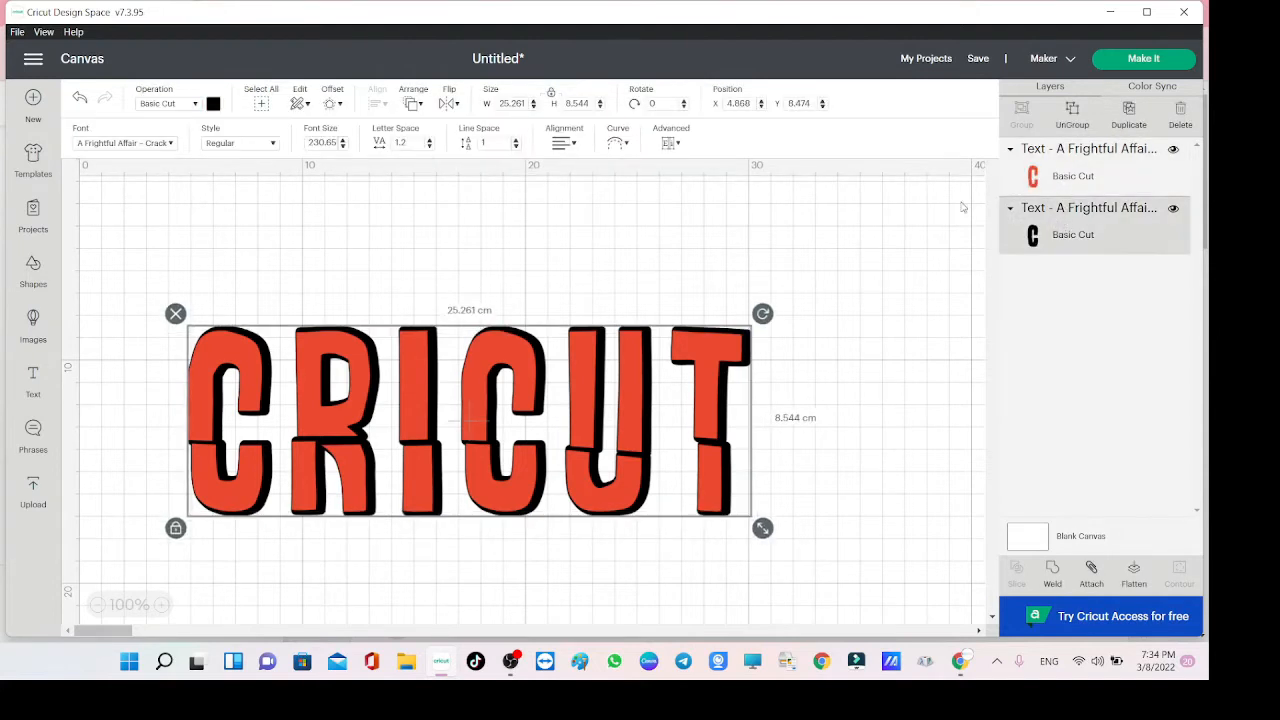
Undo the layer ungrouping and the multi-layer font change to restore the Alyssa Stencil Script text.
{"action": "key", "text": "ctrl+z"}
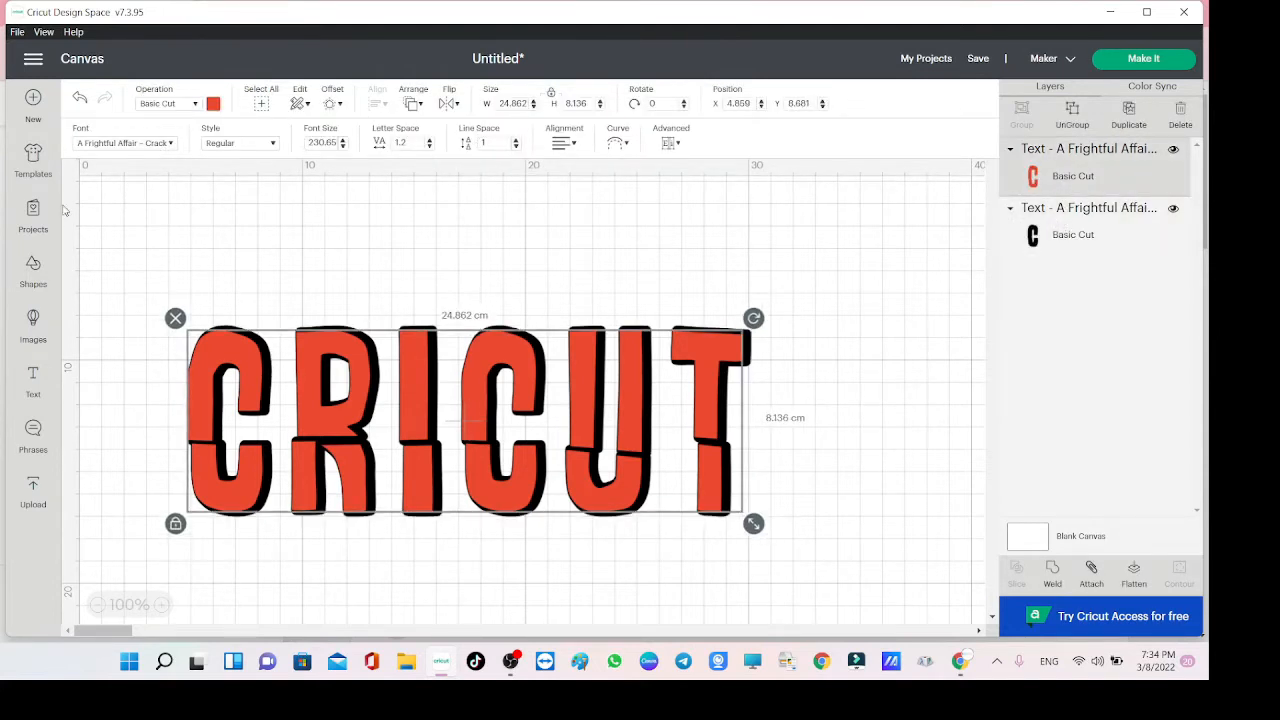
{"action": "left_click", "coordinate": [80, 101]}
{"action": "left_click", "coordinate": [80, 101]}
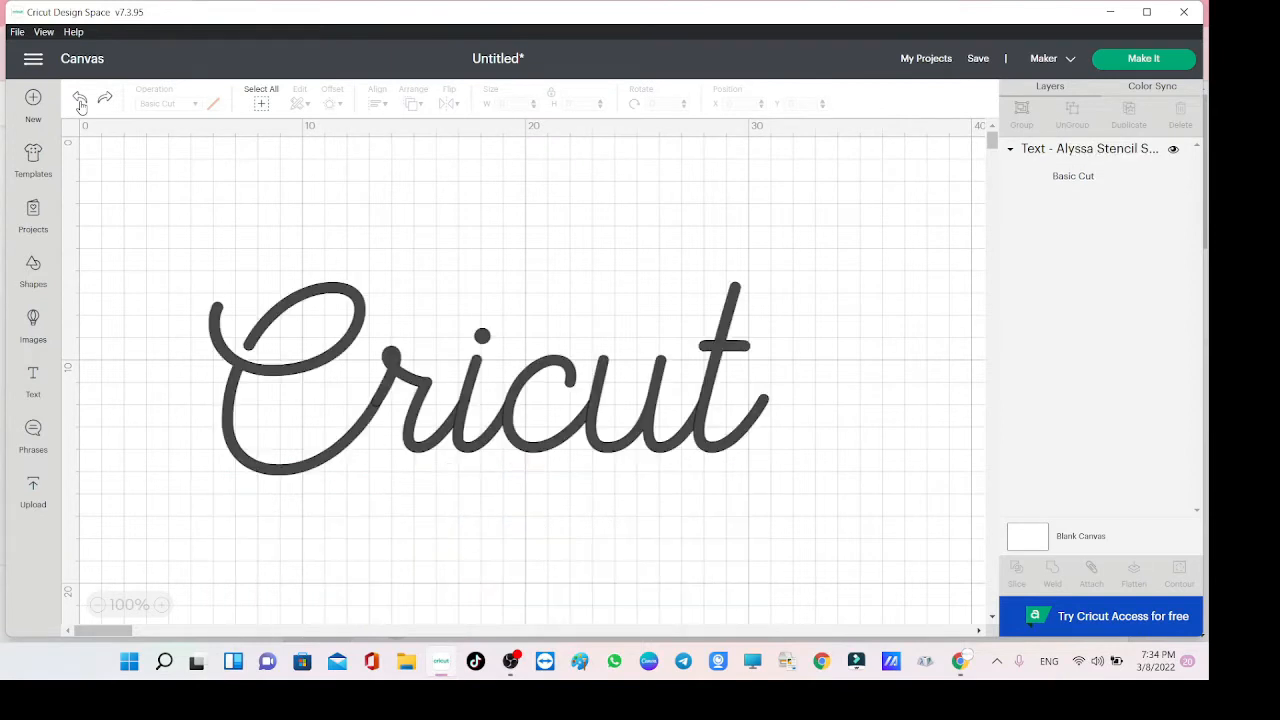
Apply the American Beauty Demo font to the Cricut text and reposition the word near the middle of the canvas.
{"action": "left_click", "coordinate": [320, 380]}
{"action": "left_click", "coordinate": [150, 146]}
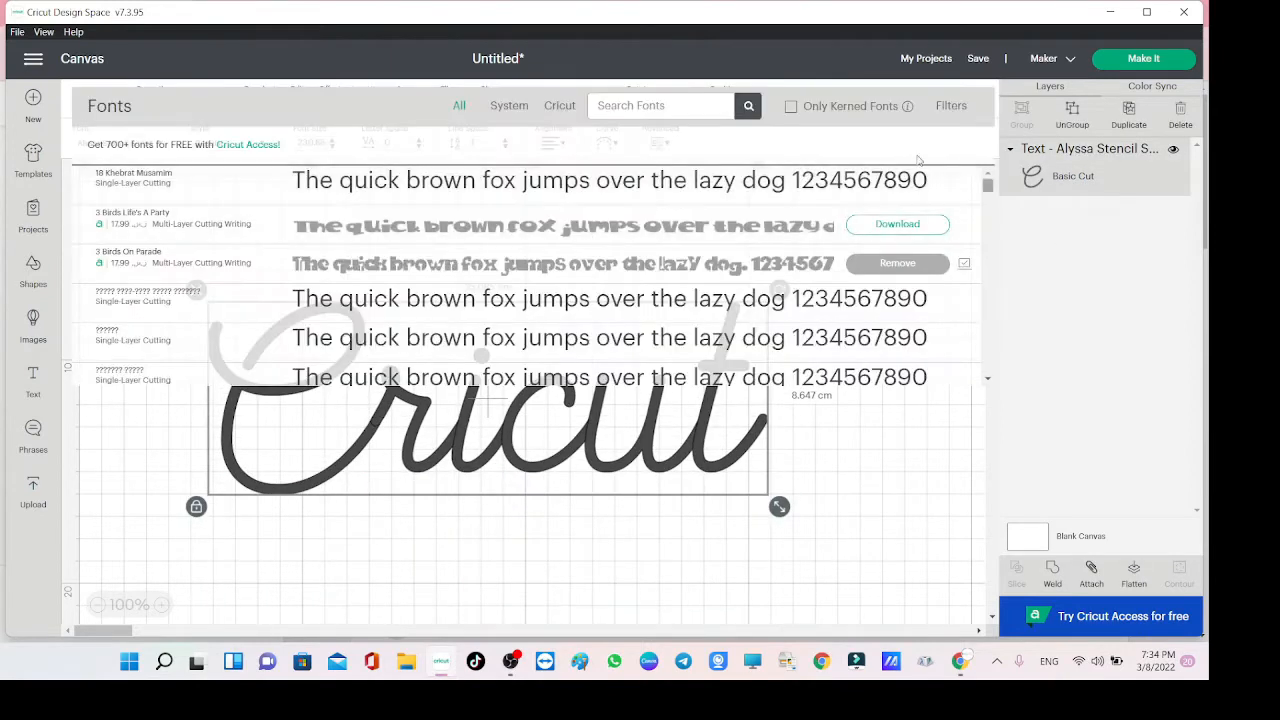
{"action": "left_click", "coordinate": [948, 106]}
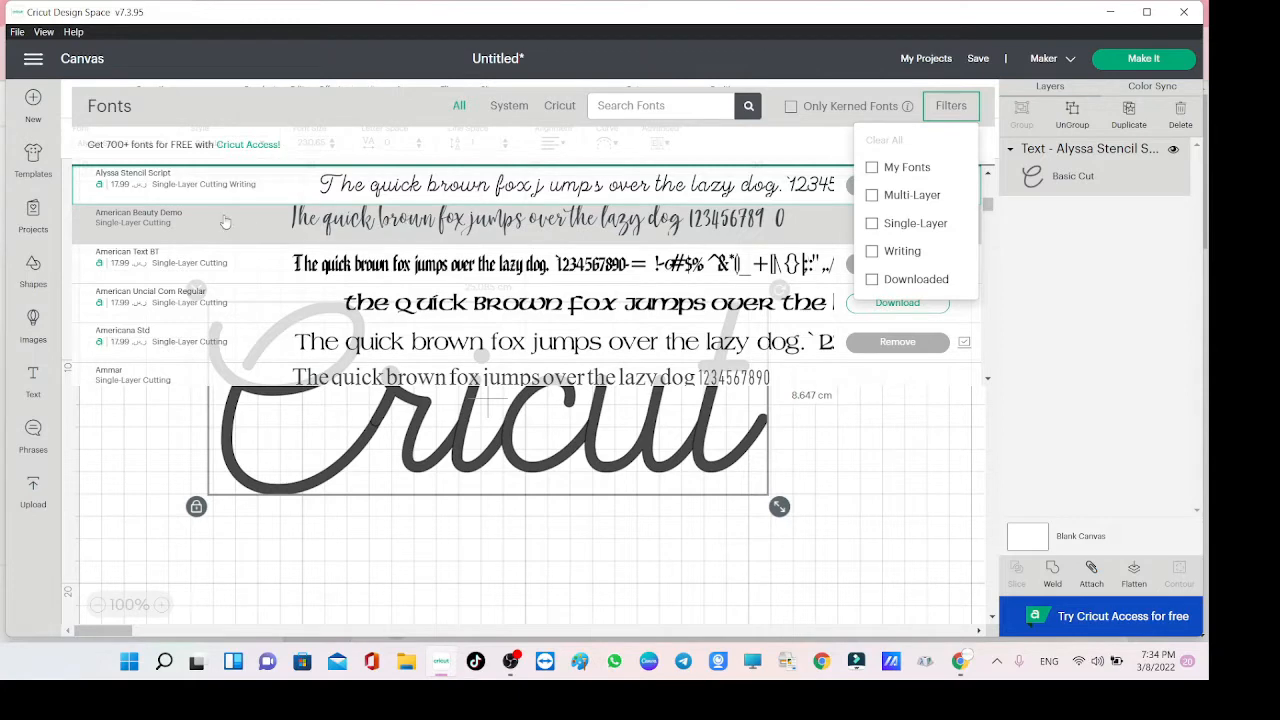
{"action": "left_click", "coordinate": [194, 227]}
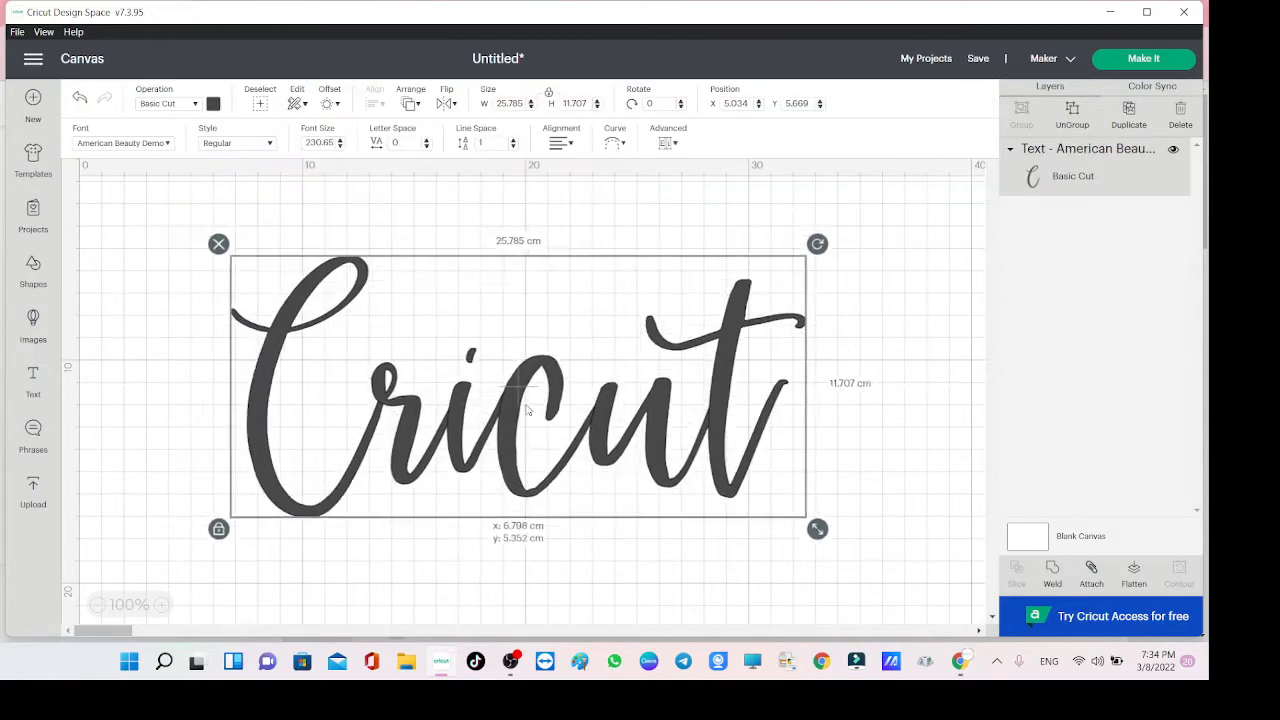
{"action": "left_click_drag", "start_coordinate": [527, 410], "coordinate": [493, 403]}
{"action": "left_click_drag", "start_coordinate": [403, 410], "coordinate": [460, 423]}
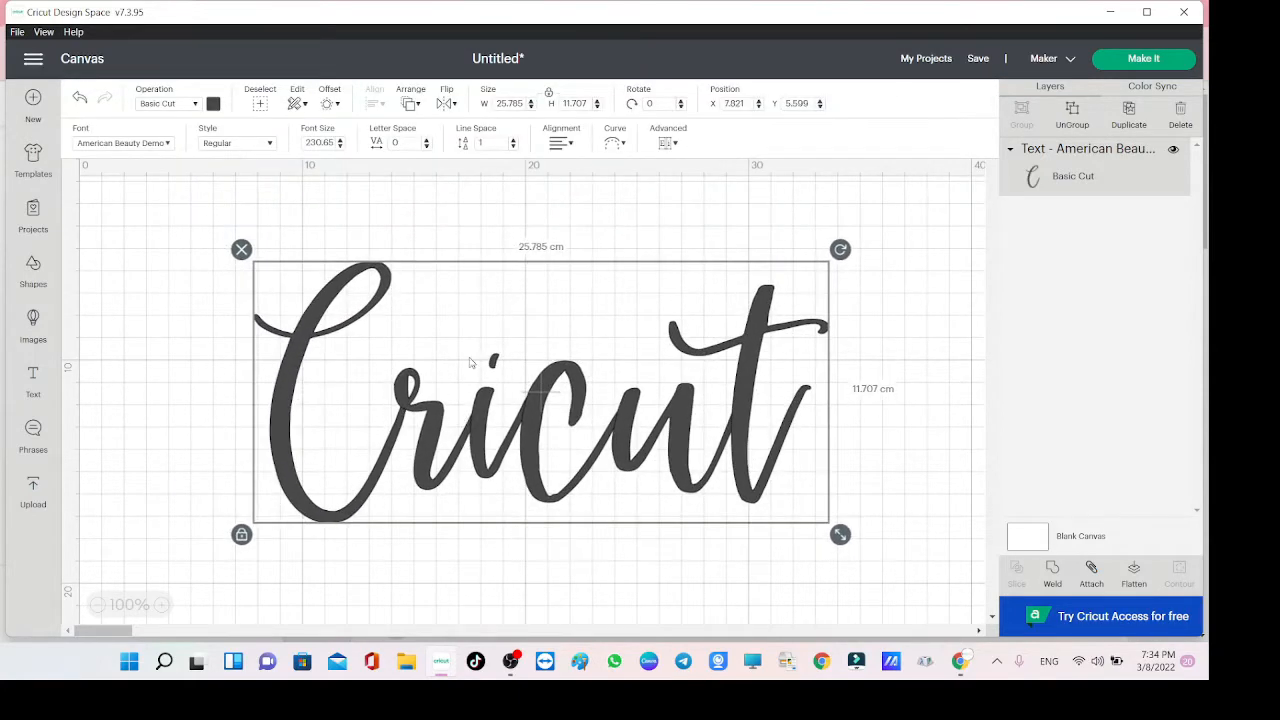
Set the script text's operation to Pen, check which styles its font offers and reposition the word.
{"action": "left_click", "coordinate": [156, 108]}
{"action": "left_click", "coordinate": [160, 235]}
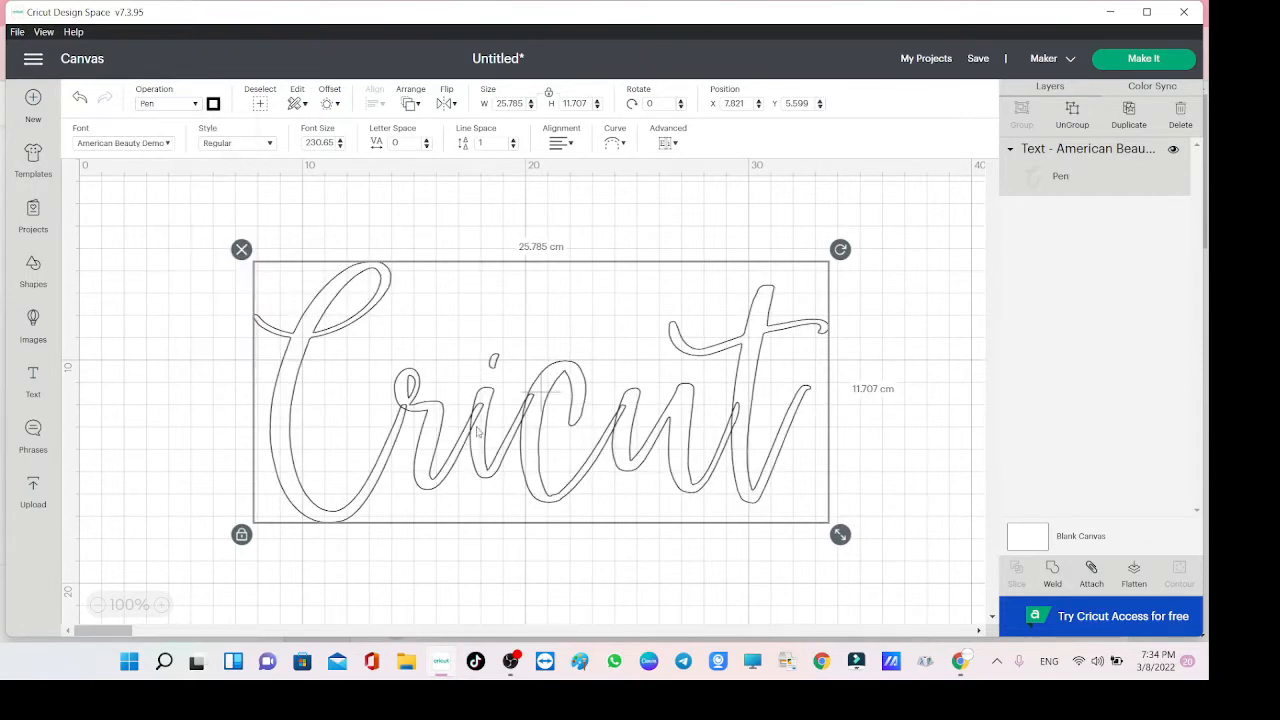
{"action": "mouse_move", "coordinate": [514, 433]}
{"action": "left_mouse_down"}
{"action": "mouse_move", "coordinate": [456, 395]}
{"action": "mouse_move", "coordinate": [500, 440]}
{"action": "left_mouse_up"}
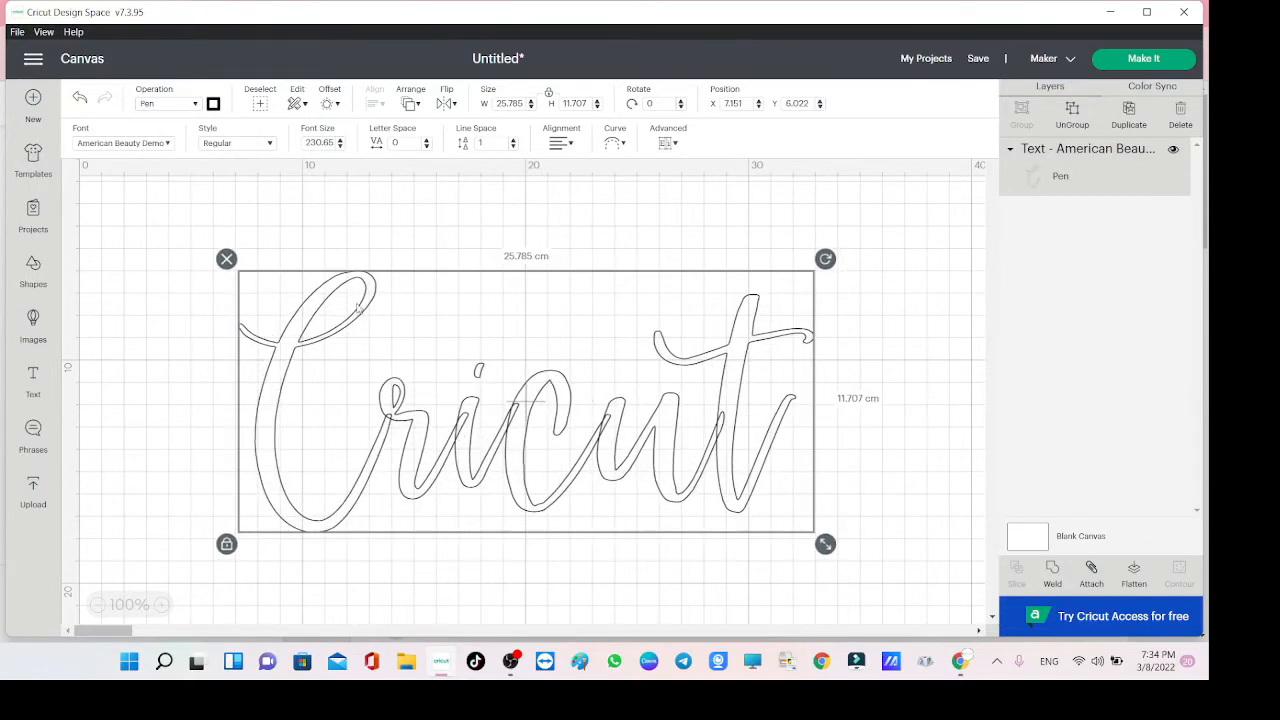
{"action": "left_click", "coordinate": [266, 146]}
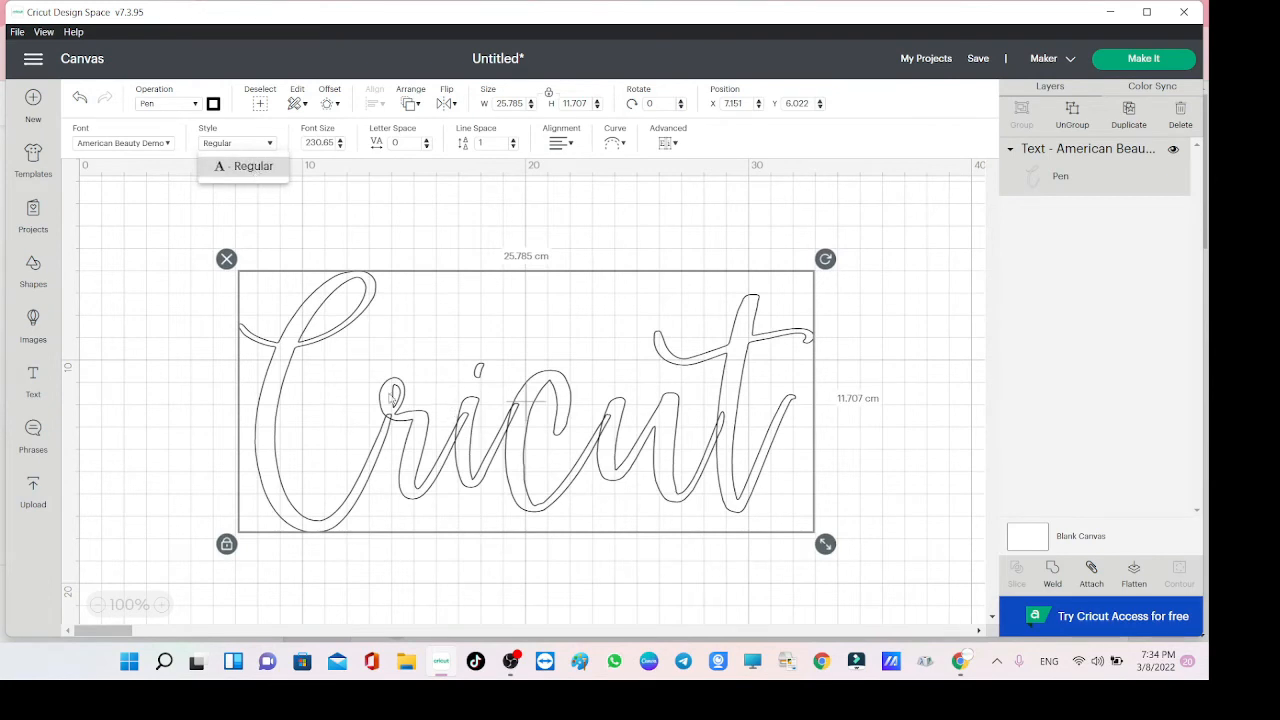
{"action": "left_click", "coordinate": [379, 327]}
{"action": "left_click_drag", "start_coordinate": [487, 425], "coordinate": [463, 404]}
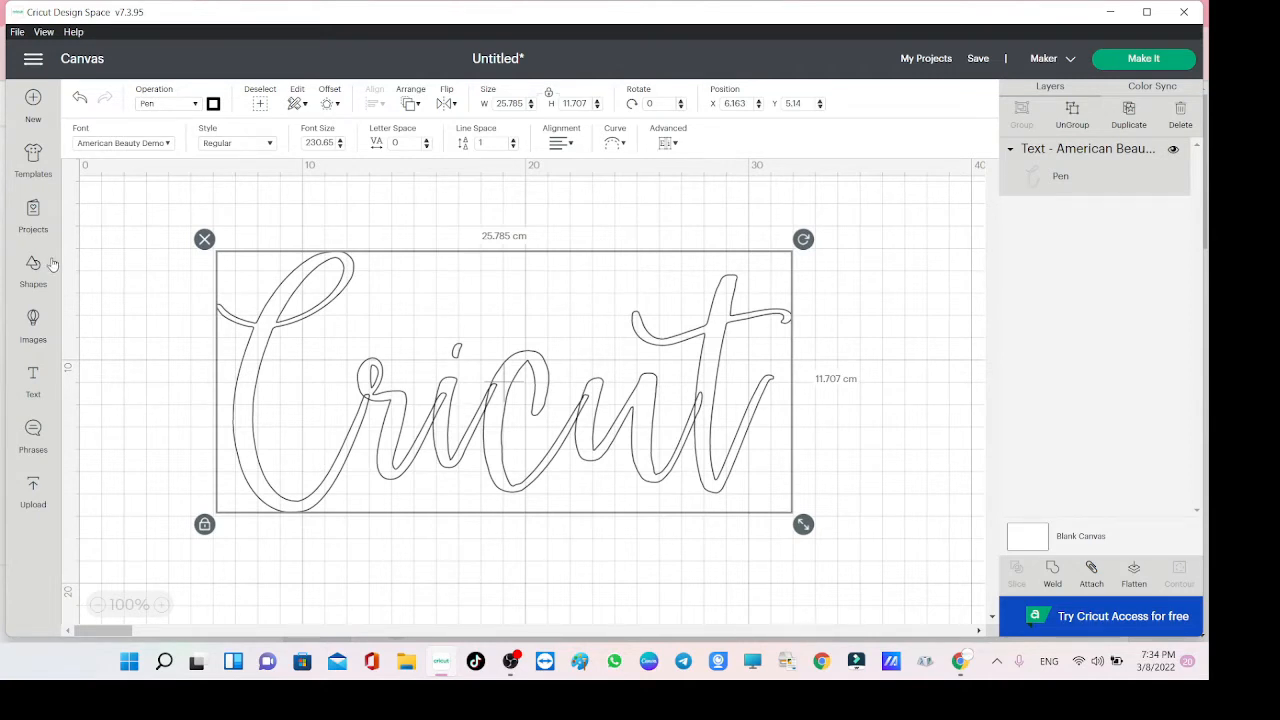
Filter the fonts to Writing and browse the list for fonts suited to pen drawing.
{"action": "left_click", "coordinate": [150, 145]}
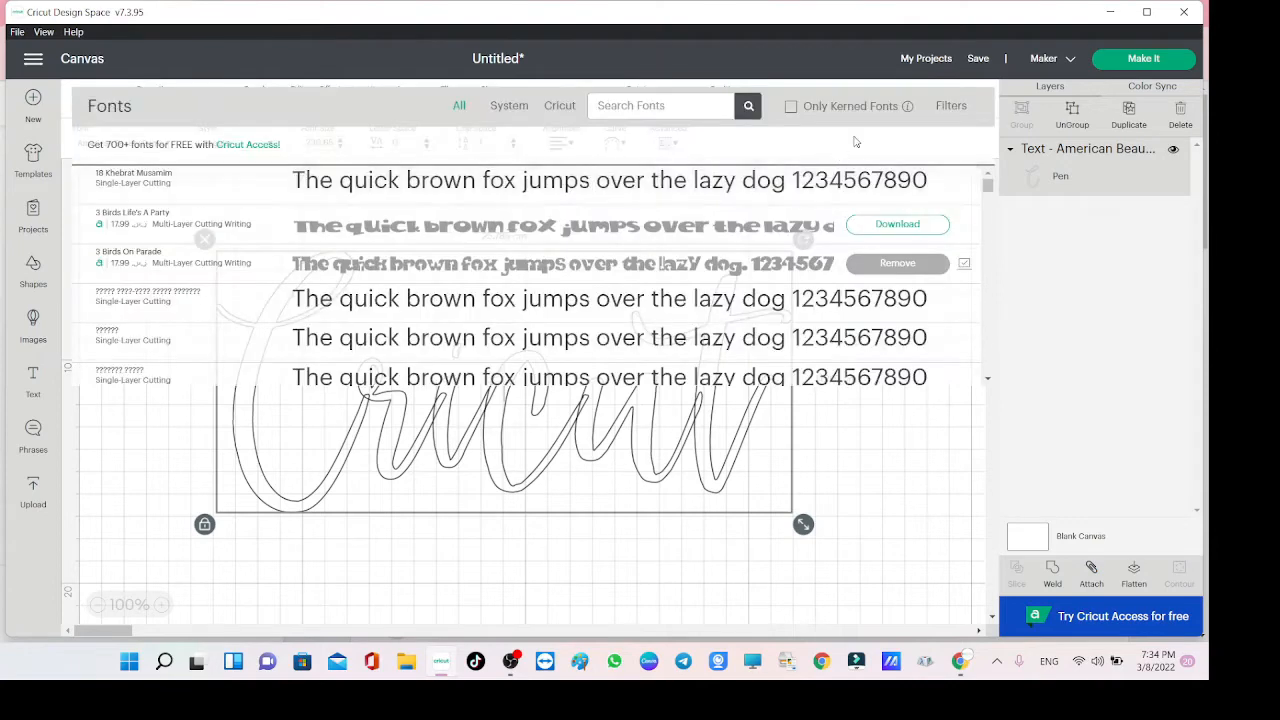
{"action": "left_click", "coordinate": [948, 105]}
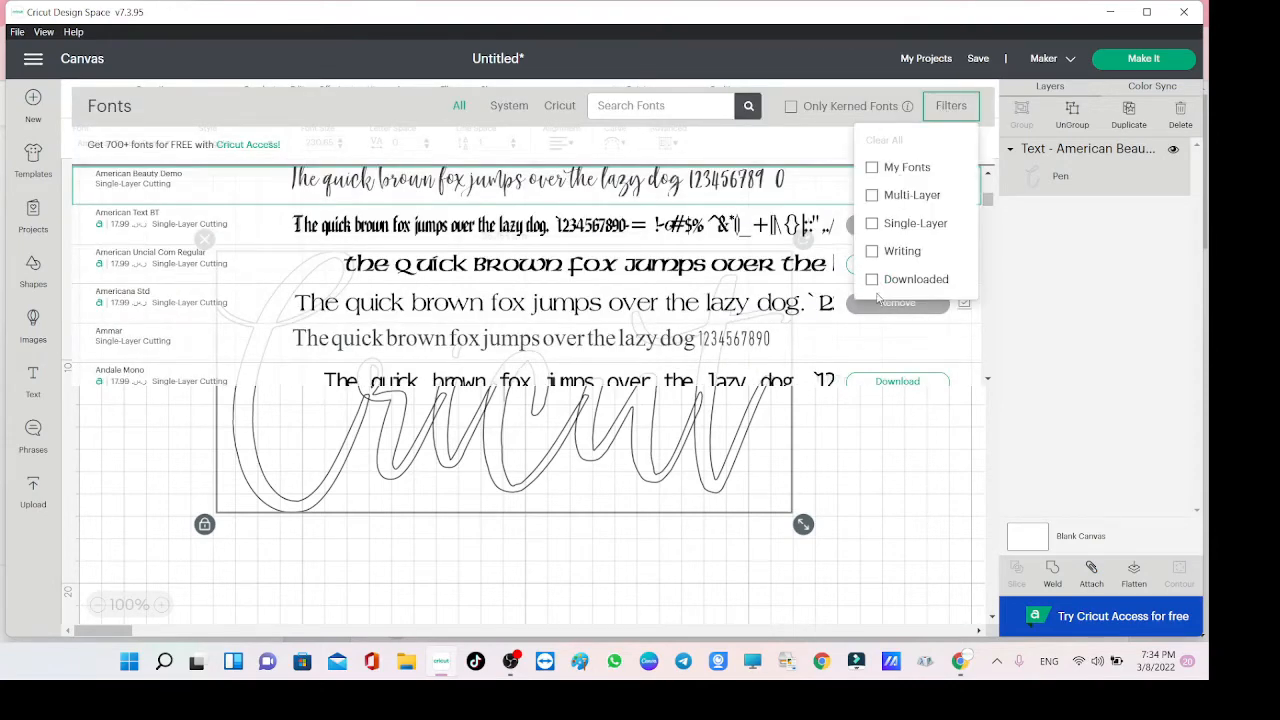
{"action": "left_click", "coordinate": [900, 251]}
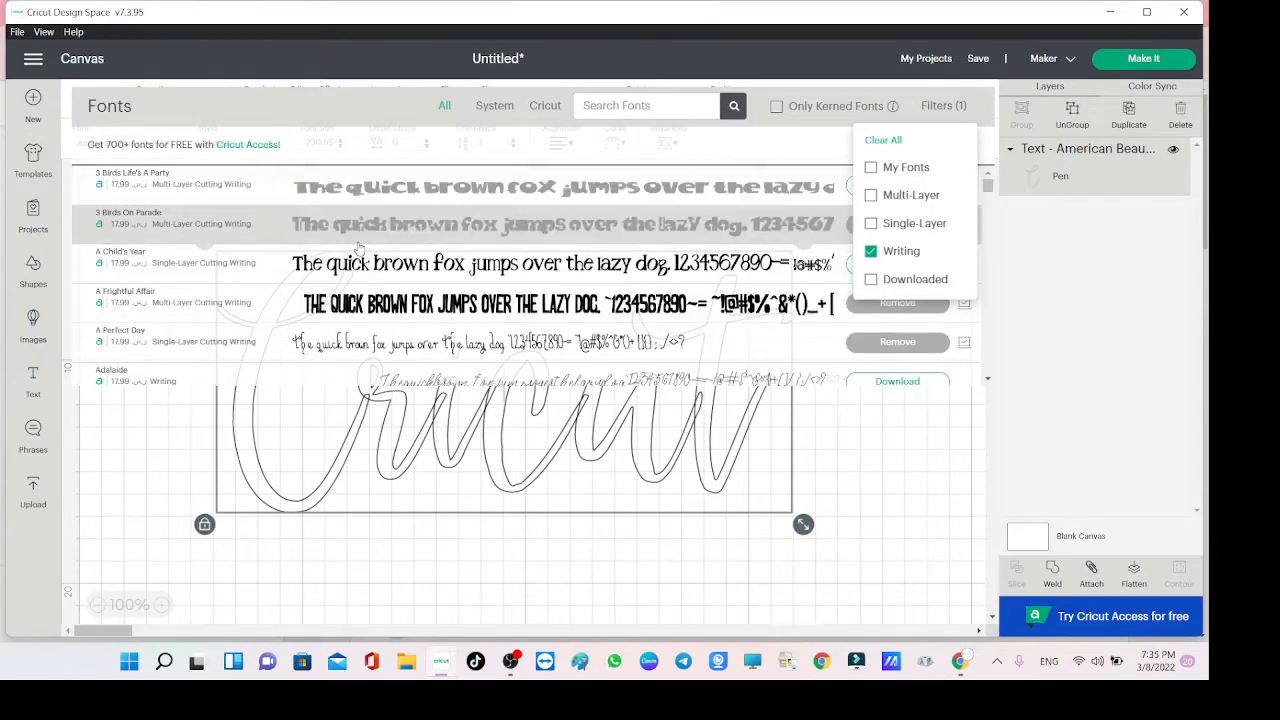
{"action": "scroll", "coordinate": [407, 270], "scroll_direction": "down", "scroll_amount": 15}
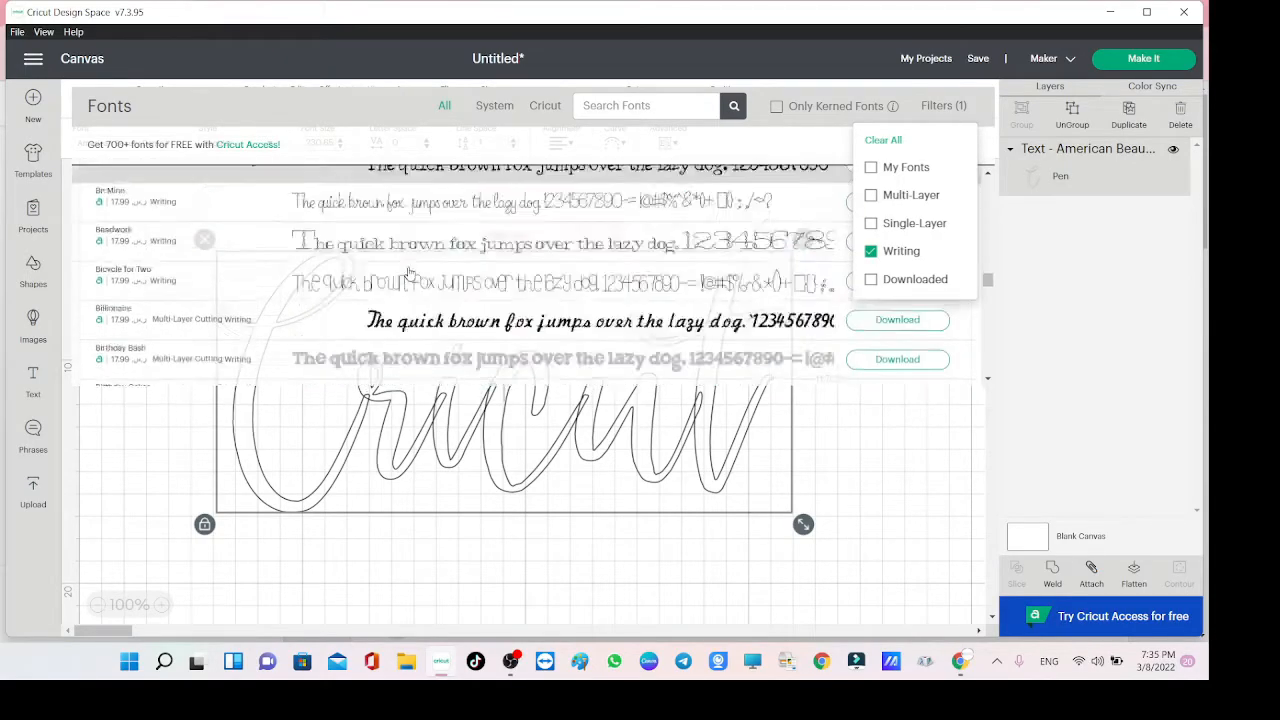
{"action": "scroll", "coordinate": [407, 287], "scroll_direction": "down", "scroll_amount": 10}
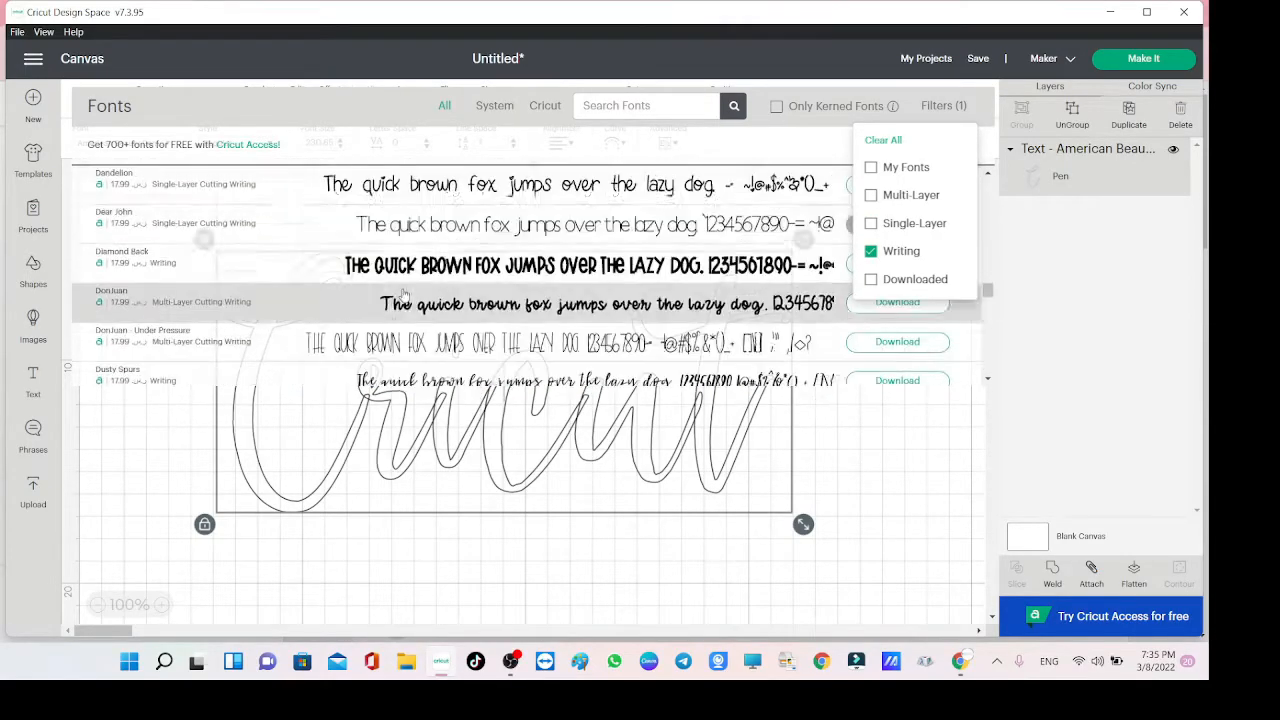
{"action": "scroll", "coordinate": [250, 342], "scroll_direction": "down", "scroll_amount": 5}
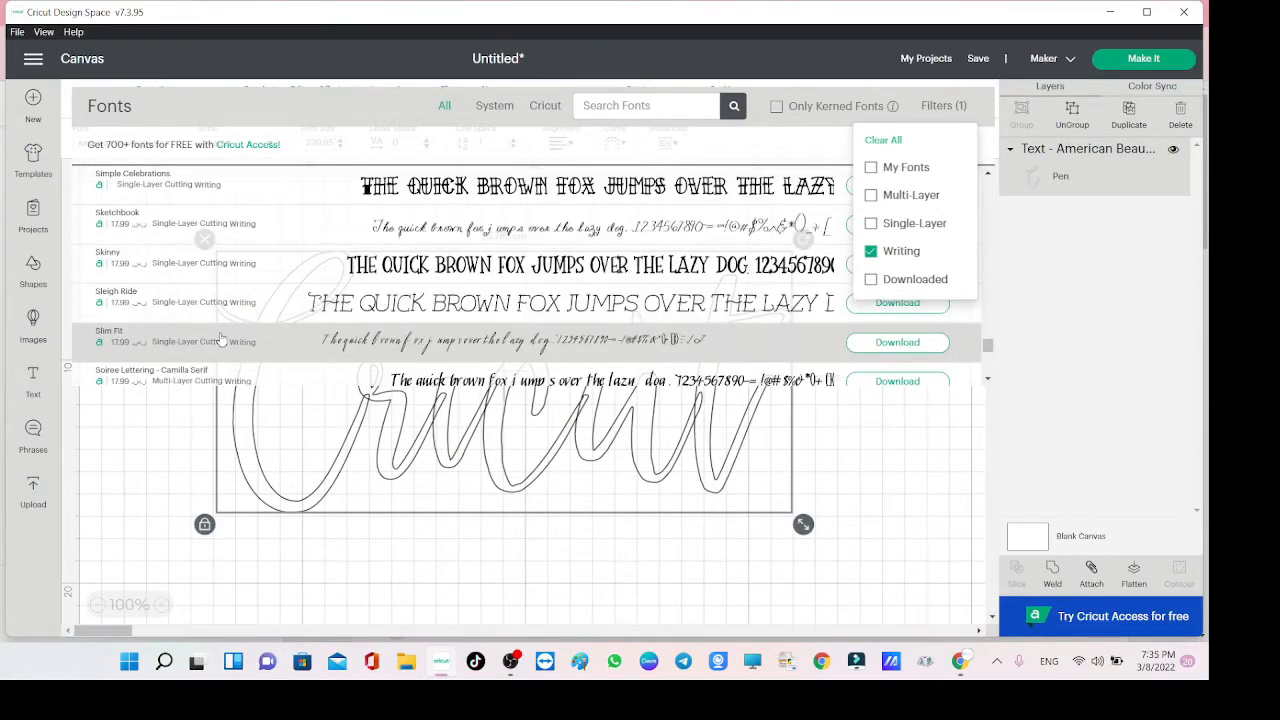
{"action": "scroll", "coordinate": [221, 340], "scroll_direction": "down", "scroll_amount": 5}
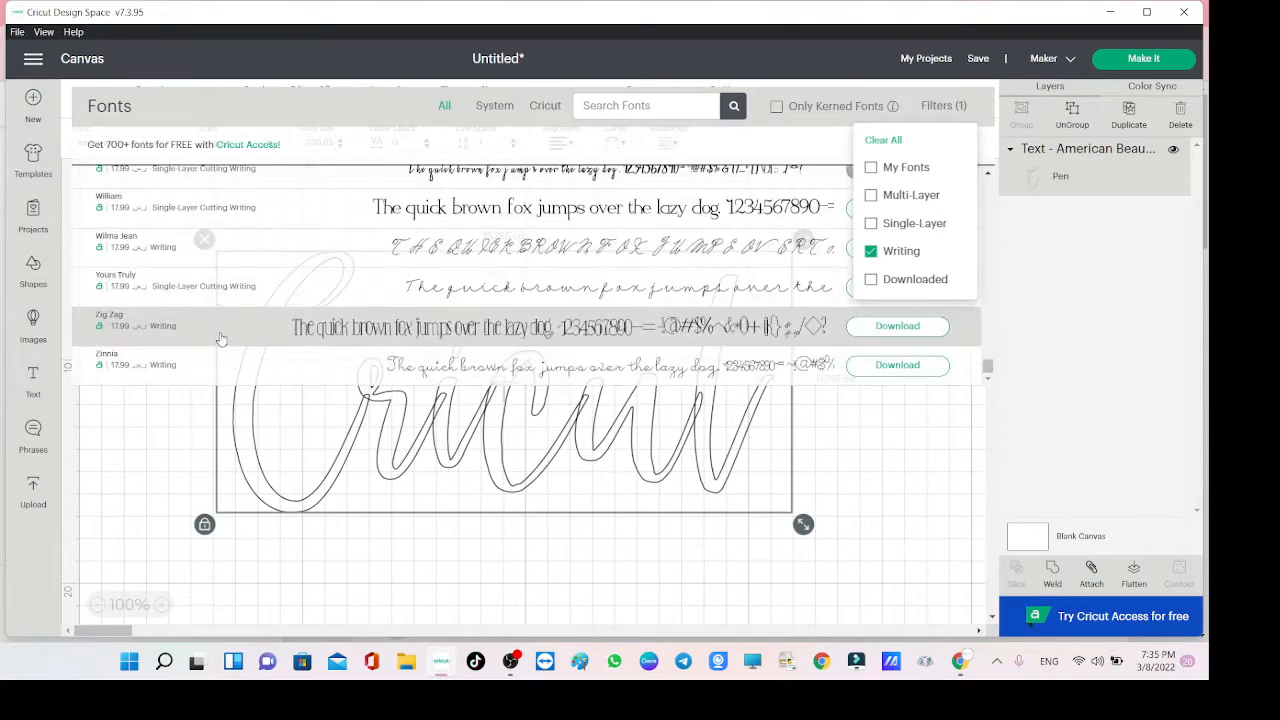
{"action": "scroll", "coordinate": [221, 339], "scroll_direction": "up", "scroll_amount": 5}
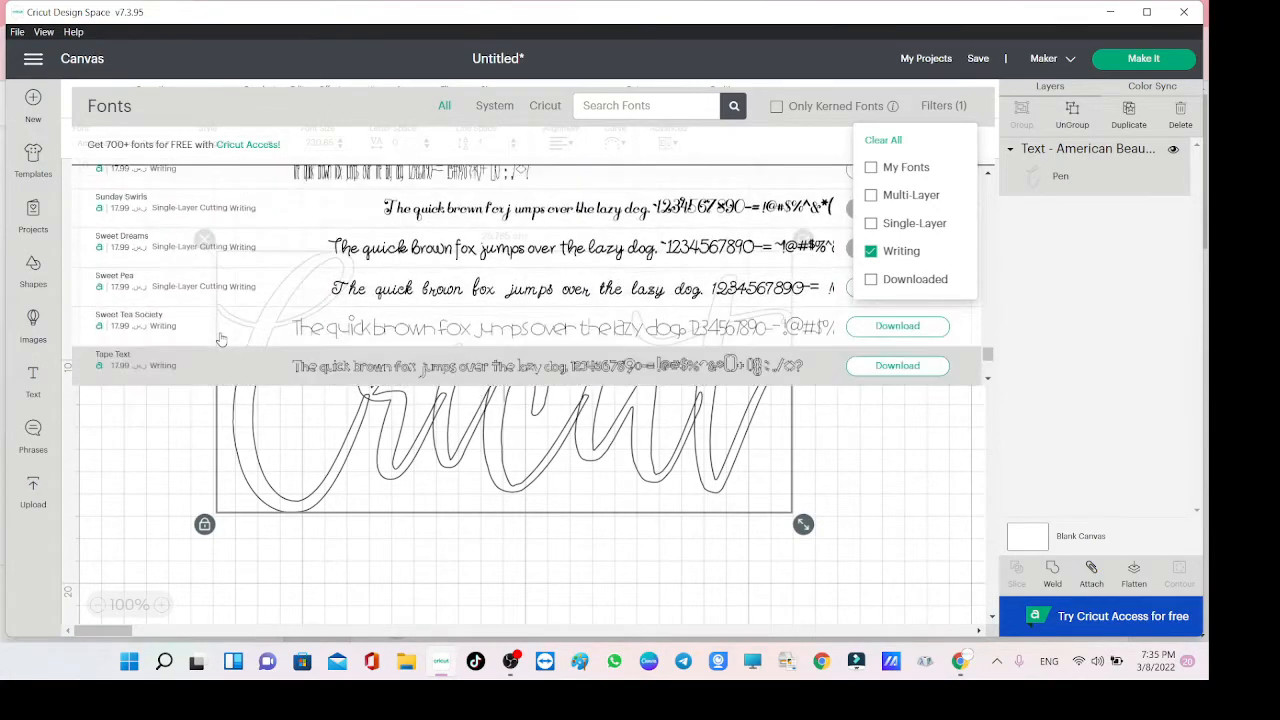
{"action": "scroll", "coordinate": [221, 339], "scroll_direction": "up", "scroll_amount": 2}
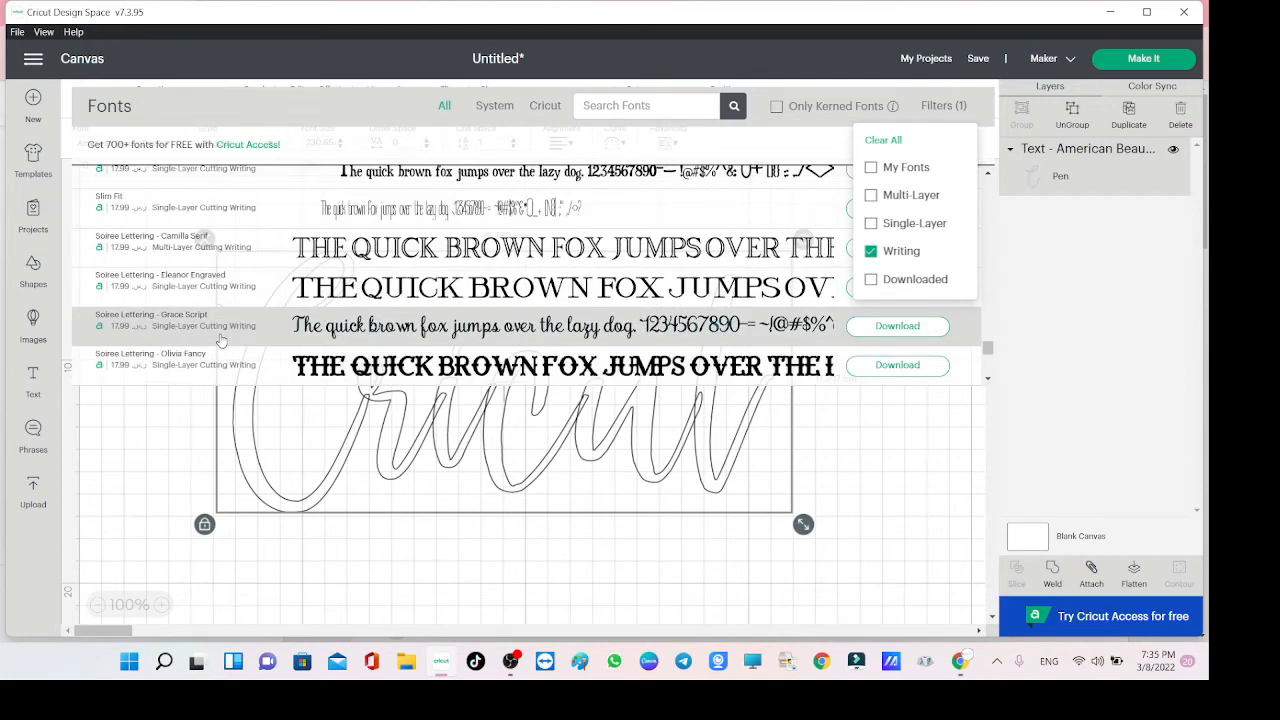
{"action": "scroll", "coordinate": [221, 341], "scroll_direction": "up", "scroll_amount": 4}
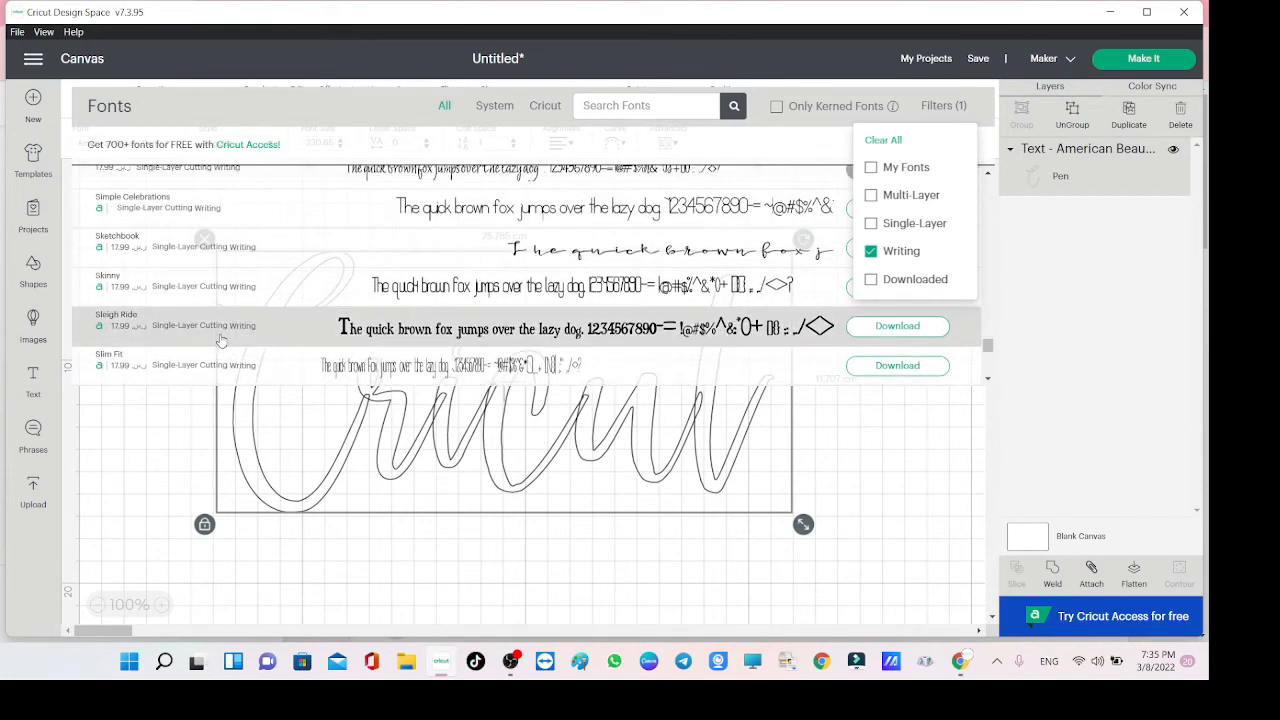
{"action": "scroll", "coordinate": [221, 341], "scroll_direction": "up", "scroll_amount": 2}
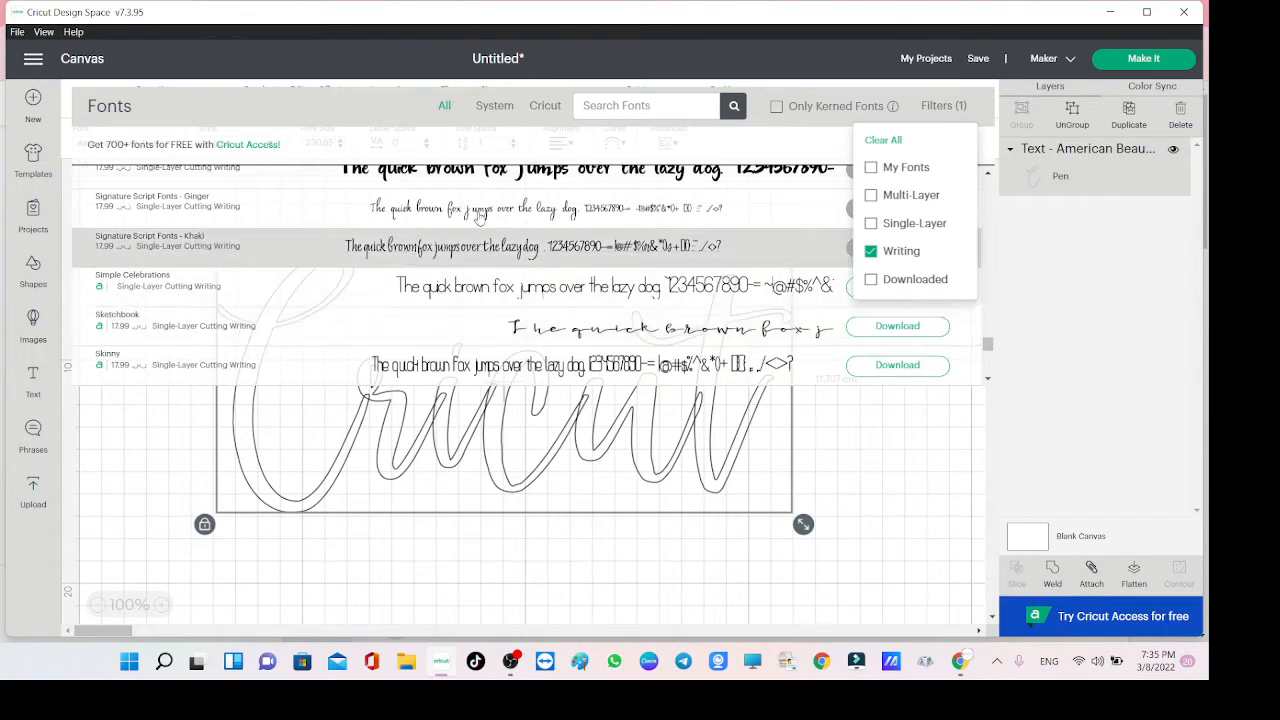
Search the writing fonts for "tel", apply Telegram Text to the word and move it fully into view.
{"action": "left_click", "coordinate": [646, 105]}
{"action": "type", "text": "tel"}
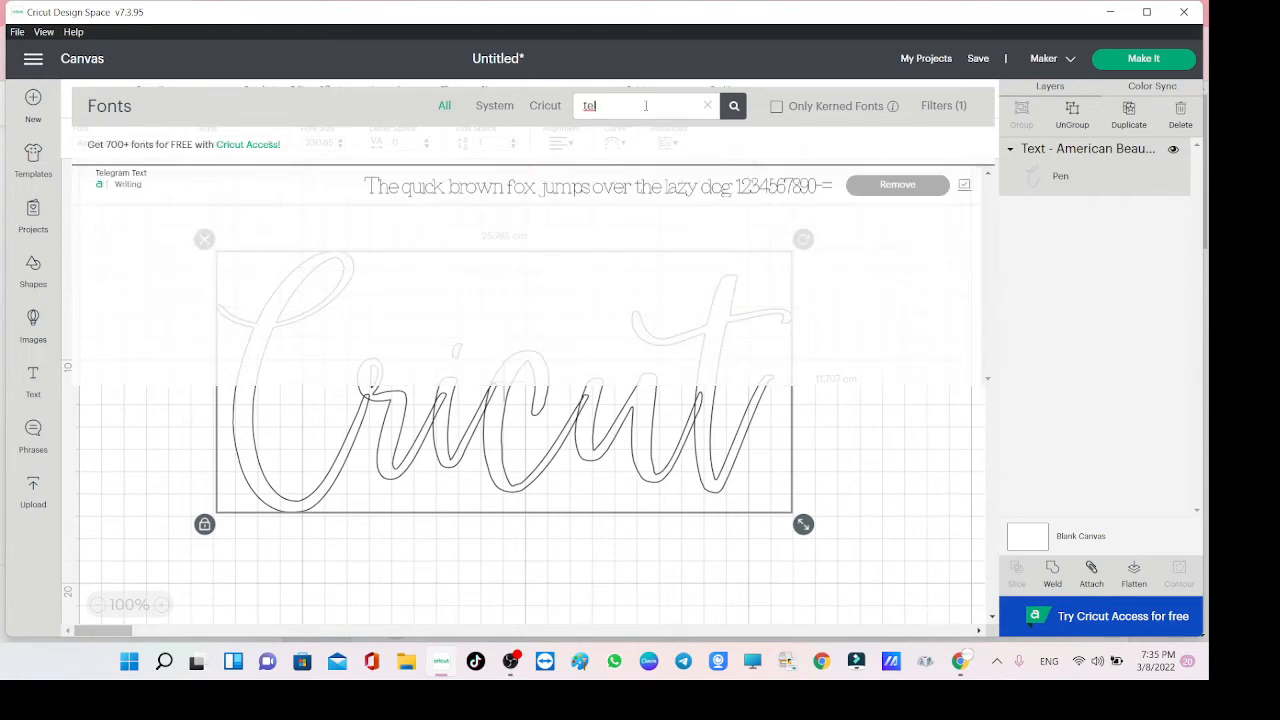
{"action": "left_click", "coordinate": [466, 197]}
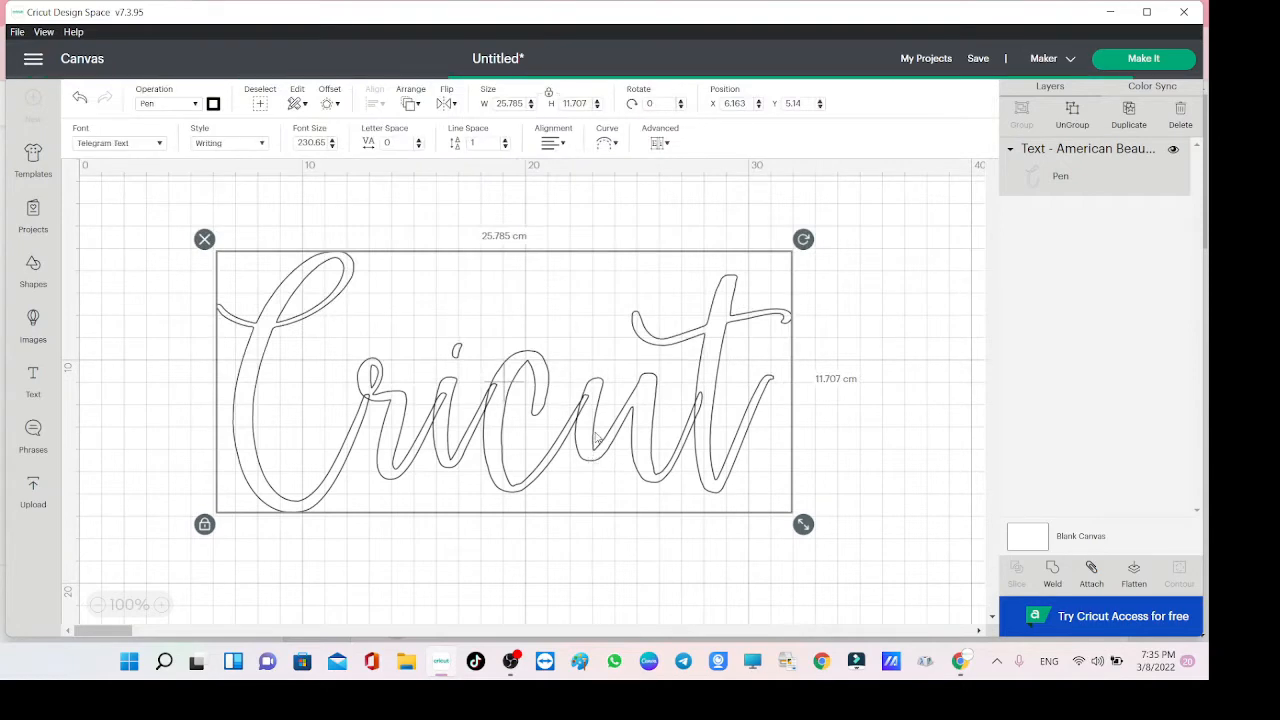
{"action": "mouse_move", "coordinate": [431, 414]}
{"action": "left_mouse_down"}
{"action": "mouse_move", "coordinate": [371, 417]}
{"action": "mouse_move", "coordinate": [378, 447]}
{"action": "mouse_move", "coordinate": [409, 423]}
{"action": "mouse_move", "coordinate": [370, 420]}
{"action": "mouse_move", "coordinate": [417, 420]}
{"action": "left_mouse_up"}
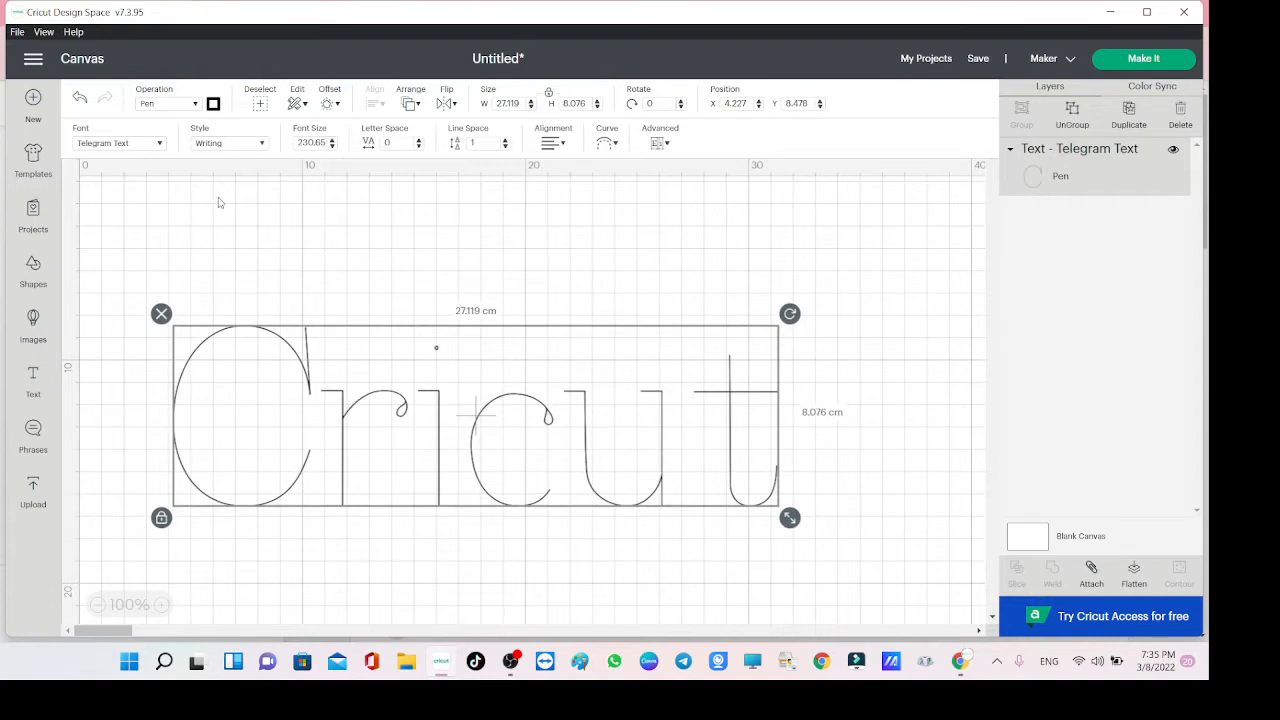
Clear the Writing filter, search the fonts for "alys" and apply Alyssa Stencil Script to the word, moving it slightly upward.
{"action": "left_click", "coordinate": [117, 146]}
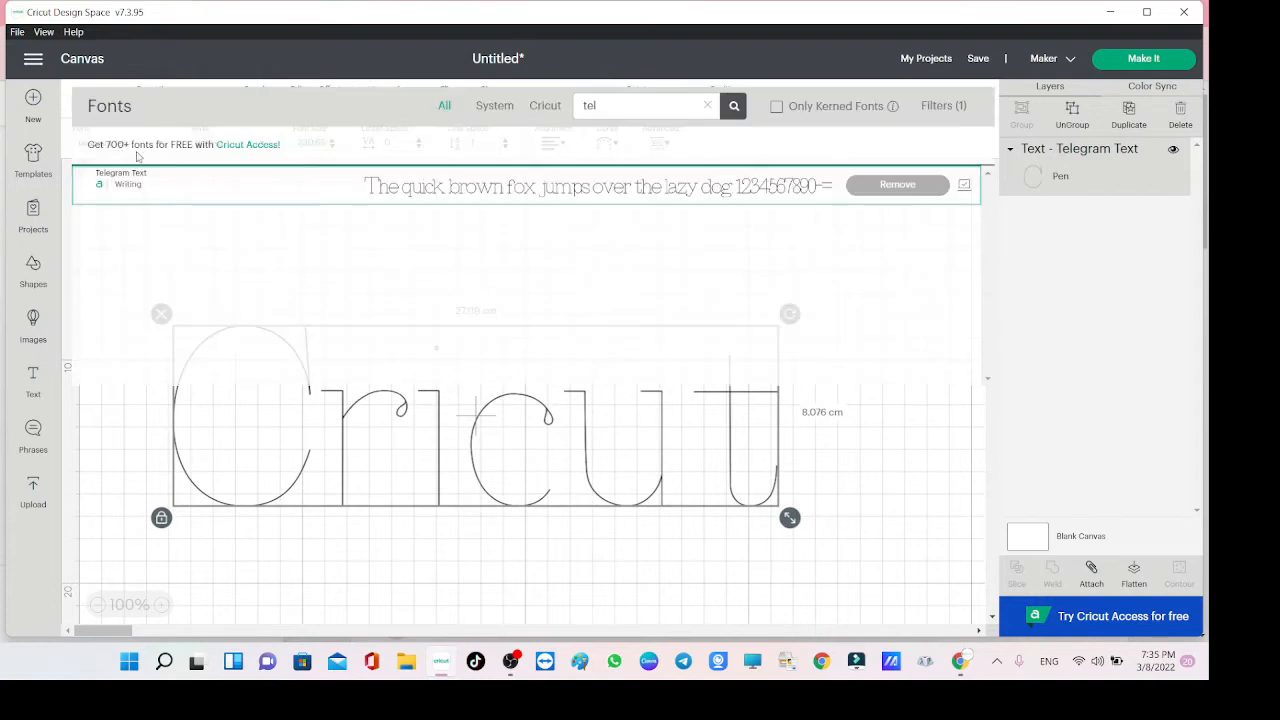
{"action": "left_click", "coordinate": [944, 108]}
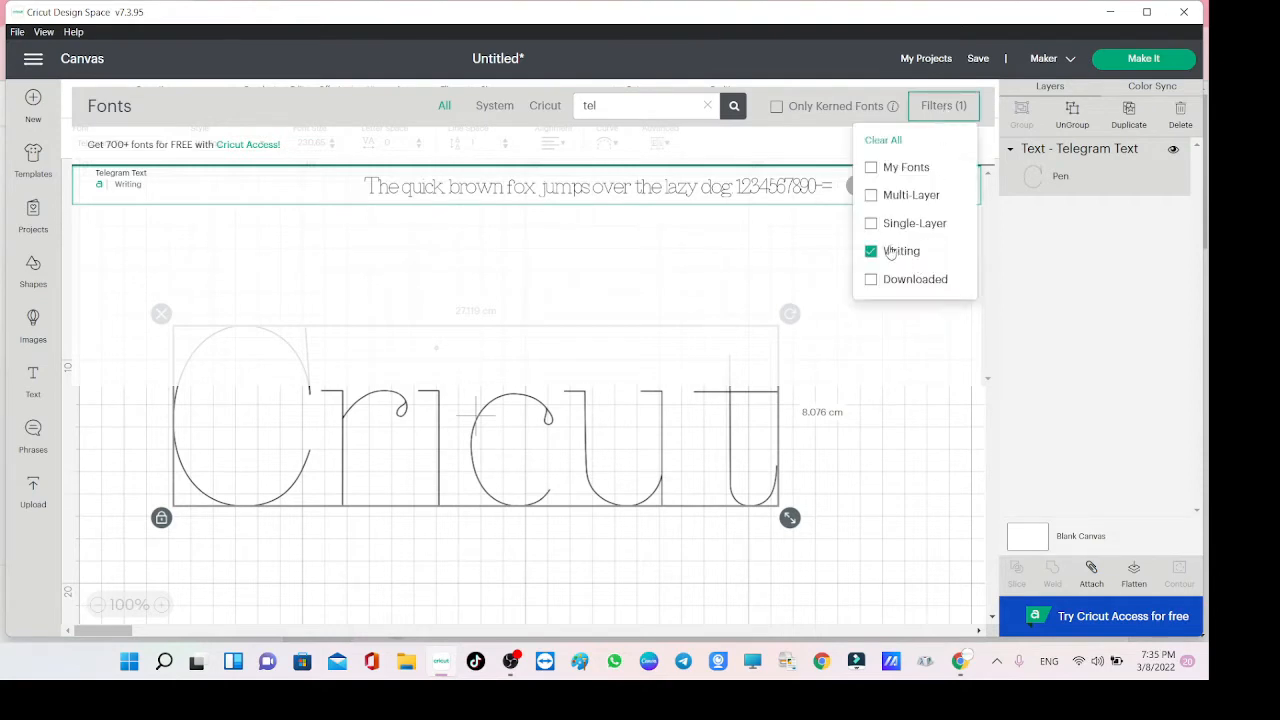
{"action": "left_click", "coordinate": [879, 252]}
{"action": "left_click_drag", "start_coordinate": [640, 106], "coordinate": [566, 112]}
{"action": "type", "text": "a"}
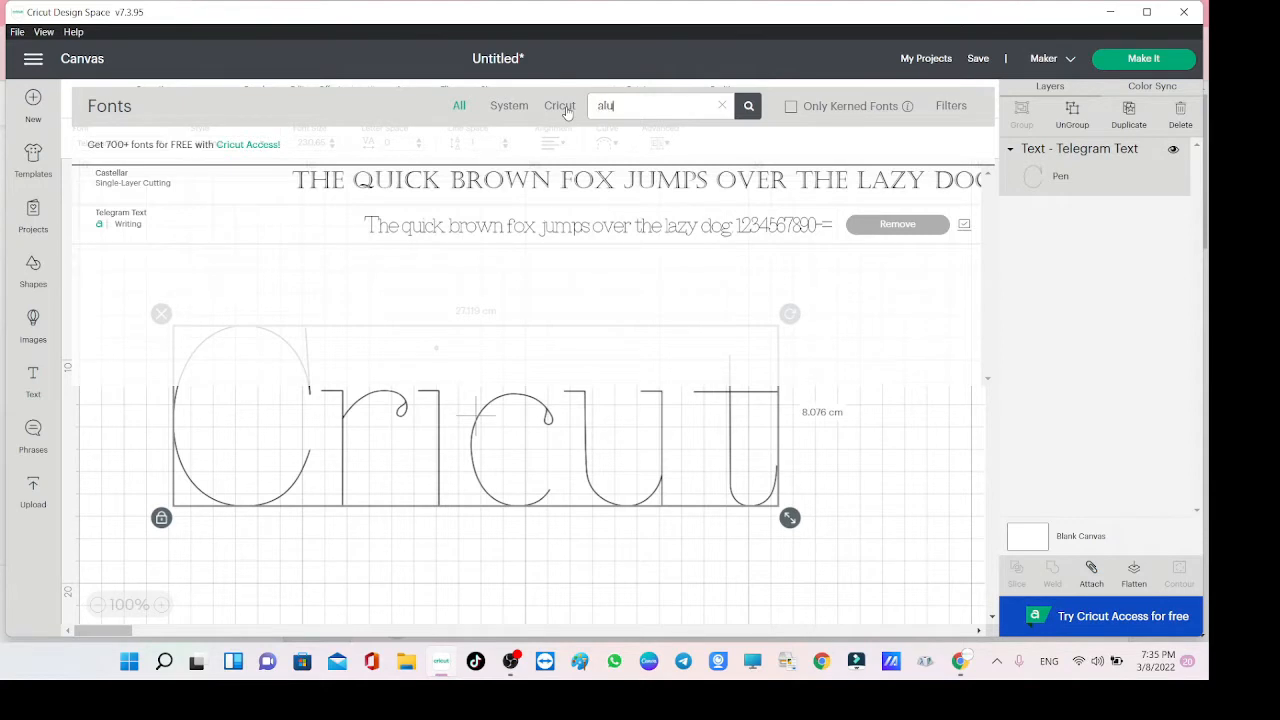
{"action": "type", "text": "lys"}
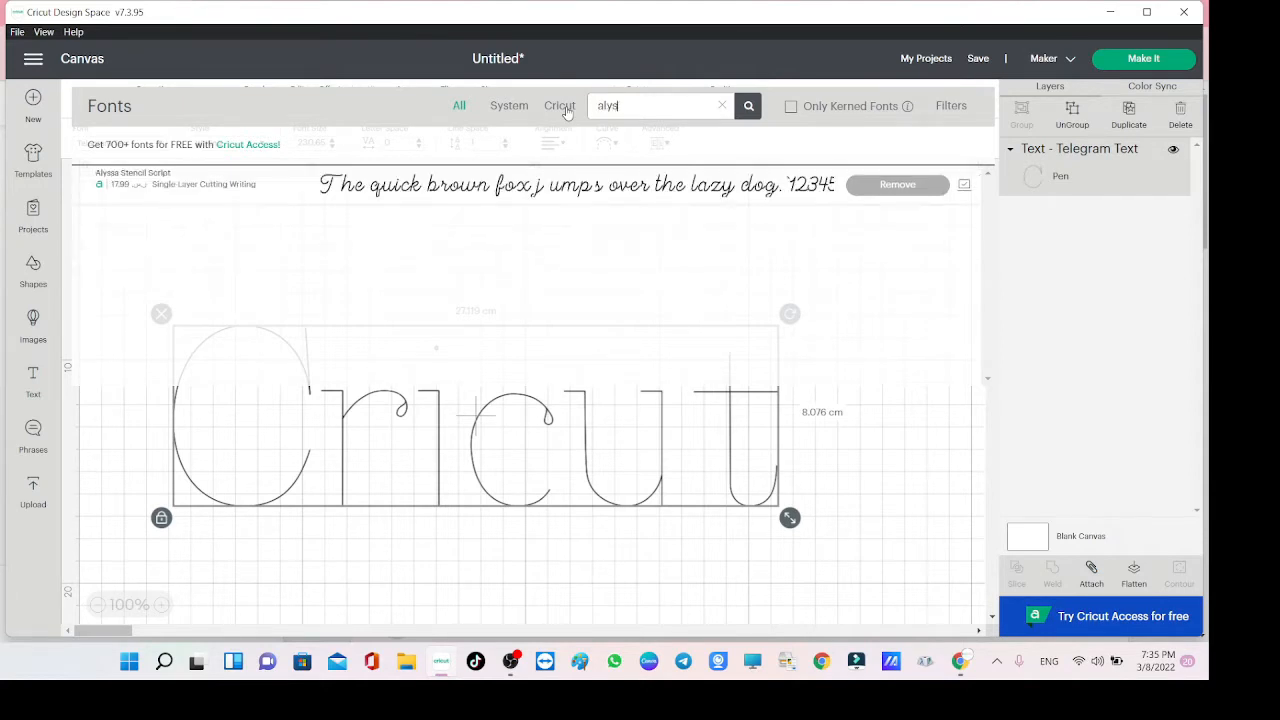
{"action": "left_click", "coordinate": [600, 188]}
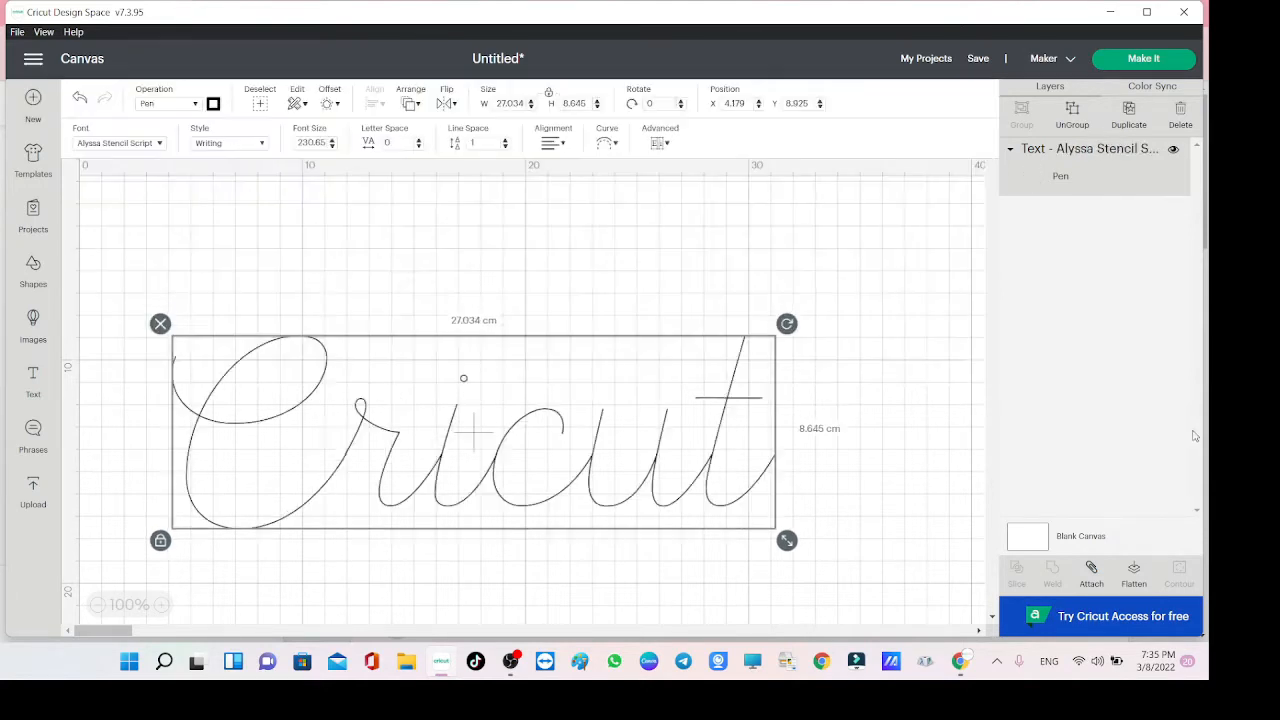
{"action": "left_click_drag", "start_coordinate": [441, 411], "coordinate": [444, 383]}
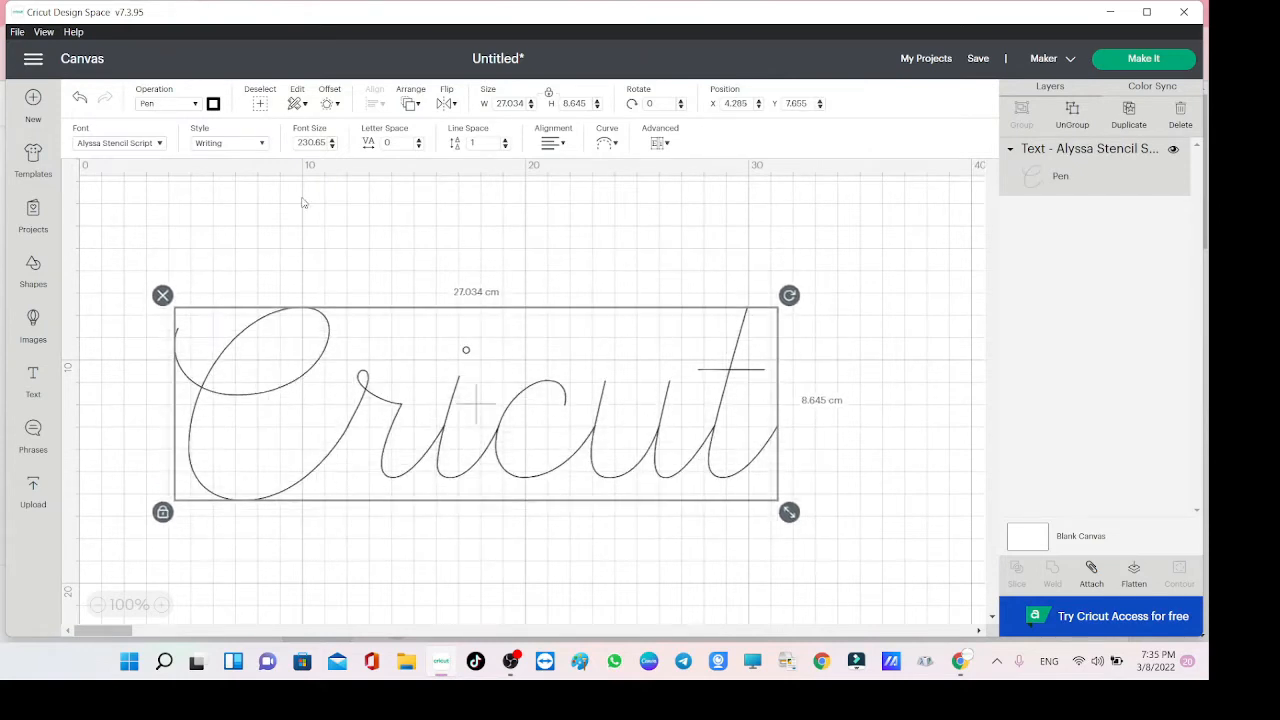
Change the Alyssa Stencil Script text's style to Regular and shift the word slightly.
{"action": "left_click", "coordinate": [213, 146]}
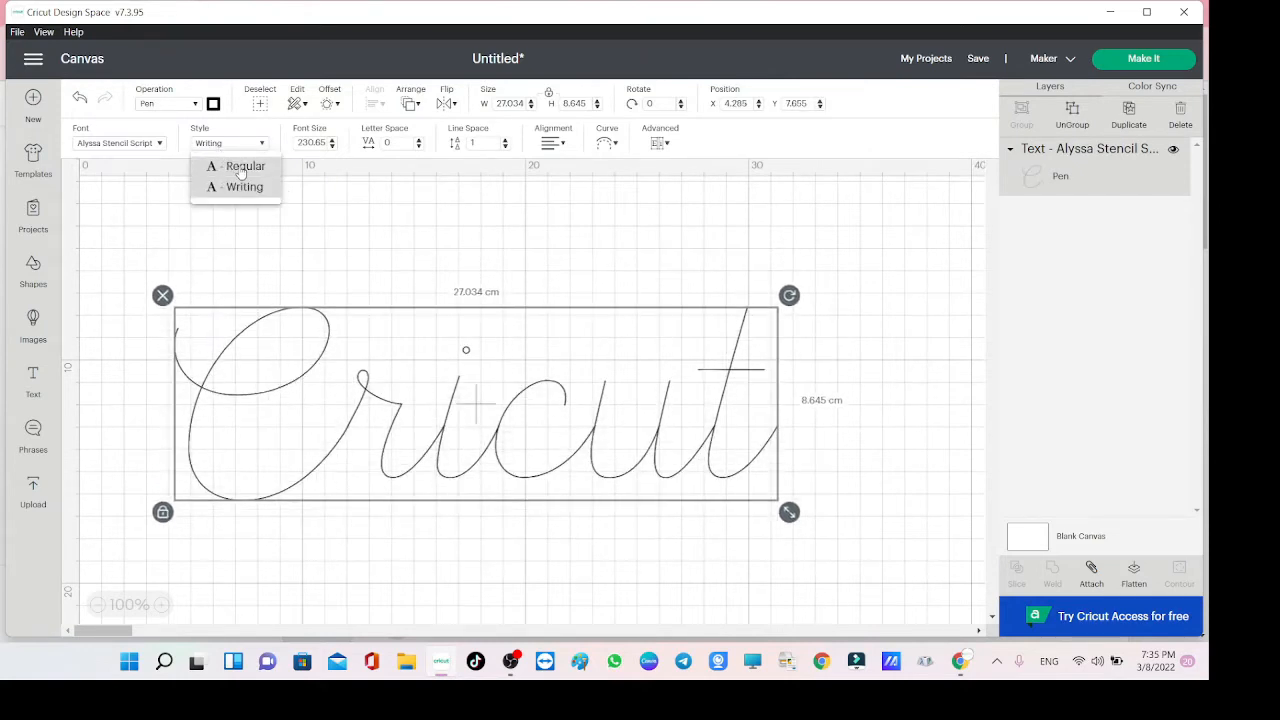
{"action": "left_click", "coordinate": [238, 165]}
{"action": "left_click_drag", "start_coordinate": [365, 418], "coordinate": [395, 425]}
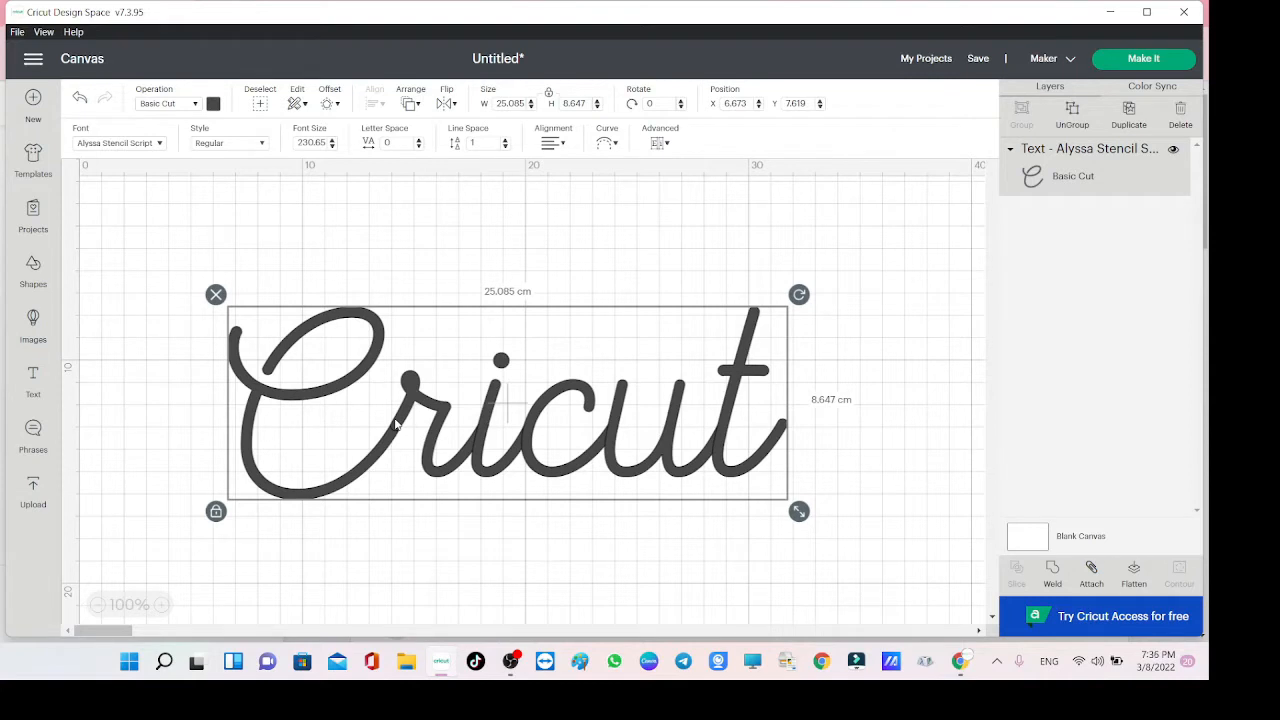
Set the Regular-style text's operation to Pen and weld its overlapping letters into one outline.
{"action": "left_click", "coordinate": [155, 104]}
{"action": "left_click", "coordinate": [180, 238]}
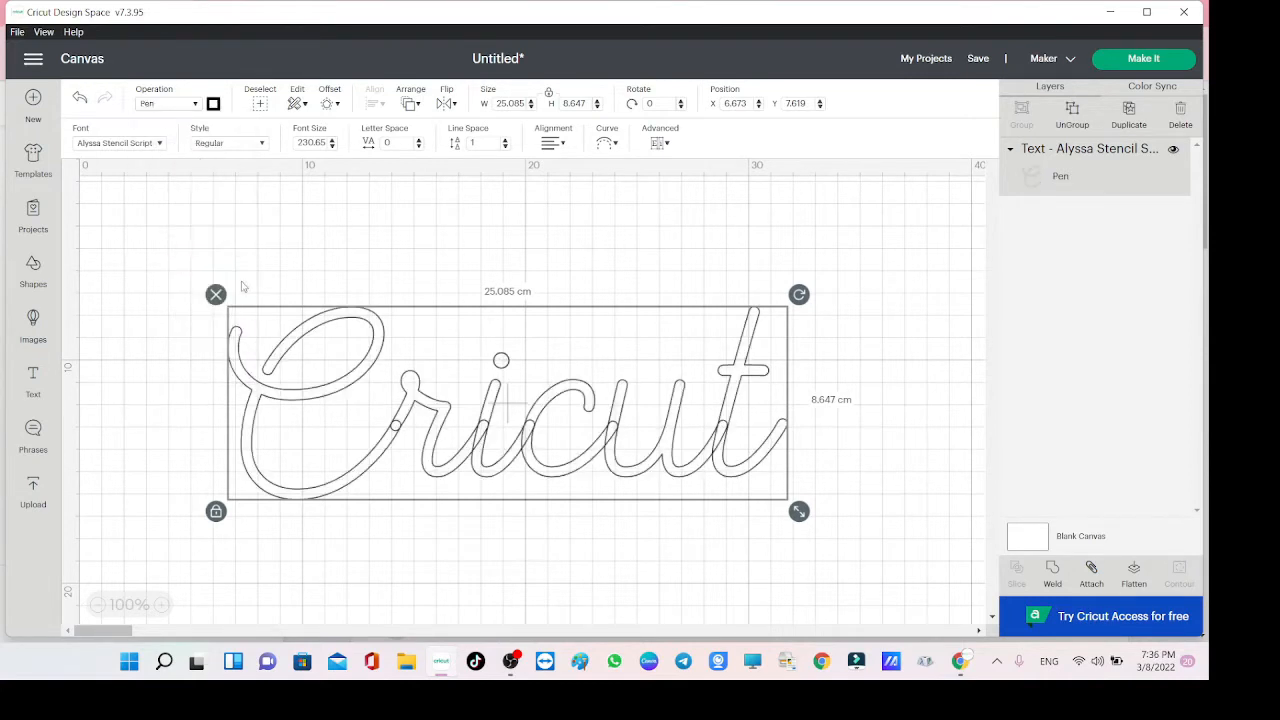
{"action": "left_click_drag", "start_coordinate": [453, 432], "coordinate": [433, 404]}
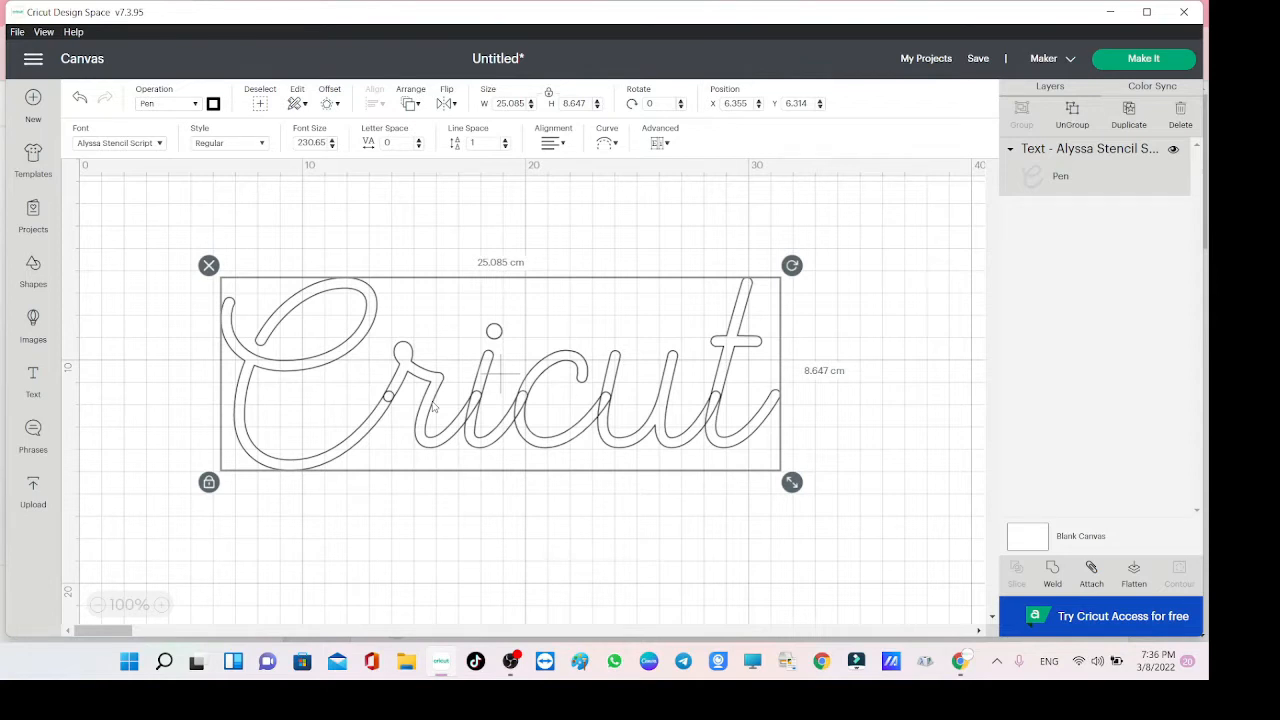
{"action": "left_click", "coordinate": [1052, 572]}
{"action": "left_click", "coordinate": [594, 424]}
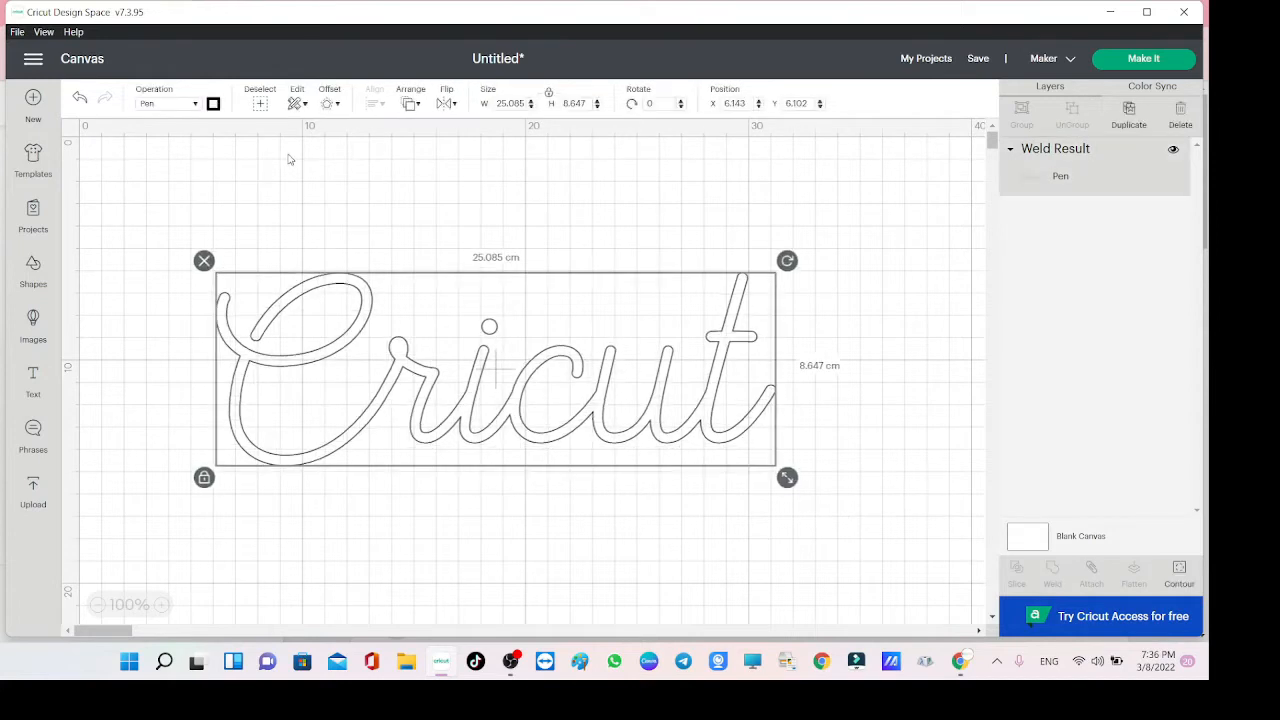
Create an inward offset of the welded Cricut outline at a distance of -0.05 cm with rounded corners.
{"action": "left_click", "coordinate": [333, 103]}
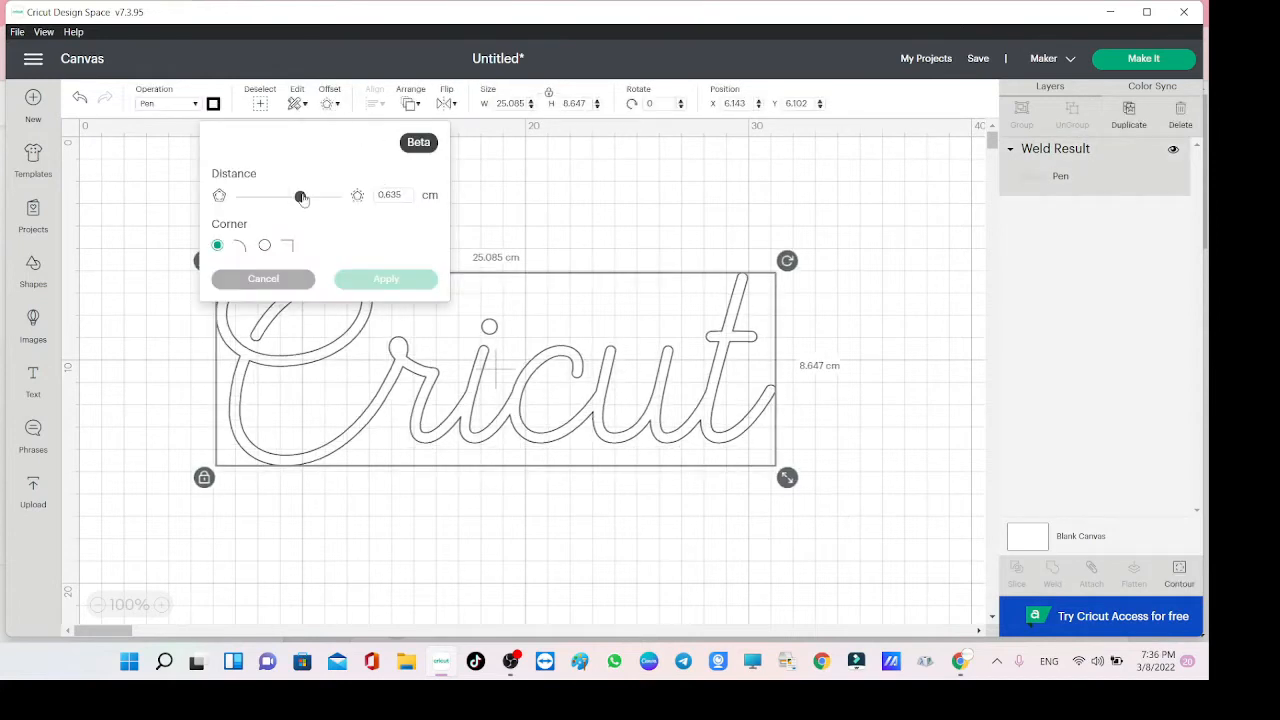
{"action": "left_click_drag", "start_coordinate": [300, 196], "coordinate": [288, 196]}
{"action": "left_click_drag", "start_coordinate": [399, 194], "coordinate": [372, 195]}
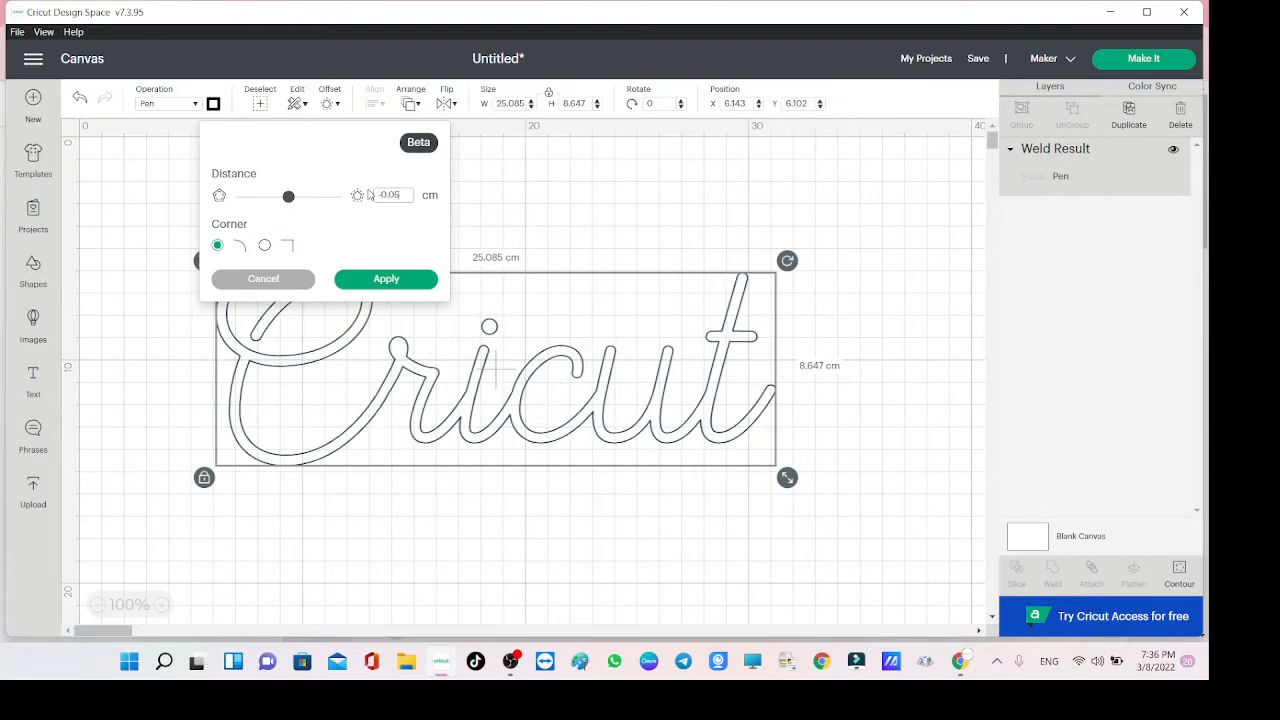
{"action": "left_click", "coordinate": [402, 281]}
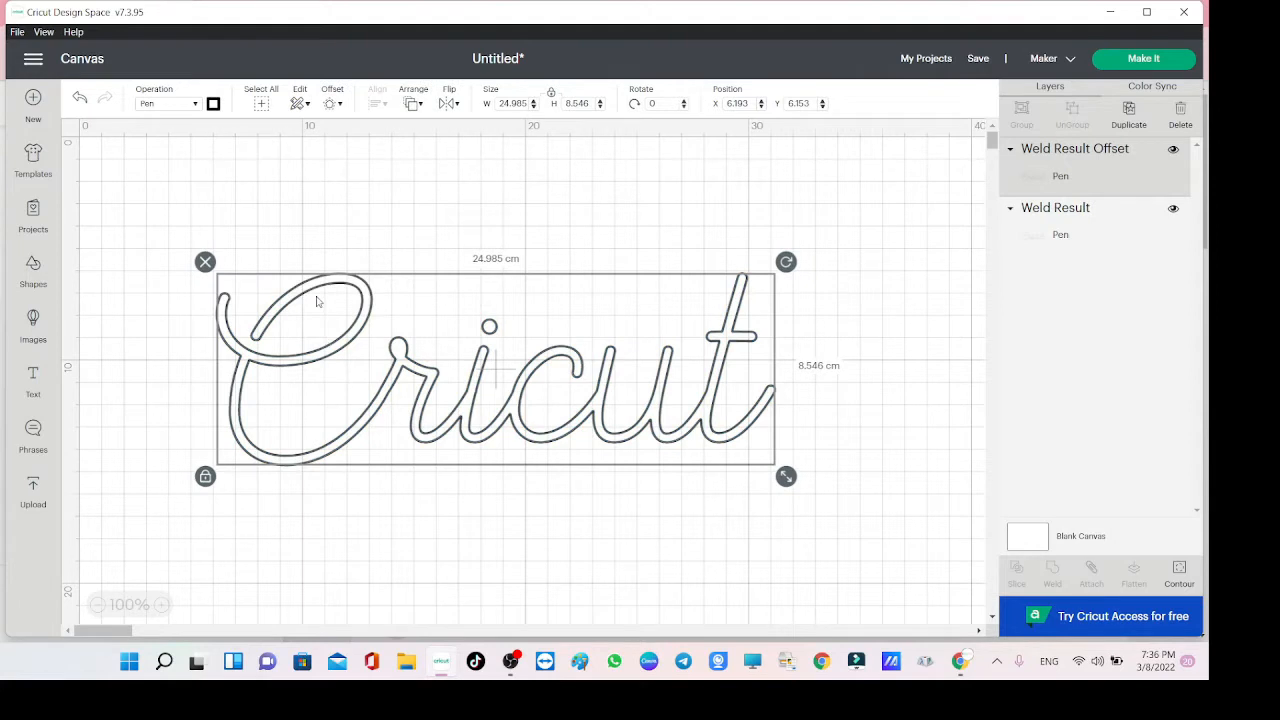
Repeat the -0.05 cm inward offset four more times, each on the newest outline, to fill the letter strokes.
{"action": "left_click", "coordinate": [334, 103]}
{"action": "left_click", "coordinate": [393, 279]}
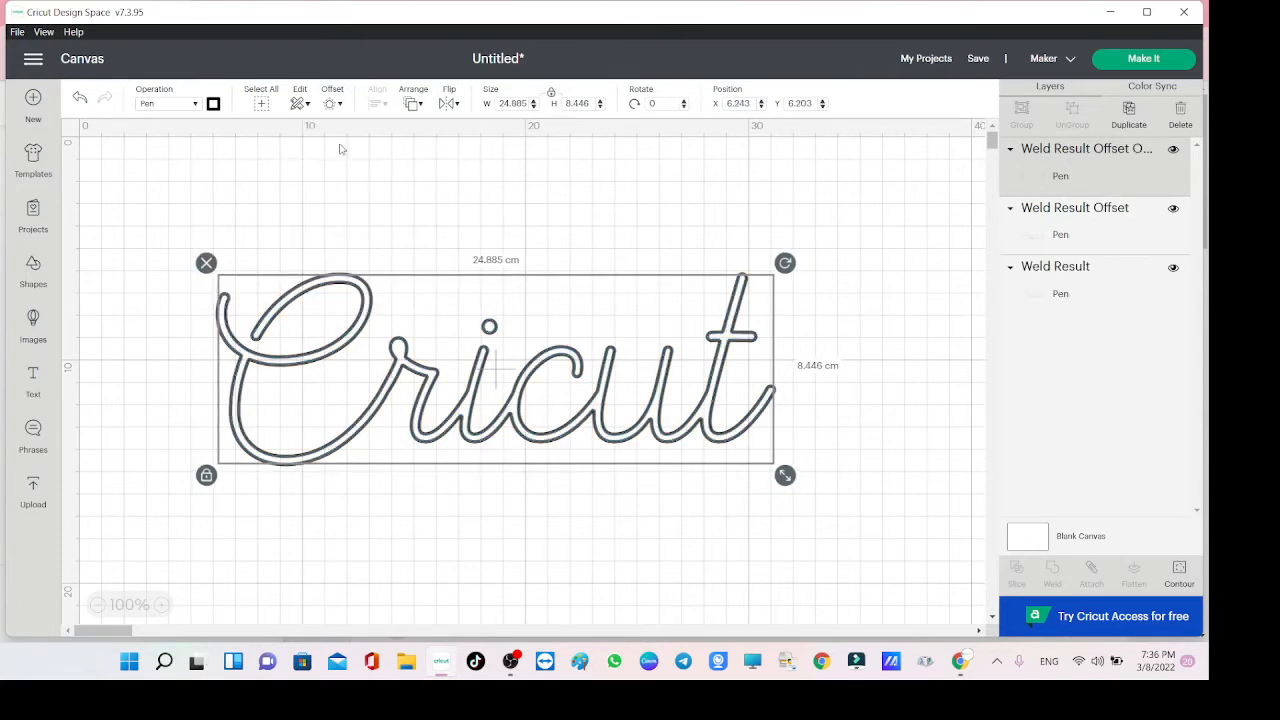
{"action": "left_click", "coordinate": [334, 103]}
{"action": "left_click", "coordinate": [372, 278]}
{"action": "left_click", "coordinate": [334, 103]}
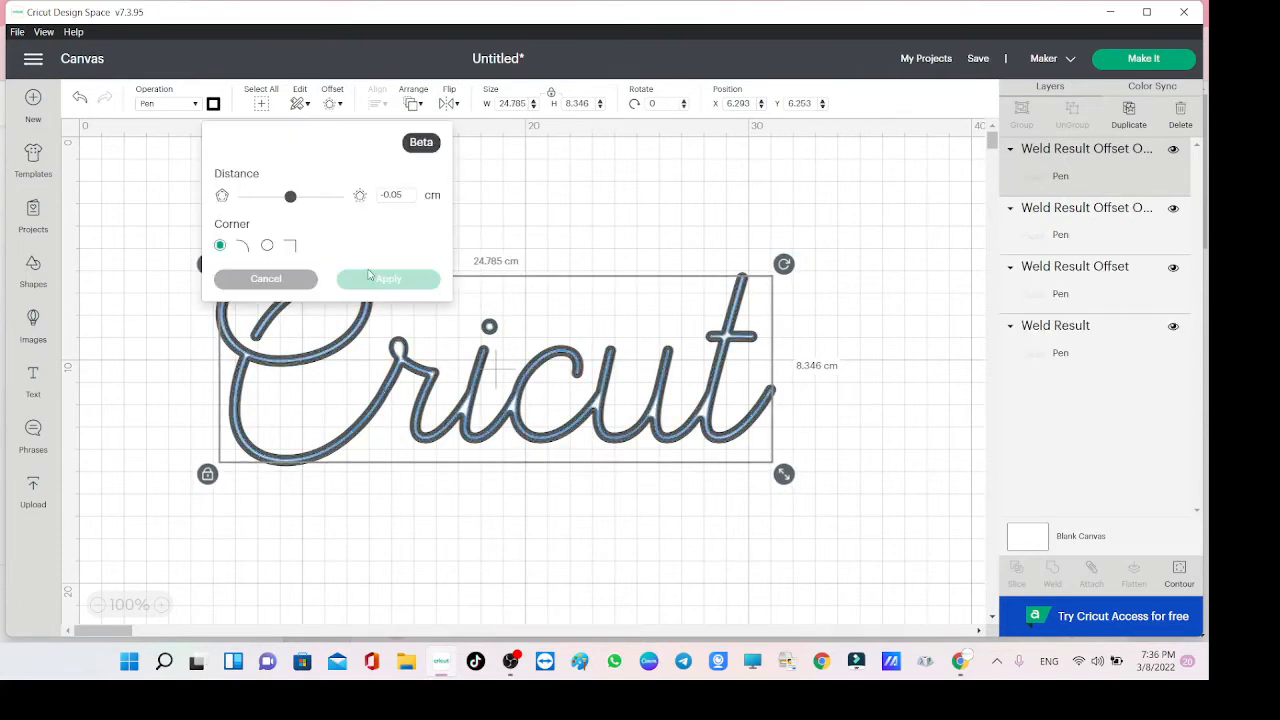
{"action": "left_click", "coordinate": [370, 278]}
{"action": "left_click", "coordinate": [334, 103]}
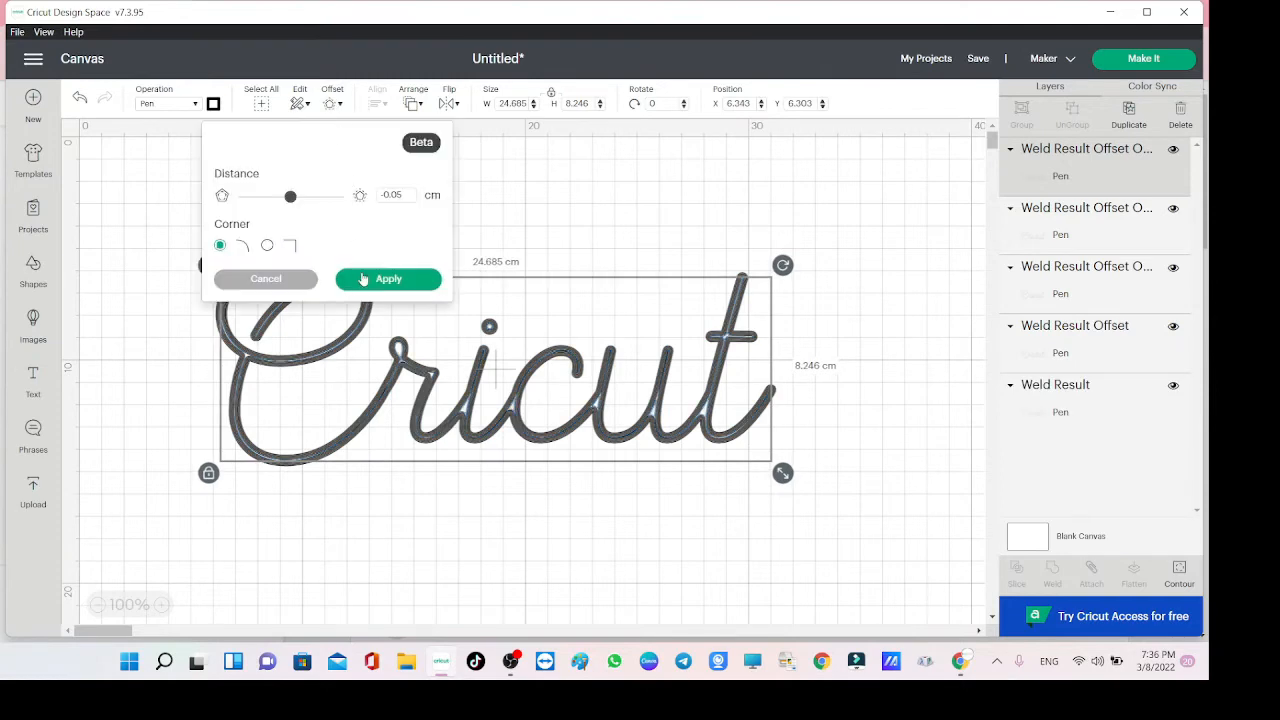
{"action": "left_click", "coordinate": [363, 279]}
{"action": "left_click", "coordinate": [549, 475]}
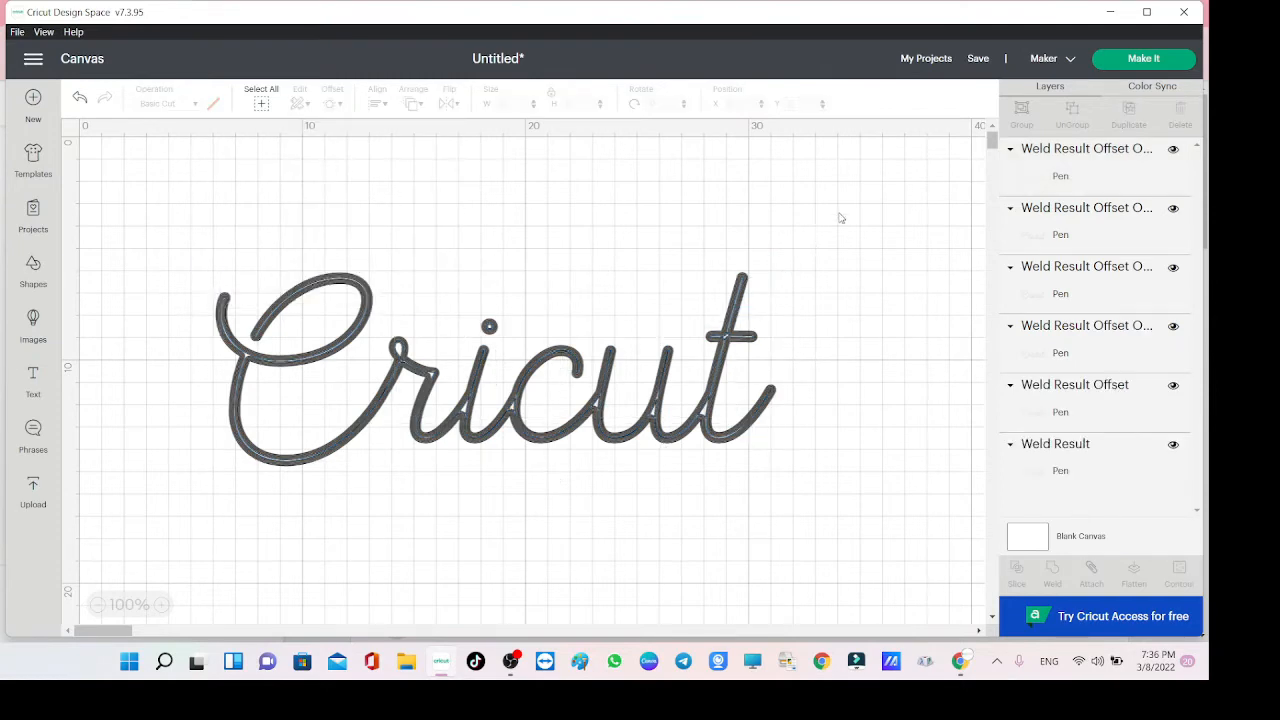
Select all the nested outlines, enlarge them to about 49.5 cm wide and move them near the canvas origin.
{"action": "left_click_drag", "start_coordinate": [840, 212], "coordinate": [170, 530]}
{"action": "left_click_drag", "start_coordinate": [787, 477], "coordinate": [1200, 660]}
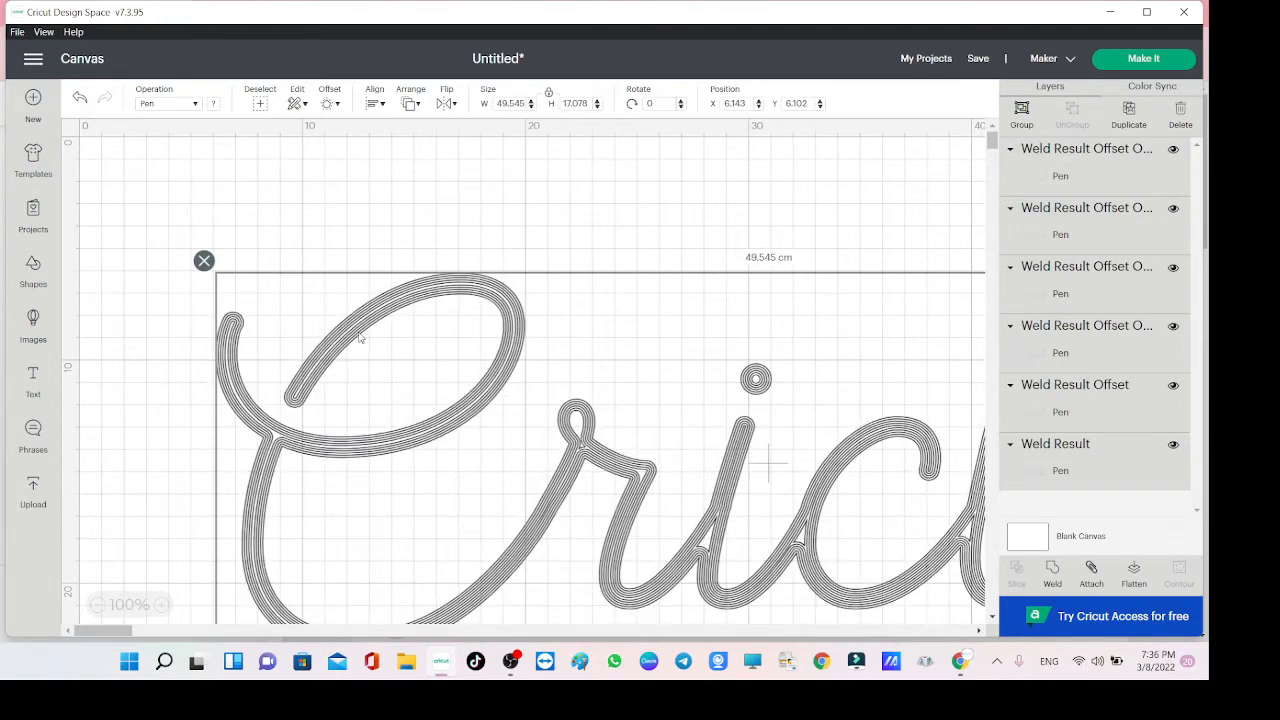
{"action": "left_click_drag", "start_coordinate": [522, 496], "coordinate": [402, 396]}
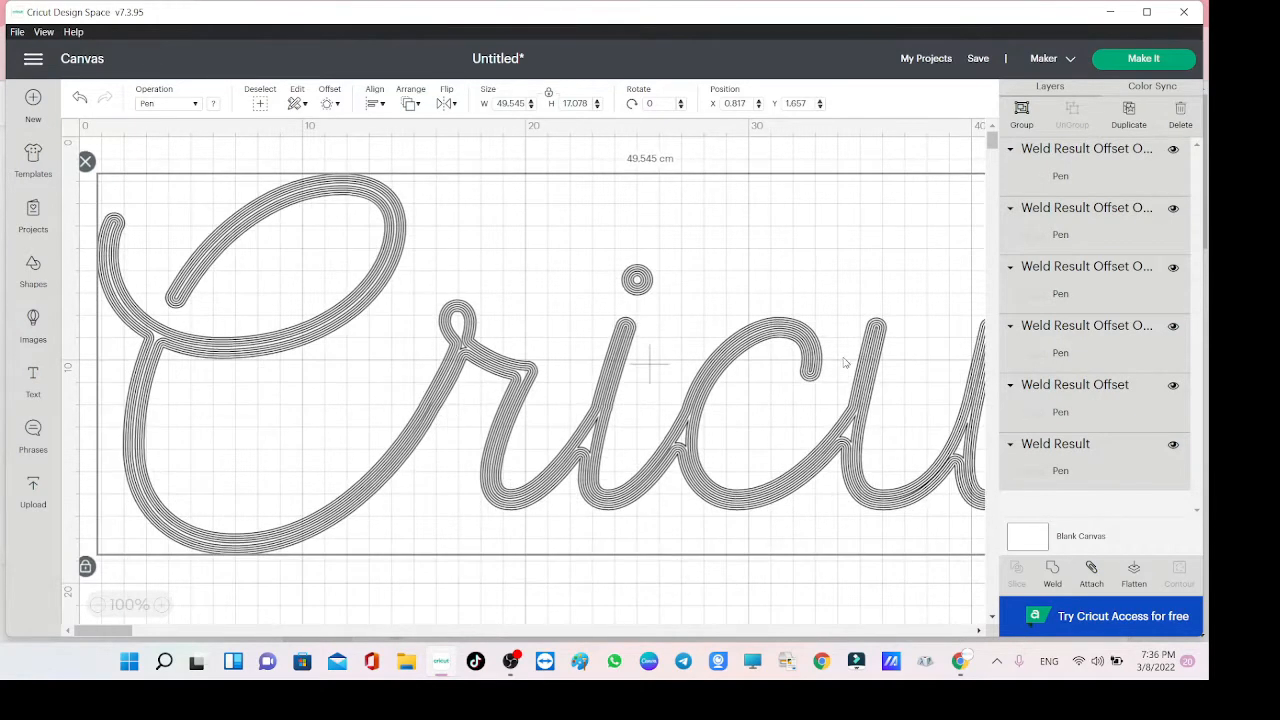
Weld all the nested outlines into one shape and move the word lower on the canvas.
{"action": "left_click", "coordinate": [1053, 572]}
{"action": "left_click", "coordinate": [511, 564]}
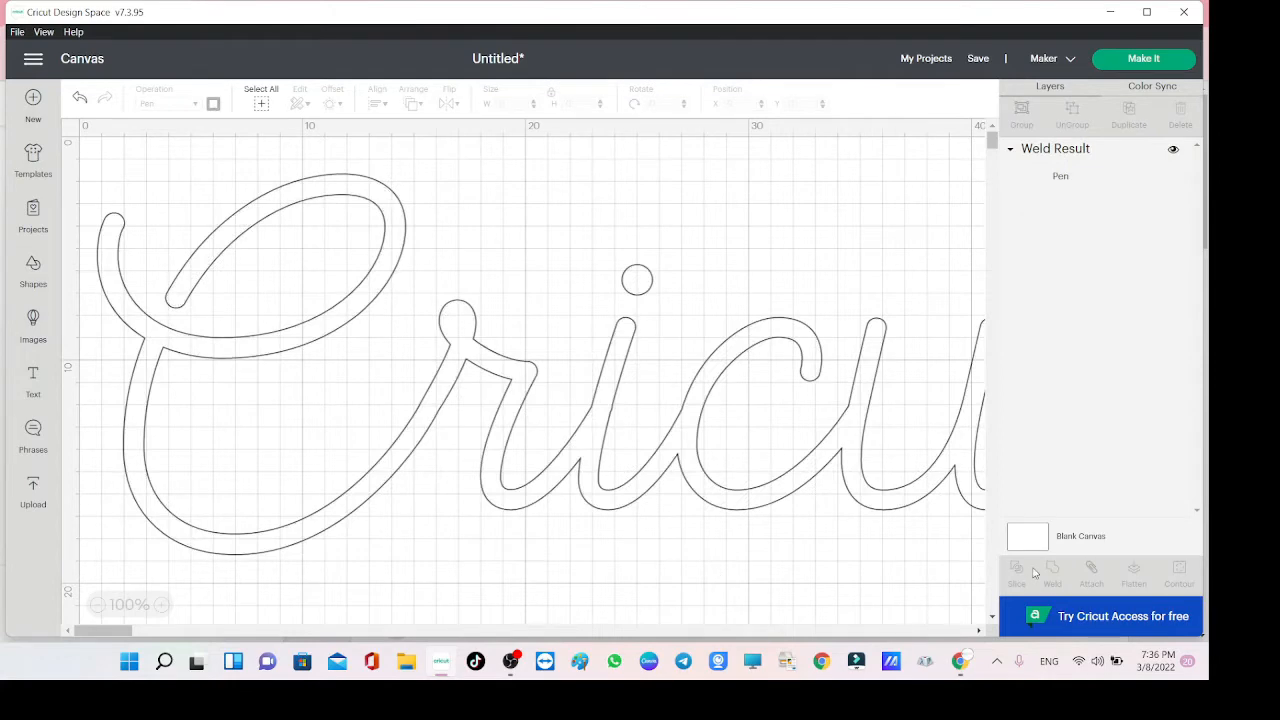
{"action": "left_click", "coordinate": [97, 605]}
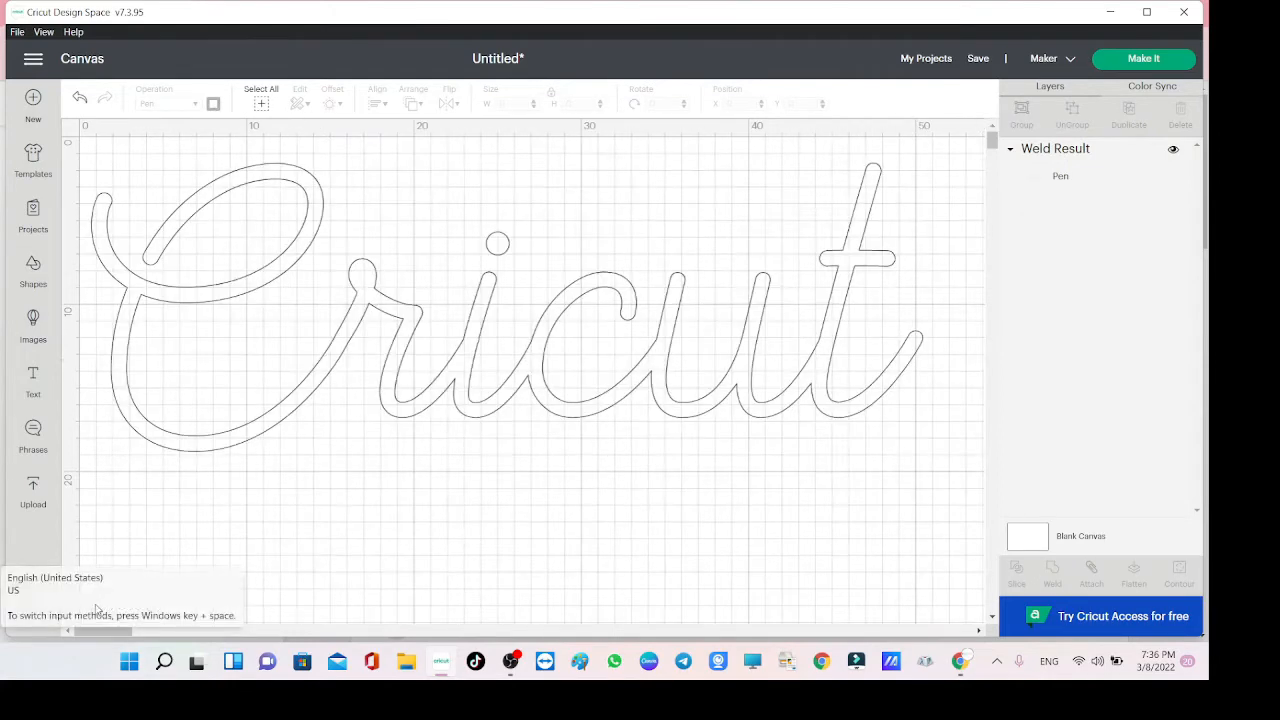
{"action": "left_click_drag", "start_coordinate": [380, 349], "coordinate": [426, 435]}
Try dark grey as the canvas colour and set it to light grey instead.
{"action": "left_click", "coordinate": [1035, 545]}
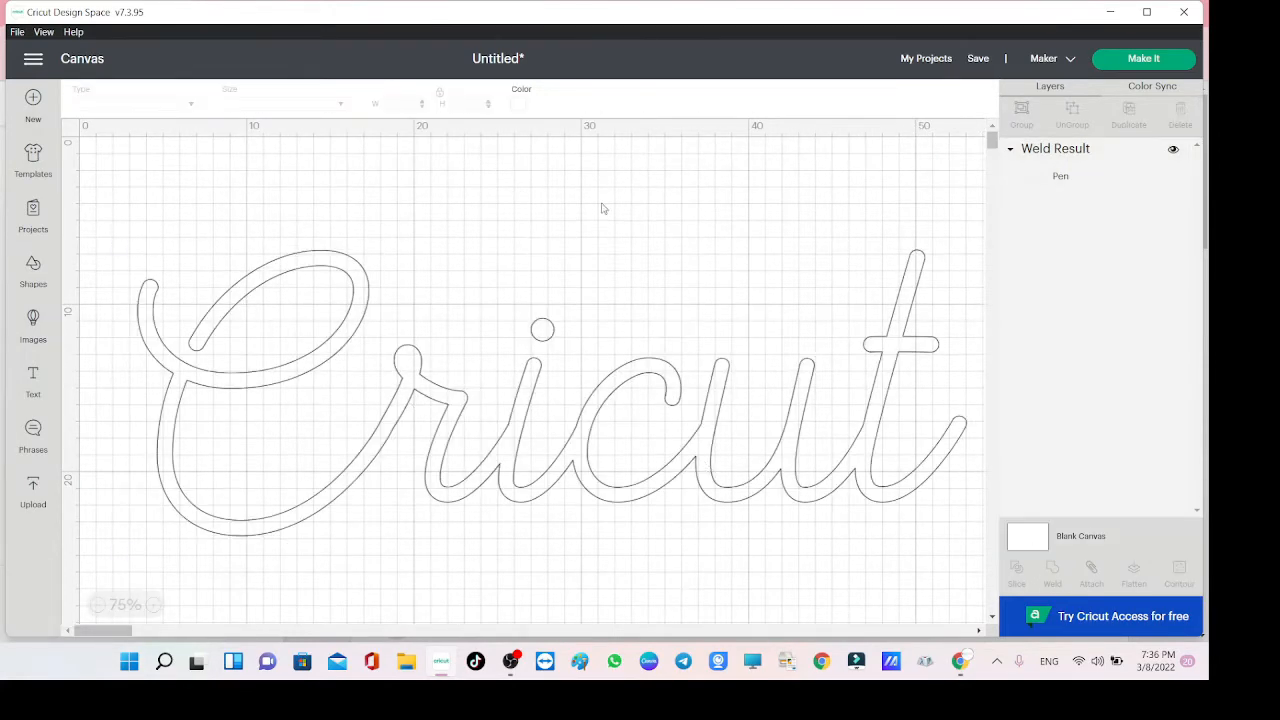
{"action": "left_click", "coordinate": [519, 105]}
{"action": "left_click", "coordinate": [594, 241]}
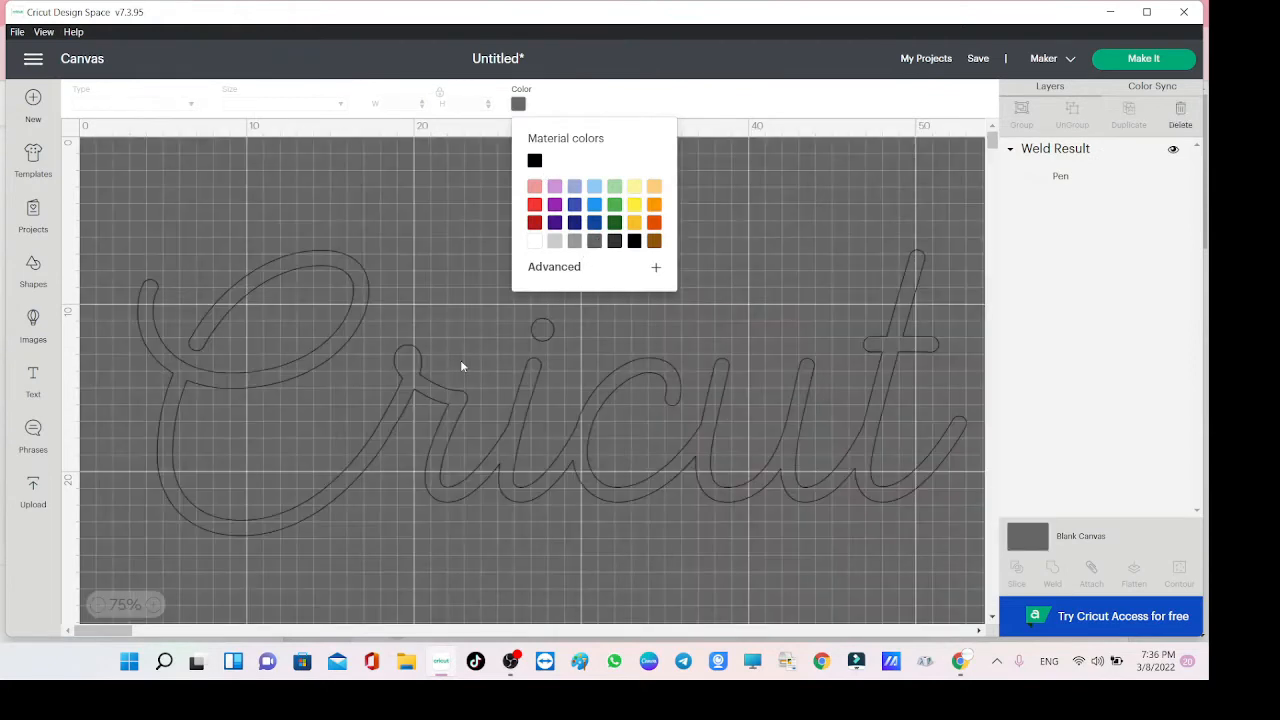
{"action": "left_click", "coordinate": [505, 247]}
{"action": "left_click", "coordinate": [511, 217]}
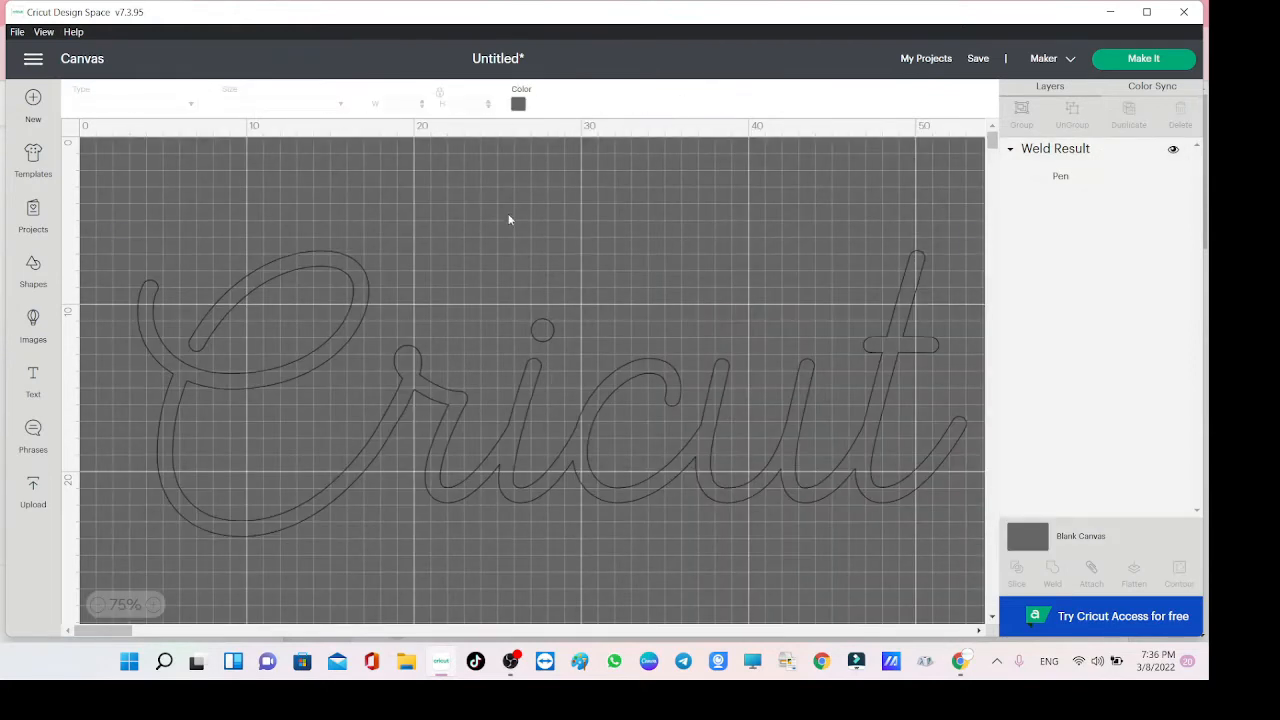
{"action": "left_click", "coordinate": [519, 105]}
{"action": "left_click", "coordinate": [557, 242]}
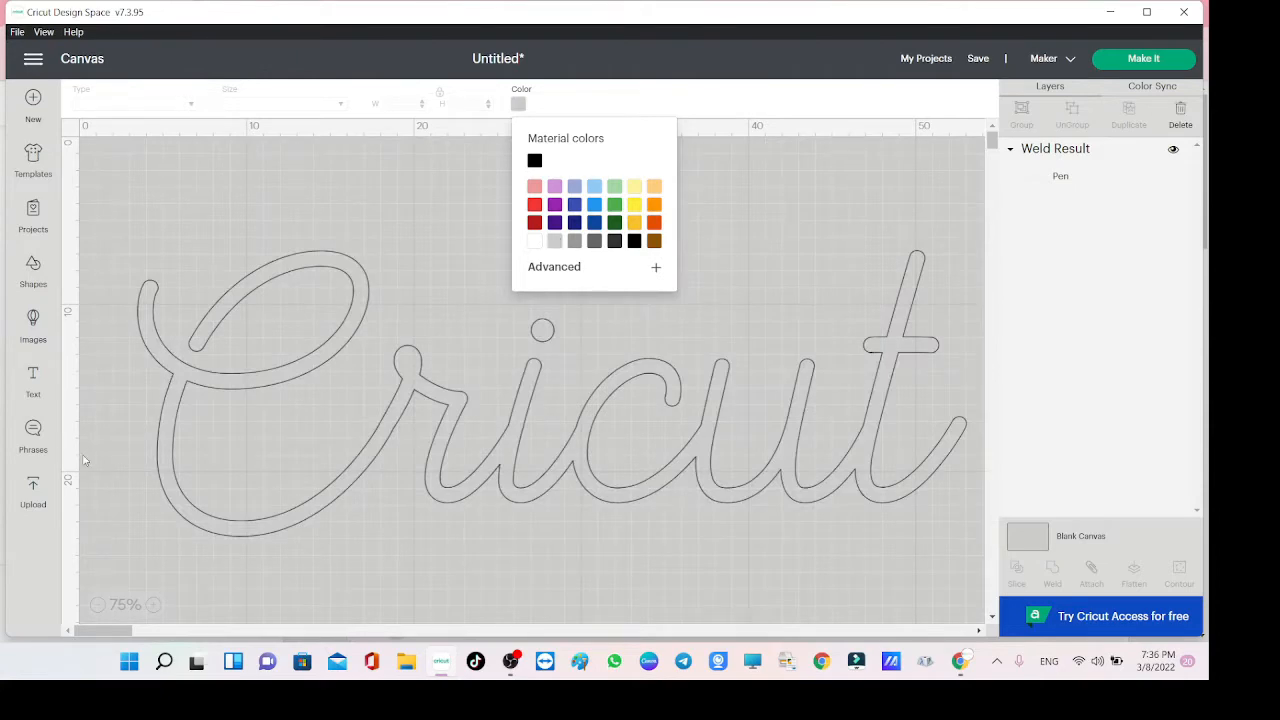
Upload the black Lines1 image from the Desktop folder and add it to the canvas.
{"action": "left_click", "coordinate": [33, 495]}
{"action": "left_click", "coordinate": [350, 335]}
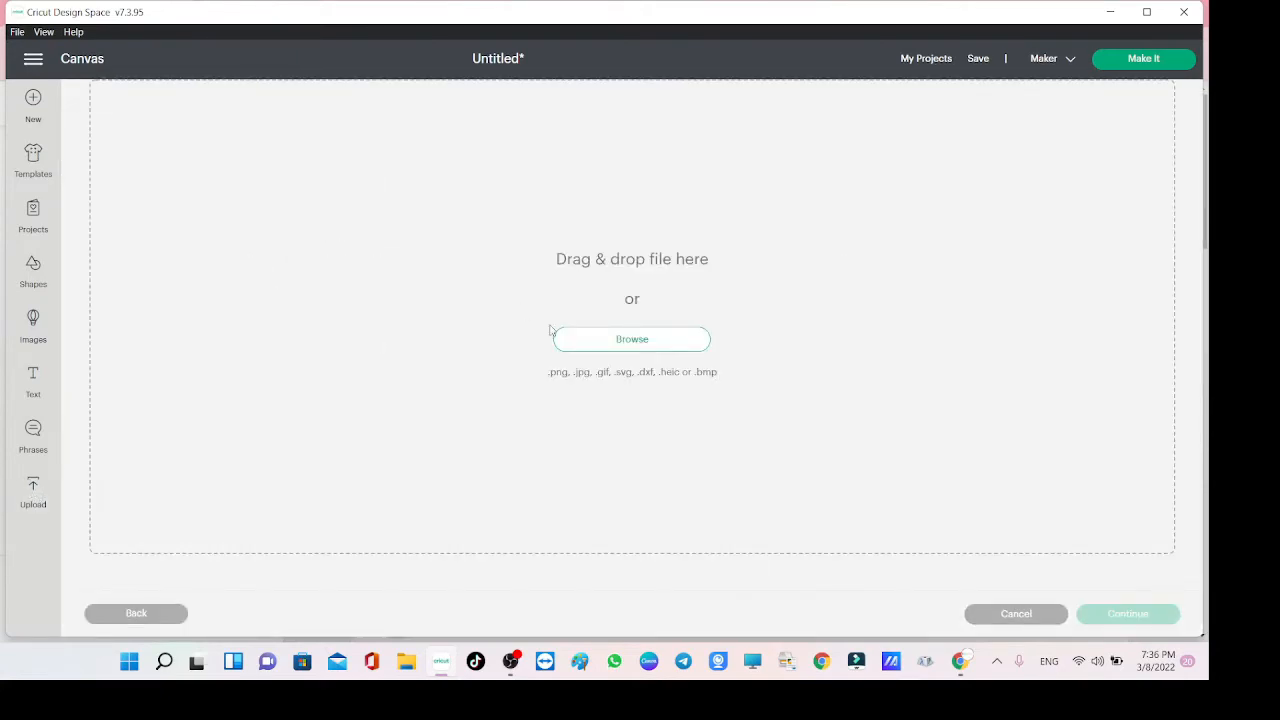
{"action": "left_click", "coordinate": [571, 337]}
{"action": "left_click", "coordinate": [50, 280]}
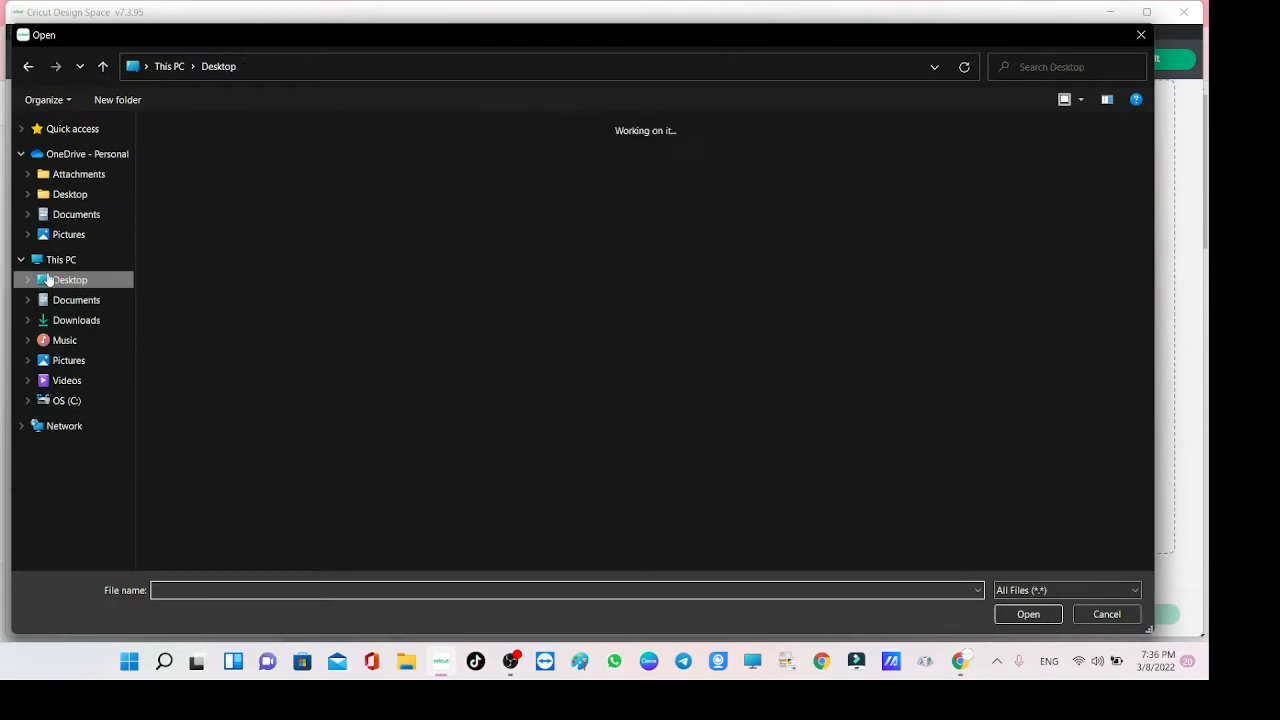
{"action": "double_click", "coordinate": [462, 377]}
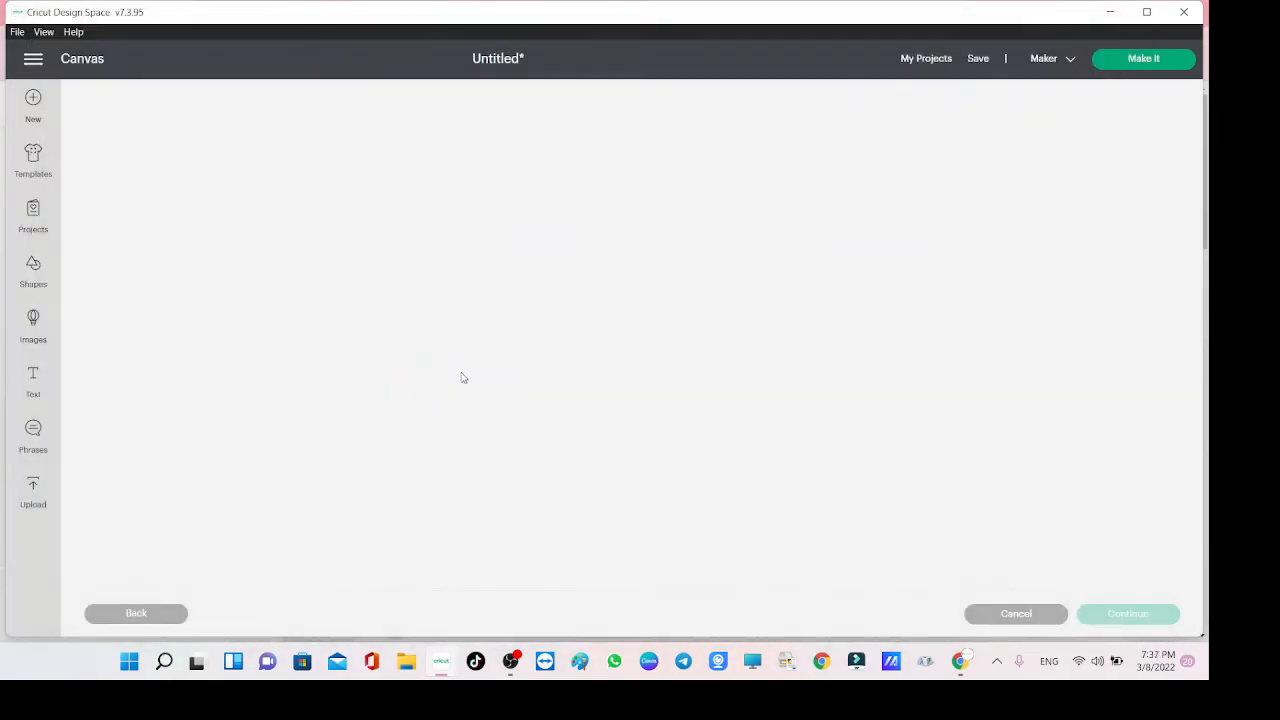
{"action": "left_click", "coordinate": [1141, 607]}
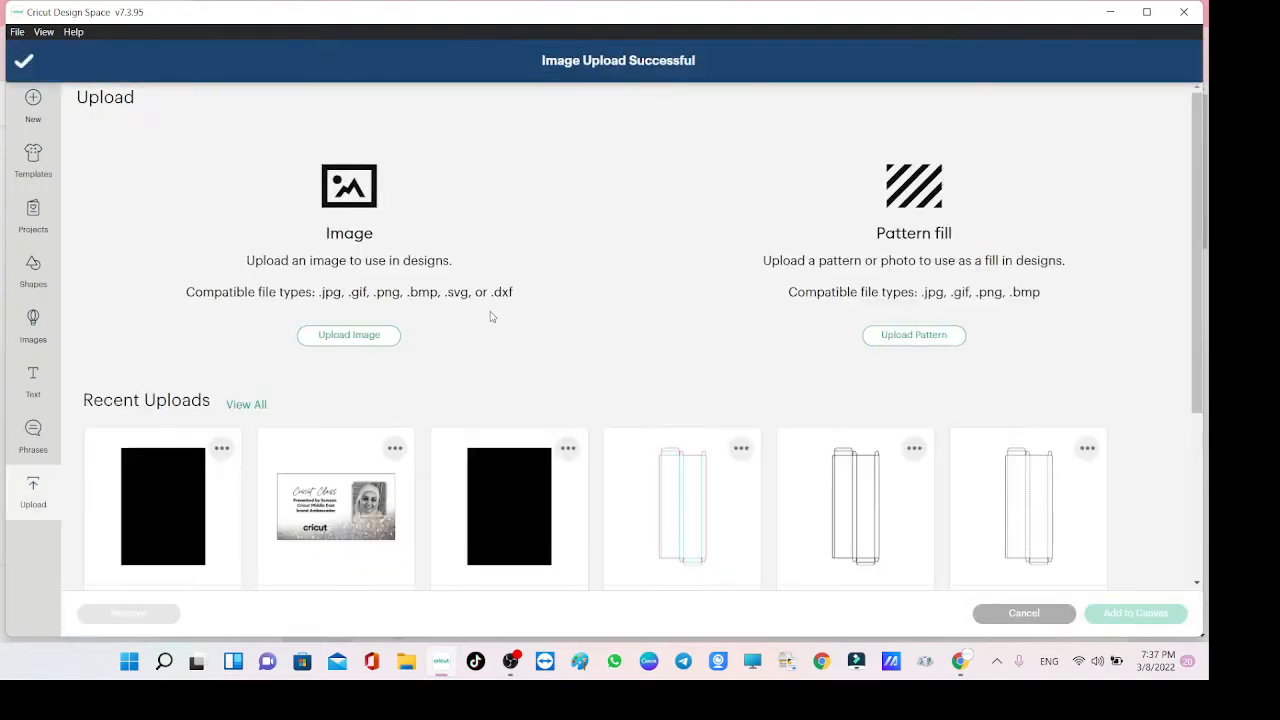
{"action": "left_click", "coordinate": [166, 486]}
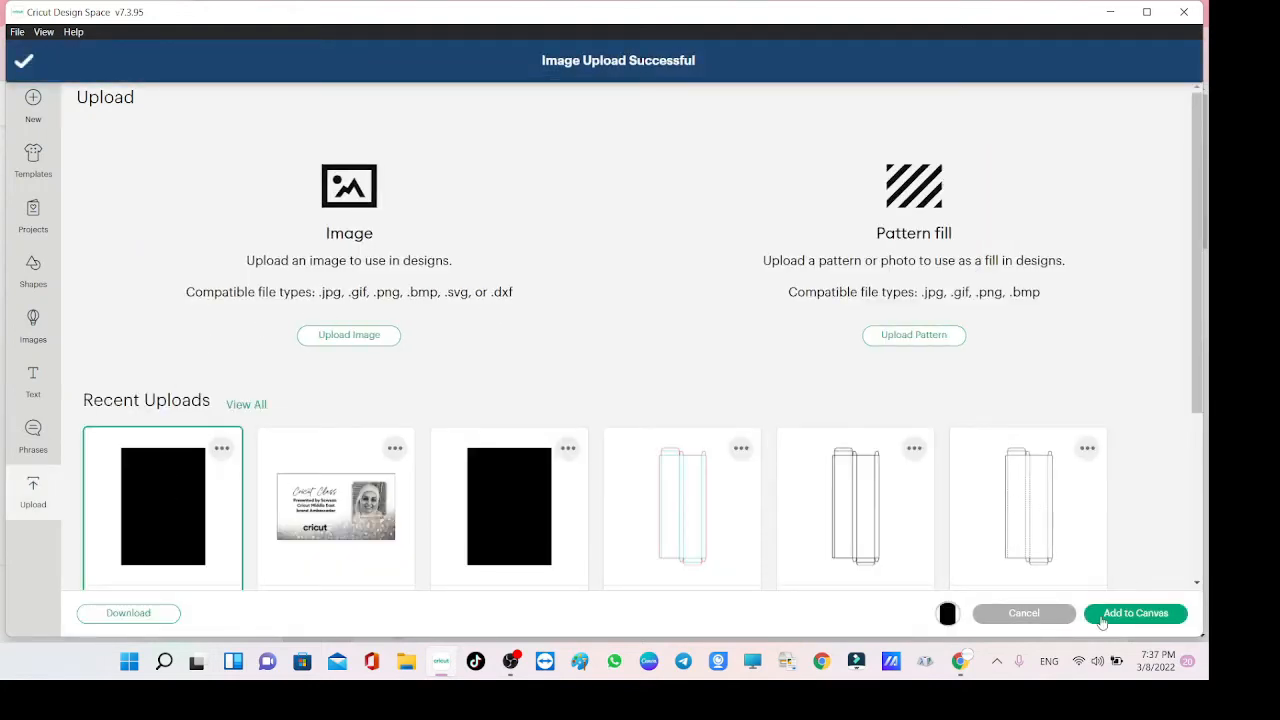
{"action": "left_click", "coordinate": [1105, 613]}
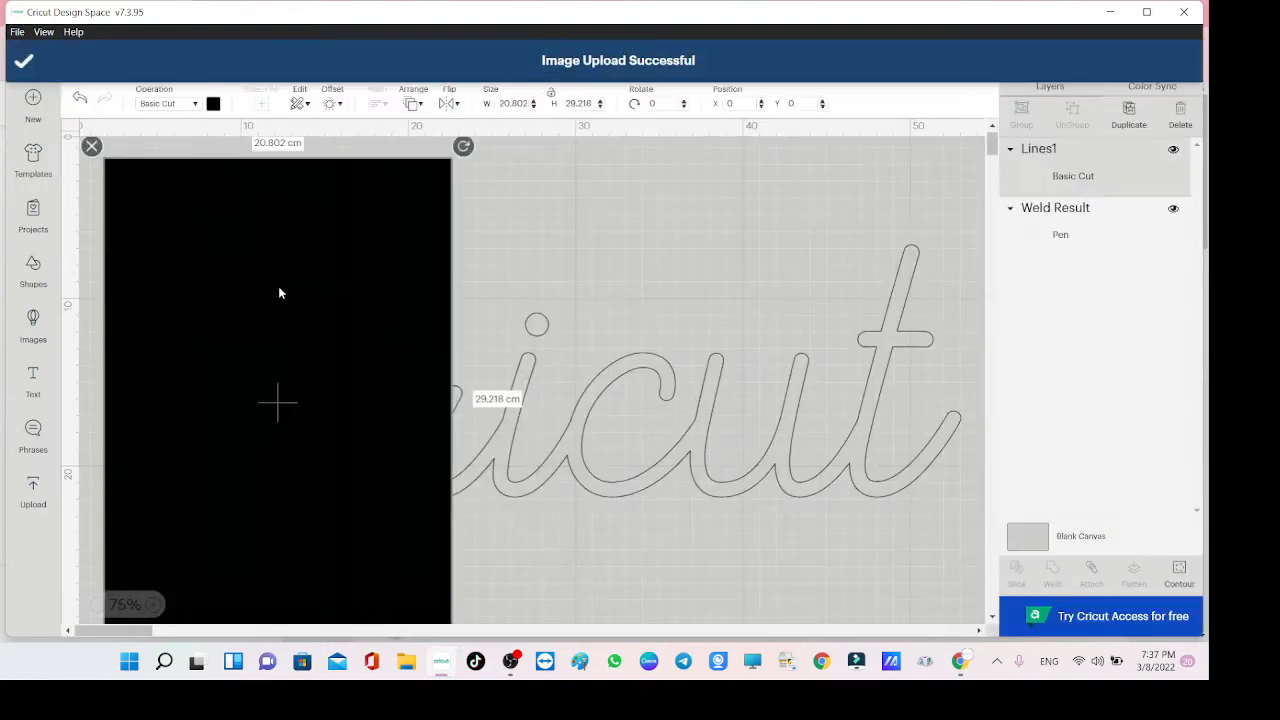
Shrink the welded word to about 22 cm wide and move the Lines1 image away from it.
{"action": "left_click_drag", "start_coordinate": [277, 287], "coordinate": [335, 306]}
{"action": "left_click", "coordinate": [865, 511]}
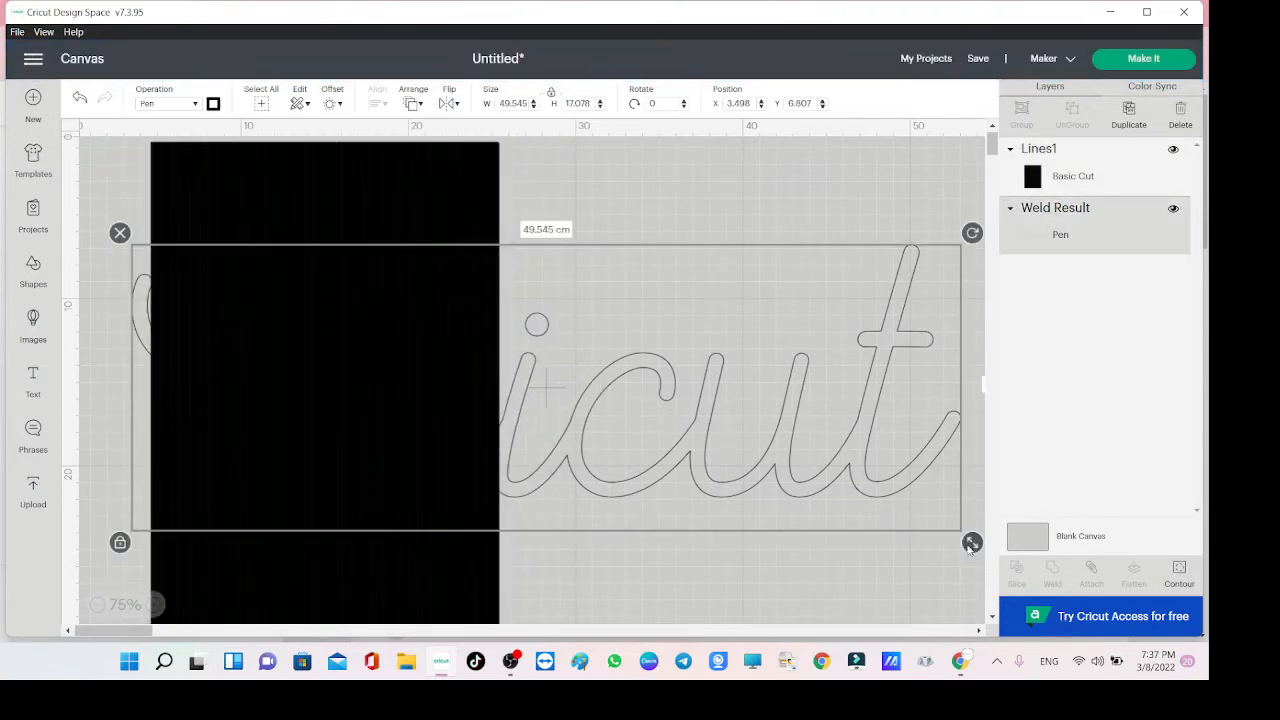
{"action": "left_click_drag", "start_coordinate": [972, 542], "coordinate": [514, 383]}
{"action": "left_click_drag", "start_coordinate": [436, 307], "coordinate": [472, 307]}
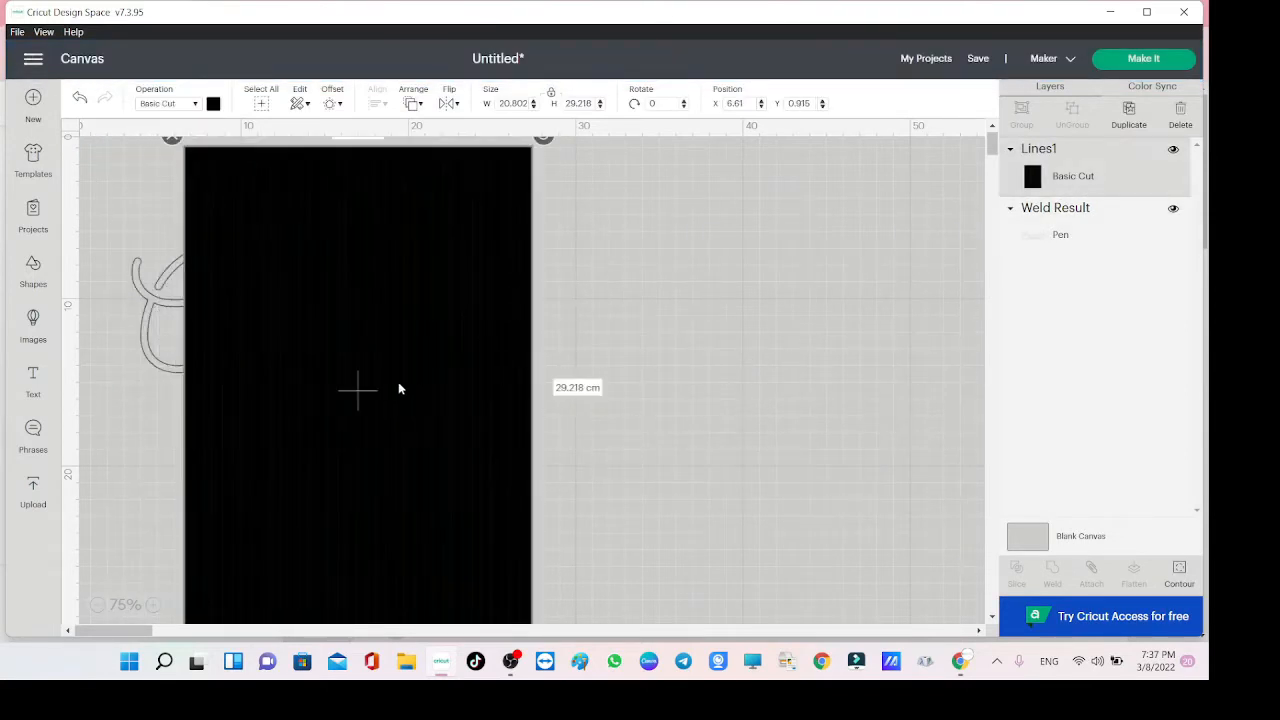
{"action": "left_click_drag", "start_coordinate": [400, 386], "coordinate": [534, 388]}
Shrink the word to about 20.6 cm wide and position it within the Lines1 image's width.
{"action": "left_click_drag", "start_coordinate": [186, 300], "coordinate": [408, 396]}
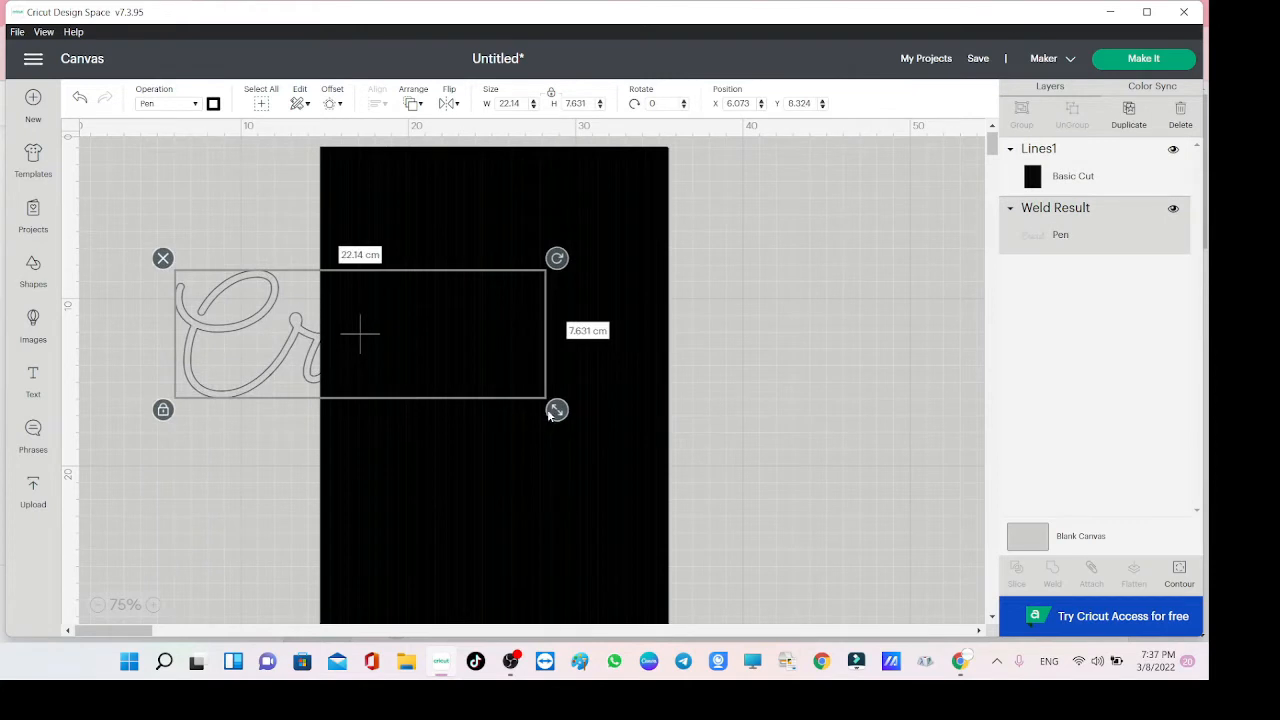
{"action": "left_click_drag", "start_coordinate": [548, 412], "coordinate": [498, 397]}
{"action": "left_click_drag", "start_coordinate": [272, 349], "coordinate": [411, 336]}
Slice the word out of the Lines1 image, pull the leftover background away and delete it.
{"action": "key", "text": "ctrl+a"}
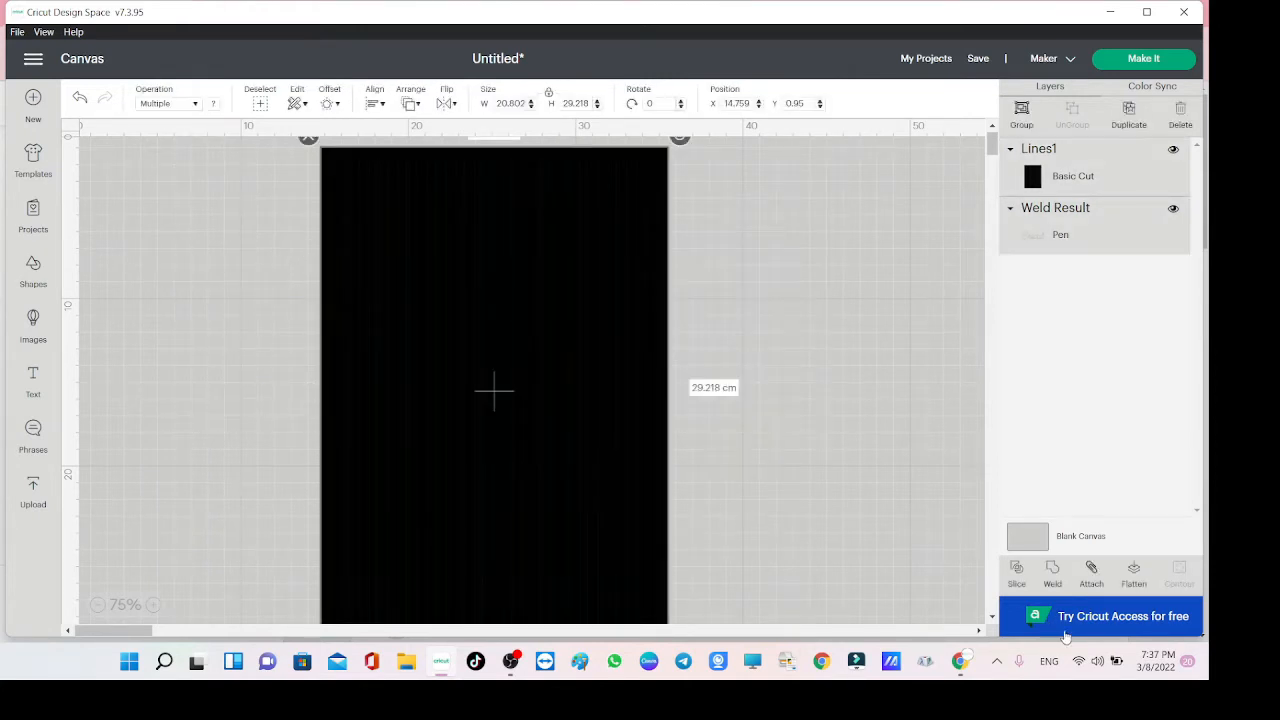
{"action": "left_click", "coordinate": [699, 354]}
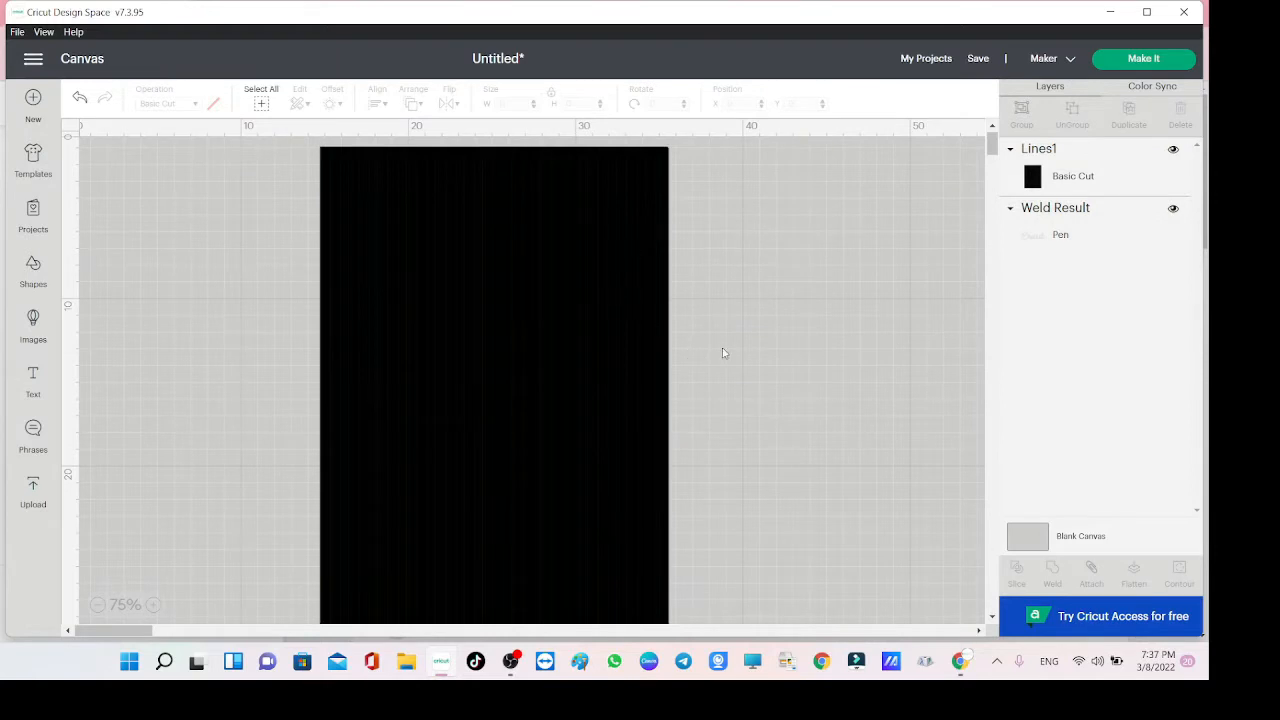
{"action": "left_click_drag", "start_coordinate": [589, 247], "coordinate": [649, 466]}
{"action": "left_click_drag", "start_coordinate": [382, 366], "coordinate": [378, 409]}
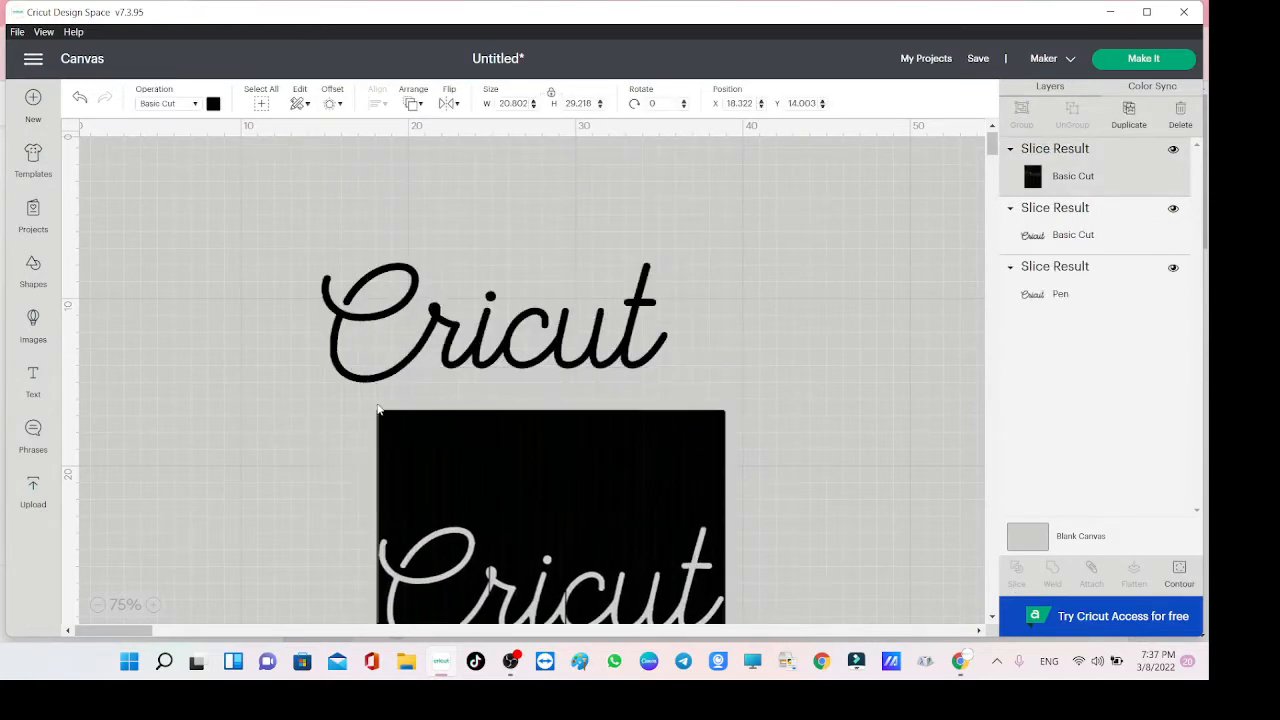
{"action": "key", "text": "Delete"}
Move the Basic Cut copy of the sliced word below the other copy and set its operation to Pen.
{"action": "left_click", "coordinate": [414, 350]}
{"action": "left_click_drag", "start_coordinate": [414, 350], "coordinate": [418, 505]}
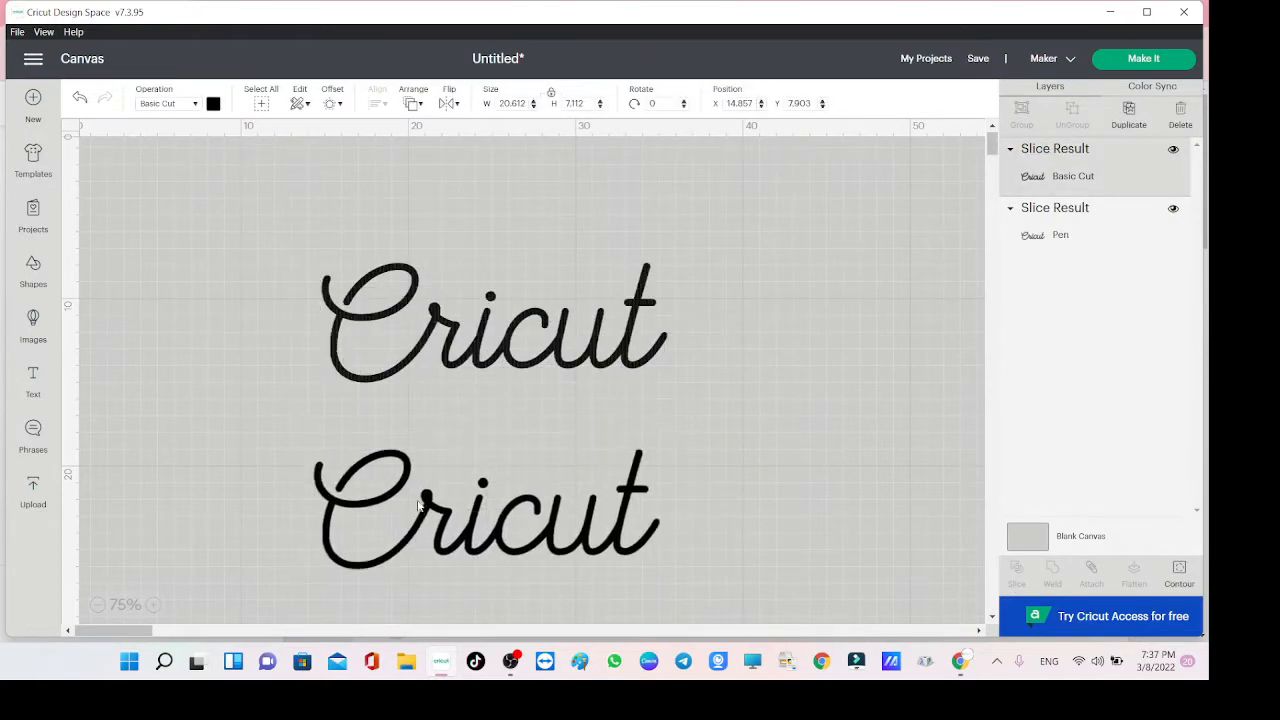
{"action": "left_click", "coordinate": [168, 103]}
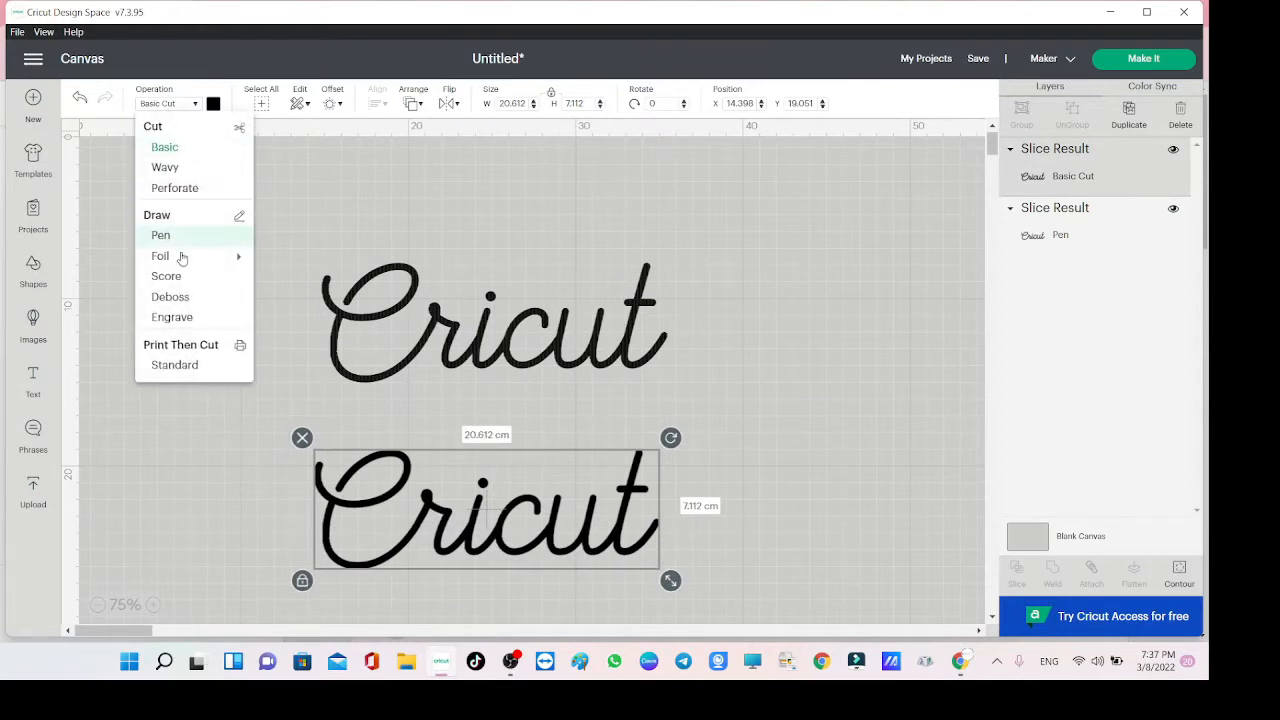
{"action": "left_click", "coordinate": [160, 235]}
Remove the duplicate sliced word and enlarge the remaining line-filled word to about 68.4 cm wide.
{"action": "left_click_drag", "start_coordinate": [520, 510], "coordinate": [372, 309]}
{"action": "left_click", "coordinate": [530, 320]}
{"action": "left_click", "coordinate": [310, 252]}
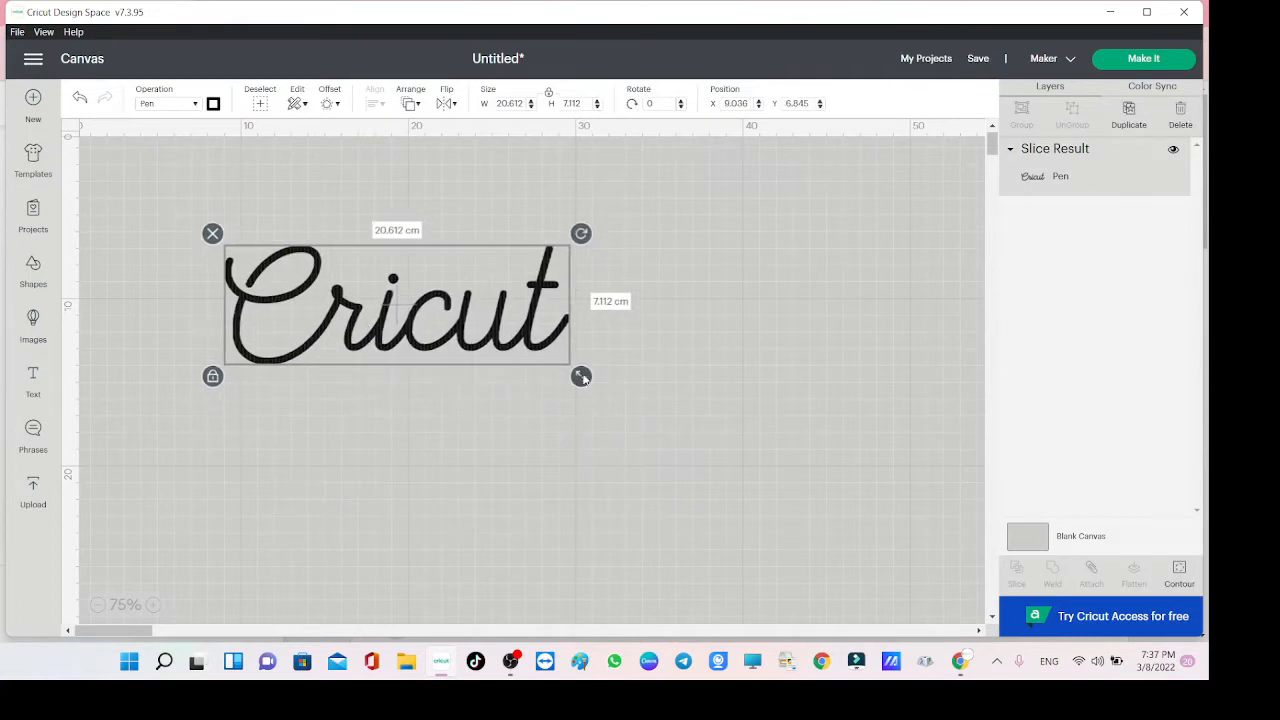
{"action": "left_click_drag", "start_coordinate": [583, 377], "coordinate": [948, 642]}
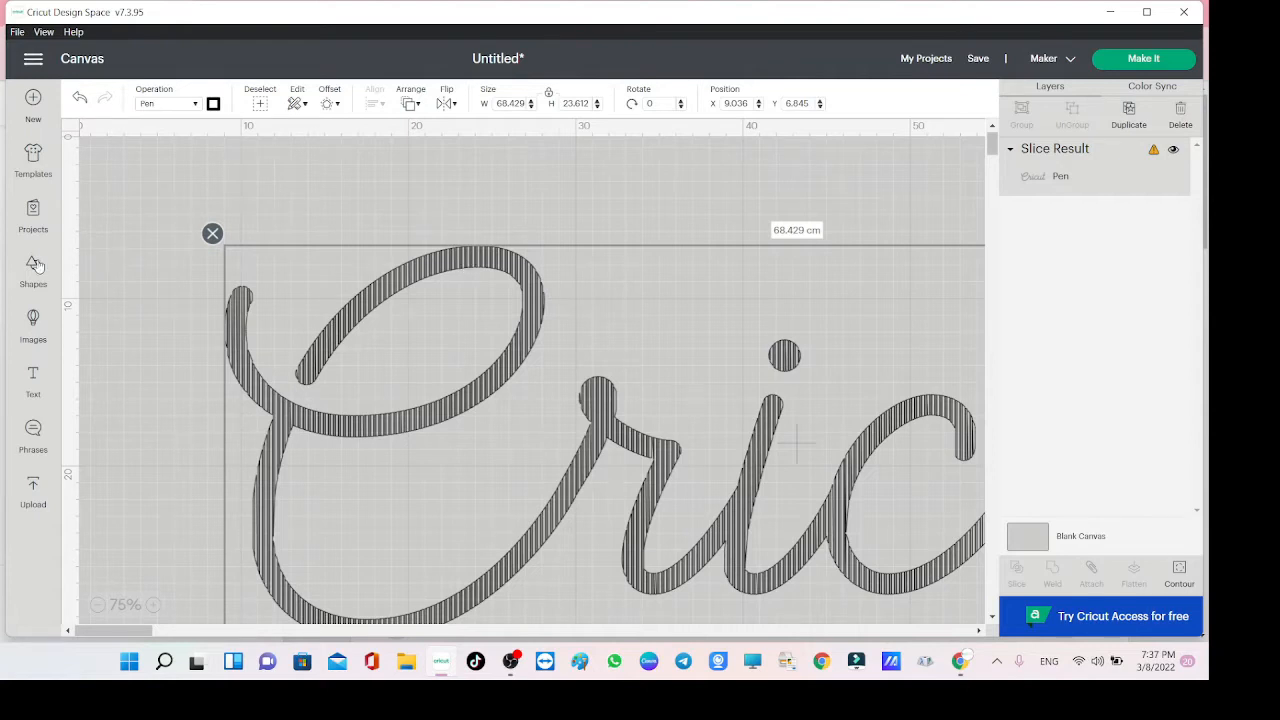
Add a new text object to the canvas and delete the enlarged line-filled word.
{"action": "left_click", "coordinate": [33, 380]}
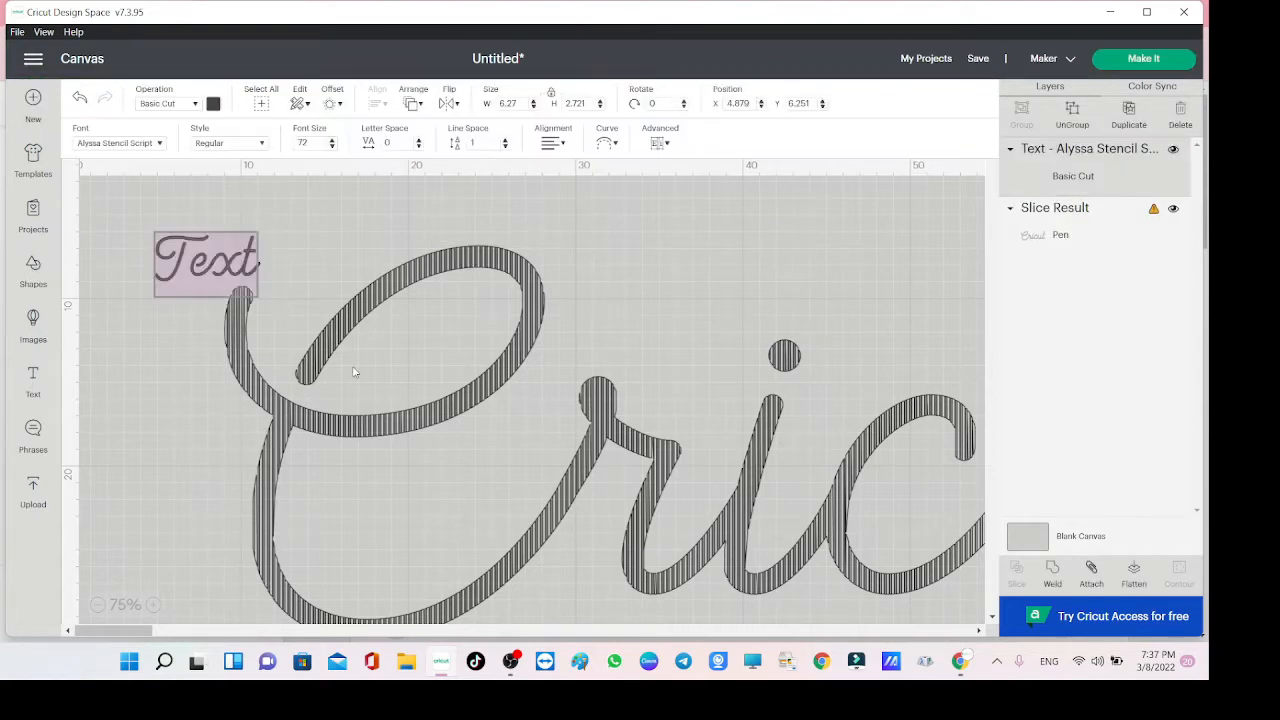
{"action": "left_click_drag", "start_coordinate": [447, 411], "coordinate": [386, 472]}
{"action": "key", "text": "Delete"}
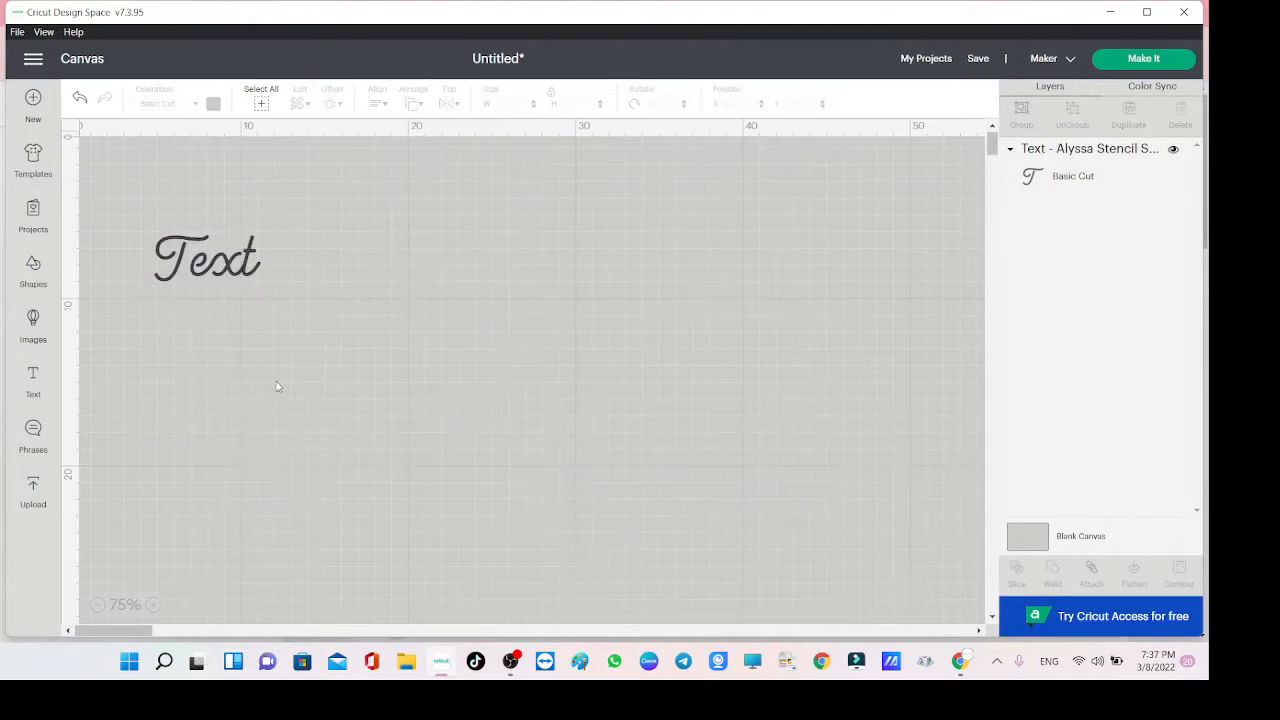
Replace the placeholder text with "Cricut", enlarge it to about 41 cm wide and reposition it on the canvas.
{"action": "left_click_drag", "start_coordinate": [202, 258], "coordinate": [281, 325]}
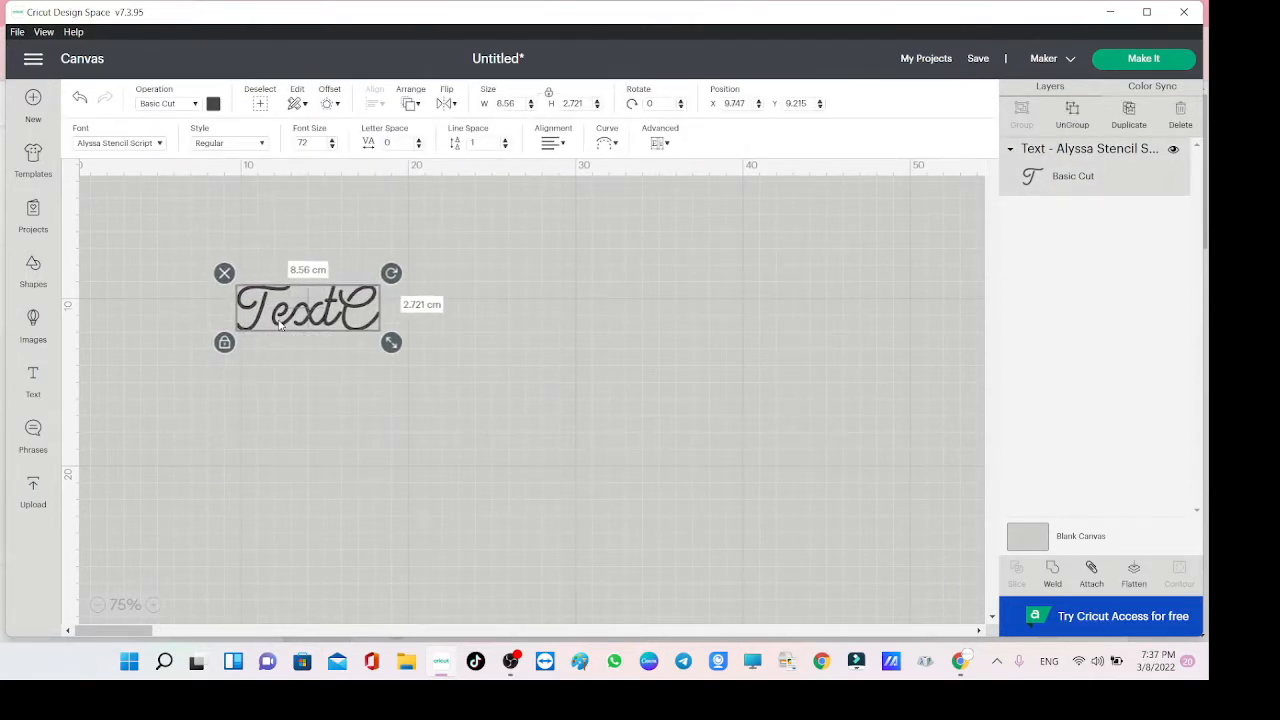
{"action": "key", "text": "BackSpace"}
{"action": "key", "text": "BackSpace"}
{"action": "key", "text": "BackSpace"}
{"action": "key", "text": "BackSpace"}
{"action": "type", "text": "Cric"}
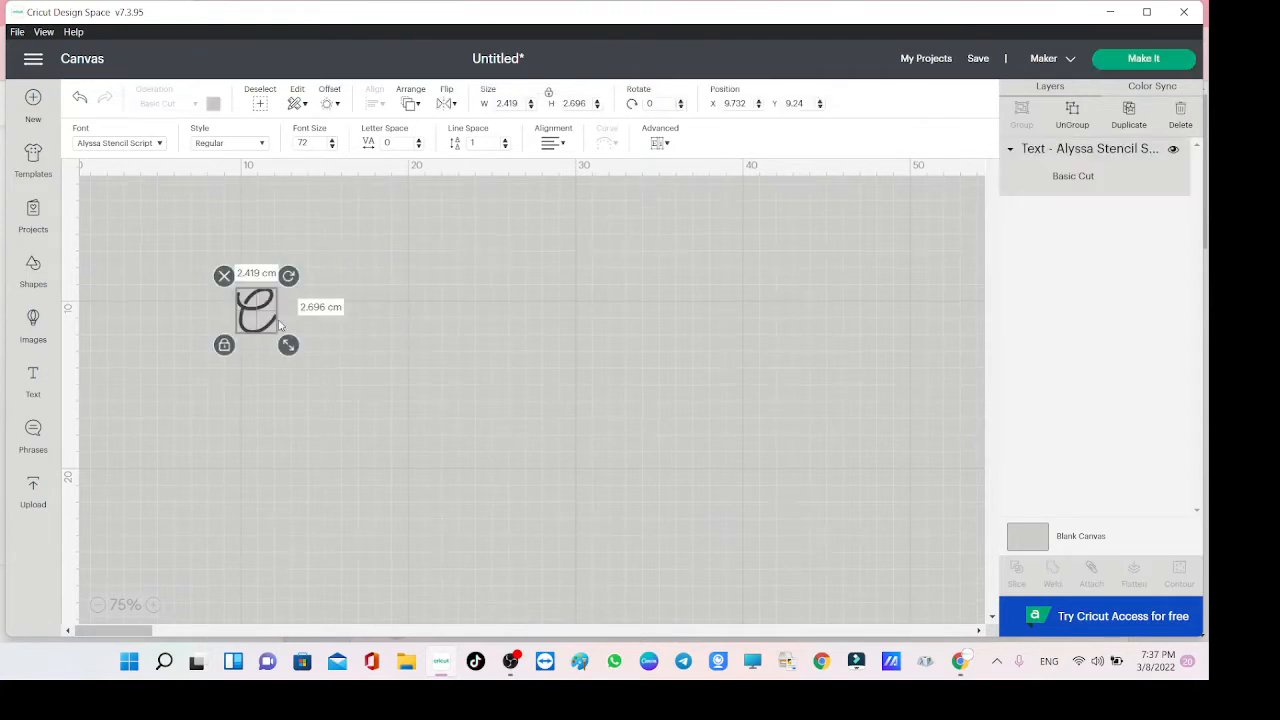
{"action": "type", "text": "ut"}
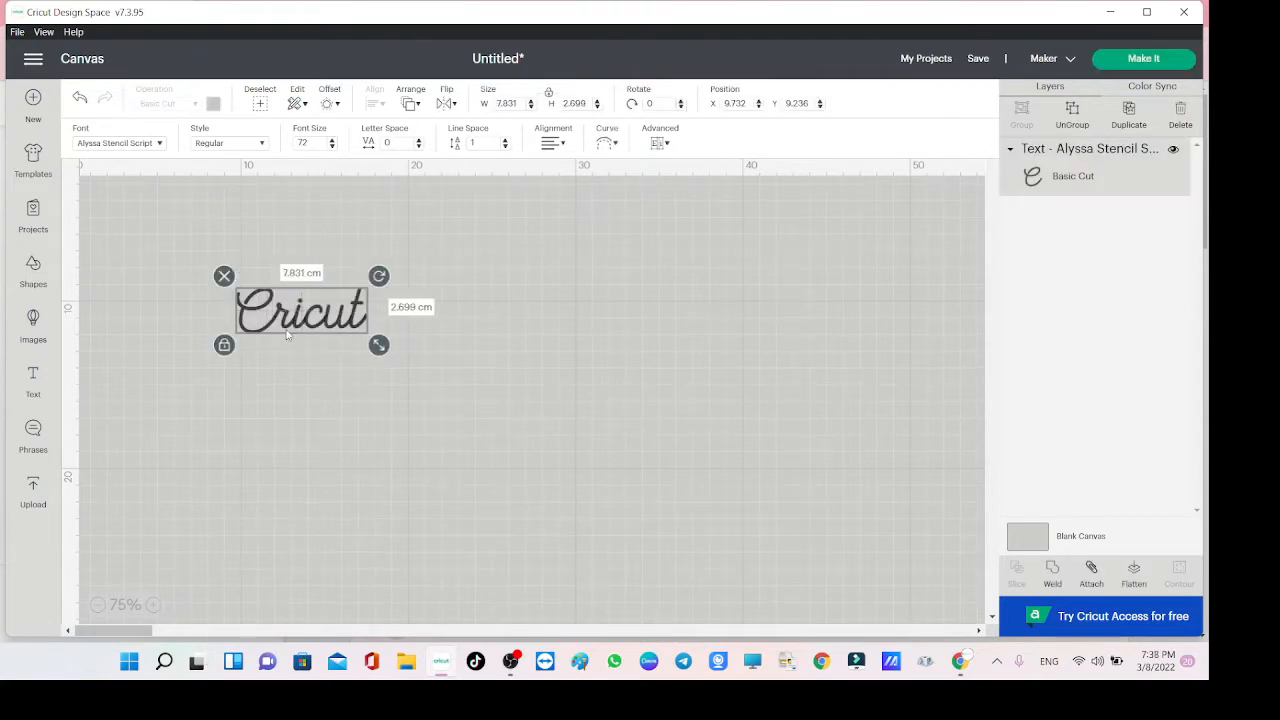
{"action": "left_click_drag", "start_coordinate": [381, 346], "coordinate": [934, 538]}
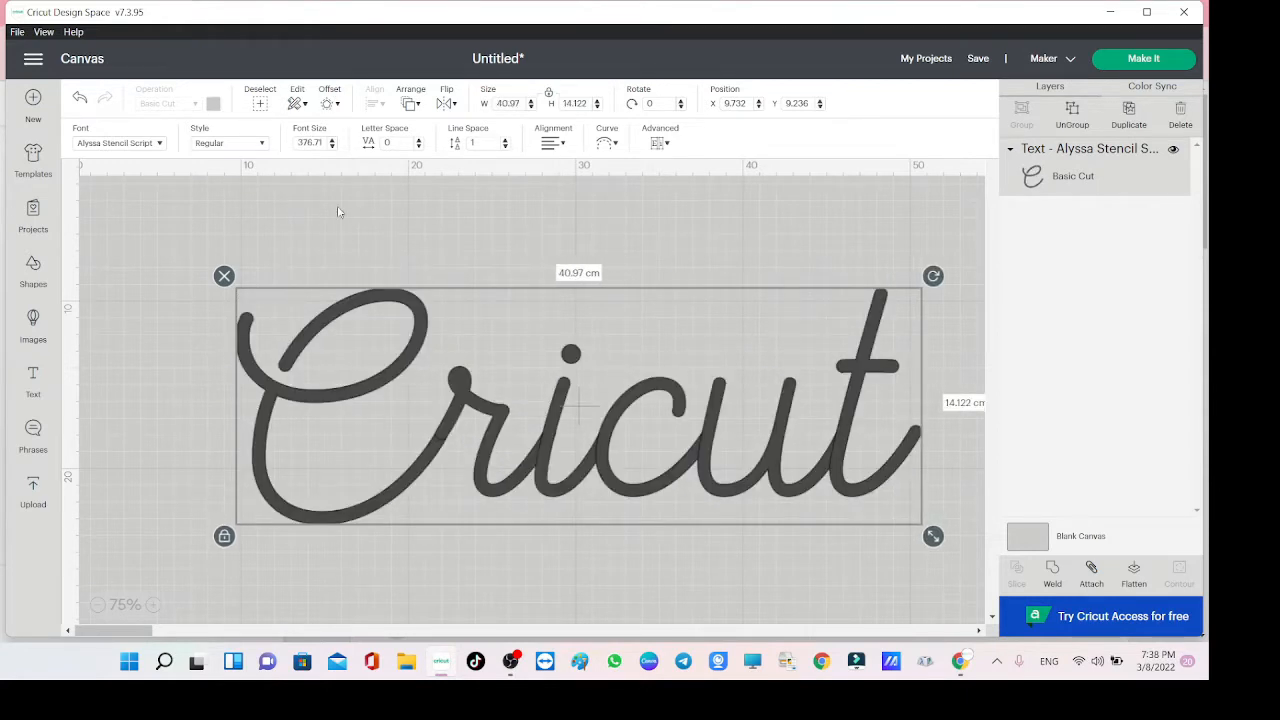
{"action": "left_click_drag", "start_coordinate": [271, 321], "coordinate": [196, 305]}
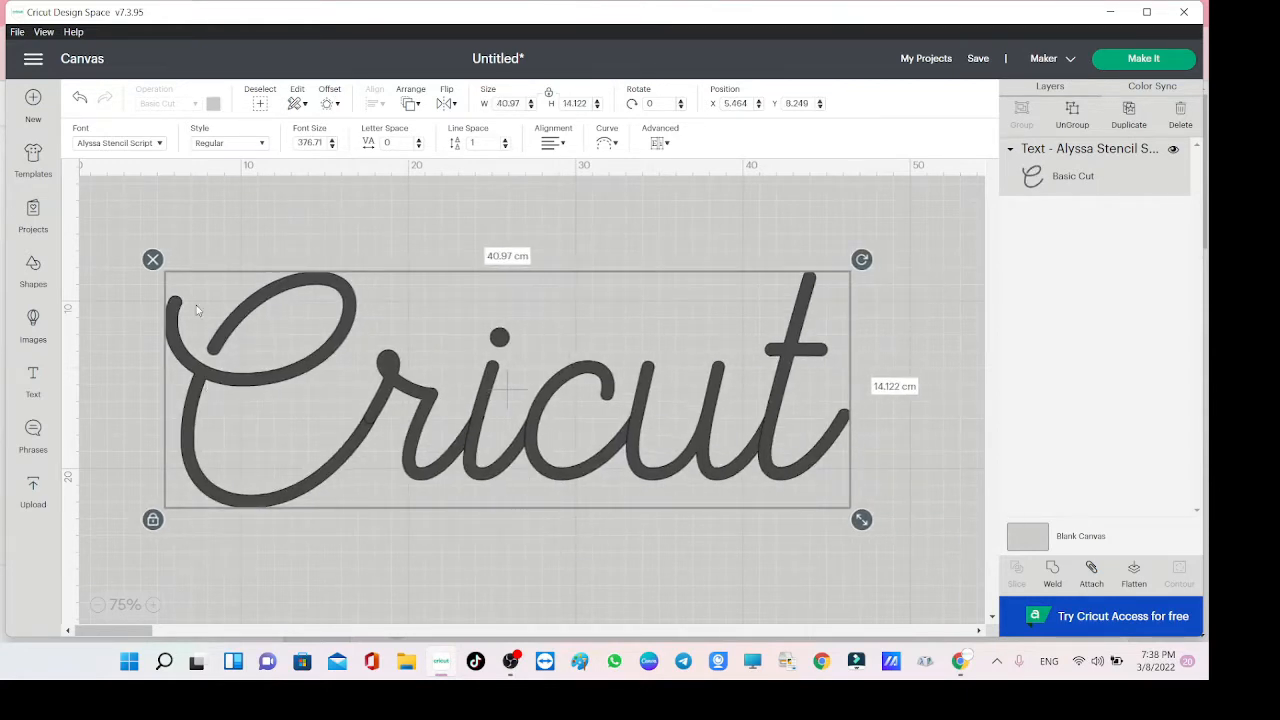
Set the word's material color to light yellow and enlarge it to about 42.5 cm wide.
{"action": "left_click", "coordinate": [243, 293]}
{"action": "left_click", "coordinate": [243, 293]}
{"action": "left_click", "coordinate": [214, 104]}
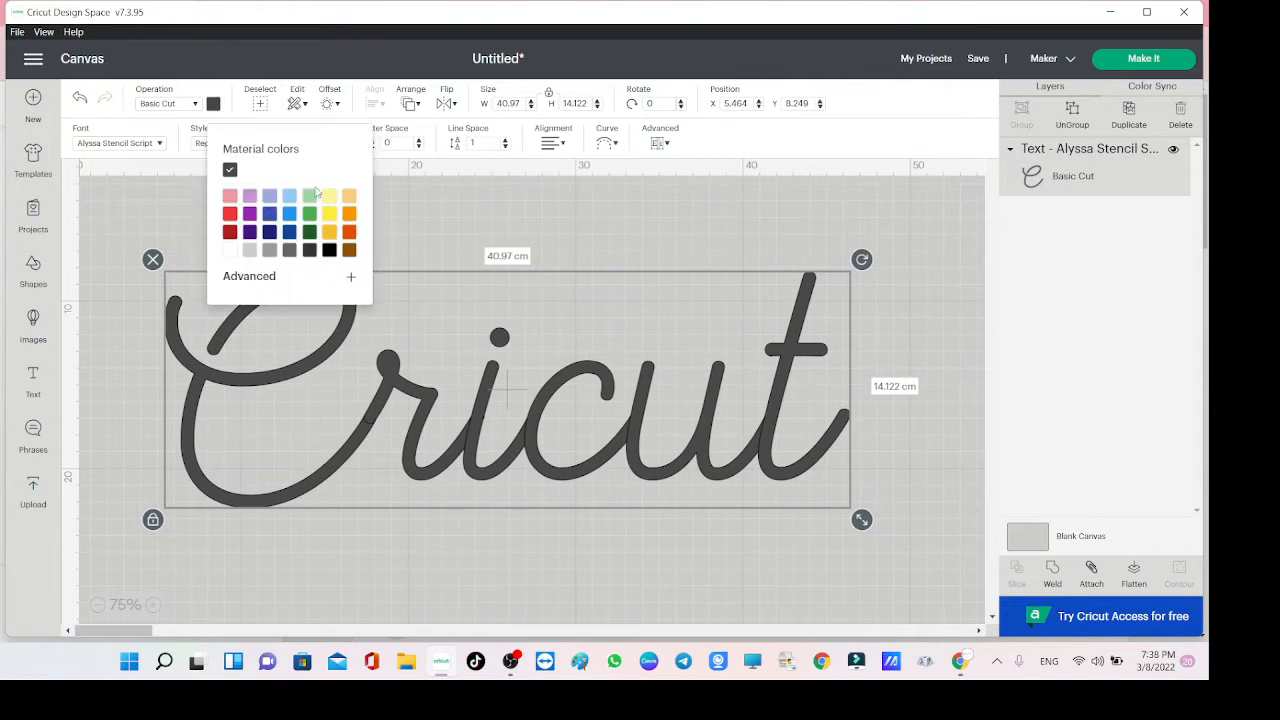
{"action": "left_click", "coordinate": [333, 205]}
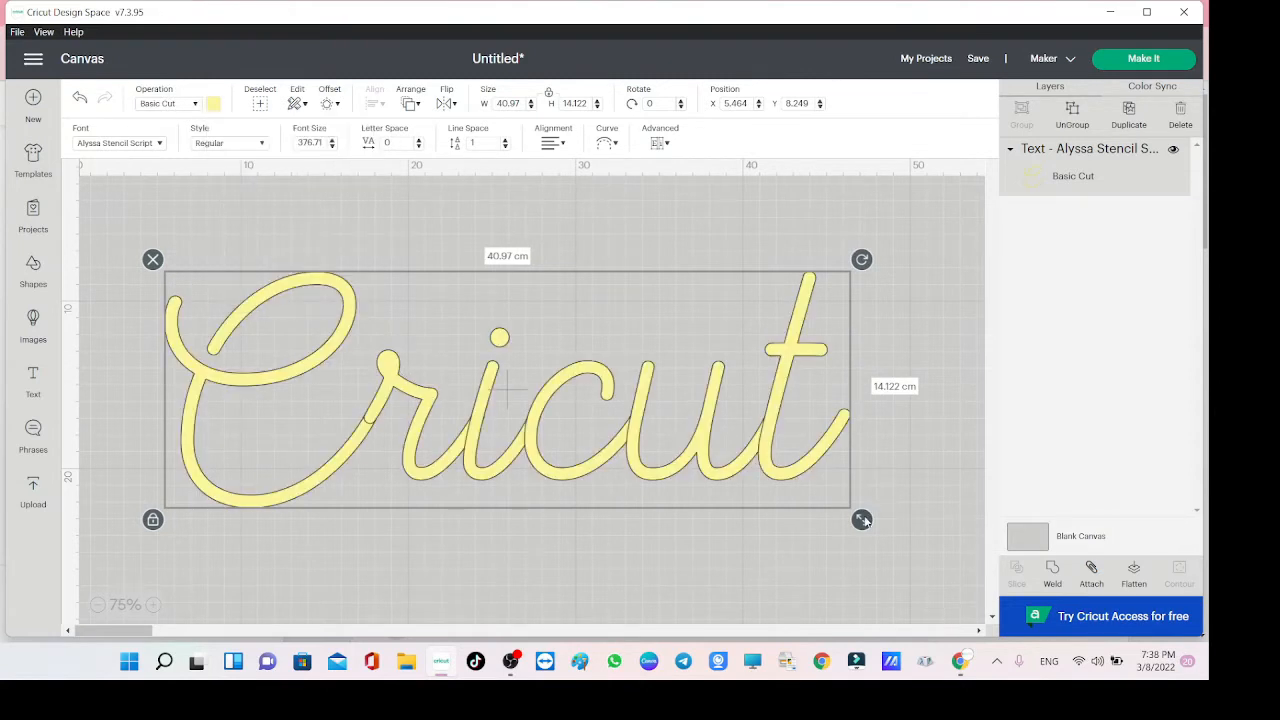
{"action": "left_click_drag", "start_coordinate": [862, 519], "coordinate": [888, 528]}
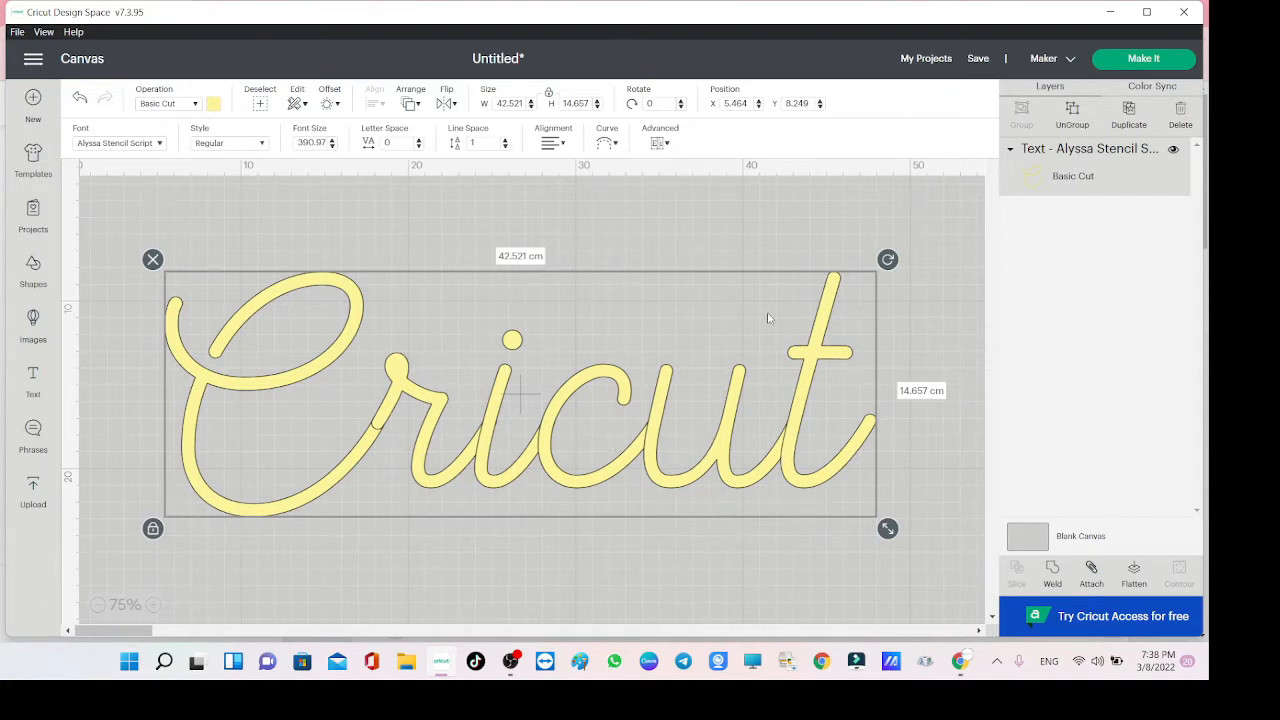
Preview how the word Cricut will be cut on the mat and return to the canvas.
{"action": "left_click", "coordinate": [1140, 60]}
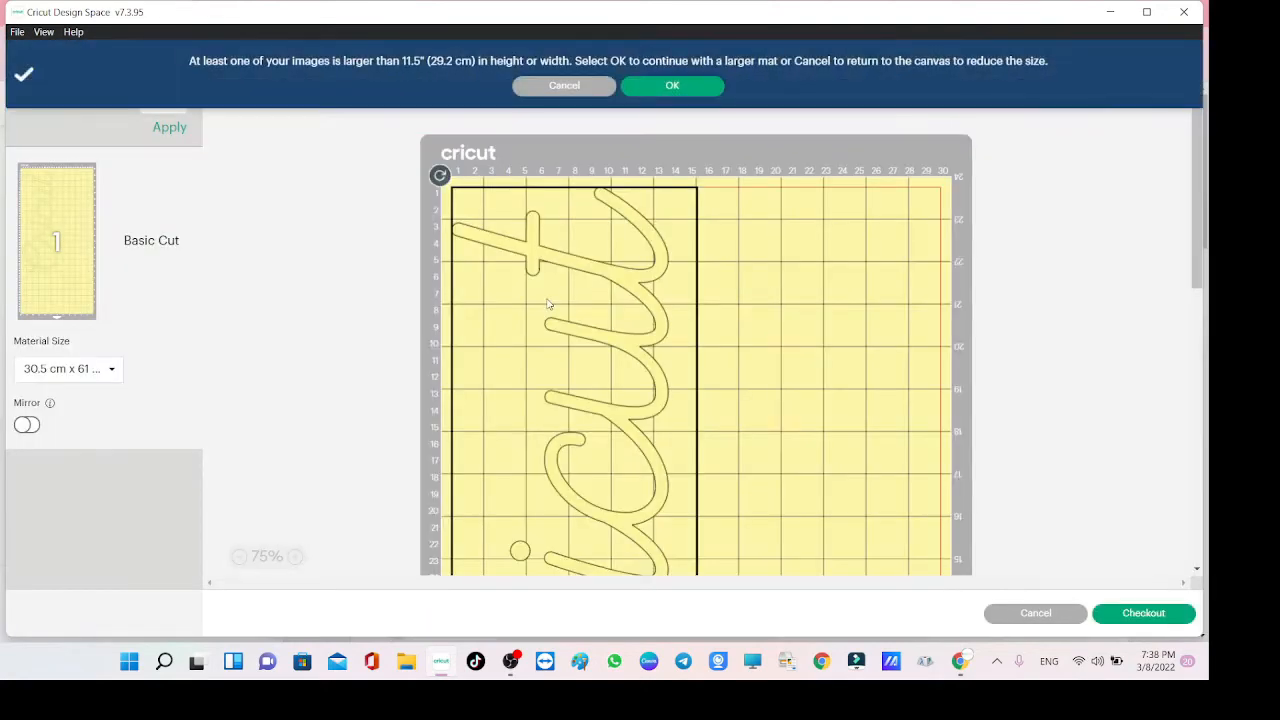
{"action": "scroll", "coordinate": [600, 257], "scroll_direction": "down", "scroll_amount": 3}
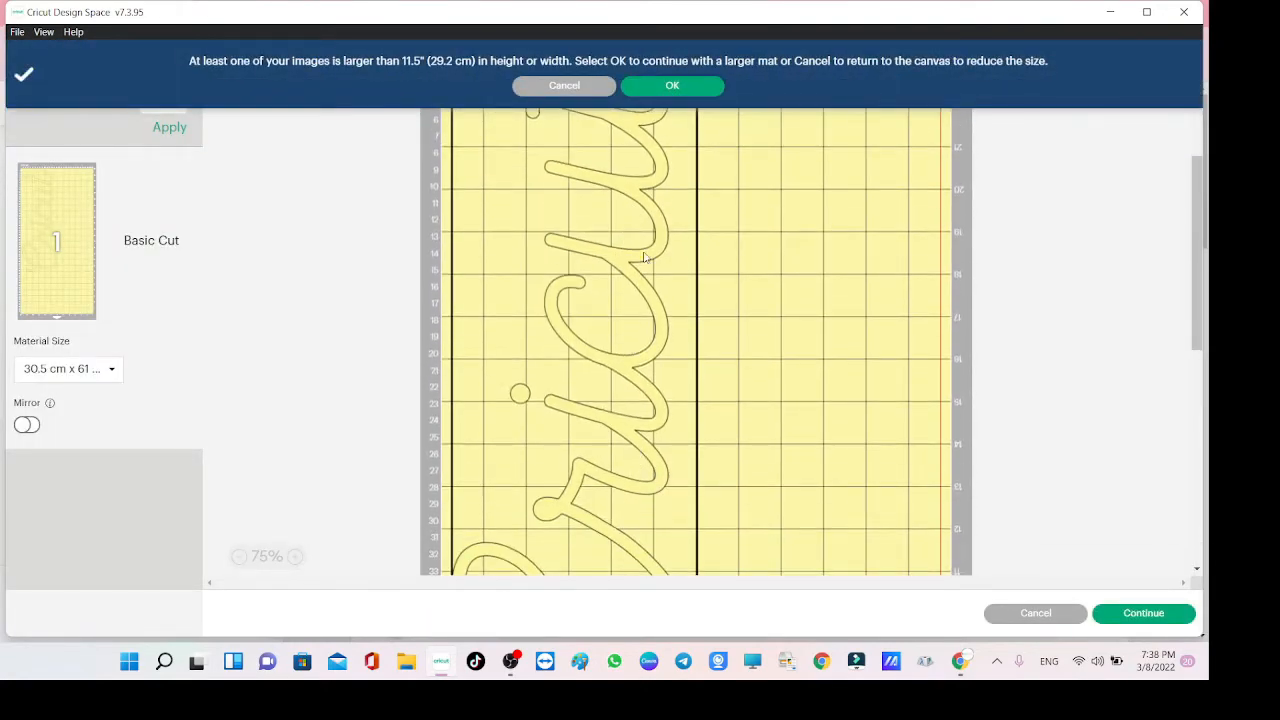
{"action": "scroll", "coordinate": [645, 258], "scroll_direction": "up", "scroll_amount": 5}
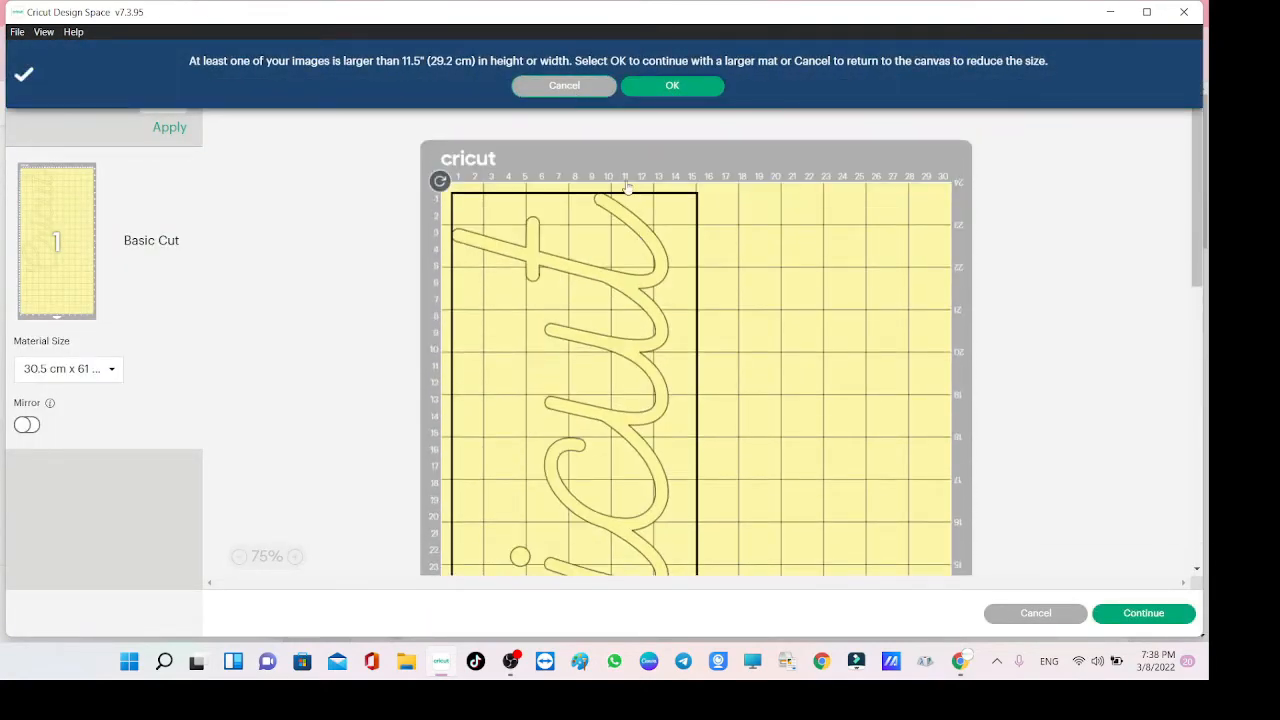
{"action": "left_click", "coordinate": [564, 85]}
Change the text from Cricut to "we" and move it towards the middle of the canvas.
{"action": "left_click", "coordinate": [600, 420]}
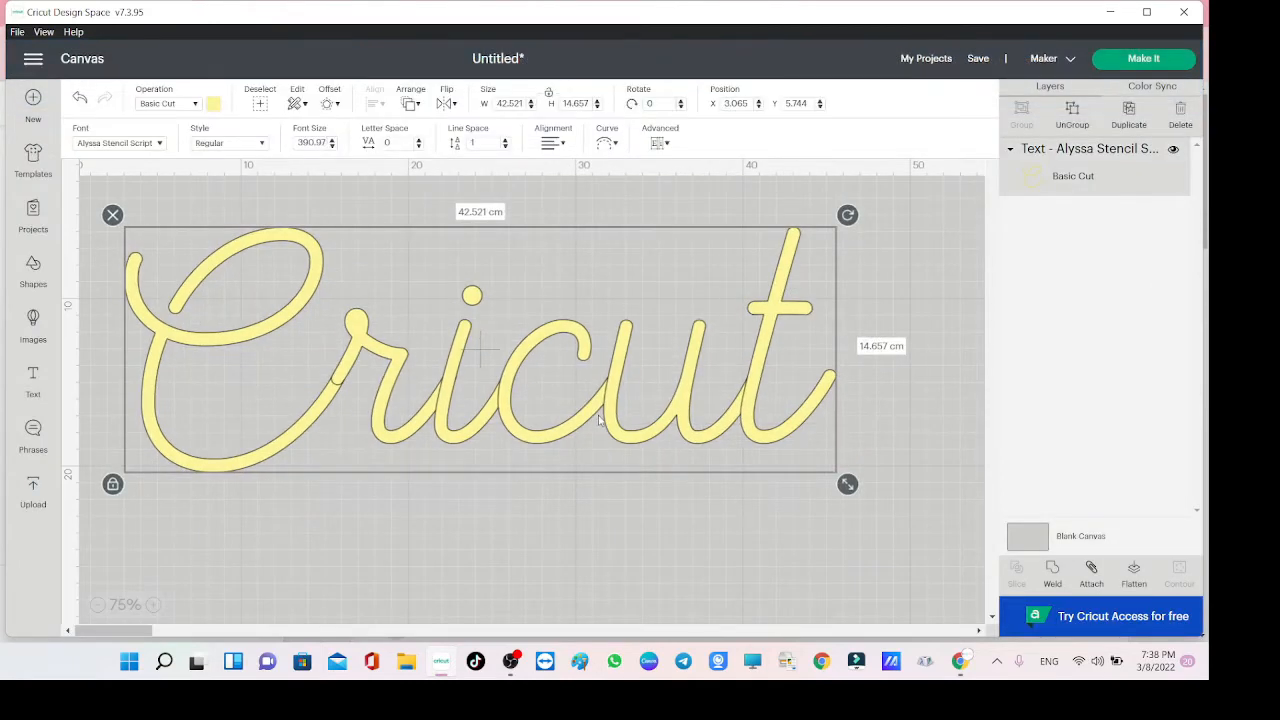
{"action": "double_click", "coordinate": [605, 390]}
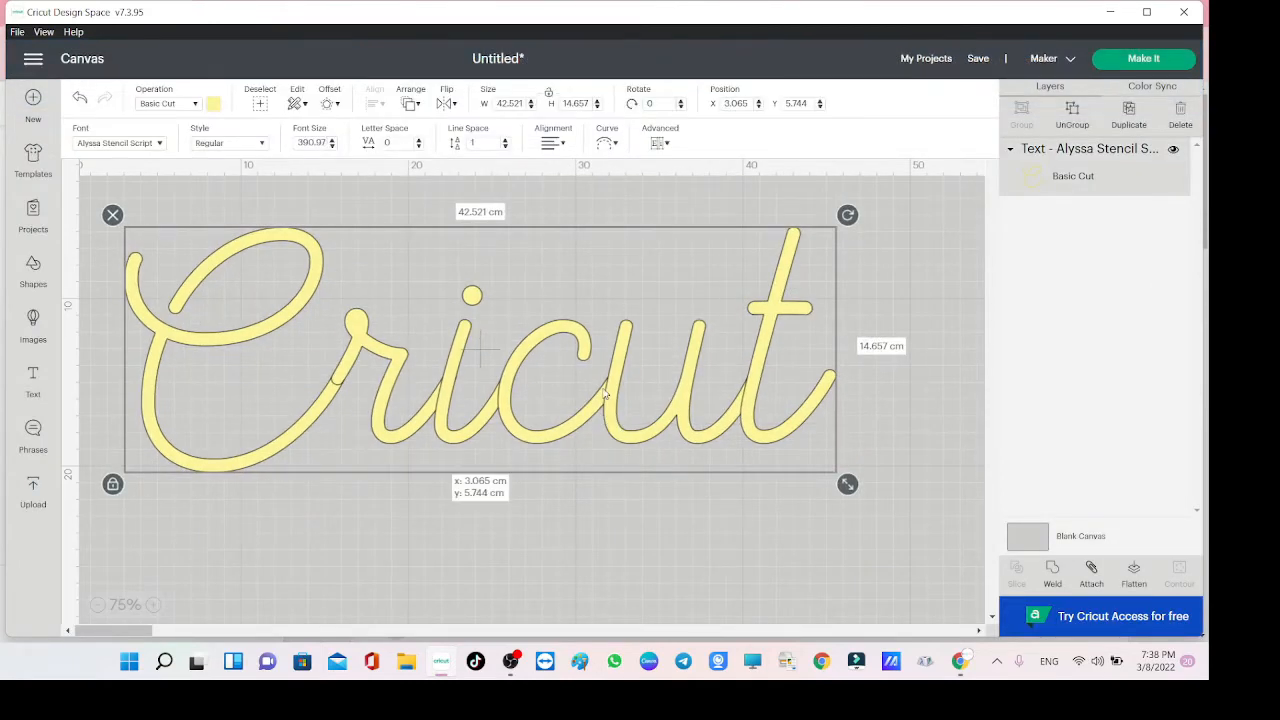
{"action": "type", "text": "we"}
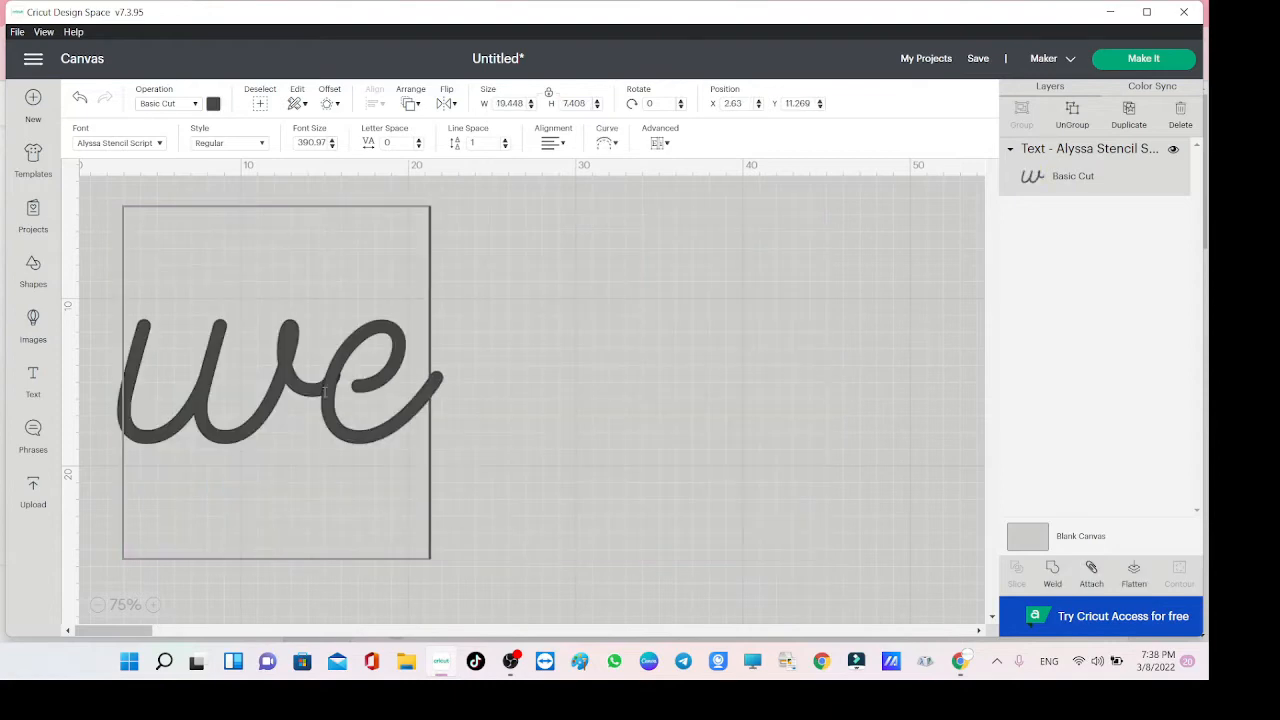
{"action": "left_click", "coordinate": [608, 457]}
{"action": "left_click", "coordinate": [391, 426]}
{"action": "left_click_drag", "start_coordinate": [391, 426], "coordinate": [426, 430]}
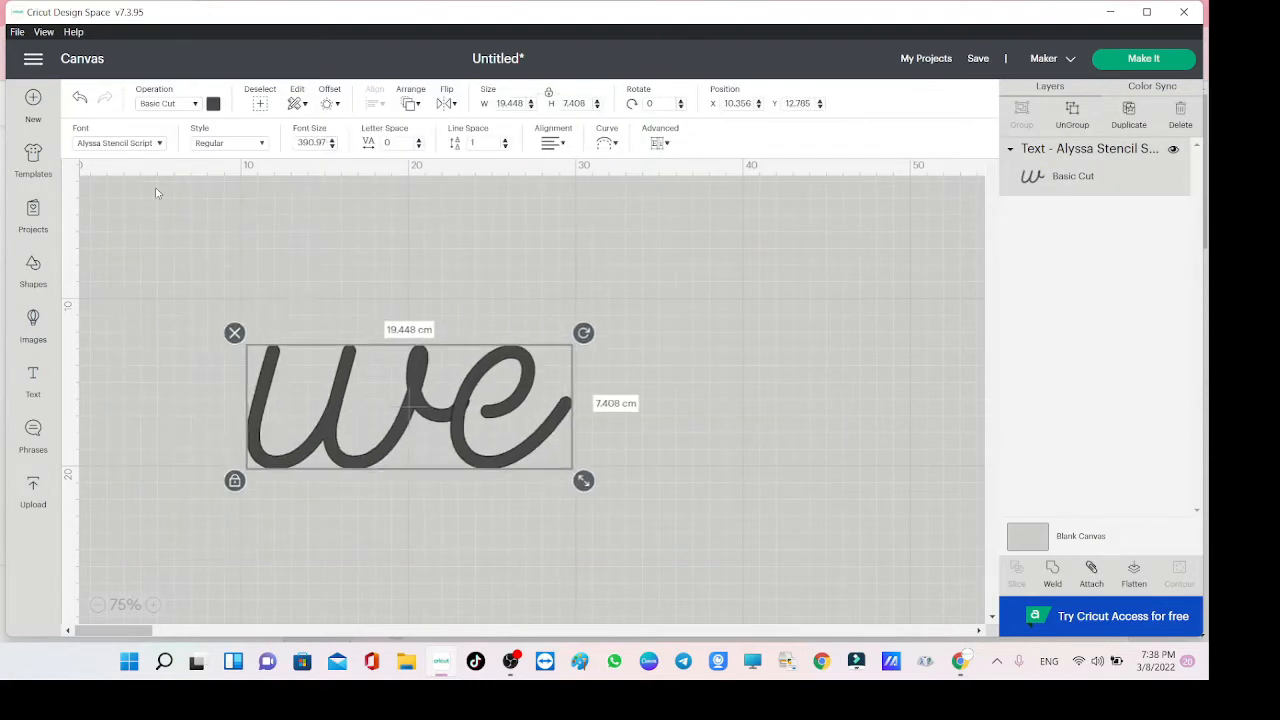
Search the fonts for "amer" and apply American Beauty Demo to the word "we".
{"action": "left_click", "coordinate": [155, 146]}
{"action": "left_click", "coordinate": [610, 108]}
{"action": "type", "text": "amer"}
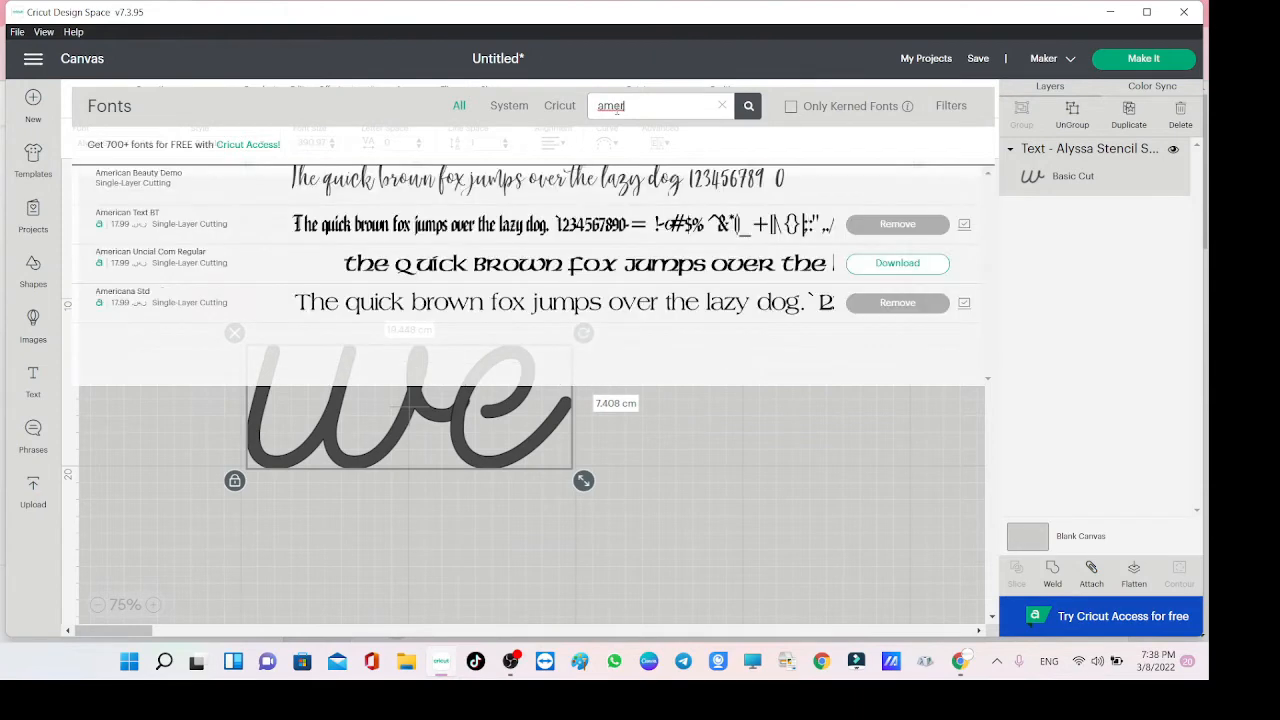
{"action": "left_click", "coordinate": [525, 180]}
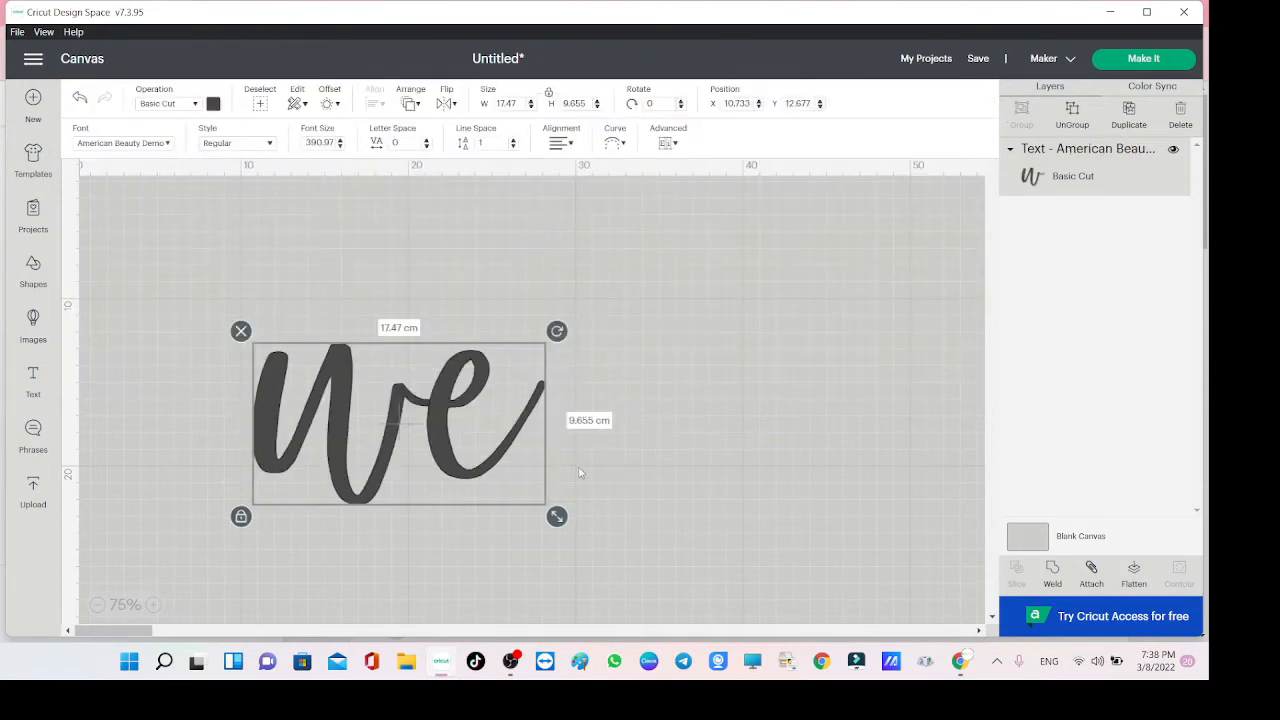
Enlarge the word "we" to about 30.1 cm wide and set its material color to light yellow.
{"action": "left_click_drag", "start_coordinate": [375, 423], "coordinate": [328, 337]}
{"action": "left_click_drag", "start_coordinate": [512, 422], "coordinate": [726, 537]}
{"action": "left_click", "coordinate": [213, 105]}
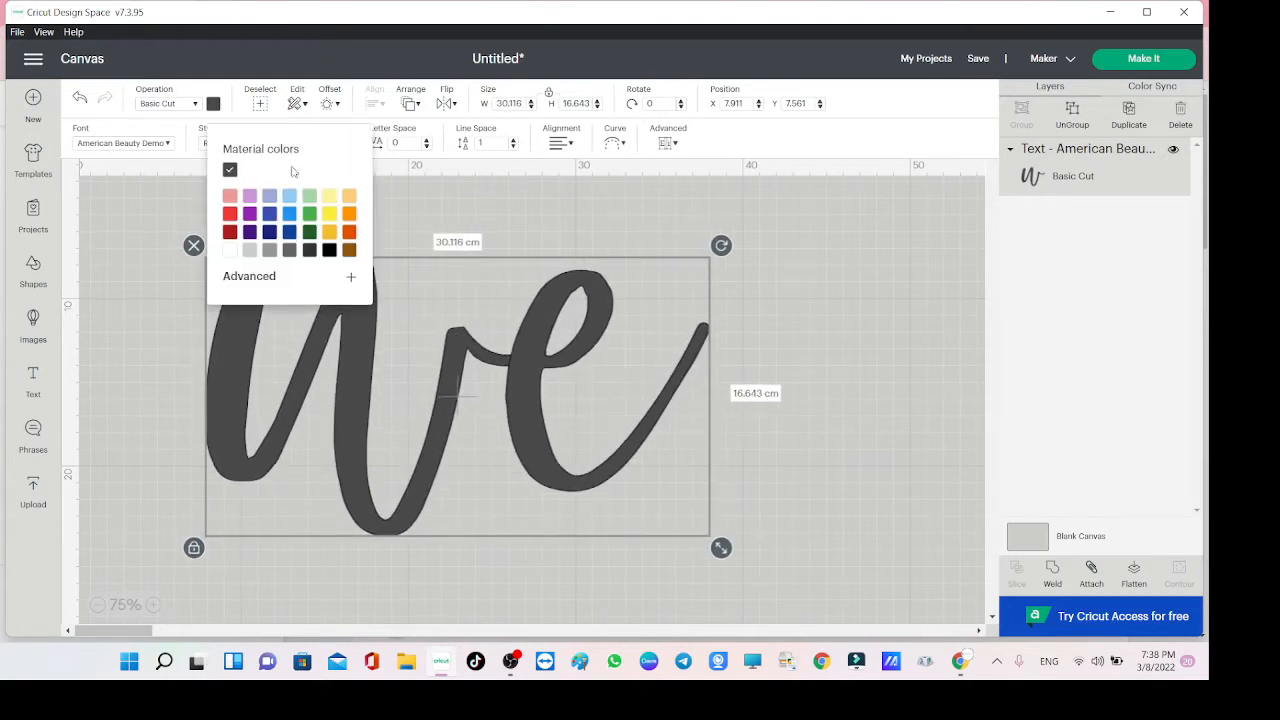
{"action": "left_click", "coordinate": [330, 197]}
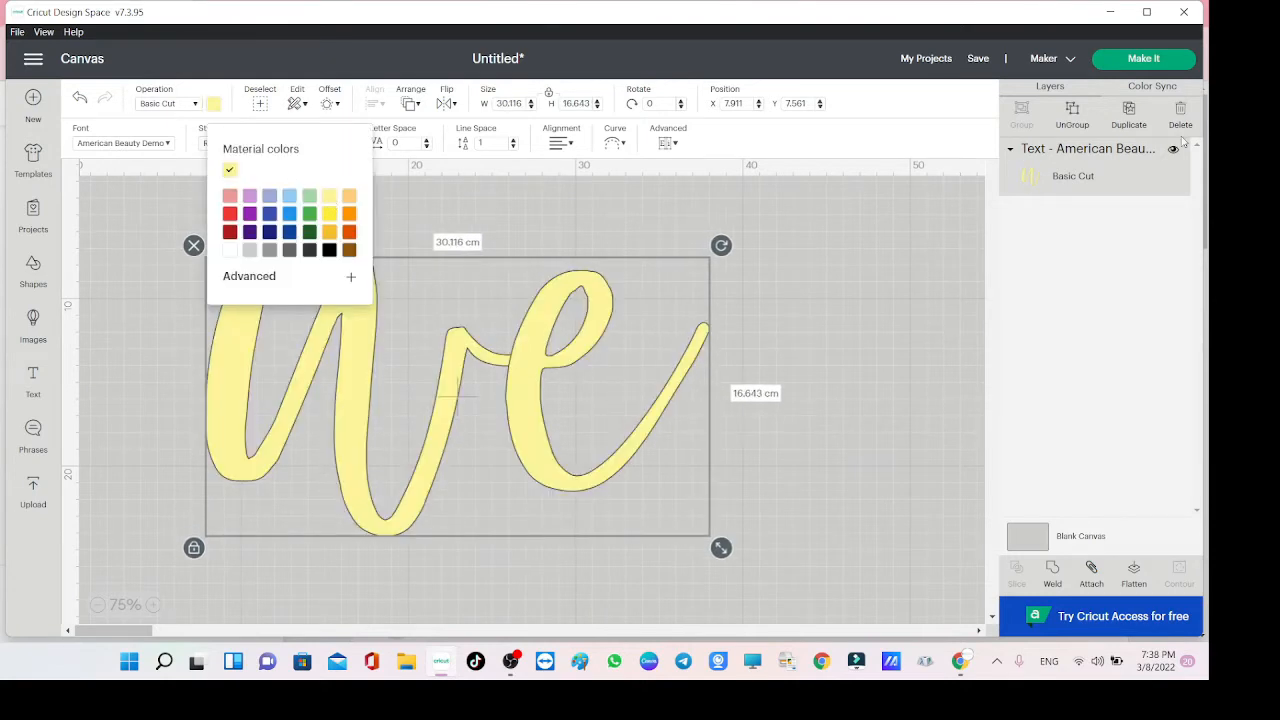
Check the word "we" in the mat preview, return to the canvas and reduce it to about 18.3 cm wide.
{"action": "left_click", "coordinate": [1158, 62]}
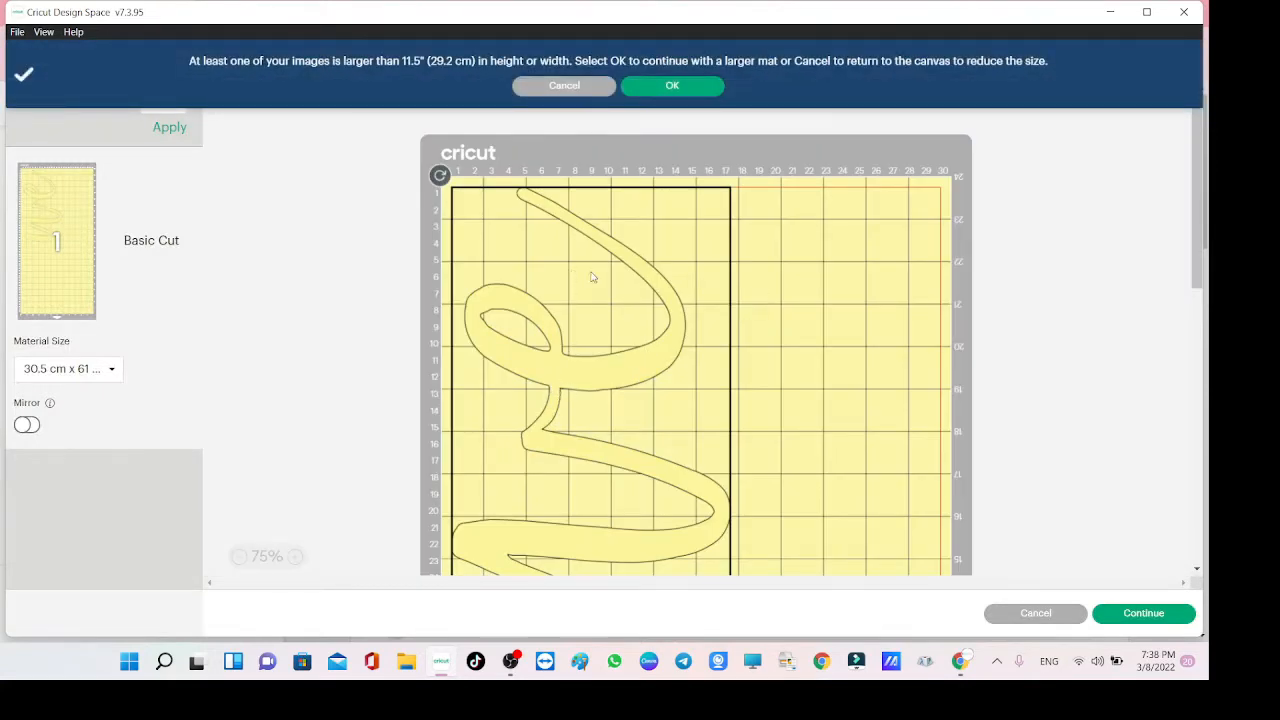
{"action": "left_click", "coordinate": [585, 86]}
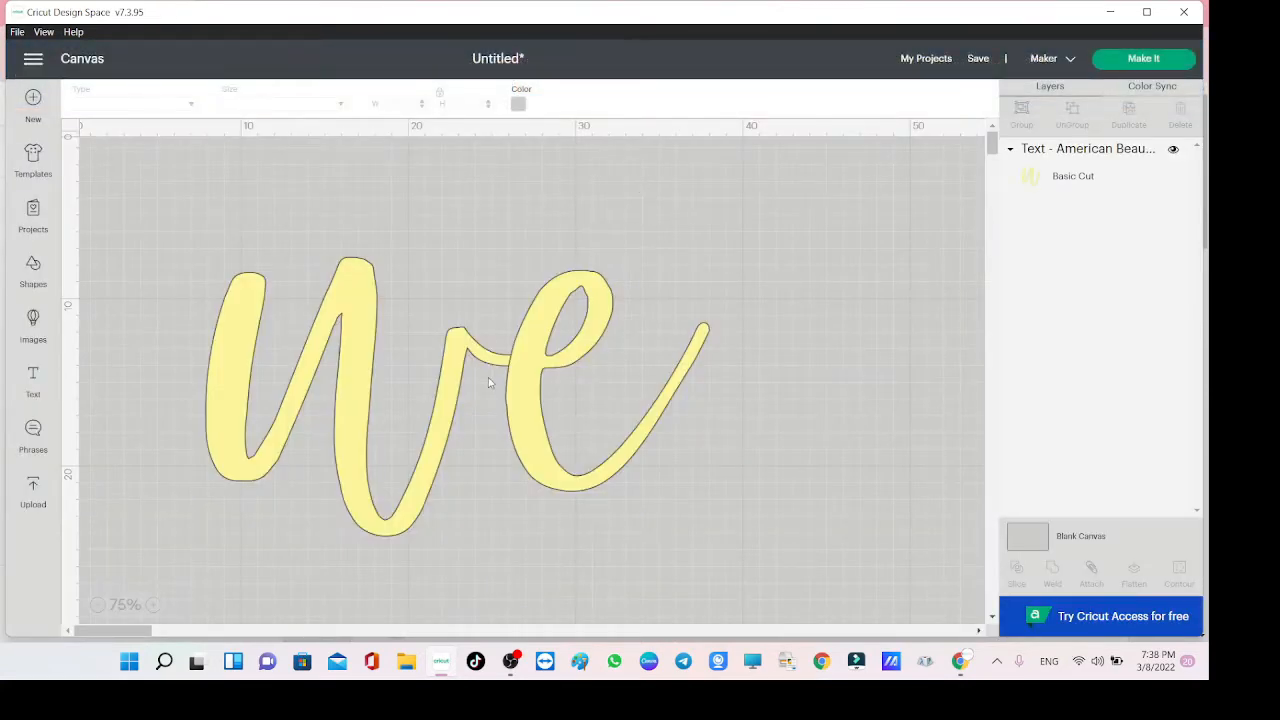
{"action": "left_click_drag", "start_coordinate": [735, 520], "coordinate": [560, 456]}
Preview the reduced word on the mat twice, moving it slightly on the canvas in between, and return to the canvas.
{"action": "left_click", "coordinate": [1143, 58]}
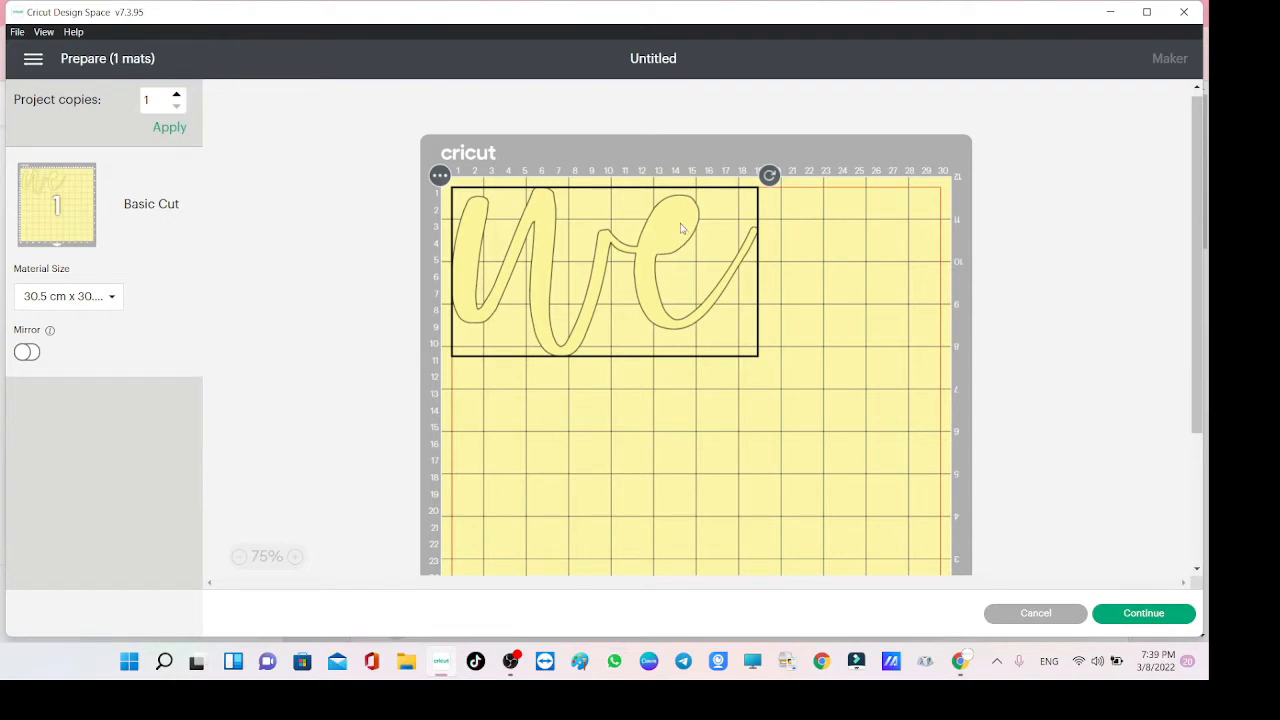
{"action": "left_click", "coordinate": [30, 62]}
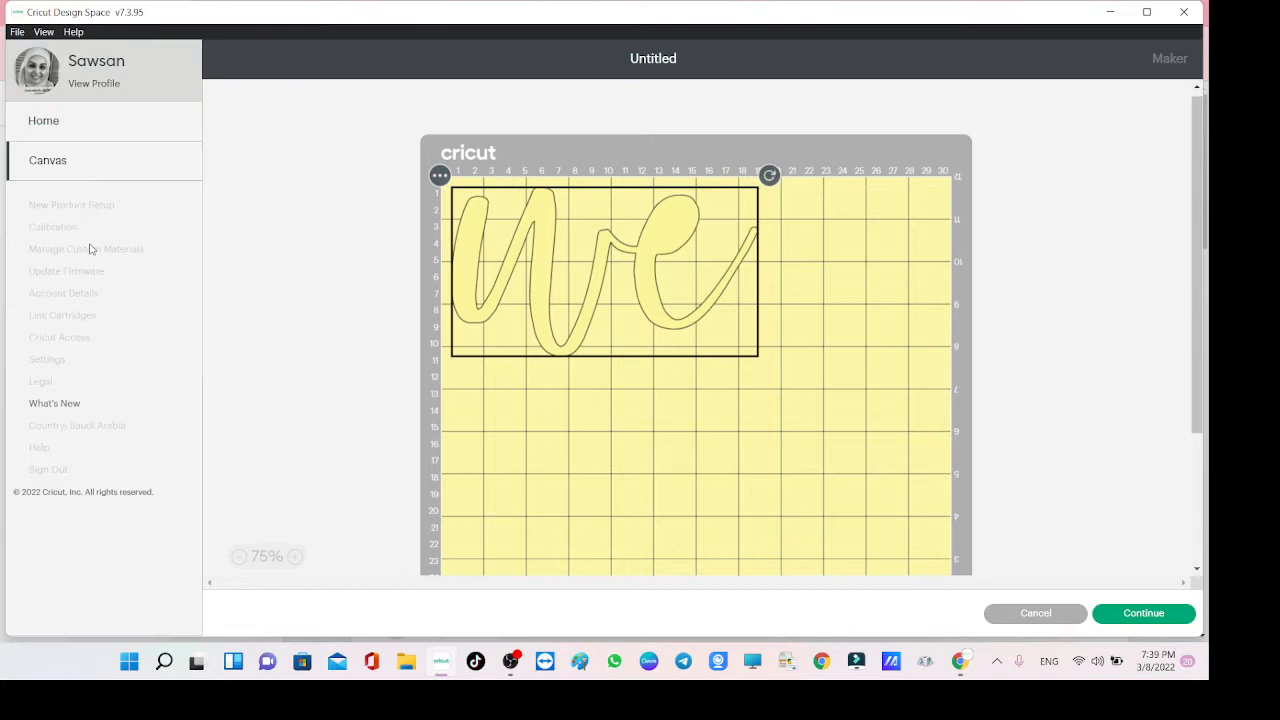
{"action": "left_click", "coordinate": [52, 164]}
{"action": "left_click", "coordinate": [446, 350]}
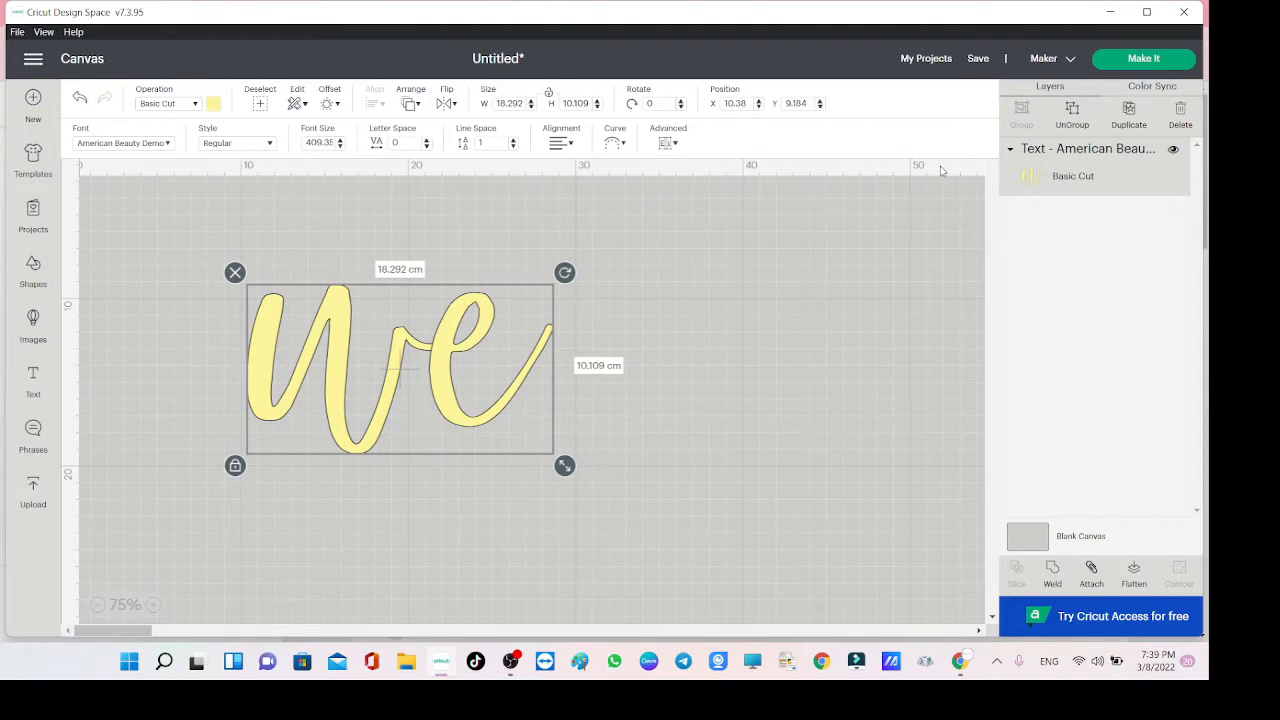
{"action": "left_click_drag", "start_coordinate": [403, 390], "coordinate": [367, 371]}
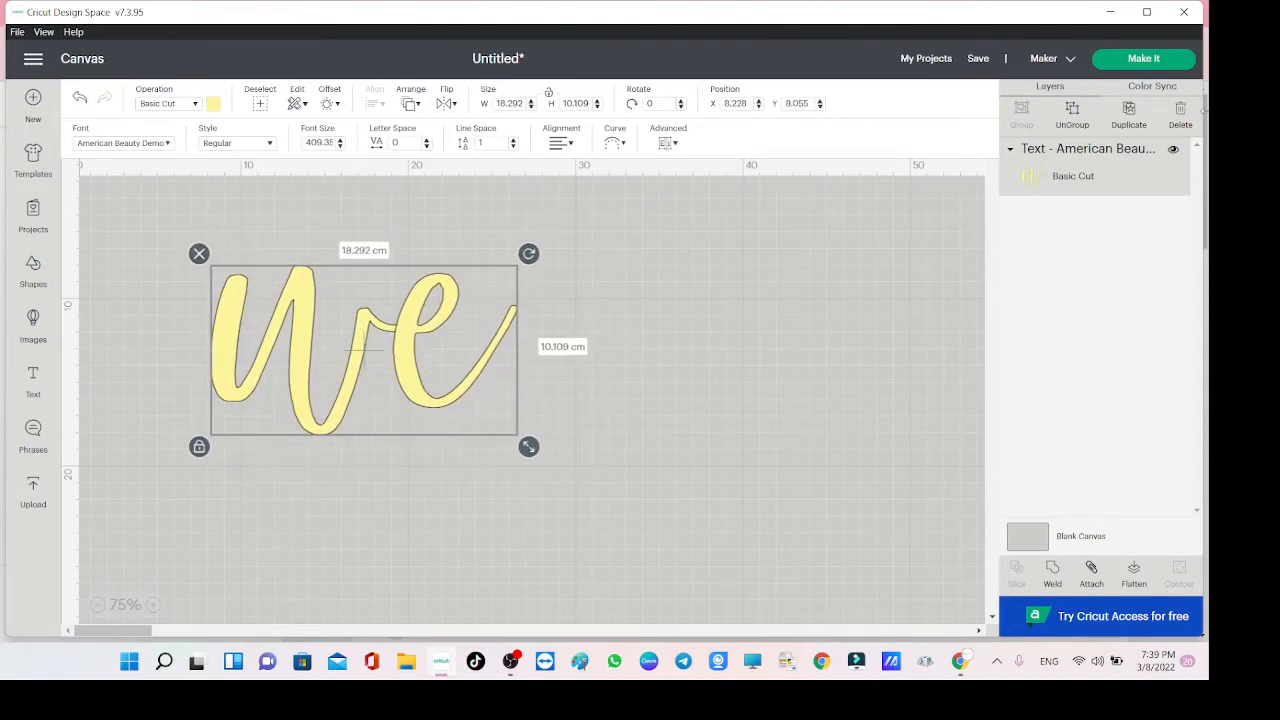
{"action": "left_click", "coordinate": [1150, 60]}
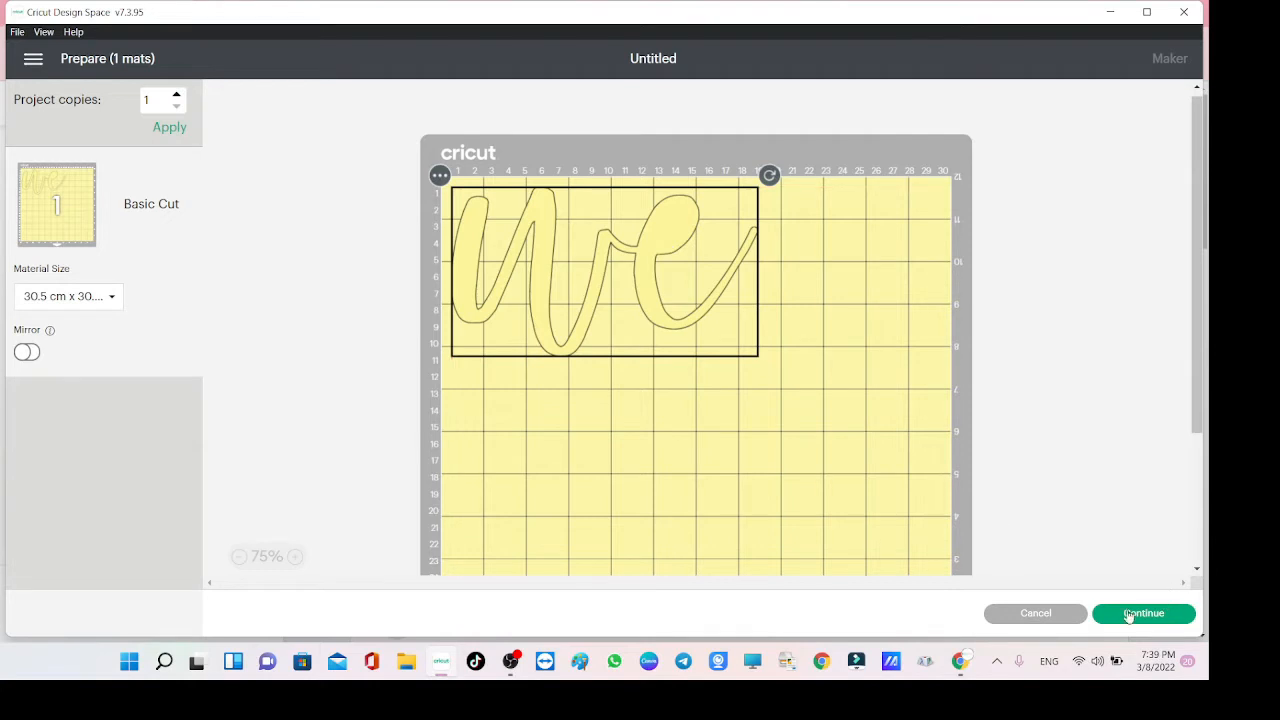
{"action": "left_click", "coordinate": [1045, 613]}
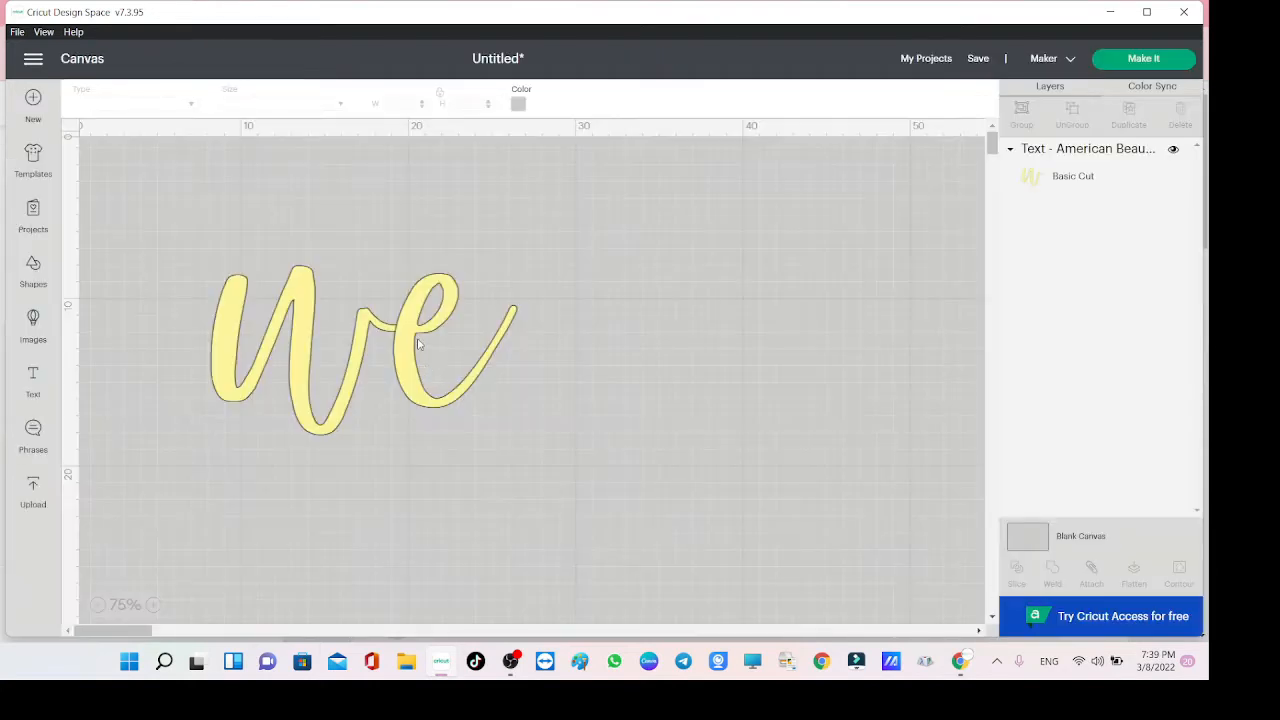
Duplicate the word "we" and place the two copies side by side.
{"action": "left_click_drag", "start_coordinate": [394, 393], "coordinate": [766, 399]}
{"action": "right_click", "coordinate": [362, 335]}
{"action": "left_click", "coordinate": [450, 259]}
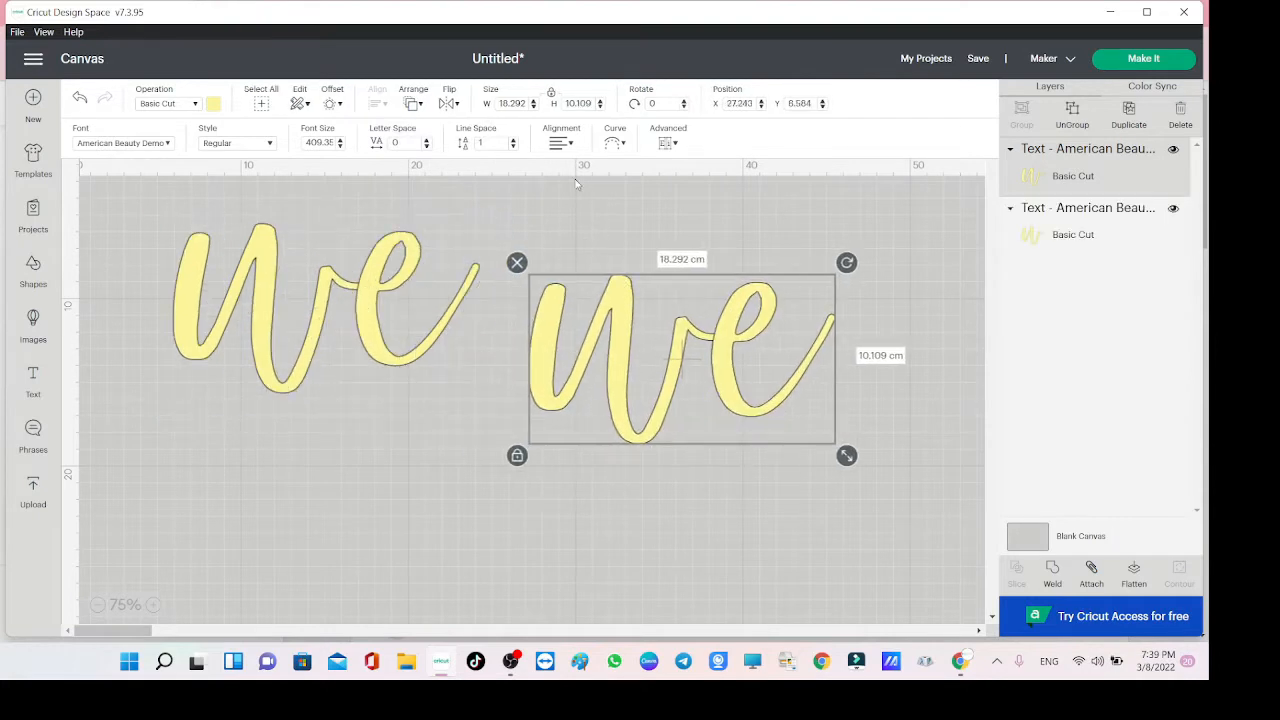
Separate one copy of "we" into individual letters, delete its w and move the remaining e closer to the other word.
{"action": "left_click", "coordinate": [668, 143]}
{"action": "left_click", "coordinate": [703, 168]}
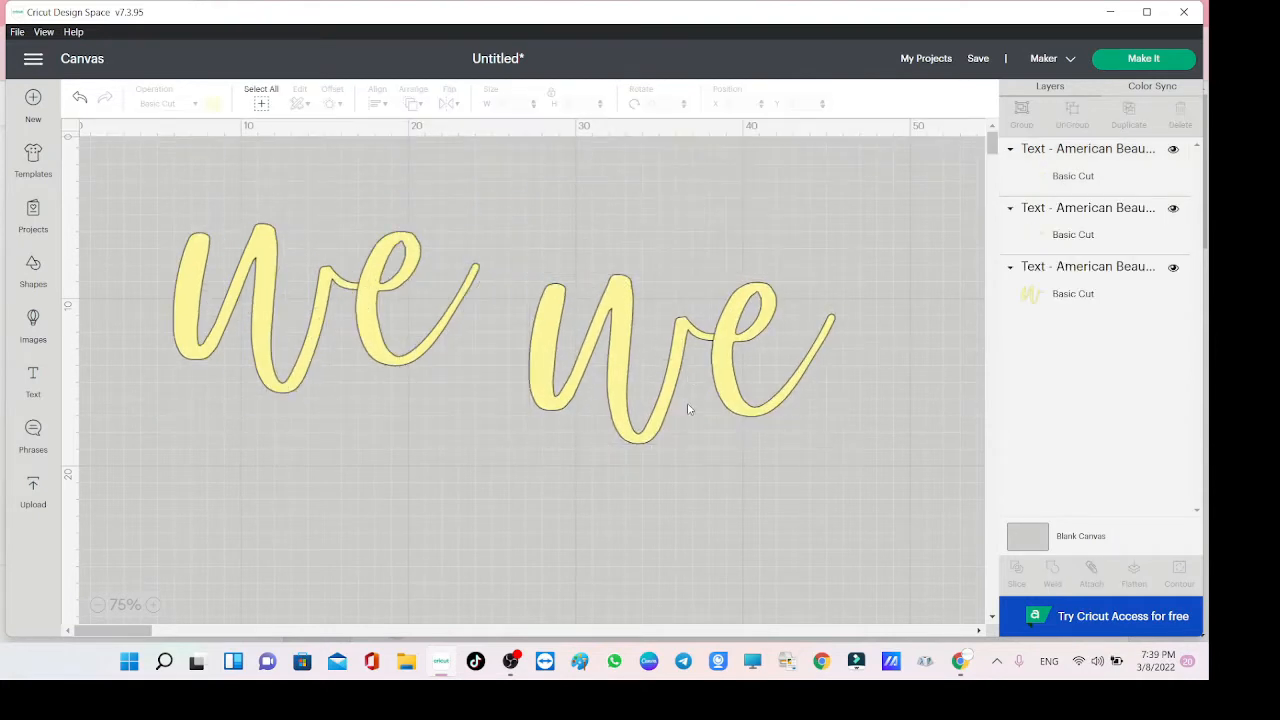
{"action": "left_click_drag", "start_coordinate": [643, 370], "coordinate": [618, 465]}
{"action": "key", "text": "Delete"}
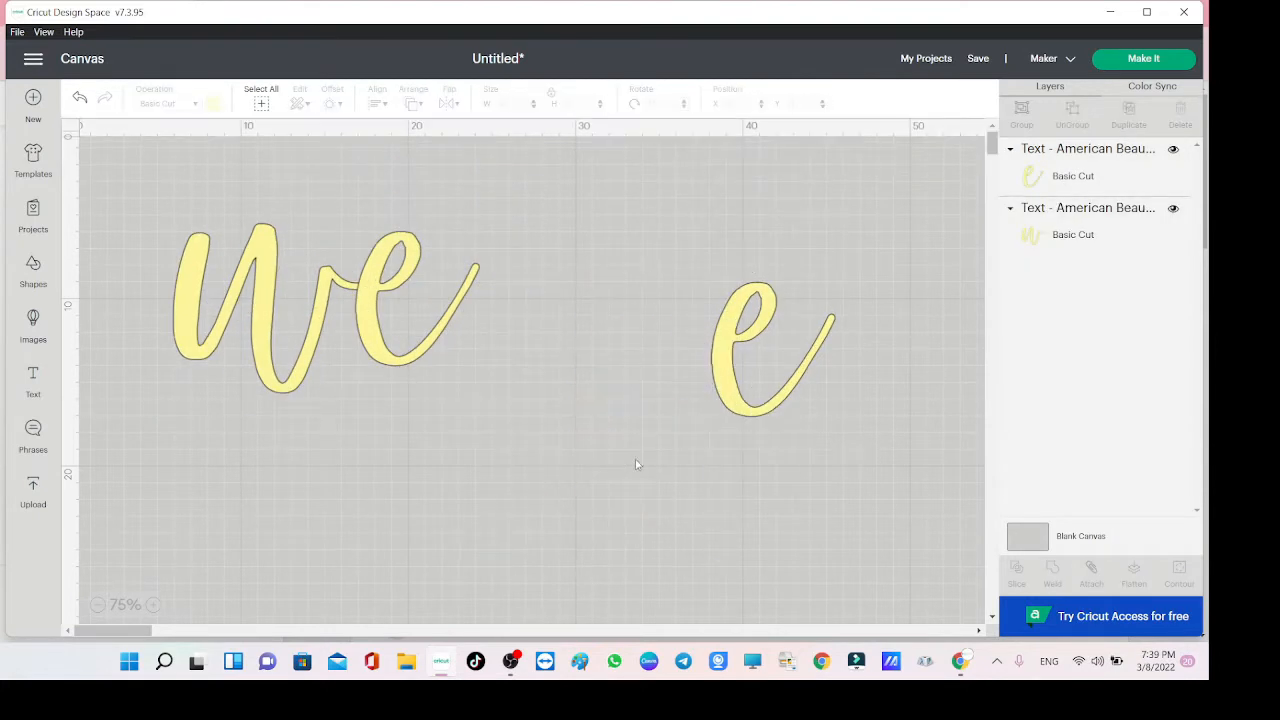
{"action": "left_click_drag", "start_coordinate": [745, 372], "coordinate": [627, 383]}
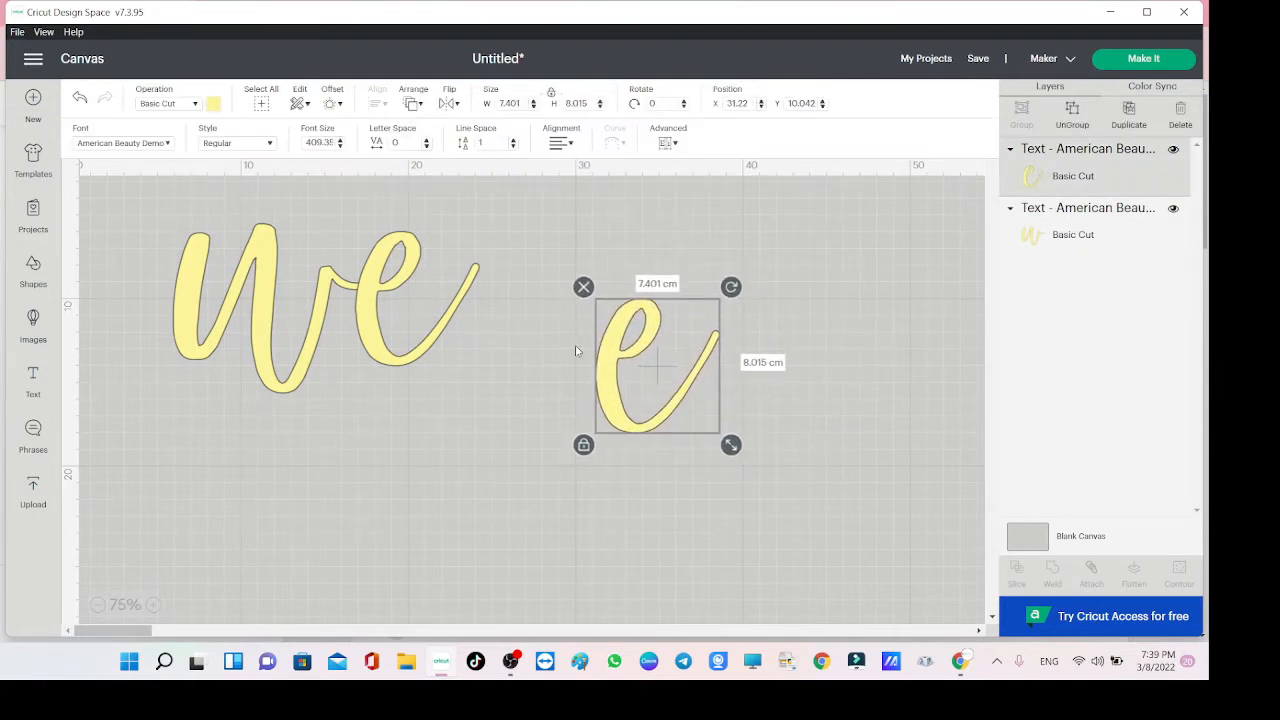
{"action": "left_click", "coordinate": [579, 352]}
{"action": "left_click", "coordinate": [637, 340]}
{"action": "left_click", "coordinate": [81, 456]}
Insert a square, place it over the single letter e and enlarge it to cover the whole letter.
{"action": "left_click", "coordinate": [48, 274]}
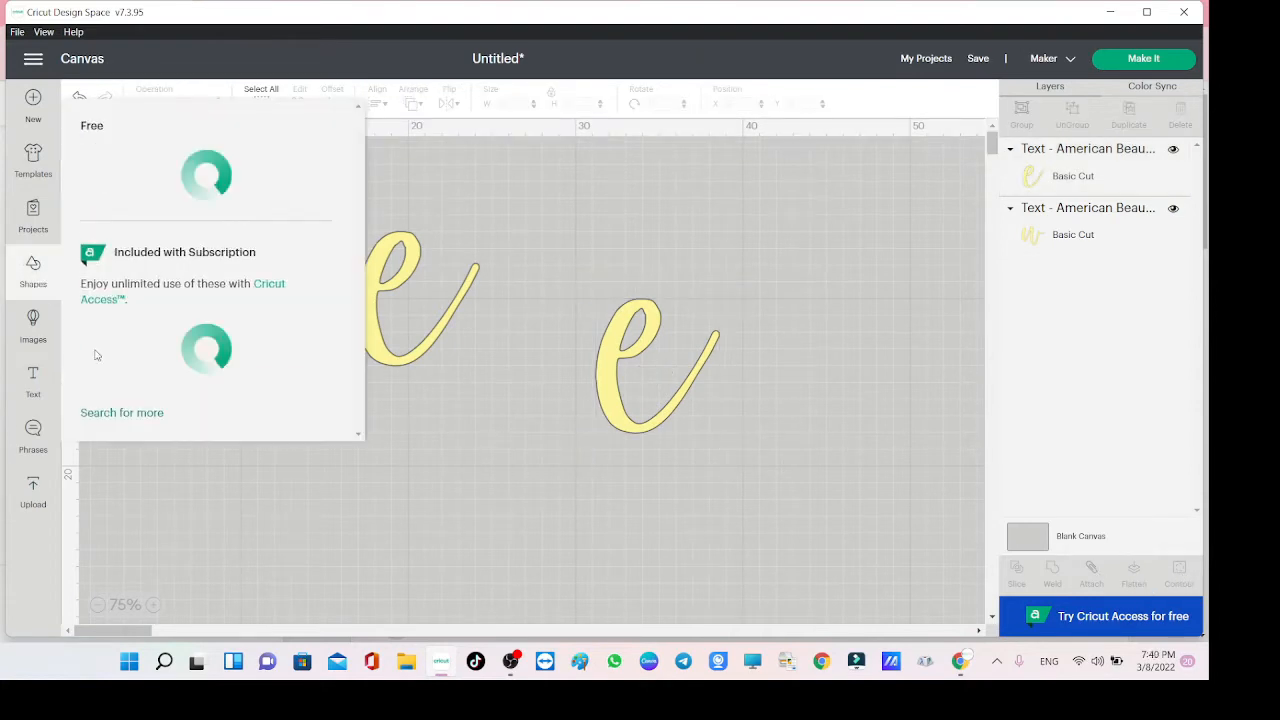
{"action": "left_click", "coordinate": [117, 428]}
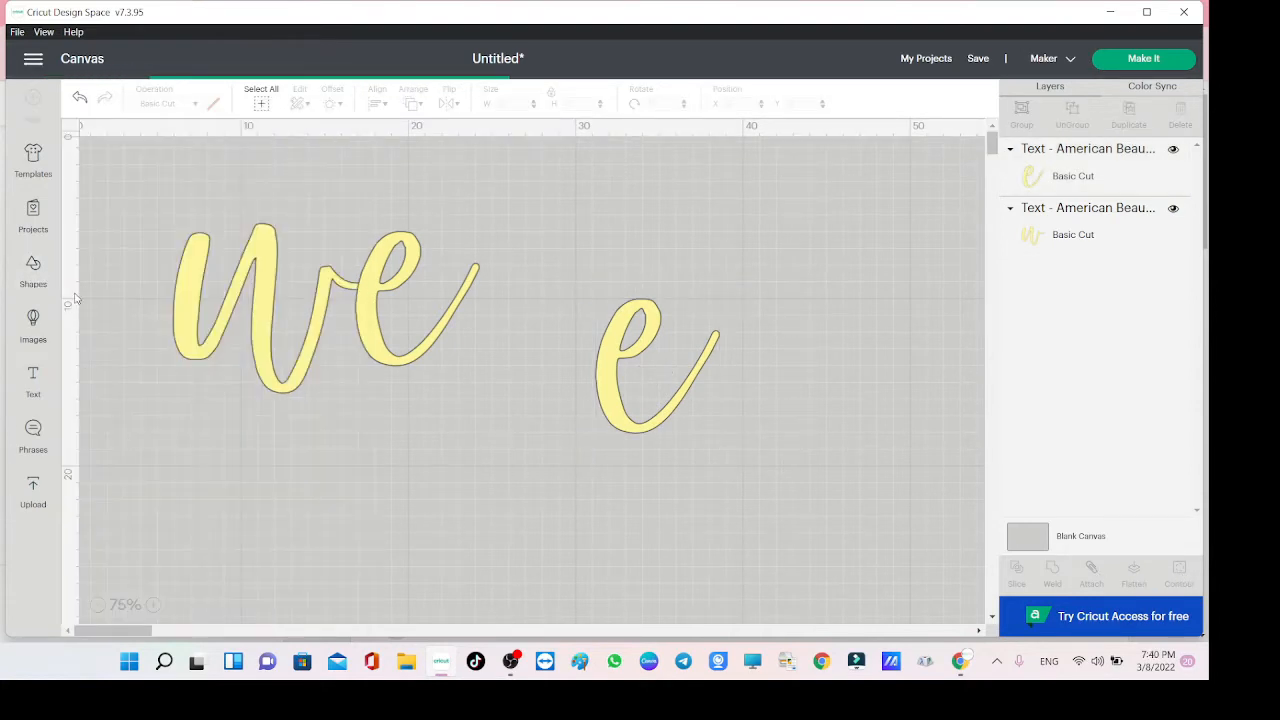
{"action": "left_click_drag", "start_coordinate": [134, 205], "coordinate": [620, 301]}
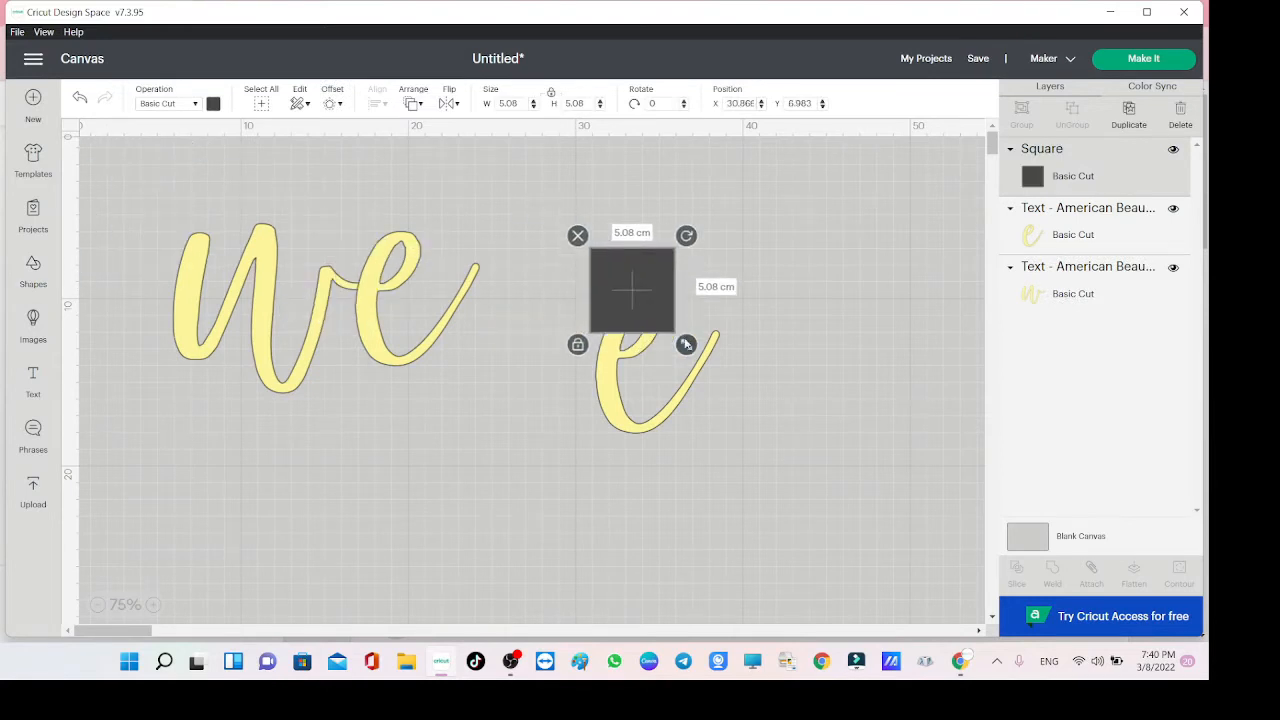
{"action": "left_click_drag", "start_coordinate": [687, 345], "coordinate": [799, 458]}
Slice the single letter e with the square and separate the yellow e and the square remainder from the dark e.
{"action": "left_click_drag", "start_coordinate": [727, 479], "coordinate": [716, 565]}
{"action": "left_click", "coordinate": [1015, 576]}
{"action": "left_click", "coordinate": [660, 380]}
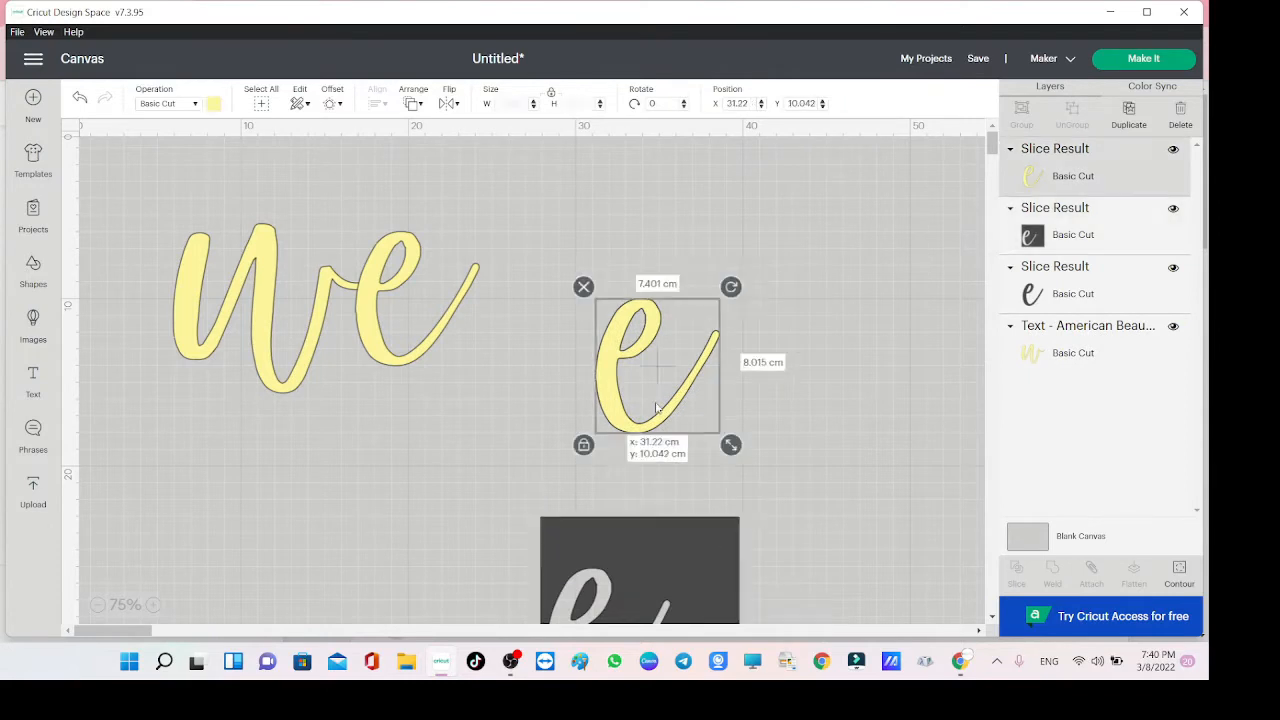
{"action": "left_click_drag", "start_coordinate": [660, 380], "coordinate": [834, 381]}
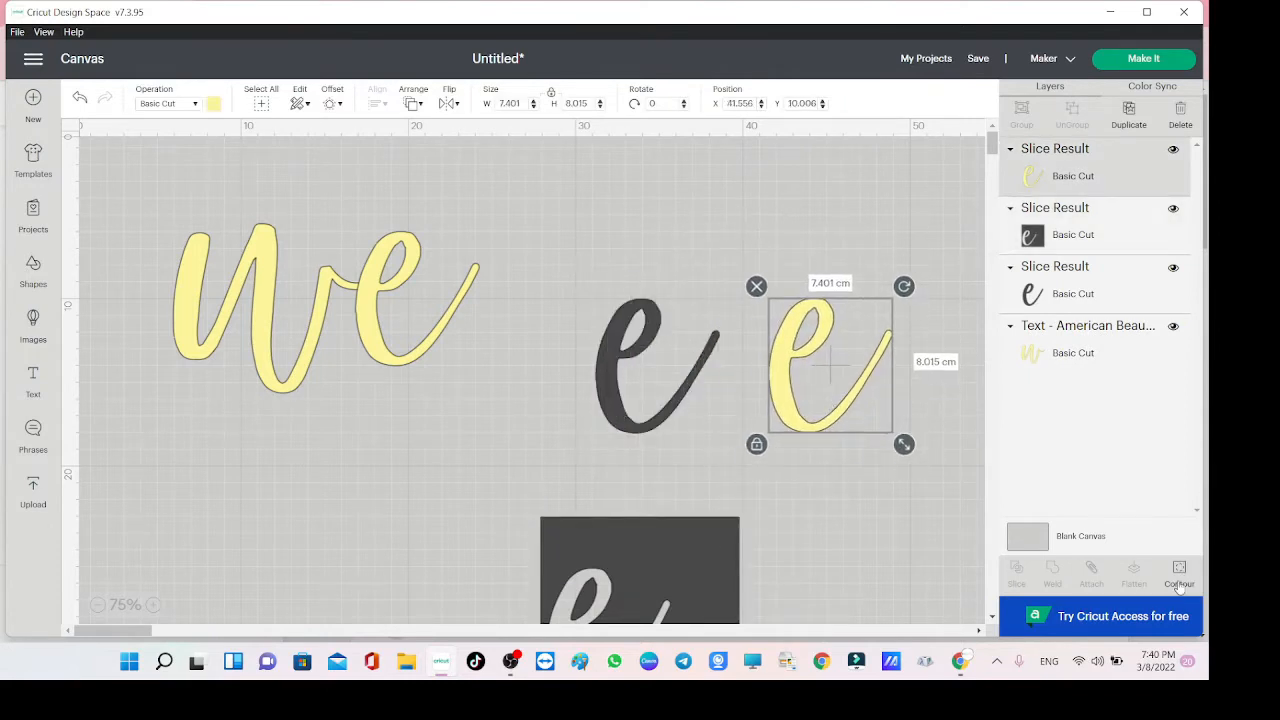
Place the dark e exactly over the e of the word "we" and hide its outer contour, keeping only the inner loop shape.
{"action": "left_click_drag", "start_coordinate": [656, 398], "coordinate": [416, 344]}
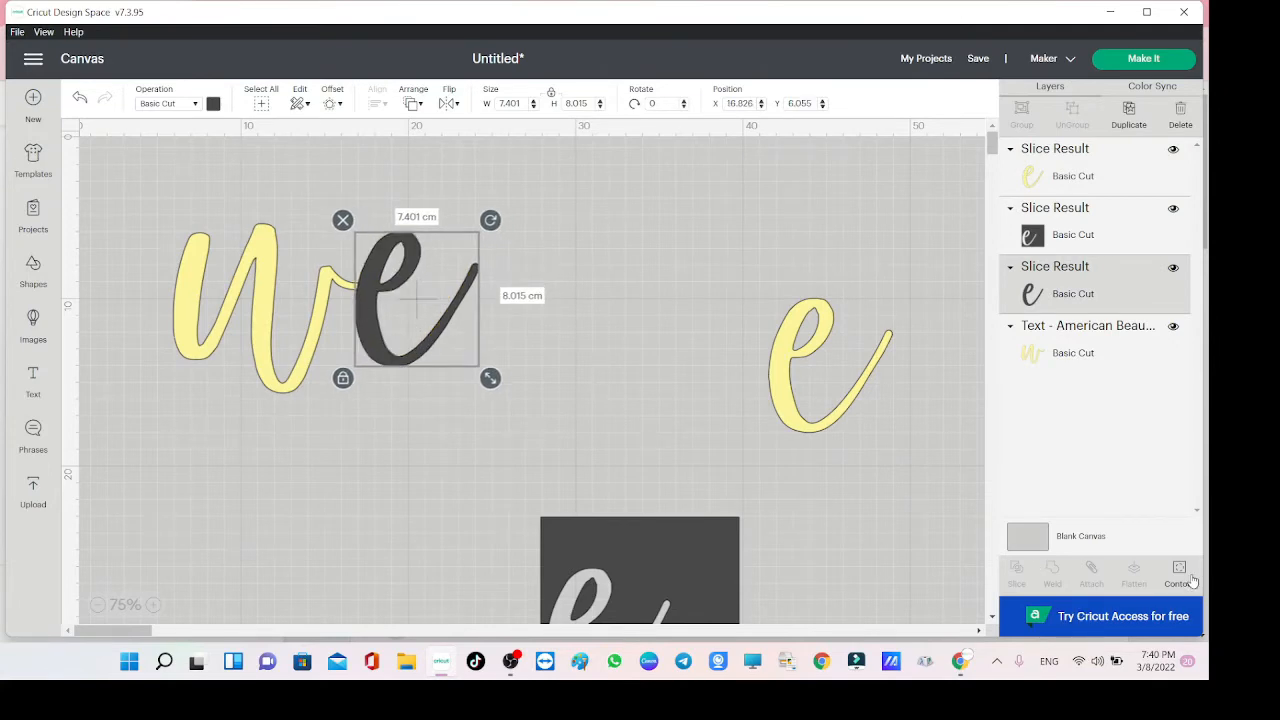
{"action": "left_click", "coordinate": [1181, 580]}
{"action": "left_click", "coordinate": [902, 190]}
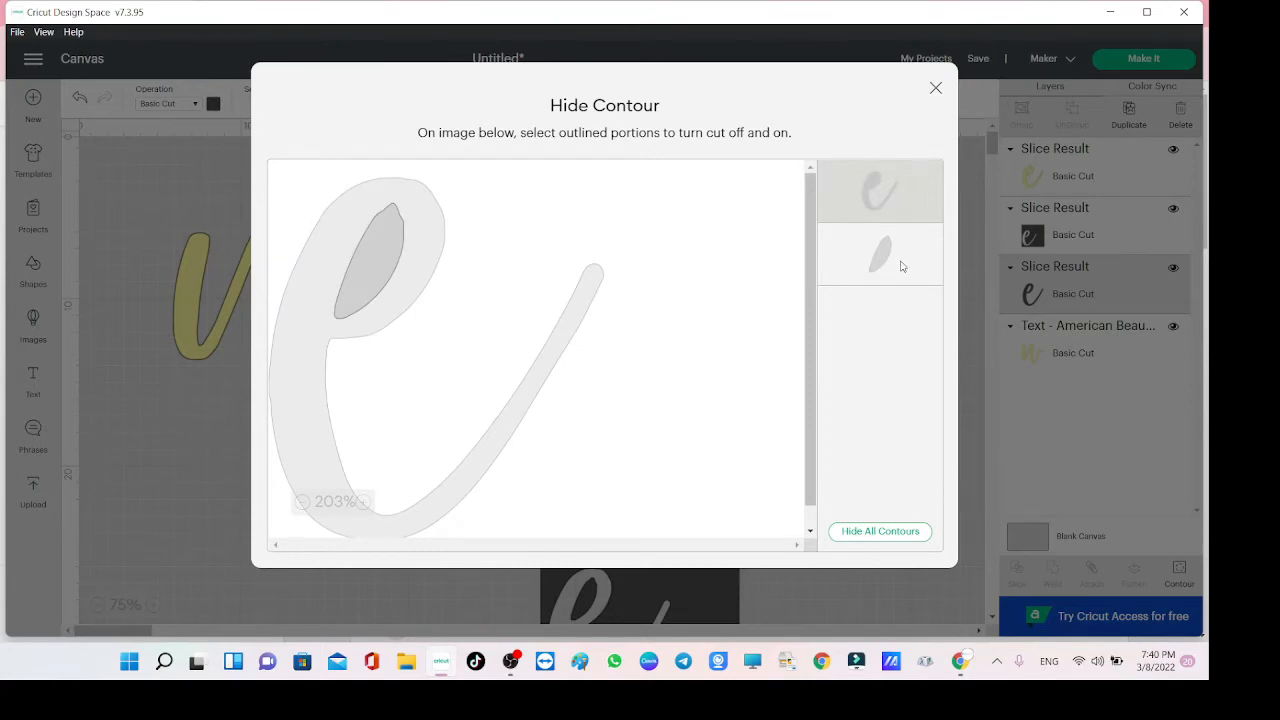
{"action": "left_click", "coordinate": [936, 89]}
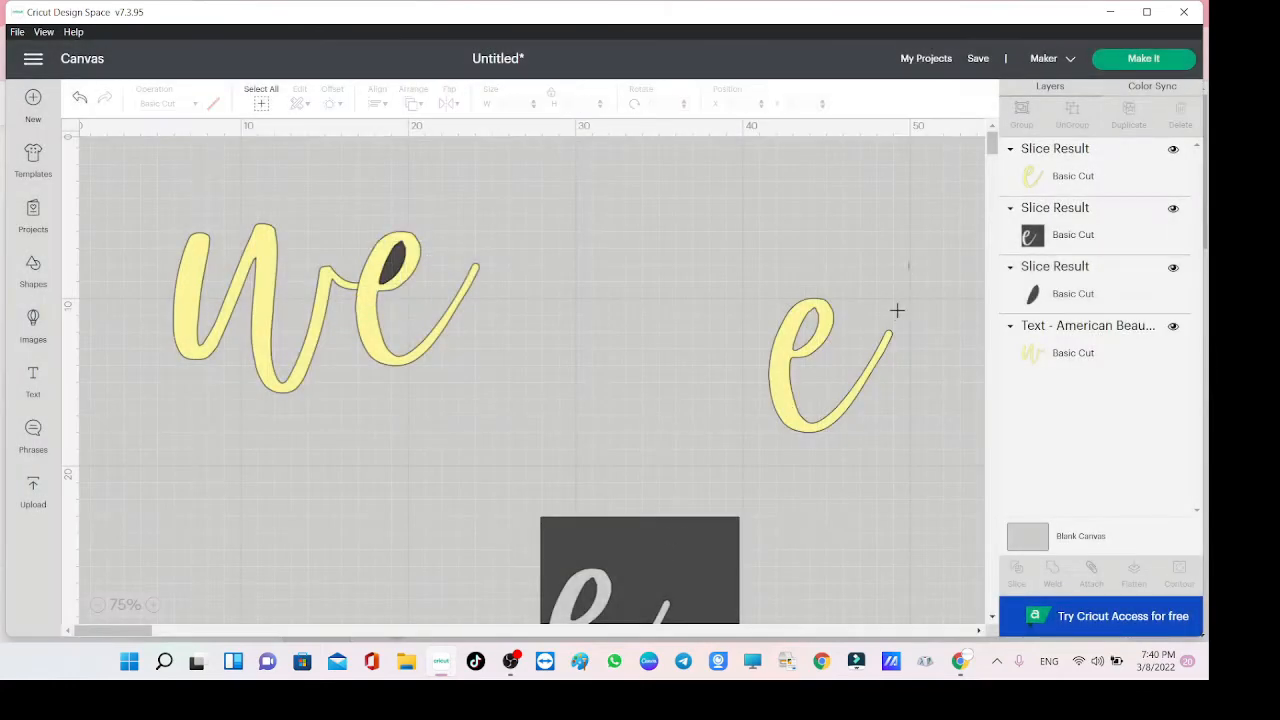
Delete the leftover yellow e and square pieces, and slice the word "we" with the dark loop shape, moving the sliced word aside.
{"action": "left_click_drag", "start_coordinate": [908, 262], "coordinate": [538, 622]}
{"action": "left_click", "coordinate": [530, 288]}
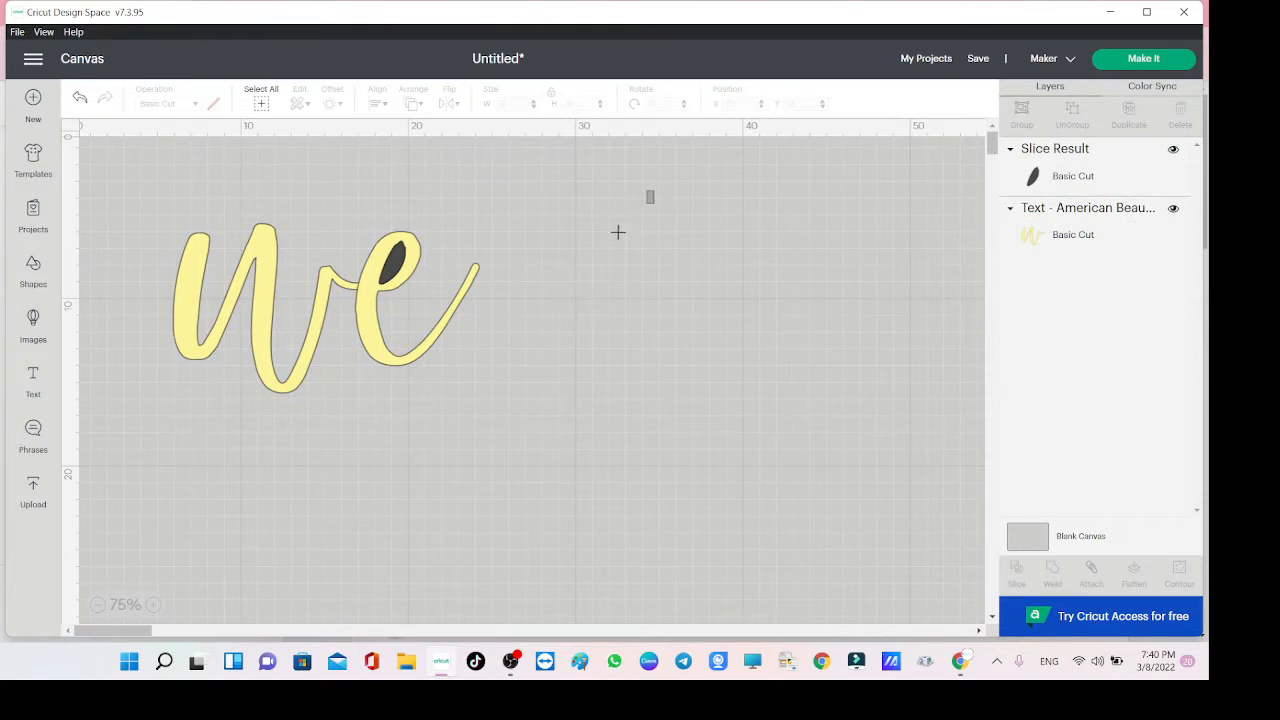
{"action": "left_click_drag", "start_coordinate": [617, 232], "coordinate": [204, 540]}
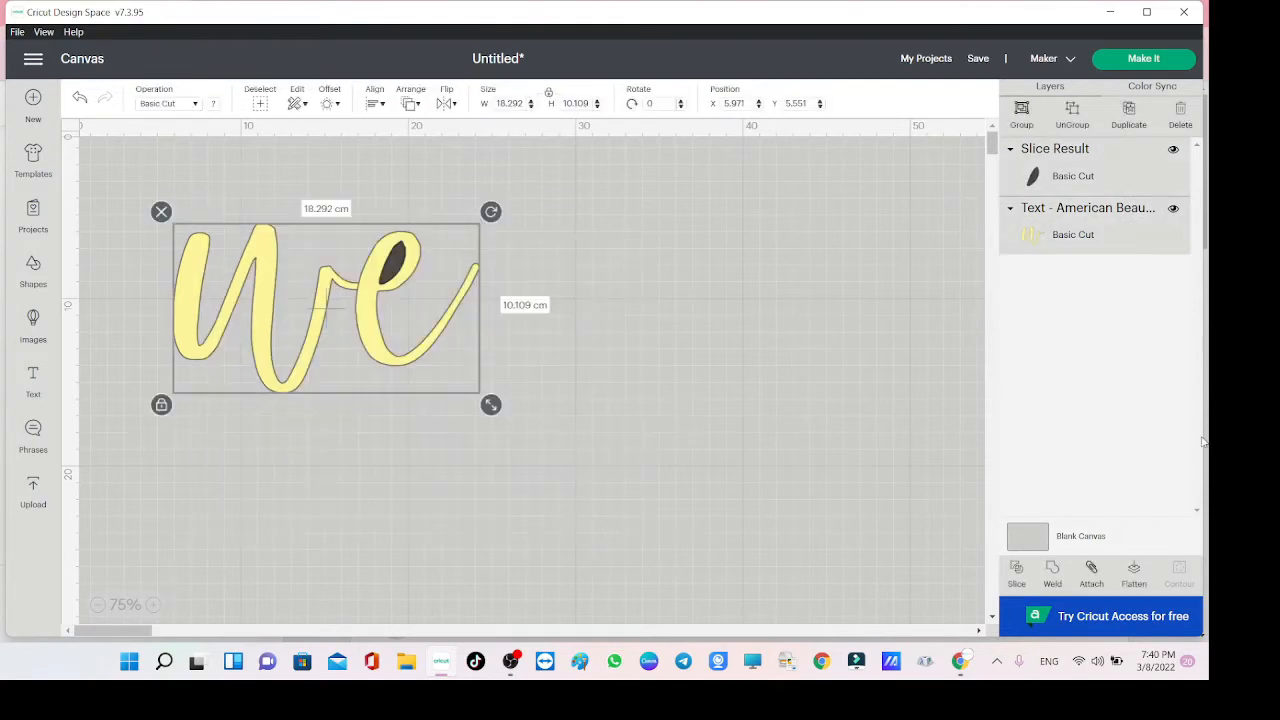
{"action": "left_click", "coordinate": [1016, 570]}
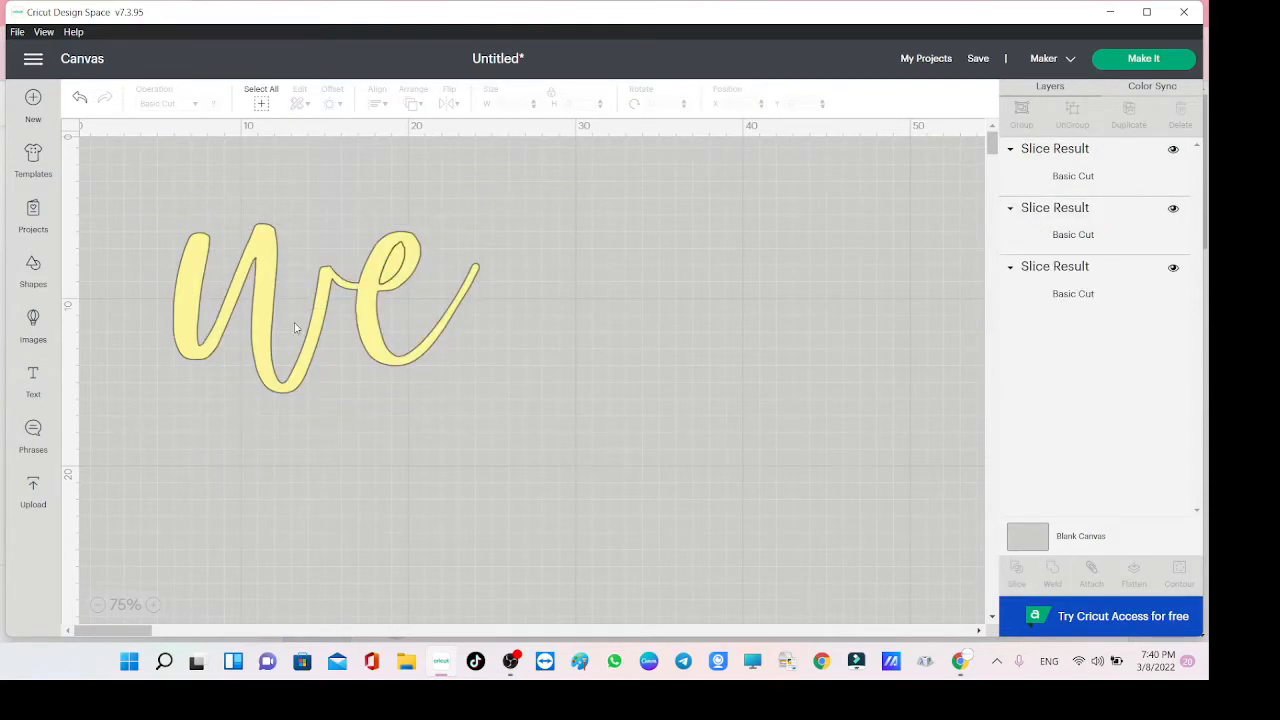
{"action": "left_click_drag", "start_coordinate": [302, 328], "coordinate": [643, 470]}
Preview the sliced pieces on the yellow mat, move the small loop piece away from the word, and return to the canvas.
{"action": "left_click", "coordinate": [1150, 58]}
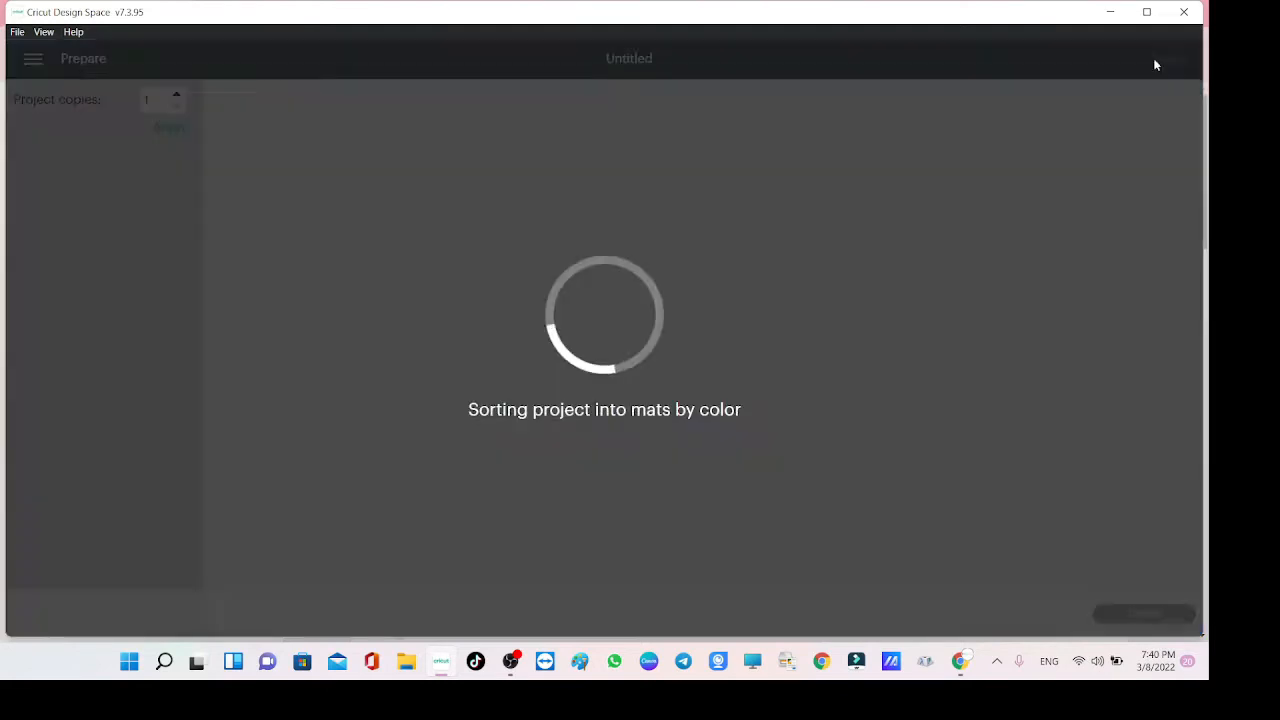
{"action": "left_click", "coordinate": [77, 430]}
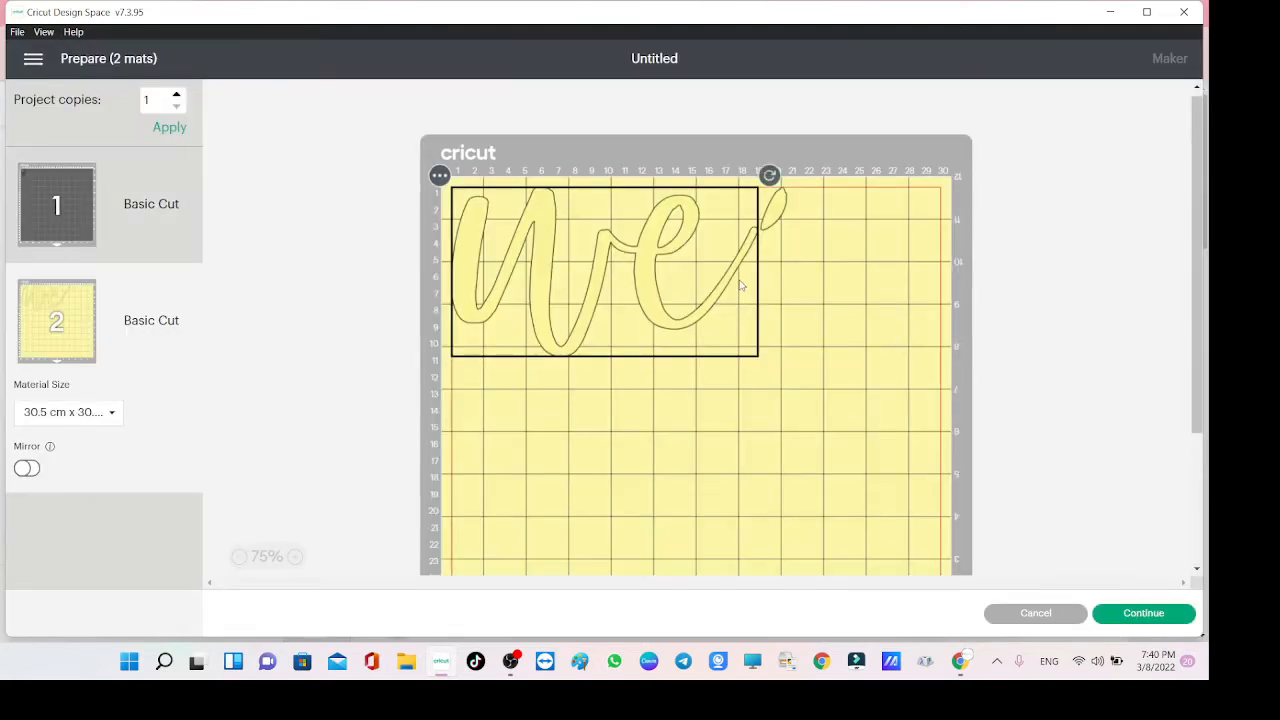
{"action": "left_click_drag", "start_coordinate": [774, 212], "coordinate": [862, 367]}
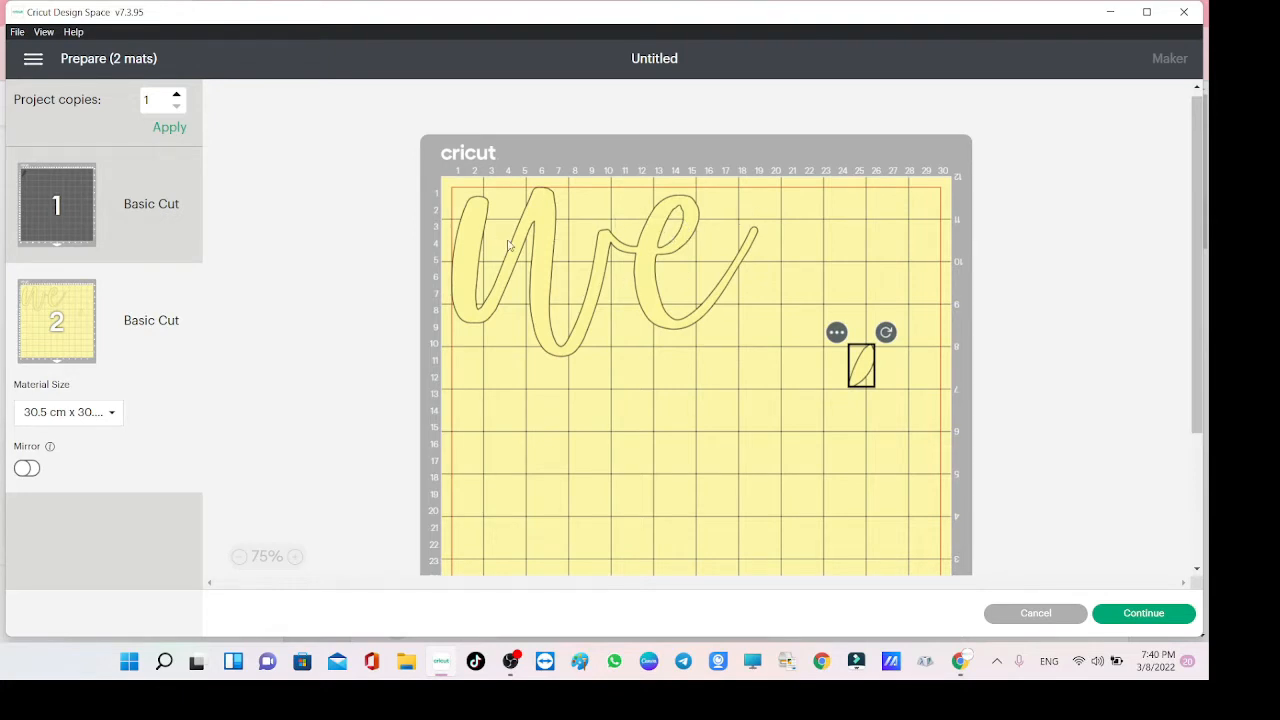
{"action": "left_click", "coordinate": [33, 58]}
{"action": "left_click", "coordinate": [50, 160]}
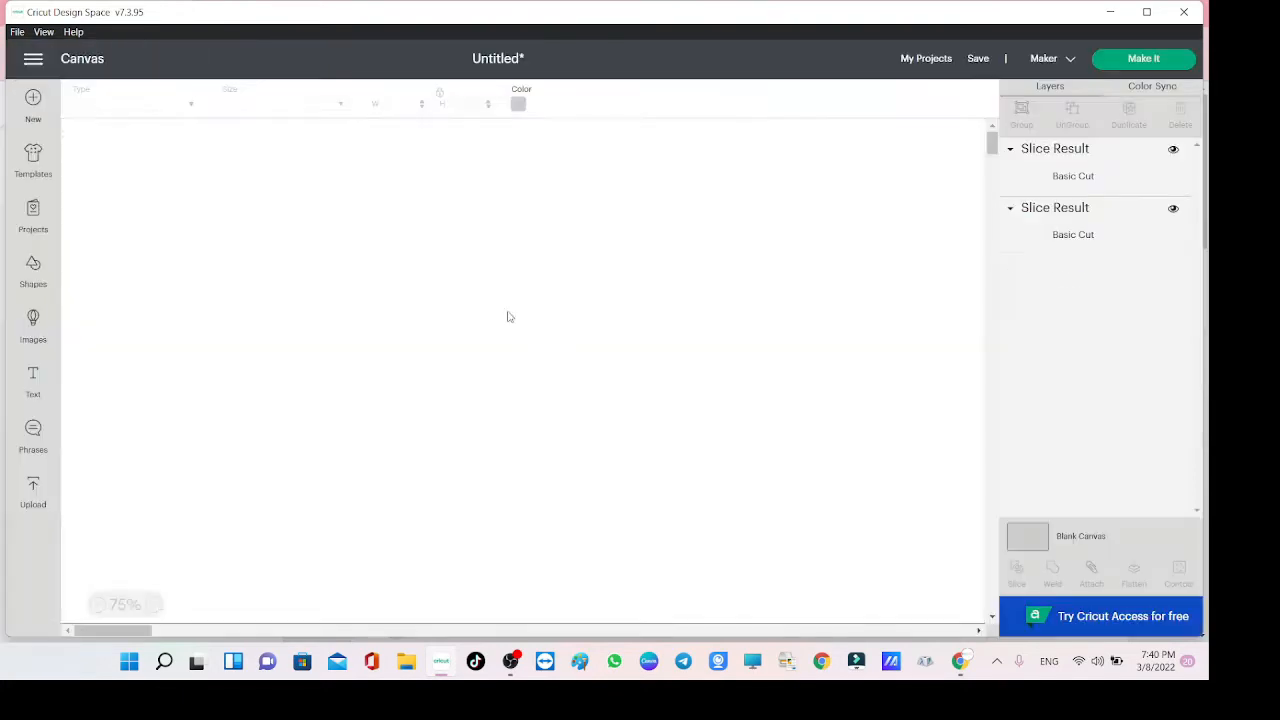
Clear the canvas by deleting the word "we" and both the yellow and dark loop pieces.
{"action": "left_click_drag", "start_coordinate": [818, 286], "coordinate": [231, 542]}
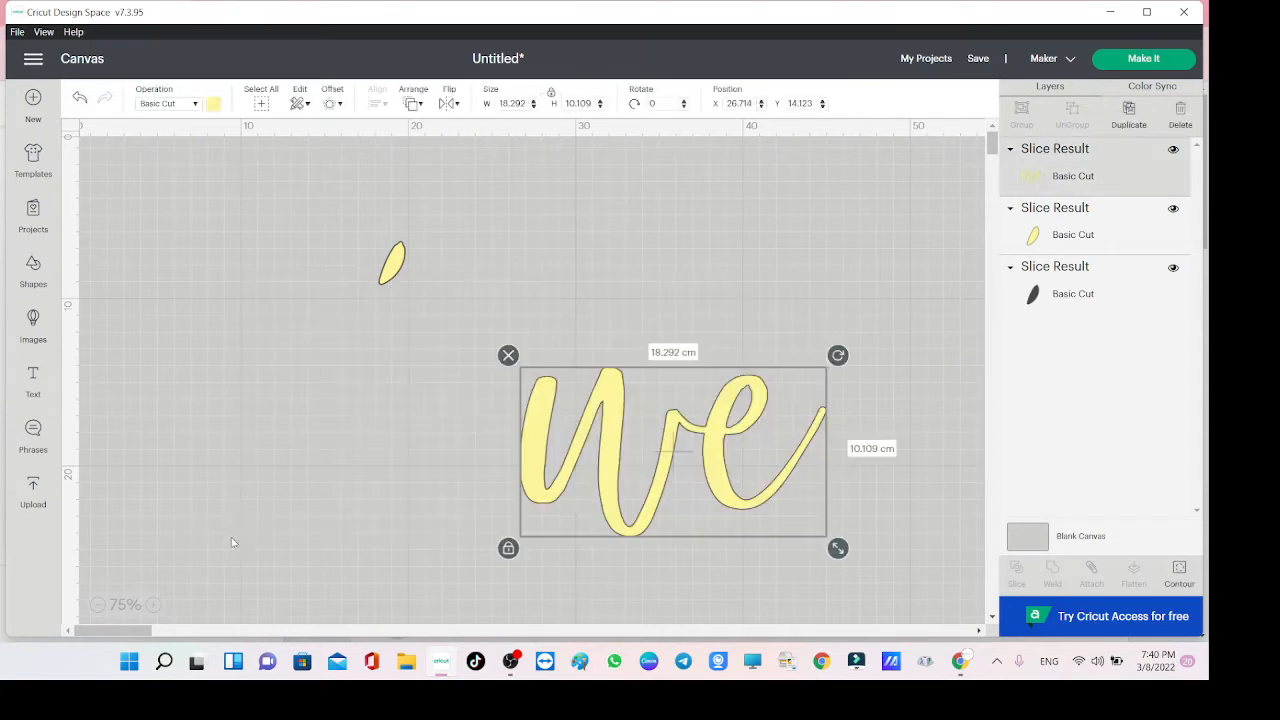
{"action": "key", "text": "Delete"}
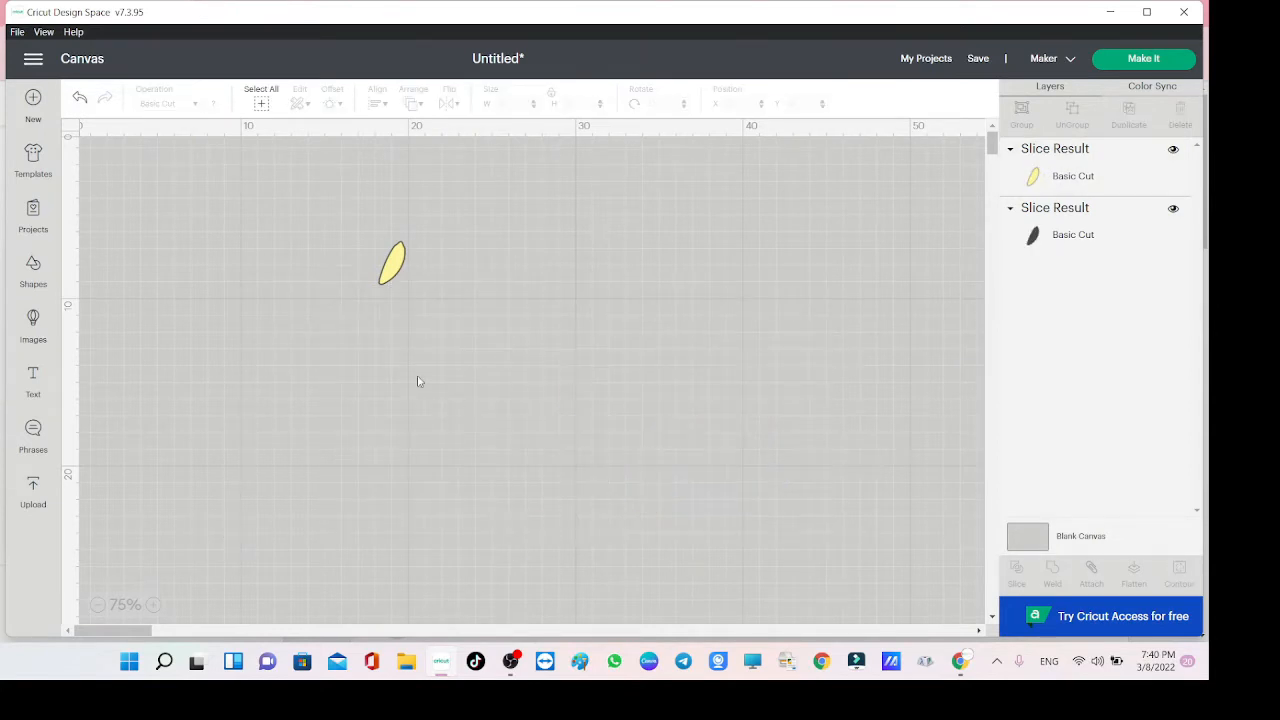
{"action": "left_click_drag", "start_coordinate": [381, 264], "coordinate": [403, 312]}
{"action": "key", "text": "Delete"}
{"action": "left_click", "coordinate": [392, 263]}
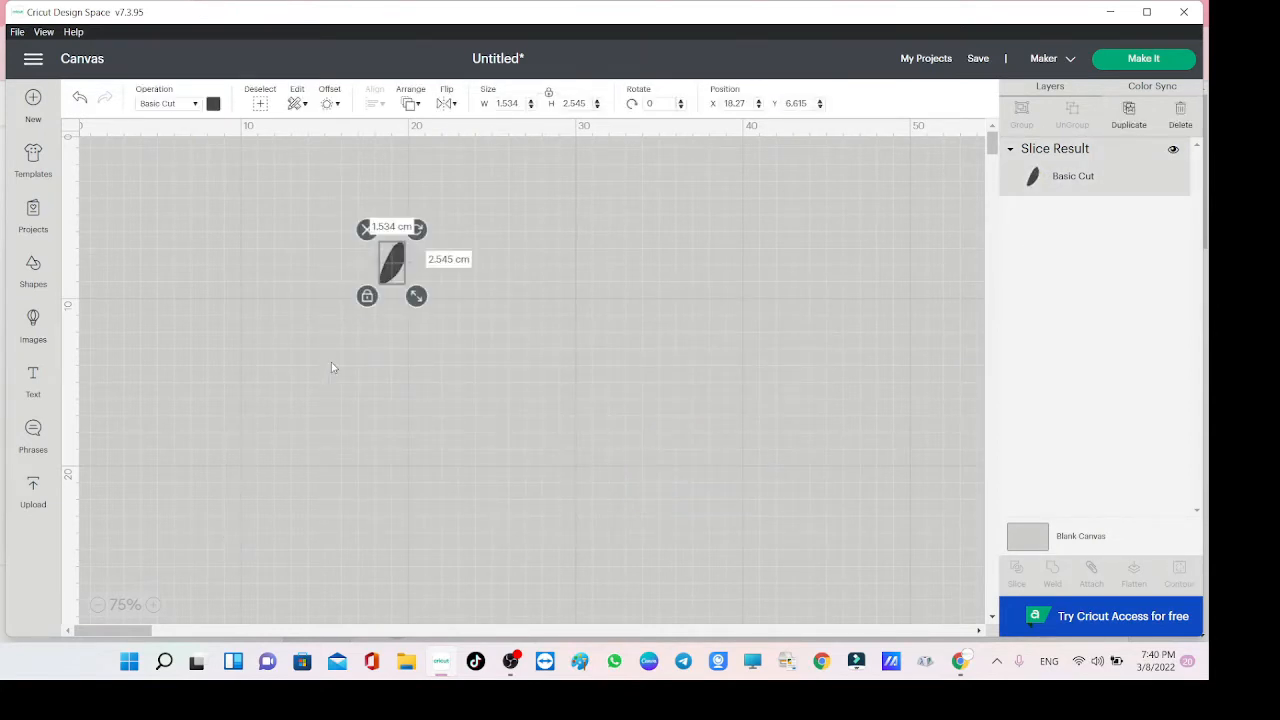
{"action": "key", "text": "Delete"}
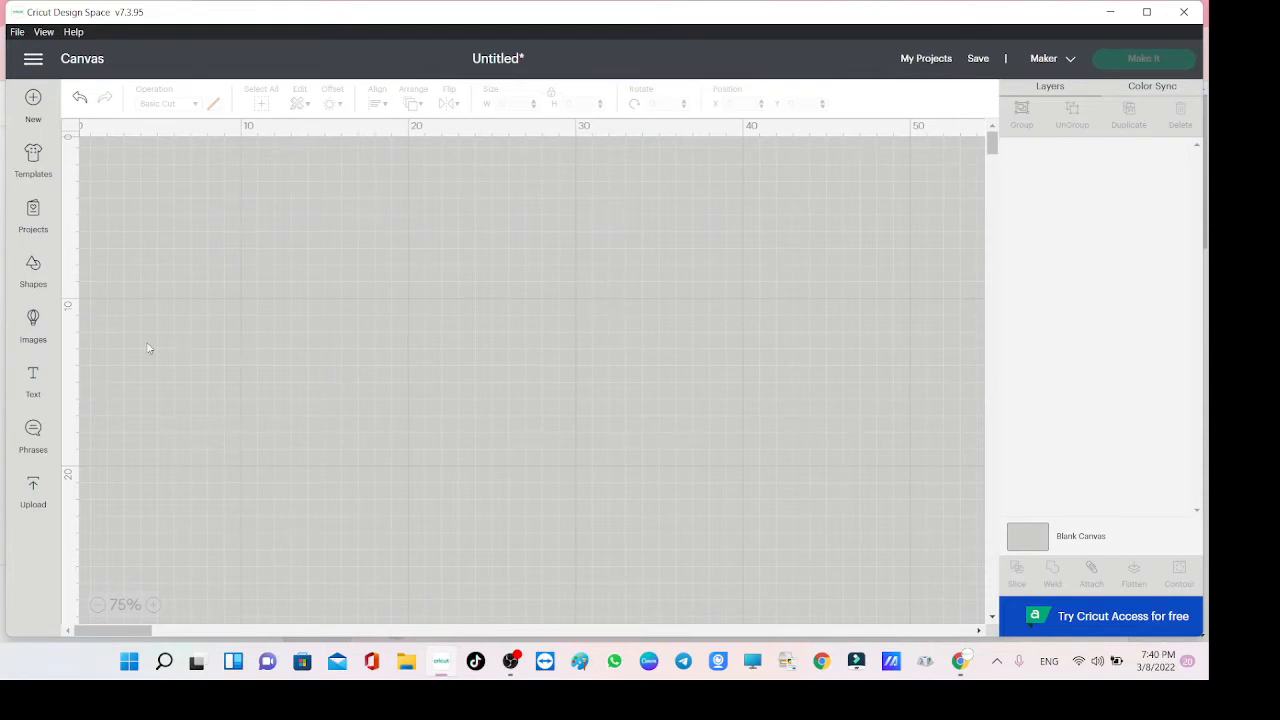
Insert the text "abde", move it further onto the canvas and enlarge it to about 20 cm wide.
{"action": "left_click", "coordinate": [36, 390]}
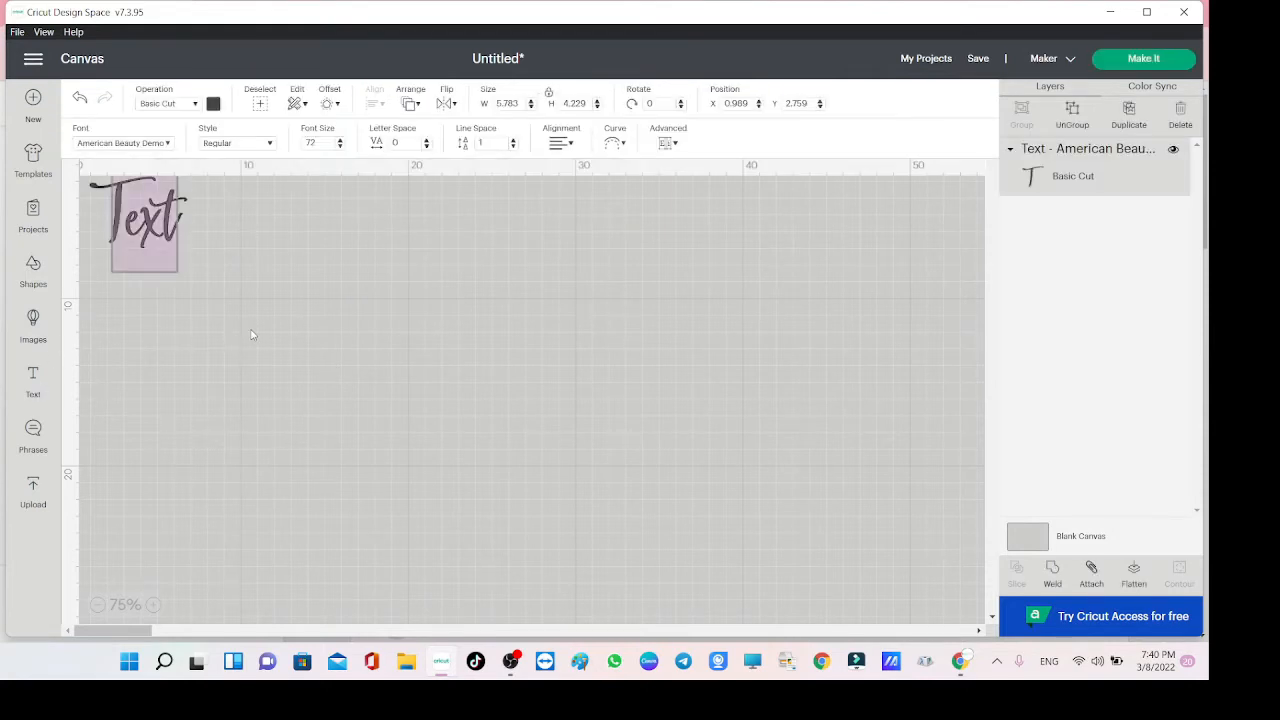
{"action": "type", "text": "abcde"}
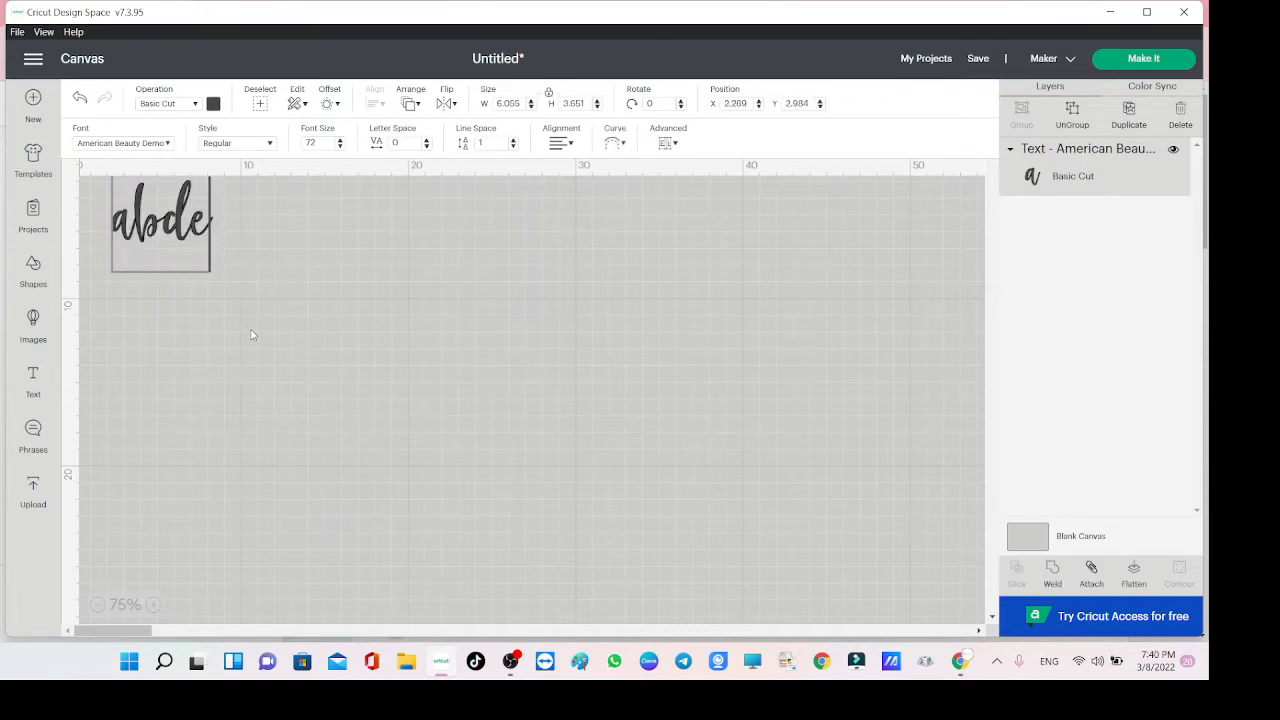
{"action": "left_click", "coordinate": [273, 371]}
{"action": "left_click_drag", "start_coordinate": [144, 207], "coordinate": [202, 281]}
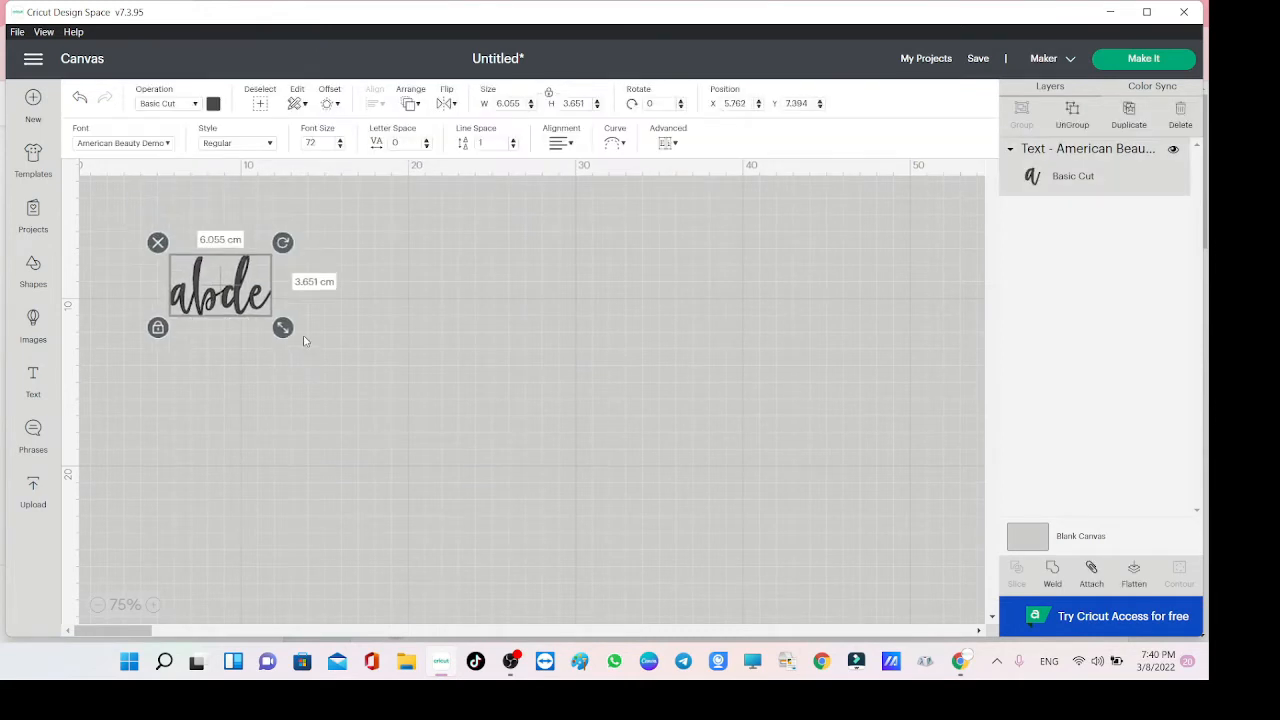
{"action": "left_click_drag", "start_coordinate": [284, 328], "coordinate": [518, 470]}
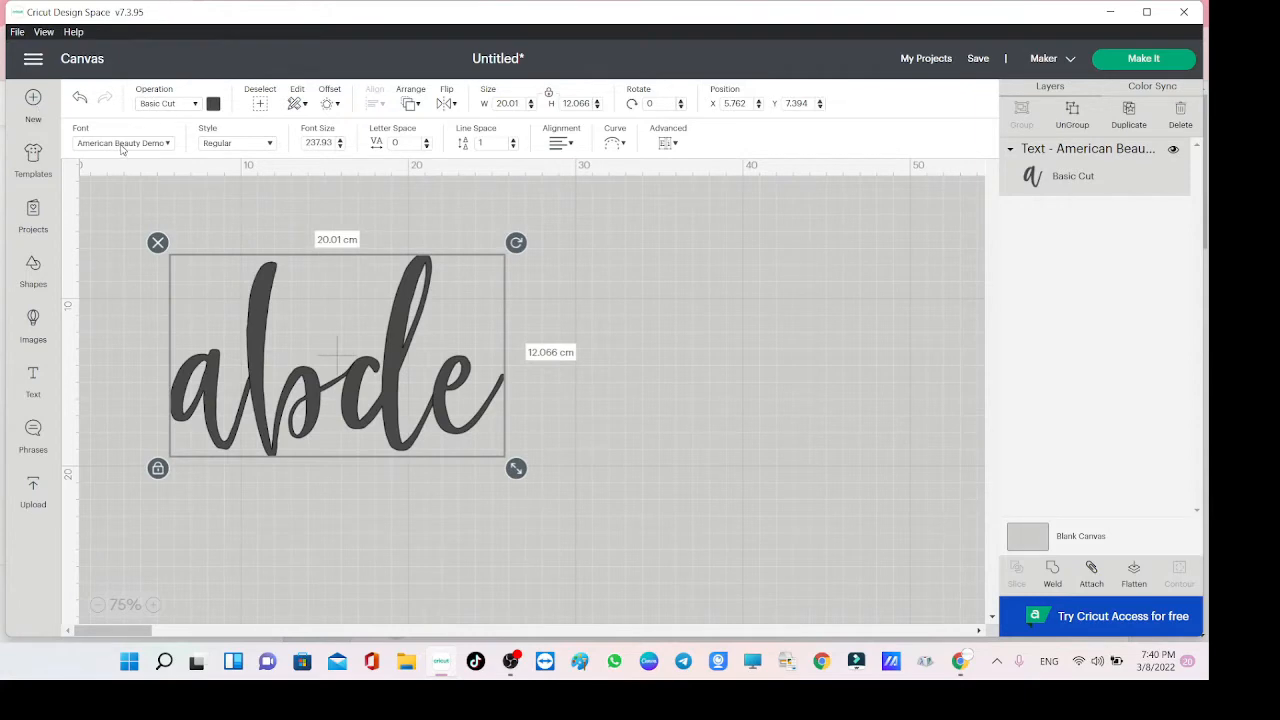
Change the font of the "abde" text to Bauhaus 93 and reposition it so the whole text fits on the visible canvas.
{"action": "left_click", "coordinate": [122, 143]}
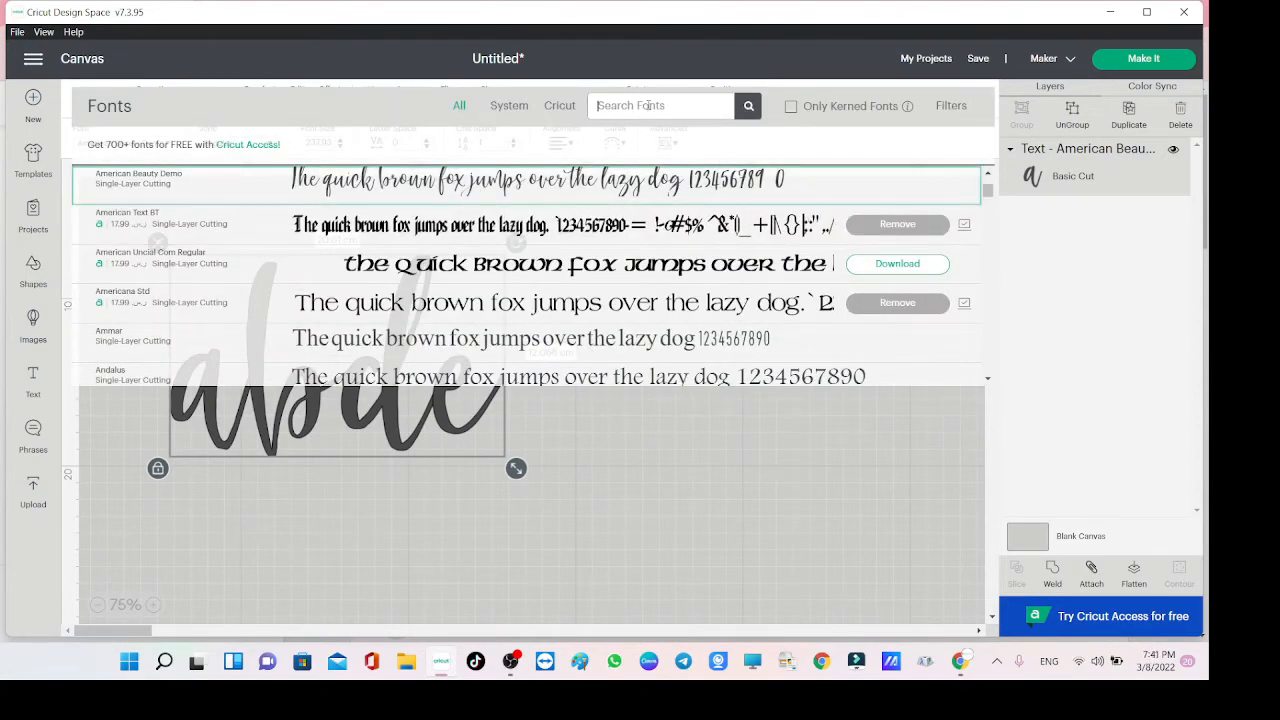
{"action": "type", "text": "bauh"}
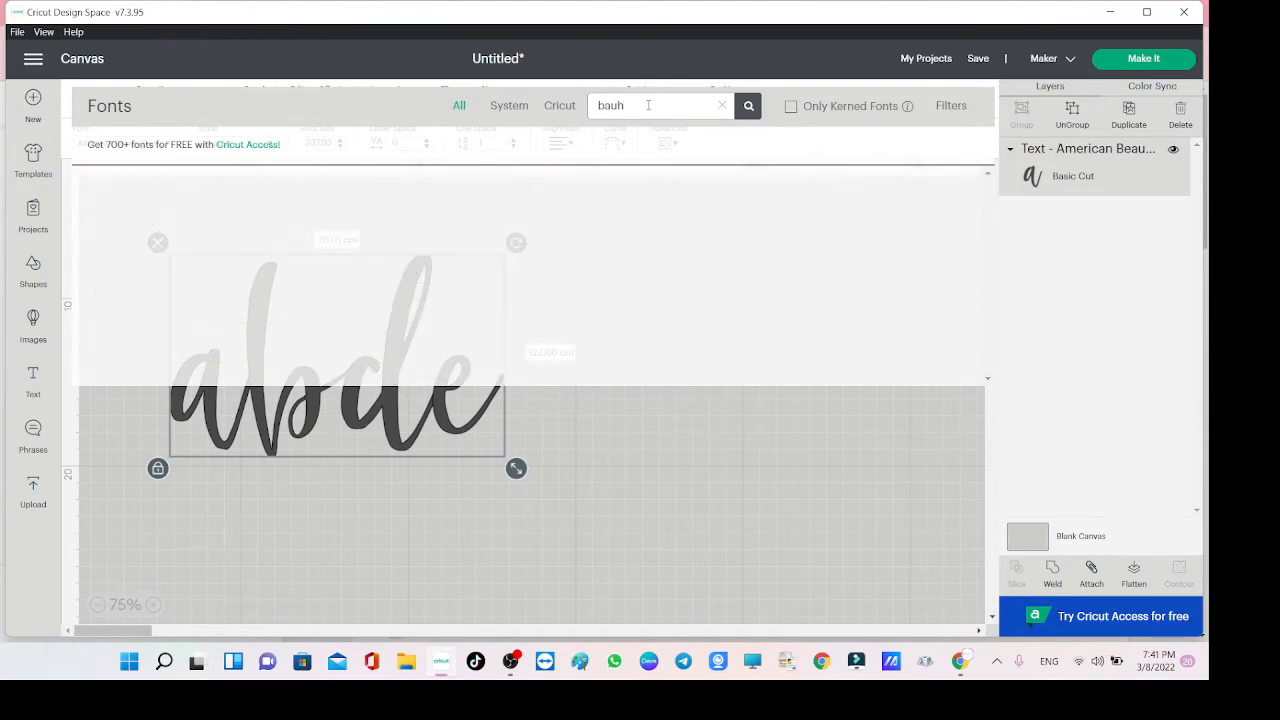
{"action": "left_click", "coordinate": [540, 180]}
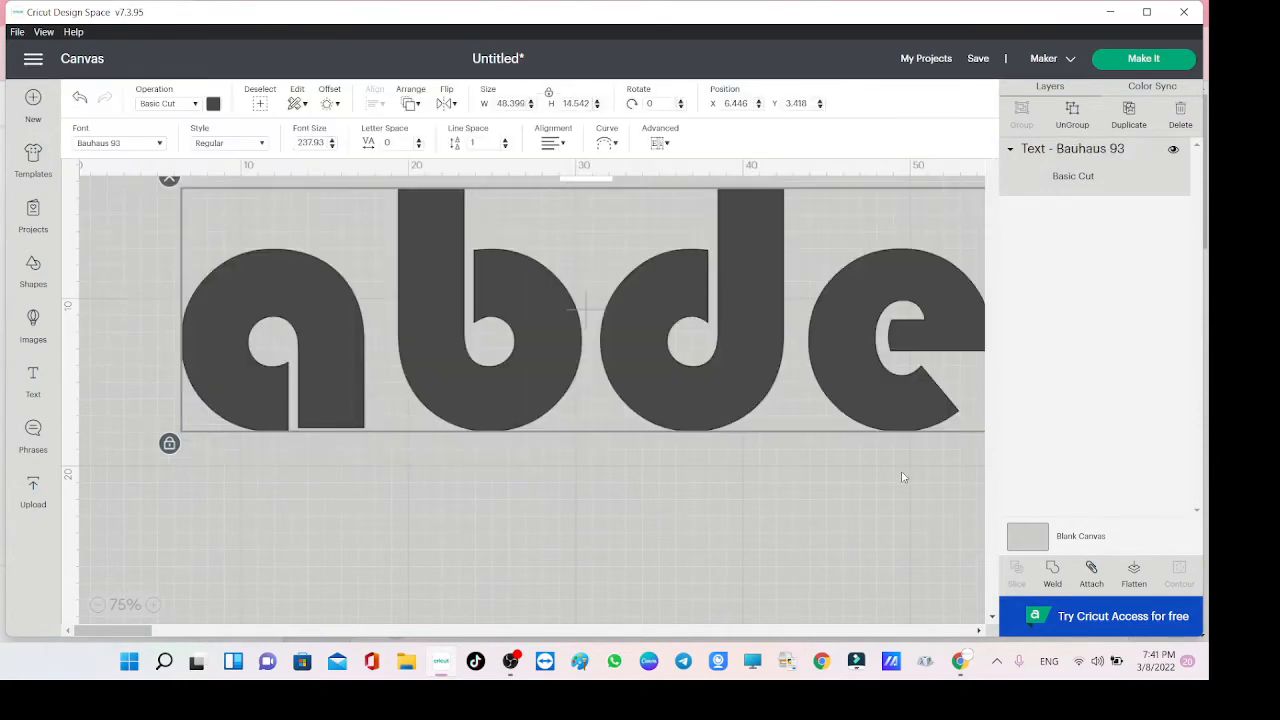
{"action": "left_click_drag", "start_coordinate": [509, 349], "coordinate": [519, 413]}
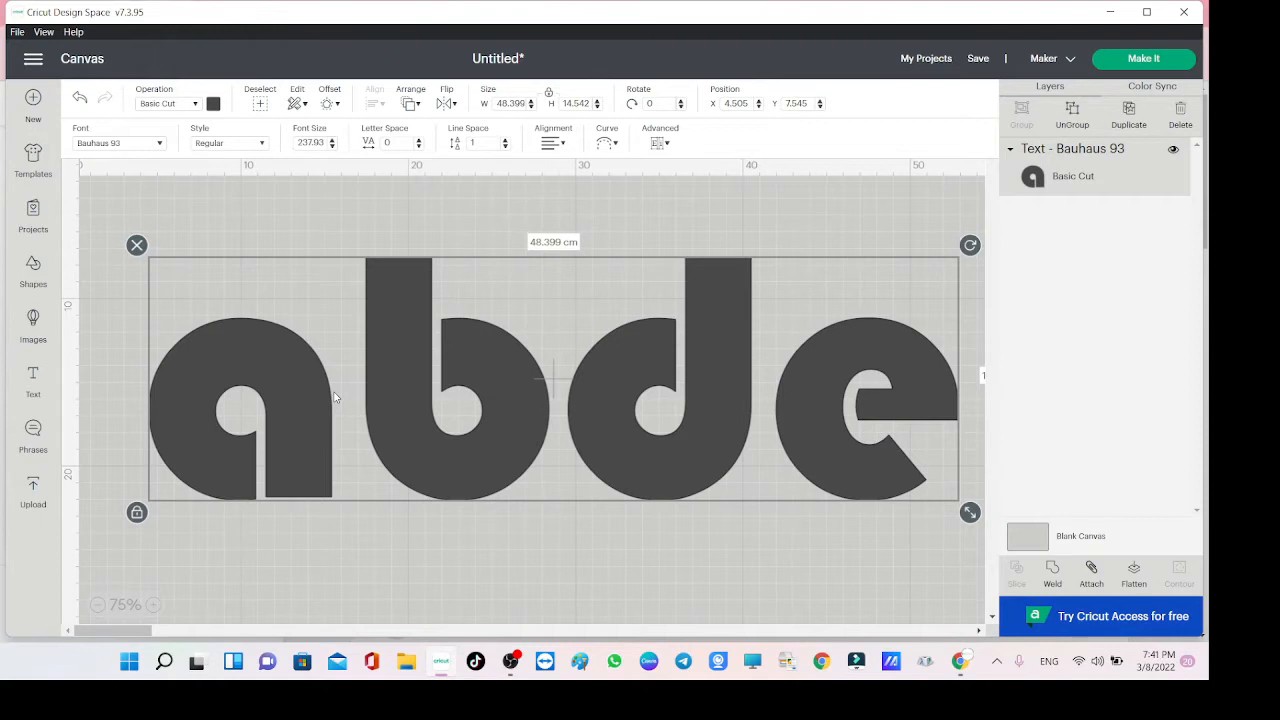
Replace the "abde" text with a new text object reading "Cricut" and move it lower on the canvas.
{"action": "key", "text": "Delete"}
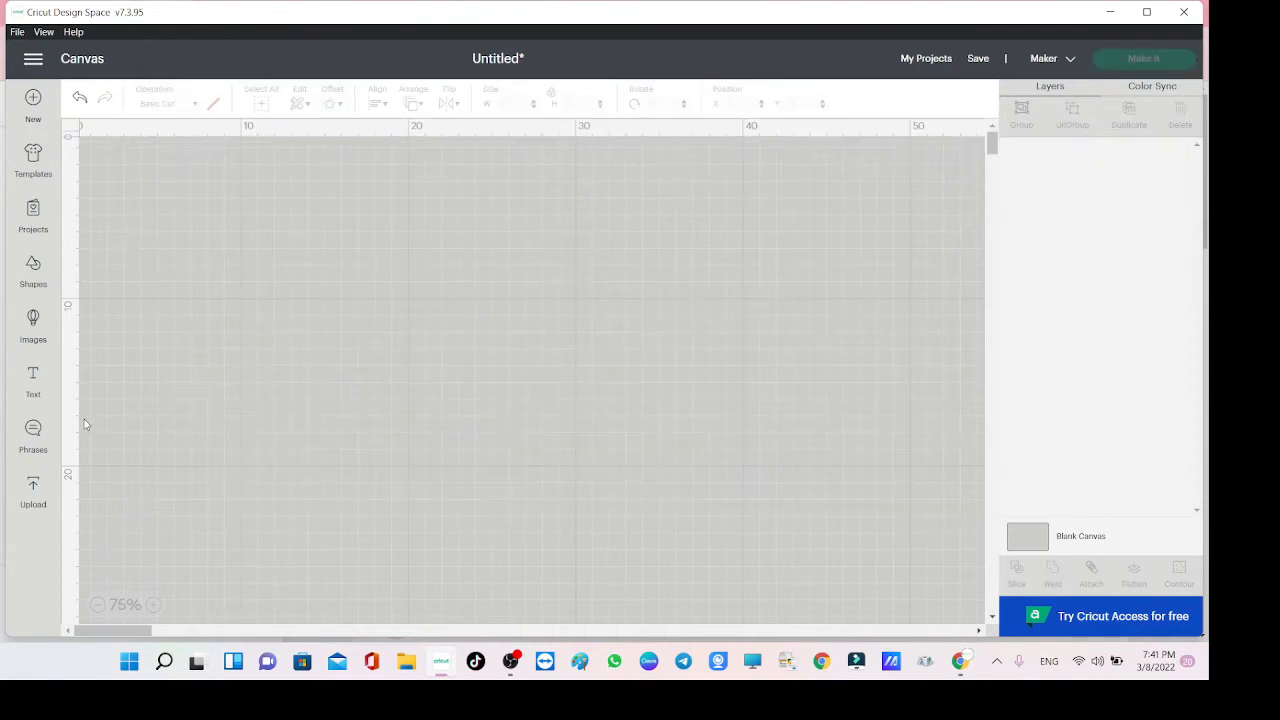
{"action": "left_click", "coordinate": [33, 380]}
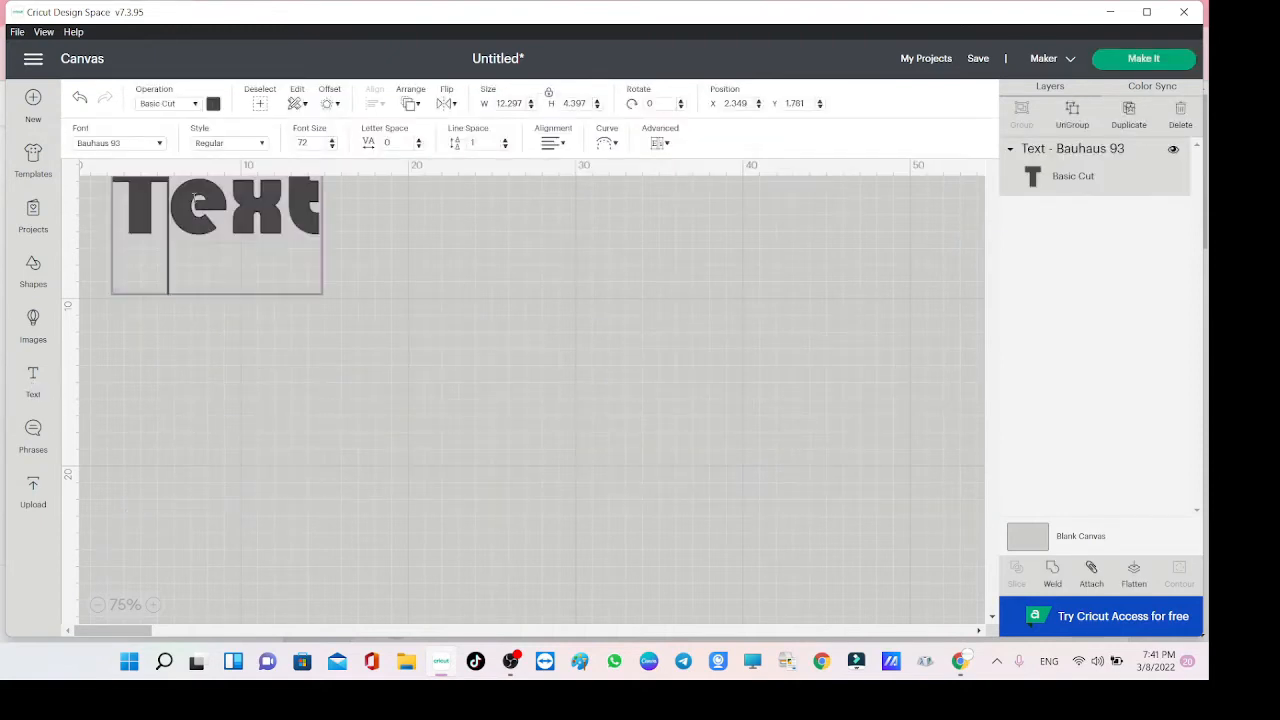
{"action": "left_click", "coordinate": [578, 354]}
{"action": "left_click", "coordinate": [316, 219]}
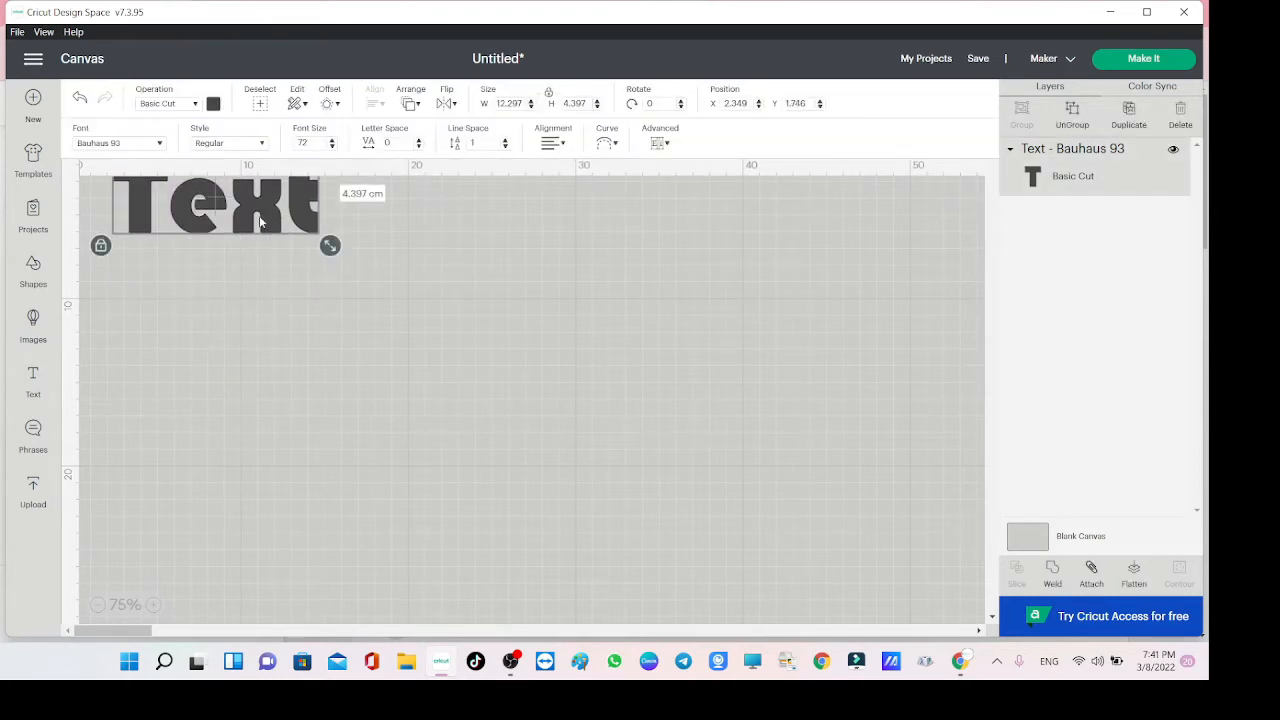
{"action": "type", "text": "Cricut"}
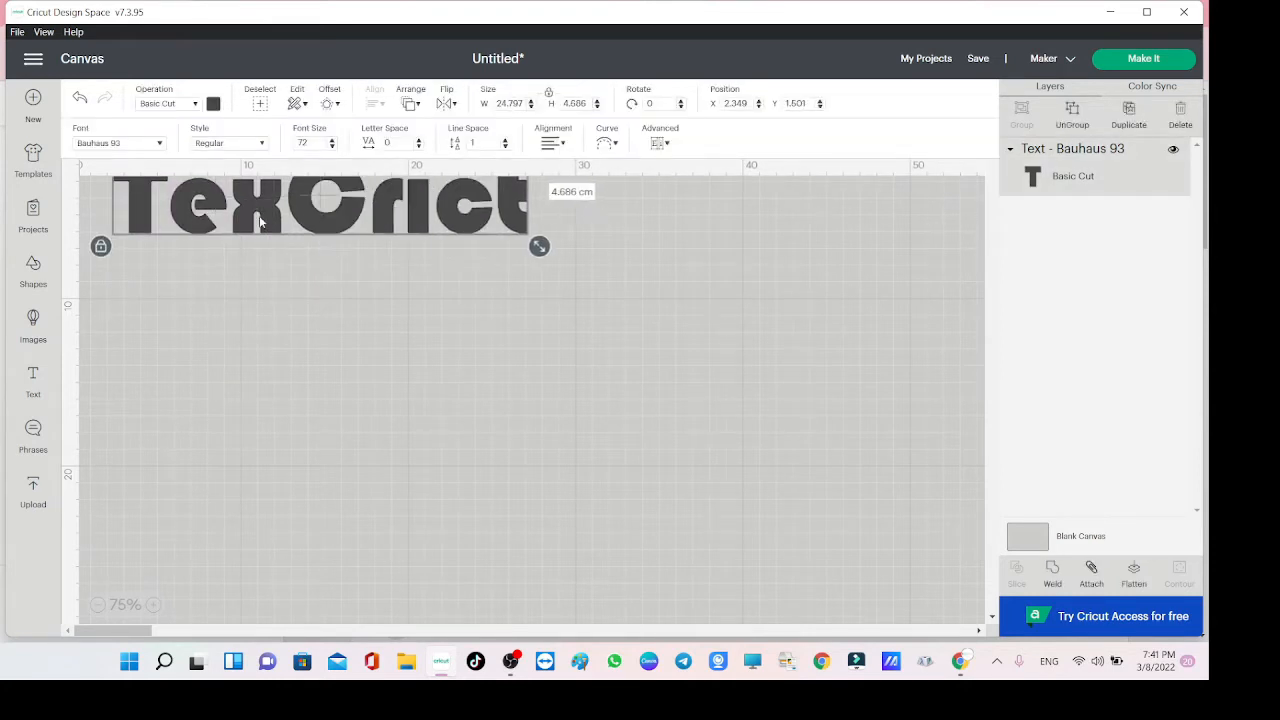
{"action": "double_click", "coordinate": [430, 210]}
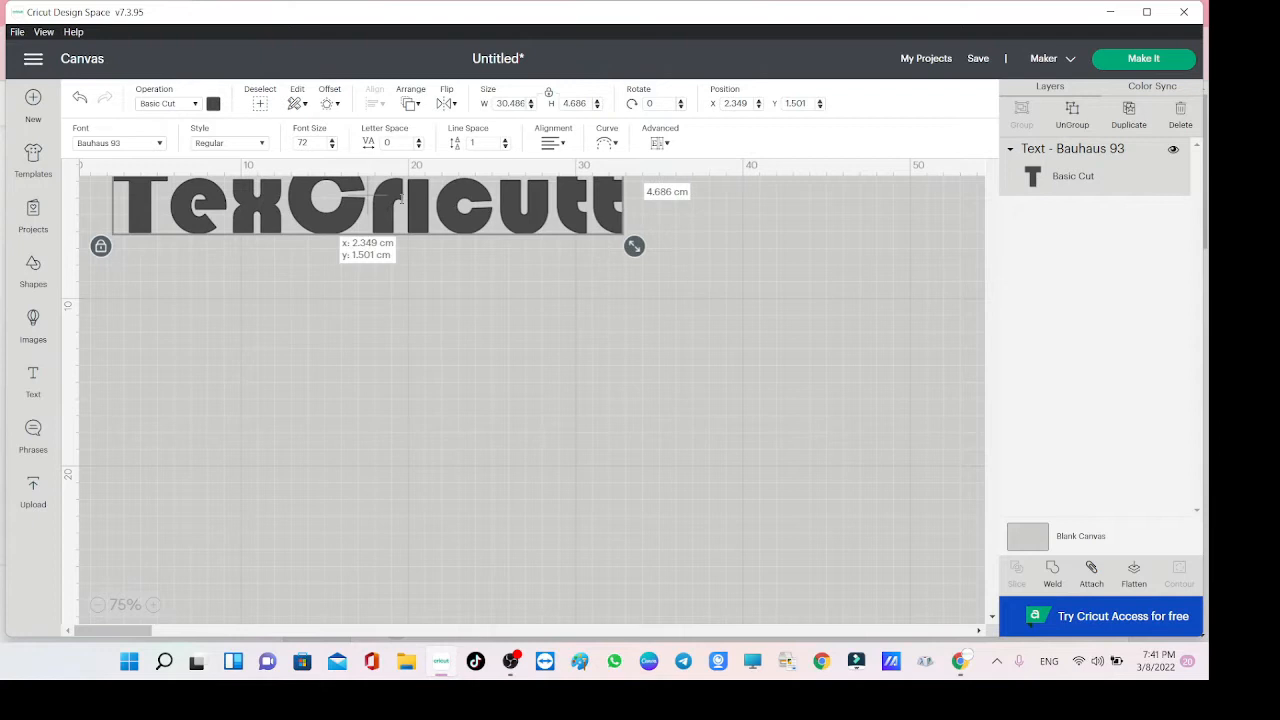
{"action": "left_click", "coordinate": [492, 228]}
{"action": "key", "text": "ctrl+a"}
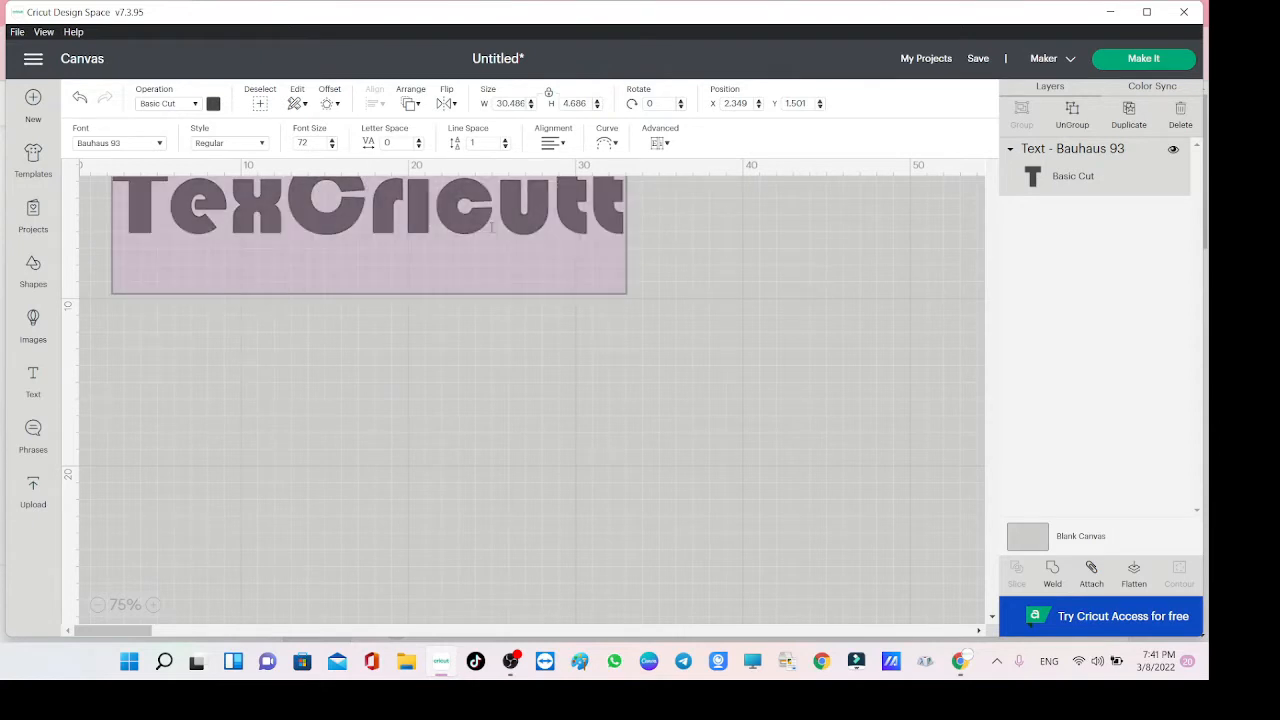
{"action": "type", "text": "Cric"}
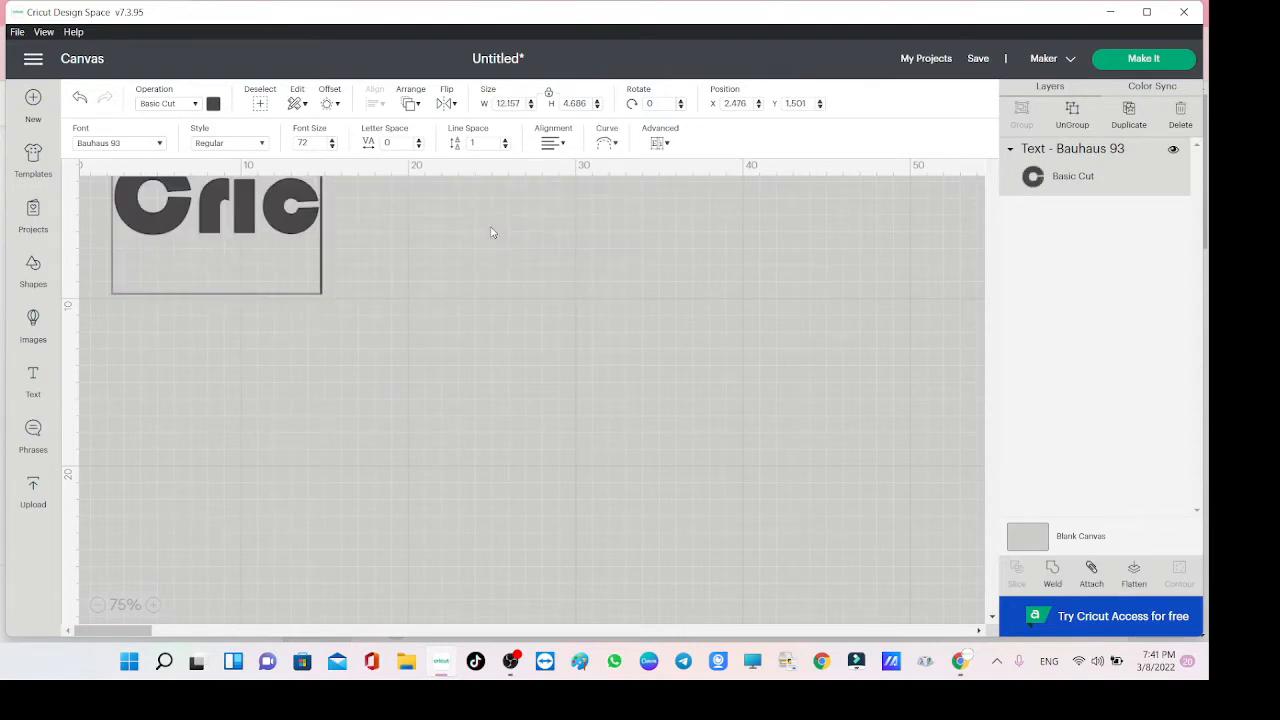
{"action": "type", "text": "ut"}
{"action": "left_click", "coordinate": [500, 380]}
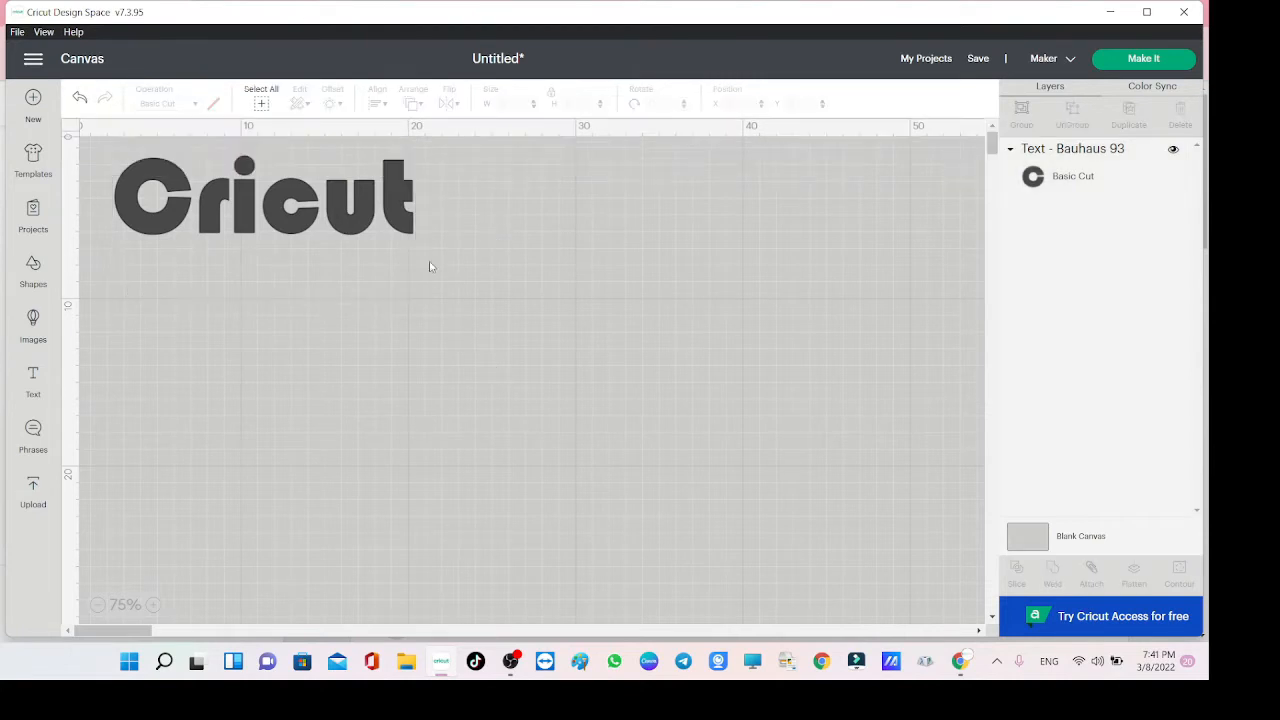
{"action": "left_click_drag", "start_coordinate": [316, 214], "coordinate": [395, 390]}
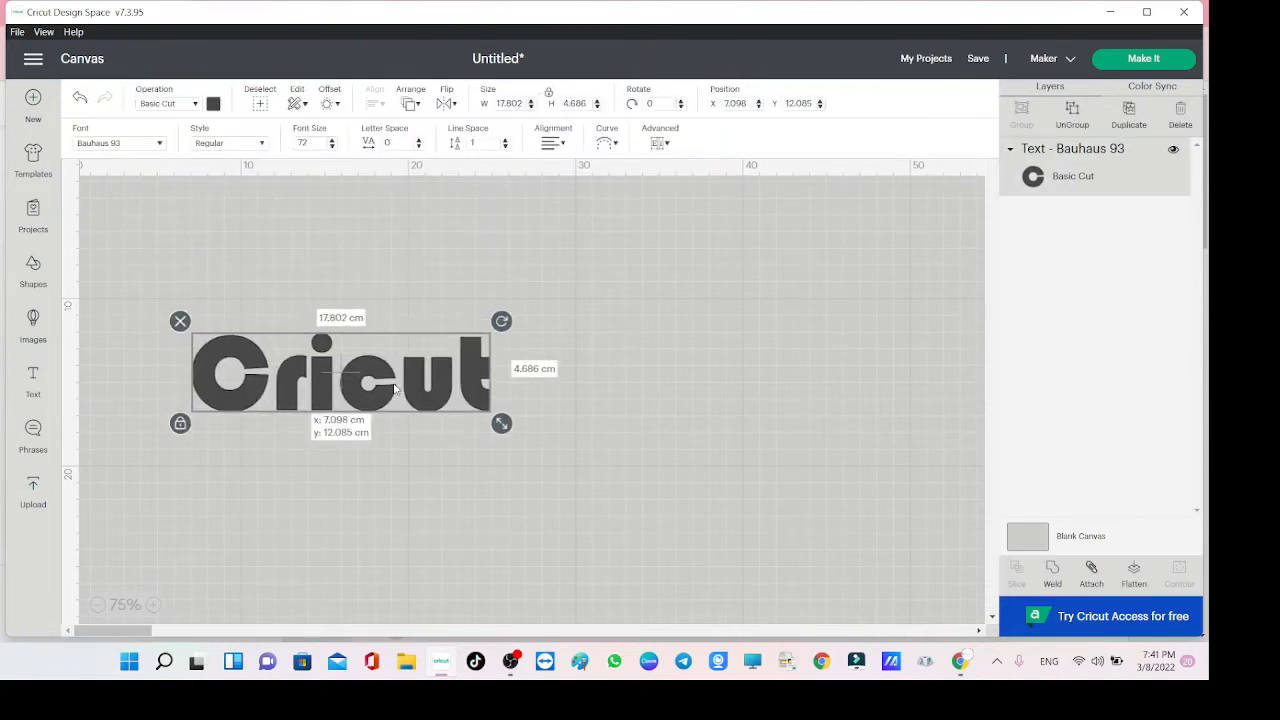
Find the Aldine 721 BT font by searching "aldi" and apply it to the "Cricut" text.
{"action": "double_click", "coordinate": [395, 390]}
{"action": "left_click", "coordinate": [118, 143]}
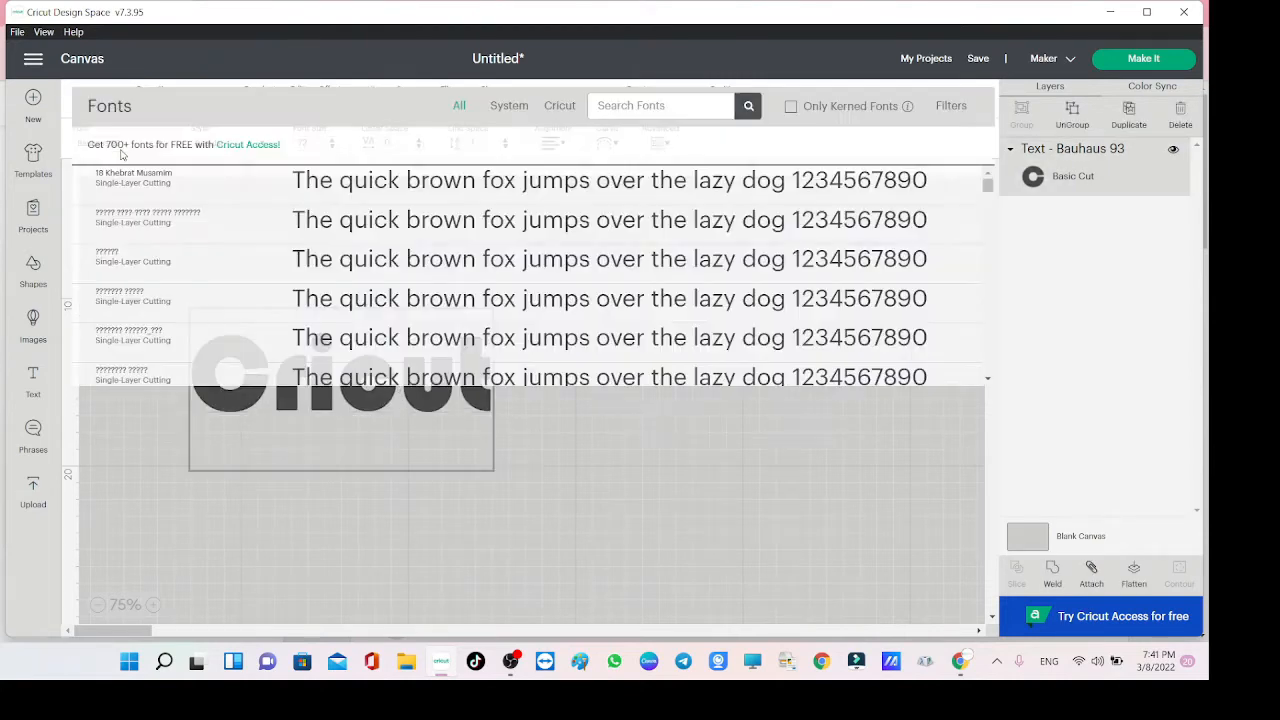
{"action": "left_click", "coordinate": [714, 104]}
{"action": "type", "text": "aldi"}
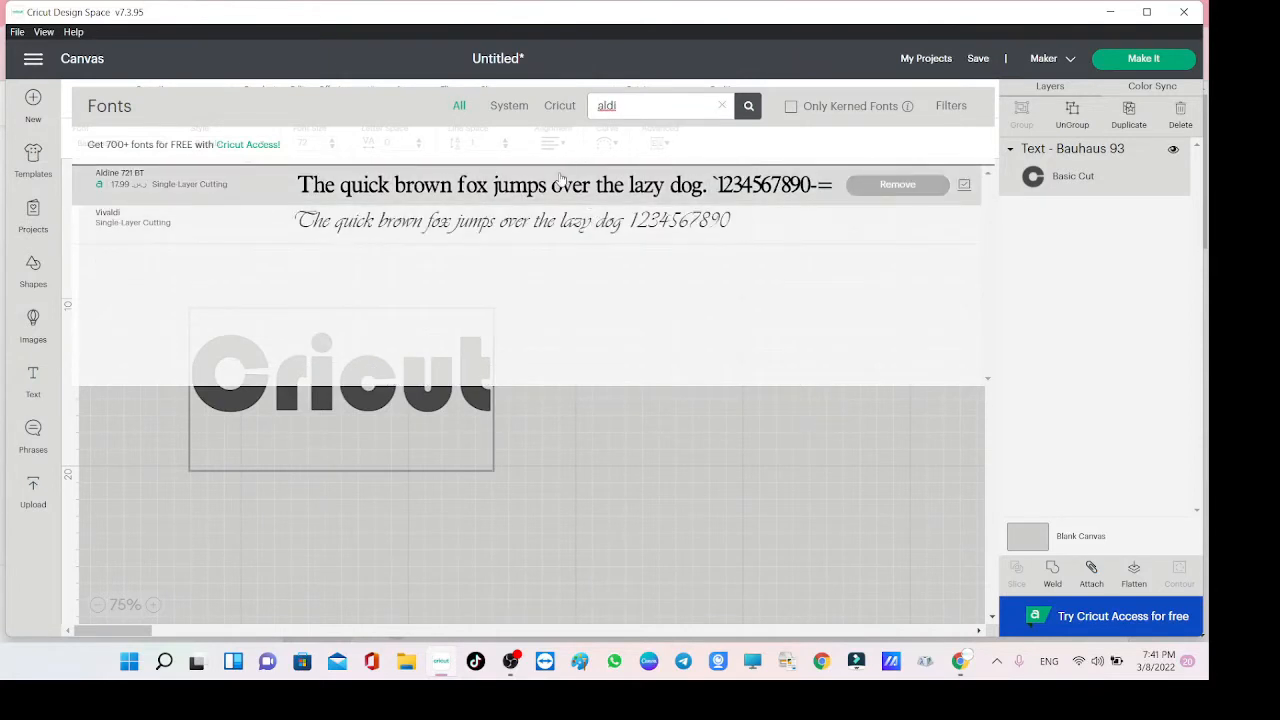
{"action": "left_click", "coordinate": [560, 186]}
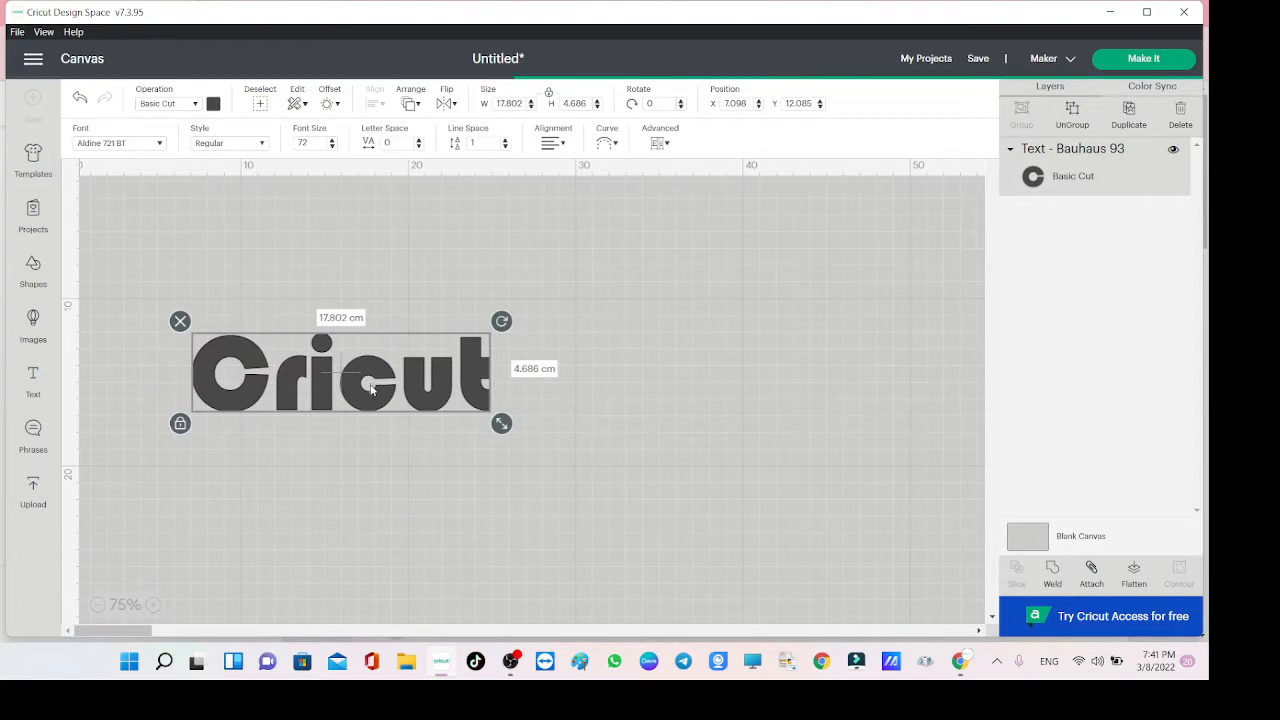
Move the "Cricut" text higher on the canvas, enlarge it to about 30 cm wide and colour it light yellow.
{"action": "left_click_drag", "start_coordinate": [371, 383], "coordinate": [462, 283]}
{"action": "left_click_drag", "start_coordinate": [587, 327], "coordinate": [765, 418]}
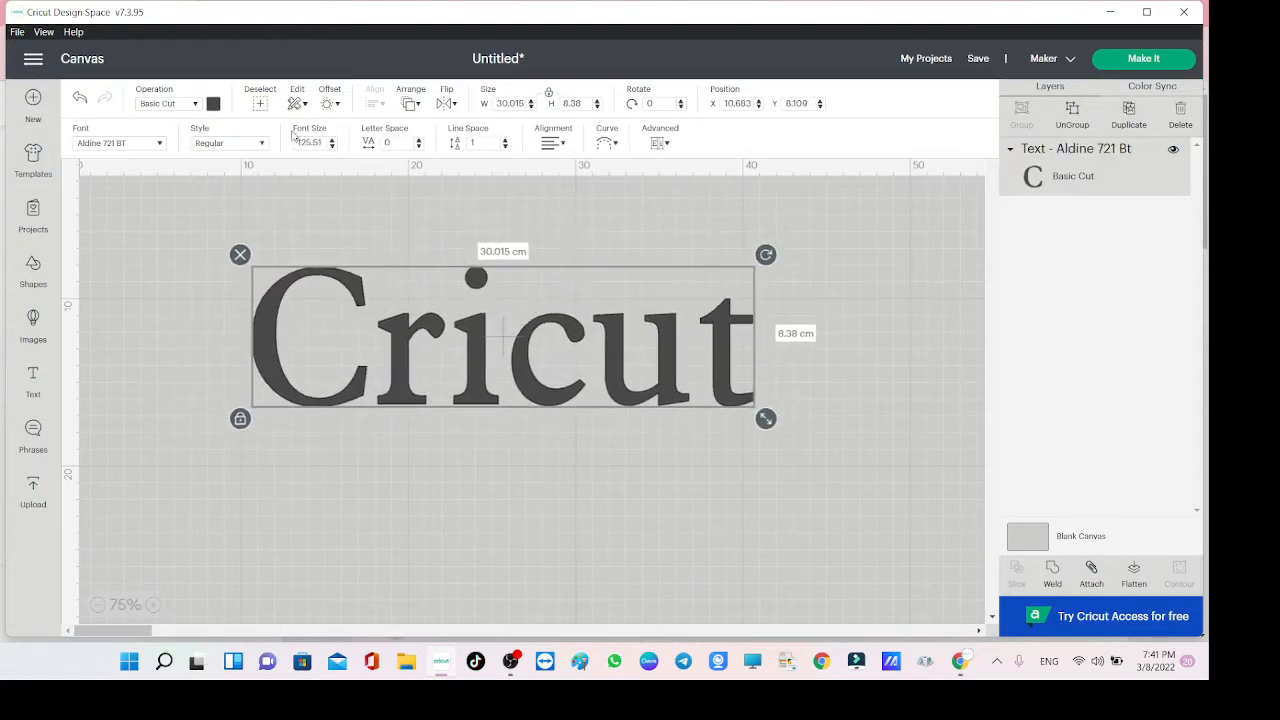
{"action": "left_click", "coordinate": [213, 104]}
{"action": "left_click", "coordinate": [330, 196]}
{"action": "left_click_drag", "start_coordinate": [420, 335], "coordinate": [406, 333]}
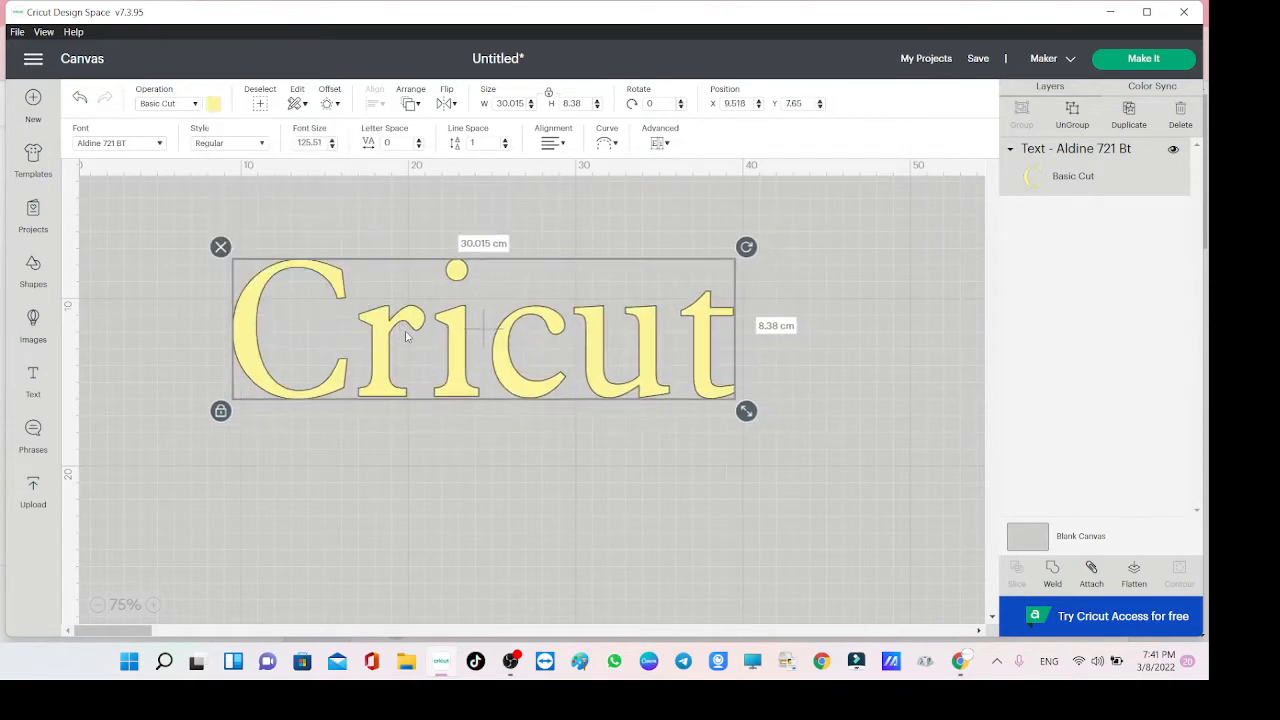
Add a new text object reading "together" and place it below the word "Cricut".
{"action": "left_click", "coordinate": [35, 375]}
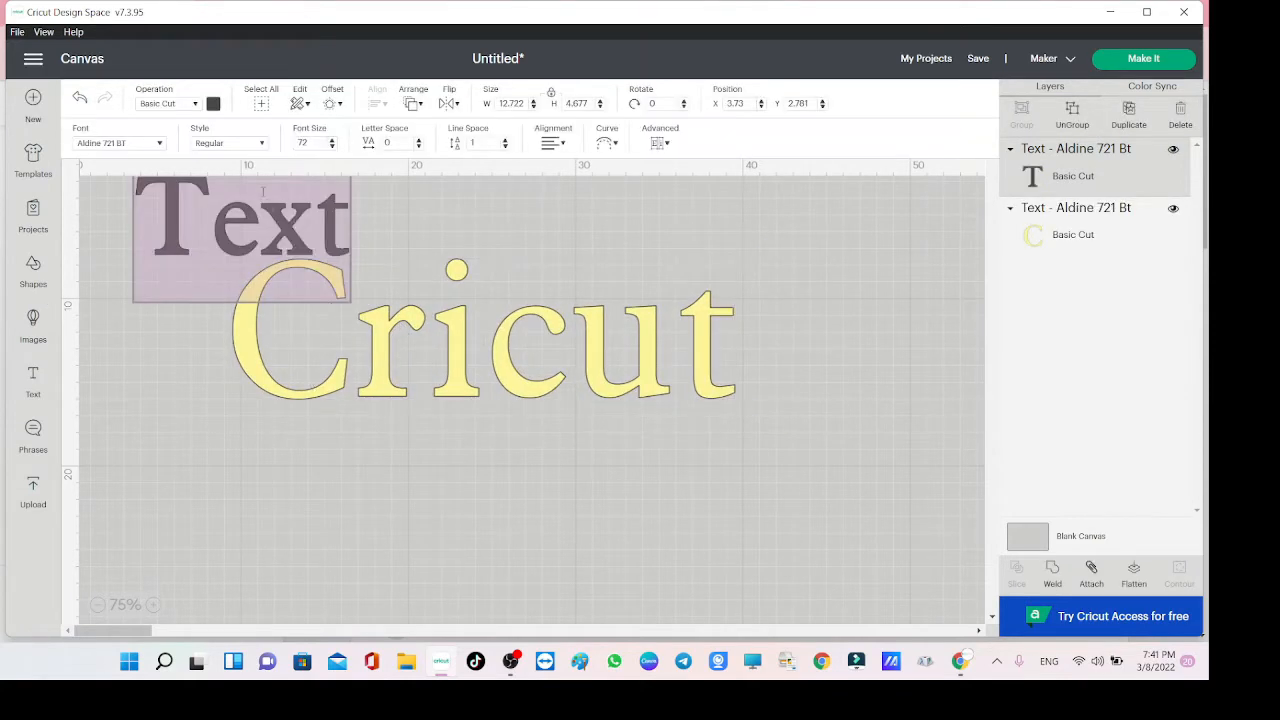
{"action": "type", "text": "together"}
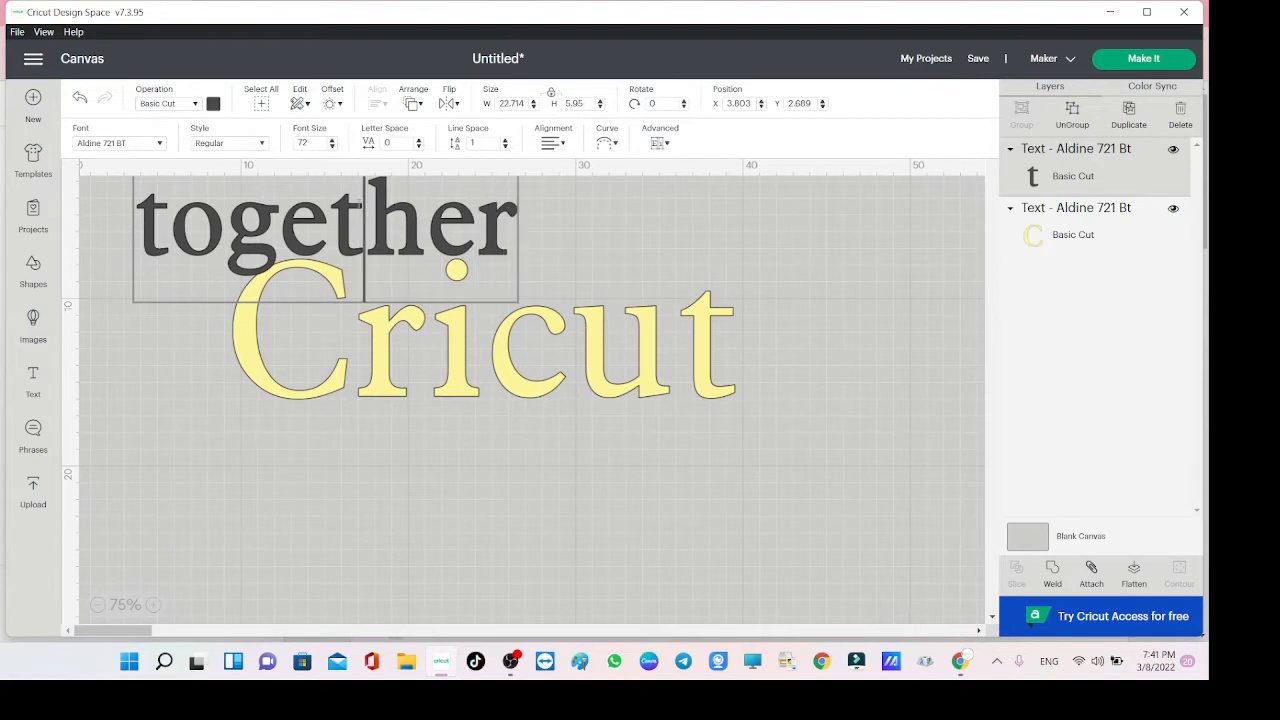
{"action": "left_click", "coordinate": [561, 430]}
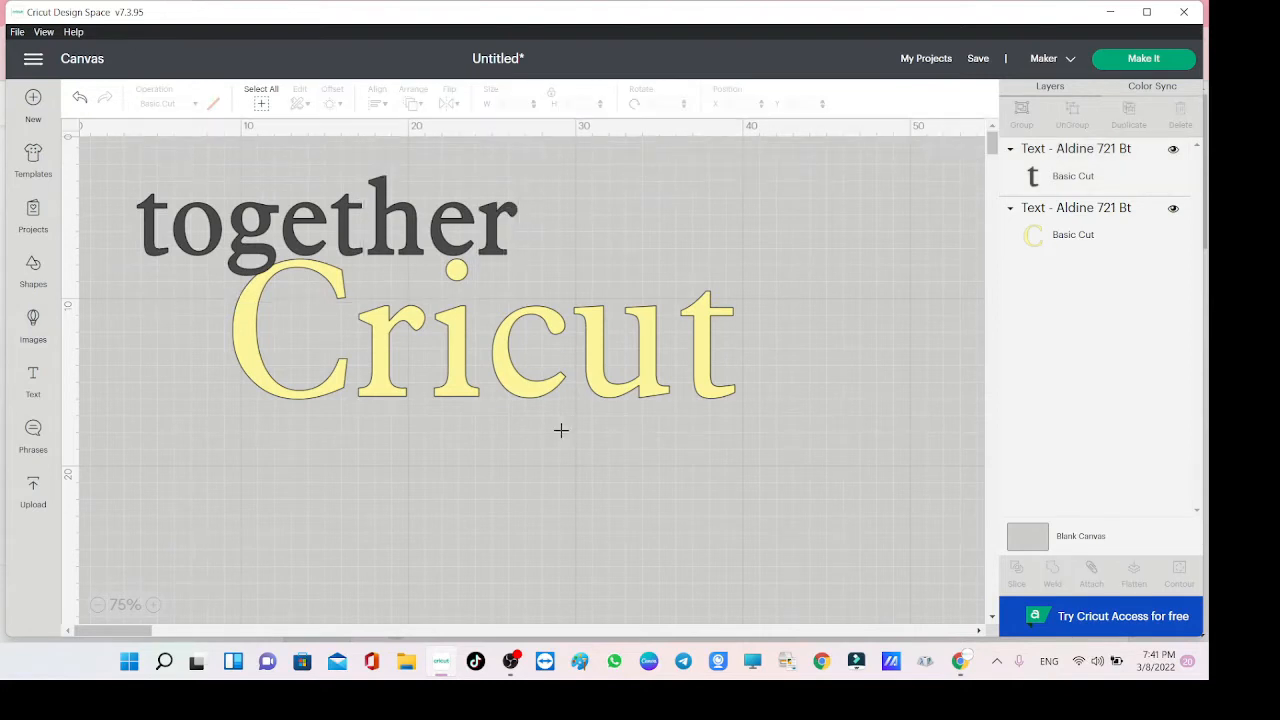
{"action": "left_click_drag", "start_coordinate": [380, 193], "coordinate": [497, 490]}
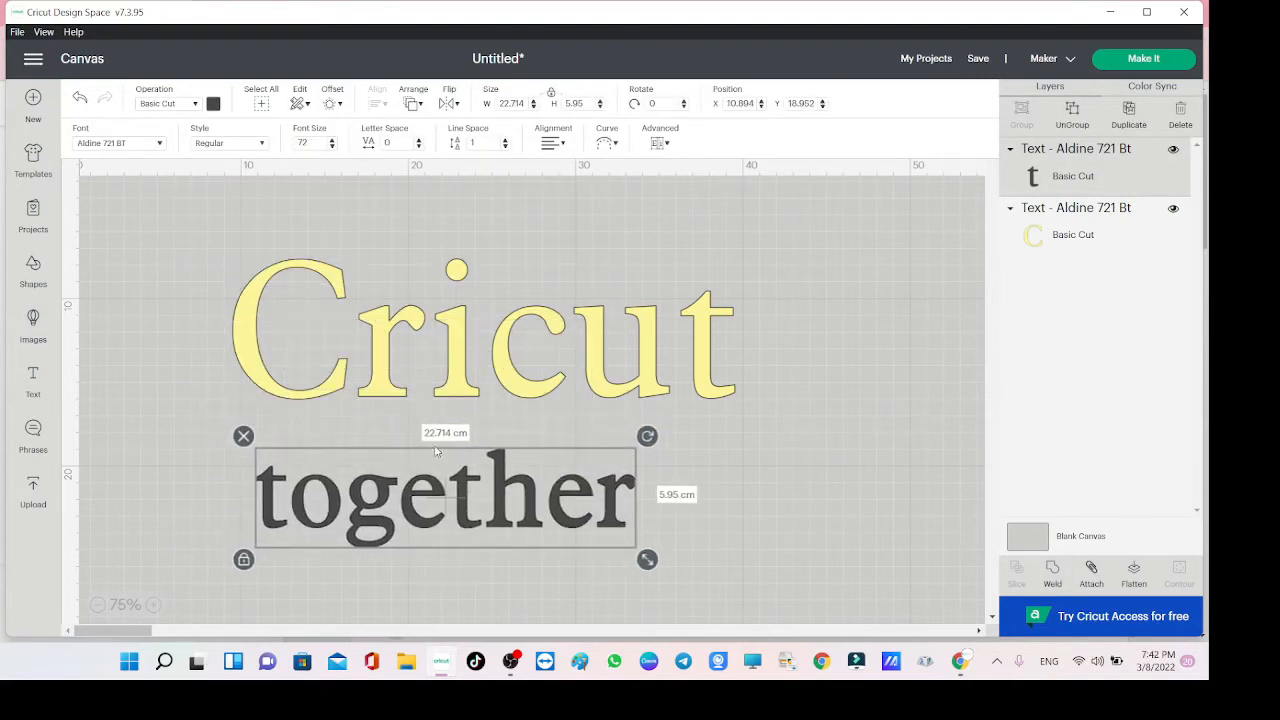
Search the fonts for "alyss" and apply Alyssa Stencil Script to the "together" text.
{"action": "left_click", "coordinate": [130, 145]}
{"action": "type", "text": "alyss"}
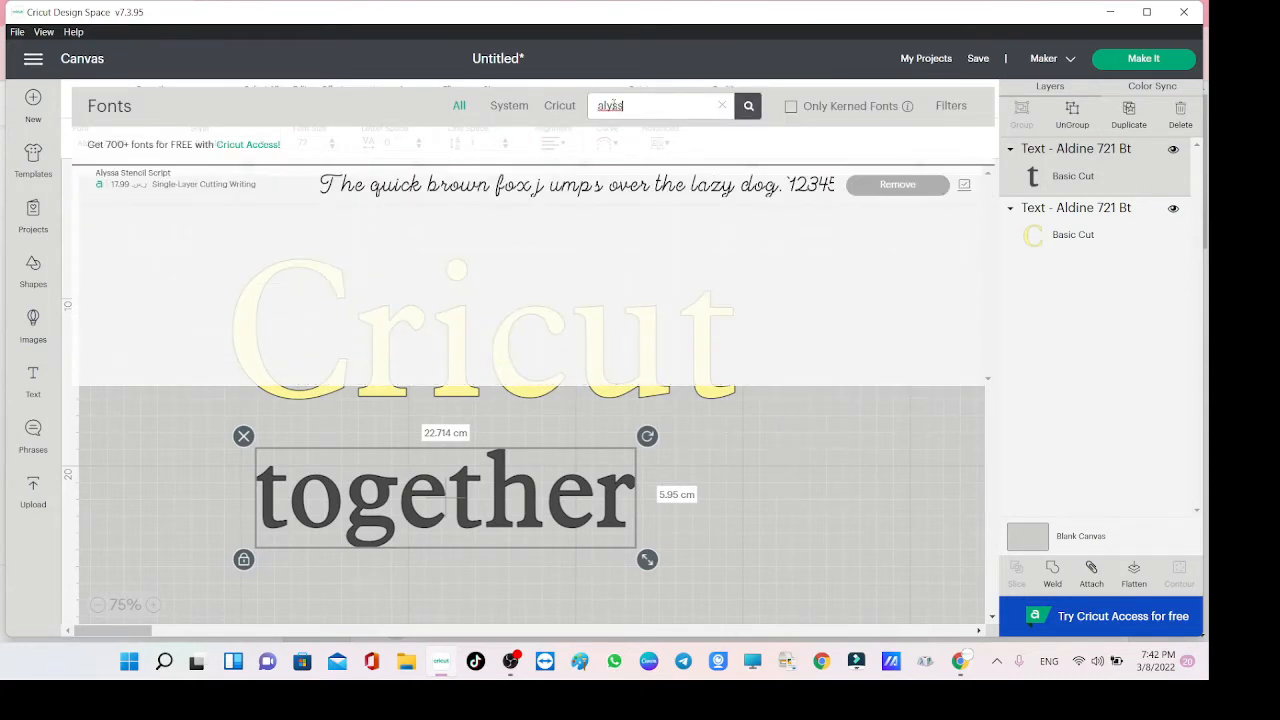
{"action": "left_click", "coordinate": [515, 207]}
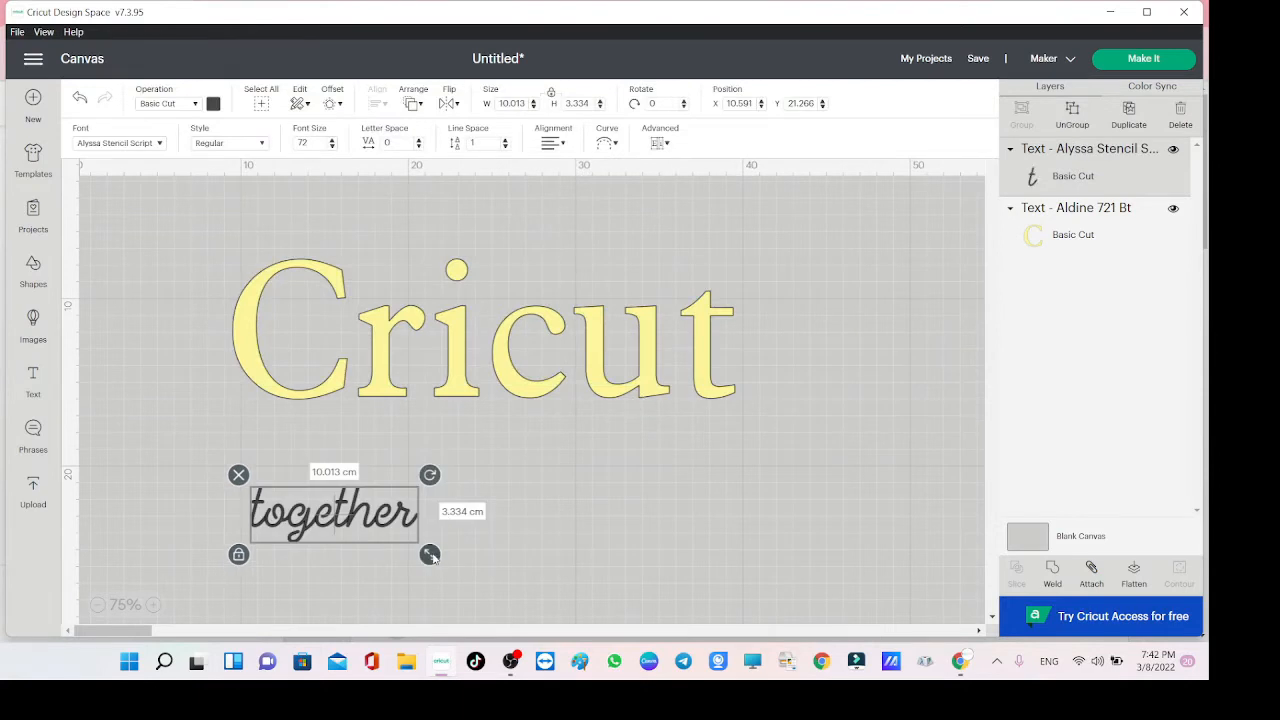
Enlarge the "together" text to about 34 cm wide and move it further down, clear of "Cricut".
{"action": "left_click_drag", "start_coordinate": [628, 560], "coordinate": [689, 515]}
{"action": "scroll", "coordinate": [632, 410], "scroll_direction": "down", "scroll_amount": 3}
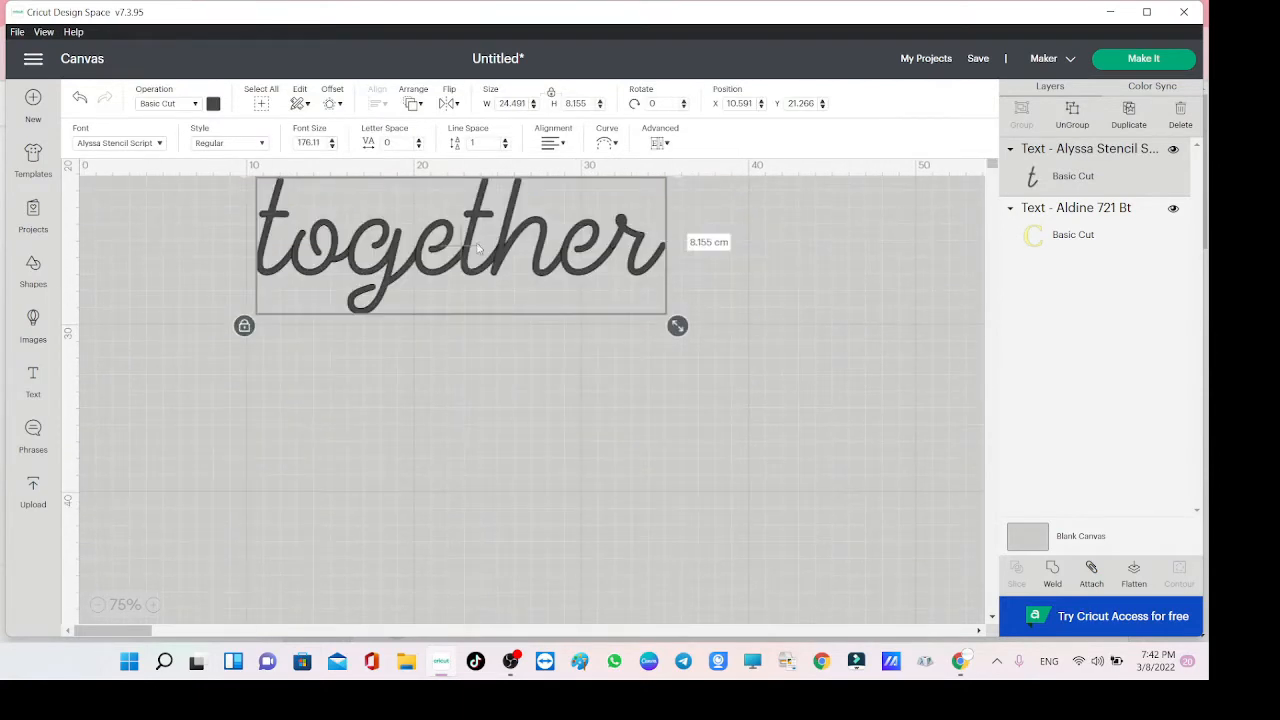
{"action": "left_click_drag", "start_coordinate": [478, 248], "coordinate": [476, 313]}
{"action": "left_click_drag", "start_coordinate": [676, 391], "coordinate": [831, 443]}
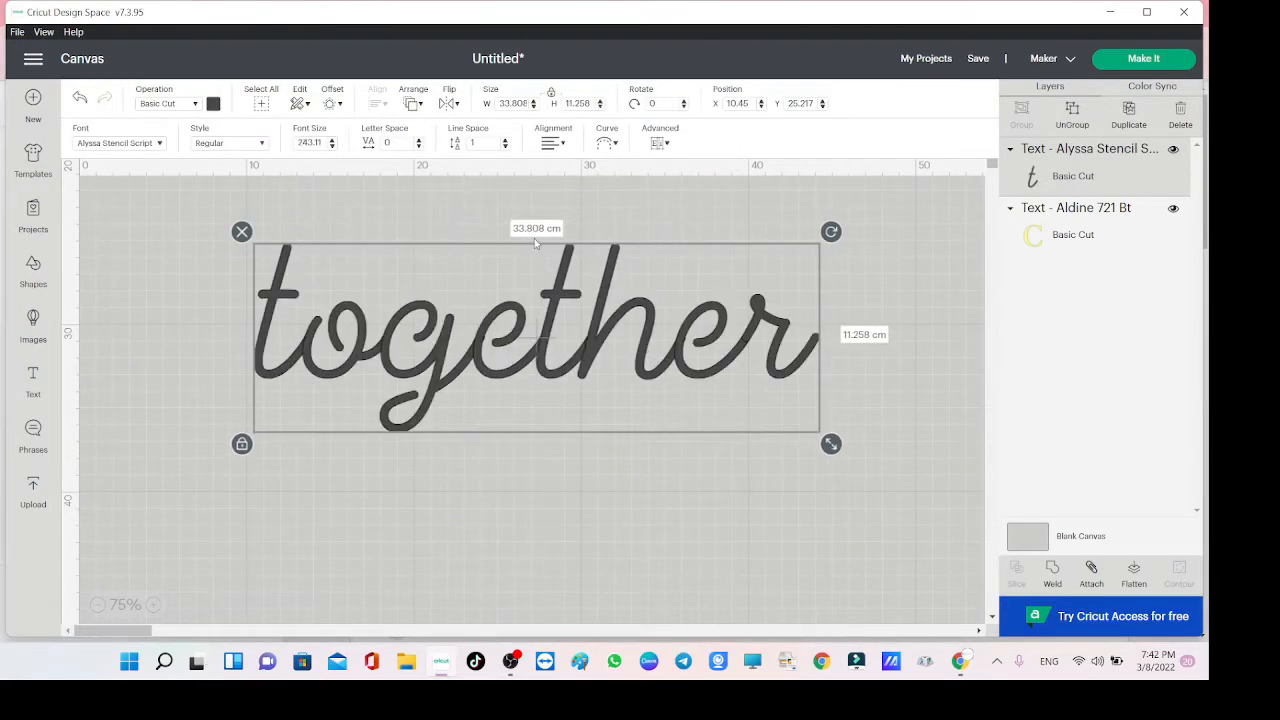
{"action": "left_click_drag", "start_coordinate": [535, 242], "coordinate": [535, 282]}
Colour the "together" text light yellow and enlarge it to about 40 cm wide.
{"action": "left_click", "coordinate": [214, 104]}
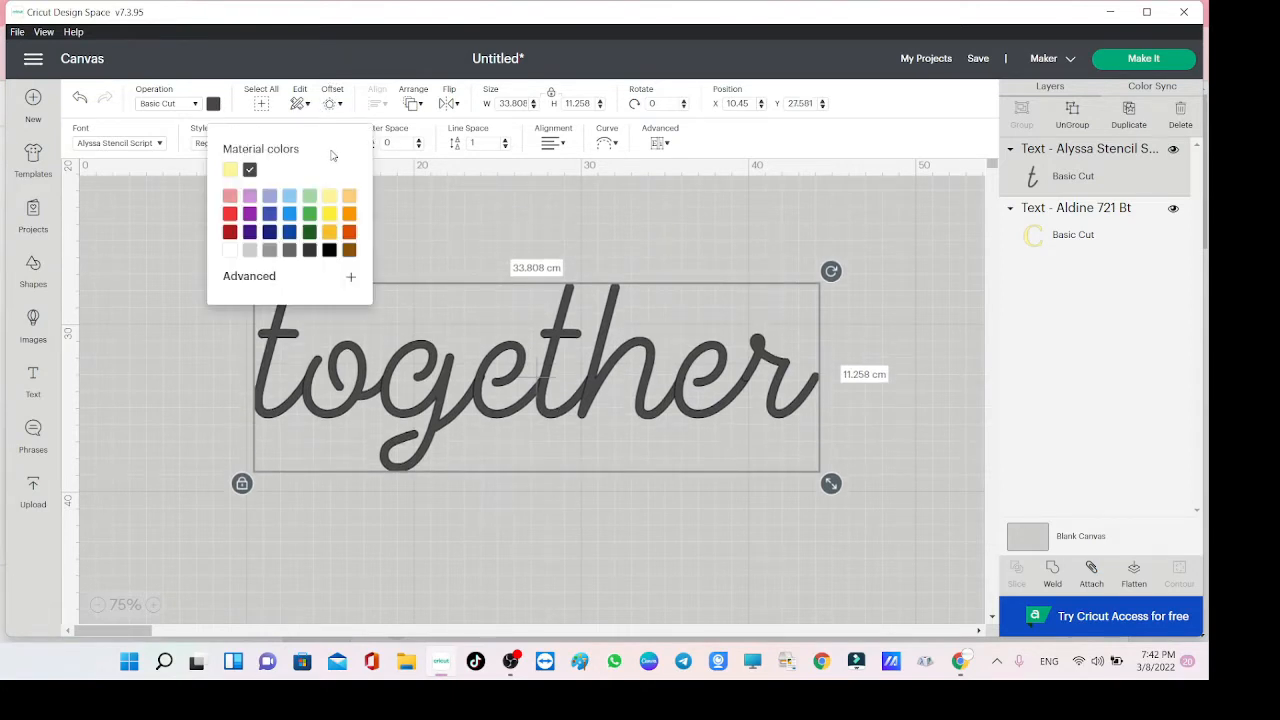
{"action": "left_click", "coordinate": [331, 196]}
{"action": "left_click_drag", "start_coordinate": [661, 438], "coordinate": [590, 427]}
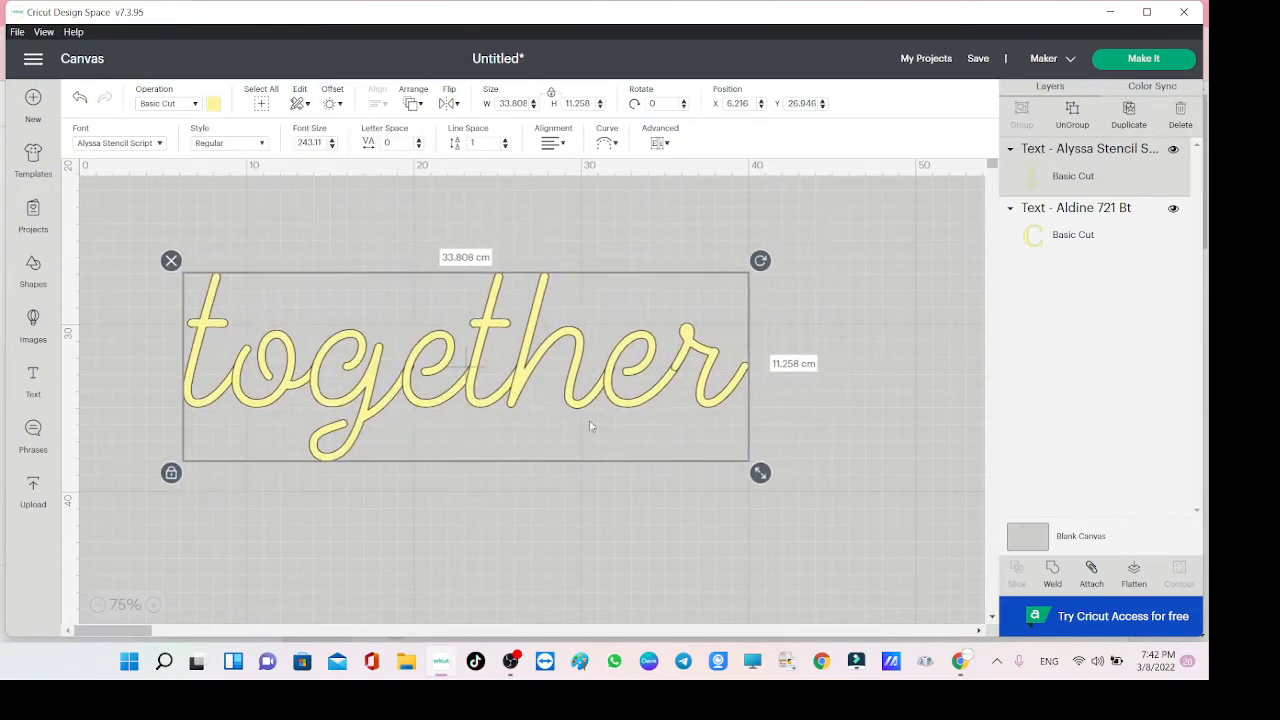
{"action": "left_click_drag", "start_coordinate": [772, 473], "coordinate": [871, 506]}
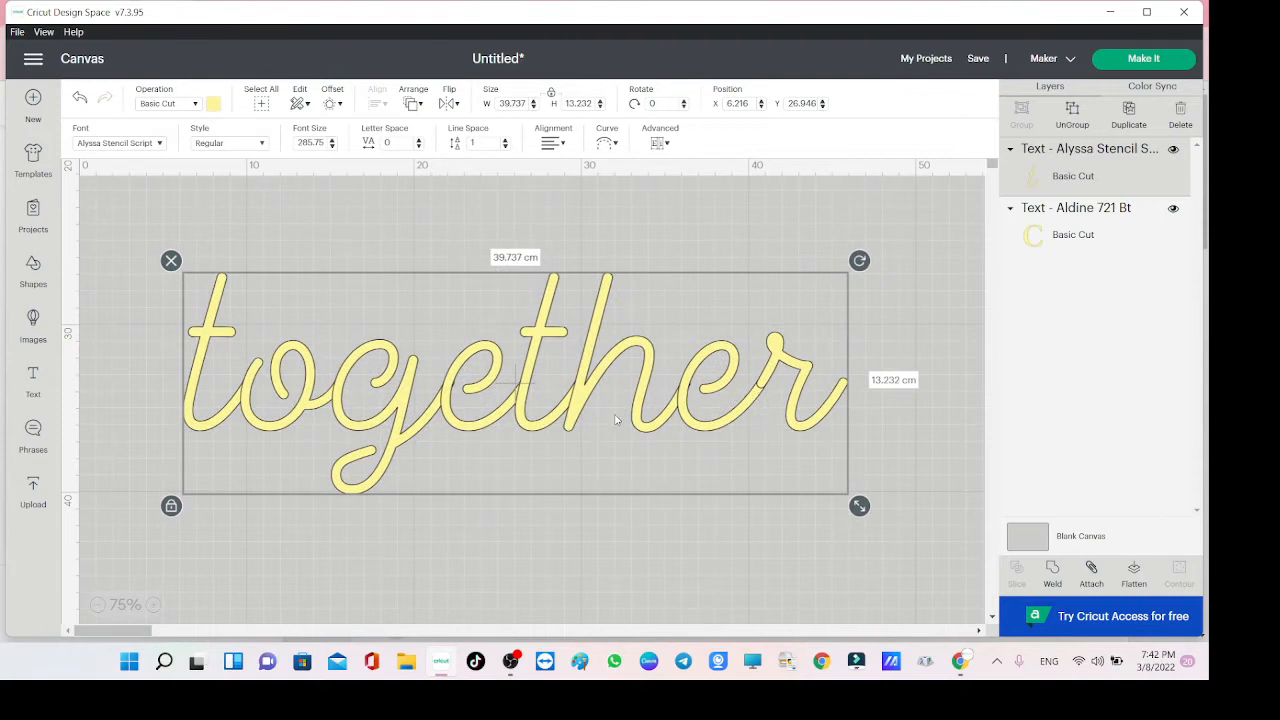
Preview how both yellow words are laid out on the cutting mat and return to the canvas.
{"action": "left_click", "coordinate": [1152, 66]}
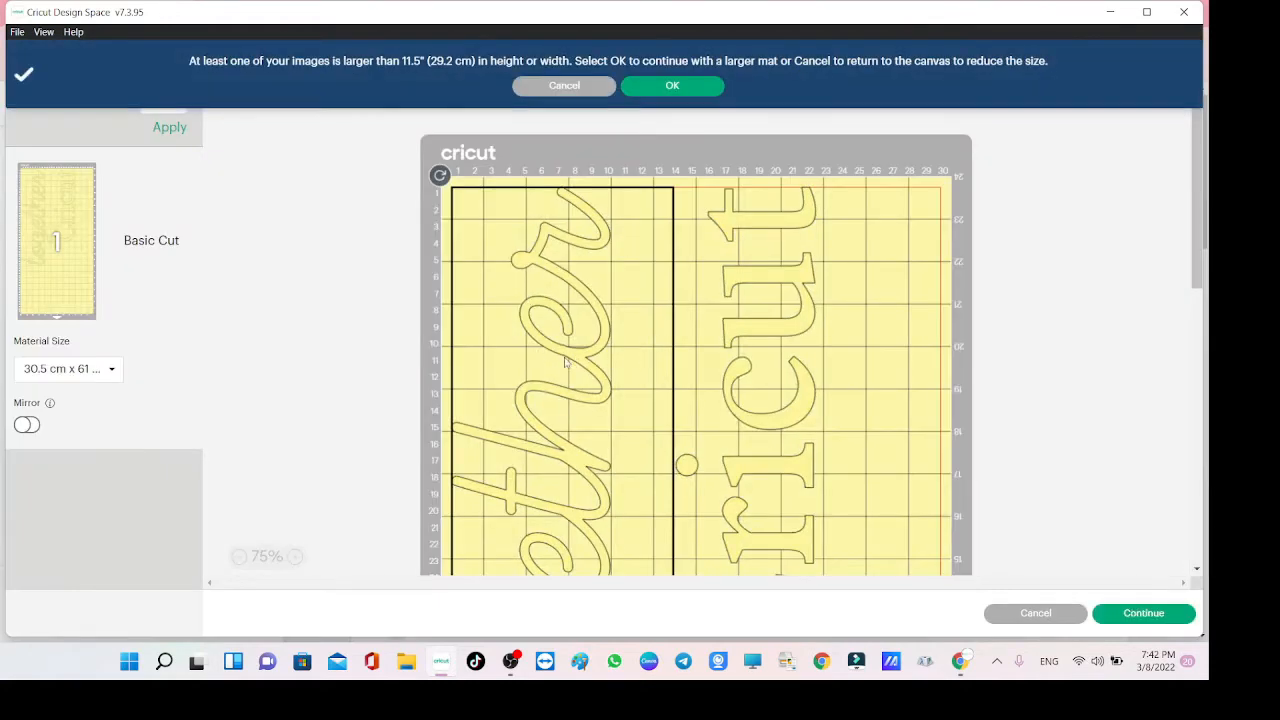
{"action": "left_click", "coordinate": [534, 97]}
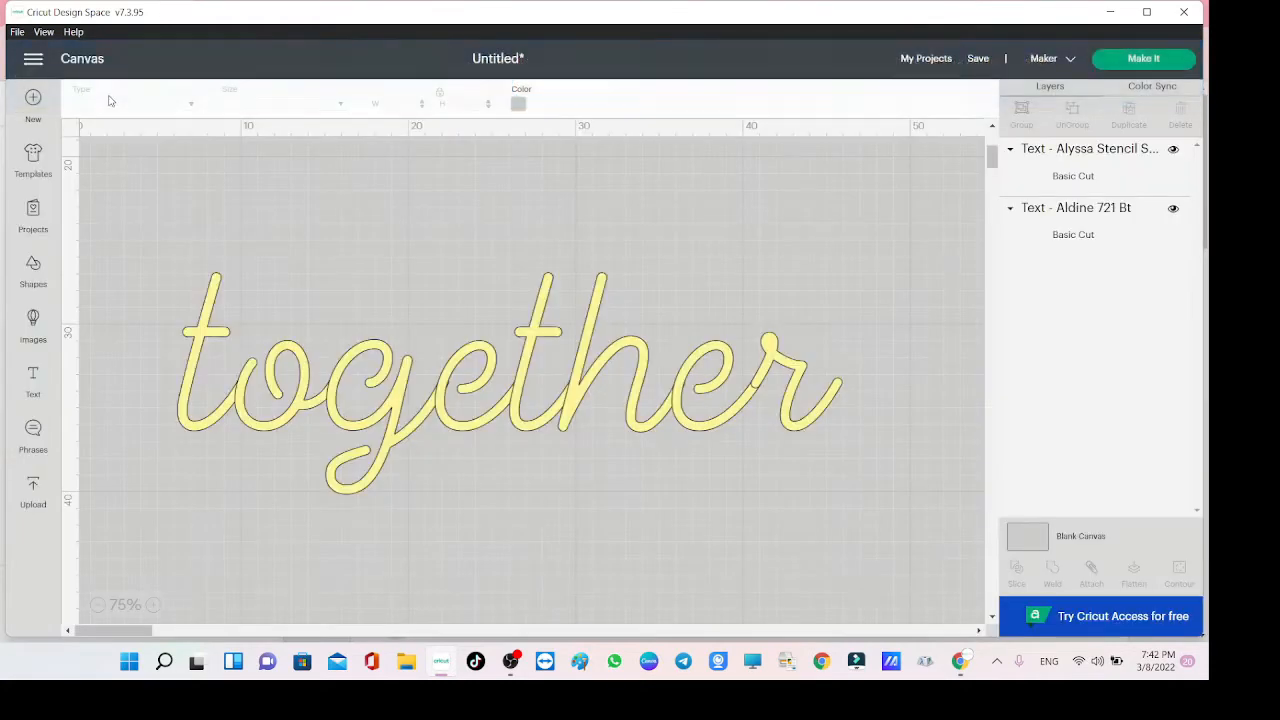
Reposition the "together" text slightly and curve it into an arch with a diameter of 46.723.
{"action": "left_click", "coordinate": [447, 396]}
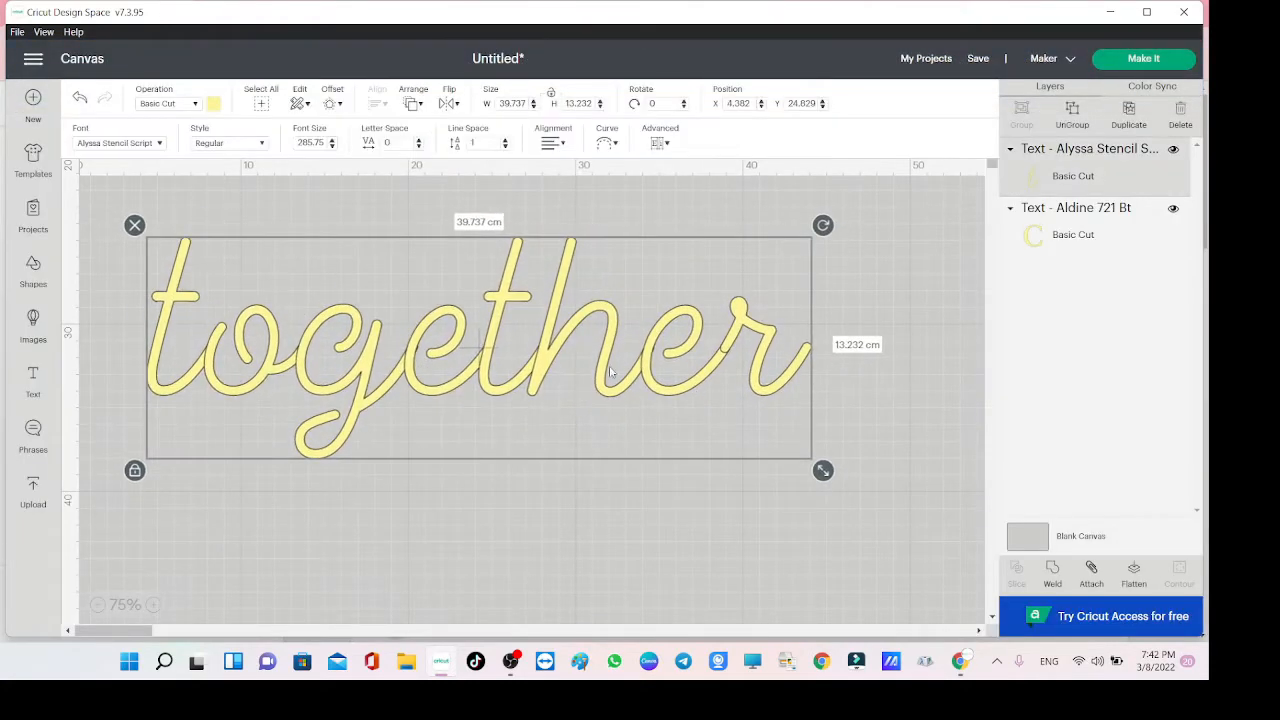
{"action": "left_click_drag", "start_coordinate": [611, 372], "coordinate": [637, 397]}
{"action": "left_click", "coordinate": [606, 143]}
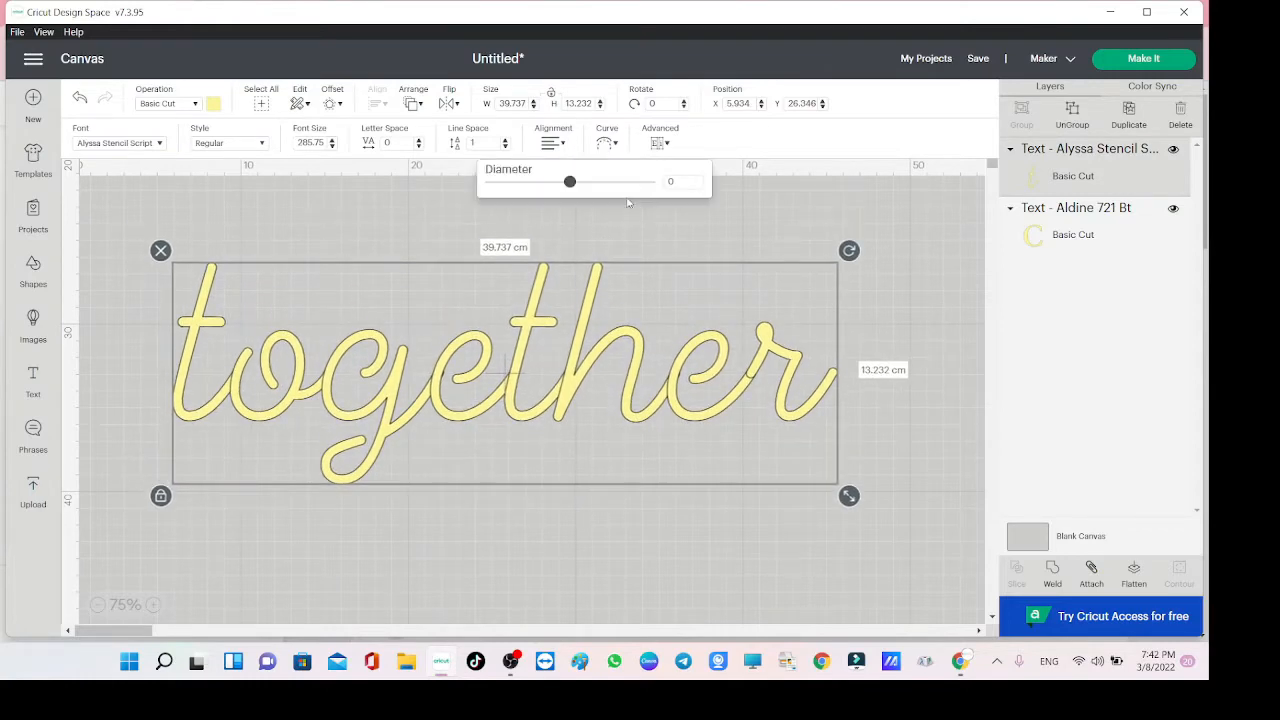
{"action": "left_click_drag", "start_coordinate": [570, 183], "coordinate": [624, 188]}
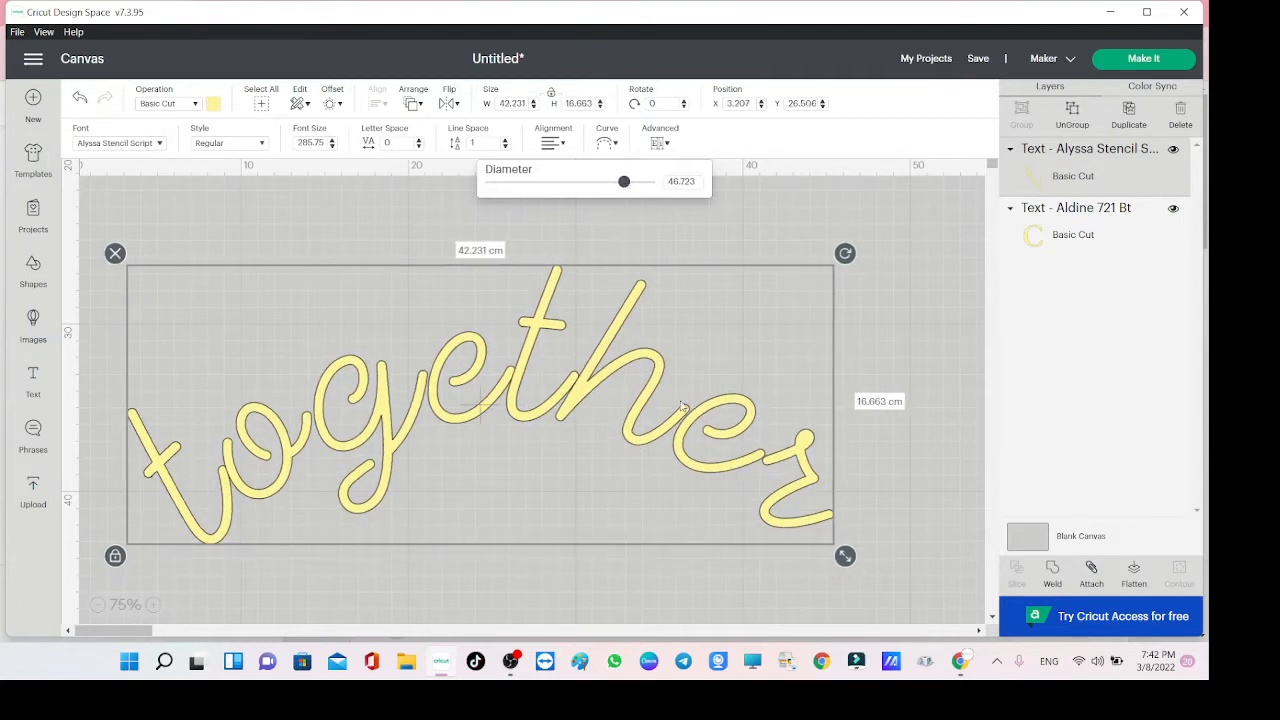
Move the curved "together" text up a little and ungroup it into separate letters.
{"action": "left_click", "coordinate": [641, 390]}
{"action": "left_click_drag", "start_coordinate": [755, 462], "coordinate": [757, 412]}
{"action": "left_click", "coordinate": [660, 145]}
{"action": "left_click", "coordinate": [697, 170]}
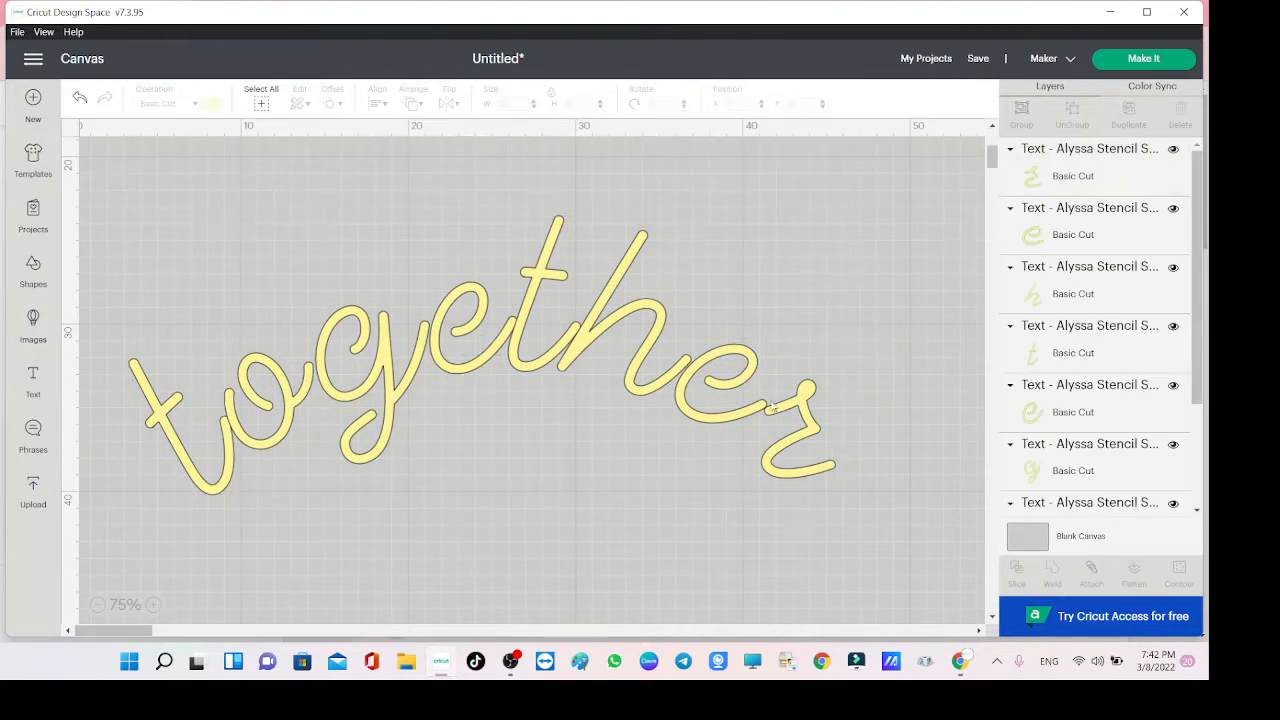
Shift the individual letters of "together" closer so that each one overlaps its neighbour along the arch.
{"action": "left_click_drag", "start_coordinate": [772, 406], "coordinate": [775, 405]}
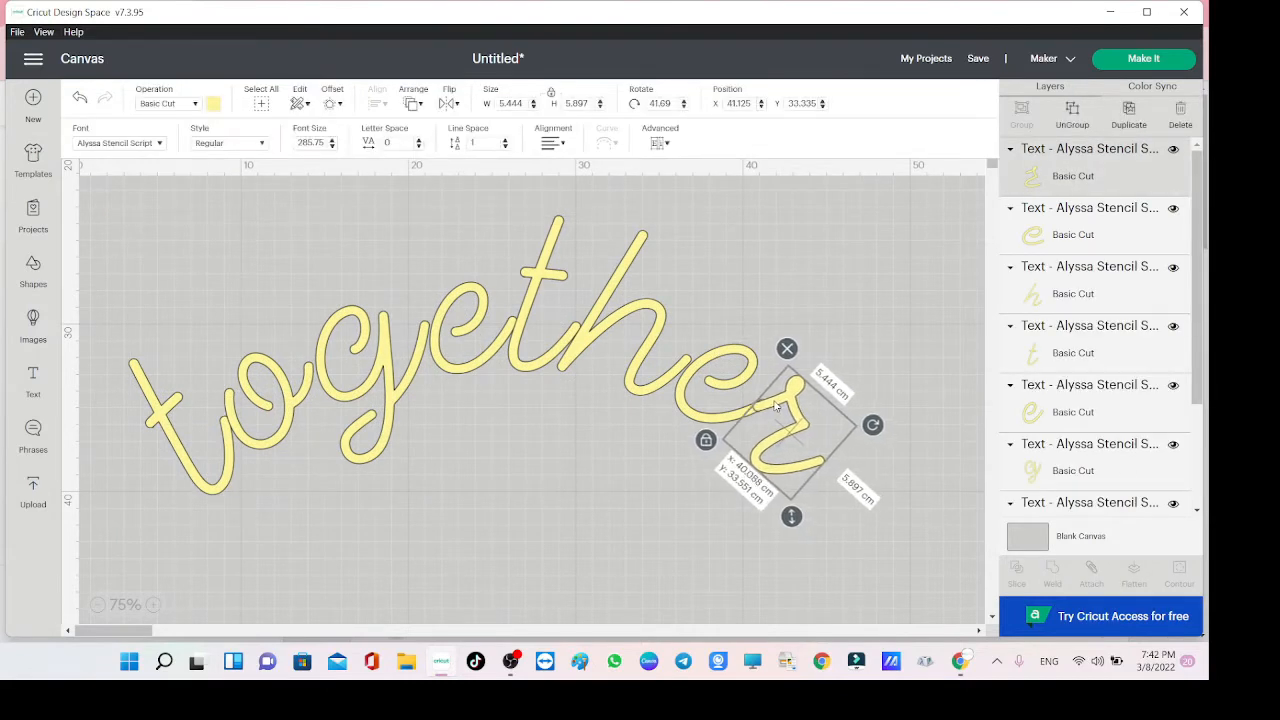
{"action": "left_click_drag", "start_coordinate": [580, 372], "coordinate": [528, 362]}
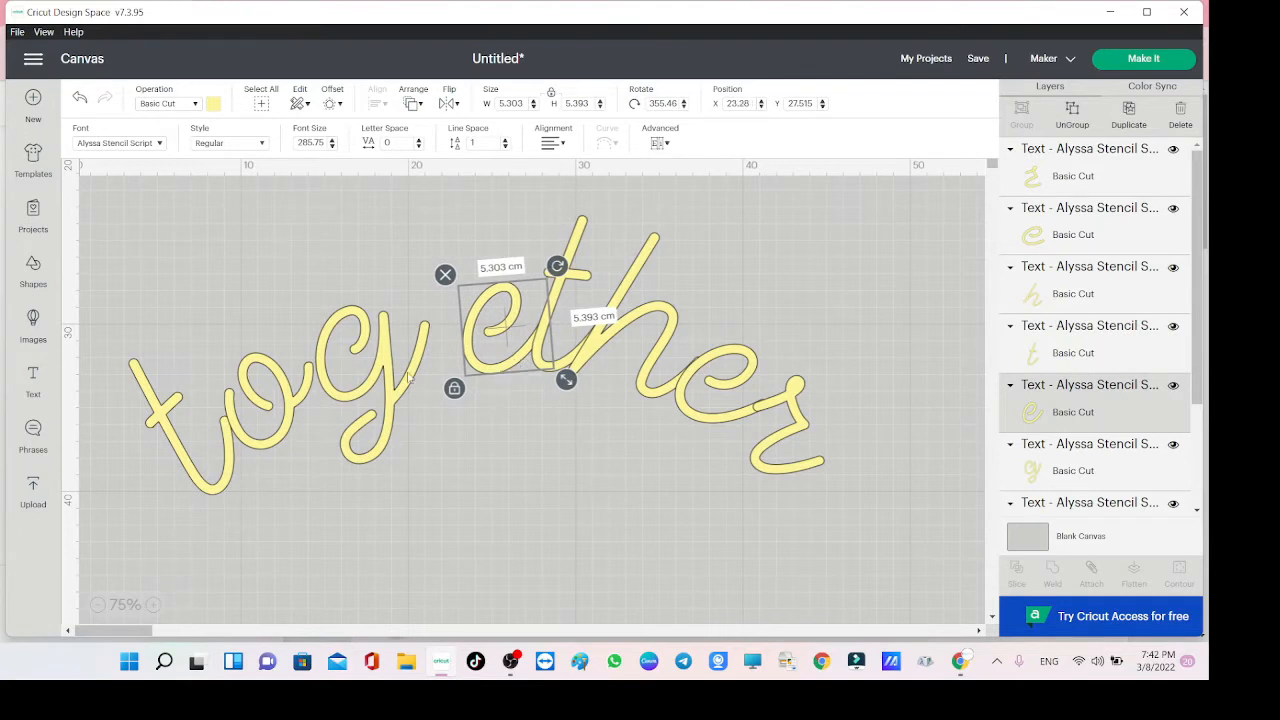
{"action": "left_click_drag", "start_coordinate": [405, 380], "coordinate": [463, 378]}
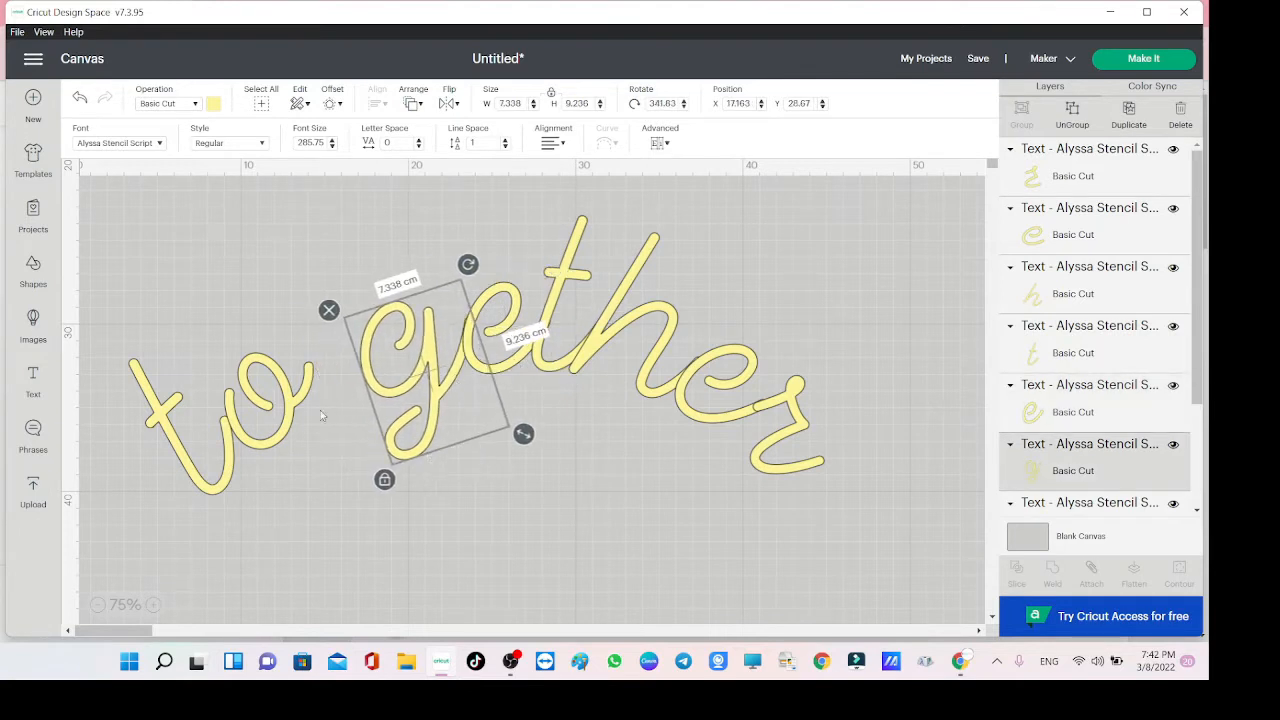
{"action": "left_click", "coordinate": [300, 405]}
{"action": "left_click_drag", "start_coordinate": [300, 405], "coordinate": [352, 397]}
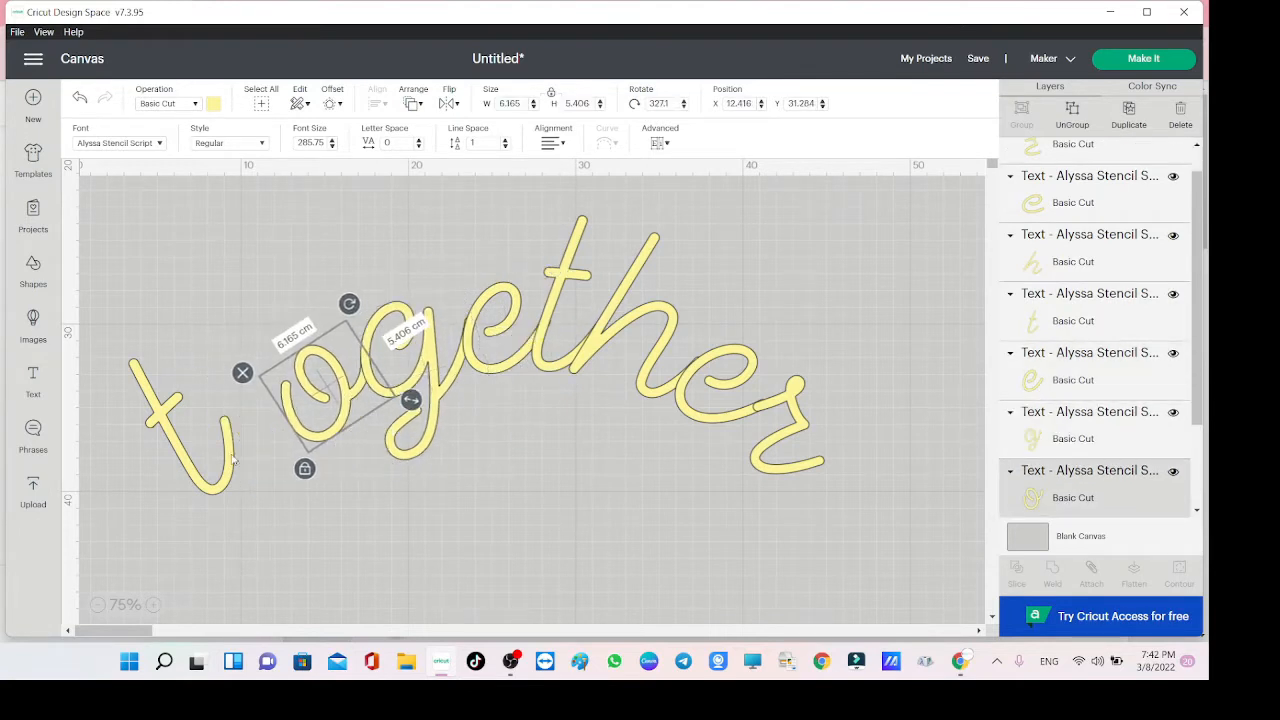
{"action": "left_click_drag", "start_coordinate": [236, 458], "coordinate": [291, 440]}
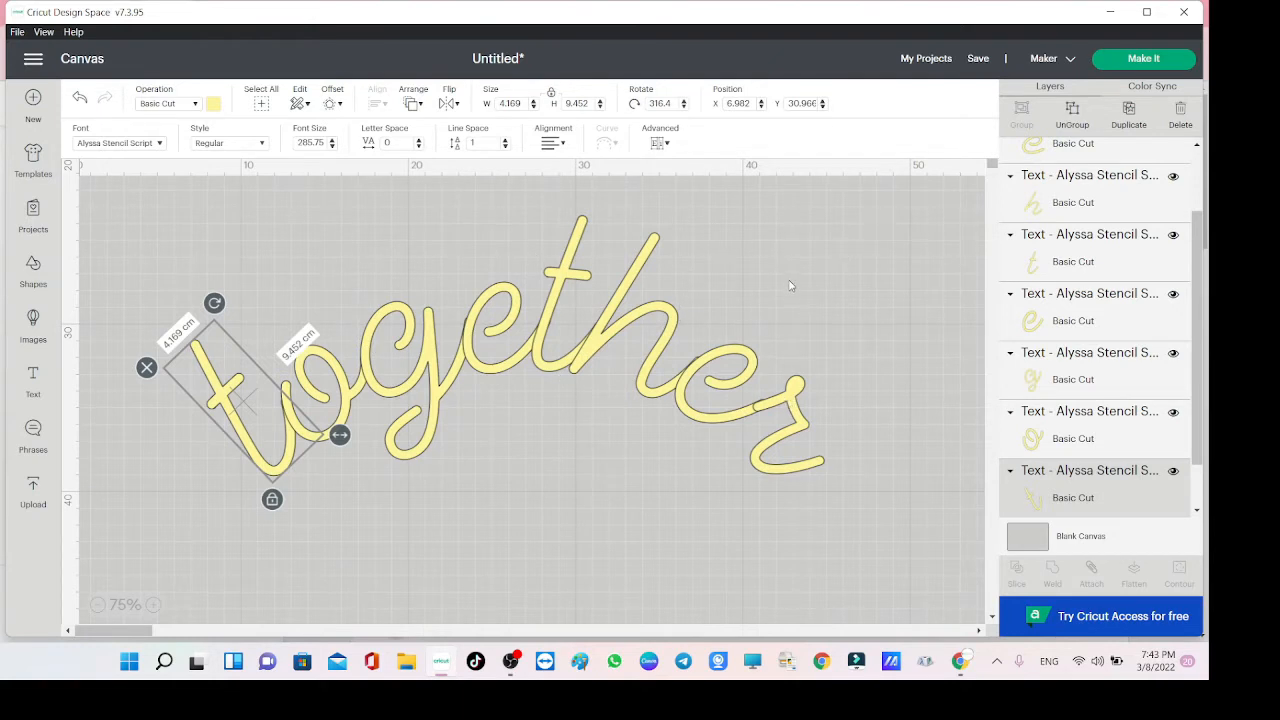
Weld all the overlapping letters of "together" into one shape and reposition the welded word on the canvas.
{"action": "left_click_drag", "start_coordinate": [905, 186], "coordinate": [185, 557]}
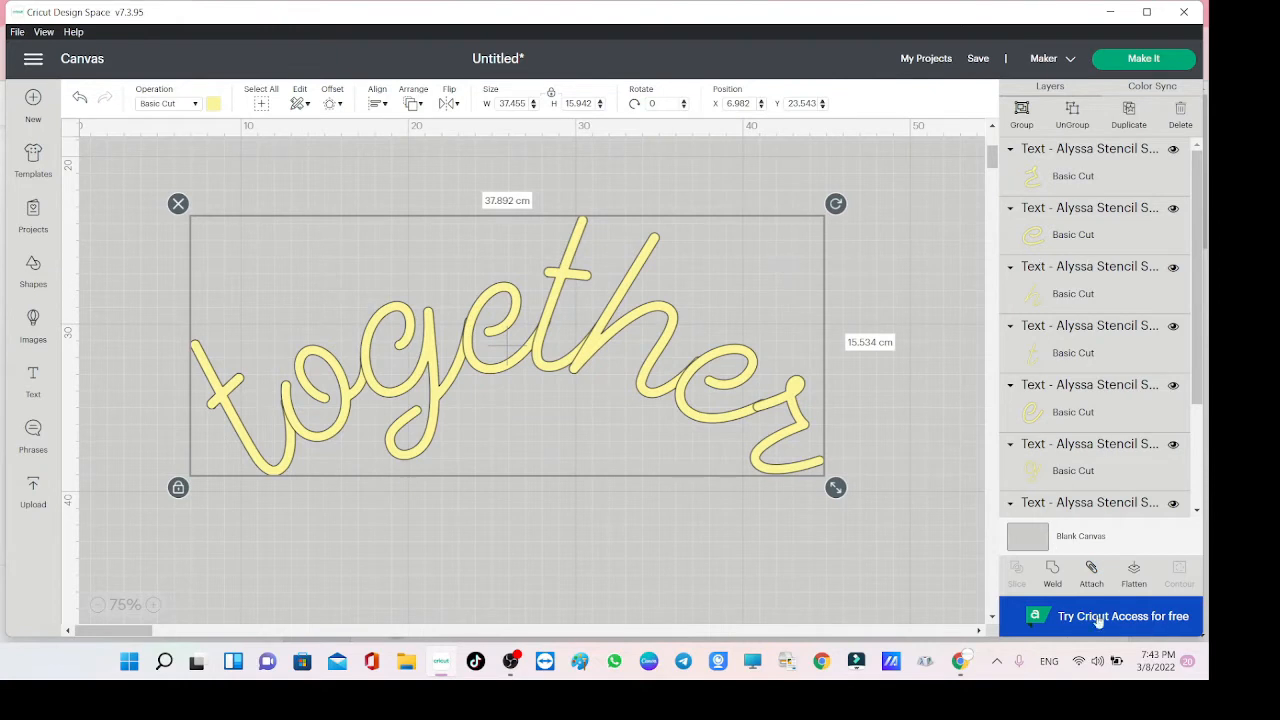
{"action": "left_click", "coordinate": [1052, 584]}
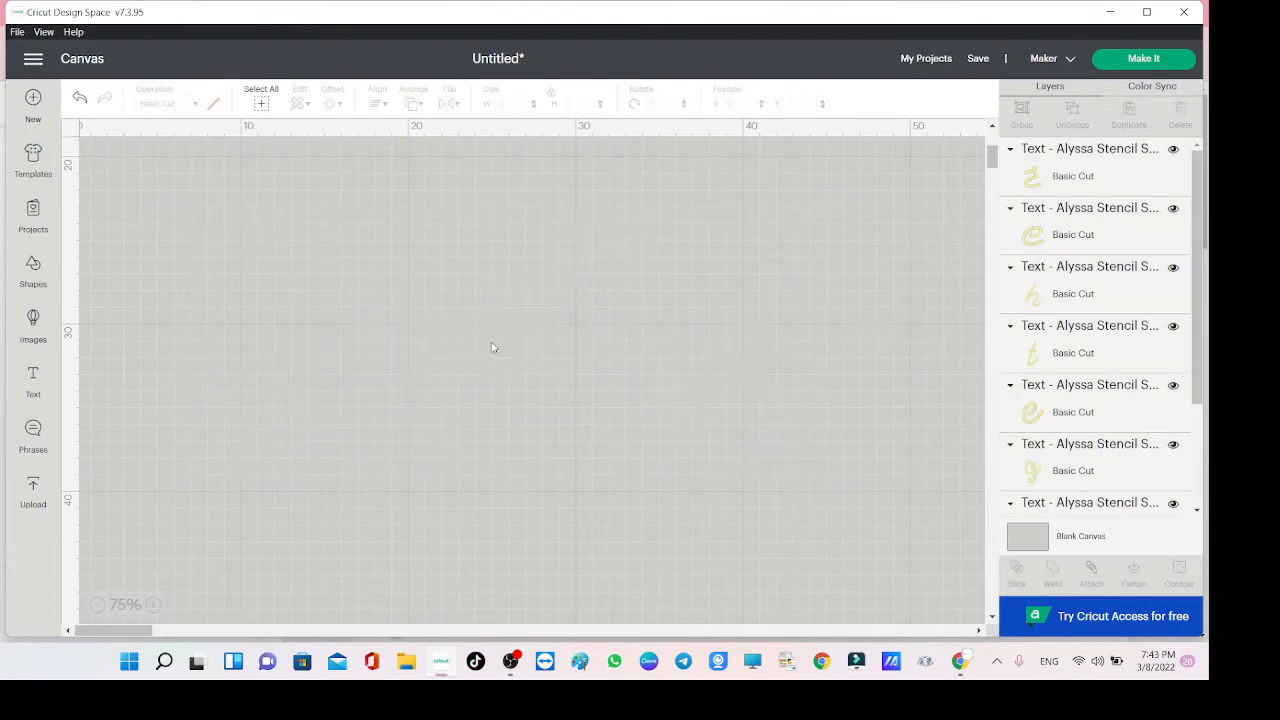
{"action": "left_click_drag", "start_coordinate": [468, 372], "coordinate": [478, 303]}
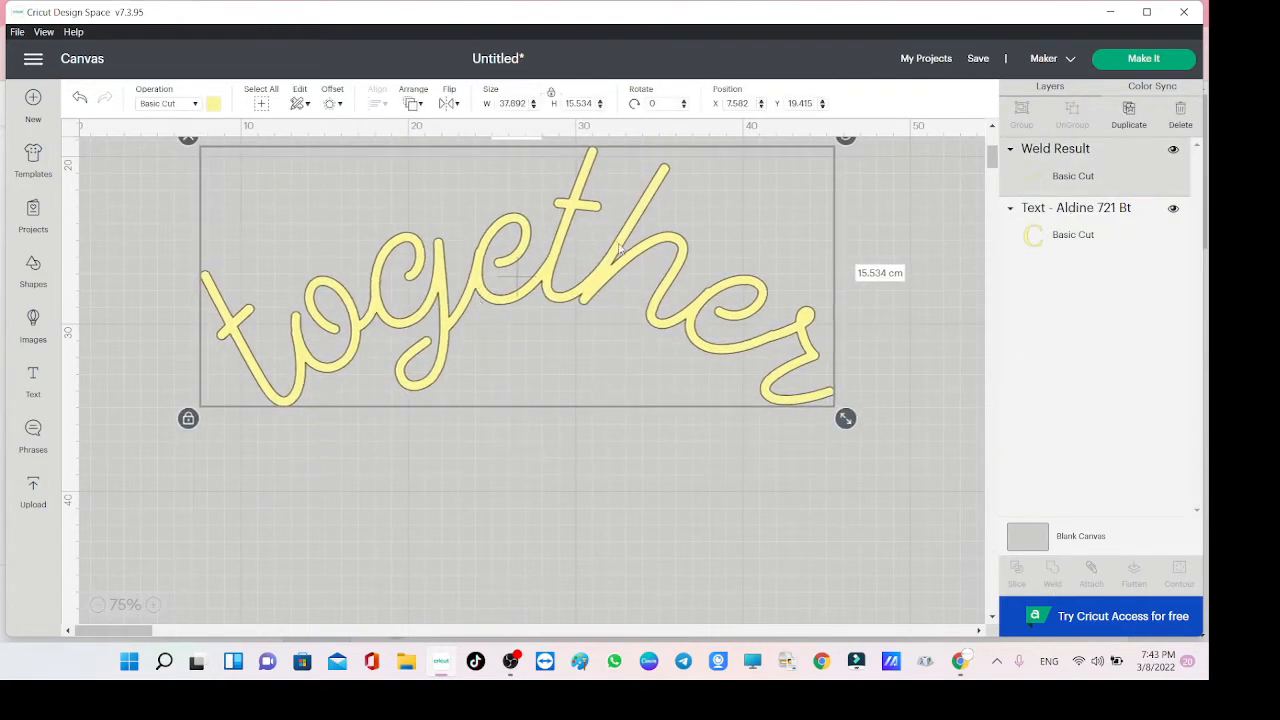
{"action": "left_click_drag", "start_coordinate": [540, 263], "coordinate": [543, 350]}
Shrink the welded "together" to about 22 cm wide and place it directly beneath "Cricut".
{"action": "scroll", "coordinate": [543, 350], "scroll_direction": "up", "scroll_amount": 3}
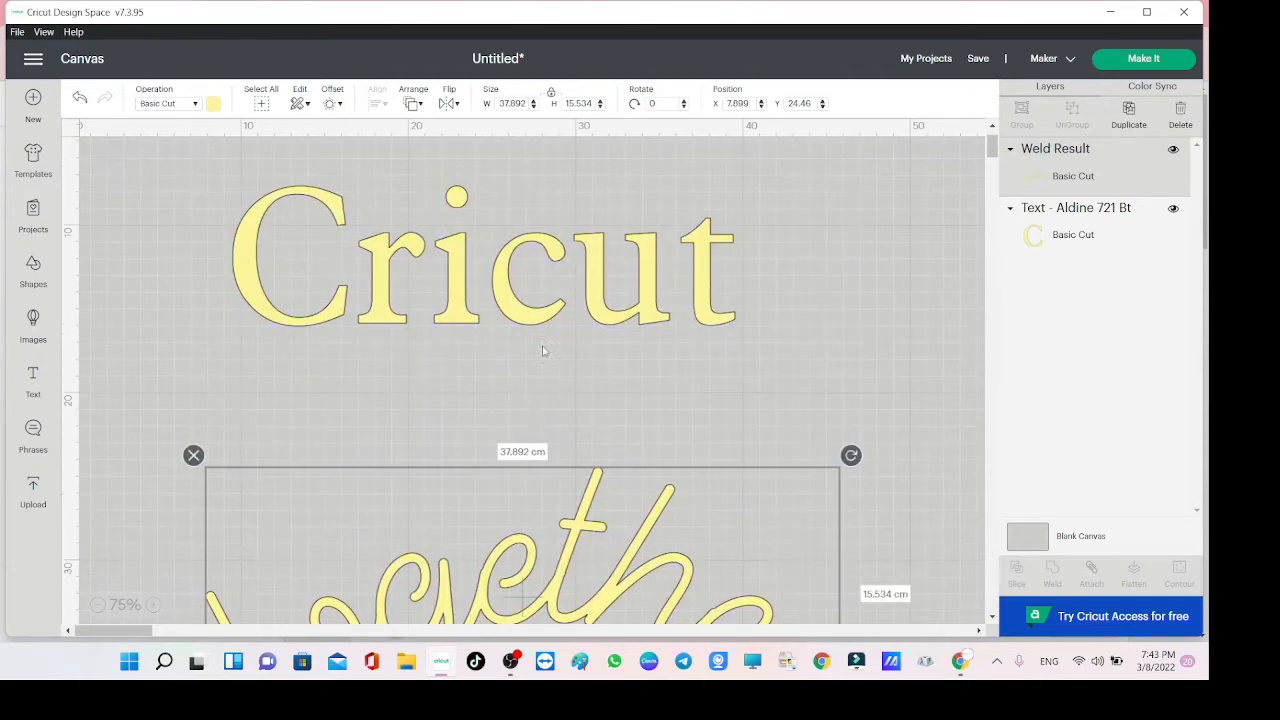
{"action": "left_click_drag", "start_coordinate": [541, 517], "coordinate": [541, 358]}
{"action": "left_click_drag", "start_coordinate": [857, 586], "coordinate": [563, 469]}
{"action": "left_click_drag", "start_coordinate": [456, 431], "coordinate": [437, 431]}
{"action": "left_click_drag", "start_coordinate": [537, 467], "coordinate": [568, 476]}
{"action": "left_click_drag", "start_coordinate": [466, 415], "coordinate": [449, 408]}
{"action": "left_click_drag", "start_coordinate": [428, 276], "coordinate": [430, 273]}
{"action": "left_click_drag", "start_coordinate": [449, 411], "coordinate": [456, 431]}
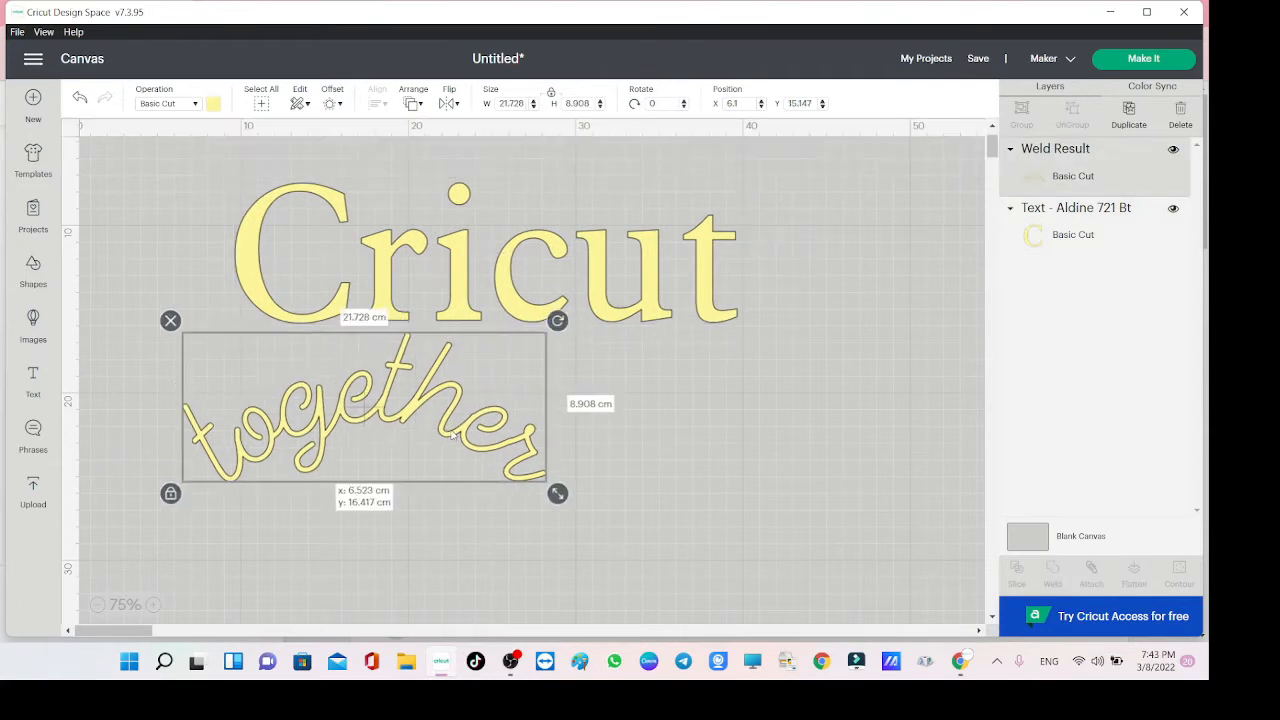
Move "Cricut" down slightly to meet the welded word, and rotate "together" to 356.1 degrees.
{"action": "left_click_drag", "start_coordinate": [437, 287], "coordinate": [443, 304]}
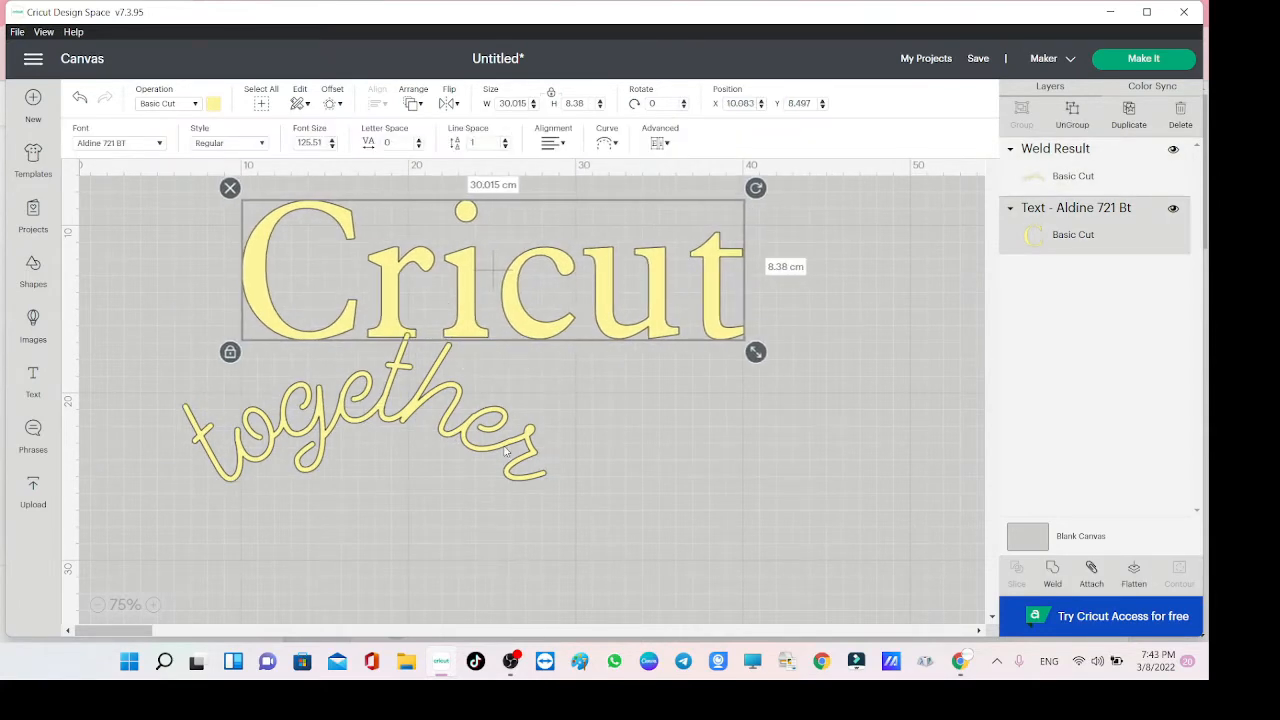
{"action": "left_click", "coordinate": [507, 452]}
{"action": "left_click_drag", "start_coordinate": [559, 320], "coordinate": [557, 307]}
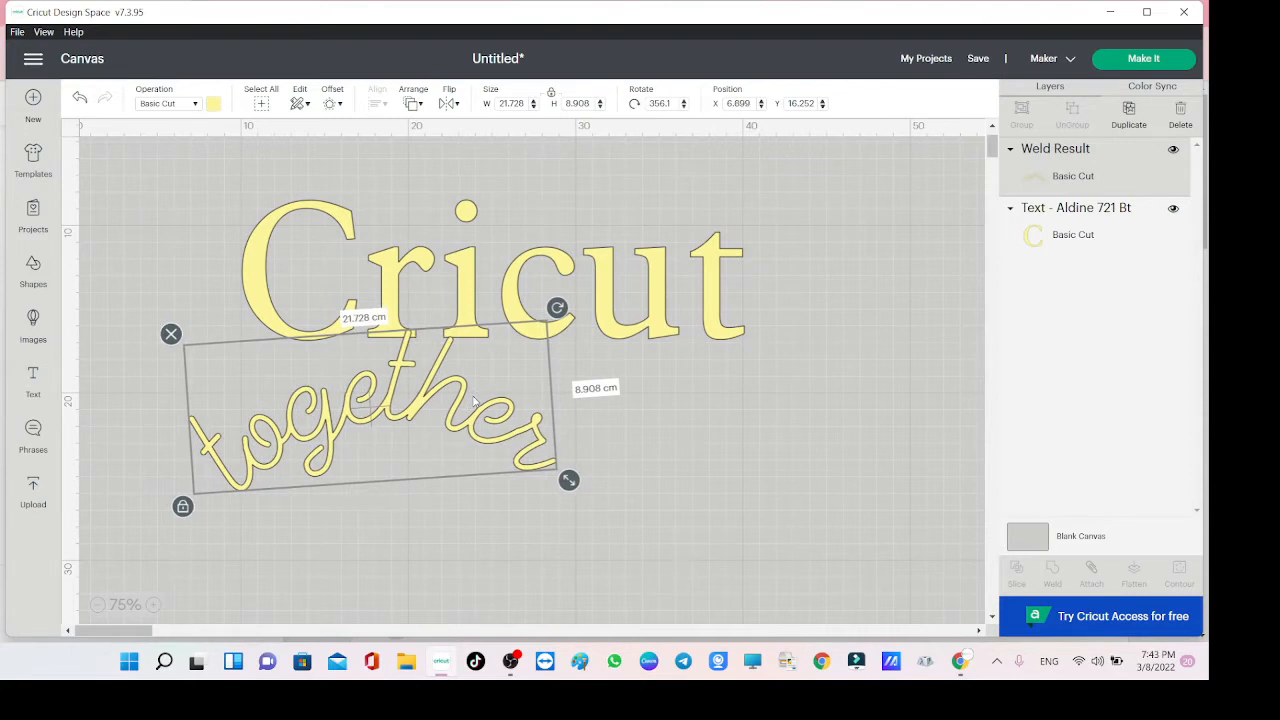
Add the text "family" and set its font to Aldine 721 BT.
{"action": "left_click", "coordinate": [34, 382]}
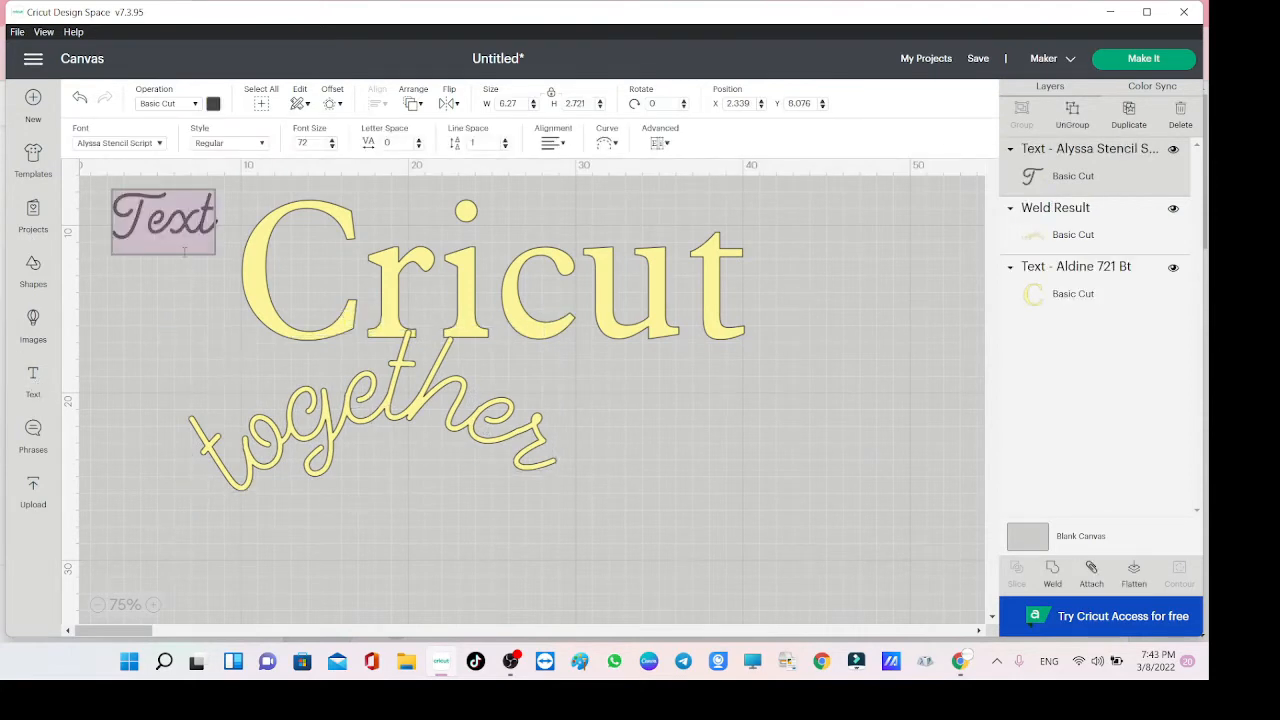
{"action": "type", "text": "family"}
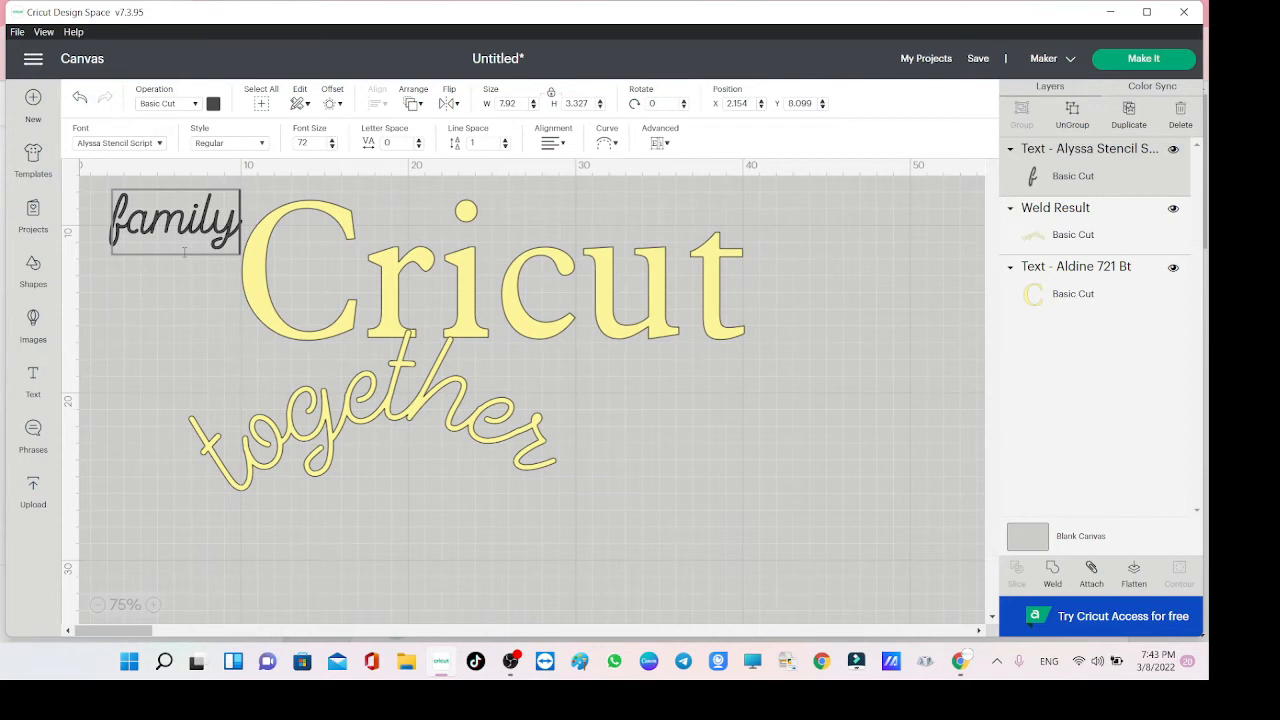
{"action": "left_click", "coordinate": [133, 143]}
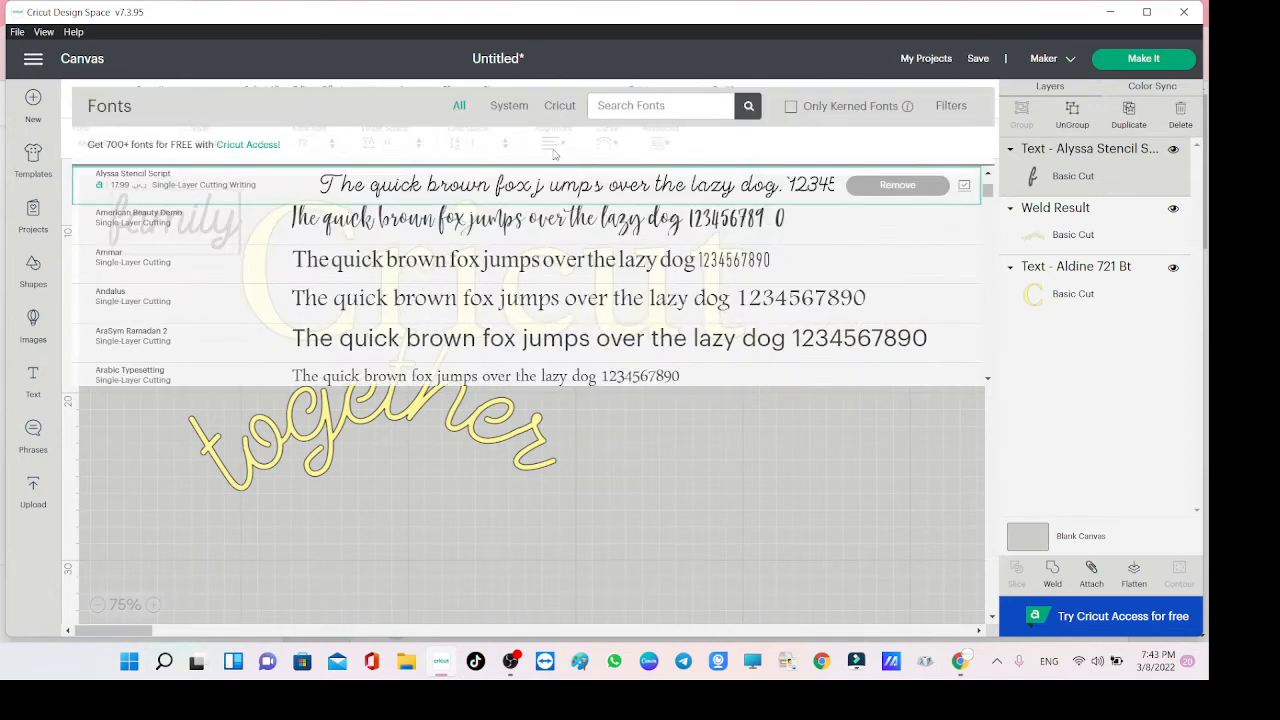
{"action": "left_click", "coordinate": [625, 105]}
{"action": "type", "text": "aldi"}
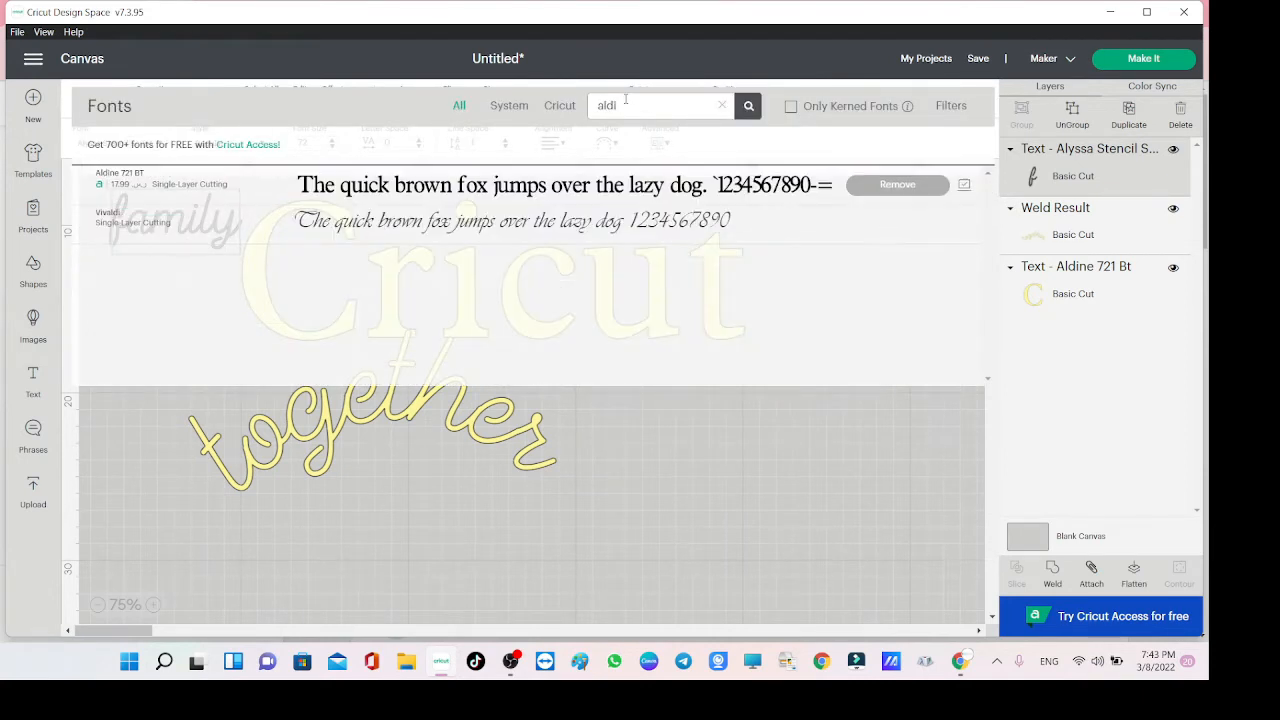
{"action": "left_click", "coordinate": [600, 185]}
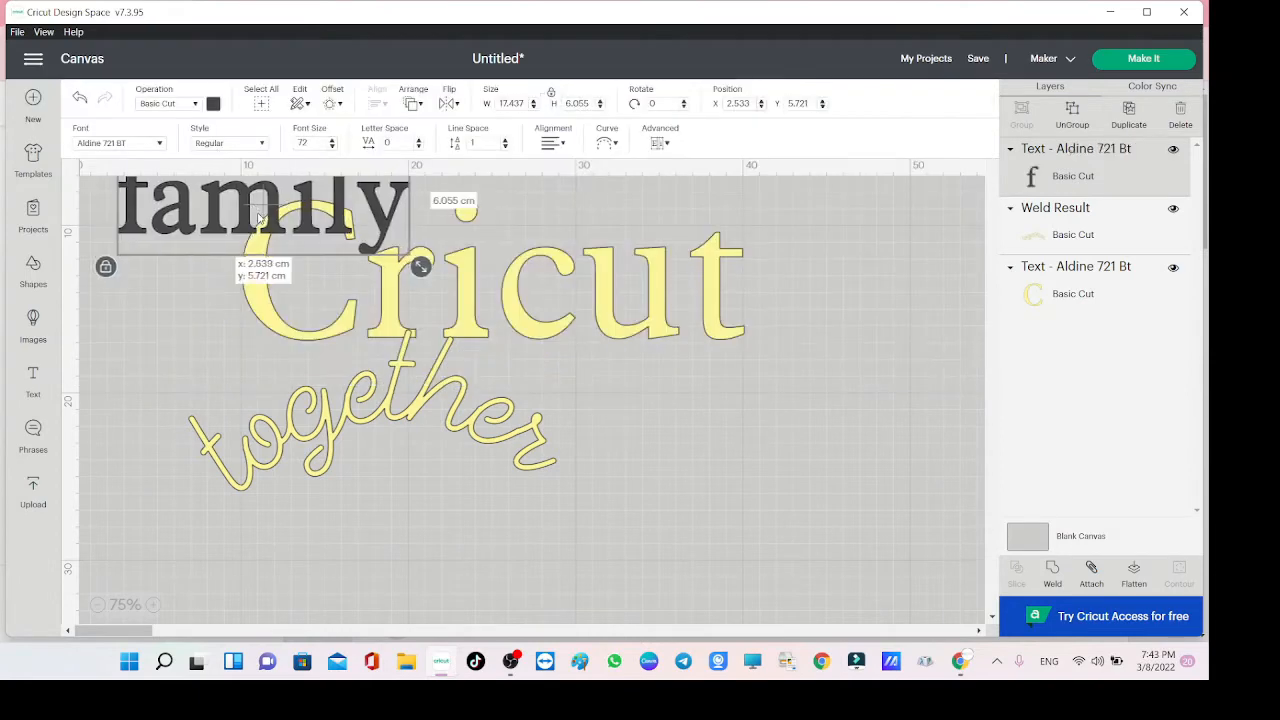
Shrink "family" to about 10.1 cm wide and place it under the arch of "together".
{"action": "left_click_drag", "start_coordinate": [326, 262], "coordinate": [530, 541]}
{"action": "left_click_drag", "start_coordinate": [611, 564], "coordinate": [503, 506]}
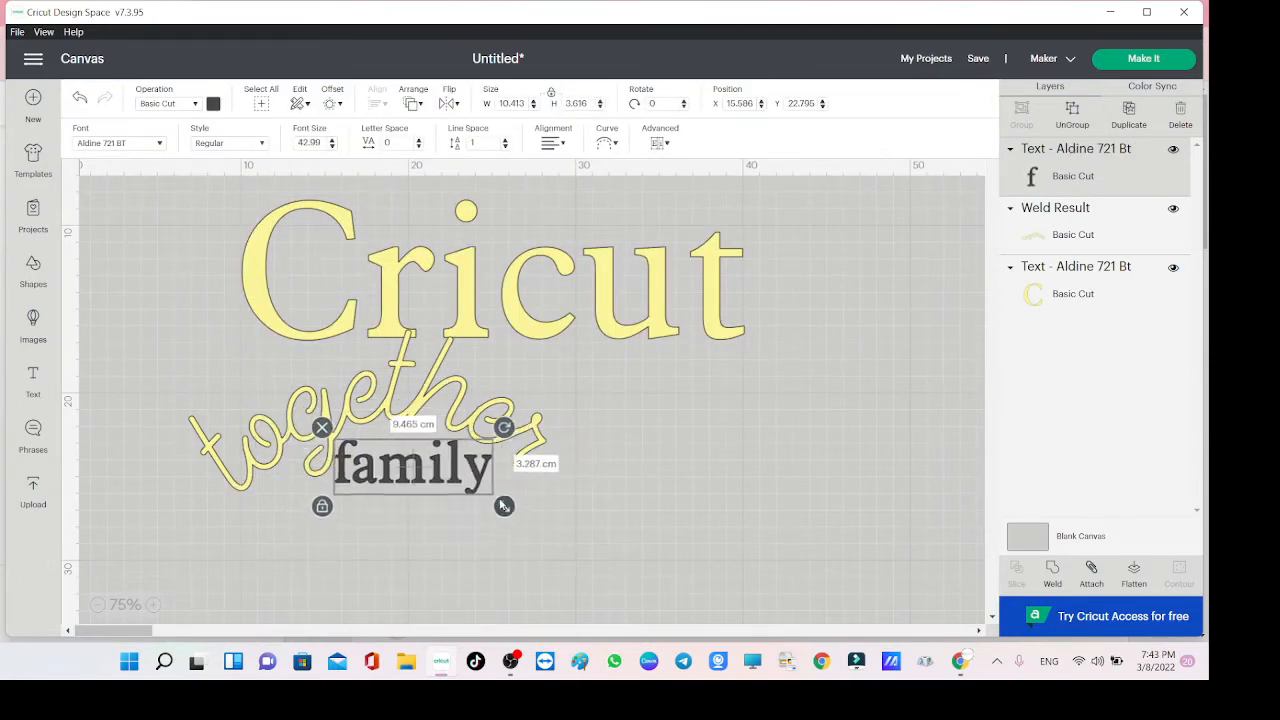
{"action": "left_click", "coordinate": [454, 458]}
{"action": "left_click_drag", "start_coordinate": [454, 458], "coordinate": [456, 450]}
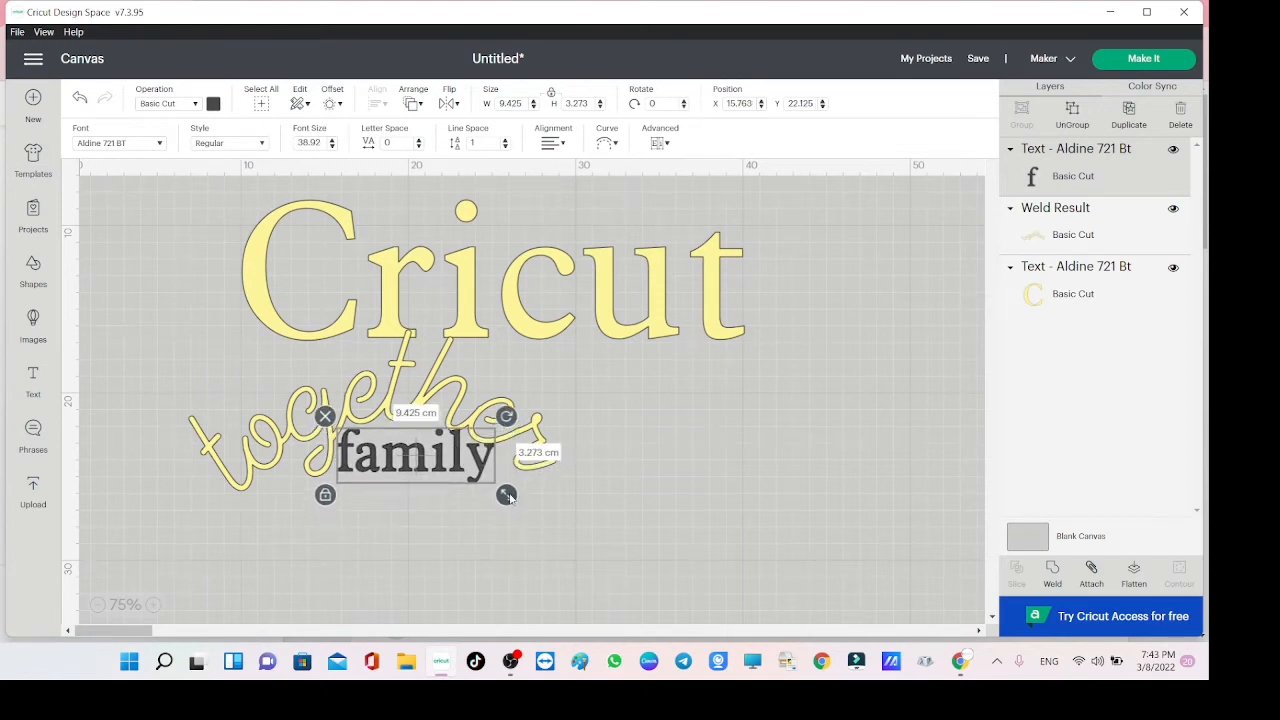
{"action": "left_click_drag", "start_coordinate": [503, 498], "coordinate": [517, 498]}
{"action": "left_click_drag", "start_coordinate": [490, 477], "coordinate": [496, 484]}
{"action": "left_click", "coordinate": [615, 408]}
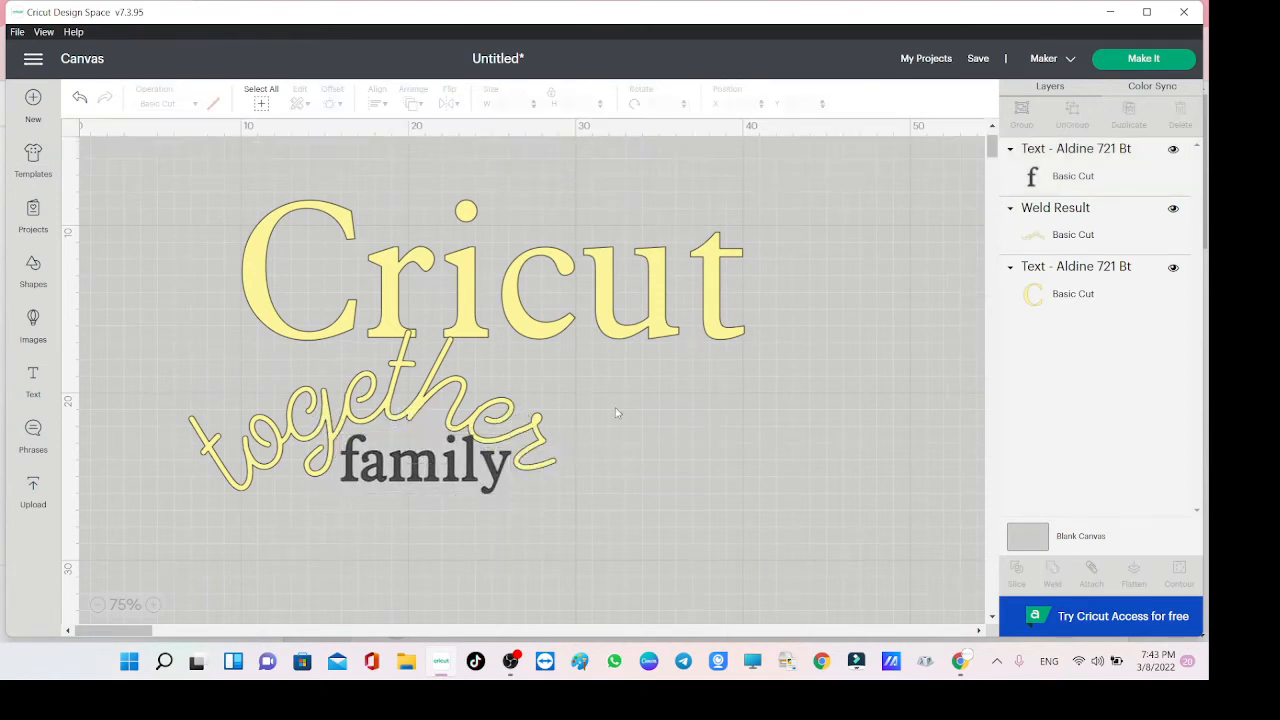
Recolour "family" with the light yellow already used by the other words.
{"action": "left_click", "coordinate": [411, 486]}
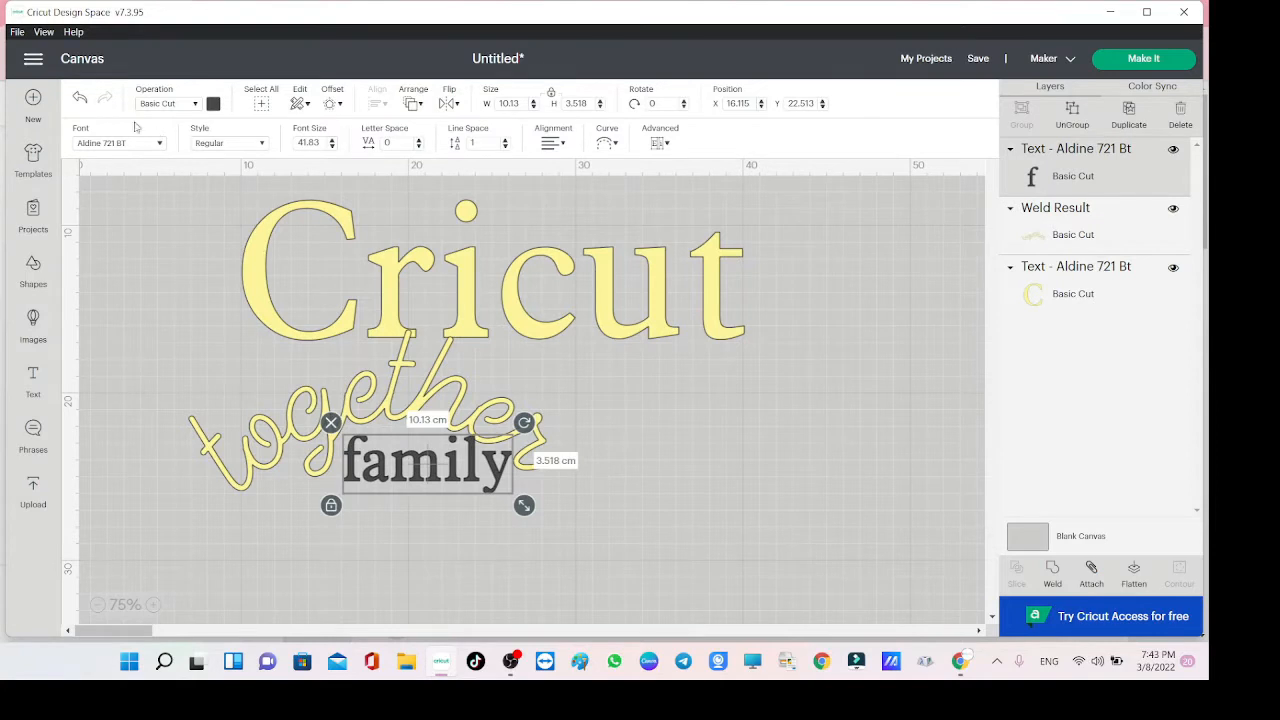
{"action": "left_click", "coordinate": [212, 104]}
{"action": "left_click", "coordinate": [234, 174]}
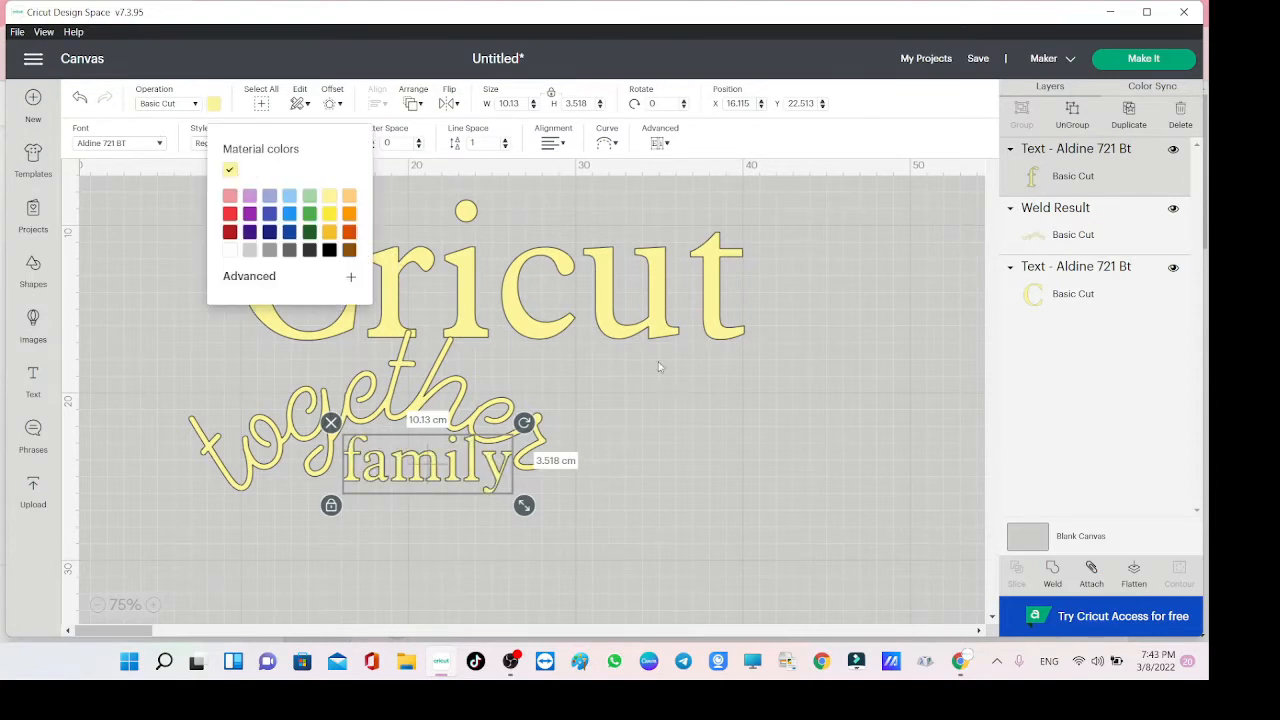
Move "Cricut" below the other words and hide its layer.
{"action": "left_click", "coordinate": [638, 306]}
{"action": "left_click_drag", "start_coordinate": [618, 297], "coordinate": [722, 604]}
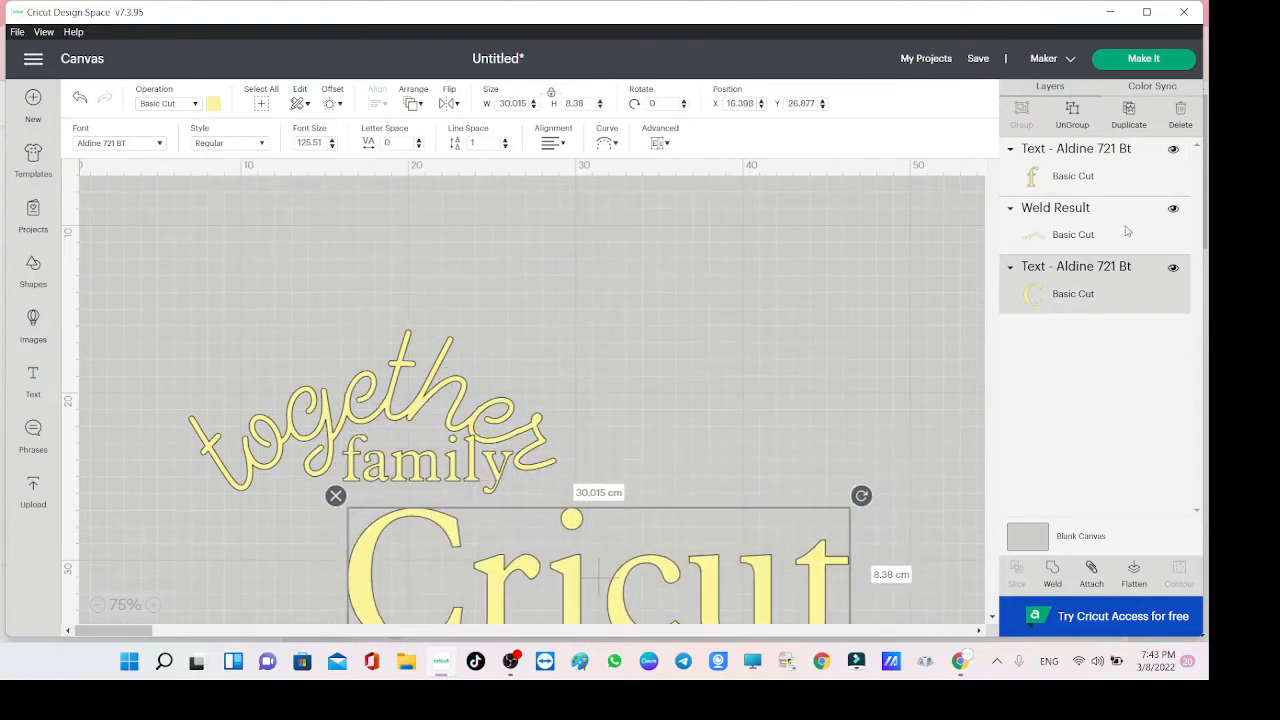
{"action": "left_click", "coordinate": [1173, 267]}
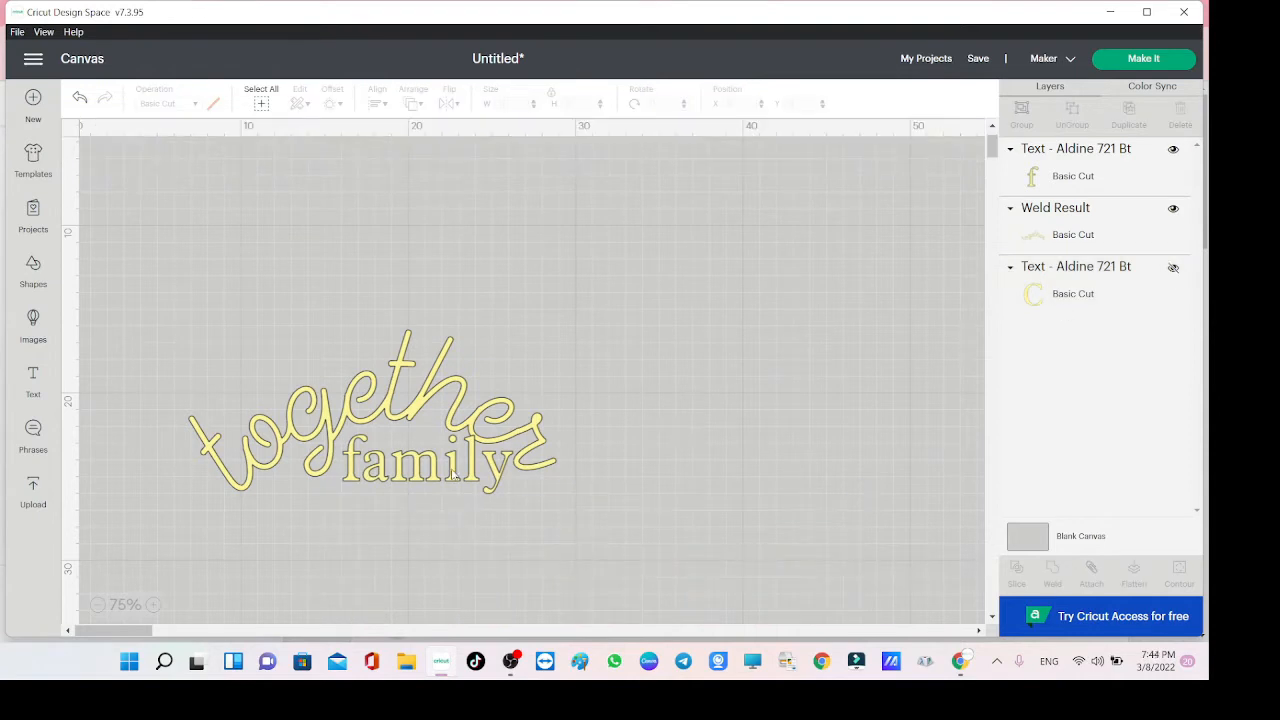
Nudge "family" slightly left and down under "together", and attach the two words to each other.
{"action": "left_click_drag", "start_coordinate": [453, 476], "coordinate": [451, 482]}
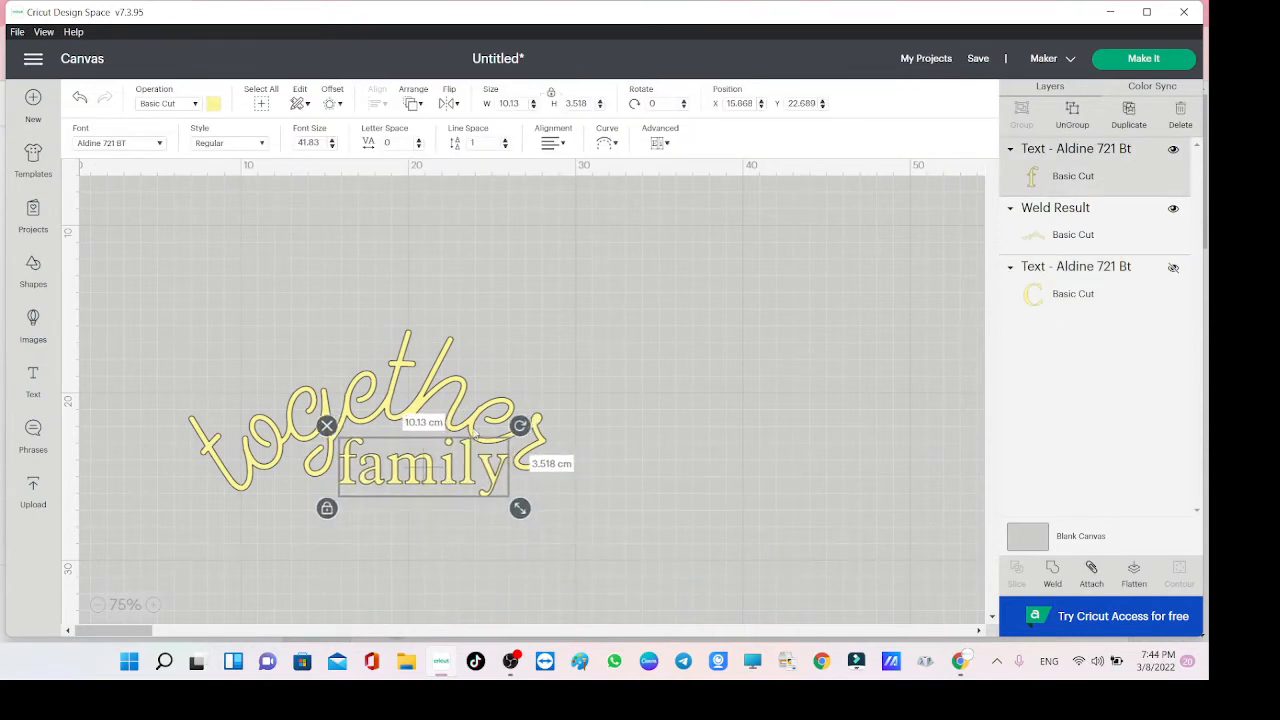
{"action": "mouse_move", "coordinate": [607, 288]}
{"action": "left_mouse_down"}
{"action": "mouse_move", "coordinate": [543, 477]}
{"action": "mouse_move", "coordinate": [328, 455]}
{"action": "left_mouse_up"}
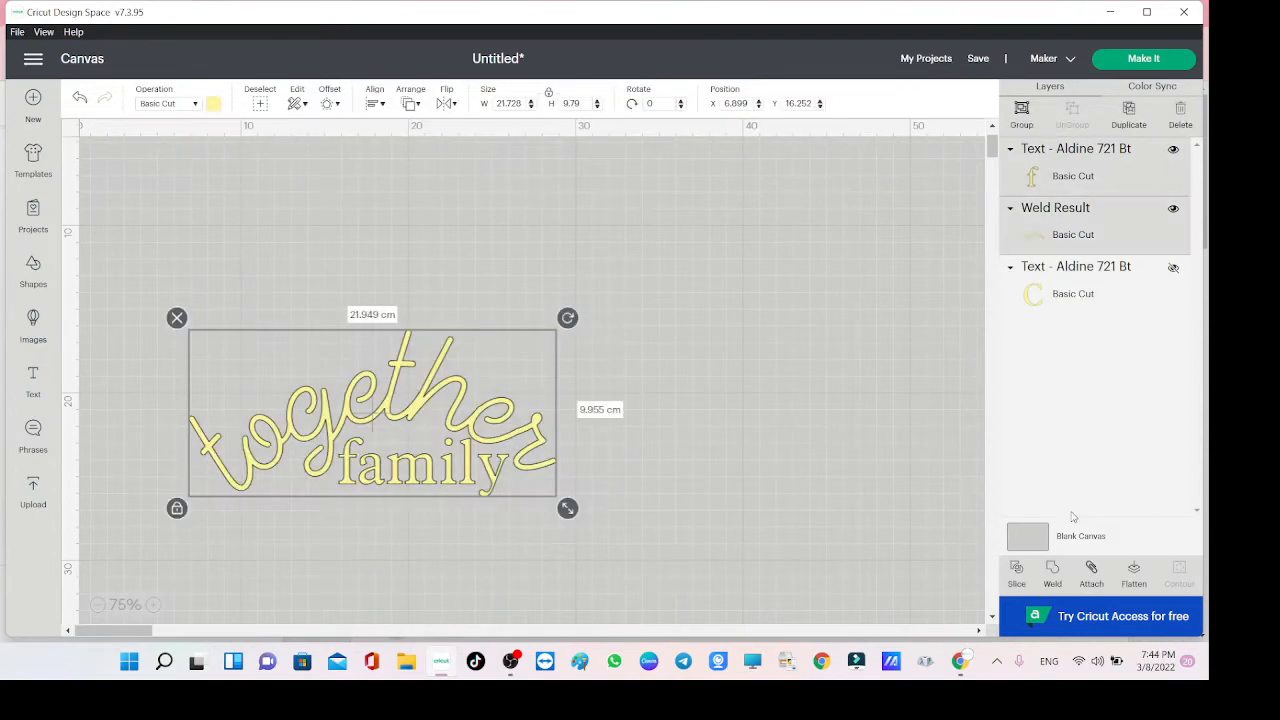
{"action": "left_click", "coordinate": [1091, 572]}
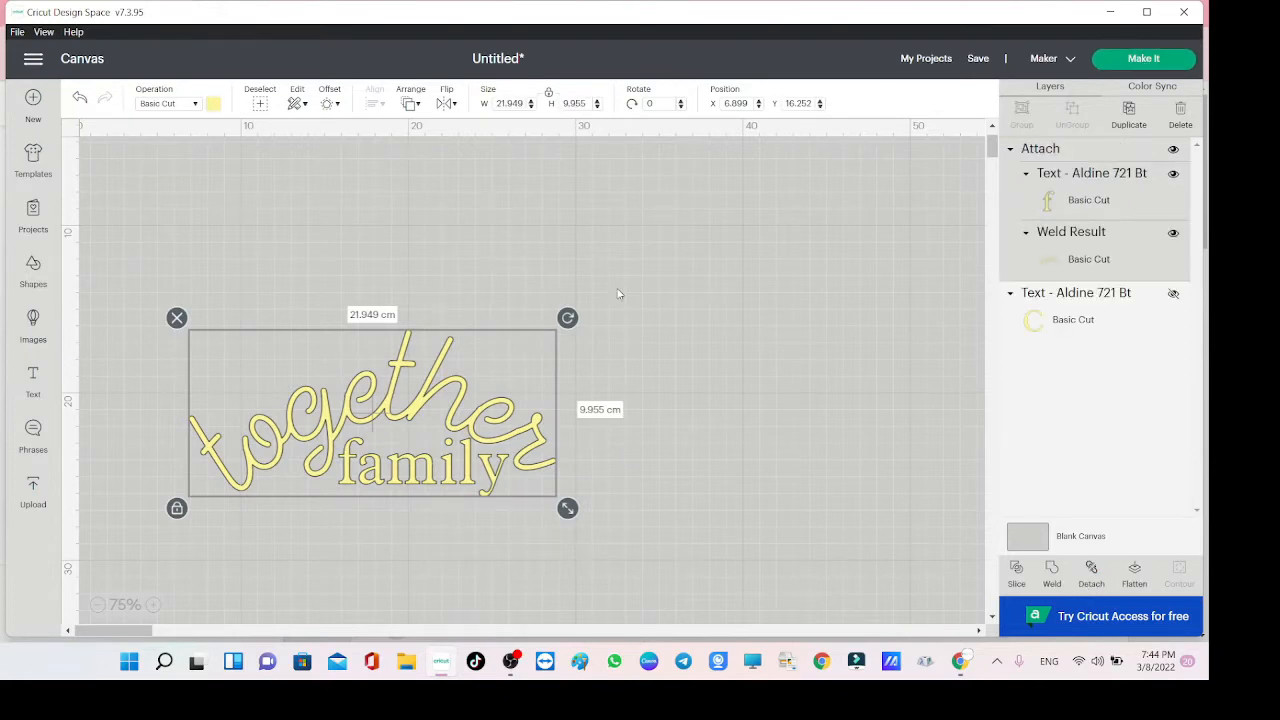
Preview the attached "together family" design on the cutting mat and return to the canvas.
{"action": "left_click", "coordinate": [1143, 58]}
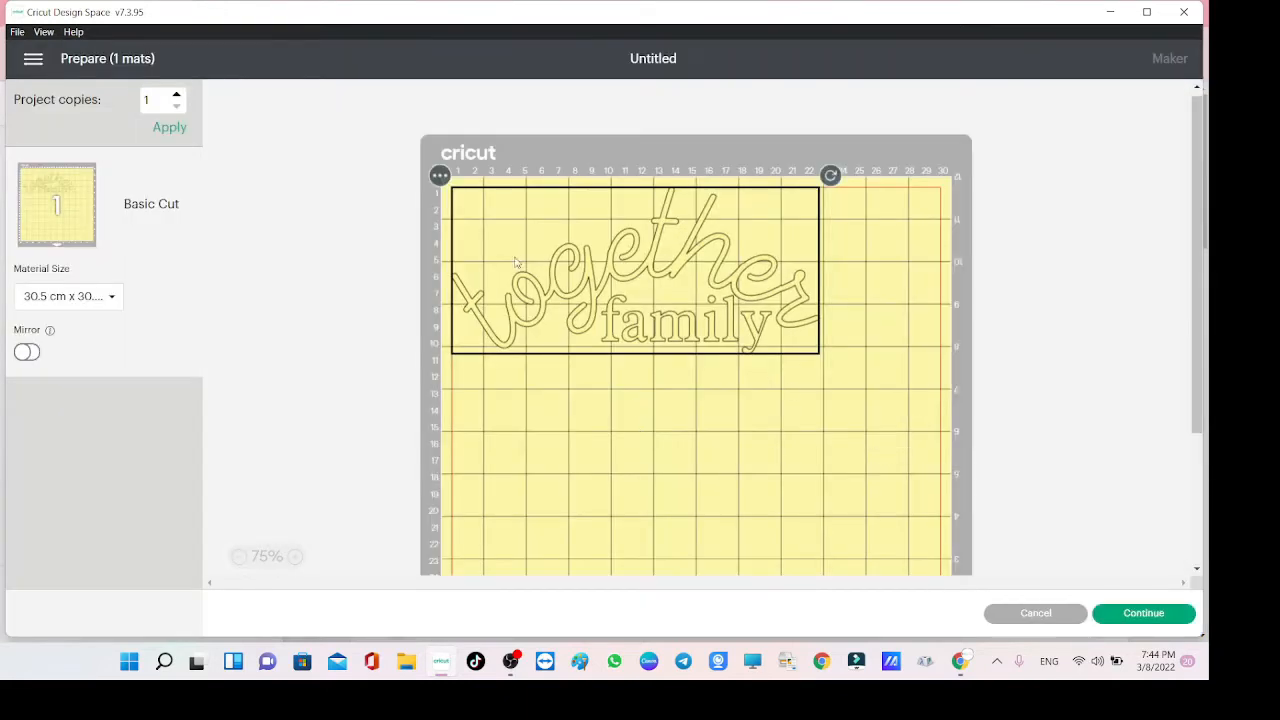
{"action": "left_click", "coordinate": [33, 60]}
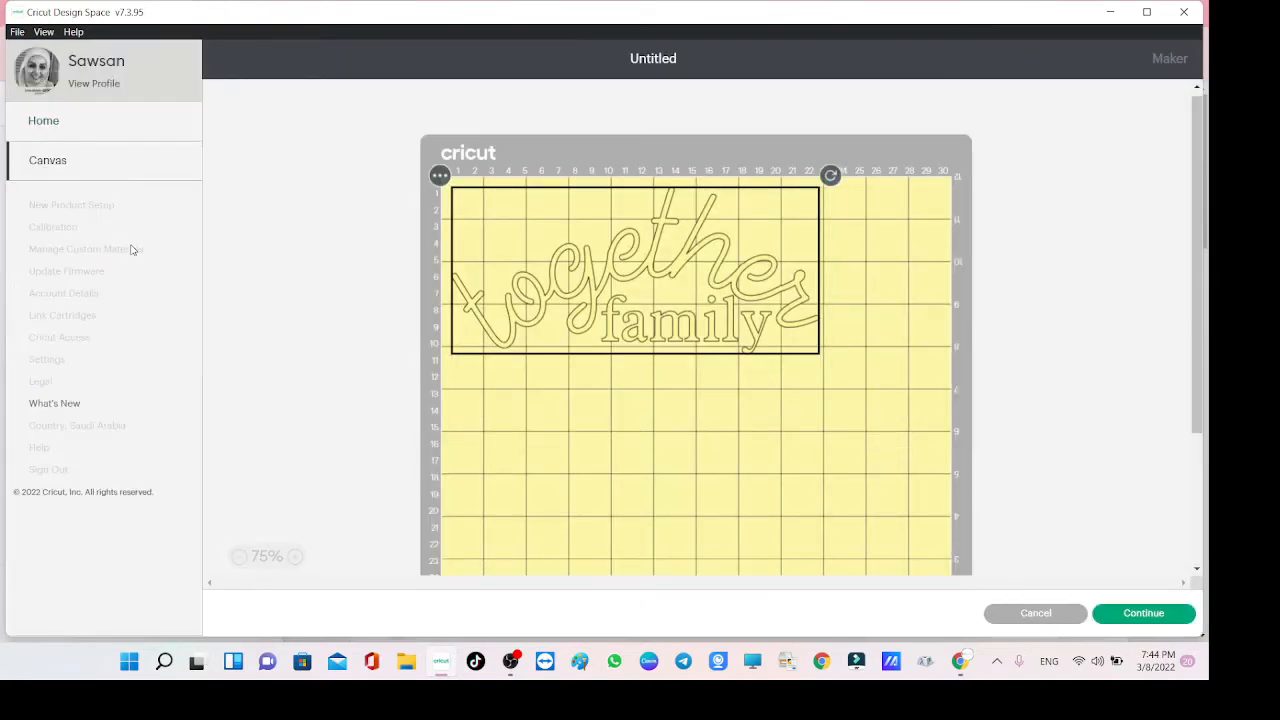
{"action": "left_click", "coordinate": [57, 167]}
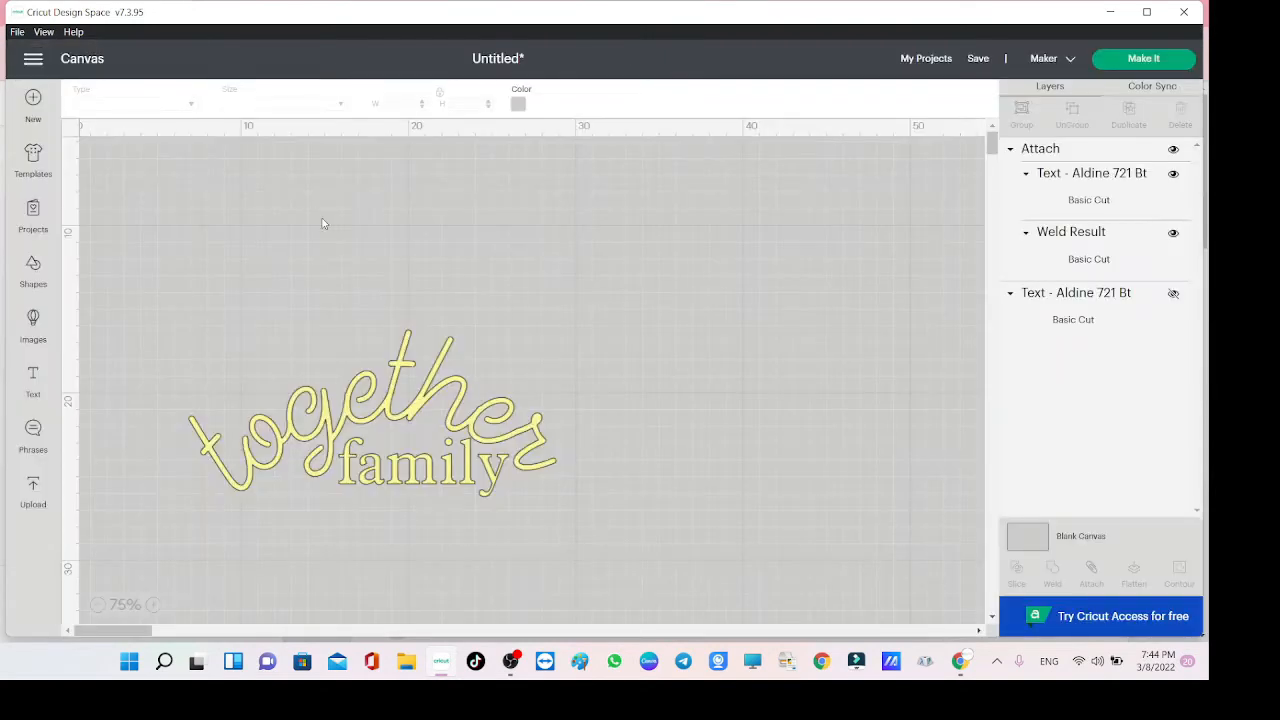
Show the hidden "Cricut" layer again and move the word back above "together family".
{"action": "left_click", "coordinate": [1173, 293]}
{"action": "left_click_drag", "start_coordinate": [602, 589], "coordinate": [471, 272]}
{"action": "left_click", "coordinate": [648, 404]}
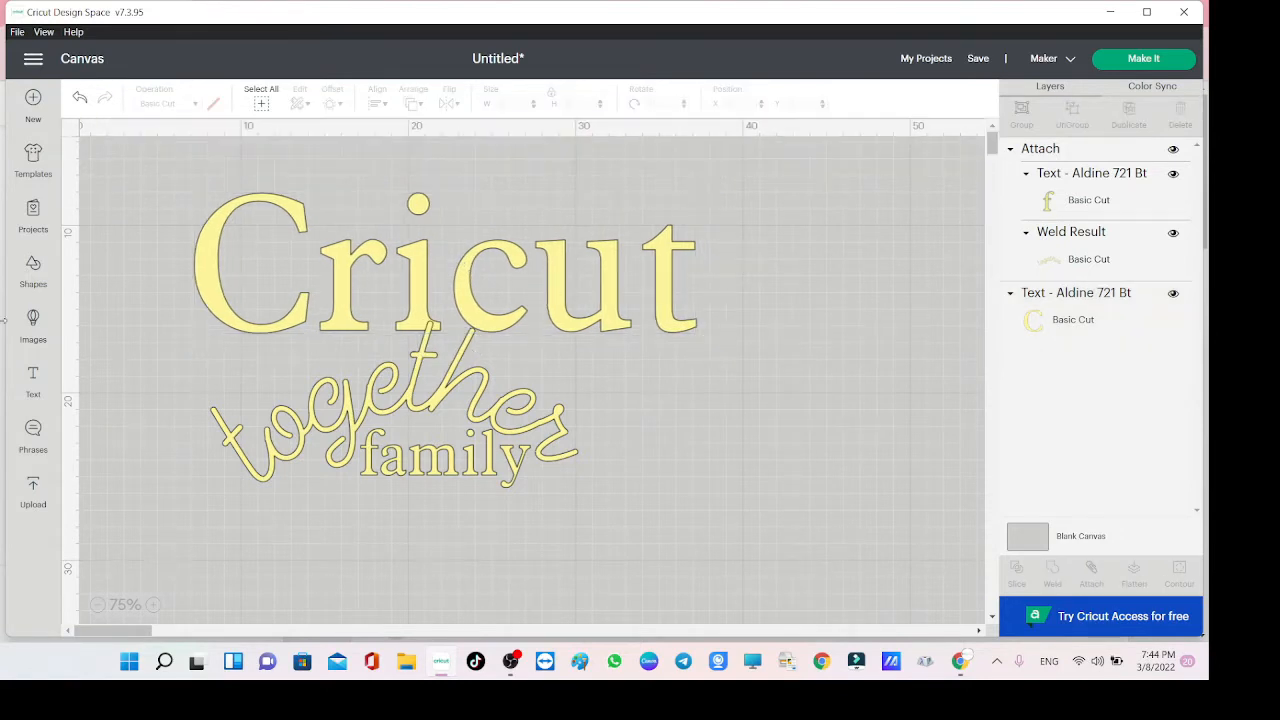
Add a new text object to the right of "together family" and change its content to "MEA".
{"action": "left_click", "coordinate": [36, 384]}
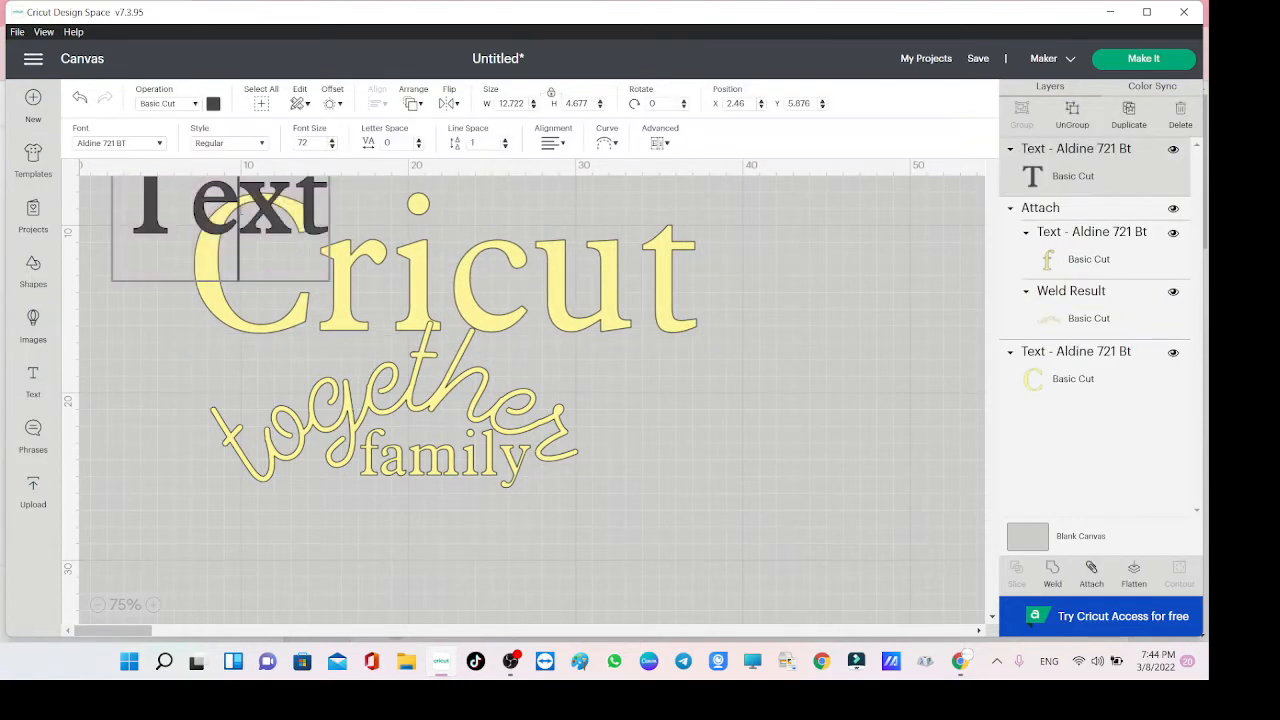
{"action": "left_click", "coordinate": [179, 359]}
{"action": "left_click_drag", "start_coordinate": [168, 215], "coordinate": [638, 470]}
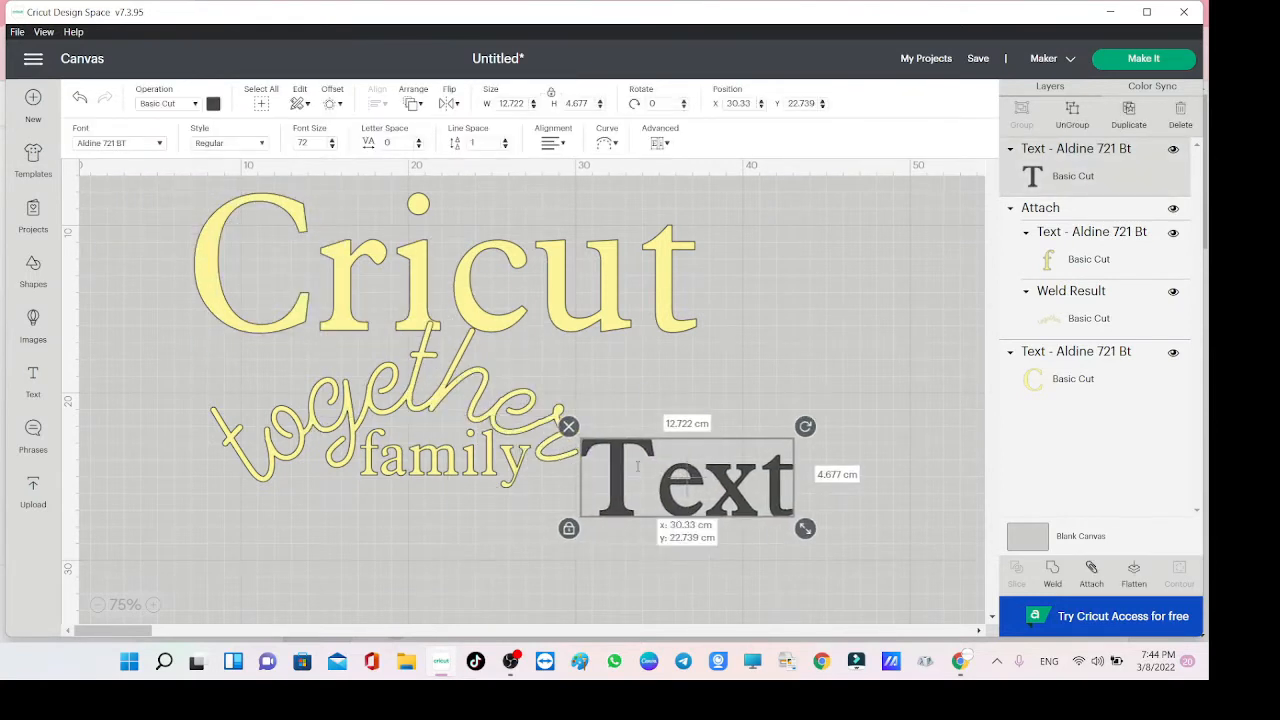
{"action": "double_click", "coordinate": [638, 470]}
{"action": "type", "text": "m"}
{"action": "key", "text": "BackSpace"}
{"action": "key", "text": "BackSpace"}
{"action": "key", "text": "BackSpace"}
{"action": "key", "text": "BackSpace"}
{"action": "key", "text": "BackSpace"}
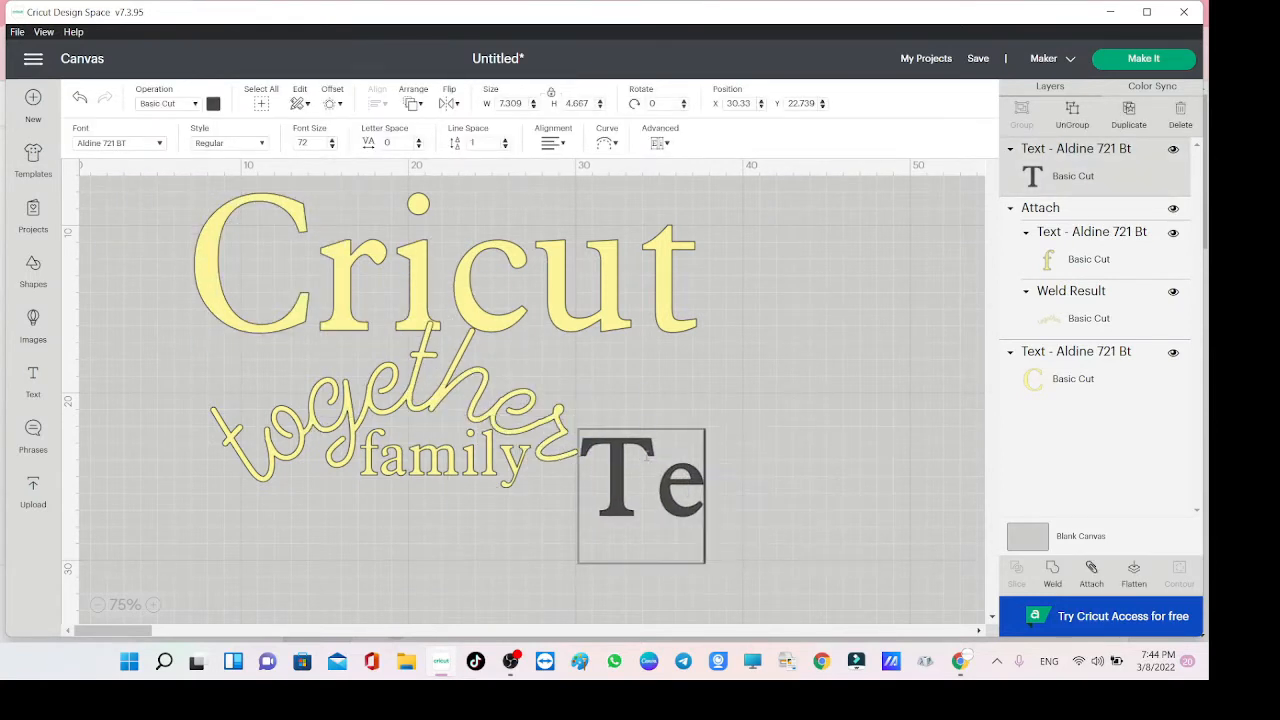
{"action": "type", "text": "MEA"}
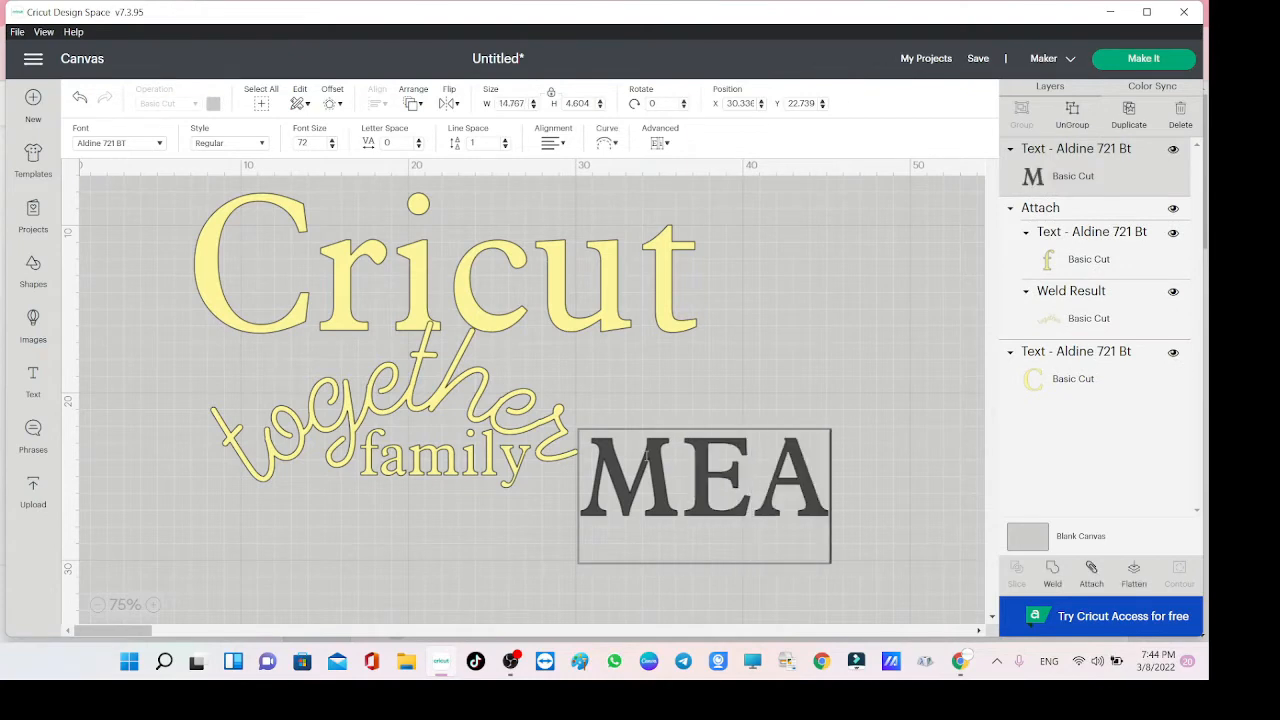
{"action": "key", "text": "Escape"}
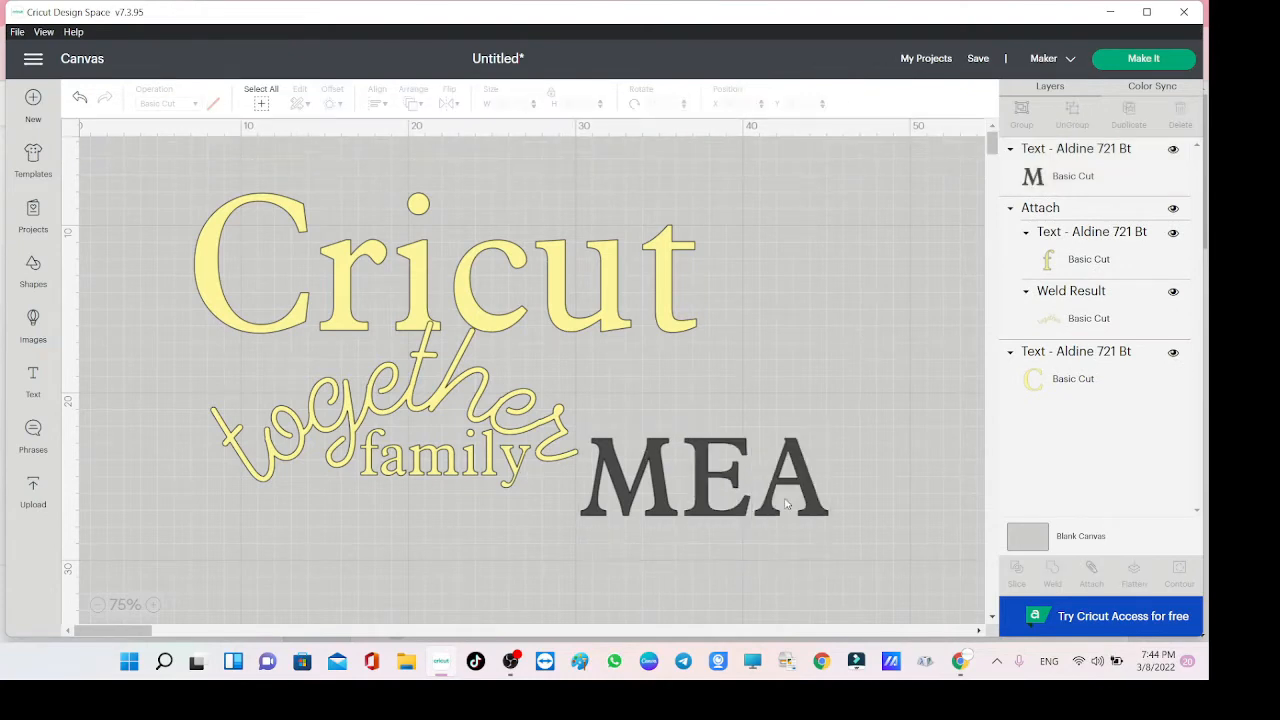
Move "MEA" up beneath the end of "Cricut" and set its font to Impact.
{"action": "left_click_drag", "start_coordinate": [786, 502], "coordinate": [808, 418]}
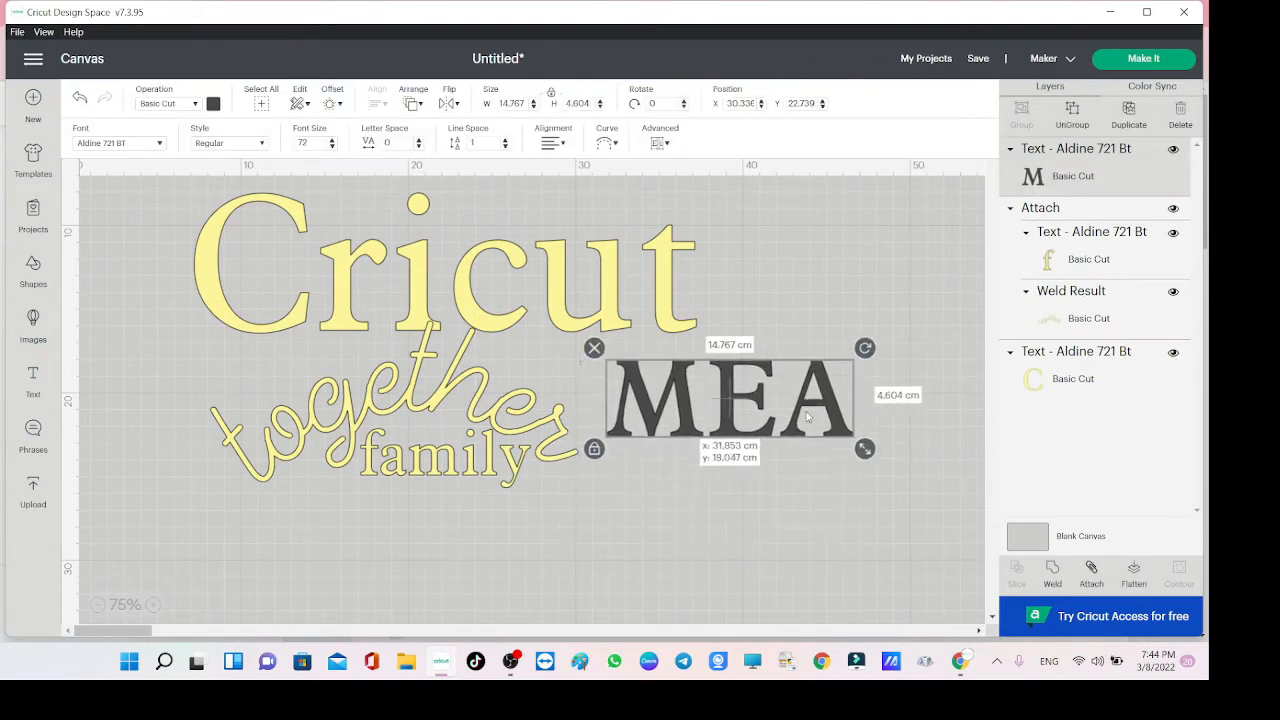
{"action": "left_click", "coordinate": [140, 146]}
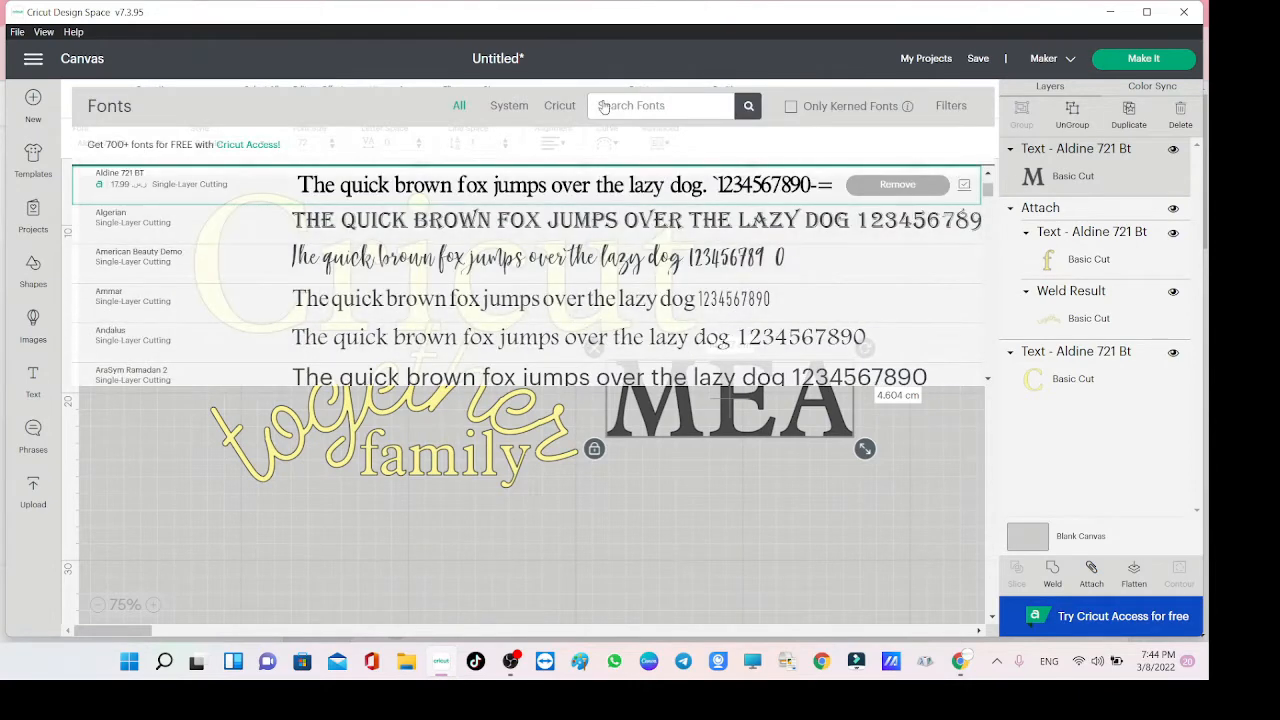
{"action": "left_click", "coordinate": [655, 106]}
{"action": "type", "text": "impact"}
{"action": "left_click", "coordinate": [418, 195]}
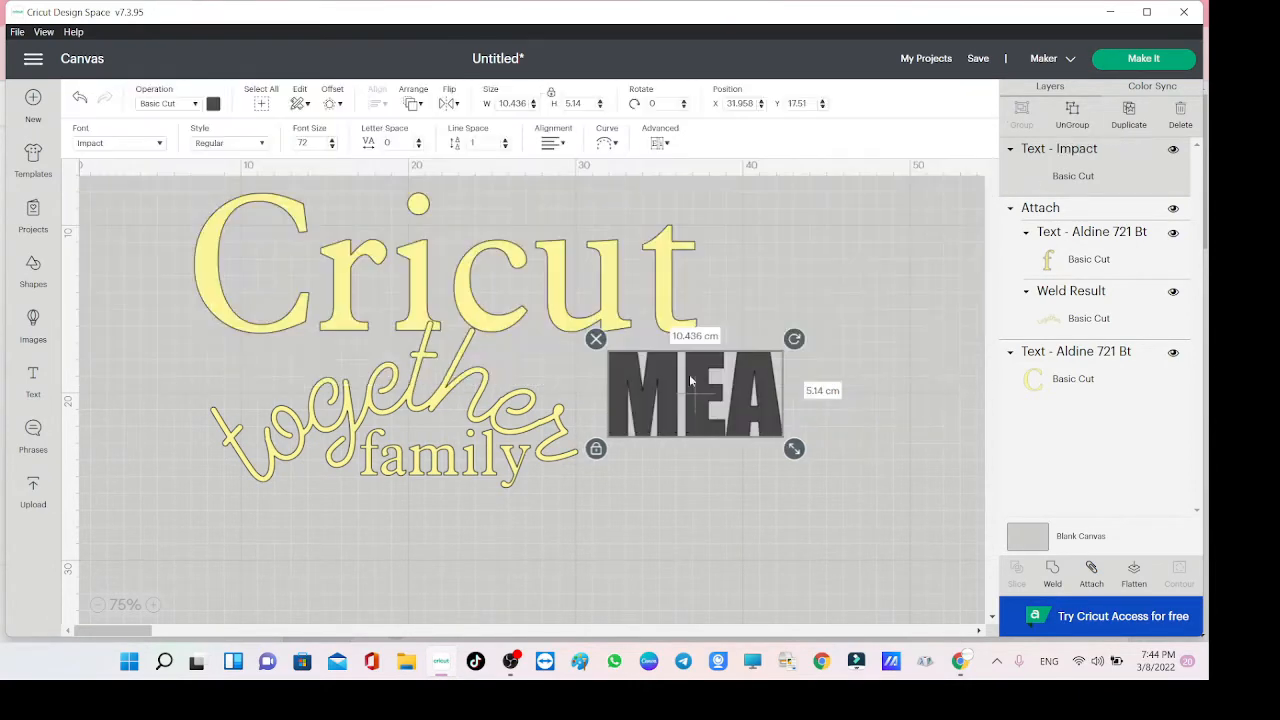
Enlarge "MEA" and position it right beside "together", just below "Cricut".
{"action": "left_click_drag", "start_coordinate": [742, 401], "coordinate": [703, 422]}
{"action": "left_click_drag", "start_coordinate": [757, 466], "coordinate": [810, 496]}
{"action": "left_click_drag", "start_coordinate": [722, 482], "coordinate": [722, 462]}
Enlarge "Cricut" slightly and shift "together family" and "MEA" left beneath it, with "MEA" scaled to about 14.9 cm wide.
{"action": "left_click", "coordinate": [651, 315]}
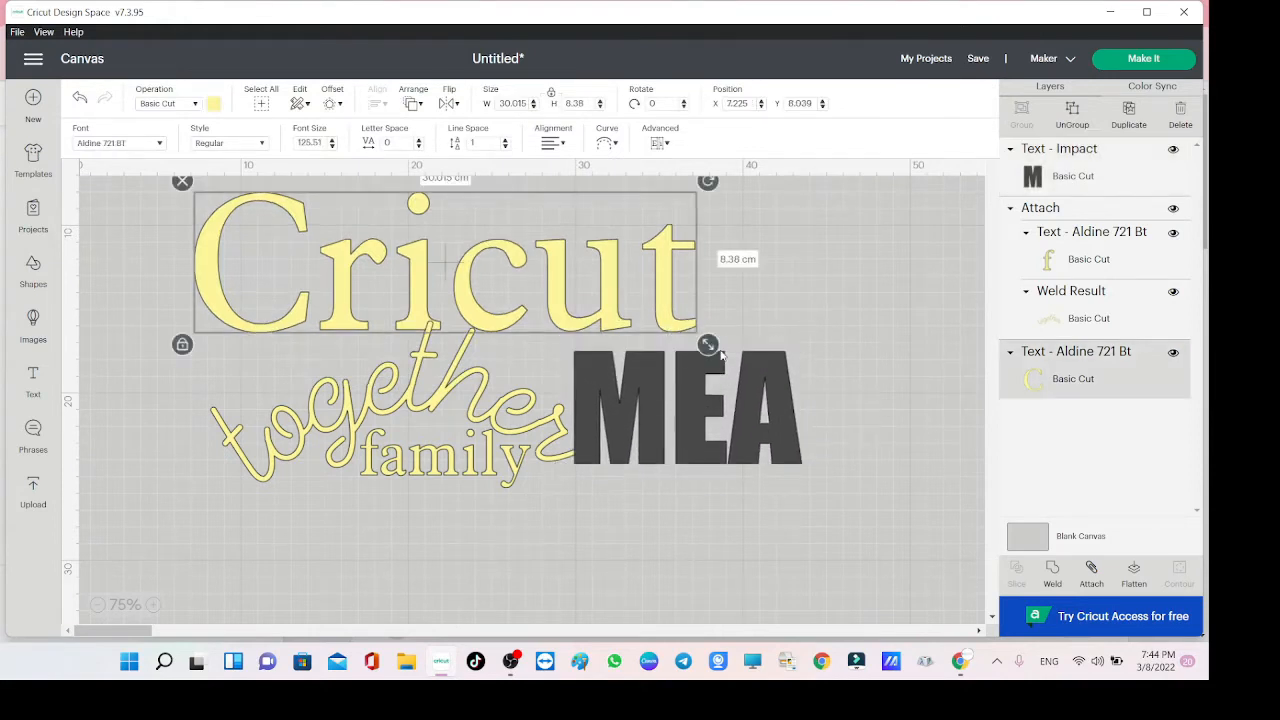
{"action": "left_click_drag", "start_coordinate": [703, 336], "coordinate": [723, 349]}
{"action": "left_click_drag", "start_coordinate": [455, 395], "coordinate": [398, 410]}
{"action": "left_click_drag", "start_coordinate": [626, 401], "coordinate": [578, 403]}
{"action": "left_click_drag", "start_coordinate": [763, 478], "coordinate": [787, 488]}
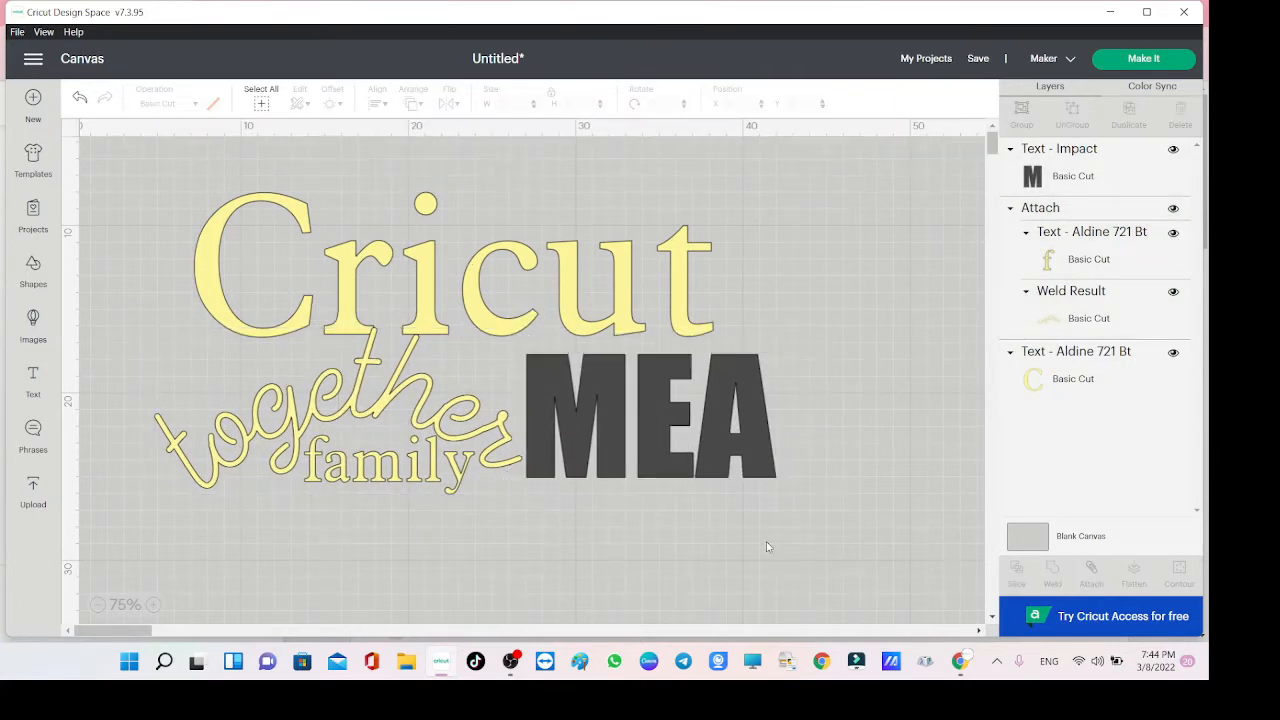
Ungroup "MEA" to letters and set the operation of the letter "M" to Print Then Cut.
{"action": "left_click", "coordinate": [660, 143]}
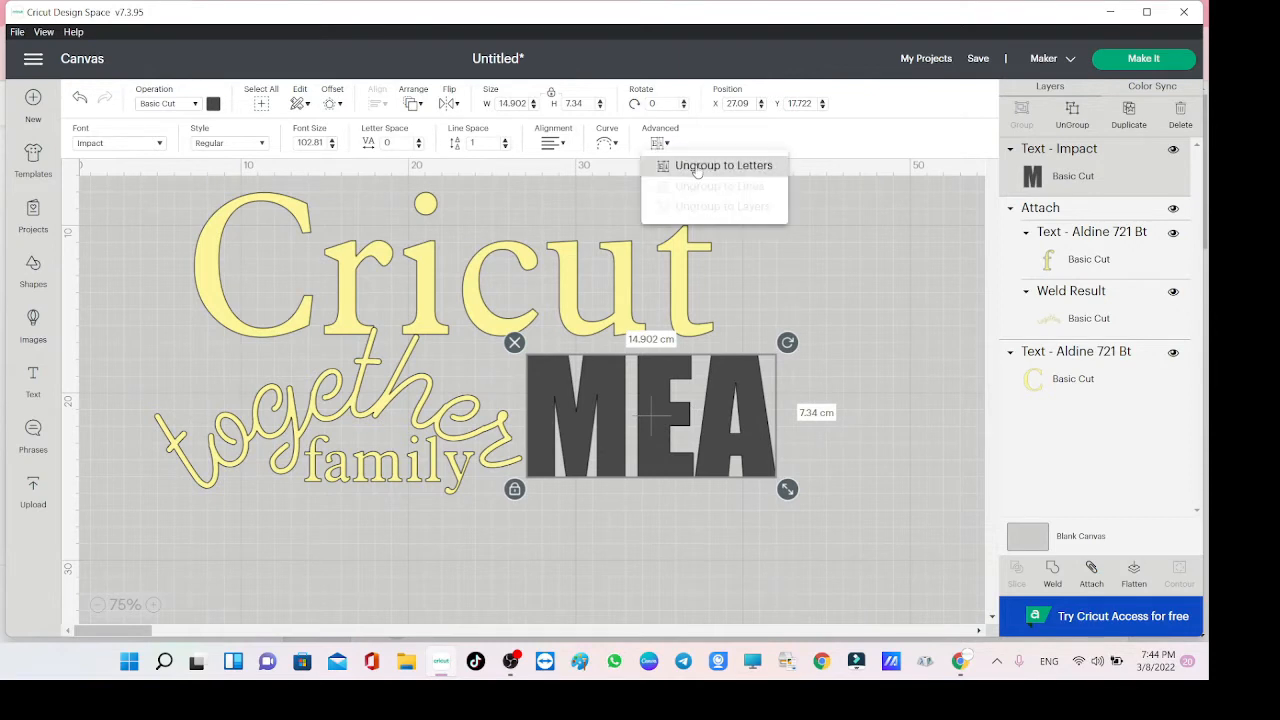
{"action": "left_click", "coordinate": [700, 165]}
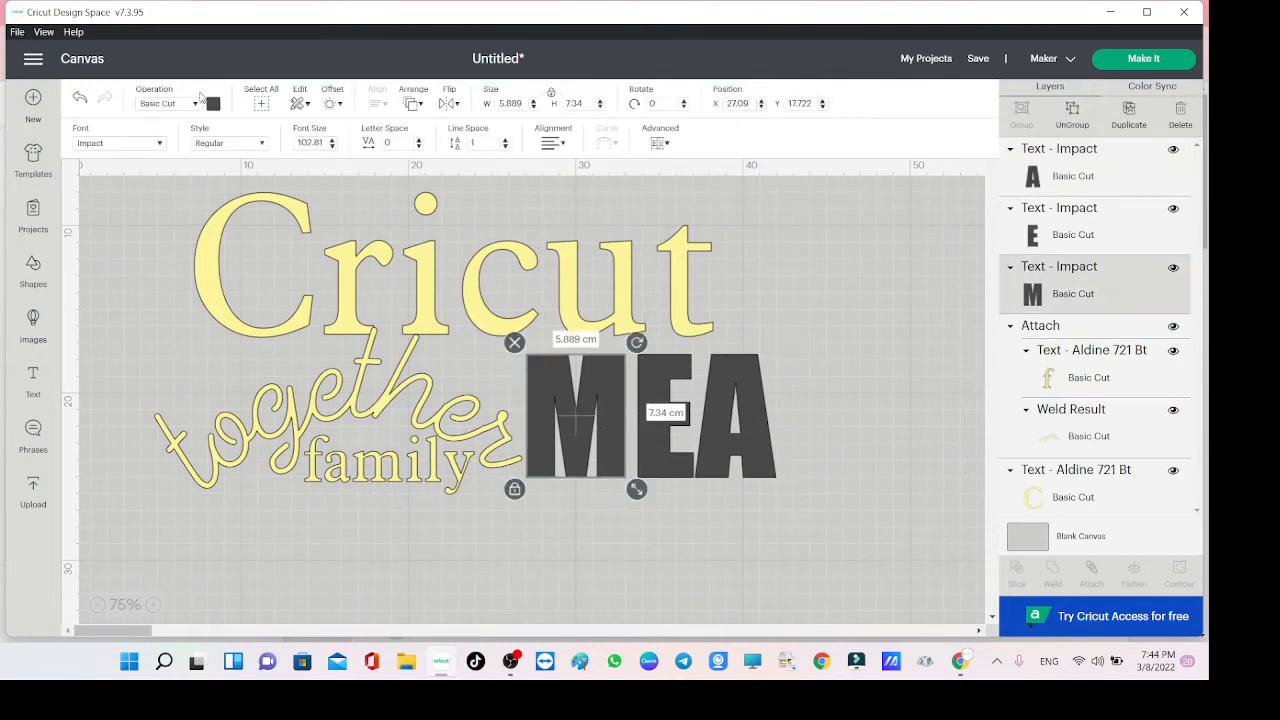
{"action": "left_click", "coordinate": [213, 105]}
{"action": "left_click", "coordinate": [260, 274]}
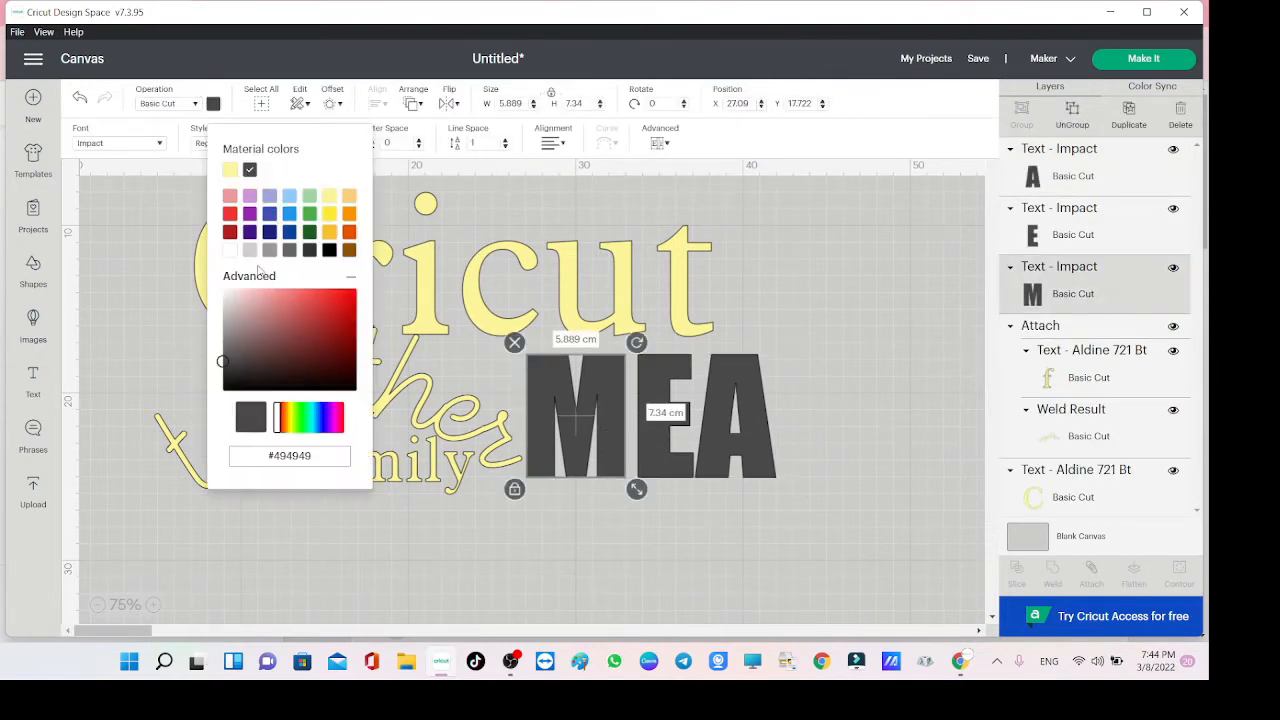
{"action": "left_click", "coordinate": [188, 106]}
{"action": "left_click", "coordinate": [210, 366]}
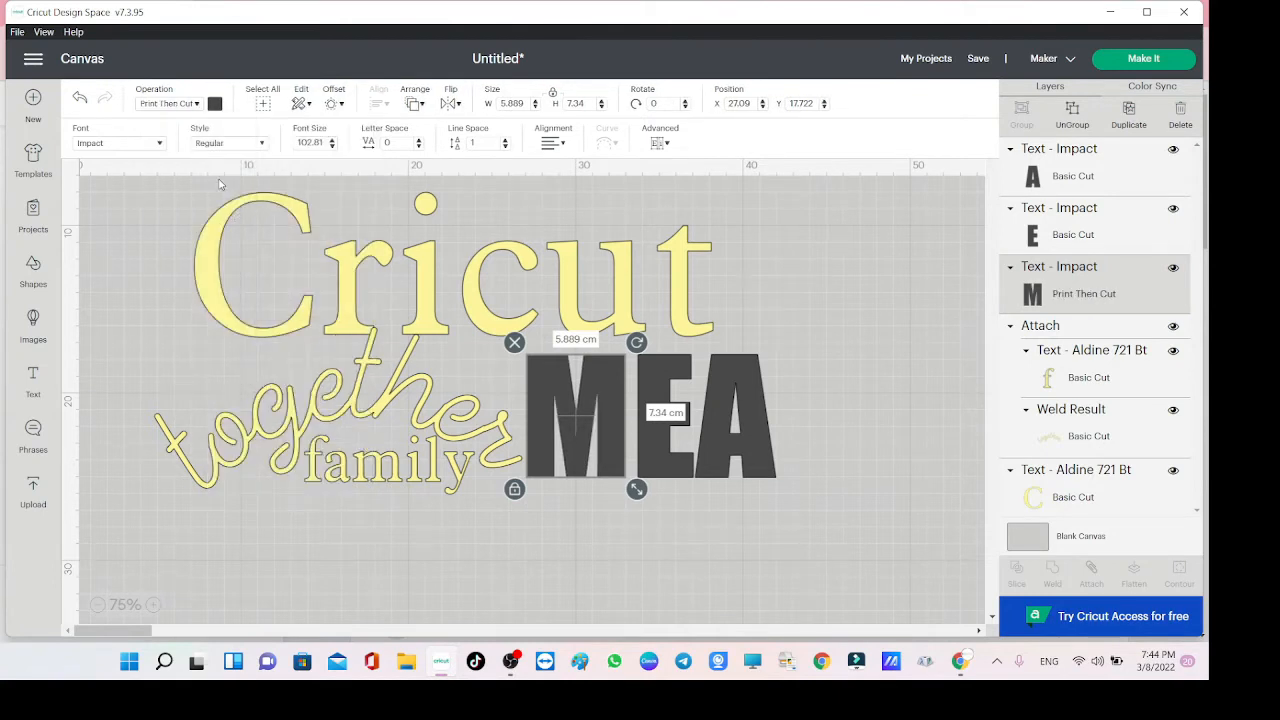
Fill the letter "M" with the mint green white-polka-dot pattern.
{"action": "left_click", "coordinate": [213, 105]}
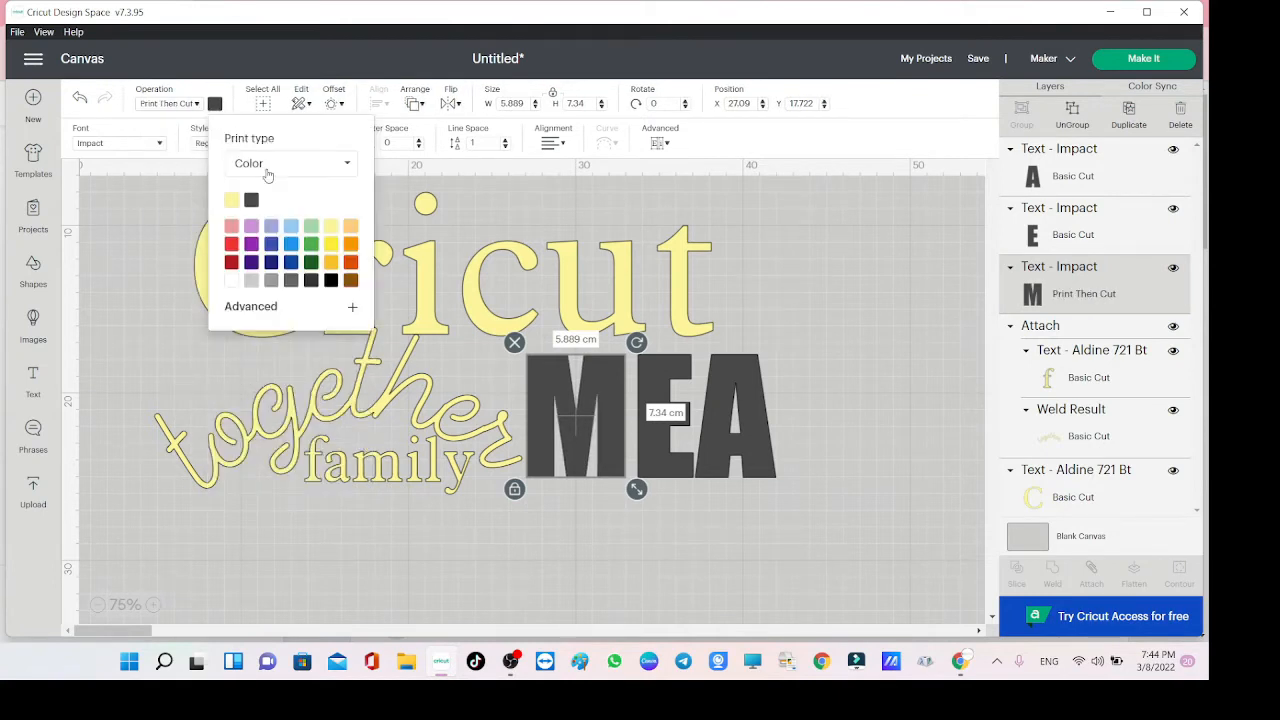
{"action": "left_click", "coordinate": [268, 165]}
{"action": "left_click", "coordinate": [255, 212]}
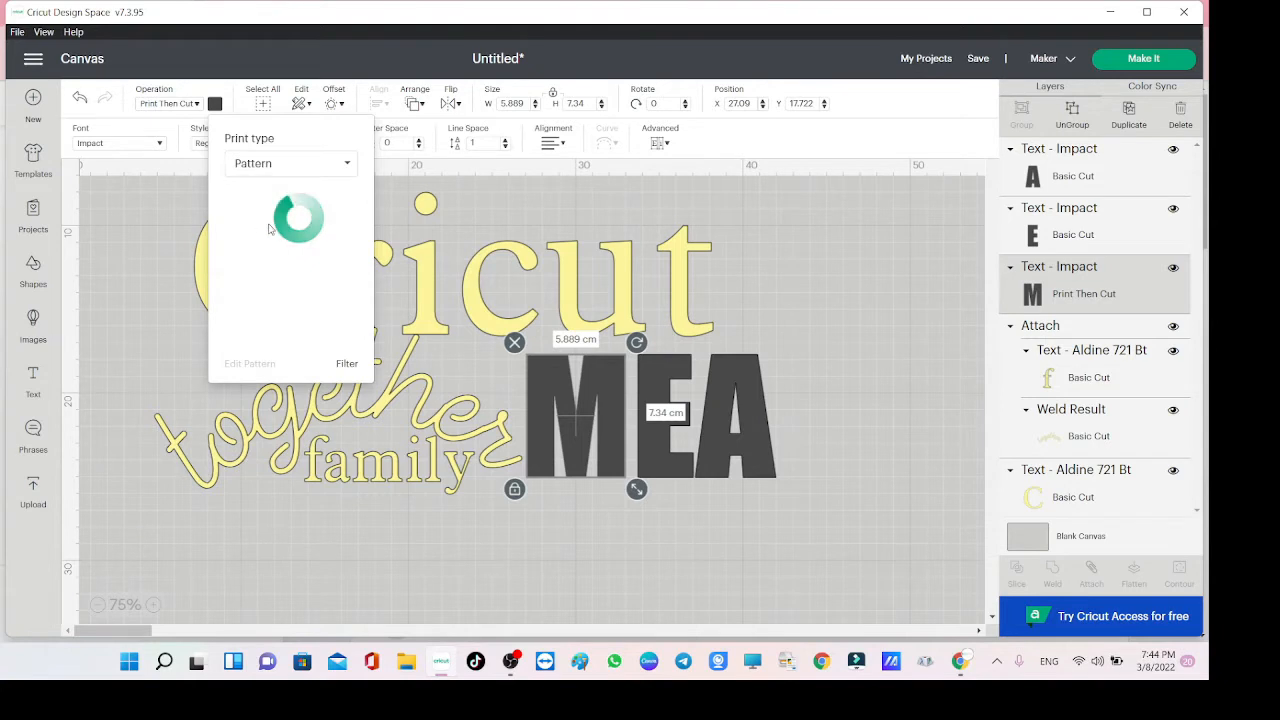
{"action": "scroll", "coordinate": [290, 250], "scroll_direction": "down", "scroll_amount": 5}
{"action": "scroll", "coordinate": [301, 250], "scroll_direction": "down", "scroll_amount": 3}
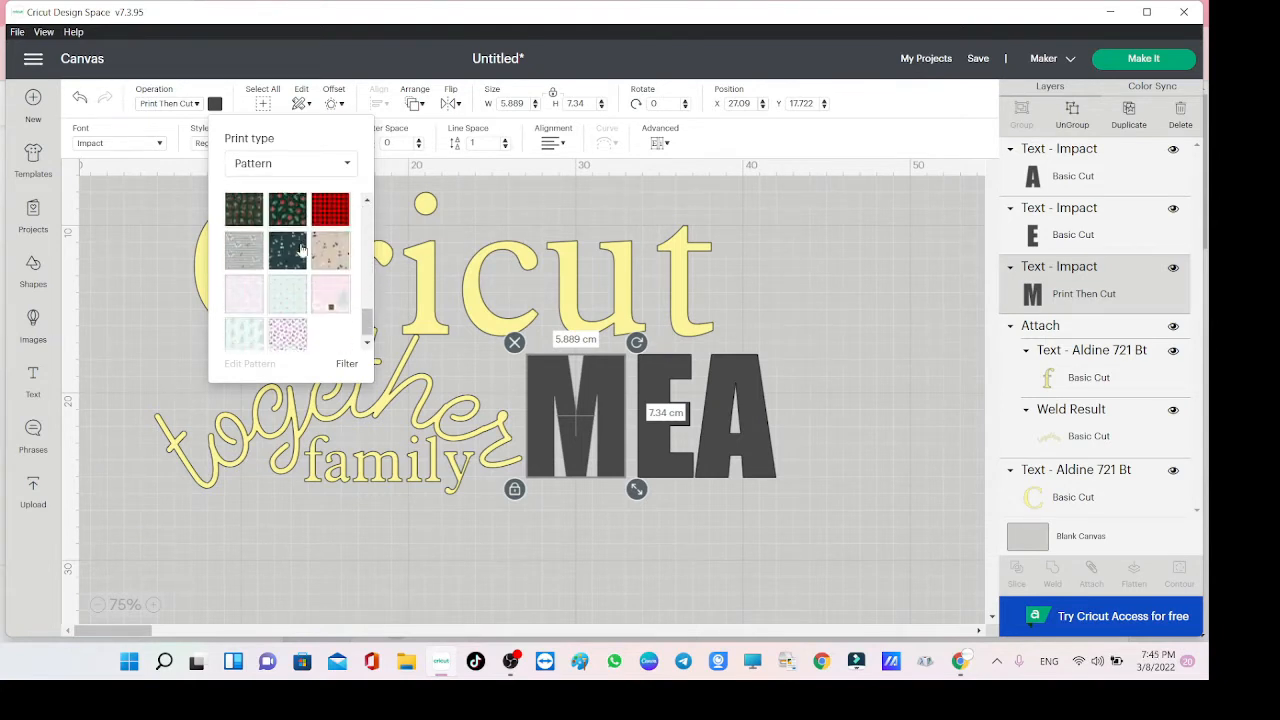
{"action": "scroll", "coordinate": [293, 292], "scroll_direction": "down", "scroll_amount": 3}
{"action": "scroll", "coordinate": [293, 292], "scroll_direction": "down", "scroll_amount": 3}
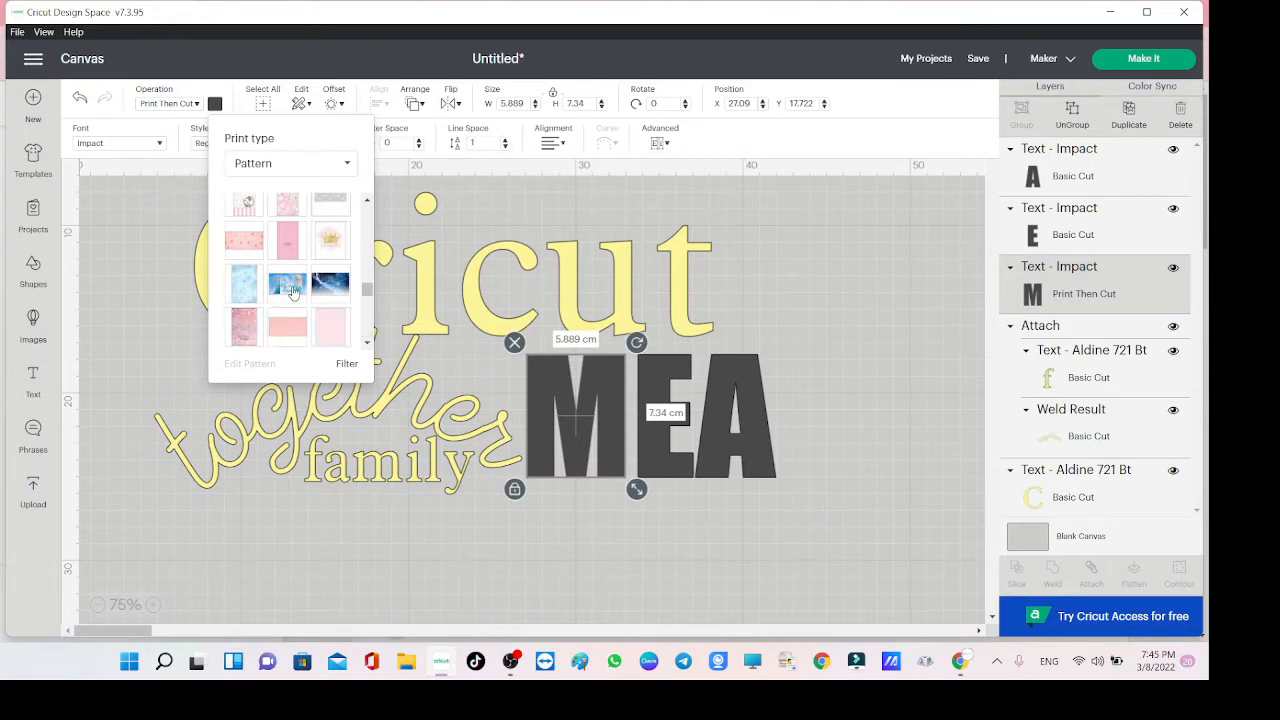
{"action": "scroll", "coordinate": [293, 292], "scroll_direction": "down", "scroll_amount": 4}
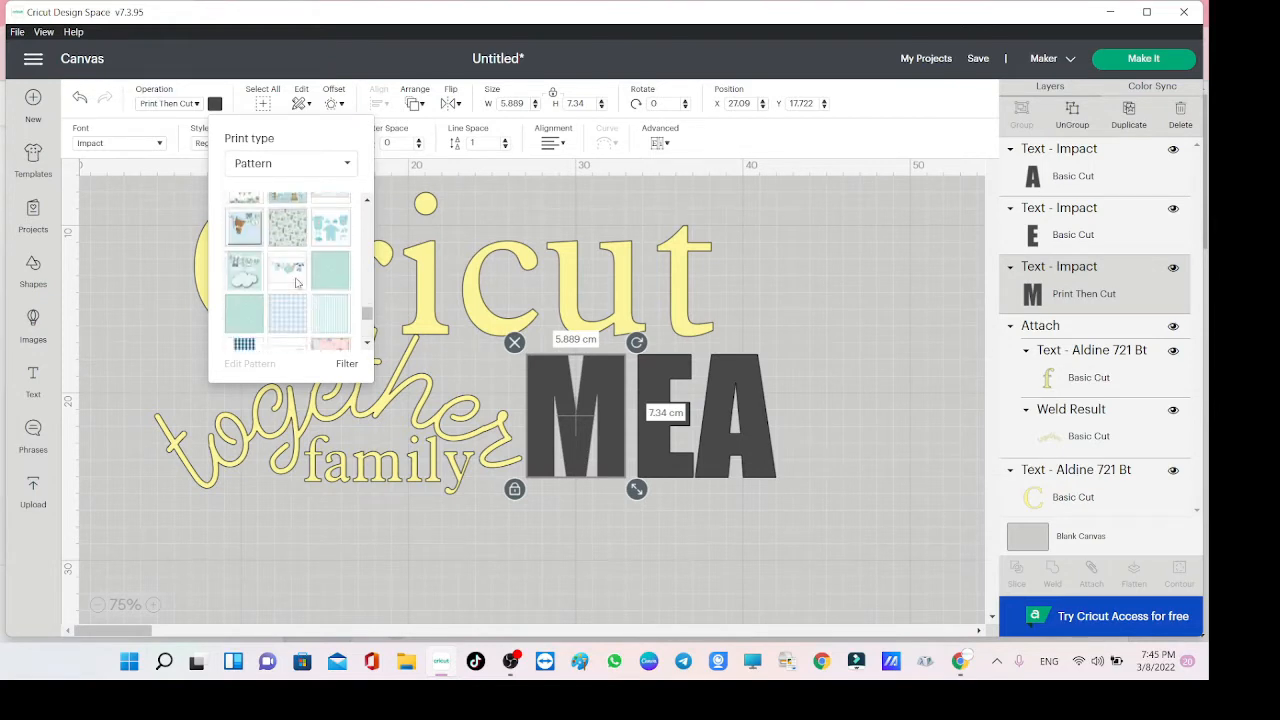
Set the letter "E" to Print Then Cut and fill it with a pink-and-white striped pattern.
{"action": "left_click", "coordinate": [655, 381]}
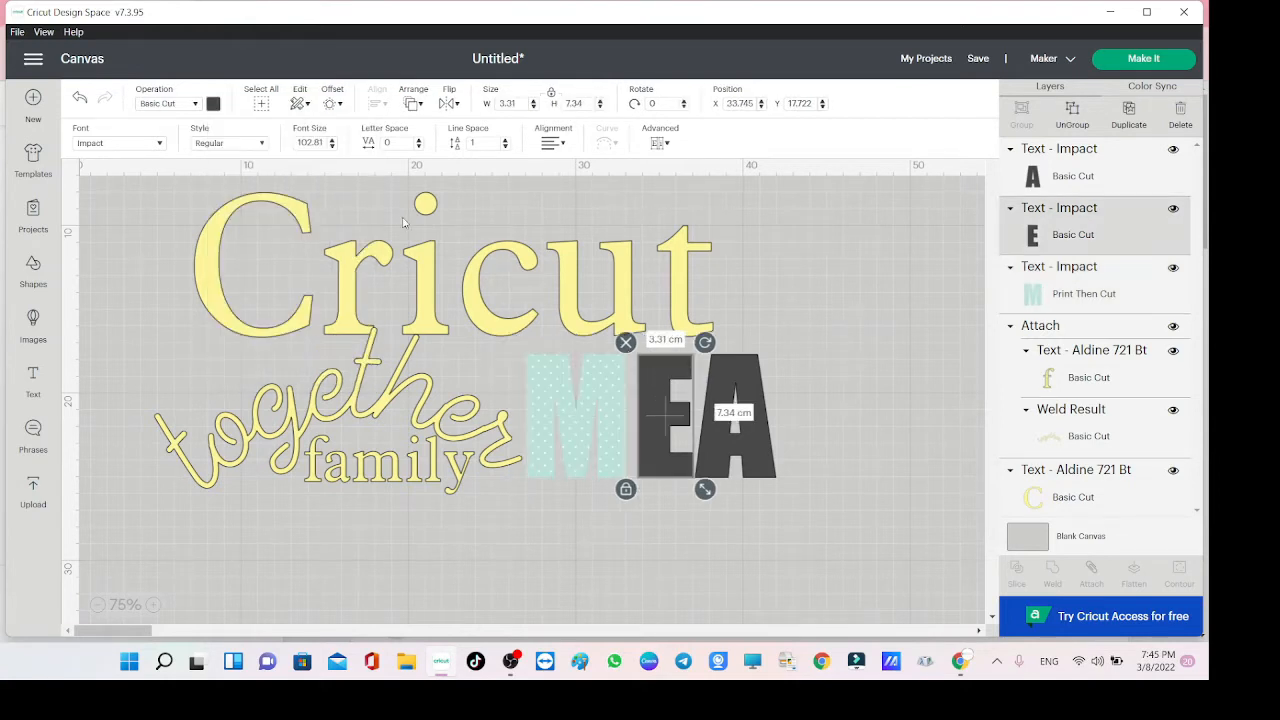
{"action": "left_click", "coordinate": [212, 104]}
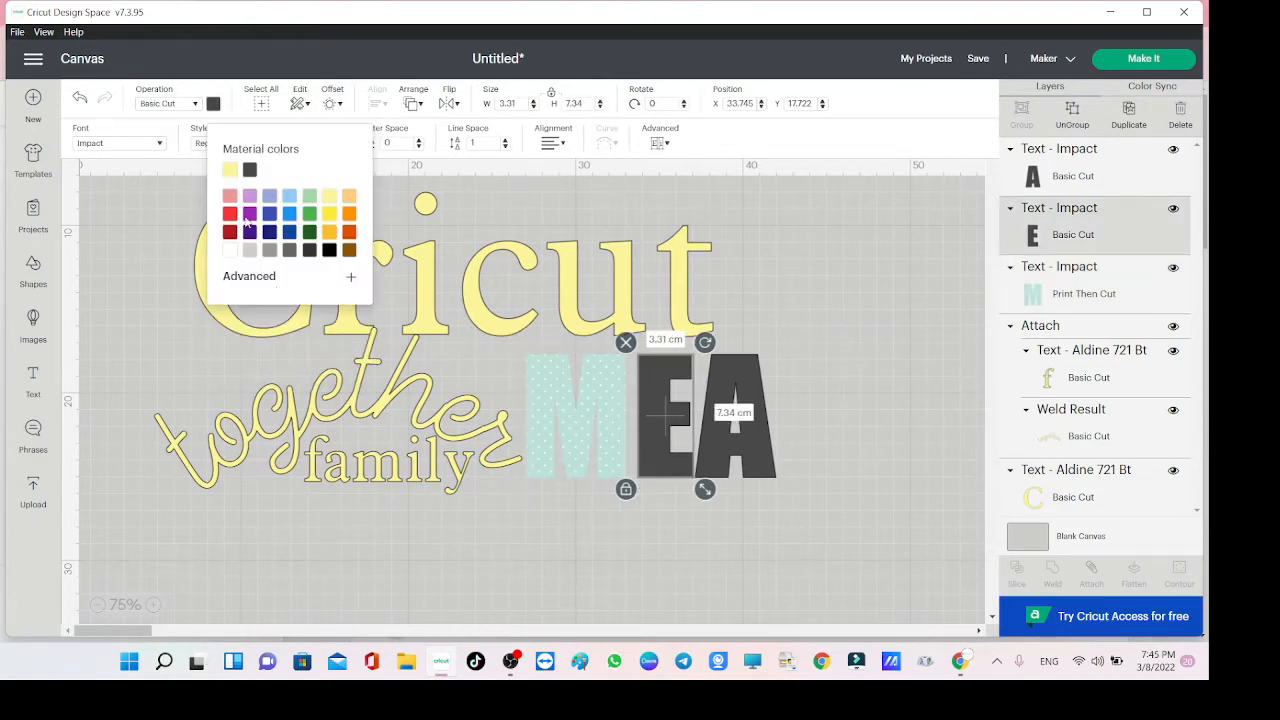
{"action": "left_click", "coordinate": [249, 276]}
{"action": "left_click", "coordinate": [165, 104]}
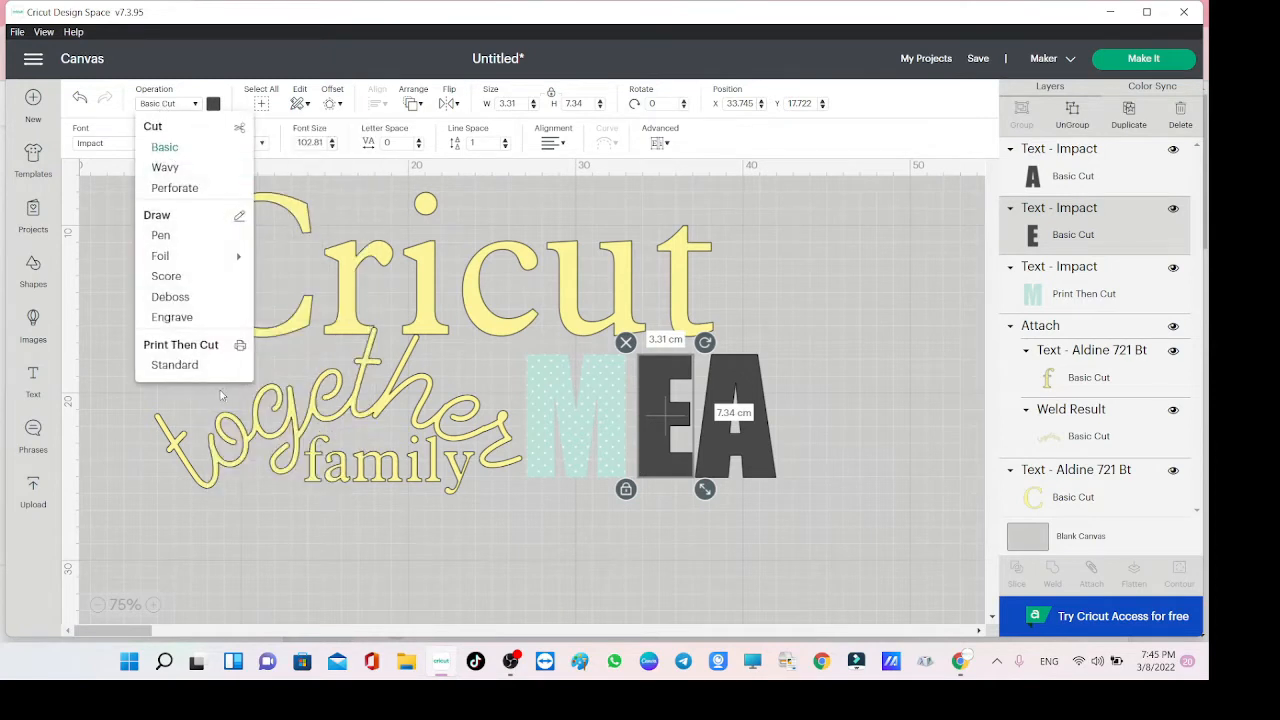
{"action": "left_click", "coordinate": [170, 364]}
{"action": "left_click", "coordinate": [214, 104]}
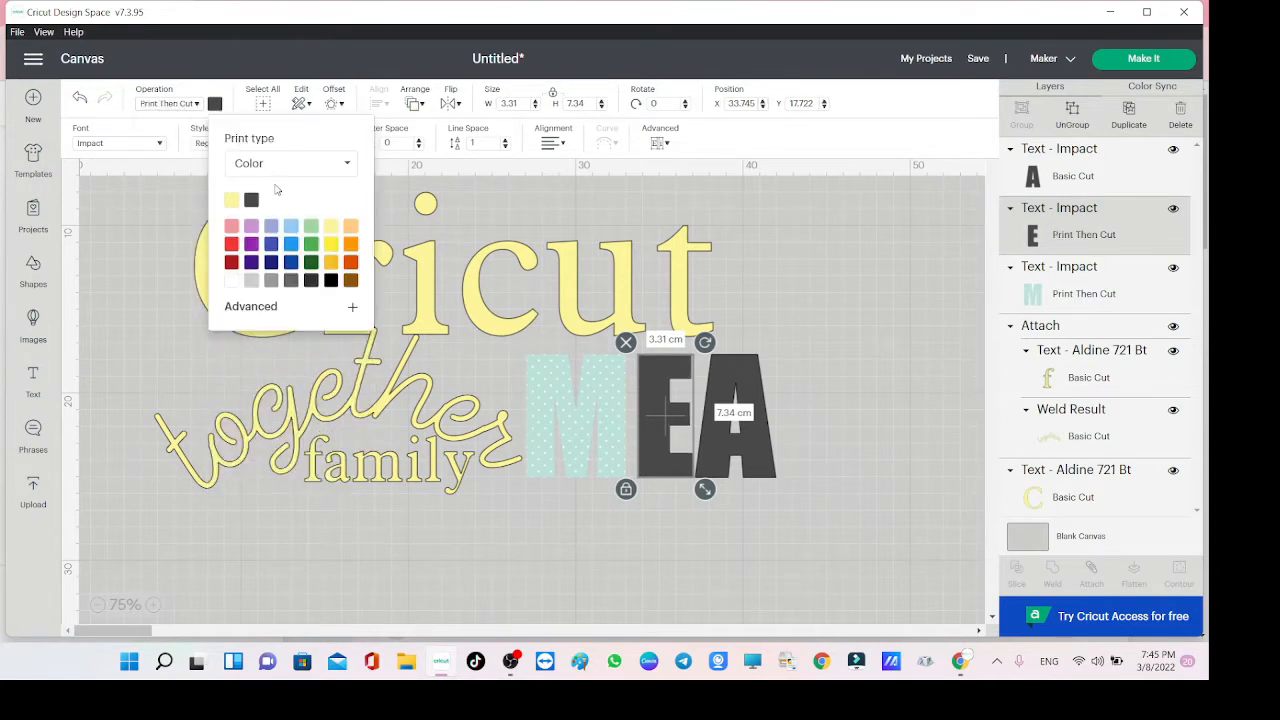
{"action": "left_click", "coordinate": [290, 163]}
{"action": "left_click", "coordinate": [257, 211]}
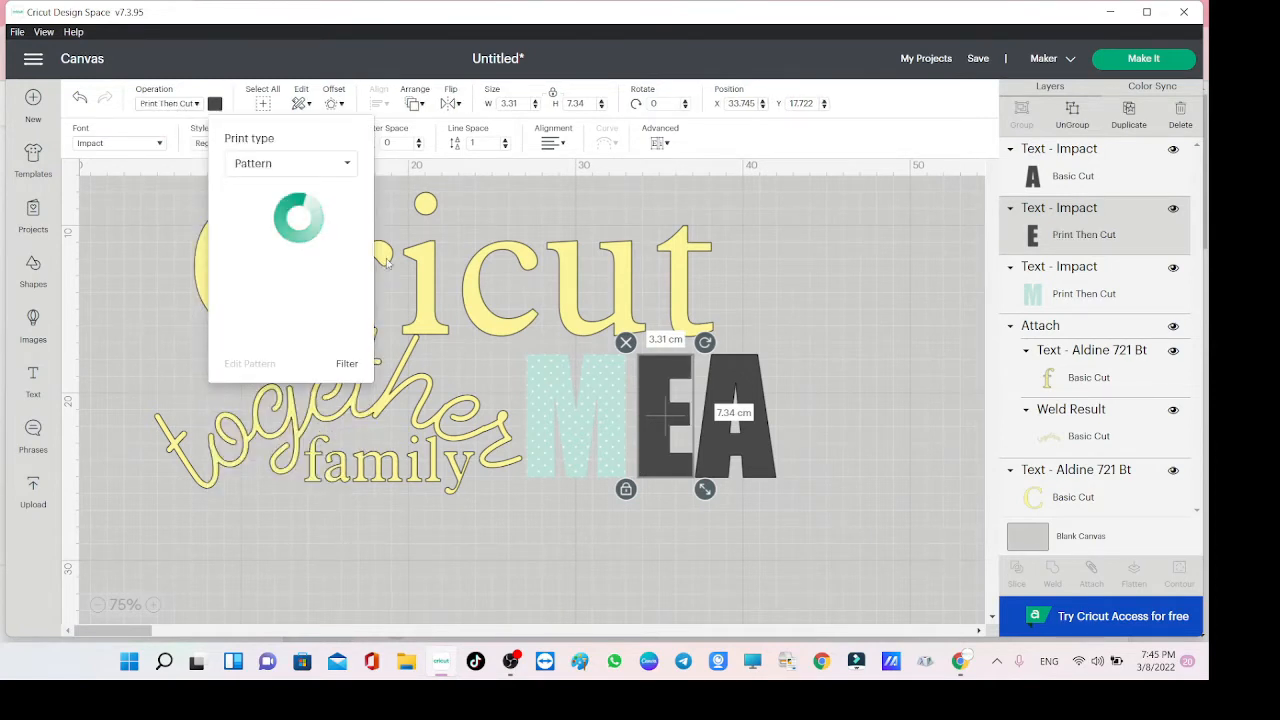
{"action": "scroll", "coordinate": [269, 263], "scroll_direction": "down", "scroll_amount": 5}
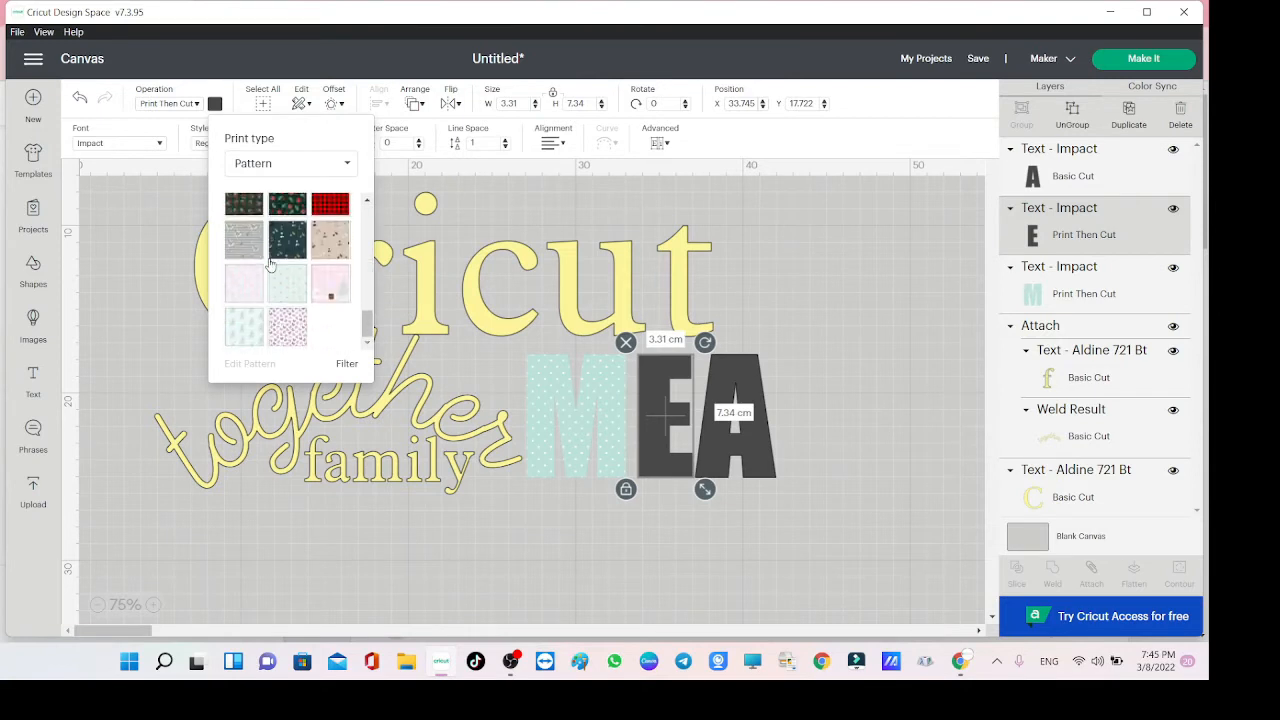
{"action": "scroll", "coordinate": [270, 263], "scroll_direction": "down", "scroll_amount": 8}
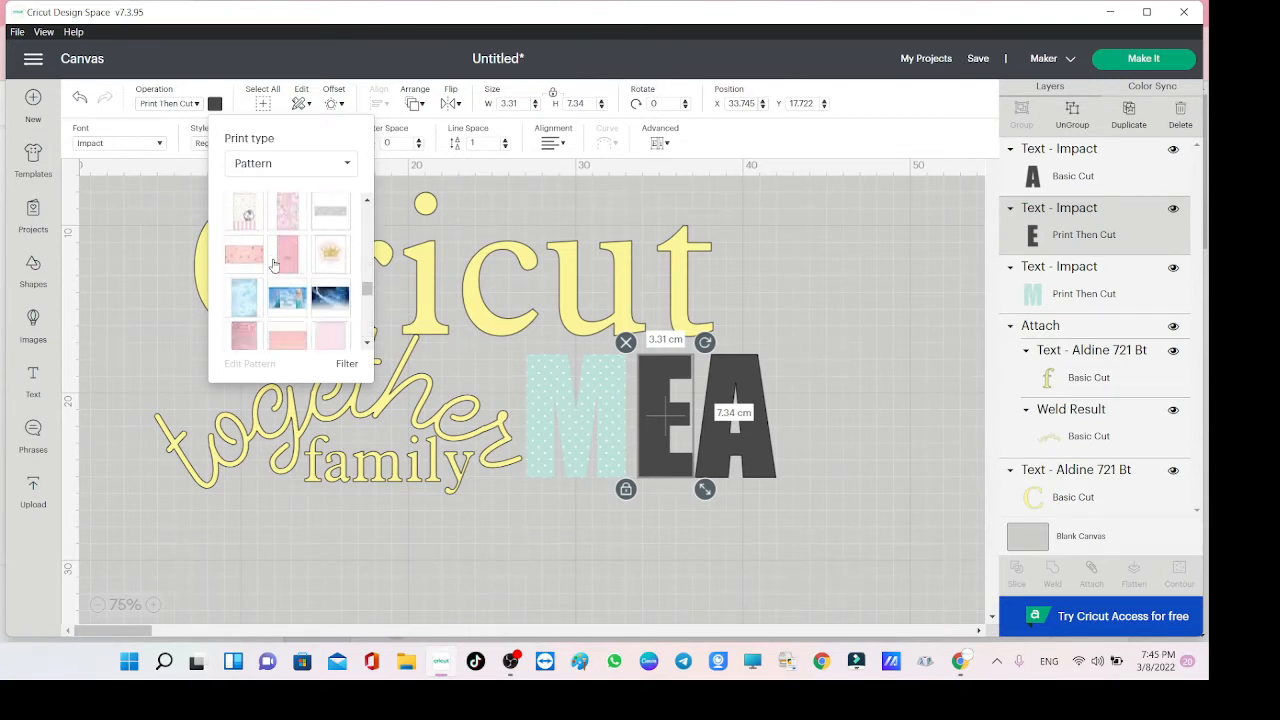
{"action": "scroll", "coordinate": [274, 263], "scroll_direction": "down", "scroll_amount": 5}
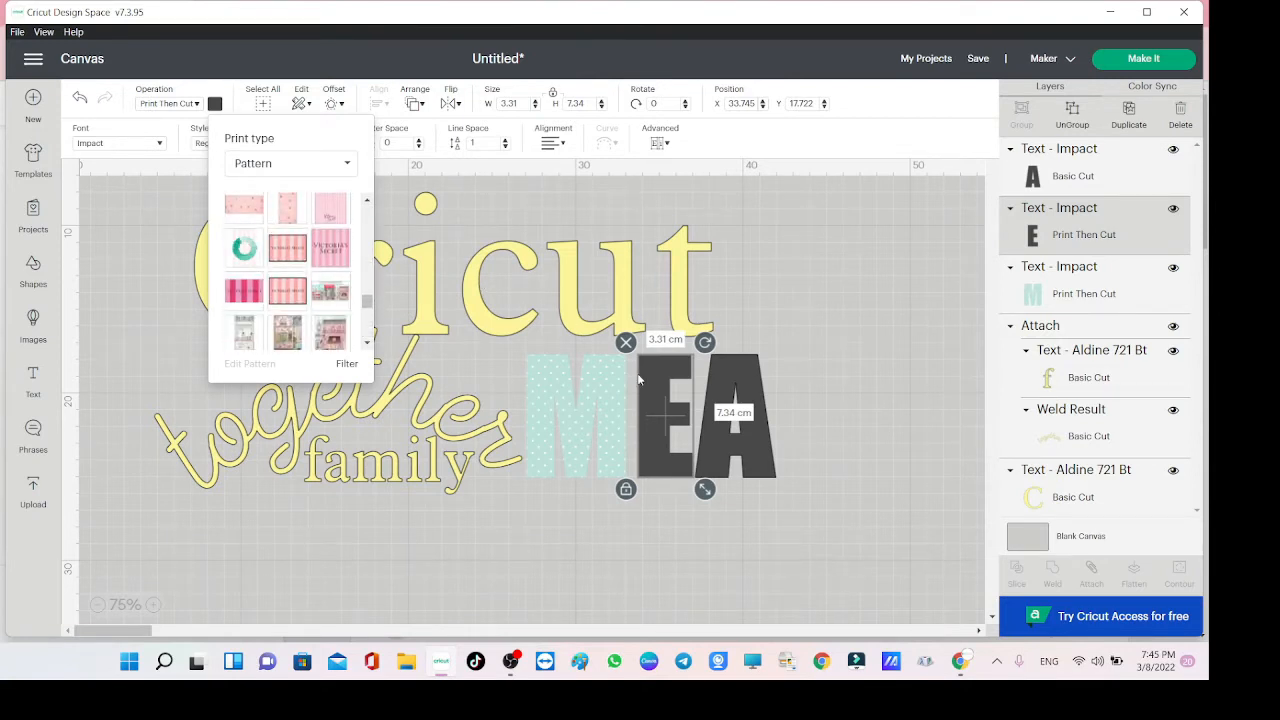
Set the letter "A" to Print Then Cut and fill it with the light blue gingham pattern.
{"action": "left_click", "coordinate": [733, 374]}
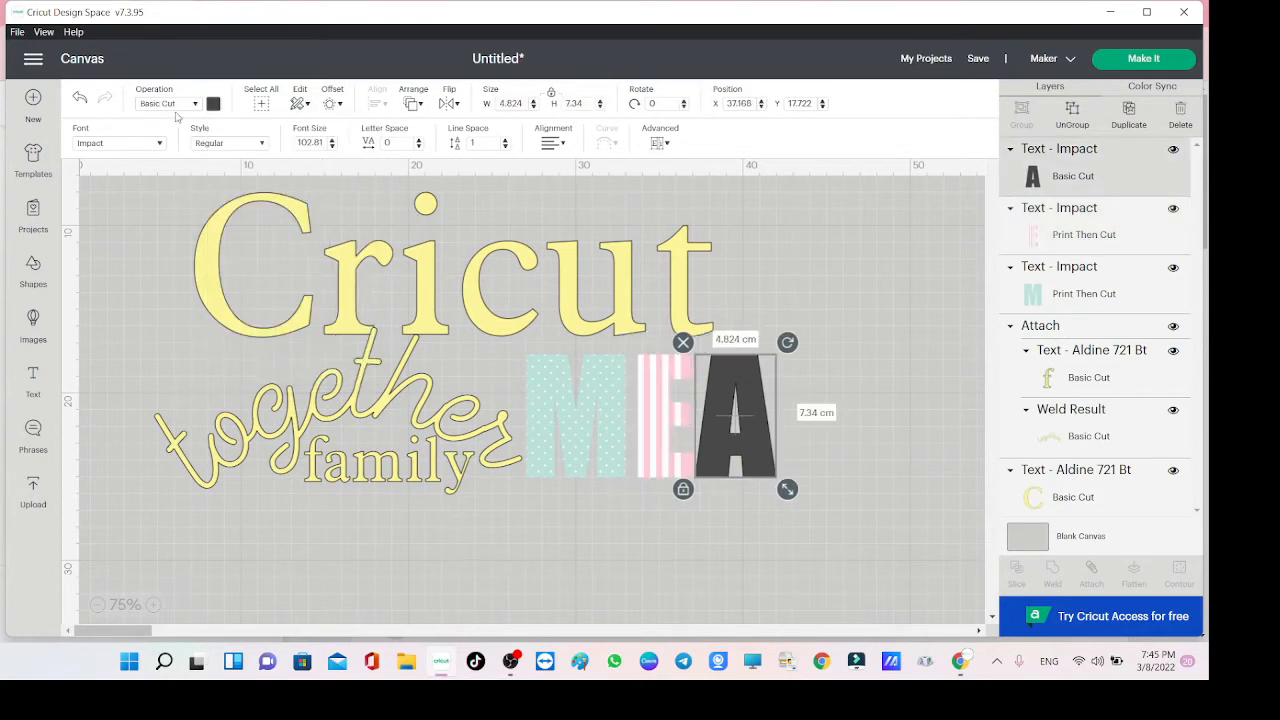
{"action": "left_click", "coordinate": [195, 104]}
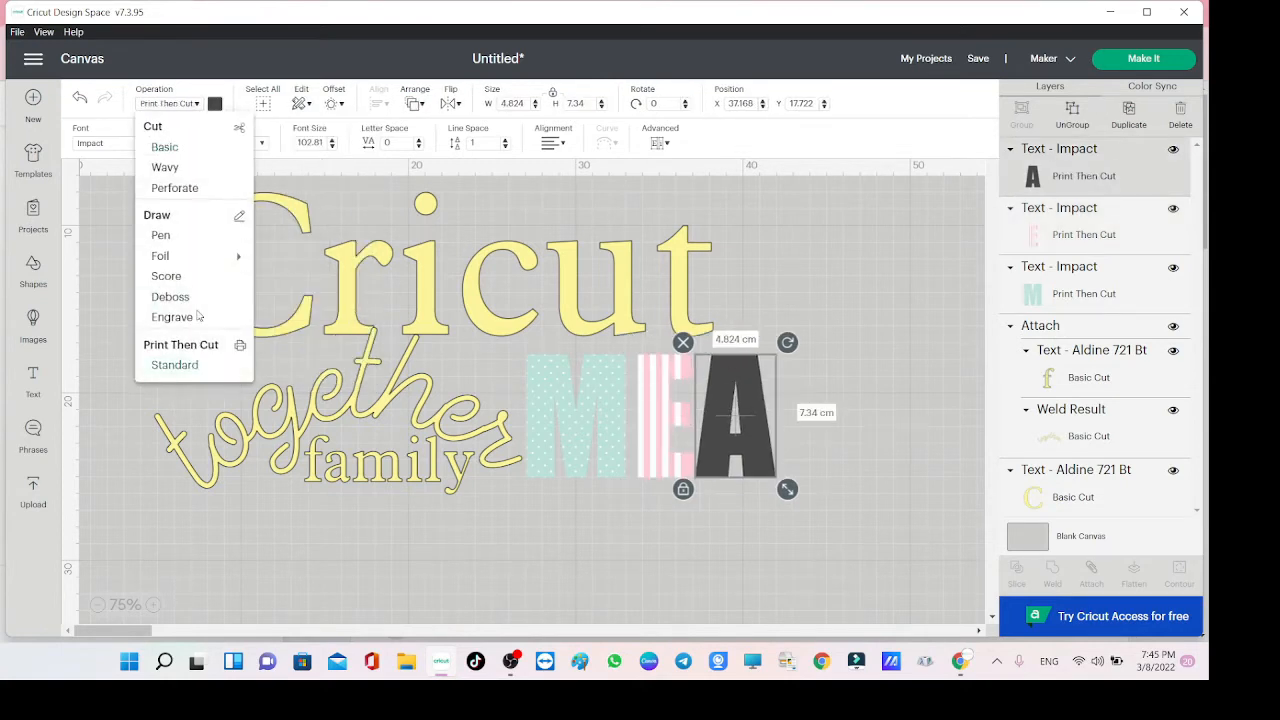
{"action": "left_click", "coordinate": [200, 368]}
{"action": "left_click", "coordinate": [214, 104]}
{"action": "left_click", "coordinate": [253, 166]}
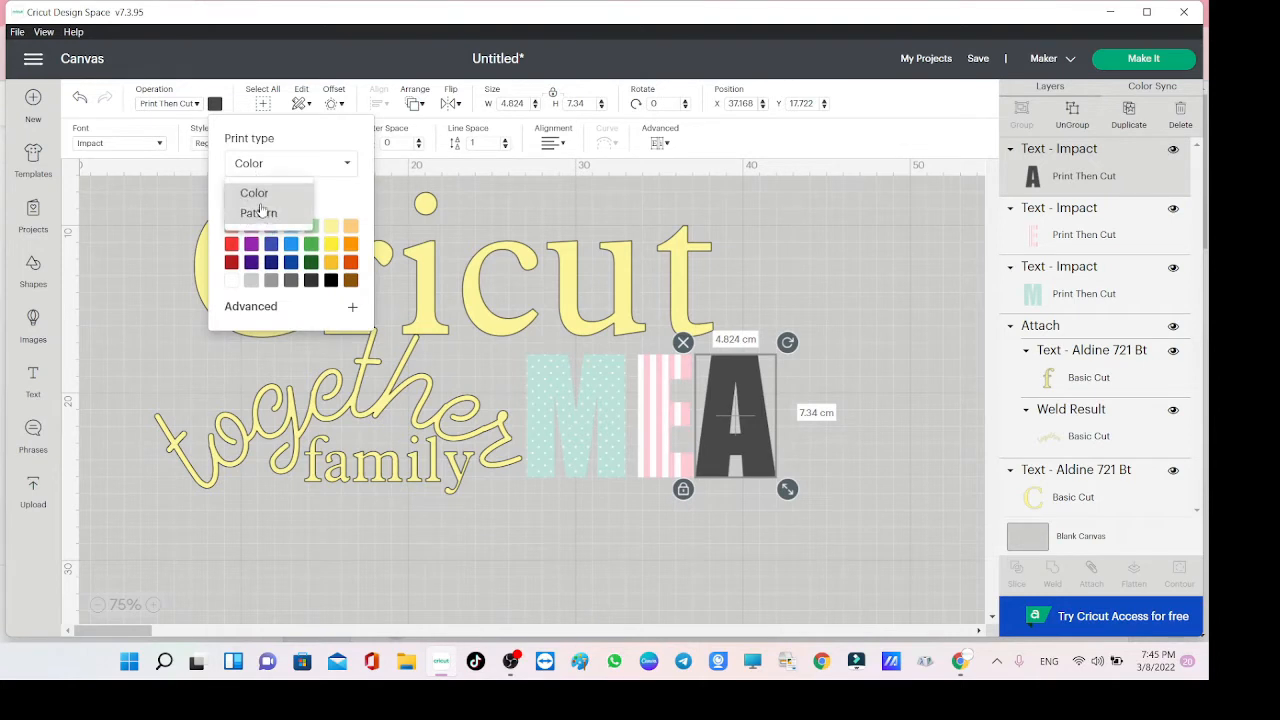
{"action": "left_click", "coordinate": [258, 210]}
{"action": "scroll", "coordinate": [301, 313], "scroll_direction": "down", "scroll_amount": 6}
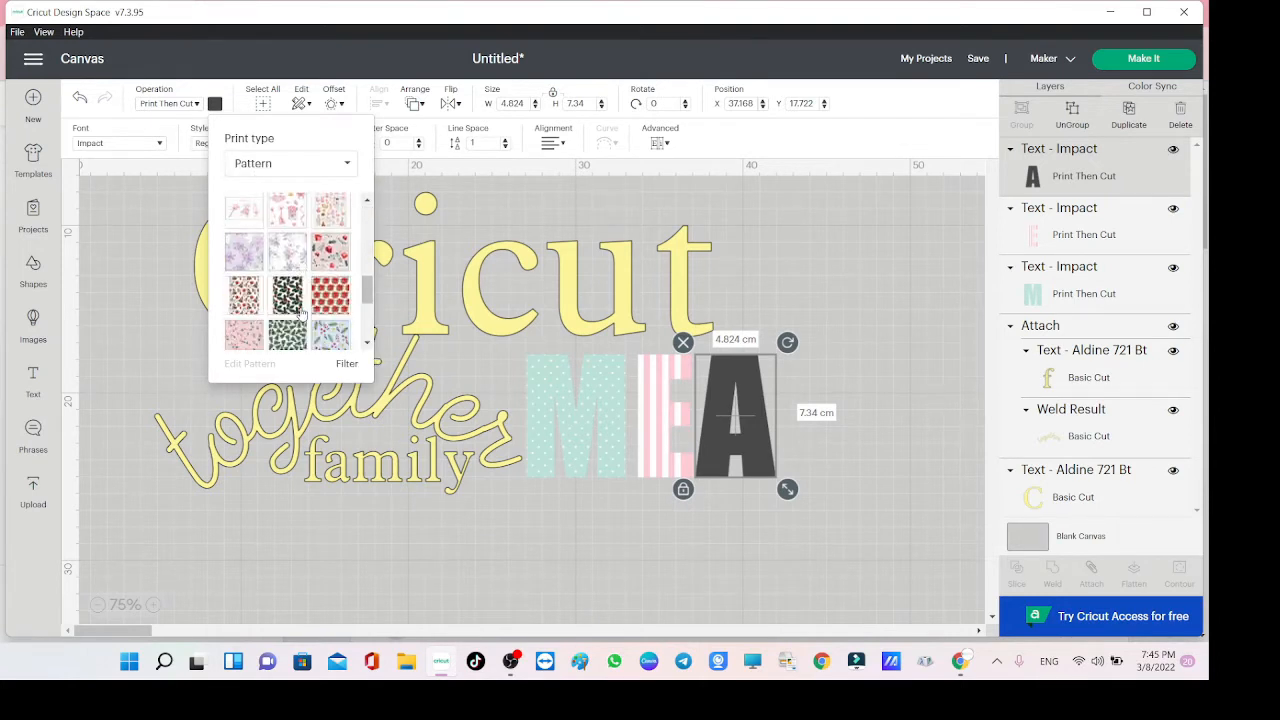
{"action": "scroll", "coordinate": [301, 313], "scroll_direction": "down", "scroll_amount": 6}
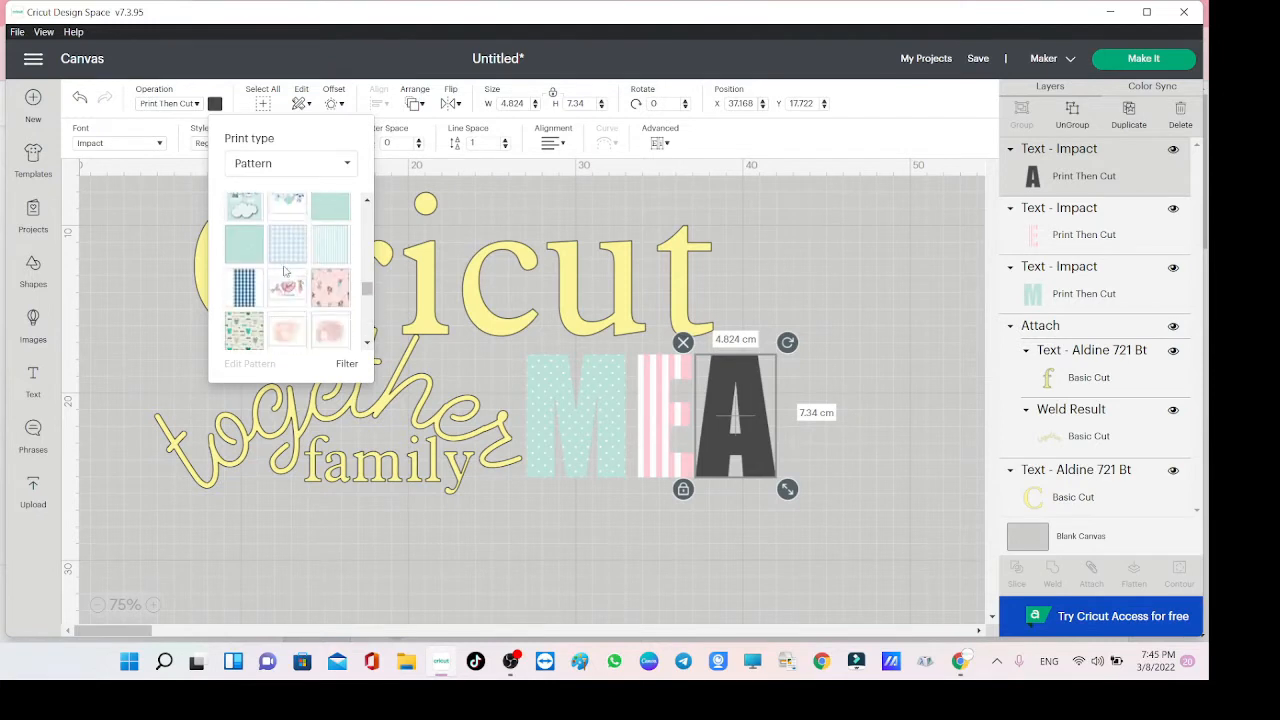
{"action": "left_click", "coordinate": [281, 252]}
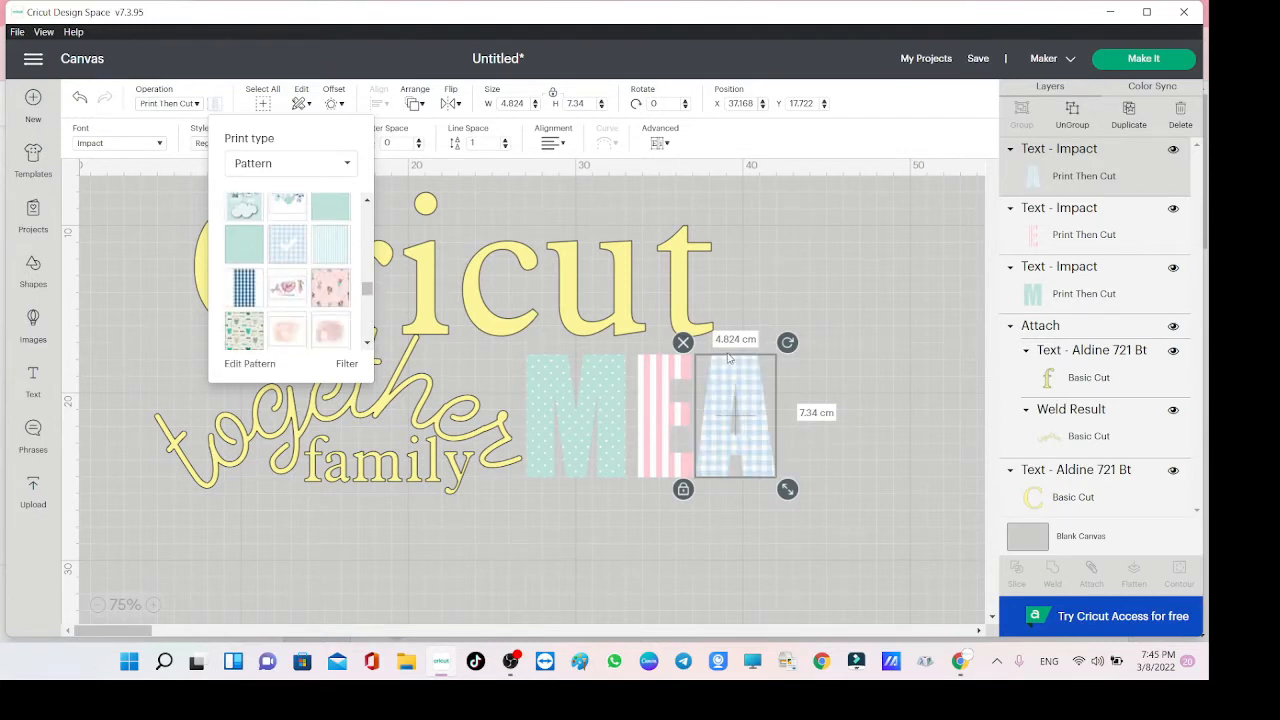
Recolour the word "Cricut" to salmon pink.
{"action": "left_click", "coordinate": [573, 302]}
{"action": "left_click", "coordinate": [213, 104]}
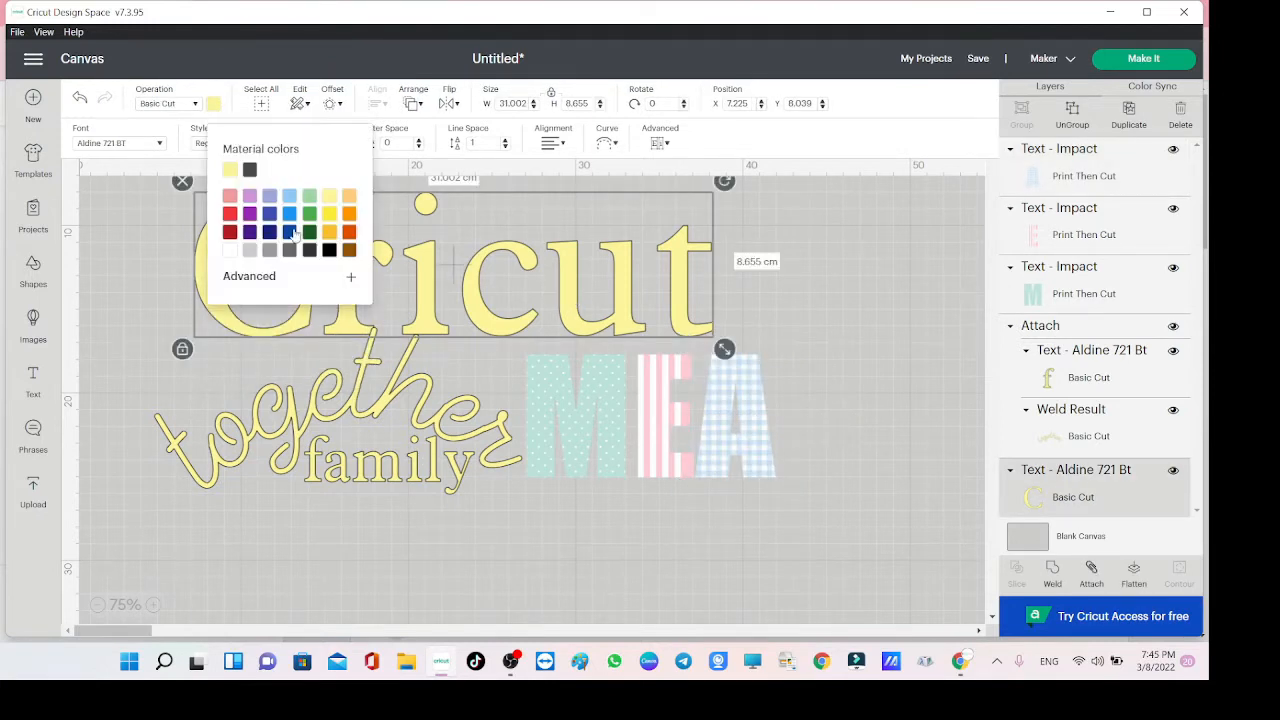
{"action": "left_click", "coordinate": [230, 196]}
Change the canvas background colour to a darker grey.
{"action": "left_click", "coordinate": [1044, 540]}
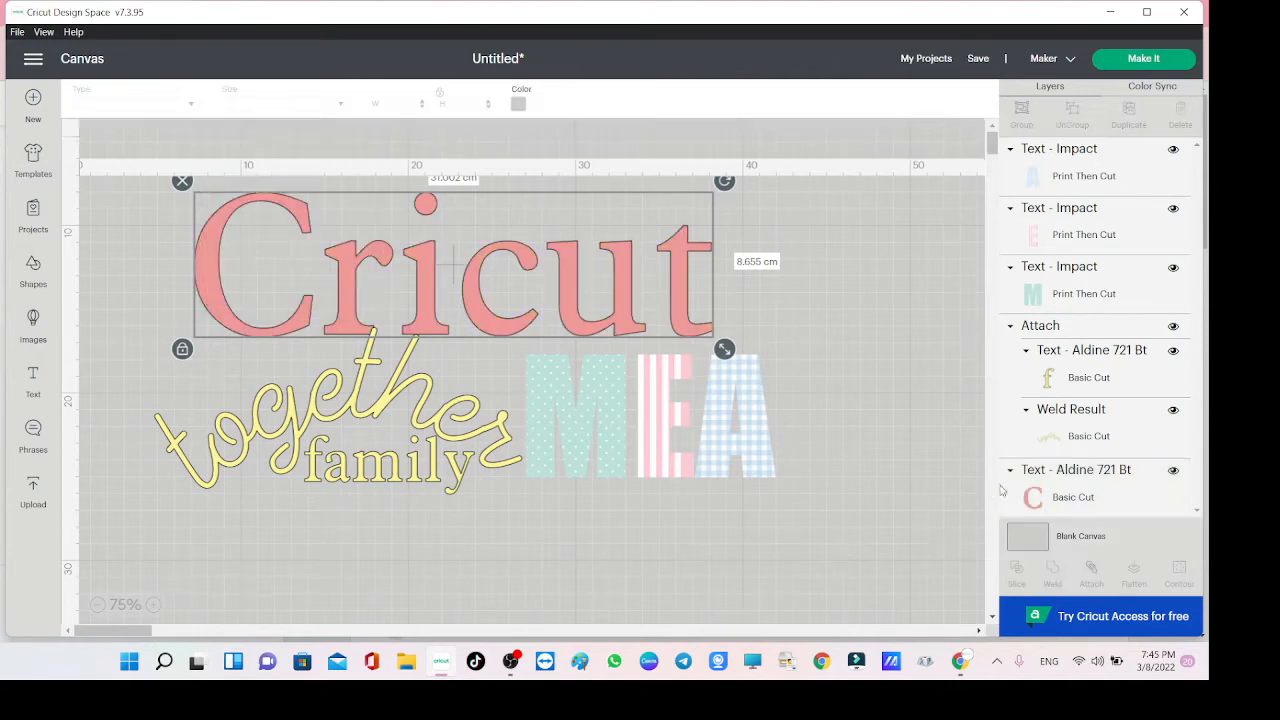
{"action": "left_click", "coordinate": [519, 104]}
{"action": "left_click", "coordinate": [580, 245]}
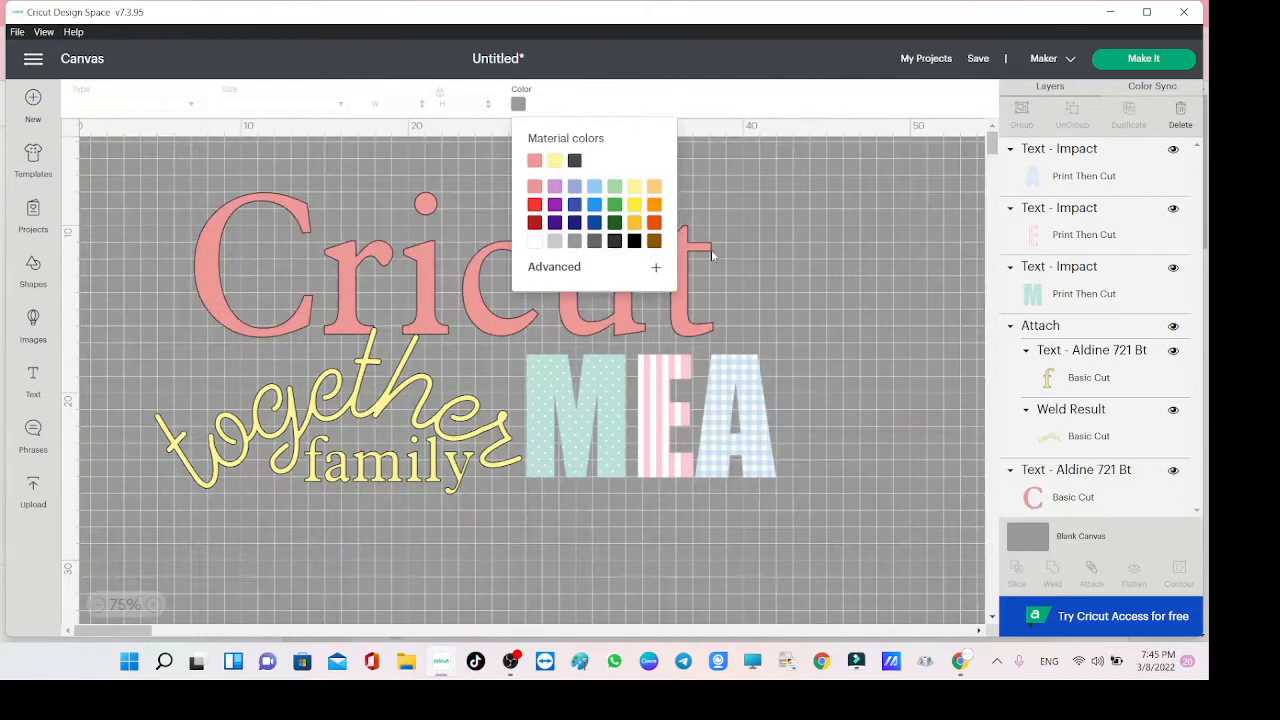
{"action": "left_click", "coordinate": [715, 256]}
Detach the attached "together" and "family" so each word can be coloured separately.
{"action": "left_click", "coordinate": [333, 400]}
{"action": "left_click", "coordinate": [213, 104]}
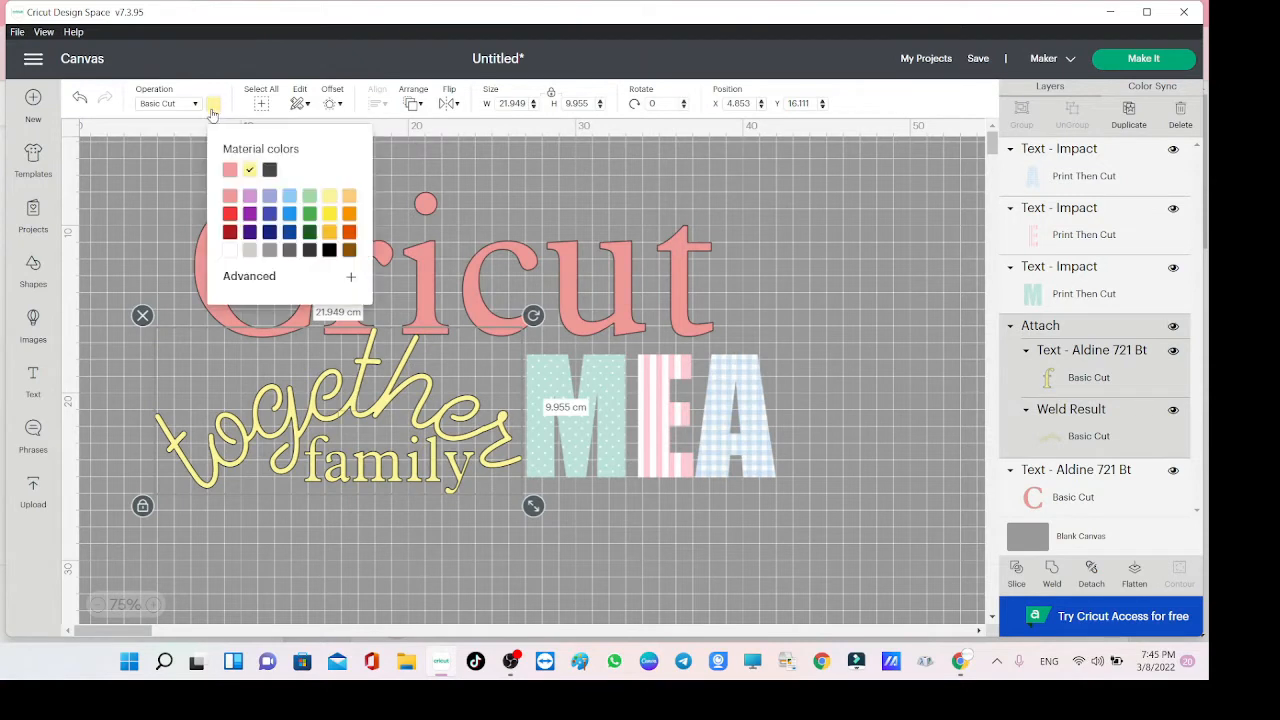
{"action": "right_click", "coordinate": [1116, 355]}
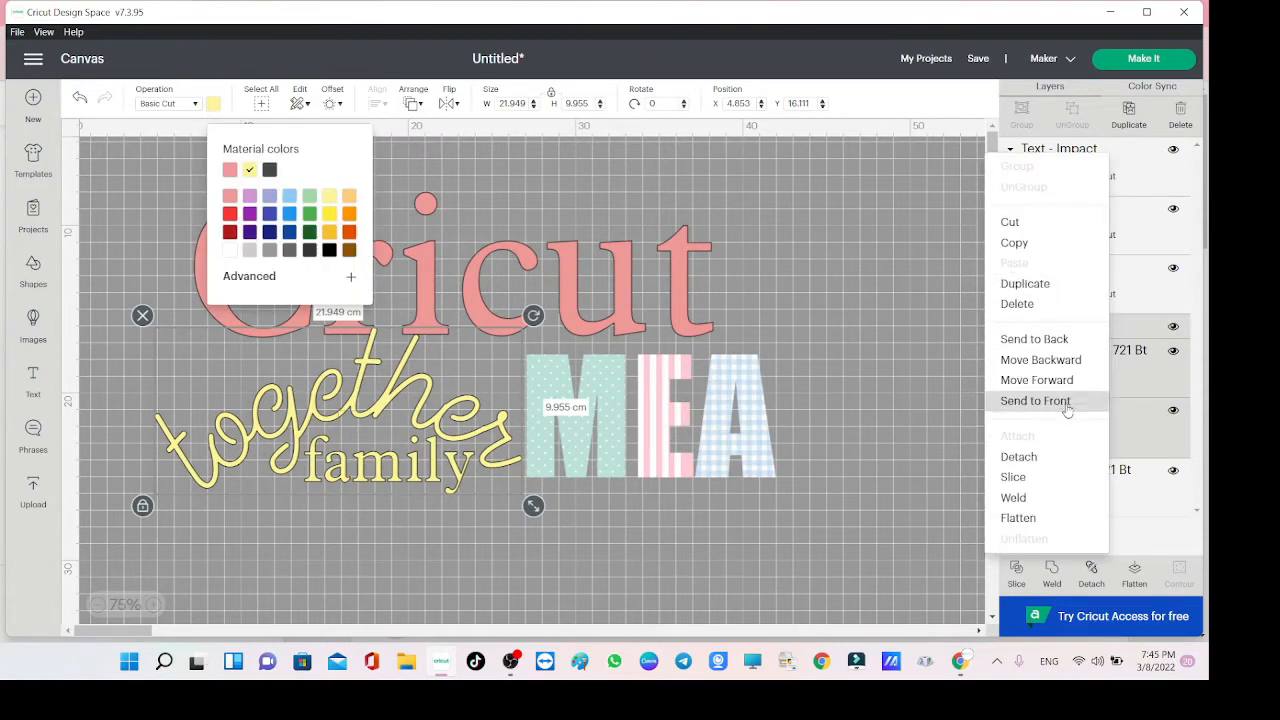
{"action": "left_click", "coordinate": [1045, 474]}
Recolour "together" to the custom turquoise #7efade.
{"action": "left_click", "coordinate": [491, 451]}
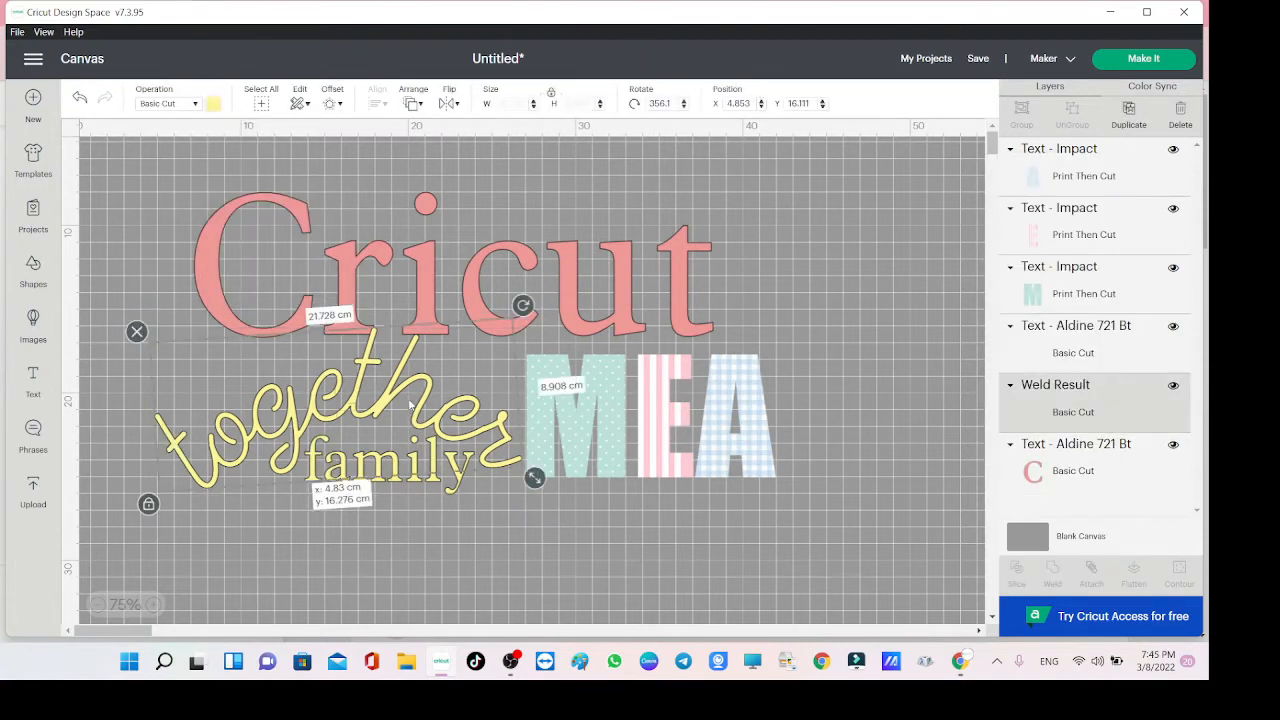
{"action": "left_click", "coordinate": [213, 104]}
{"action": "left_click", "coordinate": [310, 197]}
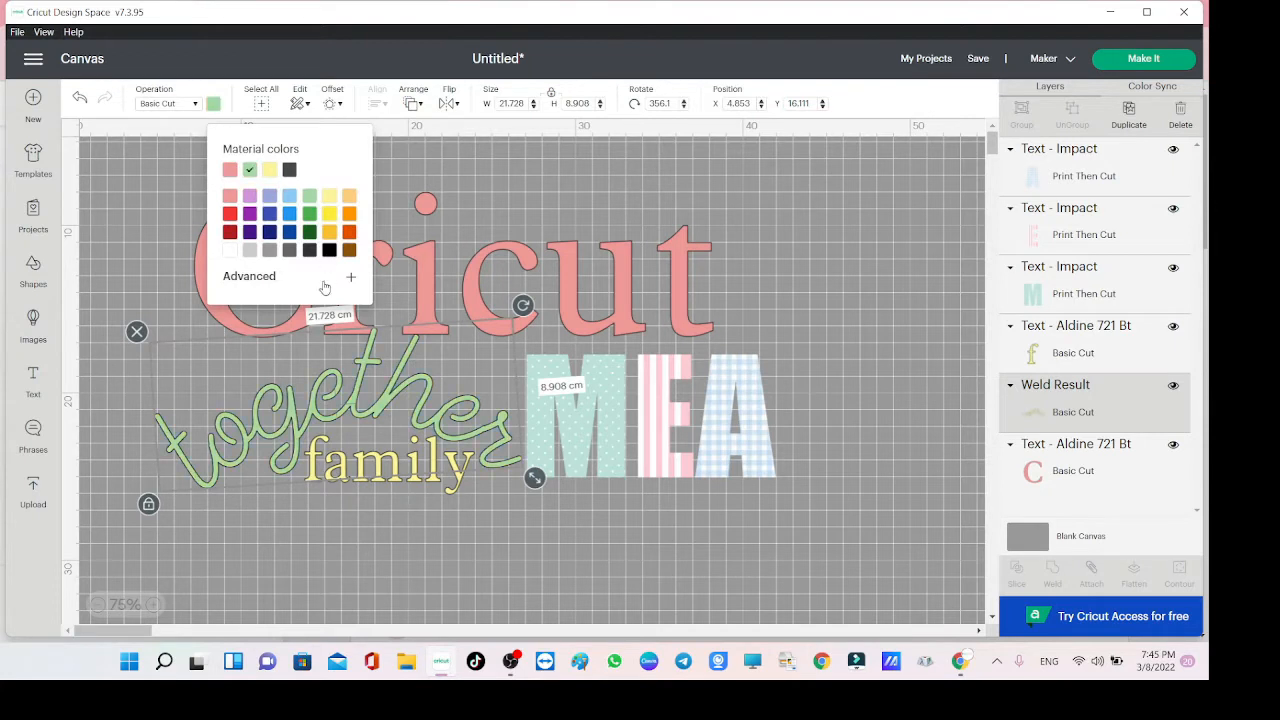
{"action": "left_click", "coordinate": [300, 281]}
{"action": "left_click", "coordinate": [289, 343]}
{"action": "left_click_drag", "start_coordinate": [300, 418], "coordinate": [311, 425]}
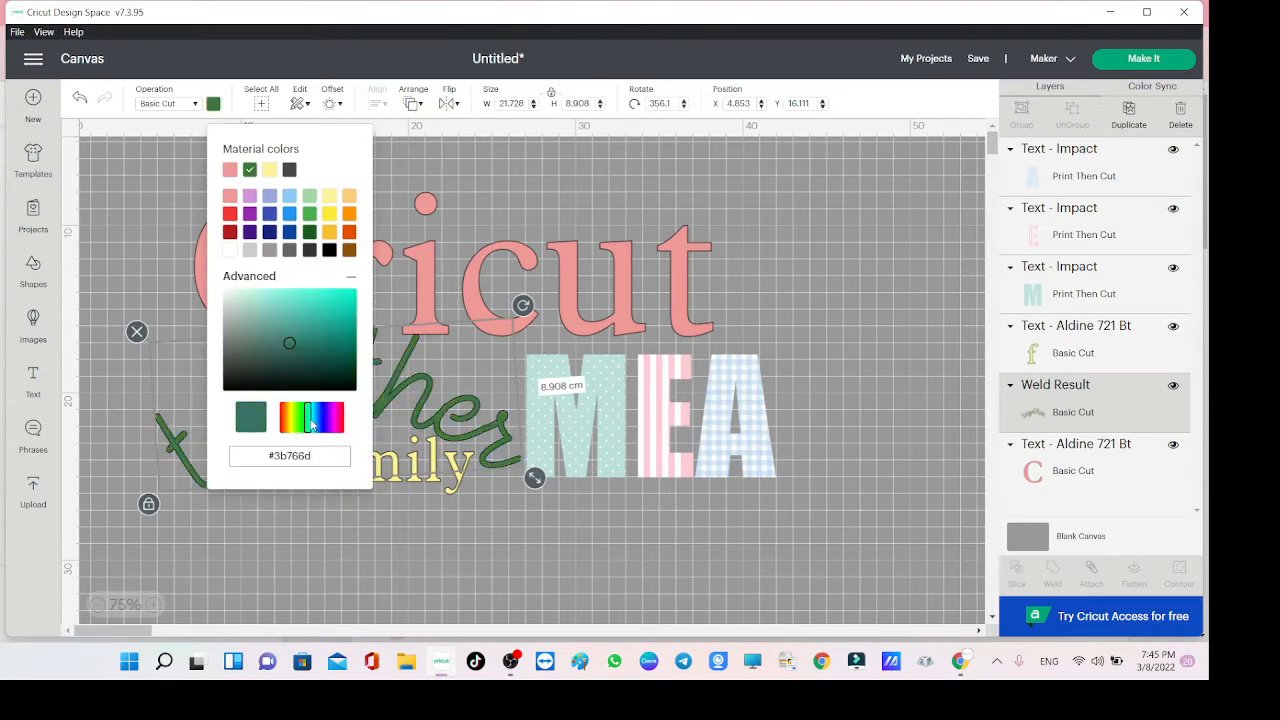
{"action": "left_click_drag", "start_coordinate": [290, 328], "coordinate": [289, 291]}
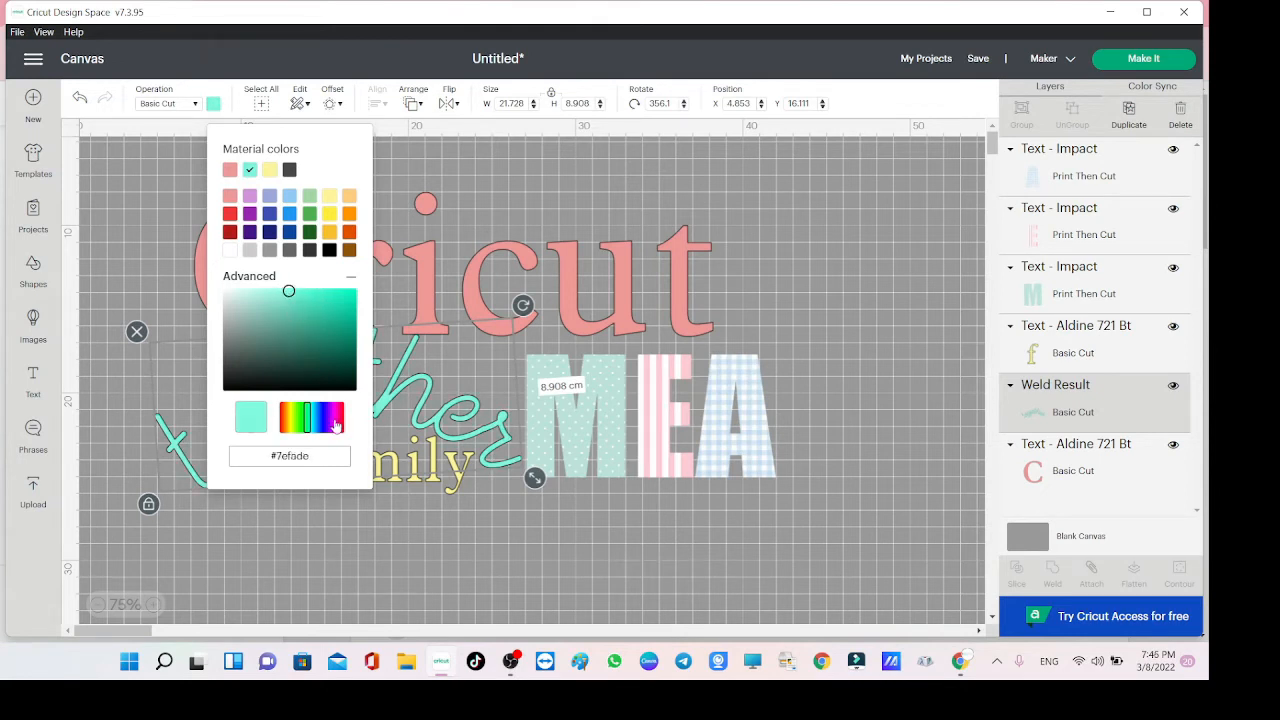
{"action": "left_click", "coordinate": [416, 522]}
Lighten the colour of "Cricut" to a custom pale pink.
{"action": "left_click", "coordinate": [390, 462]}
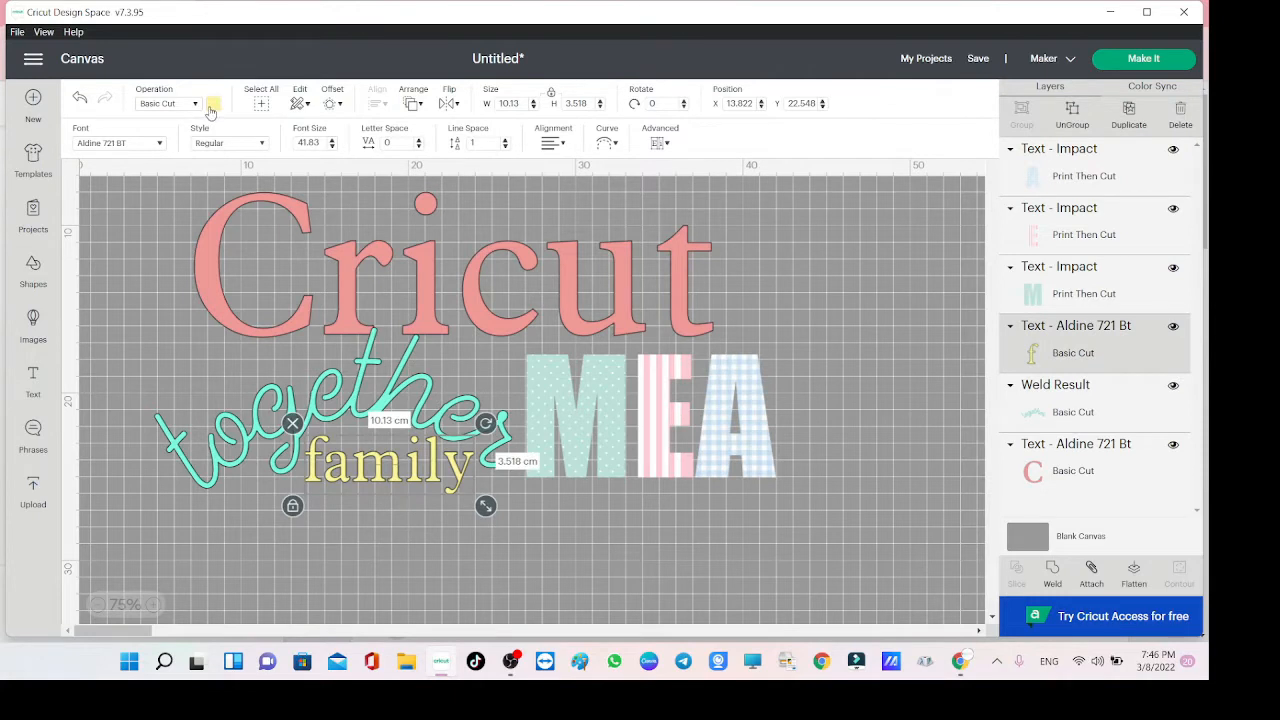
{"action": "left_click", "coordinate": [213, 104]}
{"action": "left_click", "coordinate": [447, 252]}
{"action": "left_click", "coordinate": [213, 104]}
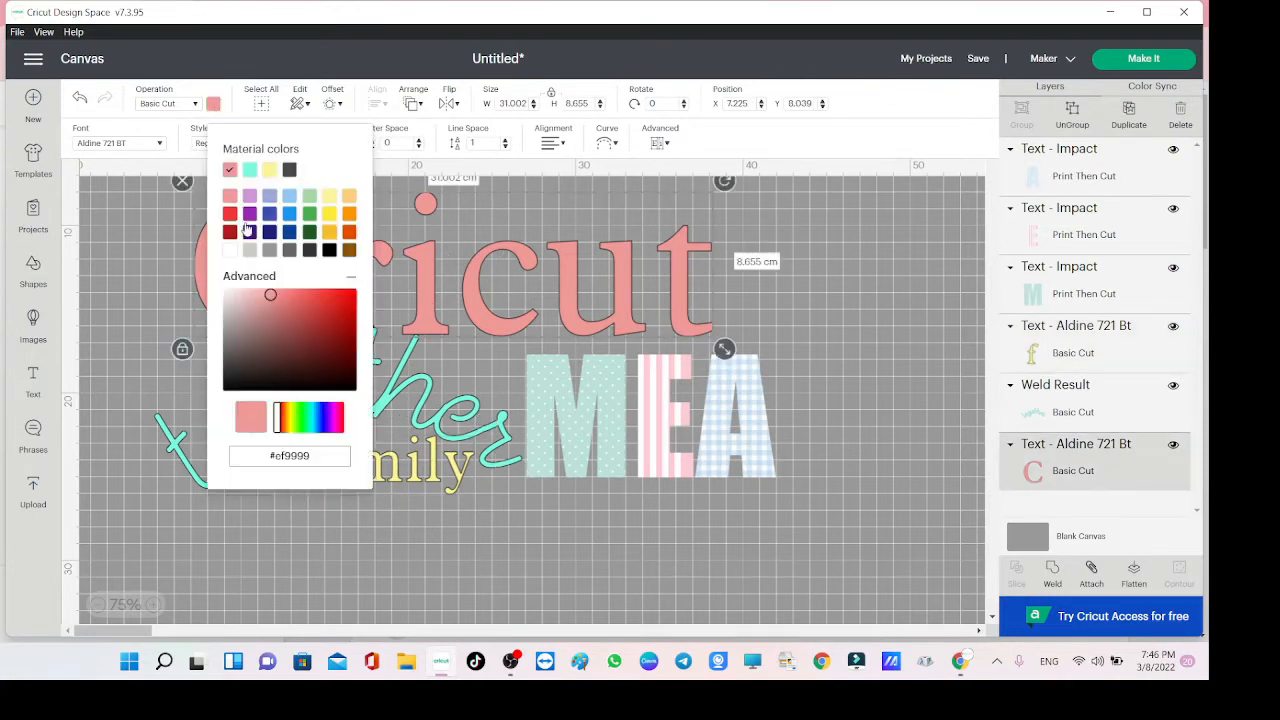
{"action": "left_click", "coordinate": [252, 290]}
{"action": "left_click", "coordinate": [435, 515]}
Recolour "family" to a custom pale blue, lighter than the preset light blue.
{"action": "left_click", "coordinate": [418, 456]}
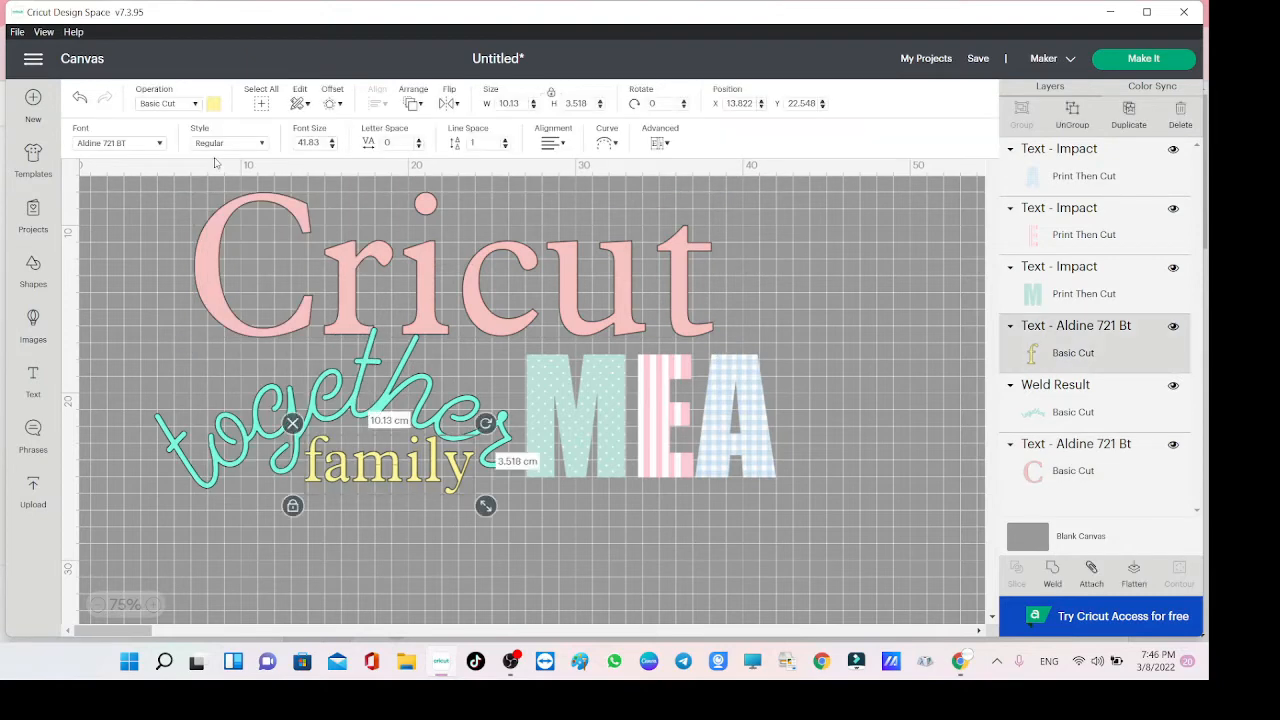
{"action": "left_click", "coordinate": [213, 104]}
{"action": "left_click", "coordinate": [289, 196]}
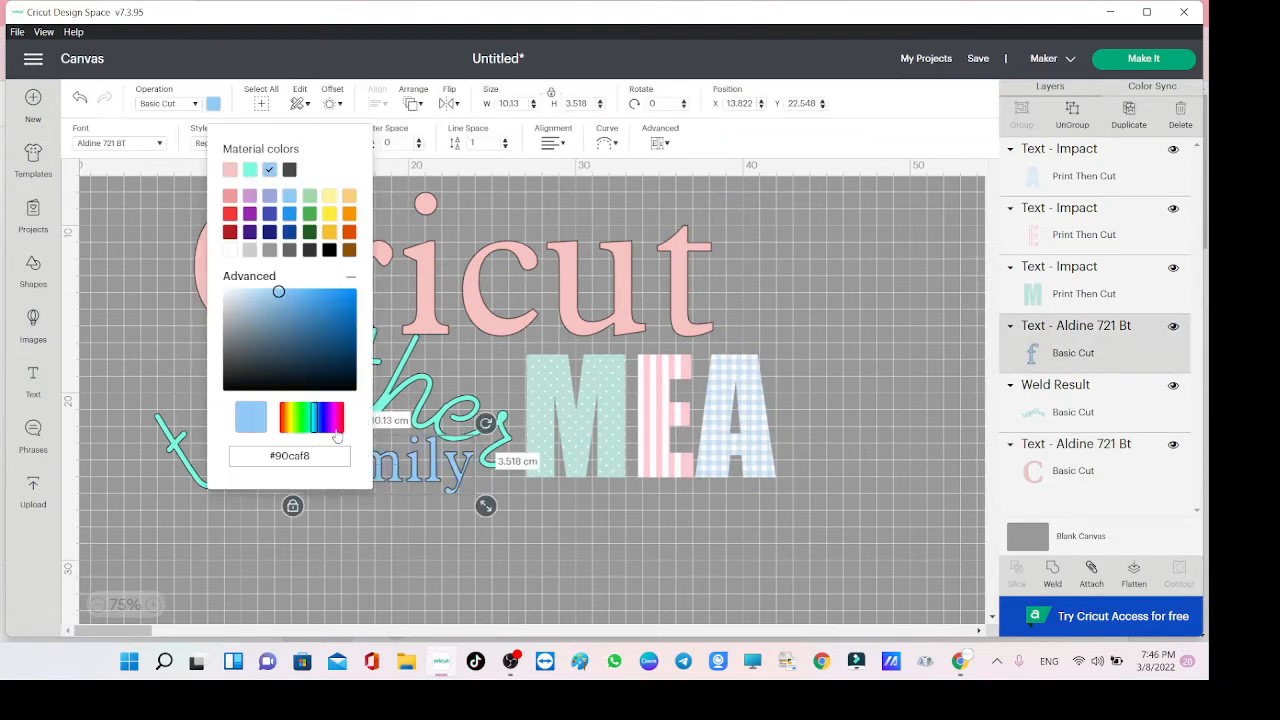
{"action": "left_click", "coordinate": [262, 296]}
{"action": "left_click", "coordinate": [403, 574]}
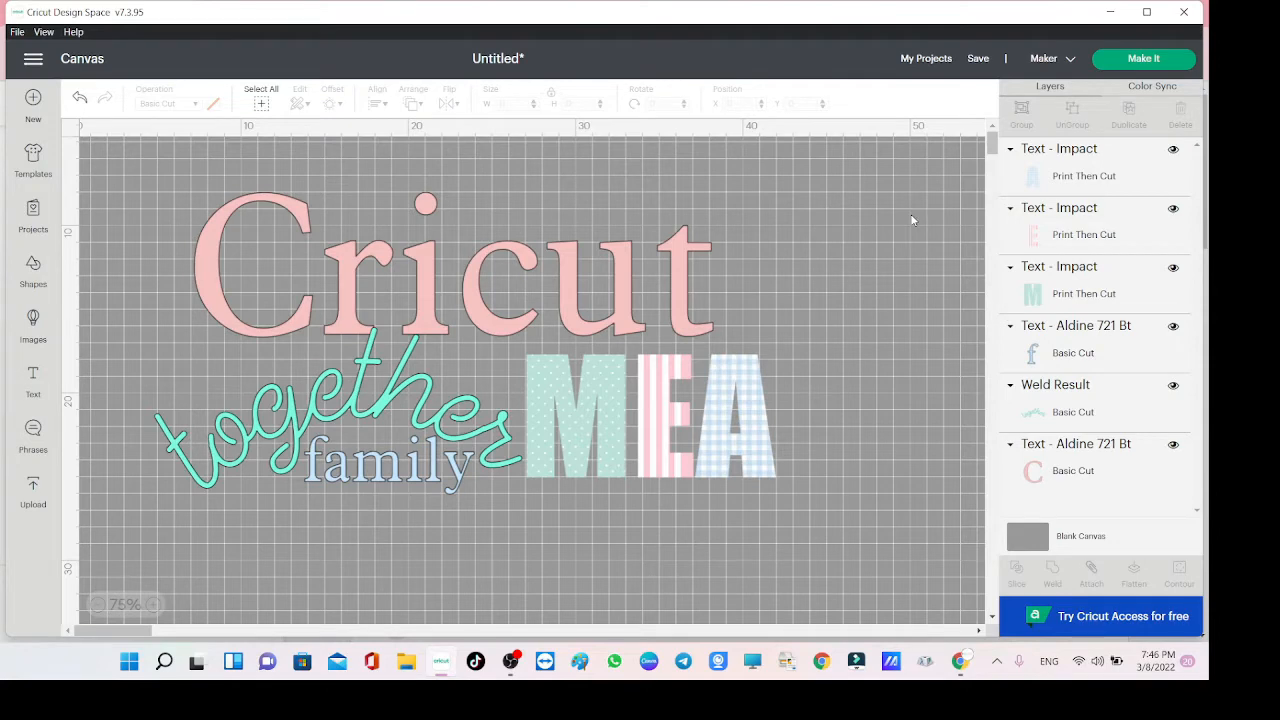
Select all the text layers on the canvas and delete them.
{"action": "left_click_drag", "start_coordinate": [900, 170], "coordinate": [113, 648]}
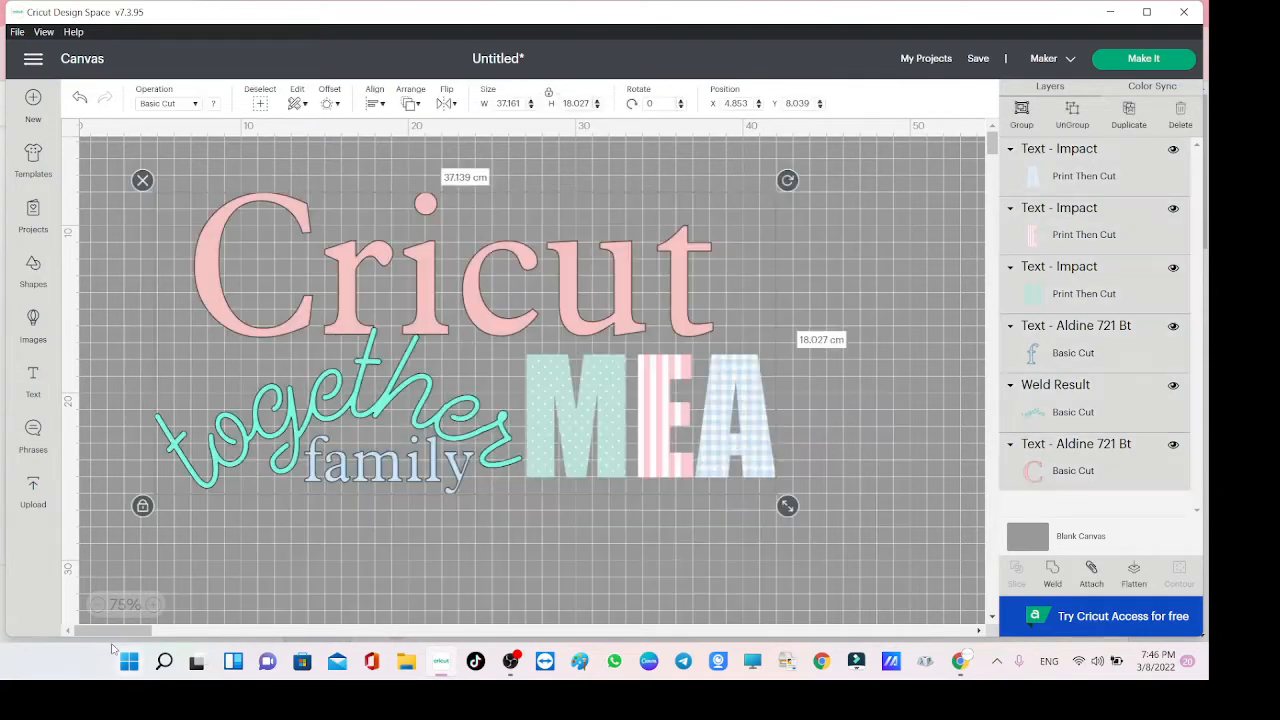
{"action": "key", "text": "Delete"}
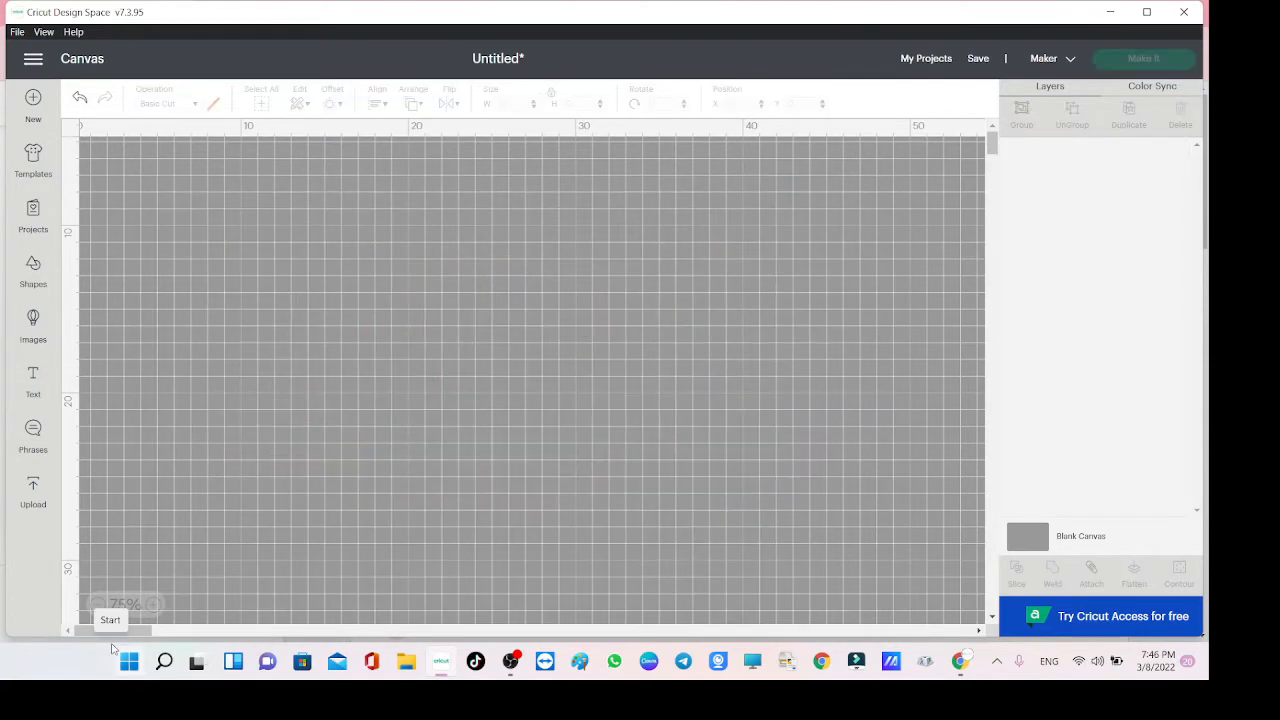
Add a free heart shape enlarged to about 25.5 × 22.5 cm and set its operation to Pen.
{"action": "left_click", "coordinate": [31, 275]}
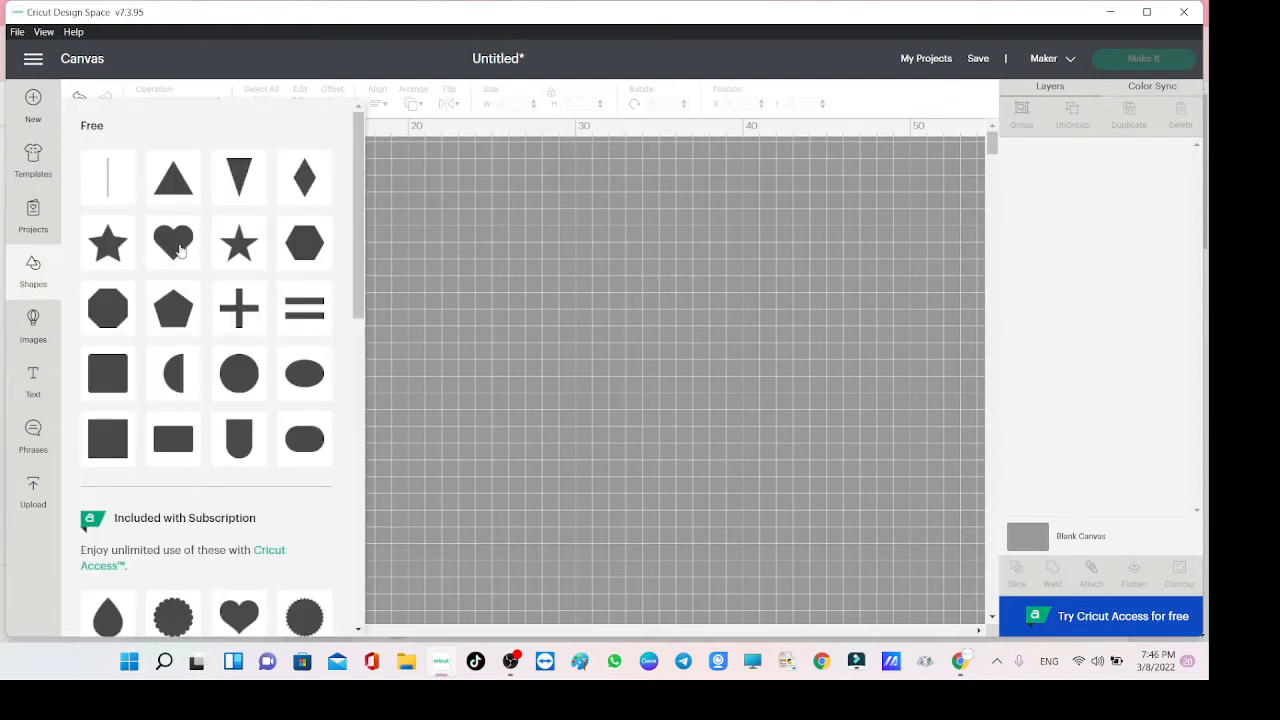
{"action": "left_click", "coordinate": [178, 248]}
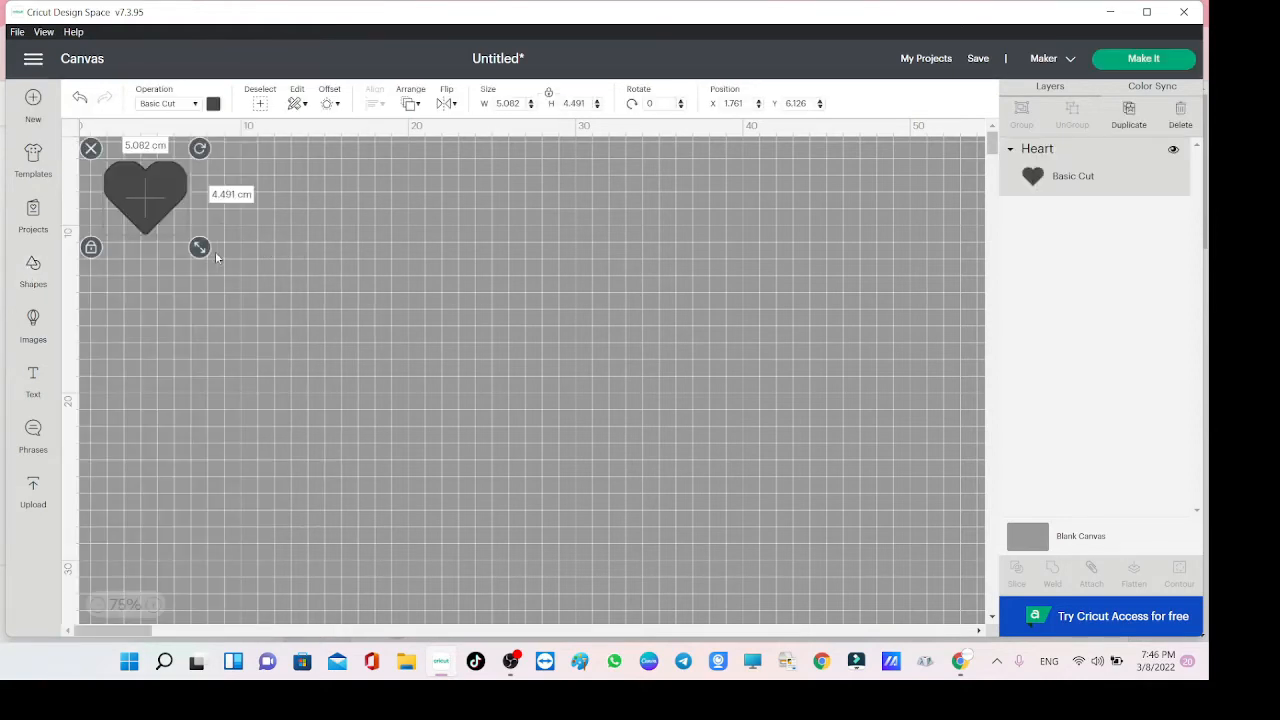
{"action": "left_click_drag", "start_coordinate": [205, 250], "coordinate": [431, 451]}
{"action": "left_click_drag", "start_coordinate": [305, 279], "coordinate": [466, 357]}
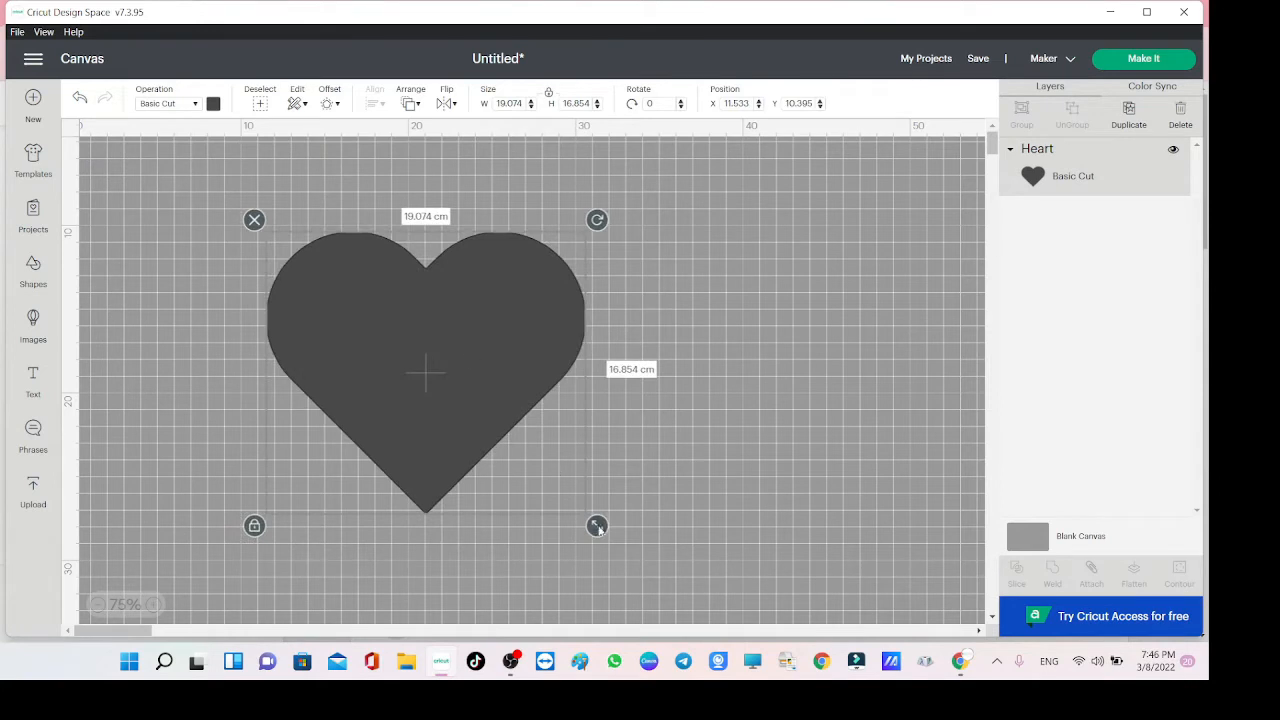
{"action": "left_click_drag", "start_coordinate": [597, 527], "coordinate": [705, 584]}
{"action": "left_click", "coordinate": [184, 109]}
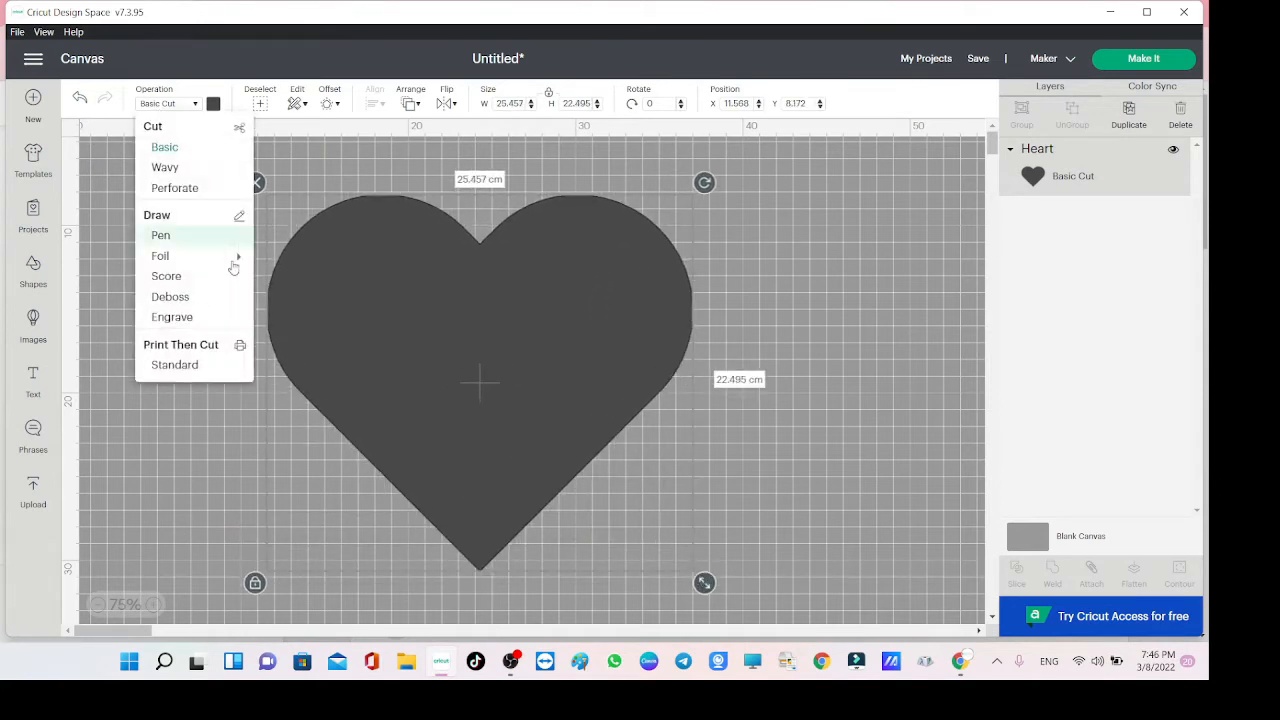
{"action": "left_click", "coordinate": [180, 236]}
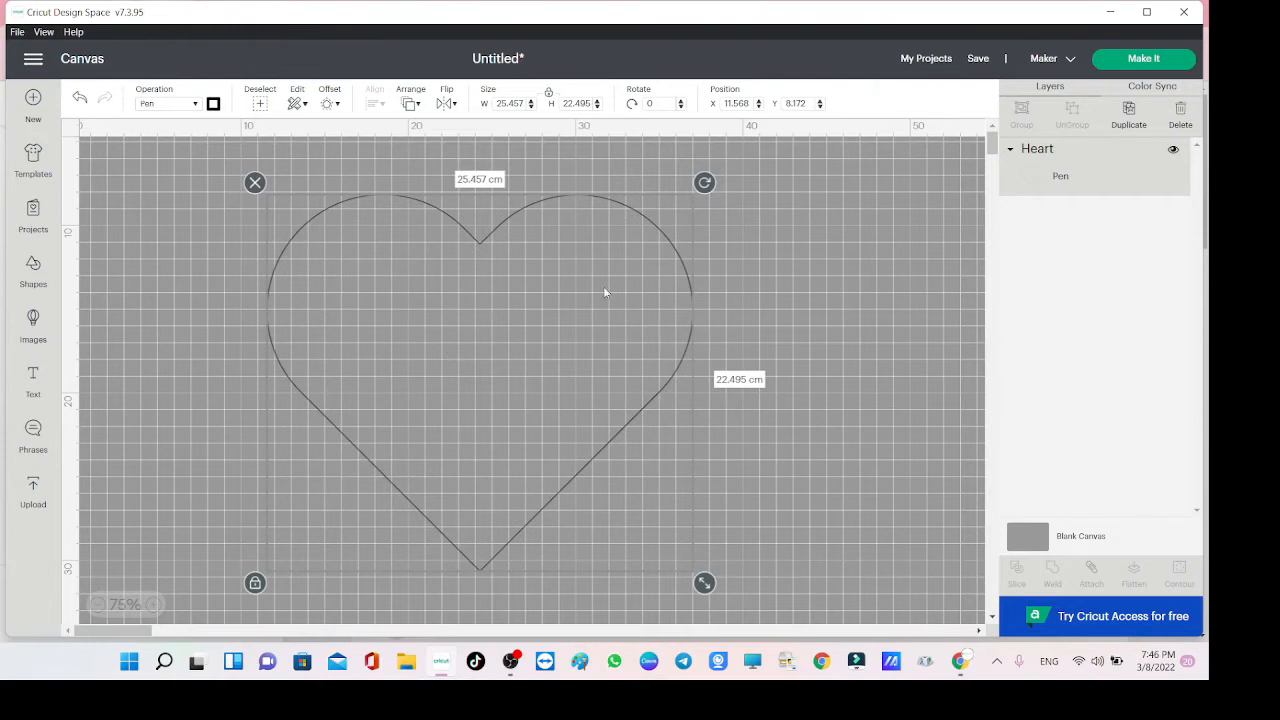
Add a text layer reading "Cricutmea" to the canvas.
{"action": "left_click", "coordinate": [32, 381]}
{"action": "left_click_drag", "start_coordinate": [297, 256], "coordinate": [380, 330]}
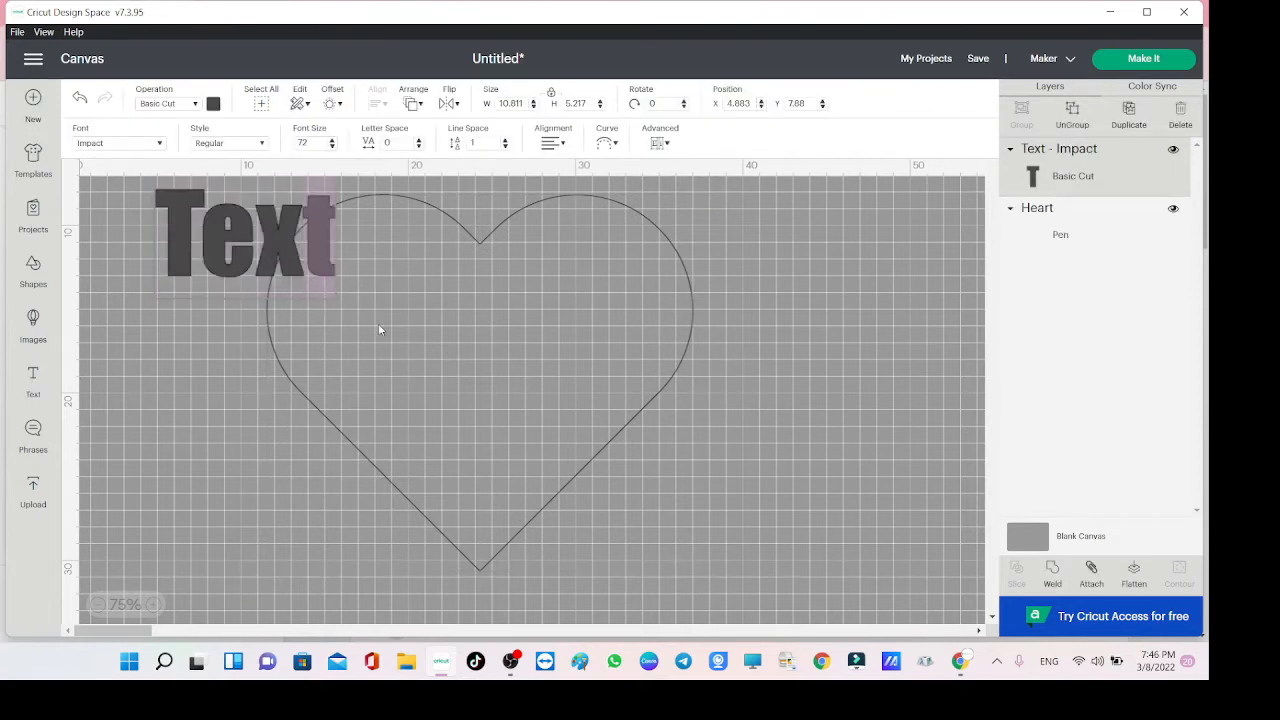
{"action": "double_click", "coordinate": [259, 263]}
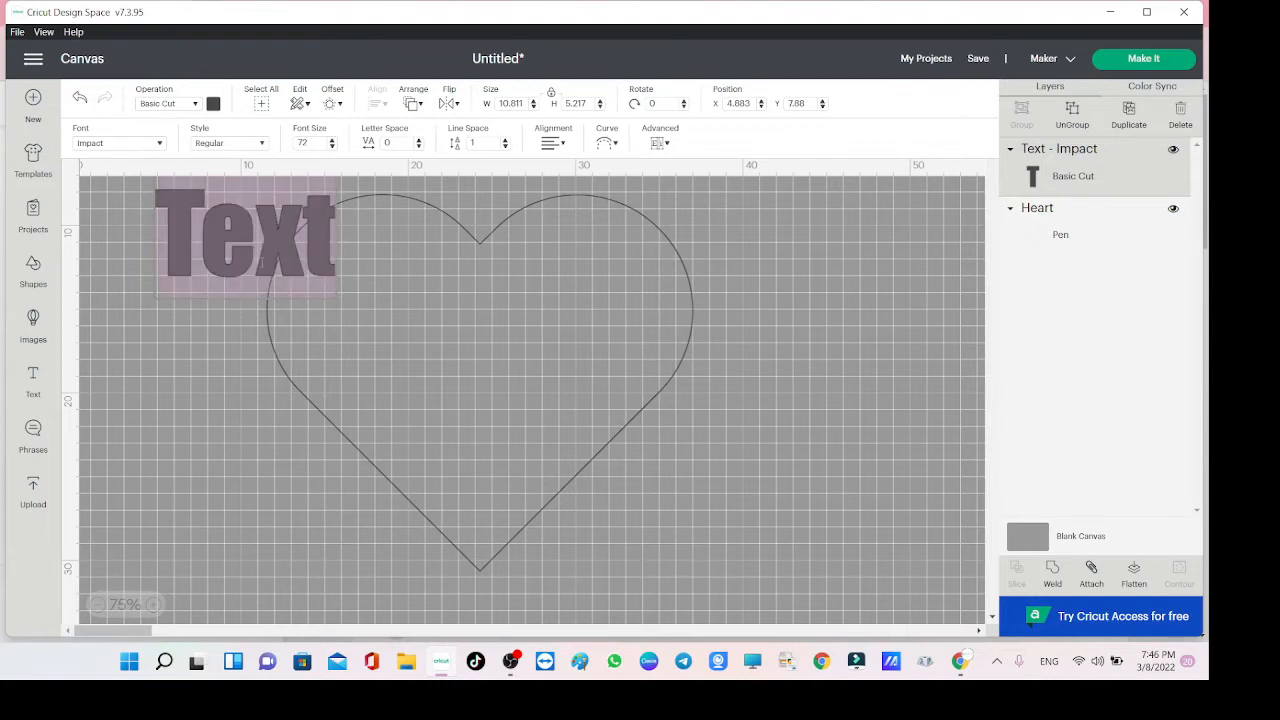
{"action": "type", "text": "Ct"}
{"action": "key", "text": "BackSpace"}
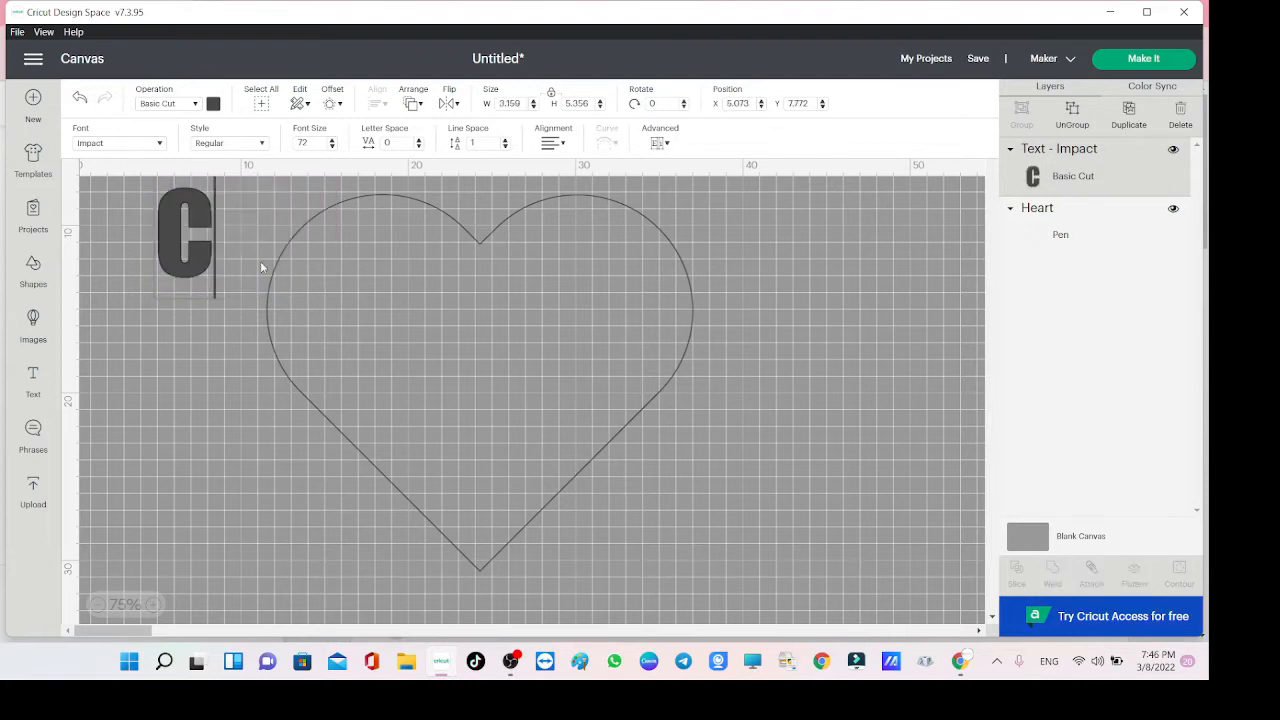
{"action": "type", "text": "ricutmea"}
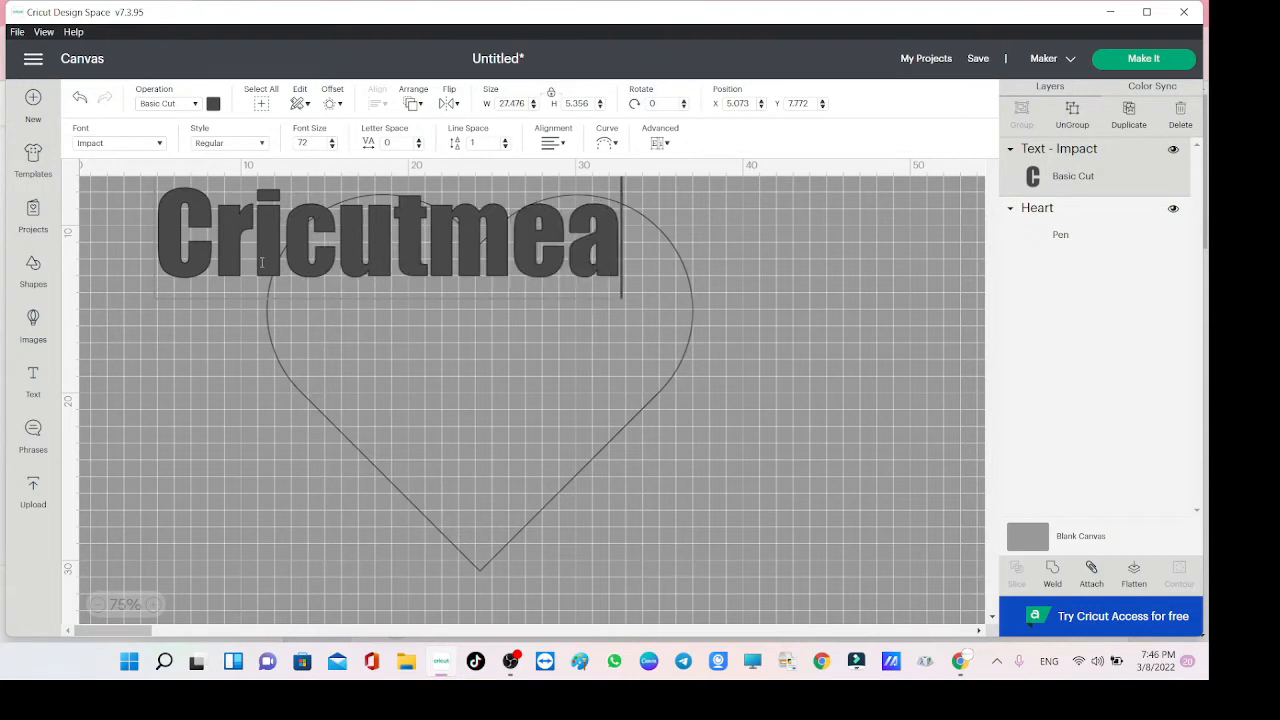
{"action": "left_click_drag", "start_coordinate": [282, 237], "coordinate": [336, 238]}
{"action": "left_click", "coordinate": [584, 308]}
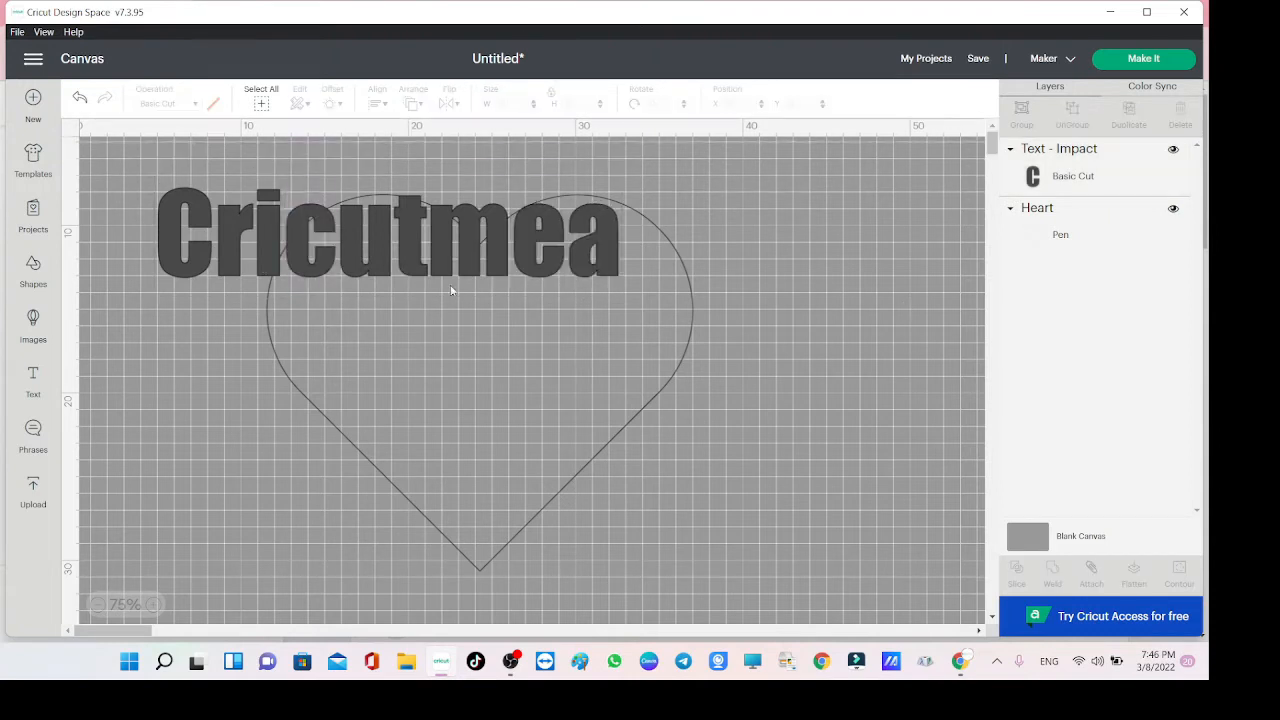
Move "Cricutmea" onto the lower half of the heart and set its font to Bayamo.
{"action": "left_click_drag", "start_coordinate": [451, 289], "coordinate": [546, 471]}
{"action": "left_click", "coordinate": [143, 150]}
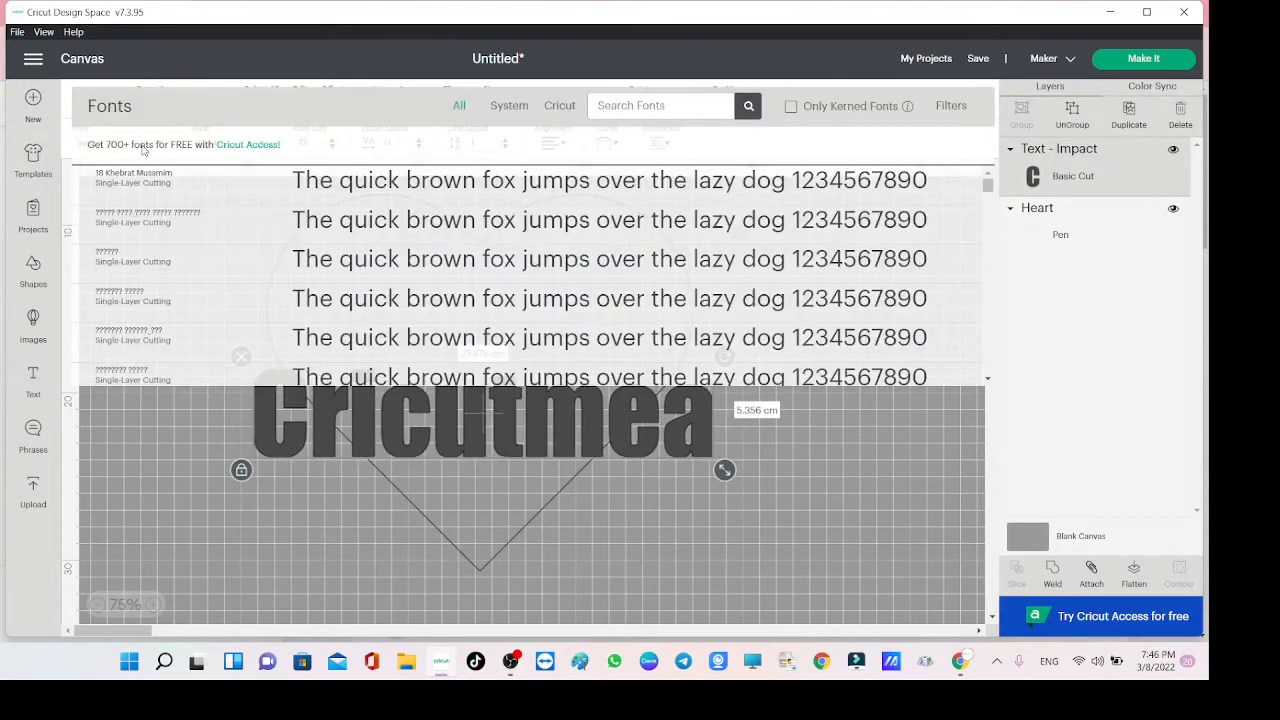
{"action": "type", "text": "bay"}
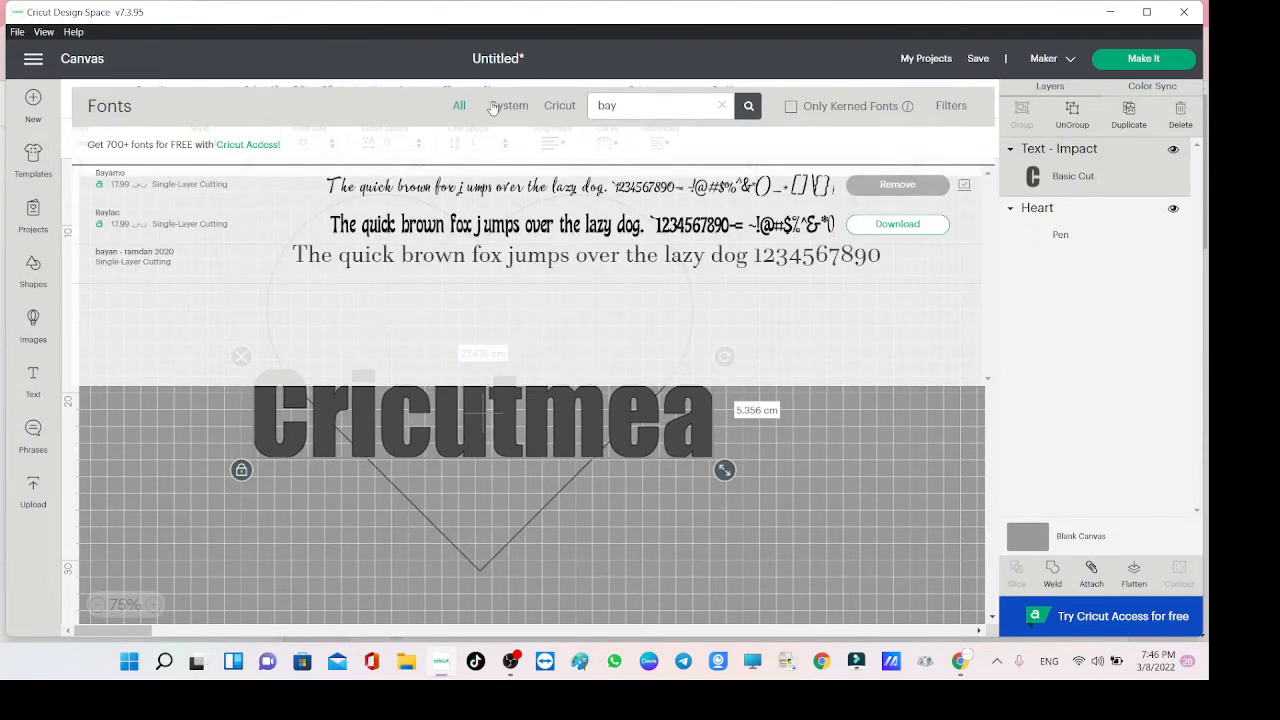
{"action": "left_click", "coordinate": [540, 185]}
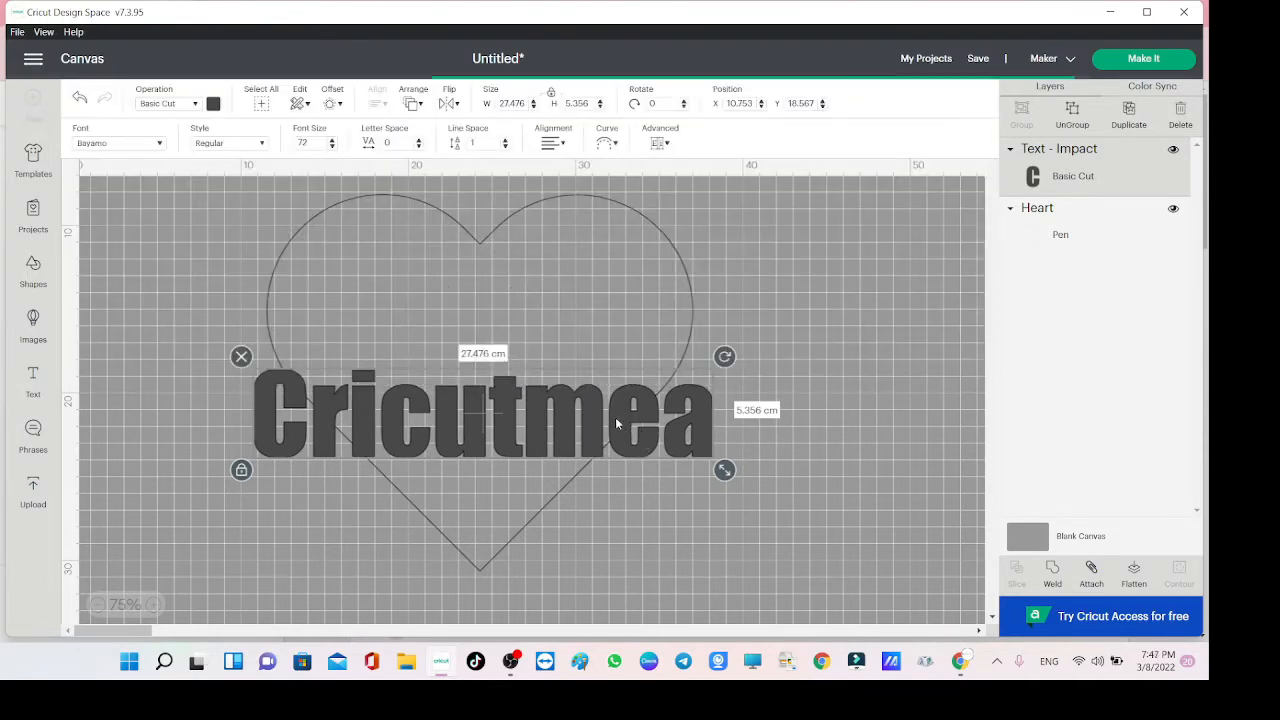
Colour "Cricutmea" red and enlarge it to about 25.6 cm wide.
{"action": "left_click", "coordinate": [213, 104]}
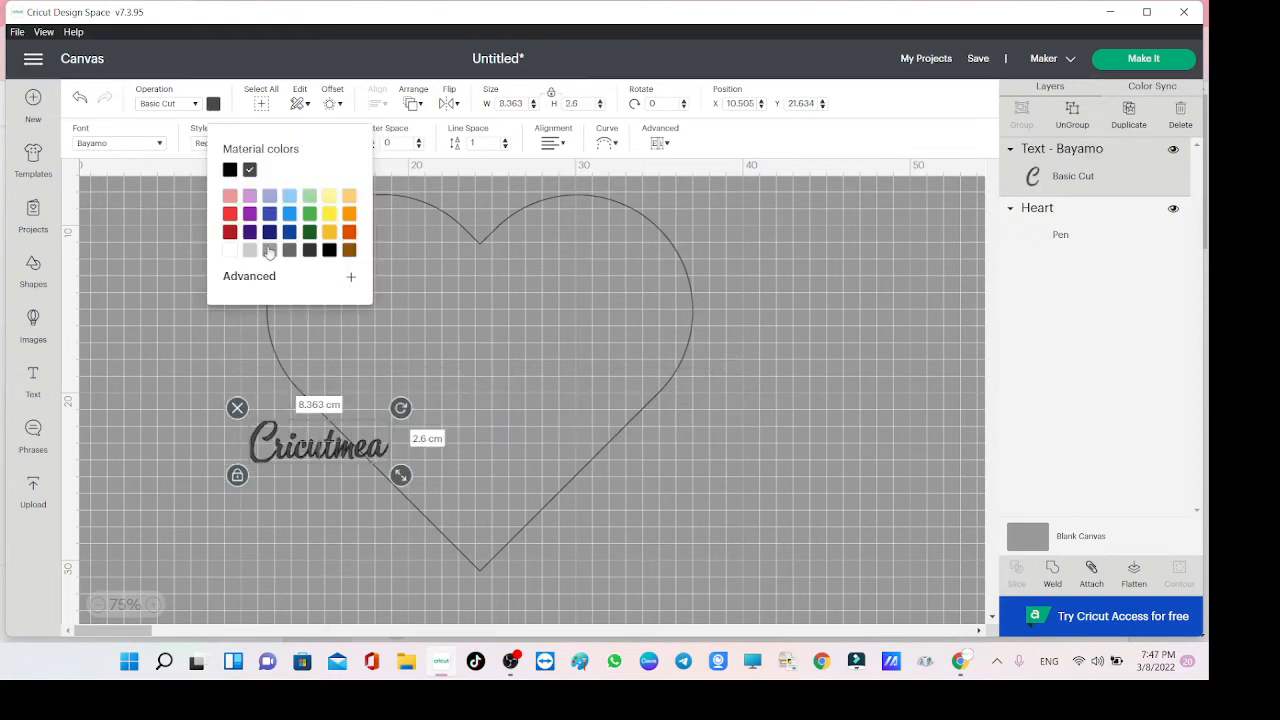
{"action": "left_click", "coordinate": [226, 214]}
{"action": "left_click_drag", "start_coordinate": [348, 452], "coordinate": [686, 492]}
Reposition the heart and "Cricutmea" relative to each other, and shrink the text to about 23 cm wide.
{"action": "left_click_drag", "start_coordinate": [546, 512], "coordinate": [543, 540]}
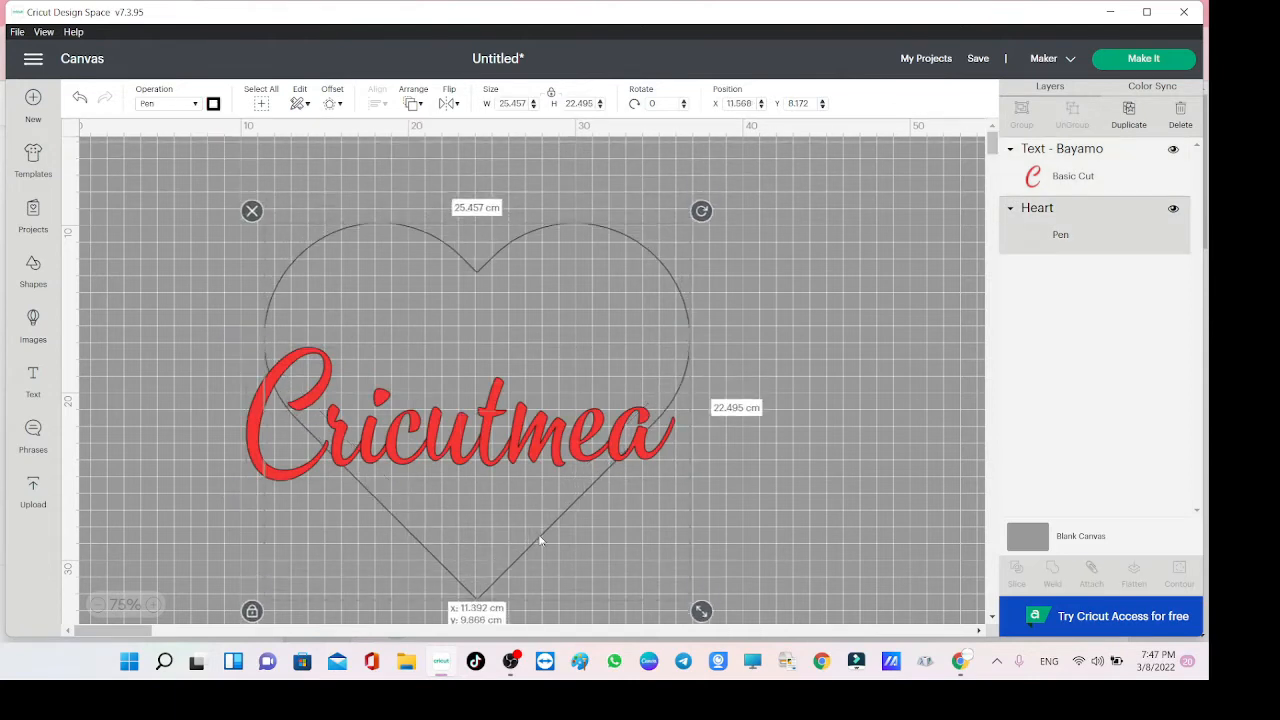
{"action": "left_click_drag", "start_coordinate": [508, 449], "coordinate": [541, 447]}
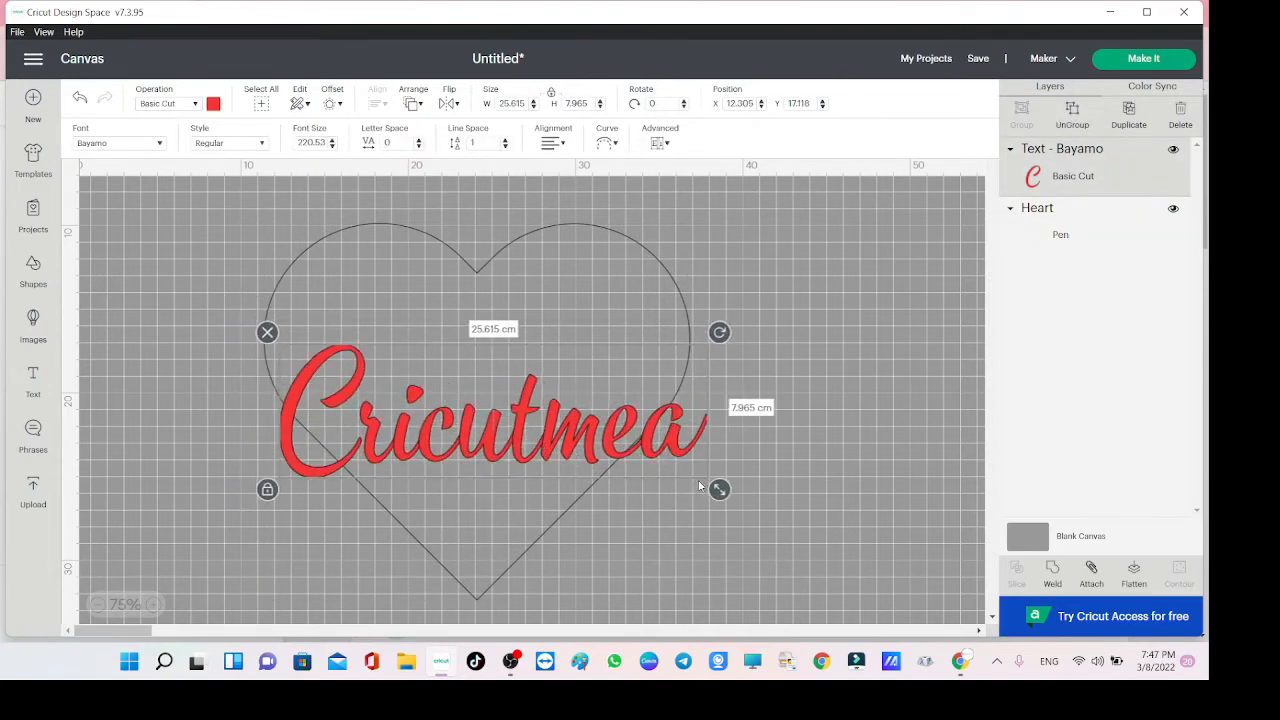
{"action": "left_click_drag", "start_coordinate": [719, 489], "coordinate": [676, 476]}
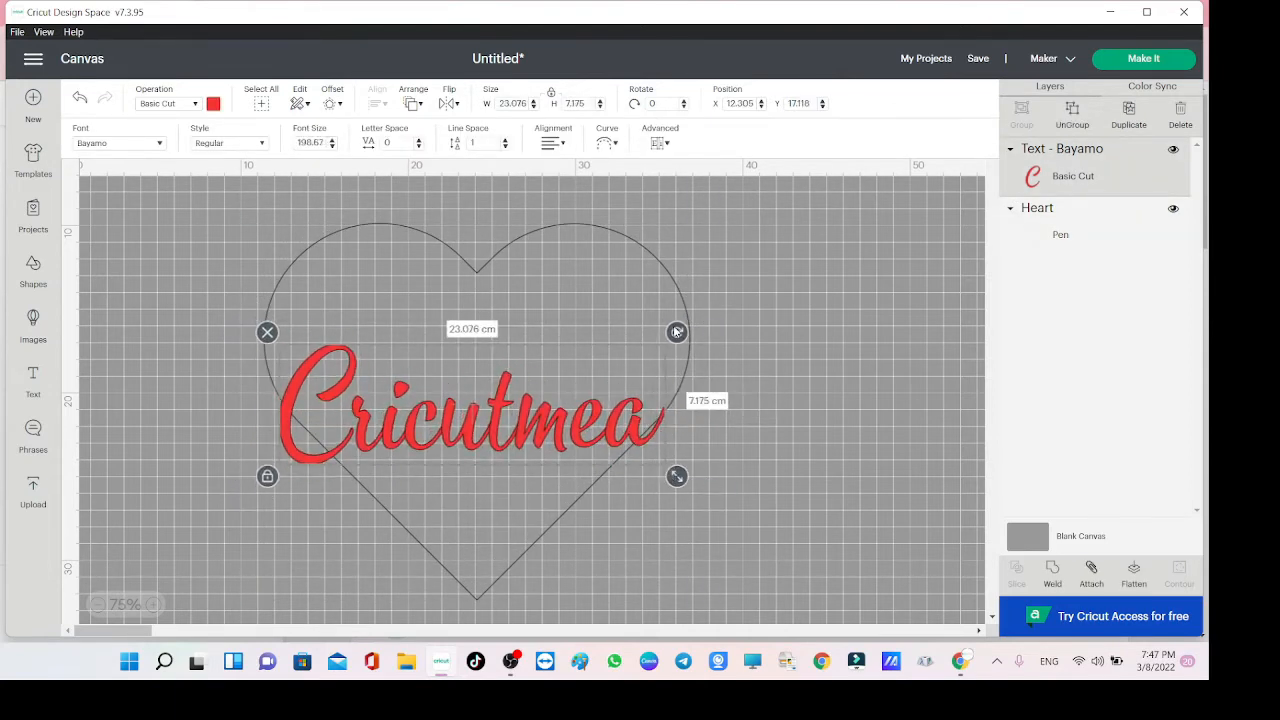
Tilt "Cricutmea" upward to a rotation of about 353° and place it across the heart's lower half.
{"action": "left_click_drag", "start_coordinate": [677, 332], "coordinate": [671, 320]}
{"action": "left_click_drag", "start_coordinate": [604, 438], "coordinate": [596, 434]}
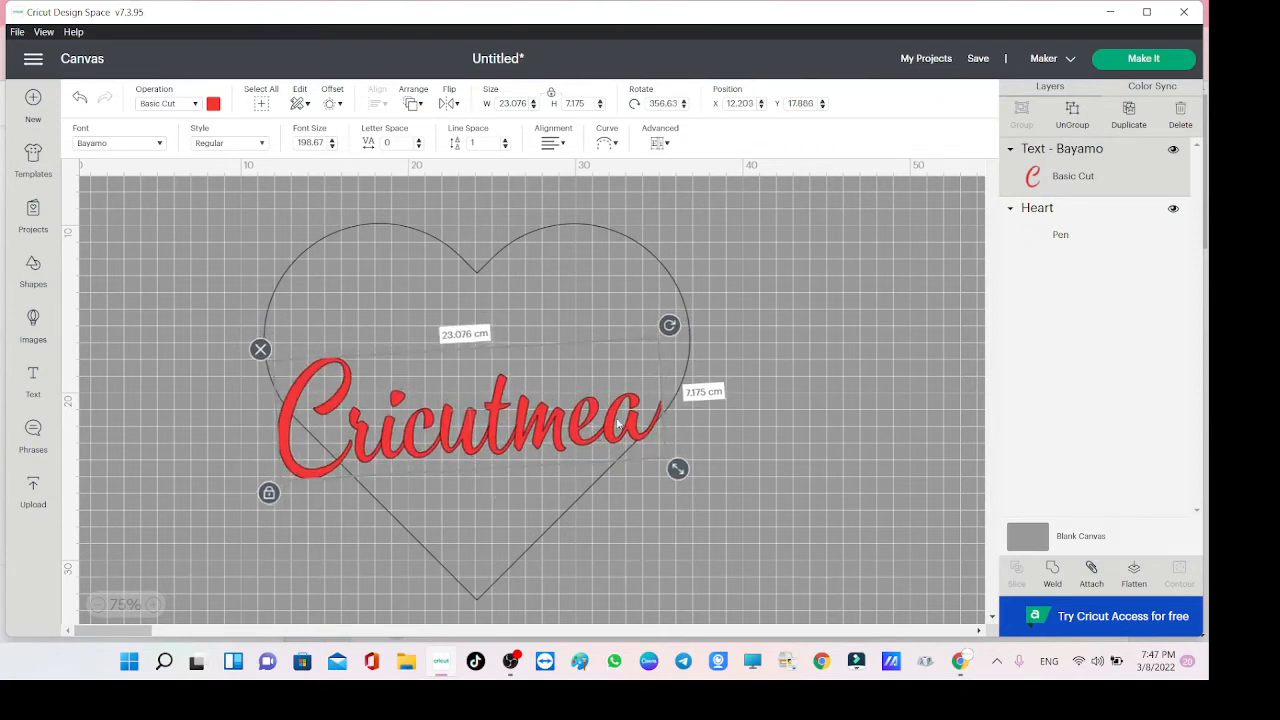
{"action": "left_click_drag", "start_coordinate": [670, 341], "coordinate": [672, 318]}
{"action": "left_click_drag", "start_coordinate": [602, 417], "coordinate": [617, 421]}
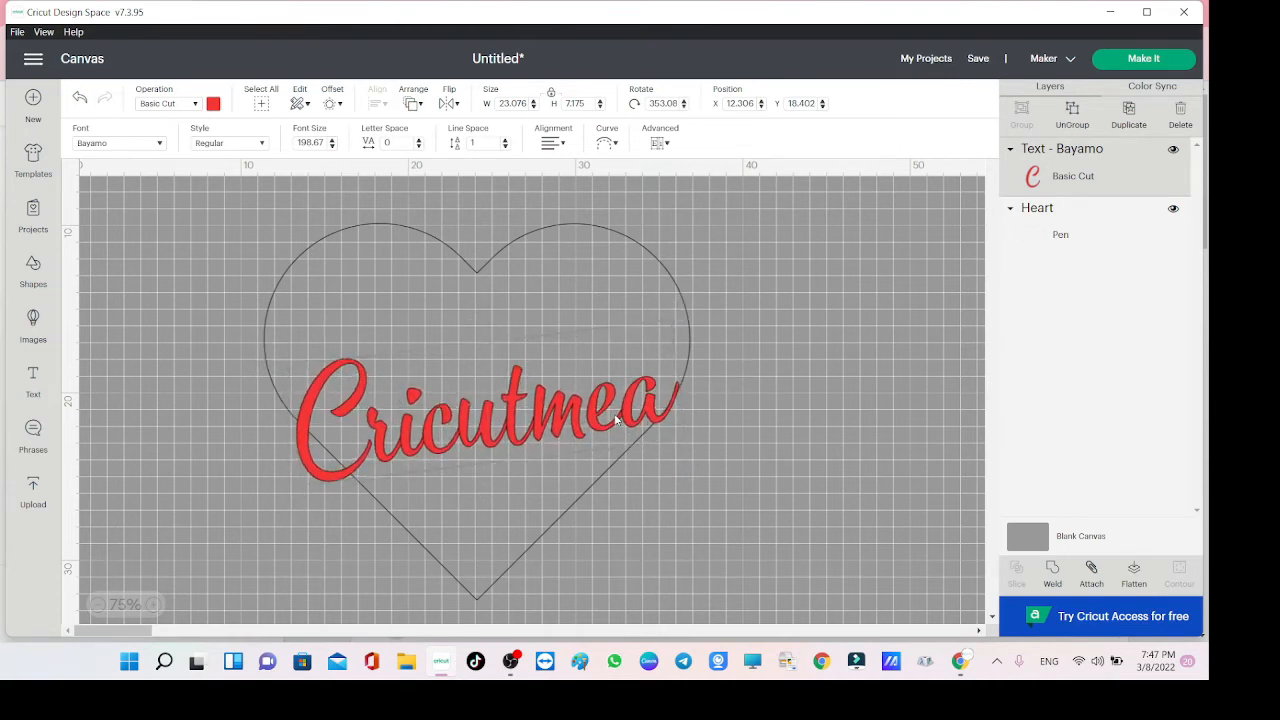
{"action": "left_click", "coordinate": [306, 206]}
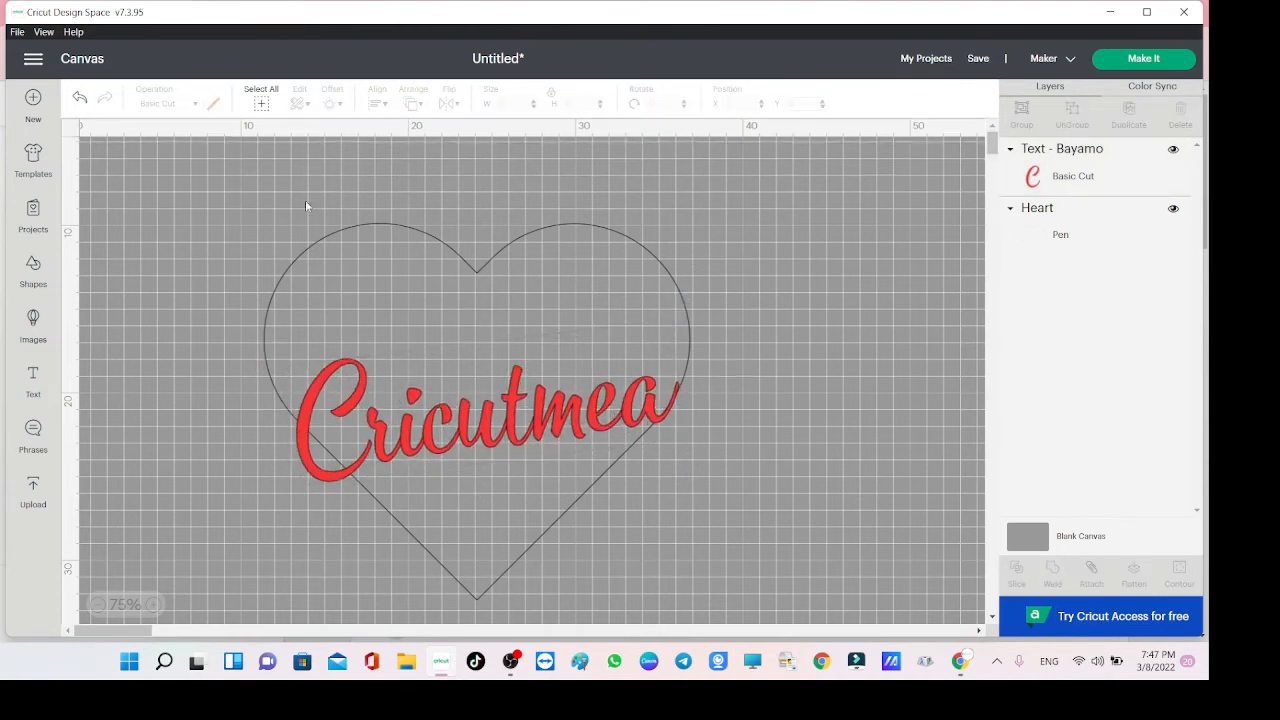
Add the text "Family" and colour it the same red as "Cricutmea".
{"action": "left_click", "coordinate": [33, 378]}
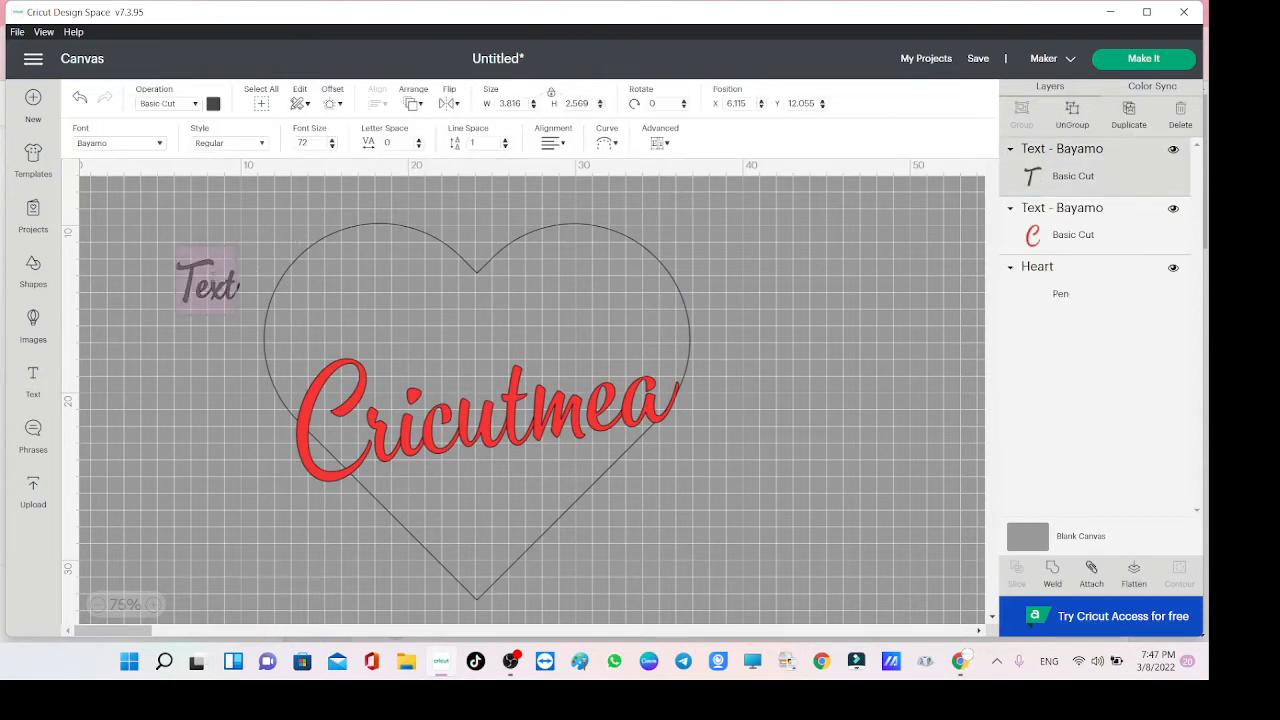
{"action": "type", "text": "Family"}
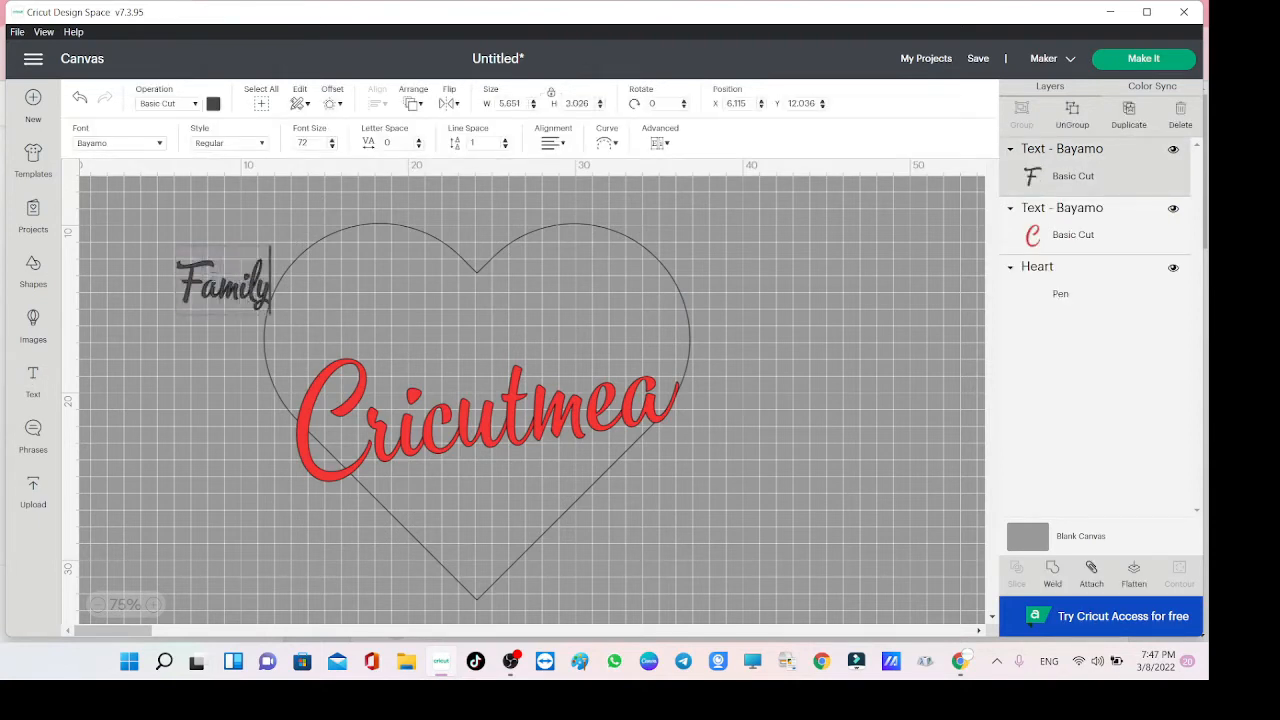
{"action": "left_click", "coordinate": [213, 103]}
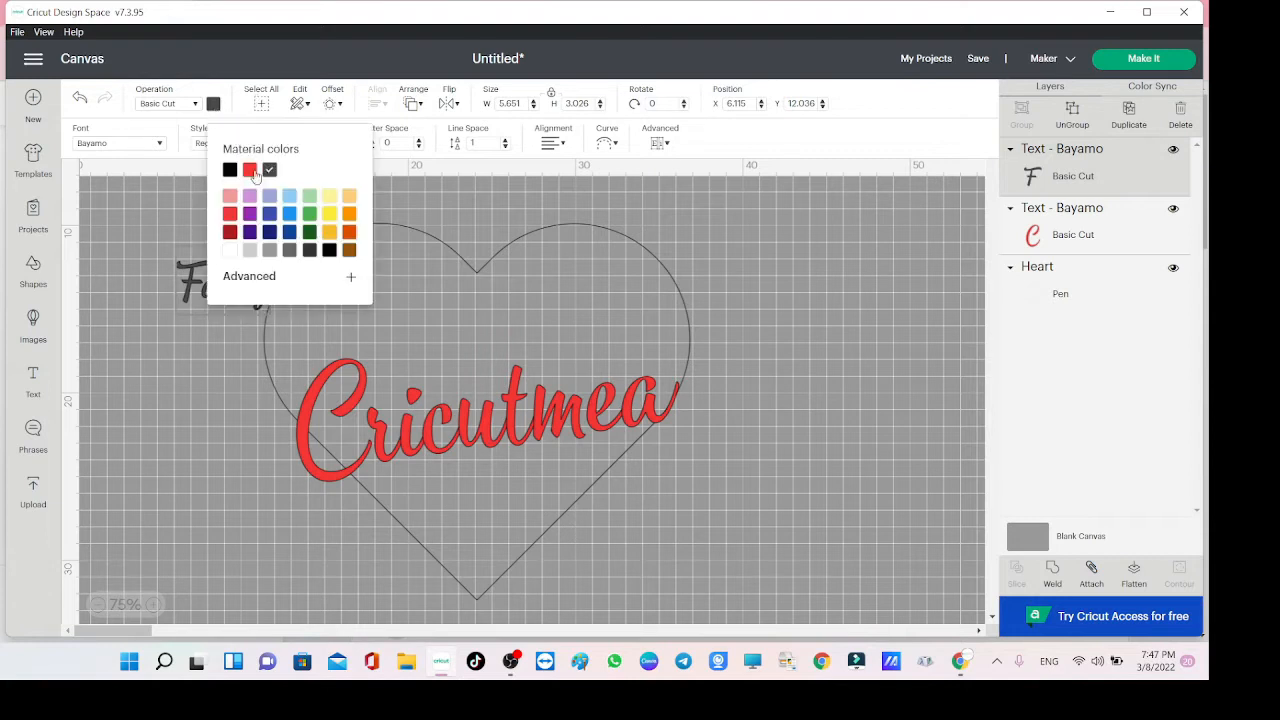
{"action": "left_click", "coordinate": [250, 170]}
{"action": "left_click", "coordinate": [257, 326]}
Rotate "Family" to about 272.5° and place it along the outside of the heart's left edge.
{"action": "left_click_drag", "start_coordinate": [238, 290], "coordinate": [316, 300]}
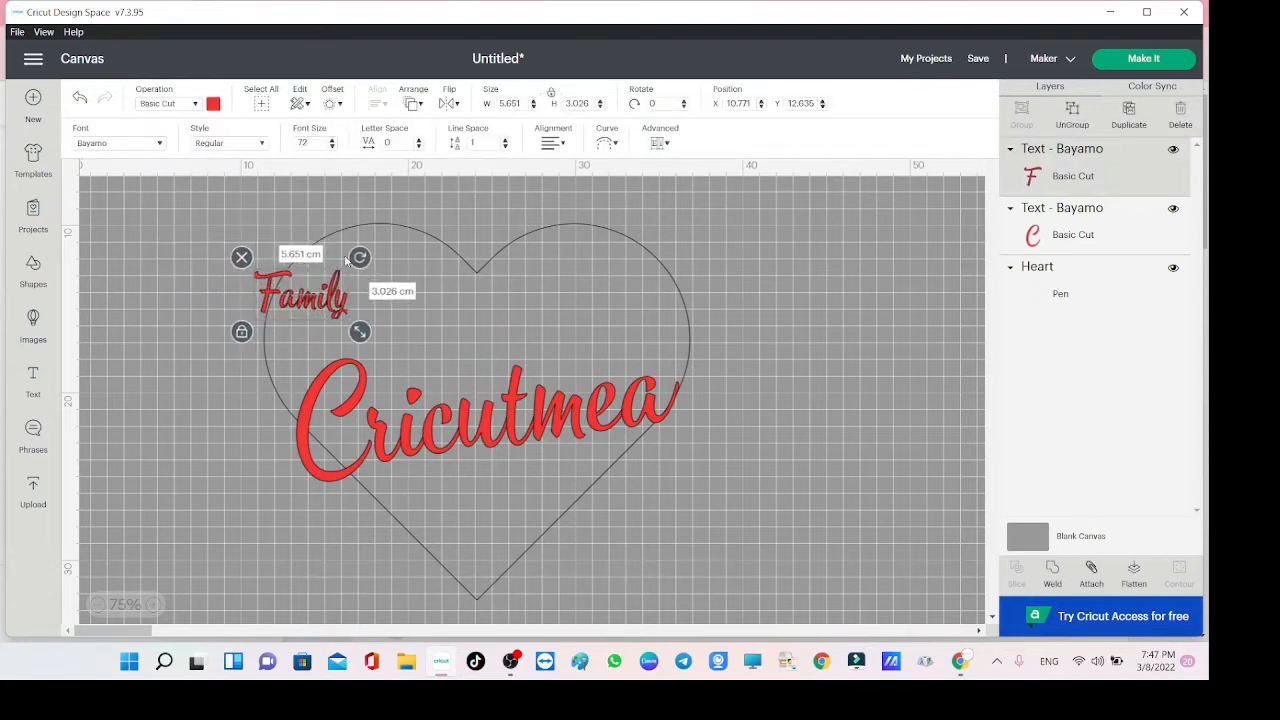
{"action": "left_click_drag", "start_coordinate": [357, 259], "coordinate": [292, 224]}
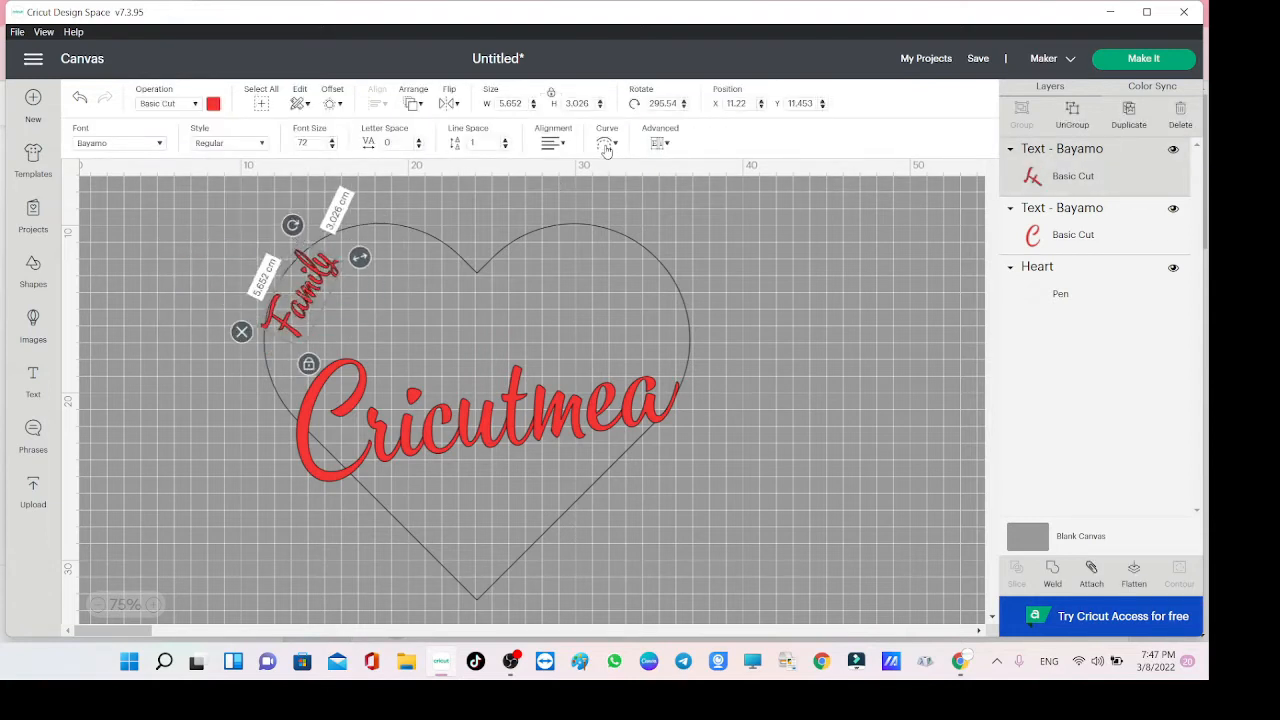
{"action": "left_click_drag", "start_coordinate": [297, 305], "coordinate": [273, 316]}
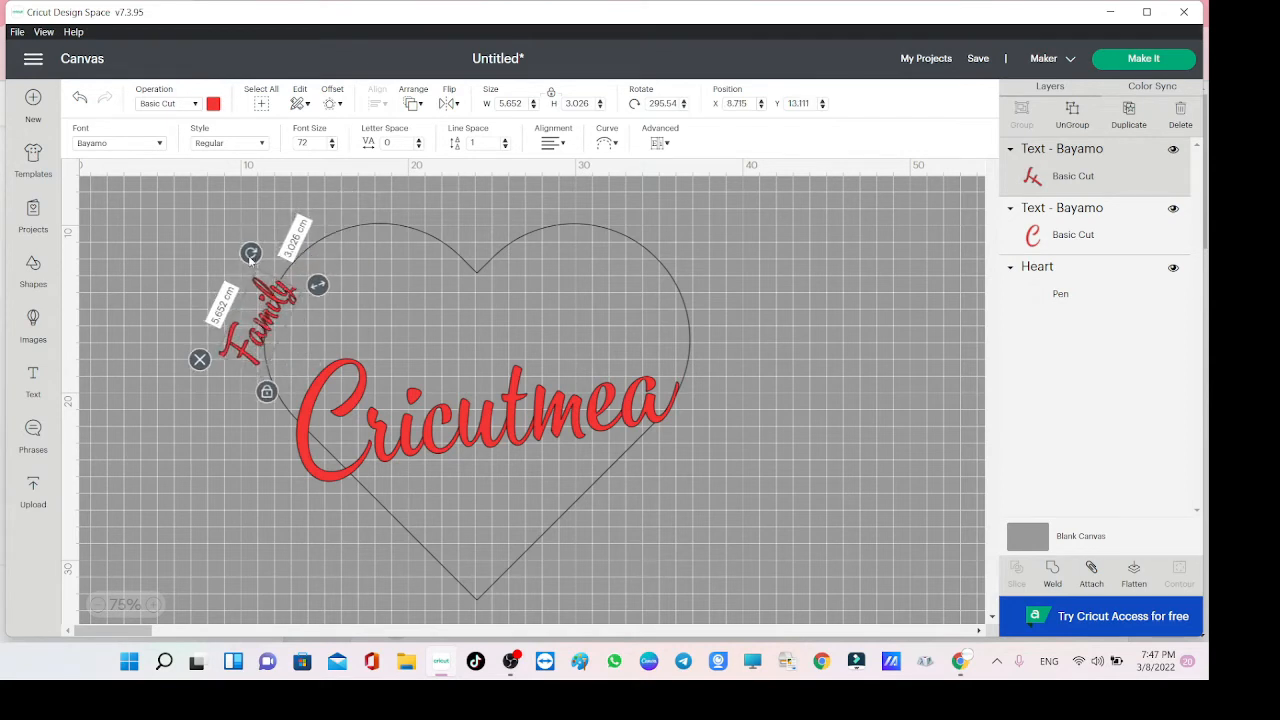
{"action": "left_click_drag", "start_coordinate": [250, 256], "coordinate": [221, 262]}
{"action": "left_click_drag", "start_coordinate": [250, 320], "coordinate": [264, 320]}
Curve "Family" with a diameter of about 55.9 and fine-tune its rotation to about 269°.
{"action": "left_click", "coordinate": [603, 144]}
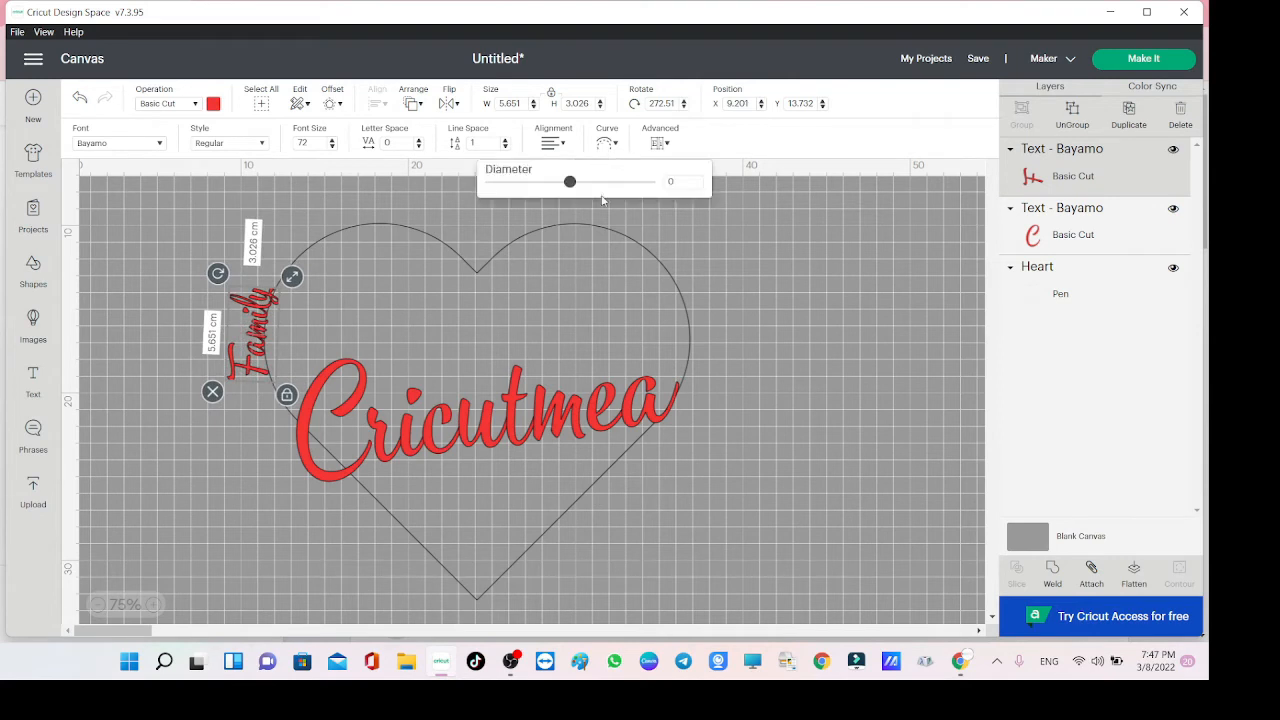
{"action": "left_click_drag", "start_coordinate": [574, 180], "coordinate": [591, 183]}
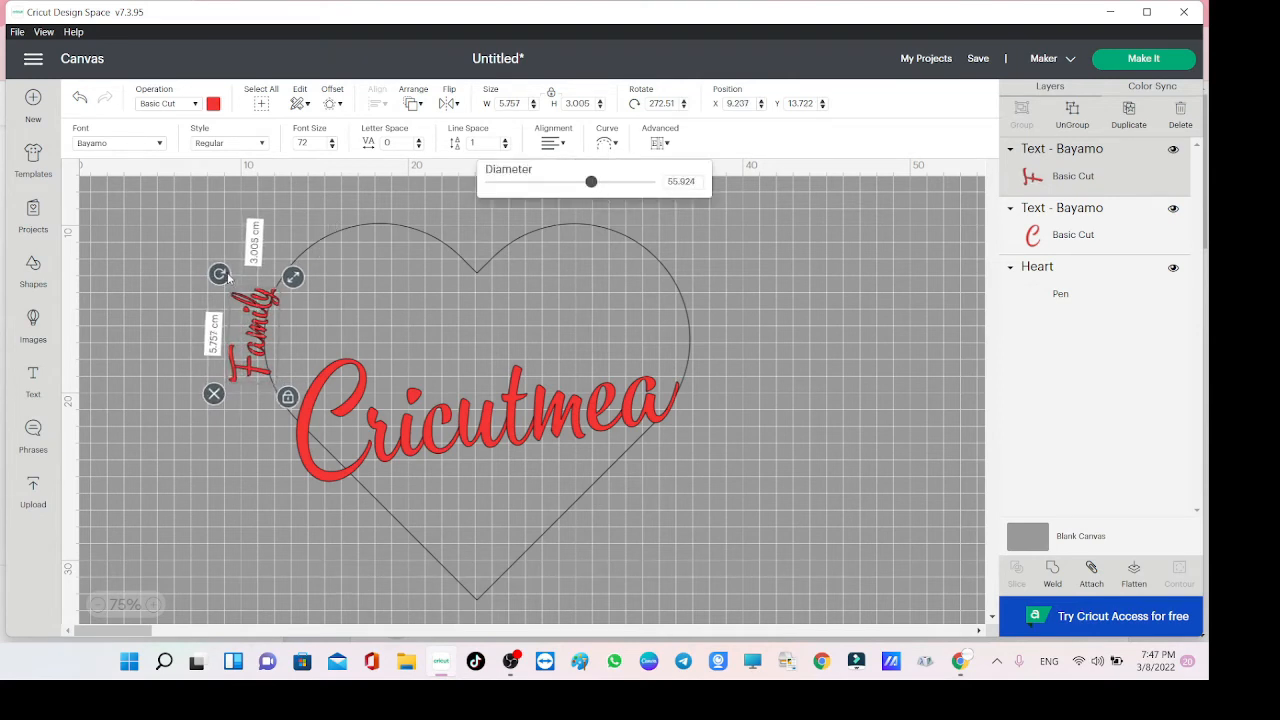
{"action": "left_click_drag", "start_coordinate": [228, 279], "coordinate": [224, 282]}
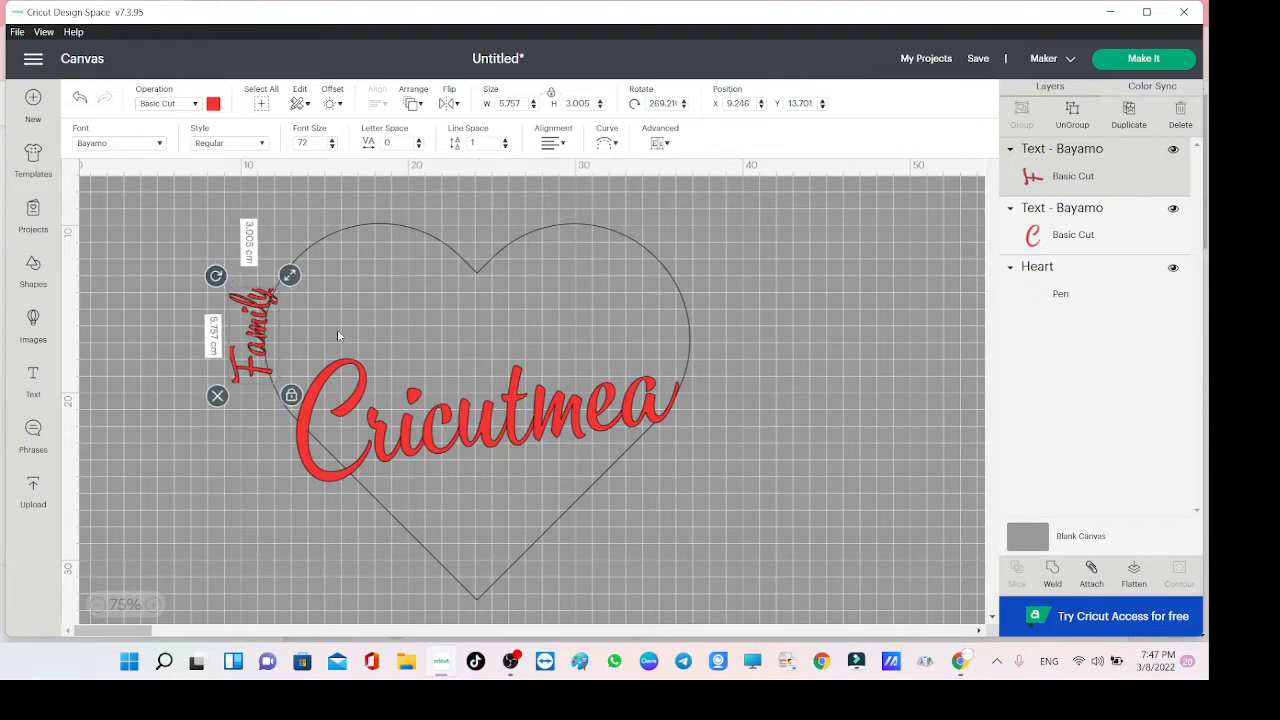
Add the text "together" over the heart's left lobe and enlarge it to about 9 cm wide.
{"action": "left_click", "coordinate": [33, 375]}
{"action": "type", "text": "together"}
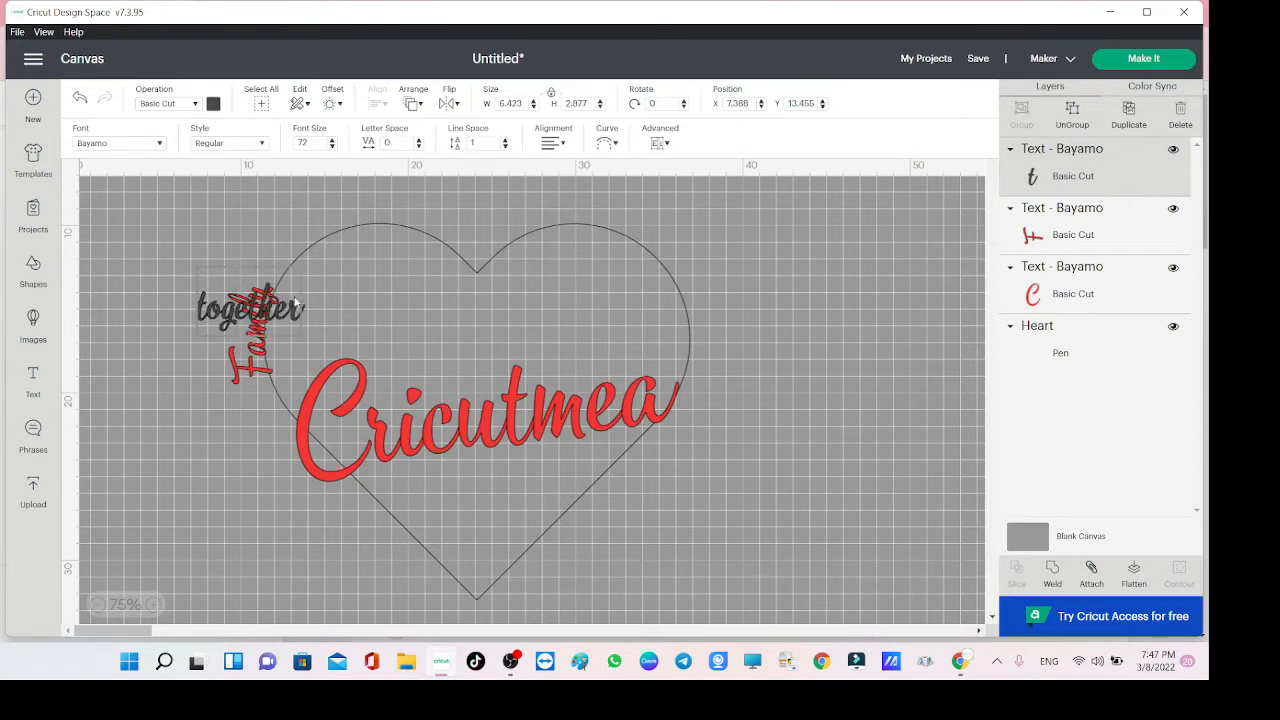
{"action": "left_click", "coordinate": [192, 349]}
{"action": "left_click", "coordinate": [229, 296]}
{"action": "left_click_drag", "start_coordinate": [229, 296], "coordinate": [281, 223]}
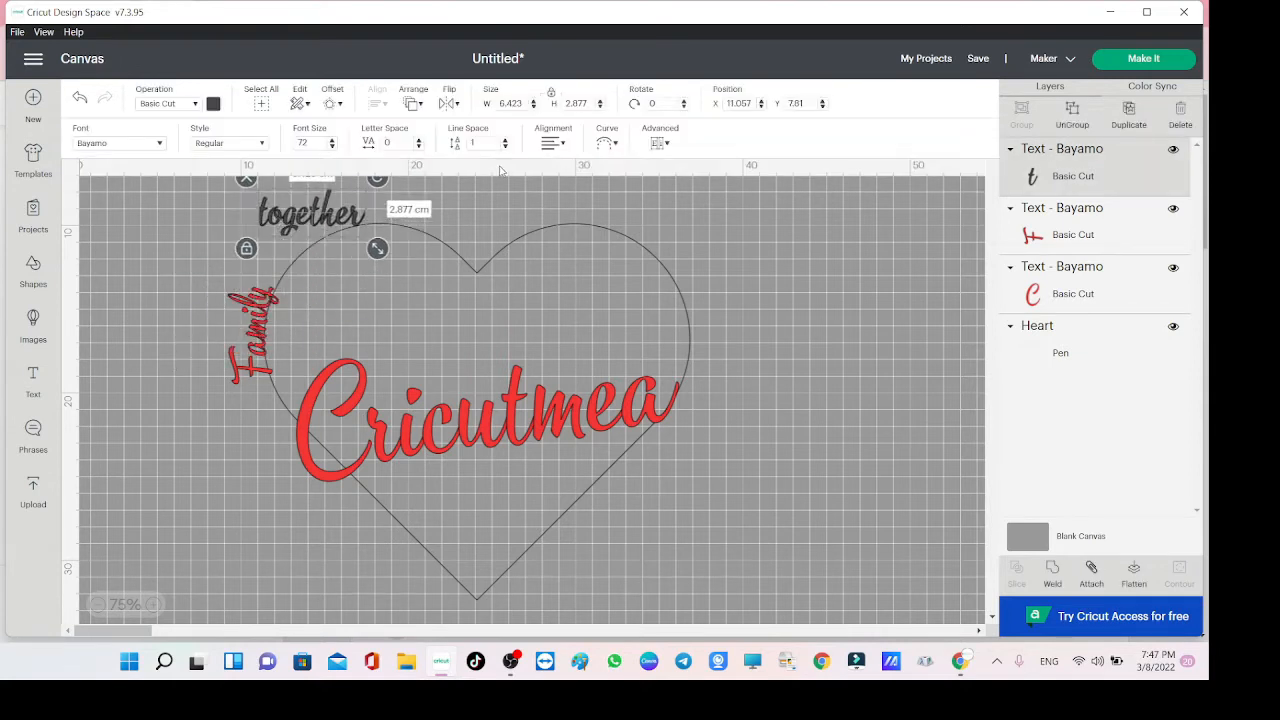
{"action": "left_click_drag", "start_coordinate": [376, 248], "coordinate": [477, 190]}
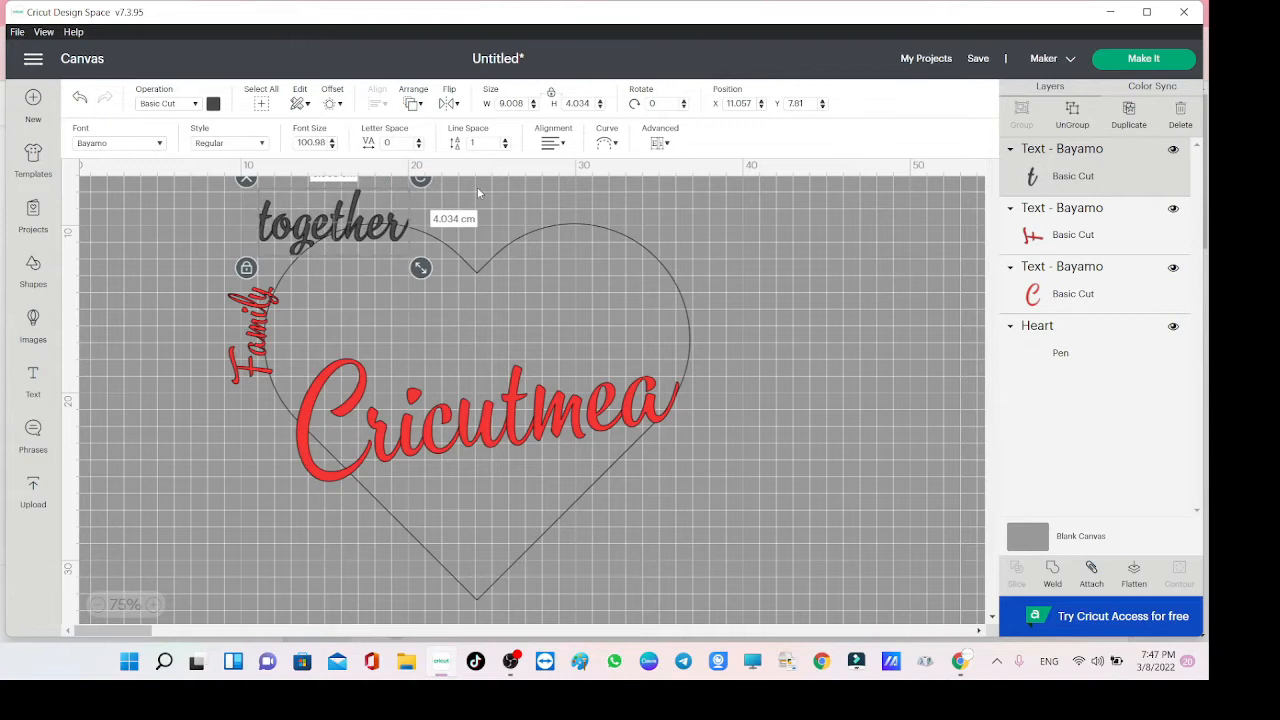
Curve "together" with a diameter of about 13.9 and rotate it to about 342° to follow the heart's left lobe.
{"action": "left_click", "coordinate": [606, 144]}
{"action": "left_click_drag", "start_coordinate": [573, 188], "coordinate": [622, 188]}
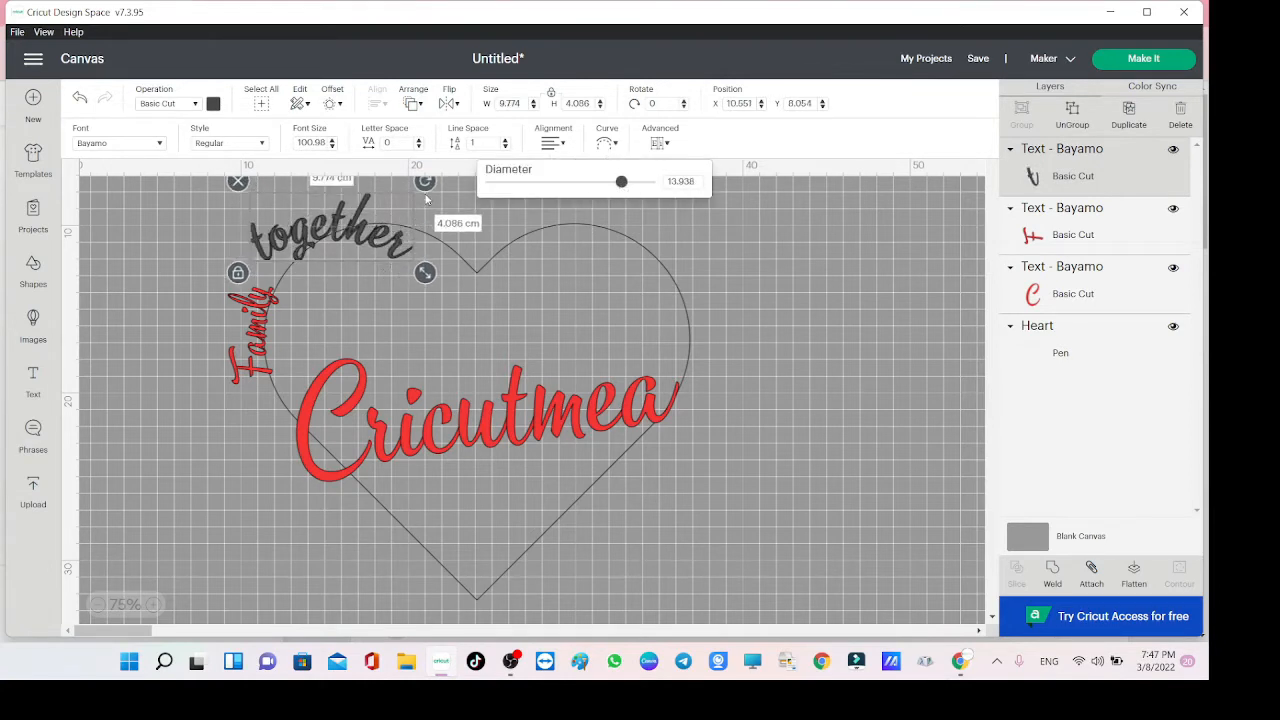
{"action": "left_click_drag", "start_coordinate": [427, 183], "coordinate": [408, 155]}
{"action": "left_click_drag", "start_coordinate": [373, 217], "coordinate": [383, 207]}
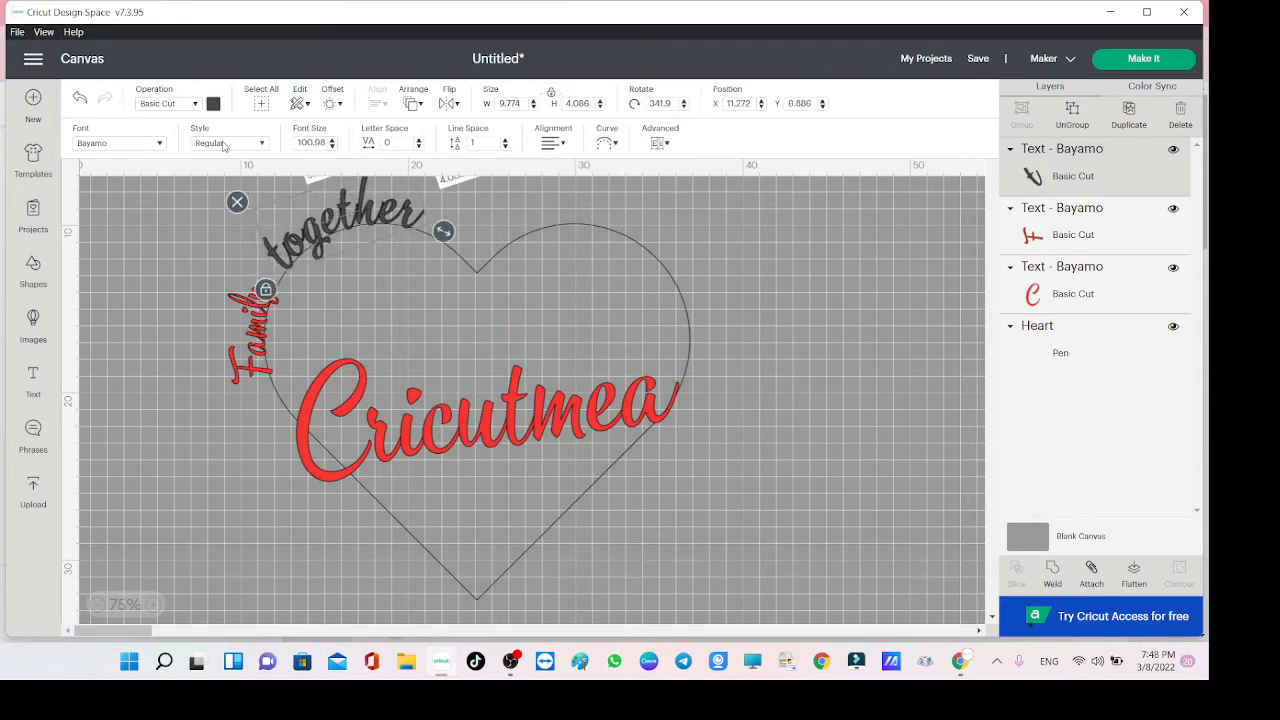
Colour "together" the same red as the other words.
{"action": "left_click", "coordinate": [213, 105]}
{"action": "left_click", "coordinate": [249, 170]}
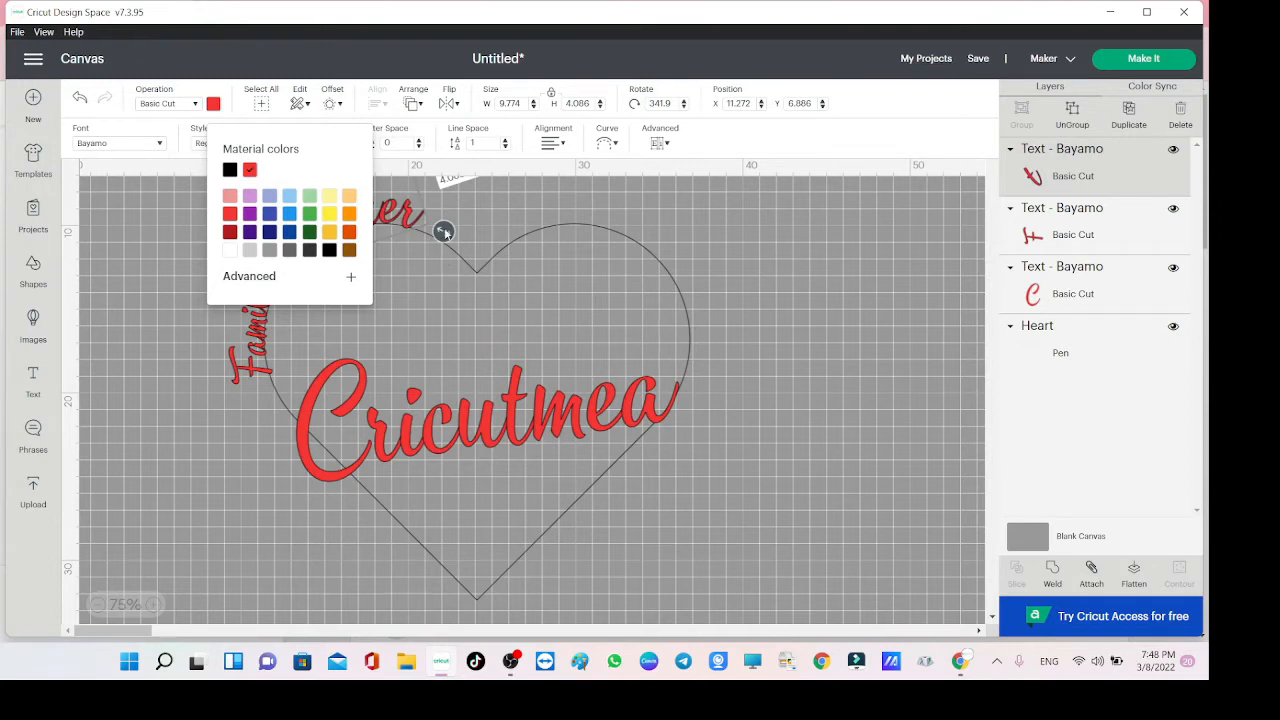
Enlarge "together" to about 12.4 cm wide and move the whole heart design slightly lower on the canvas.
{"action": "left_click_drag", "start_coordinate": [444, 232], "coordinate": [491, 235]}
{"action": "left_click", "coordinate": [822, 228]}
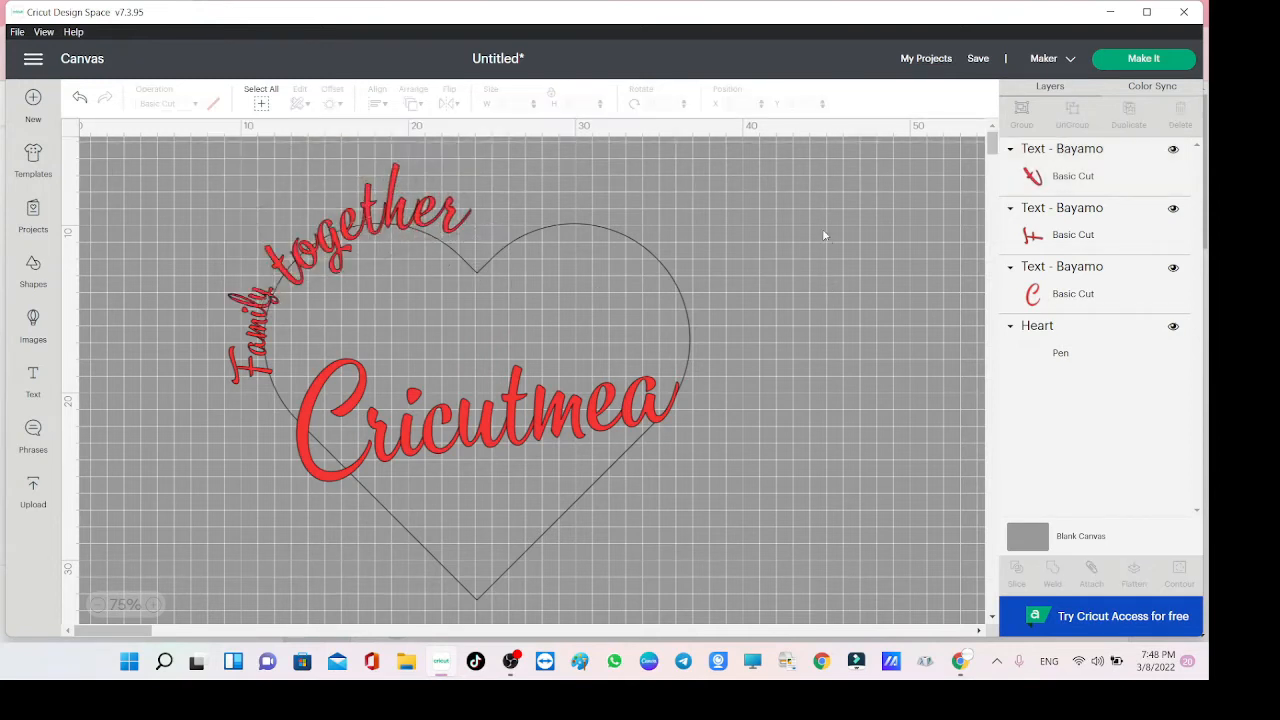
{"action": "left_click_drag", "start_coordinate": [822, 228], "coordinate": [198, 546]}
{"action": "left_click", "coordinate": [207, 241]}
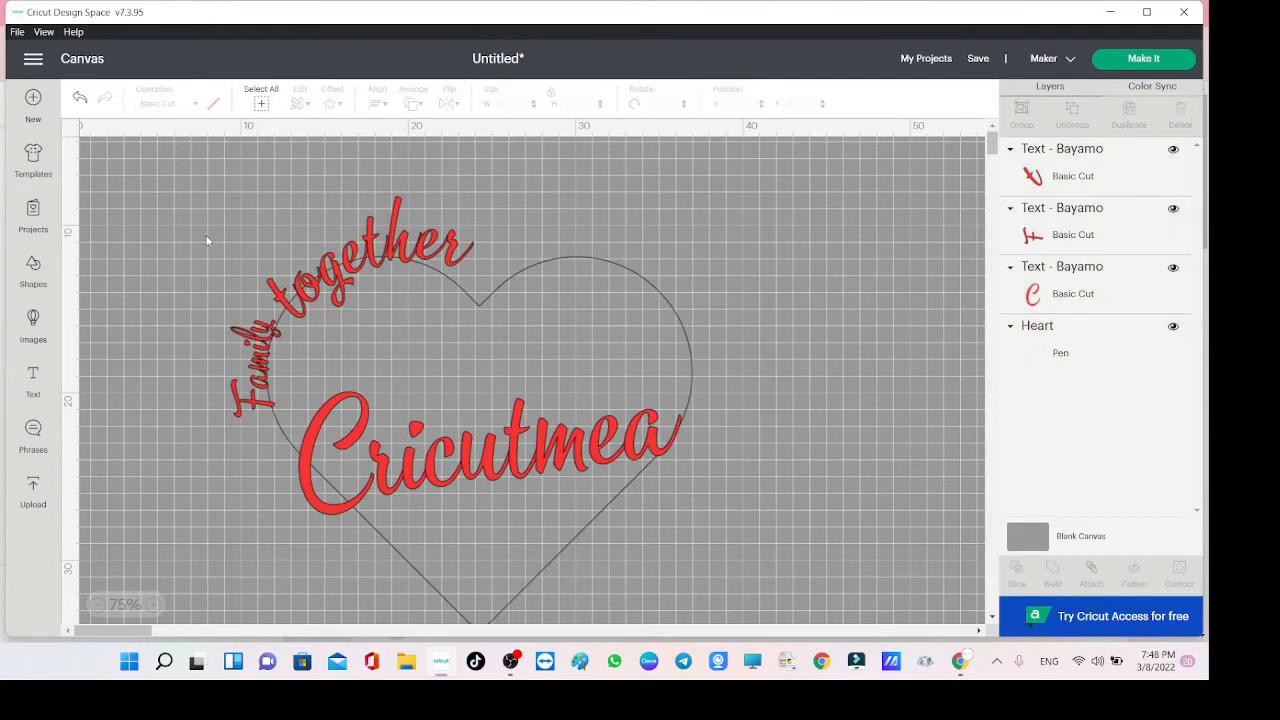
Rotate "together" clockwise and reposition it so it follows the top of the heart's left lobe.
{"action": "left_click", "coordinate": [339, 250]}
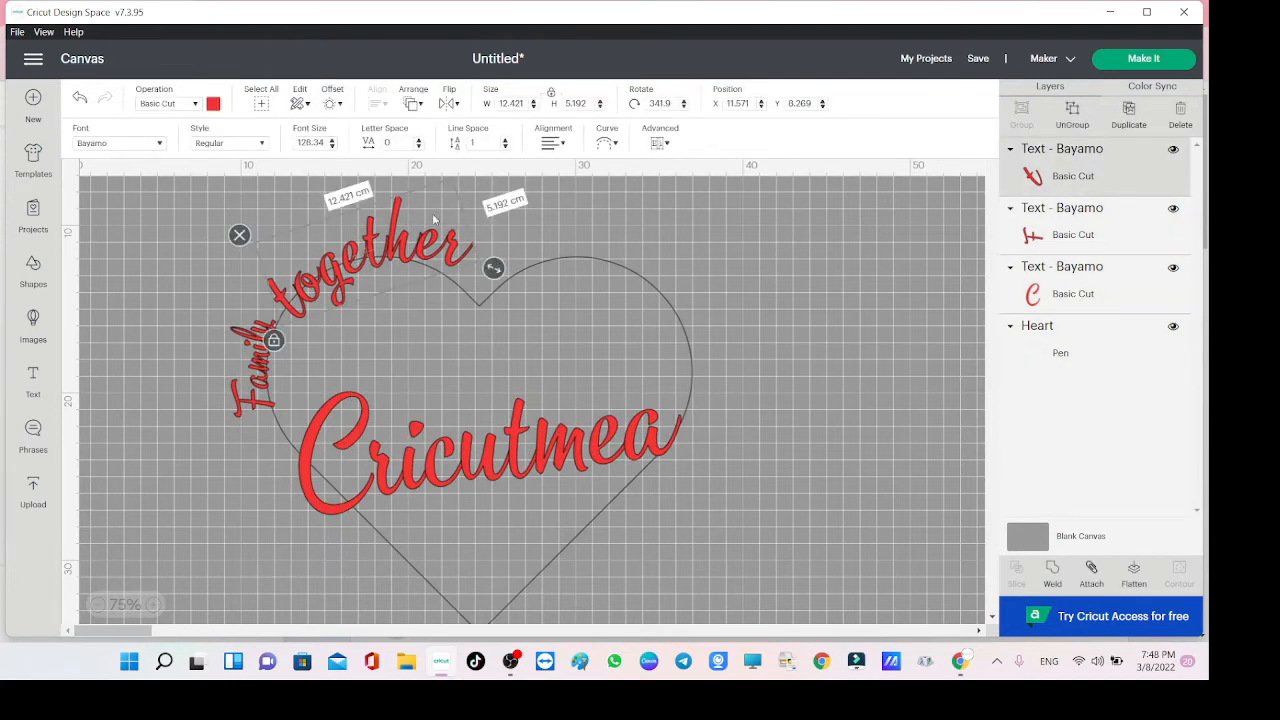
{"action": "left_click_drag", "start_coordinate": [439, 199], "coordinate": [492, 216]}
{"action": "left_click_drag", "start_coordinate": [416, 285], "coordinate": [425, 262]}
Enlarge "Family" to about 8.7 cm wide and reposition it along the heart's left edge.
{"action": "left_click", "coordinate": [258, 372]}
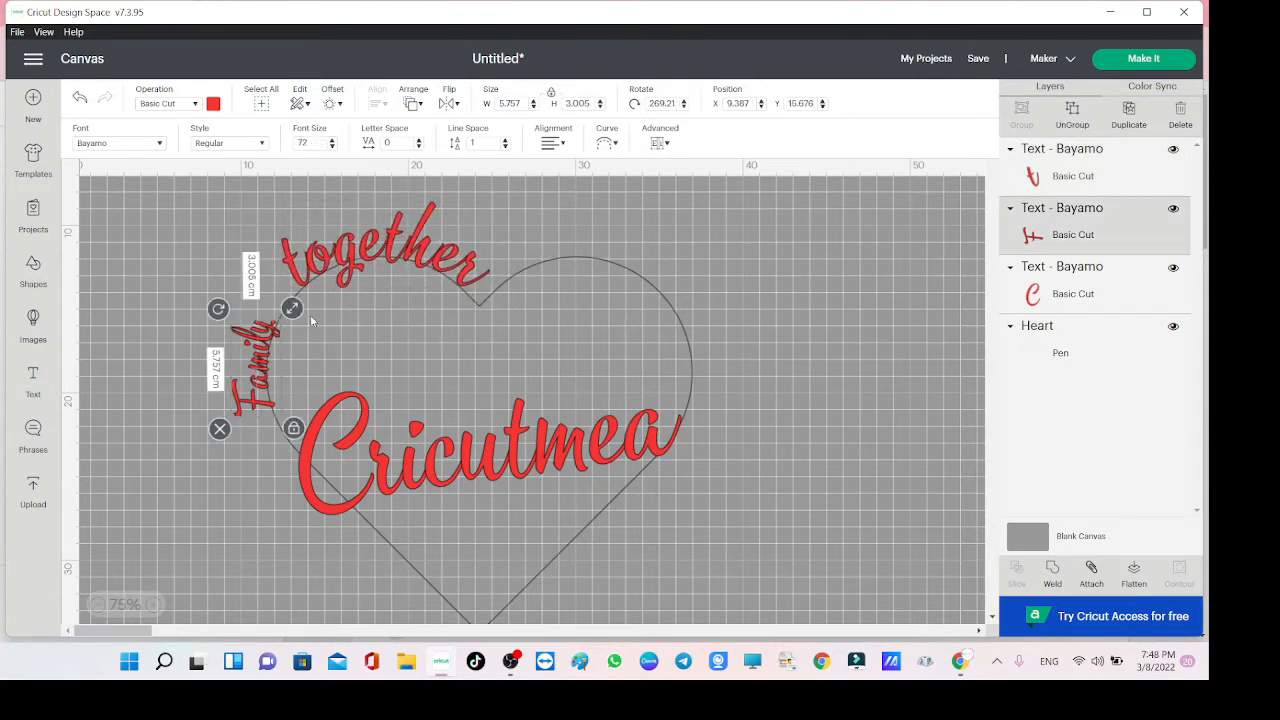
{"action": "left_click_drag", "start_coordinate": [292, 306], "coordinate": [309, 272]}
{"action": "left_click_drag", "start_coordinate": [274, 334], "coordinate": [260, 360]}
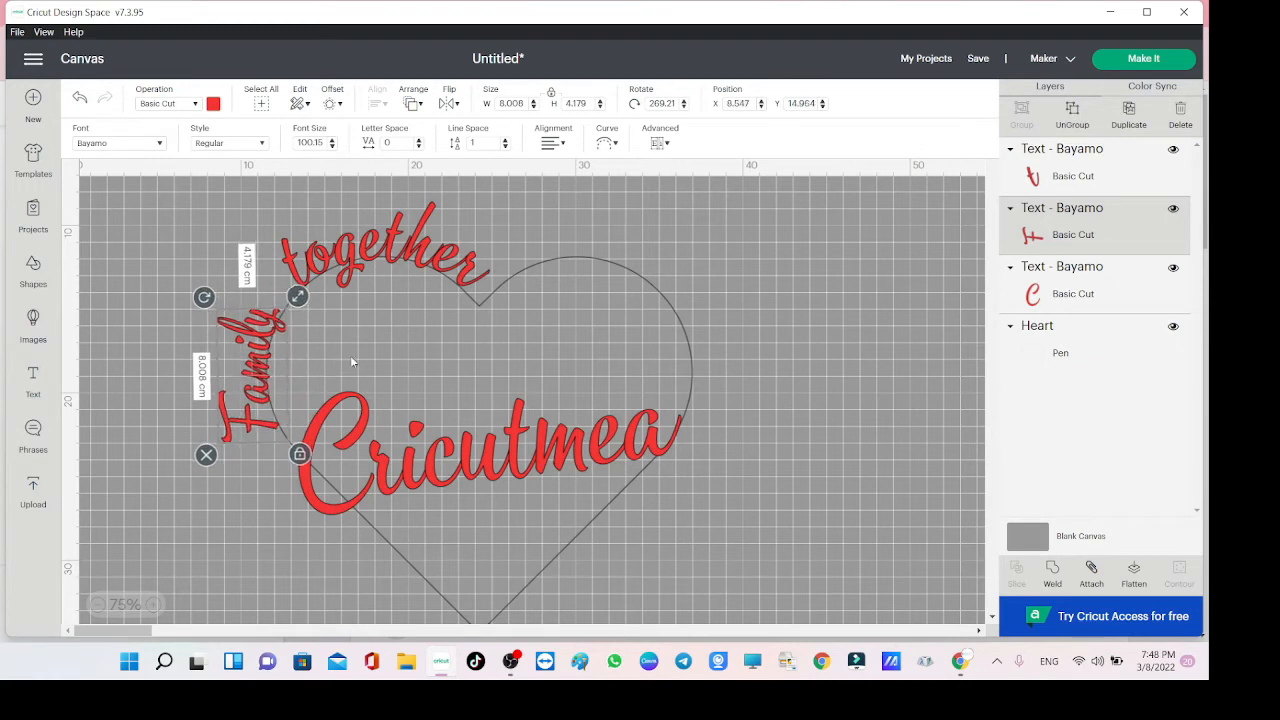
{"action": "left_click_drag", "start_coordinate": [299, 297], "coordinate": [300, 286]}
{"action": "left_click_drag", "start_coordinate": [270, 335], "coordinate": [262, 337]}
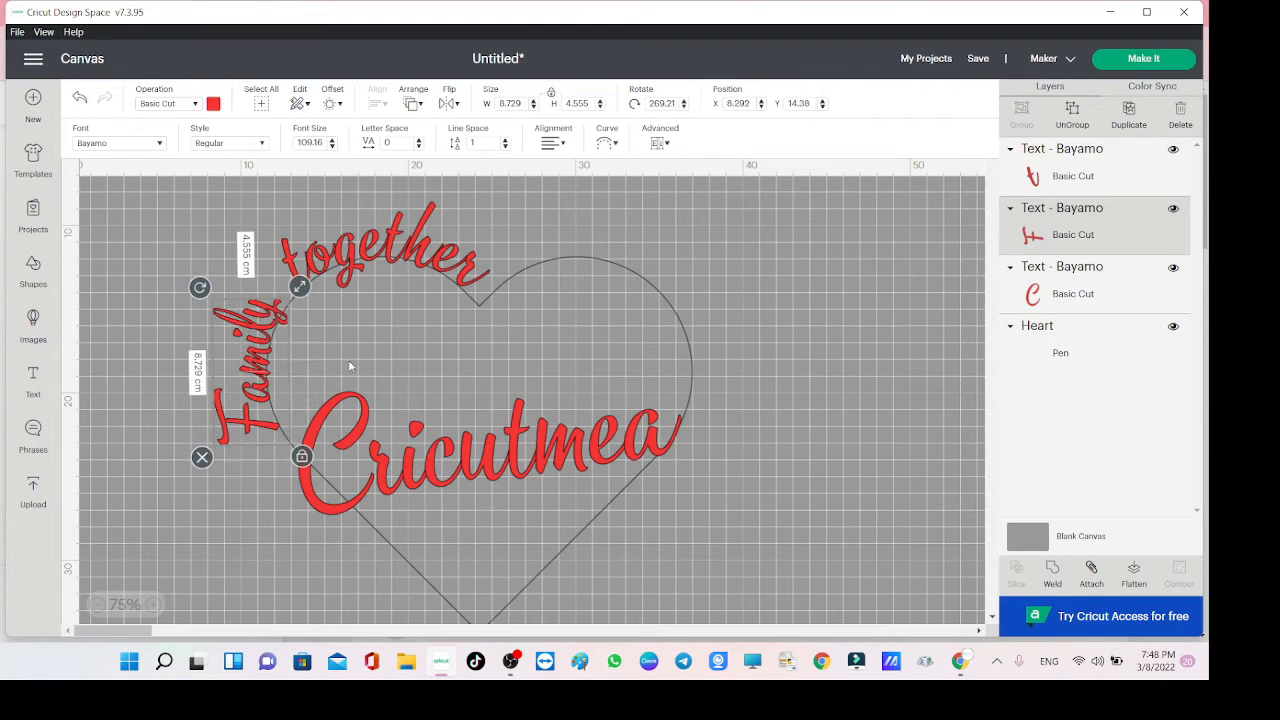
Add the text "crafters" over the heart's right lobe and enlarge it to about 8 cm wide.
{"action": "left_click", "coordinate": [33, 378]}
{"action": "type", "text": "crafters"}
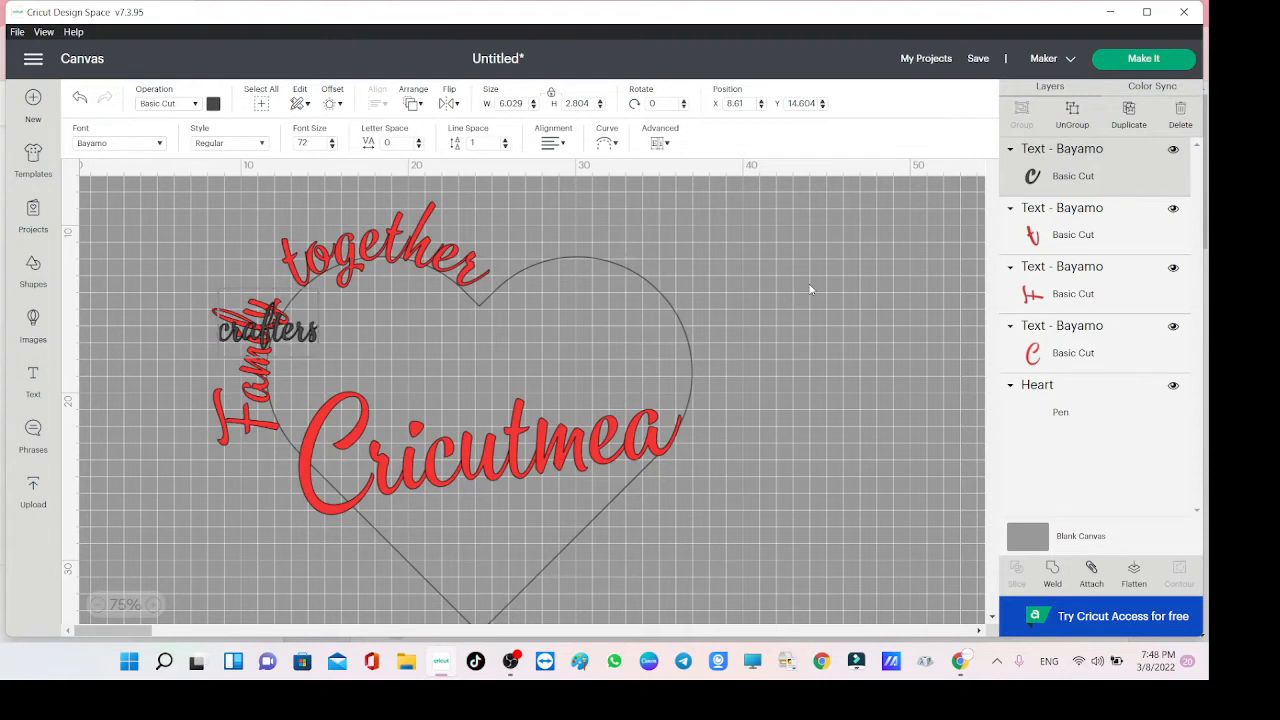
{"action": "left_click", "coordinate": [644, 252]}
{"action": "left_click_drag", "start_coordinate": [554, 325], "coordinate": [616, 254]}
Curve "crafters" with a diameter of about 16.2 and rotate it to about 353° along the right lobe.
{"action": "left_click", "coordinate": [608, 143]}
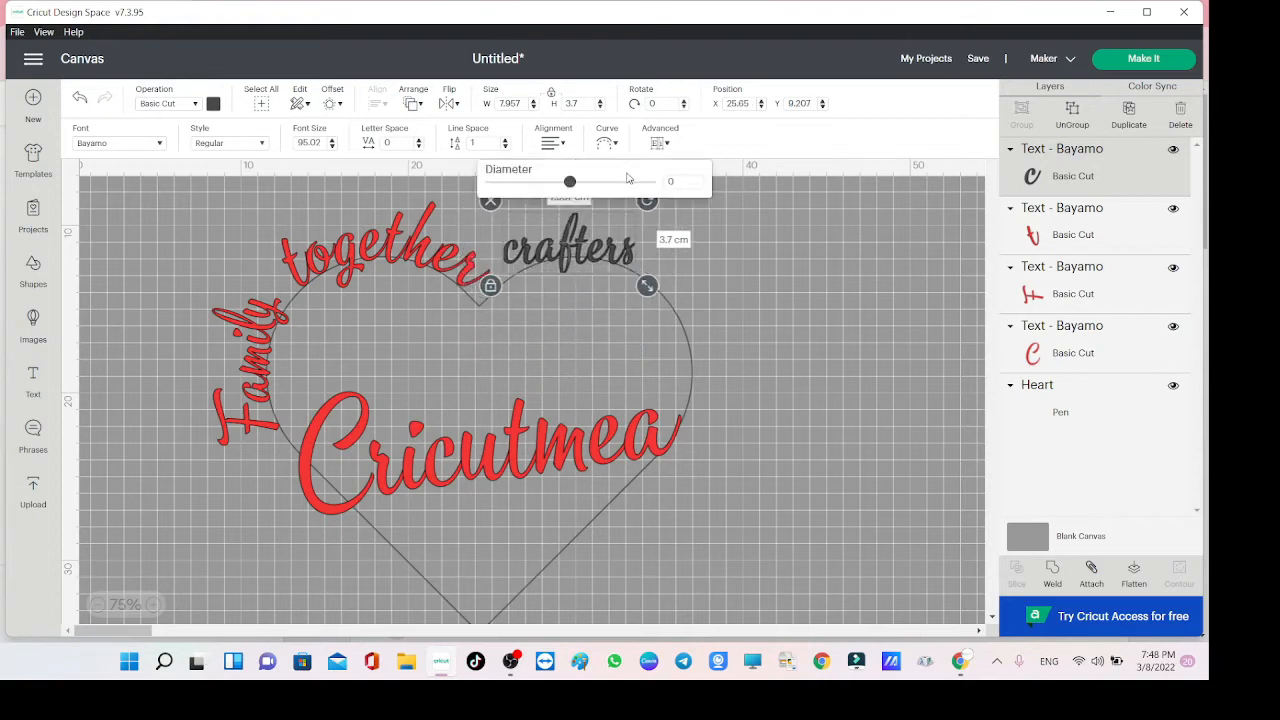
{"action": "left_click_drag", "start_coordinate": [571, 186], "coordinate": [638, 195]}
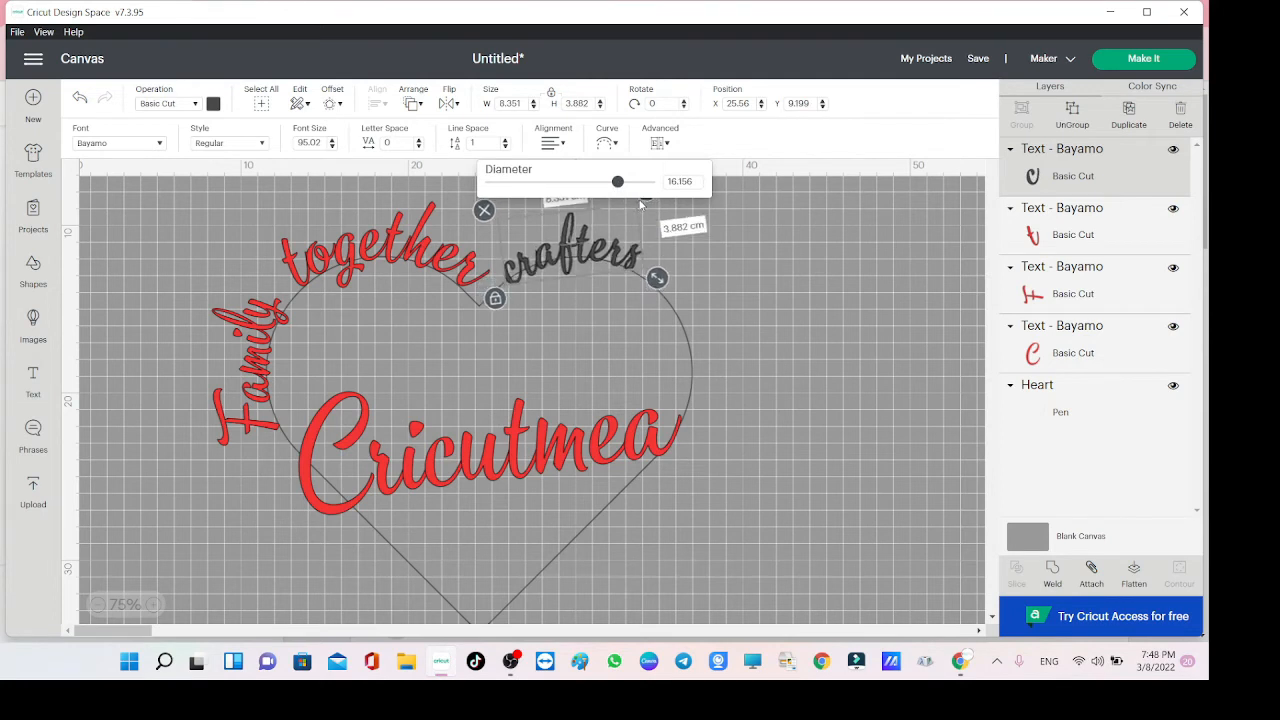
{"action": "left_click_drag", "start_coordinate": [603, 258], "coordinate": [589, 246]}
Colour "crafters" the same red as the other words.
{"action": "left_click", "coordinate": [213, 104]}
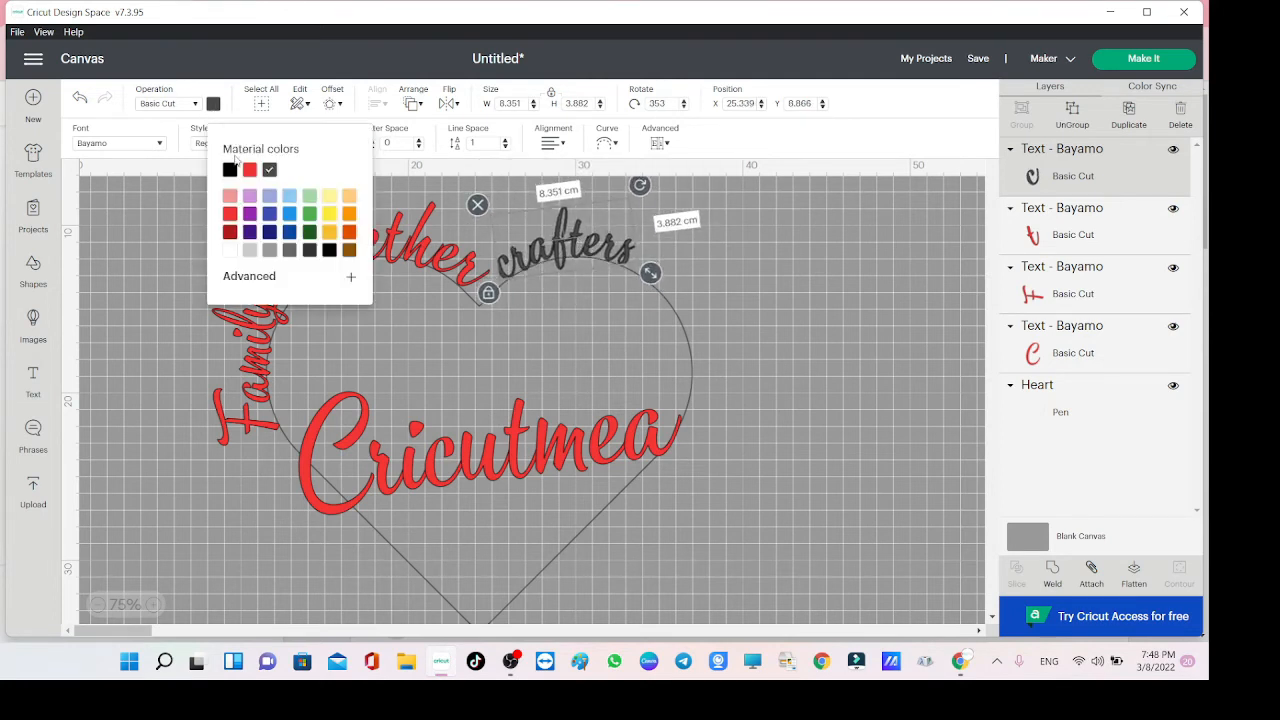
{"action": "left_click", "coordinate": [250, 170]}
{"action": "left_click", "coordinate": [451, 329]}
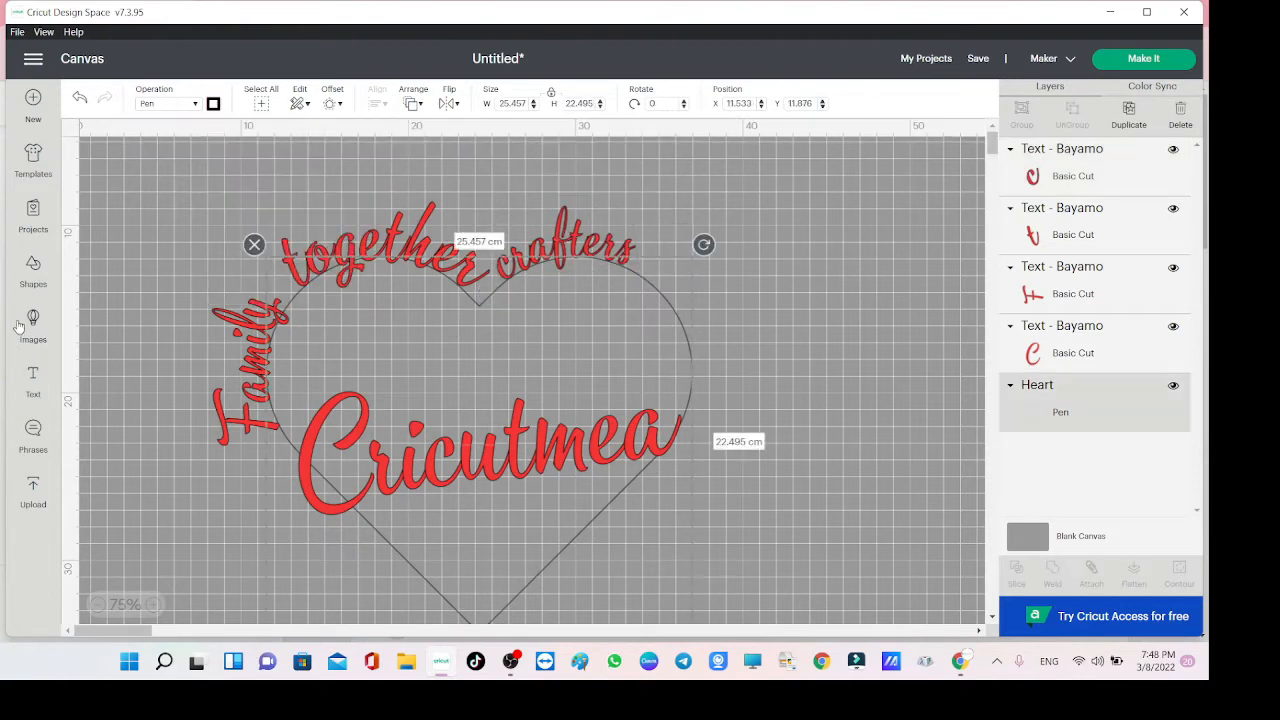
Add the text "learn" and move it inside the heart's right lobe, below "crafters".
{"action": "left_click", "coordinate": [33, 383]}
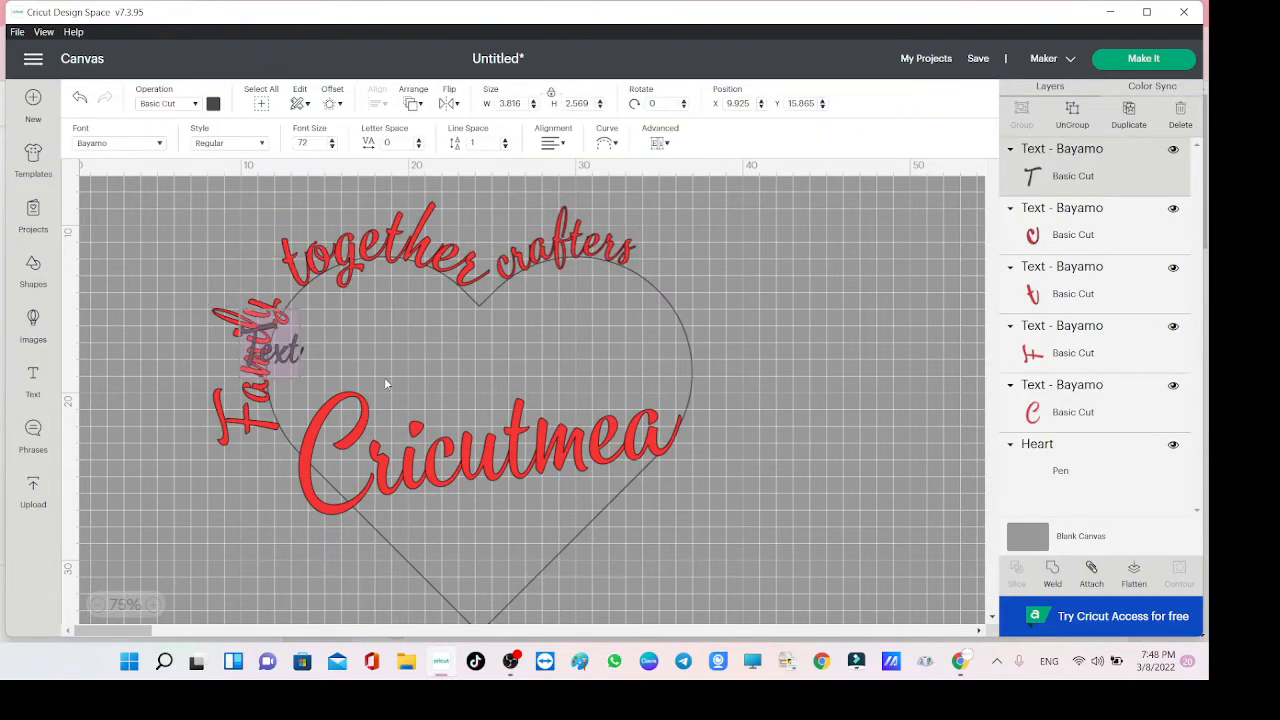
{"action": "type", "text": "learn"}
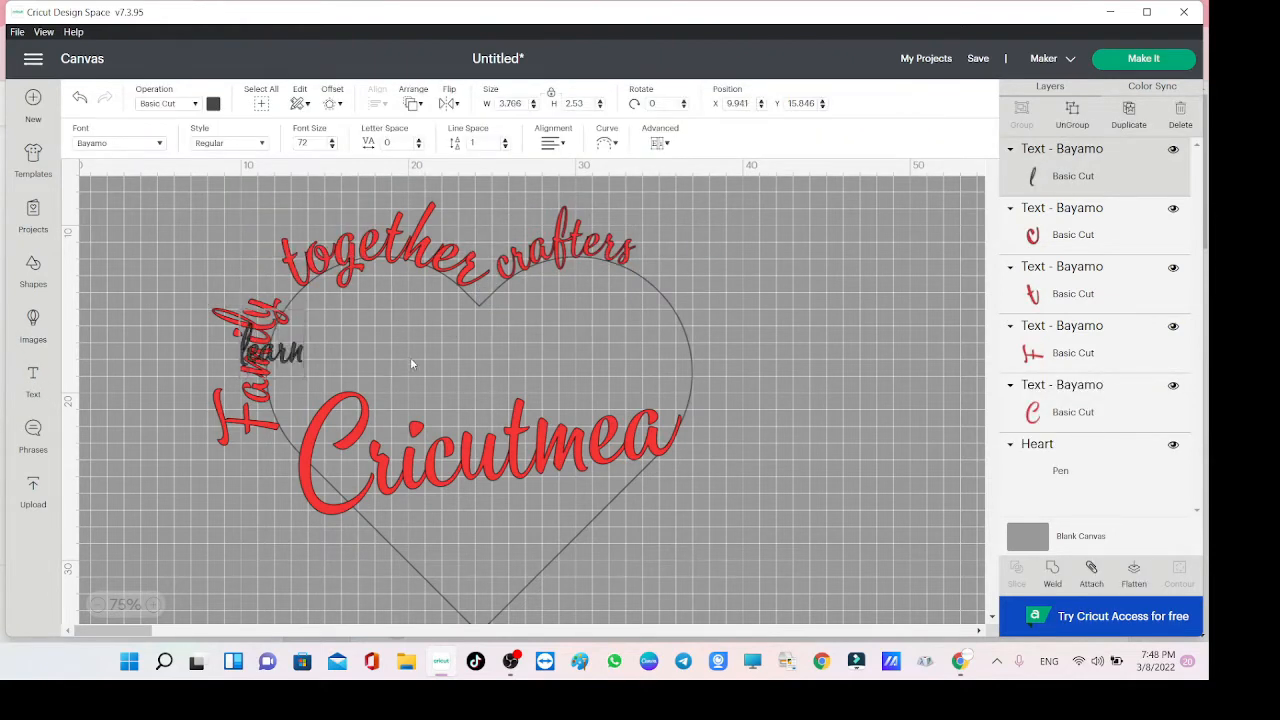
{"action": "left_click", "coordinate": [410, 357]}
{"action": "left_click_drag", "start_coordinate": [295, 355], "coordinate": [632, 326]}
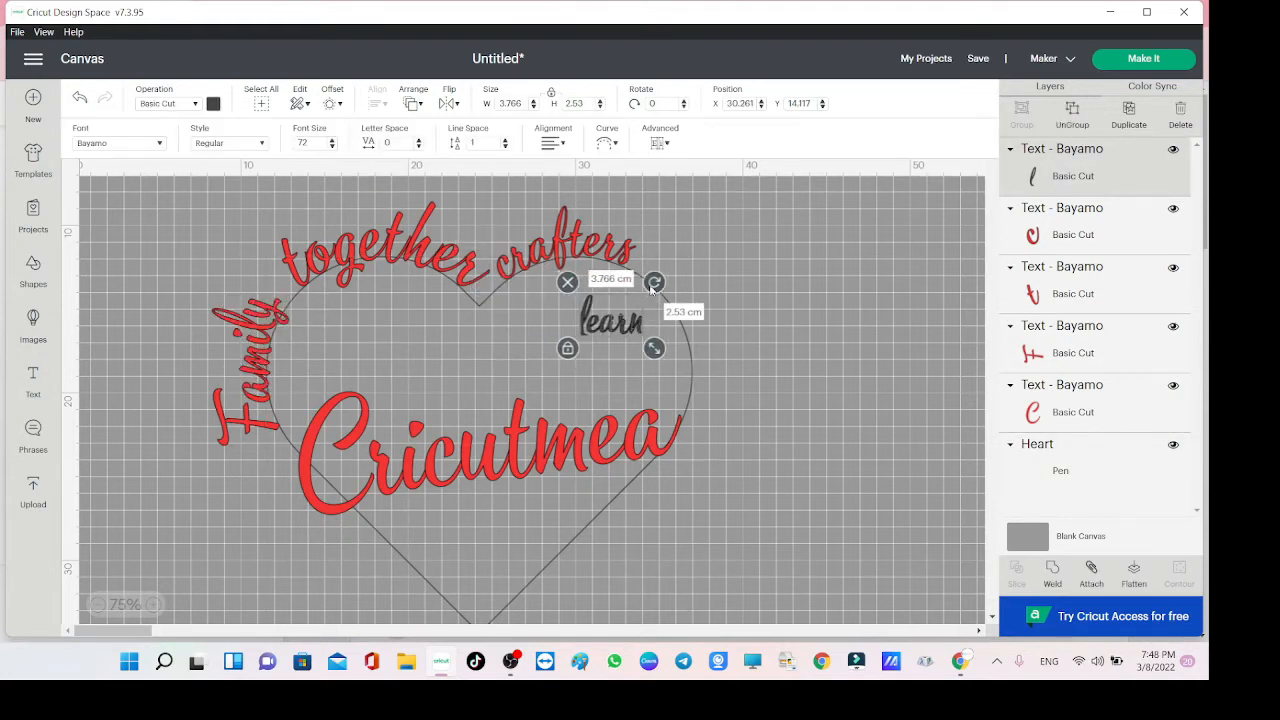
Rotate "learn" to about 54° and place it, enlarged to about 4 cm wide, on the heart's edge after "crafters".
{"action": "left_click_drag", "start_coordinate": [654, 280], "coordinate": [662, 331]}
{"action": "left_click_drag", "start_coordinate": [610, 373], "coordinate": [612, 380]}
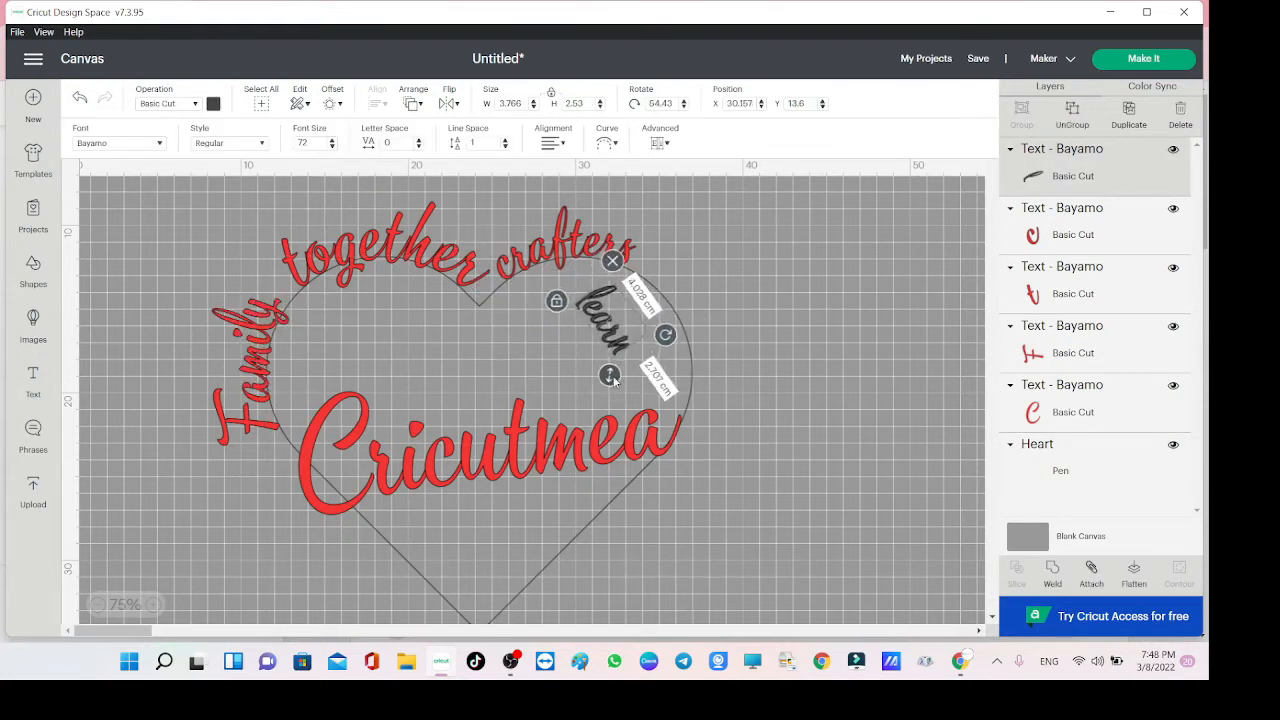
{"action": "left_click_drag", "start_coordinate": [600, 315], "coordinate": [660, 277]}
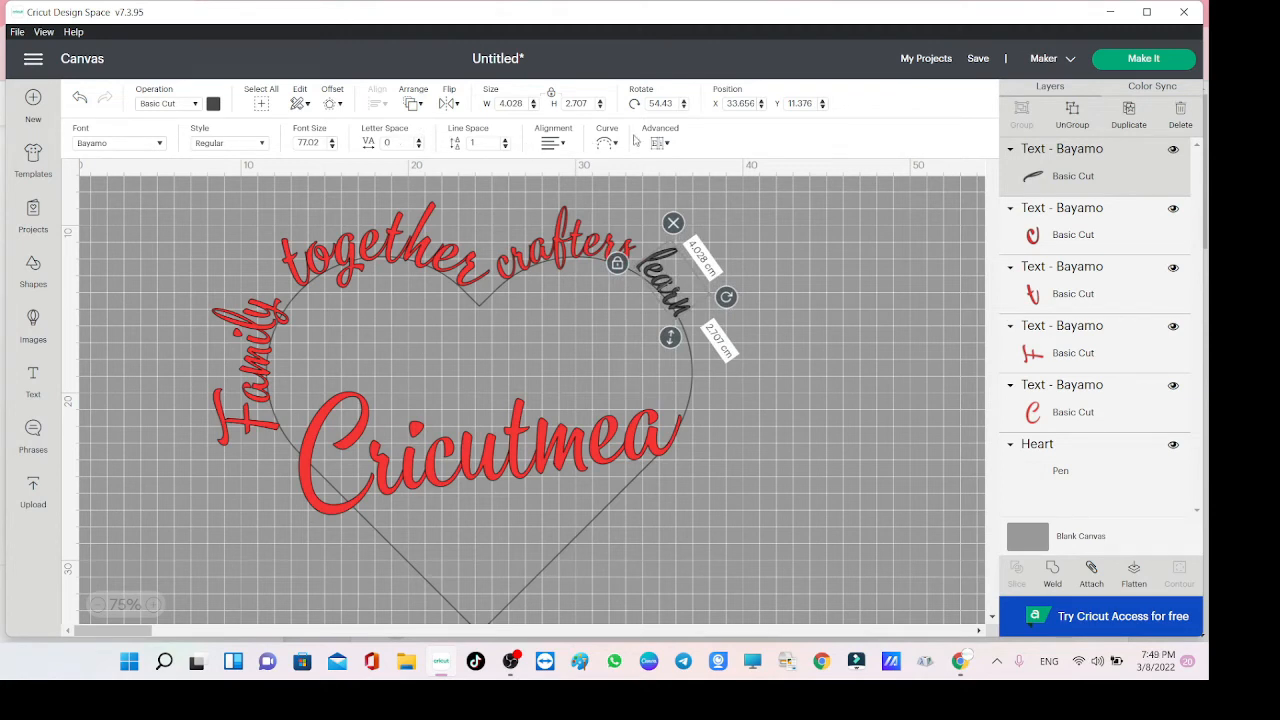
Curve "learn" with a diameter of about 11.2 and adjust its rotation to about 48°.
{"action": "left_click", "coordinate": [607, 143]}
{"action": "left_click_drag", "start_coordinate": [582, 184], "coordinate": [617, 183]}
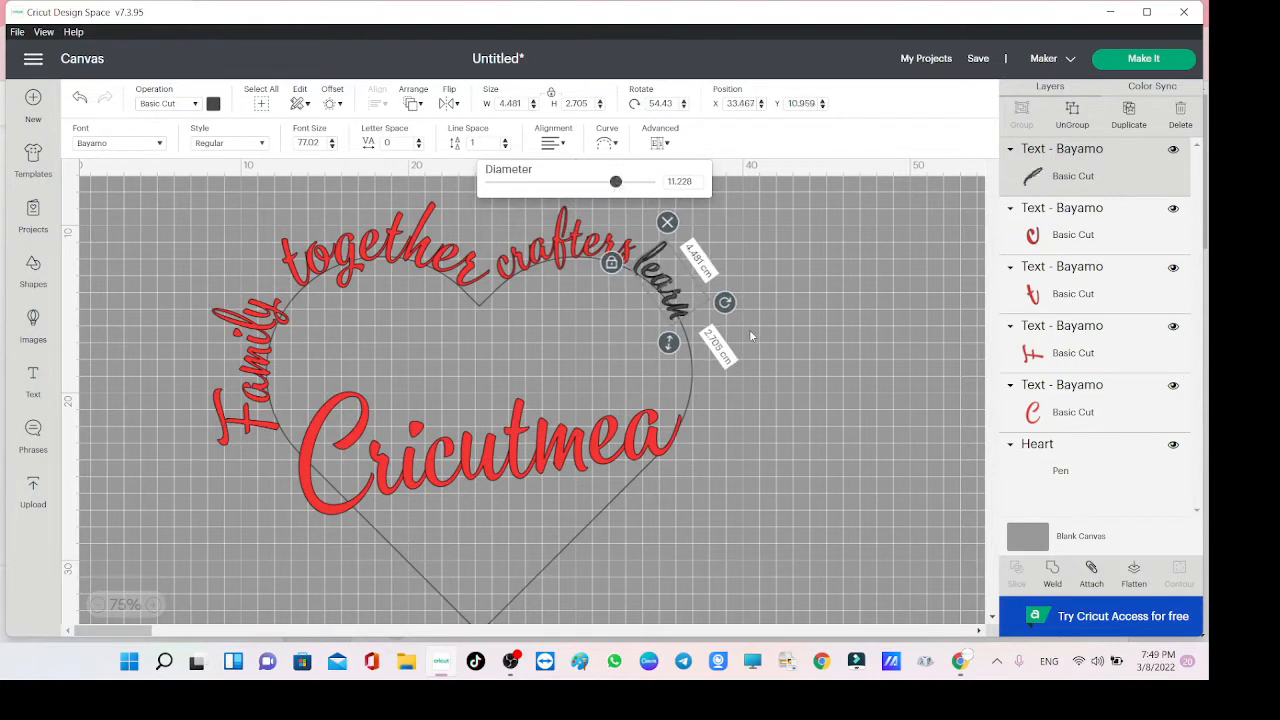
{"action": "mouse_move", "coordinate": [724, 302]}
{"action": "left_mouse_down"}
{"action": "mouse_move", "coordinate": [719, 286]}
{"action": "mouse_move", "coordinate": [669, 287]}
{"action": "mouse_move", "coordinate": [729, 302]}
{"action": "left_mouse_up"}
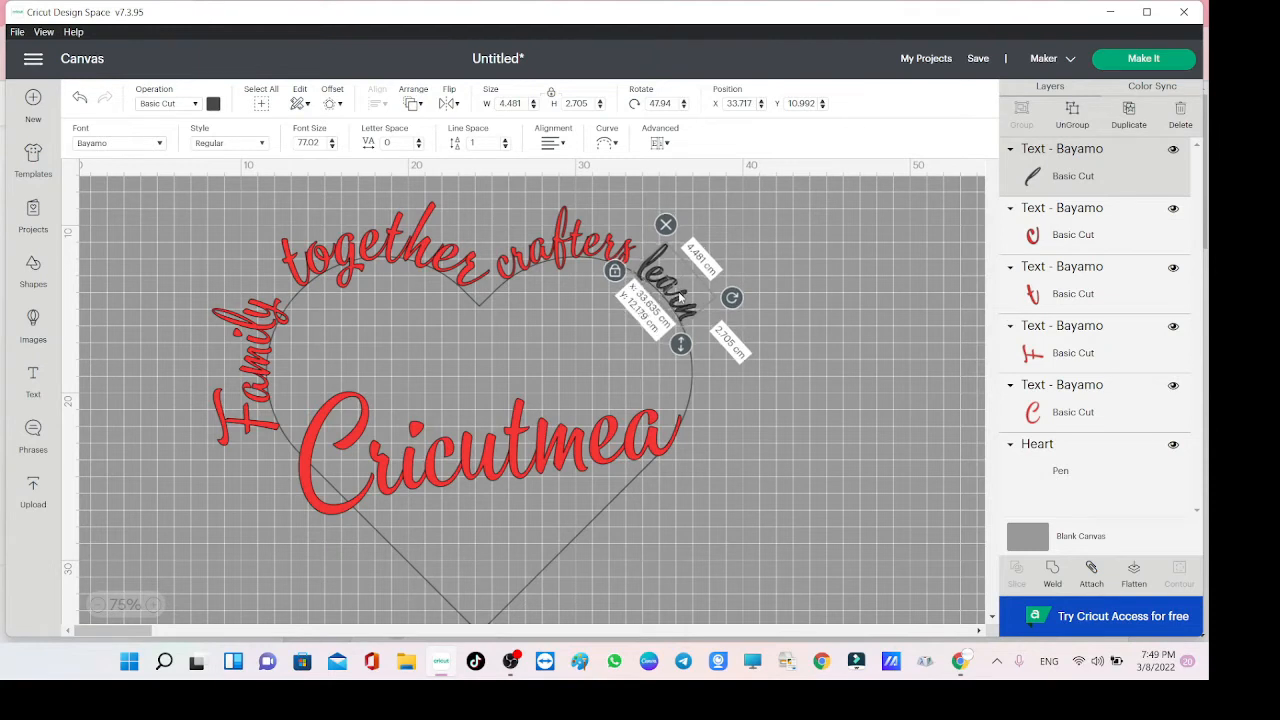
Colour "learn" the same red as the other words.
{"action": "left_click", "coordinate": [214, 105]}
{"action": "left_click", "coordinate": [251, 170]}
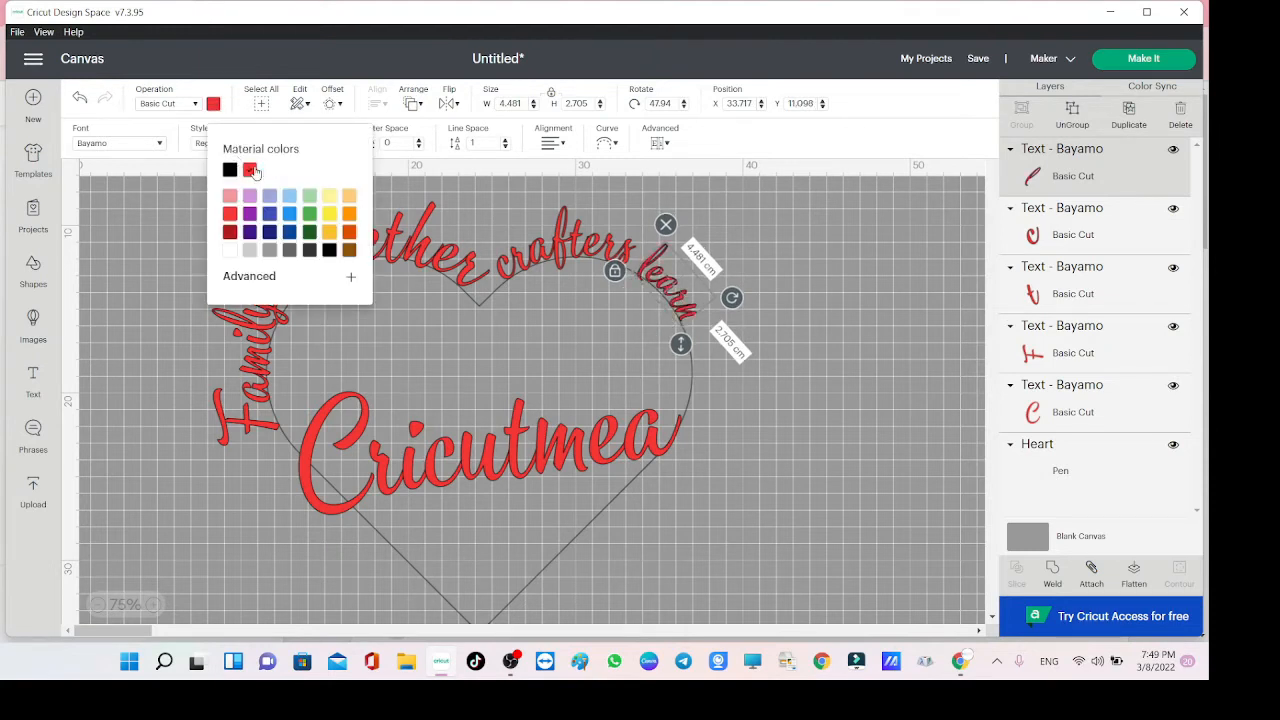
Add the text "inspire" and place it on the heart's right edge below "learn", rotated to about 84°.
{"action": "left_click", "coordinate": [33, 380]}
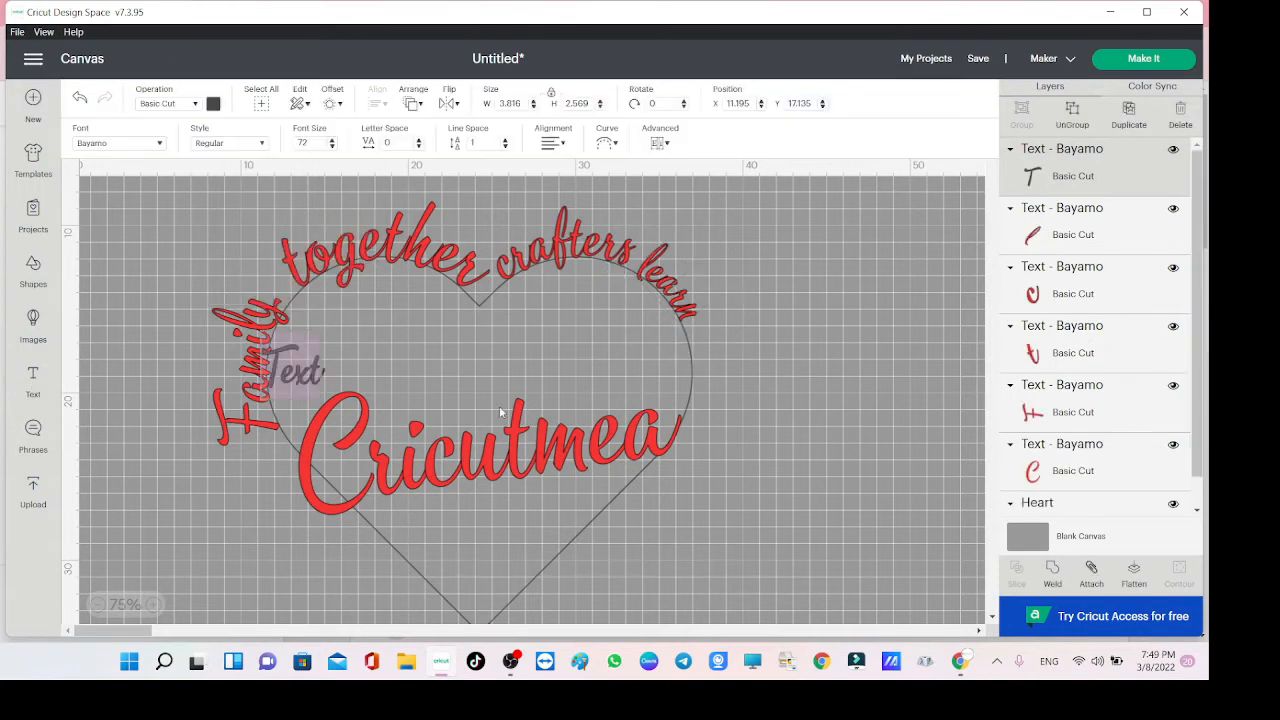
{"action": "type", "text": "inspire"}
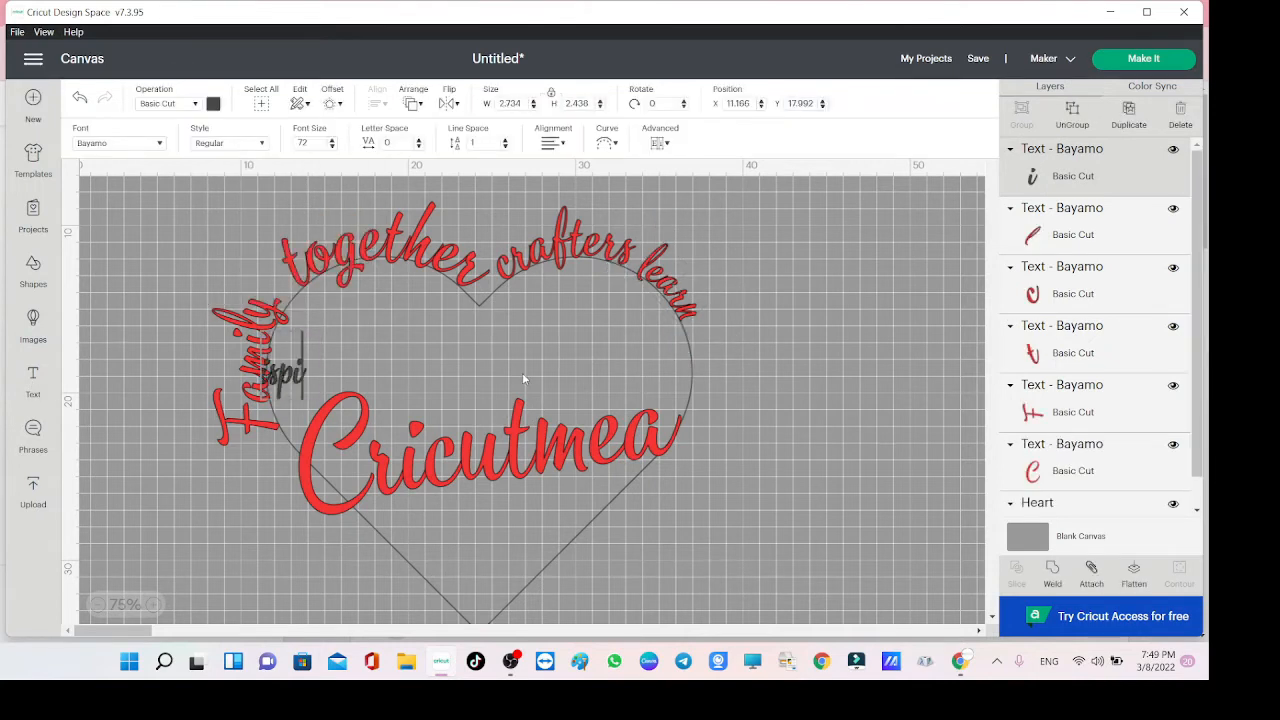
{"action": "left_click", "coordinate": [270, 371]}
{"action": "type", "text": "n"}
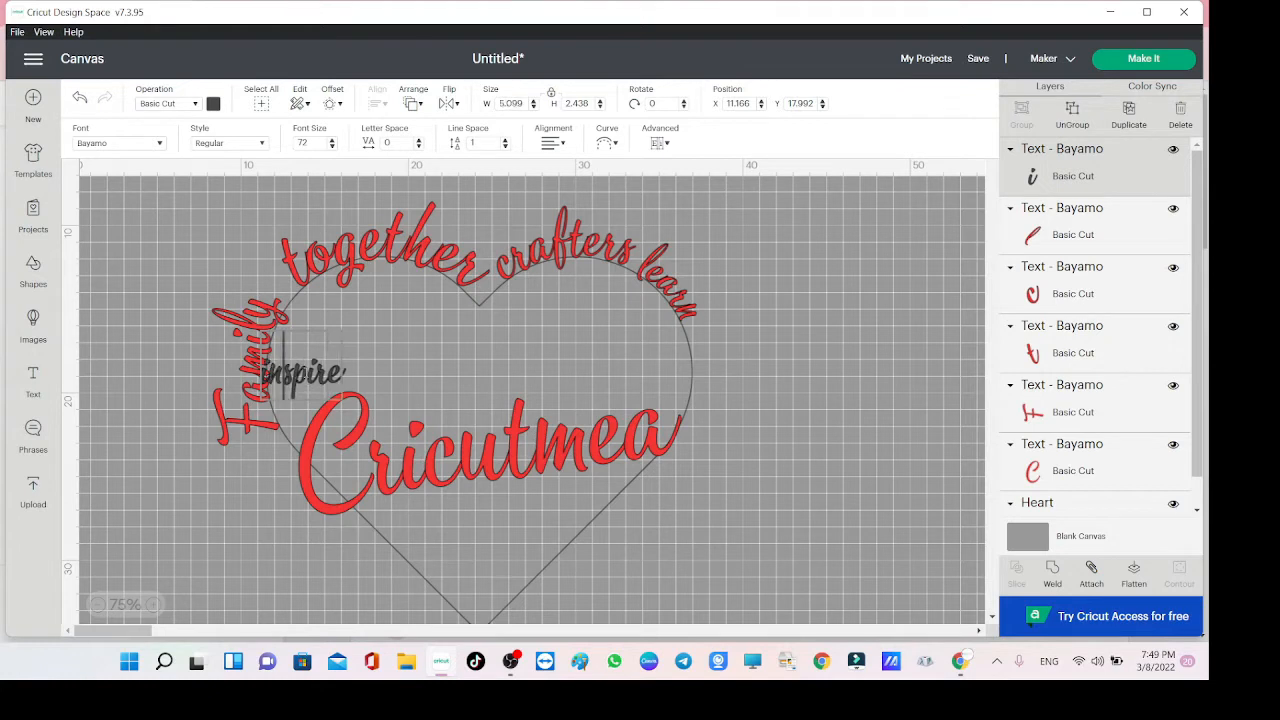
{"action": "left_click", "coordinate": [307, 373]}
{"action": "left_click", "coordinate": [382, 347]}
{"action": "left_click_drag", "start_coordinate": [342, 375], "coordinate": [575, 412]}
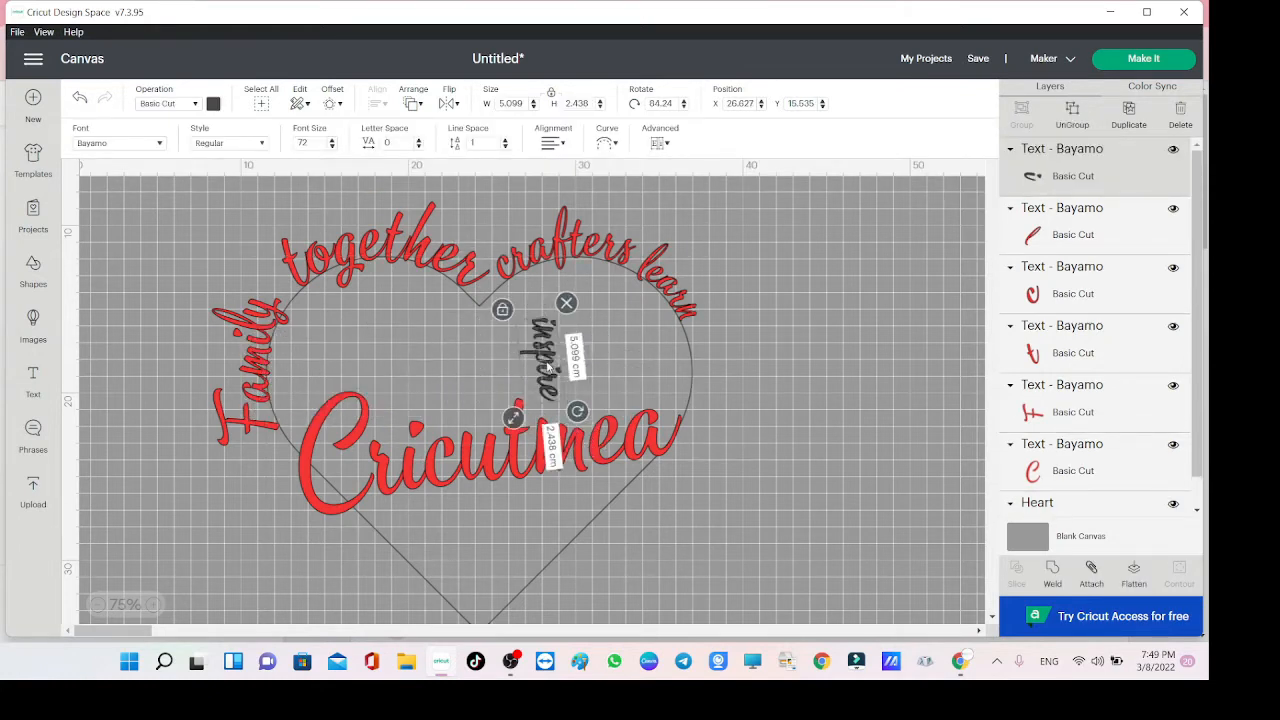
{"action": "left_click_drag", "start_coordinate": [545, 360], "coordinate": [703, 372]}
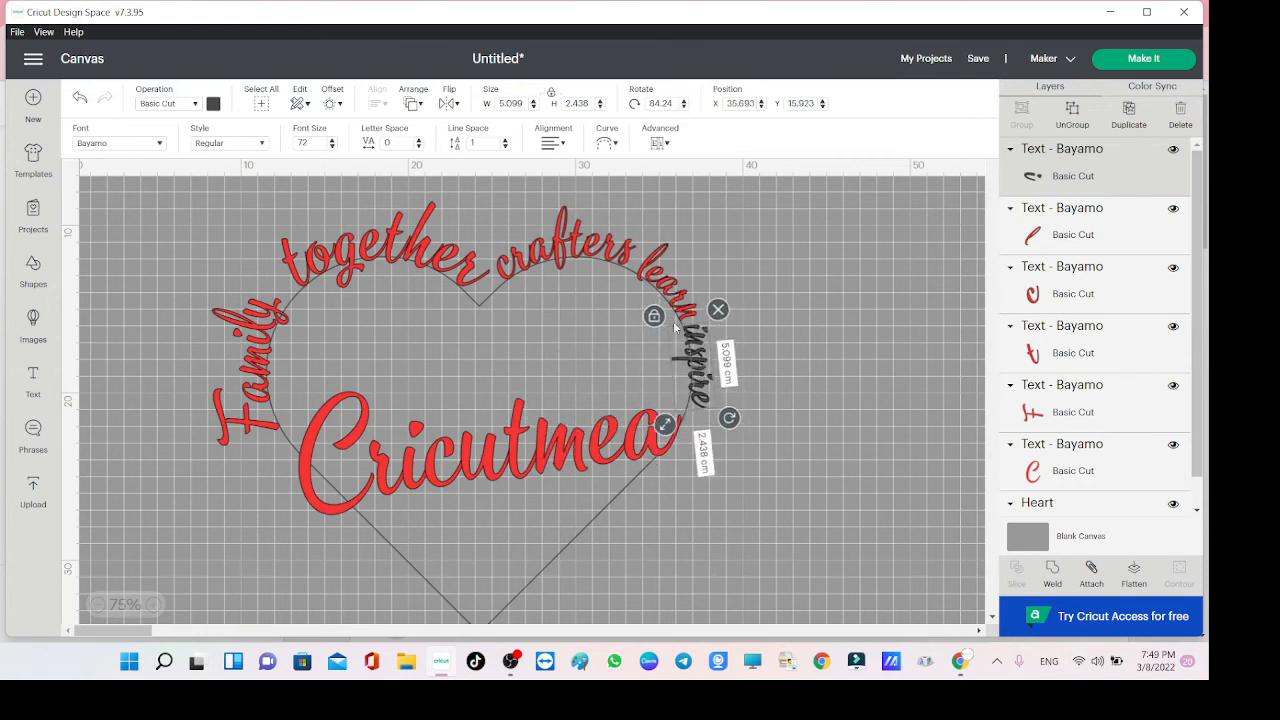
Curve "inspire" and rotate it to about 99° to follow the heart's right edge.
{"action": "left_click", "coordinate": [608, 145]}
{"action": "left_click_drag", "start_coordinate": [569, 184], "coordinate": [613, 182]}
{"action": "mouse_move", "coordinate": [722, 358]}
{"action": "left_mouse_down"}
{"action": "mouse_move", "coordinate": [724, 410]}
{"action": "mouse_move", "coordinate": [730, 350]}
{"action": "mouse_move", "coordinate": [720, 375]}
{"action": "left_mouse_up"}
{"action": "left_click_drag", "start_coordinate": [712, 438], "coordinate": [717, 438]}
{"action": "left_click_drag", "start_coordinate": [695, 390], "coordinate": [706, 391]}
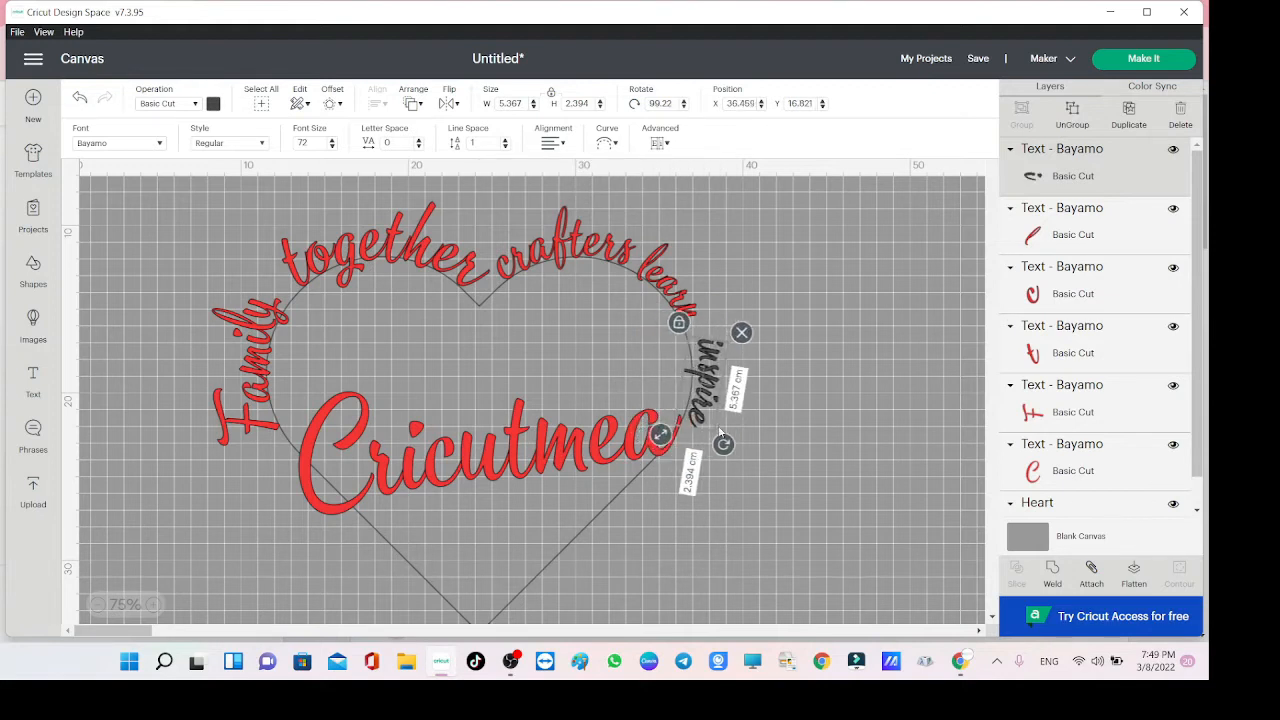
Rotate "inspire" to about 91°, place it against the heart's right edge and colour it red.
{"action": "left_click_drag", "start_coordinate": [723, 444], "coordinate": [733, 440]}
{"action": "left_click_drag", "start_coordinate": [703, 395], "coordinate": [698, 387]}
{"action": "left_click", "coordinate": [213, 104]}
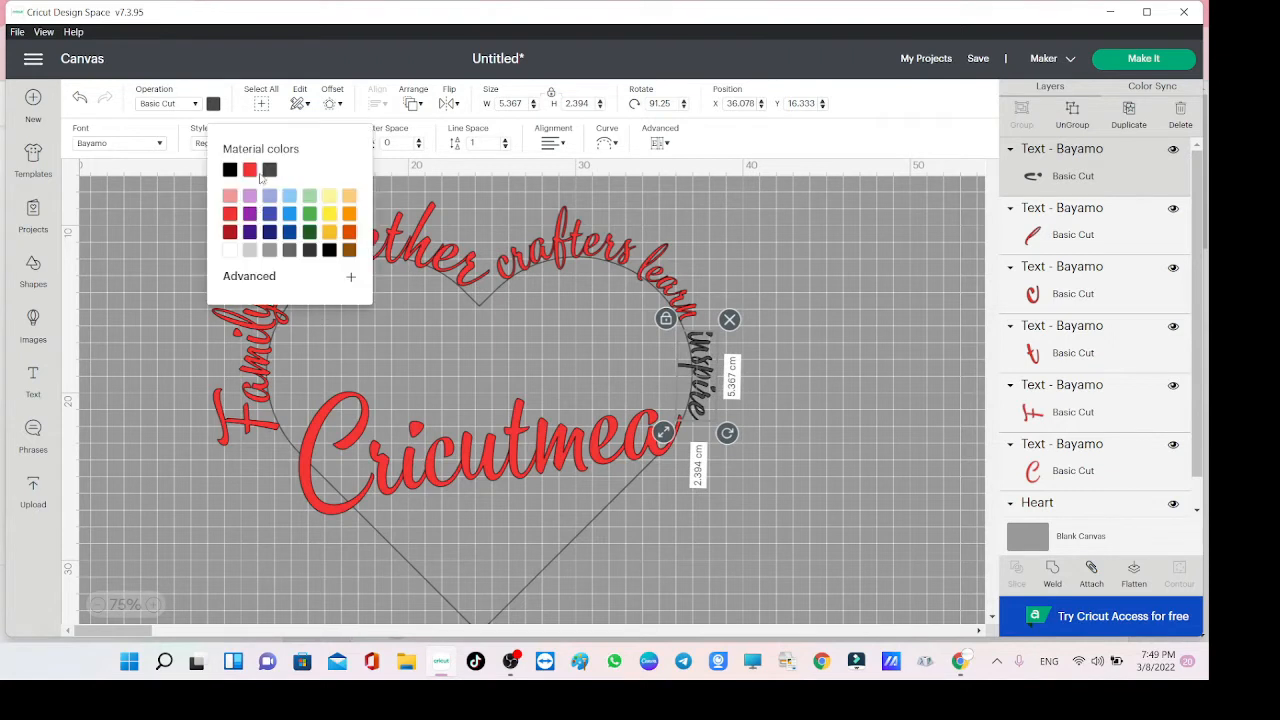
{"action": "left_click", "coordinate": [264, 173]}
{"action": "left_click", "coordinate": [825, 246]}
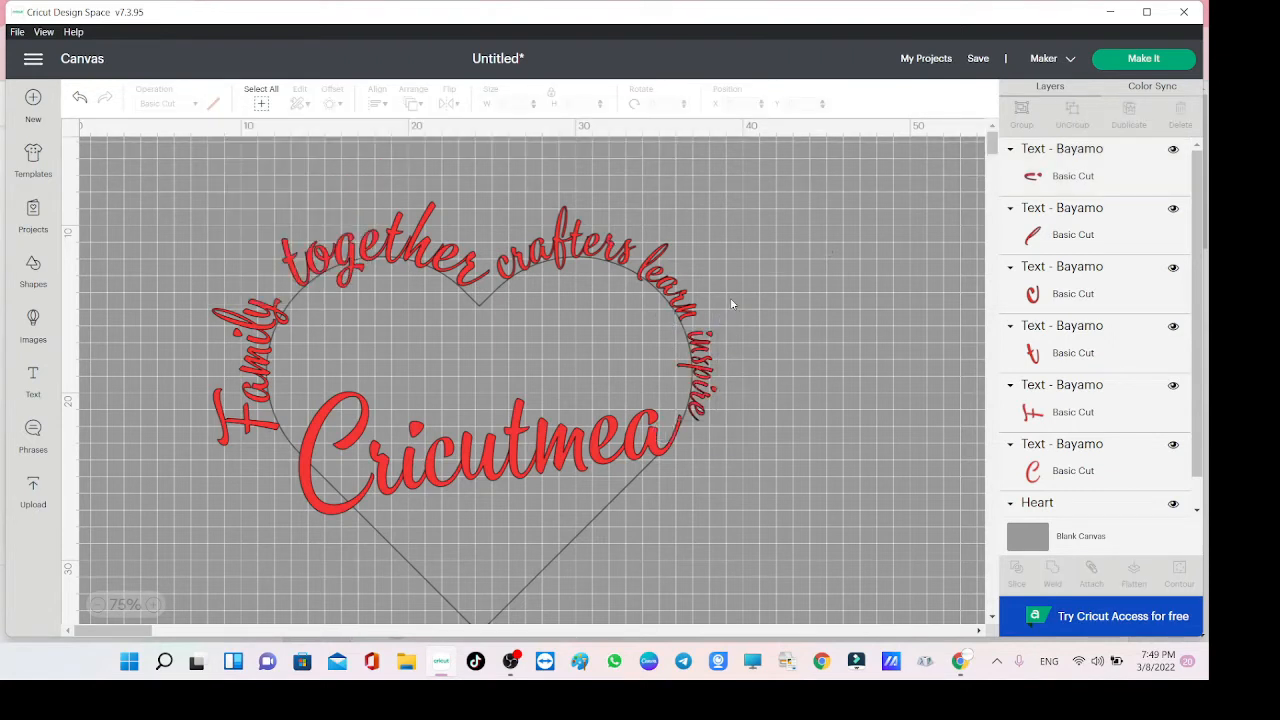
Shrink "together" slightly and reduce "Family" to about 8.44 cm wide along the heart's upper-left edge.
{"action": "left_click", "coordinate": [366, 257]}
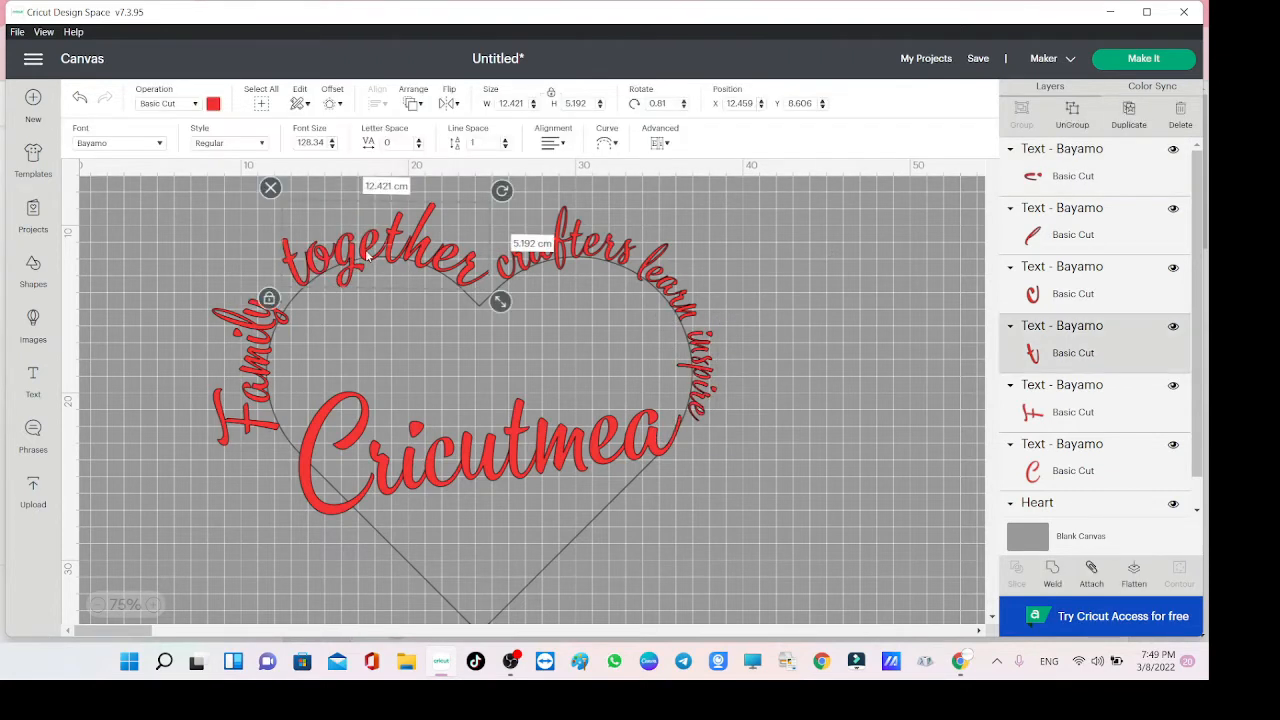
{"action": "left_click_drag", "start_coordinate": [500, 301], "coordinate": [449, 275]}
{"action": "left_click", "coordinate": [263, 346]}
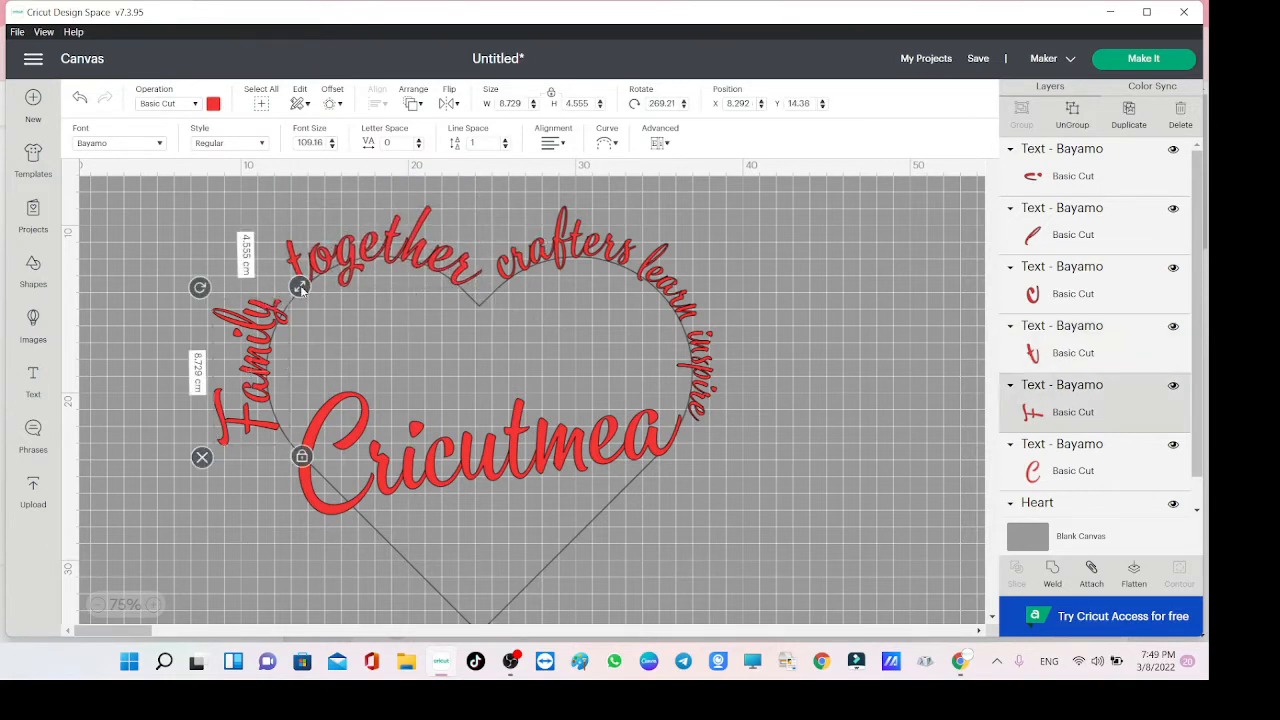
{"action": "mouse_move", "coordinate": [302, 291]}
{"action": "left_mouse_down"}
{"action": "mouse_move", "coordinate": [300, 305]}
{"action": "mouse_move", "coordinate": [299, 293]}
{"action": "left_mouse_up"}
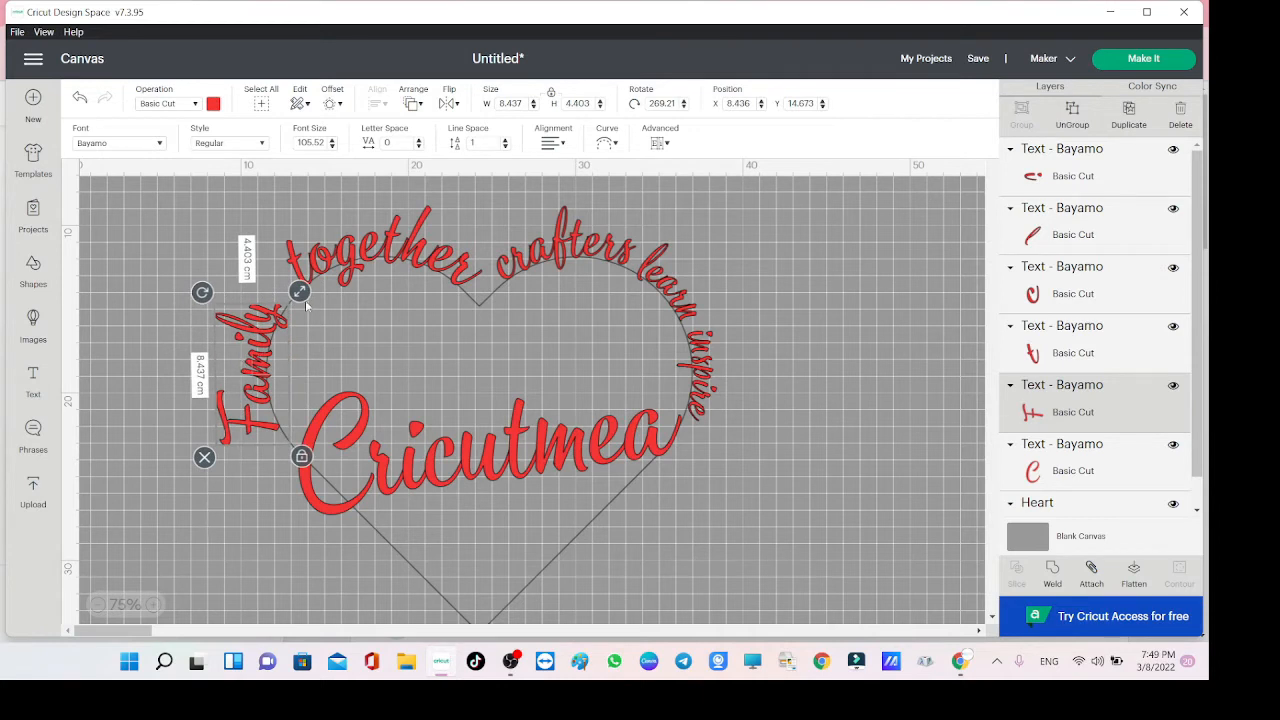
Enlarge the "Cricutmea" text slightly and shift it left so it spans the heart's width.
{"action": "left_click", "coordinate": [307, 481]}
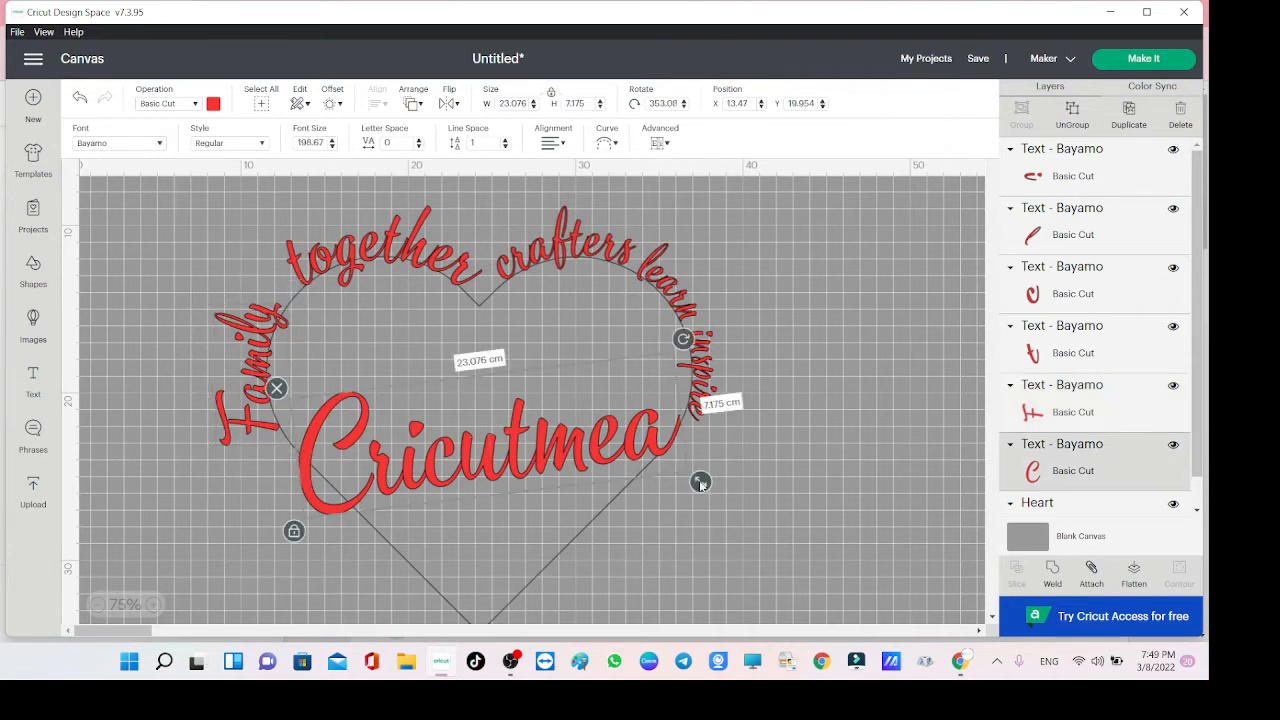
{"action": "left_click_drag", "start_coordinate": [700, 483], "coordinate": [722, 490]}
{"action": "left_click_drag", "start_coordinate": [620, 435], "coordinate": [600, 440]}
Add the text "creation", rotate it to about 134° and place it along the heart's lower-right edge below "inspire".
{"action": "left_click", "coordinate": [33, 381]}
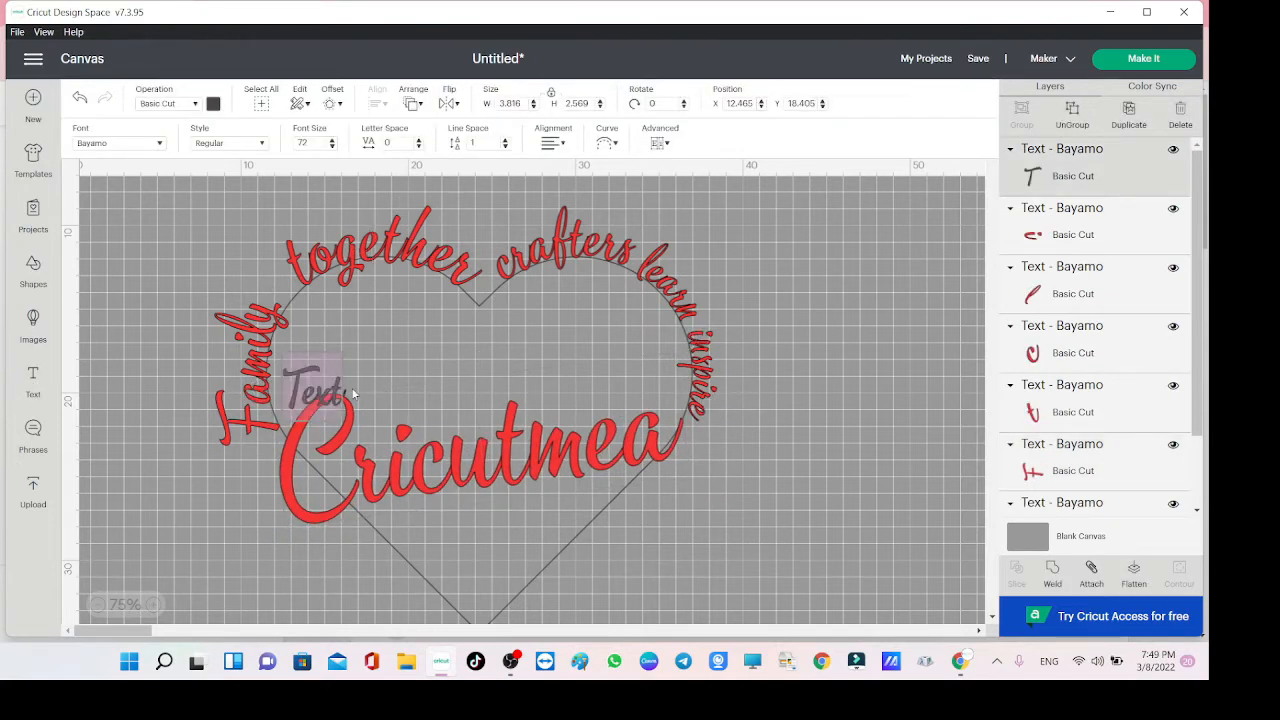
{"action": "type", "text": "creation"}
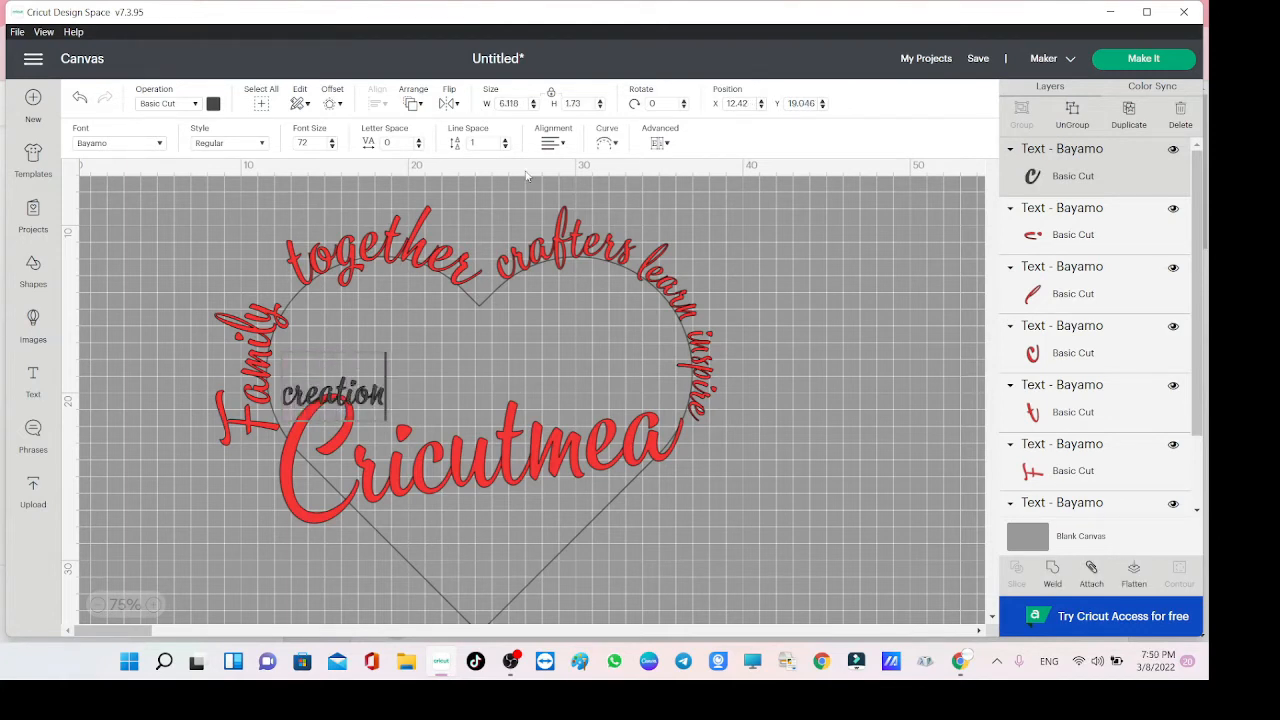
{"action": "left_click", "coordinate": [607, 143]}
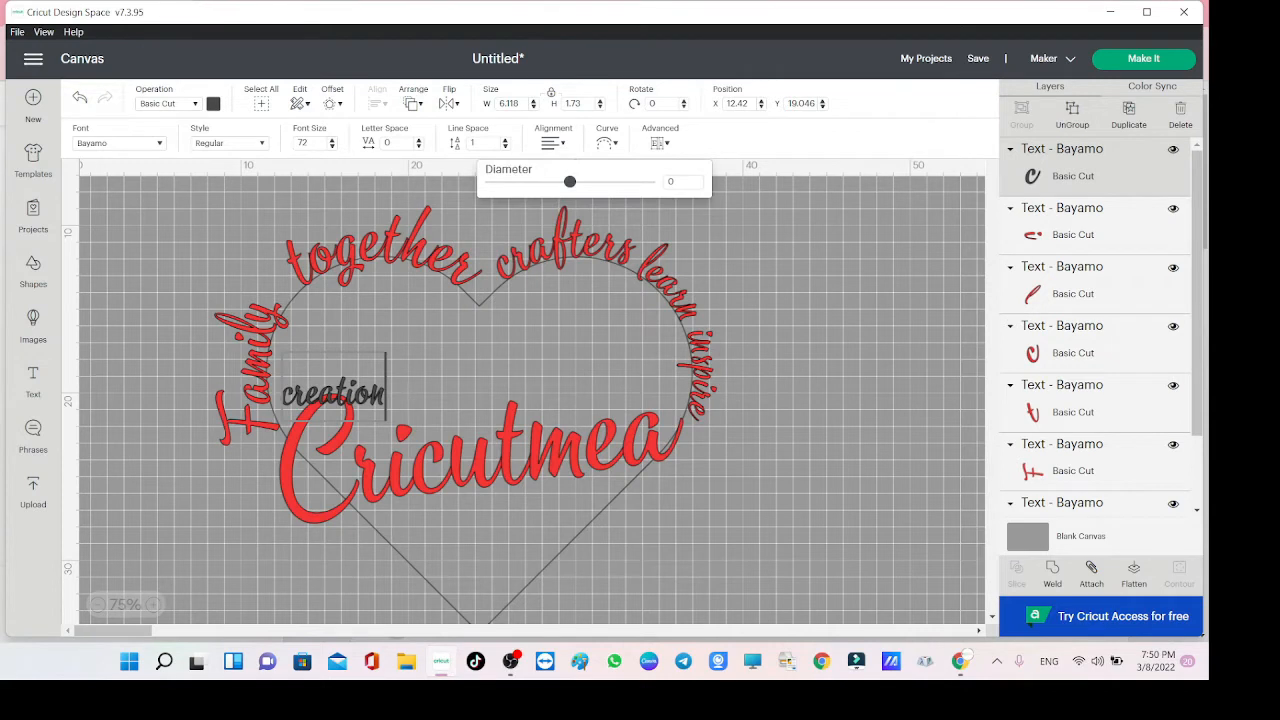
{"action": "left_click", "coordinate": [400, 450]}
{"action": "left_click", "coordinate": [372, 388]}
{"action": "left_click_drag", "start_coordinate": [374, 389], "coordinate": [622, 518]}
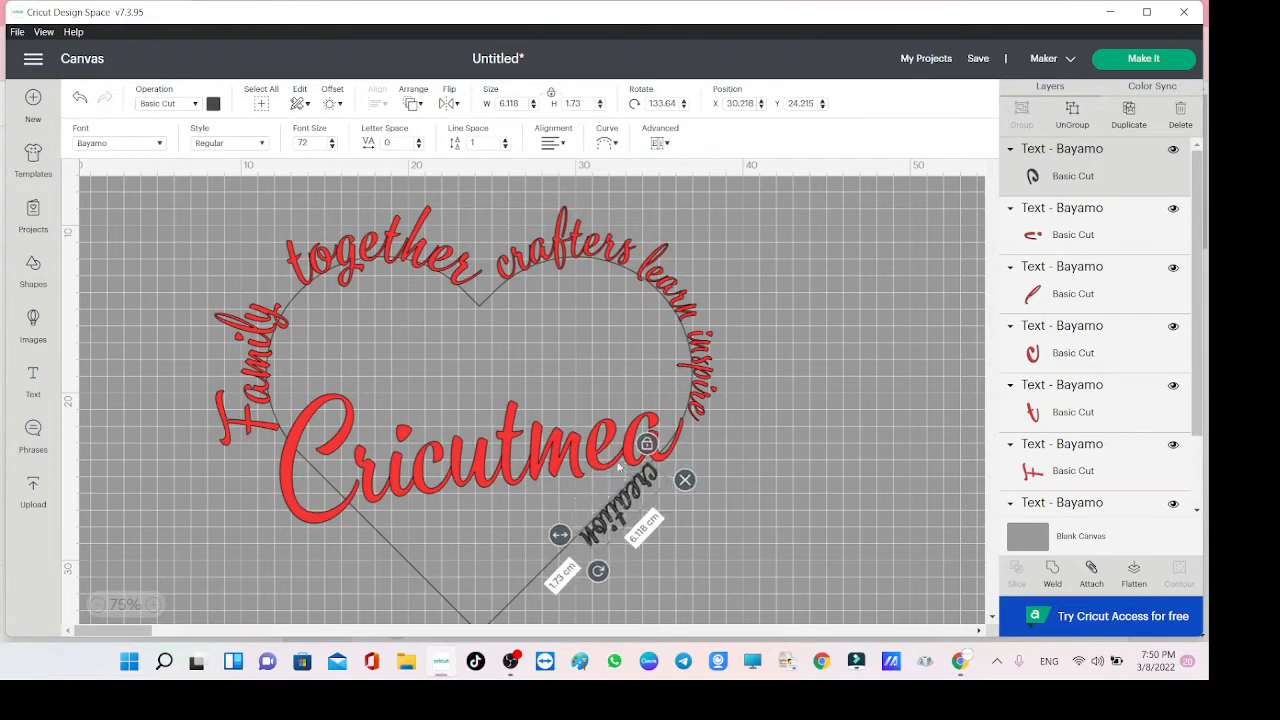
Apply a slight curve to "creation" and colour it red.
{"action": "left_click", "coordinate": [605, 145]}
{"action": "left_click_drag", "start_coordinate": [568, 183], "coordinate": [575, 187]}
{"action": "left_click", "coordinate": [761, 315]}
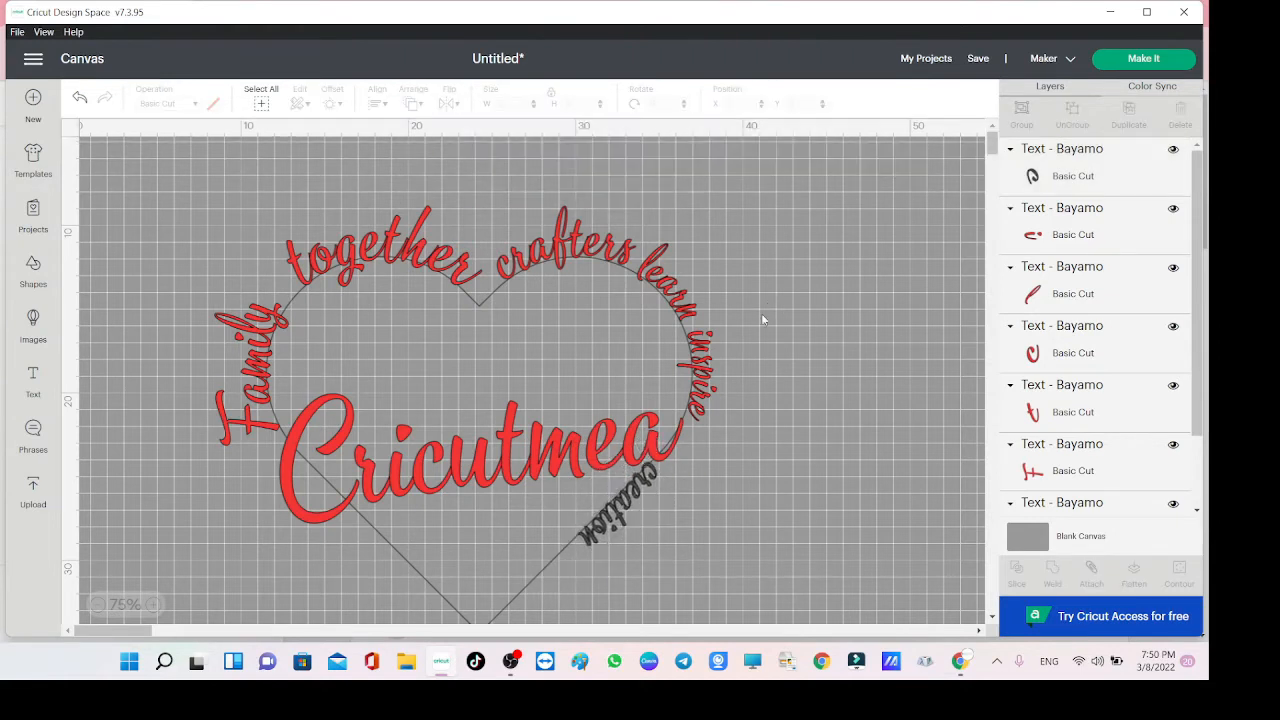
{"action": "left_click", "coordinate": [607, 535]}
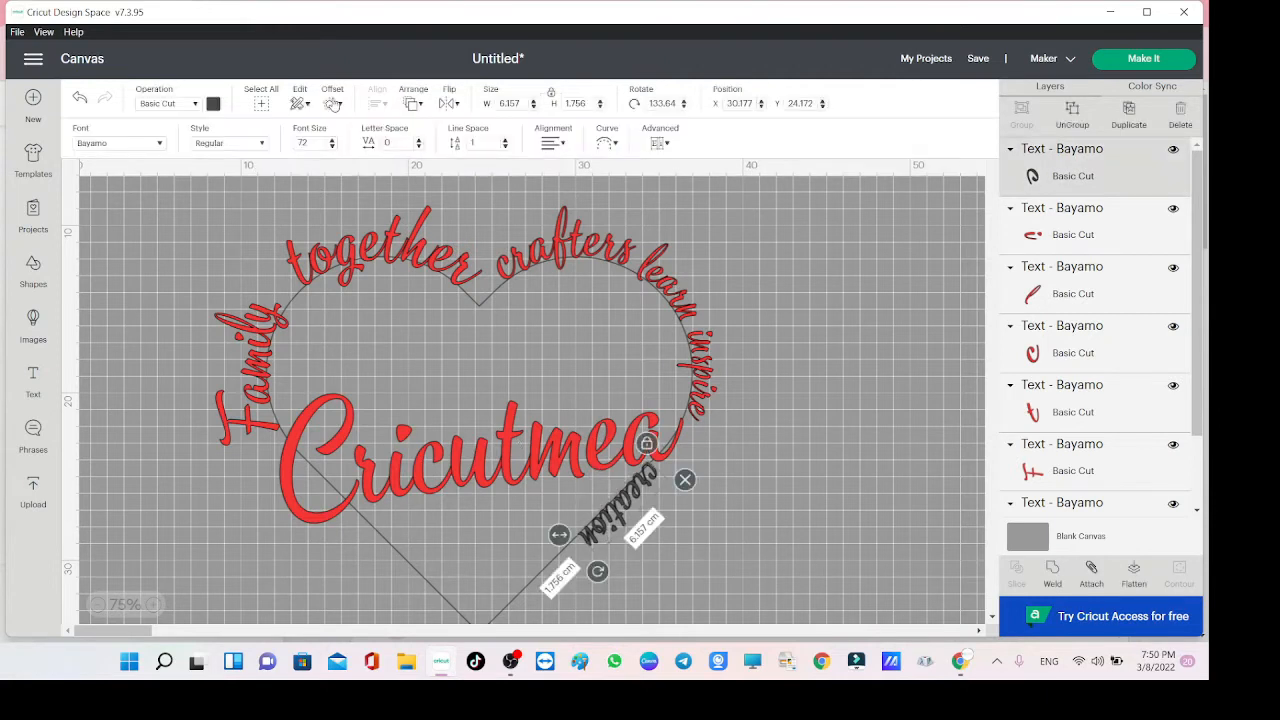
{"action": "left_click", "coordinate": [213, 104]}
{"action": "left_click", "coordinate": [251, 172]}
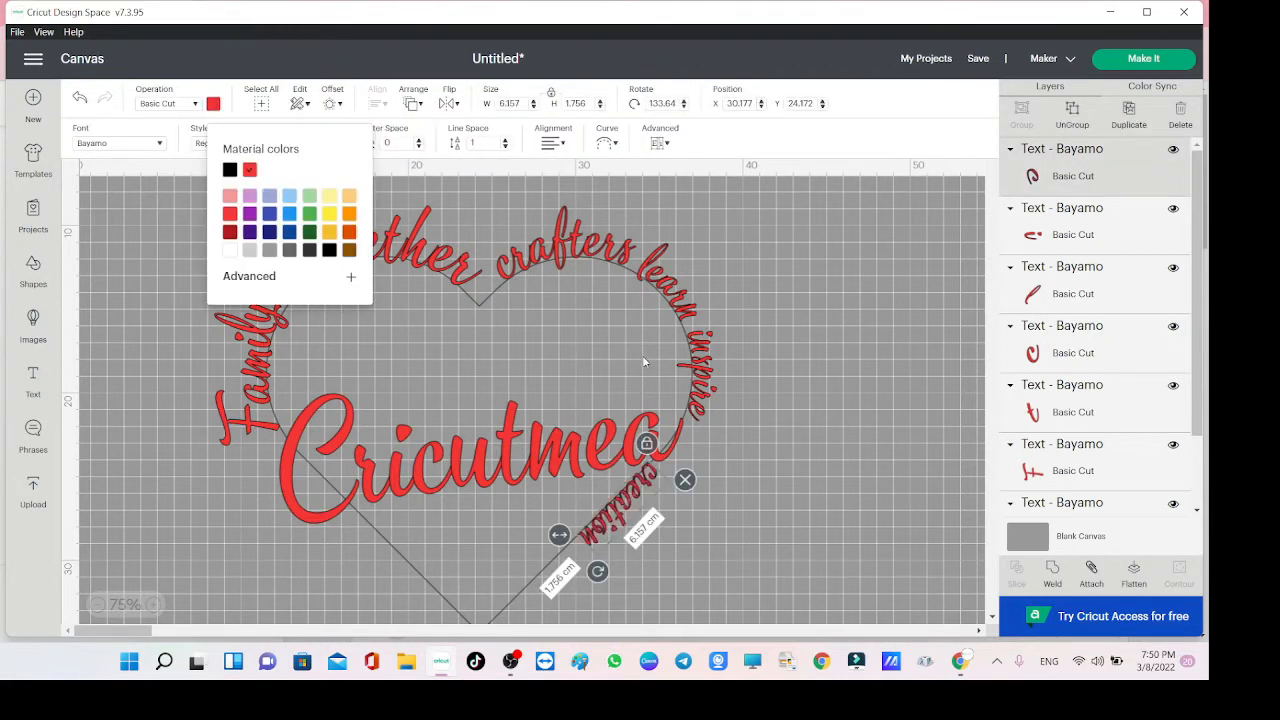
Add the text "design", rotate it to about 129° and place it below "creation" along the heart's lower-right edge.
{"action": "left_click", "coordinate": [38, 380]}
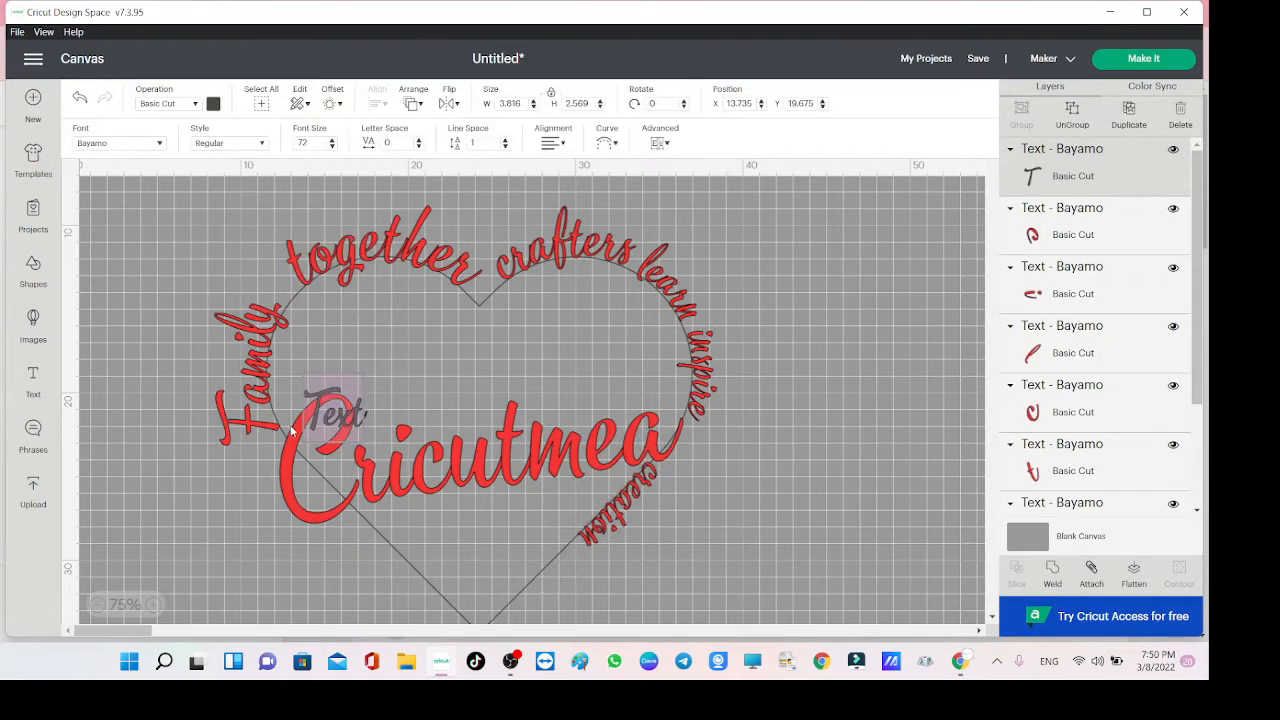
{"action": "type", "text": "design"}
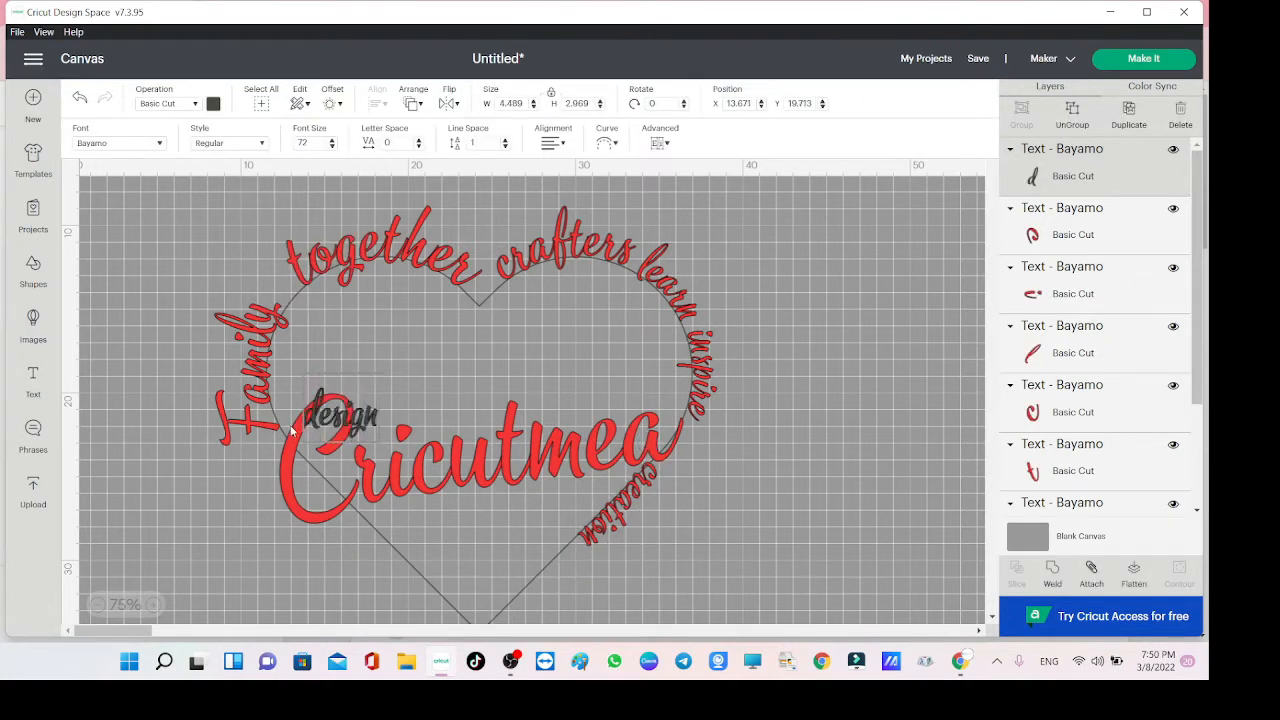
{"action": "left_click", "coordinate": [484, 352]}
{"action": "left_click", "coordinate": [372, 417]}
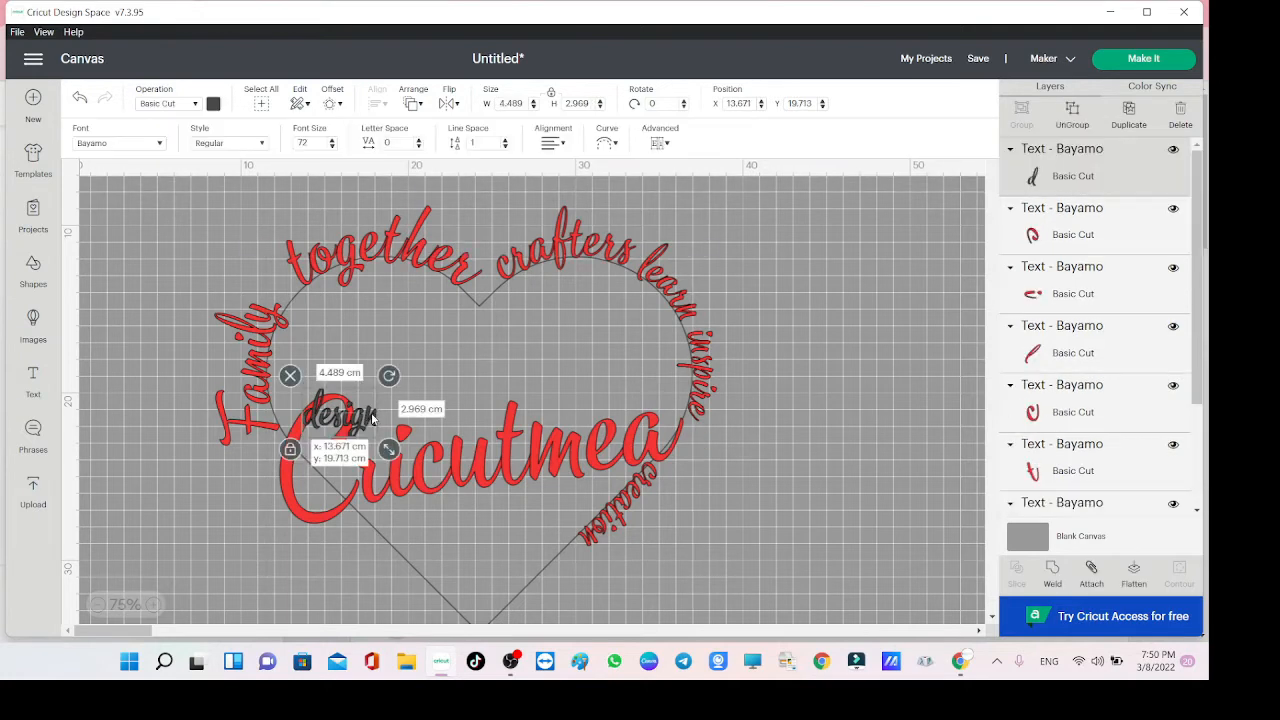
{"action": "left_click_drag", "start_coordinate": [372, 417], "coordinate": [592, 563]}
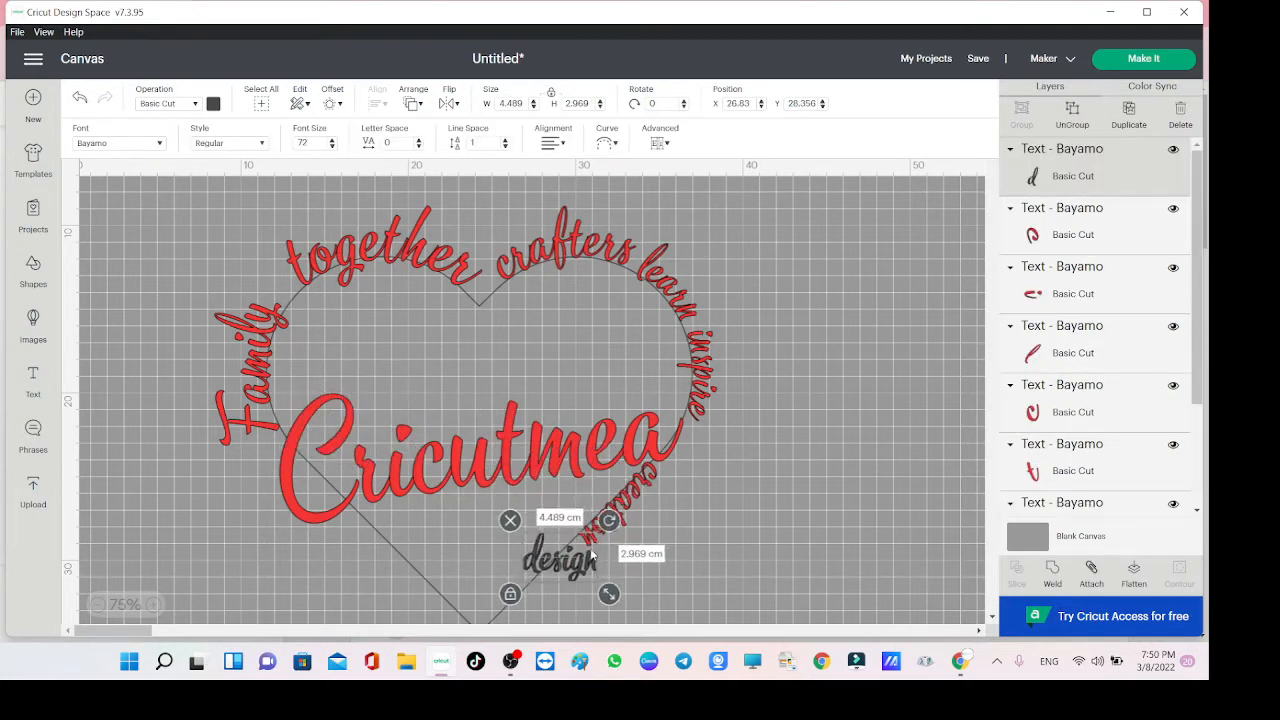
{"action": "left_click_drag", "start_coordinate": [614, 524], "coordinate": [557, 621]}
{"action": "left_click_drag", "start_coordinate": [561, 548], "coordinate": [545, 590]}
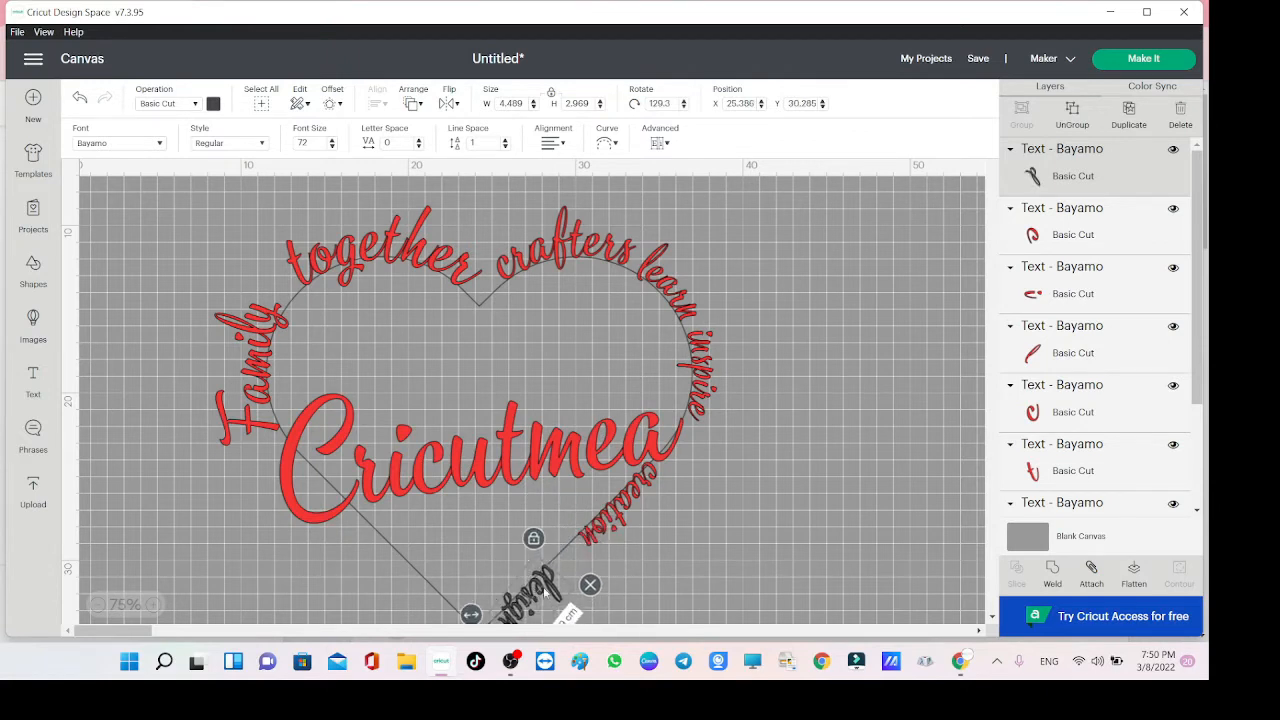
Enlarge "creation" to about 7.52 cm wide and shift "design" down toward the heart's bottom tip.
{"action": "left_click", "coordinate": [614, 521]}
{"action": "left_click_drag", "start_coordinate": [557, 535], "coordinate": [598, 538]}
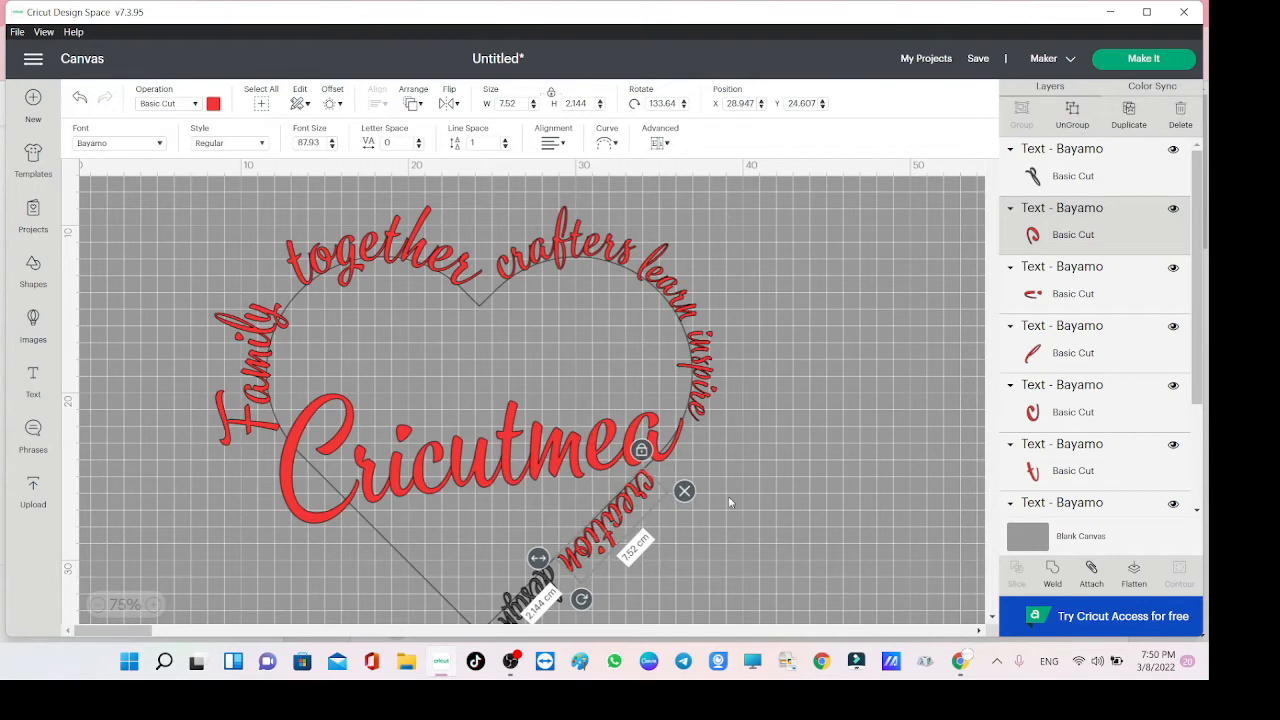
{"action": "scroll", "coordinate": [993, 621], "scroll_direction": "down", "scroll_amount": 3}
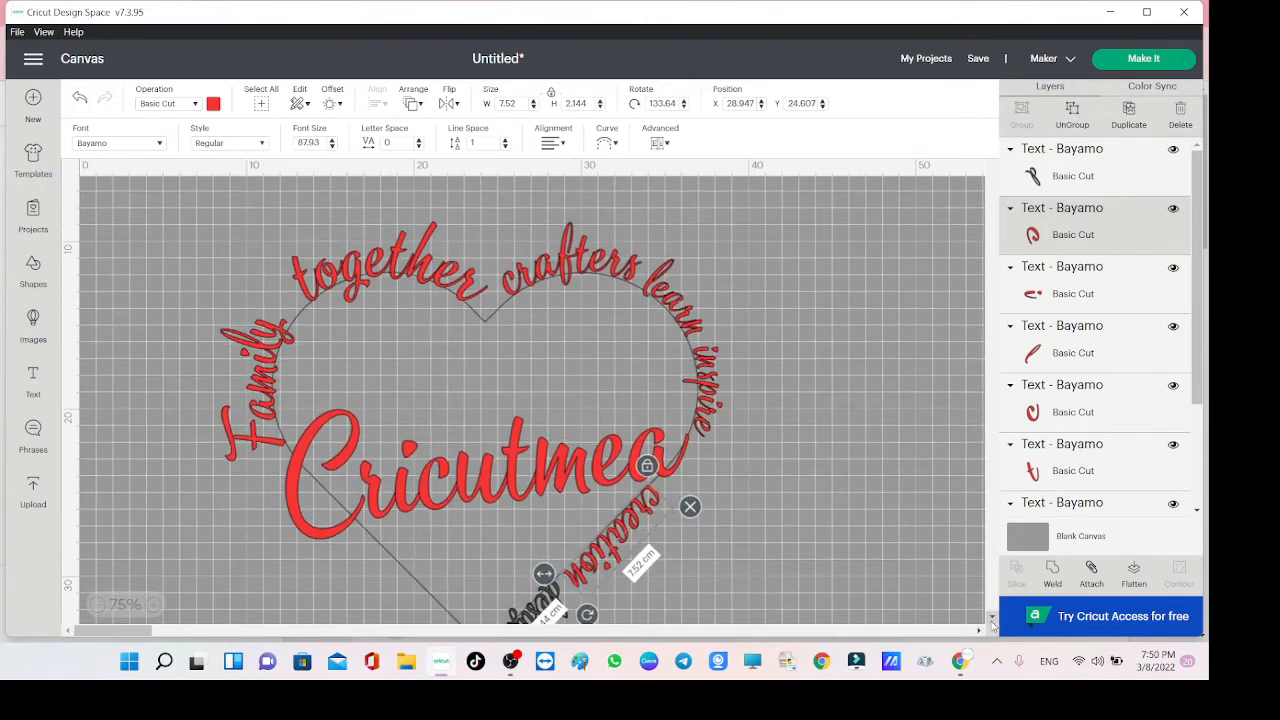
{"action": "left_click", "coordinate": [571, 566]}
{"action": "left_click_drag", "start_coordinate": [526, 520], "coordinate": [519, 528]}
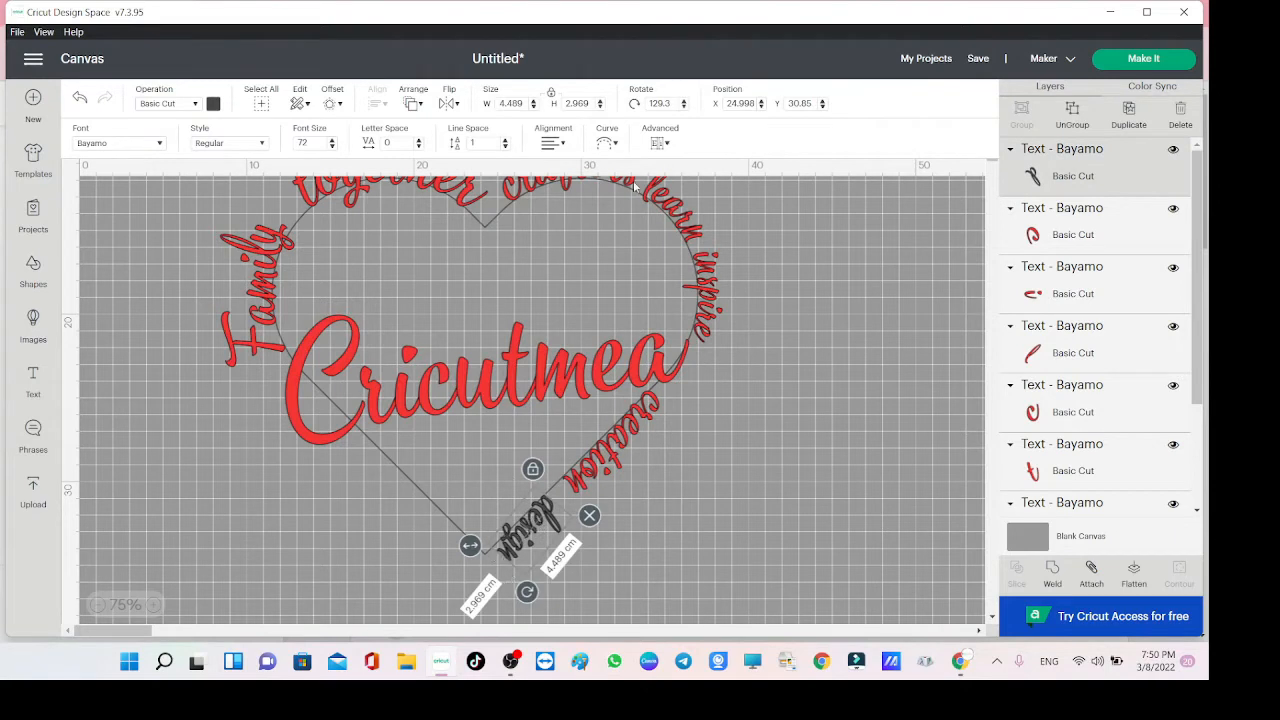
Fit "design" to the heart's edge with a slight curve and a rotation of about 134°, and colour it red.
{"action": "left_click", "coordinate": [614, 144]}
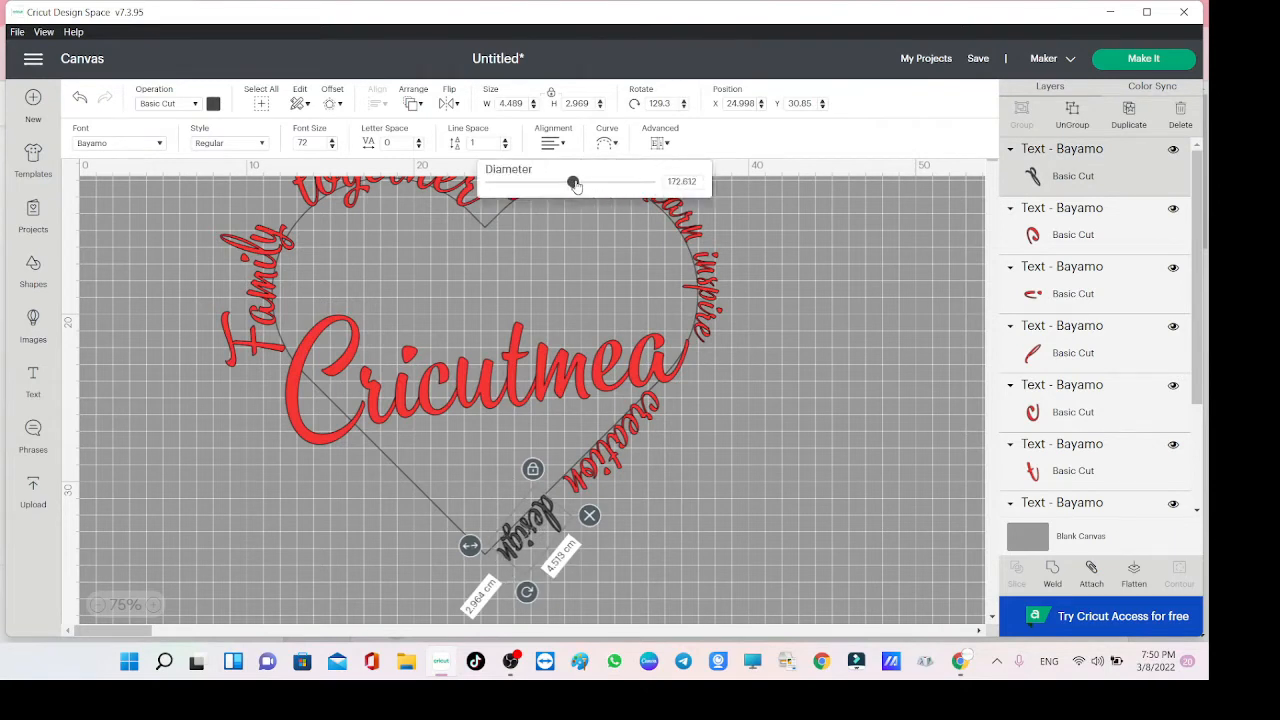
{"action": "left_click_drag", "start_coordinate": [569, 183], "coordinate": [609, 182]}
{"action": "left_click_drag", "start_coordinate": [540, 513], "coordinate": [546, 510]}
{"action": "left_click_drag", "start_coordinate": [530, 592], "coordinate": [524, 590]}
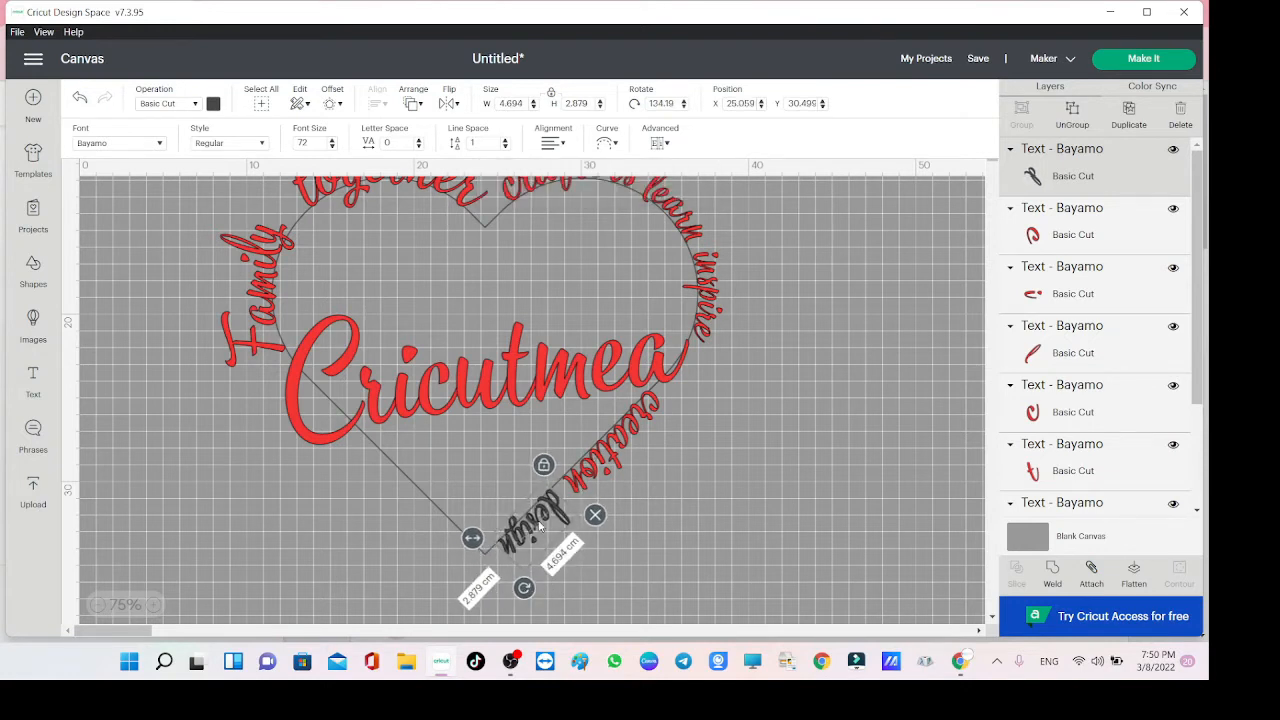
{"action": "left_click", "coordinate": [213, 104]}
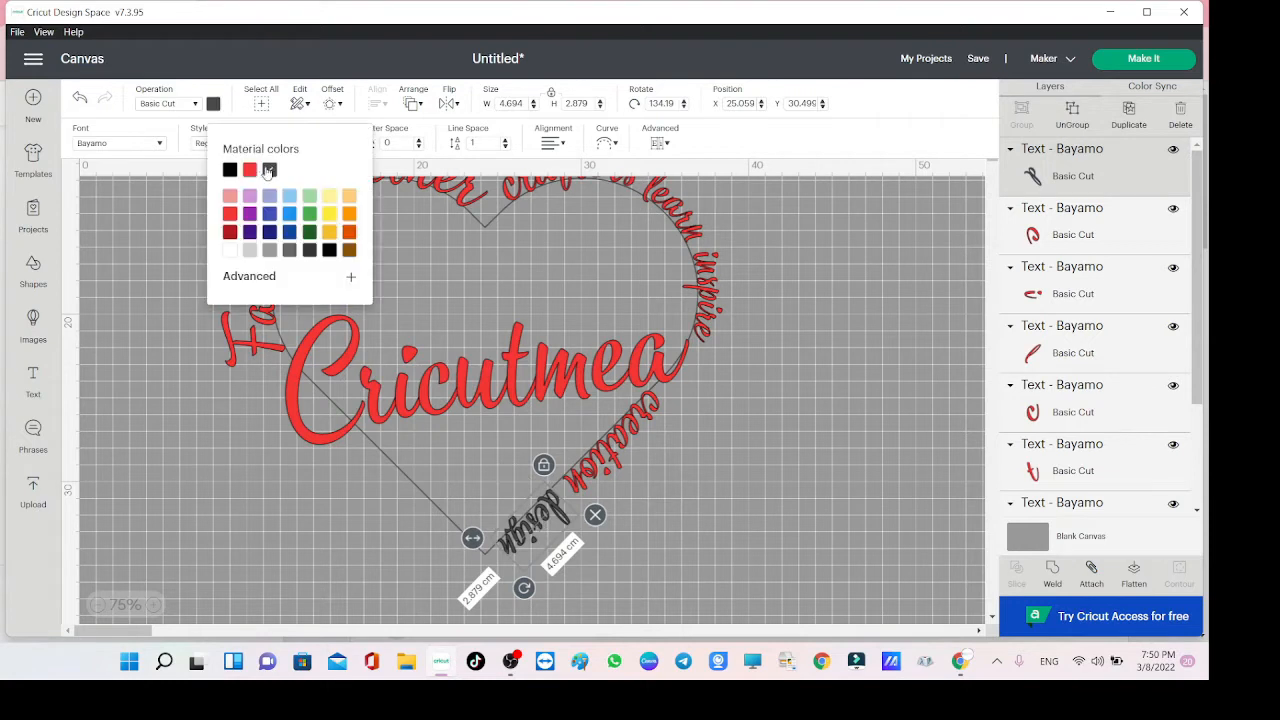
{"action": "left_click", "coordinate": [249, 170]}
Add the text "fun" in red, rotated to about 218°, just left of the heart's bottom tip.
{"action": "left_click", "coordinate": [33, 380]}
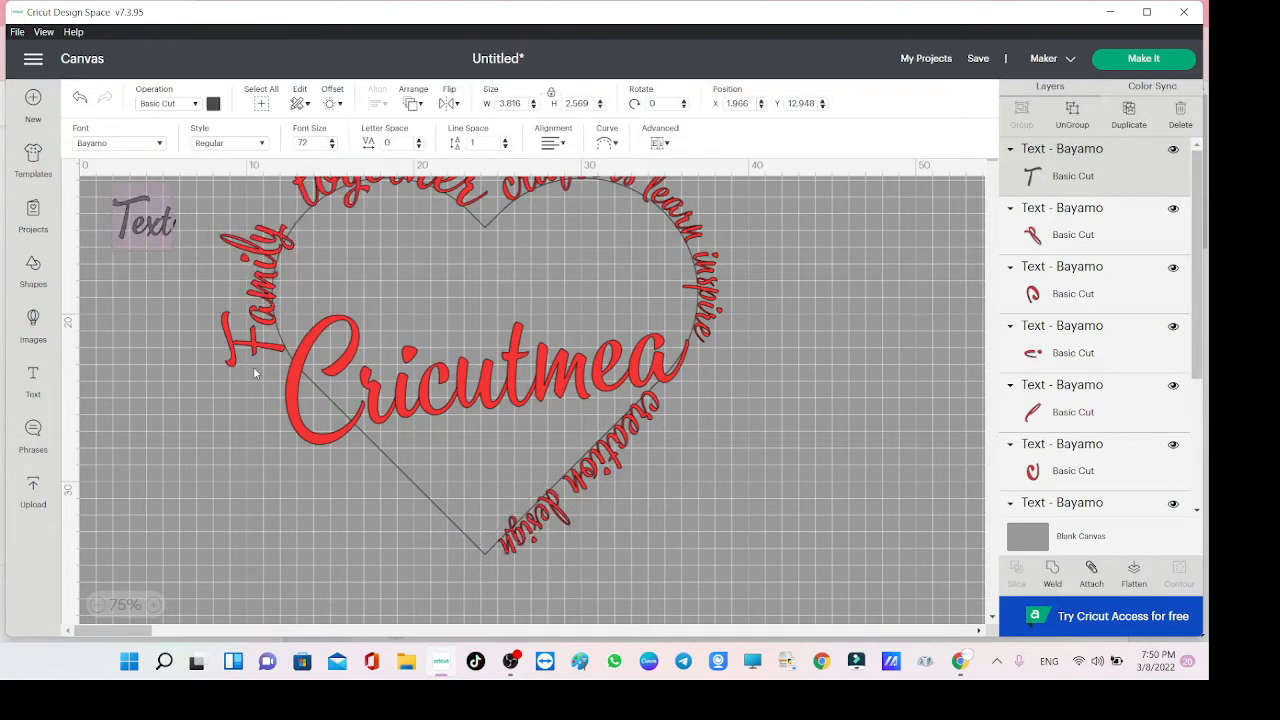
{"action": "type", "text": "fun"}
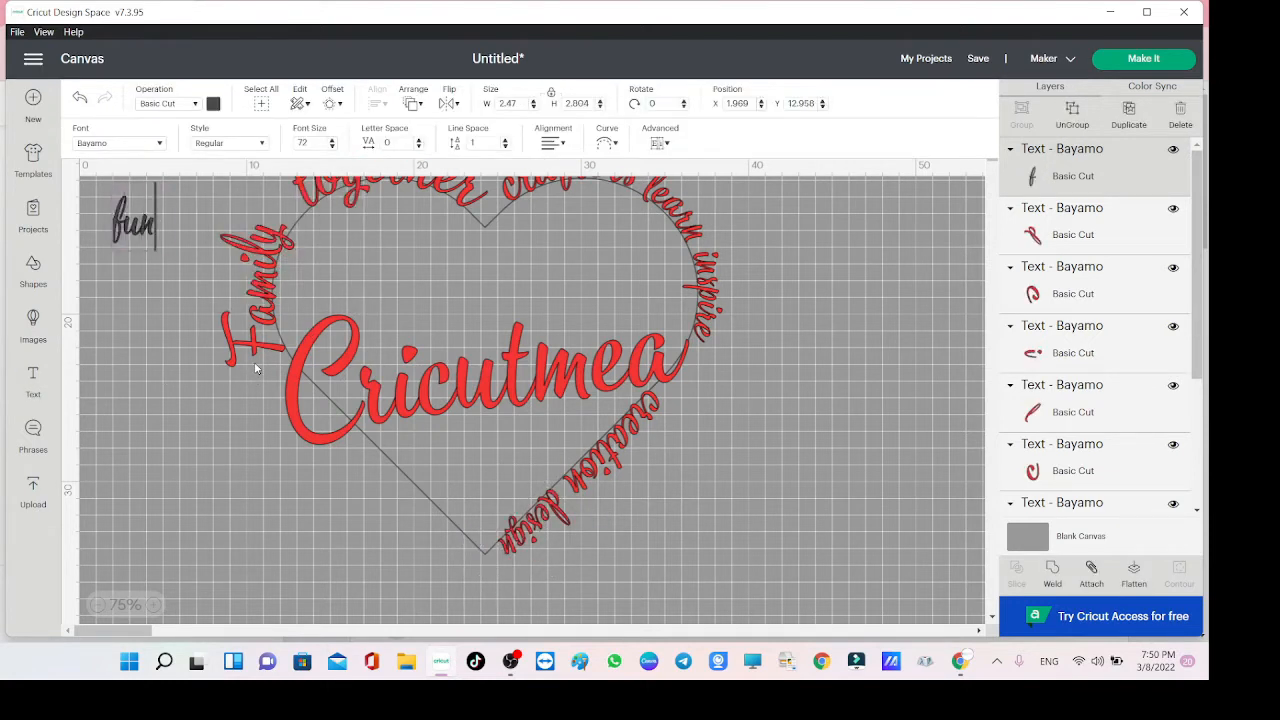
{"action": "left_click", "coordinate": [213, 104]}
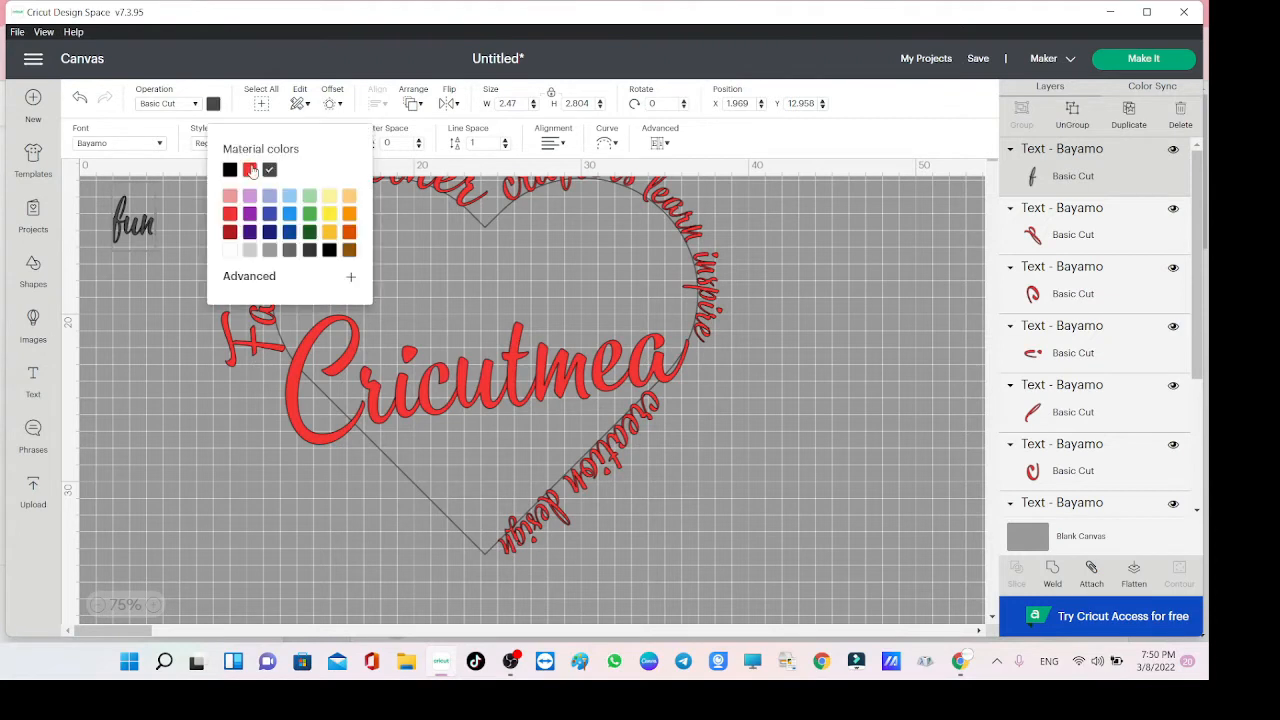
{"action": "left_click", "coordinate": [249, 170]}
{"action": "left_click_drag", "start_coordinate": [133, 237], "coordinate": [491, 510]}
{"action": "left_click_drag", "start_coordinate": [526, 463], "coordinate": [462, 545]}
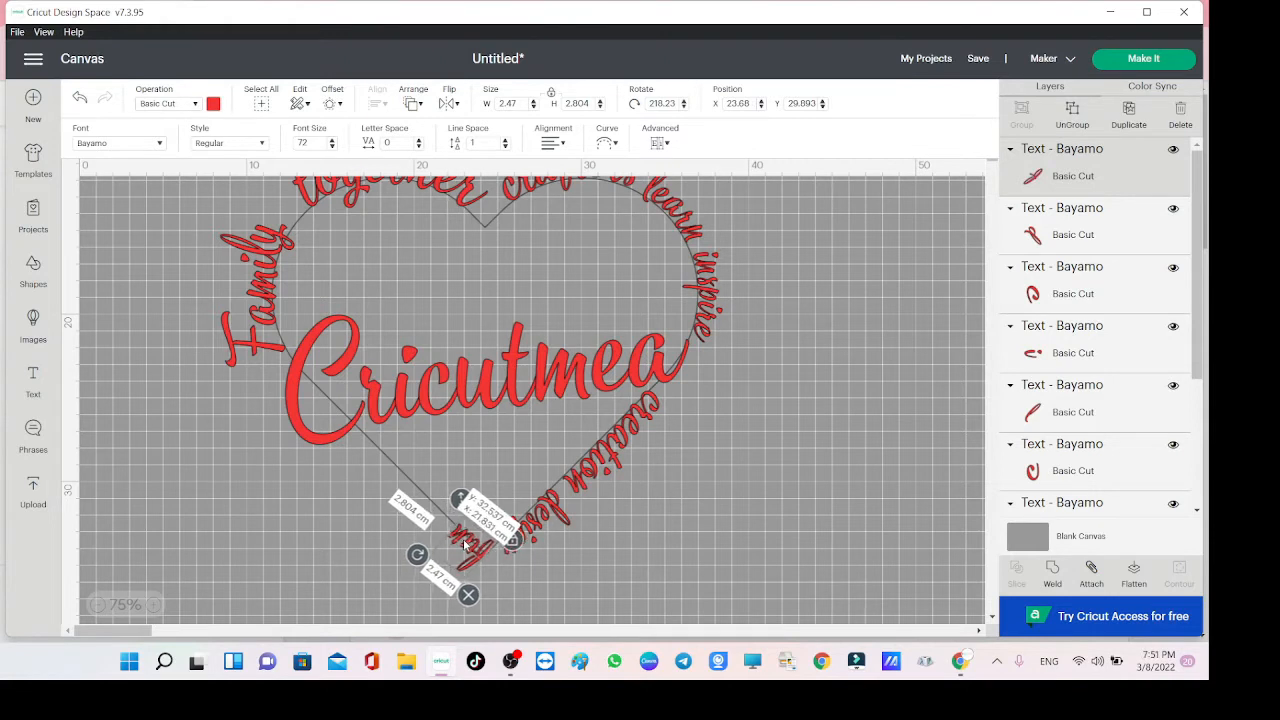
Add the text "prizes", rotated to about 227° and about 6.4 cm wide, along the heart's lower-left edge beside "fun".
{"action": "left_click", "coordinate": [33, 380]}
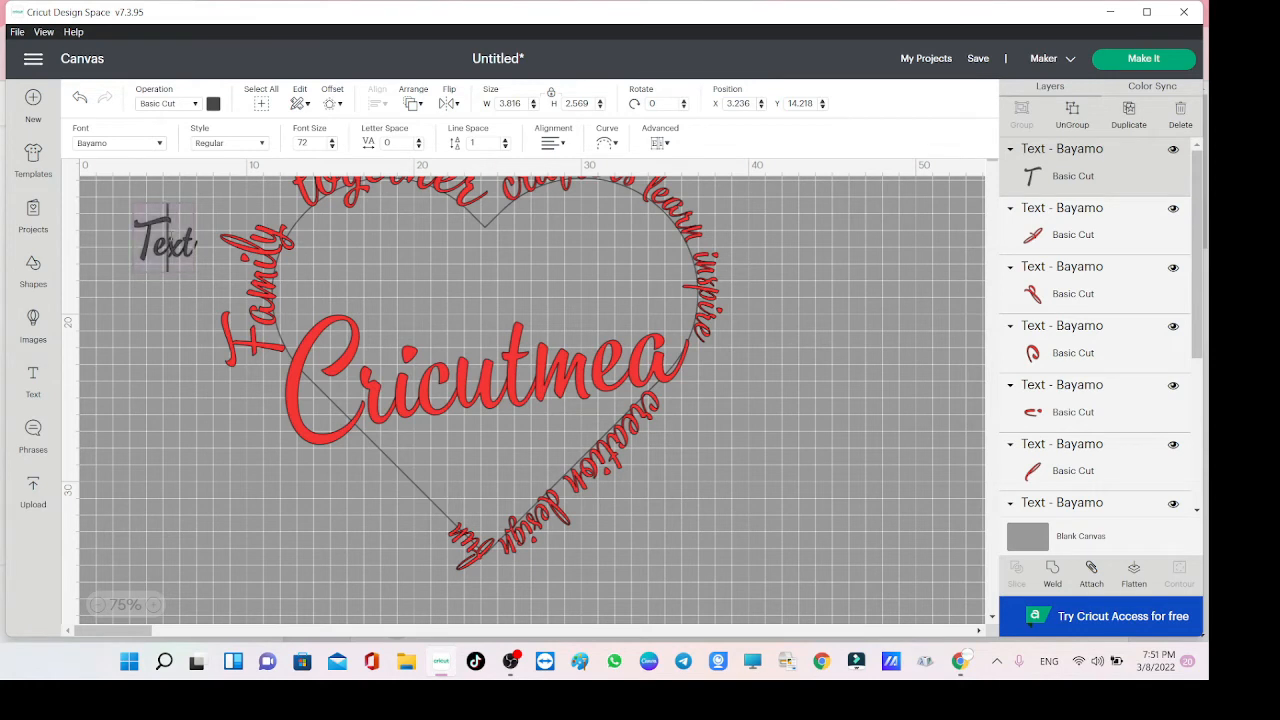
{"action": "double_click", "coordinate": [170, 240]}
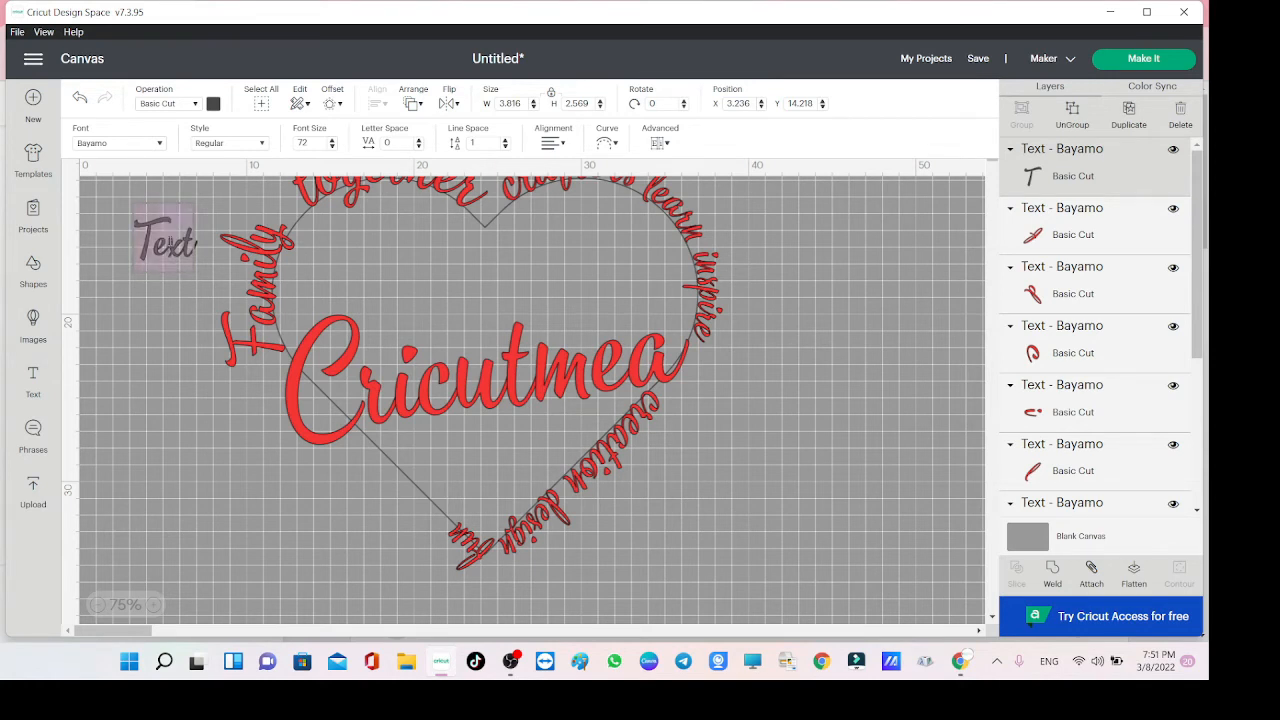
{"action": "type", "text": "prizes"}
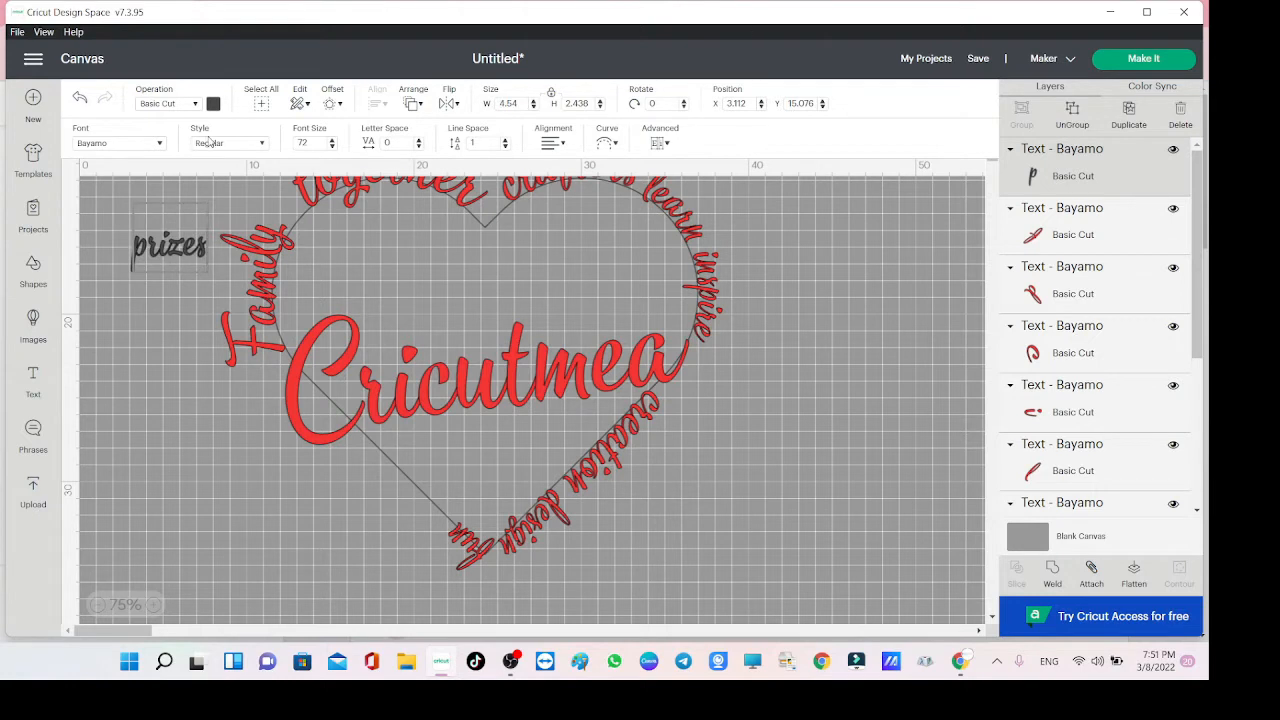
{"action": "left_click", "coordinate": [162, 339]}
{"action": "left_click_drag", "start_coordinate": [158, 246], "coordinate": [345, 506]}
{"action": "left_click_drag", "start_coordinate": [390, 451], "coordinate": [381, 417]}
Curve "prizes" with a diameter of about 54.9, move it against the heart's edge and enlarge it to about 6.73 cm wide.
{"action": "left_click", "coordinate": [608, 144]}
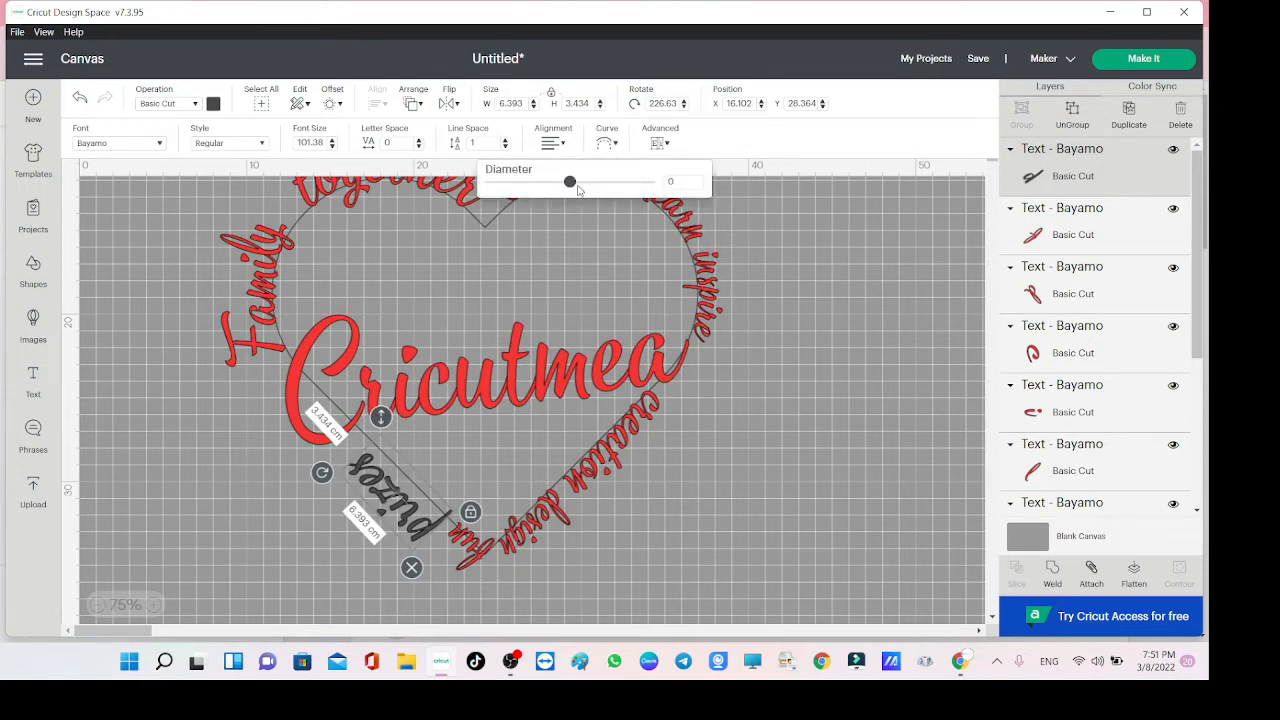
{"action": "left_click_drag", "start_coordinate": [577, 186], "coordinate": [596, 184]}
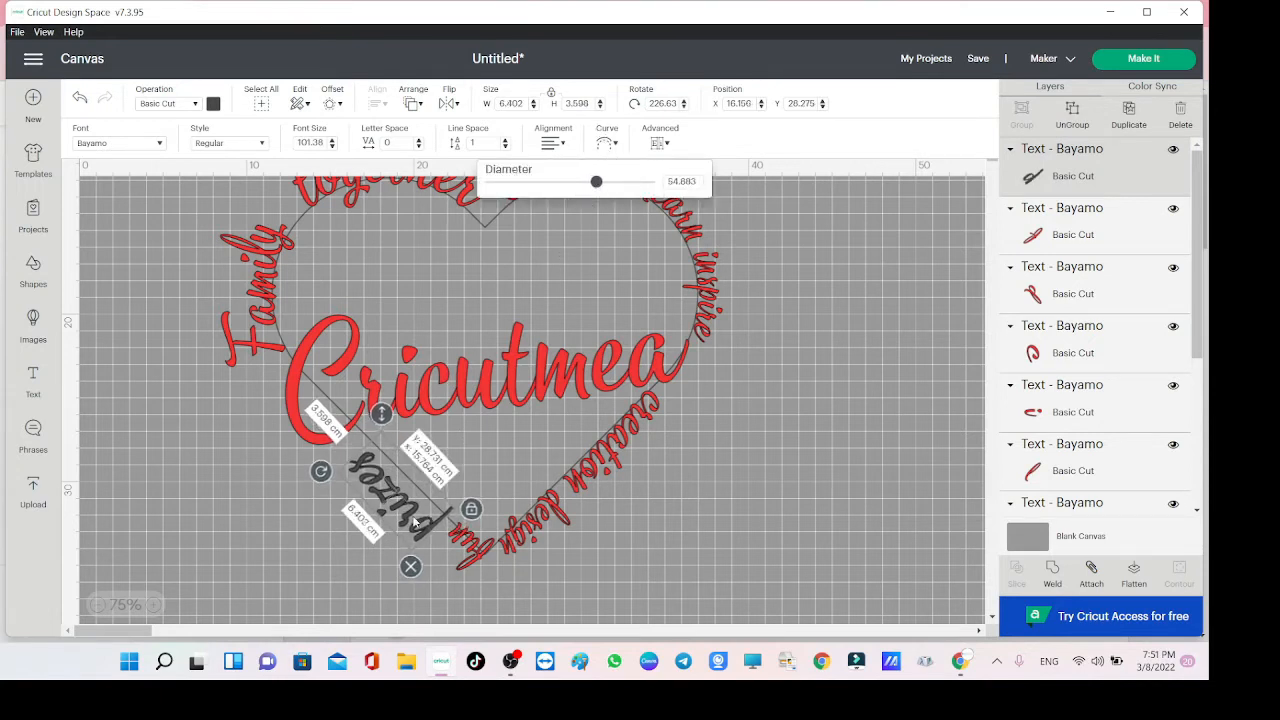
{"action": "left_click_drag", "start_coordinate": [415, 522], "coordinate": [423, 510]}
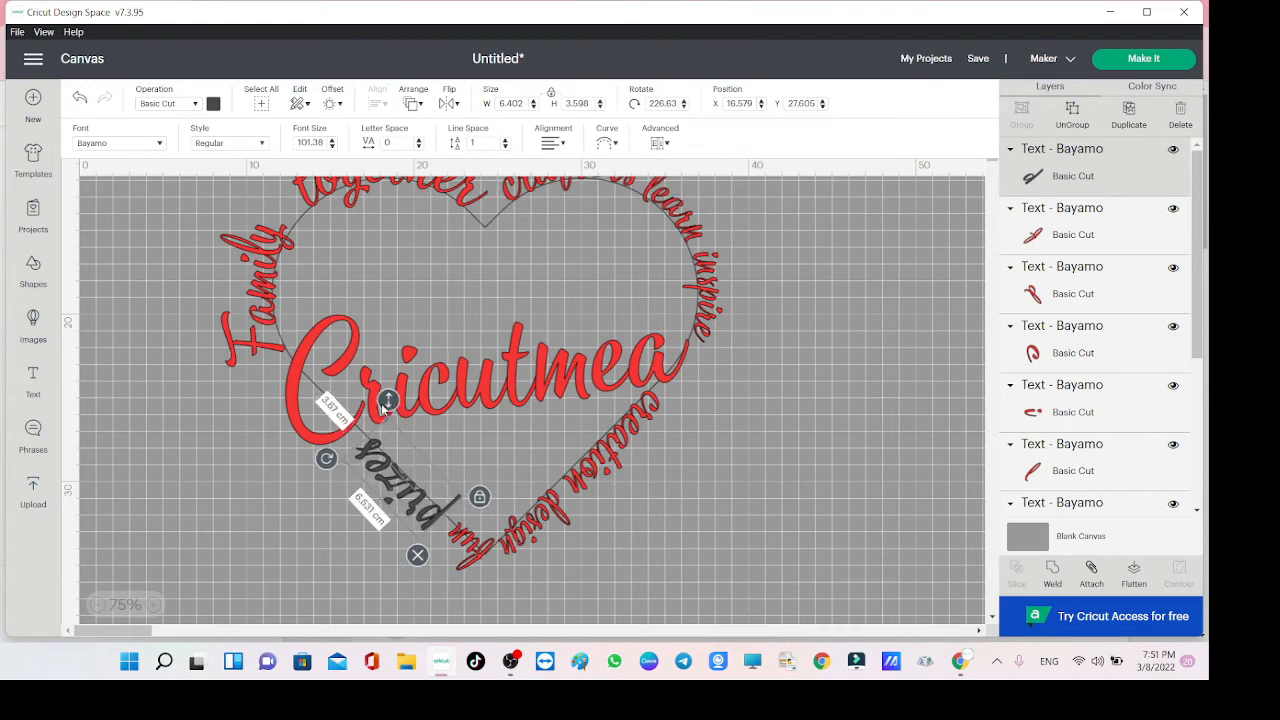
{"action": "left_click_drag", "start_coordinate": [385, 405], "coordinate": [388, 414]}
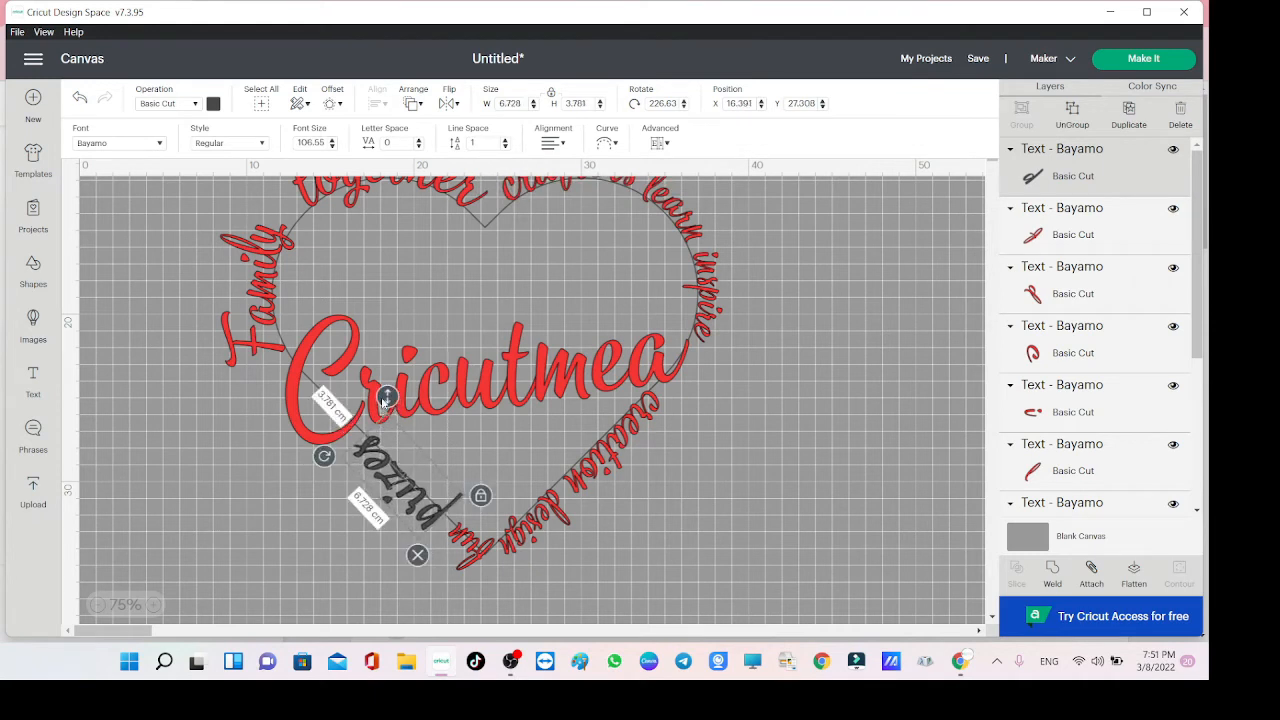
Shrink "prizes" to about 5.95 cm wide, rotate it to about 225° beside "fun" and colour it red.
{"action": "left_click_drag", "start_coordinate": [336, 467], "coordinate": [335, 468]}
{"action": "left_click_drag", "start_coordinate": [420, 499], "coordinate": [422, 500]}
{"action": "left_click", "coordinate": [470, 535]}
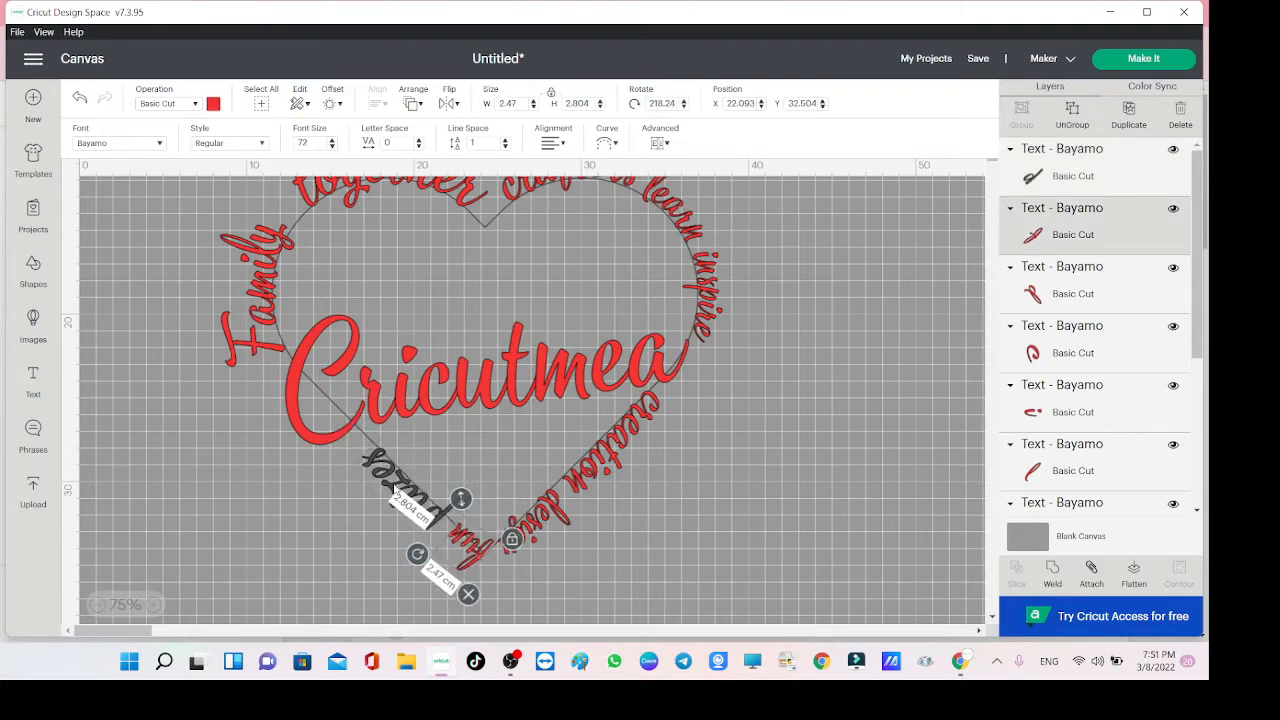
{"action": "left_click", "coordinate": [395, 488]}
{"action": "left_click", "coordinate": [212, 104]}
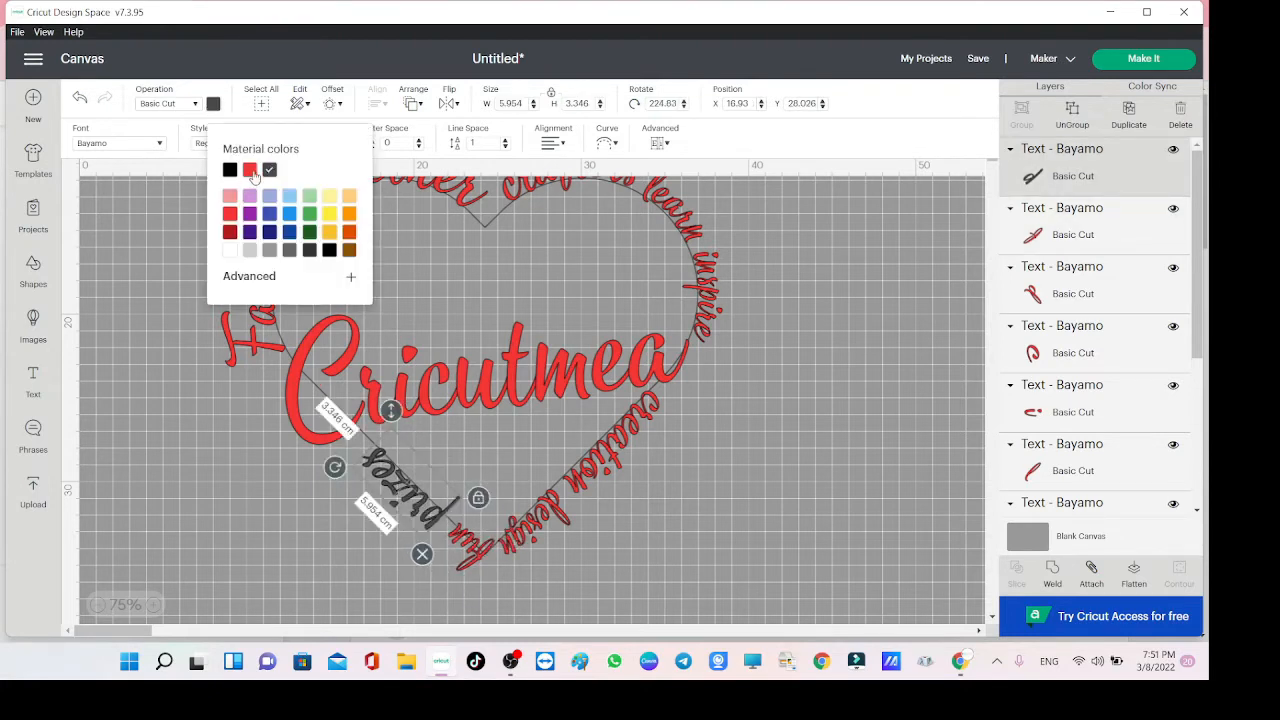
{"action": "left_click", "coordinate": [252, 172]}
{"action": "left_click", "coordinate": [919, 313]}
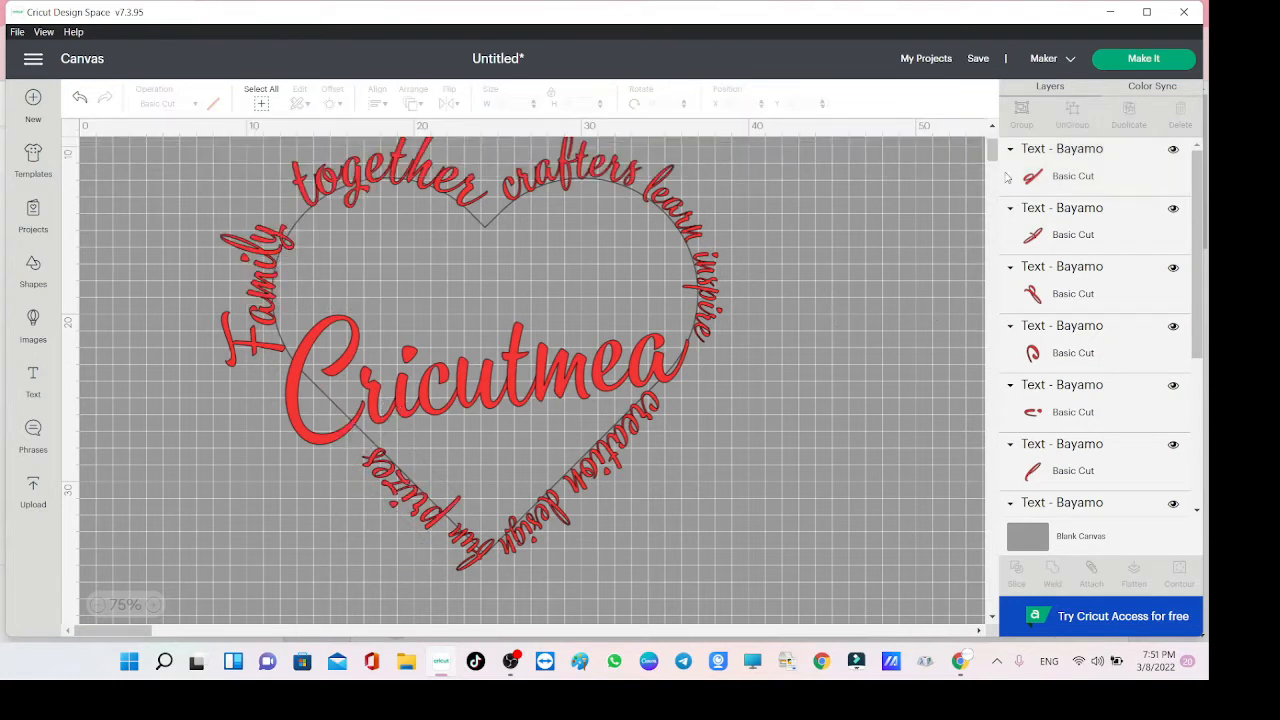
Hide the pen heart outline and weld all the red words into one shape.
{"action": "scroll", "coordinate": [1127, 387], "scroll_direction": "down", "scroll_amount": 3}
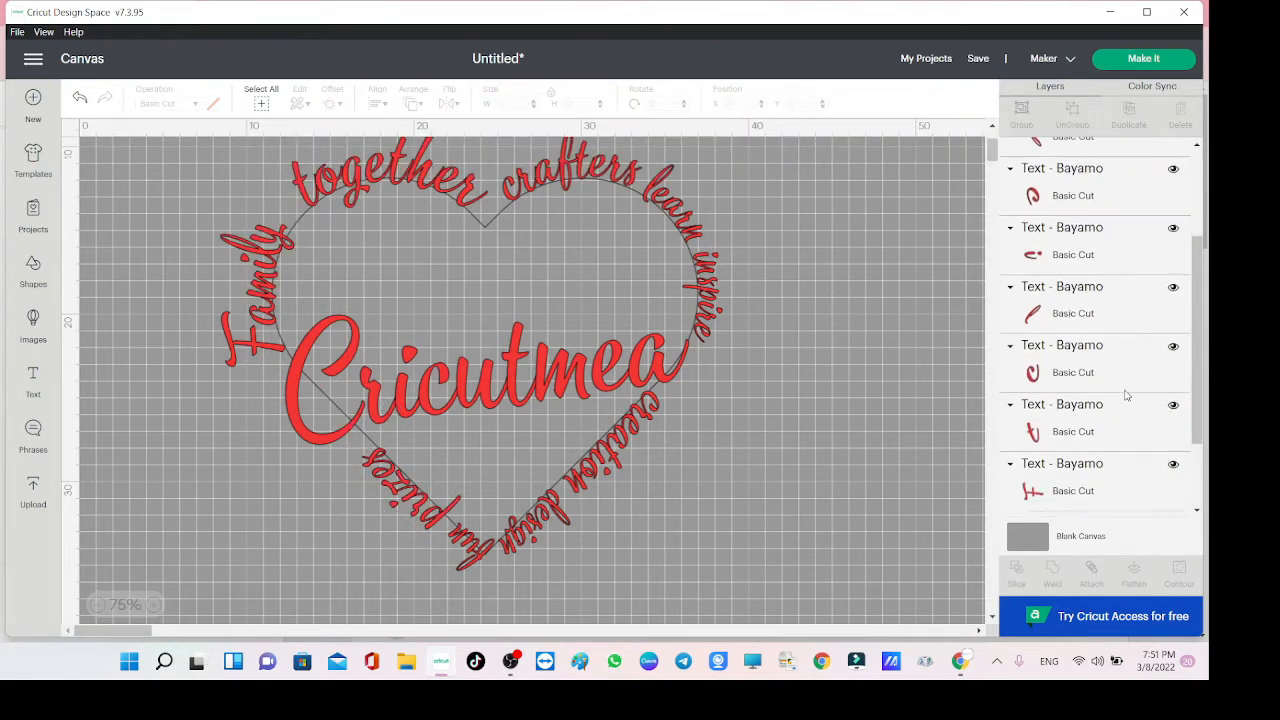
{"action": "left_click", "coordinate": [1152, 495]}
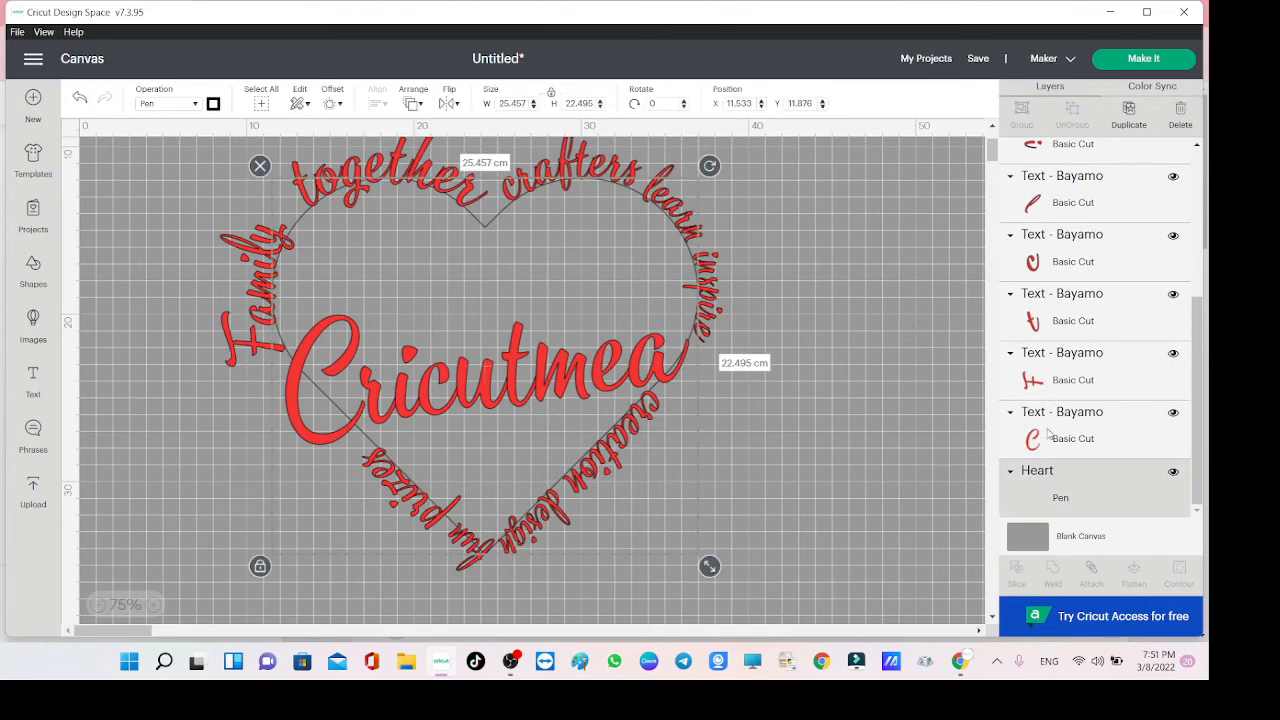
{"action": "left_click", "coordinate": [1173, 471]}
{"action": "left_click_drag", "start_coordinate": [820, 168], "coordinate": [241, 556]}
{"action": "left_click", "coordinate": [1055, 575]}
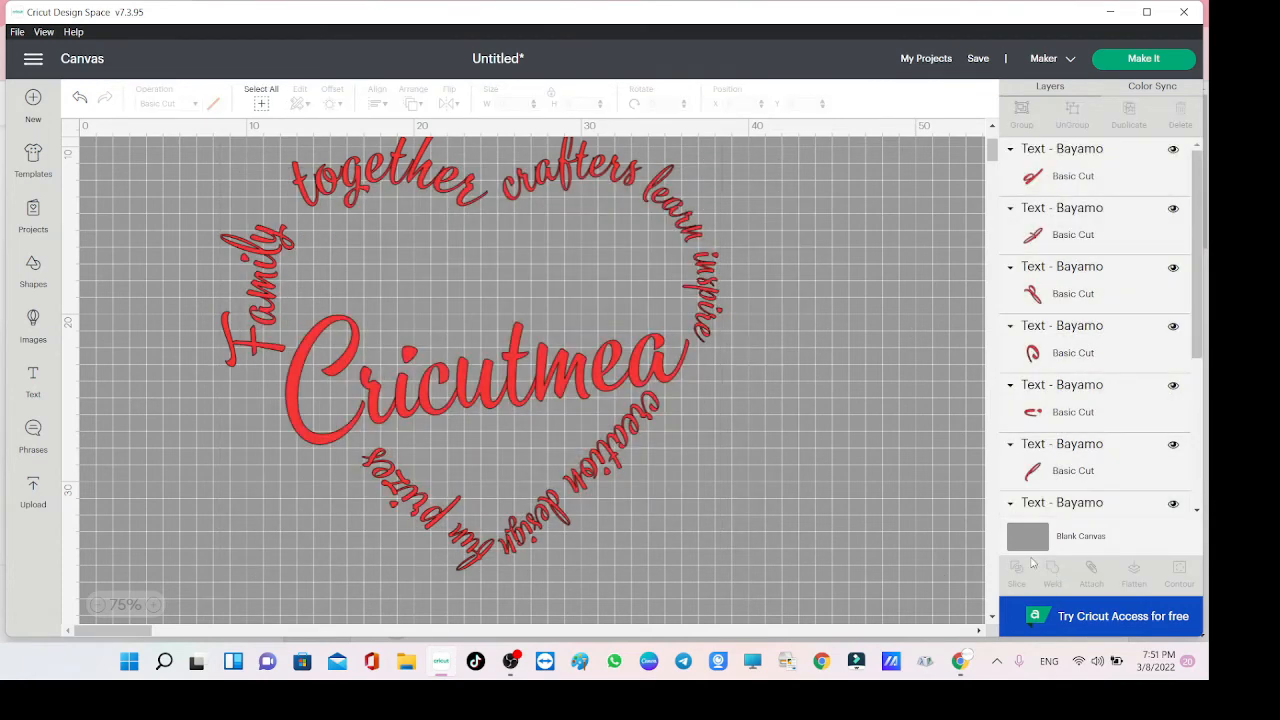
{"action": "mouse_move", "coordinate": [601, 343]}
{"action": "left_mouse_down"}
{"action": "mouse_move", "coordinate": [601, 430]}
{"action": "mouse_move", "coordinate": [542, 357]}
{"action": "mouse_move", "coordinate": [592, 343]}
{"action": "left_mouse_up"}
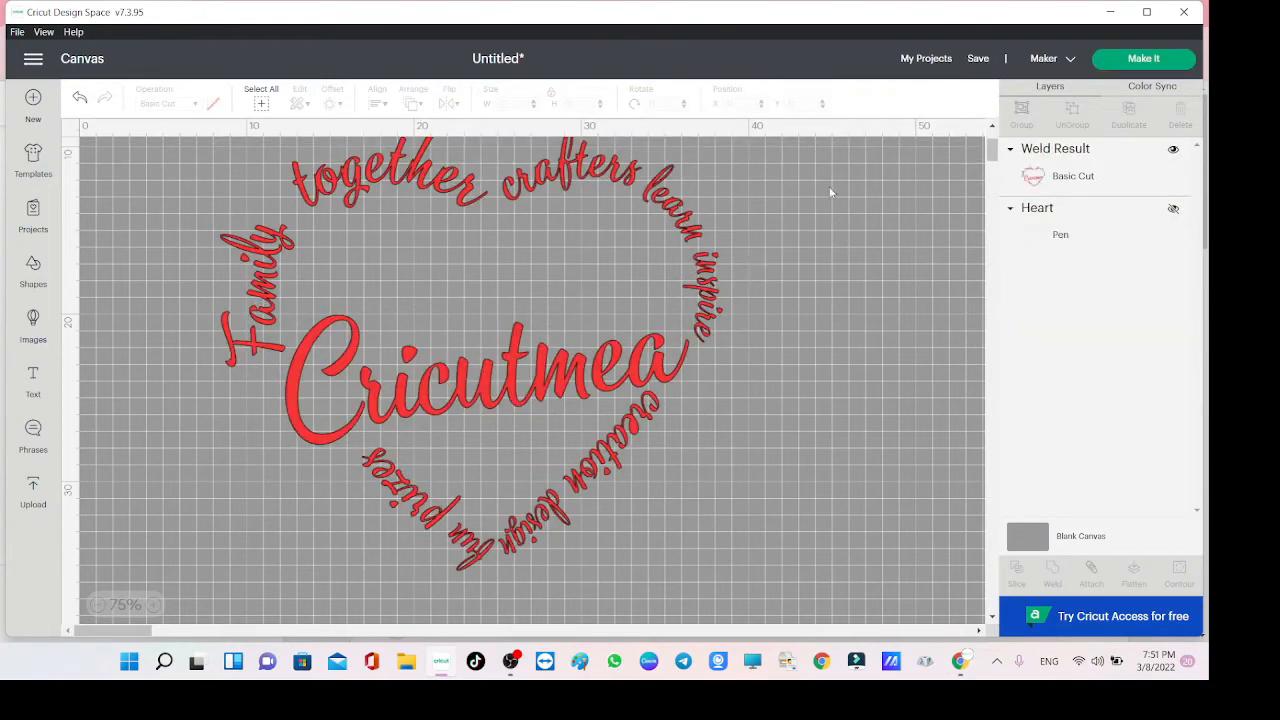
Move the welded word design to check it as one piece and delete it from the canvas.
{"action": "left_click_drag", "start_coordinate": [831, 157], "coordinate": [634, 251]}
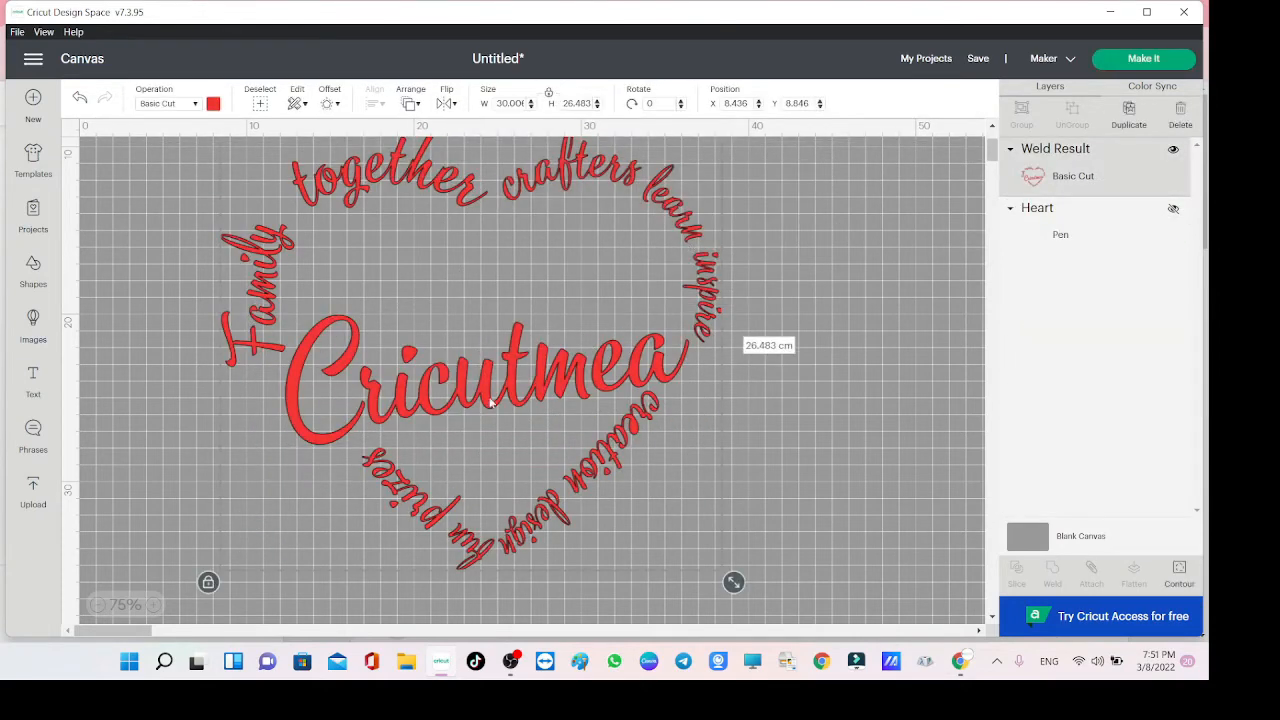
{"action": "left_click_drag", "start_coordinate": [485, 422], "coordinate": [456, 414]}
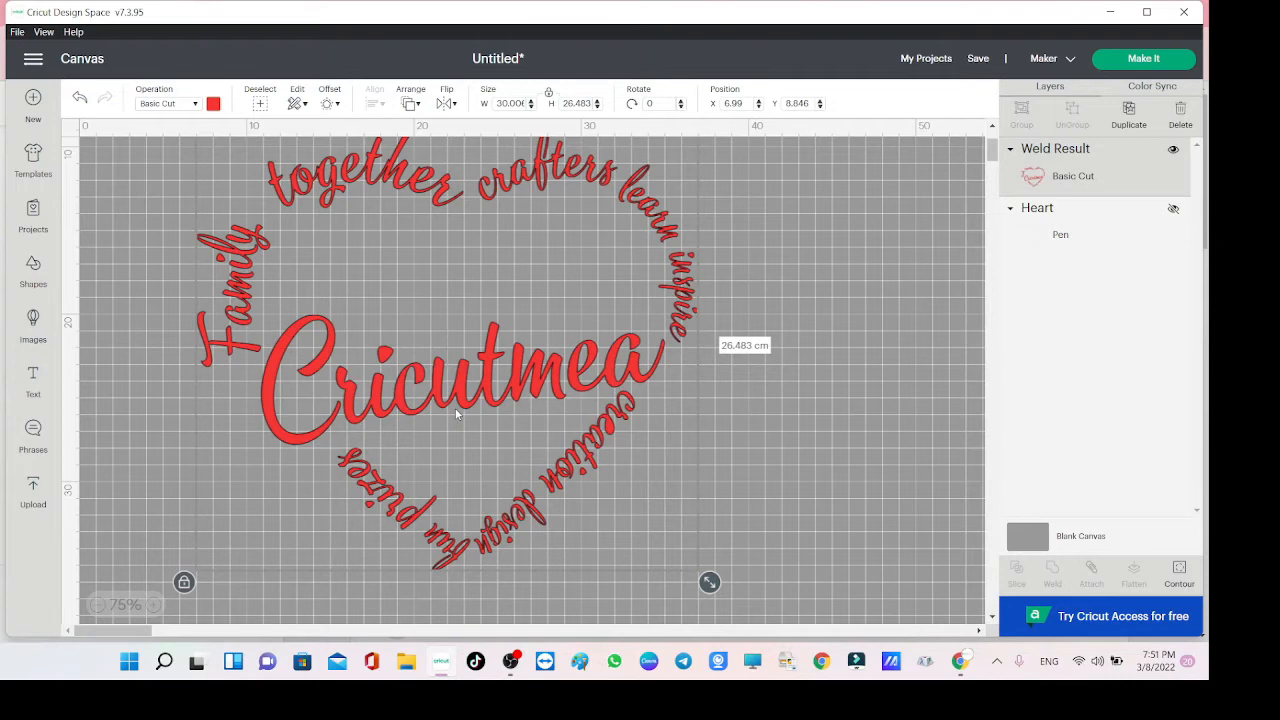
{"action": "left_click_drag", "start_coordinate": [456, 413], "coordinate": [506, 528]}
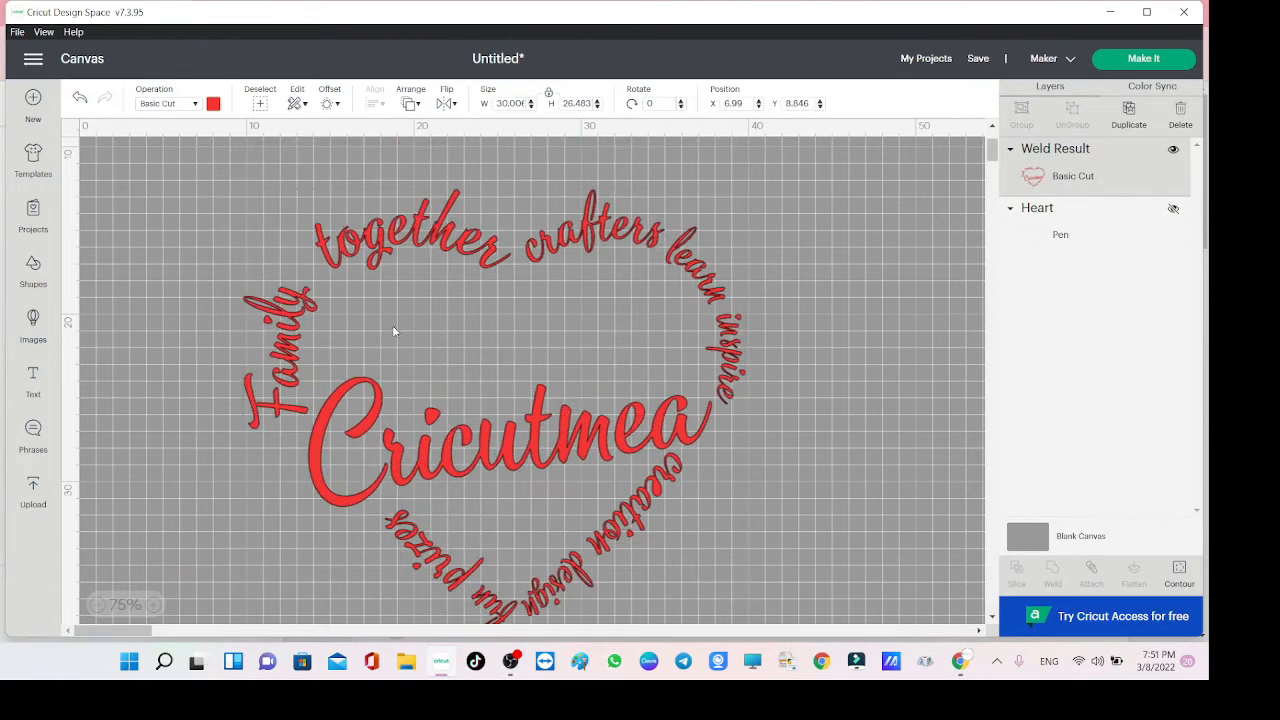
{"action": "key", "text": "Delete"}
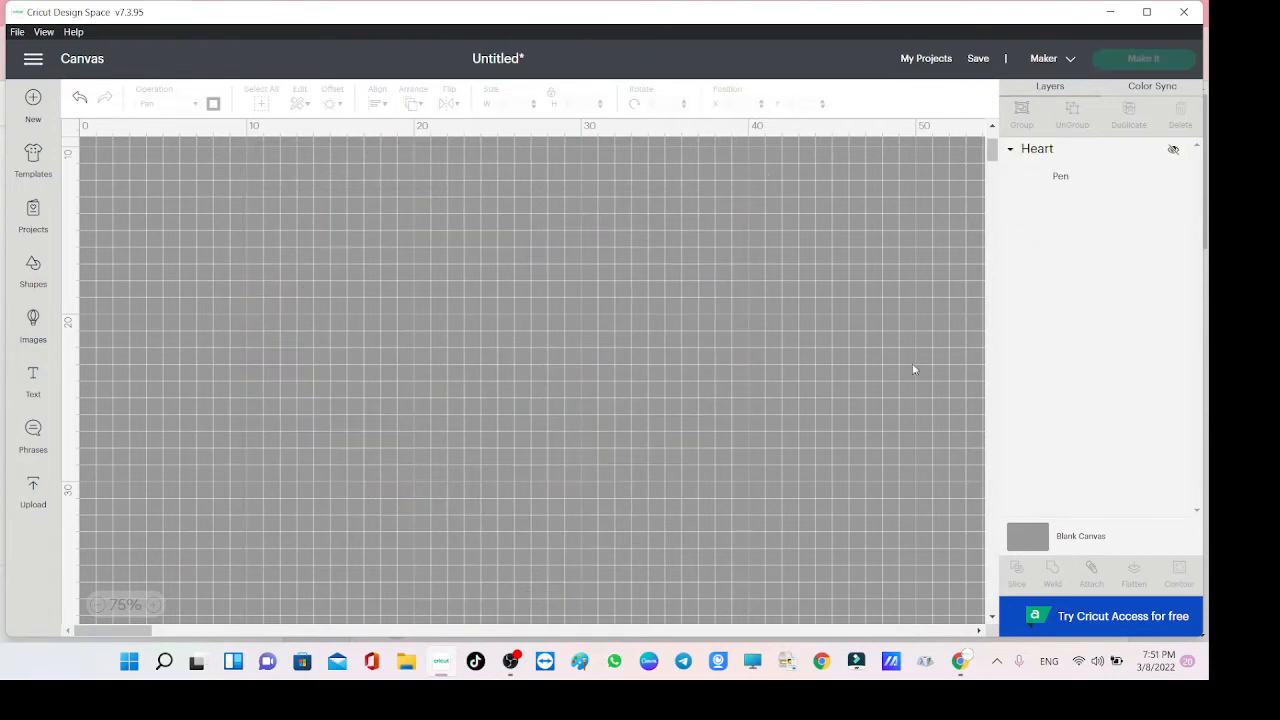
Search the images for "heart", filter to saved ones, add the thick black heart outline and enlarge it to about 19 cm wide.
{"action": "left_click", "coordinate": [33, 320]}
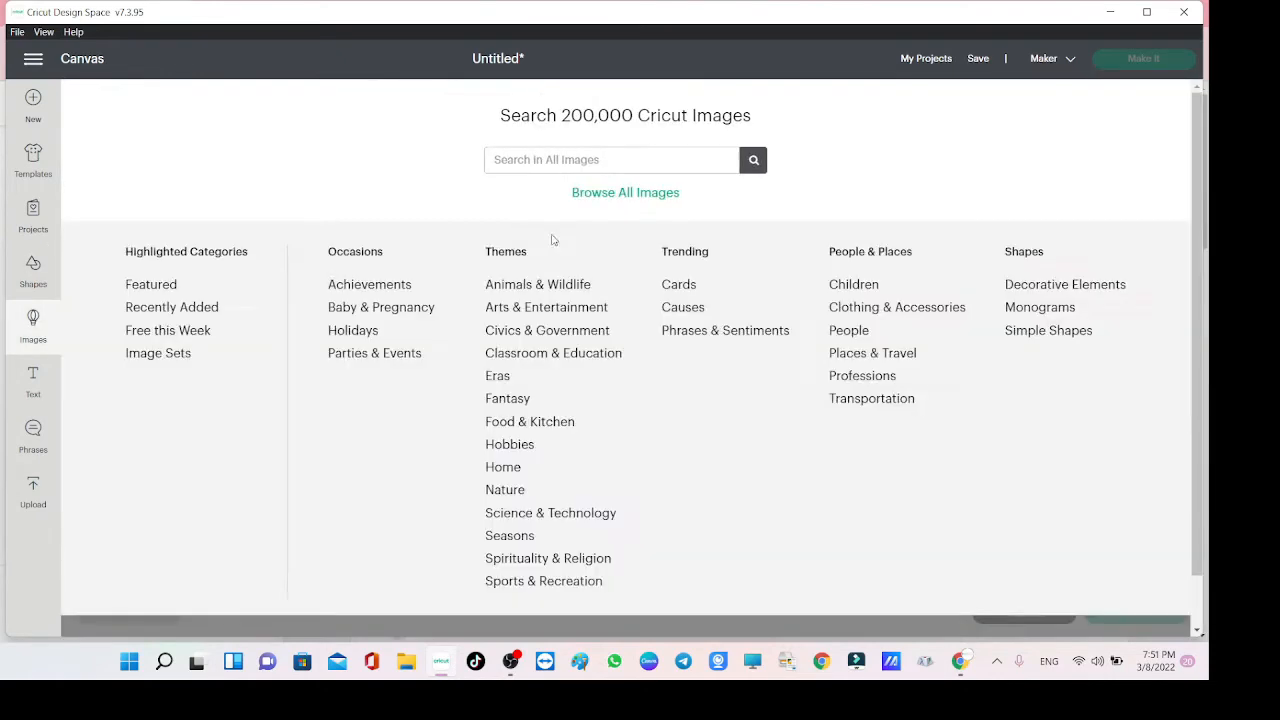
{"action": "left_click", "coordinate": [685, 167]}
{"action": "type", "text": "h"}
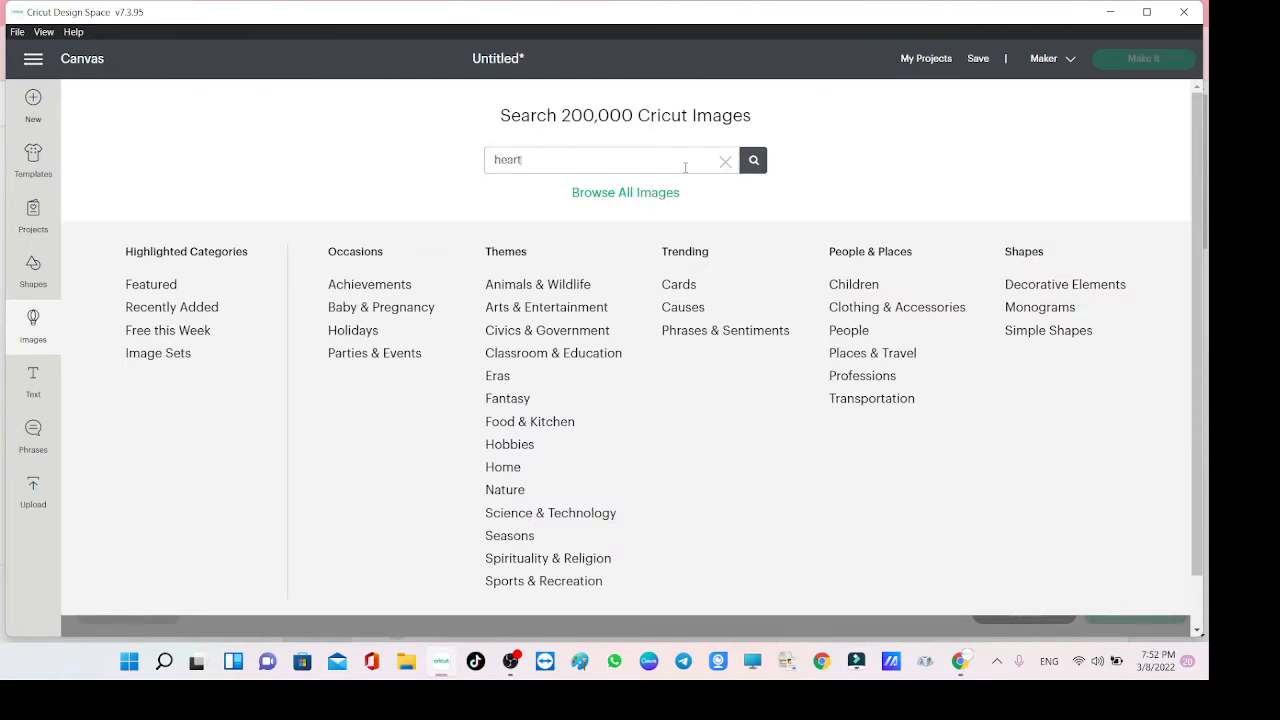
{"action": "type", "text": "eart"}
{"action": "key", "text": "Return"}
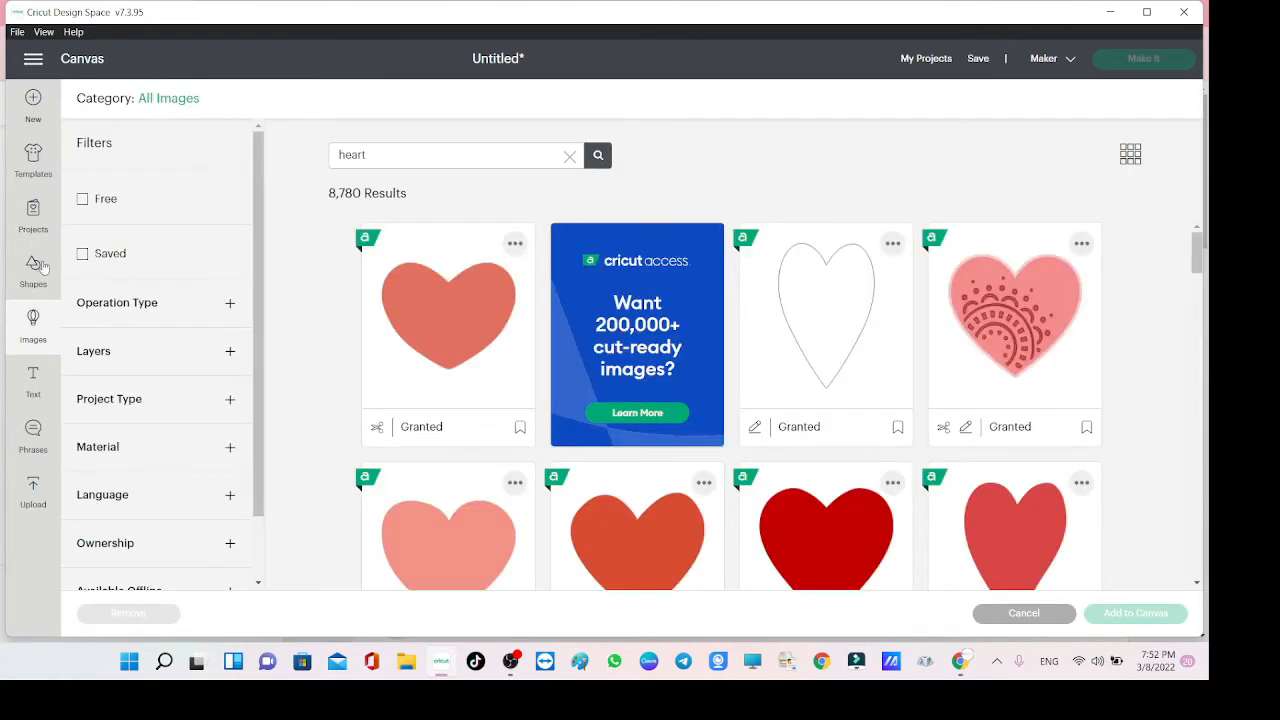
{"action": "left_click", "coordinate": [95, 254]}
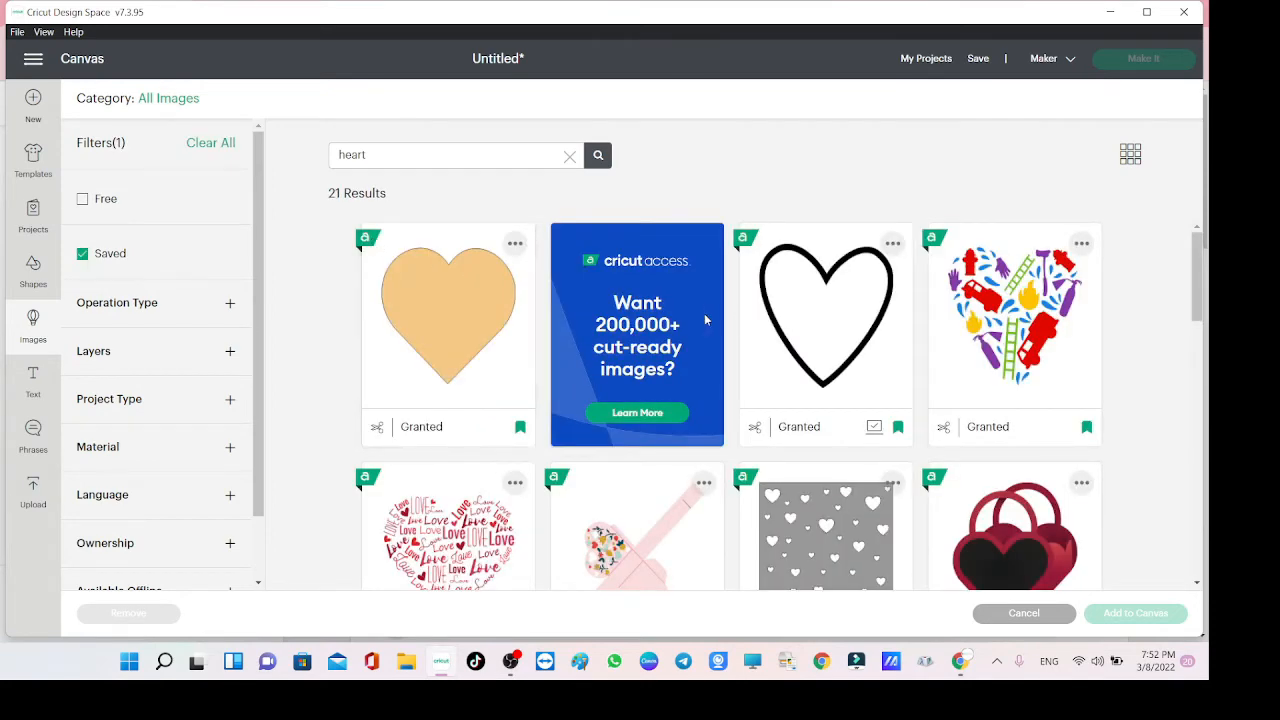
{"action": "left_click", "coordinate": [825, 320]}
{"action": "left_click", "coordinate": [1130, 614]}
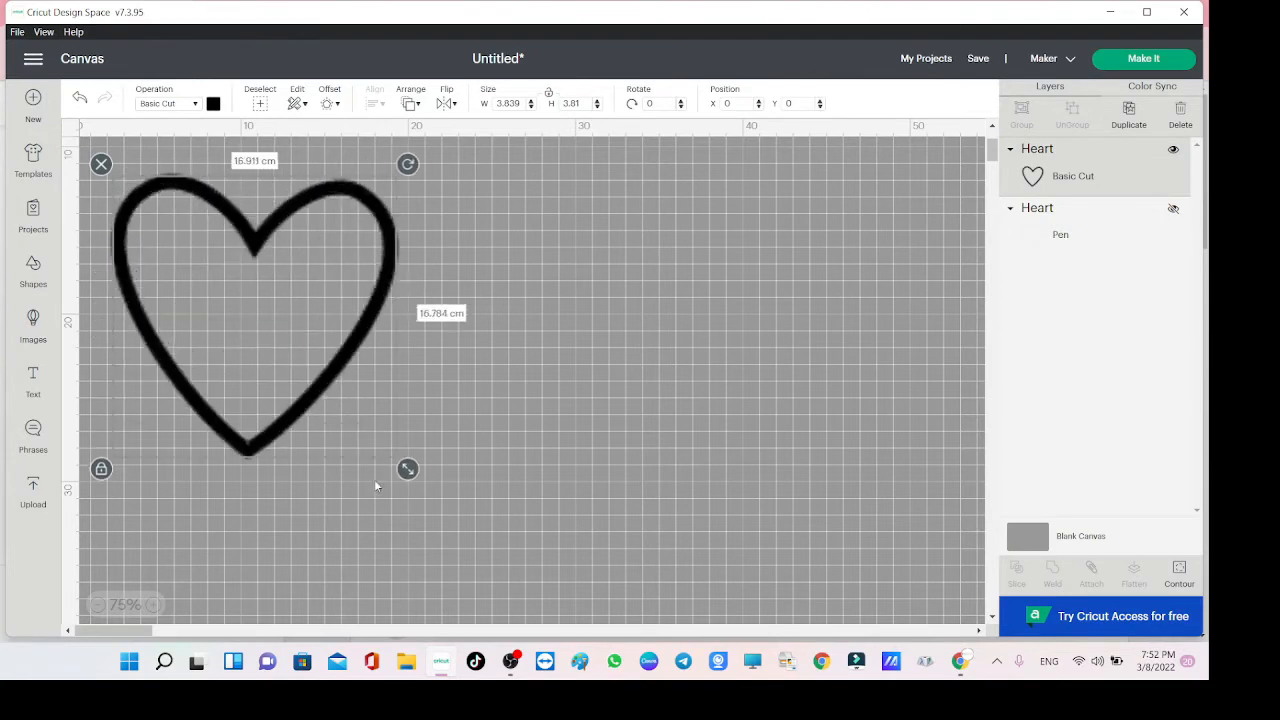
Add a first name as text, enlarge it to about 12.9 cm wide and place it across the heart's lower-right edge.
{"action": "left_click", "coordinate": [44, 388]}
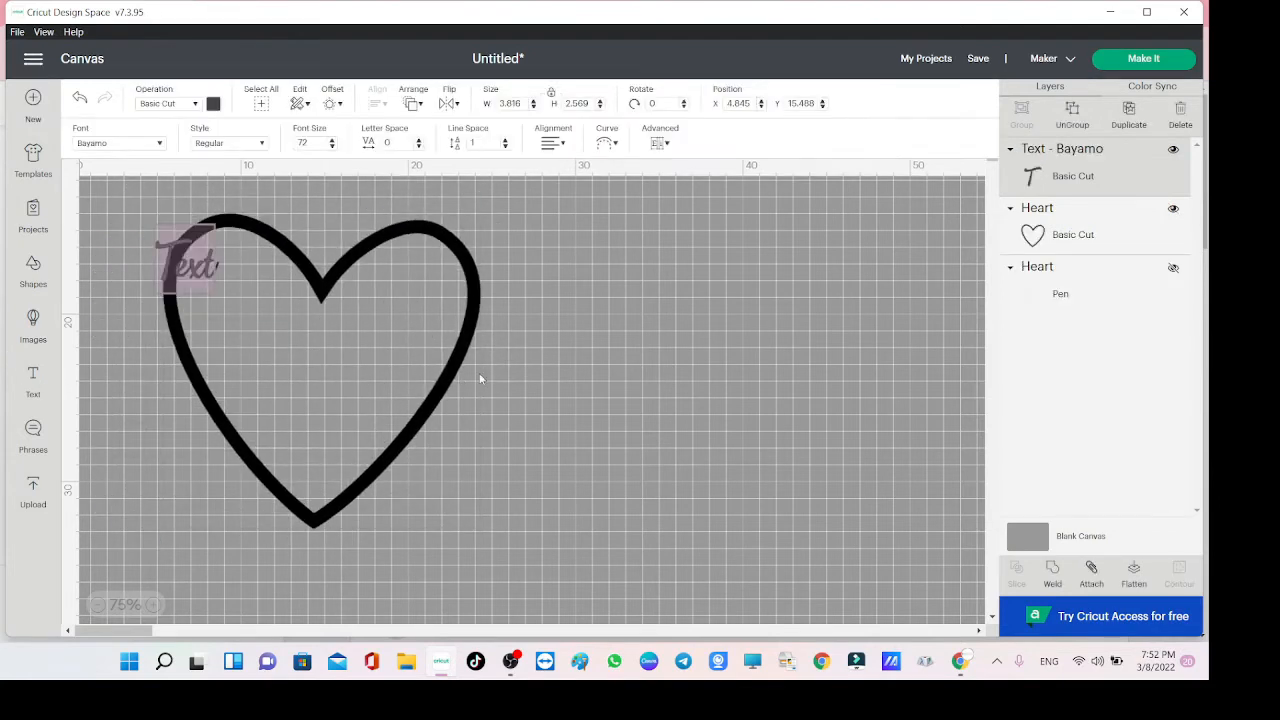
{"action": "type", "text": "Sarah"}
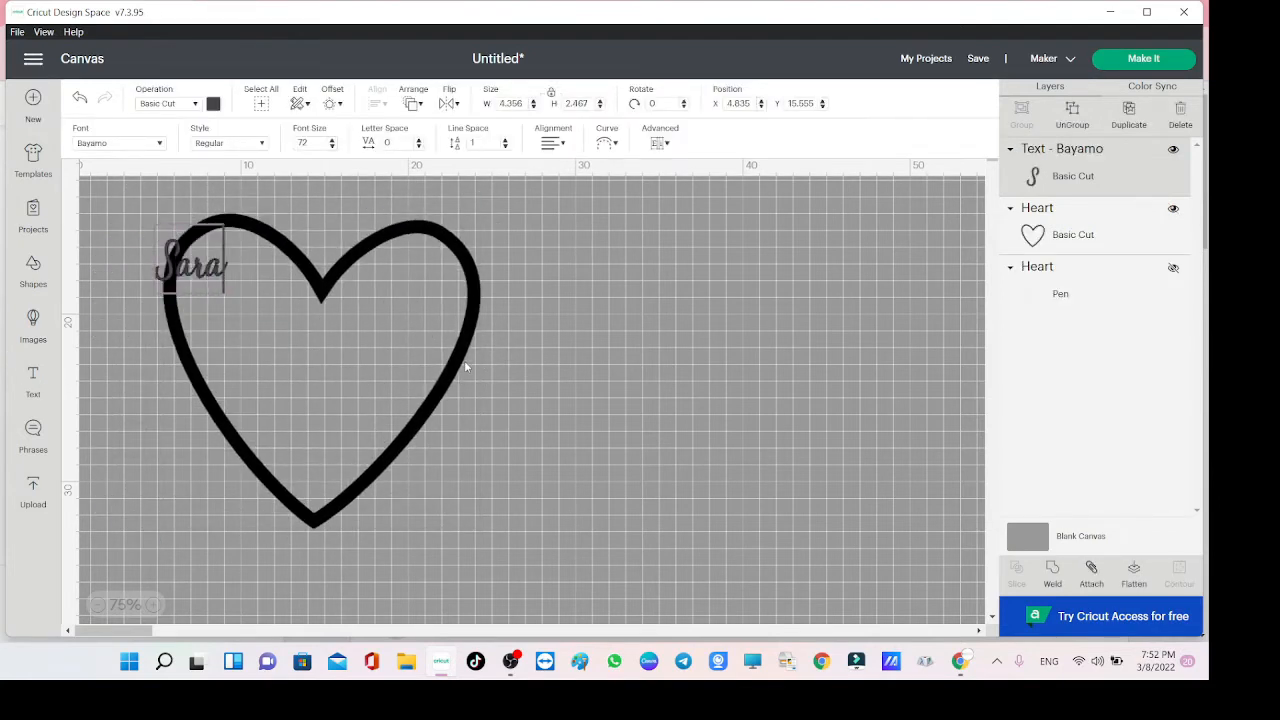
{"action": "left_click", "coordinate": [293, 316]}
{"action": "left_click_drag", "start_coordinate": [210, 266], "coordinate": [616, 446]}
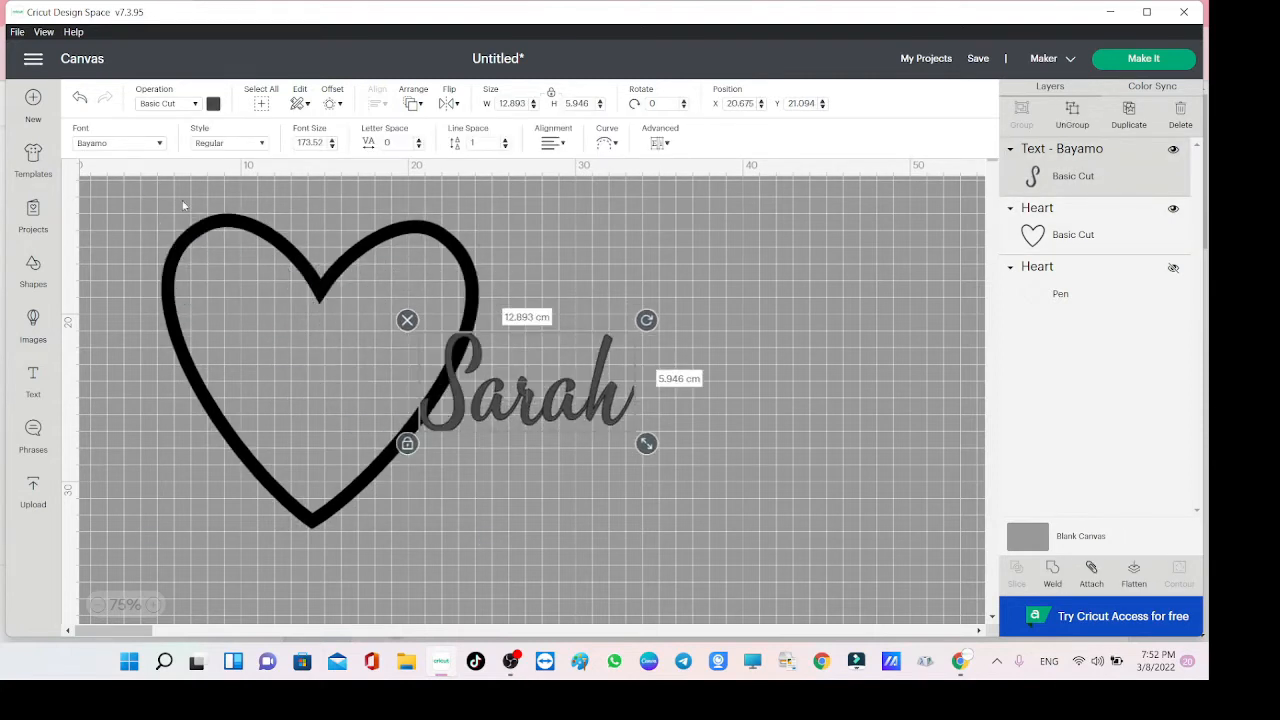
Change the name's font to Annie Leu and its colour to light yellow.
{"action": "left_click", "coordinate": [138, 145]}
{"action": "type", "text": "a"}
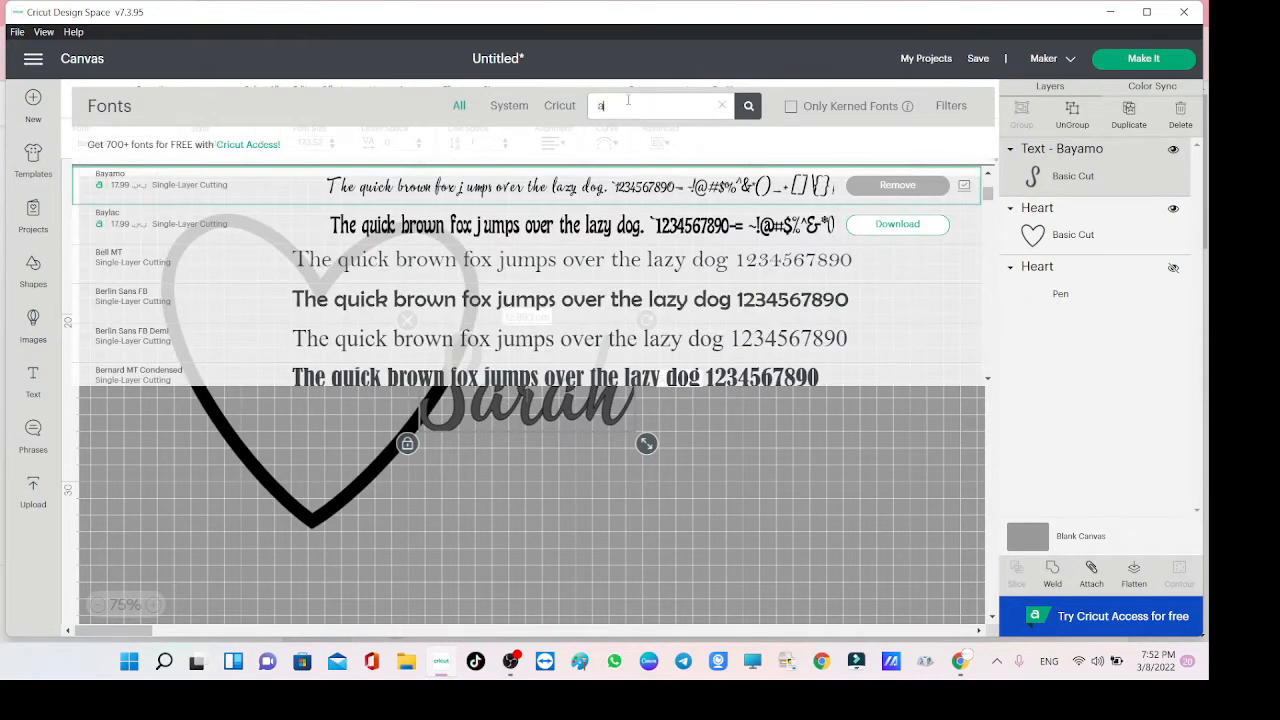
{"action": "type", "text": "nni"}
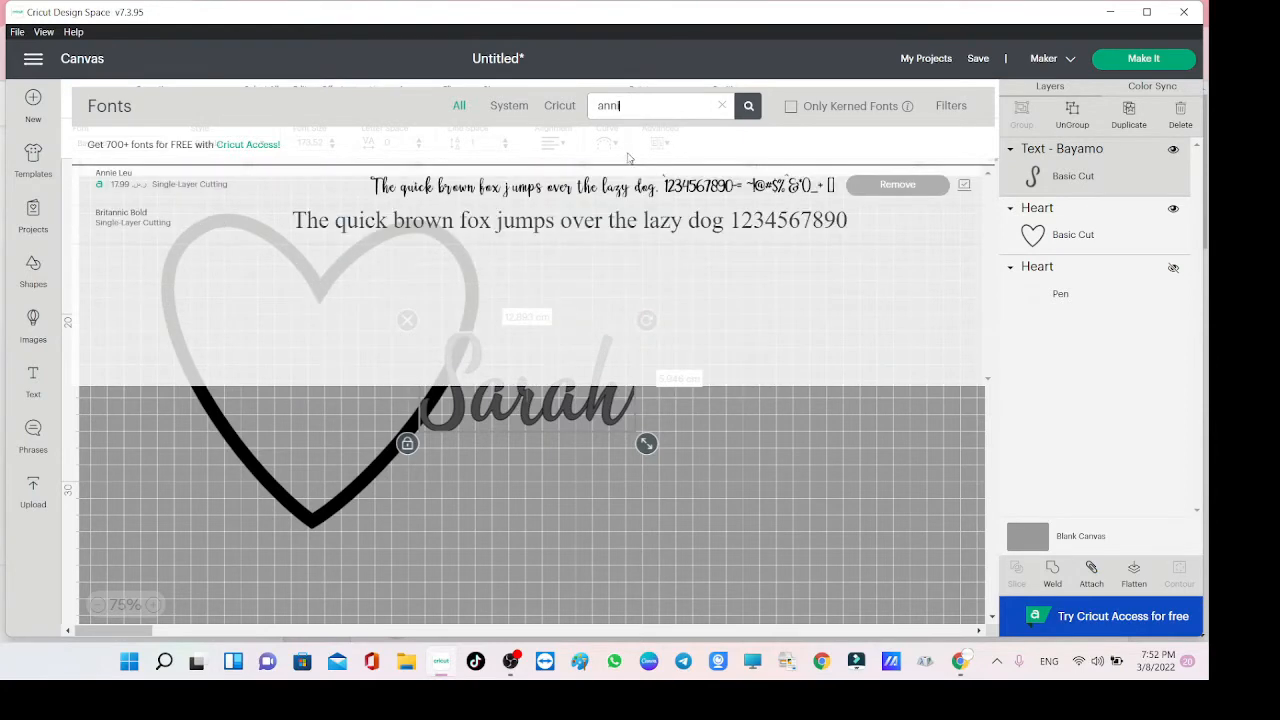
{"action": "left_click", "coordinate": [591, 194]}
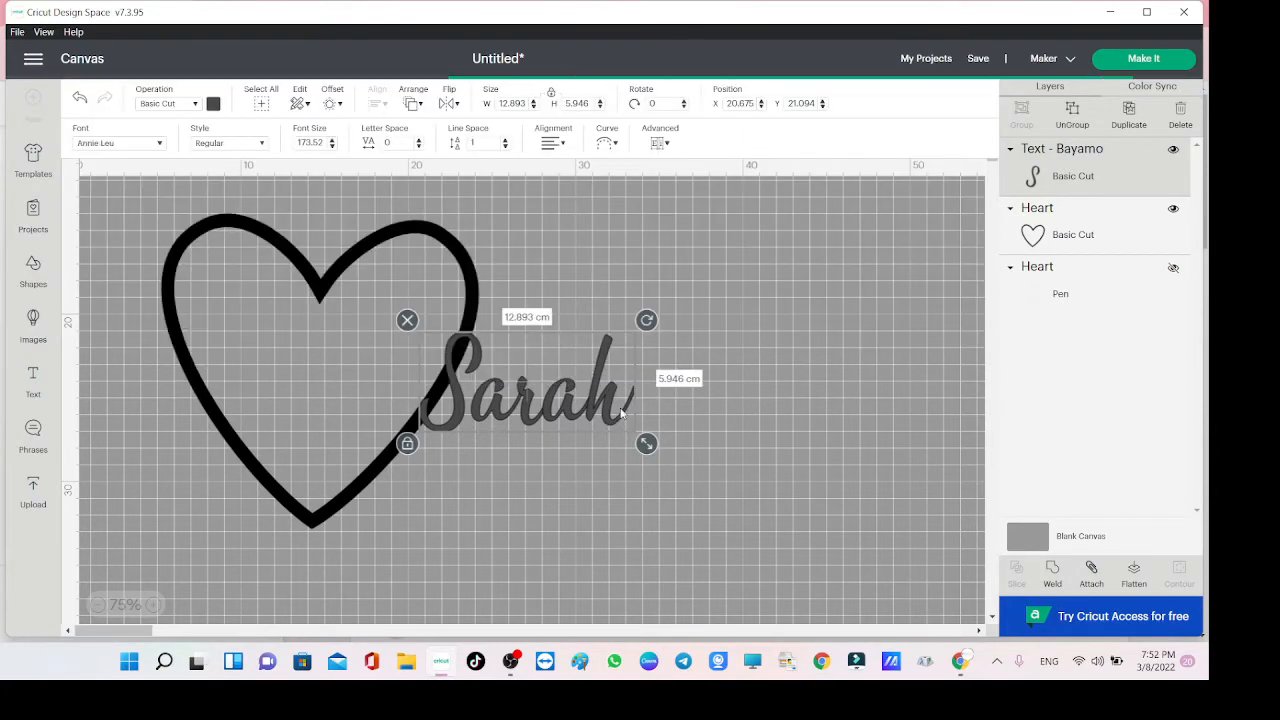
{"action": "left_click", "coordinate": [213, 103]}
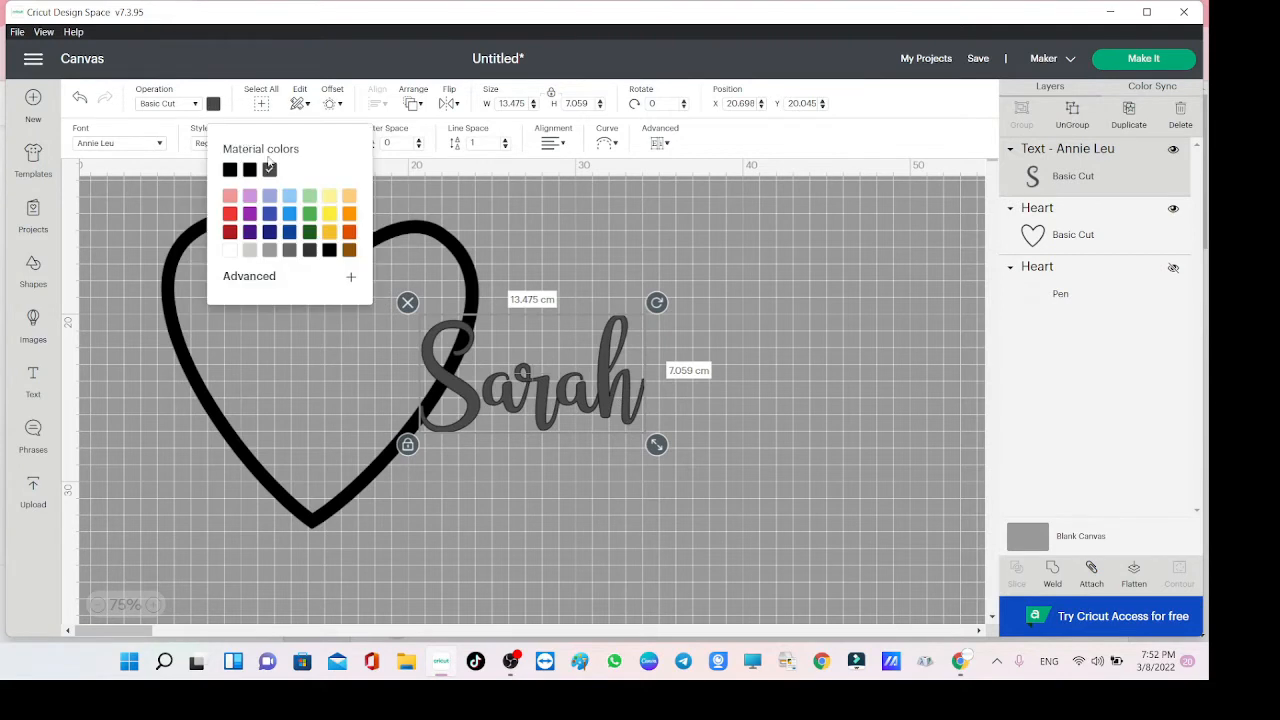
{"action": "left_click", "coordinate": [327, 196]}
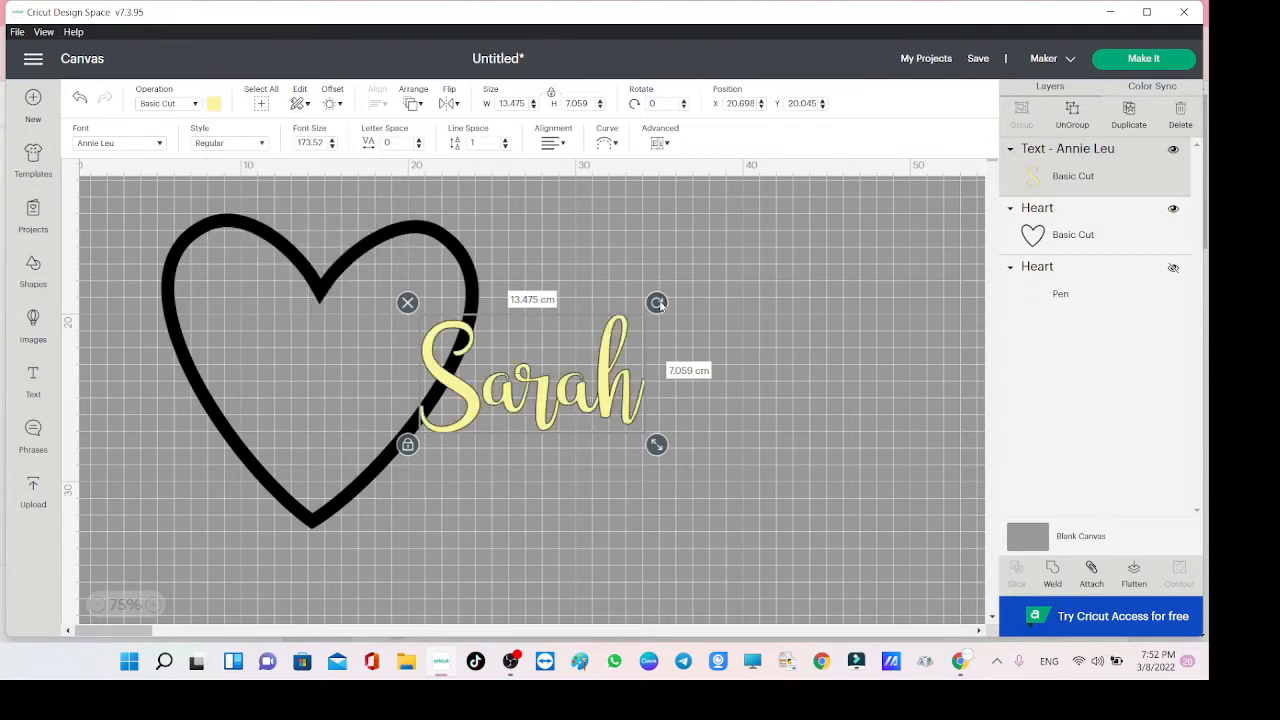
Rotate the name to about 314°, shrink it to about 13 cm wide and lay it along the heart's lower-right edge.
{"action": "left_click_drag", "start_coordinate": [570, 390], "coordinate": [546, 452]}
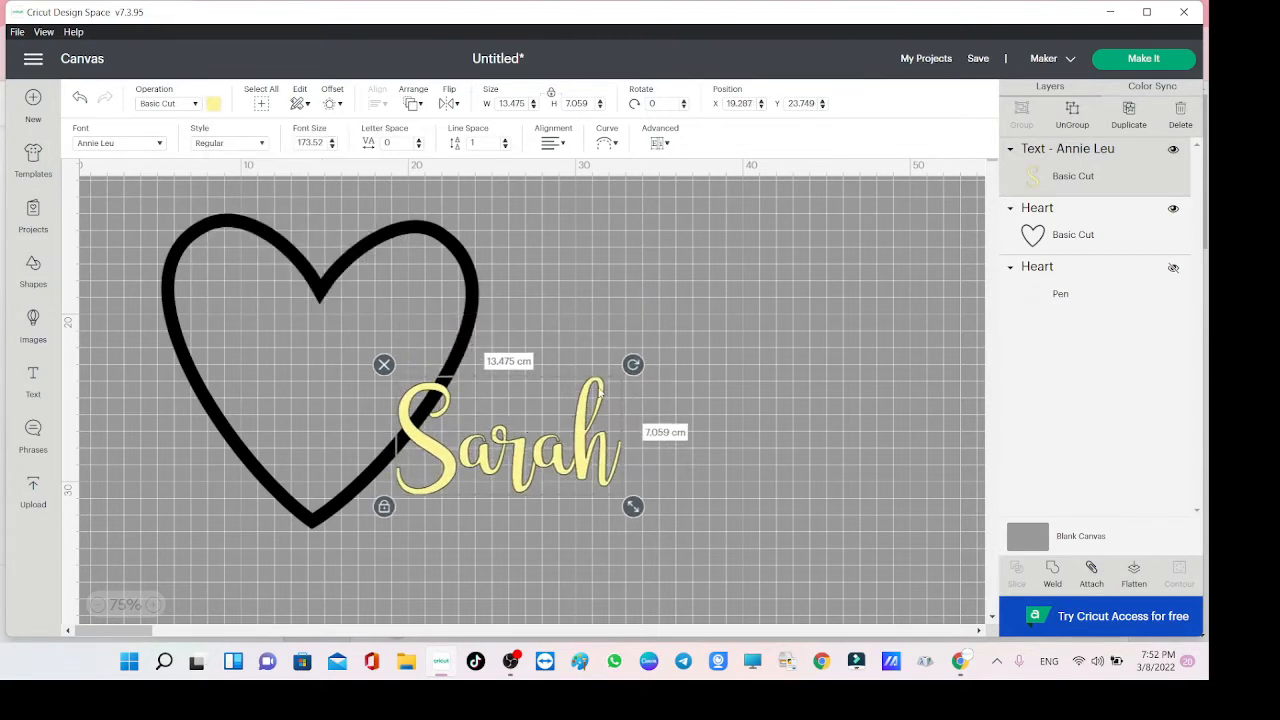
{"action": "left_click_drag", "start_coordinate": [632, 366], "coordinate": [537, 292]}
{"action": "left_click_drag", "start_coordinate": [538, 426], "coordinate": [438, 403]}
{"action": "left_click_drag", "start_coordinate": [538, 371], "coordinate": [529, 374]}
{"action": "left_click_drag", "start_coordinate": [479, 378], "coordinate": [472, 372]}
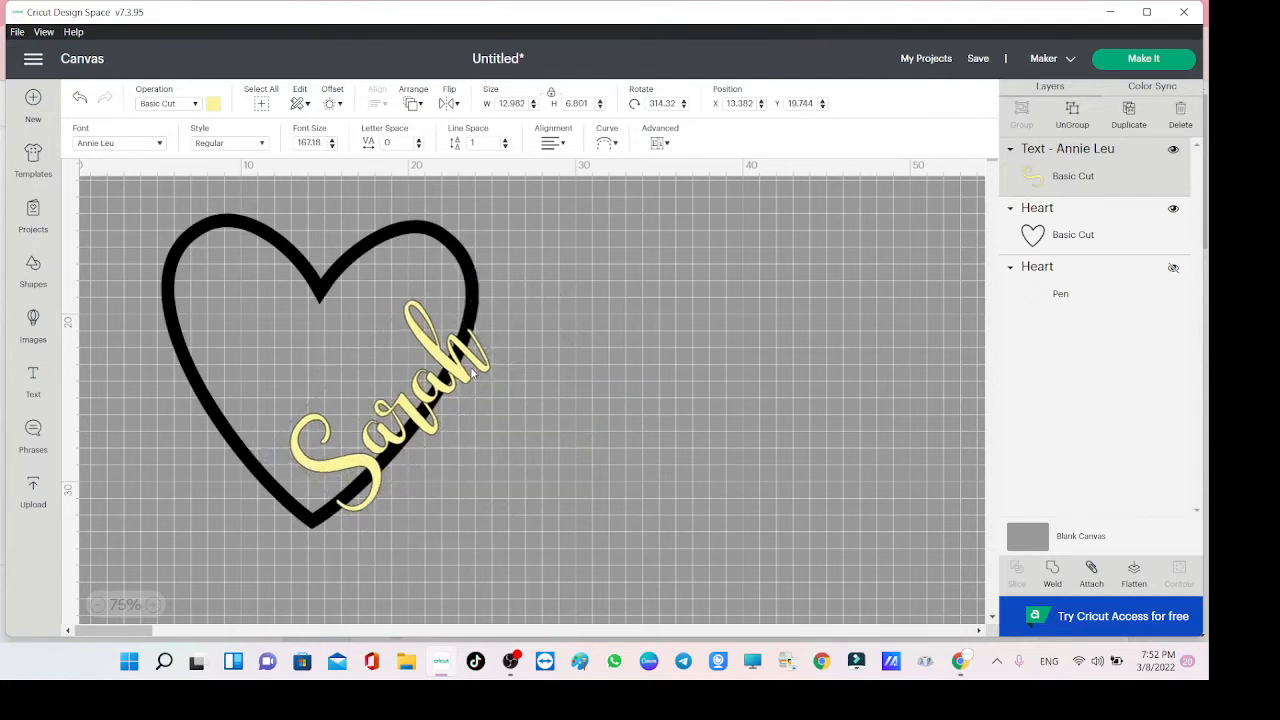
Ungroup the name to letters and rotate its first letter to about 324° over the heart's lower-right edge.
{"action": "left_click", "coordinate": [659, 143]}
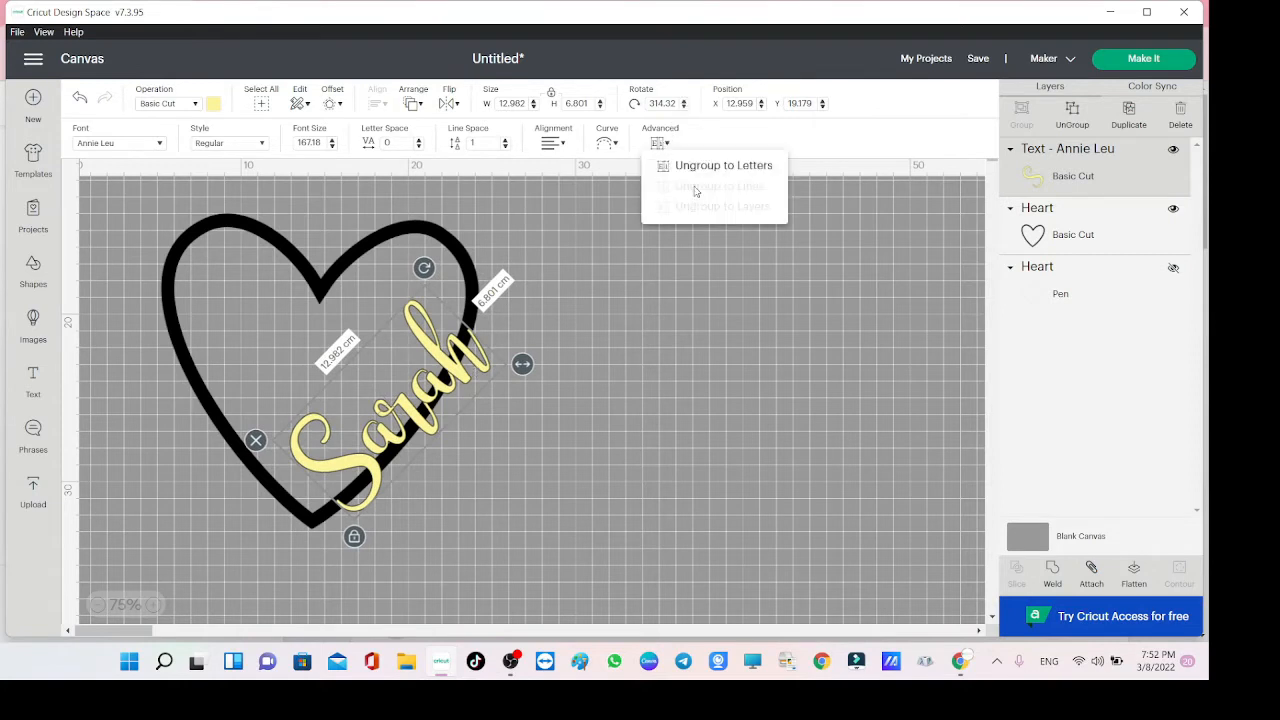
{"action": "left_click", "coordinate": [718, 163]}
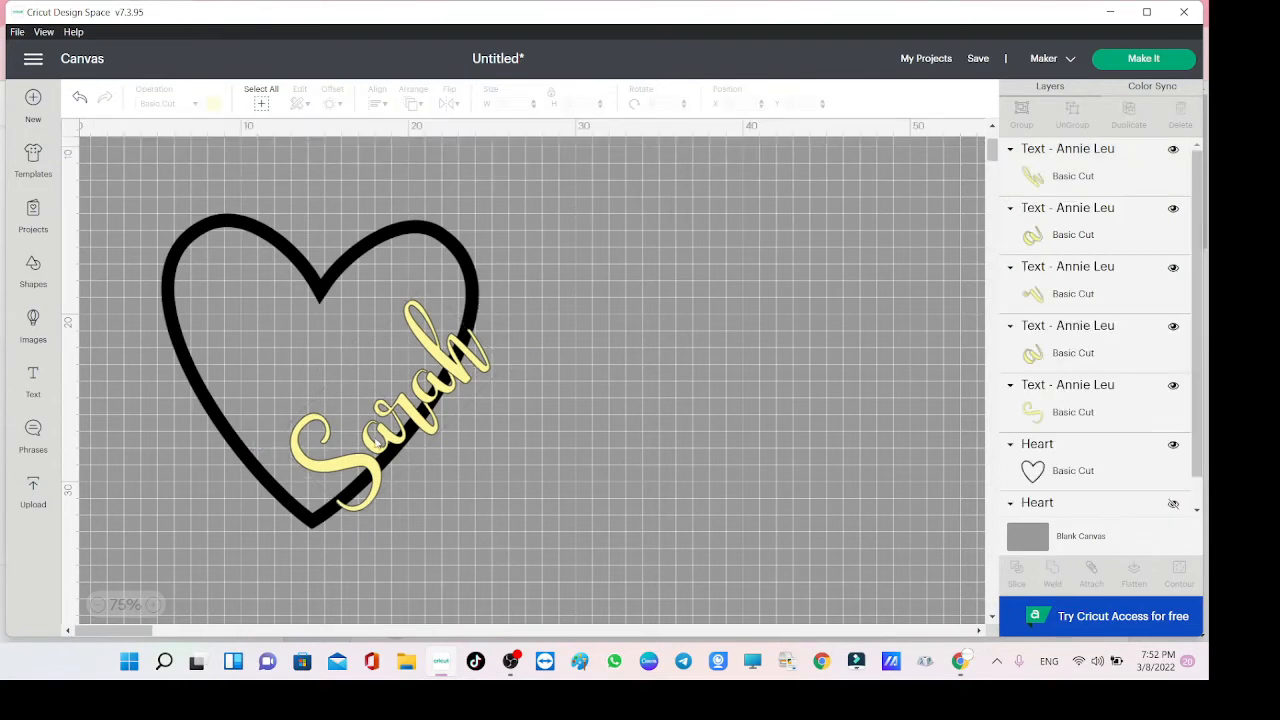
{"action": "left_click", "coordinate": [376, 444]}
{"action": "left_click_drag", "start_coordinate": [316, 384], "coordinate": [333, 388]}
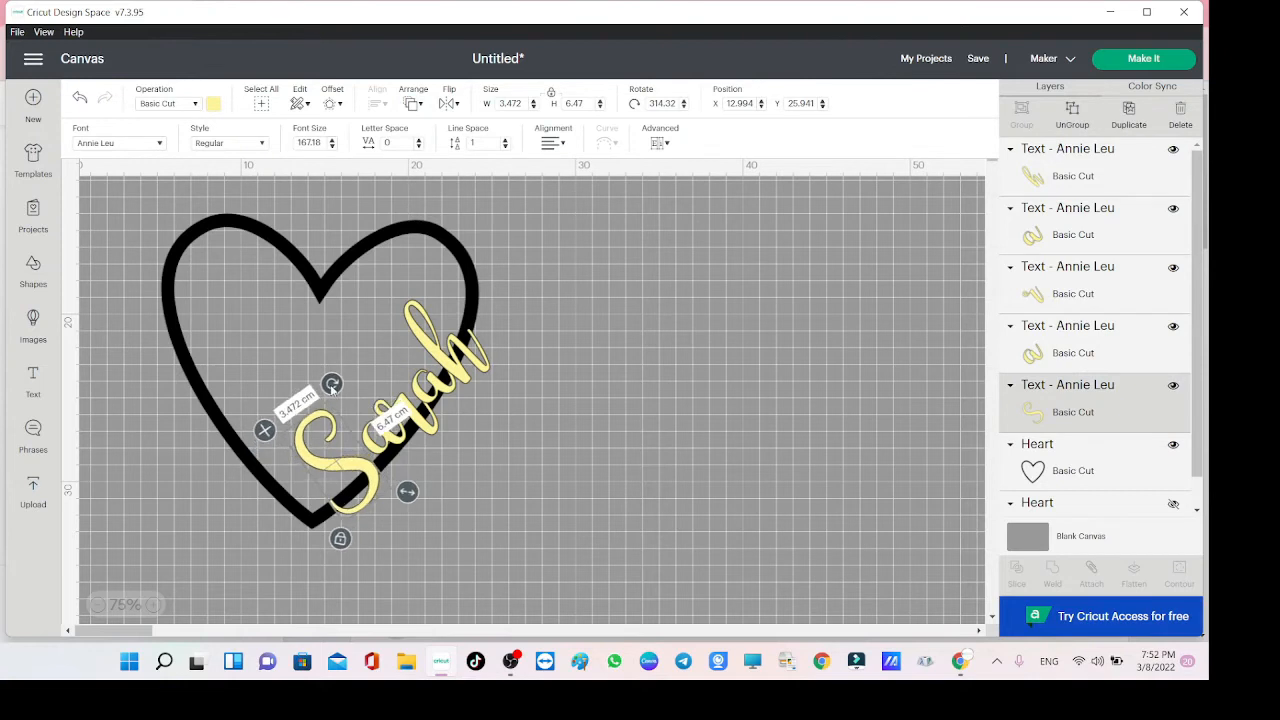
{"action": "left_click", "coordinate": [394, 440]}
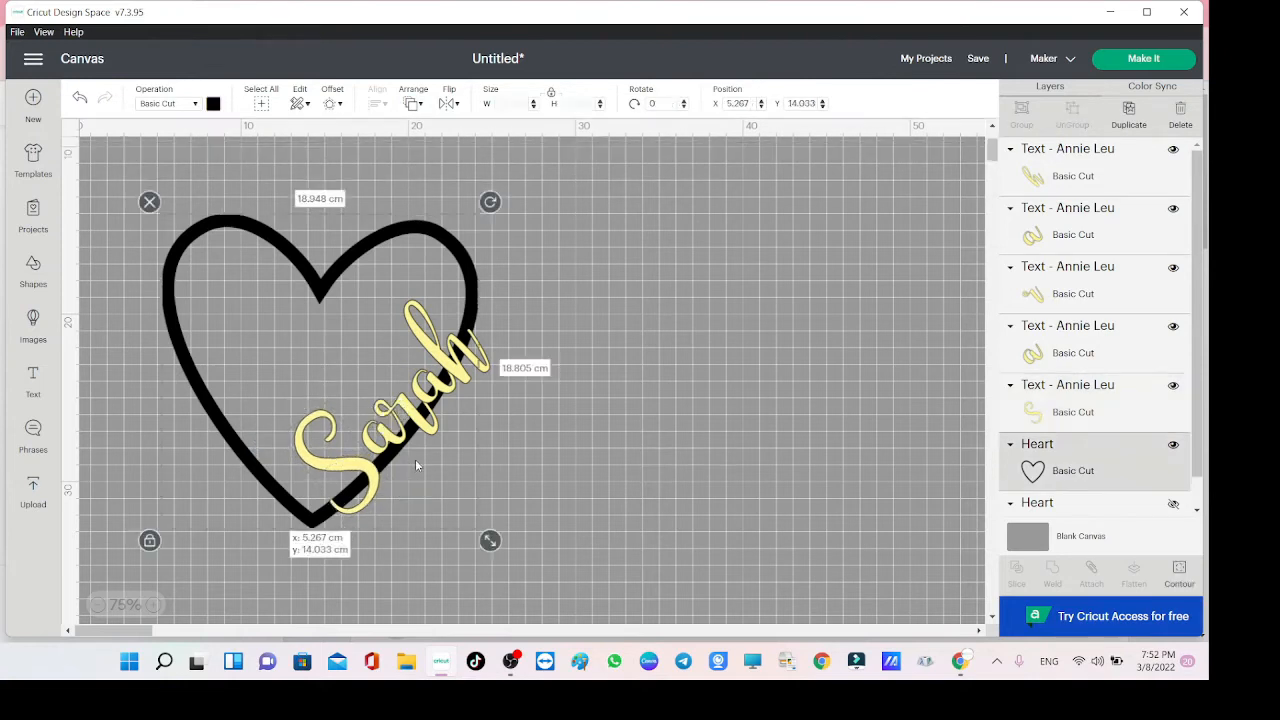
{"action": "left_click", "coordinate": [474, 487]}
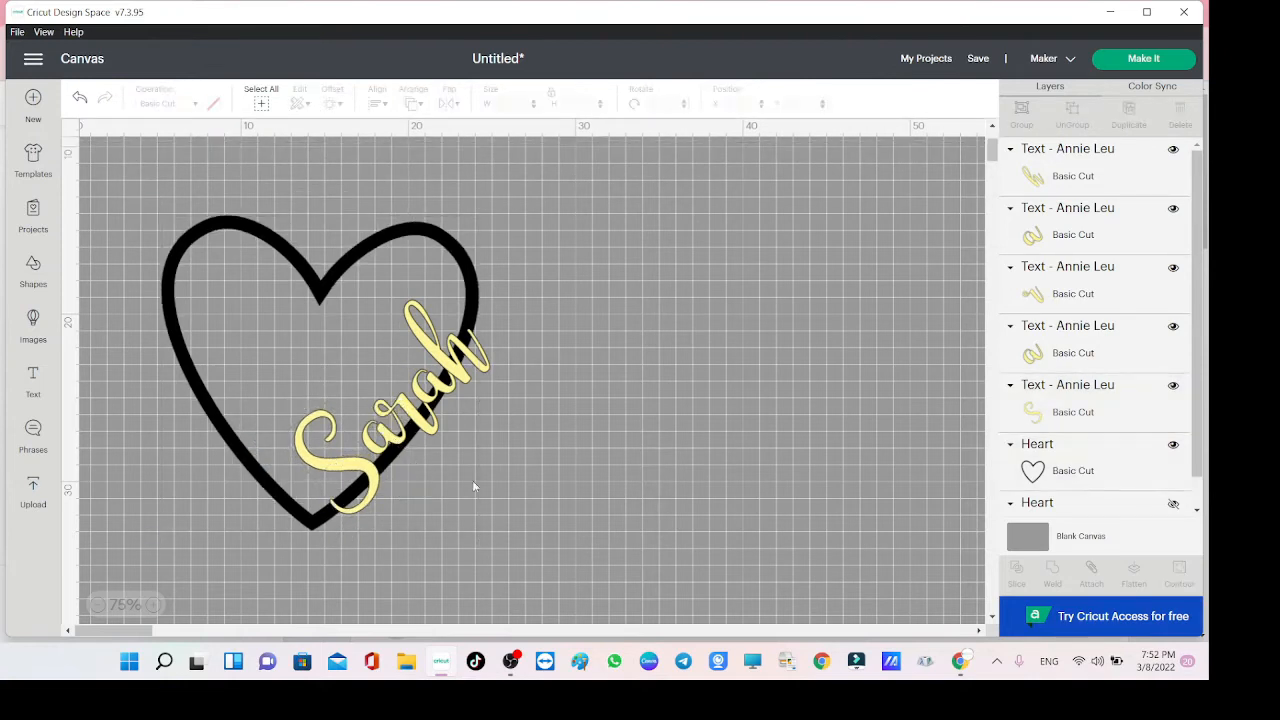
{"action": "left_click", "coordinate": [360, 498]}
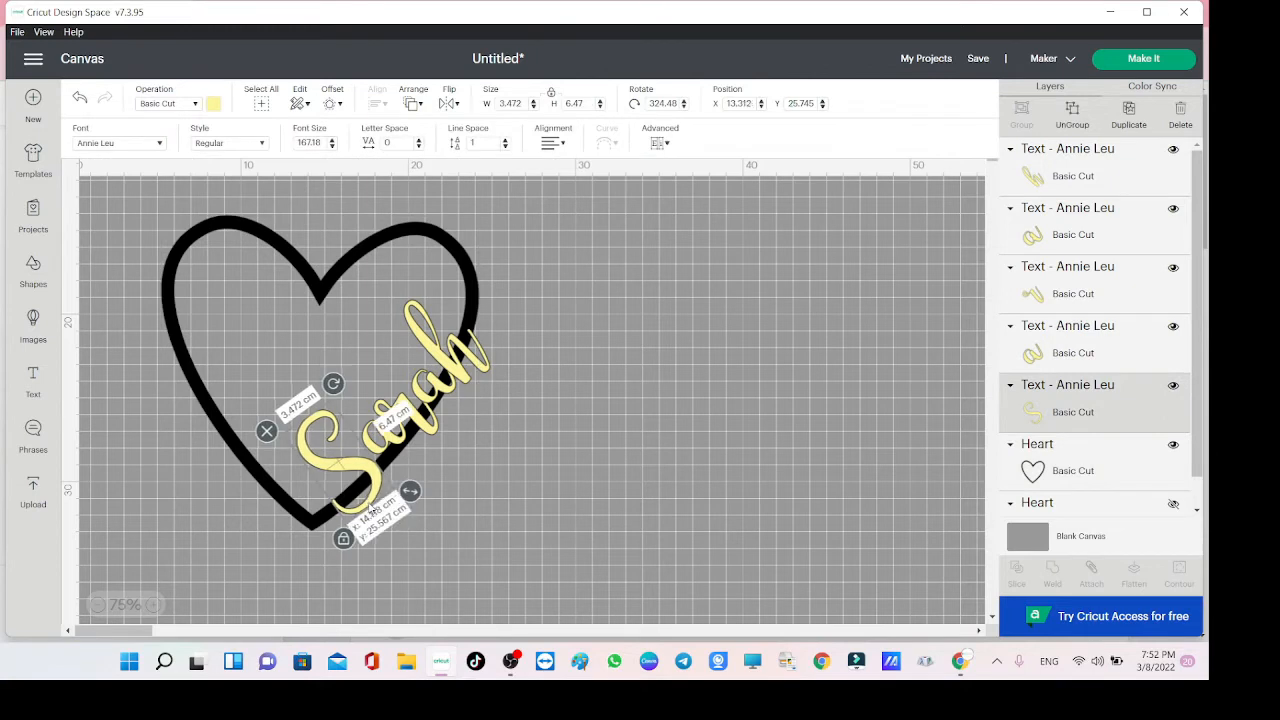
{"action": "left_click", "coordinate": [564, 492]}
Reposition the remaining letters along the heart's lower-right edge so they connect into the name.
{"action": "left_click_drag", "start_coordinate": [375, 428], "coordinate": [440, 430]}
{"action": "left_click", "coordinate": [523, 437]}
{"action": "left_click_drag", "start_coordinate": [438, 386], "coordinate": [471, 356]}
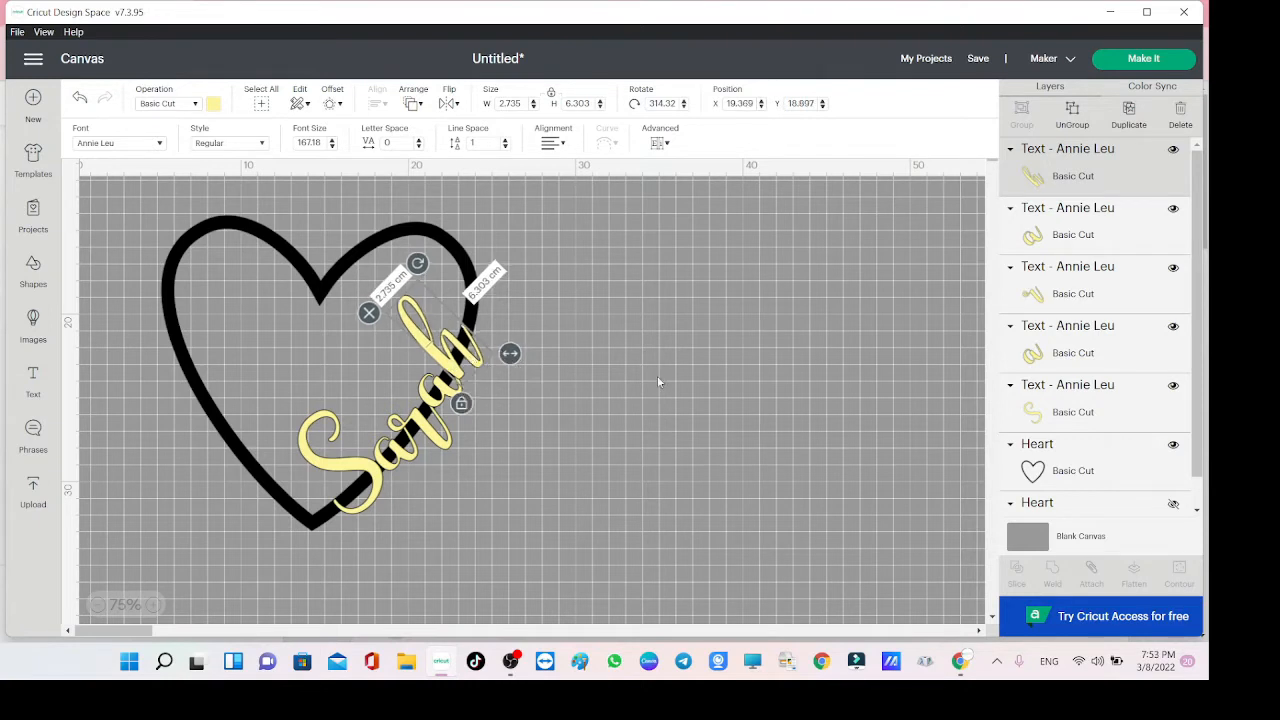
Hide the black heart and weld the name's separate letters into one shape.
{"action": "left_click", "coordinate": [1174, 448]}
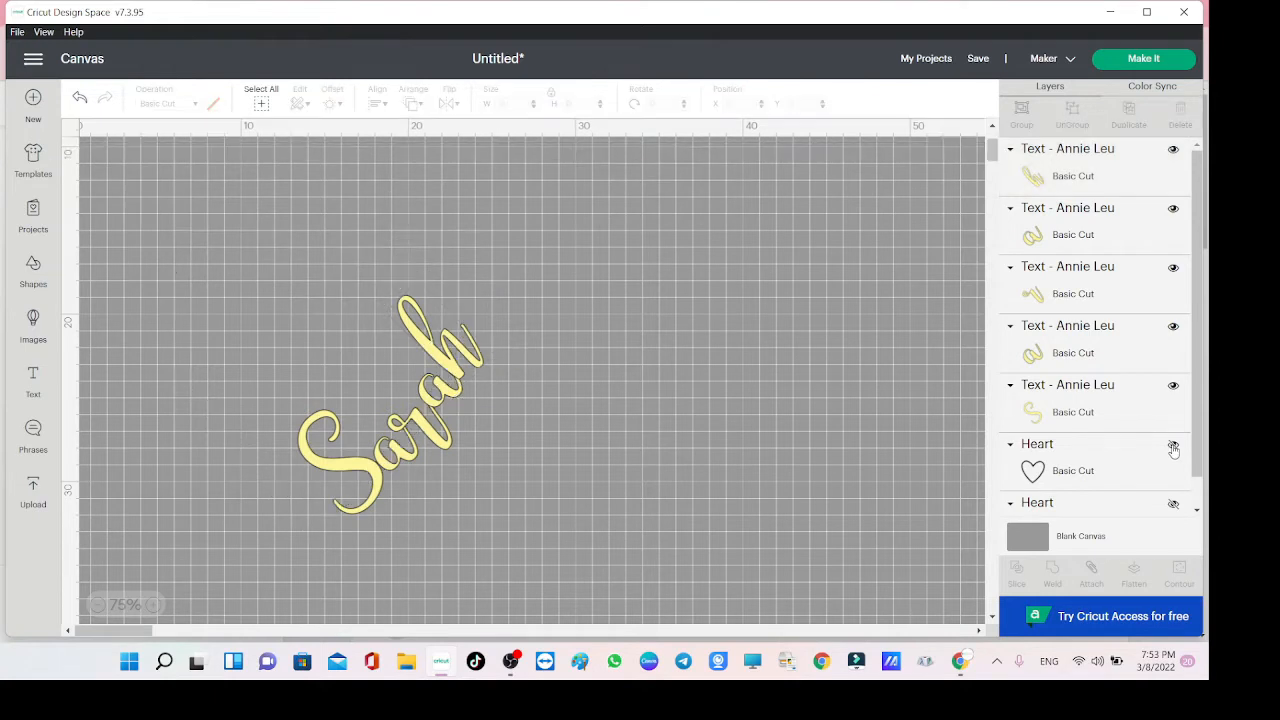
{"action": "left_click_drag", "start_coordinate": [599, 207], "coordinate": [278, 594]}
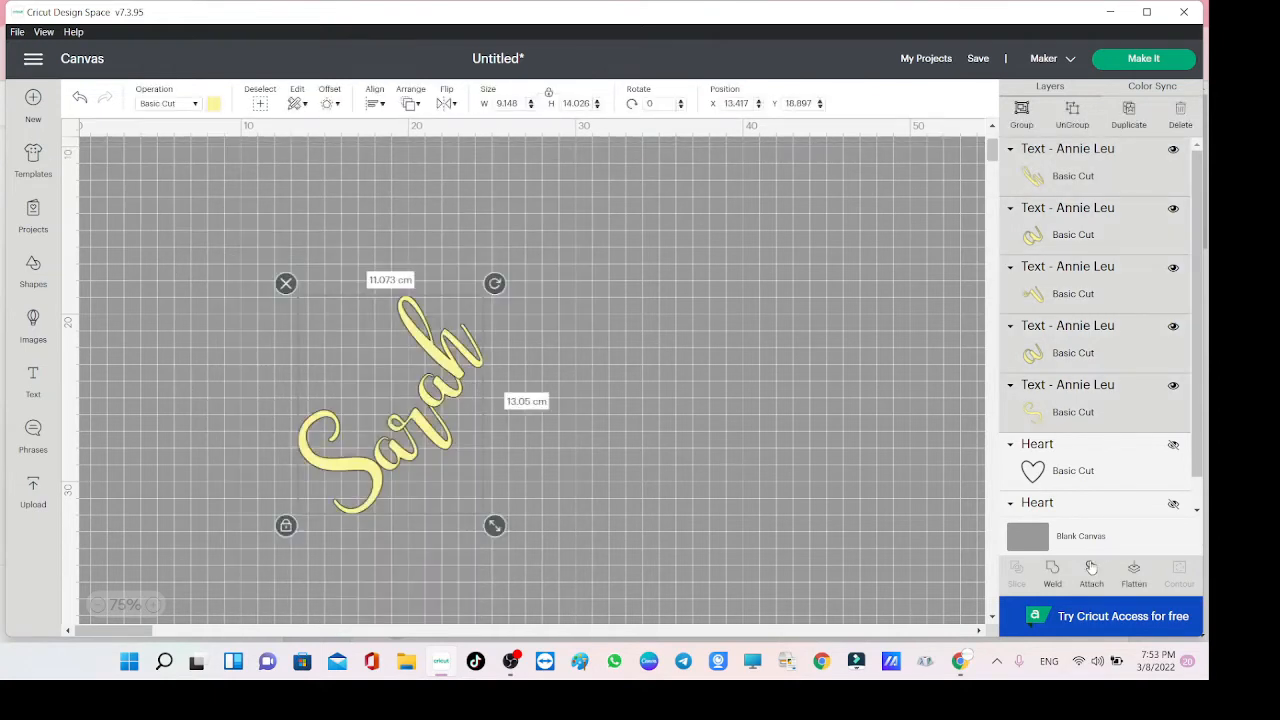
{"action": "left_click", "coordinate": [1055, 576]}
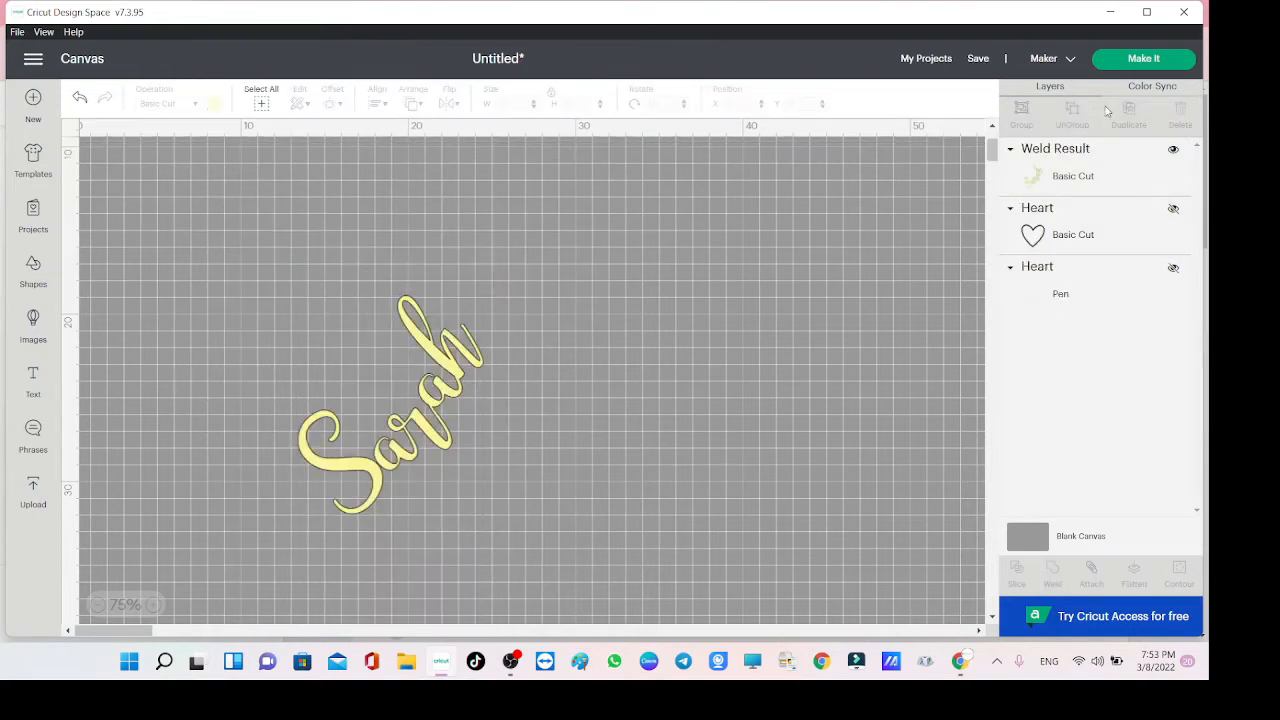
Duplicate the welded name and center the two copies exactly on top of each other.
{"action": "left_click", "coordinate": [403, 372]}
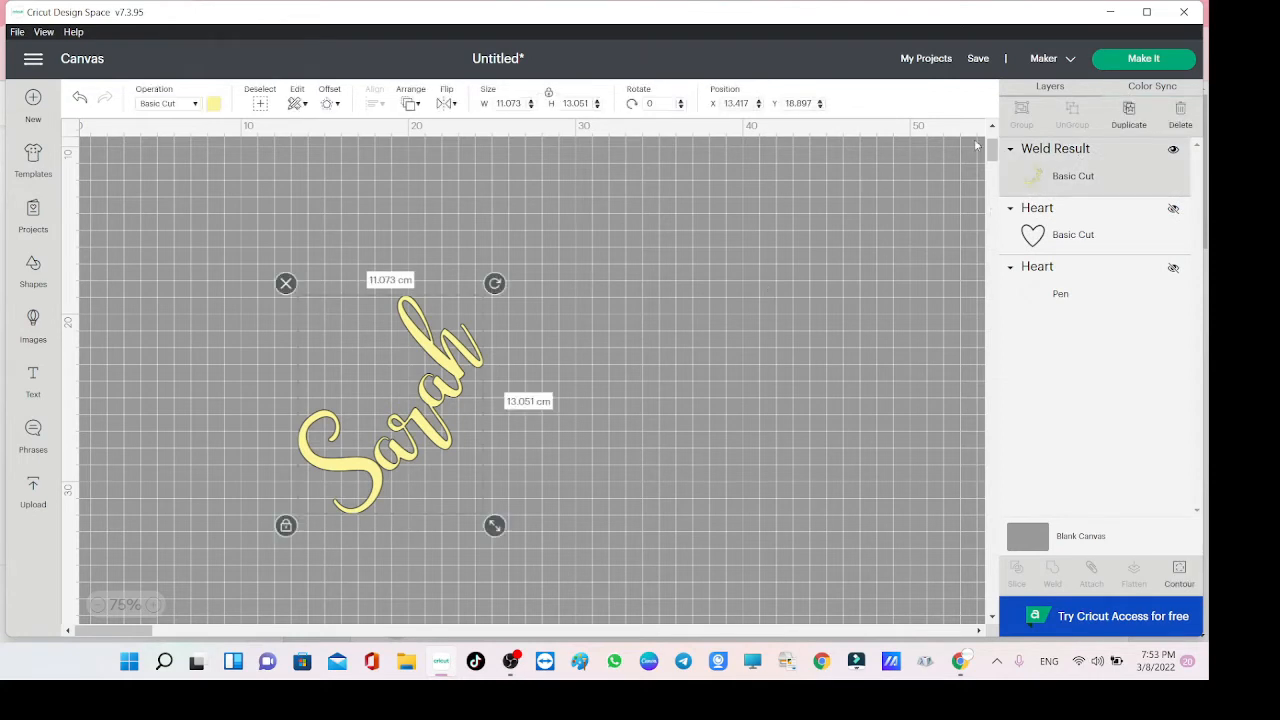
{"action": "left_click", "coordinate": [1128, 110]}
{"action": "left_click_drag", "start_coordinate": [665, 310], "coordinate": [408, 470]}
{"action": "left_click", "coordinate": [389, 103]}
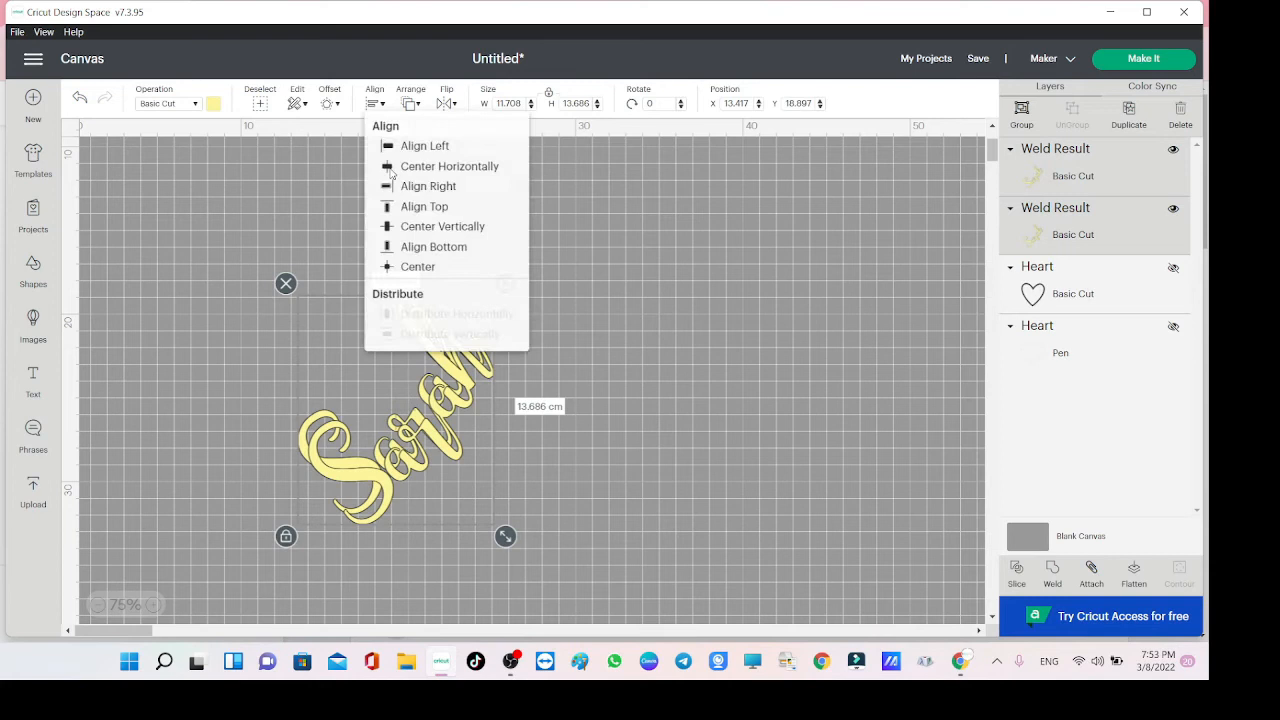
{"action": "left_click", "coordinate": [424, 272]}
Show the black heart again and shift it slightly to about X 5.58 cm, Y 14.53 cm behind the name.
{"action": "left_click", "coordinate": [1173, 267]}
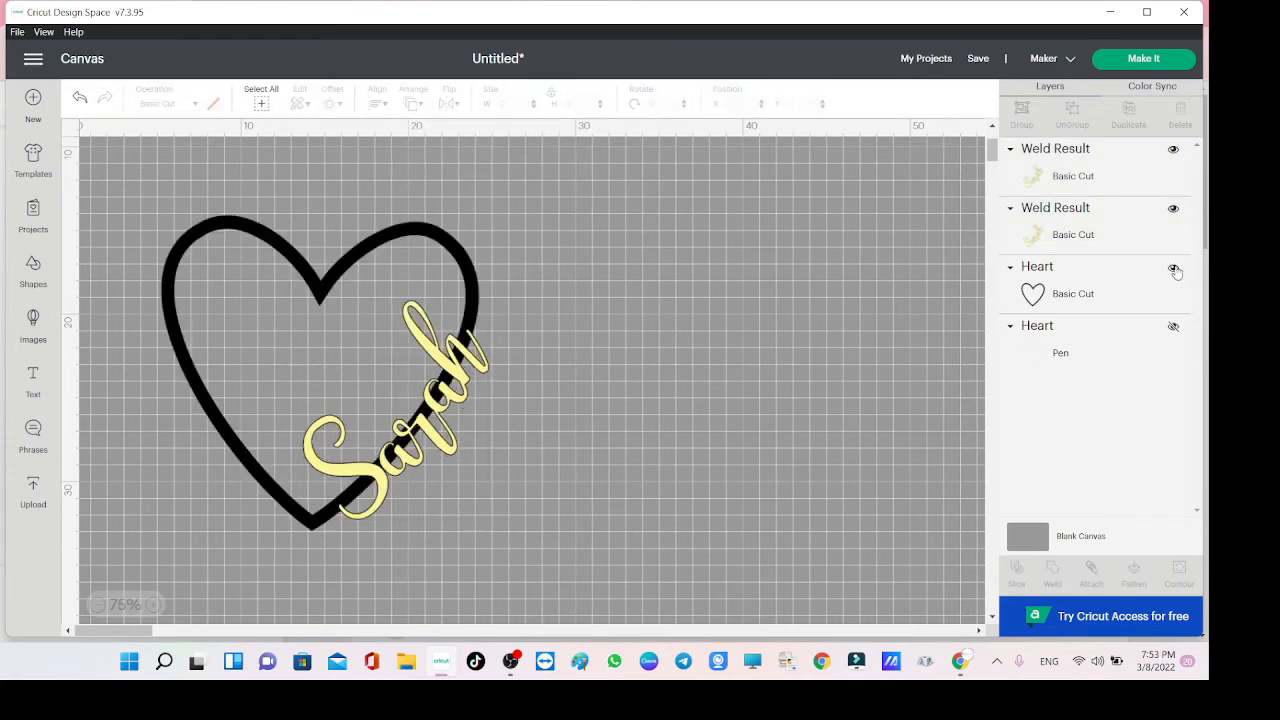
{"action": "left_click", "coordinate": [474, 298]}
{"action": "left_click_drag", "start_coordinate": [474, 298], "coordinate": [477, 304]}
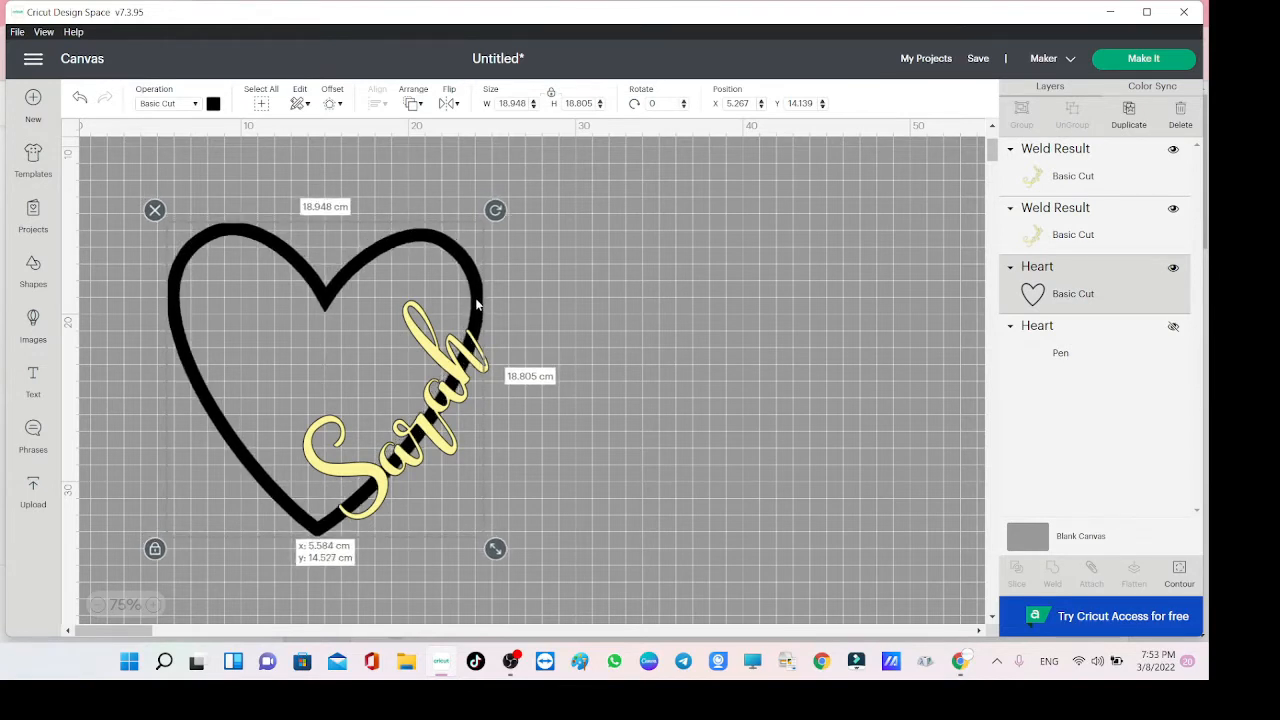
{"action": "left_click_drag", "start_coordinate": [477, 304], "coordinate": [477, 304]}
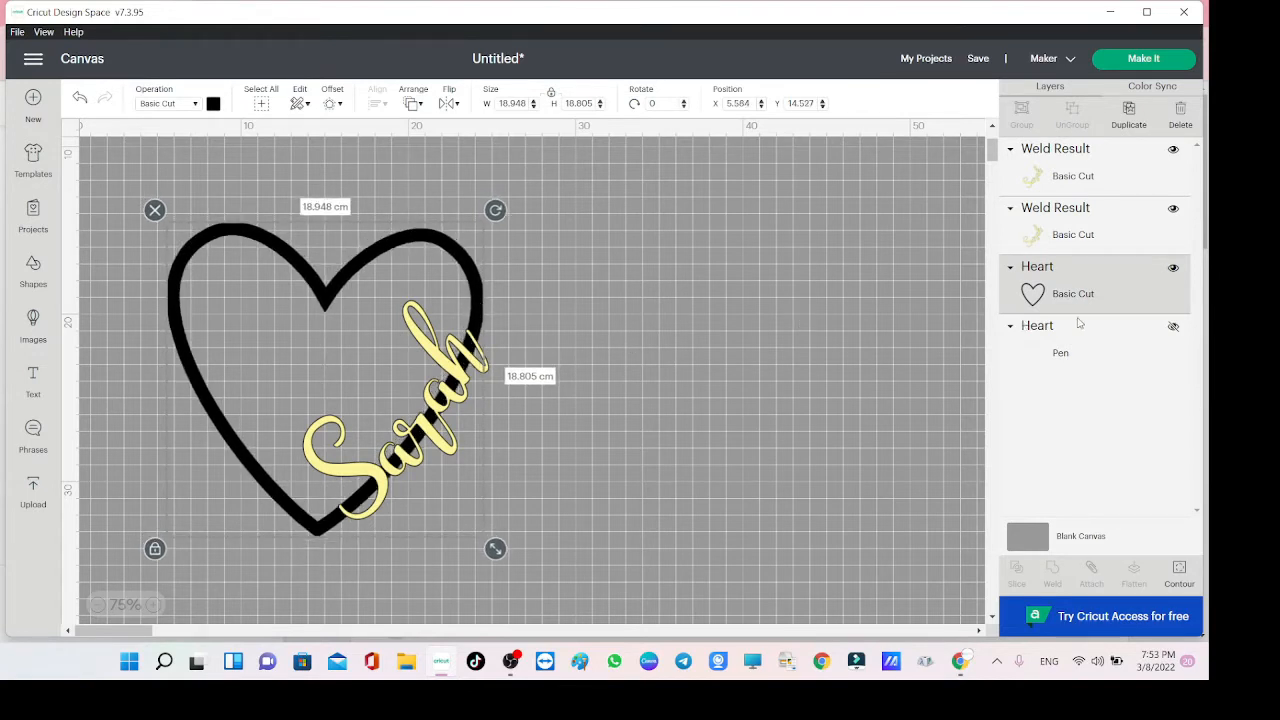
Hide one copy of the name, slice the heart with the other copy, and delete the name pieces and cut-out heart pieces.
{"action": "left_click", "coordinate": [1172, 212]}
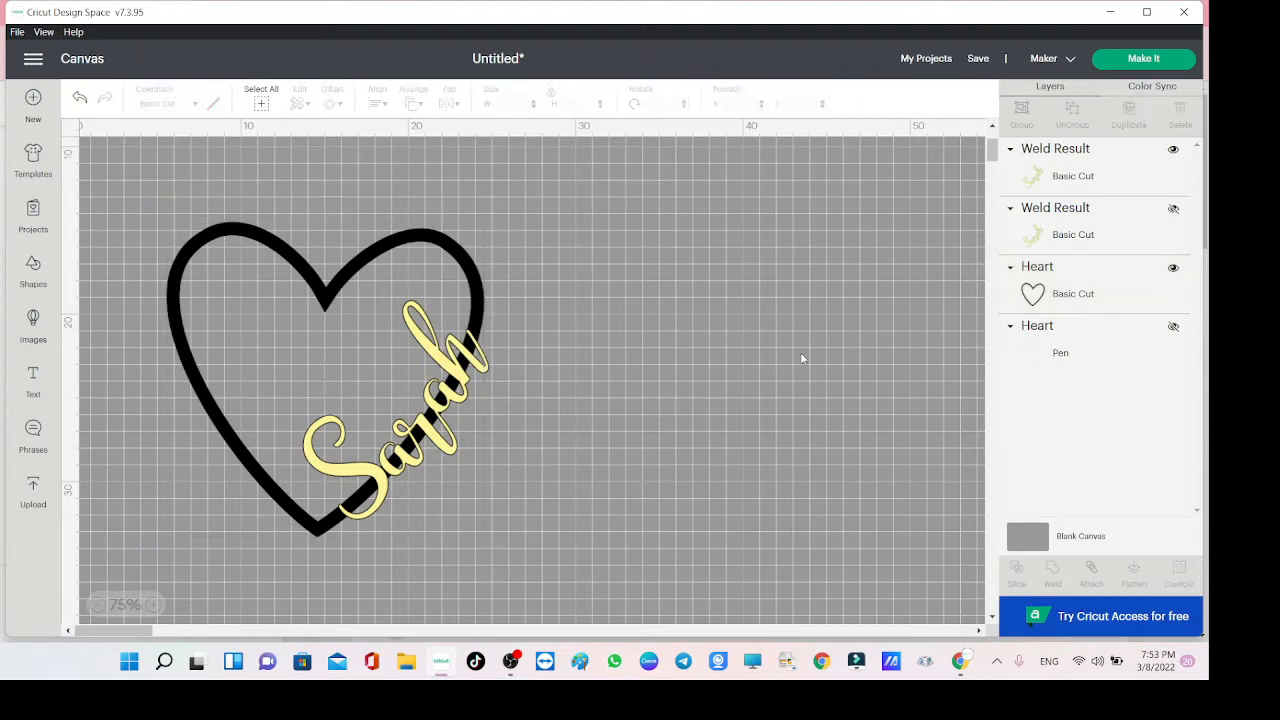
{"action": "left_click", "coordinate": [1012, 577]}
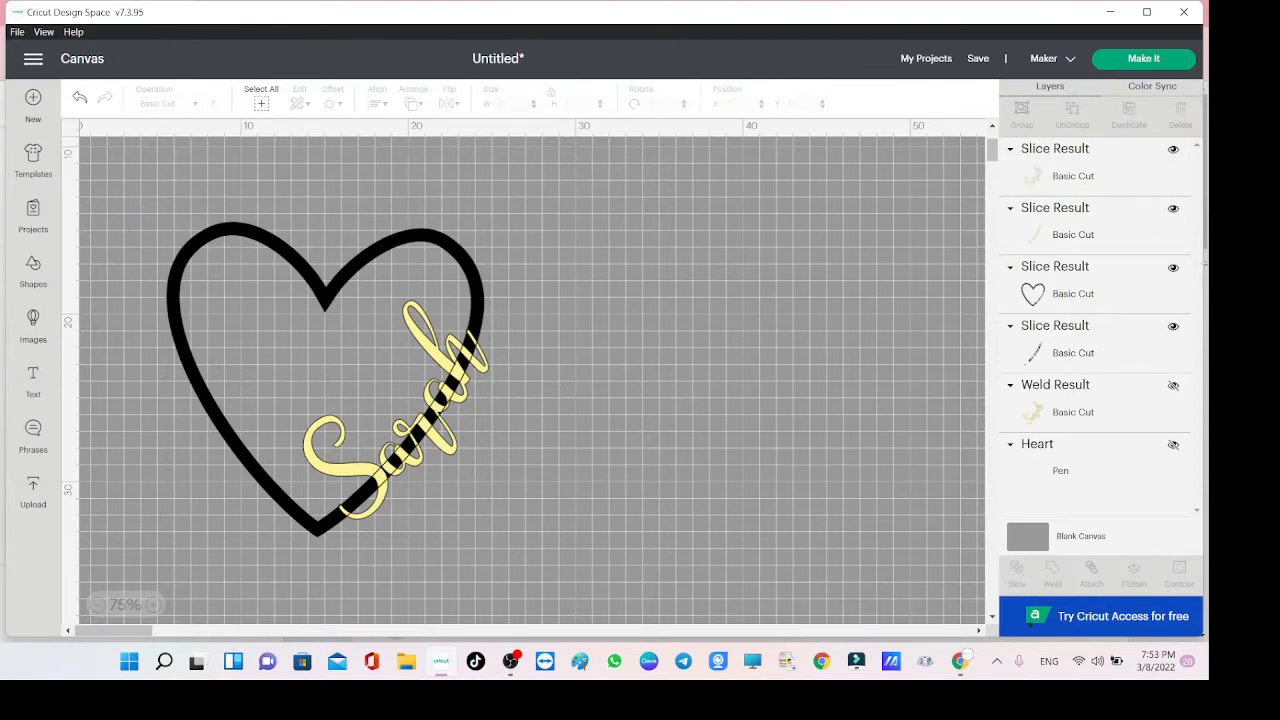
{"action": "left_click", "coordinate": [1133, 186]}
{"action": "key", "text": "Delete"}
{"action": "left_click", "coordinate": [1109, 189]}
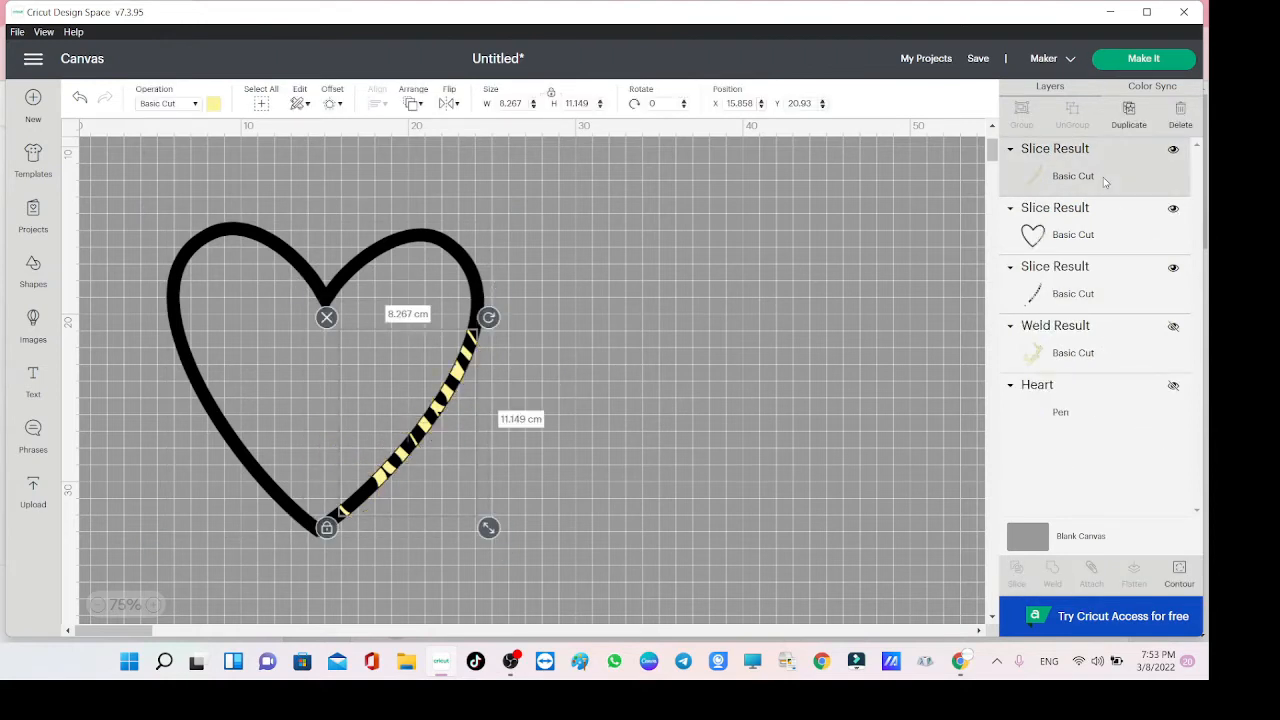
{"action": "key", "text": "Delete"}
{"action": "left_click", "coordinate": [1092, 246]}
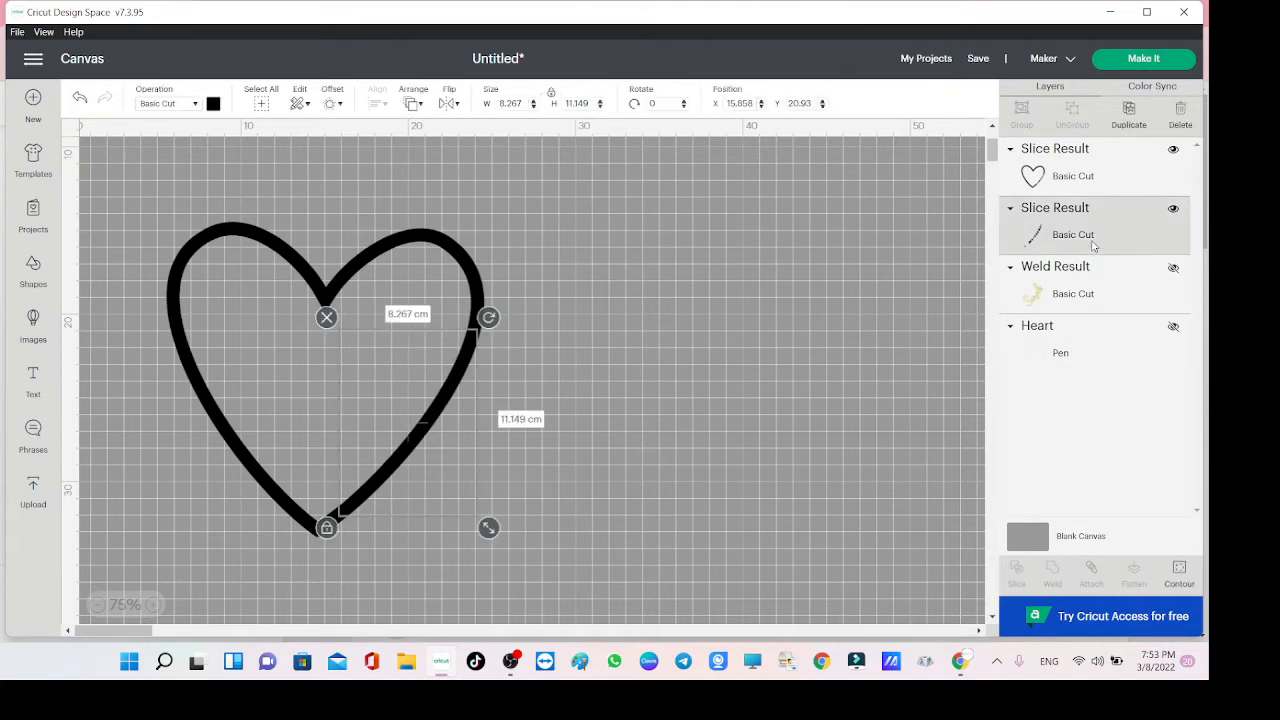
{"action": "key", "text": "Delete"}
Hide the contours of the small leftover fragments along the heart's lower-right edge, keeping only the main outline.
{"action": "left_click", "coordinate": [1081, 183]}
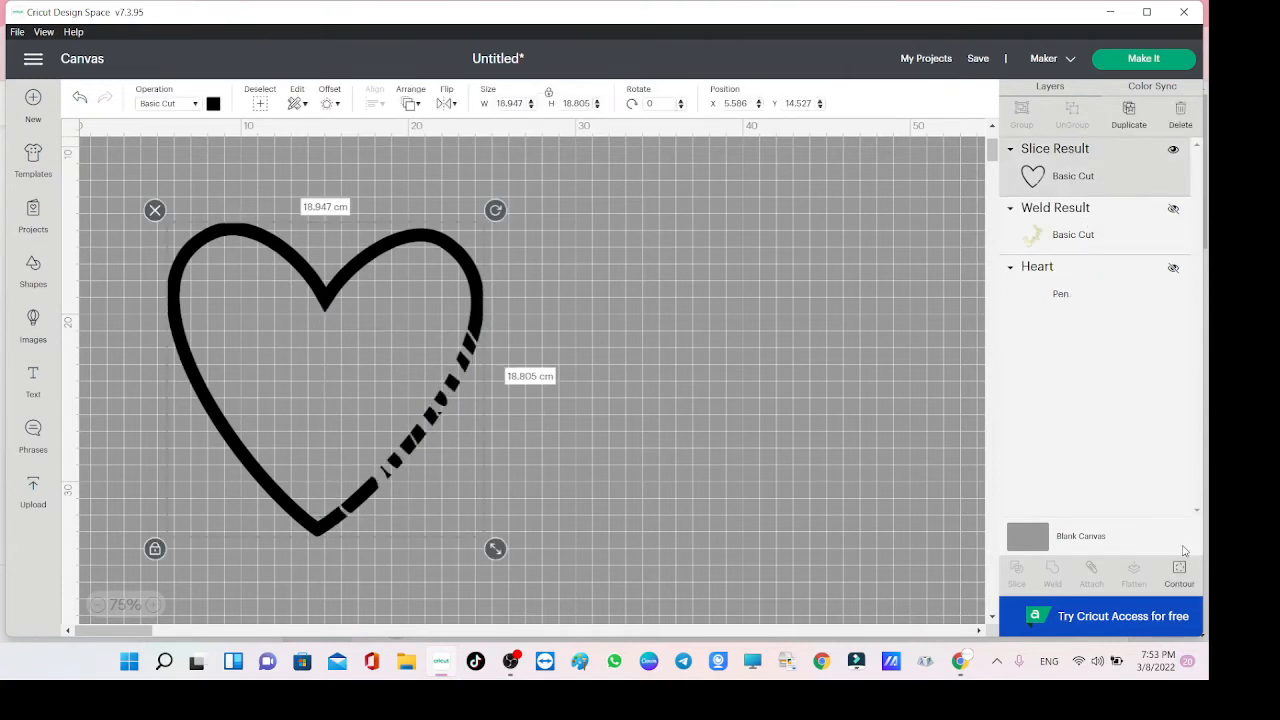
{"action": "left_click", "coordinate": [1179, 575]}
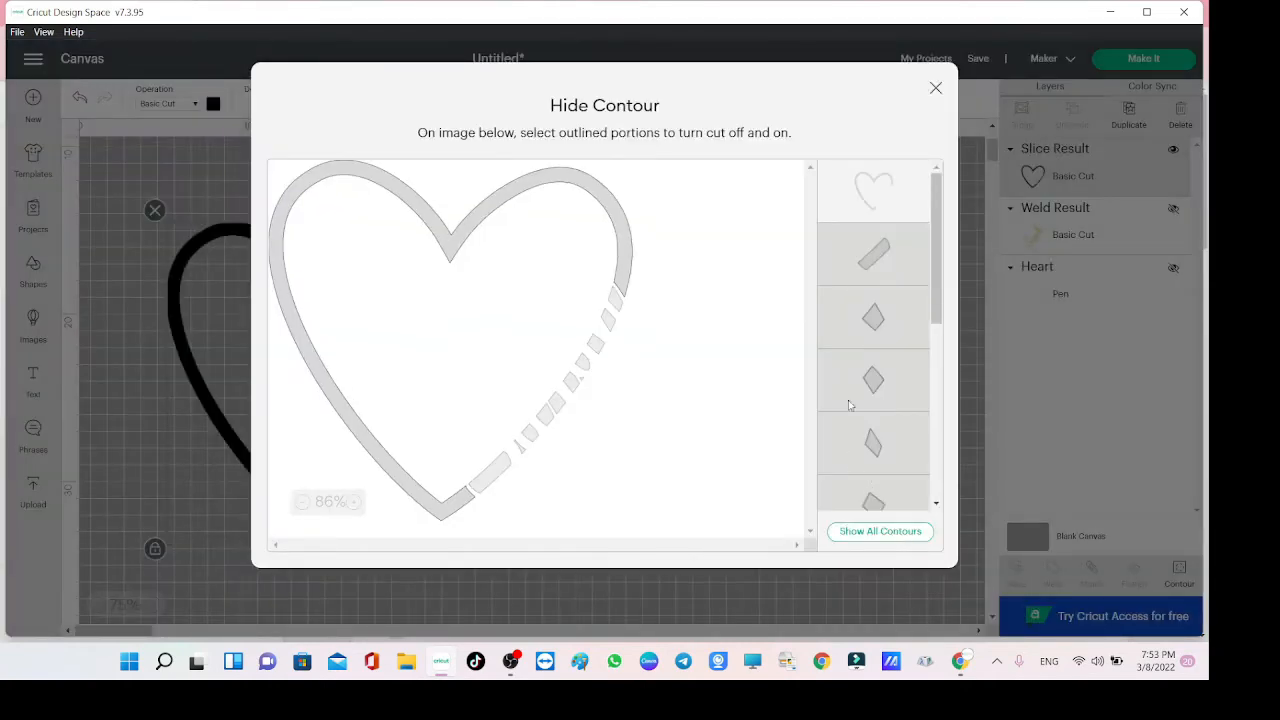
{"action": "left_click", "coordinate": [935, 88]}
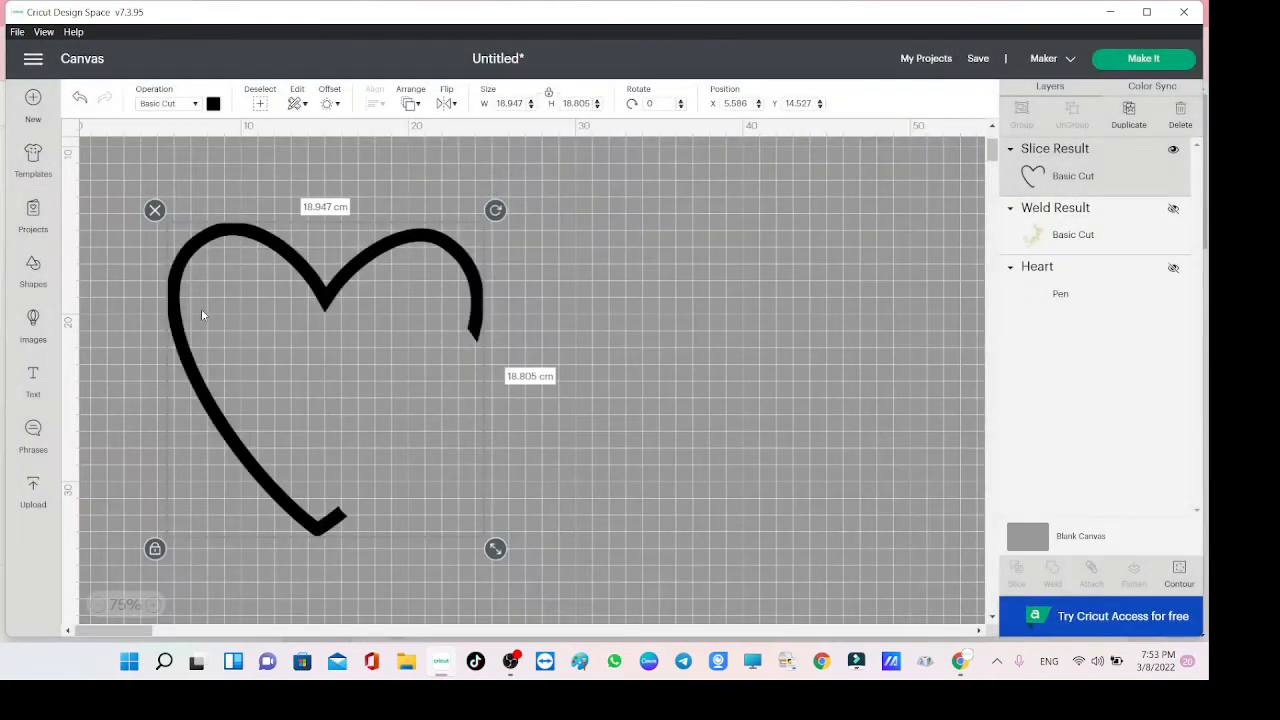
Show the hidden copy of the name and weld it to the open heart outline.
{"action": "left_click", "coordinate": [1172, 210]}
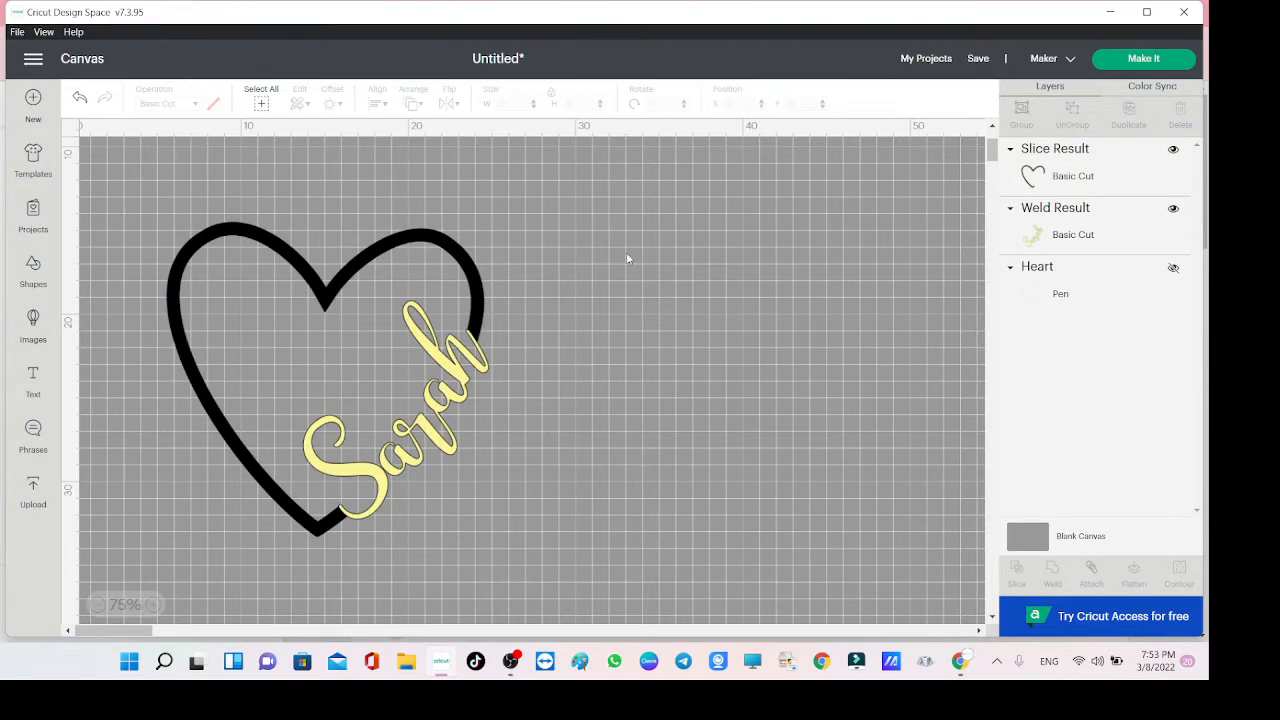
{"action": "left_click_drag", "start_coordinate": [656, 244], "coordinate": [254, 584]}
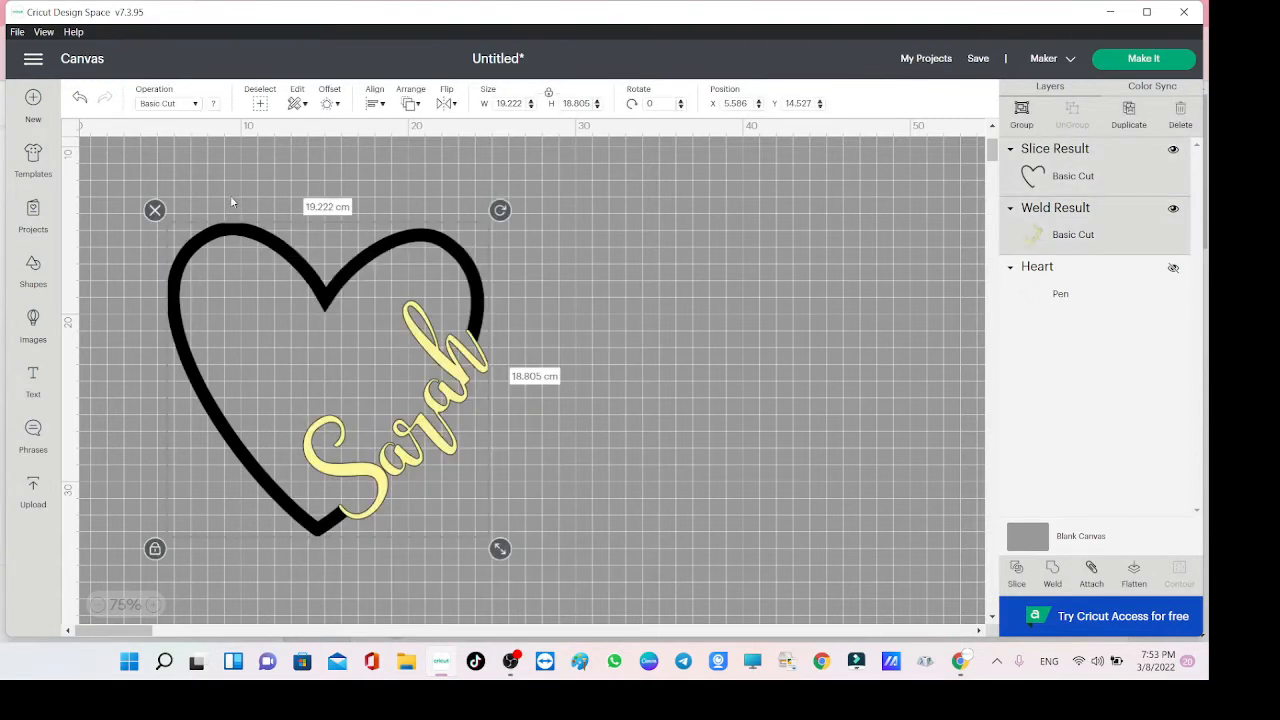
{"action": "left_click", "coordinate": [1053, 576]}
Change the welded name heart's colour to black and enlarge it to about 22 cm wide.
{"action": "key", "text": "ctrl+a"}
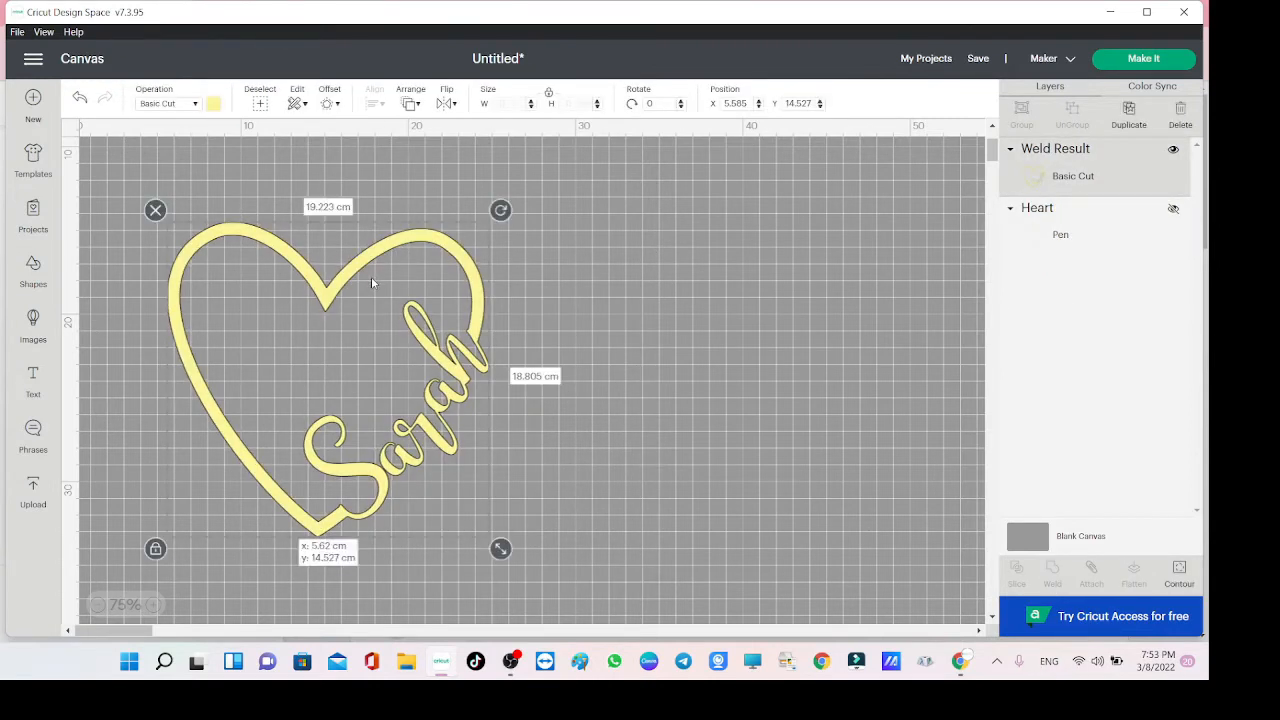
{"action": "left_click", "coordinate": [214, 104]}
{"action": "left_click", "coordinate": [270, 170]}
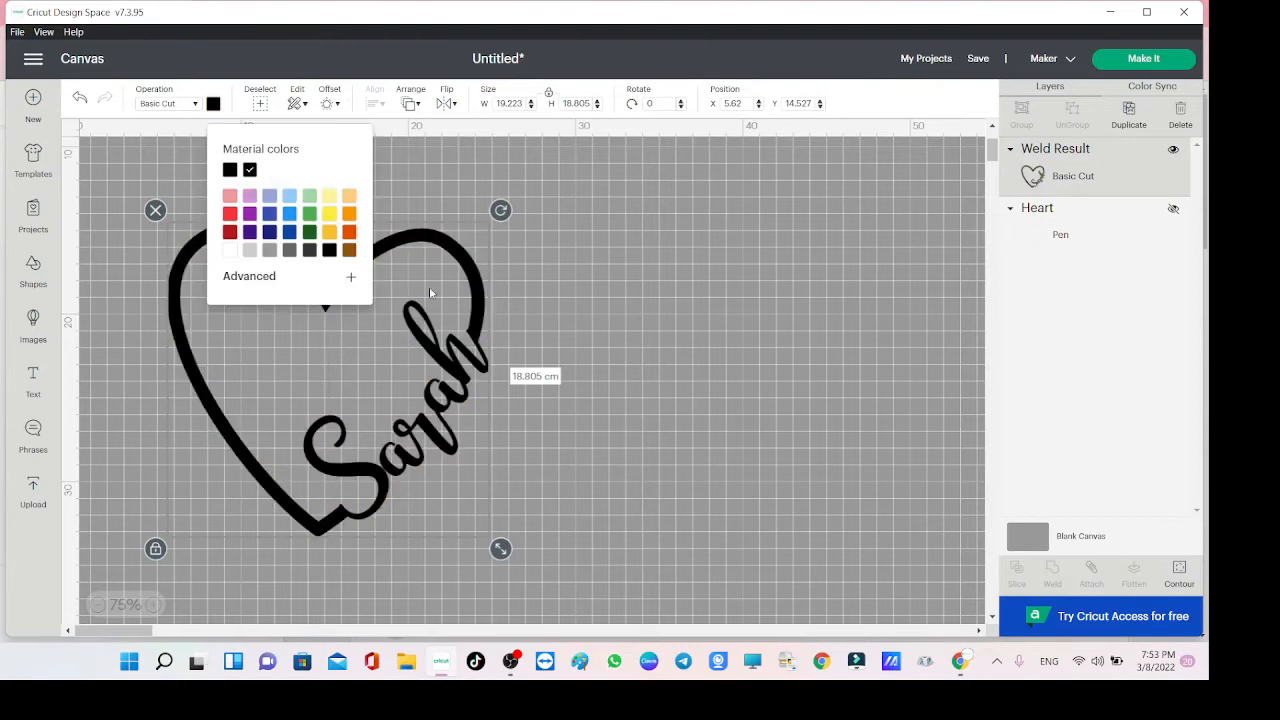
{"action": "left_click", "coordinate": [527, 563]}
{"action": "left_click", "coordinate": [393, 472]}
{"action": "left_click_drag", "start_coordinate": [505, 540], "coordinate": [555, 583]}
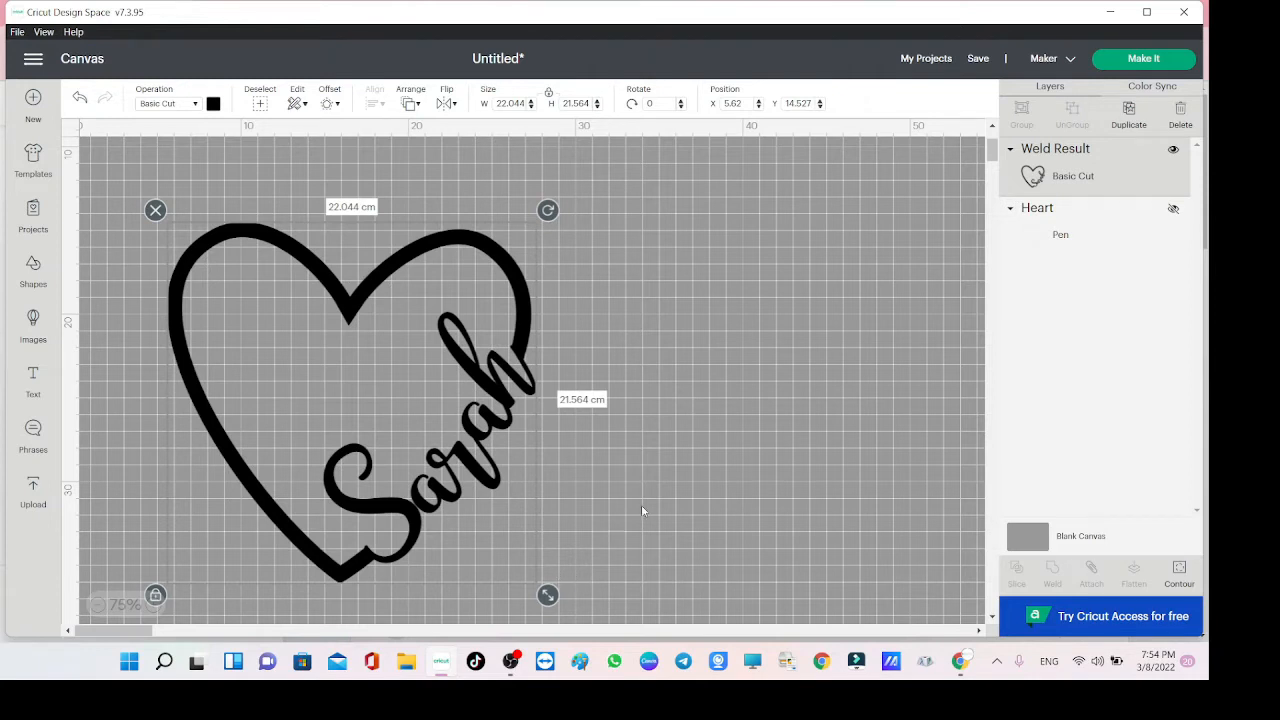
Delete the welded name heart and add a two-line text reading "LOVE" above "YOU".
{"action": "key", "text": "Delete"}
{"action": "left_click", "coordinate": [36, 383]}
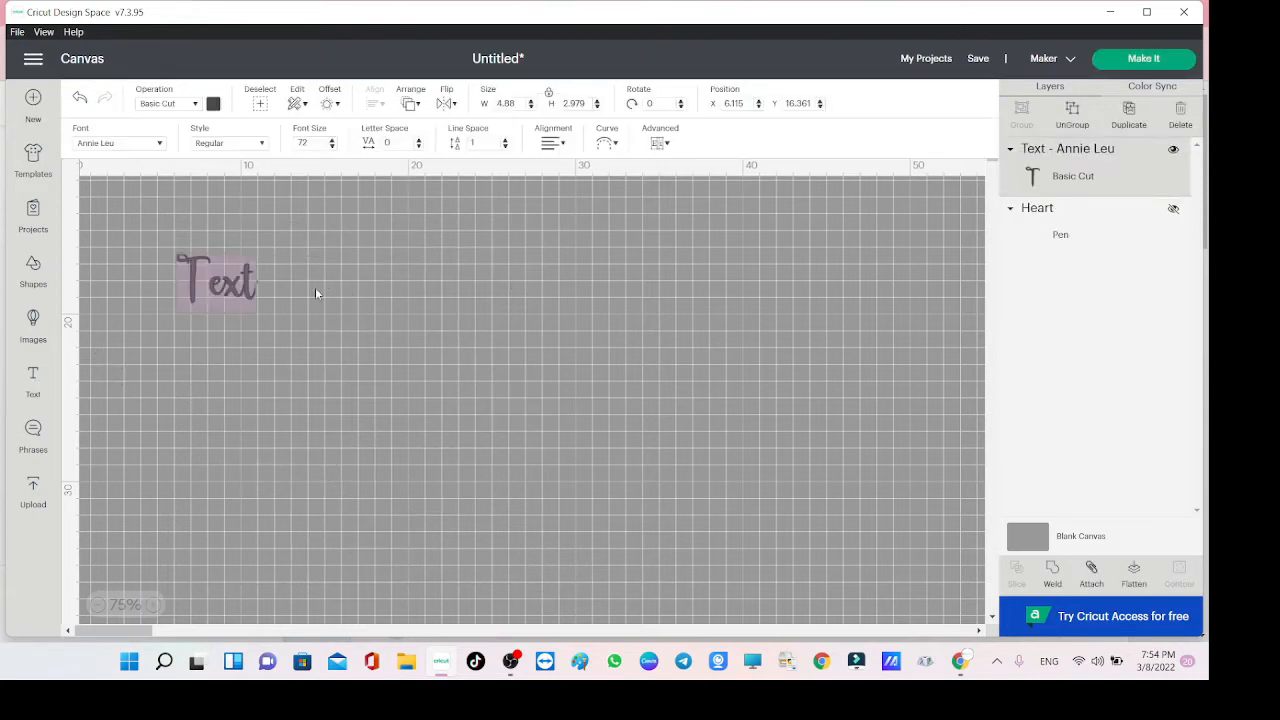
{"action": "type", "text": "Le"}
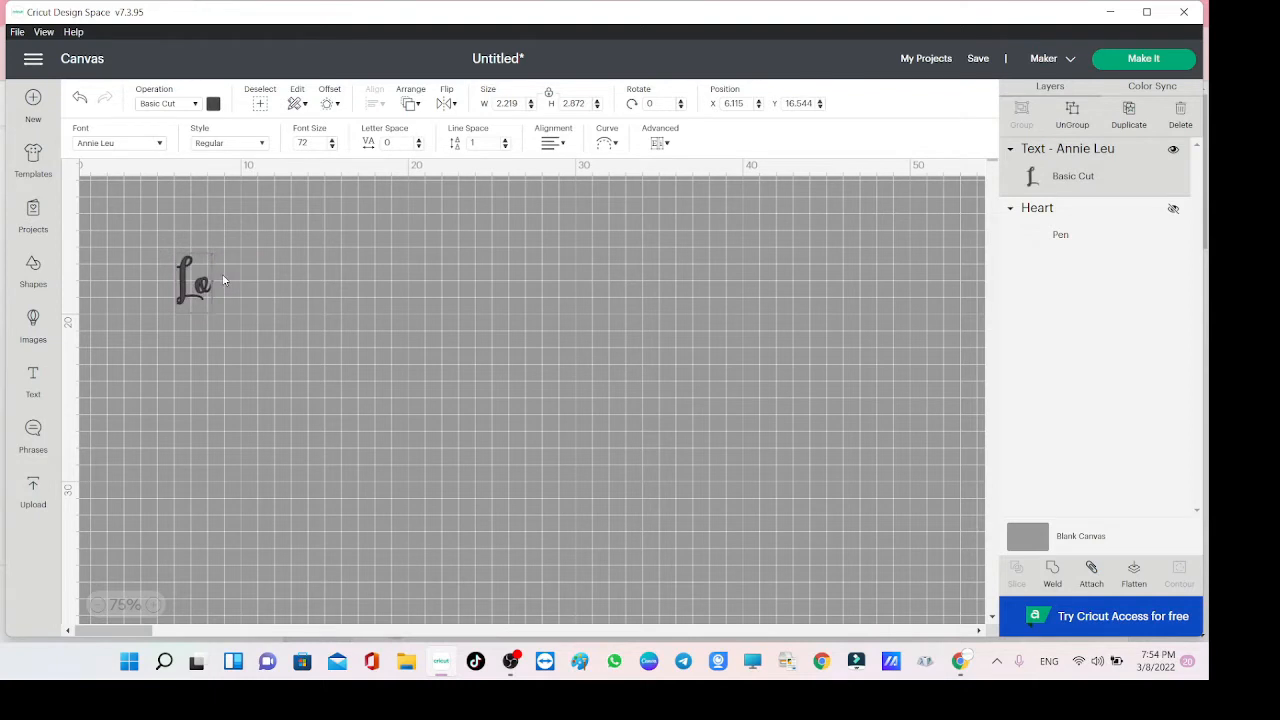
{"action": "key", "text": "BackSpace"}
{"action": "key", "text": "BackSpace"}
{"action": "type", "text": "LOVE"}
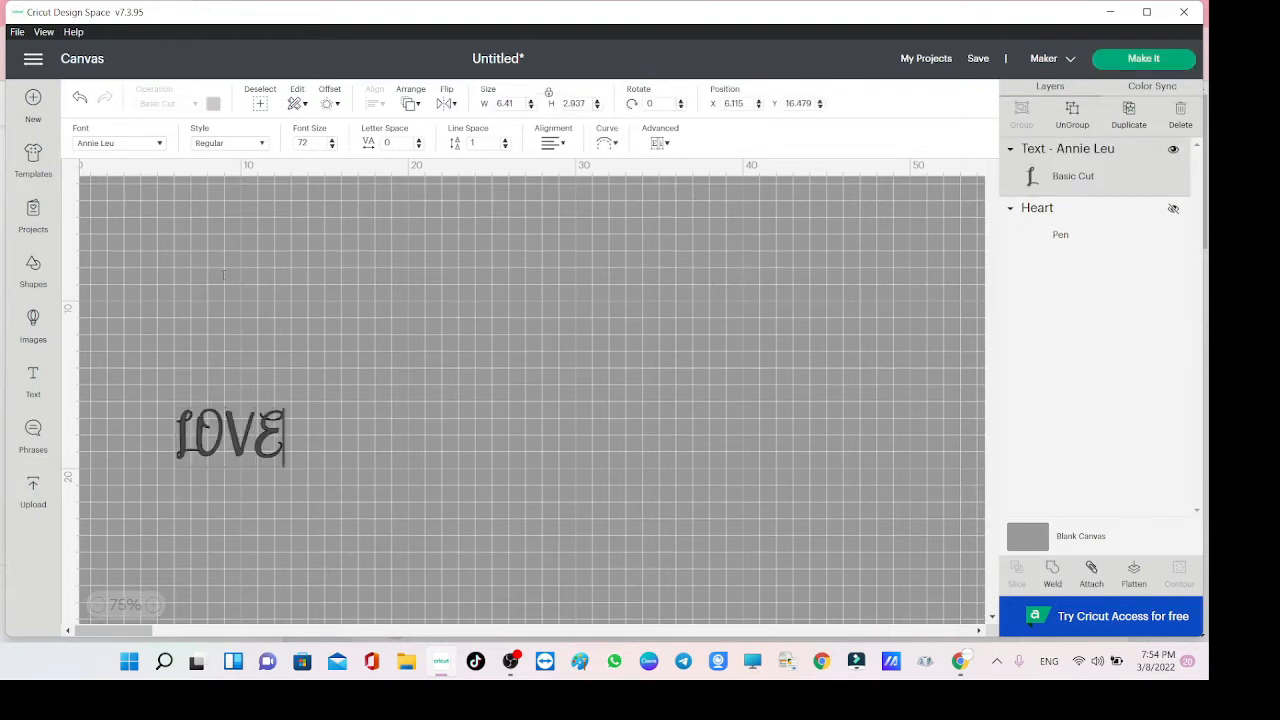
{"action": "key", "text": "Return"}
{"action": "type", "text": "YOU"}
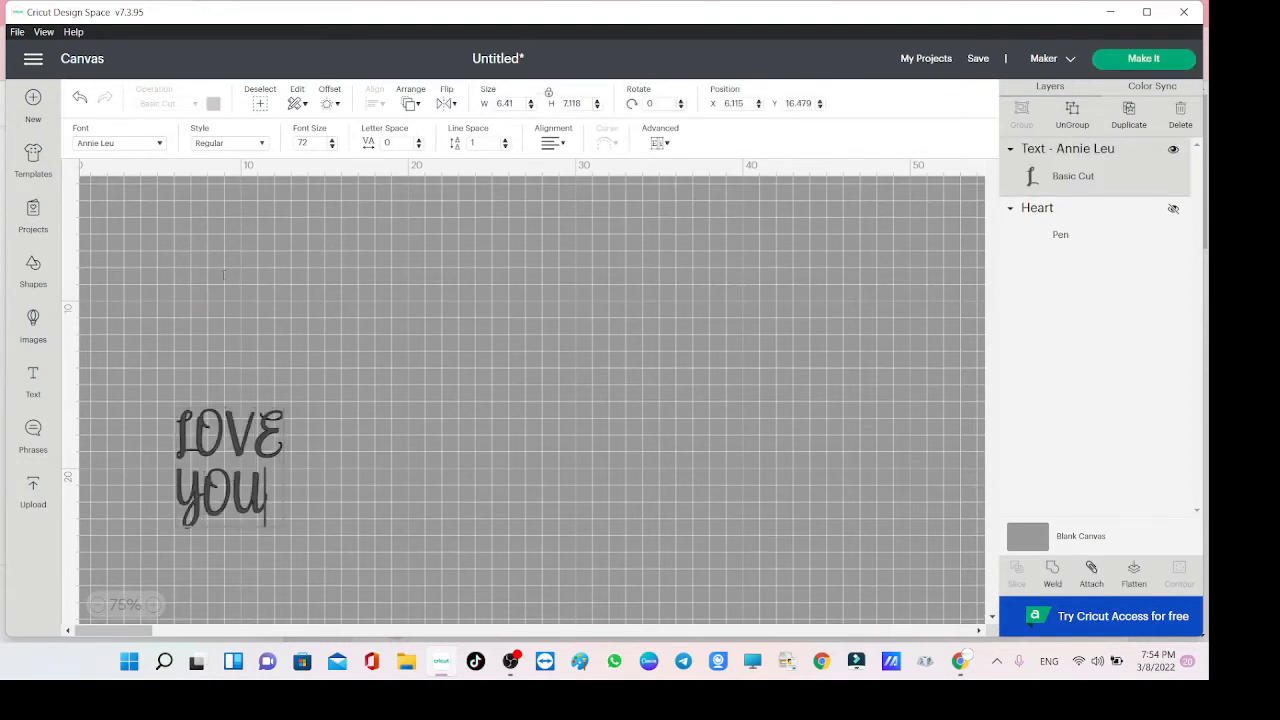
Change the LOVE YOU text's font to Impact and move it to about X 20.3 cm, Y 9 cm.
{"action": "left_click", "coordinate": [324, 298]}
{"action": "left_click", "coordinate": [244, 465]}
{"action": "left_click", "coordinate": [134, 143]}
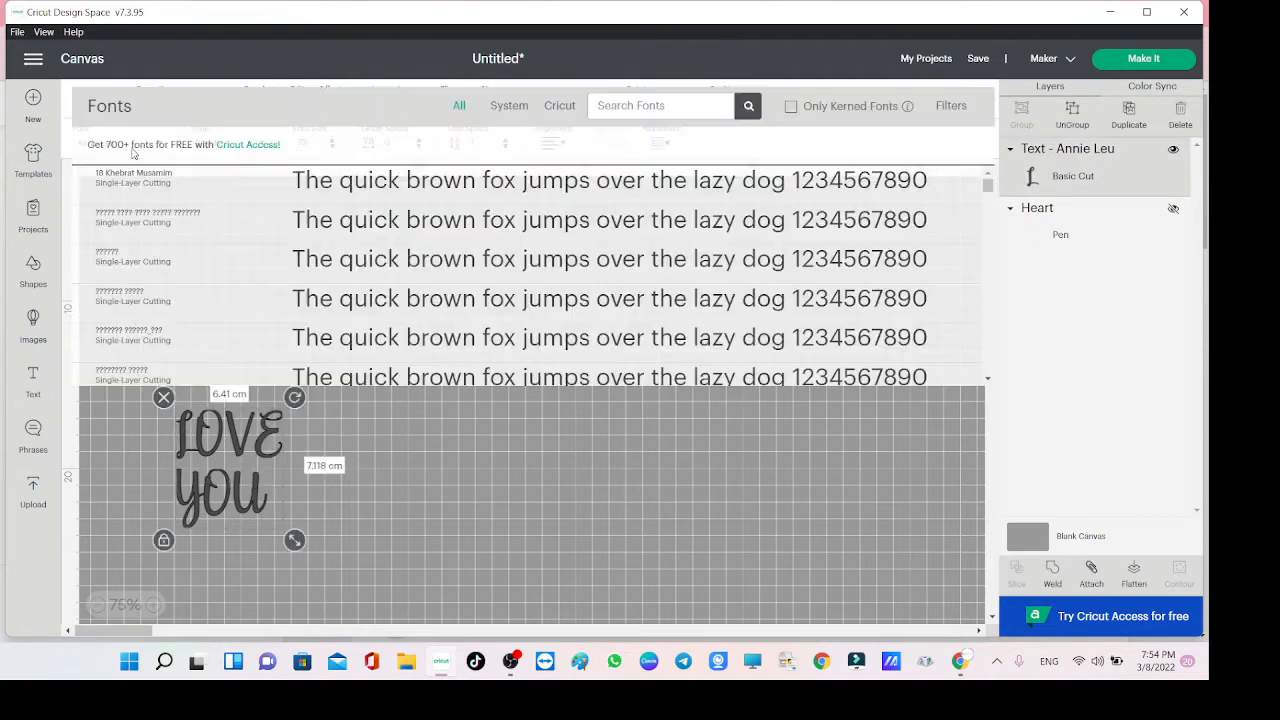
{"action": "type", "text": "impl"}
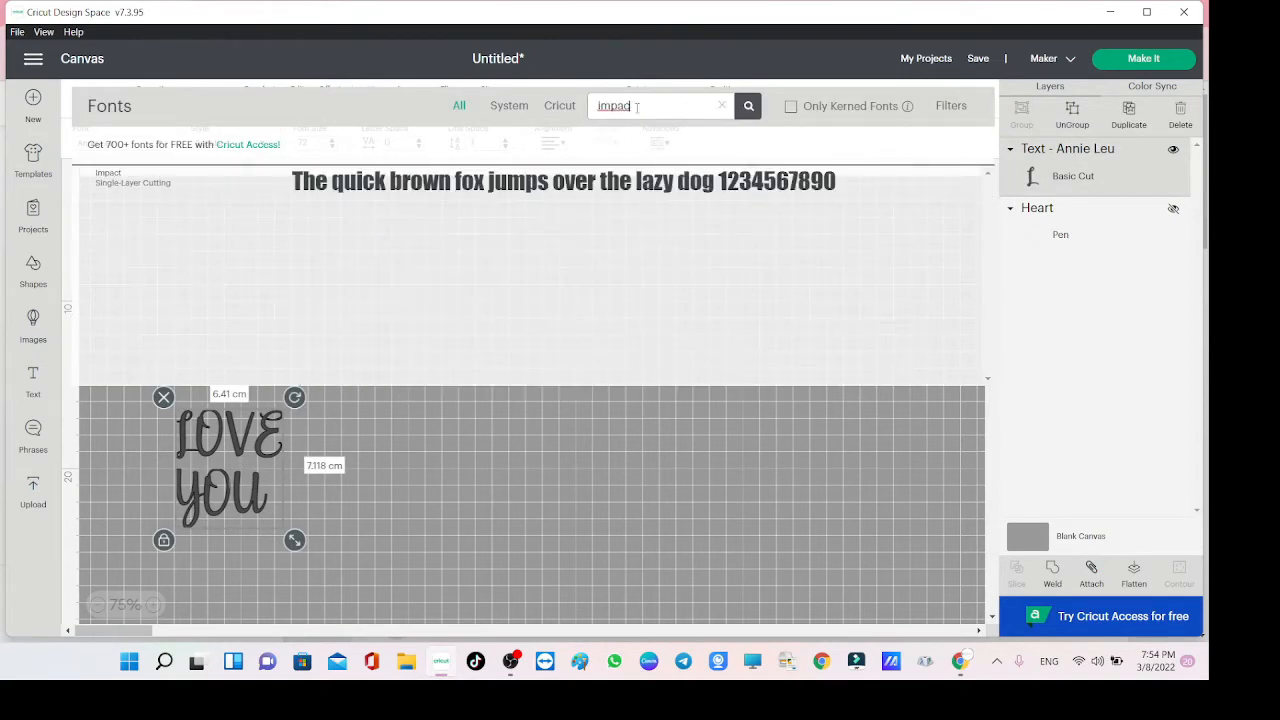
{"action": "left_click", "coordinate": [560, 187]}
{"action": "left_click_drag", "start_coordinate": [333, 427], "coordinate": [573, 348]}
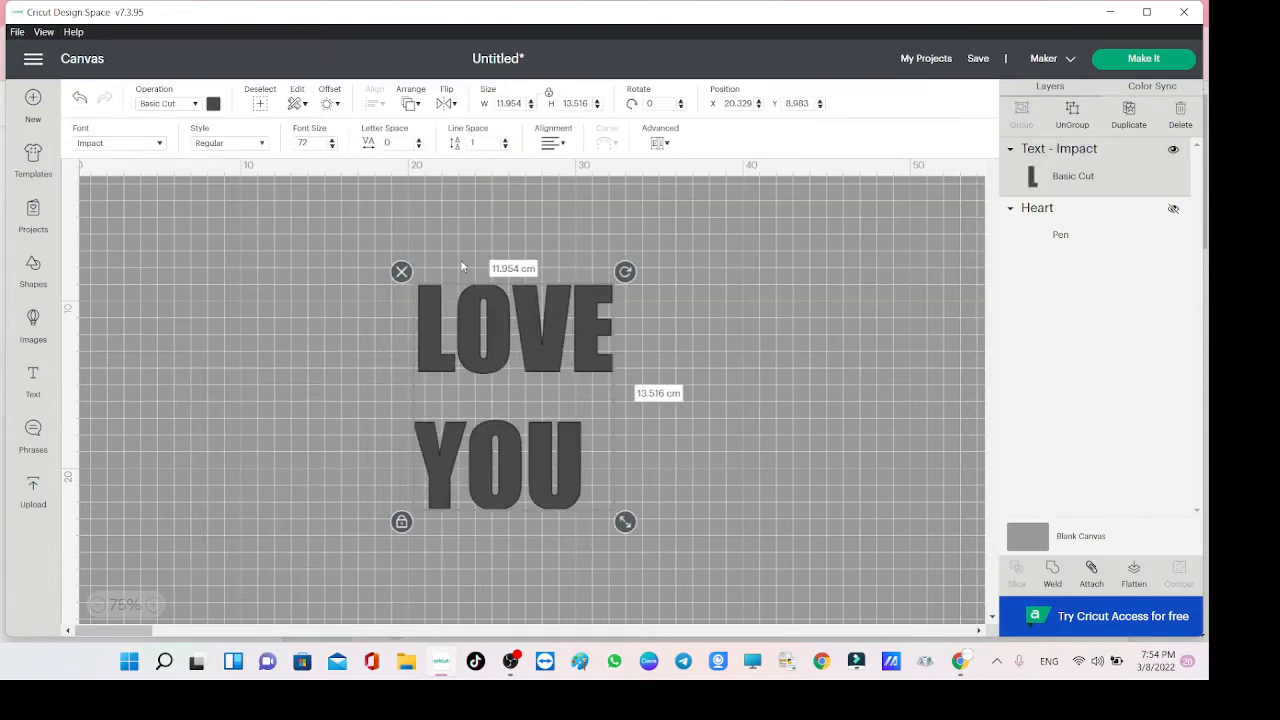
Set the LOVE YOU text's letter space to -0.5.
{"action": "left_click", "coordinate": [361, 287]}
{"action": "left_click", "coordinate": [554, 315]}
{"action": "left_click", "coordinate": [230, 146]}
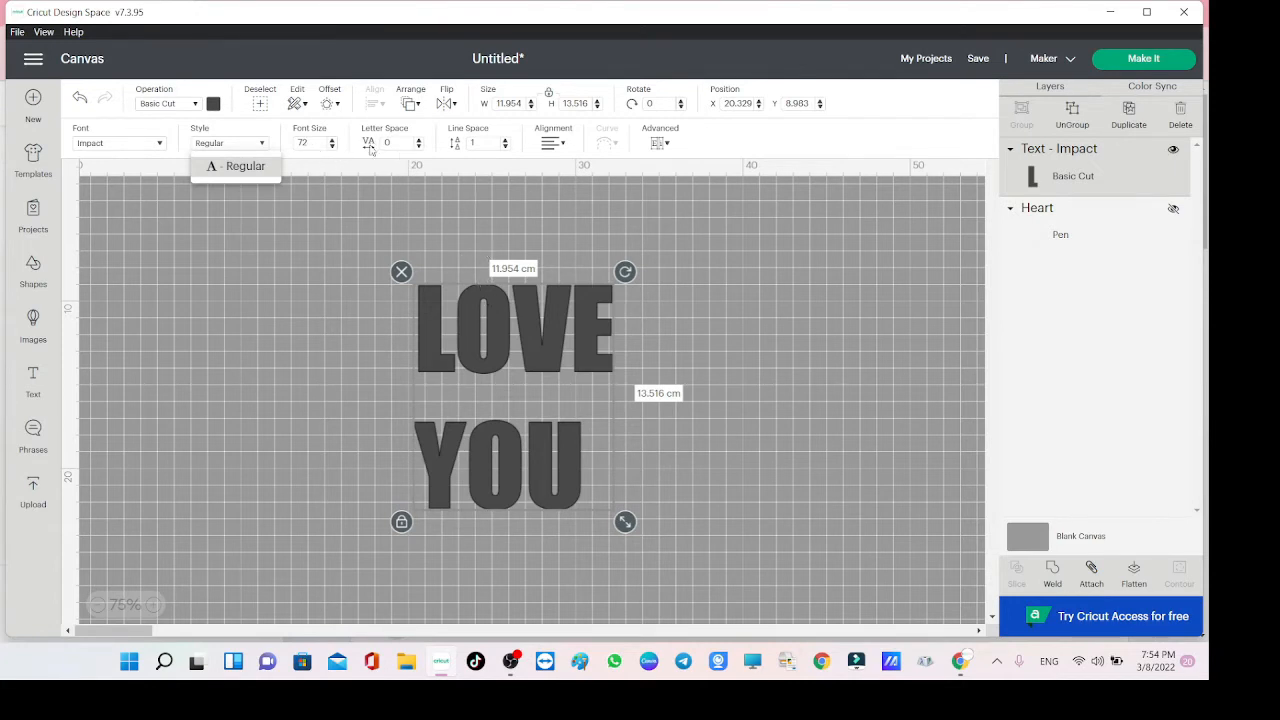
{"action": "left_click", "coordinate": [419, 147]}
{"action": "left_click", "coordinate": [419, 147]}
{"action": "left_click", "coordinate": [419, 147]}
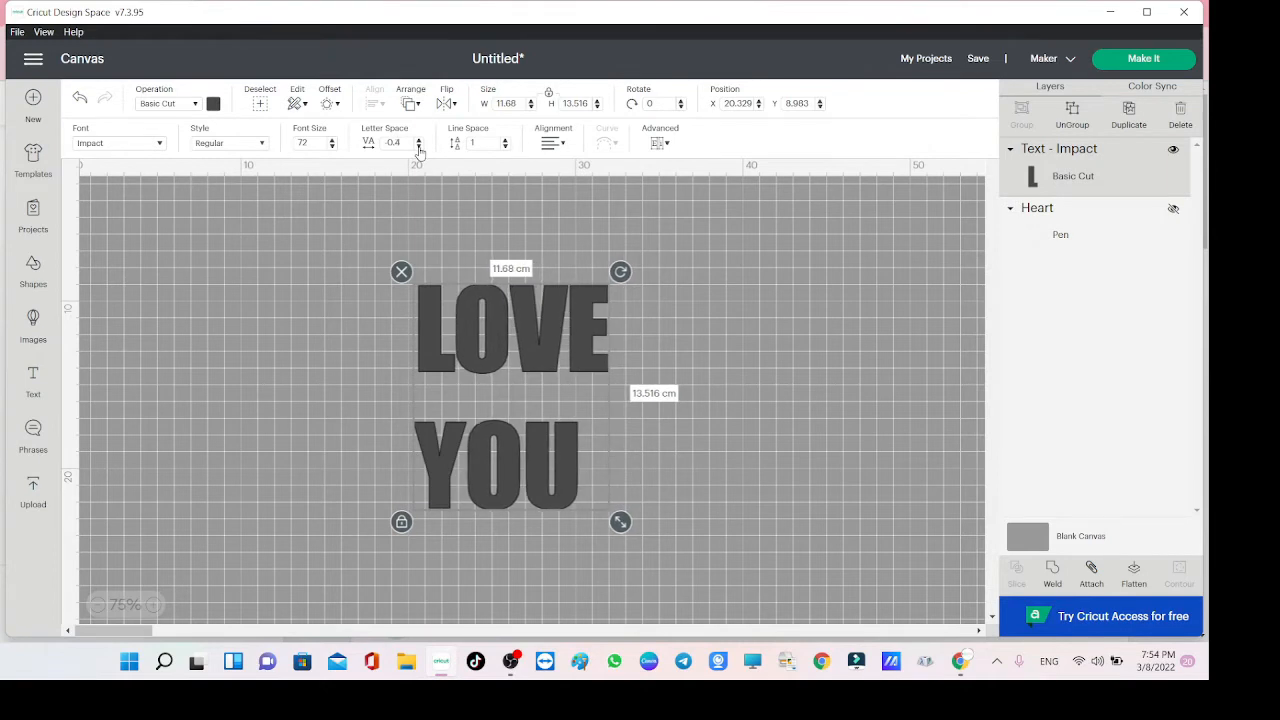
{"action": "left_click", "coordinate": [419, 147]}
{"action": "left_click", "coordinate": [419, 147]}
{"action": "left_click", "coordinate": [419, 147]}
{"action": "left_click", "coordinate": [419, 147]}
{"action": "left_click", "coordinate": [419, 147]}
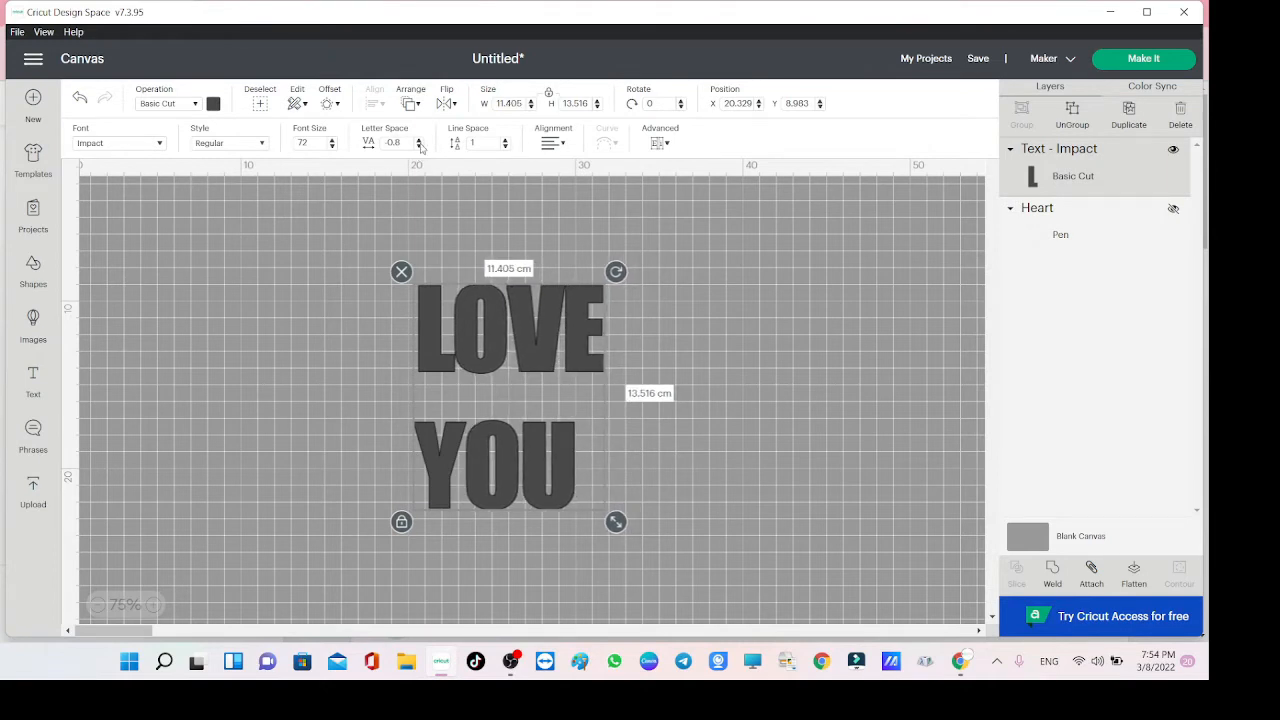
{"action": "left_click", "coordinate": [419, 140]}
{"action": "left_click", "coordinate": [419, 140]}
{"action": "left_click", "coordinate": [419, 140]}
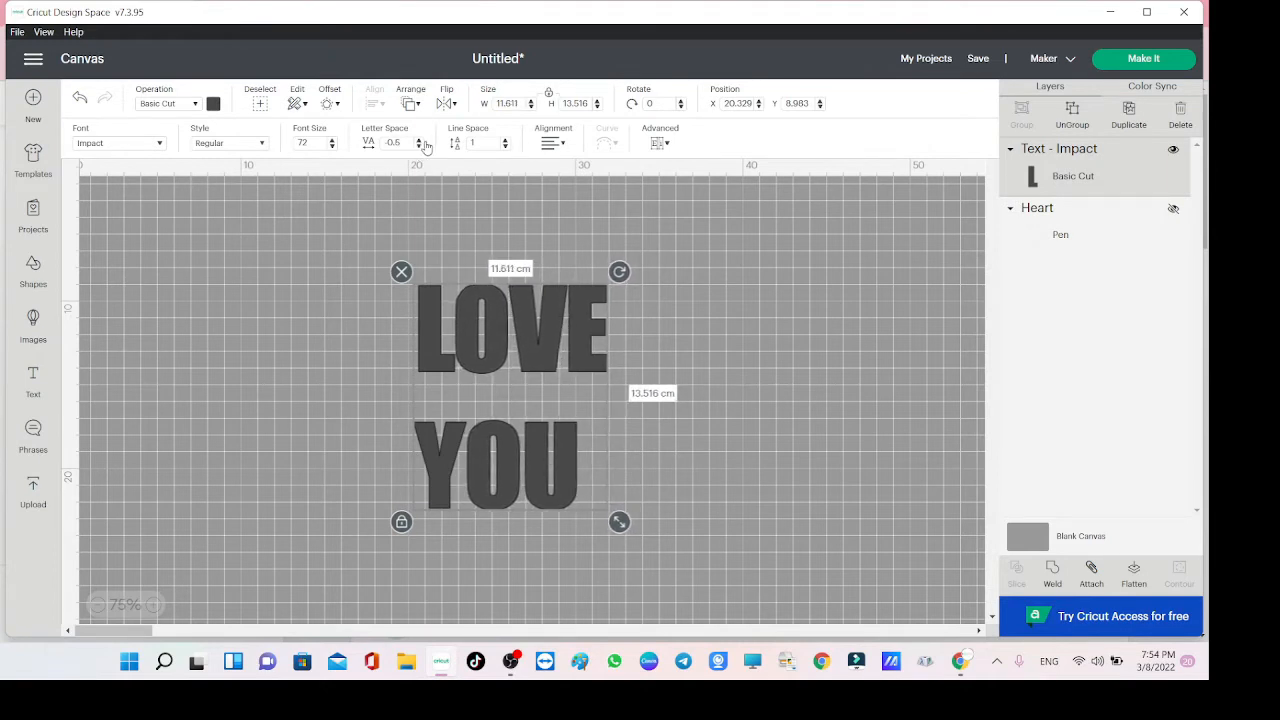
Set the LOVE YOU text's line space to -10 so the two words sit closer together.
{"action": "left_click", "coordinate": [505, 147]}
{"action": "left_click", "coordinate": [505, 147]}
{"action": "left_click", "coordinate": [505, 147]}
{"action": "left_click", "coordinate": [505, 147]}
{"action": "left_click", "coordinate": [505, 147]}
{"action": "left_click", "coordinate": [505, 147]}
{"action": "left_click", "coordinate": [505, 147]}
{"action": "left_click", "coordinate": [505, 147]}
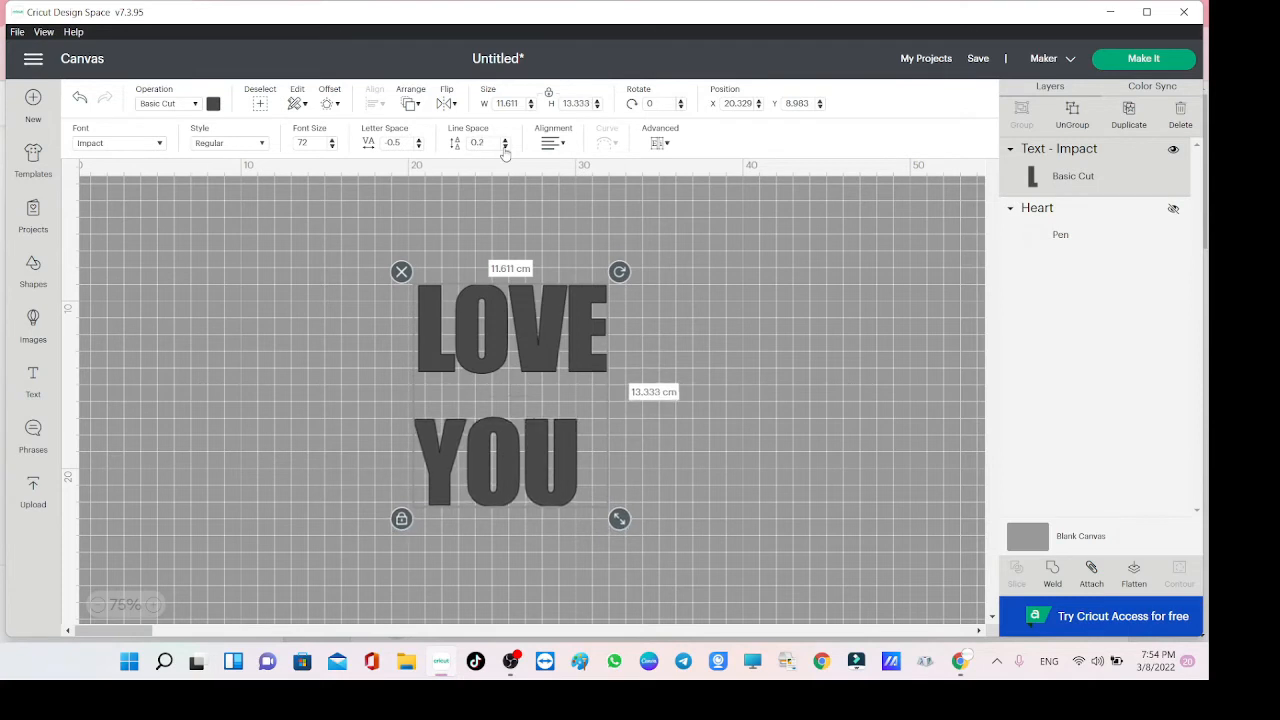
{"action": "left_click", "coordinate": [505, 148]}
{"action": "left_click", "coordinate": [505, 148]}
{"action": "left_click", "coordinate": [505, 148]}
{"action": "left_click", "coordinate": [505, 148]}
{"action": "left_click", "coordinate": [505, 148]}
{"action": "left_click", "coordinate": [505, 148]}
{"action": "left_click_drag", "start_coordinate": [489, 144], "coordinate": [346, 146]}
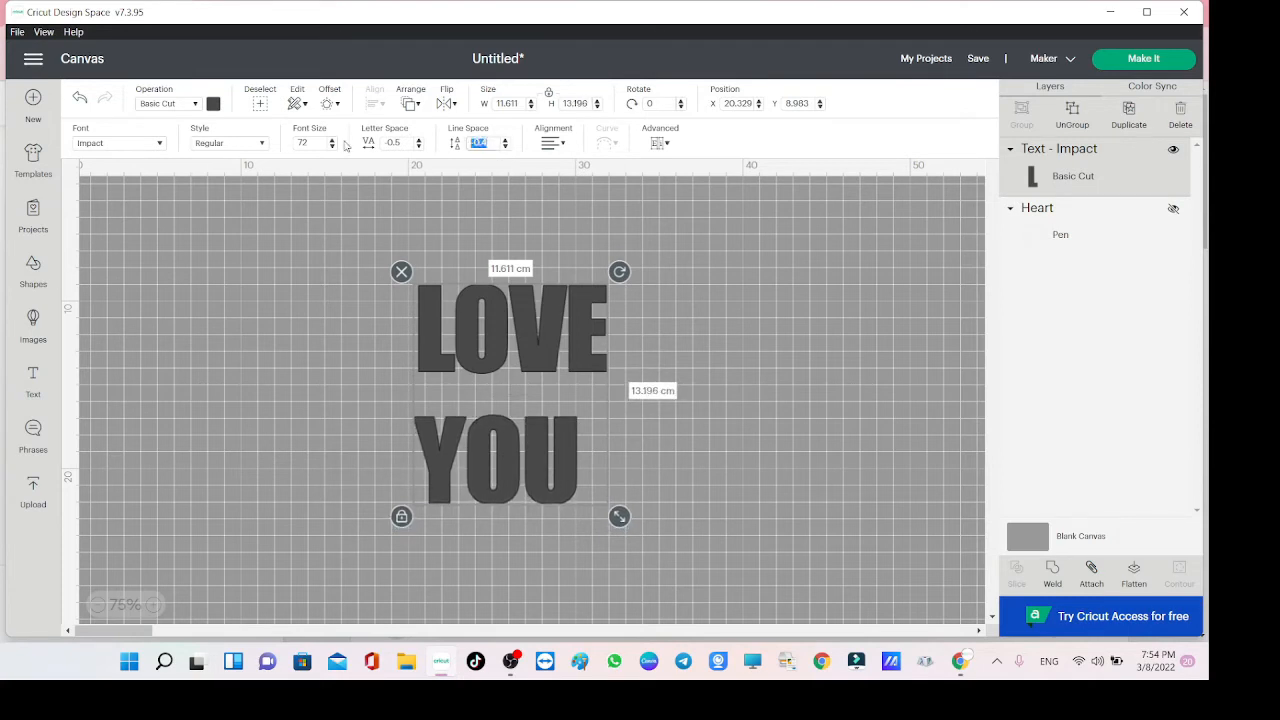
{"action": "key", "text": "BackSpace"}
{"action": "type", "text": "-7"}
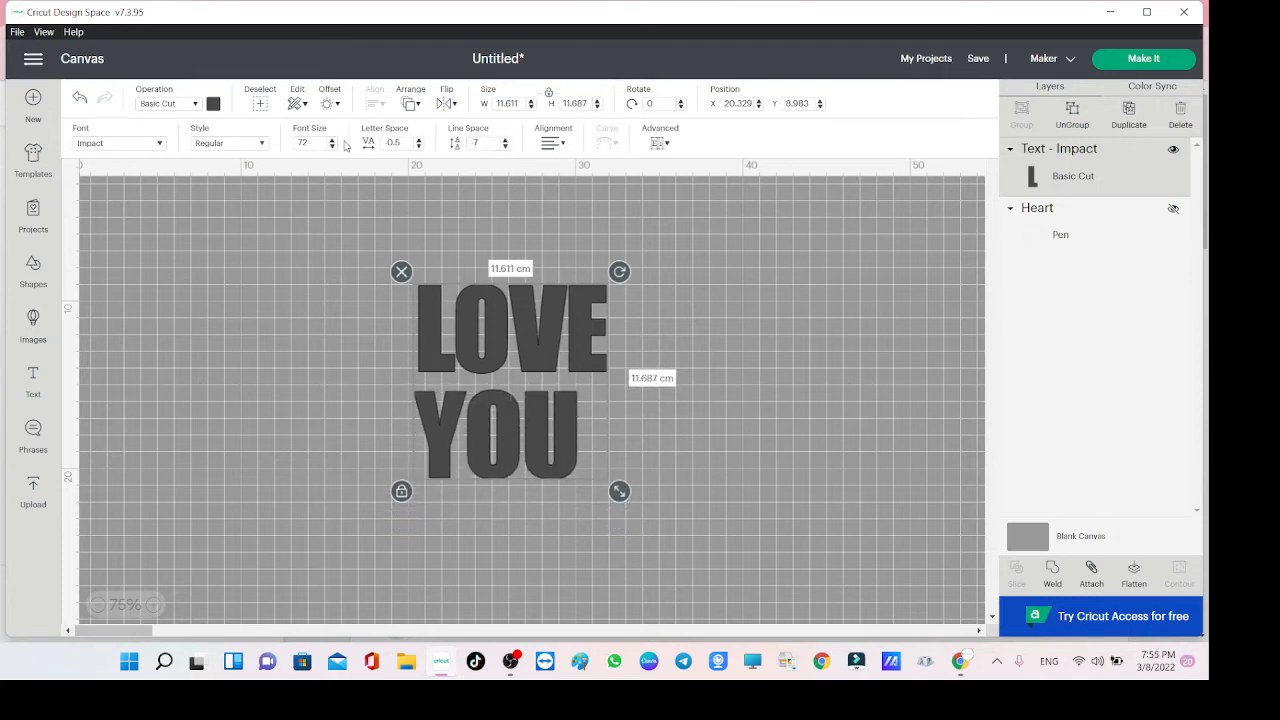
{"action": "left_click_drag", "start_coordinate": [480, 145], "coordinate": [443, 152]}
{"action": "key", "text": "Return"}
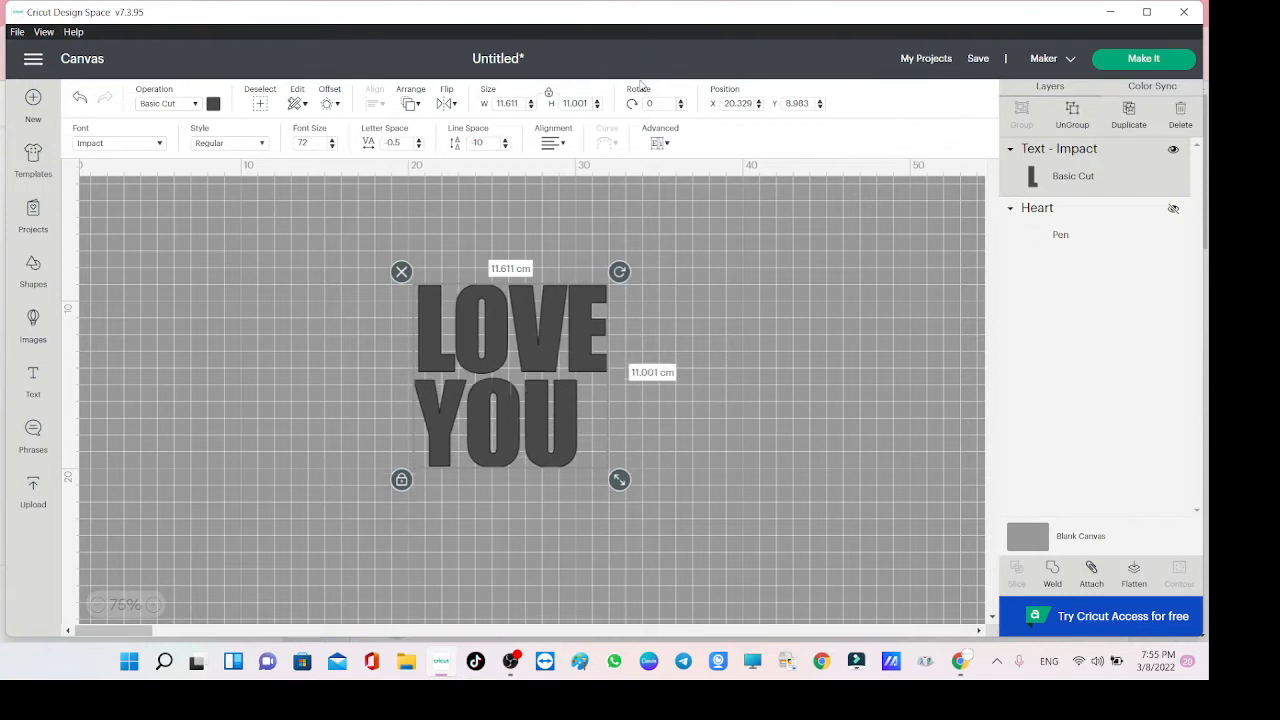
Center-align the two lines of the LOVE YOU text and enlarge it to about 20.5 by 19.9 cm.
{"action": "left_click", "coordinate": [553, 143]}
{"action": "left_click", "coordinate": [583, 187]}
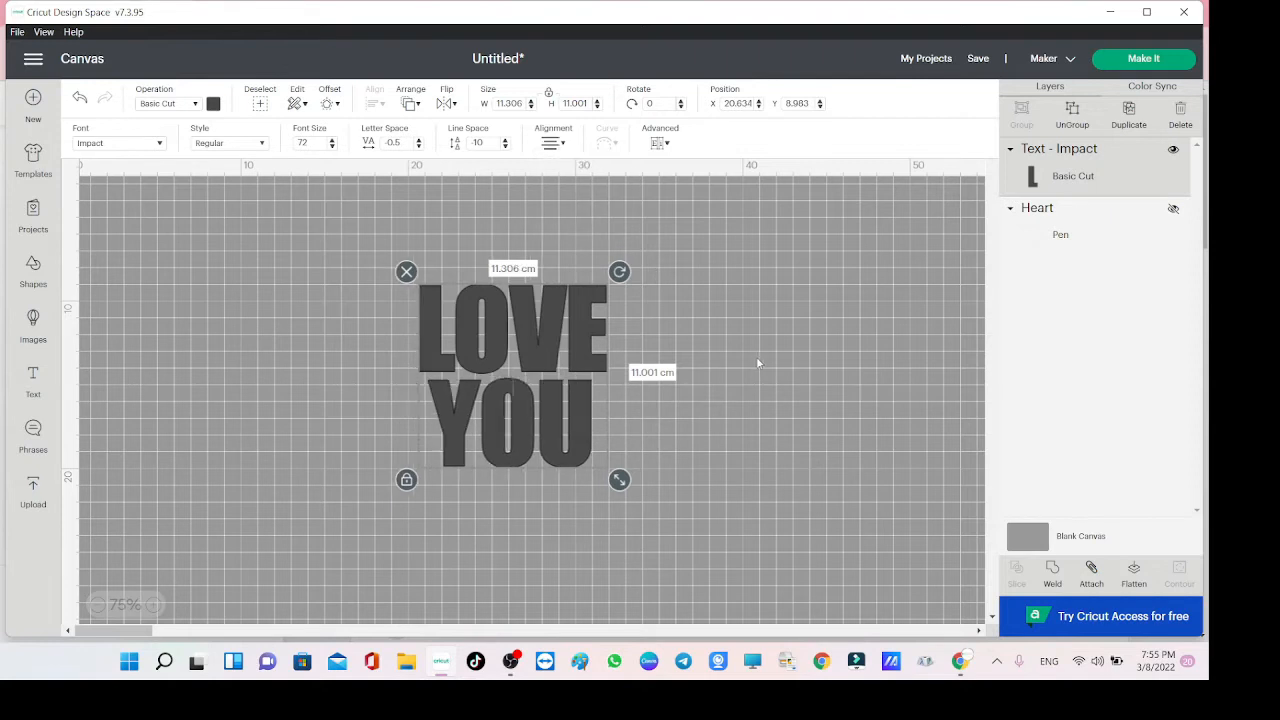
{"action": "left_click", "coordinate": [754, 363]}
{"action": "left_click_drag", "start_coordinate": [664, 228], "coordinate": [440, 544]}
{"action": "left_click_drag", "start_coordinate": [619, 507], "coordinate": [768, 579]}
{"action": "left_click_drag", "start_coordinate": [687, 553], "coordinate": [597, 506]}
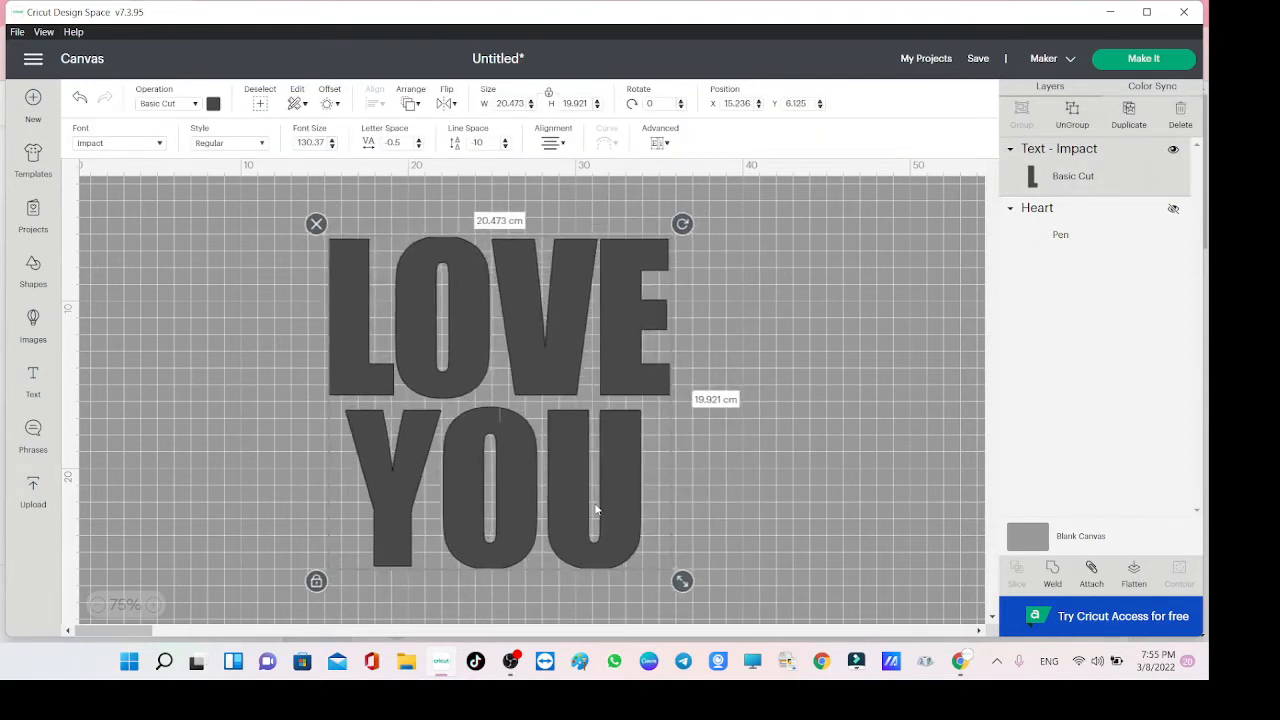
{"action": "left_click", "coordinate": [648, 348]}
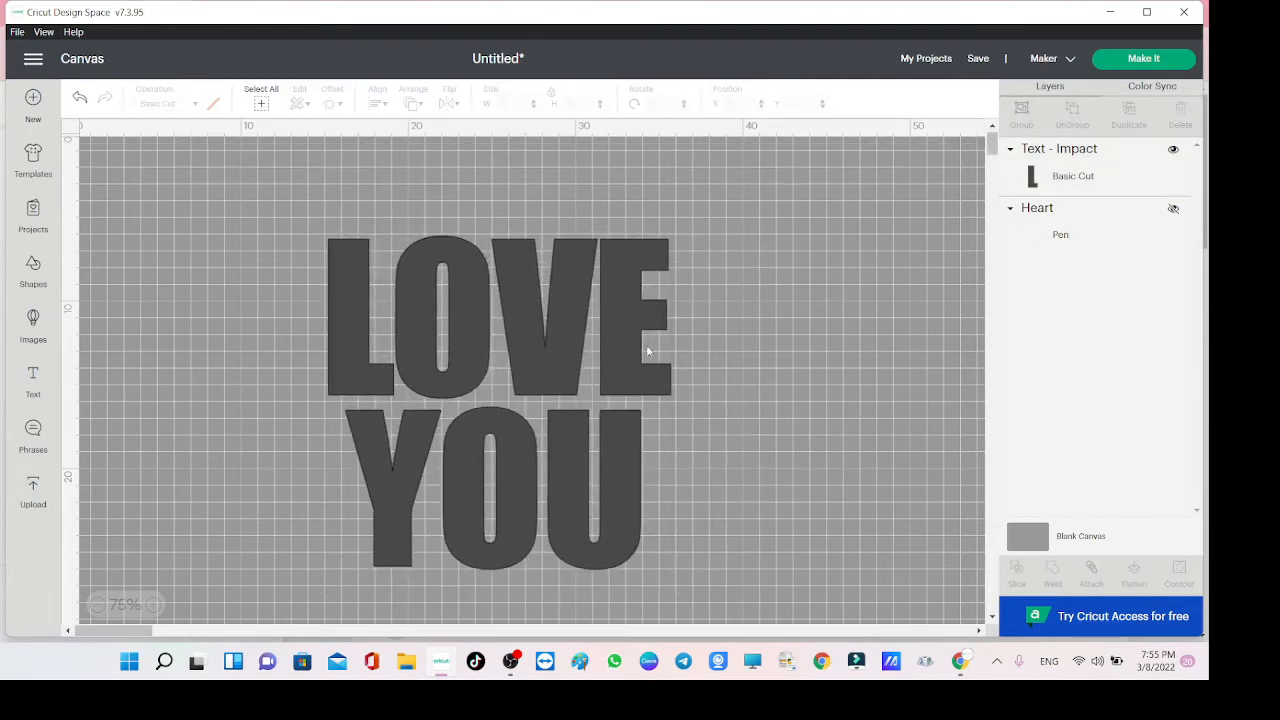
Add a heart shape over the LOVE YOU text and enlarge it to about 19.8 by 17.5 cm.
{"action": "left_click", "coordinate": [33, 272]}
{"action": "left_click", "coordinate": [170, 250]}
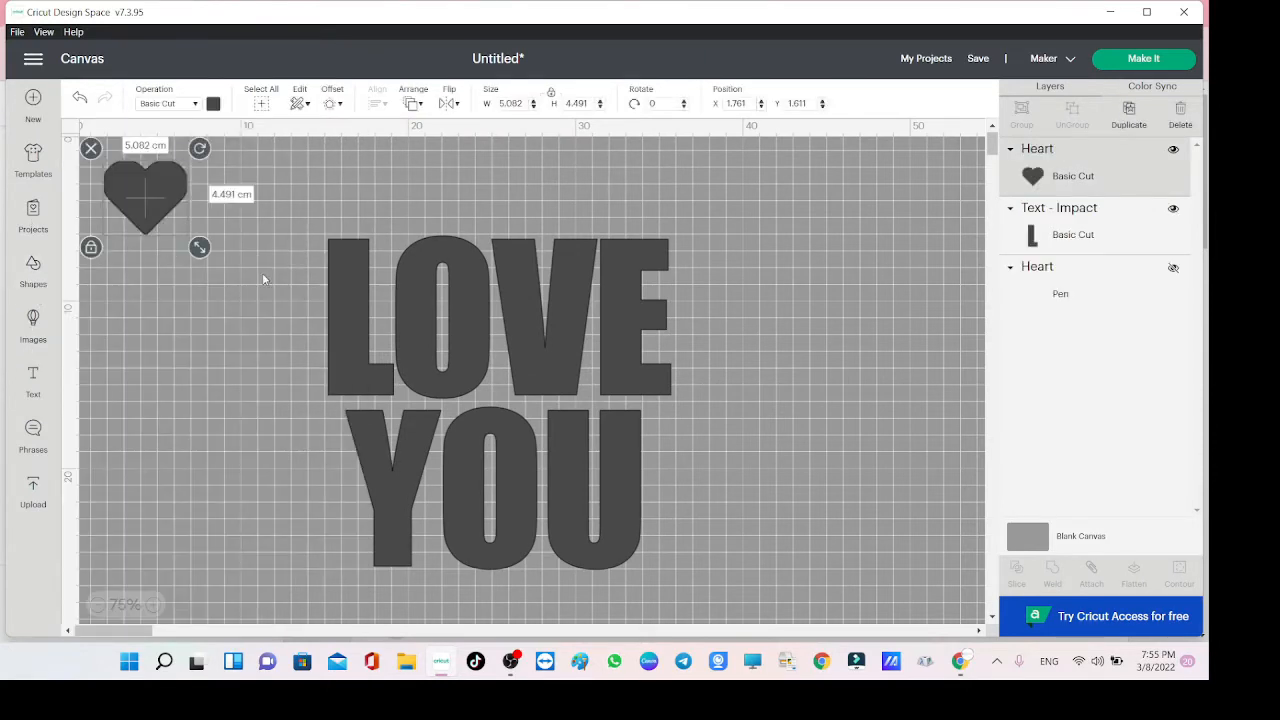
{"action": "left_click_drag", "start_coordinate": [149, 192], "coordinate": [410, 289]}
{"action": "left_click_drag", "start_coordinate": [458, 344], "coordinate": [702, 561]}
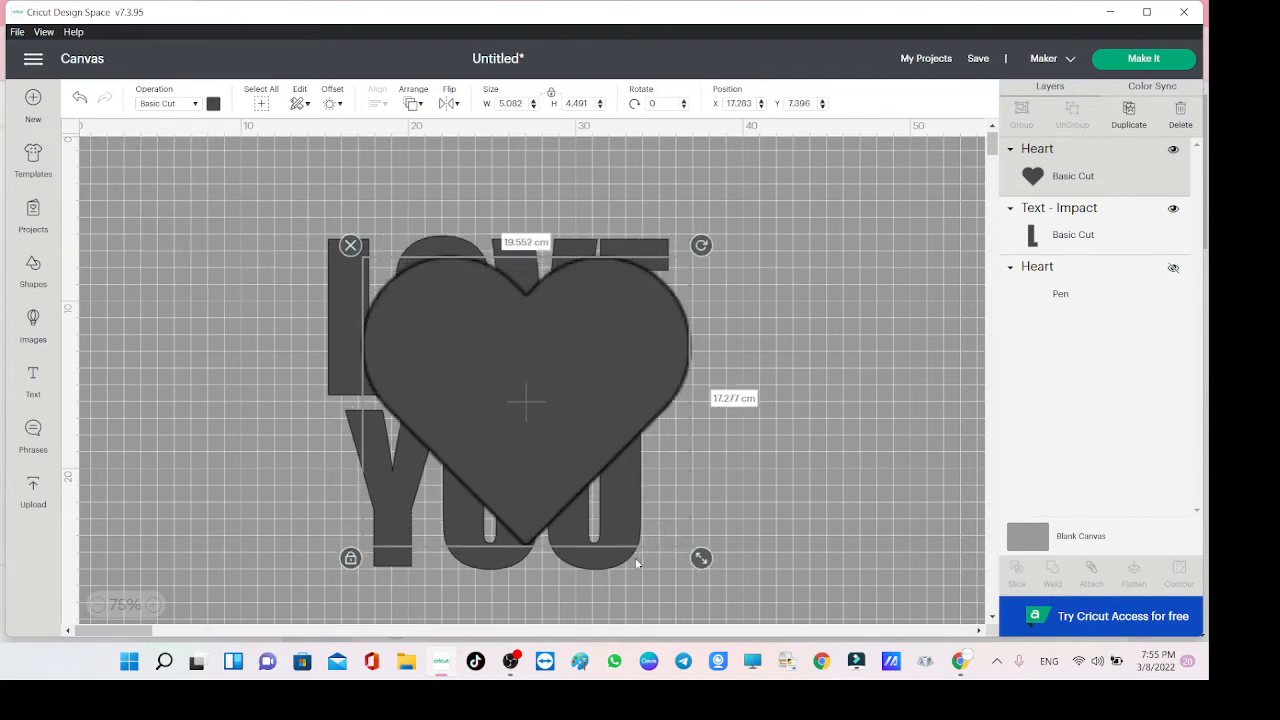
{"action": "left_click_drag", "start_coordinate": [492, 410], "coordinate": [470, 391]}
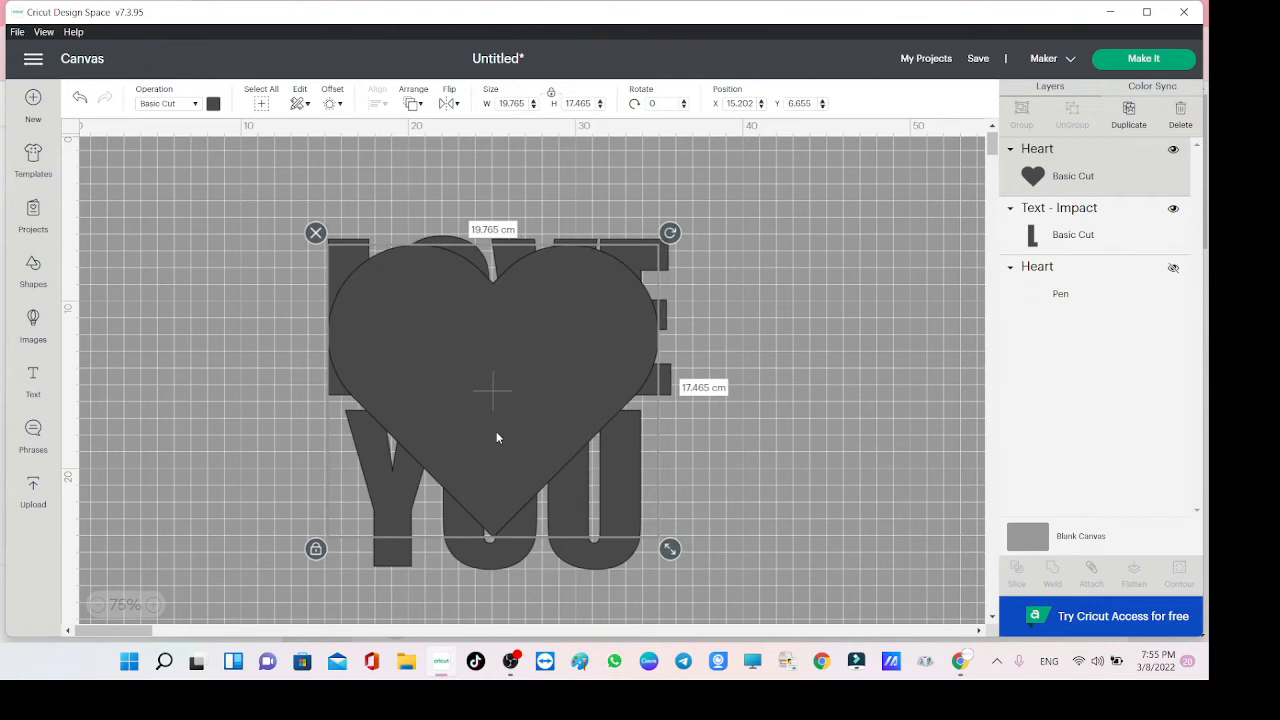
Shrink the heart to about 17.9 by 15.8 cm and center it over the LOVE YOU text.
{"action": "left_click_drag", "start_coordinate": [497, 437], "coordinate": [500, 439]}
{"action": "left_click_drag", "start_coordinate": [676, 556], "coordinate": [651, 529]}
{"action": "mouse_move", "coordinate": [490, 392]}
{"action": "left_mouse_down"}
{"action": "mouse_move", "coordinate": [498, 412]}
{"action": "mouse_move", "coordinate": [501, 395]}
{"action": "mouse_move", "coordinate": [490, 398]}
{"action": "left_mouse_up"}
{"action": "left_click_drag", "start_coordinate": [652, 541], "coordinate": [643, 533]}
{"action": "left_click_drag", "start_coordinate": [548, 398], "coordinate": [561, 410]}
{"action": "left_click", "coordinate": [842, 414]}
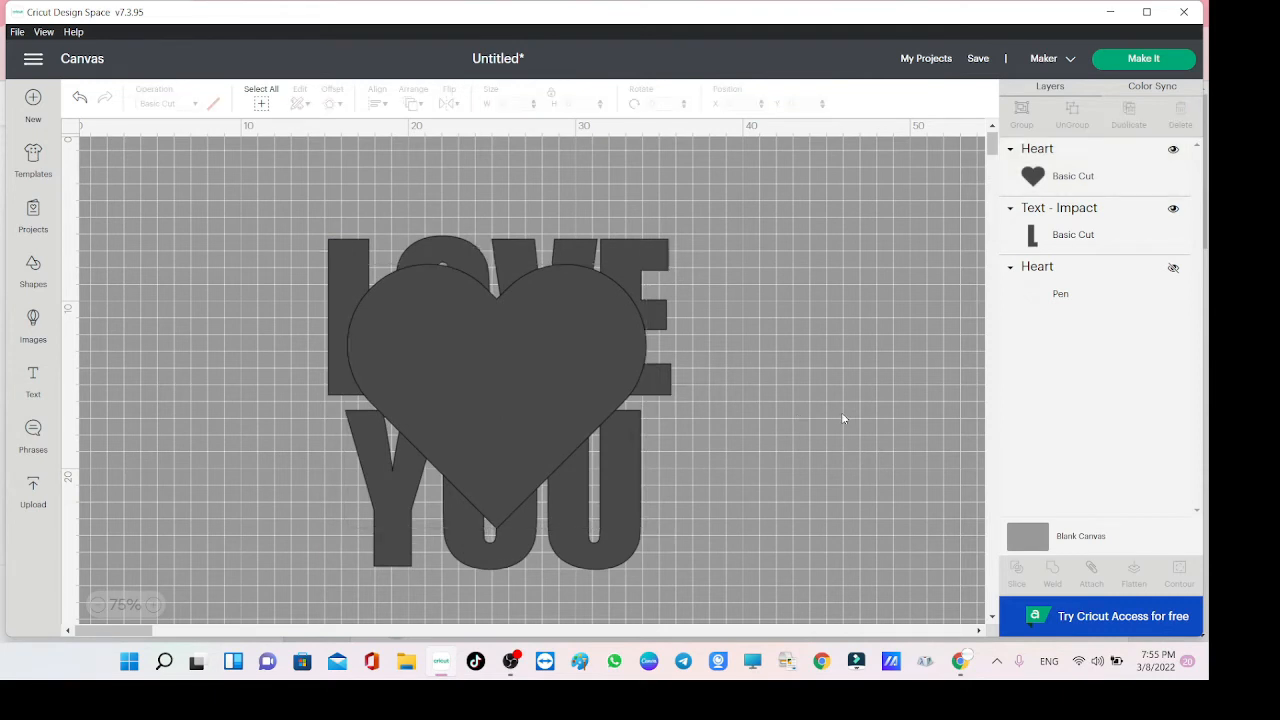
Color the heart red and slice it with the LOVE YOU text.
{"action": "left_click", "coordinate": [494, 383]}
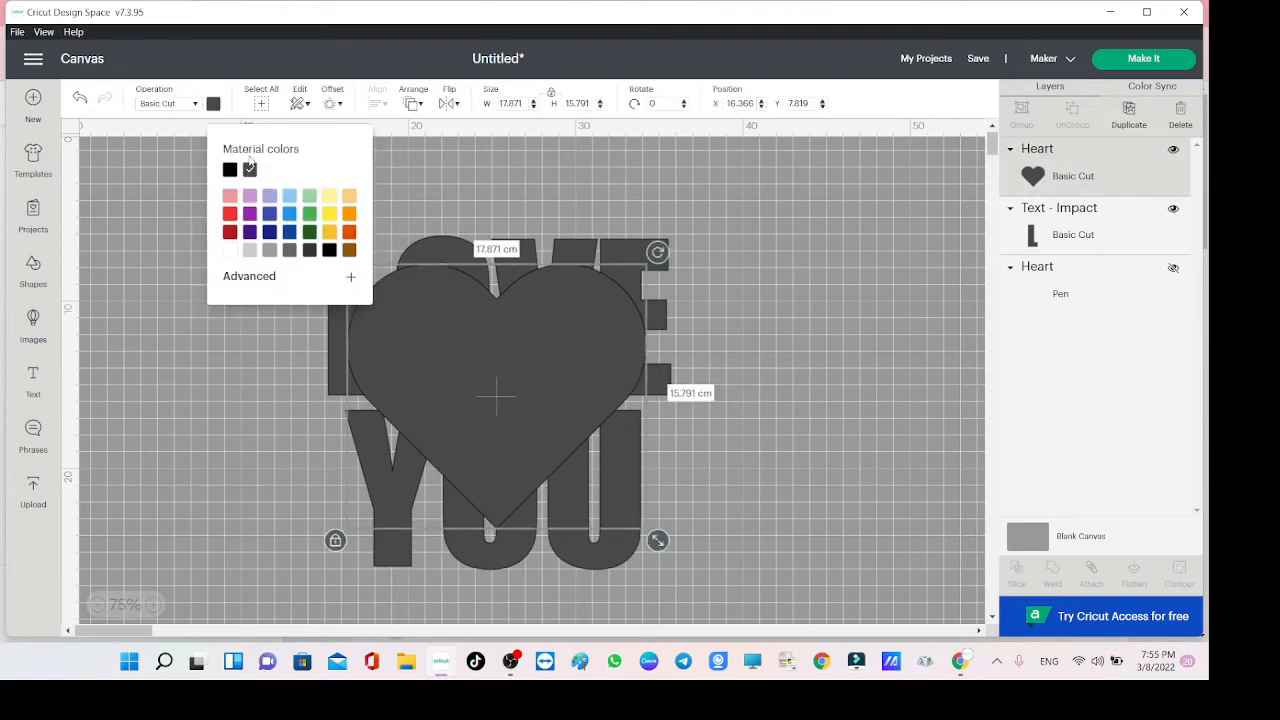
{"action": "left_click", "coordinate": [213, 104]}
{"action": "left_click", "coordinate": [230, 217]}
{"action": "left_click_drag", "start_coordinate": [840, 236], "coordinate": [555, 425]}
{"action": "left_click", "coordinate": [1016, 570]}
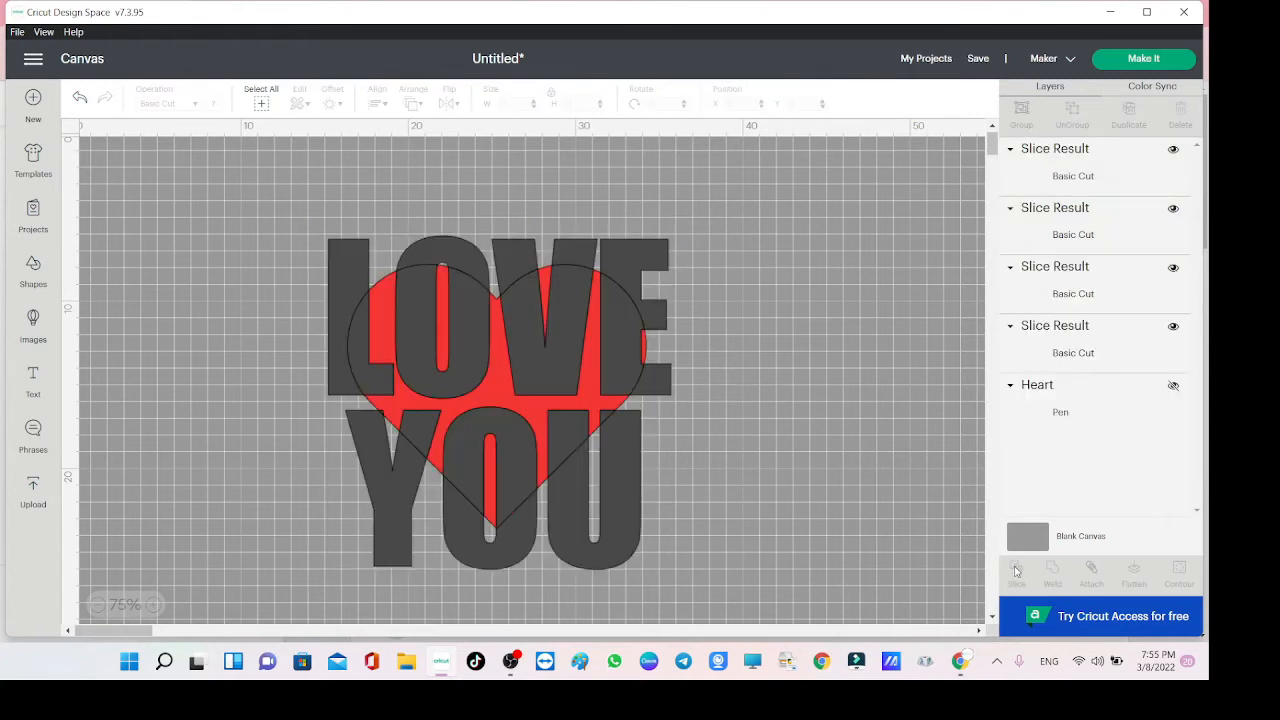
Delete the dark heart-shaped letter slice and the red slice between the letters, and group the two remaining slices.
{"action": "left_click", "coordinate": [1113, 235]}
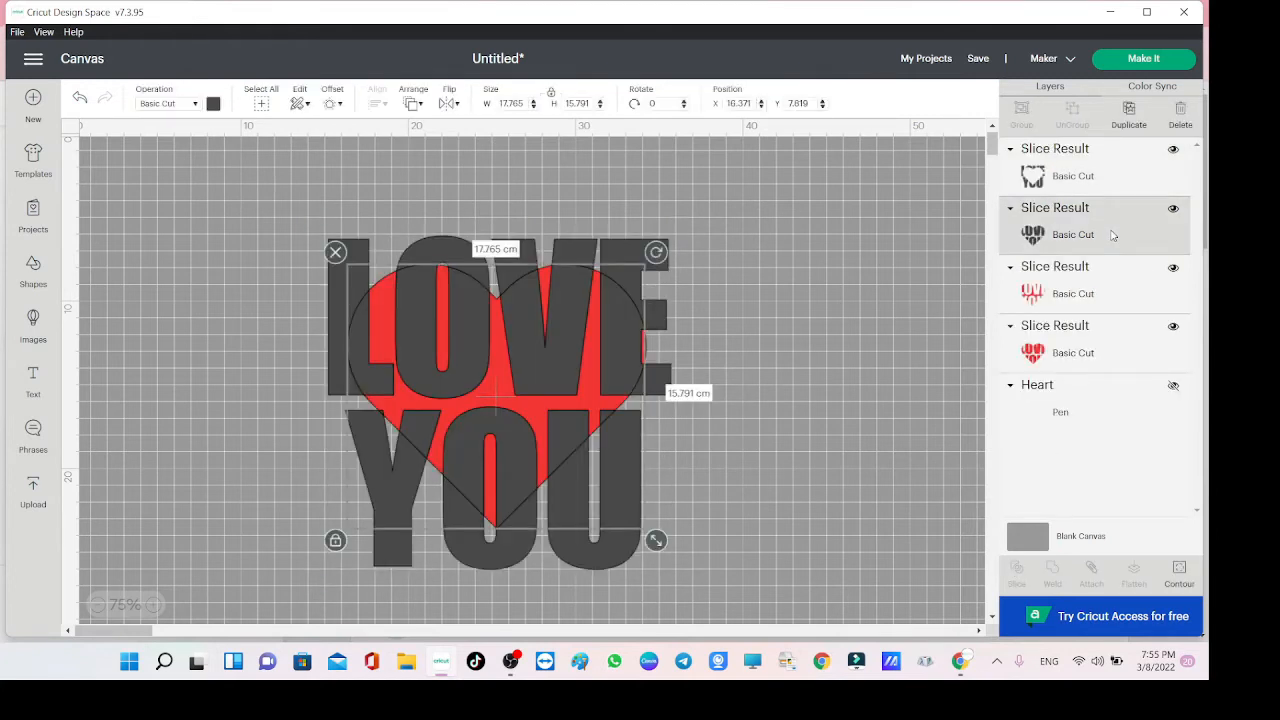
{"action": "key", "text": "Delete"}
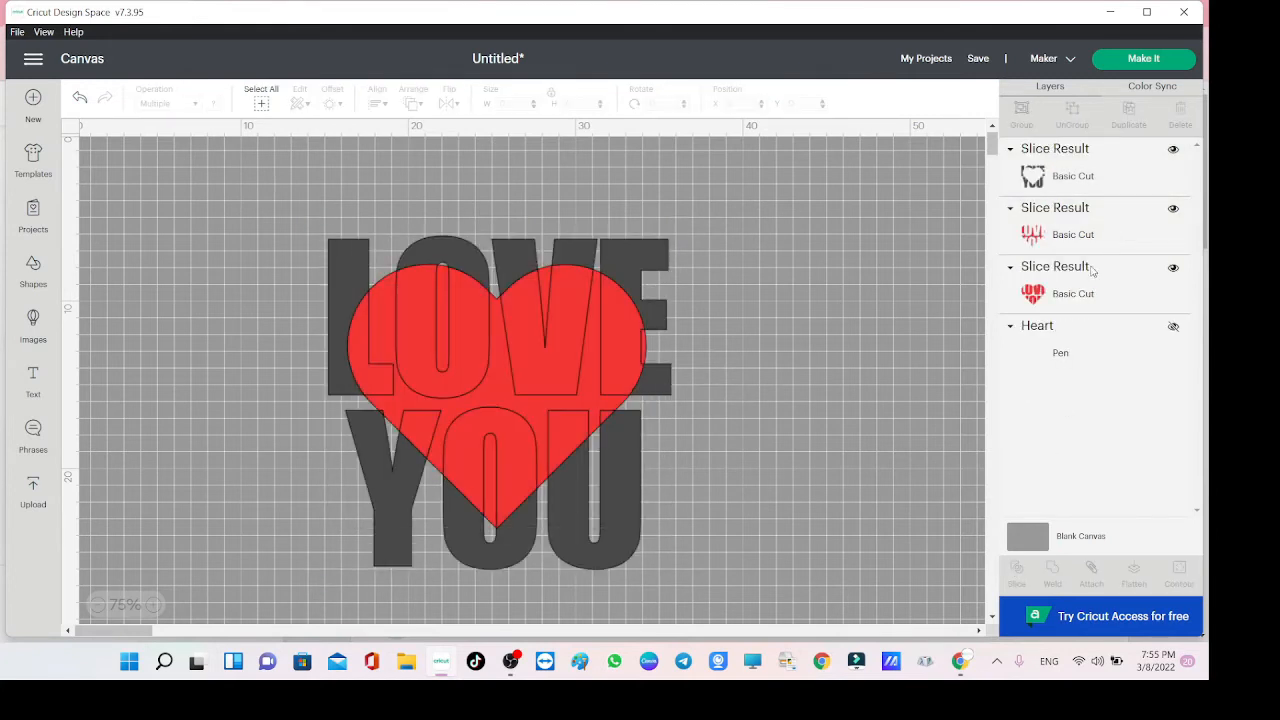
{"action": "left_click", "coordinate": [1093, 274]}
{"action": "left_click", "coordinate": [1088, 235]}
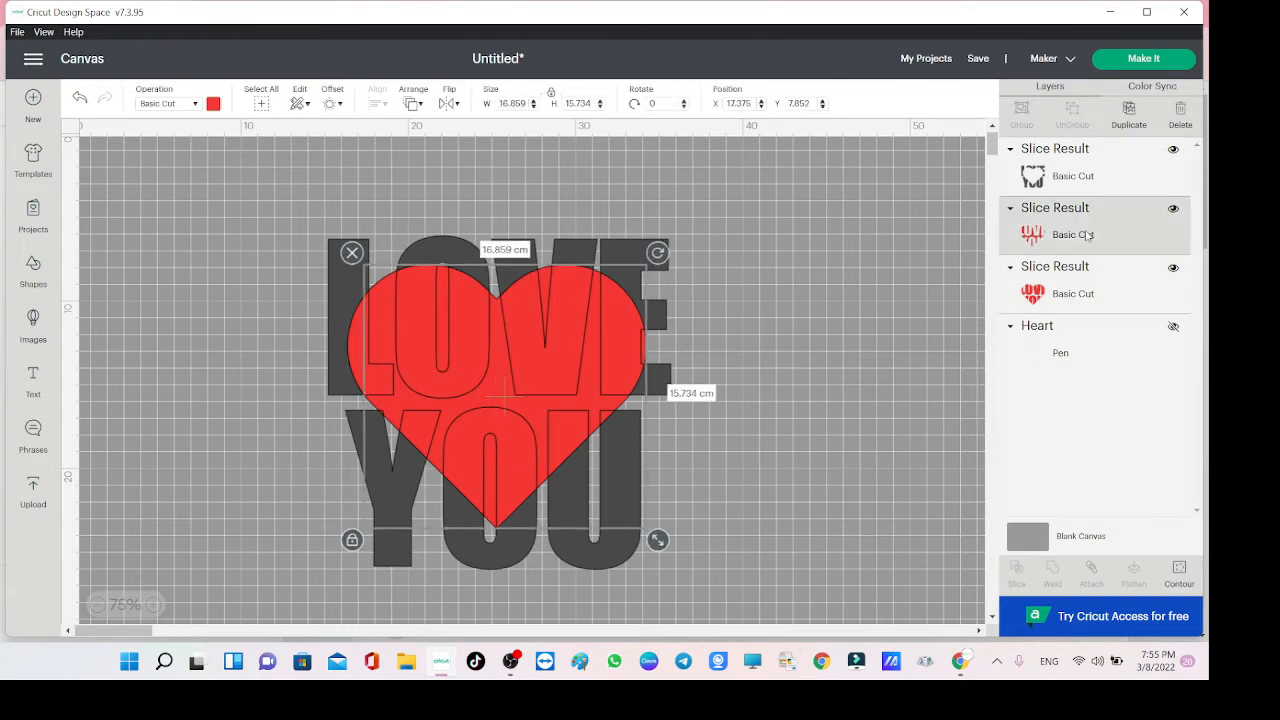
{"action": "key", "text": "Delete"}
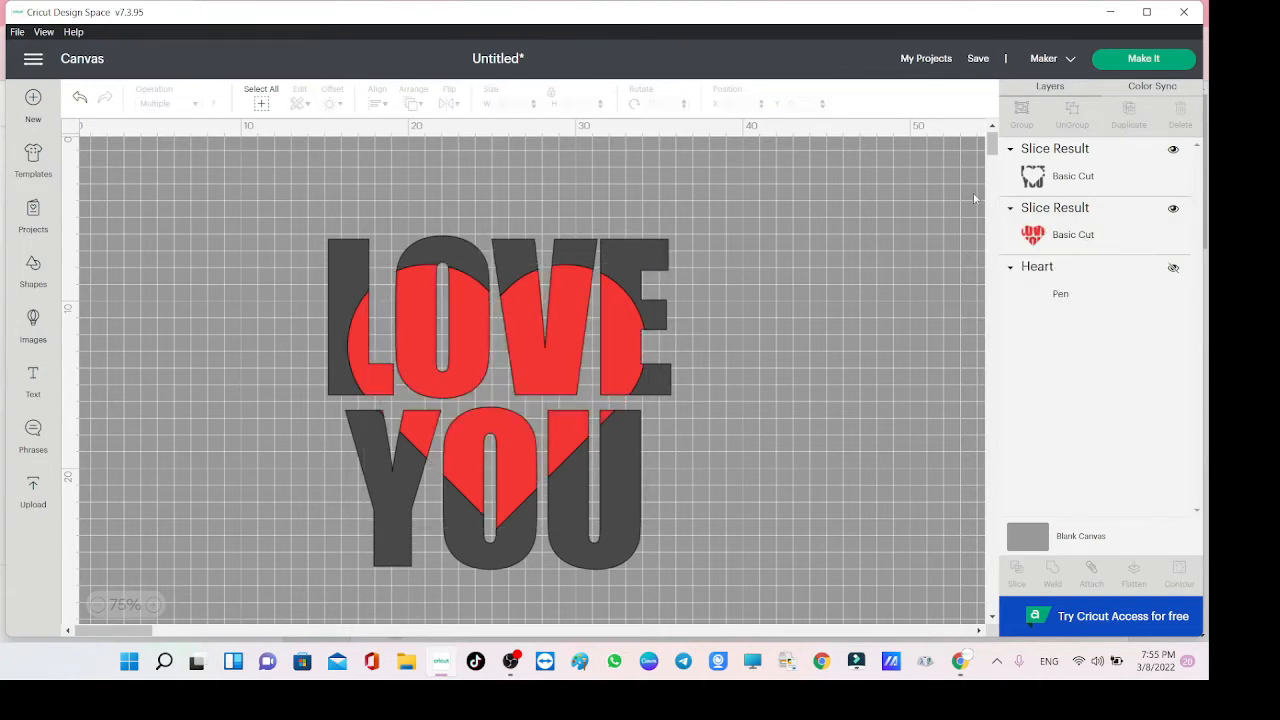
{"action": "left_click_drag", "start_coordinate": [832, 168], "coordinate": [262, 610]}
{"action": "left_click", "coordinate": [1021, 112]}
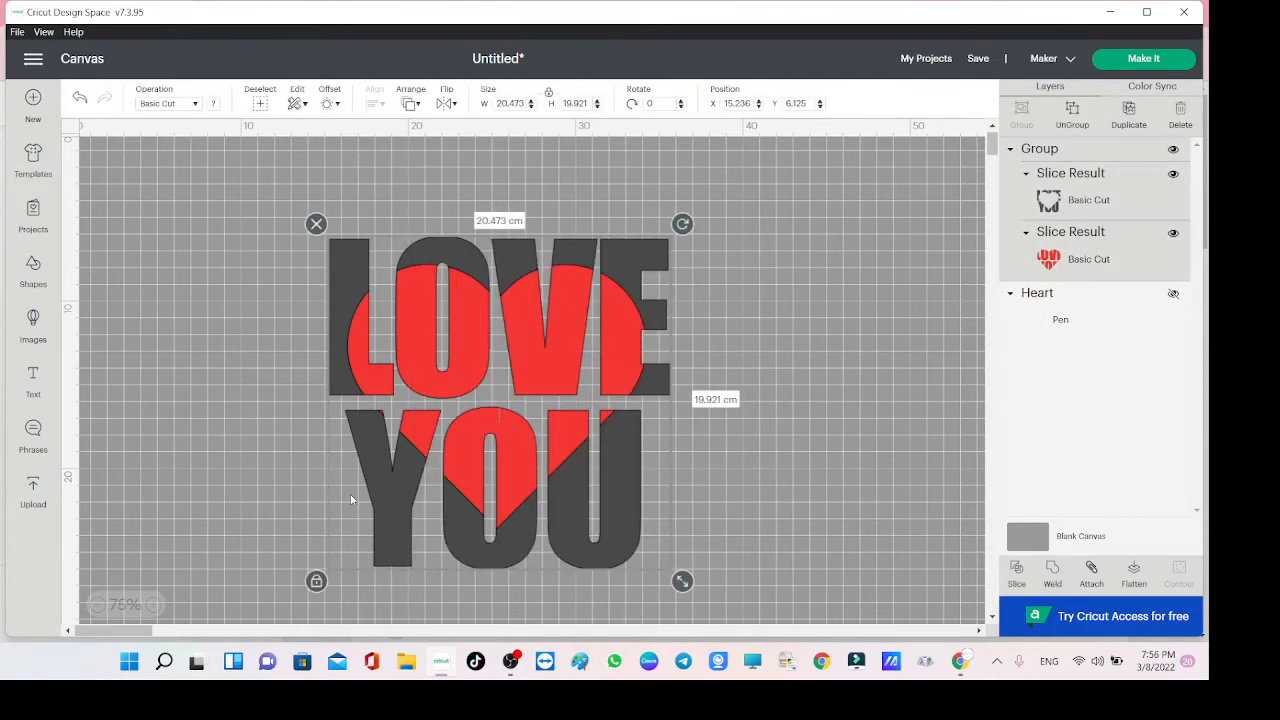
Delete the grouped LOVE YOU design and add a text reading "Family".
{"action": "left_click", "coordinate": [306, 226]}
{"action": "left_click", "coordinate": [342, 255]}
{"action": "left_click", "coordinate": [318, 224]}
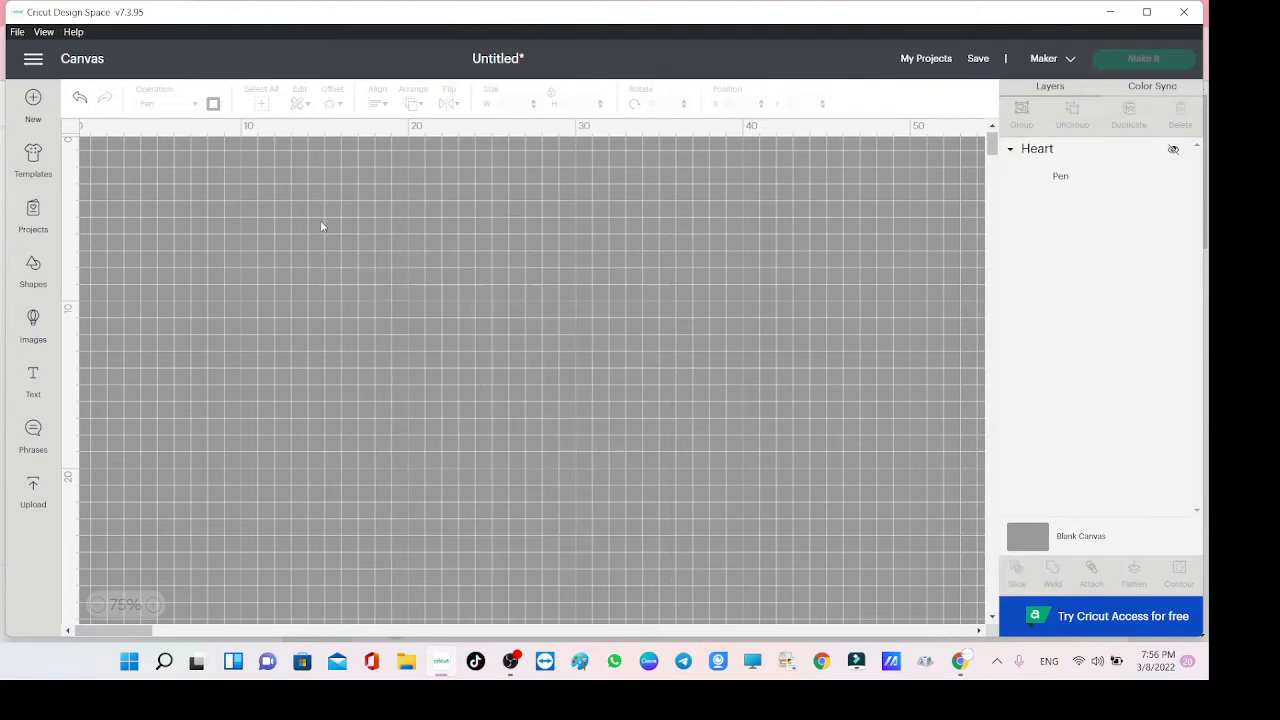
{"action": "left_click", "coordinate": [33, 380]}
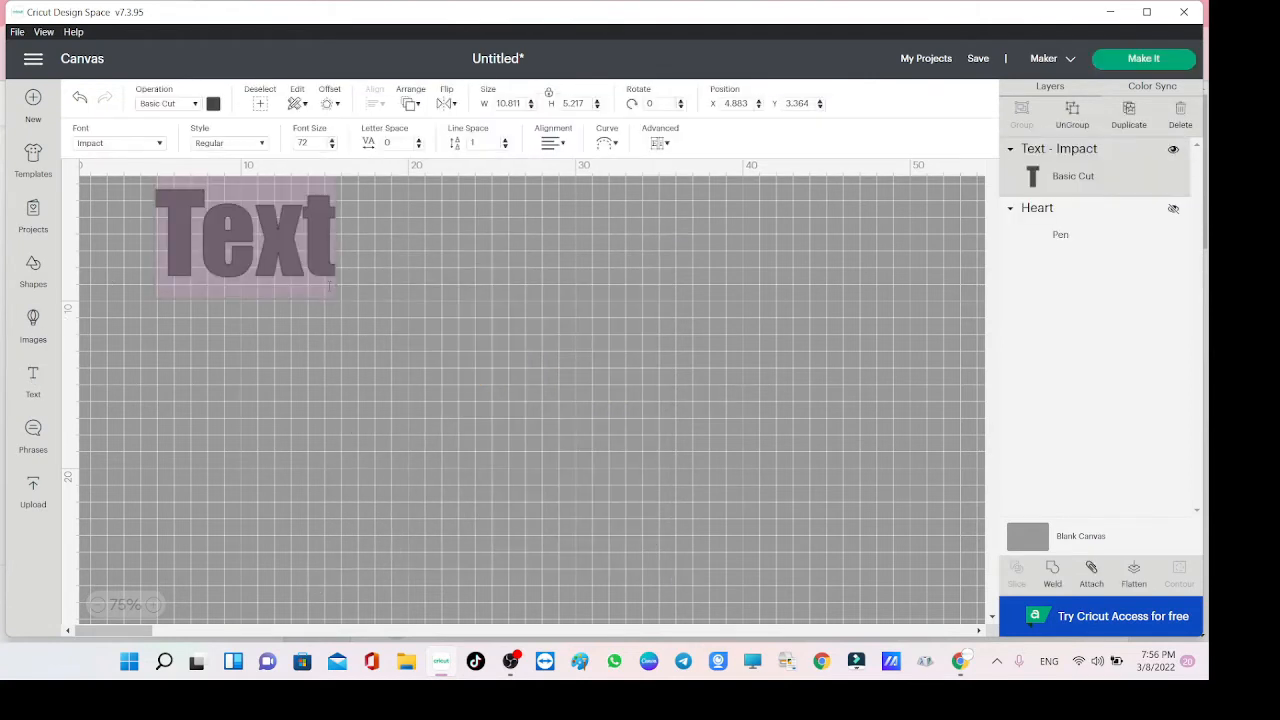
{"action": "type", "text": "Familt"}
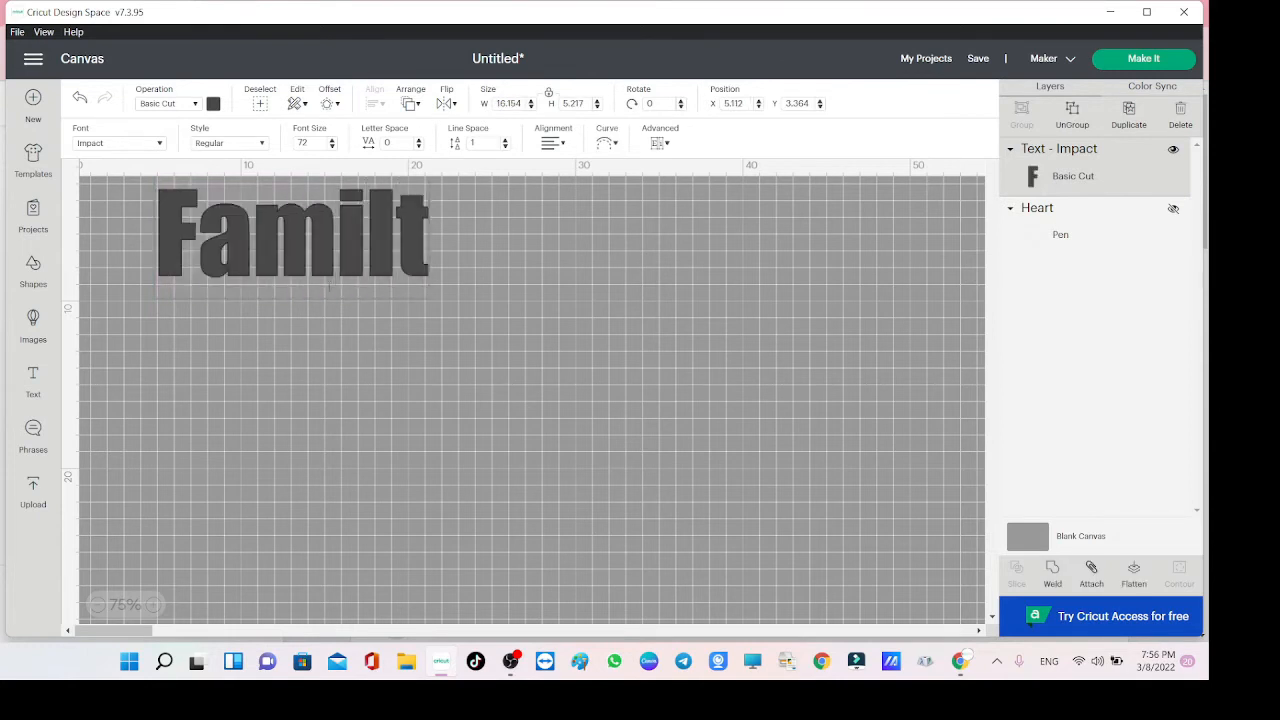
{"action": "key", "text": "BackSpace"}
{"action": "type", "text": "y"}
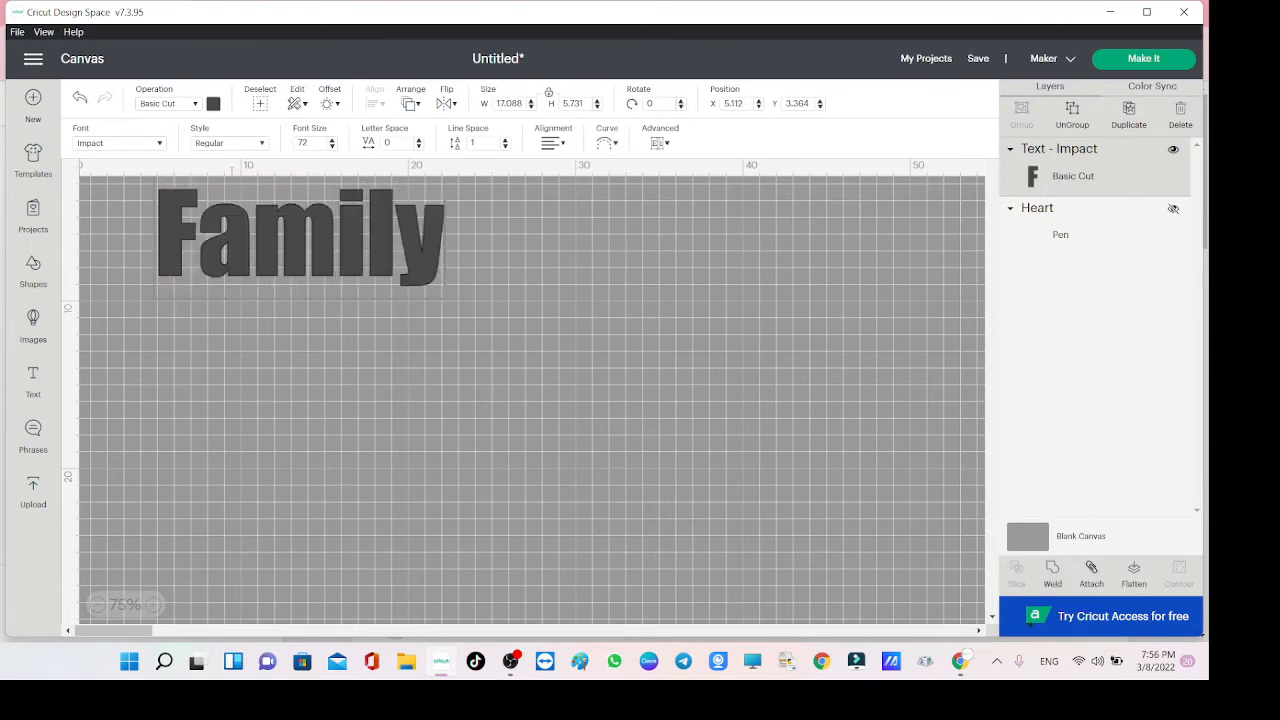
Change the Family text's font to Croissant One and enlarge it to about 43.6 by 12.7 cm.
{"action": "left_click", "coordinate": [118, 143]}
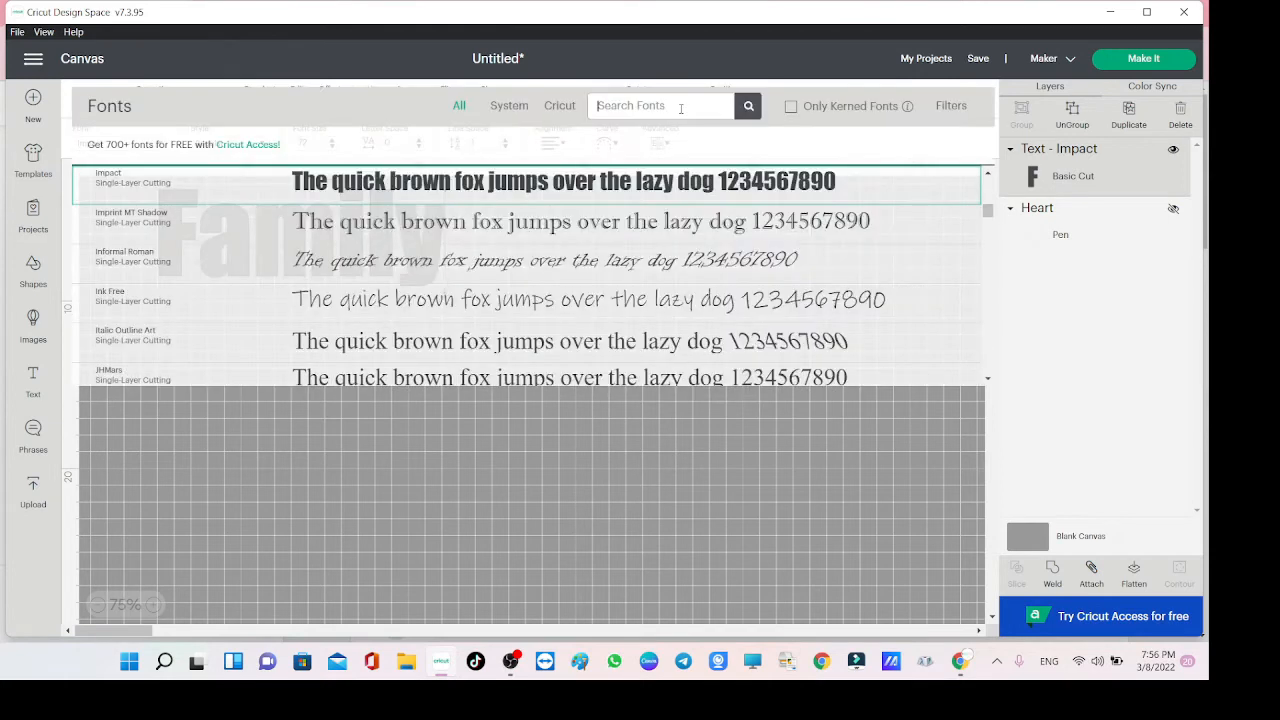
{"action": "type", "text": "cros"}
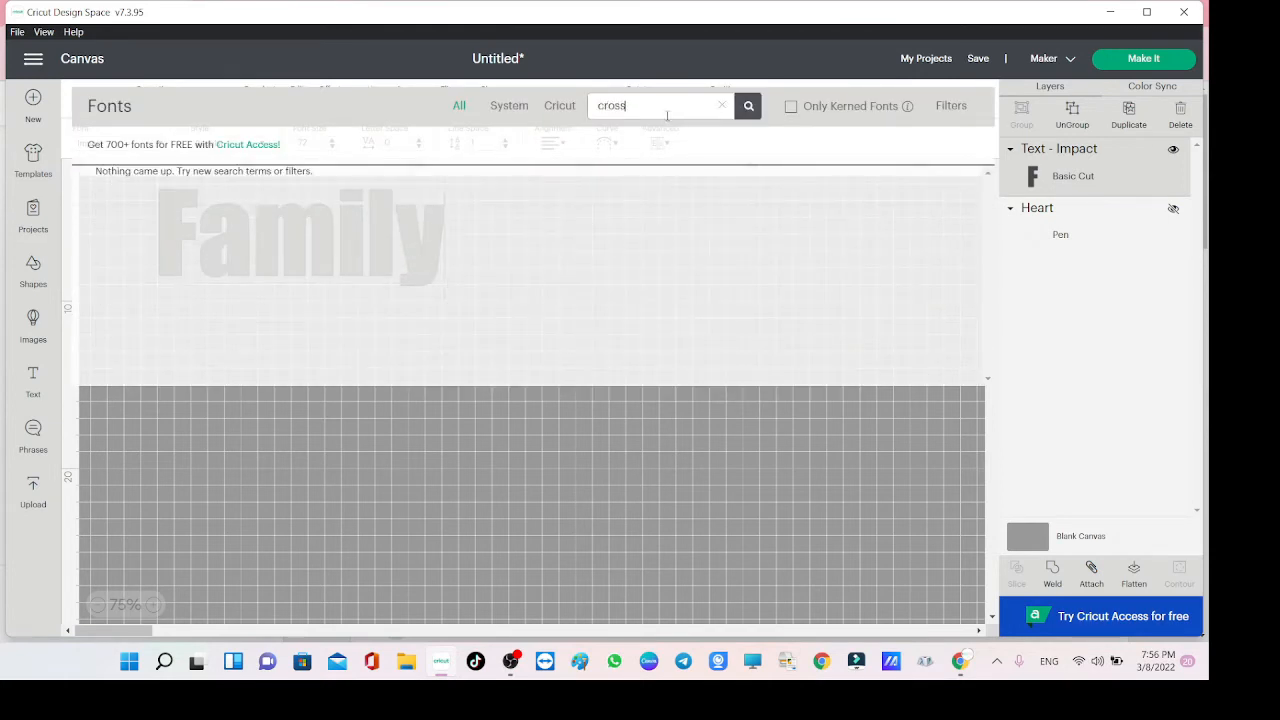
{"action": "key", "text": "BackSpace"}
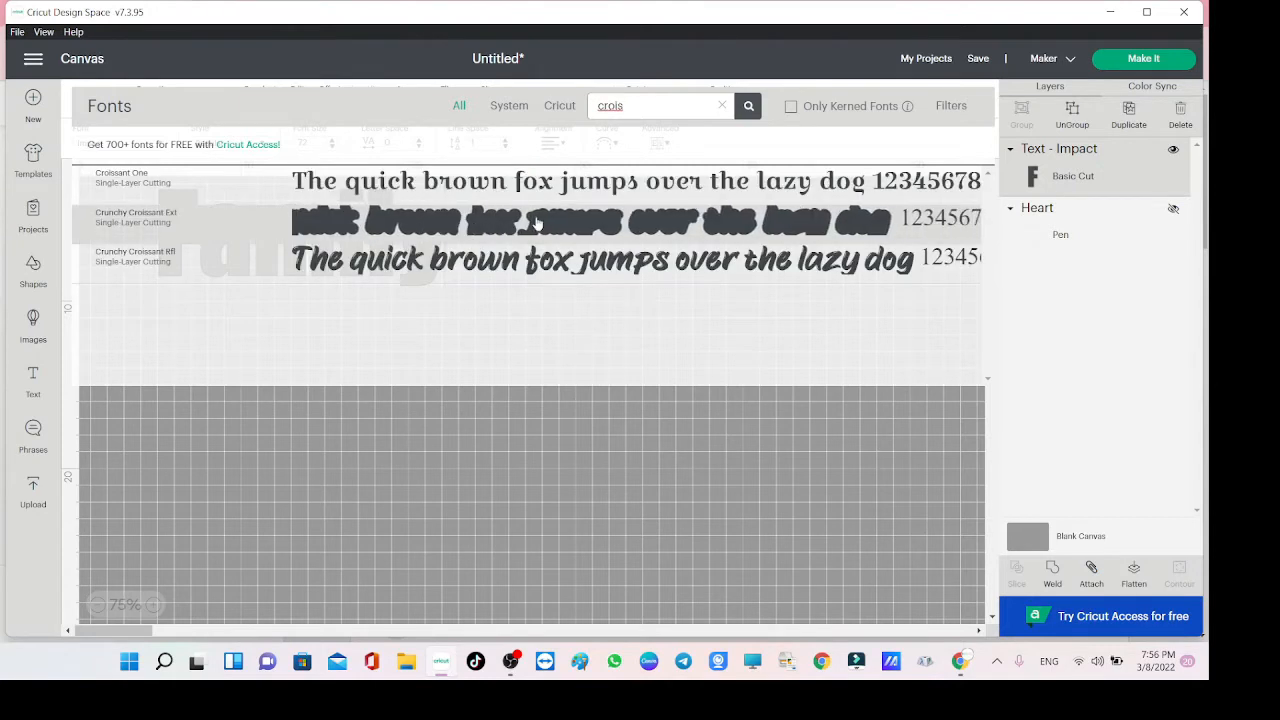
{"action": "left_click", "coordinate": [535, 188]}
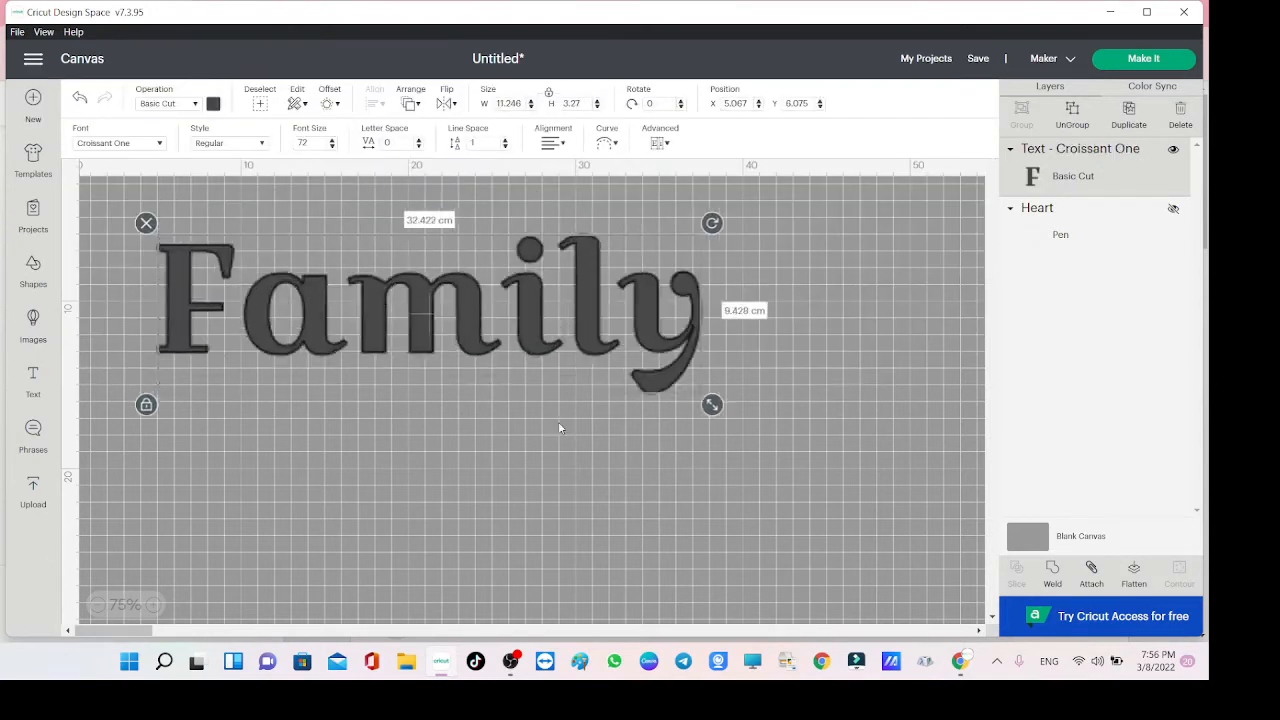
{"action": "left_click_drag", "start_coordinate": [609, 391], "coordinate": [603, 435]}
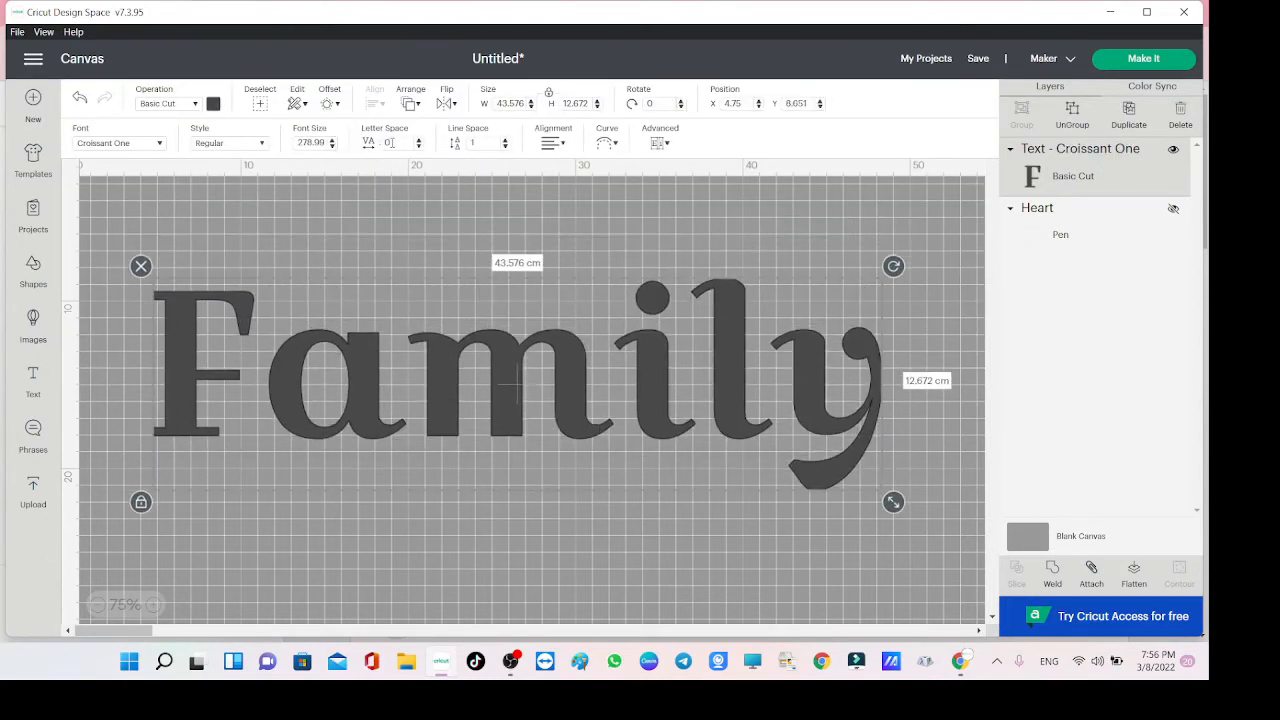
Set the Family text's letter space to -1.1 and resize it to about 38 by 12.5 cm.
{"action": "left_click", "coordinate": [419, 146]}
{"action": "left_click", "coordinate": [419, 146]}
{"action": "left_click", "coordinate": [419, 146]}
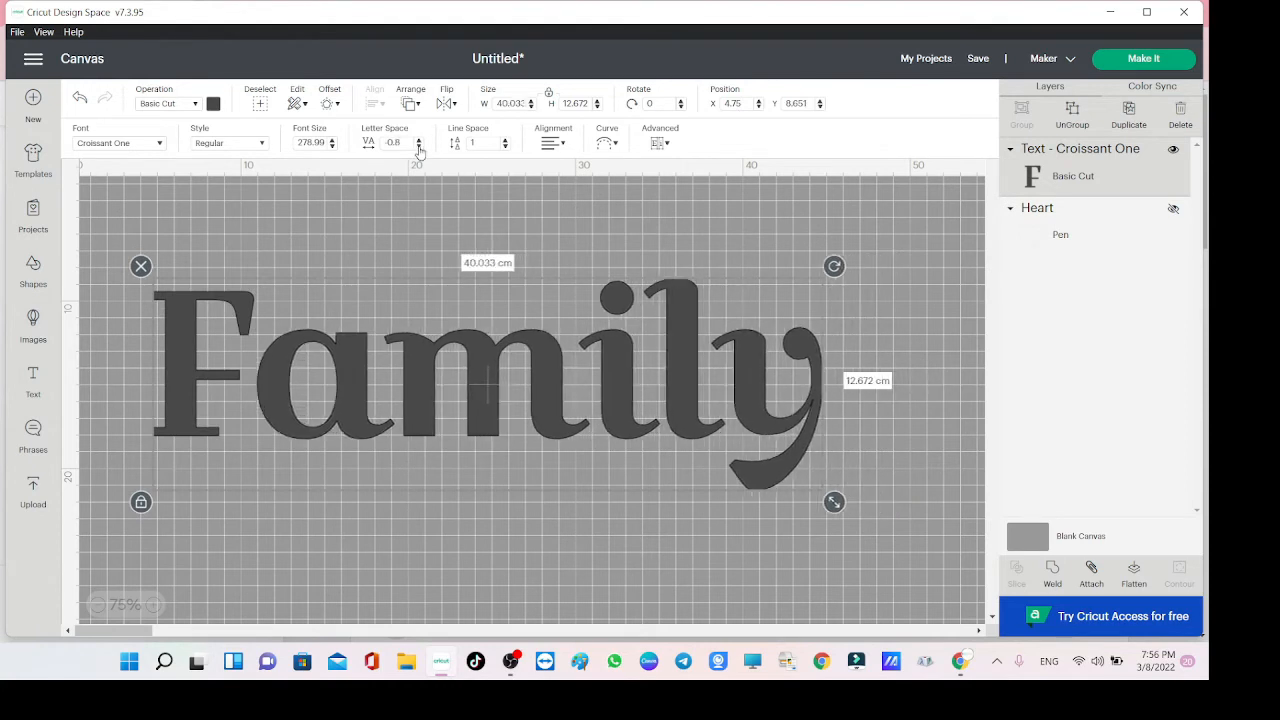
{"action": "left_click", "coordinate": [419, 146]}
{"action": "left_click", "coordinate": [419, 146]}
{"action": "left_click", "coordinate": [419, 146]}
{"action": "left_click", "coordinate": [419, 146]}
{"action": "left_click", "coordinate": [419, 146]}
{"action": "left_click", "coordinate": [419, 146]}
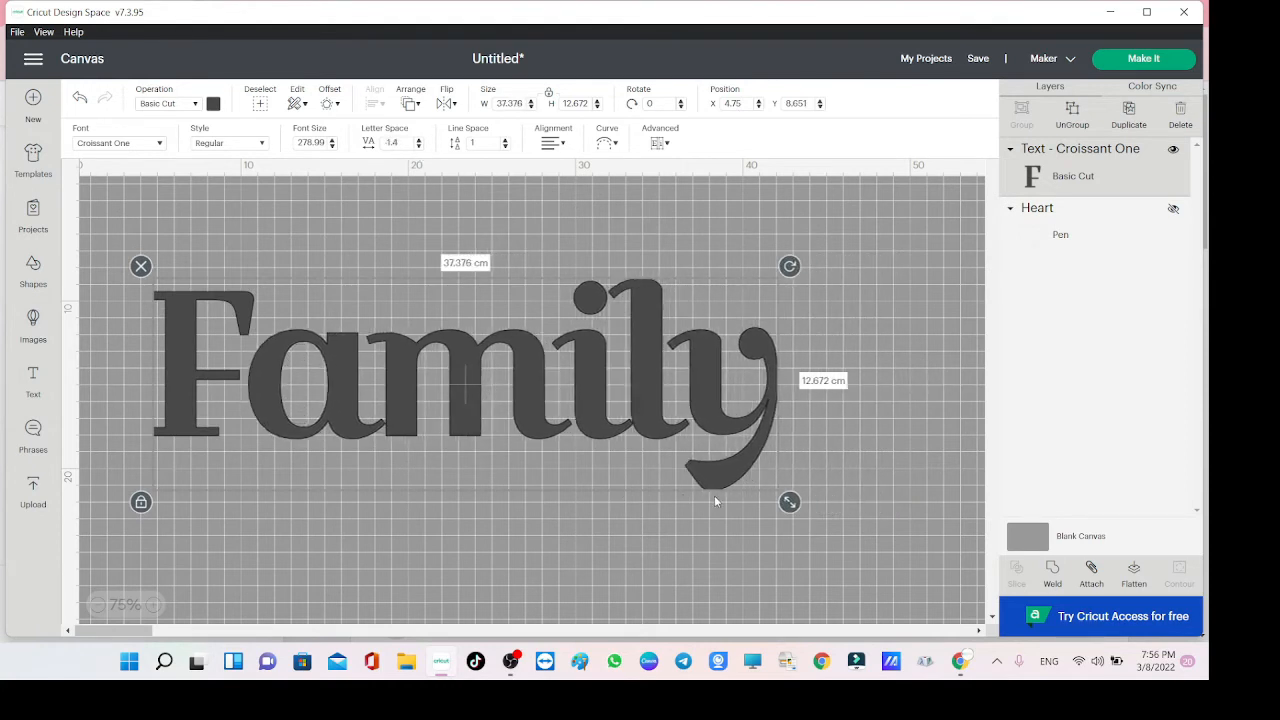
{"action": "left_click", "coordinate": [419, 139]}
{"action": "left_click", "coordinate": [419, 139]}
{"action": "left_click", "coordinate": [419, 139]}
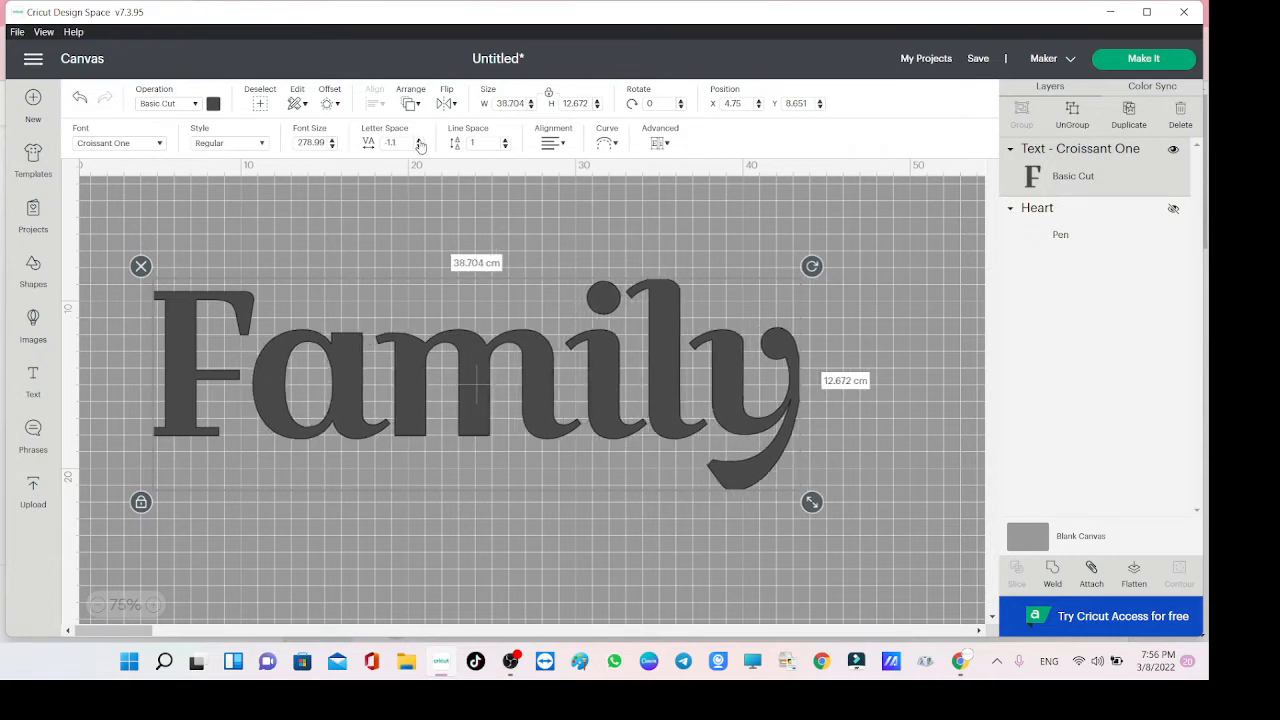
{"action": "mouse_move", "coordinate": [823, 508]}
{"action": "left_mouse_down"}
{"action": "mouse_move", "coordinate": [886, 528]}
{"action": "mouse_move", "coordinate": [805, 490]}
{"action": "left_mouse_up"}
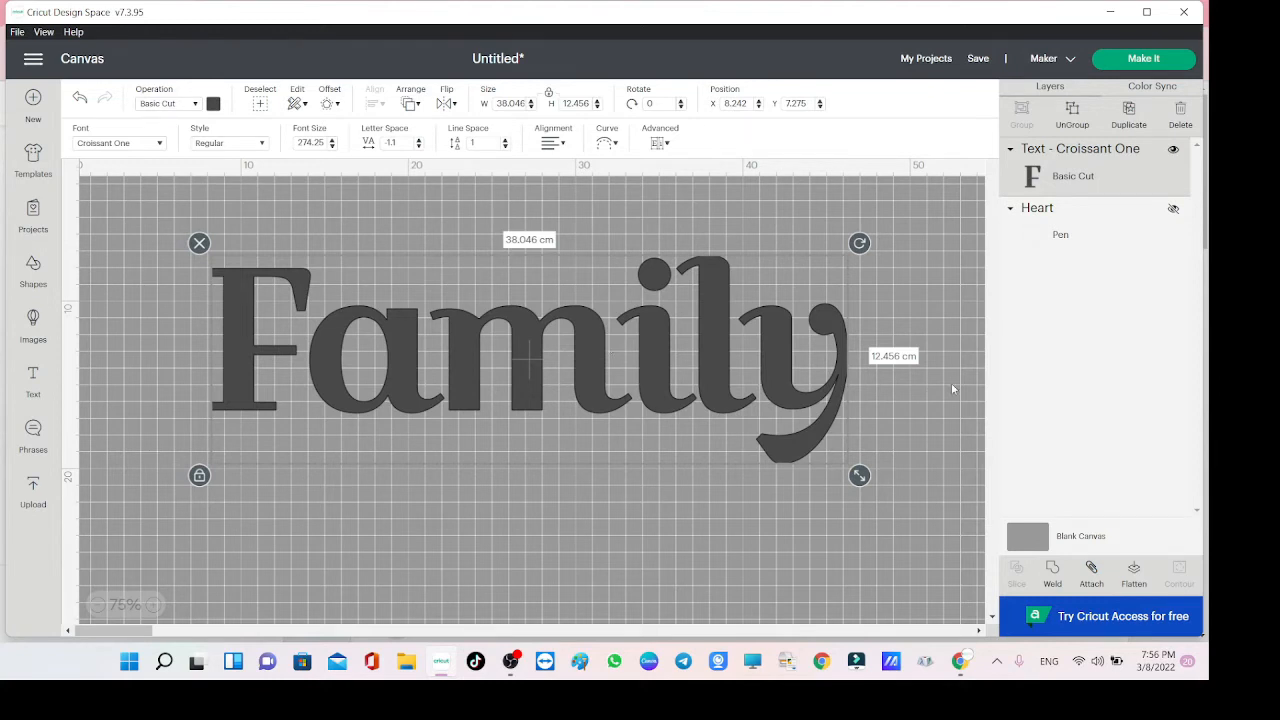
Switch to Chrome, search the web for "dafont" in a new tab and open the DaFont website.
{"action": "mouse_move", "coordinate": [960, 661]}
{"action": "left_click", "coordinate": [950, 592]}
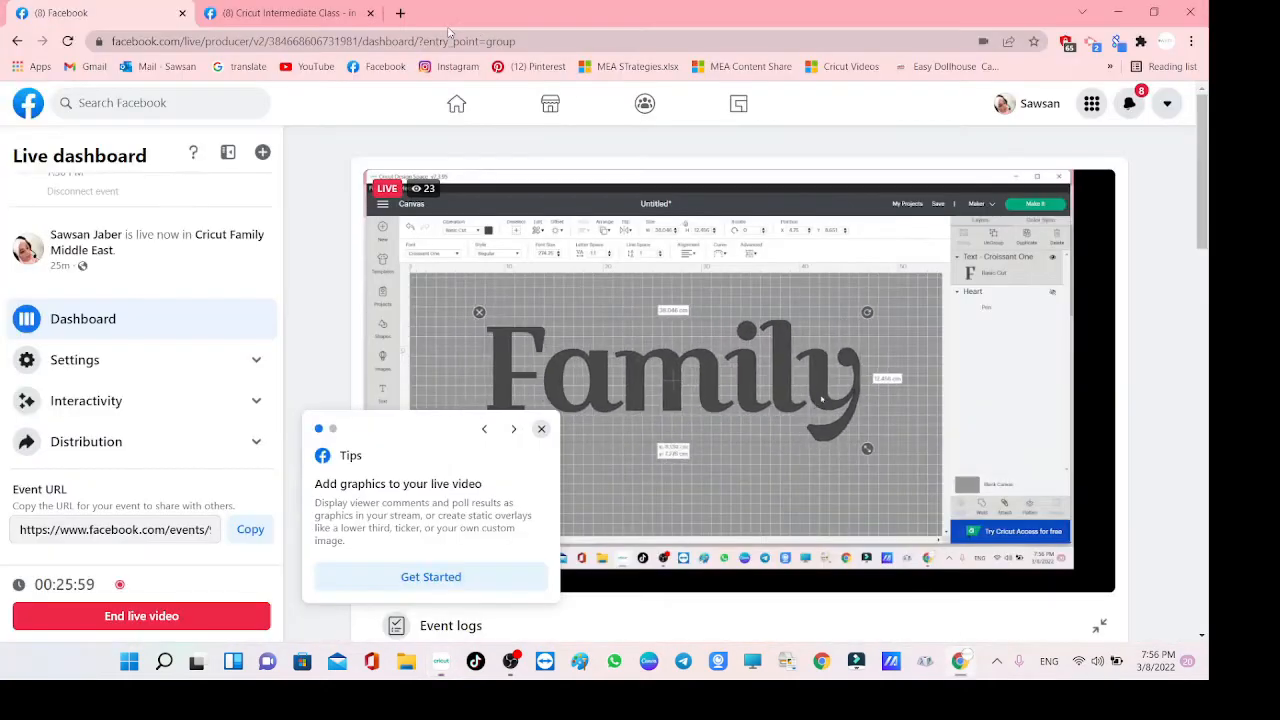
{"action": "left_click", "coordinate": [400, 13]}
{"action": "left_click", "coordinate": [281, 40]}
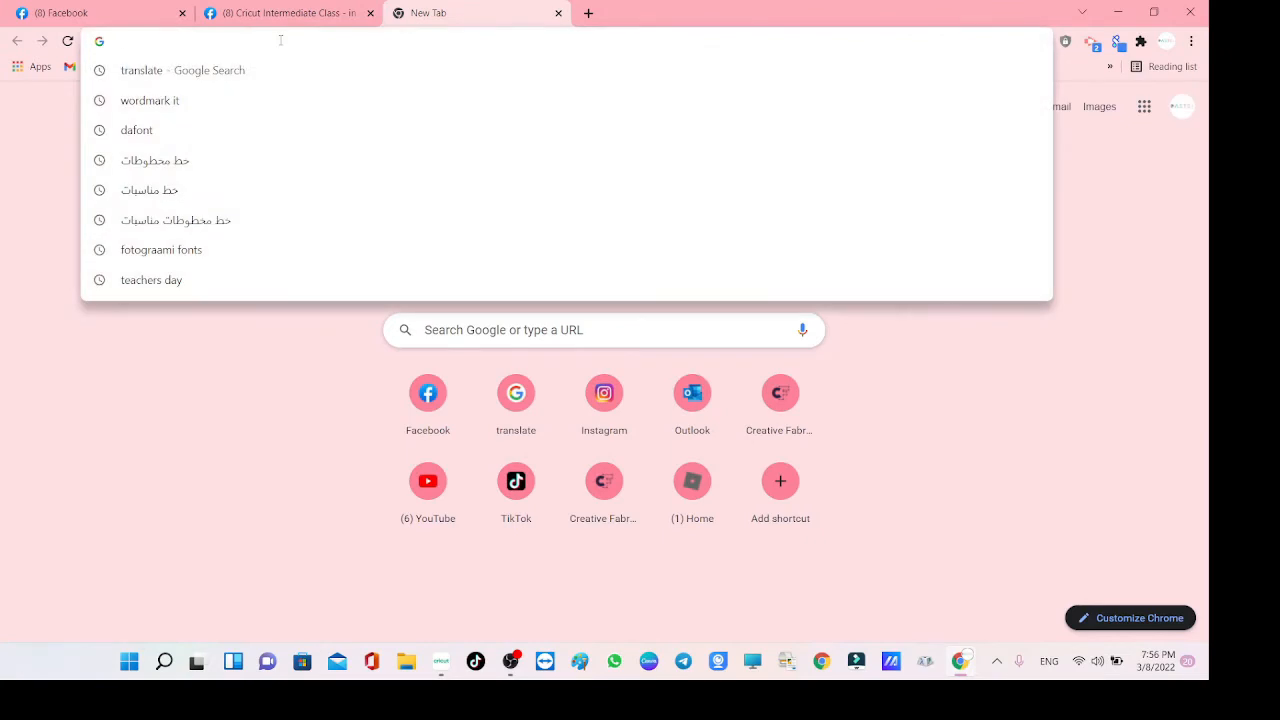
{"action": "type", "text": "dafont"}
{"action": "key", "text": "Return"}
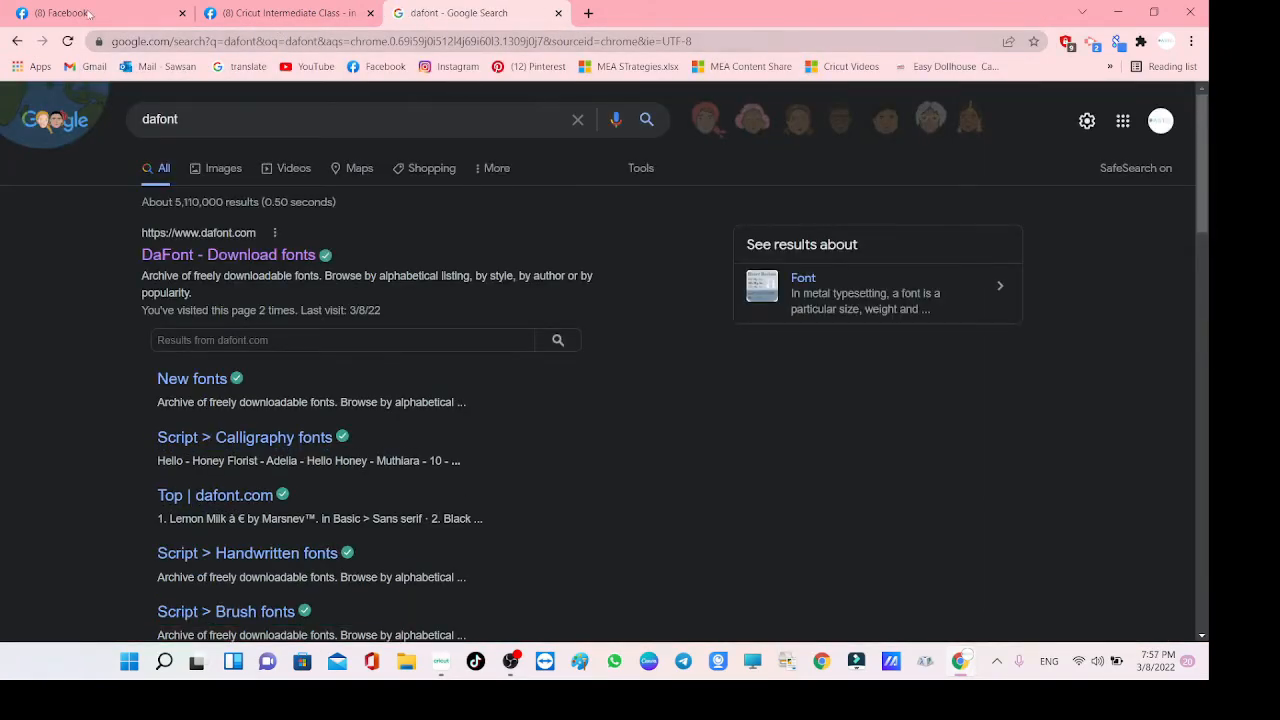
{"action": "left_click", "coordinate": [190, 254]}
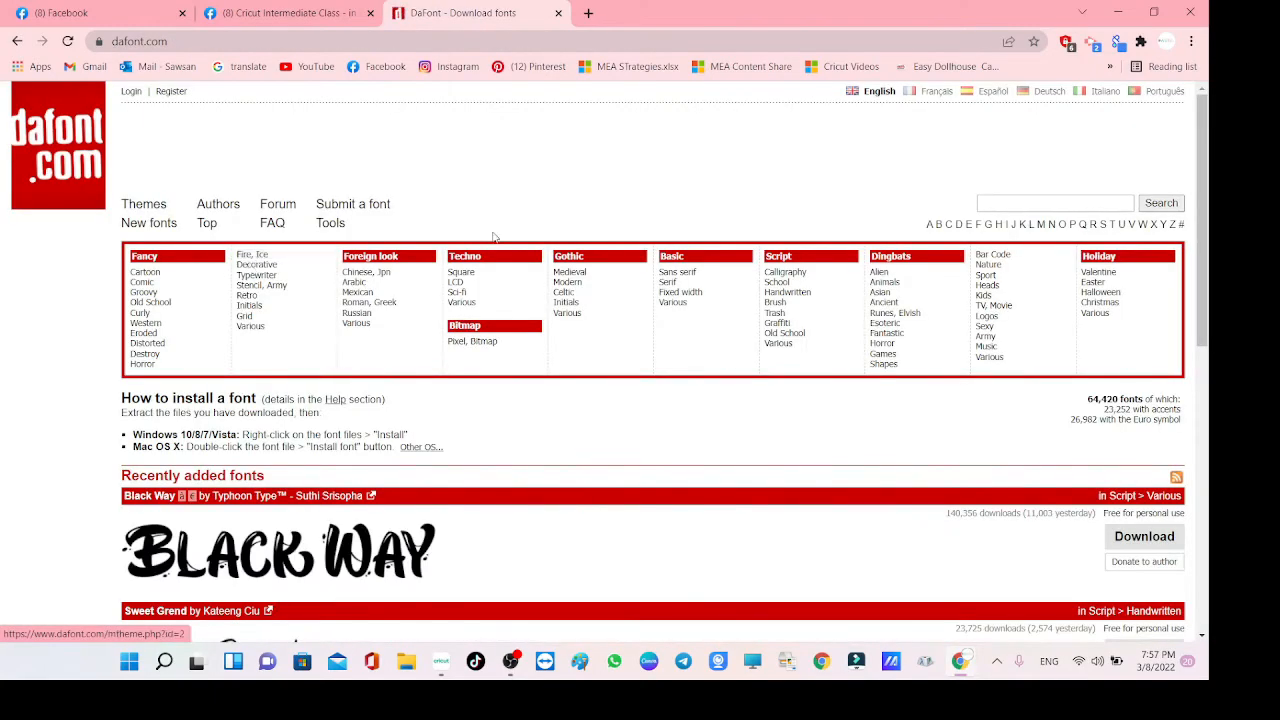
Search DaFont for "i love glitter" and open the Mf I Love Glitter font's page.
{"action": "left_click", "coordinate": [1018, 204]}
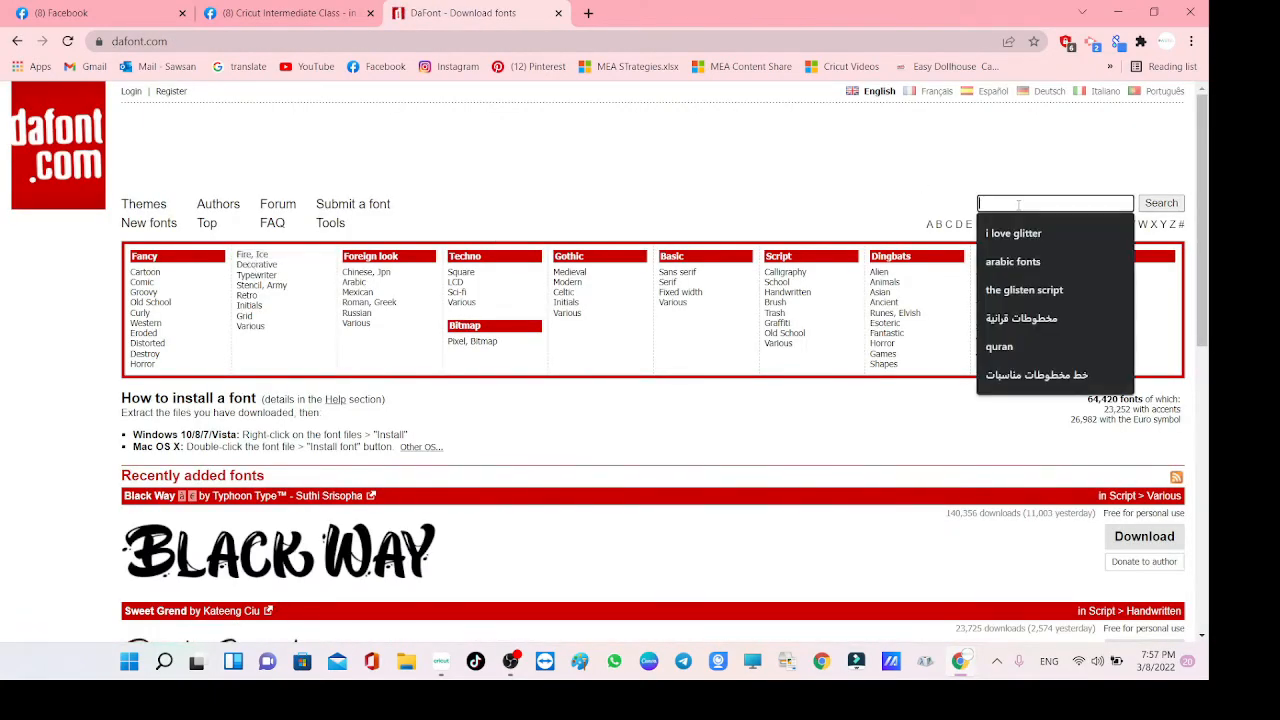
{"action": "left_click", "coordinate": [1020, 233]}
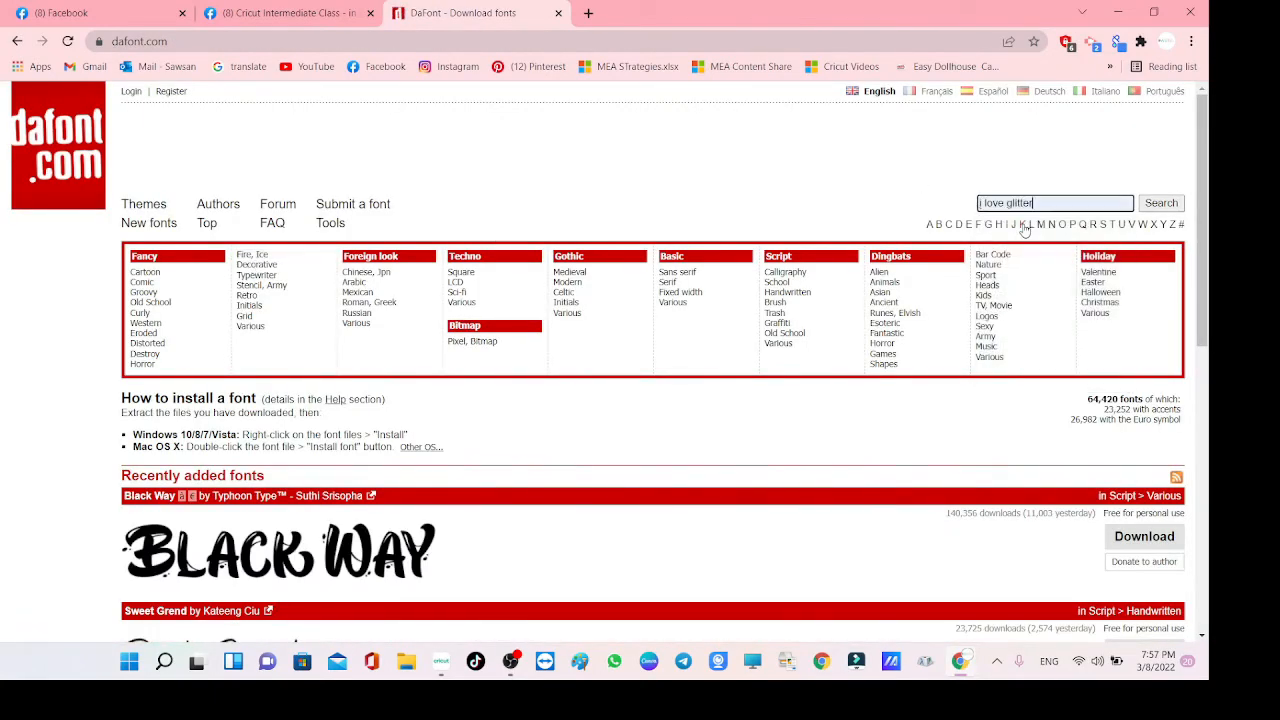
{"action": "left_click", "coordinate": [1150, 206]}
{"action": "scroll", "coordinate": [560, 440], "scroll_direction": "down", "scroll_amount": 3}
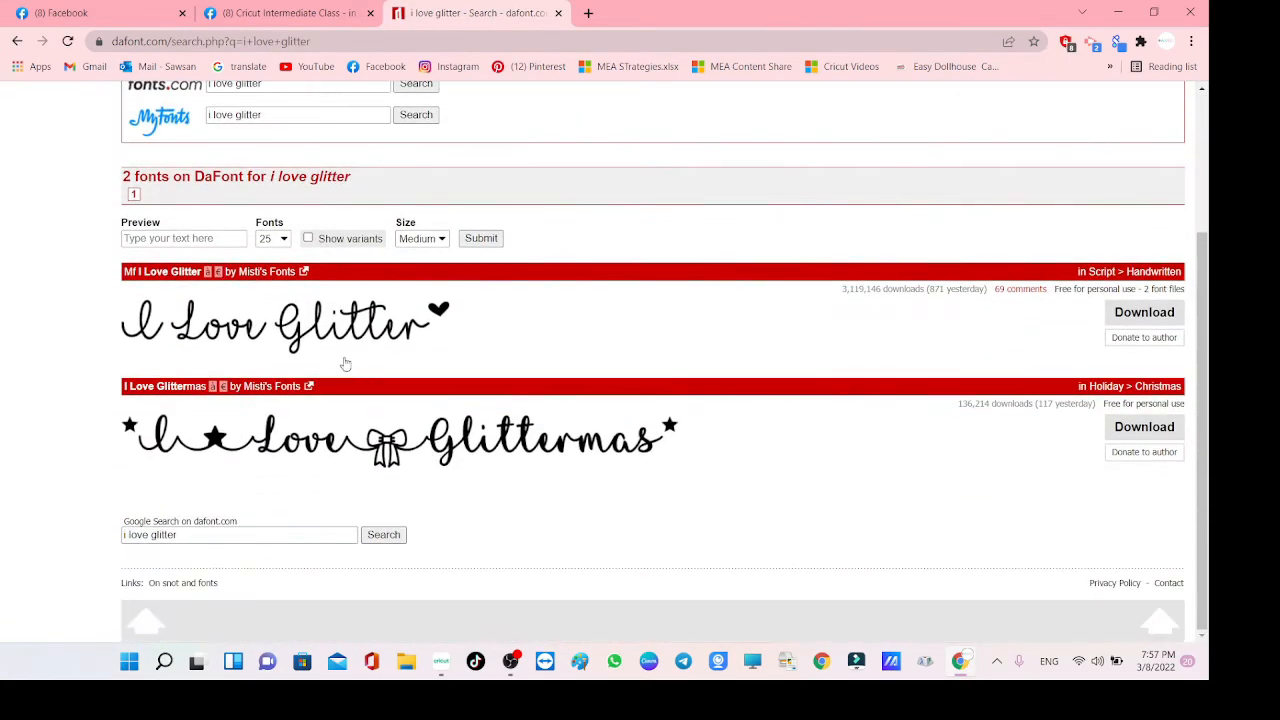
{"action": "left_click", "coordinate": [331, 346]}
{"action": "scroll", "coordinate": [363, 400], "scroll_direction": "down", "scroll_amount": 1}
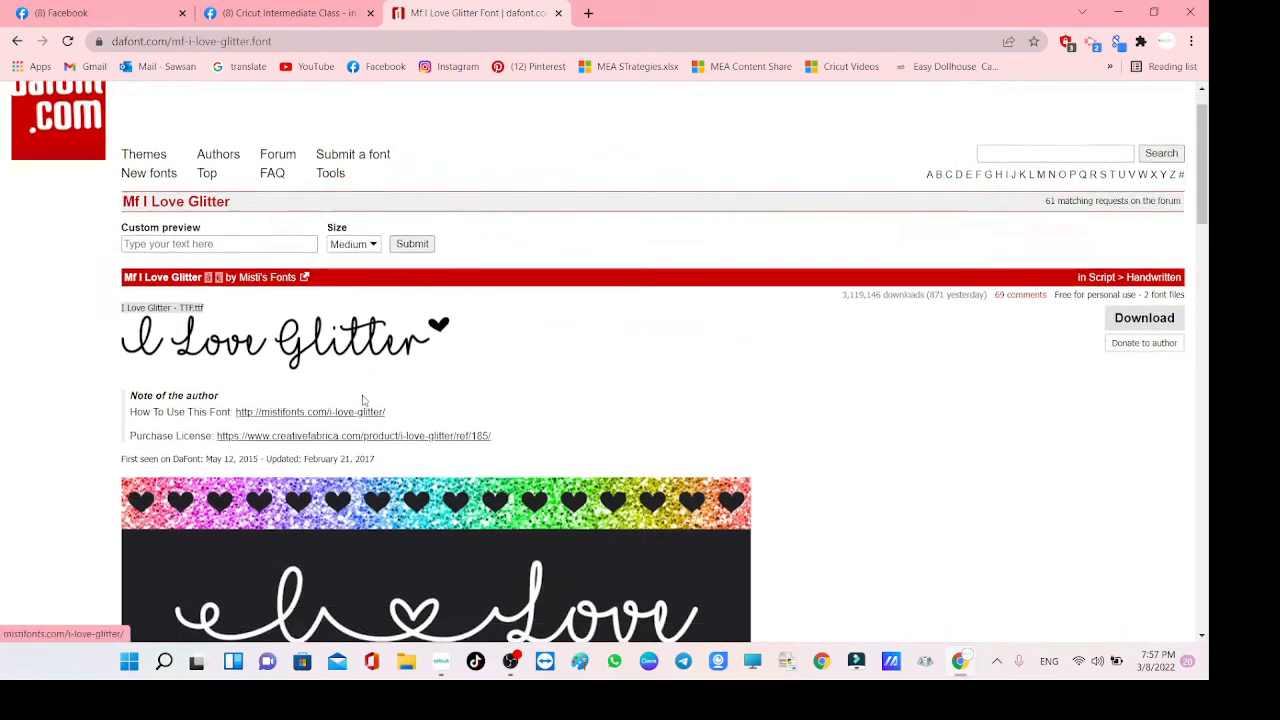
Examine the I Love Glitter character map, including the swash and heart glyphs assigned to the bracket, underscore and bar characters.
{"action": "scroll", "coordinate": [363, 400], "scroll_direction": "down", "scroll_amount": 10}
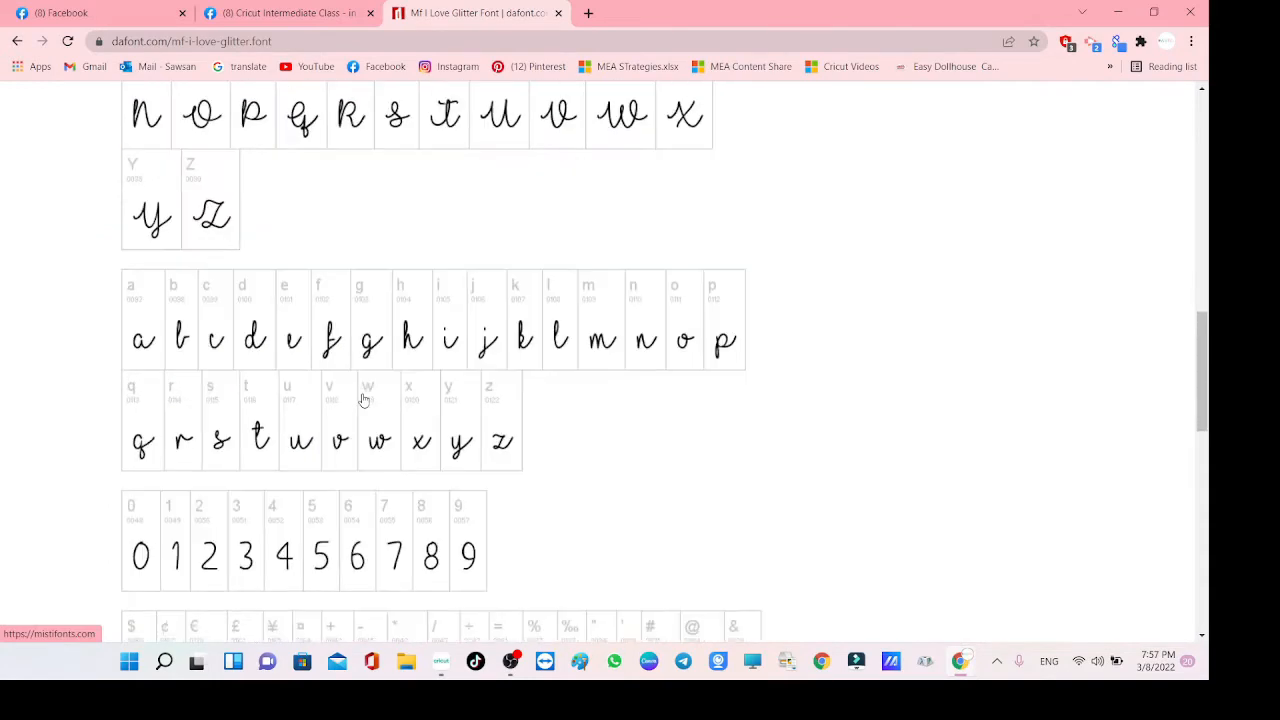
{"action": "scroll", "coordinate": [363, 400], "scroll_direction": "down", "scroll_amount": 5}
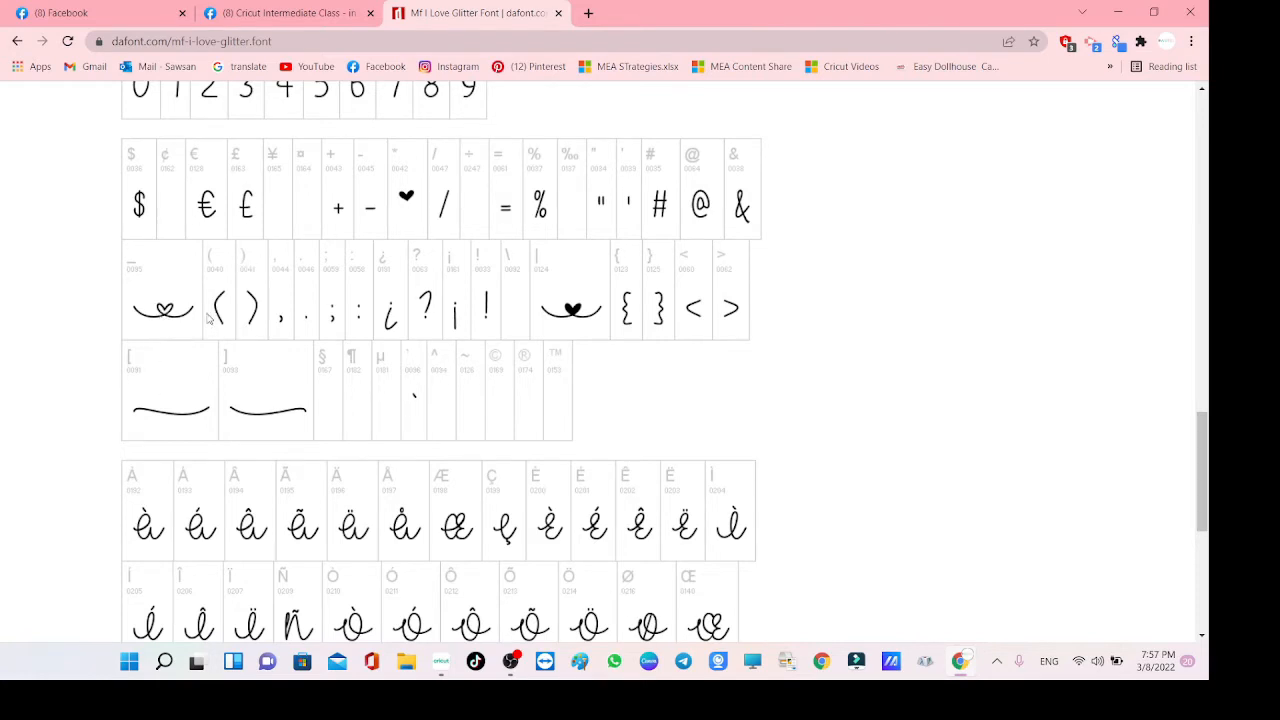
{"action": "scroll", "coordinate": [406, 441], "scroll_direction": "up", "scroll_amount": 3}
{"action": "scroll", "coordinate": [406, 441], "scroll_direction": "down", "scroll_amount": 1}
{"action": "scroll", "coordinate": [396, 425], "scroll_direction": "up", "scroll_amount": 10}
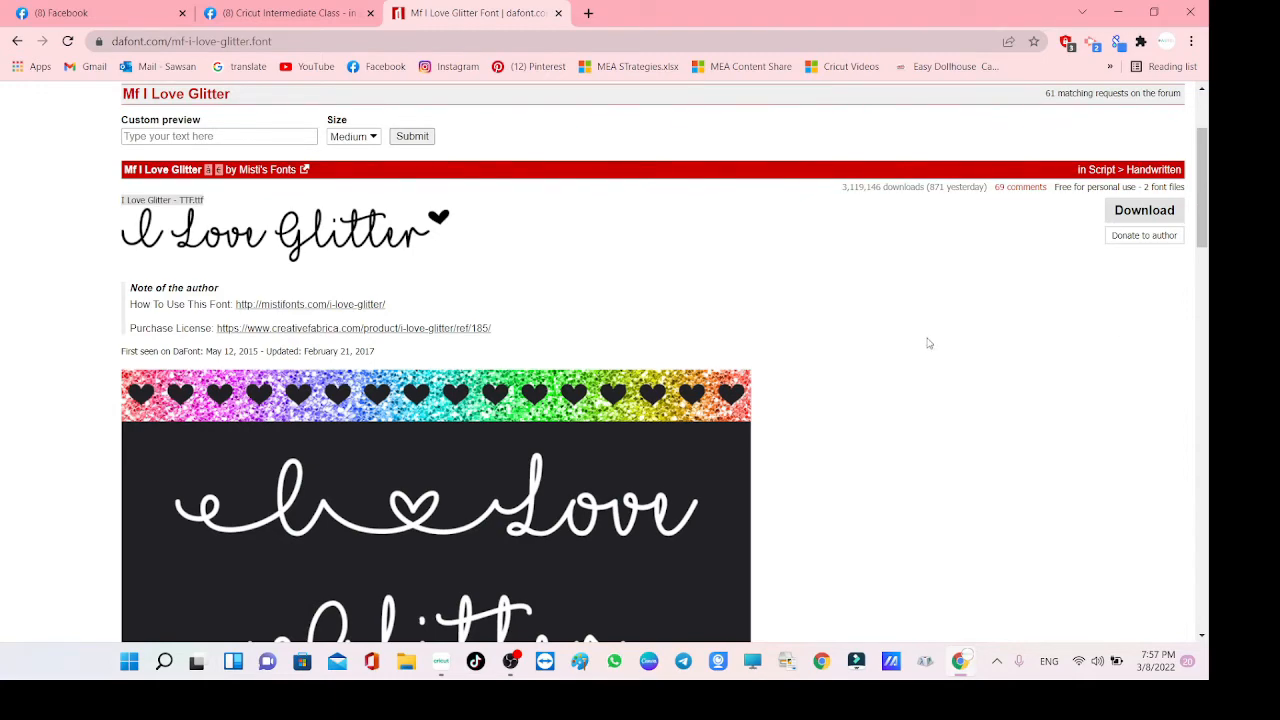
Switch to Cricut Design Space, add a new text object and set its font to I Love Glitter.
{"action": "left_click", "coordinate": [447, 660]}
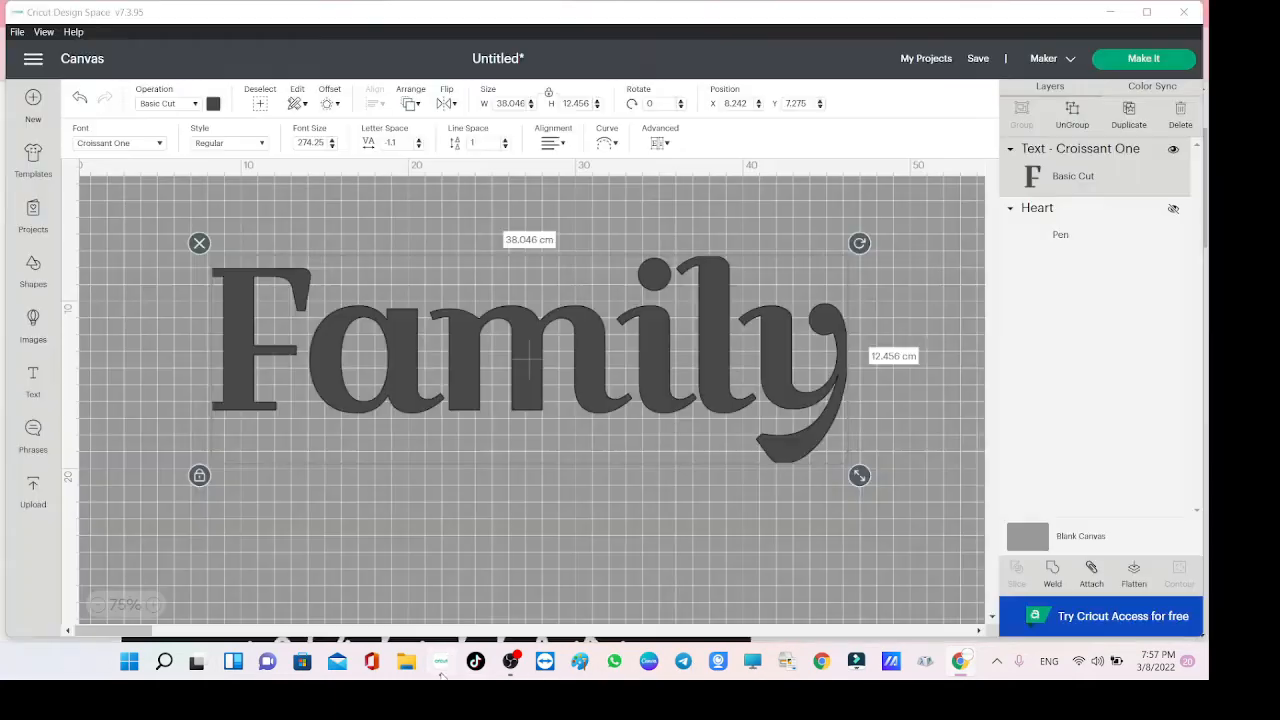
{"action": "left_click", "coordinate": [32, 380]}
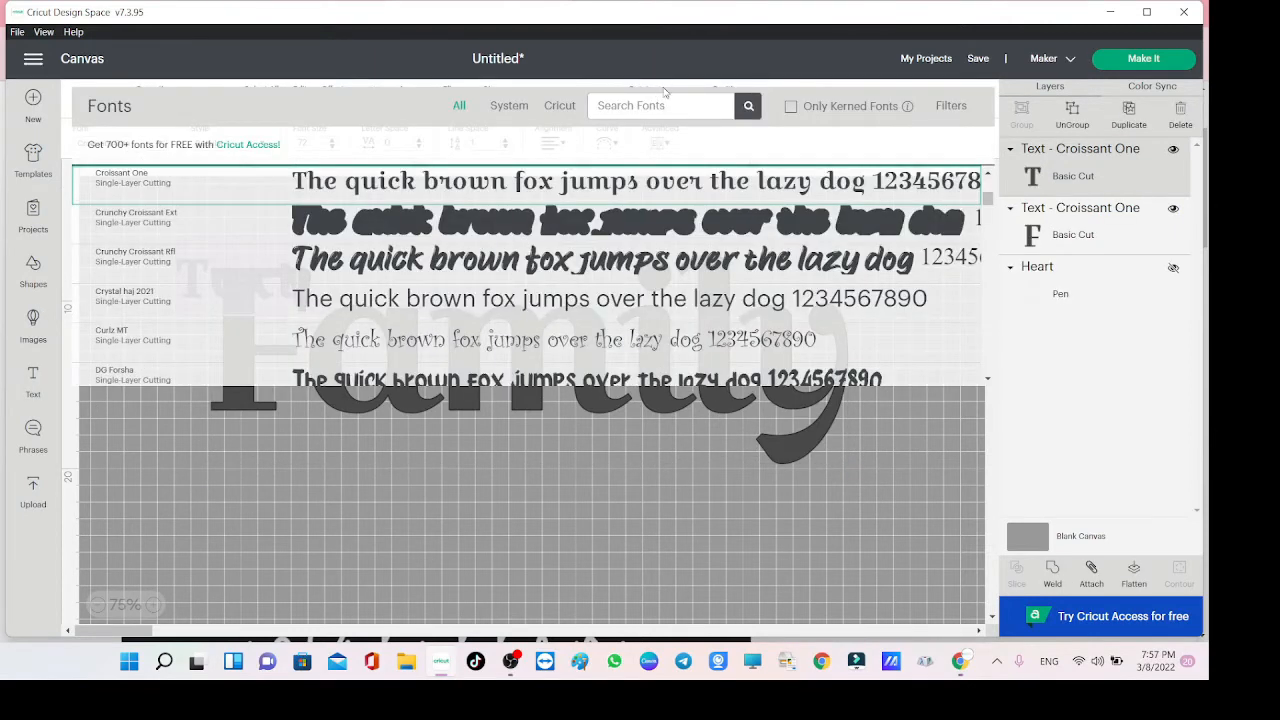
{"action": "left_click", "coordinate": [664, 100]}
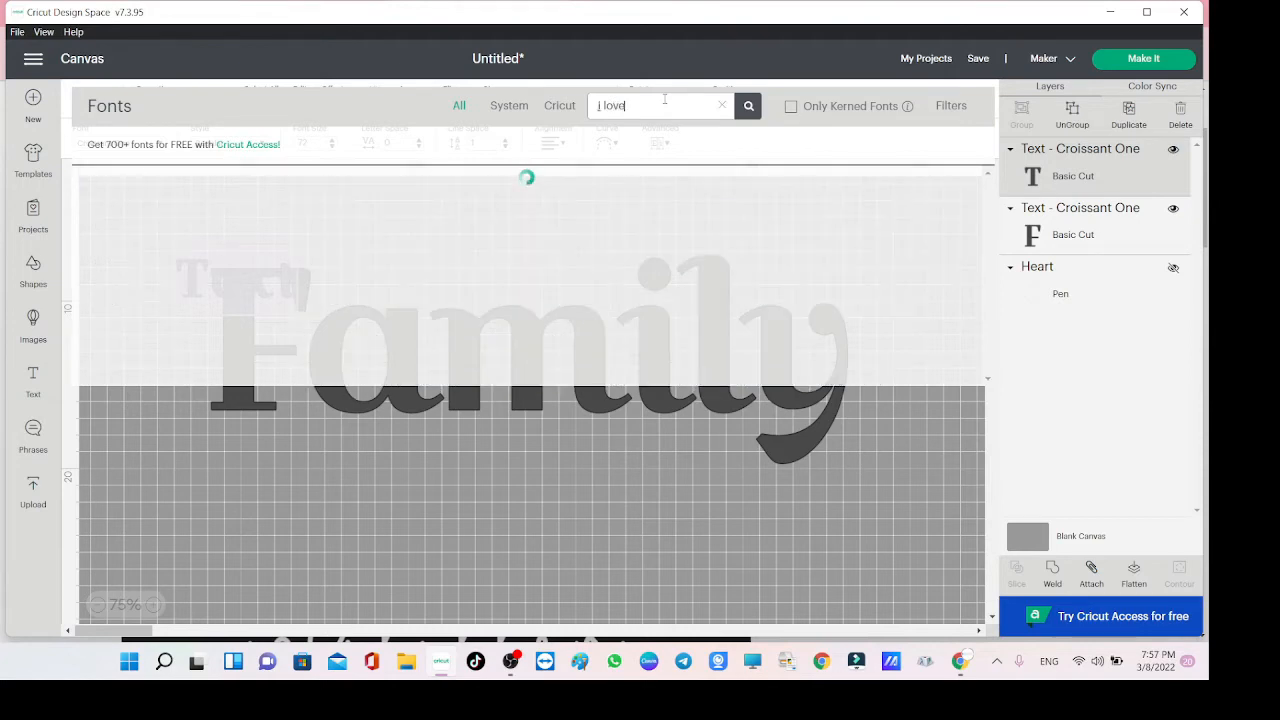
{"action": "left_click", "coordinate": [603, 186]}
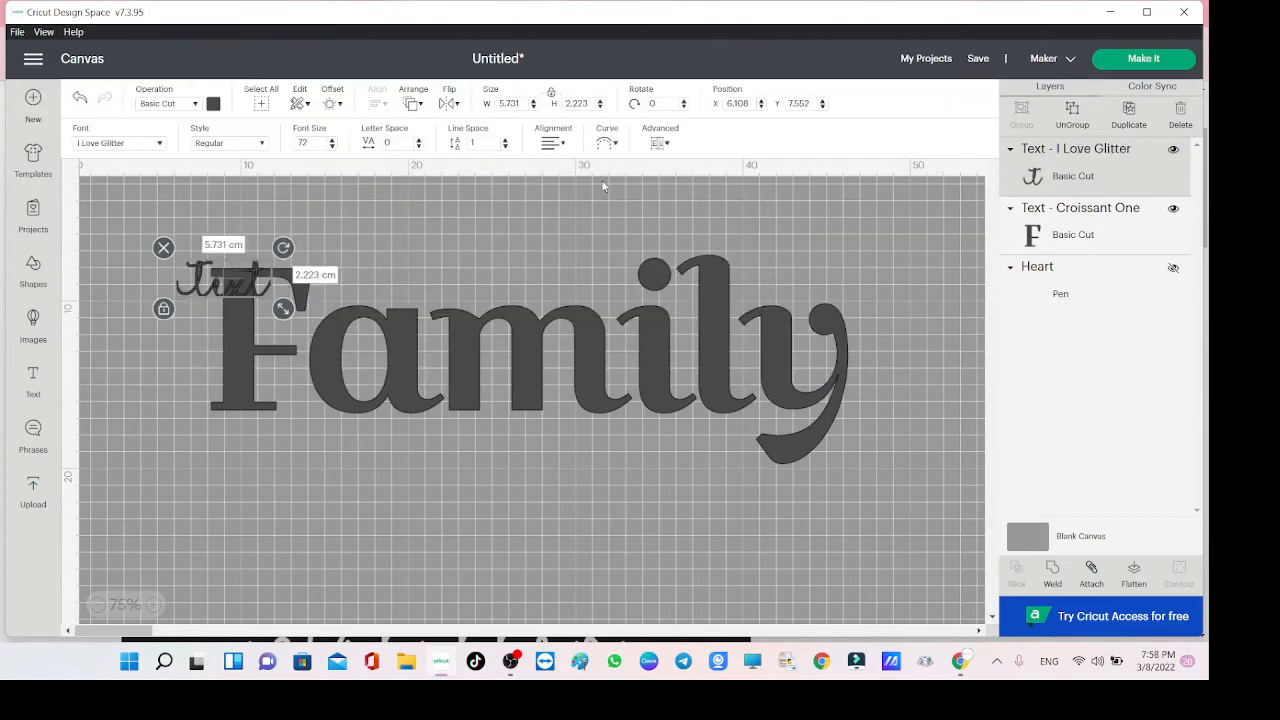
Replace the new object's placeholder text with "[cricut_mea]" and move it below the Family word.
{"action": "double_click", "coordinate": [212, 286]}
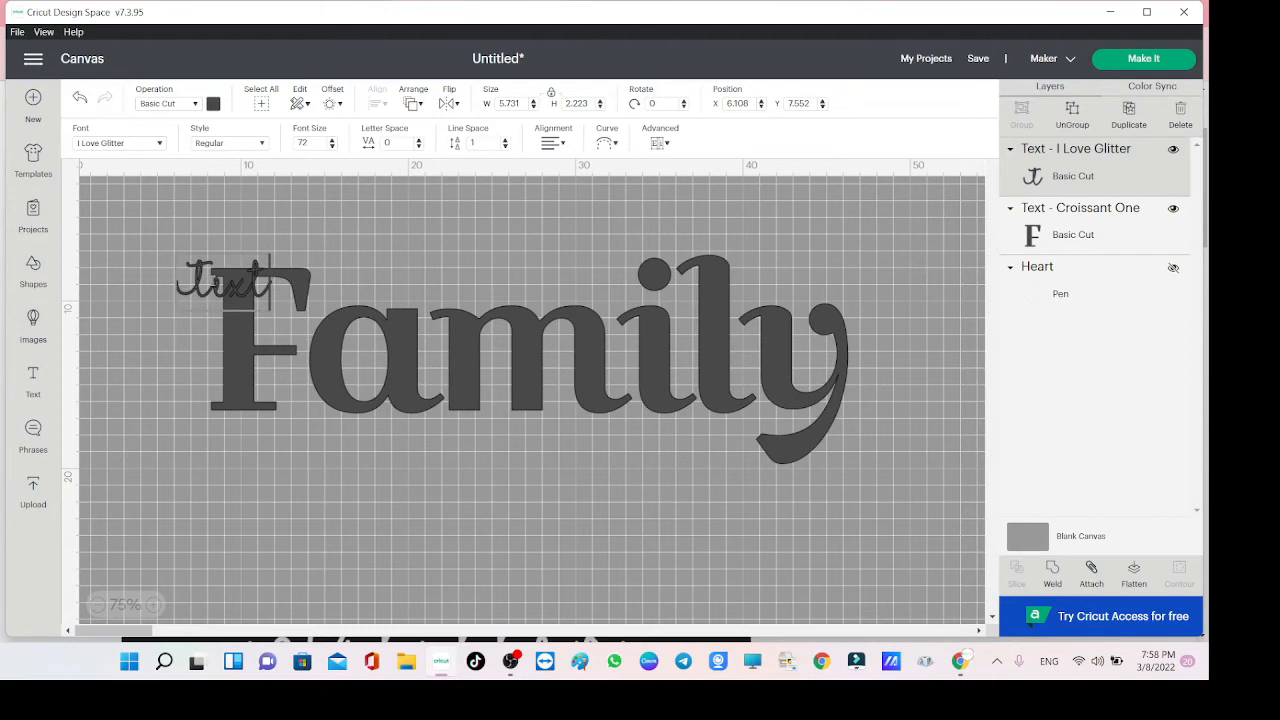
{"action": "key", "text": "BackSpace"}
{"action": "key", "text": "BackSpace"}
{"action": "key", "text": "BackSpace"}
{"action": "key", "text": "BackSpace"}
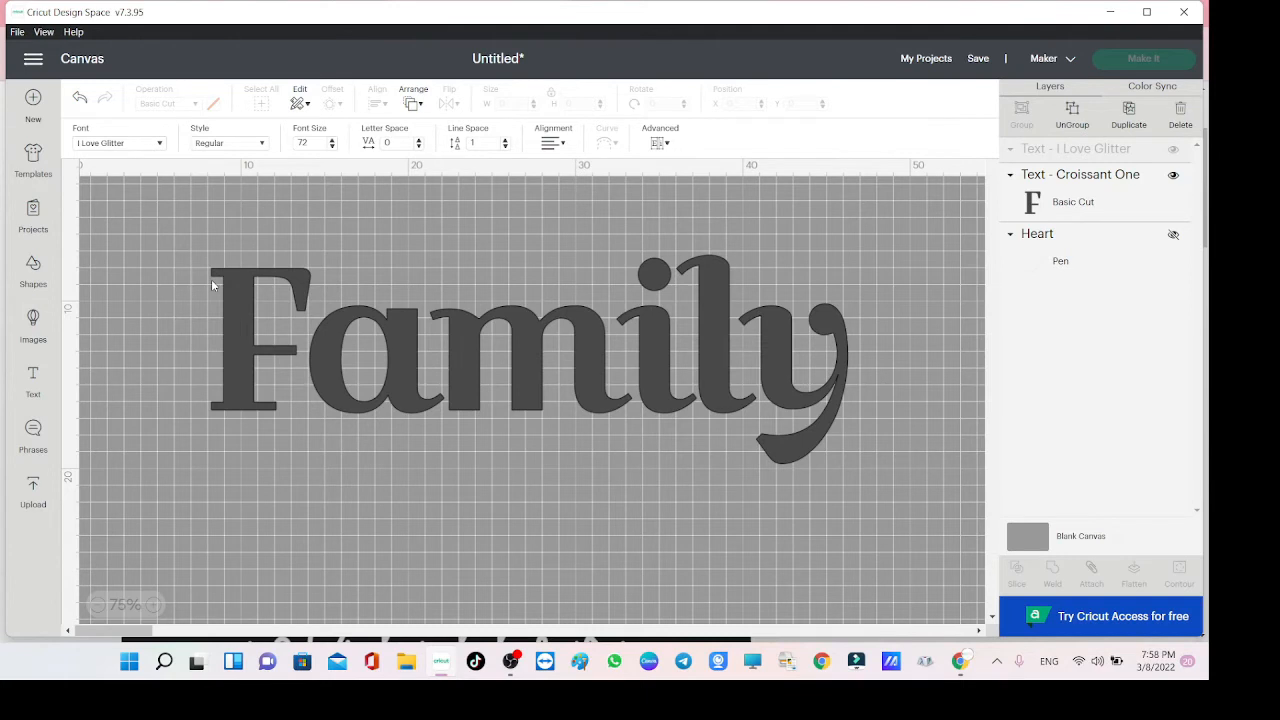
{"action": "type", "text": "["}
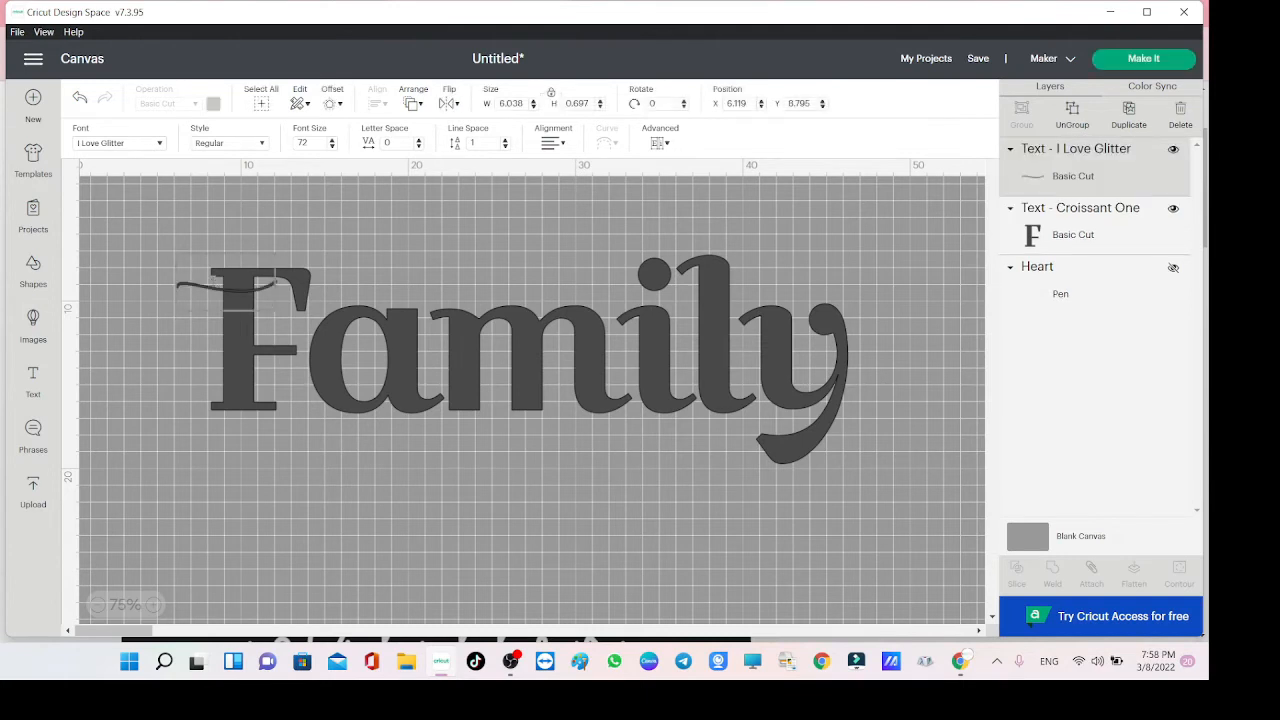
{"action": "type", "text": "Fri"}
{"action": "type", "text": "cut"}
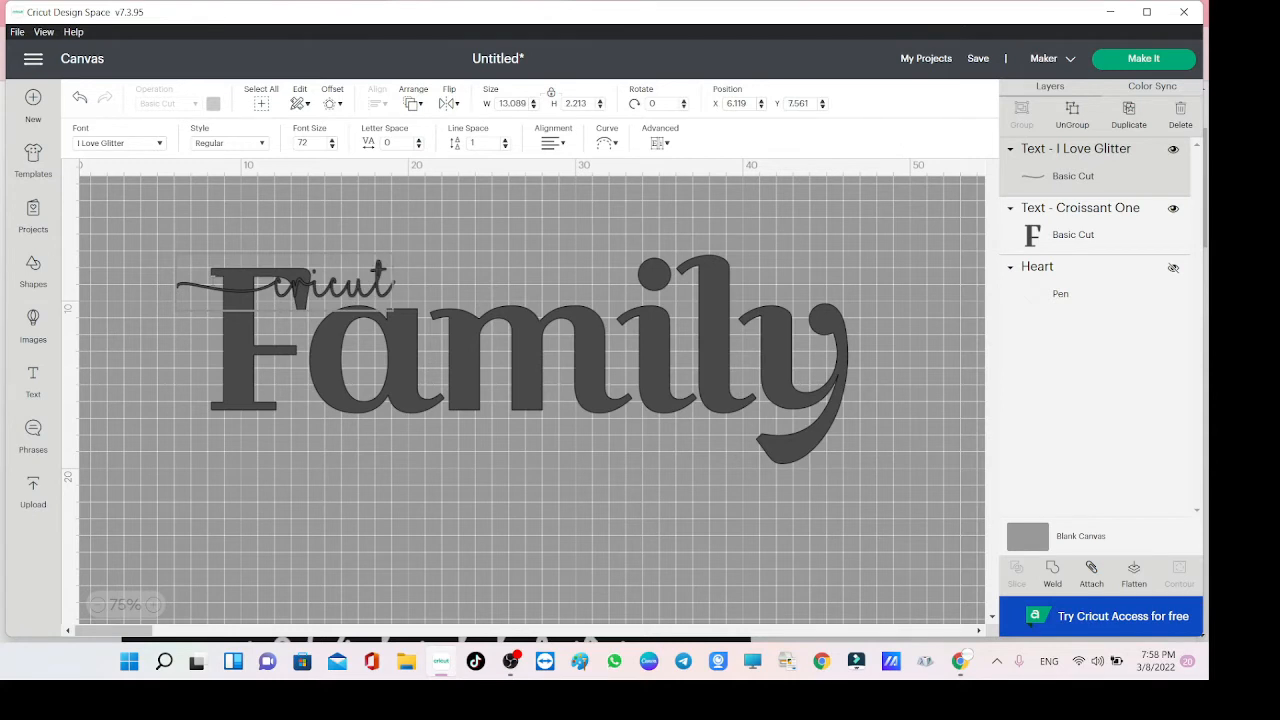
{"action": "type", "text": "]"}
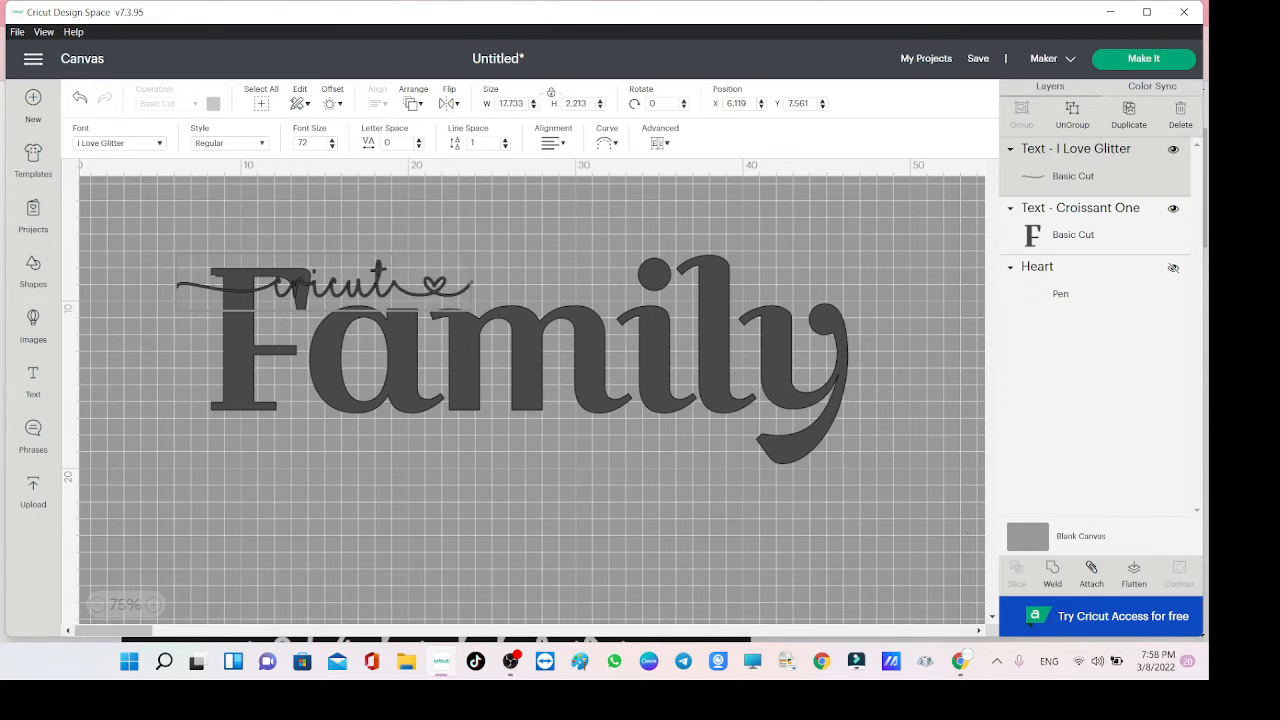
{"action": "type", "text": "mea"}
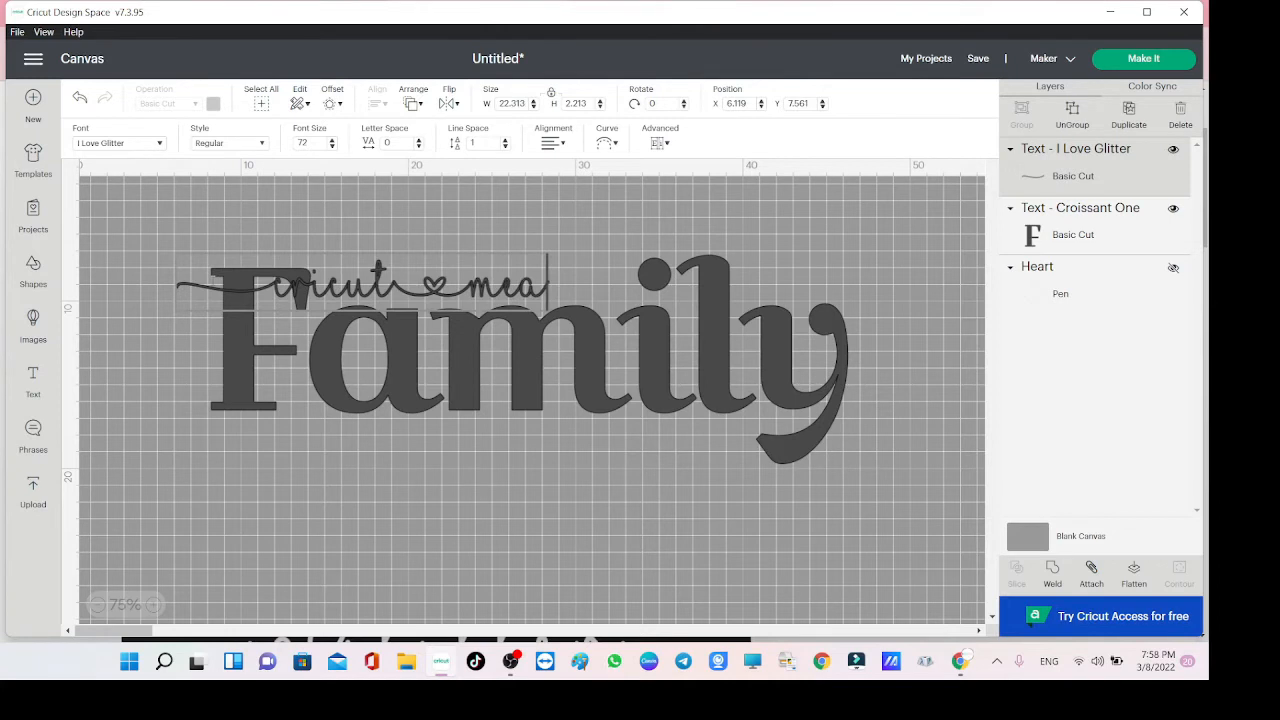
{"action": "type", "text": "]"}
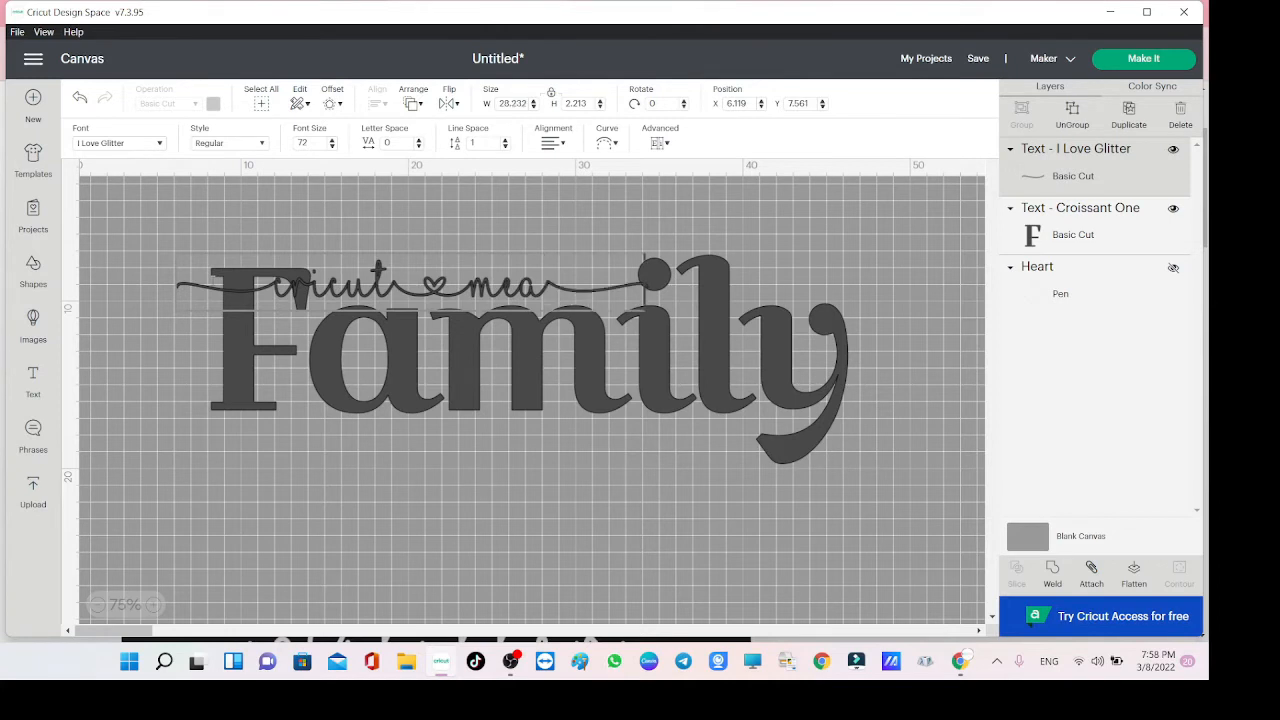
{"action": "left_click", "coordinate": [730, 180]}
{"action": "left_click_drag", "start_coordinate": [536, 290], "coordinate": [582, 512]}
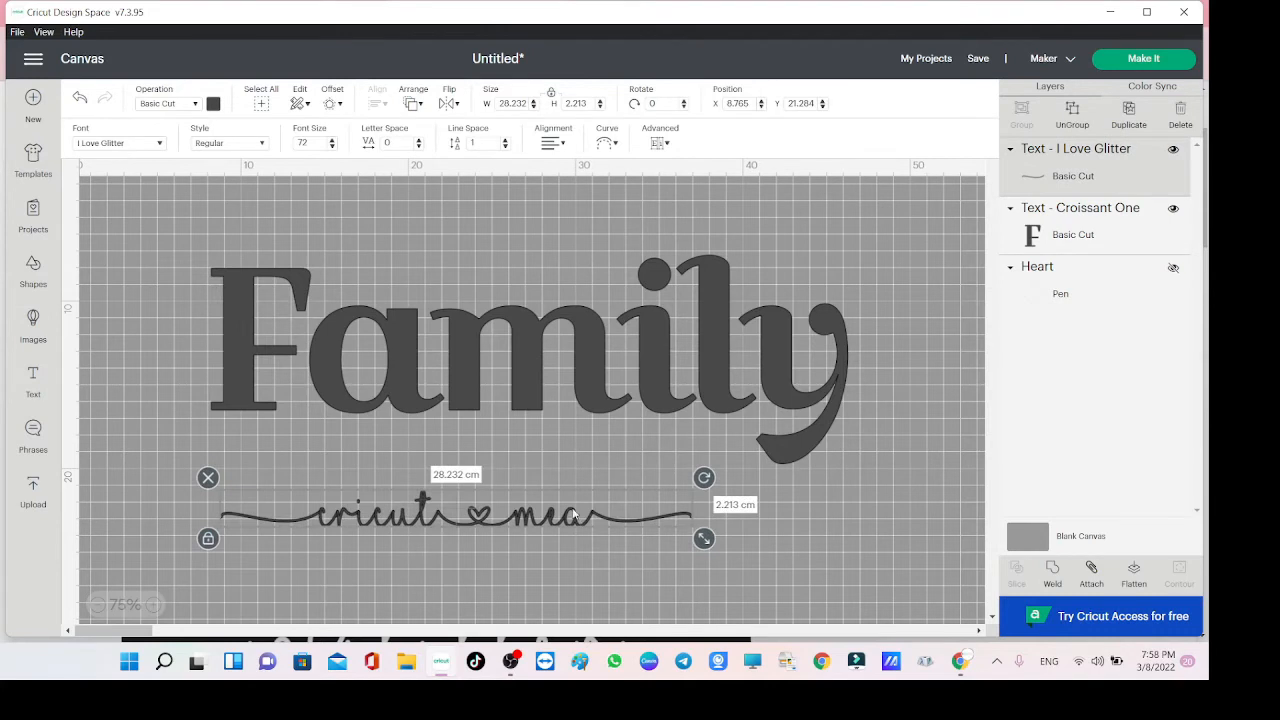
Color the cricut mea text light yellow and enlarge it to about 35 by 2.7 cm.
{"action": "left_click", "coordinate": [213, 103]}
{"action": "left_click", "coordinate": [329, 196]}
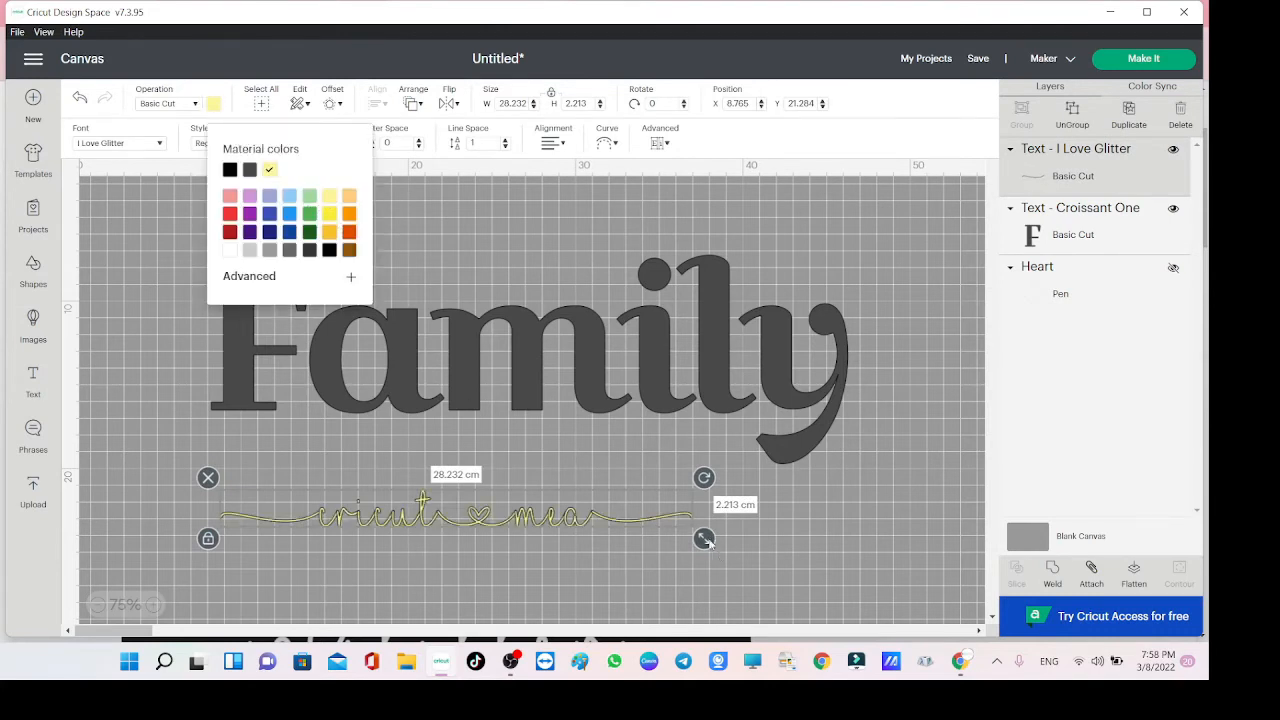
{"action": "left_click_drag", "start_coordinate": [708, 540], "coordinate": [814, 543]}
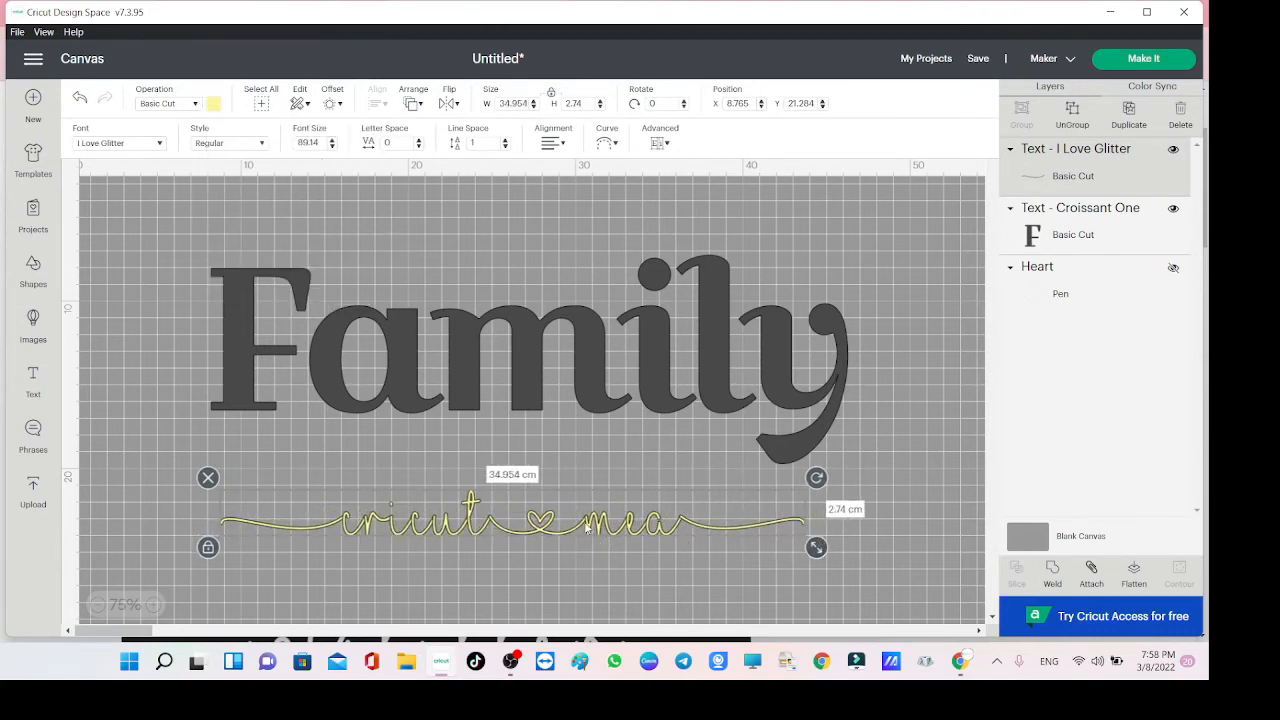
Place the cricut mea text across the middle of the Family word and enlarge it to about 41.8 by 3.3 cm.
{"action": "left_click_drag", "start_coordinate": [582, 521], "coordinate": [577, 367]}
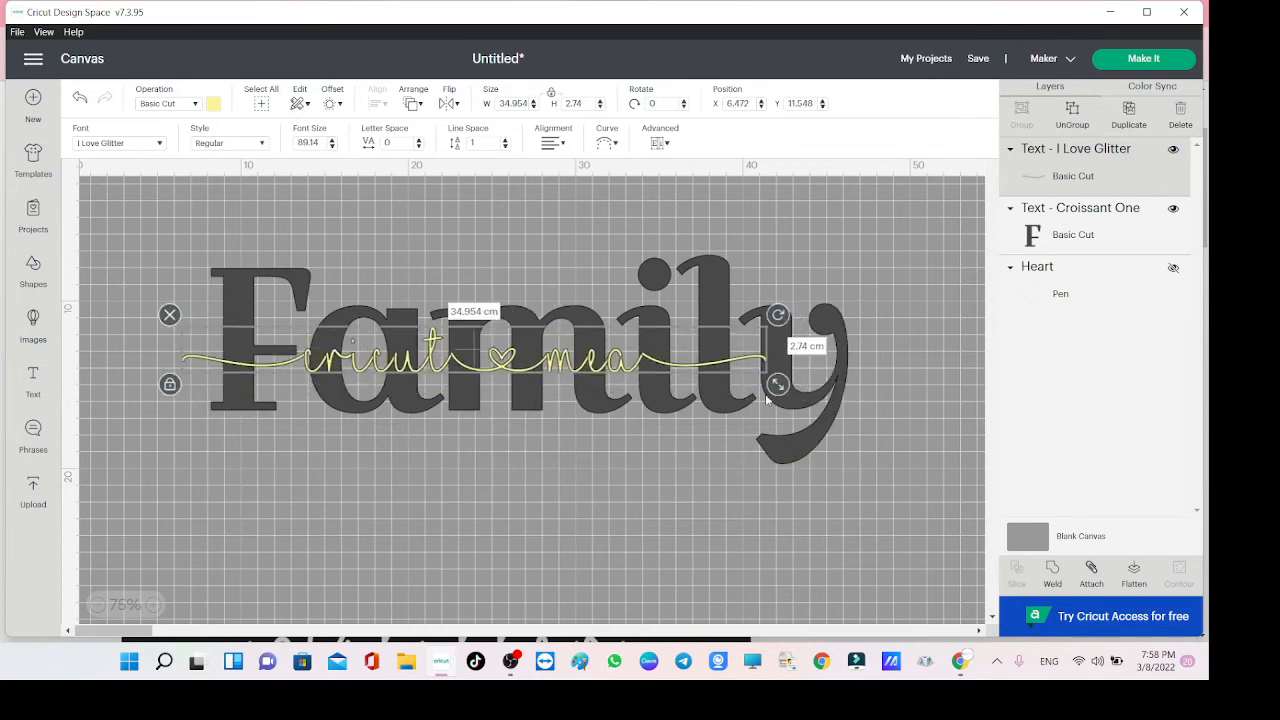
{"action": "left_click_drag", "start_coordinate": [776, 388], "coordinate": [862, 392]}
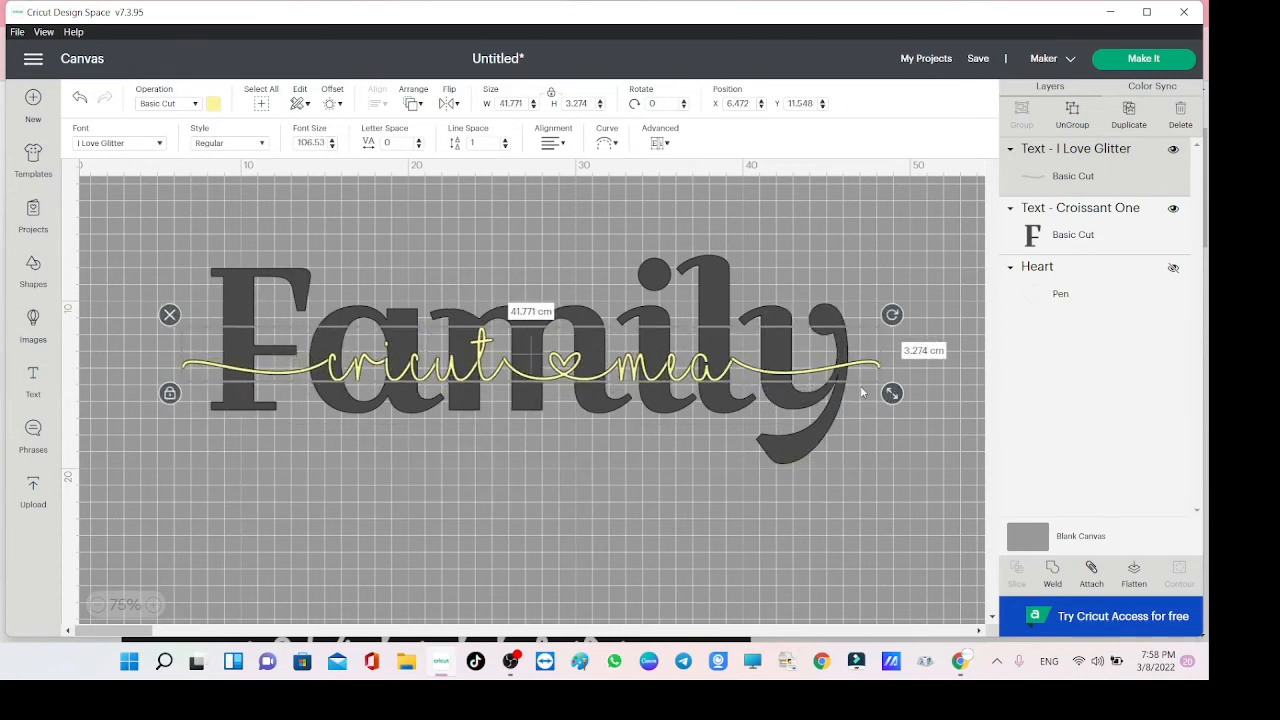
{"action": "left_click_drag", "start_coordinate": [679, 376], "coordinate": [675, 375]}
{"action": "left_click_drag", "start_coordinate": [673, 376], "coordinate": [673, 376]}
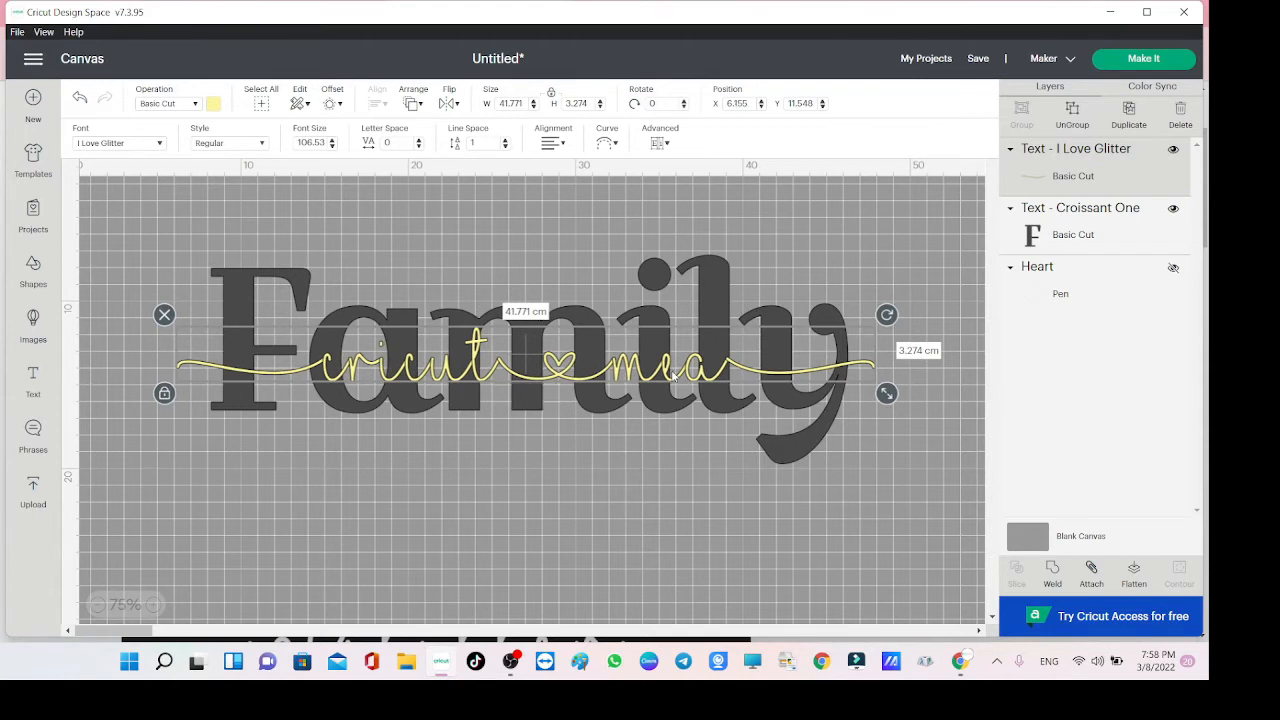
{"action": "left_click_drag", "start_coordinate": [486, 373], "coordinate": [495, 373]}
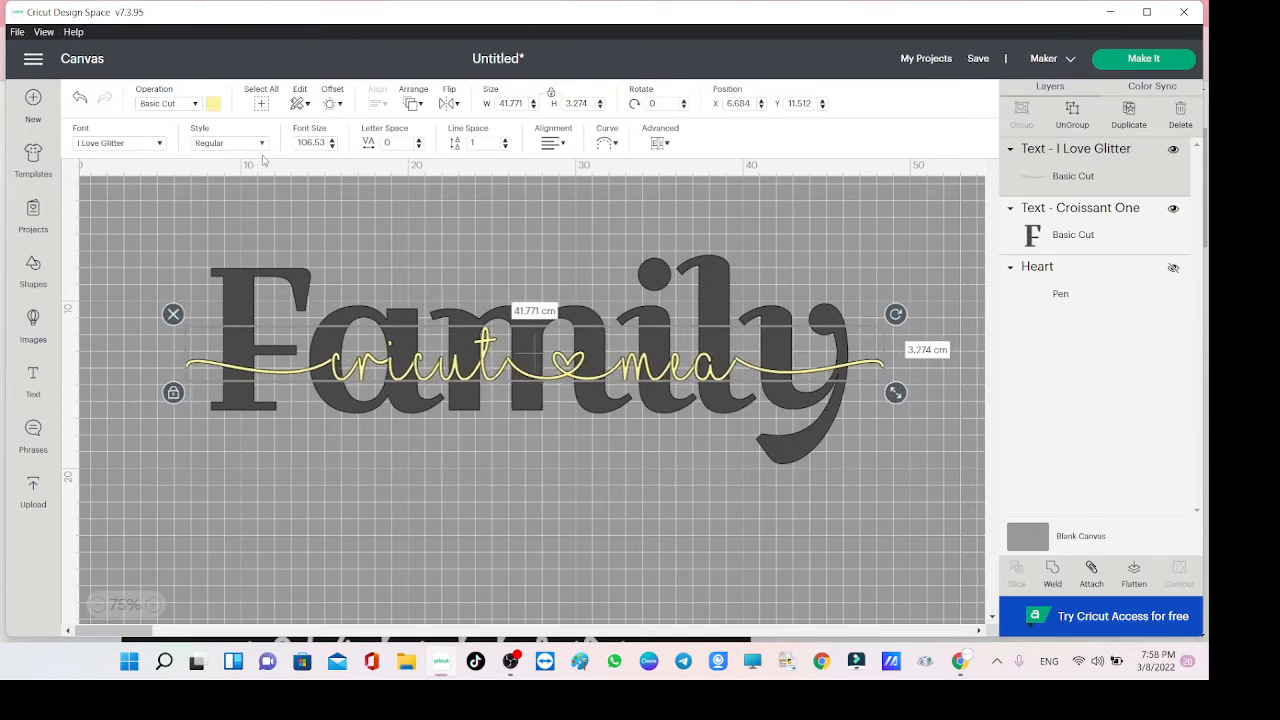
Try a 1 cm offset around the cricut mea text and undo it.
{"action": "left_click", "coordinate": [333, 104]}
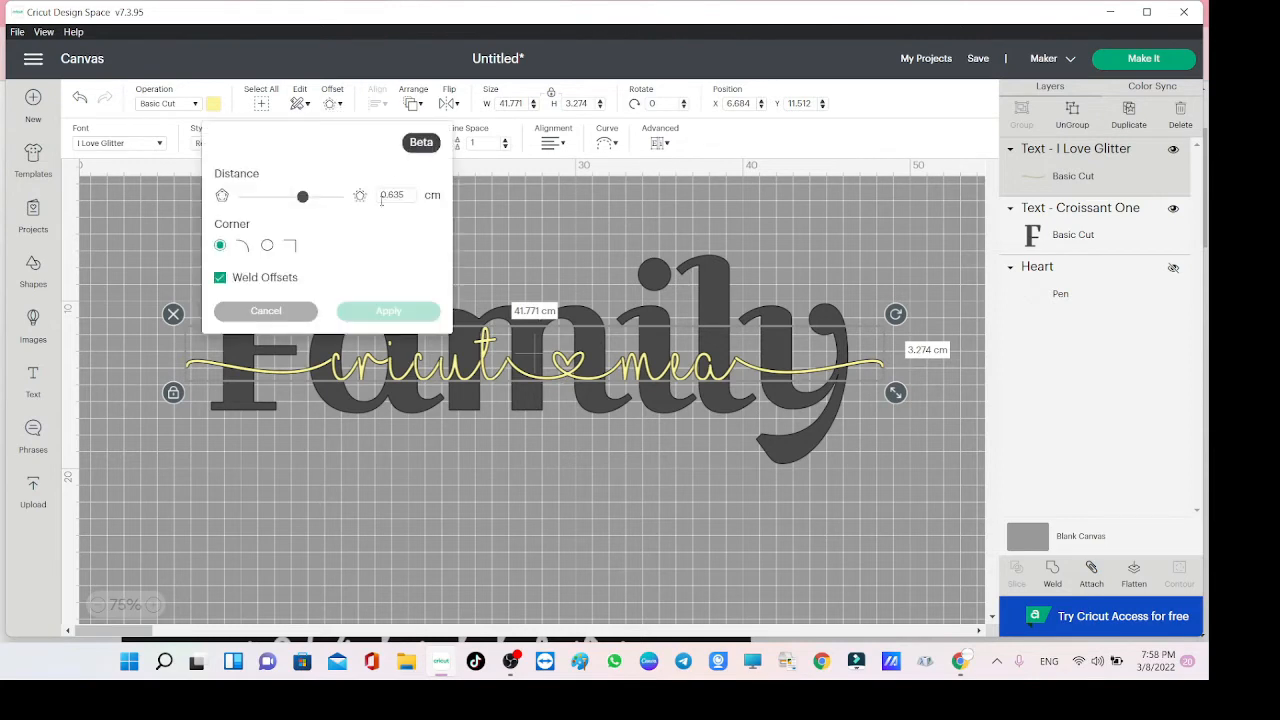
{"action": "left_click_drag", "start_coordinate": [388, 196], "coordinate": [423, 198]}
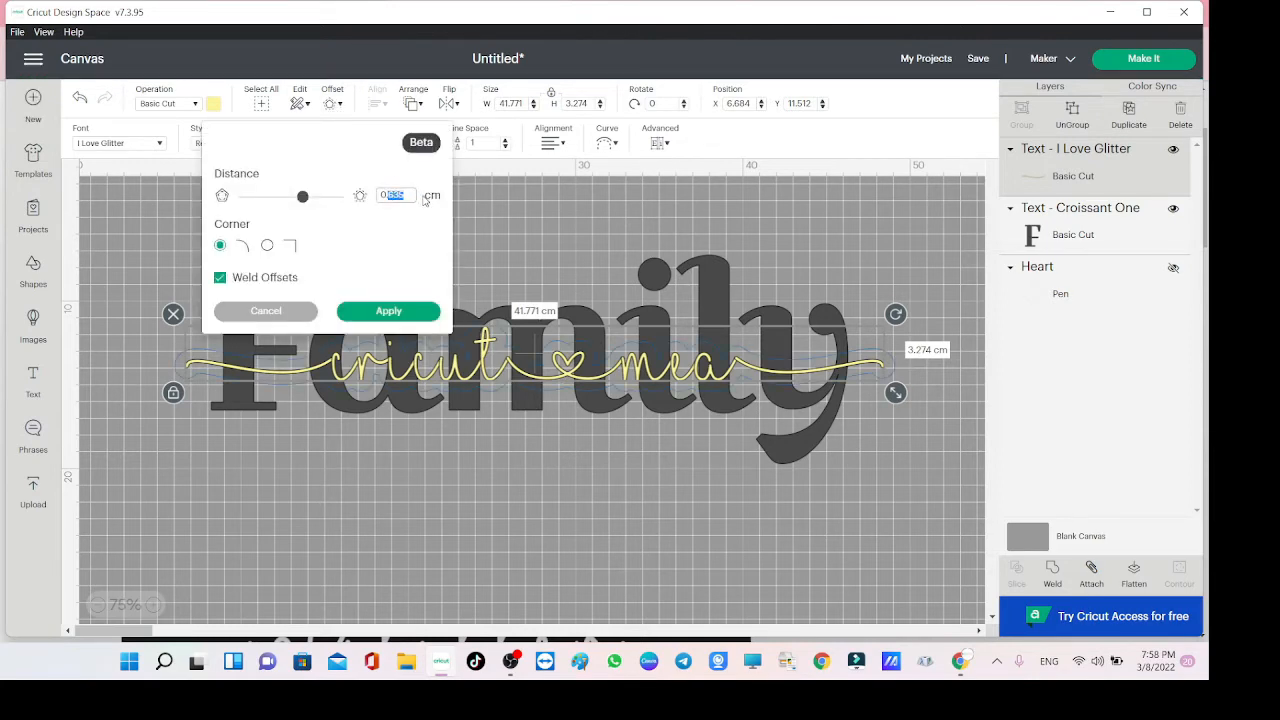
{"action": "key", "text": "BackSpace"}
{"action": "type", "text": "1"}
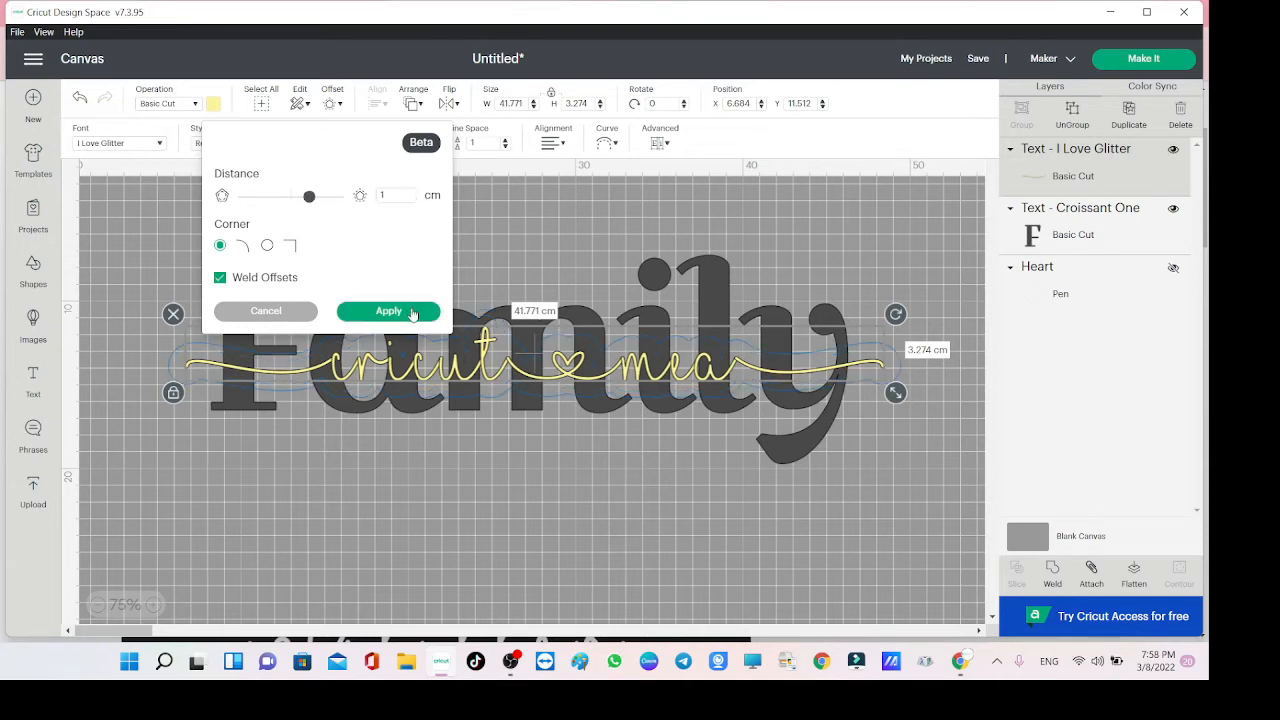
{"action": "left_click", "coordinate": [412, 312]}
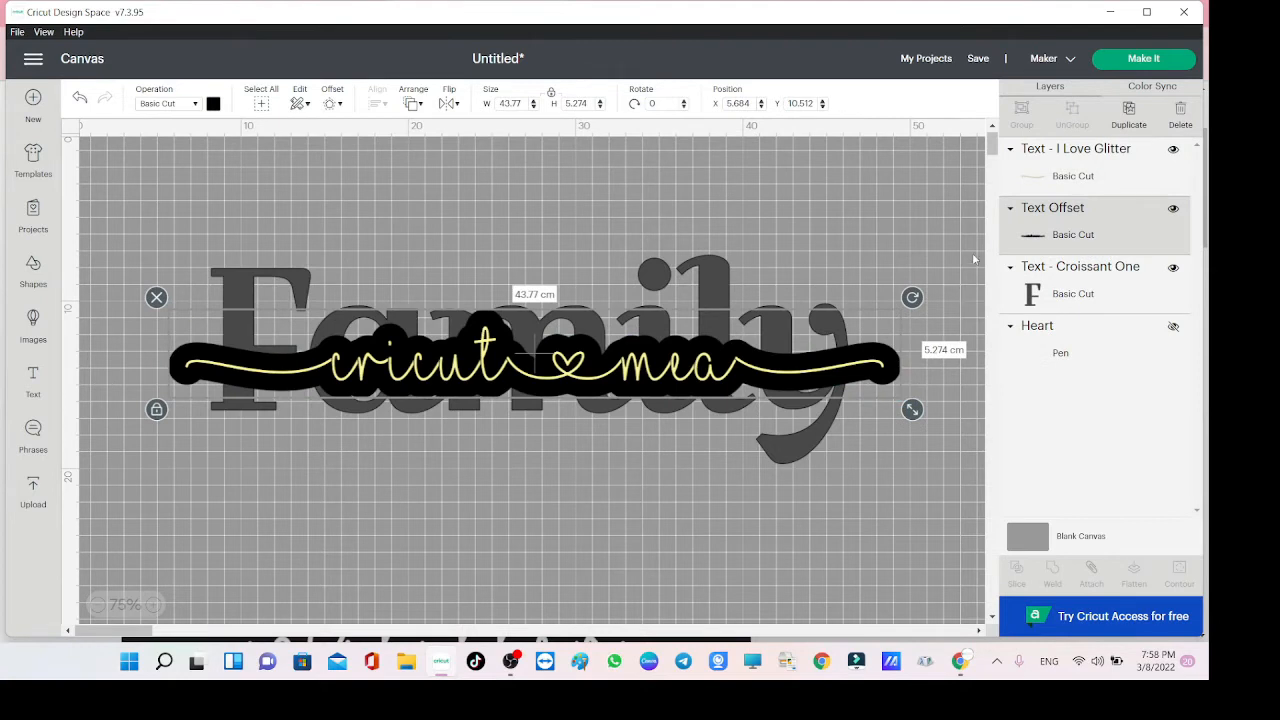
{"action": "key", "text": "ctrl+z"}
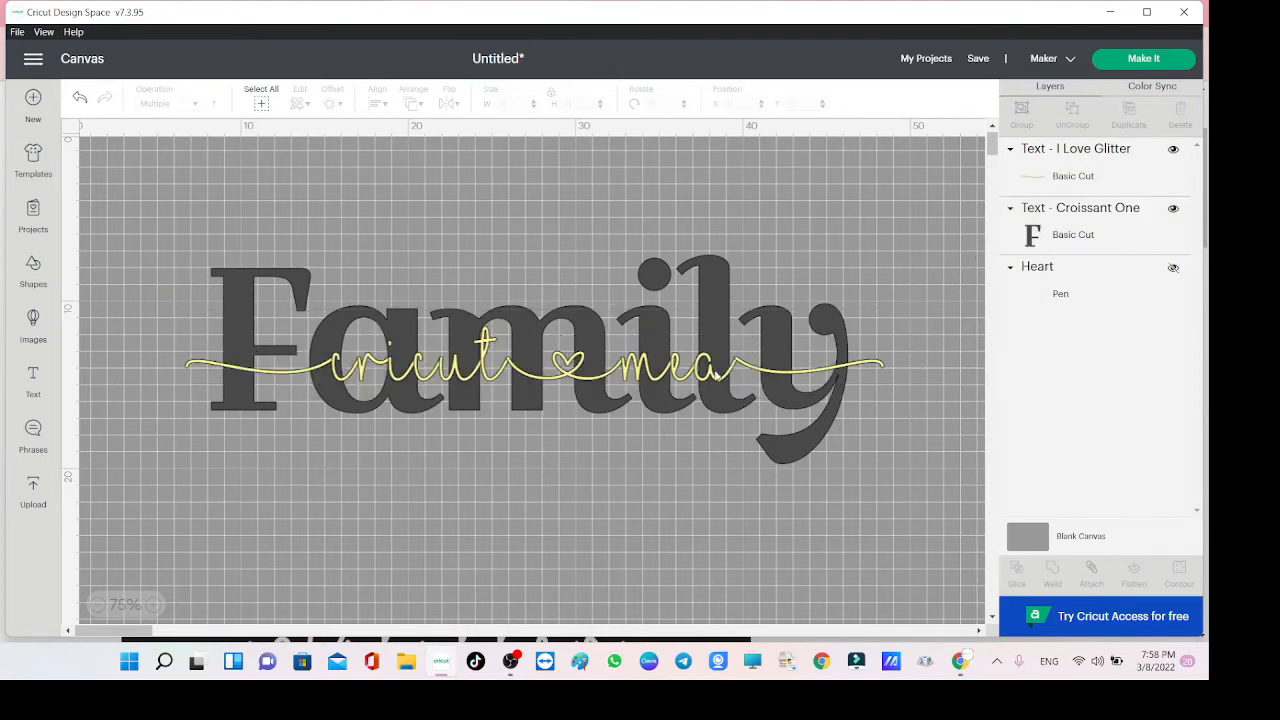
Try a 0.5 cm offset around the cricut mea text and delete it.
{"action": "left_click", "coordinate": [704, 378]}
{"action": "left_click", "coordinate": [331, 104]}
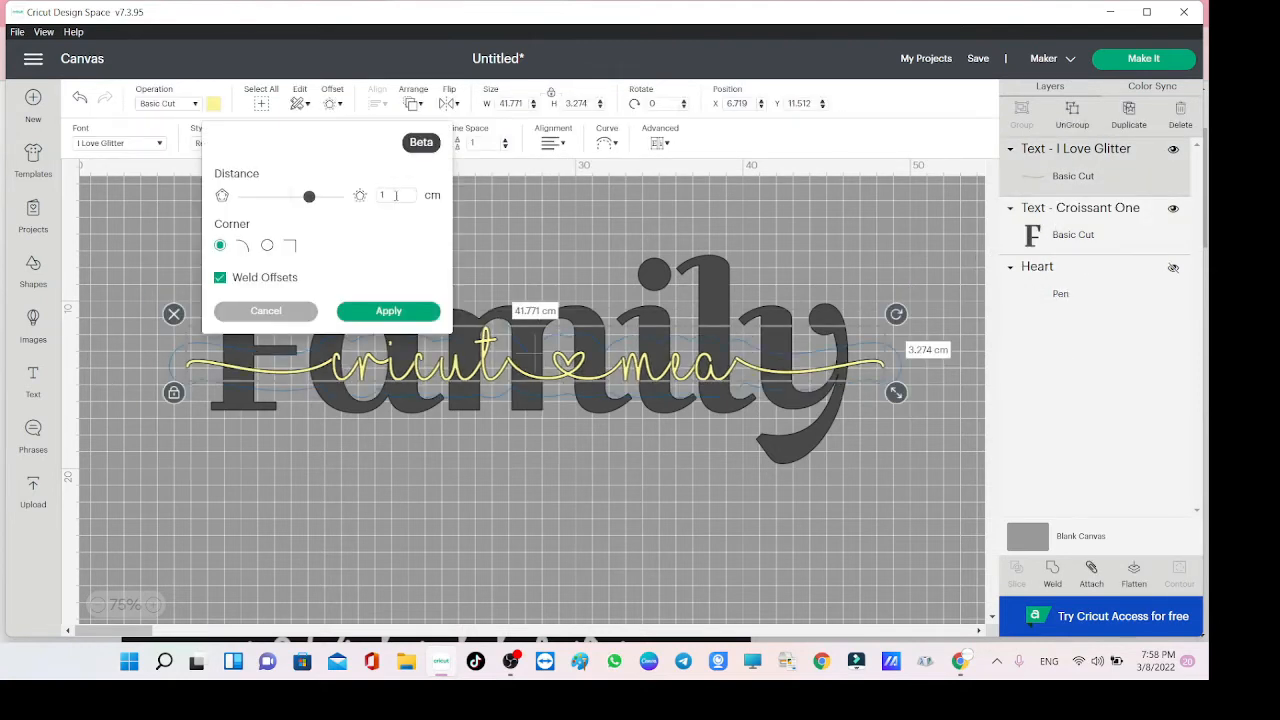
{"action": "left_click_drag", "start_coordinate": [392, 195], "coordinate": [343, 202]}
{"action": "type", "text": "0.5"}
{"action": "left_click", "coordinate": [375, 315]}
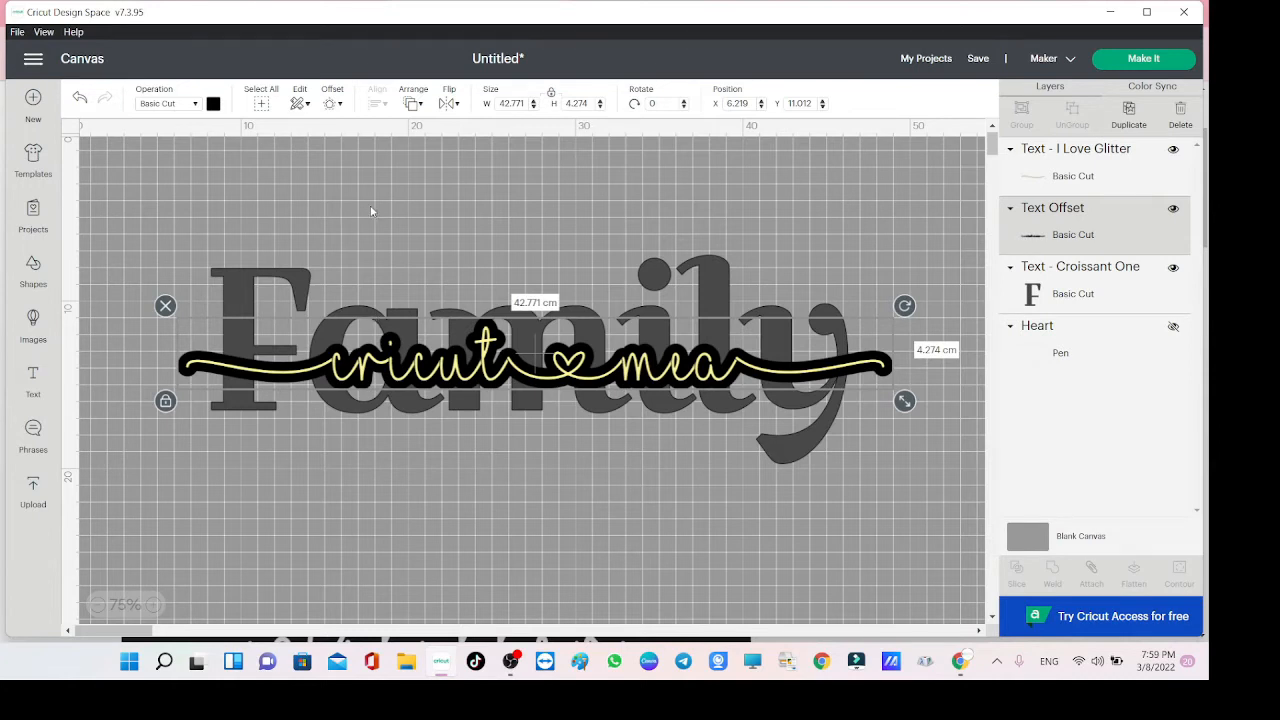
{"action": "left_click", "coordinate": [1190, 118]}
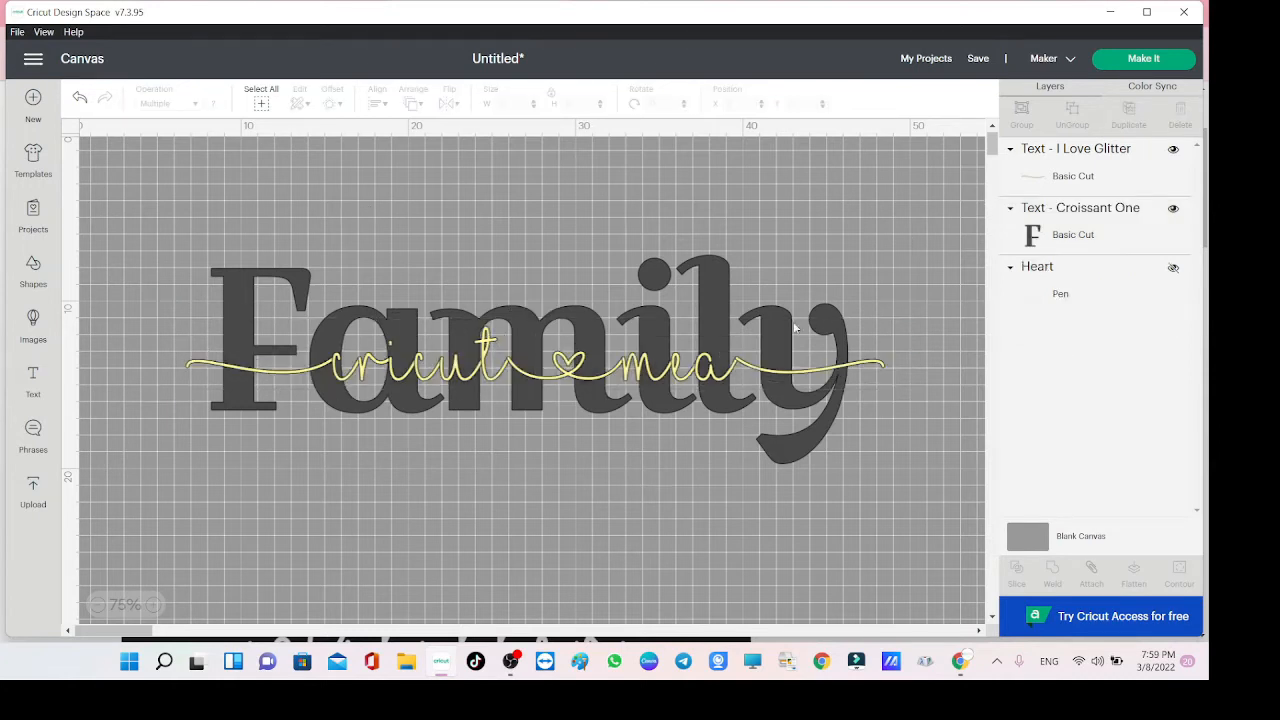
Create a 0.35 cm welded offset with rounded corners around the cricut mea text.
{"action": "left_click", "coordinate": [748, 362]}
{"action": "left_click", "coordinate": [332, 104]}
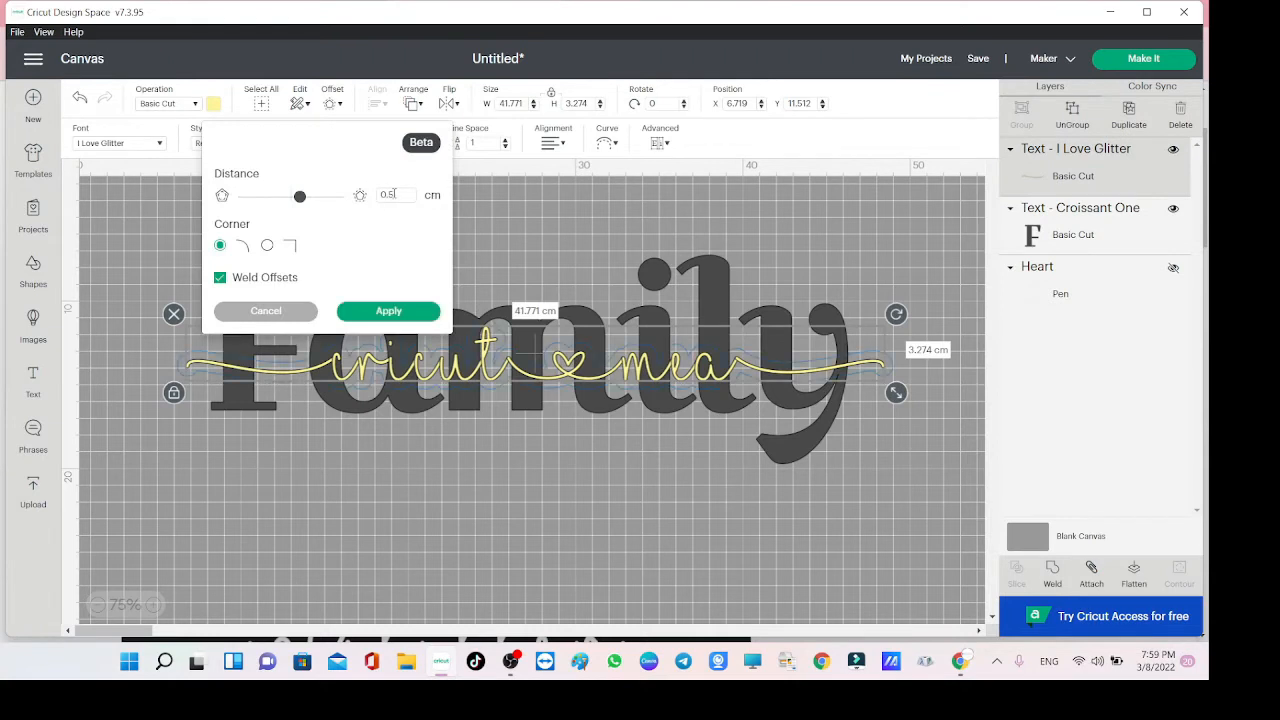
{"action": "left_click_drag", "start_coordinate": [389, 195], "coordinate": [398, 194]}
{"action": "type", "text": "35"}
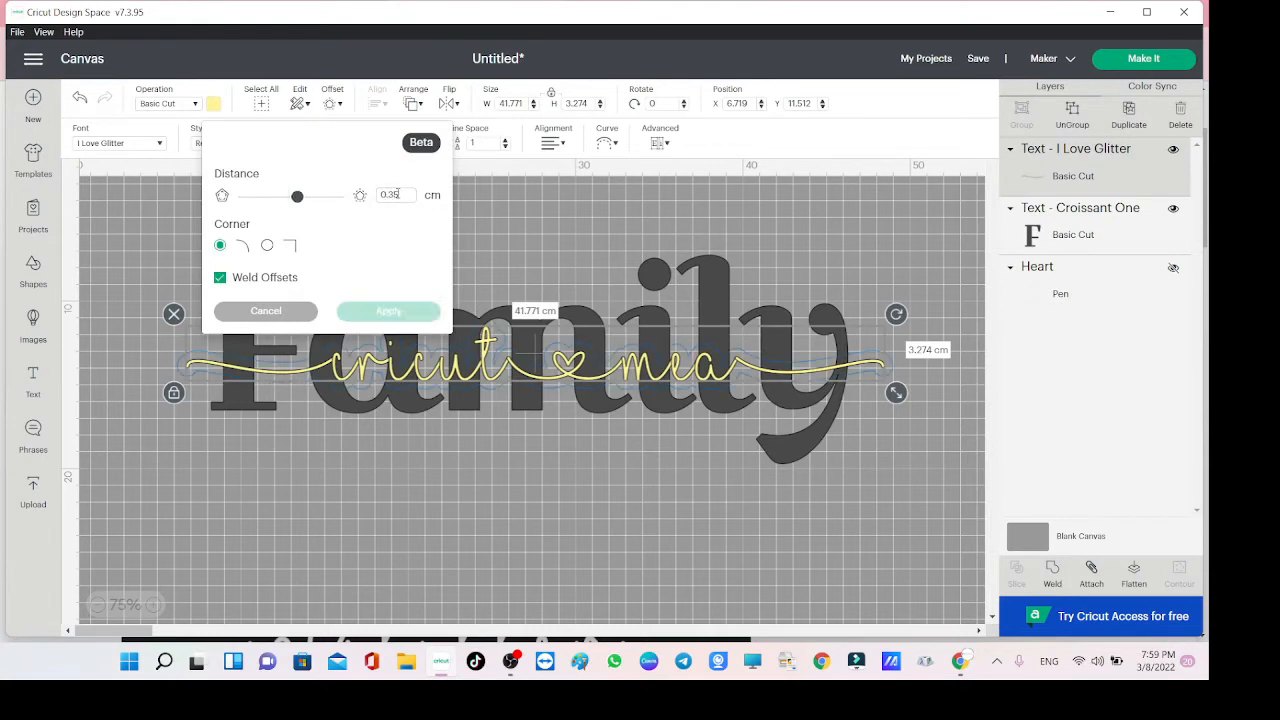
{"action": "left_click", "coordinate": [412, 316]}
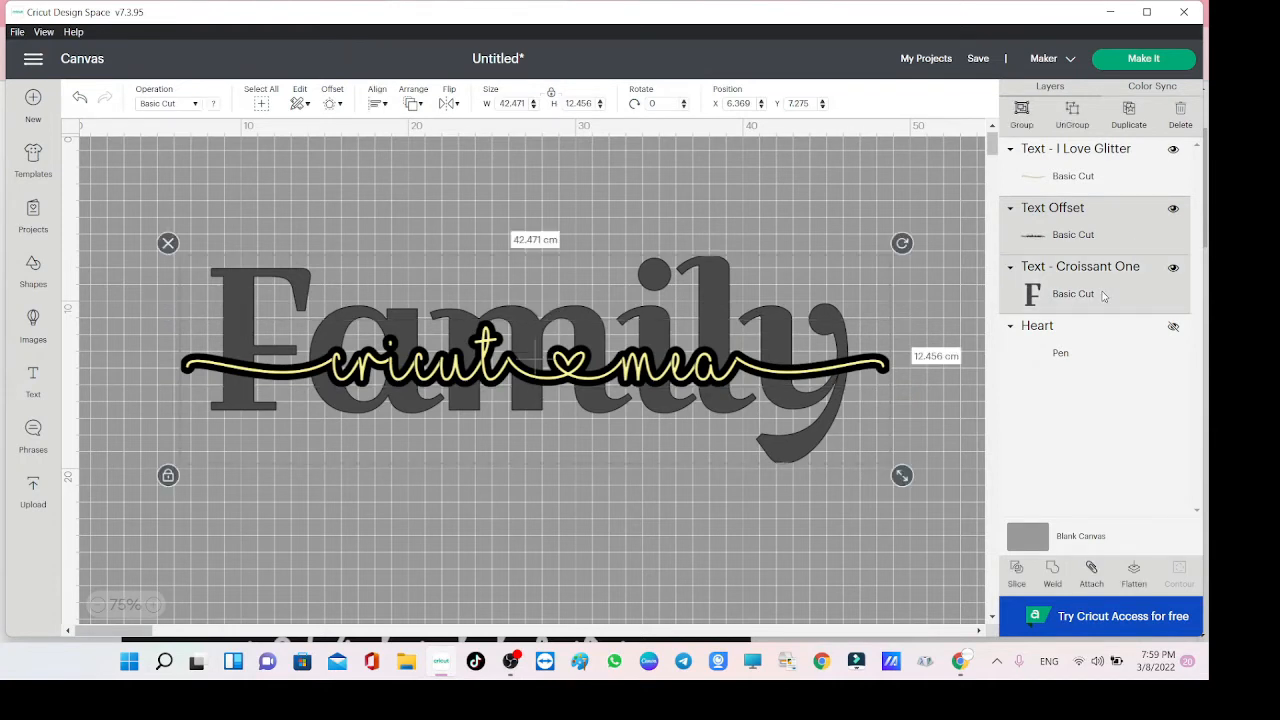
Slice the Family word with the text offset and delete the leftover offset pieces, keeping the cut Family word.
{"action": "left_click", "coordinate": [1024, 583]}
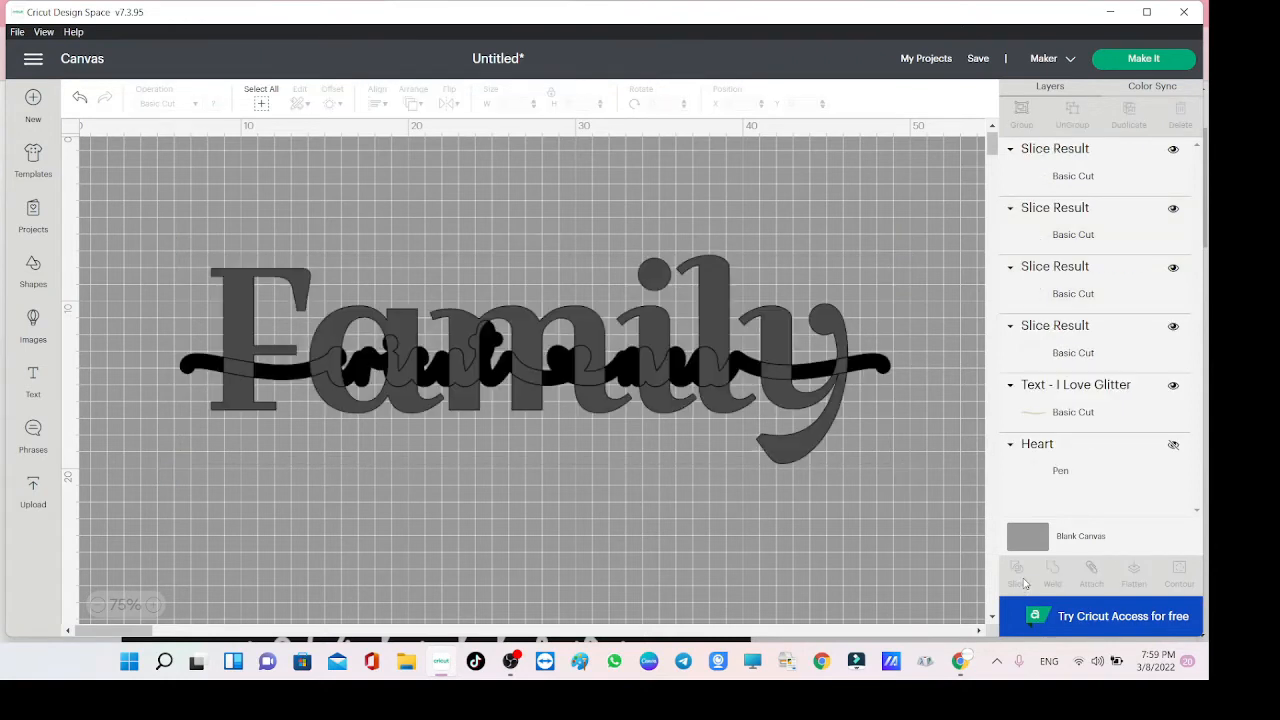
{"action": "left_click", "coordinate": [1101, 241]}
{"action": "key", "text": "Delete"}
{"action": "left_click", "coordinate": [1095, 240]}
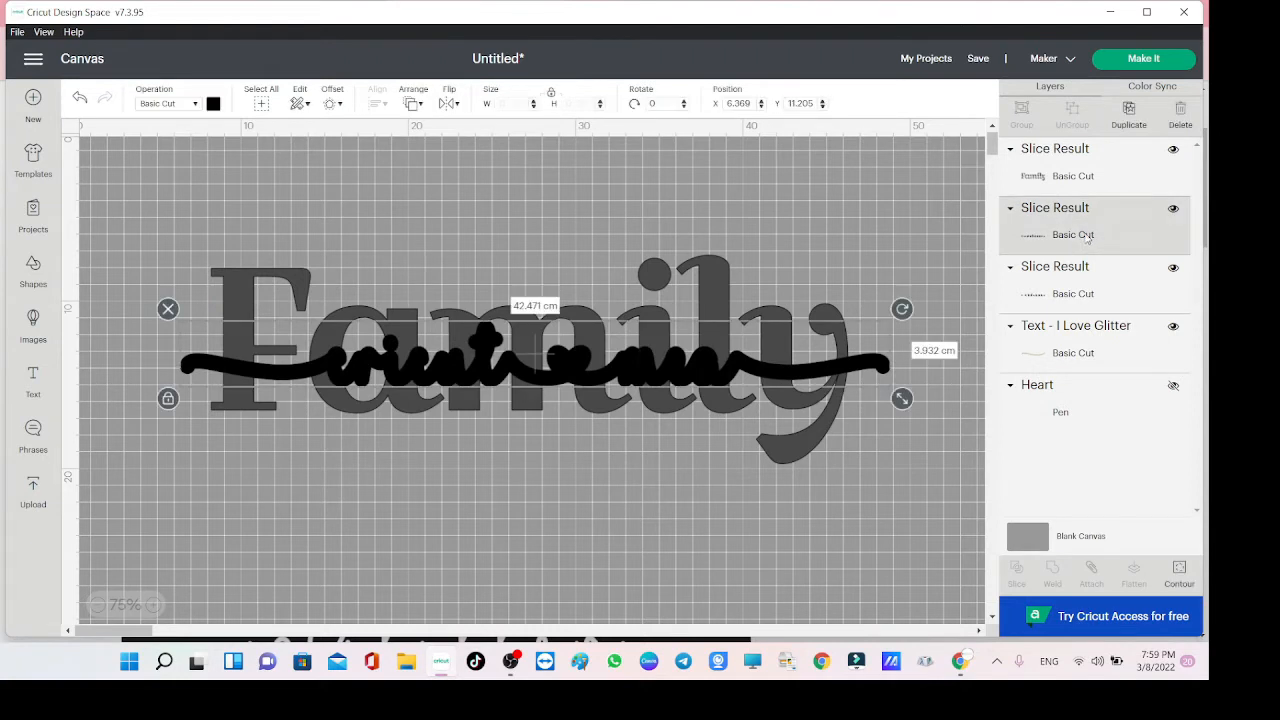
{"action": "key", "text": "Delete"}
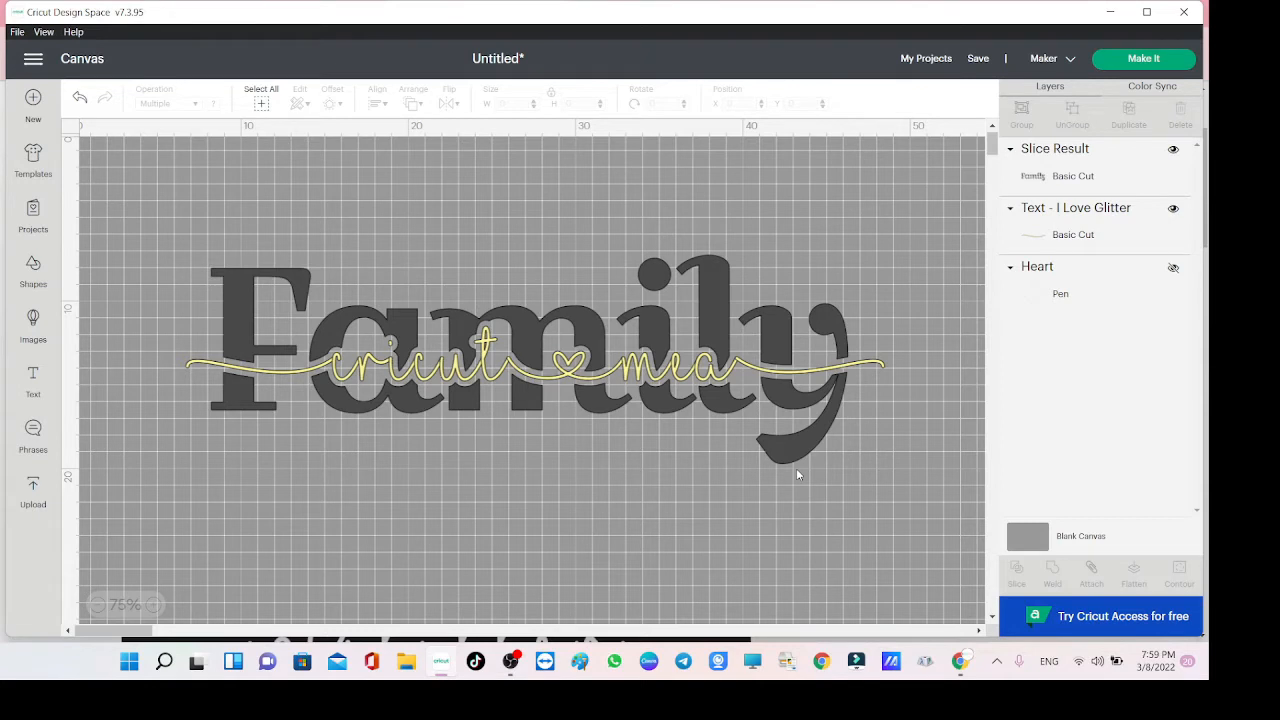
Delete the Family word with its cricut mea text, and add a new text reading Thankful.
{"action": "left_click_drag", "start_coordinate": [886, 254], "coordinate": [107, 533]}
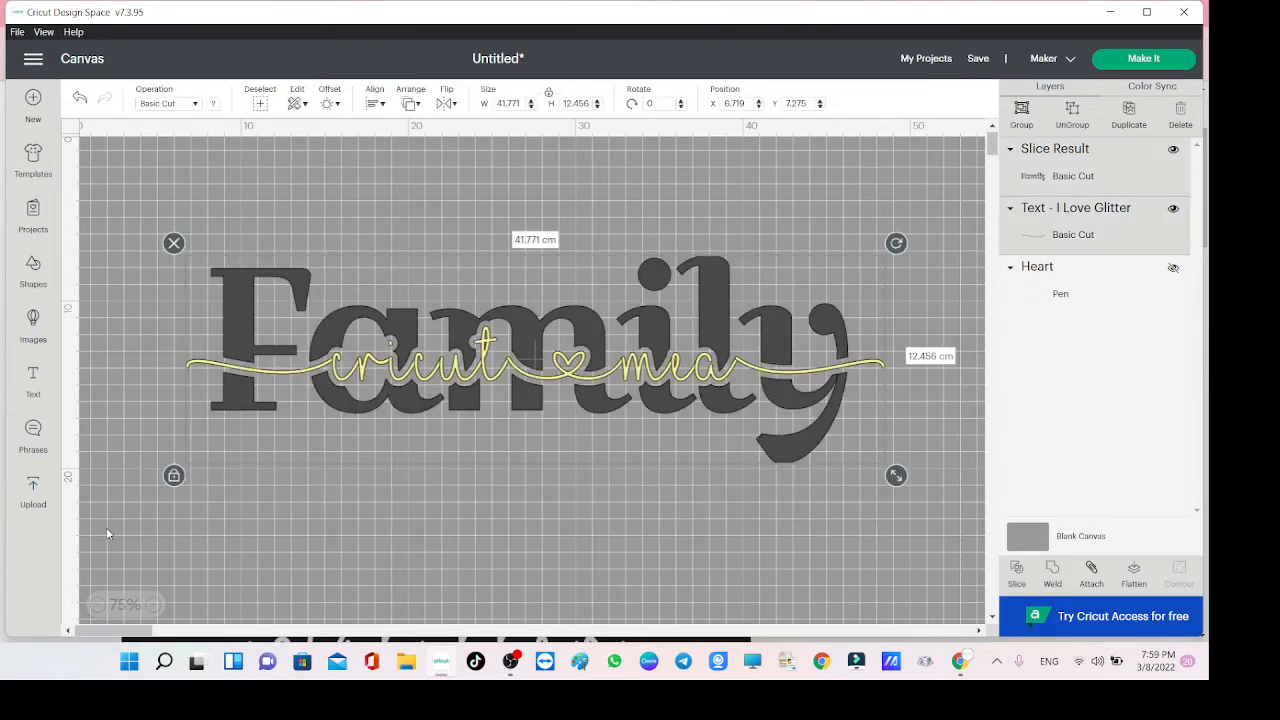
{"action": "key", "text": "Delete"}
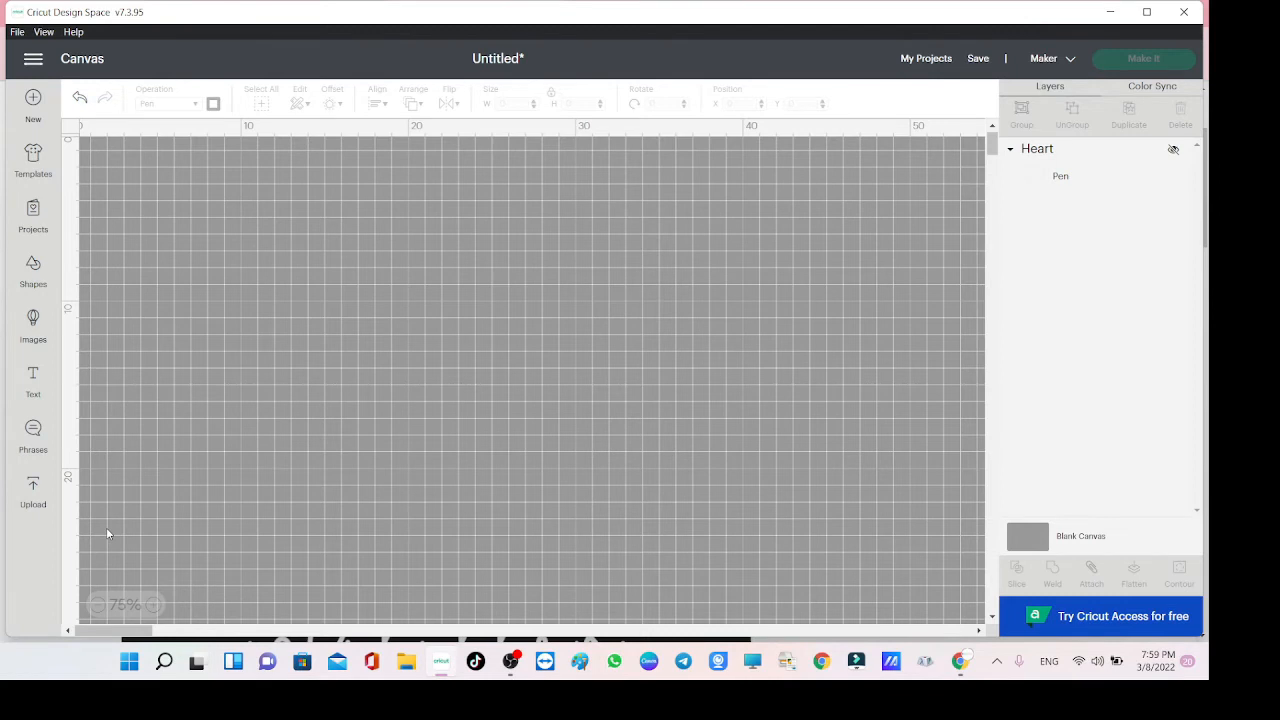
{"action": "left_click", "coordinate": [33, 380]}
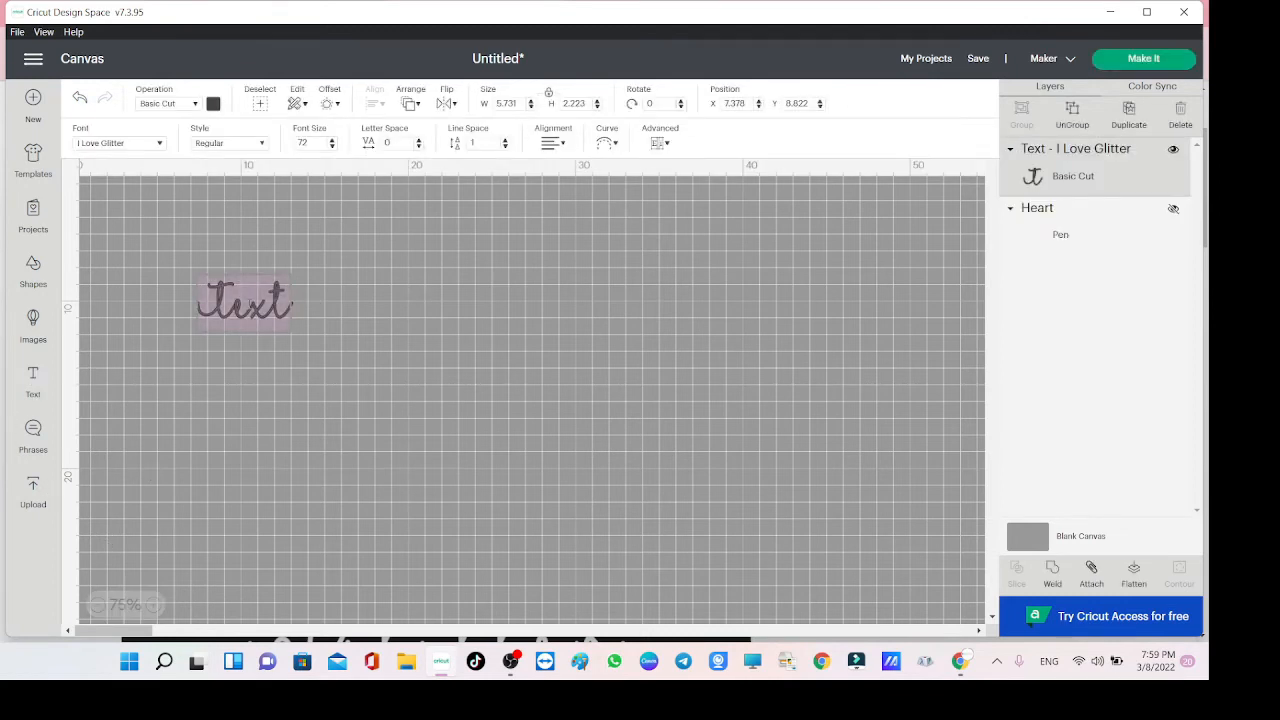
{"action": "type", "text": "Thank"}
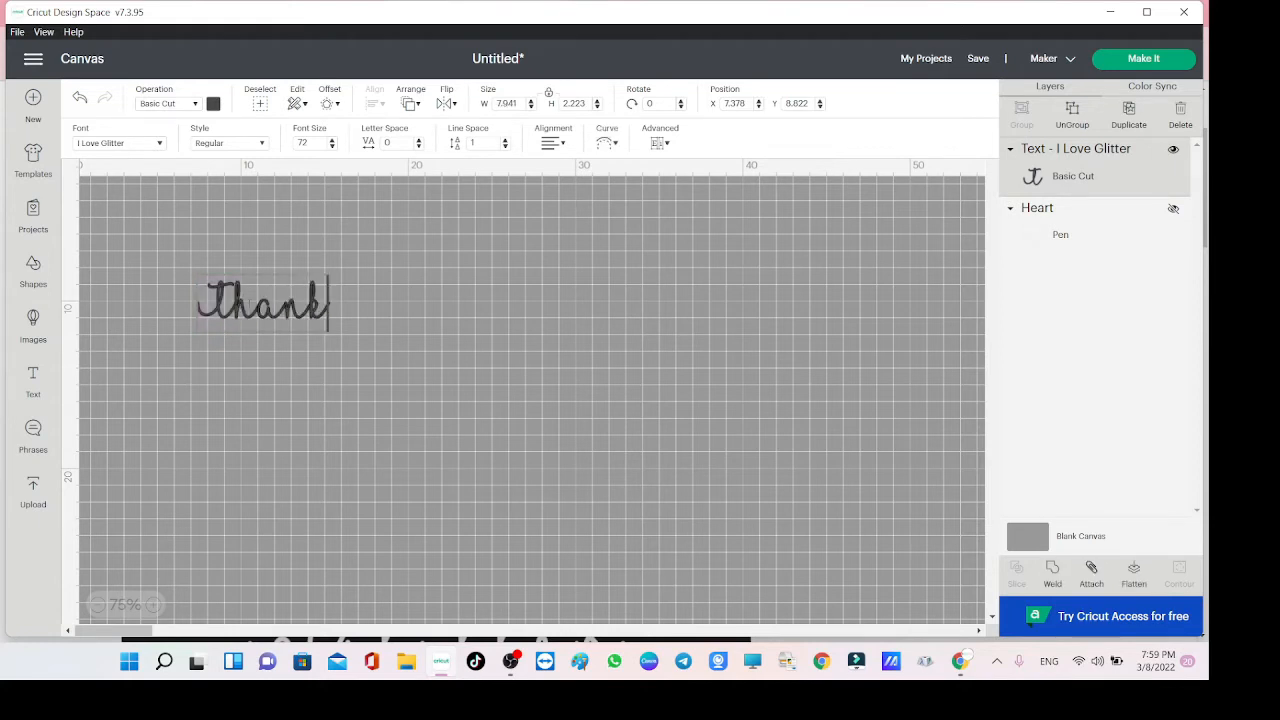
{"action": "type", "text": "ful"}
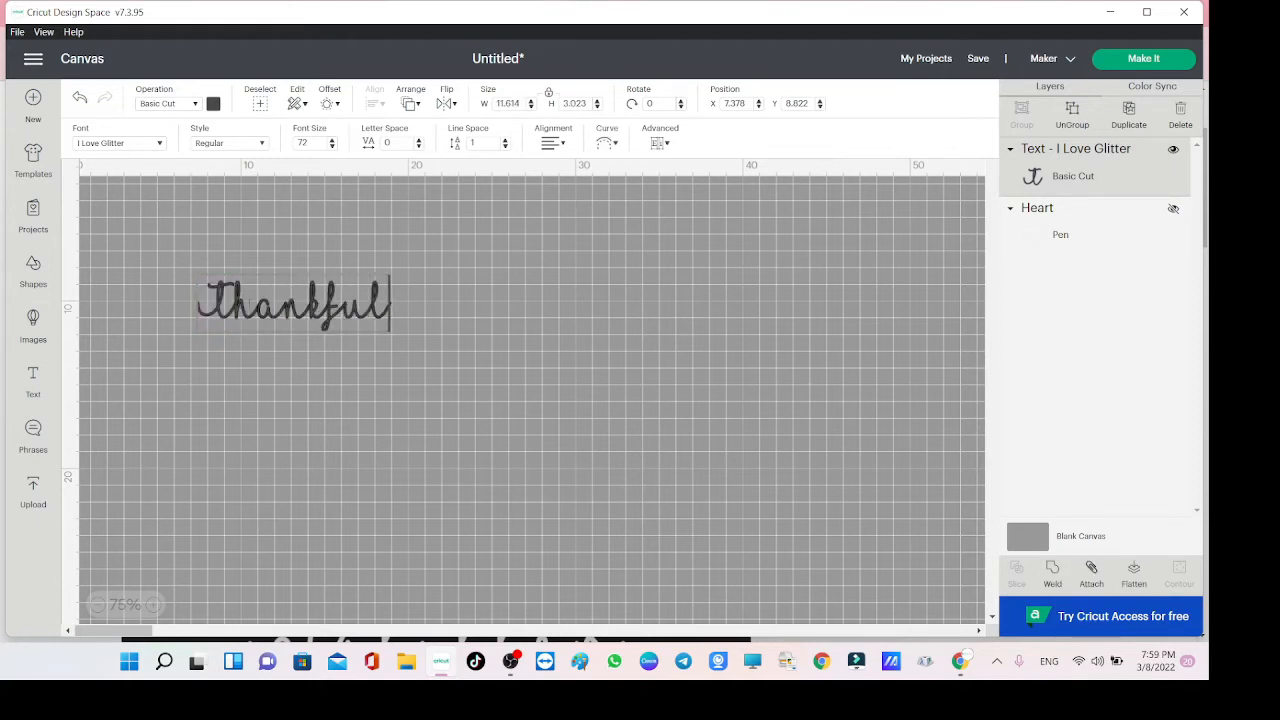
Search the fonts for glisten and apply The Glisten Script Regular to the Thankful text.
{"action": "left_click", "coordinate": [158, 143]}
{"action": "left_click", "coordinate": [660, 100]}
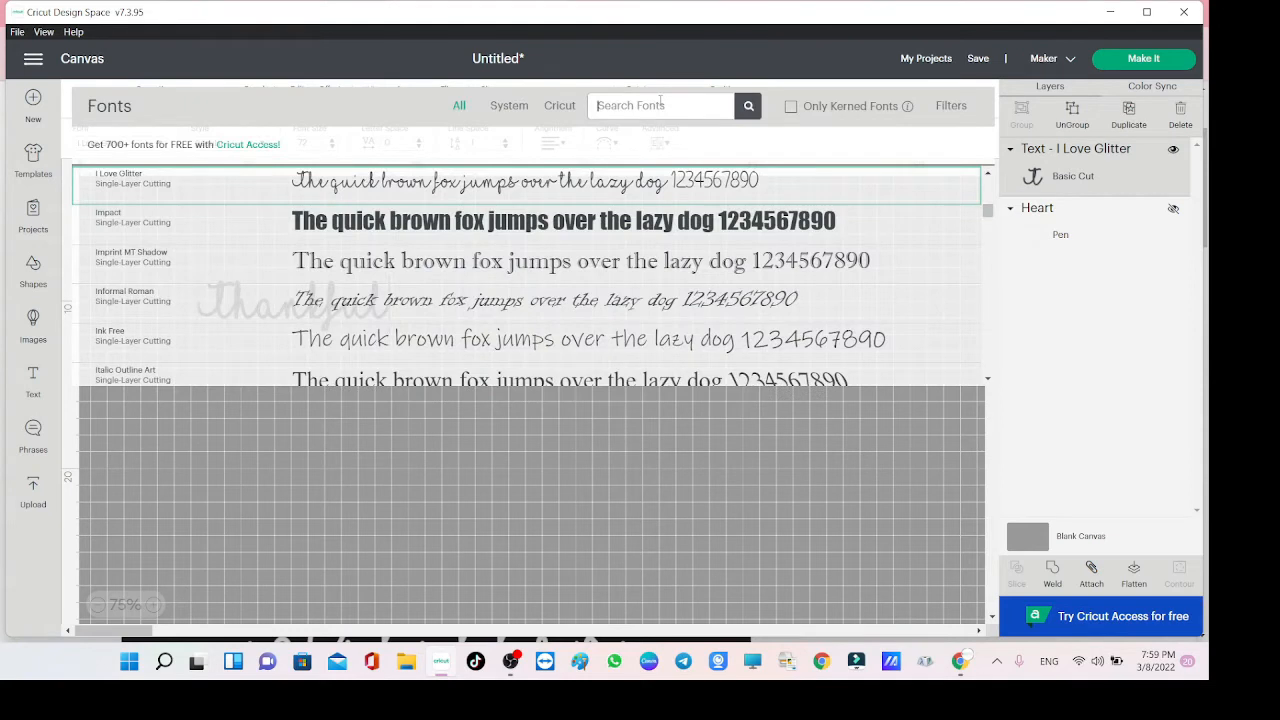
{"action": "type", "text": "dlisten"}
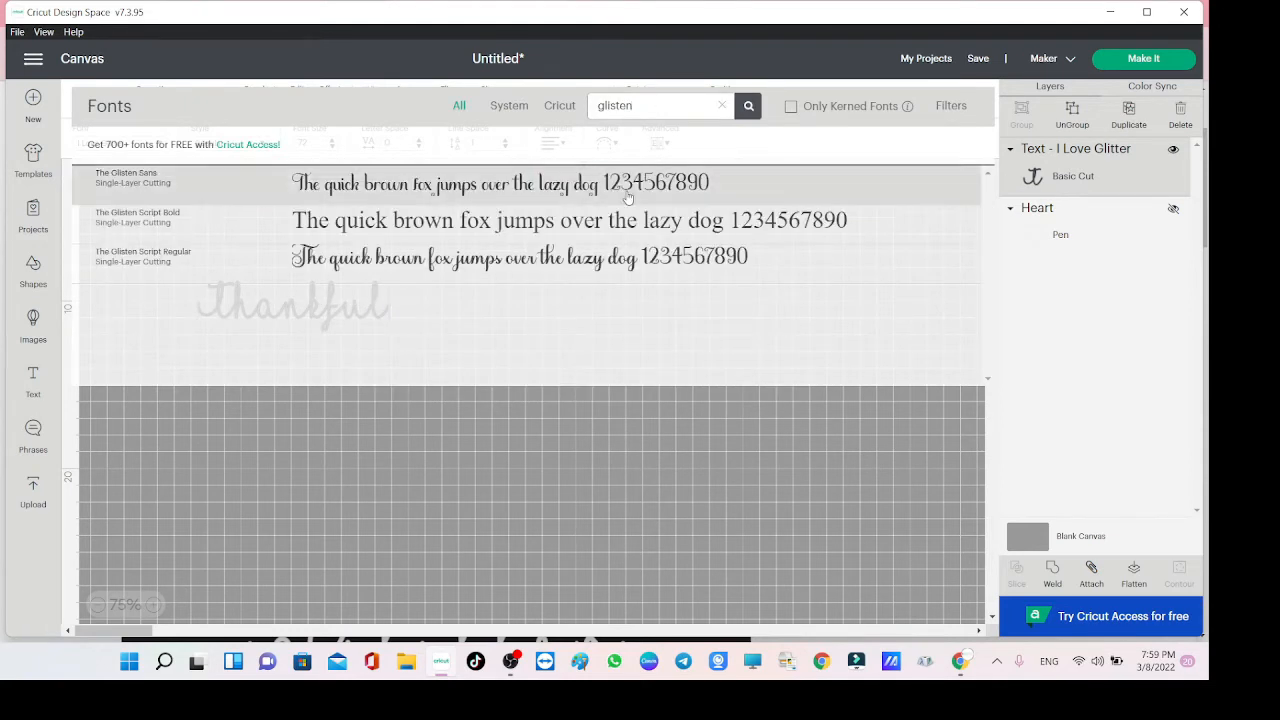
{"action": "left_click", "coordinate": [487, 251]}
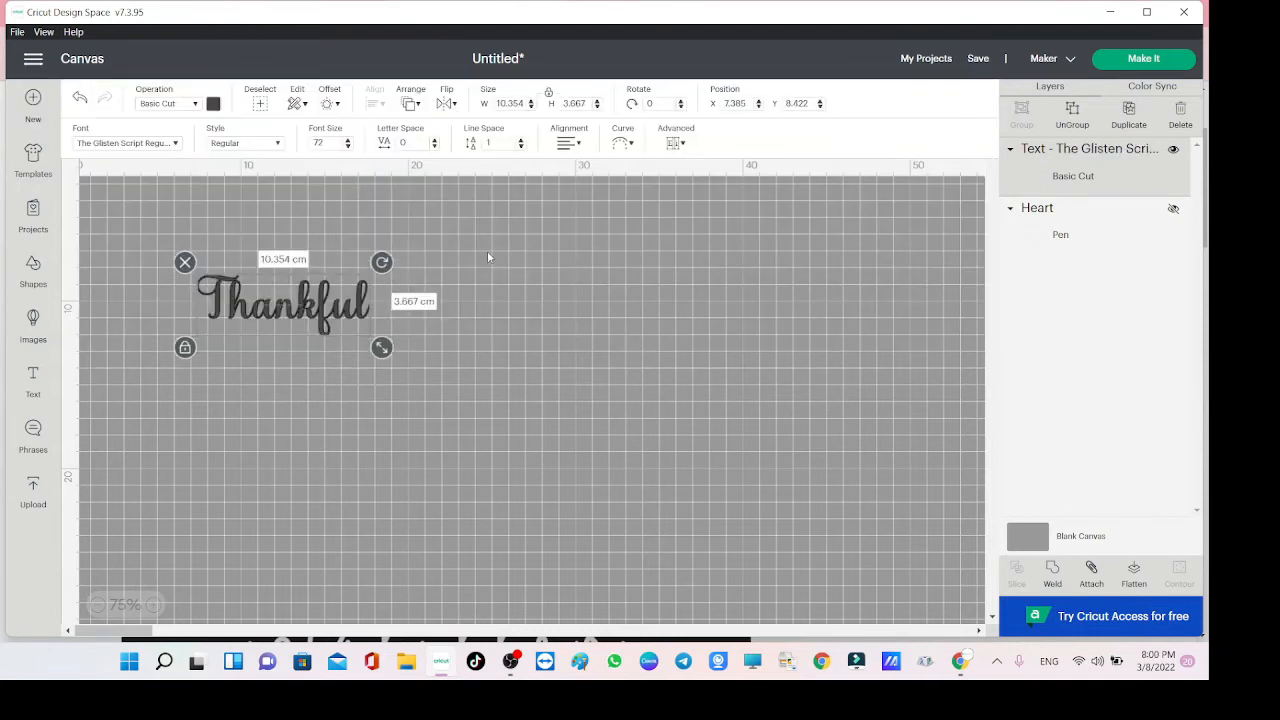
Enlarge the Thankful text to about 28.2 cm wide, color it light yellow and move it to the upper middle of the canvas.
{"action": "left_click_drag", "start_coordinate": [383, 351], "coordinate": [680, 453]}
{"action": "left_click", "coordinate": [213, 103]}
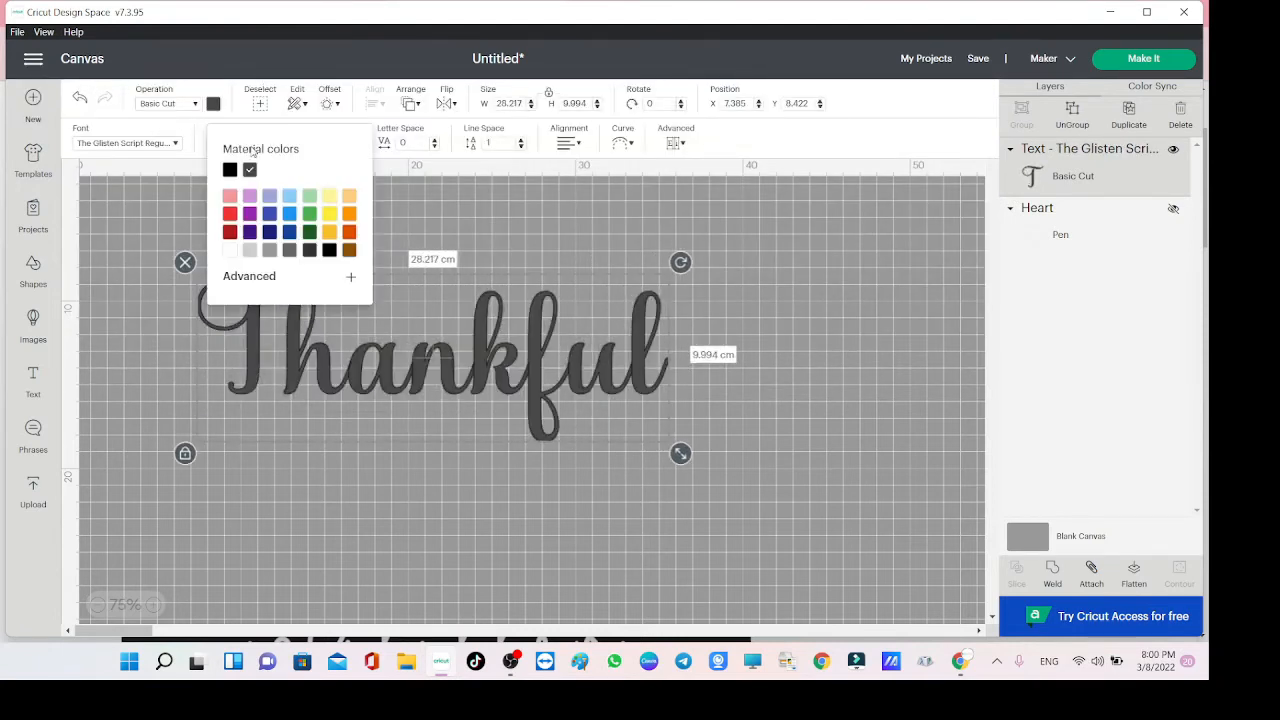
{"action": "left_click", "coordinate": [329, 197]}
{"action": "left_click_drag", "start_coordinate": [461, 372], "coordinate": [556, 316]}
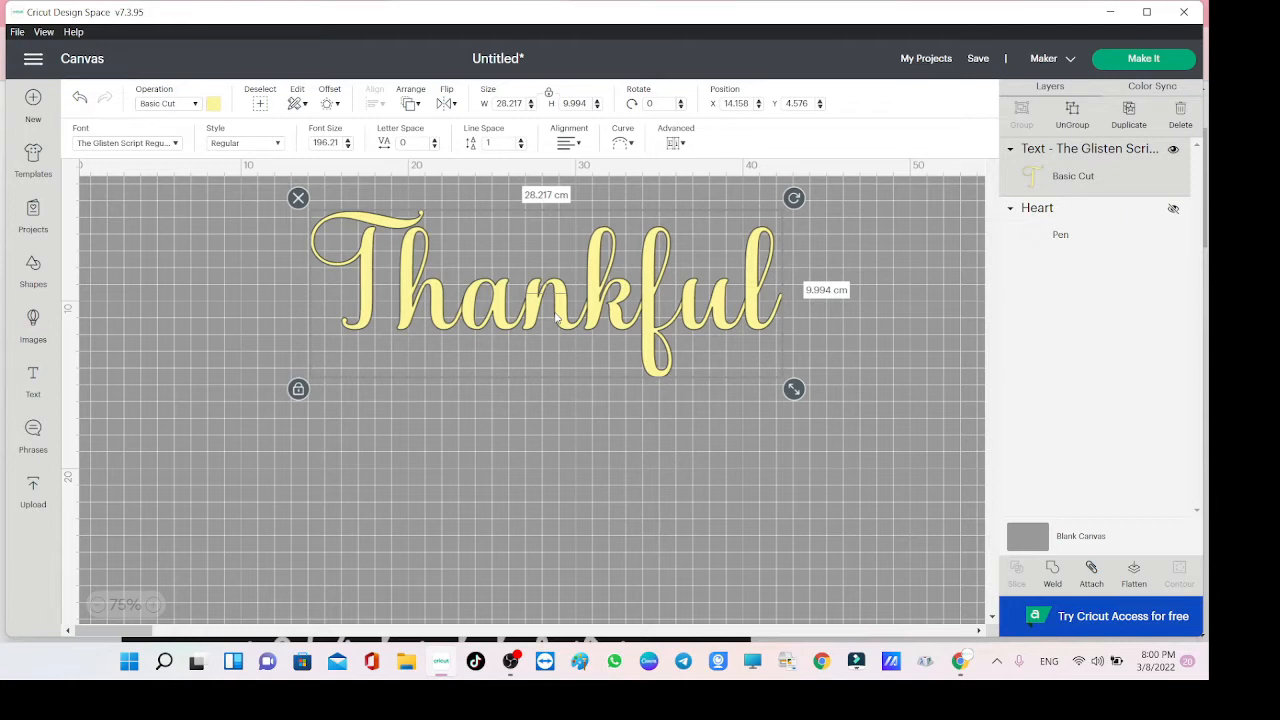
Switch to Character Map and compare the decorative lowercase h variants of The Glisten Script Regular among the Private Use Characters.
{"action": "left_click", "coordinate": [926, 664]}
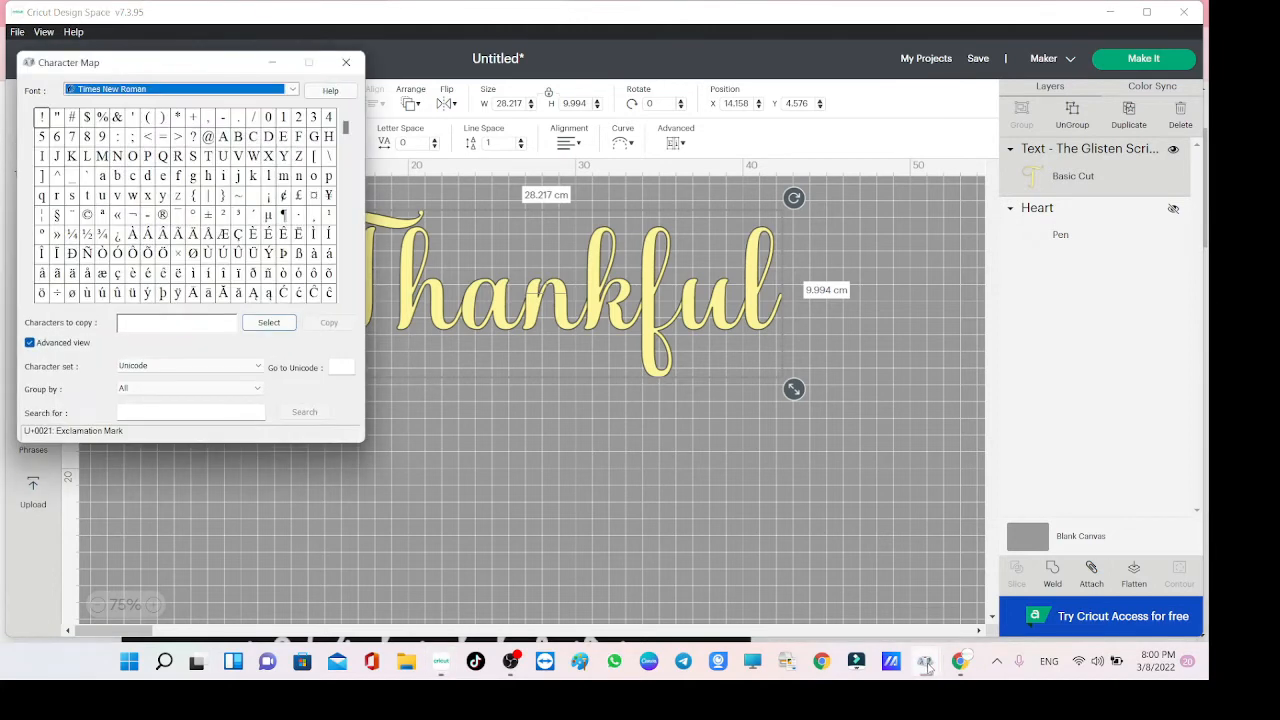
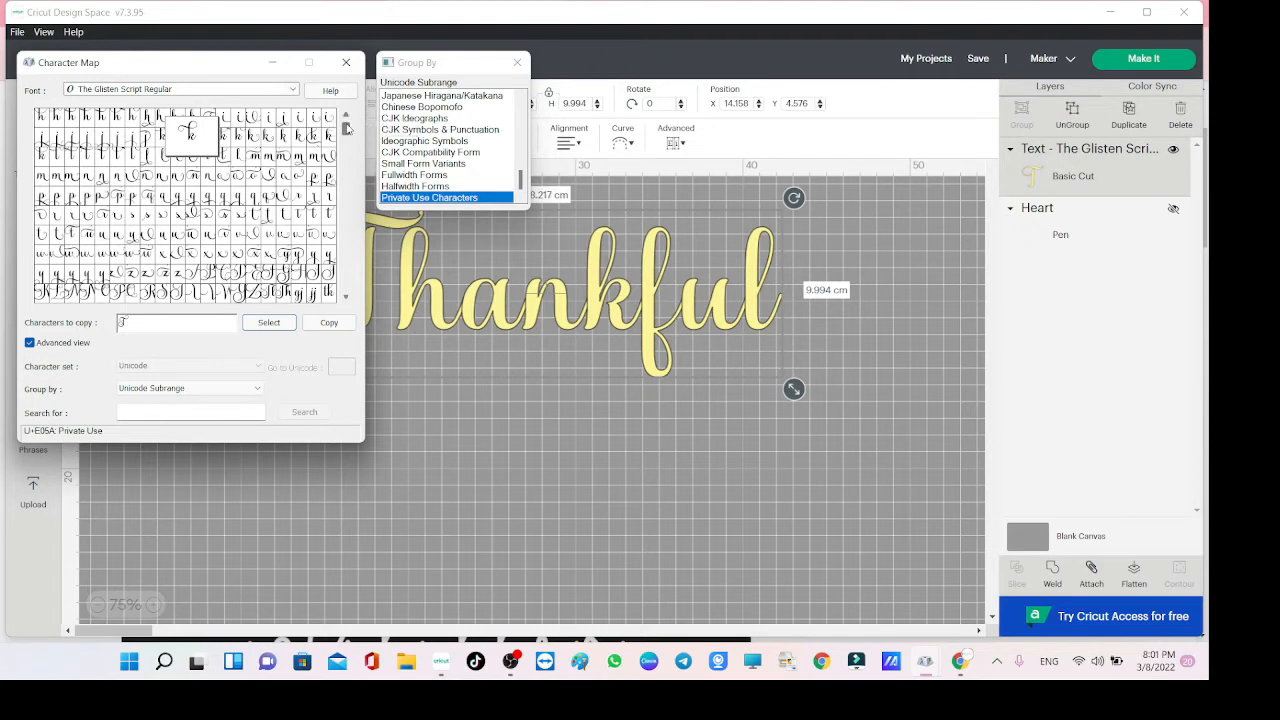
{"action": "left_click", "coordinate": [345, 116]}
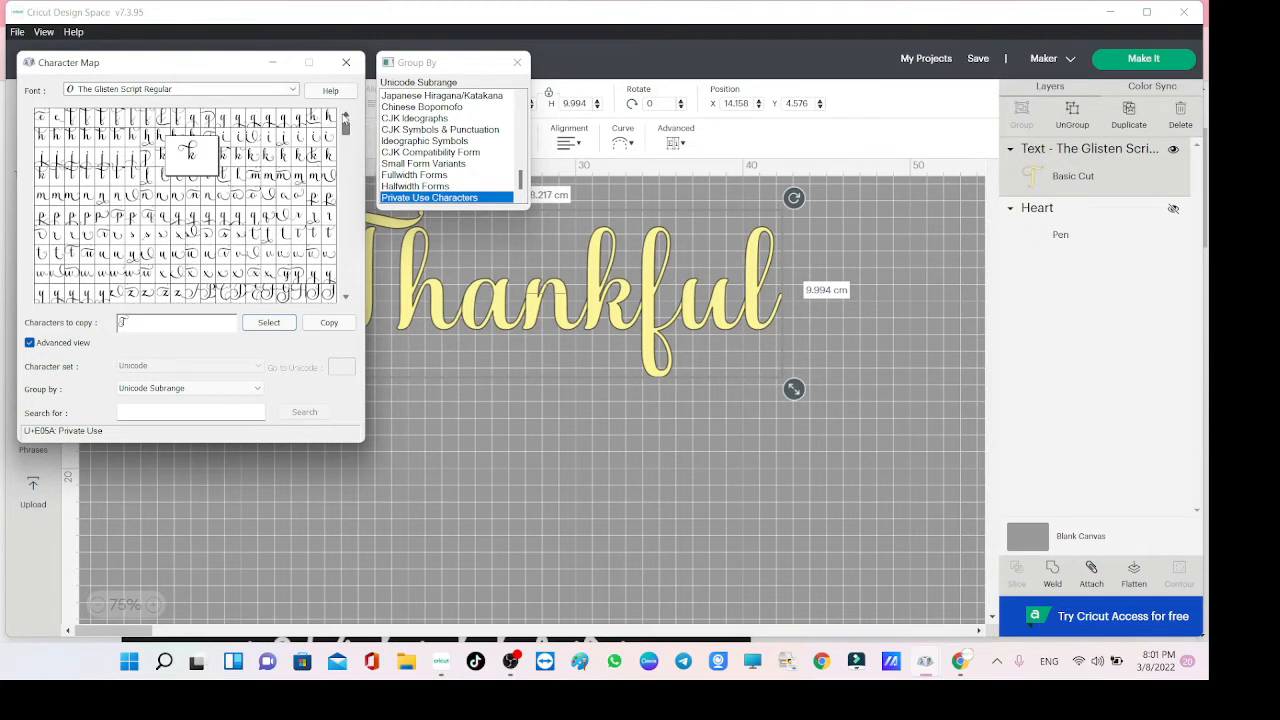
{"action": "left_click", "coordinate": [345, 116]}
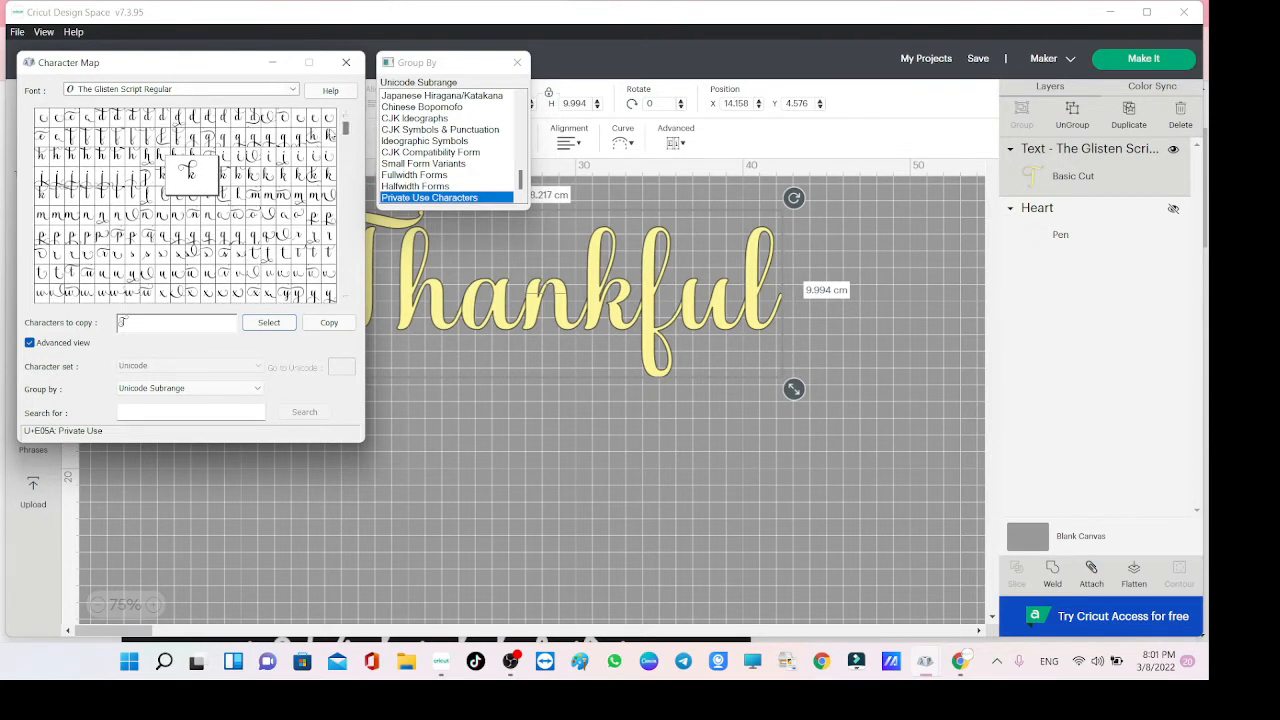
{"action": "left_click", "coordinate": [345, 117]}
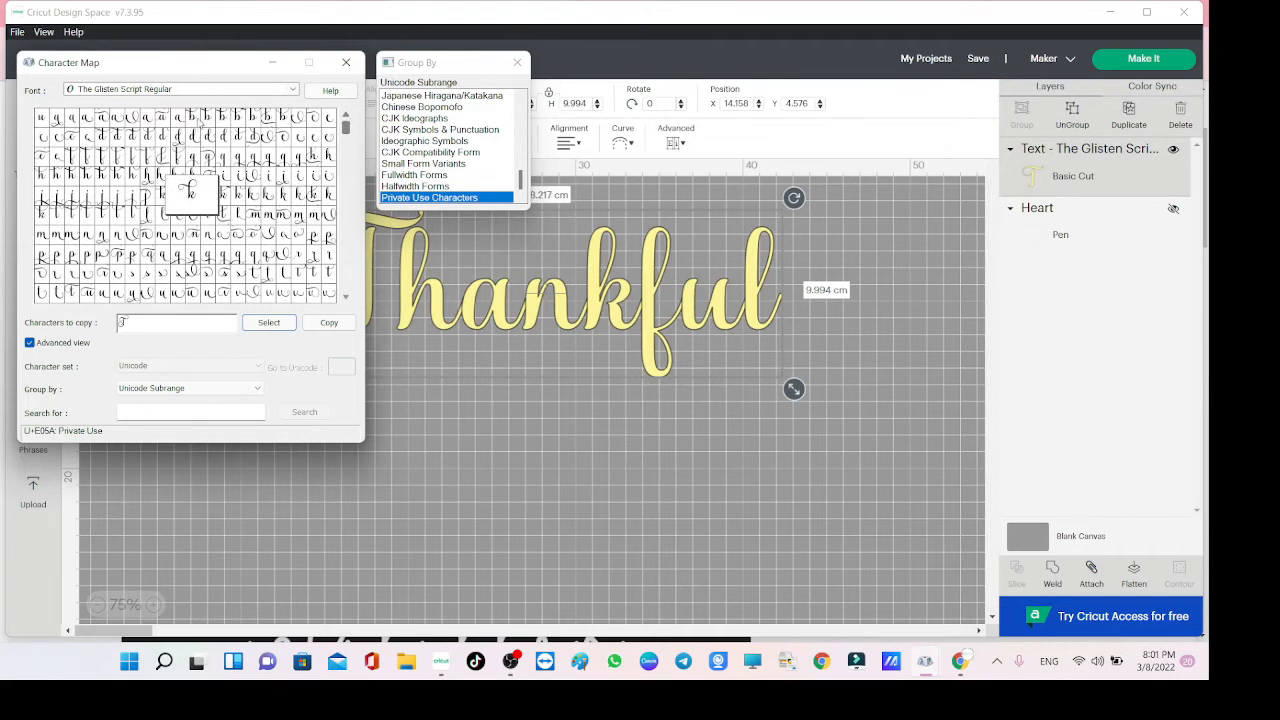
{"action": "left_click", "coordinate": [194, 118]}
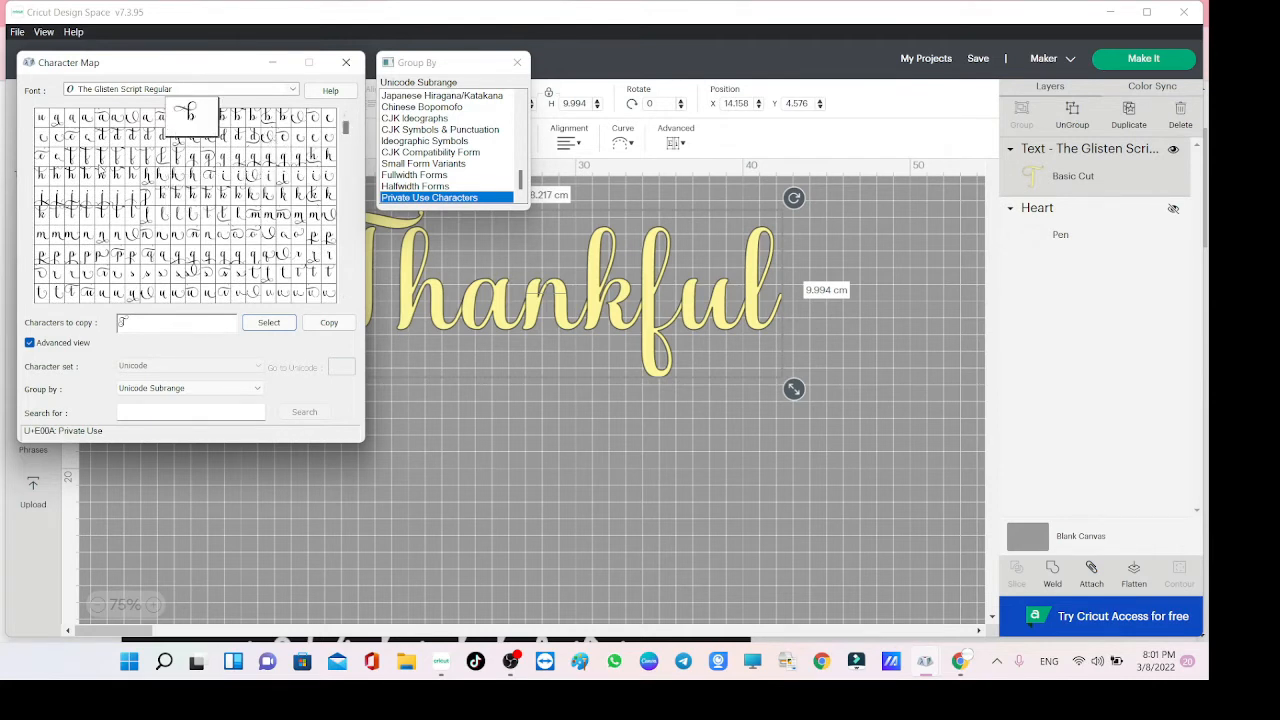
{"action": "left_click", "coordinate": [112, 170]}
{"action": "left_click", "coordinate": [71, 181]}
{"action": "mouse_move", "coordinate": [71, 181]}
{"action": "left_mouse_down"}
{"action": "mouse_move", "coordinate": [110, 181]}
{"action": "mouse_move", "coordinate": [53, 176]}
{"action": "left_mouse_up"}
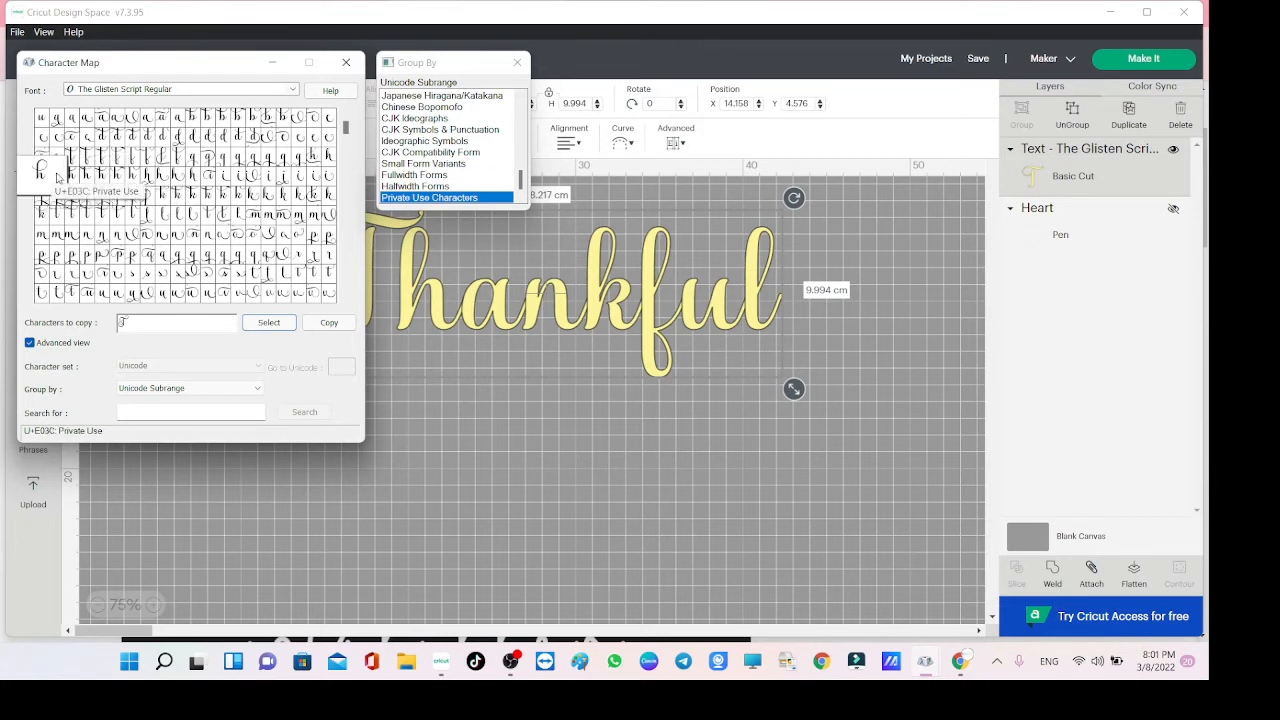
{"action": "left_click", "coordinate": [58, 177]}
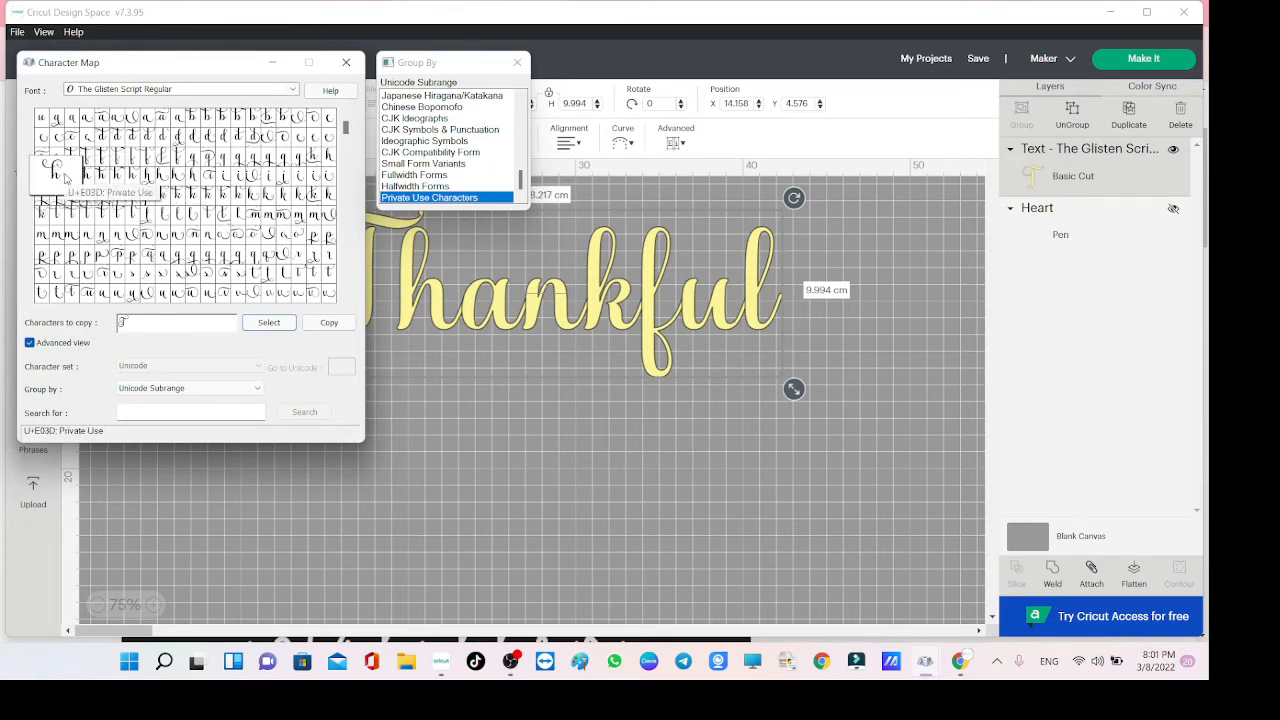
{"action": "left_click", "coordinate": [313, 157]}
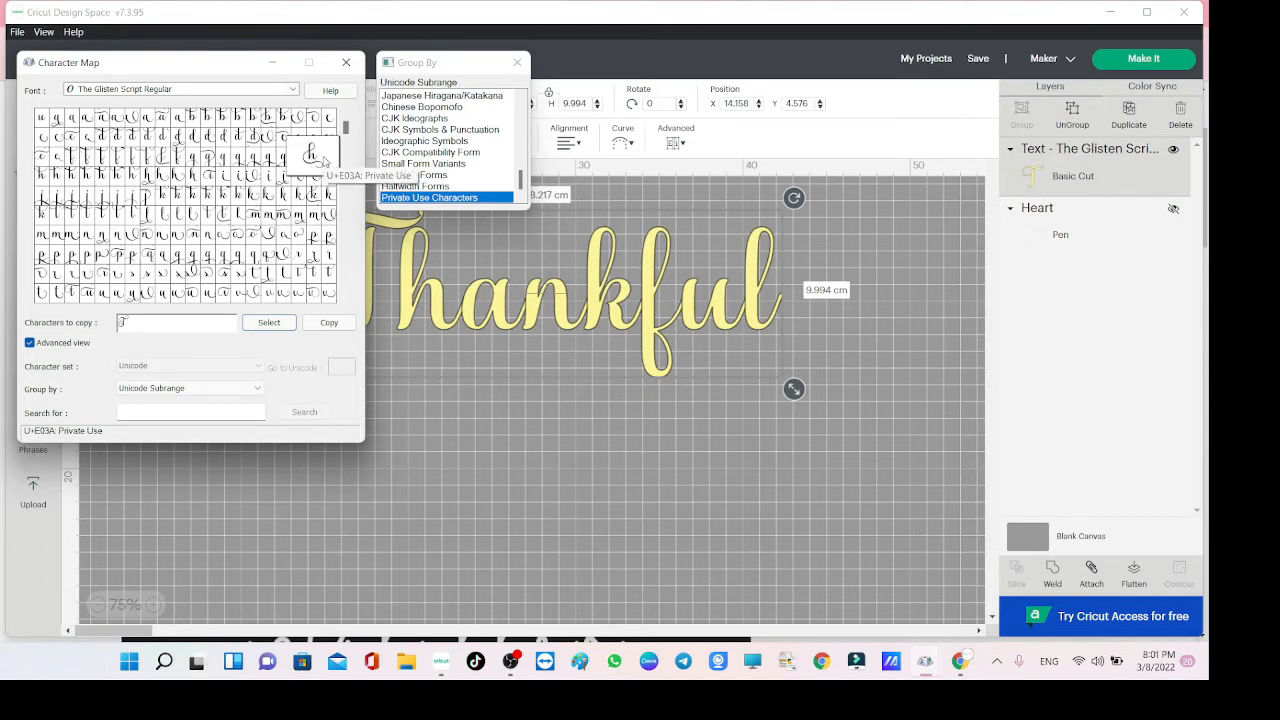
{"action": "left_click", "coordinate": [326, 160]}
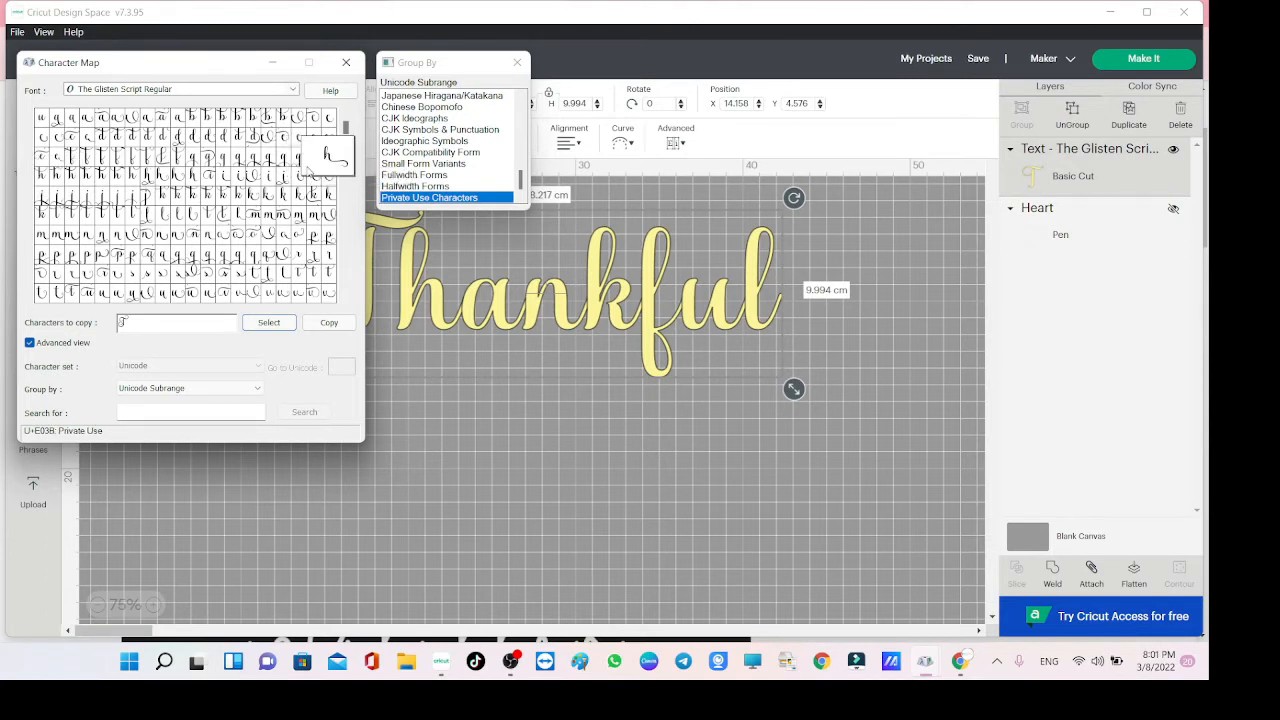
{"action": "left_click", "coordinate": [312, 157]}
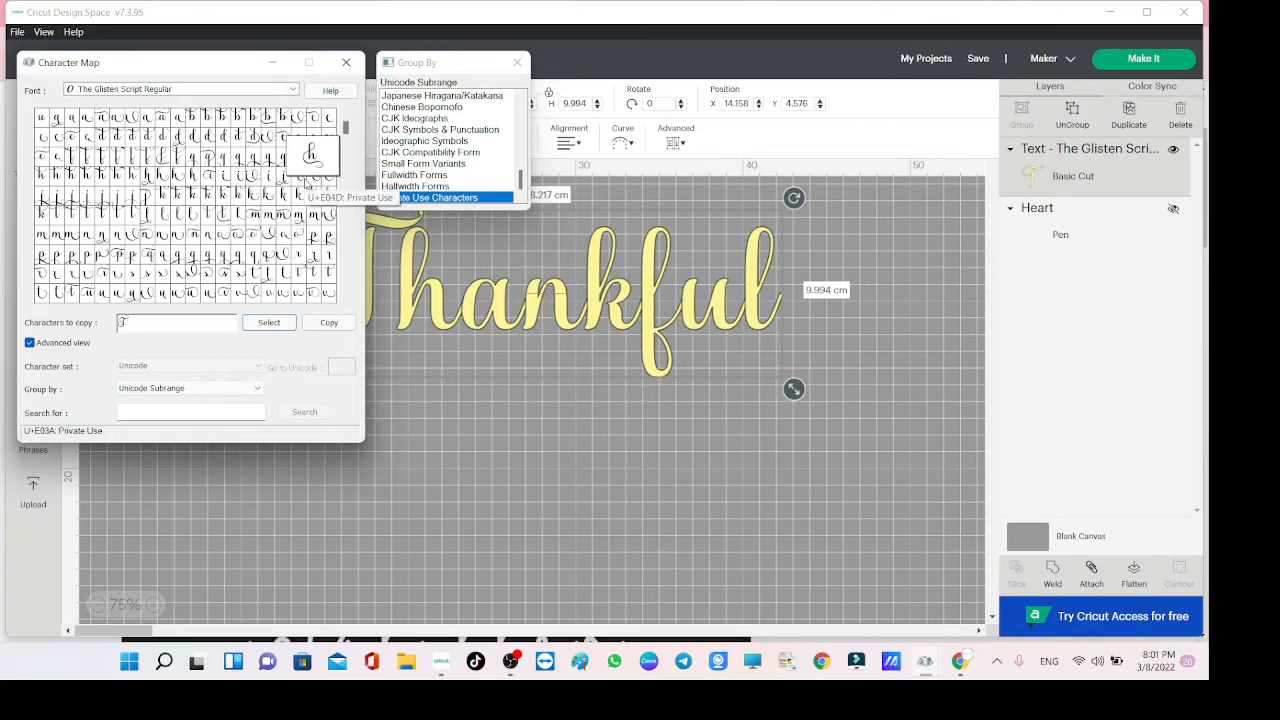
{"action": "left_click", "coordinate": [57, 173]}
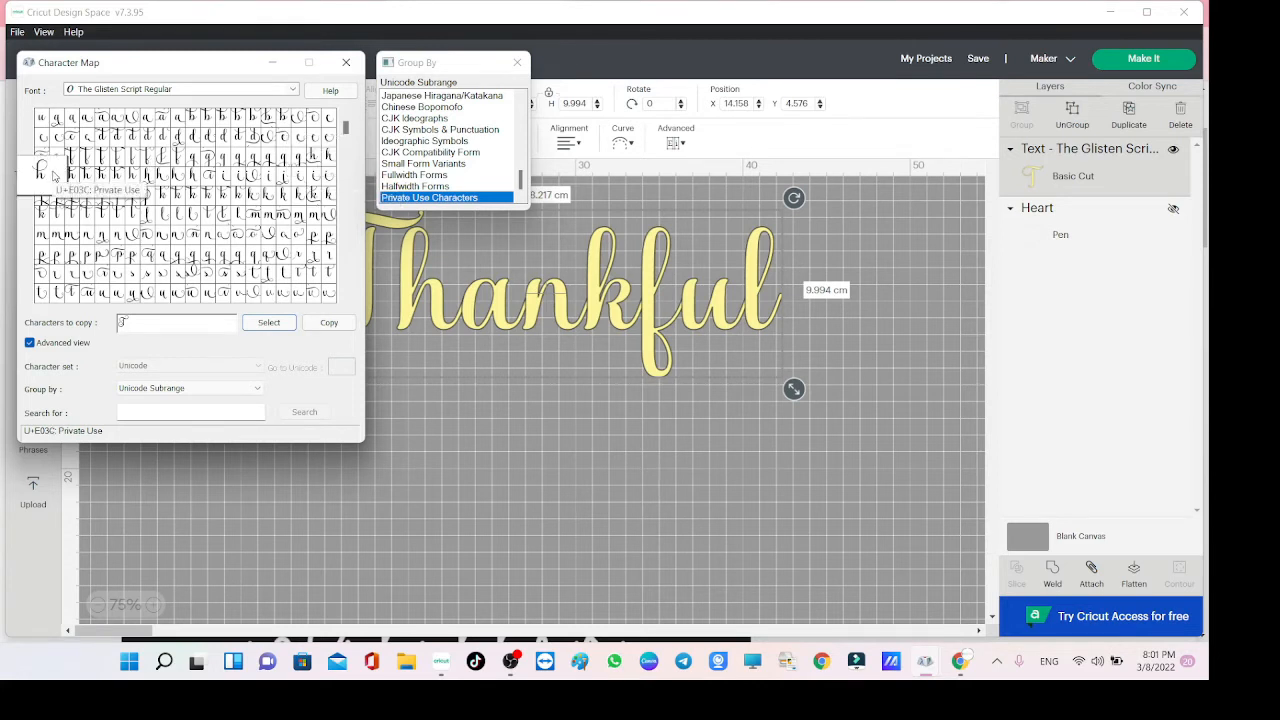
Add the decorative lowercase h glyph U+E043 after the T in the characters to copy.
{"action": "left_click", "coordinate": [75, 178]}
{"action": "left_click", "coordinate": [88, 182]}
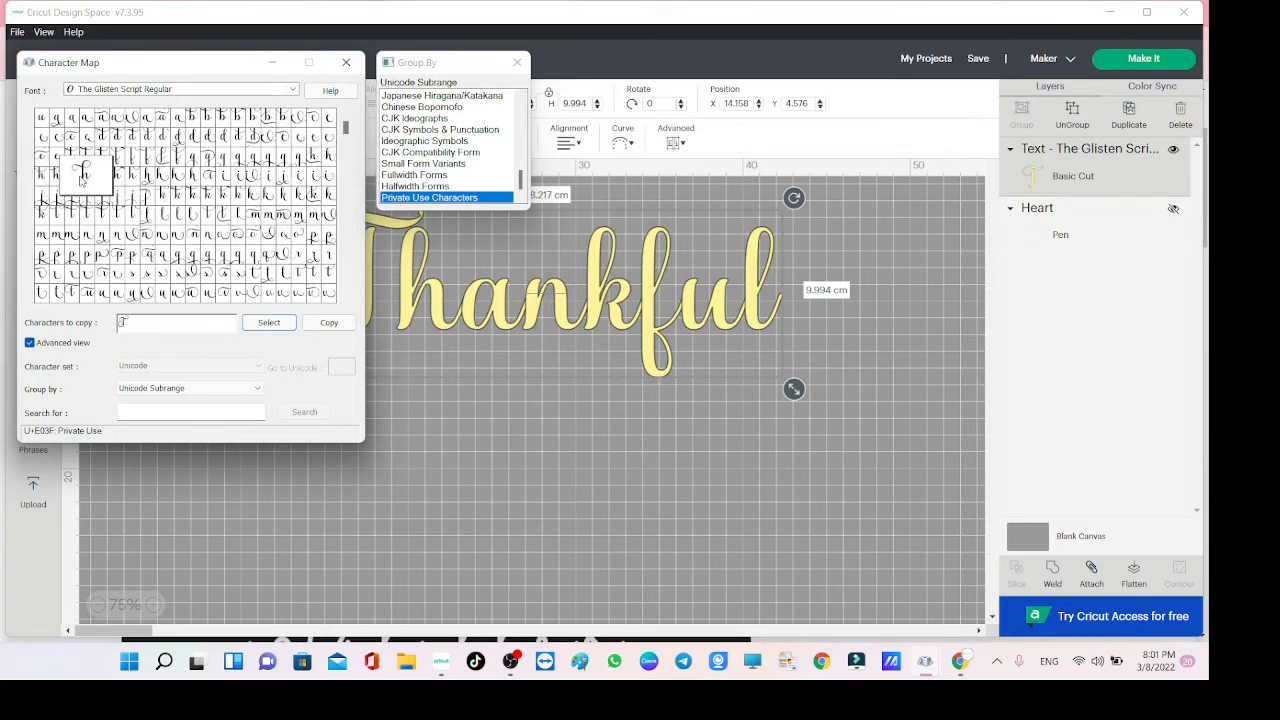
{"action": "left_click", "coordinate": [103, 176]}
{"action": "left_click", "coordinate": [118, 179]}
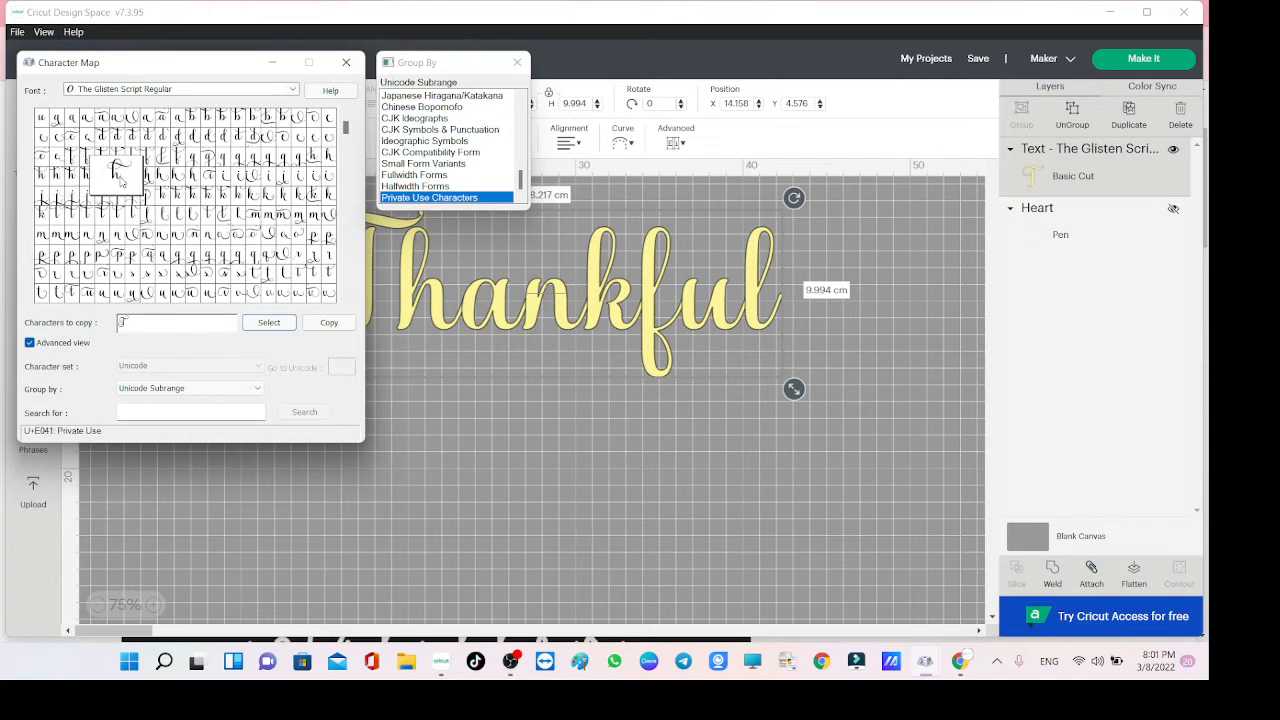
{"action": "left_click", "coordinate": [133, 180]}
{"action": "left_click", "coordinate": [149, 180]}
{"action": "left_click", "coordinate": [260, 323]}
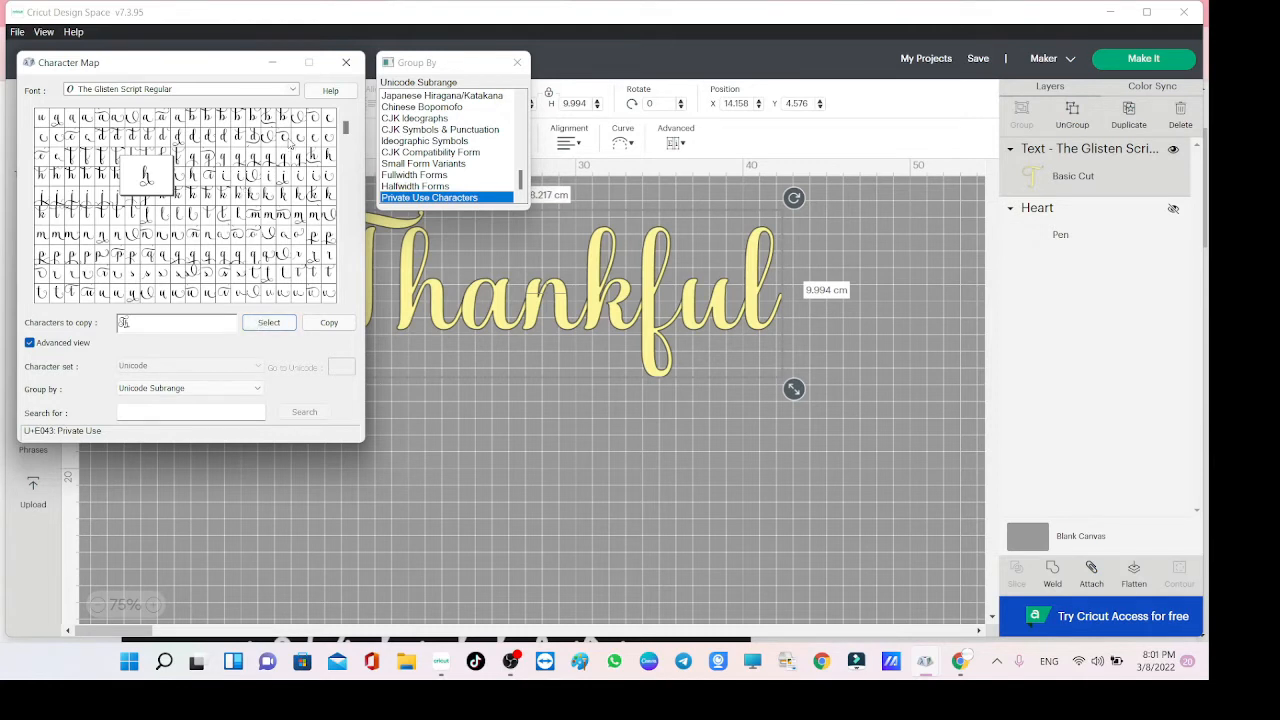
Add the decorative f glyph U+E02D and the swash l glyph U+E071, and copy the collected characters.
{"action": "left_click", "coordinate": [118, 158]}
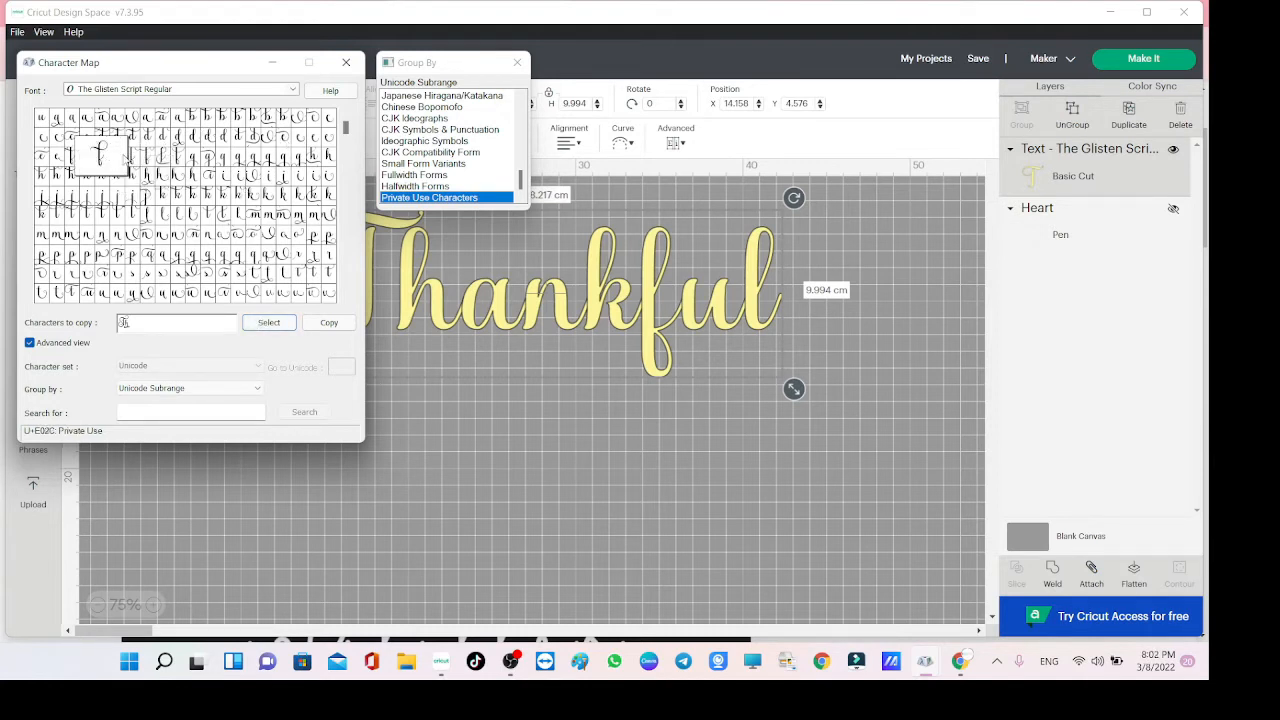
{"action": "left_click", "coordinate": [120, 158]}
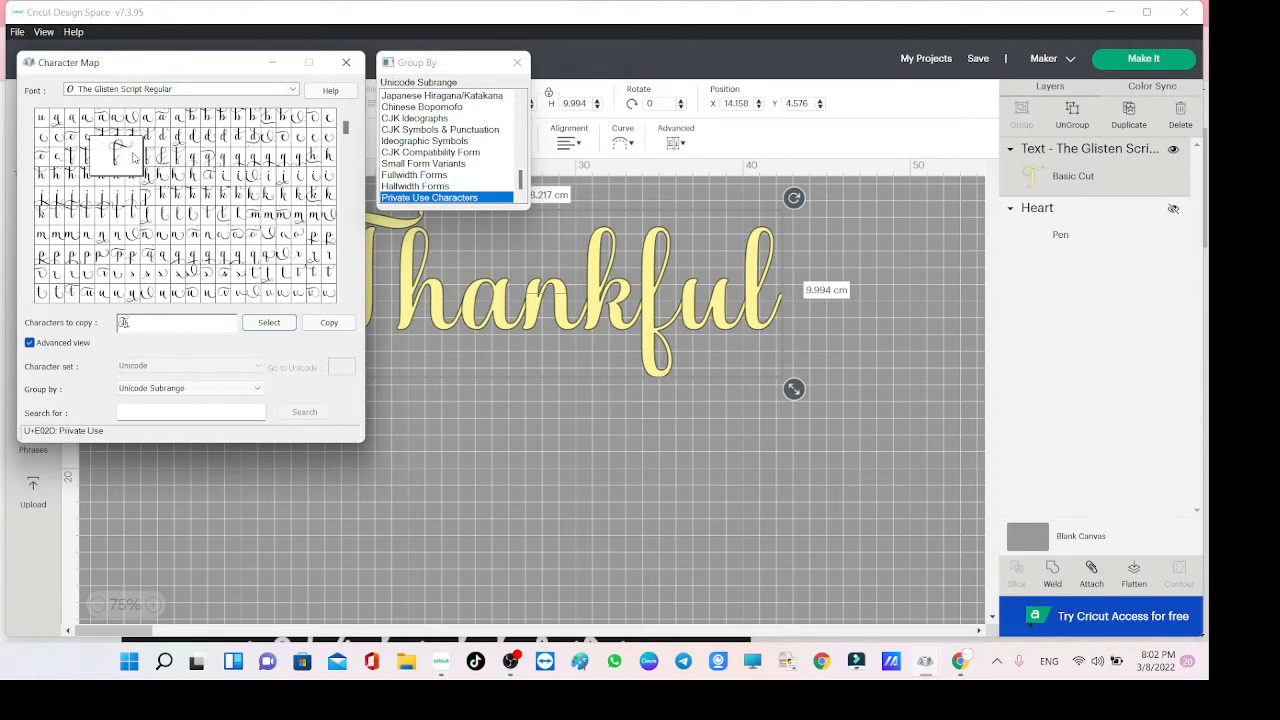
{"action": "left_click", "coordinate": [269, 325]}
{"action": "left_click", "coordinate": [240, 216]}
{"action": "left_click", "coordinate": [269, 322]}
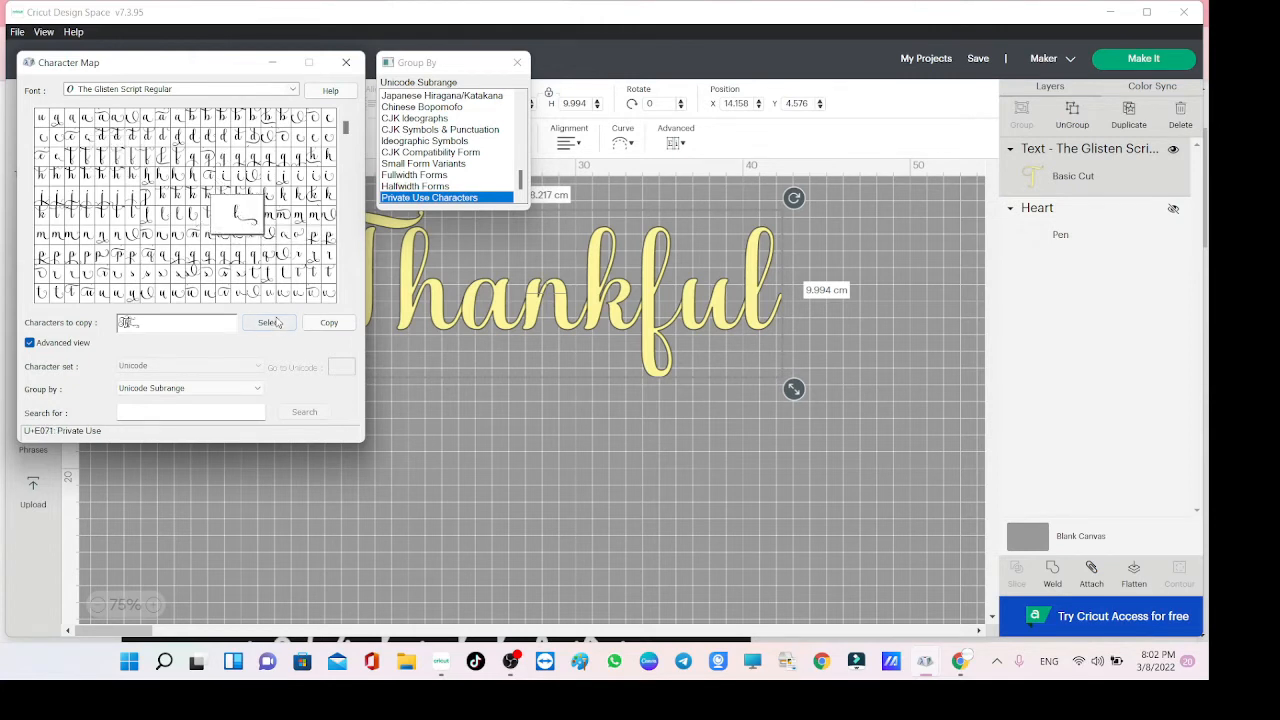
{"action": "left_click", "coordinate": [329, 322]}
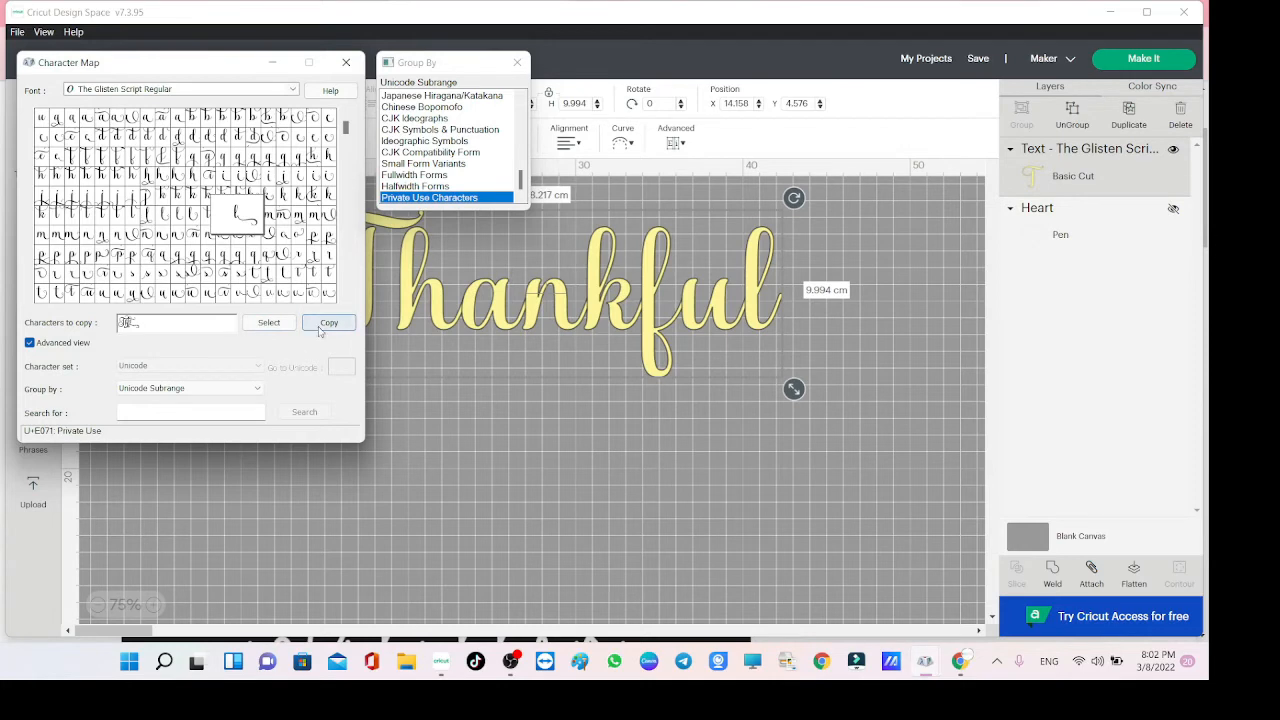
Switch back to Design Space, paste the glyphs as a new text, and insert ank and u between them to spell Thankful.
{"action": "left_click", "coordinate": [388, 362]}
{"action": "left_click", "coordinate": [33, 378]}
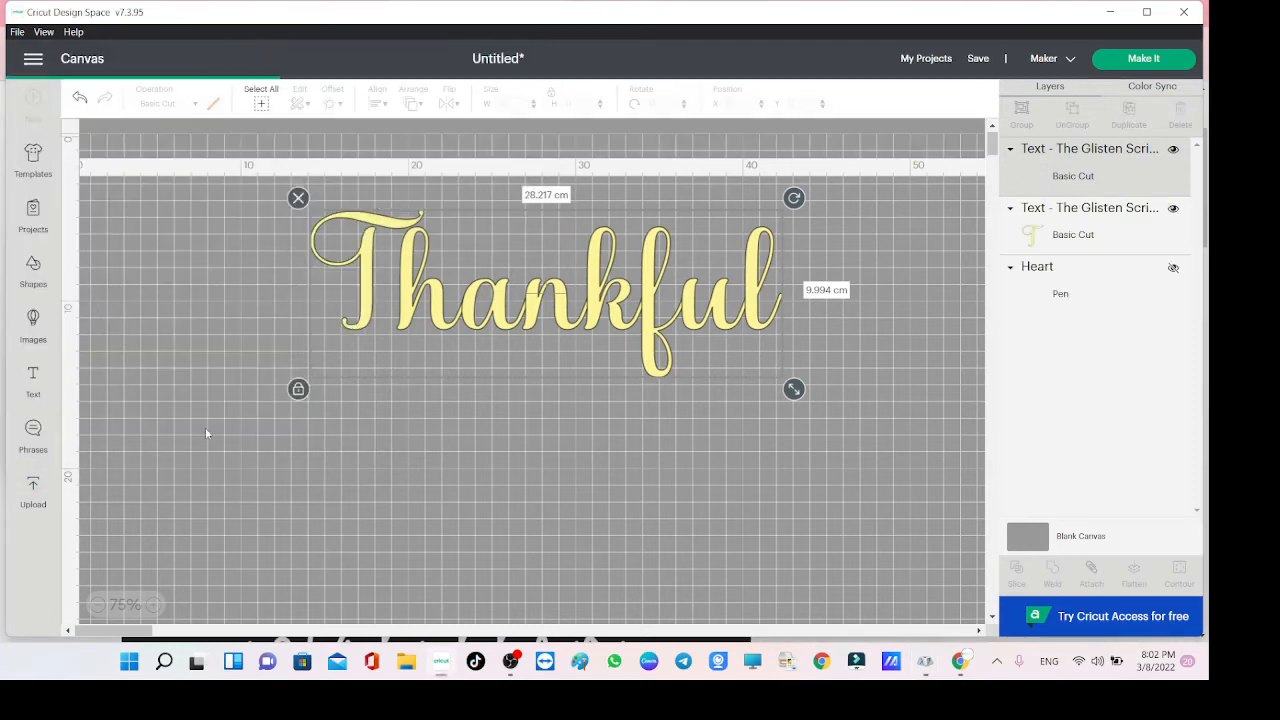
{"action": "key", "text": "ctrl+v"}
{"action": "double_click", "coordinate": [288, 324]}
{"action": "left_click", "coordinate": [289, 324]}
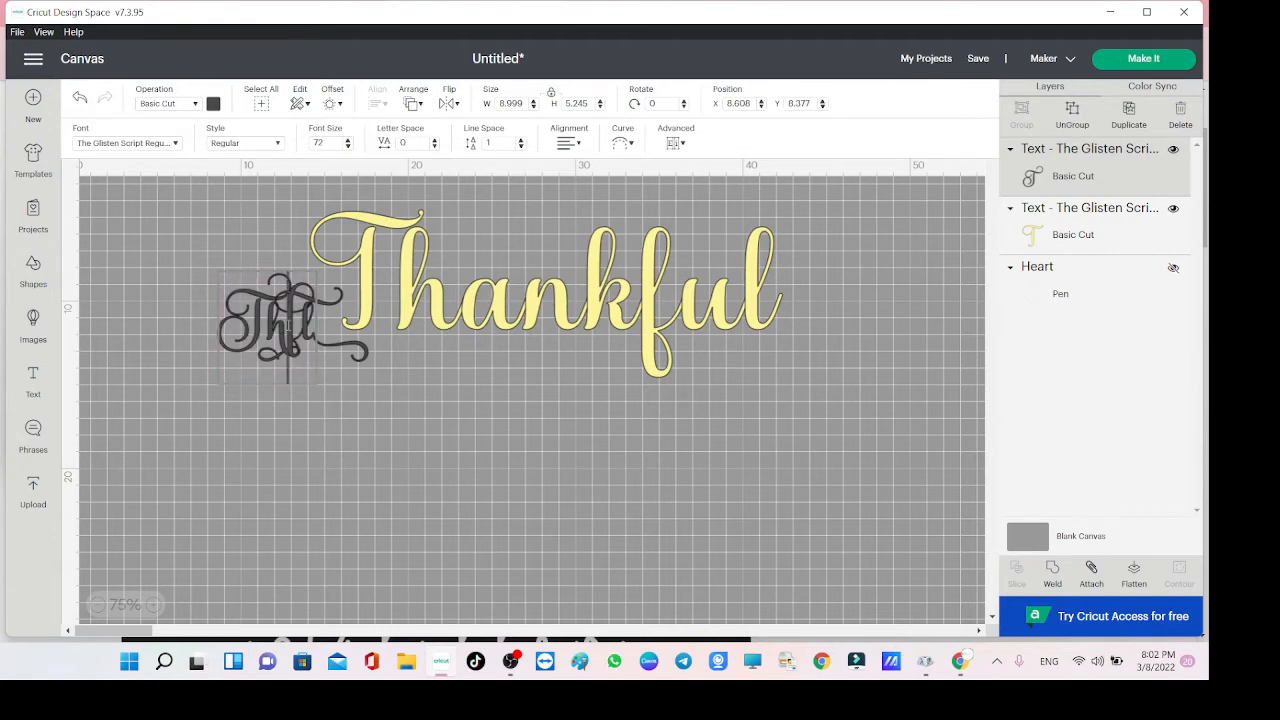
{"action": "type", "text": "a"}
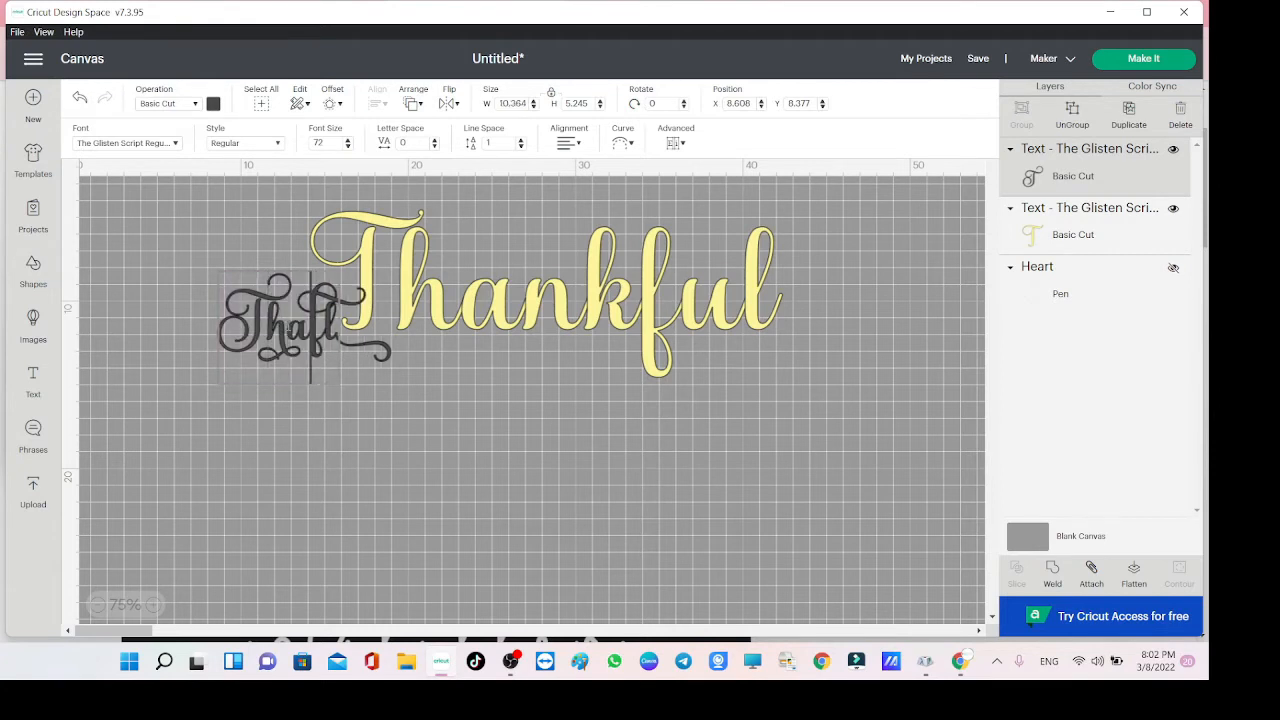
{"action": "type", "text": "nkf"}
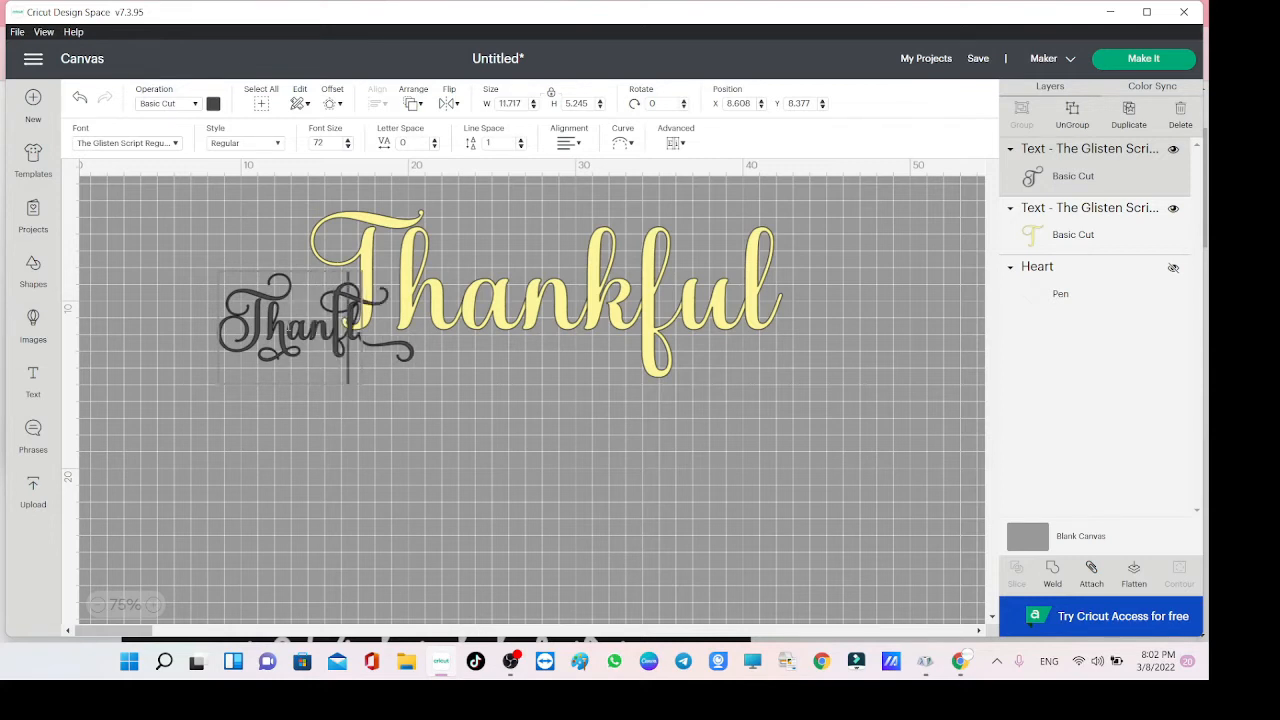
{"action": "type", "text": "ul"}
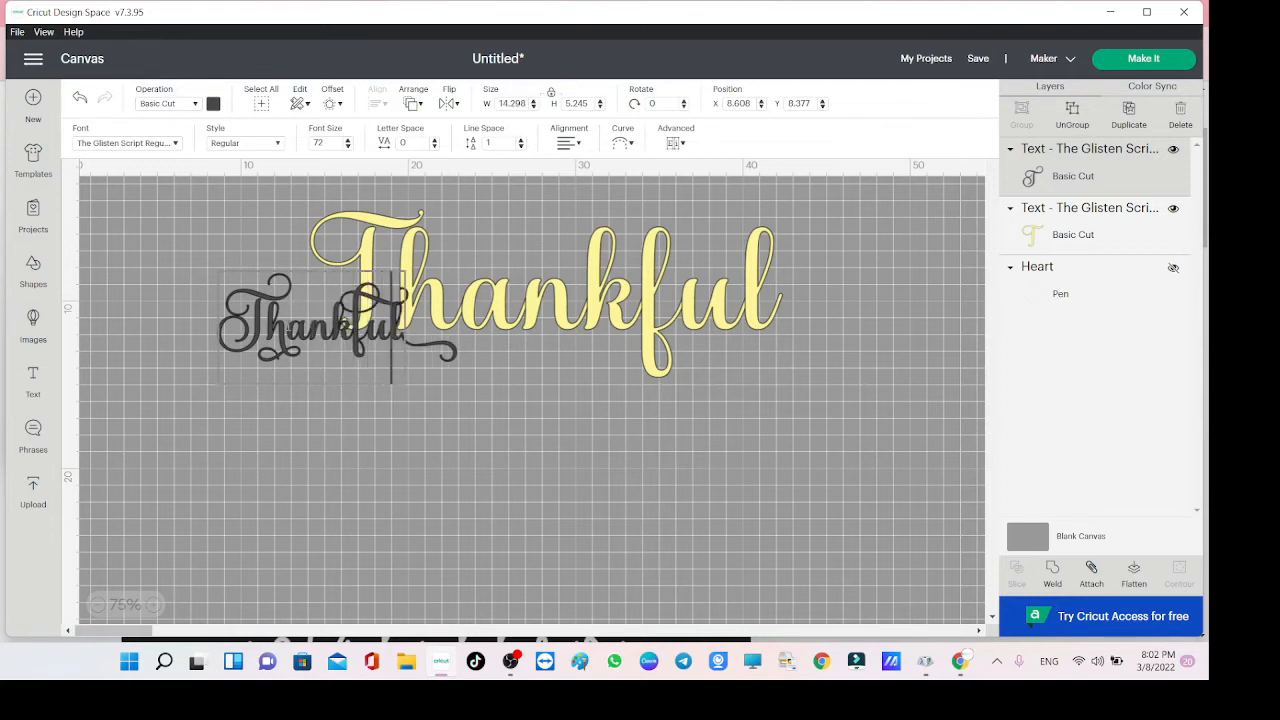
Place the decorative Thankful text below the yellow one and enlarge it to about 34.9 cm wide.
{"action": "left_click", "coordinate": [348, 412]}
{"action": "left_click_drag", "start_coordinate": [311, 332], "coordinate": [338, 440]}
{"action": "left_click_drag", "start_coordinate": [494, 481], "coordinate": [840, 607]}
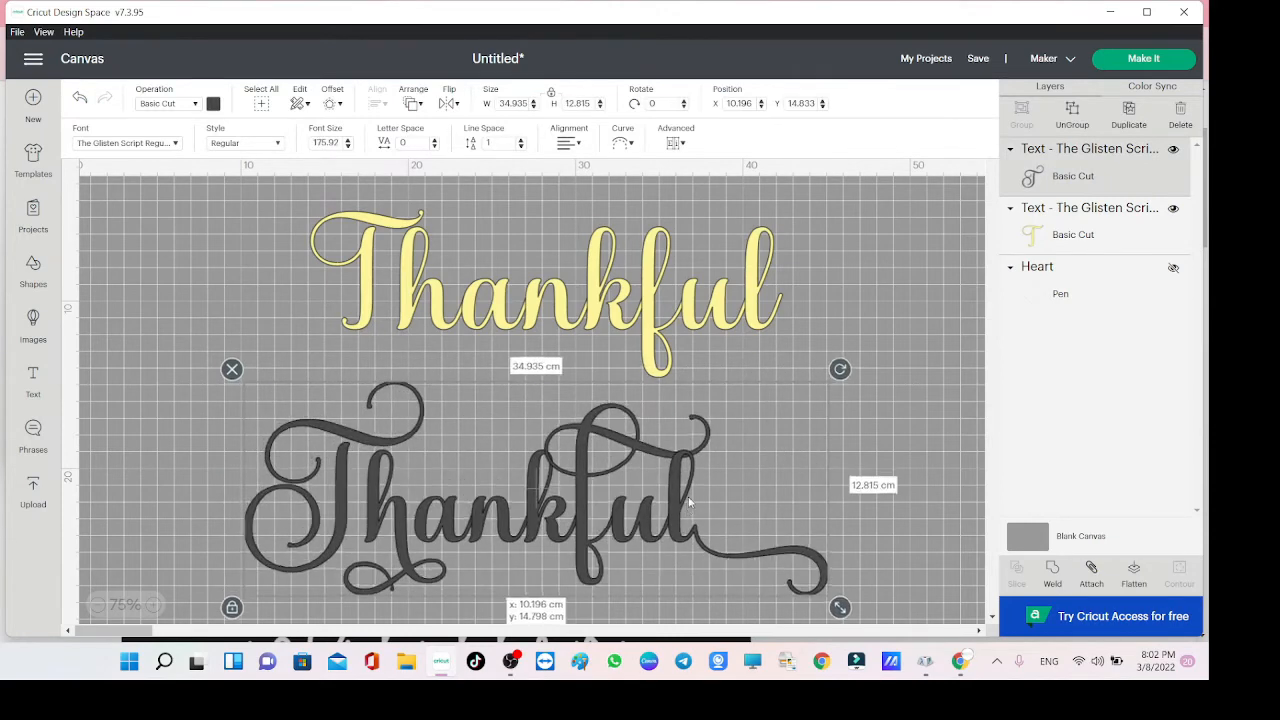
Recolor the decorative Thankful text yellow and position it just below the plain Thankful text.
{"action": "left_click_drag", "start_coordinate": [687, 508], "coordinate": [705, 468]}
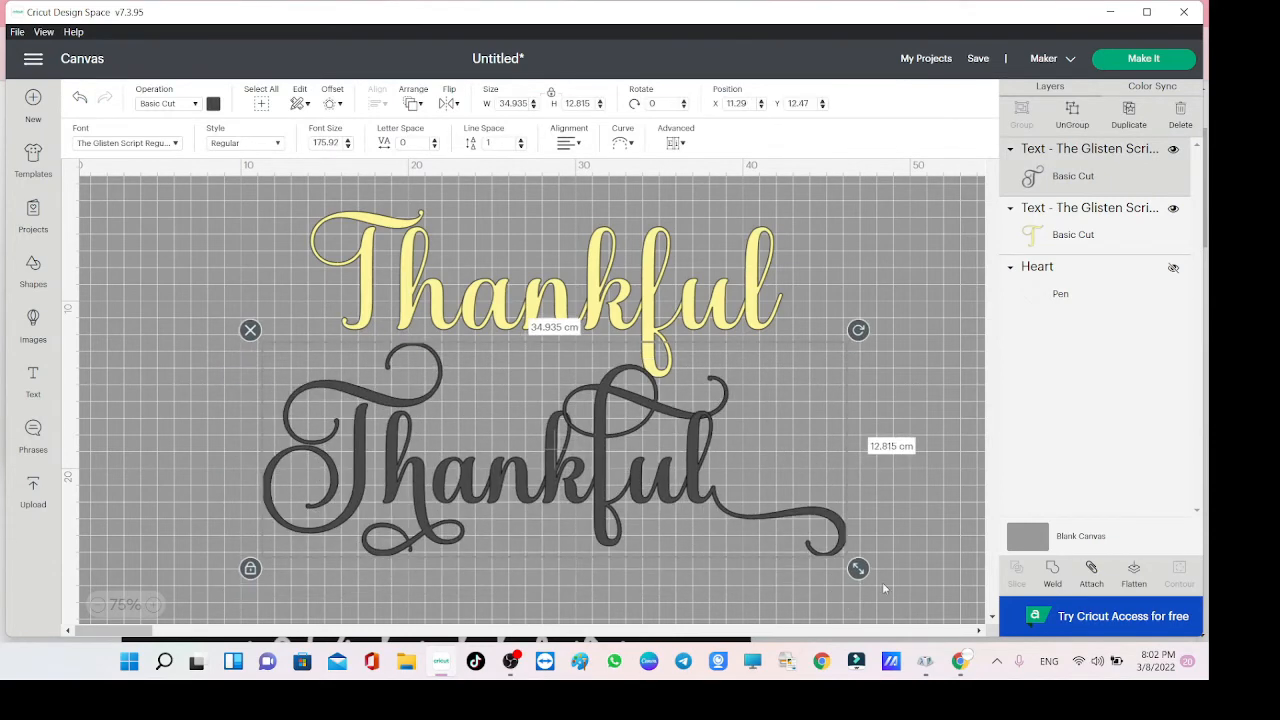
{"action": "left_click", "coordinate": [213, 103]}
{"action": "left_click", "coordinate": [250, 170]}
{"action": "left_click_drag", "start_coordinate": [614, 480], "coordinate": [580, 482]}
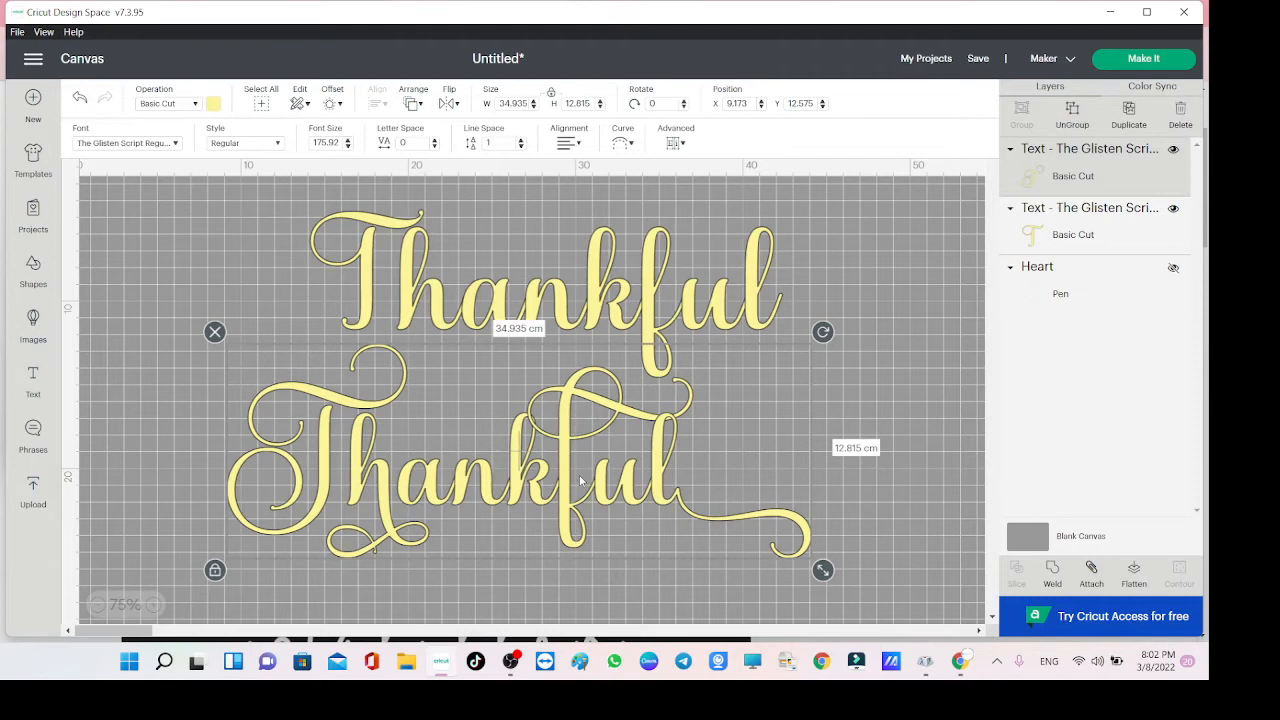
Delete both Thankful texts and add a new text containing only the letter S.
{"action": "left_click_drag", "start_coordinate": [898, 217], "coordinate": [264, 568]}
{"action": "left_click", "coordinate": [214, 197]}
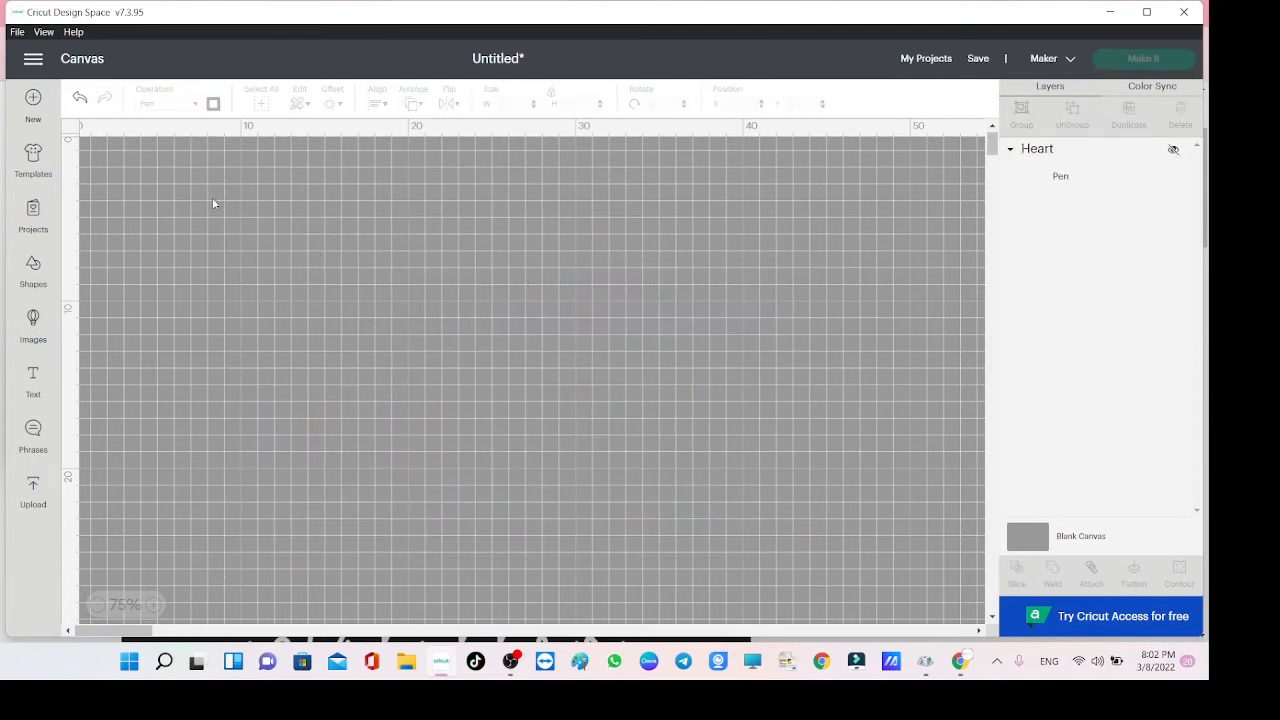
{"action": "left_click", "coordinate": [33, 378]}
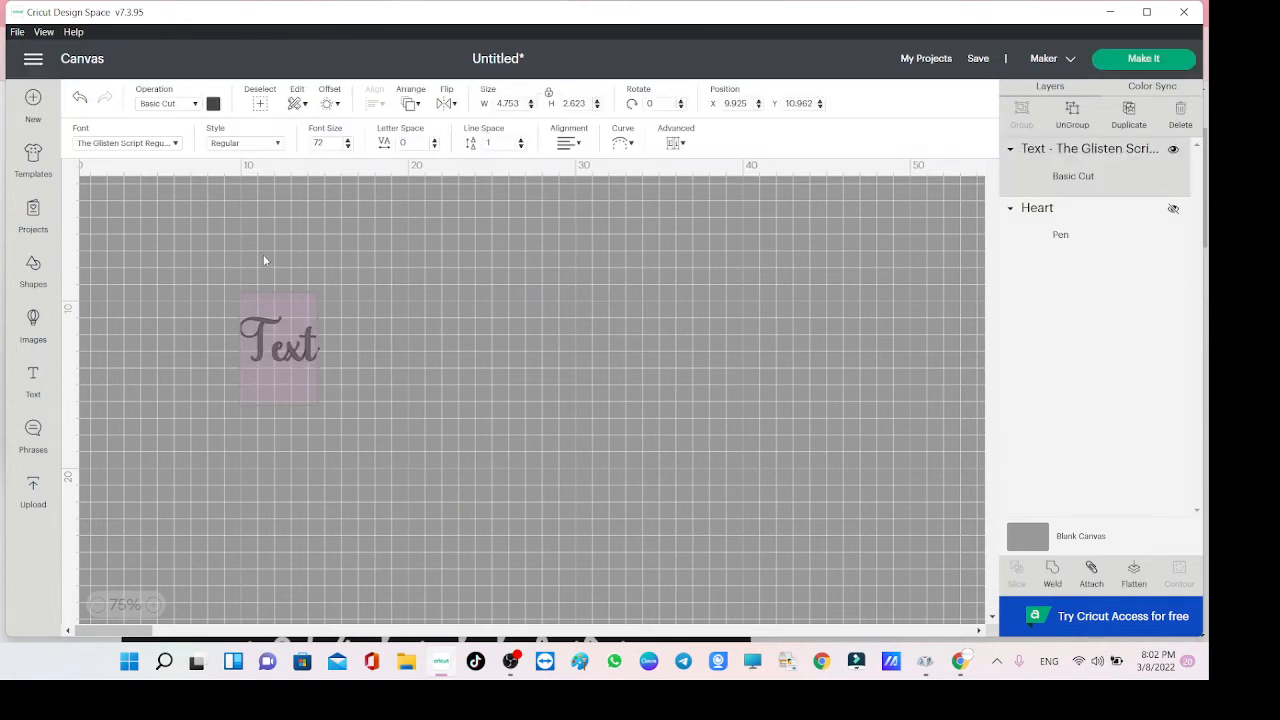
{"action": "key", "text": "ctrl+v"}
{"action": "left_click", "coordinate": [298, 311]}
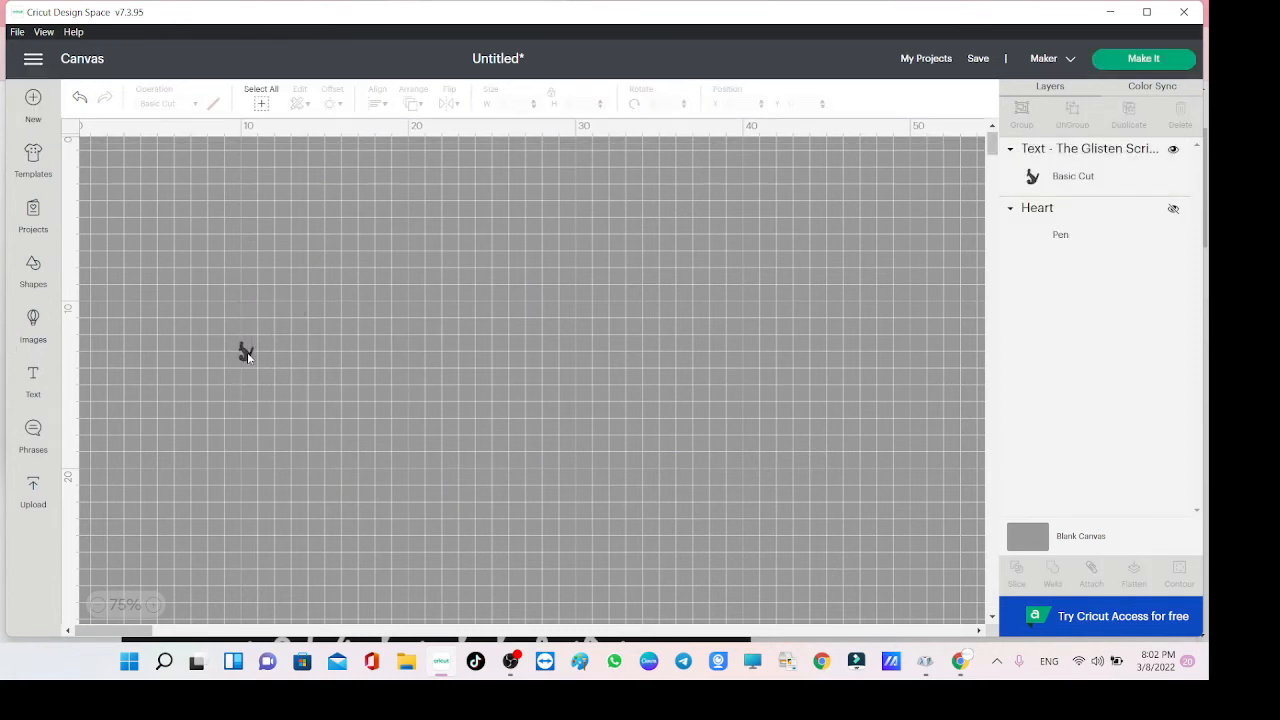
{"action": "left_click", "coordinate": [244, 353]}
{"action": "double_click", "coordinate": [245, 354]}
{"action": "key", "text": "BackSpace"}
{"action": "type", "text": "S"}
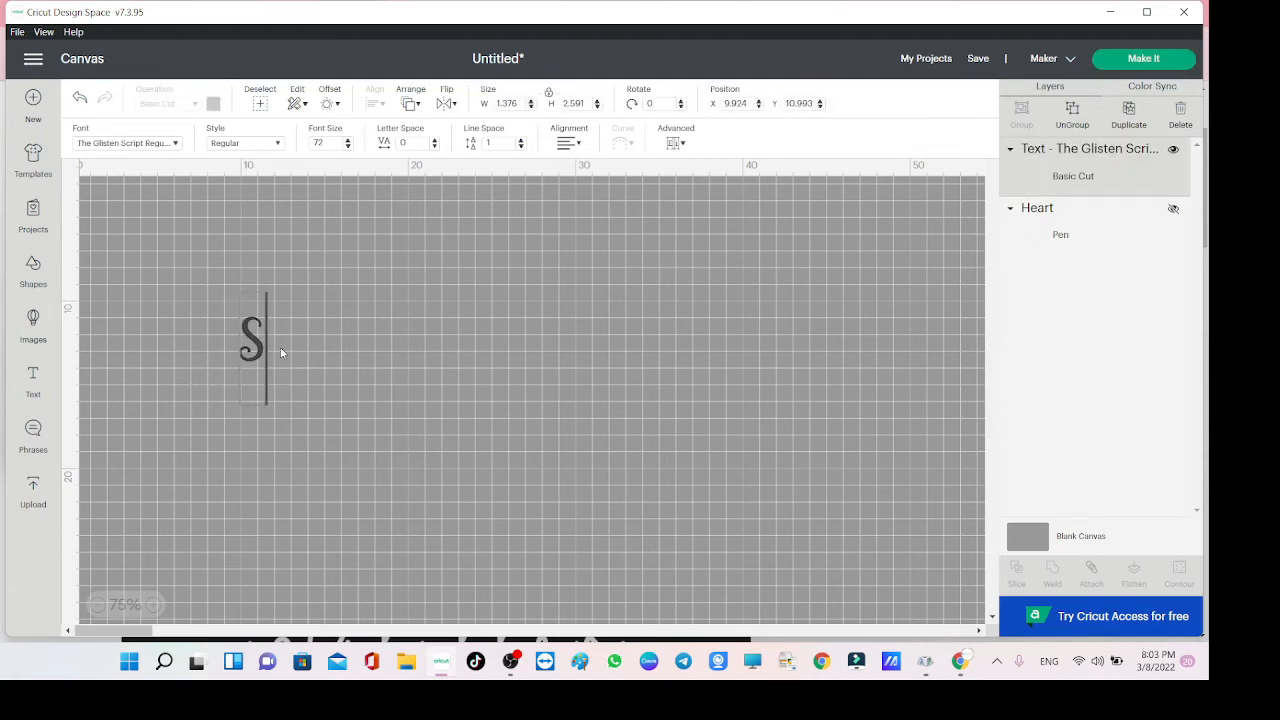
Find the Times New Roman font and apply it to the letter S.
{"action": "left_click", "coordinate": [155, 146]}
{"action": "left_click", "coordinate": [645, 105]}
{"action": "type", "text": "times"}
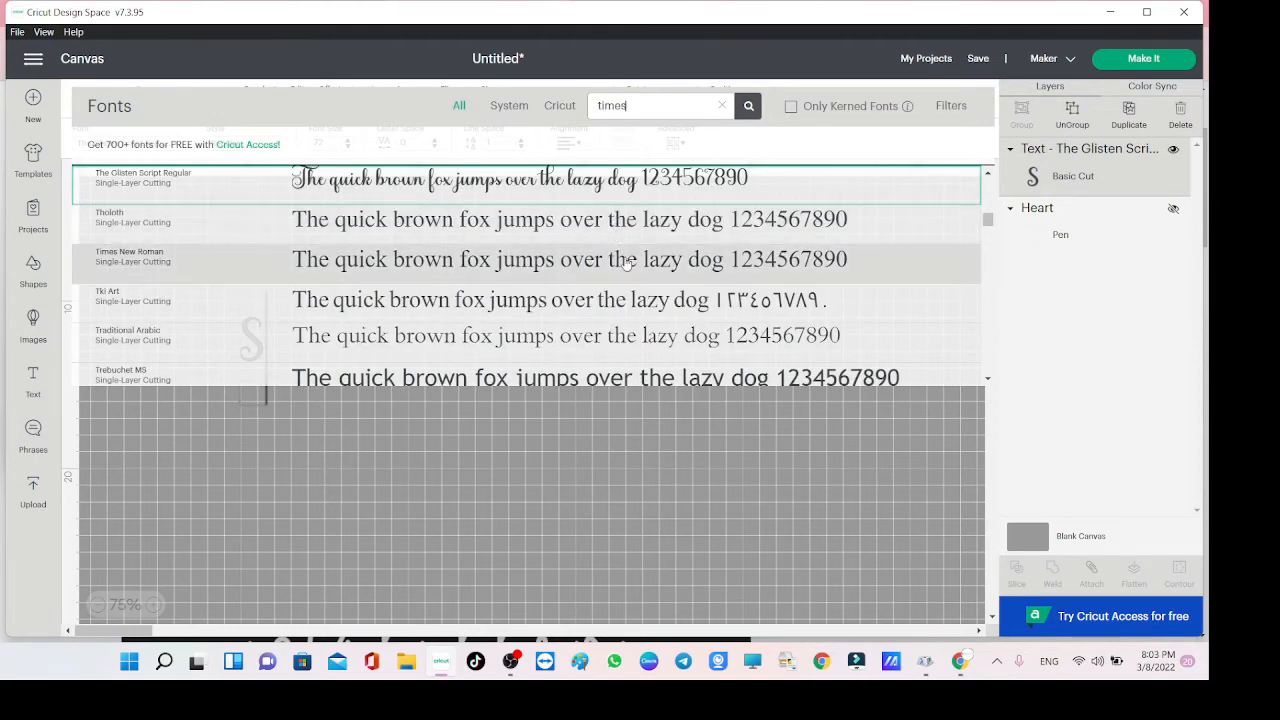
{"action": "left_click", "coordinate": [395, 259]}
Enlarge the S to about 13.6 by 24.9 cm in the middle of the canvas and maximize the window.
{"action": "left_click_drag", "start_coordinate": [309, 376], "coordinate": [520, 490]}
{"action": "left_click_drag", "start_coordinate": [422, 487], "coordinate": [552, 397]}
{"action": "left_click_drag", "start_coordinate": [636, 616], "coordinate": [597, 614]}
{"action": "left_click", "coordinate": [1147, 12]}
{"action": "left_click_drag", "start_coordinate": [550, 527], "coordinate": [572, 524]}
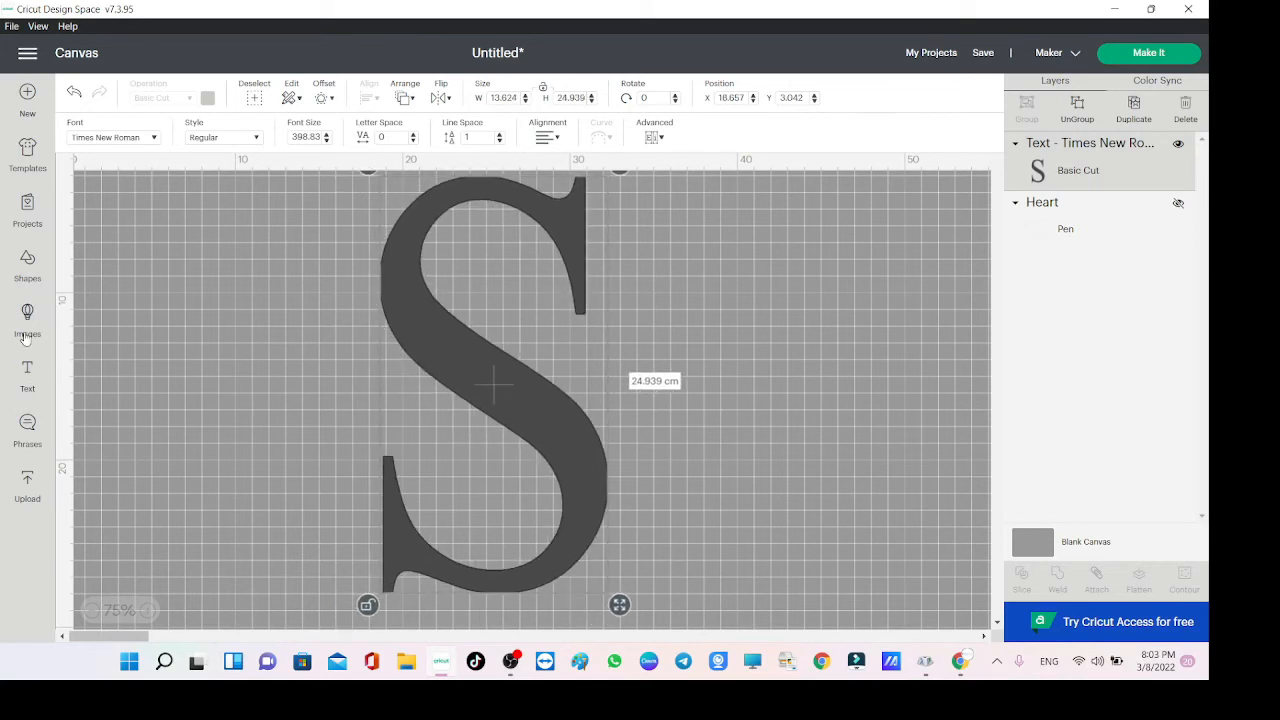
Insert a square, stretch it into a bar about 13 cm wide, and set its height to 3 cm.
{"action": "left_click", "coordinate": [30, 270]}
{"action": "left_click", "coordinate": [105, 434]}
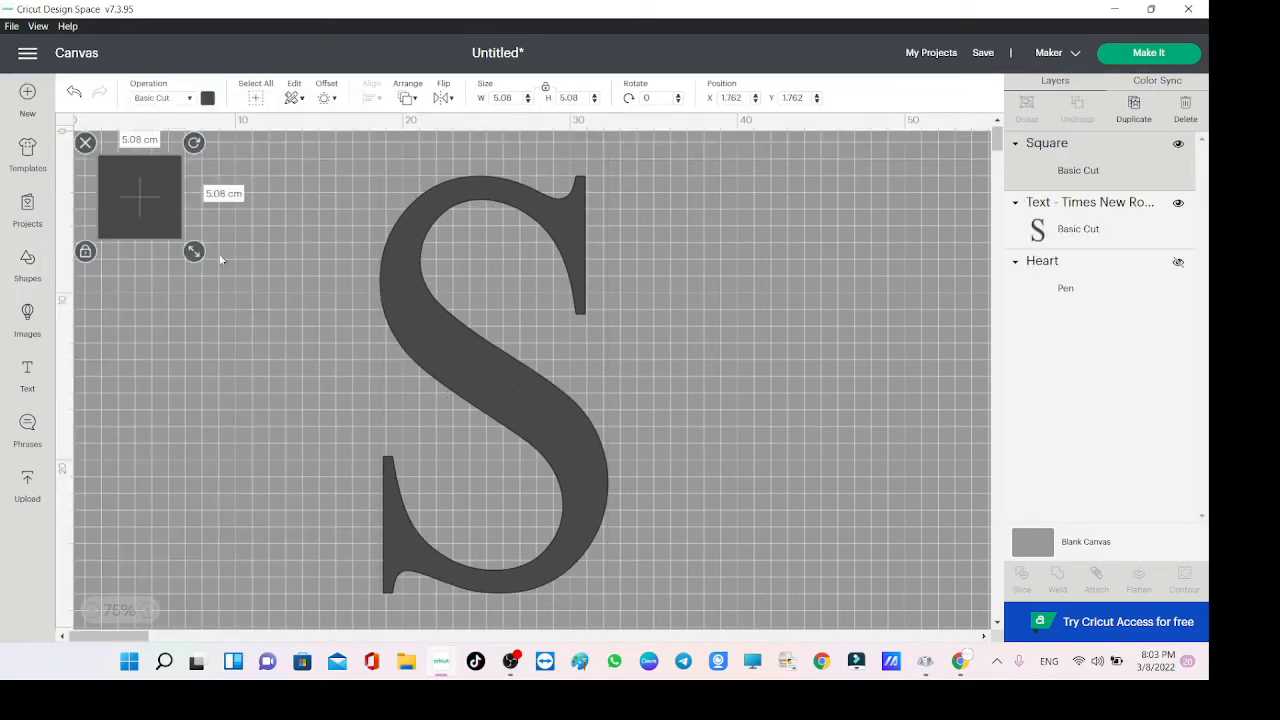
{"action": "left_click_drag", "start_coordinate": [116, 222], "coordinate": [161, 336]}
{"action": "left_click_drag", "start_coordinate": [240, 365], "coordinate": [370, 347]}
{"action": "left_click", "coordinate": [565, 97]}
{"action": "type", "text": "3"}
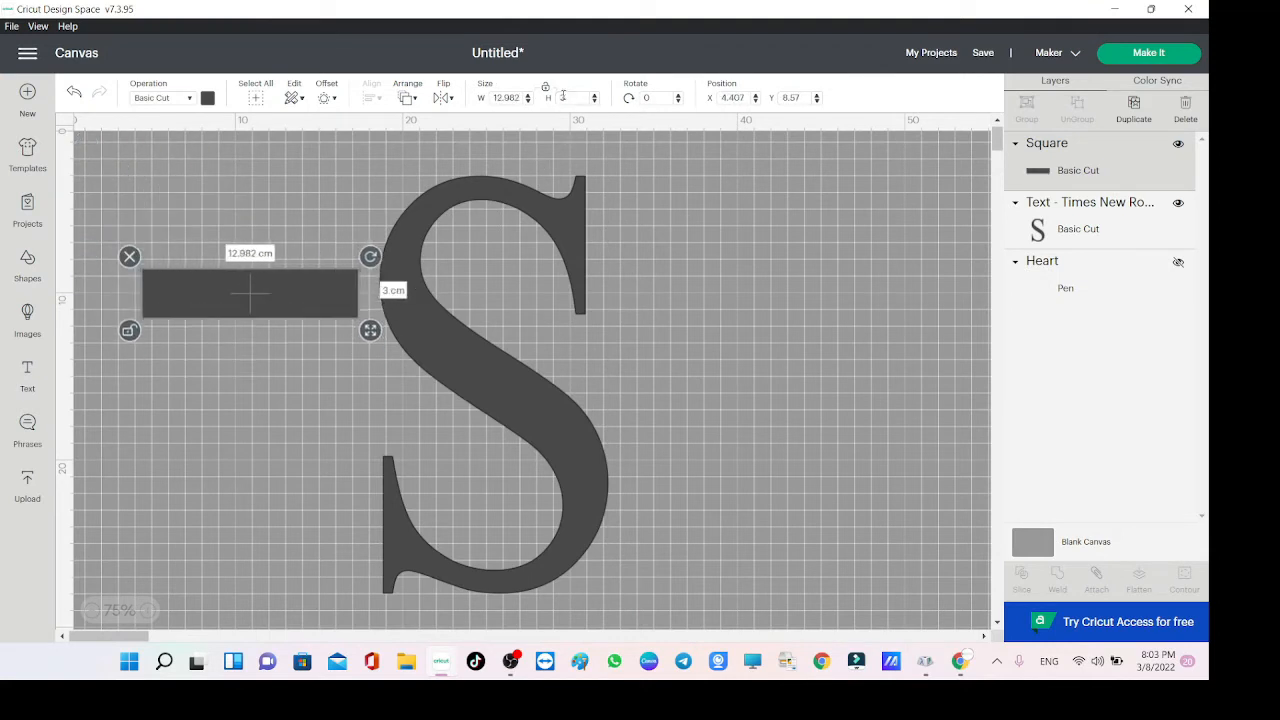
Lay the bar across the middle of the S, enlarge it to about 17.4 by 3.7 cm, and center the two on each other.
{"action": "left_click_drag", "start_coordinate": [373, 336], "coordinate": [394, 336]}
{"action": "left_click_drag", "start_coordinate": [317, 289], "coordinate": [526, 378]}
{"action": "left_click_drag", "start_coordinate": [598, 424], "coordinate": [651, 434]}
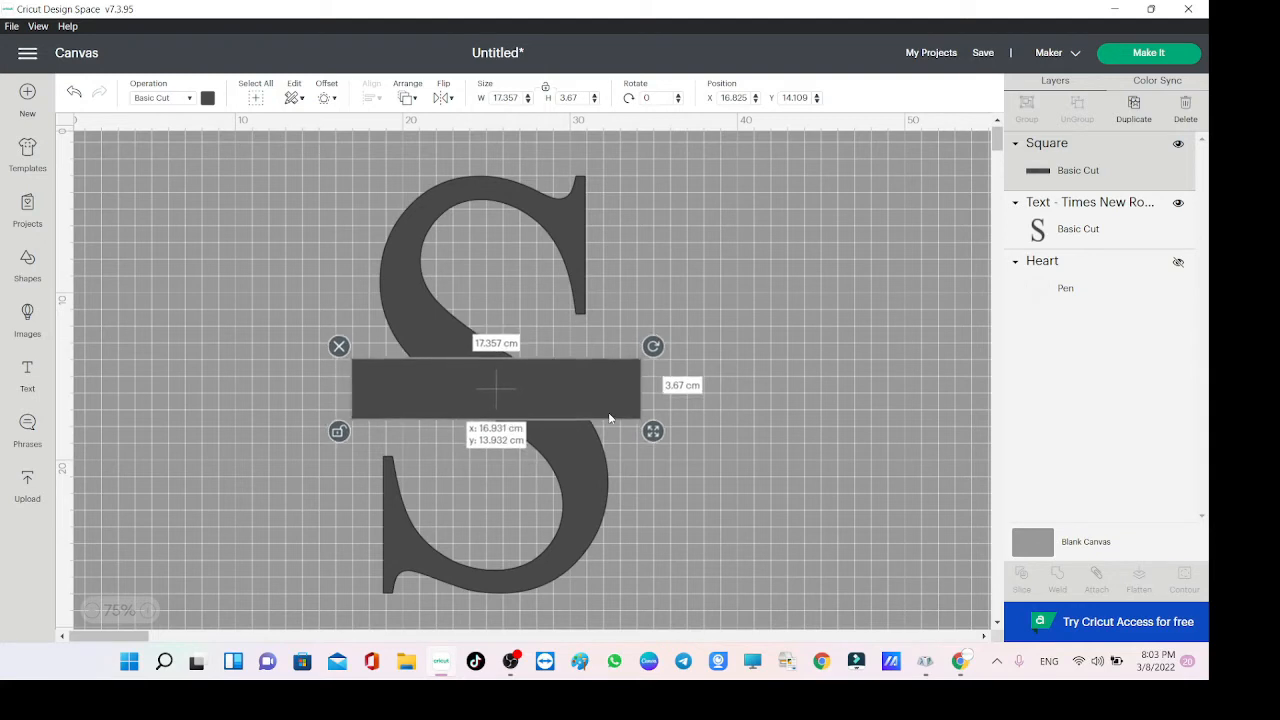
{"action": "left_click", "coordinate": [780, 264]}
{"action": "left_click_drag", "start_coordinate": [573, 392], "coordinate": [565, 392]}
{"action": "left_click_drag", "start_coordinate": [737, 225], "coordinate": [468, 526]}
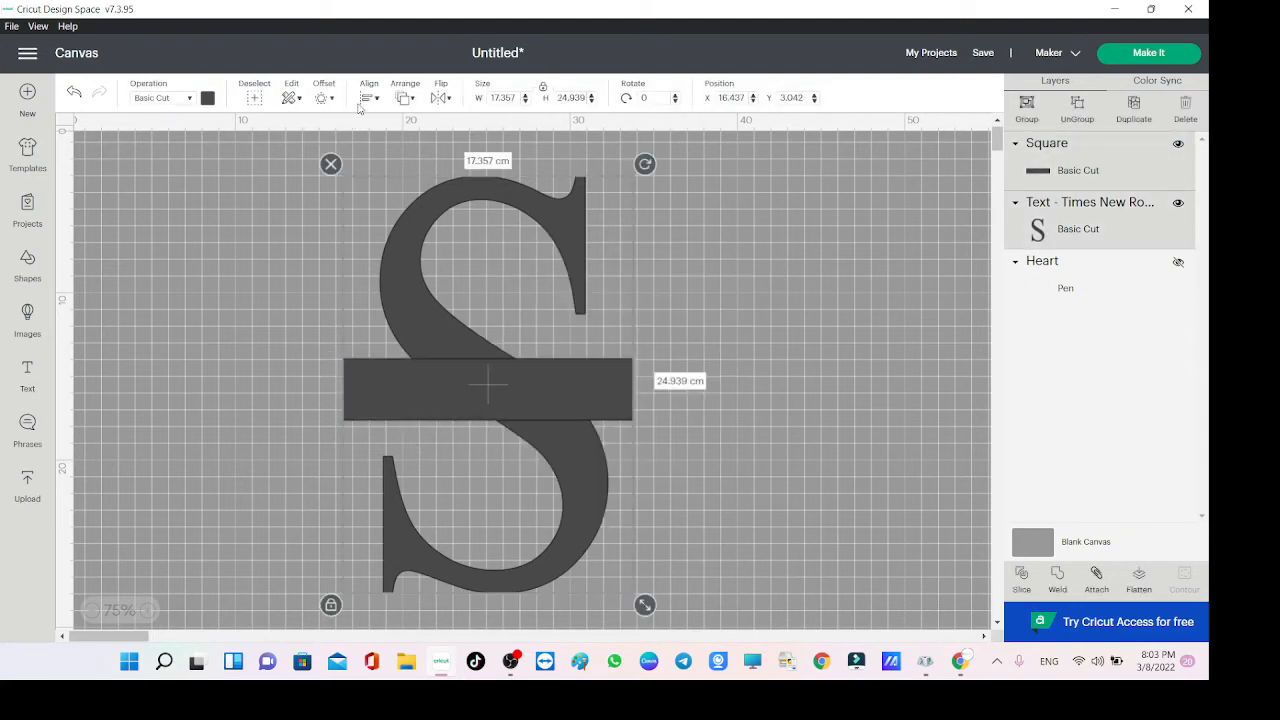
{"action": "left_click", "coordinate": [369, 97]}
{"action": "left_click", "coordinate": [434, 268]}
{"action": "left_click", "coordinate": [733, 282]}
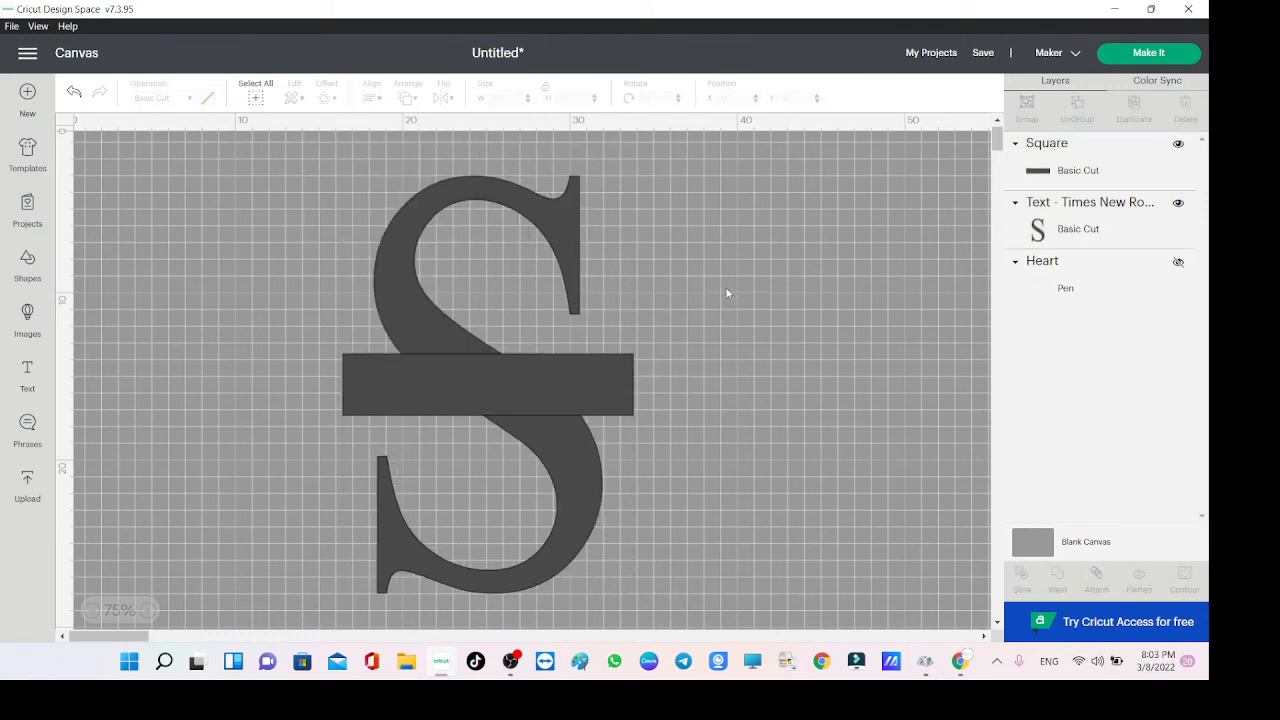
Enlarge the bar to about 18.2 by 3.8 cm and center it on the S again.
{"action": "left_click", "coordinate": [553, 375]}
{"action": "left_click_drag", "start_coordinate": [648, 430], "coordinate": [601, 408]}
{"action": "left_click", "coordinate": [708, 361]}
{"action": "left_click_drag", "start_coordinate": [720, 281], "coordinate": [486, 527]}
{"action": "left_click", "coordinate": [368, 97]}
{"action": "left_click", "coordinate": [446, 265]}
{"action": "left_click", "coordinate": [612, 381]}
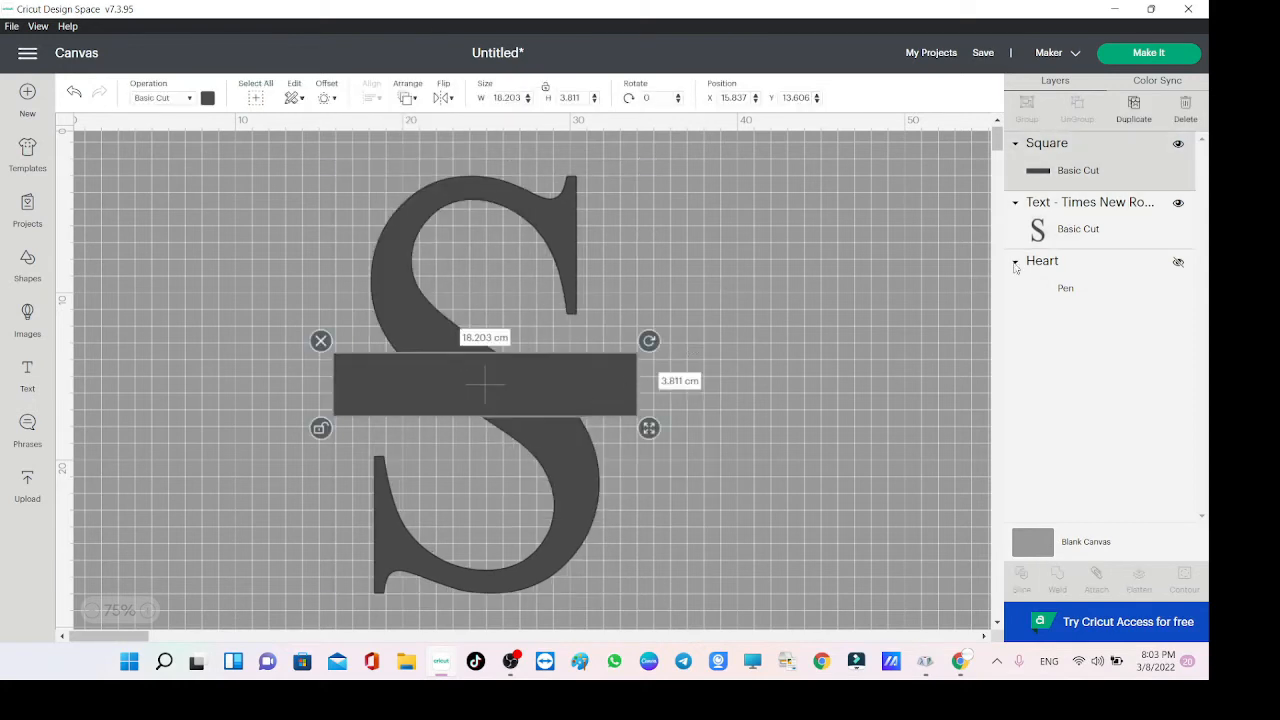
{"action": "left_click", "coordinate": [1134, 108]}
{"action": "left_click_drag", "start_coordinate": [566, 390], "coordinate": [859, 265]}
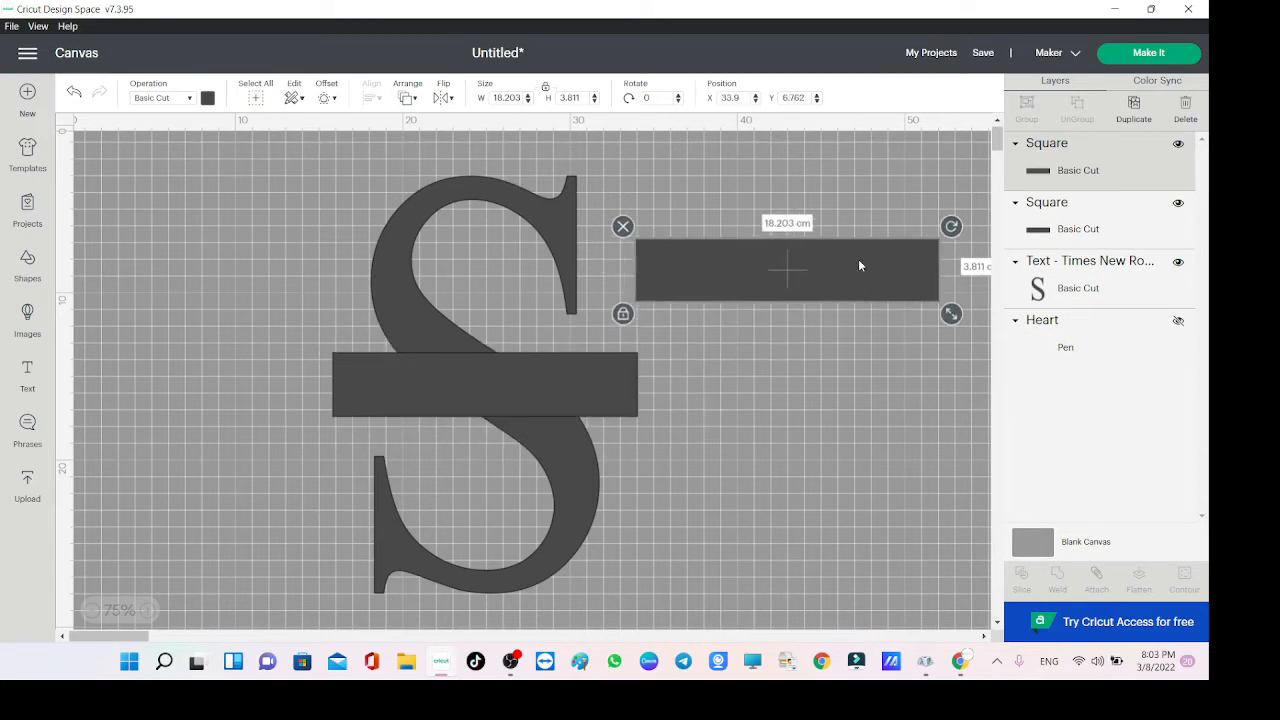
{"action": "key", "text": "Delete"}
Set the height of the bar across the S to 3 cm and center it with the letter.
{"action": "left_click", "coordinate": [600, 374]}
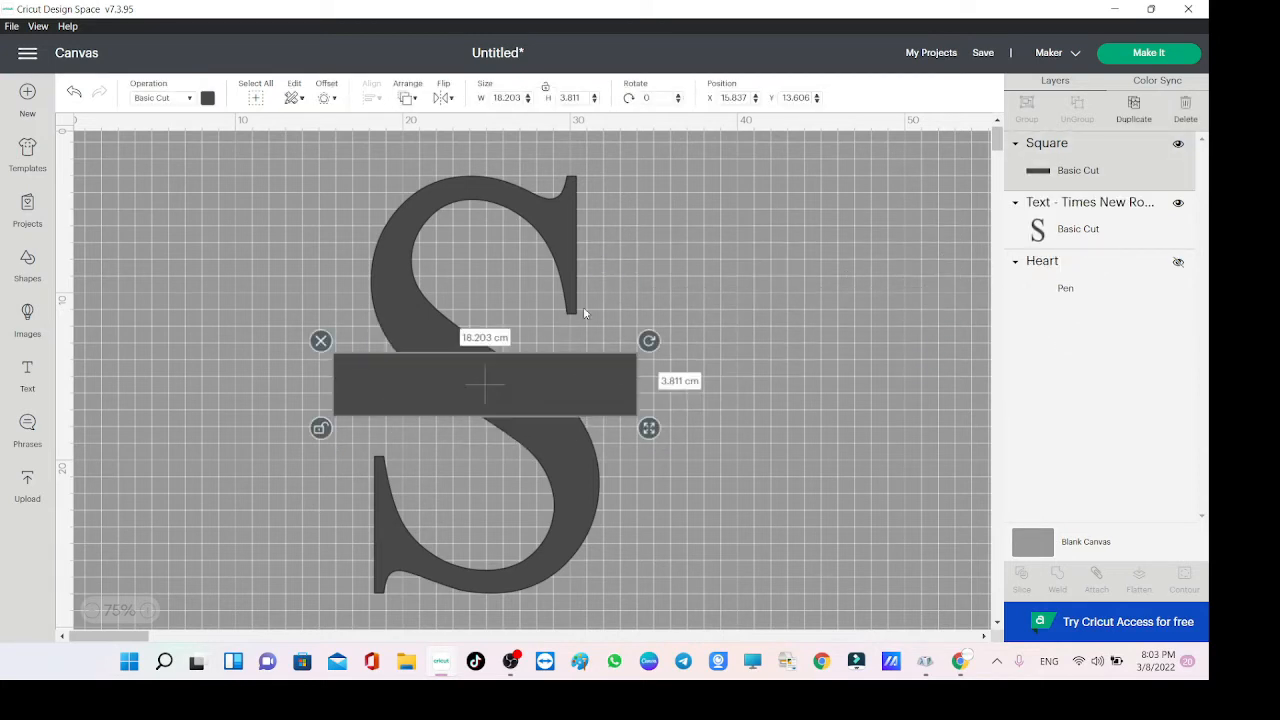
{"action": "left_click", "coordinate": [571, 98]}
{"action": "type", "text": "3"}
{"action": "key", "text": "Return"}
{"action": "left_click_drag", "start_coordinate": [694, 268], "coordinate": [421, 391]}
{"action": "left_click", "coordinate": [373, 95]}
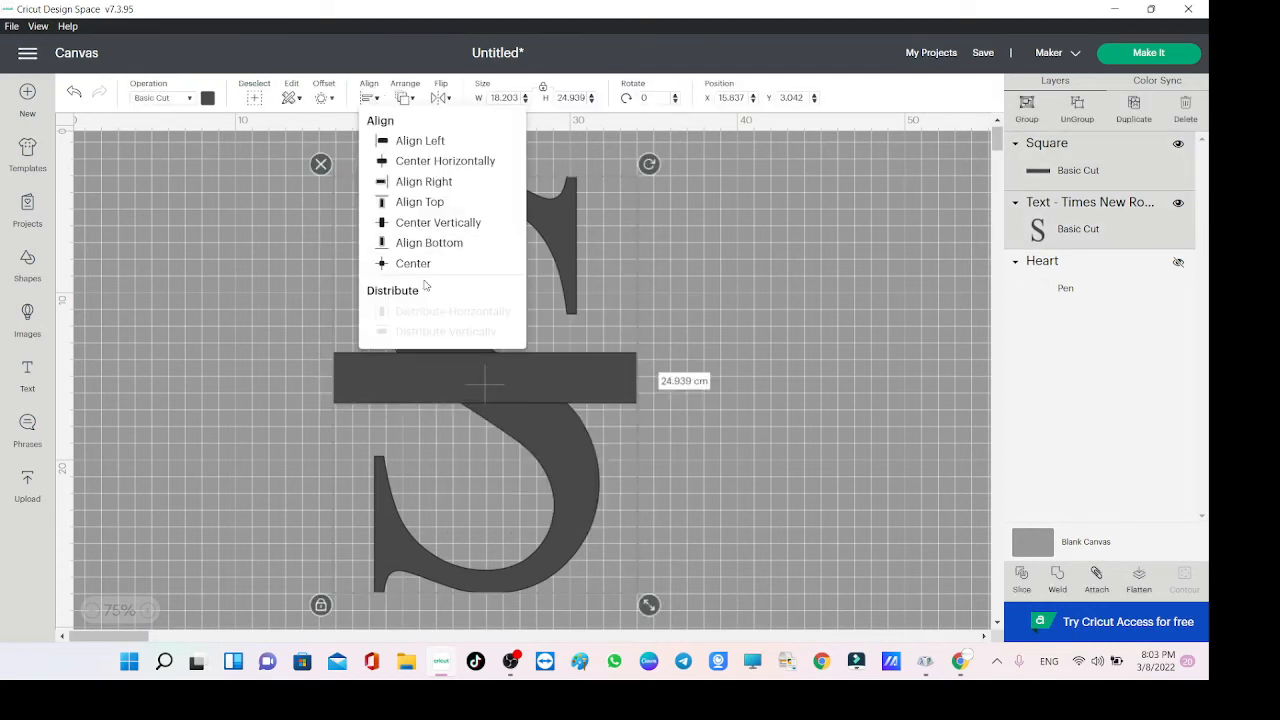
{"action": "left_click", "coordinate": [418, 264]}
{"action": "left_click", "coordinate": [838, 312]}
Place a duplicate of the bar beside the S, weld the original bar to the letter, and shift the welded shape aside.
{"action": "left_click", "coordinate": [579, 392]}
{"action": "key", "text": "ctrl+d"}
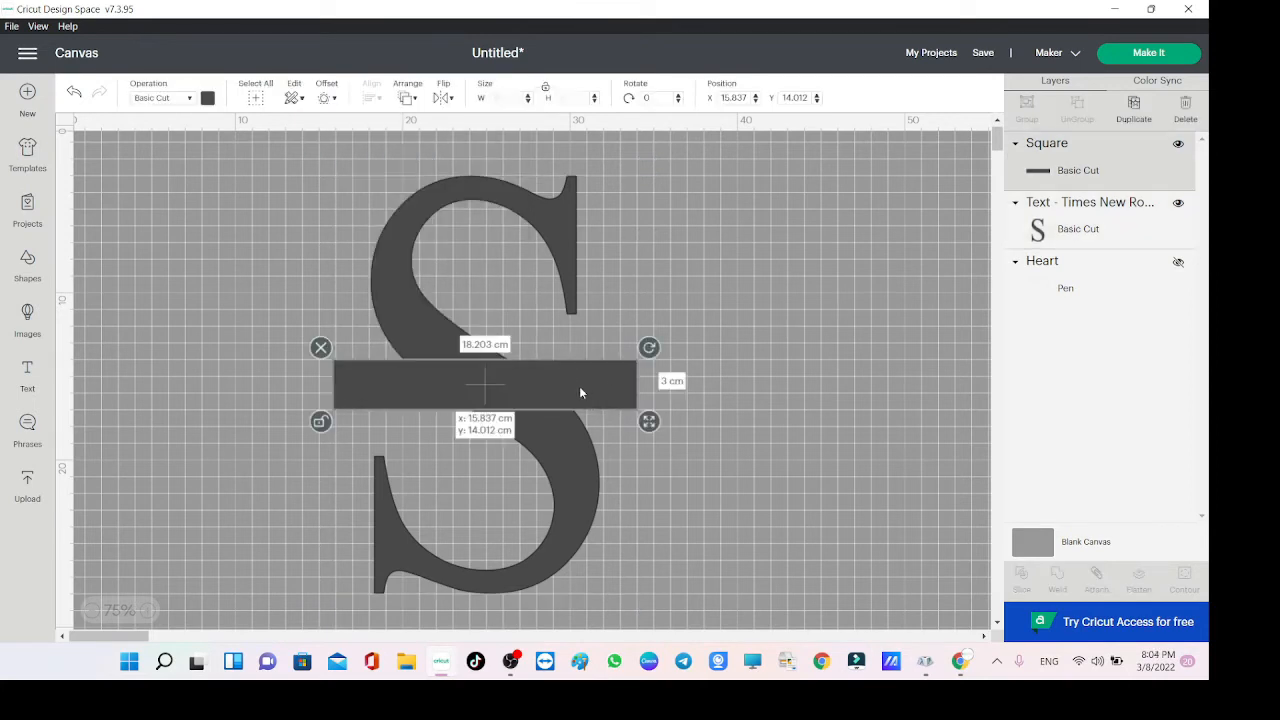
{"action": "left_click_drag", "start_coordinate": [629, 400], "coordinate": [935, 234]}
{"action": "left_click_drag", "start_coordinate": [784, 592], "coordinate": [432, 340]}
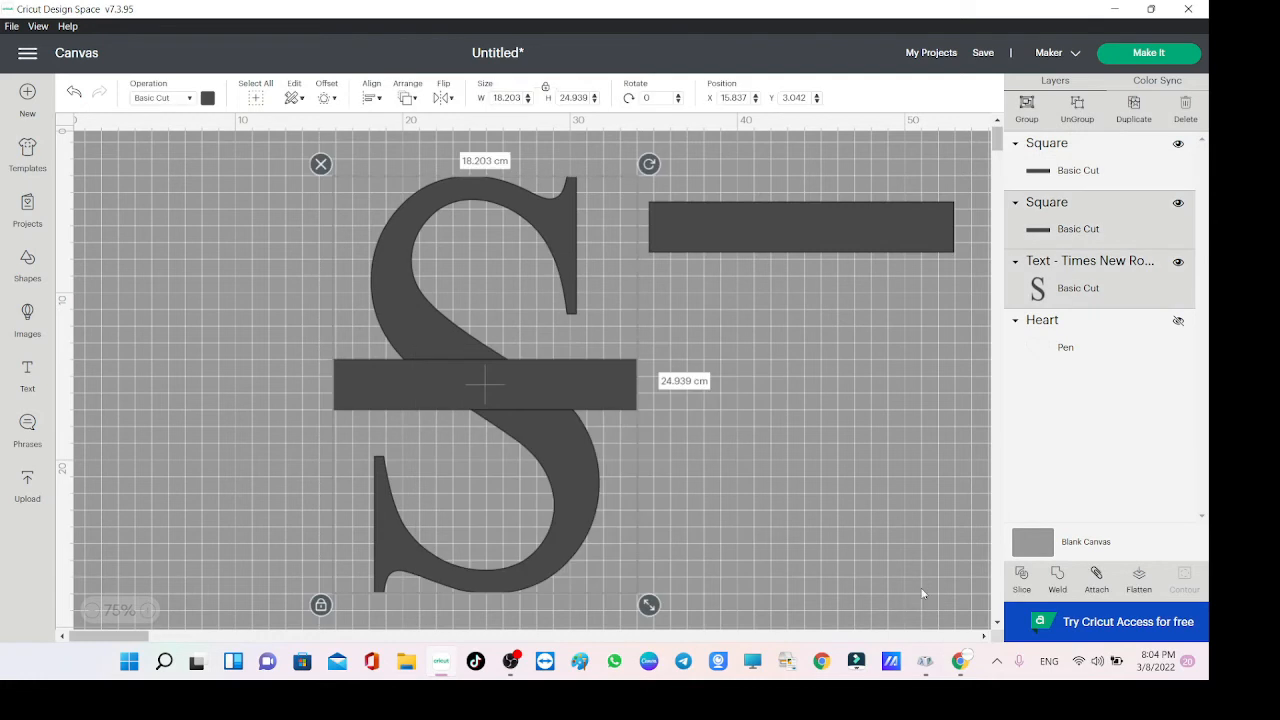
{"action": "left_click", "coordinate": [1057, 578]}
{"action": "left_click_drag", "start_coordinate": [551, 422], "coordinate": [419, 427]}
Set the height of the spare bar to 2 cm and move it closer to the welded S.
{"action": "left_click", "coordinate": [734, 249]}
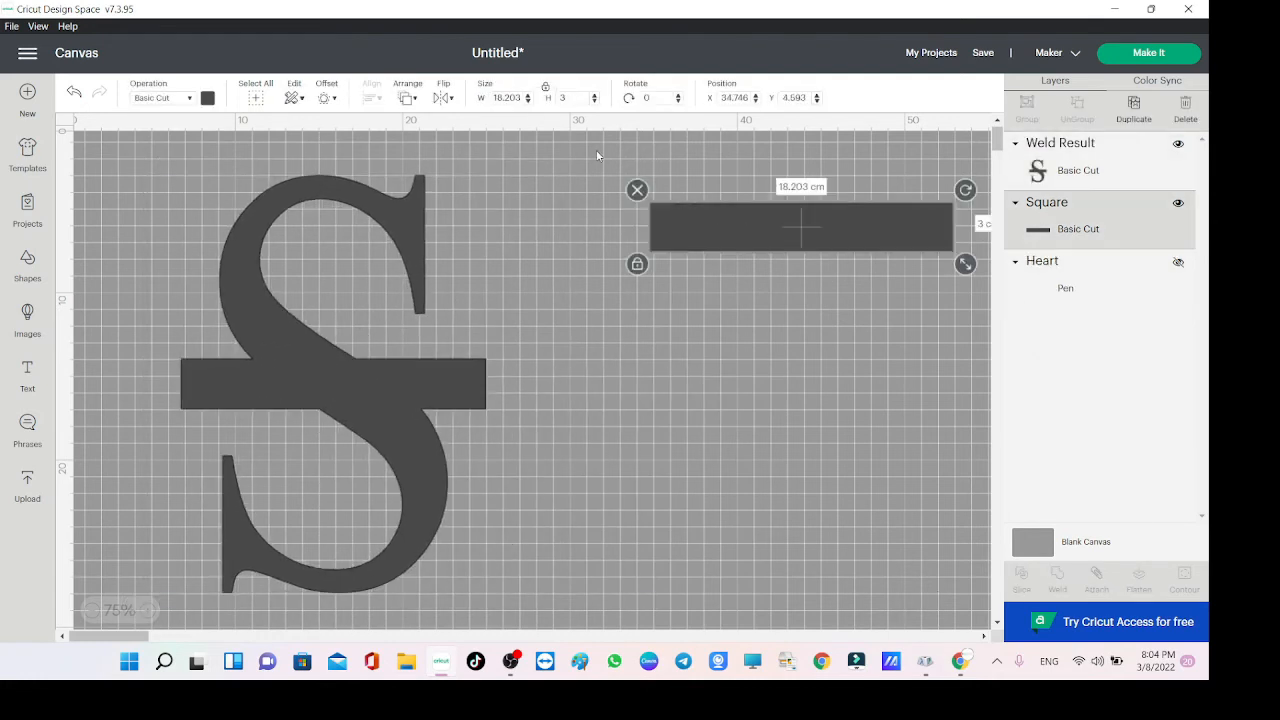
{"action": "double_click", "coordinate": [563, 99]}
{"action": "type", "text": "2"}
{"action": "key", "text": "Return"}
{"action": "left_click_drag", "start_coordinate": [746, 216], "coordinate": [652, 297]}
Center the thin bar on the welded S and slice the two shapes.
{"action": "left_click_drag", "start_coordinate": [876, 560], "coordinate": [288, 172]}
{"action": "left_click", "coordinate": [372, 98]}
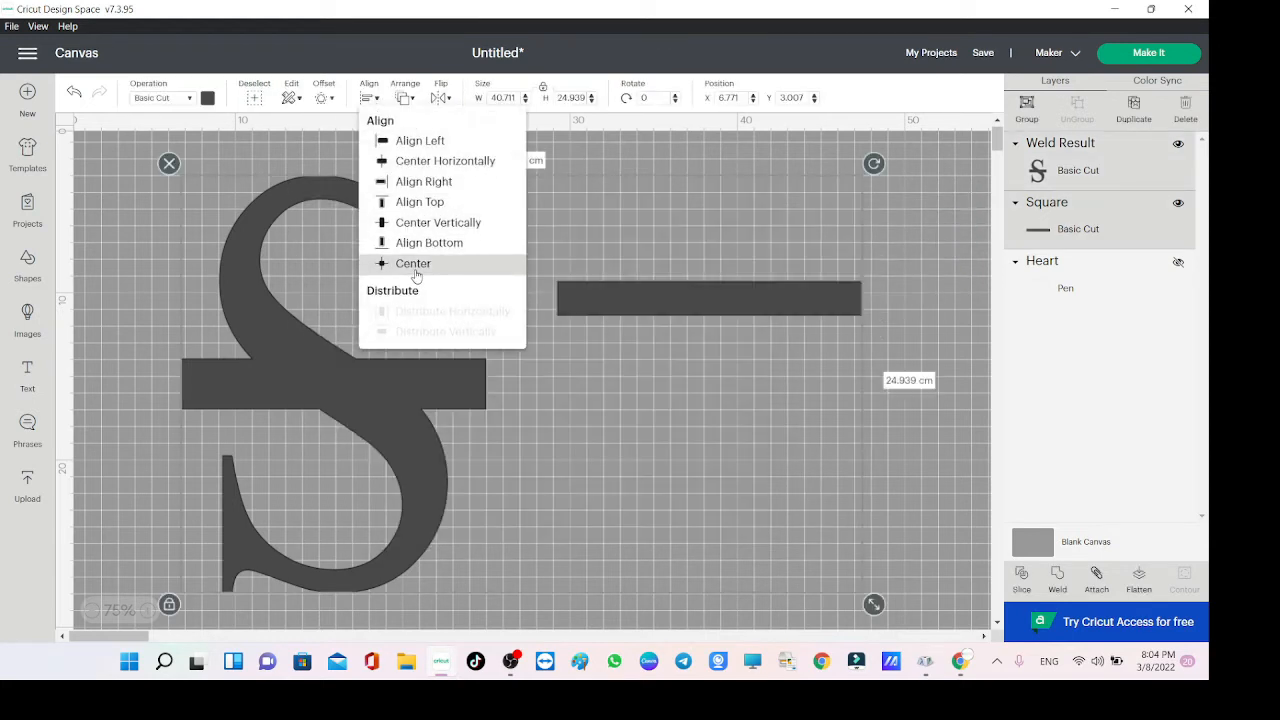
{"action": "left_click", "coordinate": [420, 264]}
{"action": "left_click", "coordinate": [1023, 581]}
Delete the two cut-out bar pieces and move the split S back to the middle of the canvas.
{"action": "left_click_drag", "start_coordinate": [610, 495], "coordinate": [314, 503]}
{"action": "left_click_drag", "start_coordinate": [632, 270], "coordinate": [491, 465]}
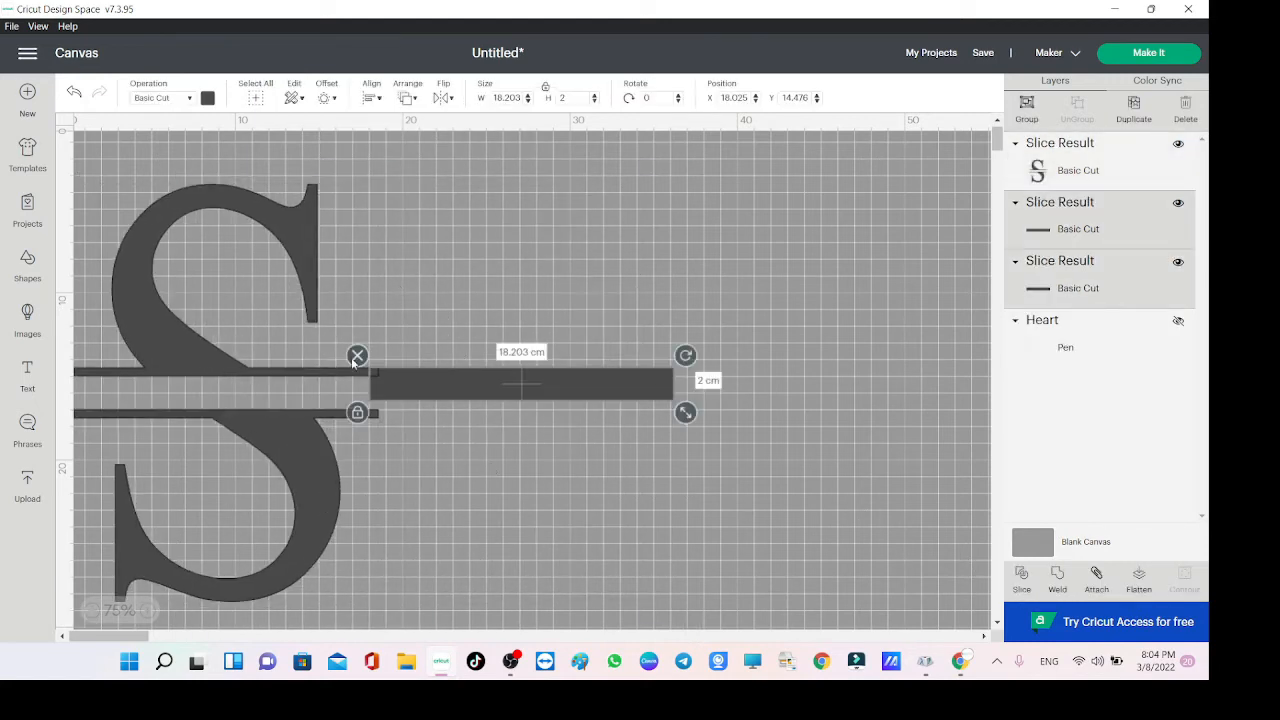
{"action": "key", "text": "Delete"}
{"action": "left_click_drag", "start_coordinate": [289, 491], "coordinate": [557, 477]}
Add a new text with the person's name and set its font to Annie Leu.
{"action": "left_click", "coordinate": [27, 378]}
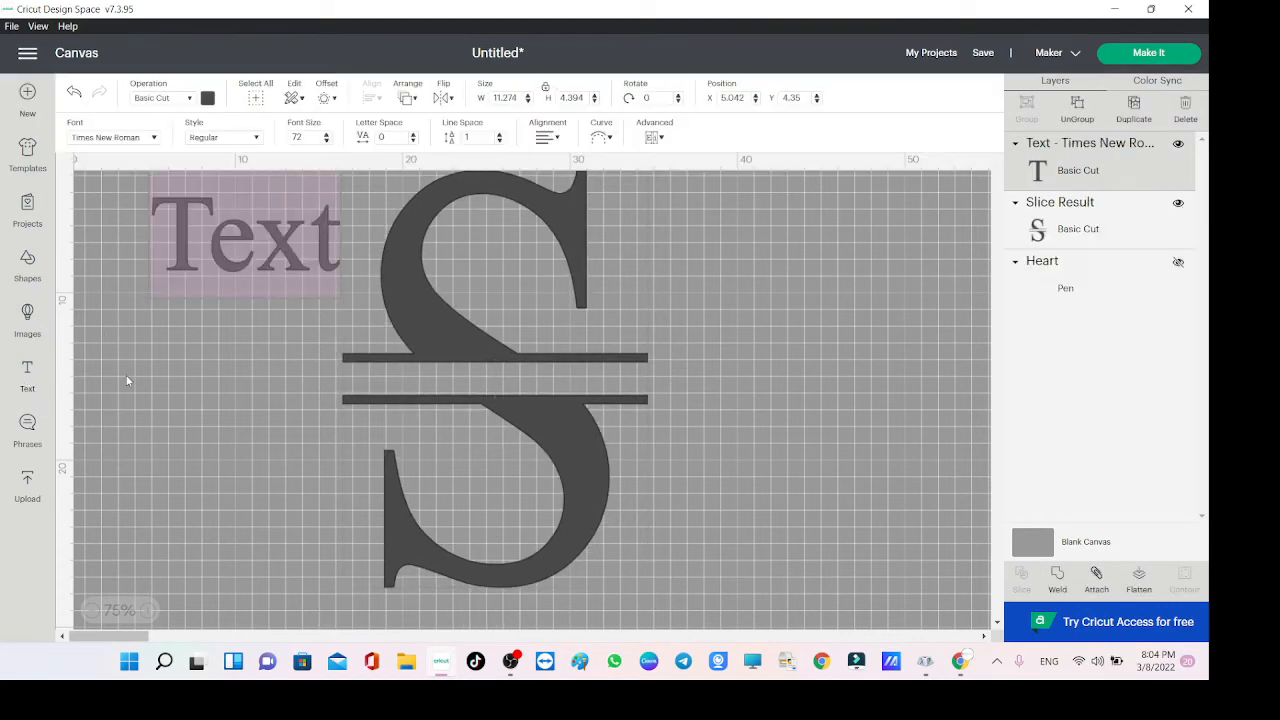
{"action": "type", "text": "Sawsan"}
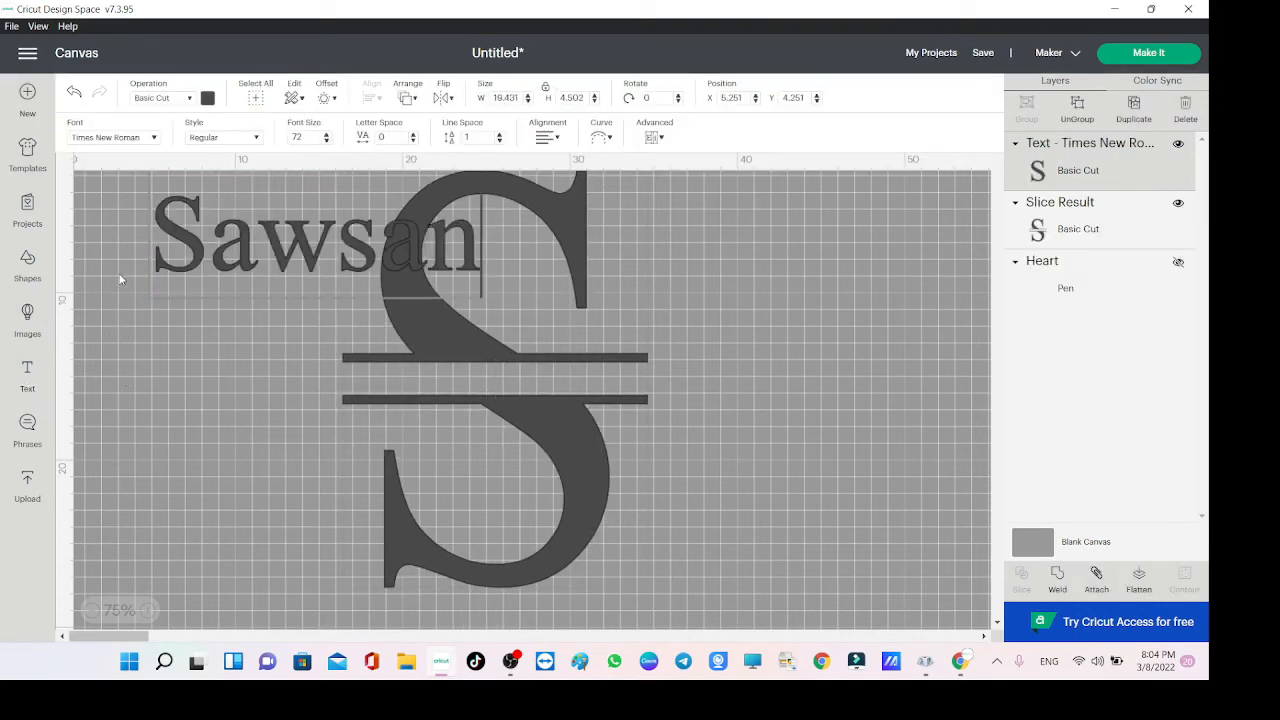
{"action": "left_click", "coordinate": [113, 137]}
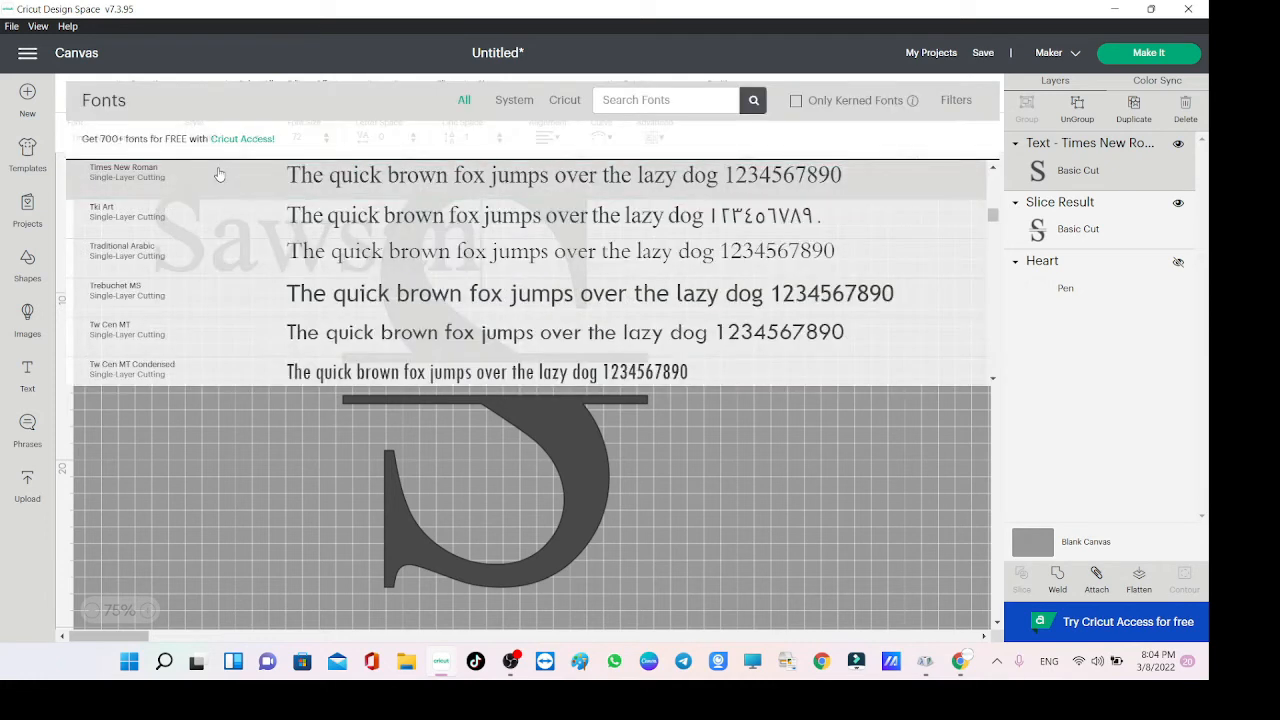
{"action": "type", "text": "anni"}
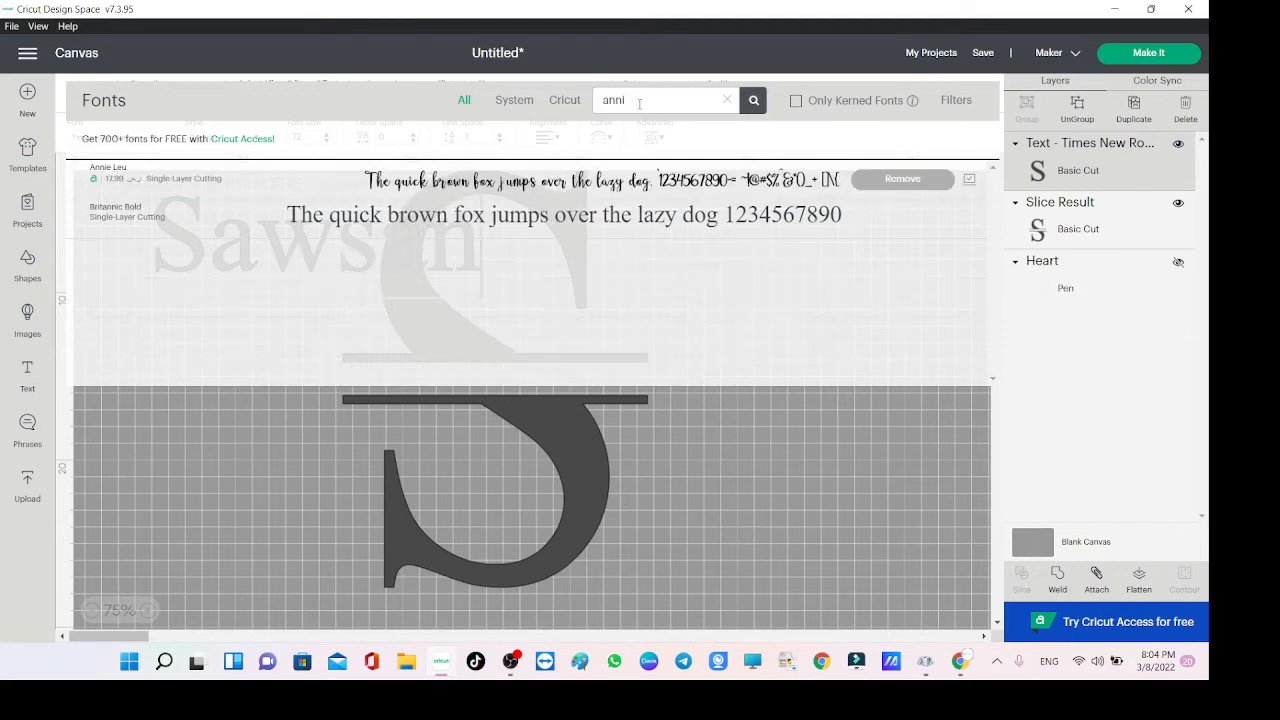
{"action": "left_click", "coordinate": [550, 174]}
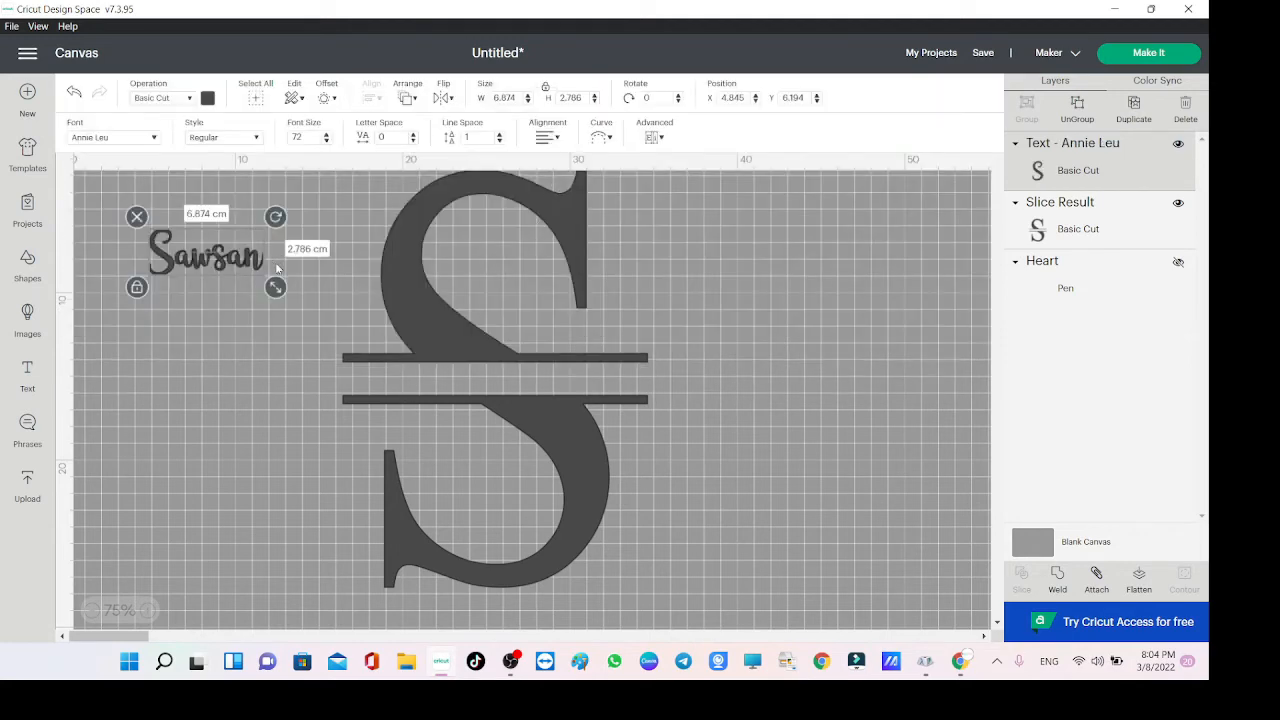
Enlarge the name text to about 15.3 cm wide and color it yellow.
{"action": "left_click_drag", "start_coordinate": [276, 289], "coordinate": [372, 358]}
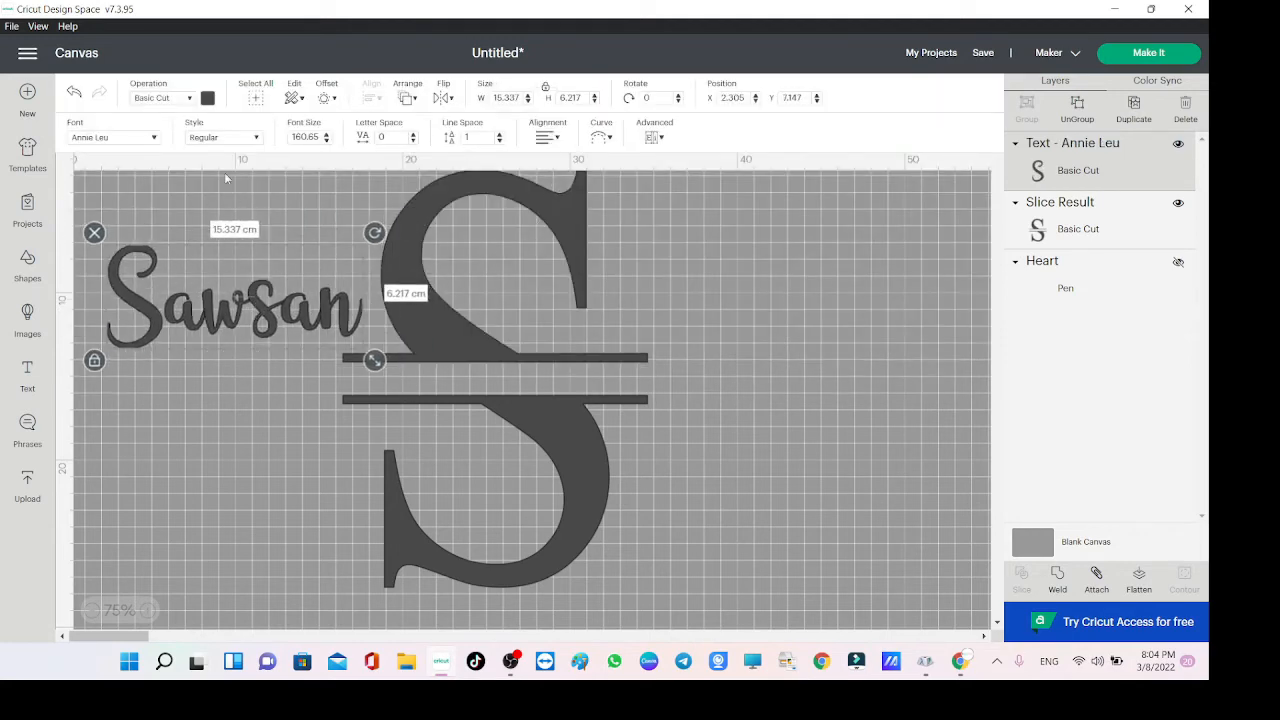
{"action": "left_click", "coordinate": [207, 97]}
{"action": "left_click", "coordinate": [323, 190]}
Place the name over the gap of the split S and scale it down to about 11.8 by 4.8 cm.
{"action": "left_click_drag", "start_coordinate": [324, 323], "coordinate": [546, 388]}
{"action": "left_click_drag", "start_coordinate": [596, 428], "coordinate": [577, 417]}
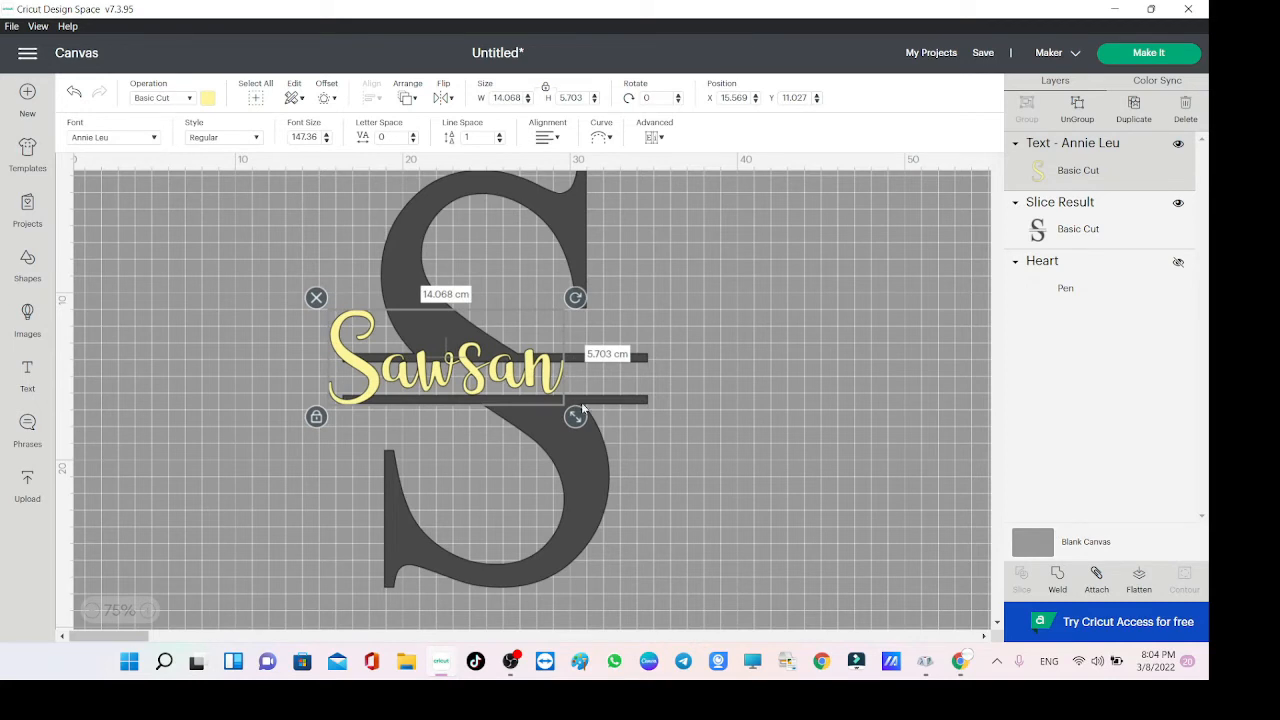
{"action": "left_click_drag", "start_coordinate": [499, 376], "coordinate": [533, 386]}
{"action": "left_click_drag", "start_coordinate": [611, 421], "coordinate": [581, 397]}
{"action": "left_click_drag", "start_coordinate": [488, 352], "coordinate": [498, 360]}
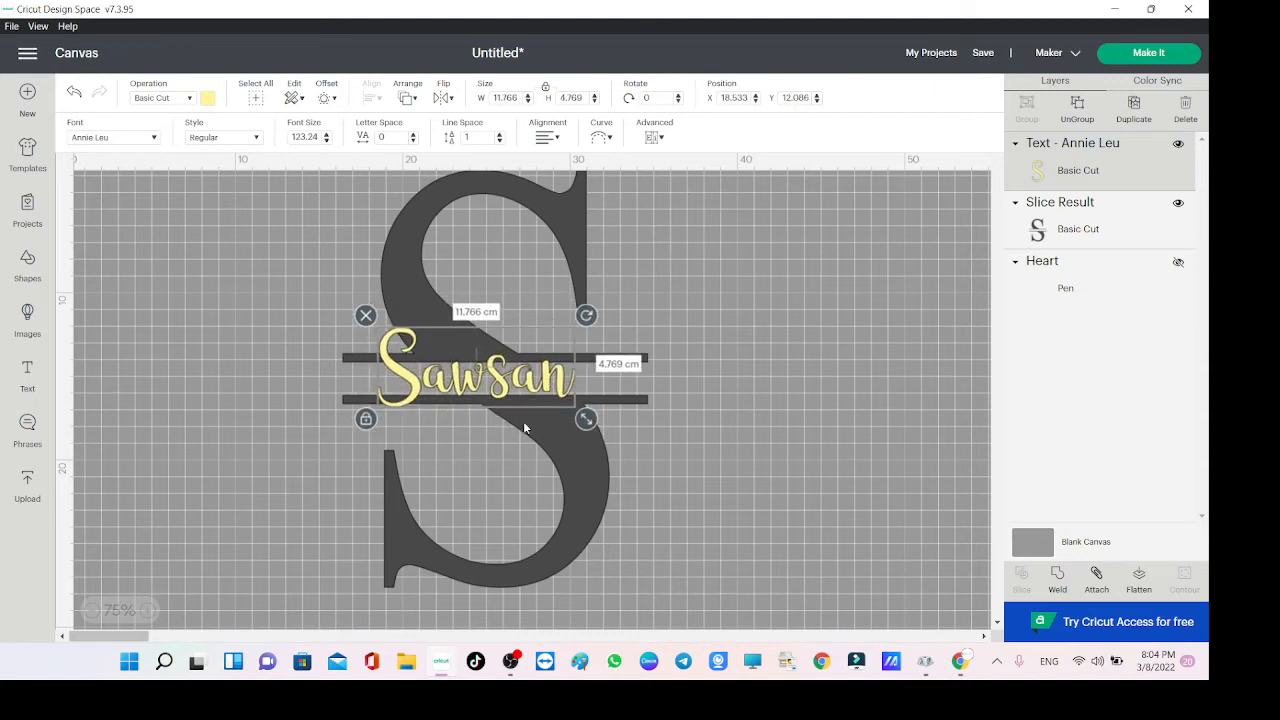
Move the split S and the name apart, and ungroup the name into separate letters.
{"action": "left_click", "coordinate": [571, 471]}
{"action": "left_click_drag", "start_coordinate": [571, 471], "coordinate": [298, 467]}
{"action": "left_click", "coordinate": [533, 402]}
{"action": "left_click_drag", "start_coordinate": [533, 402], "coordinate": [618, 381]}
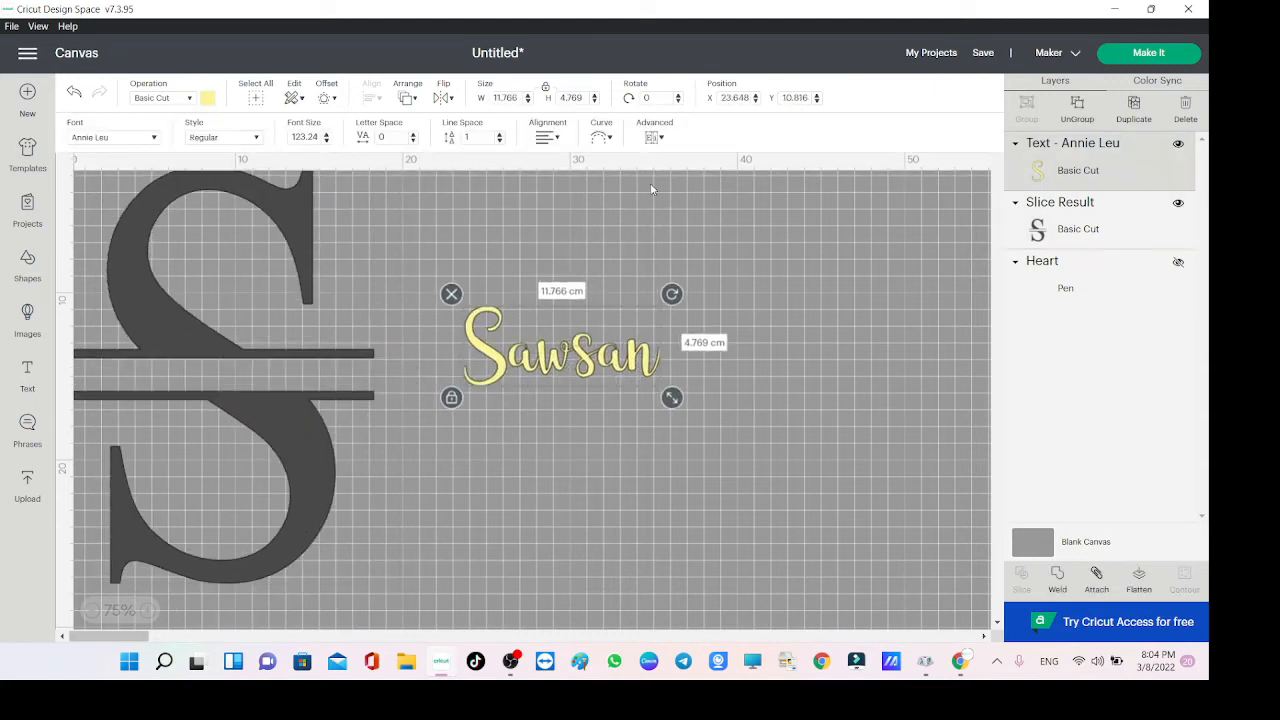
{"action": "left_click", "coordinate": [654, 137]}
{"action": "left_click", "coordinate": [690, 158]}
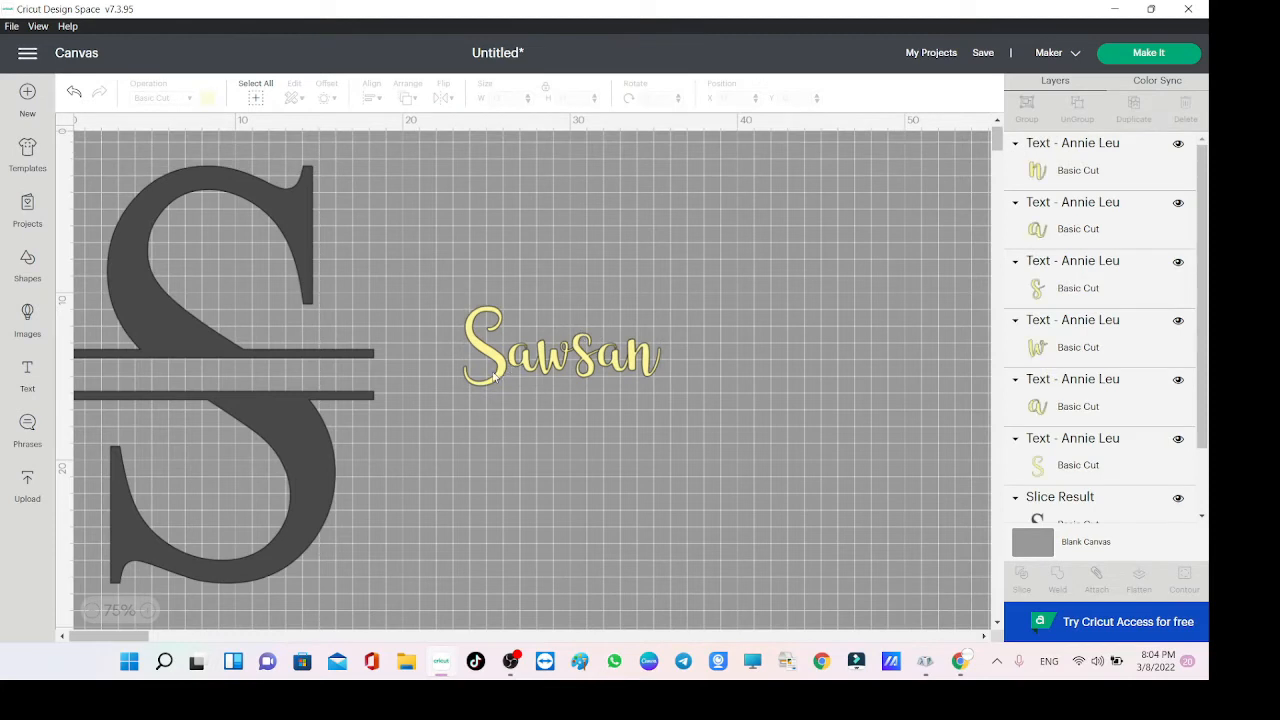
Move the name's capital initial away and weld the remaining lowercase letters together.
{"action": "left_click_drag", "start_coordinate": [497, 375], "coordinate": [412, 275]}
{"action": "left_click_drag", "start_coordinate": [740, 289], "coordinate": [470, 448]}
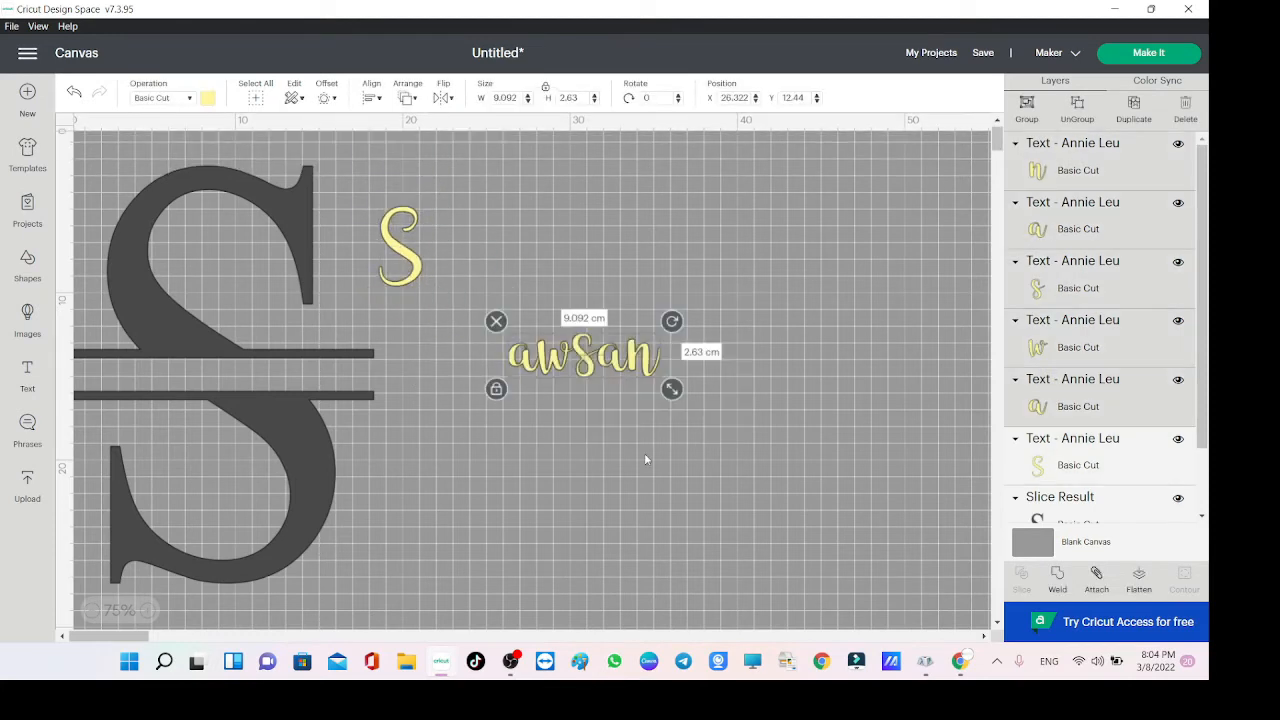
{"action": "left_click", "coordinate": [1057, 582]}
Rearrange the initial and the split S, then place and scale the welded lowercase letters inside the gap.
{"action": "left_click_drag", "start_coordinate": [400, 245], "coordinate": [481, 594]}
{"action": "left_click_drag", "start_coordinate": [321, 520], "coordinate": [478, 528]}
{"action": "left_click_drag", "start_coordinate": [490, 600], "coordinate": [207, 400]}
{"action": "left_click_drag", "start_coordinate": [388, 418], "coordinate": [417, 424]}
{"action": "left_click_drag", "start_coordinate": [565, 355], "coordinate": [395, 395]}
{"action": "left_click_drag", "start_coordinate": [501, 429], "coordinate": [537, 430]}
Place the yellow initial before the welded letters, enlarge it to about 3.2 by 6 cm, and rotate it to about 347 degrees.
{"action": "left_click", "coordinate": [217, 405]}
{"action": "left_click_drag", "start_coordinate": [165, 382], "coordinate": [304, 398]}
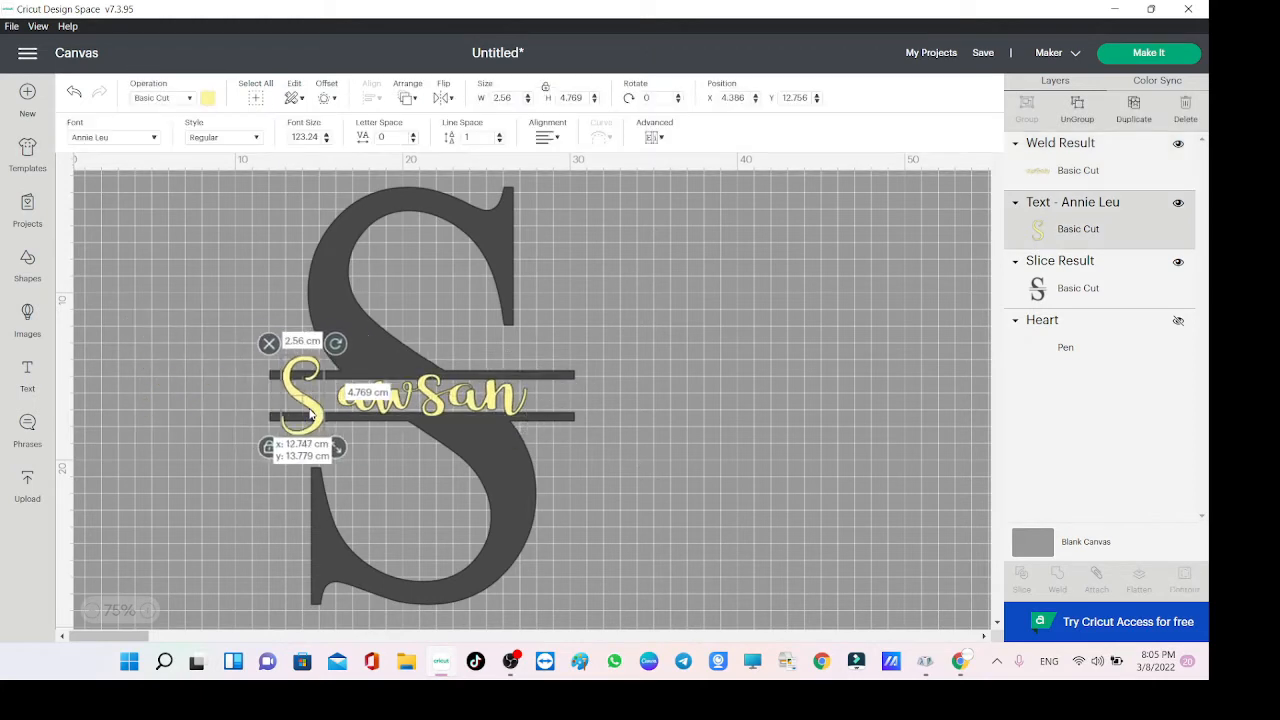
{"action": "left_click_drag", "start_coordinate": [336, 449], "coordinate": [359, 456]}
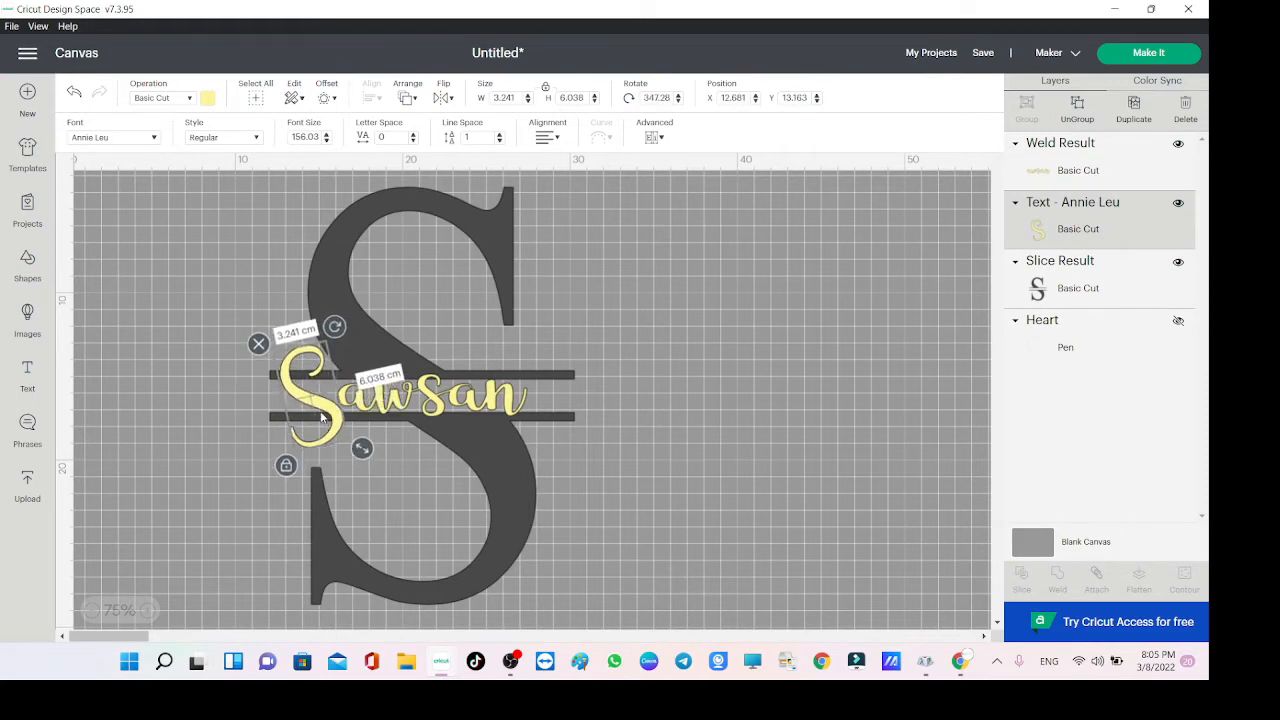
Rotate the yellow initial to about 4.4 degrees and move the welded lowercase letters up against it.
{"action": "mouse_move", "coordinate": [333, 336]}
{"action": "left_mouse_down"}
{"action": "mouse_move", "coordinate": [347, 352]}
{"action": "mouse_move", "coordinate": [320, 370]}
{"action": "mouse_move", "coordinate": [347, 339]}
{"action": "left_mouse_up"}
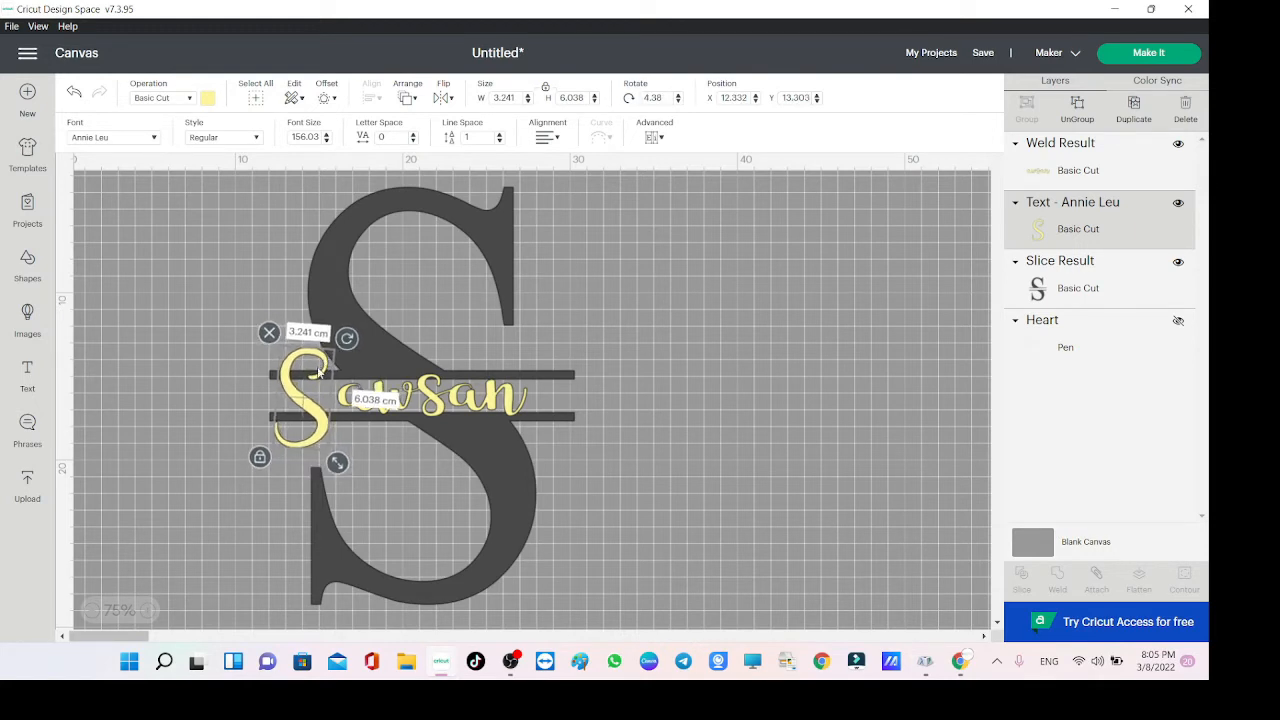
{"action": "left_click_drag", "start_coordinate": [378, 396], "coordinate": [405, 407]}
{"action": "left_click", "coordinate": [588, 444]}
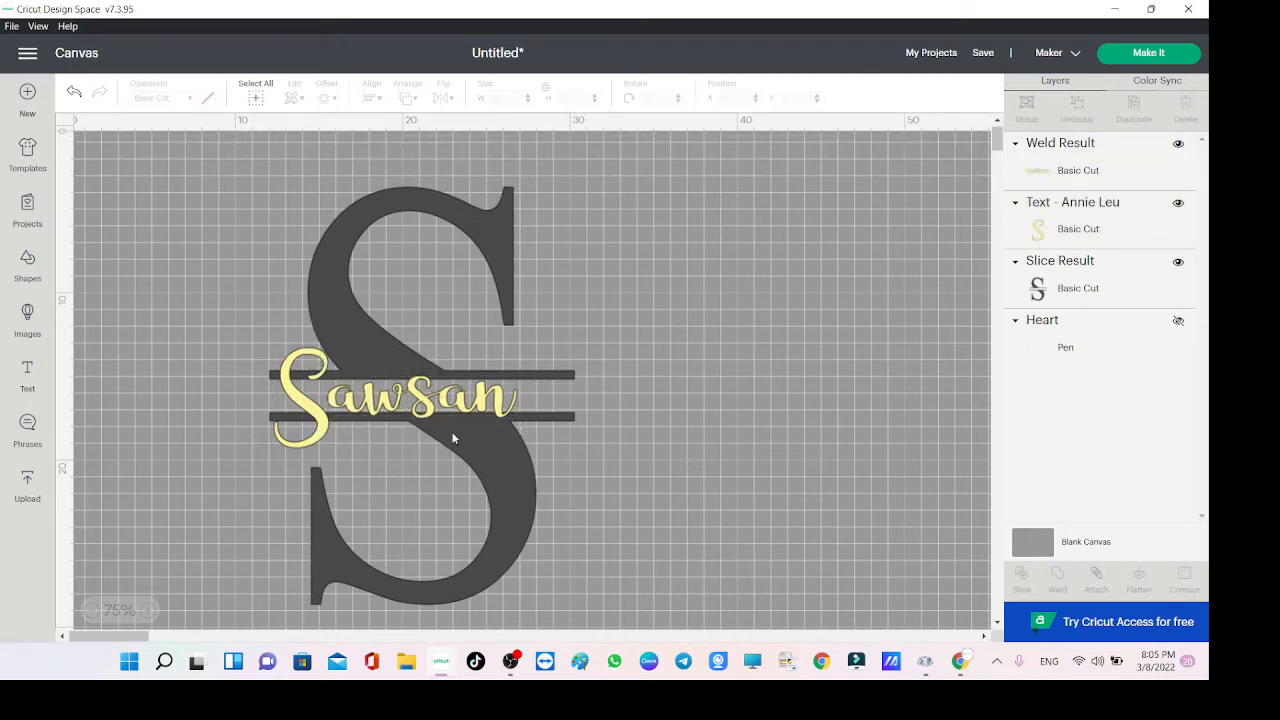
Slice the yellow initial with the split S and hide the square contour in the yellow overlap pieces.
{"action": "left_click", "coordinate": [316, 428]}
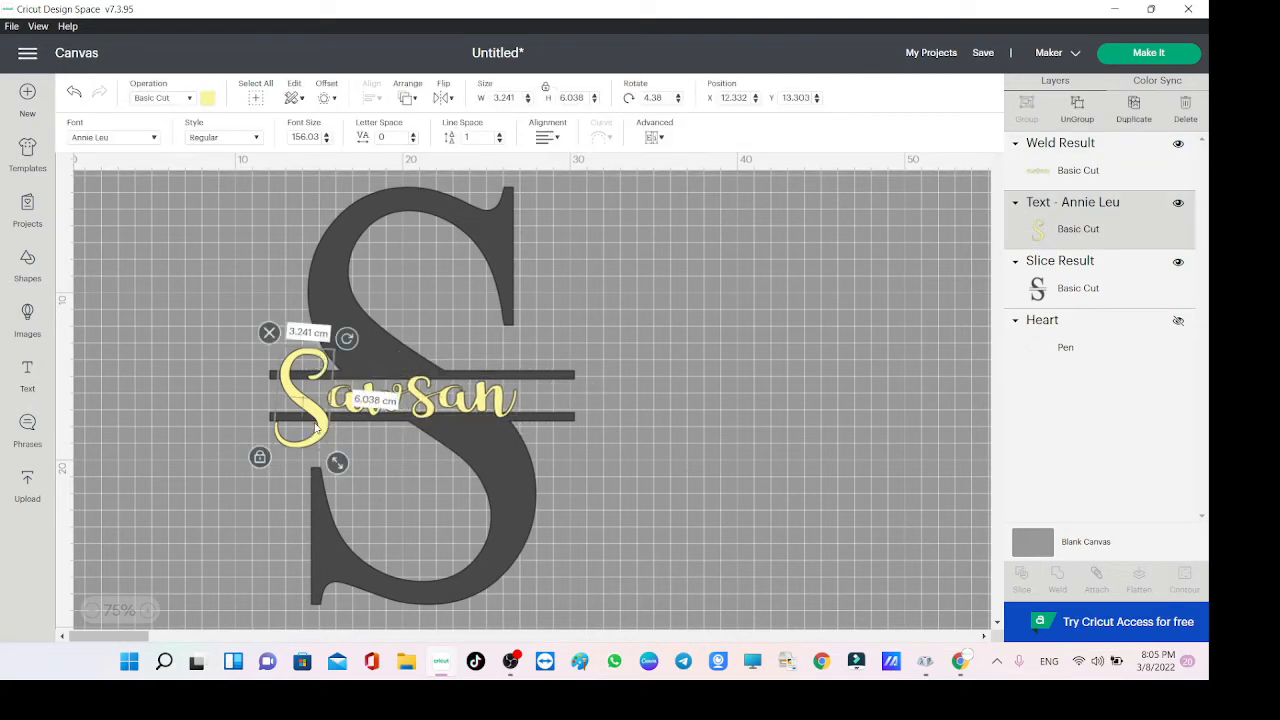
{"action": "left_click", "coordinate": [420, 215], "text": "shift"}
{"action": "left_click", "coordinate": [1020, 576]}
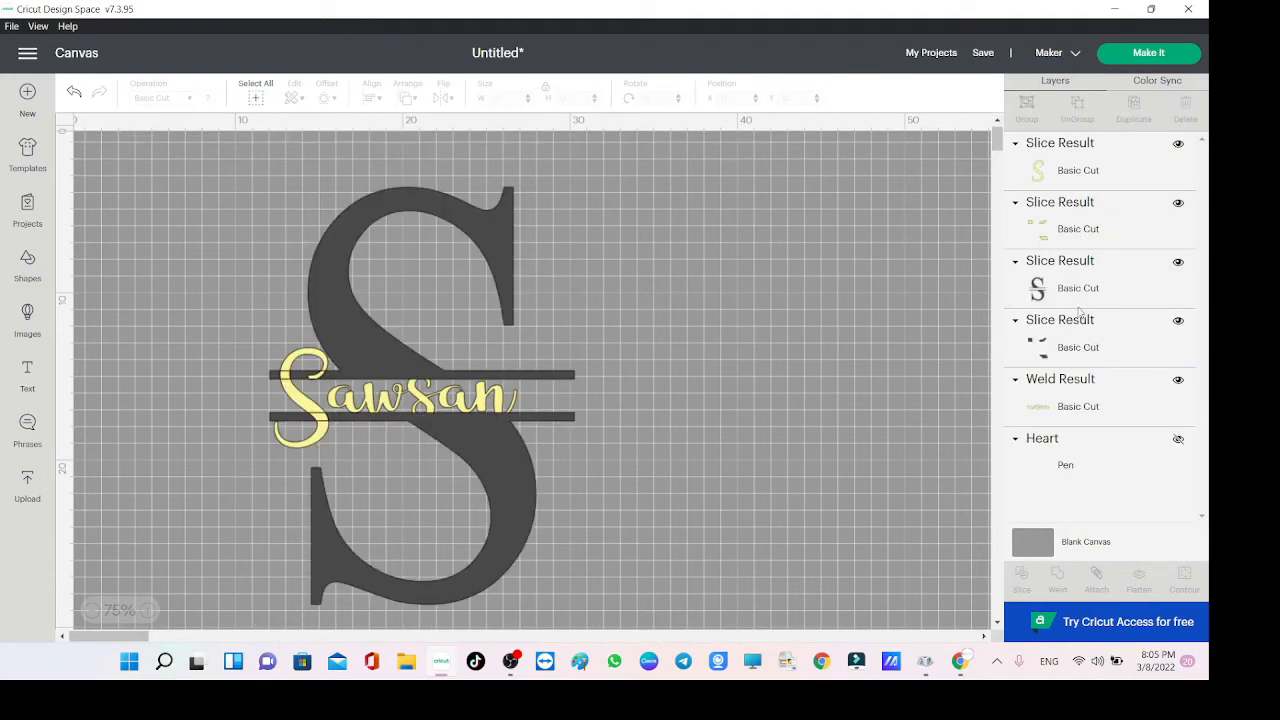
{"action": "left_click", "coordinate": [1075, 233]}
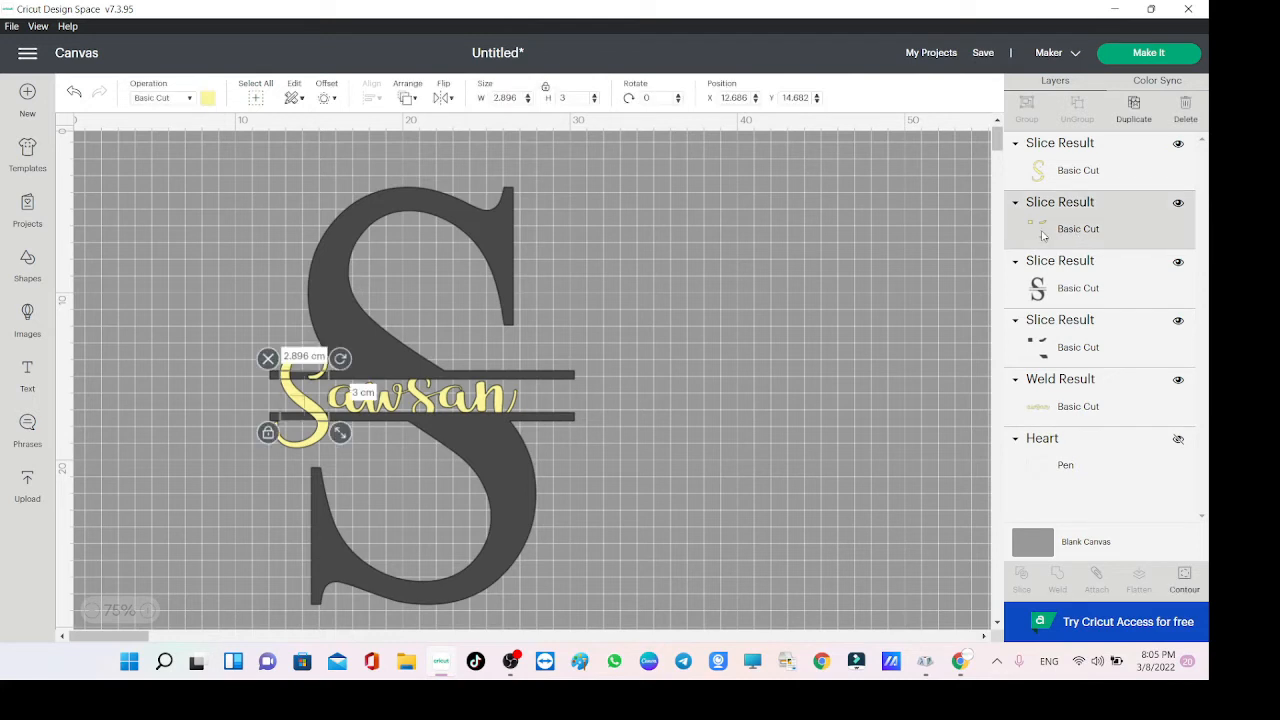
{"action": "left_click", "coordinate": [1184, 584]}
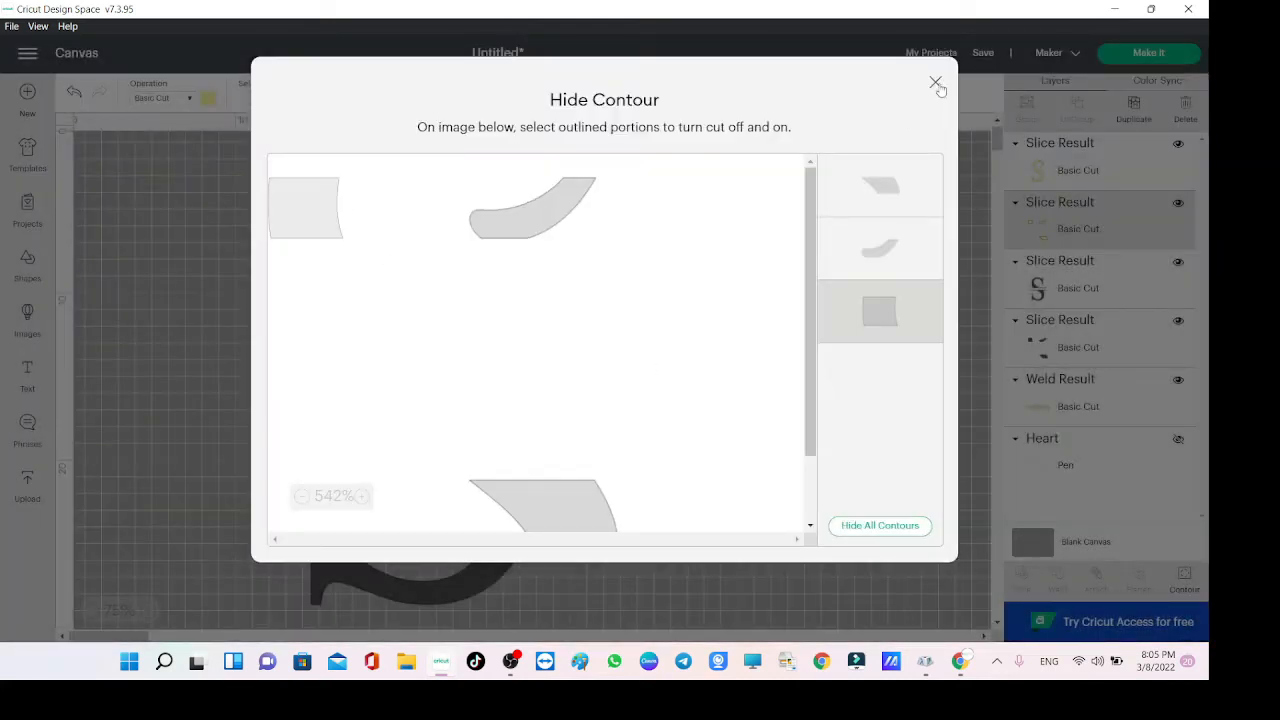
{"action": "left_click", "coordinate": [935, 82]}
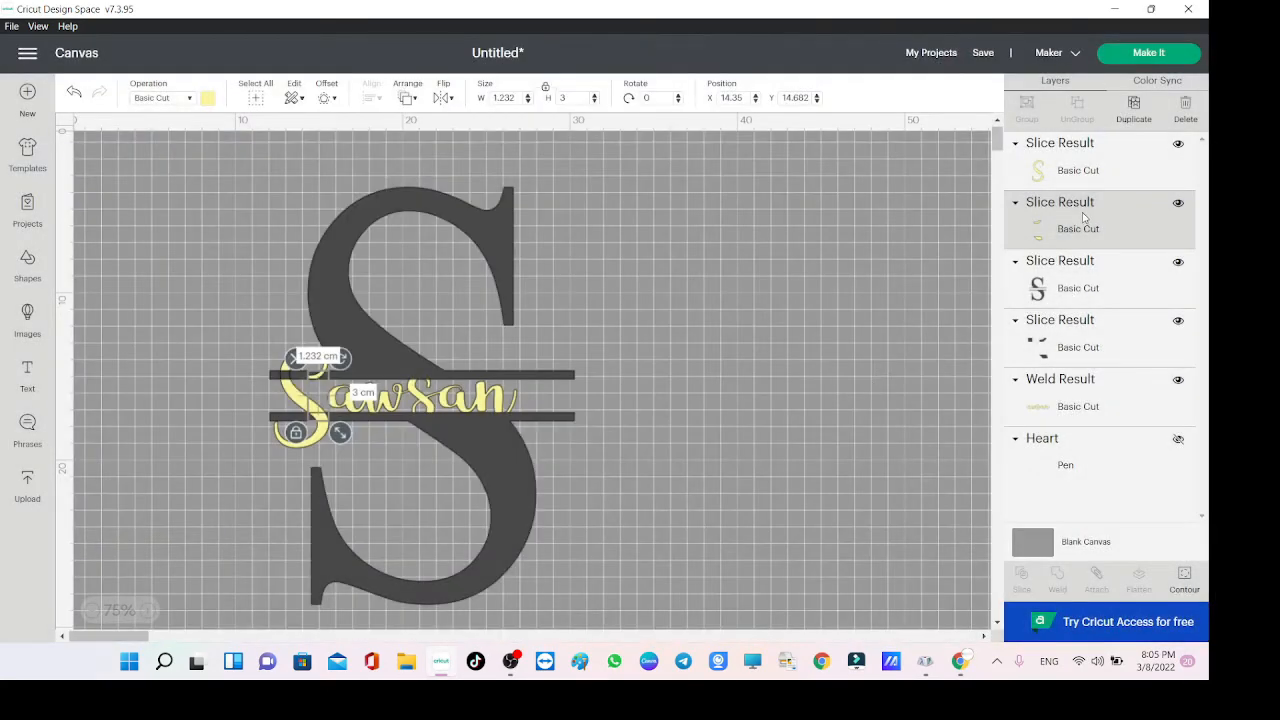
Weld the yellow overlap pieces to the initial and the dark ones to the split S, keeping the initial in front.
{"action": "left_click", "coordinate": [1068, 176], "text": "shift"}
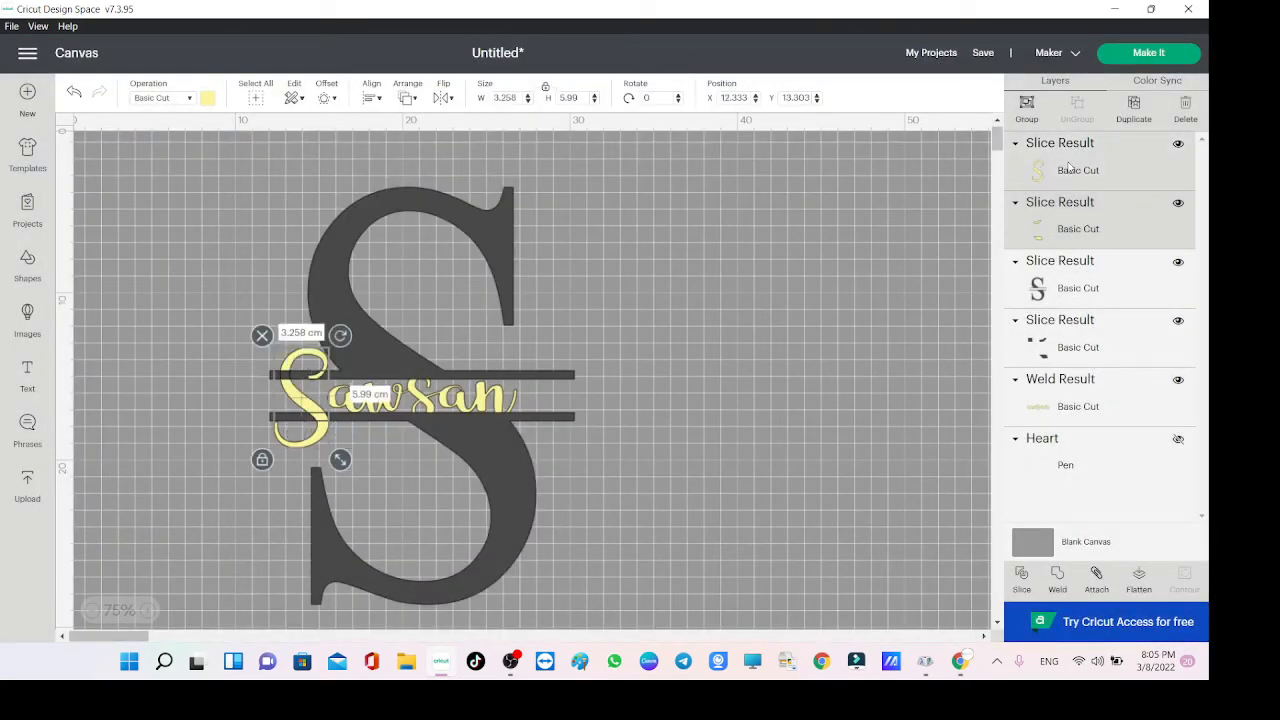
{"action": "left_click", "coordinate": [1057, 578]}
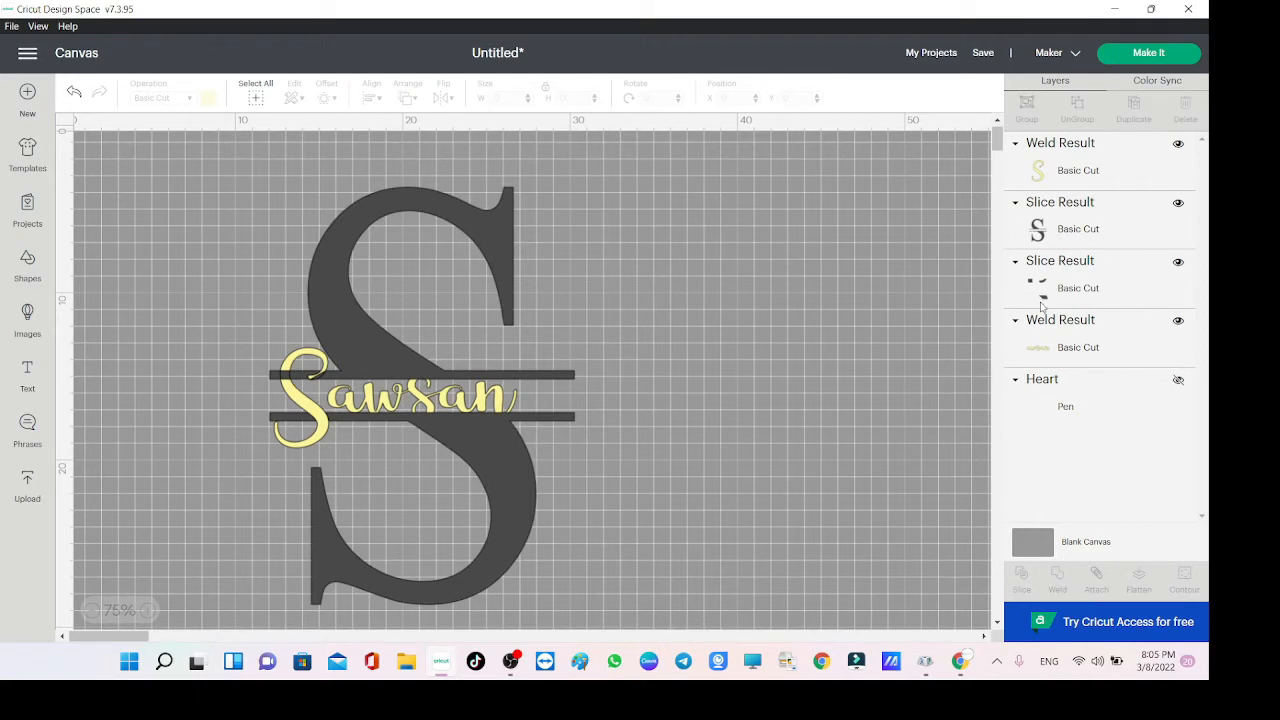
{"action": "left_click", "coordinate": [1066, 226]}
{"action": "left_click", "coordinate": [1079, 288], "text": "shift"}
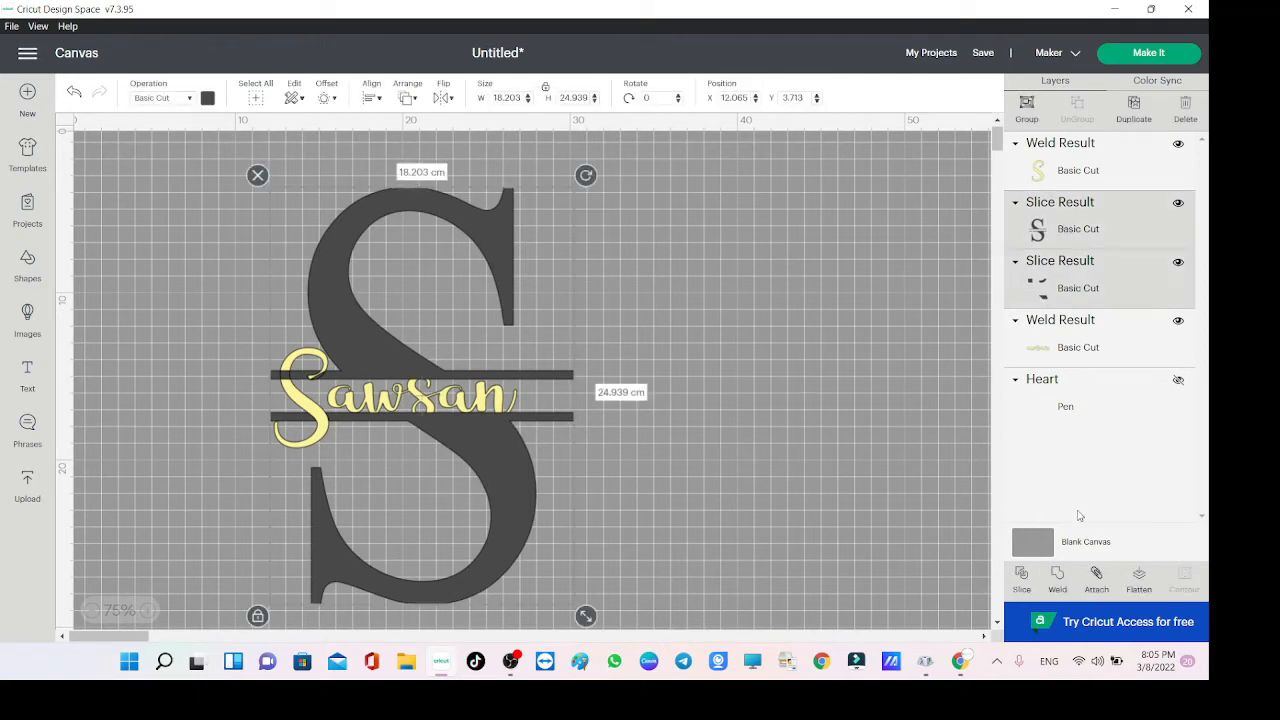
{"action": "left_click", "coordinate": [1058, 584]}
{"action": "left_click_drag", "start_coordinate": [1027, 219], "coordinate": [1040, 165]}
{"action": "left_click", "coordinate": [765, 411]}
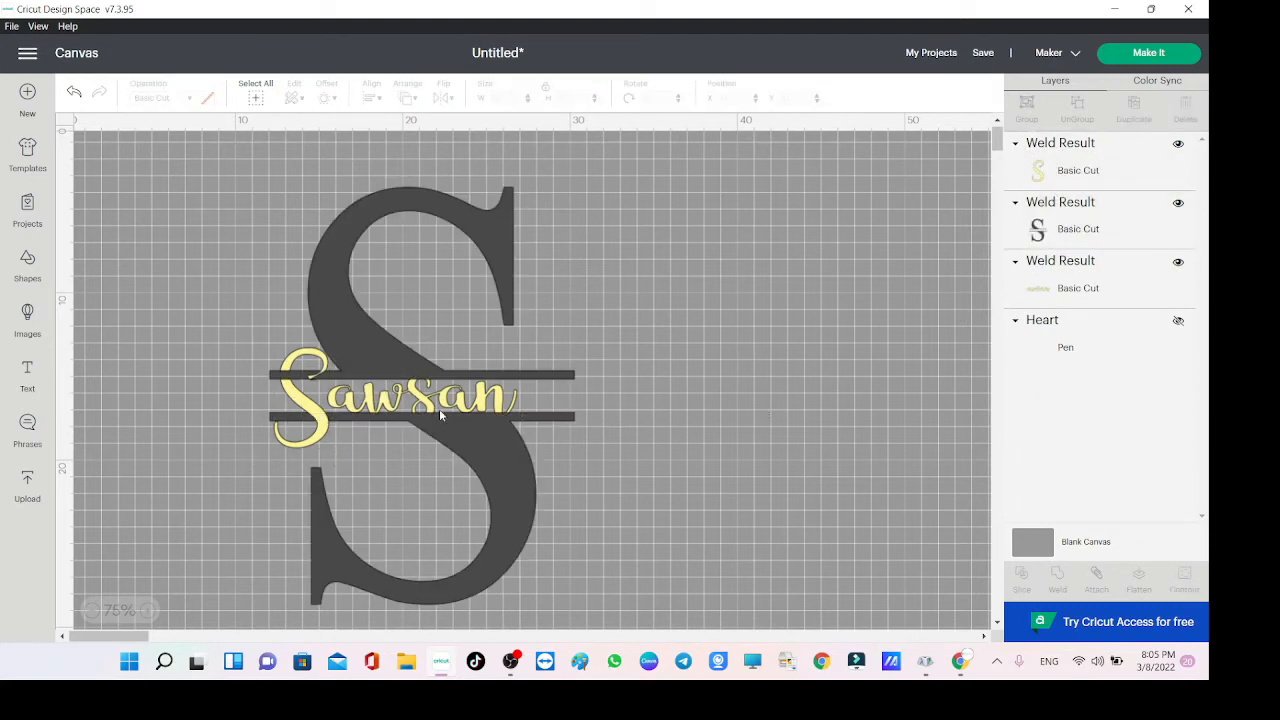
Undo the welds, the hidden contour and the slice between the initial and the split S.
{"action": "left_click", "coordinate": [1075, 172]}
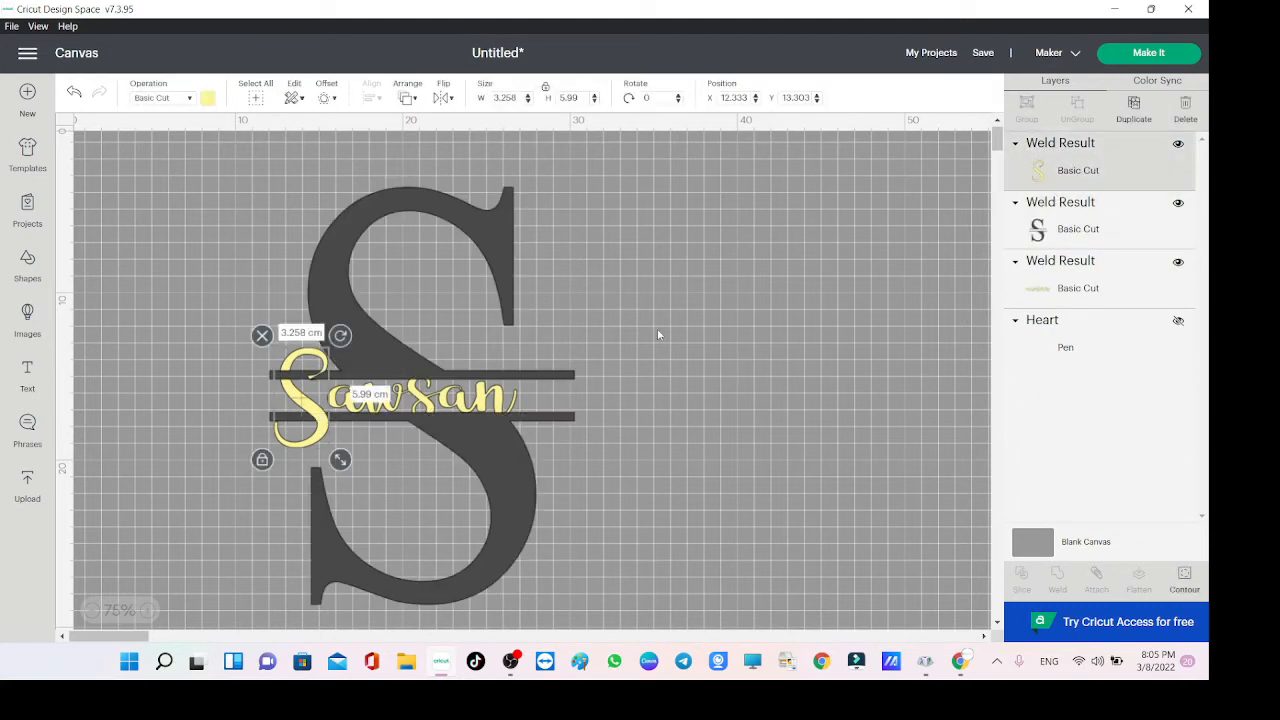
{"action": "left_click_drag", "start_coordinate": [313, 434], "coordinate": [315, 435]}
{"action": "key", "text": "ctrl+z"}
{"action": "key", "text": "ctrl+z"}
{"action": "key", "text": "ctrl+z"}
{"action": "key", "text": "ctrl+z"}
{"action": "key", "text": "ctrl+z"}
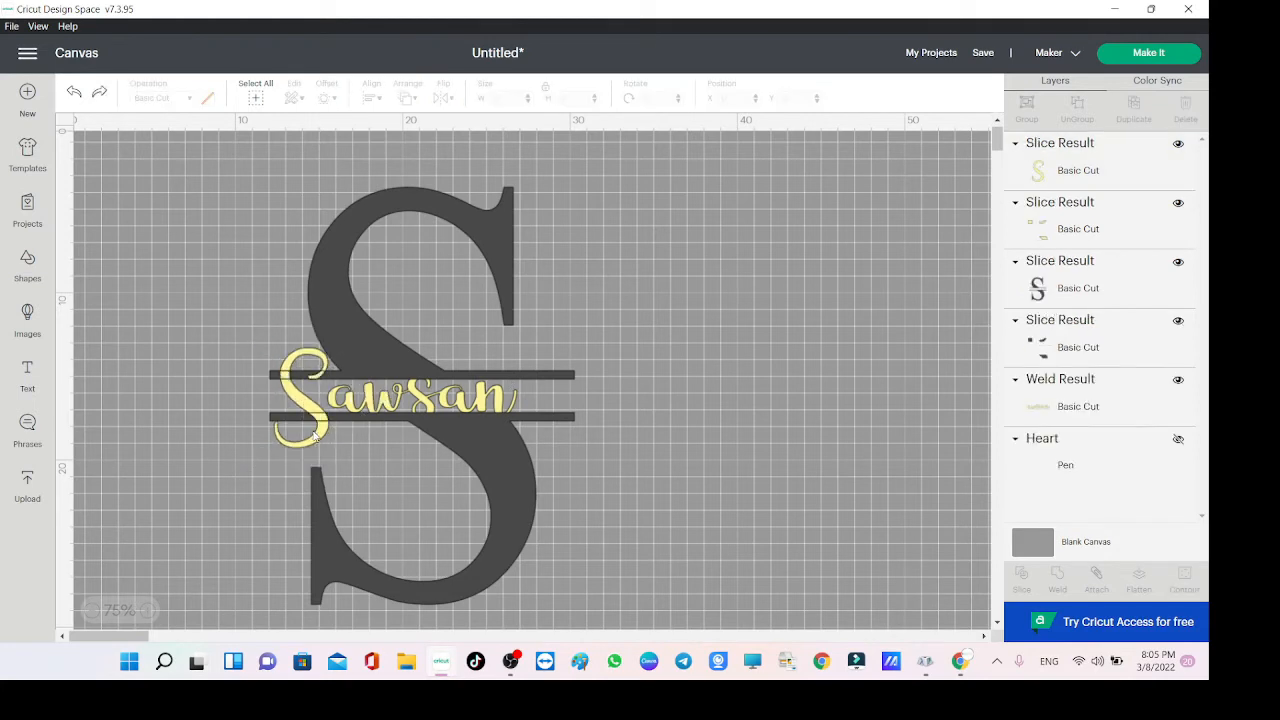
Unlock the initial's proportions, narrow it to about 2.8 by 6.1 cm, and rotate it to about 4.6 degrees.
{"action": "left_click", "coordinate": [307, 366]}
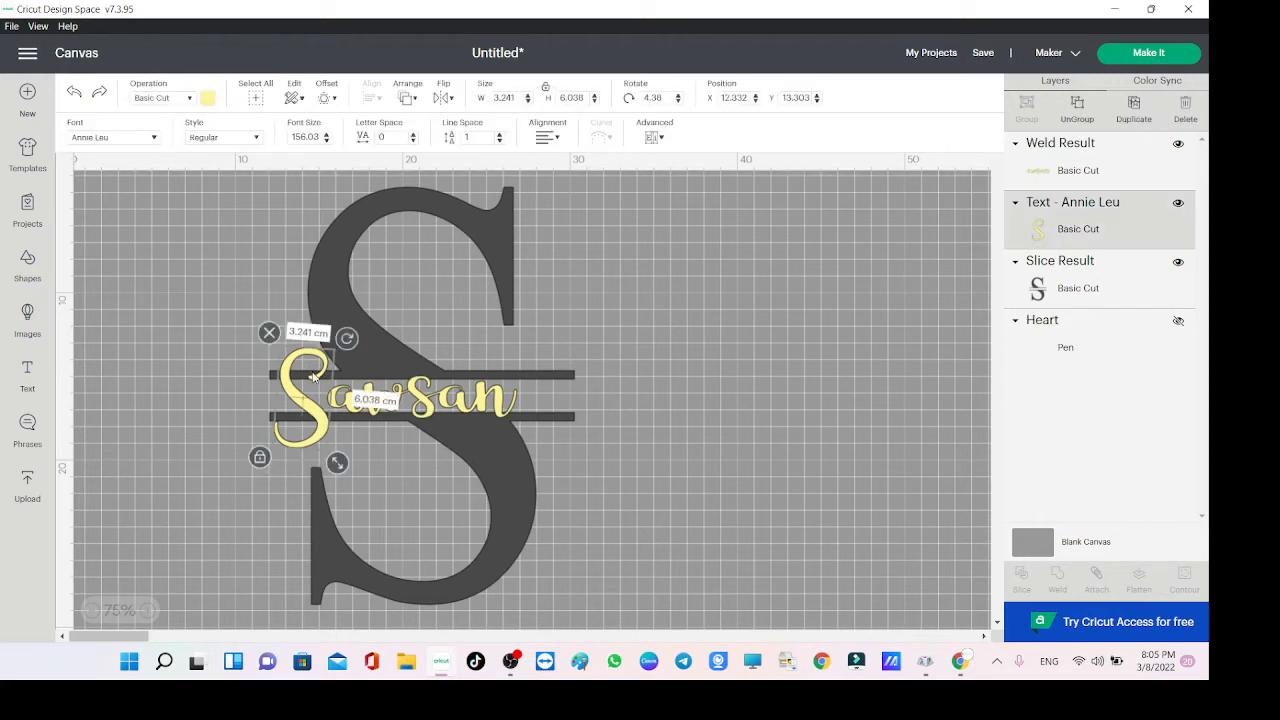
{"action": "left_click_drag", "start_coordinate": [340, 466], "coordinate": [342, 472]}
{"action": "mouse_move", "coordinate": [350, 340]}
{"action": "left_mouse_down"}
{"action": "mouse_move", "coordinate": [325, 355]}
{"action": "mouse_move", "coordinate": [344, 360]}
{"action": "left_mouse_up"}
{"action": "mouse_move", "coordinate": [317, 447]}
{"action": "left_mouse_down"}
{"action": "mouse_move", "coordinate": [343, 473]}
{"action": "mouse_move", "coordinate": [340, 455]}
{"action": "left_mouse_up"}
{"action": "left_click", "coordinate": [261, 459]}
{"action": "left_click_drag", "start_coordinate": [336, 328], "coordinate": [324, 323]}
{"action": "left_click_drag", "start_coordinate": [313, 368], "coordinate": [319, 373]}
{"action": "left_click_drag", "start_coordinate": [351, 468], "coordinate": [349, 450]}
{"action": "left_click_drag", "start_coordinate": [329, 332], "coordinate": [314, 365]}
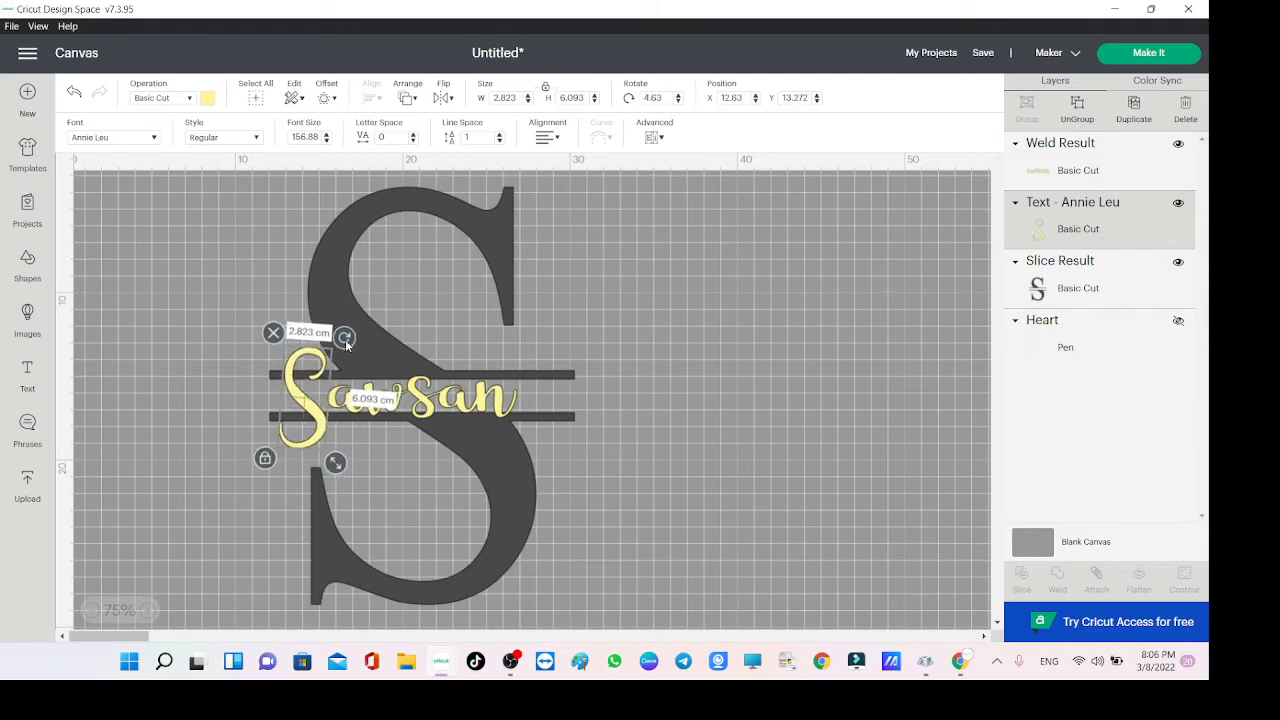
Scale the initial to about 2.8 by 6 cm and rotate it to about 1.3 degrees.
{"action": "left_click_drag", "start_coordinate": [335, 462], "coordinate": [338, 468]}
{"action": "left_click_drag", "start_coordinate": [341, 344], "coordinate": [341, 342]}
{"action": "left_click_drag", "start_coordinate": [341, 468], "coordinate": [337, 457]}
{"action": "left_click", "coordinate": [243, 487]}
{"action": "left_click", "coordinate": [300, 392]}
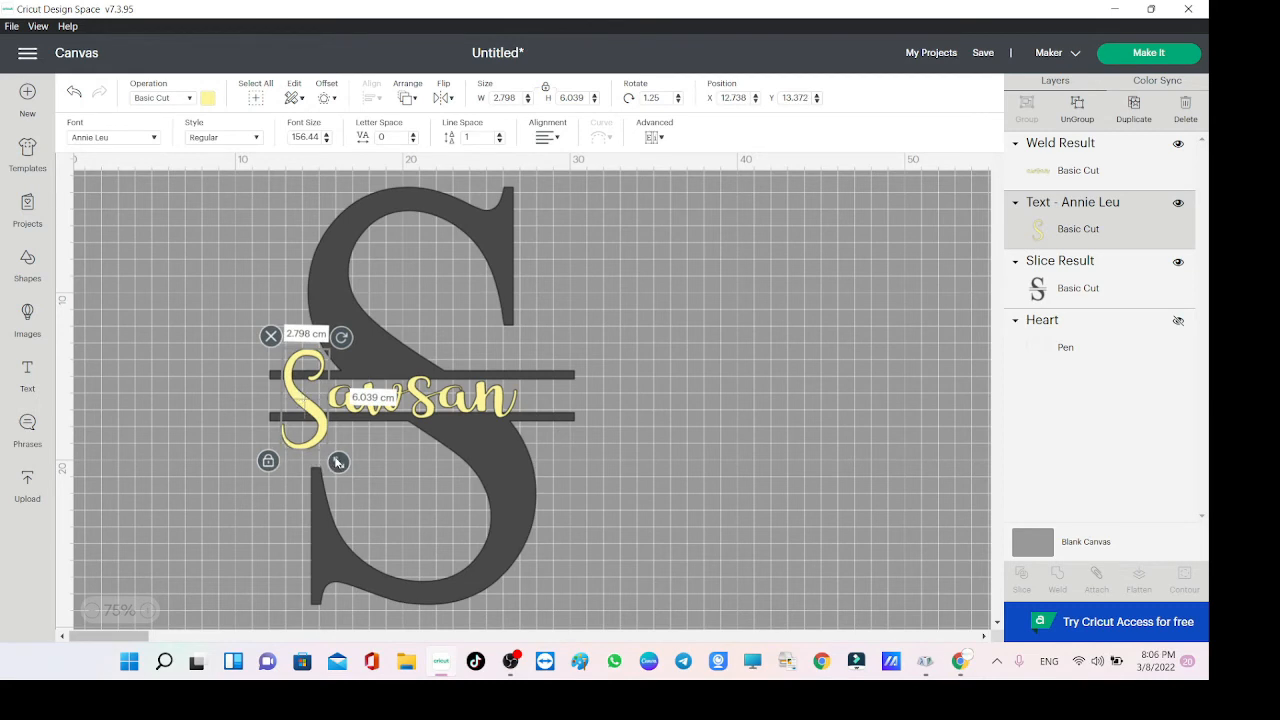
Enlarge the initial to about 2.9 by 6.2 cm, rotate it to about 8.3 degrees, and place it beside the lowercase letters.
{"action": "double_click", "coordinate": [293, 446]}
{"action": "left_click", "coordinate": [342, 464]}
{"action": "left_click", "coordinate": [267, 428]}
{"action": "mouse_move", "coordinate": [338, 458]}
{"action": "left_mouse_down"}
{"action": "mouse_move", "coordinate": [310, 435]}
{"action": "mouse_move", "coordinate": [338, 460]}
{"action": "left_mouse_up"}
{"action": "mouse_move", "coordinate": [315, 370]}
{"action": "left_mouse_down"}
{"action": "mouse_move", "coordinate": [348, 344]}
{"action": "mouse_move", "coordinate": [323, 363]}
{"action": "left_mouse_up"}
{"action": "left_click", "coordinate": [197, 349]}
{"action": "left_click", "coordinate": [305, 388]}
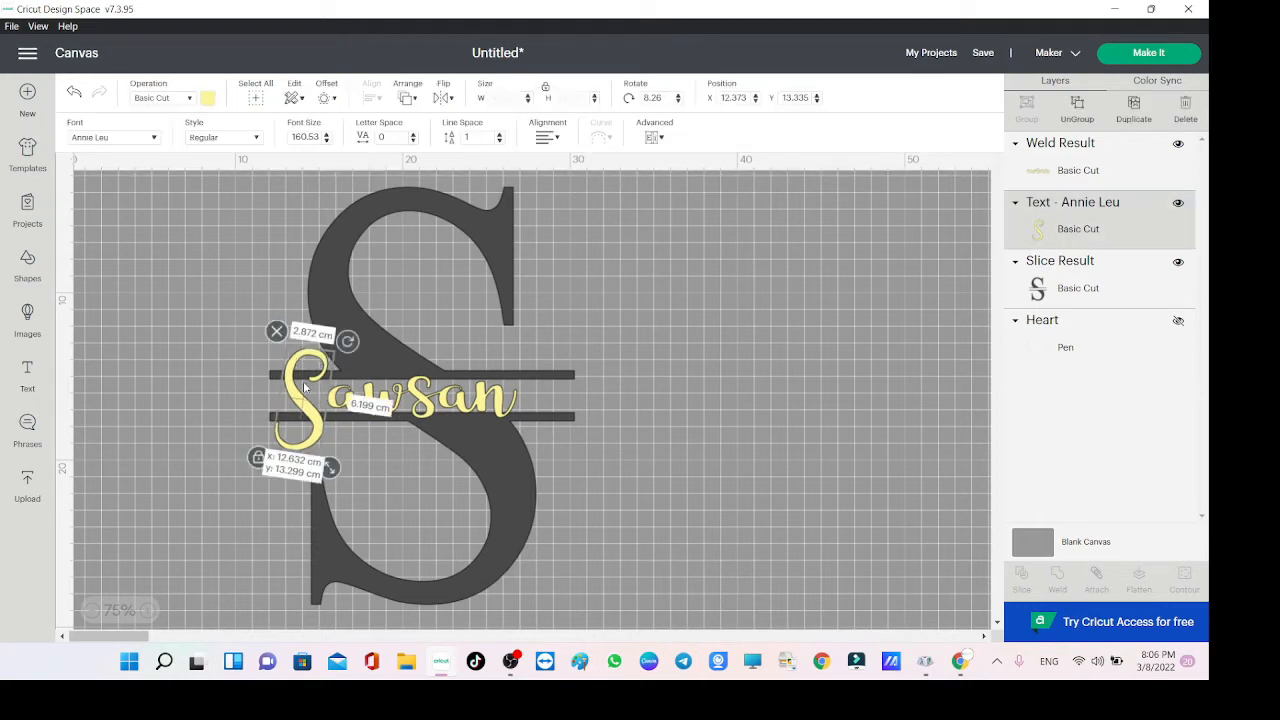
Slice the repositioned initial with the split S, and hide the leftmost square piece of the yellow overlap.
{"action": "left_click", "coordinate": [389, 266], "text": "shift"}
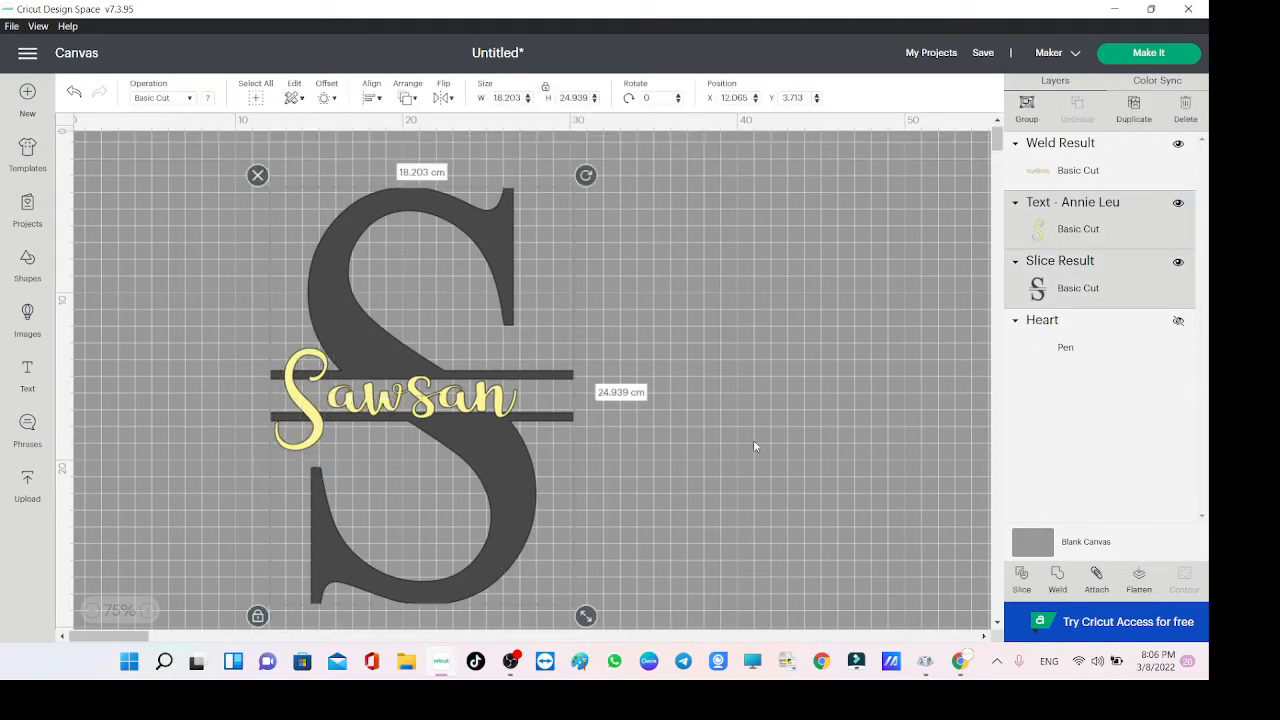
{"action": "left_click", "coordinate": [1021, 580]}
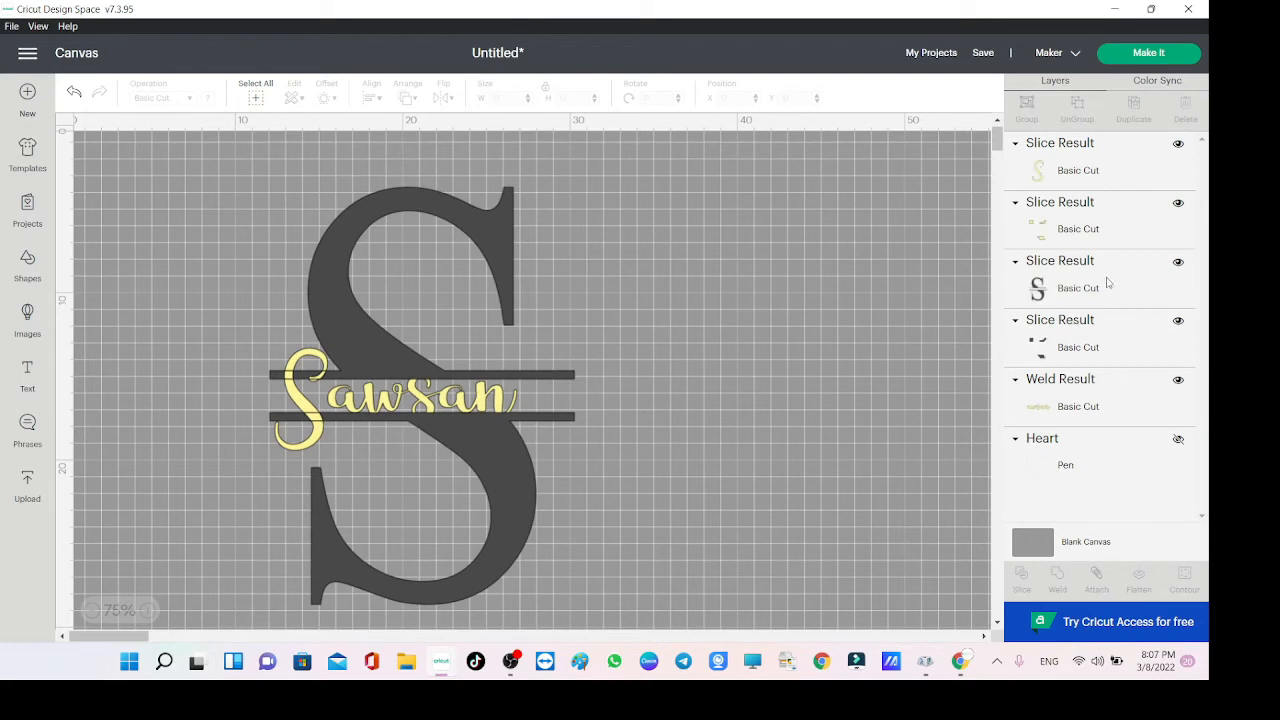
{"action": "left_click", "coordinate": [1097, 236]}
{"action": "left_click", "coordinate": [1184, 578]}
{"action": "left_click", "coordinate": [294, 217]}
{"action": "left_click", "coordinate": [935, 83]}
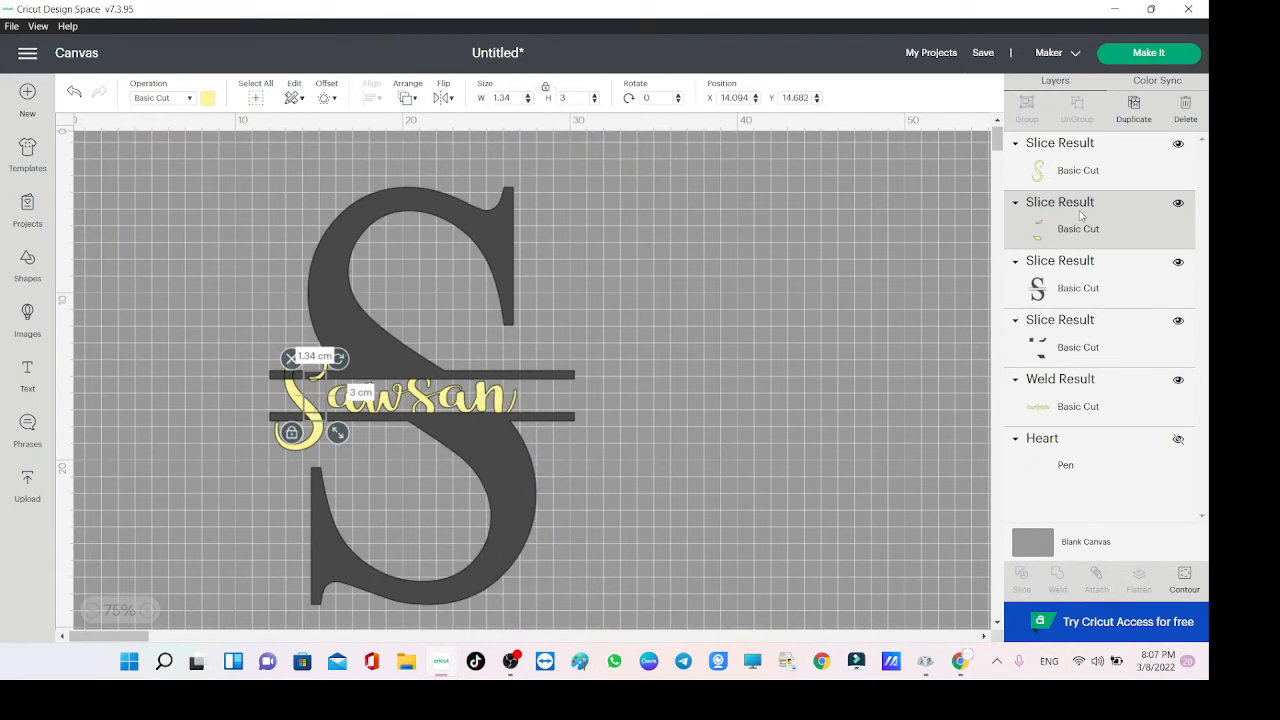
Weld the remaining yellow overlap pieces onto the initial and the dark ones onto the split S, with the initial layered on top.
{"action": "left_click", "coordinate": [1080, 160], "text": "shift"}
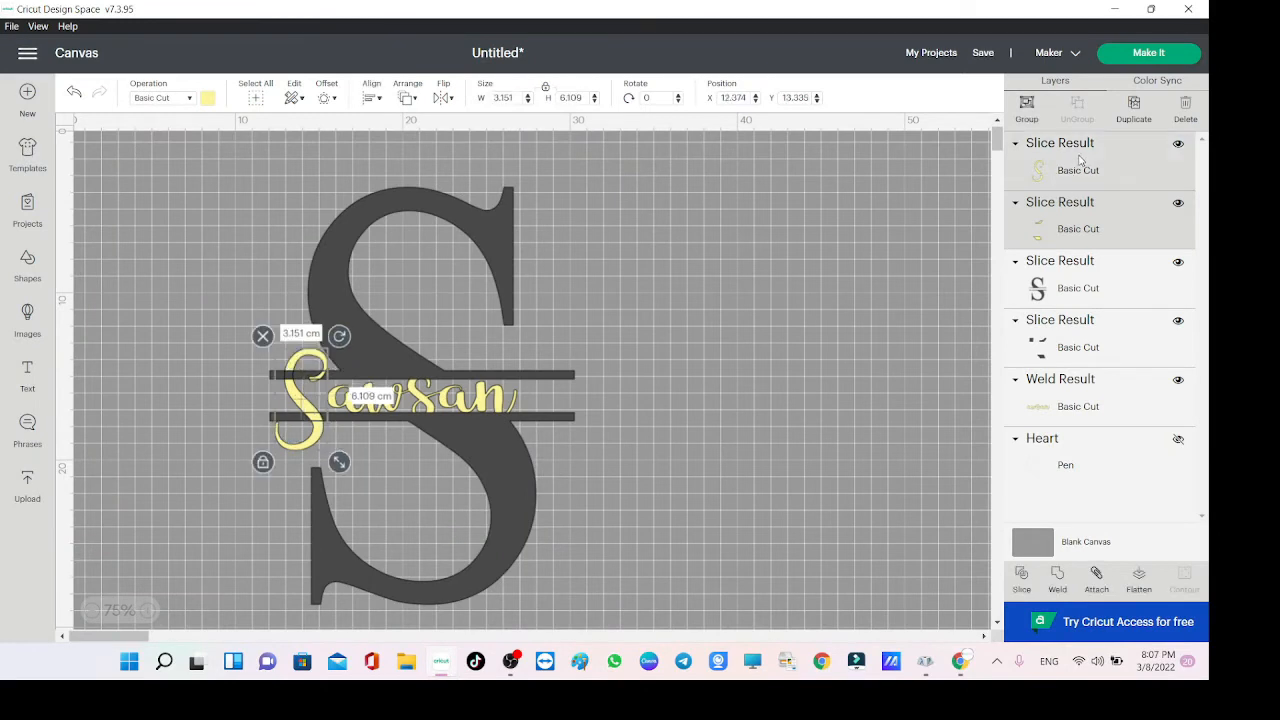
{"action": "left_click", "coordinate": [1060, 580]}
{"action": "left_click", "coordinate": [1092, 245]}
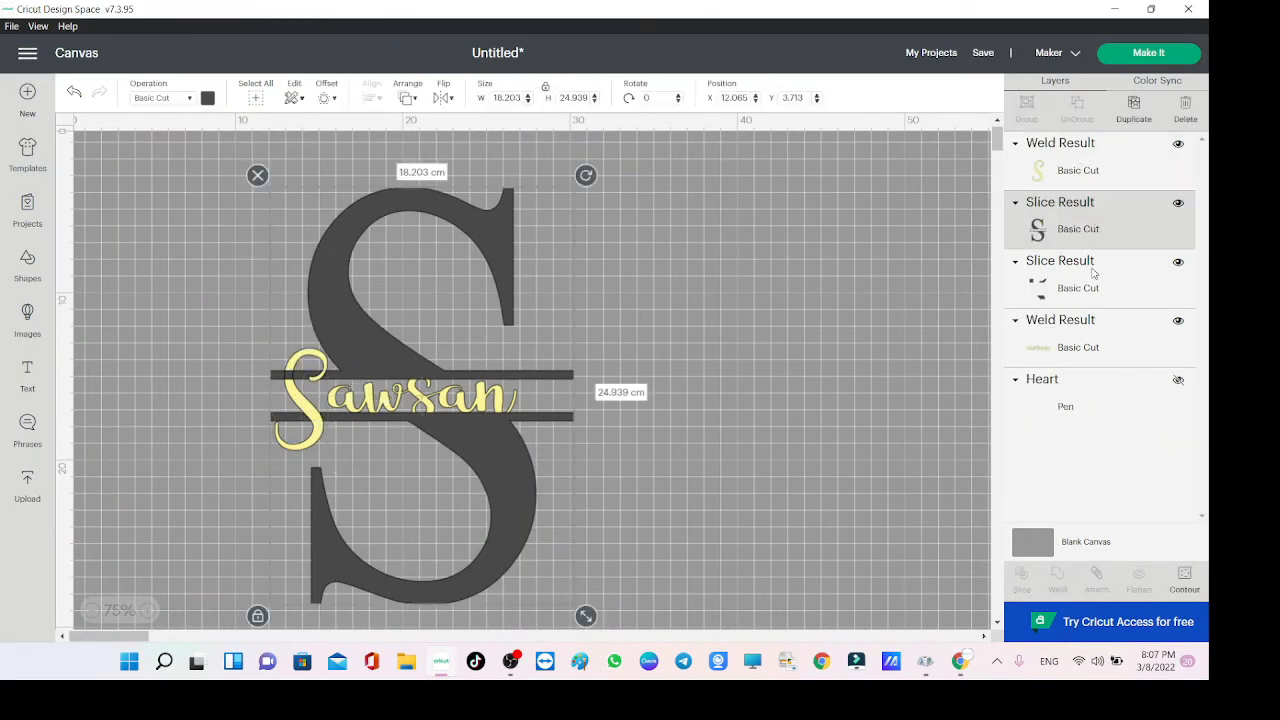
{"action": "left_click", "coordinate": [1094, 279], "text": "shift"}
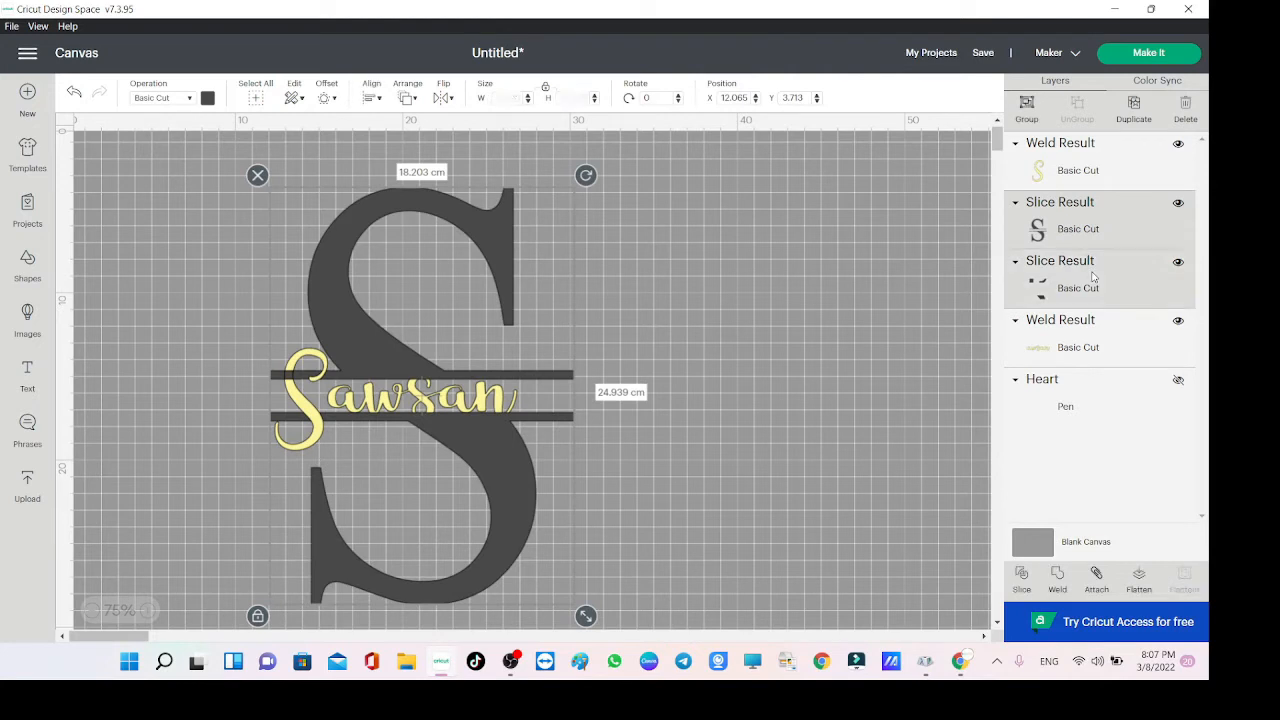
{"action": "left_click", "coordinate": [1058, 580]}
{"action": "left_click_drag", "start_coordinate": [1067, 242], "coordinate": [1060, 175]}
{"action": "left_click", "coordinate": [812, 333]}
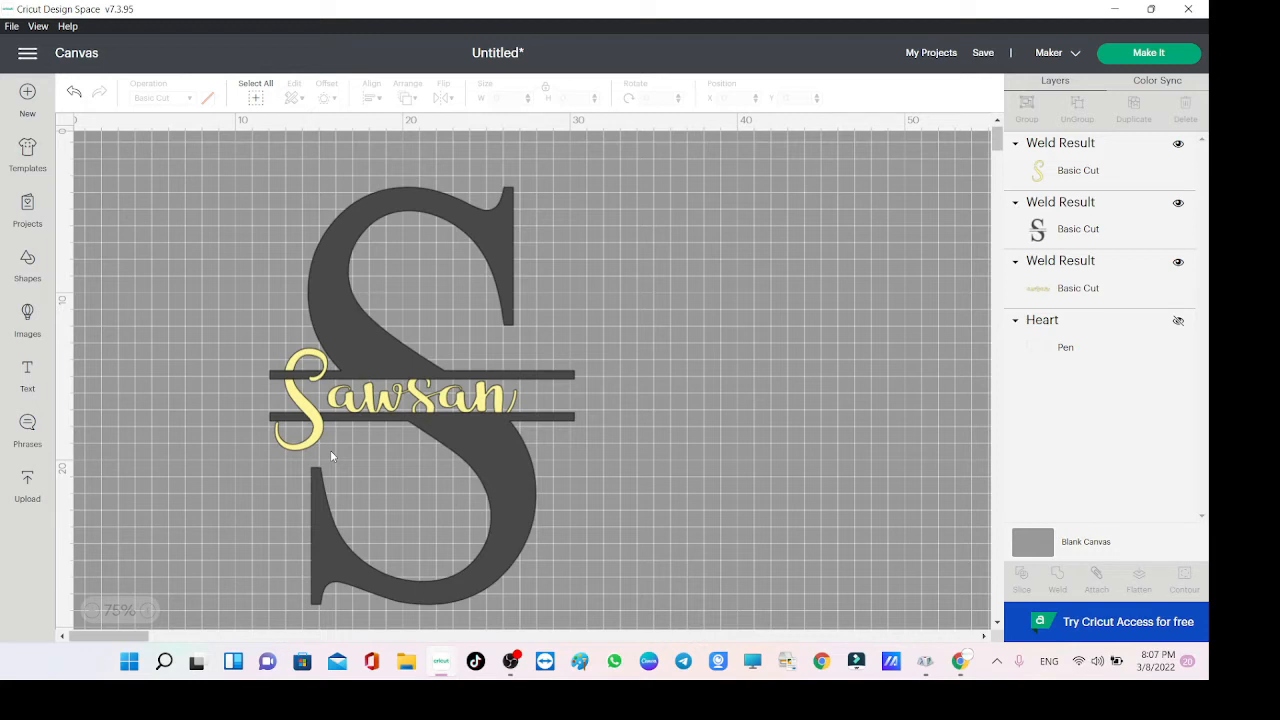
Delete the whole split S monogram with its name from the canvas.
{"action": "left_click_drag", "start_coordinate": [738, 436], "coordinate": [264, 243]}
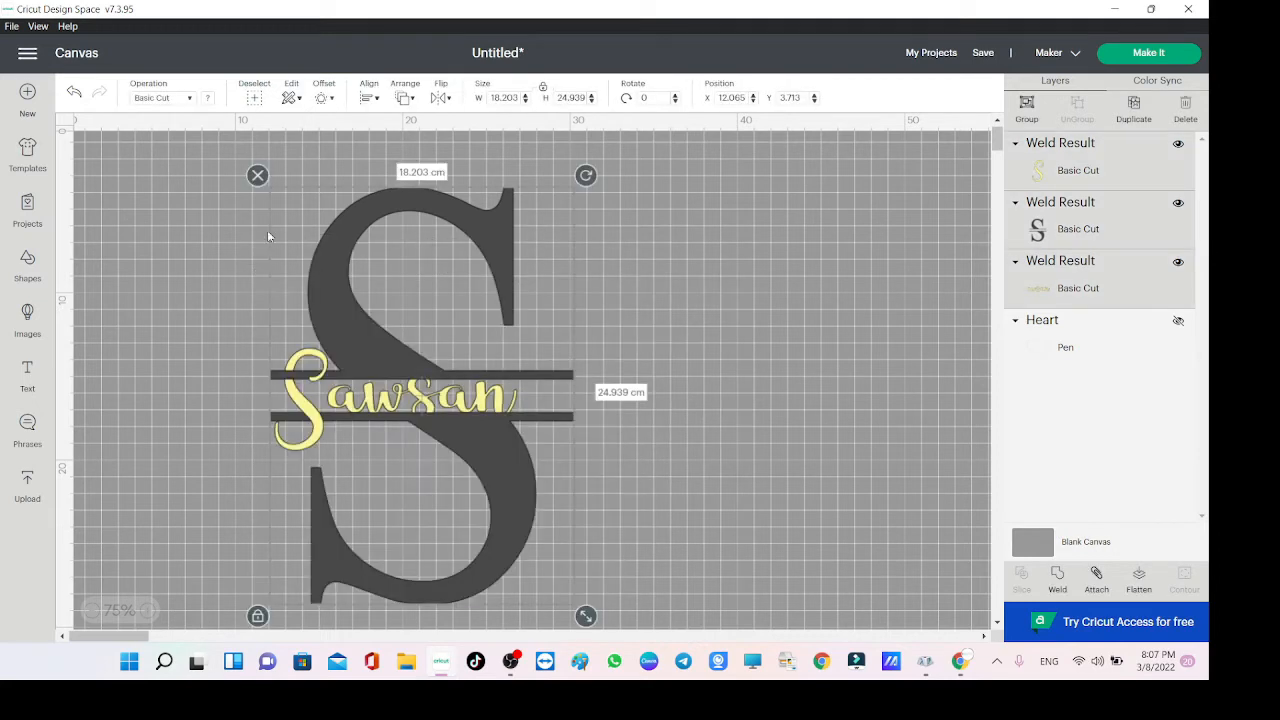
{"action": "left_click", "coordinate": [258, 176]}
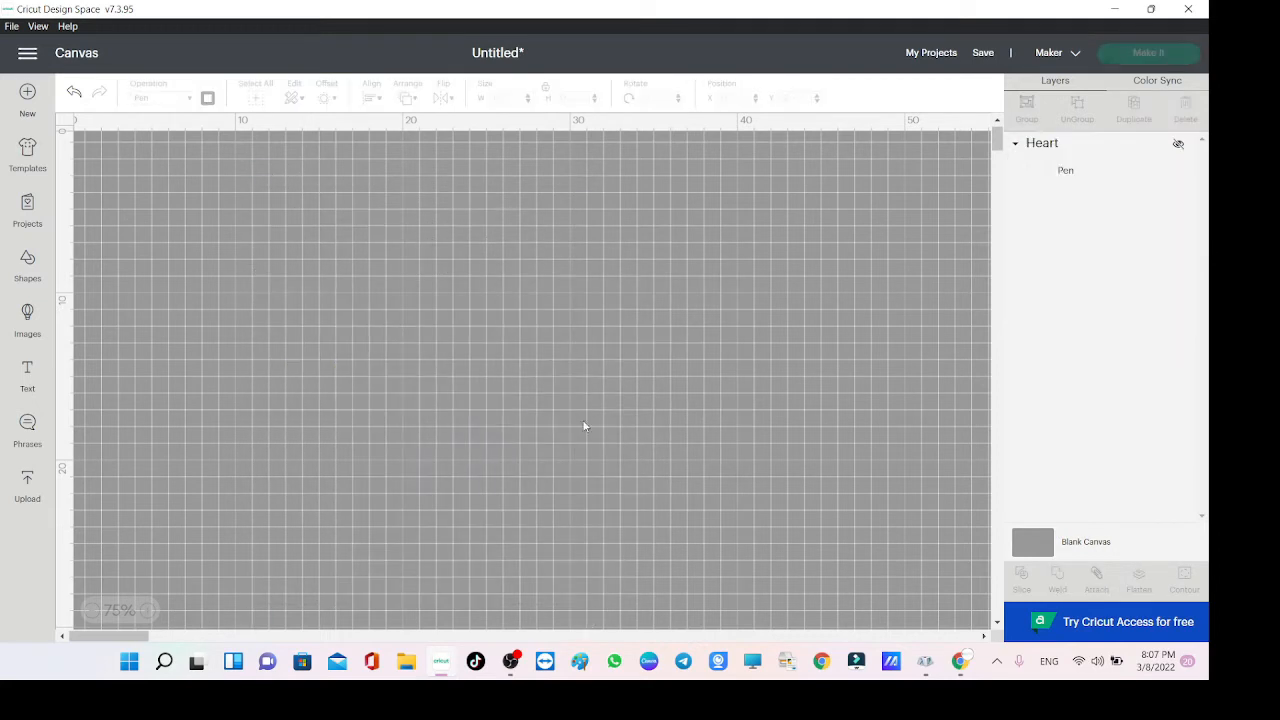
{"action": "left_click", "coordinate": [28, 372]}
{"action": "left_click", "coordinate": [134, 140]}
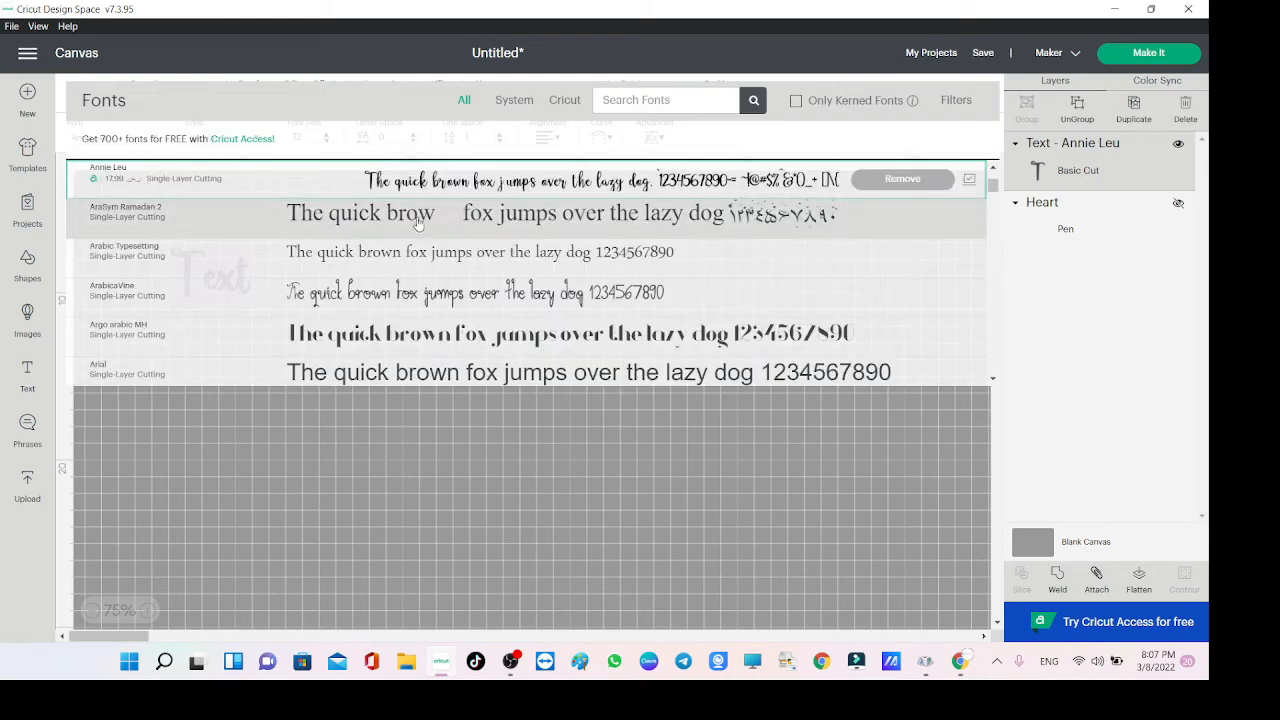
{"action": "left_click", "coordinate": [641, 485]}
{"action": "left_click_drag", "start_coordinate": [220, 260], "coordinate": [286, 312]}
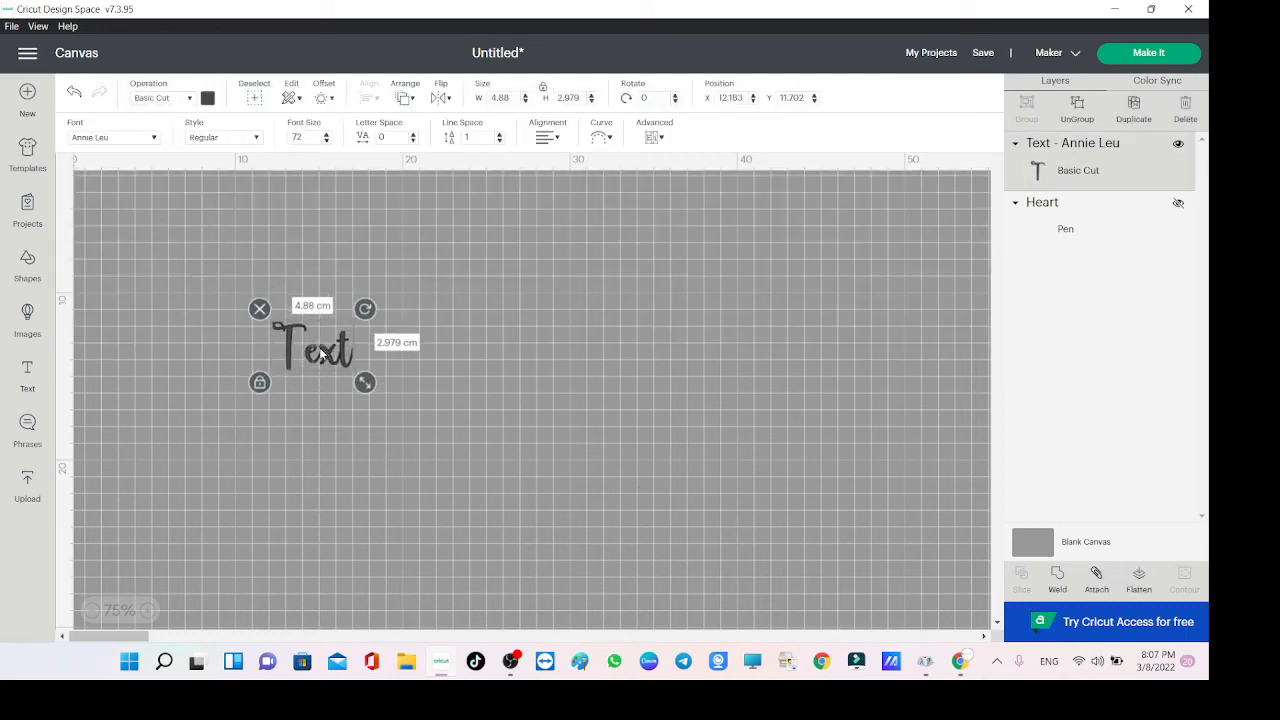
{"action": "key", "text": "Delete"}
Add a new text object, search the fonts for "za", and apply the zainab adsat font.
{"action": "left_click", "coordinate": [30, 372]}
{"action": "left_click", "coordinate": [128, 136]}
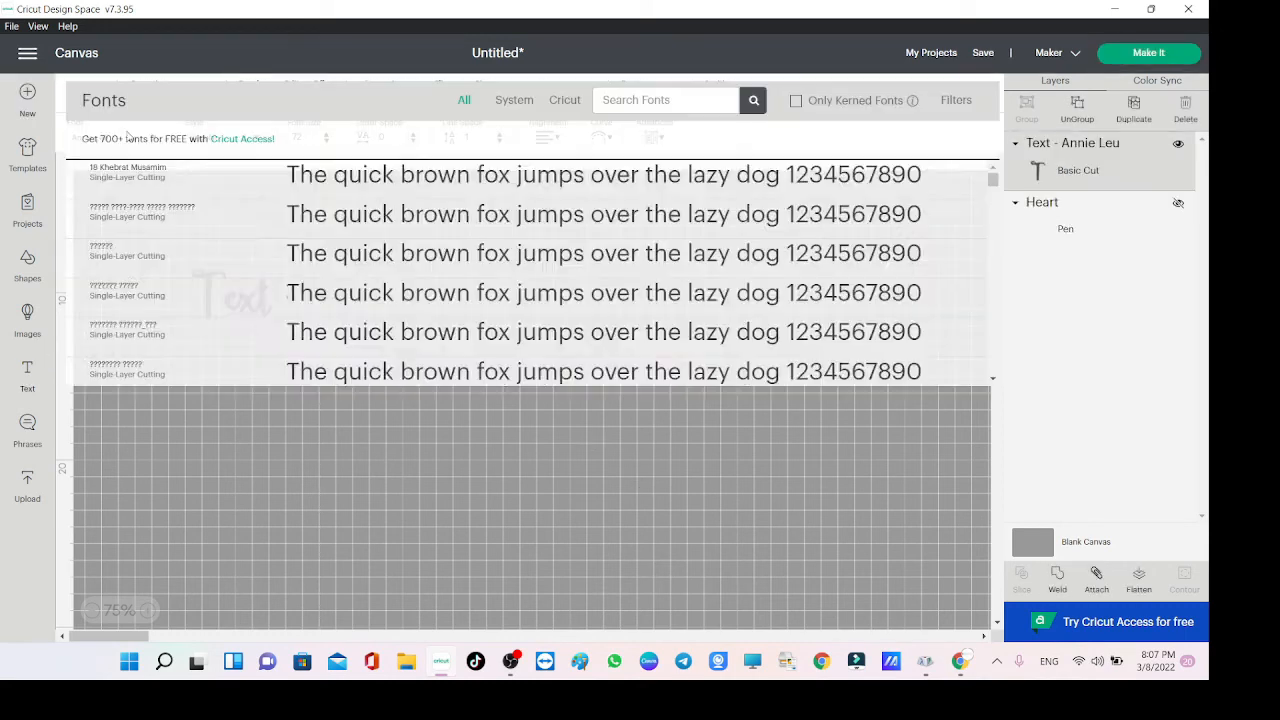
{"action": "scroll", "coordinate": [560, 270], "scroll_direction": "down", "scroll_amount": 5}
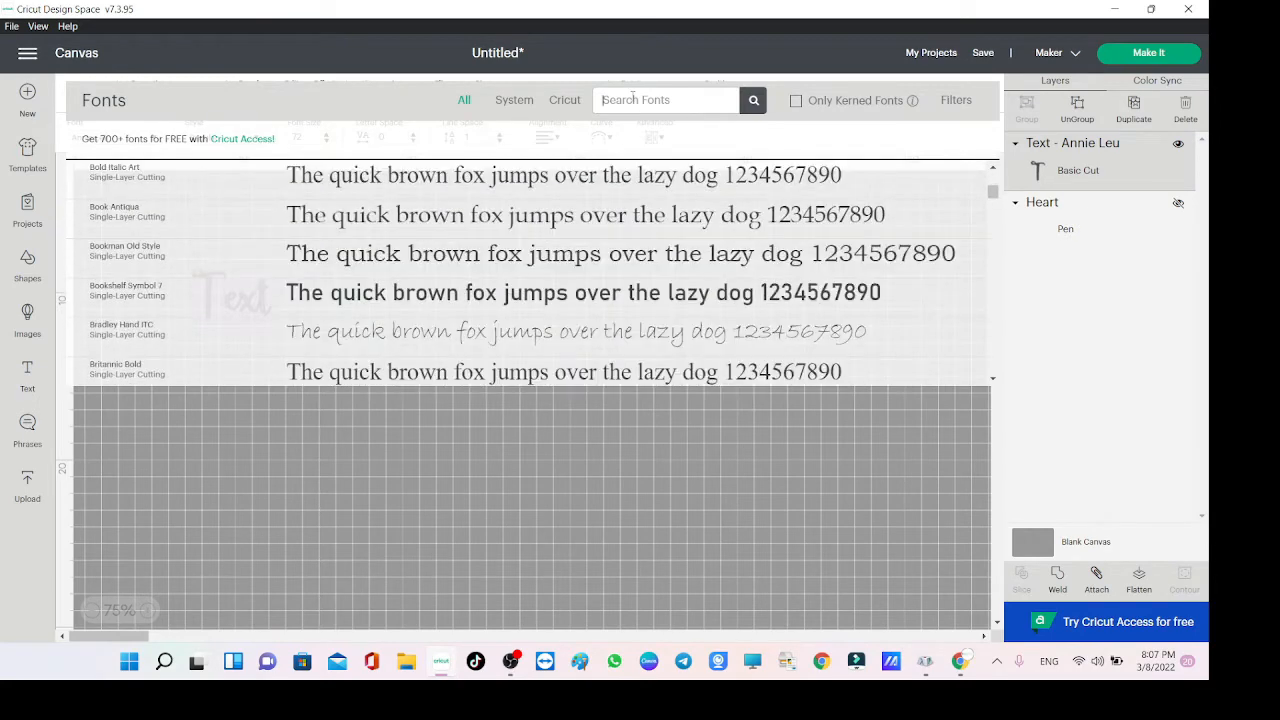
{"action": "left_click", "coordinate": [632, 97]}
{"action": "type", "text": "za"}
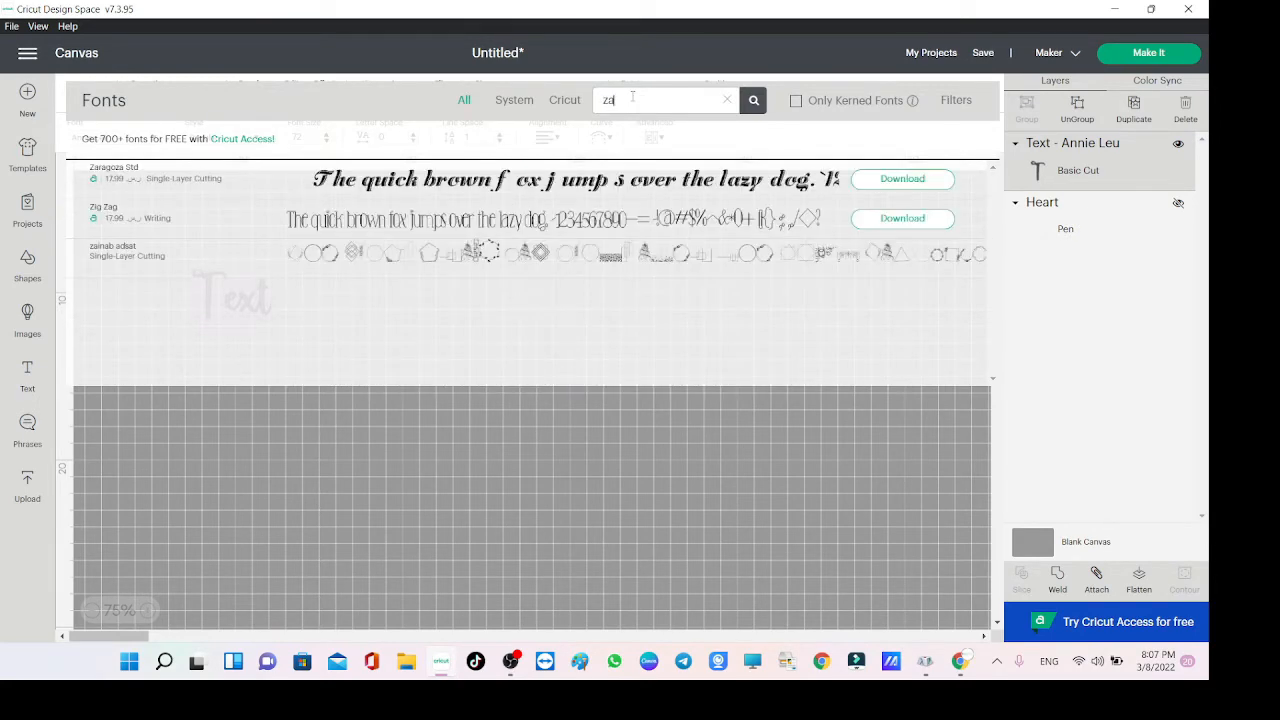
{"action": "left_click", "coordinate": [480, 252]}
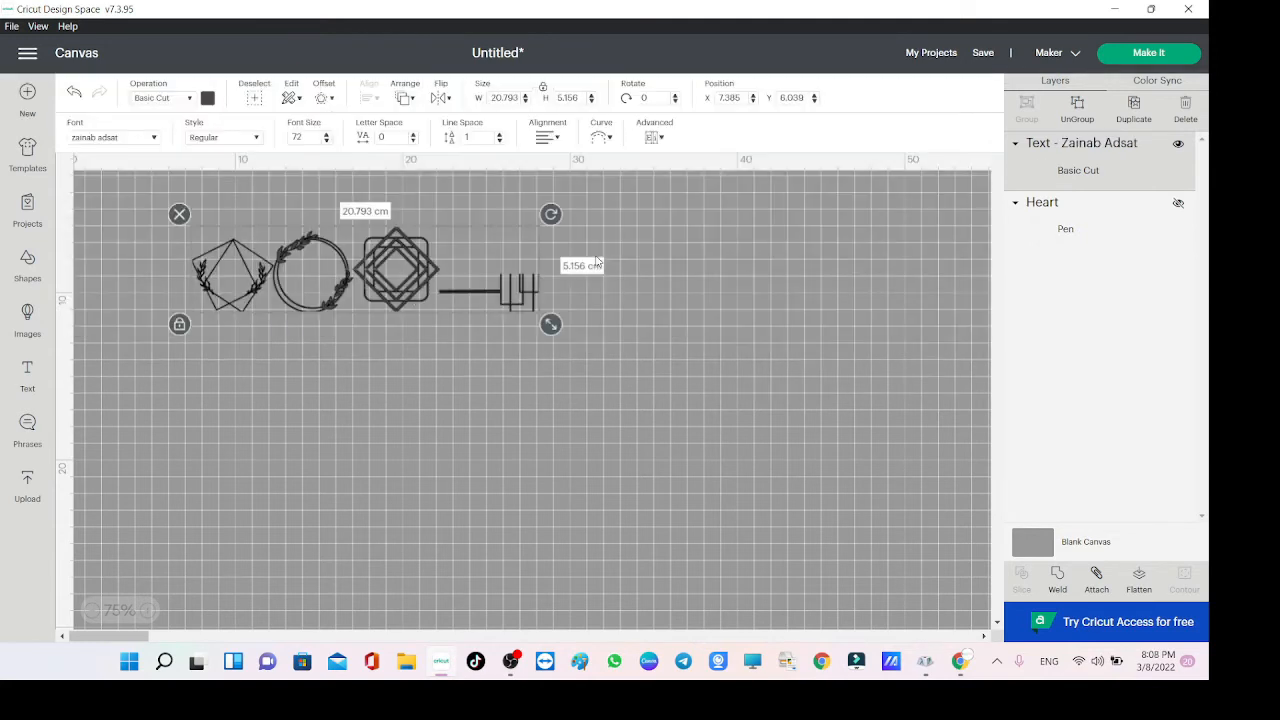
Replace the sample text with the letter o to produce the leafy double-circle wreath.
{"action": "double_click", "coordinate": [403, 316]}
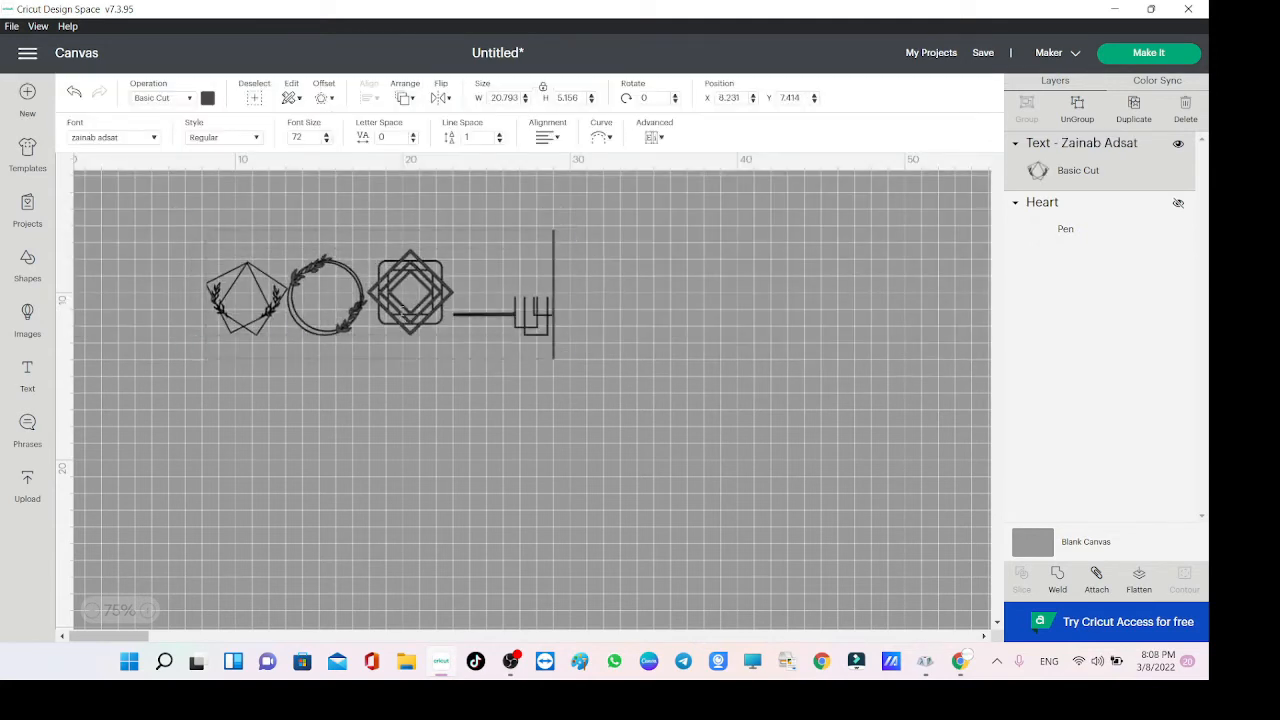
{"action": "key", "text": "BackSpace"}
{"action": "key", "text": "BackSpace"}
{"action": "key", "text": "BackSpace"}
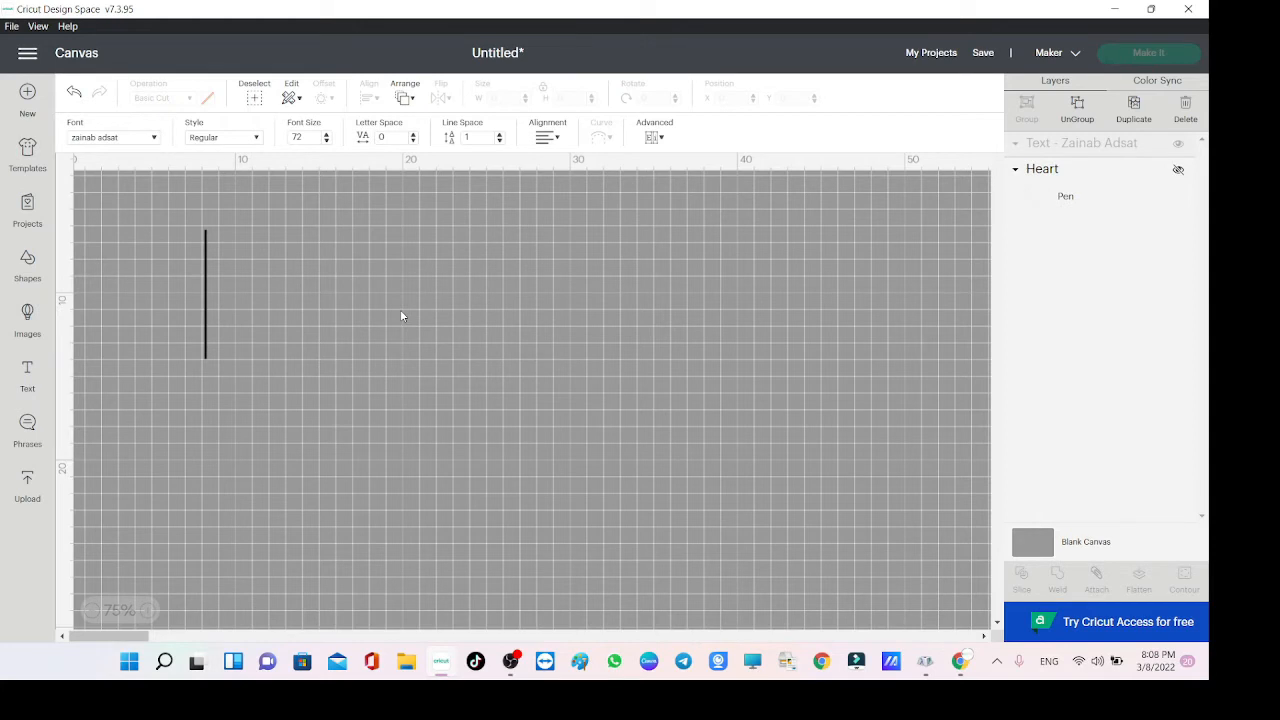
{"action": "type", "text": "o"}
{"action": "left_click", "coordinate": [401, 316]}
Enlarge the wreath to about 23.5 cm across and position it on the canvas.
{"action": "left_click", "coordinate": [251, 286]}
{"action": "left_click_drag", "start_coordinate": [297, 349], "coordinate": [594, 586]}
{"action": "left_click_drag", "start_coordinate": [543, 535], "coordinate": [490, 468]}
{"action": "left_click_drag", "start_coordinate": [537, 574], "coordinate": [563, 597]}
{"action": "left_click", "coordinate": [707, 470]}
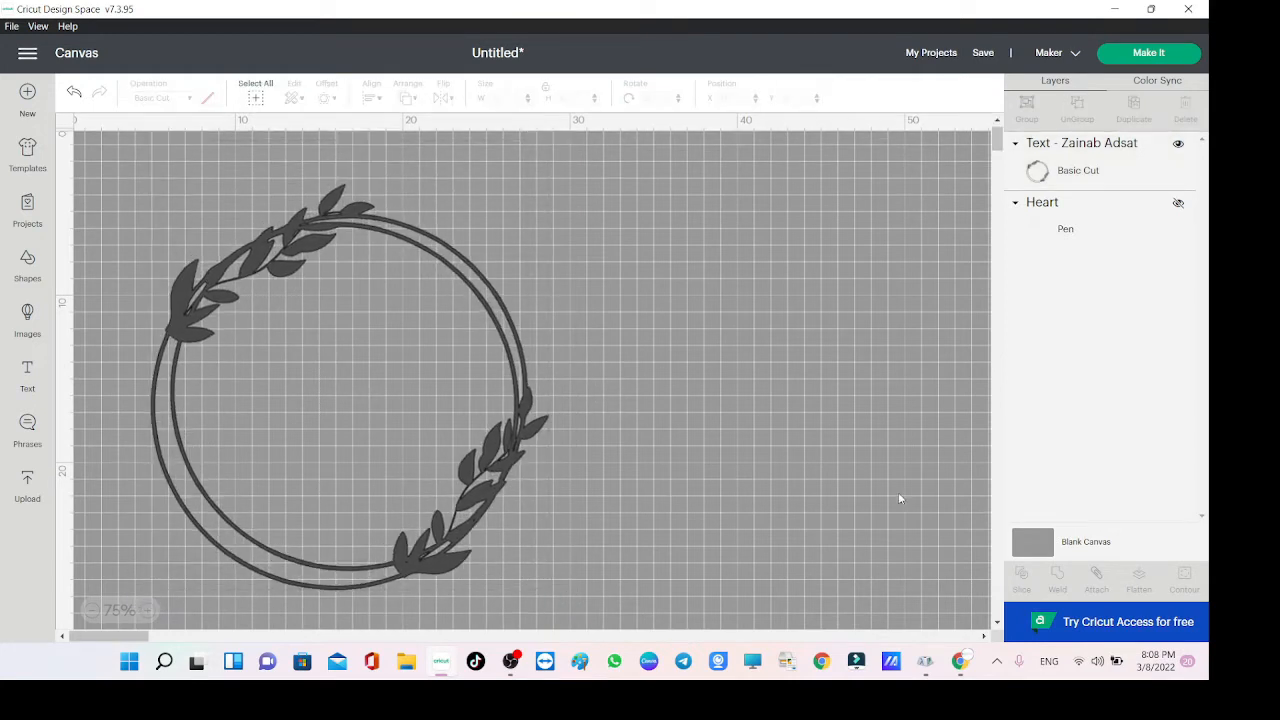
Switch to Character Map and set its font to hawi-t_v1.0.
{"action": "mouse_move", "coordinate": [926, 663]}
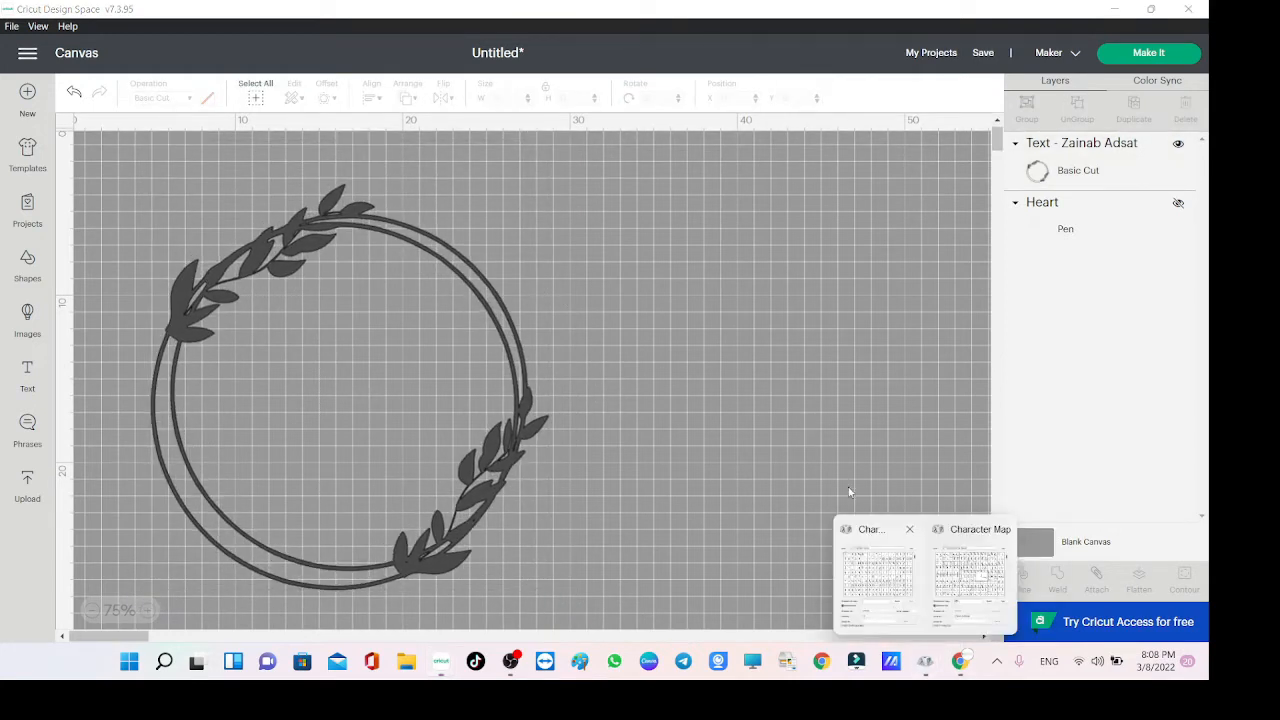
{"action": "left_click", "coordinate": [955, 553]}
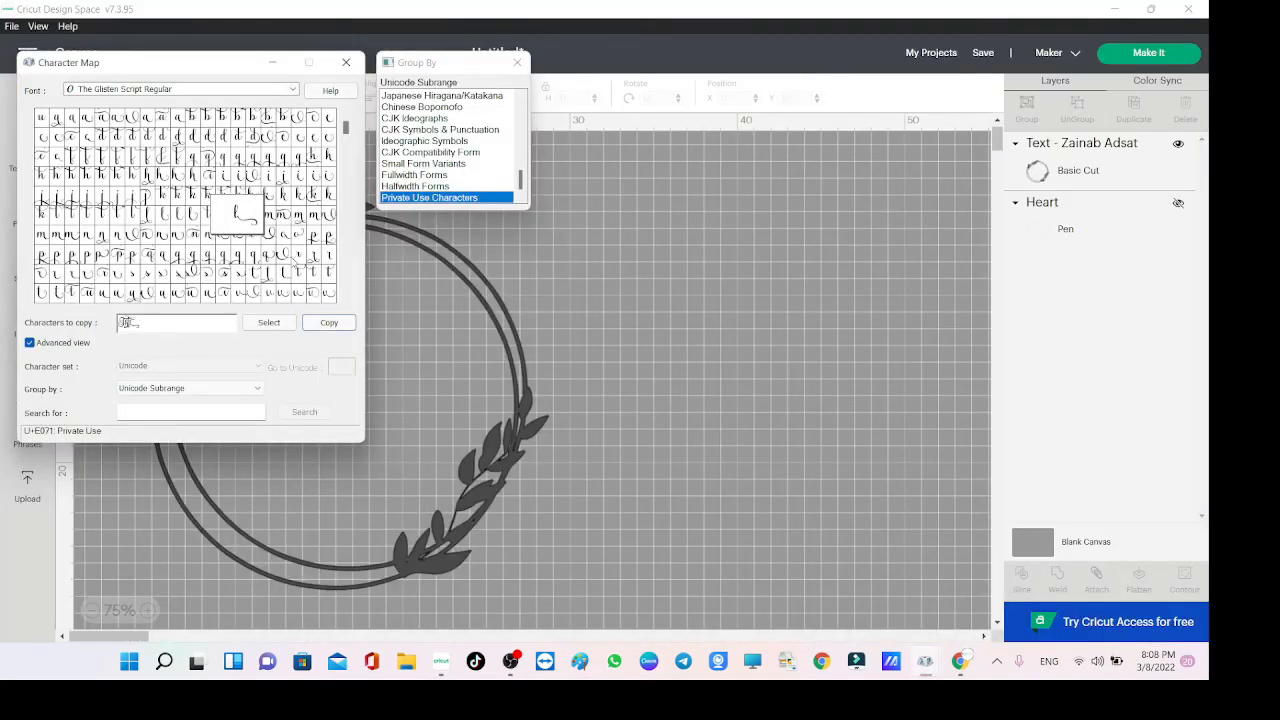
{"action": "left_click", "coordinate": [224, 89]}
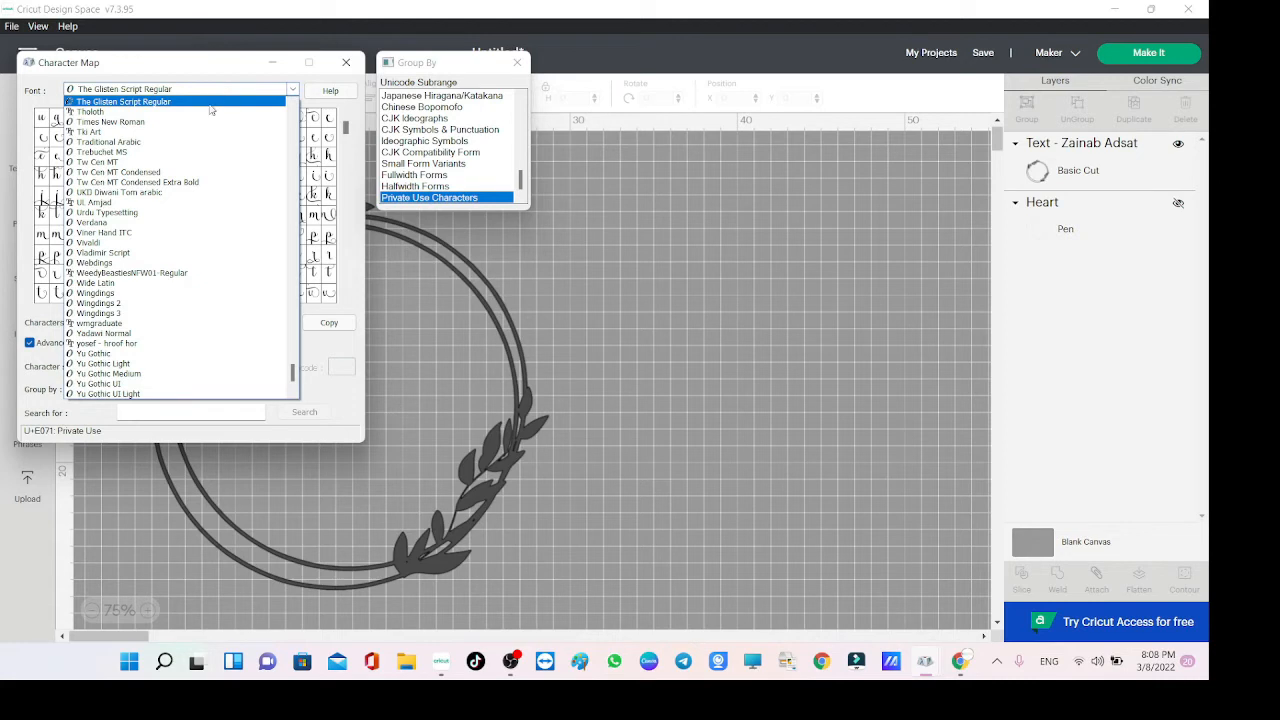
{"action": "scroll", "coordinate": [175, 285], "scroll_direction": "up", "scroll_amount": 20}
{"action": "left_click", "coordinate": [175, 285]}
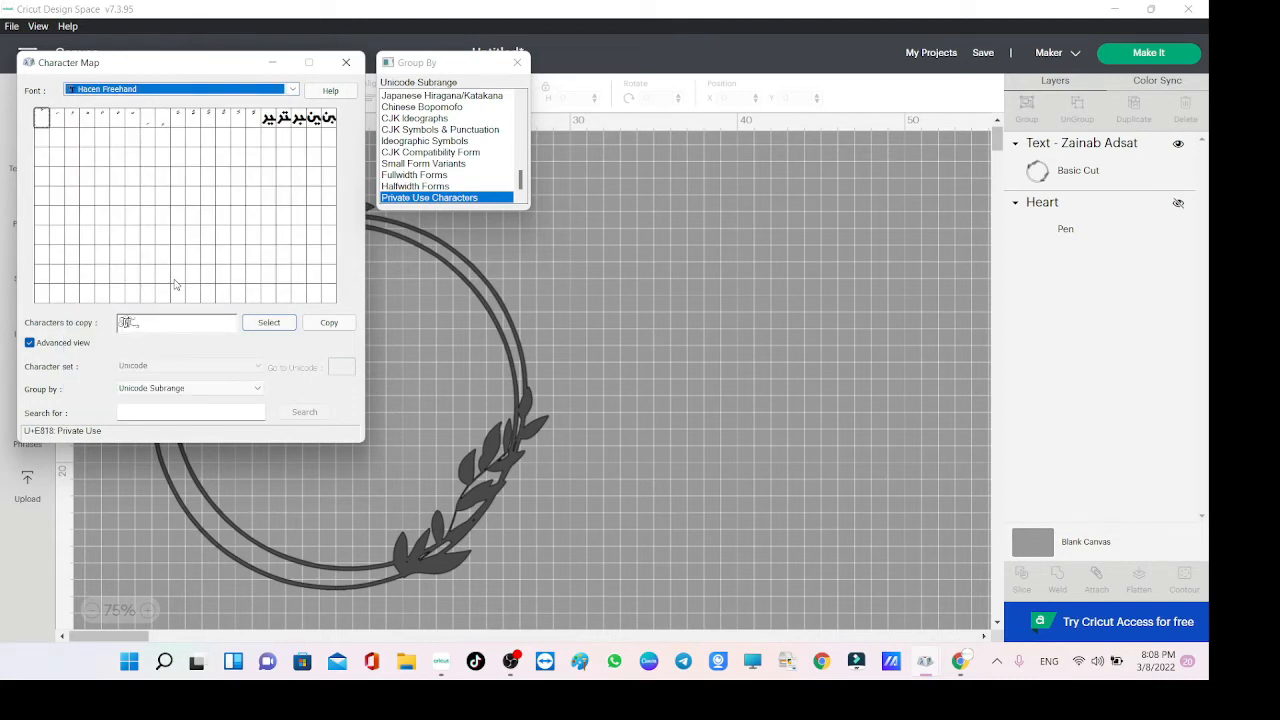
{"action": "left_click", "coordinate": [155, 91]}
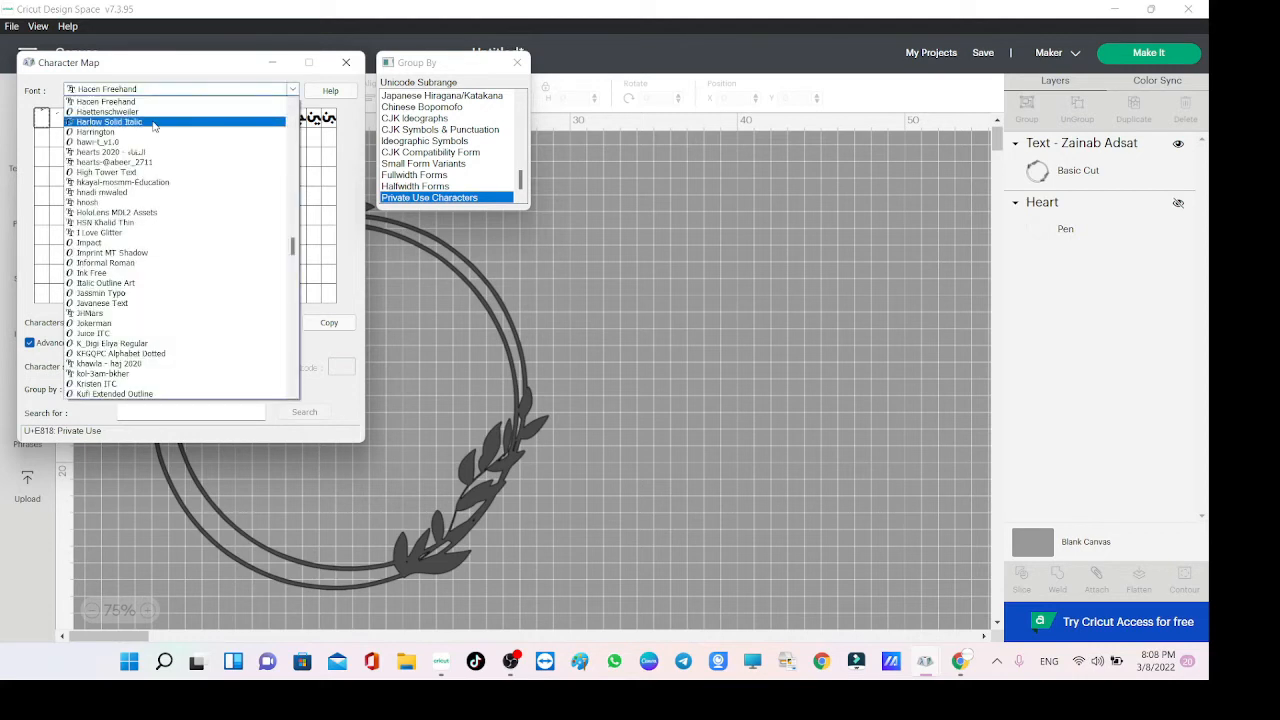
{"action": "left_click", "coordinate": [140, 143]}
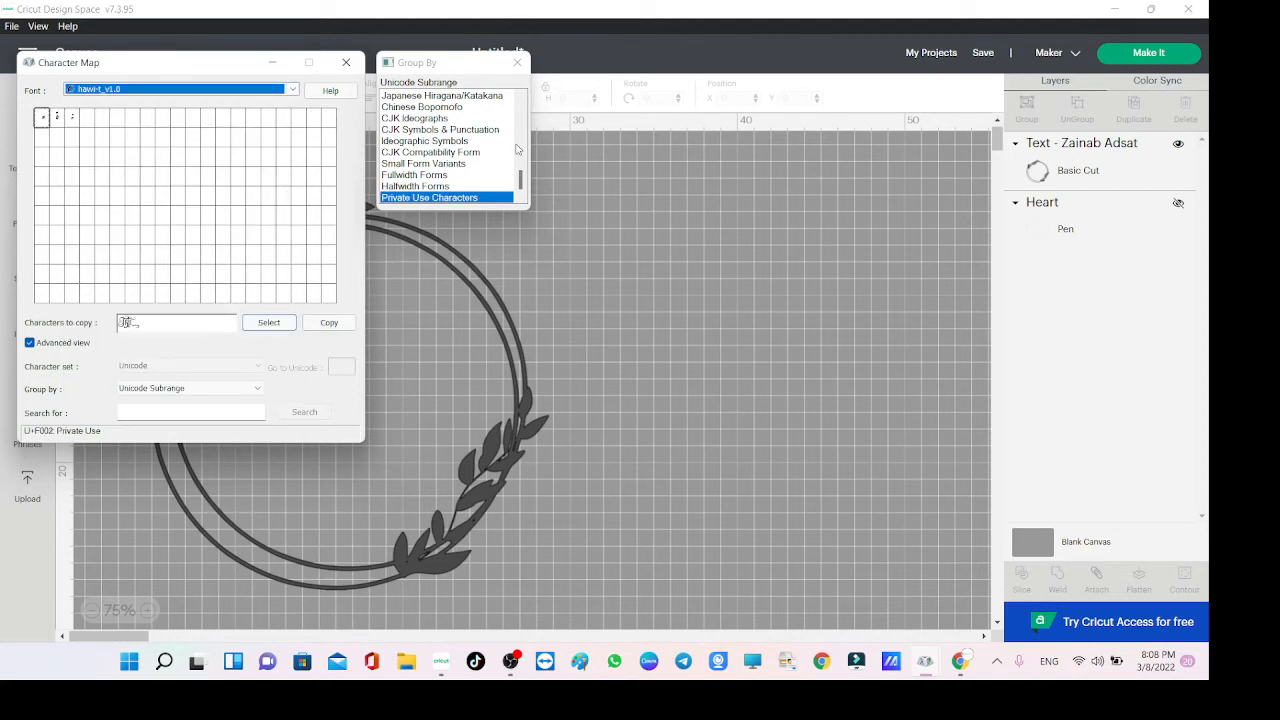
Clear the collected characters and show the font's full Unicode glyph set without subrange grouping.
{"action": "left_click", "coordinate": [517, 63]}
{"action": "left_click_drag", "start_coordinate": [136, 326], "coordinate": [84, 330]}
{"action": "key", "text": "BackSpace"}
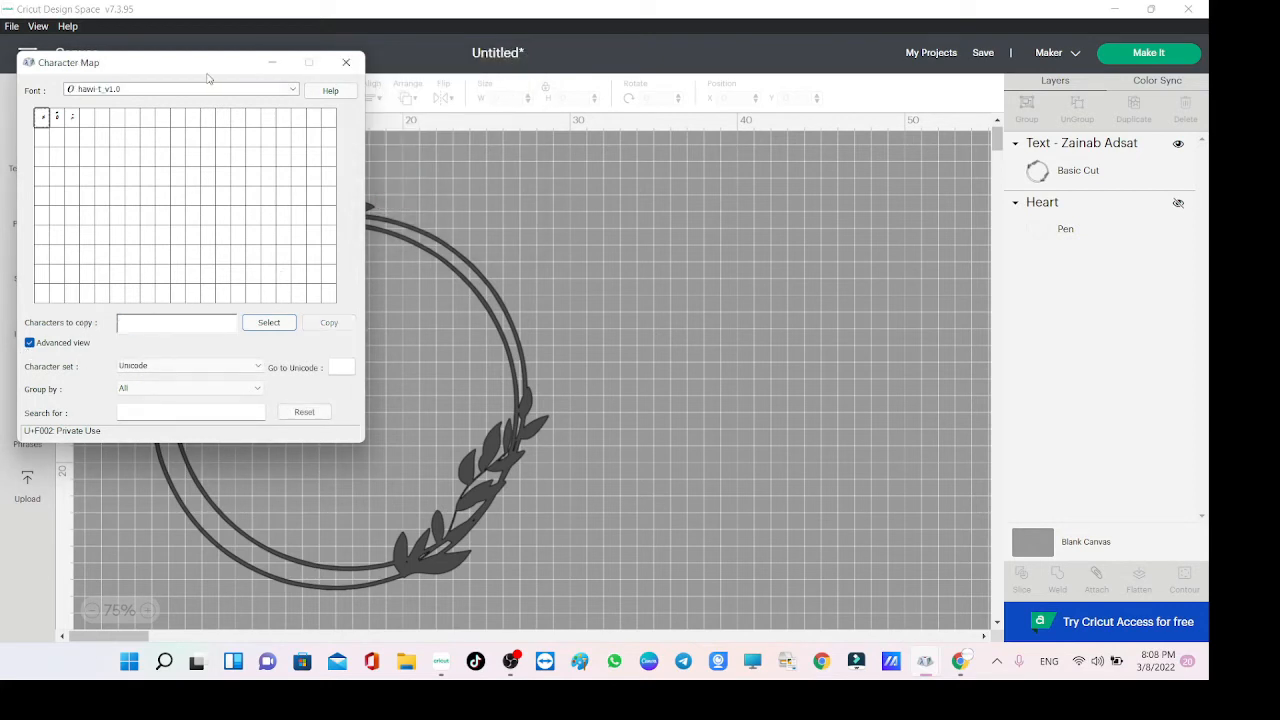
{"action": "left_click", "coordinate": [192, 368]}
{"action": "left_click", "coordinate": [189, 379]}
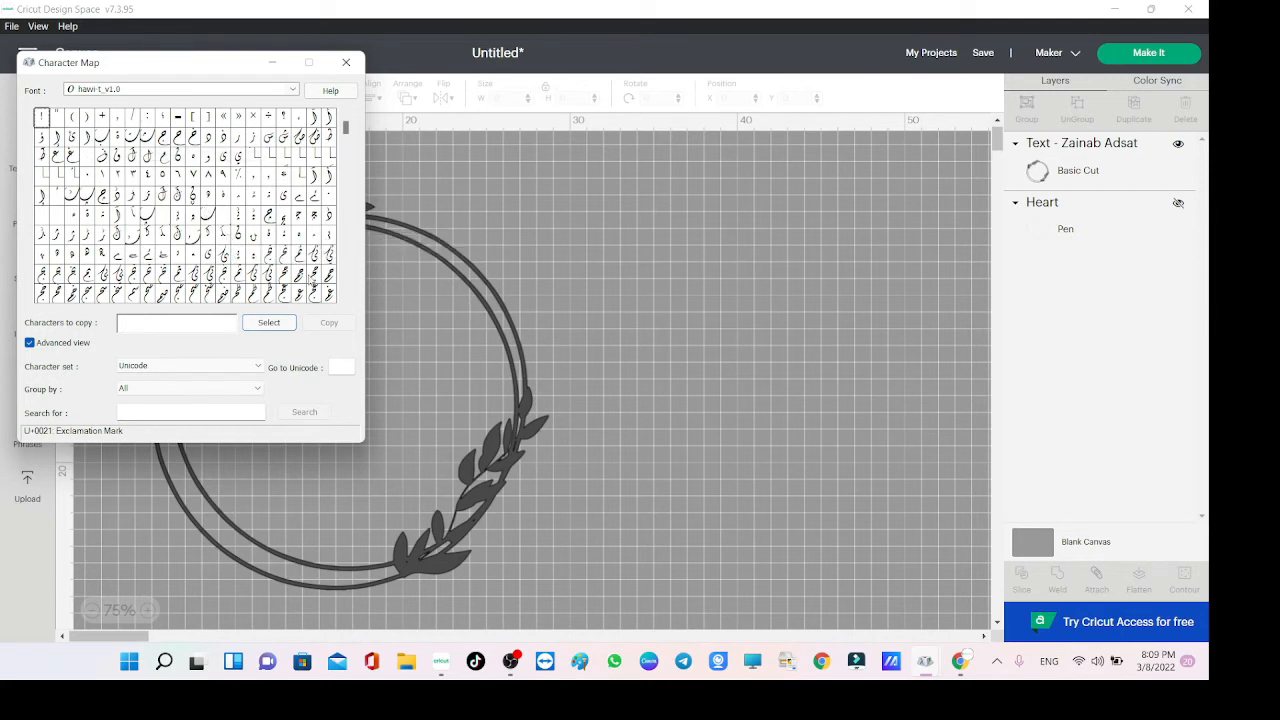
Collect the Arabic Yeh final form and Reh isolated form from the end of the glyph table.
{"action": "left_click", "coordinate": [224, 255]}
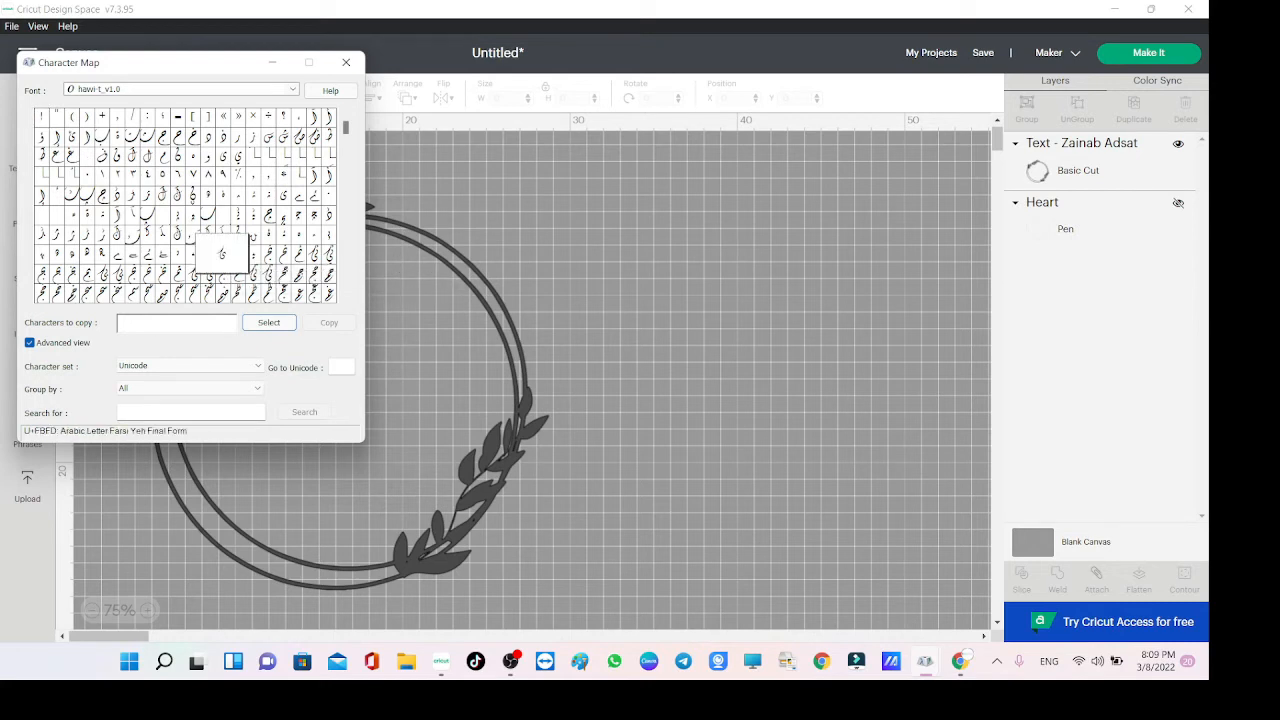
{"action": "left_click", "coordinate": [268, 274]}
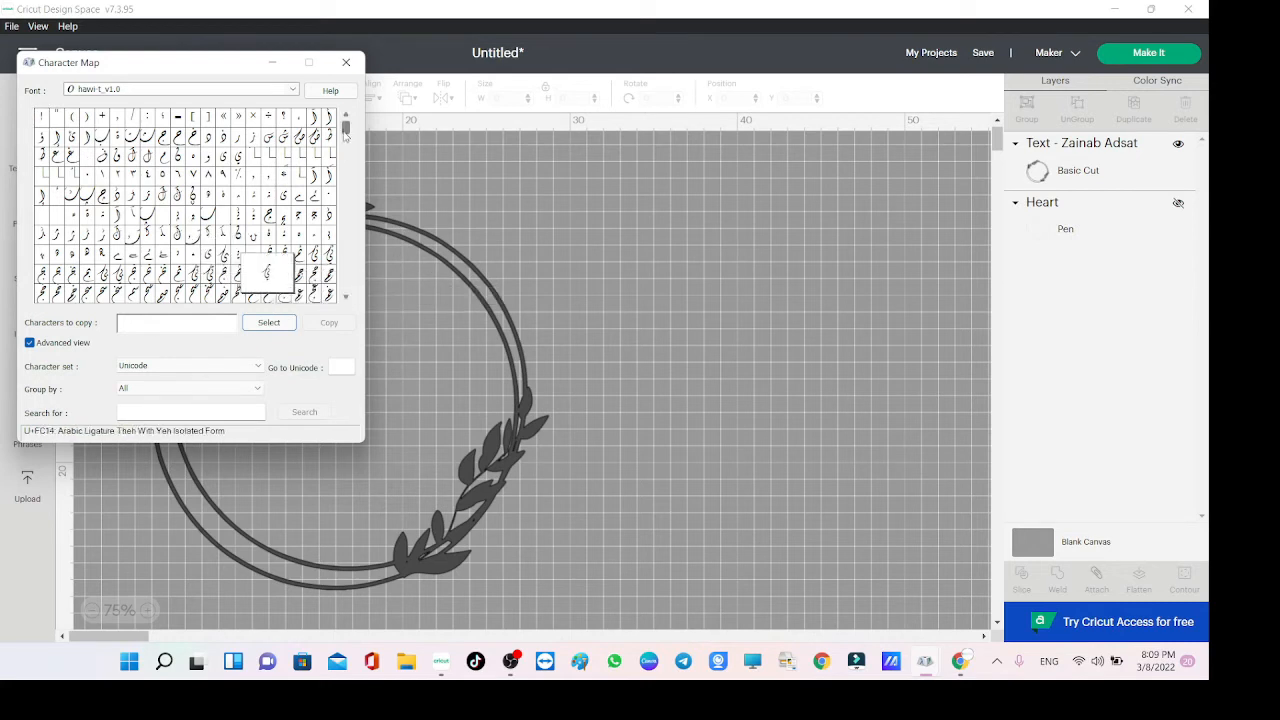
{"action": "left_click", "coordinate": [346, 297]}
{"action": "left_click", "coordinate": [346, 297]}
{"action": "left_click", "coordinate": [346, 297]}
{"action": "left_click", "coordinate": [346, 297]}
{"action": "left_click", "coordinate": [346, 297]}
{"action": "left_click", "coordinate": [346, 297]}
{"action": "left_click", "coordinate": [346, 297]}
{"action": "left_click", "coordinate": [346, 297]}
{"action": "left_click", "coordinate": [346, 297]}
{"action": "left_click", "coordinate": [346, 297]}
{"action": "left_click", "coordinate": [346, 297]}
{"action": "left_click", "coordinate": [346, 297]}
{"action": "left_click", "coordinate": [346, 297]}
{"action": "left_click_drag", "start_coordinate": [346, 233], "coordinate": [352, 302]}
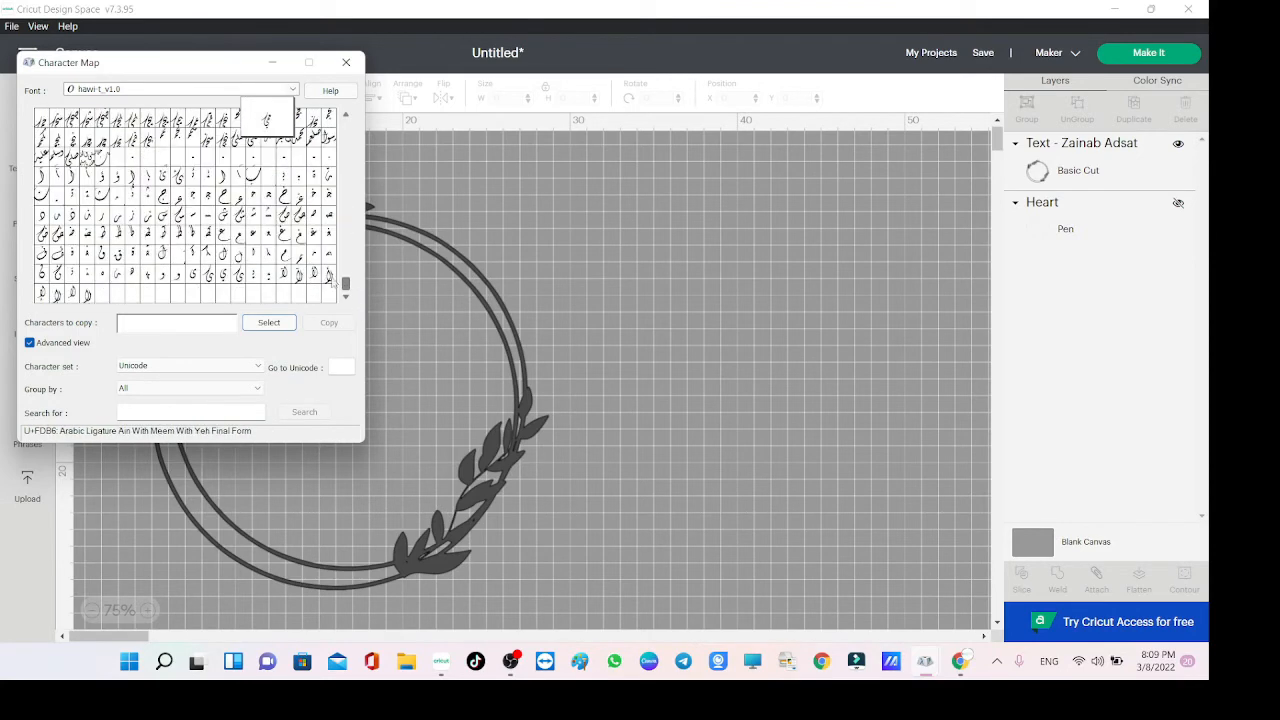
{"action": "left_click", "coordinate": [238, 277]}
{"action": "left_click", "coordinate": [268, 323]}
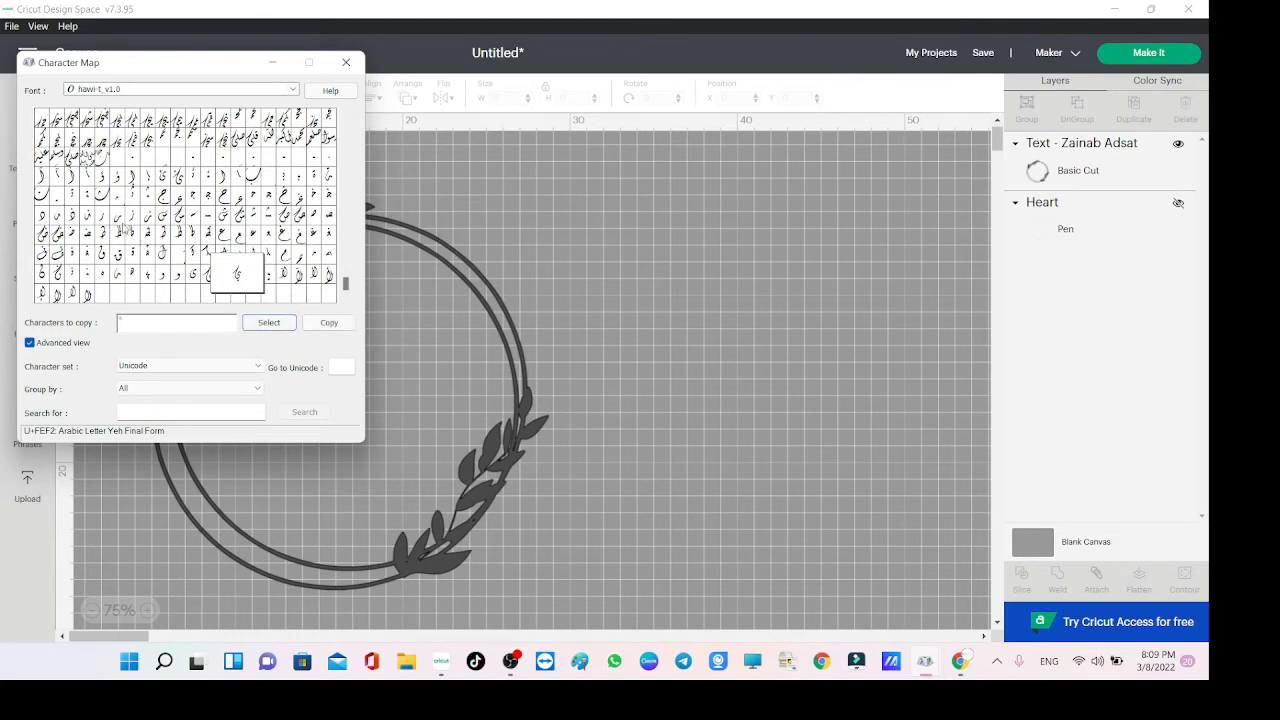
{"action": "left_click", "coordinate": [102, 214]}
{"action": "left_click", "coordinate": [264, 324]}
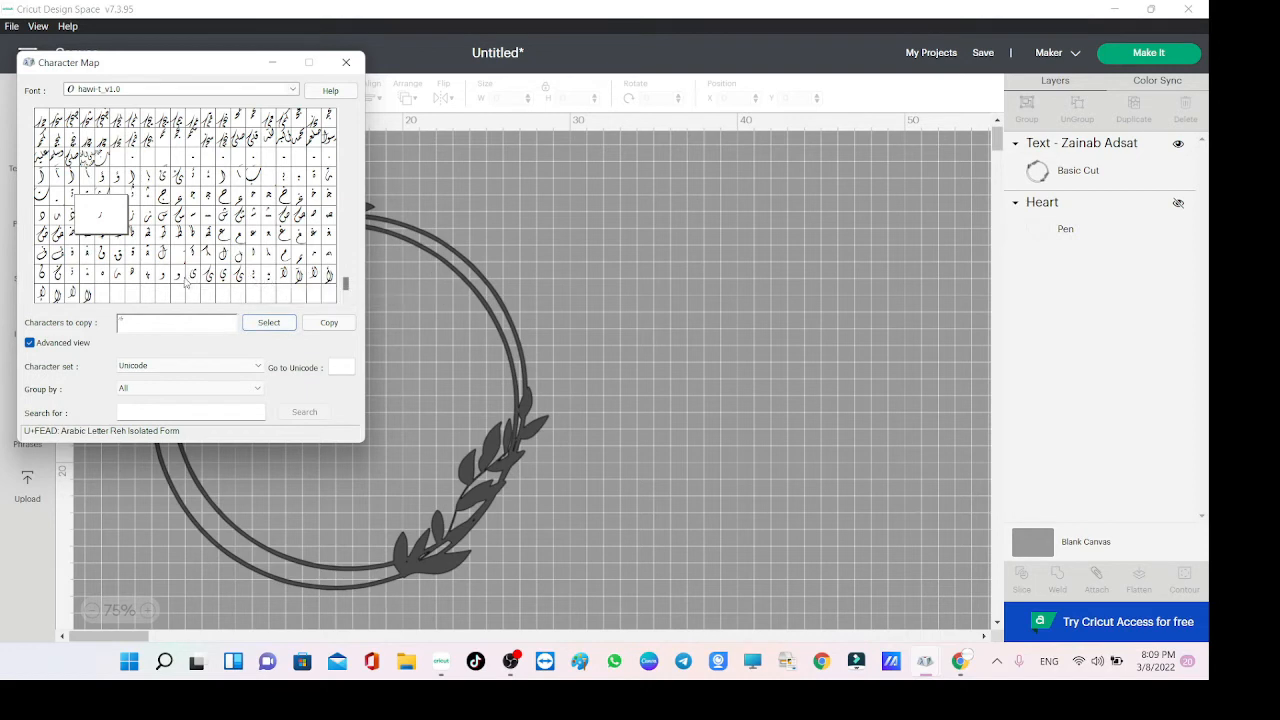
Add the Arabic Waw final form and Jeem initial form to the collected characters and copy them all.
{"action": "left_click", "coordinate": [180, 277]}
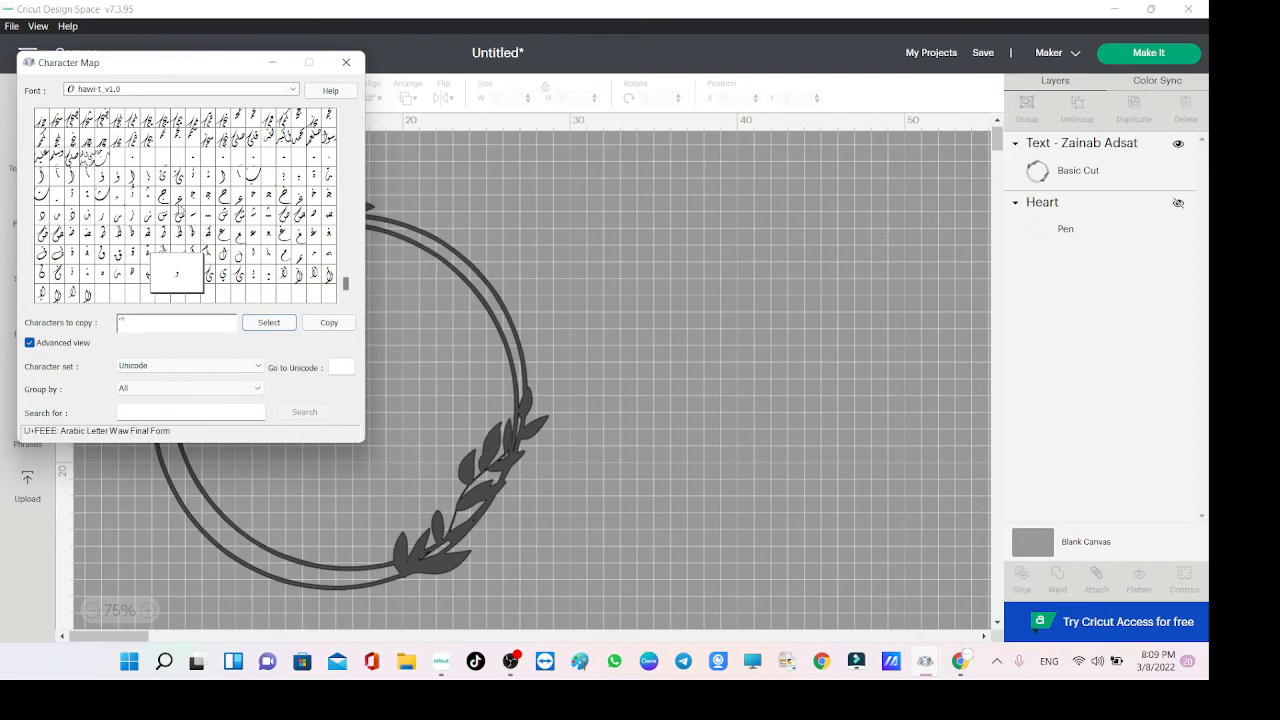
{"action": "left_click", "coordinate": [192, 200]}
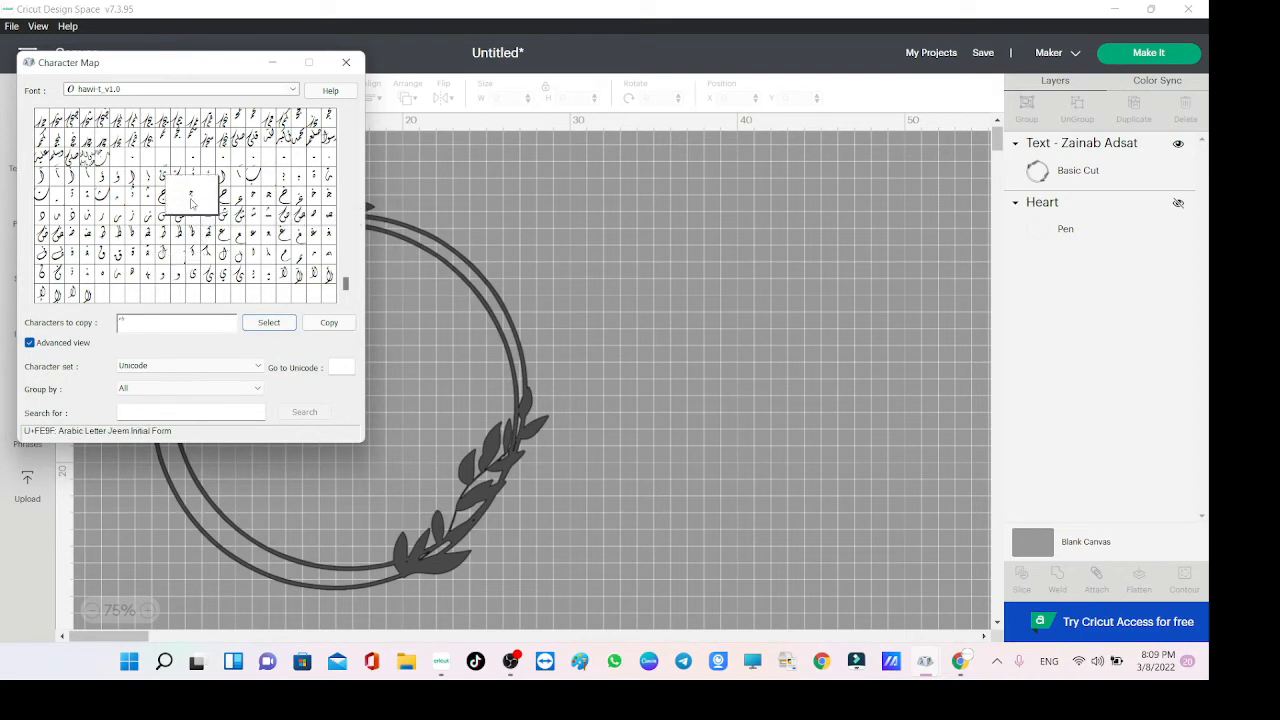
{"action": "left_click", "coordinate": [265, 323]}
{"action": "left_click", "coordinate": [325, 324]}
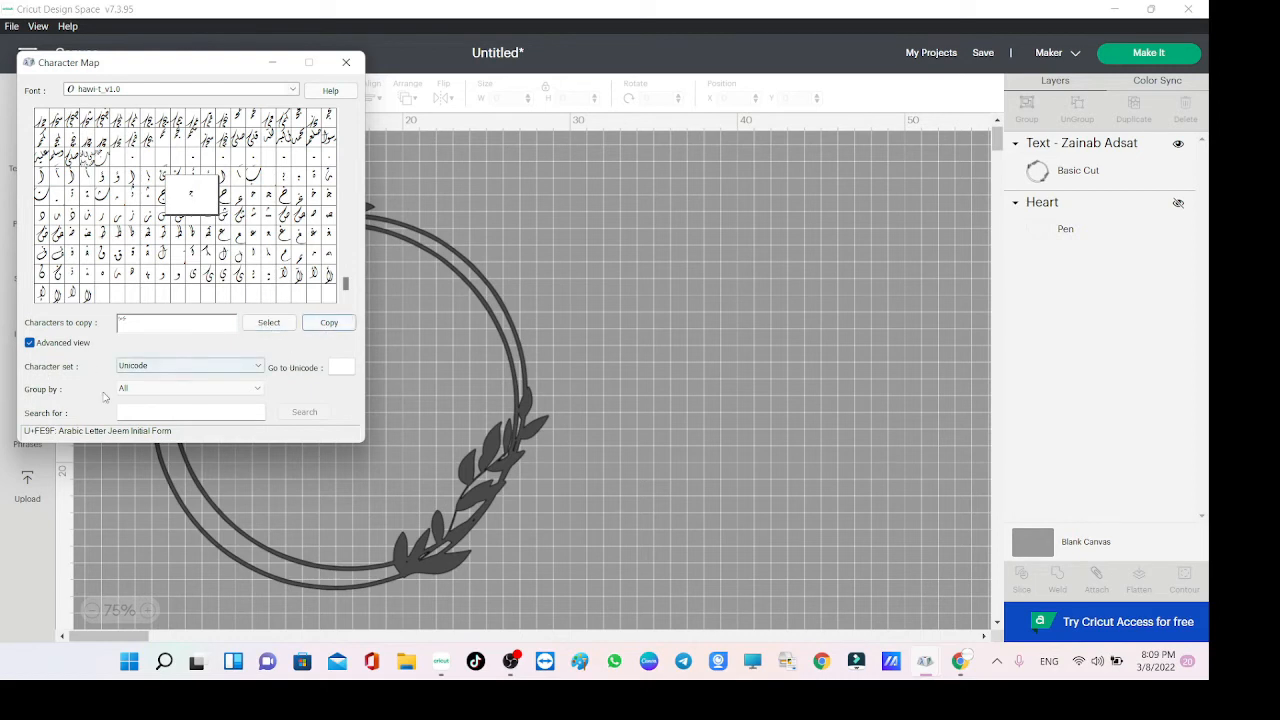
Add a new text object in Design Space, paste the copied Arabic characters, and move it beside the wreath.
{"action": "left_click", "coordinate": [610, 255]}
{"action": "left_click", "coordinate": [30, 385]}
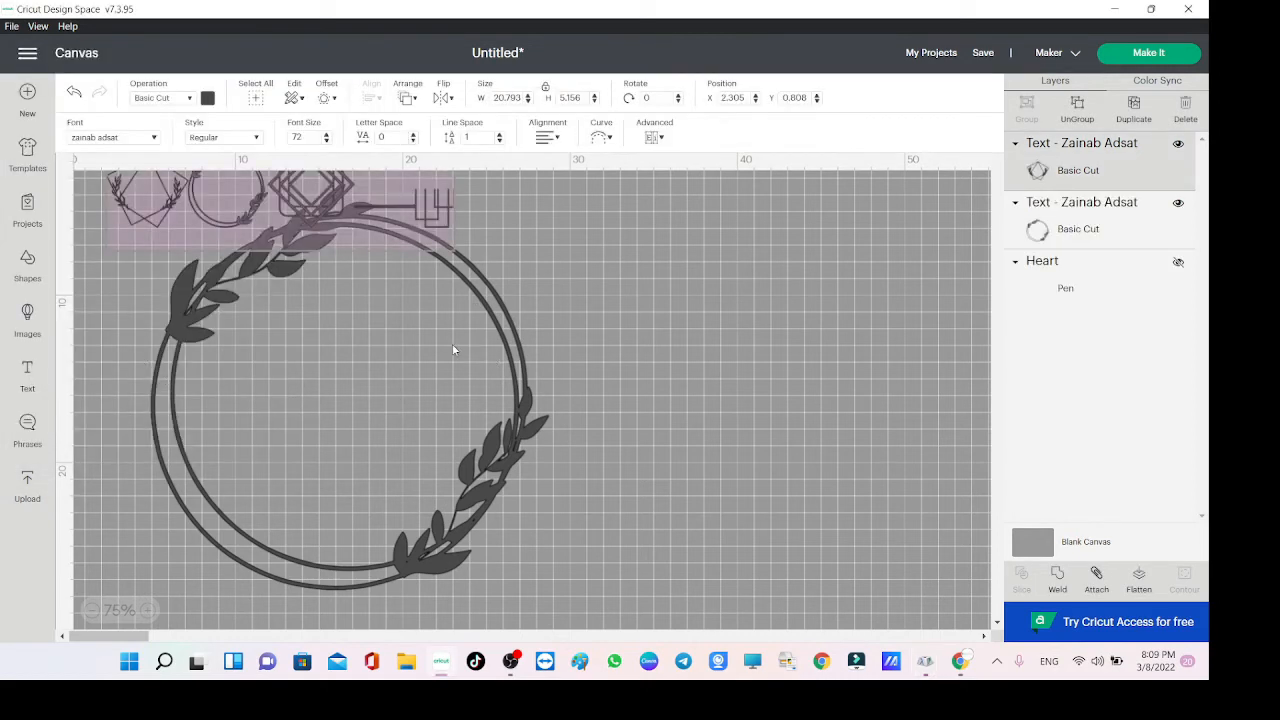
{"action": "key", "text": "ctrl+v"}
{"action": "left_click", "coordinate": [757, 265]}
{"action": "left_click_drag", "start_coordinate": [298, 193], "coordinate": [745, 361]}
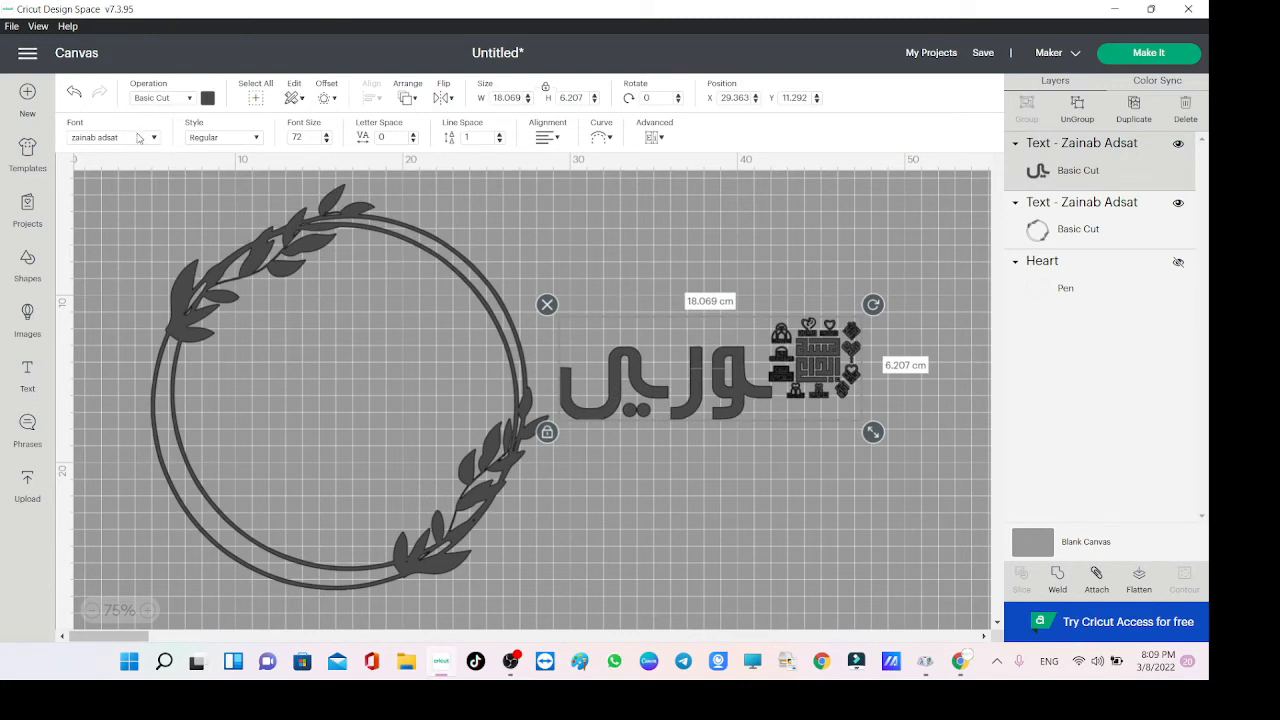
Search the fonts for "hawi" and apply hawi-t_v1.0 to the Arabic text.
{"action": "left_click", "coordinate": [140, 137]}
{"action": "left_click", "coordinate": [614, 99]}
{"action": "type", "text": "hawl"}
{"action": "key", "text": "Return"}
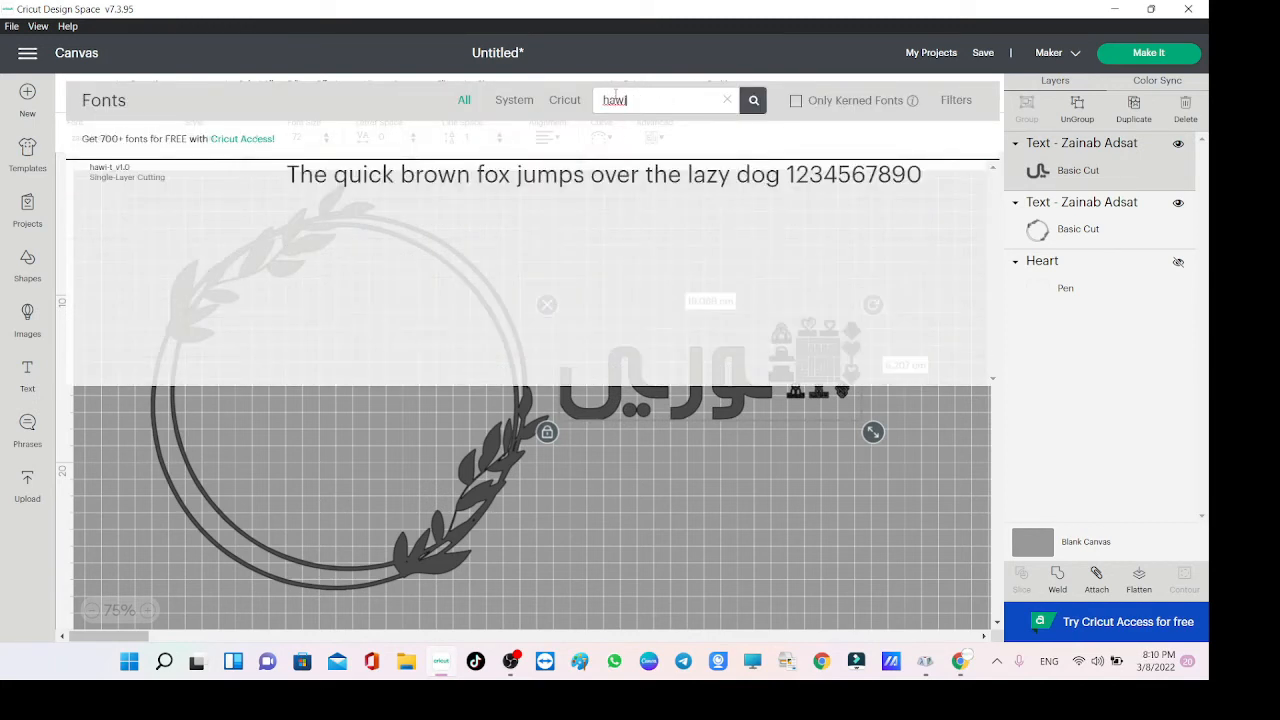
{"action": "left_click", "coordinate": [596, 186]}
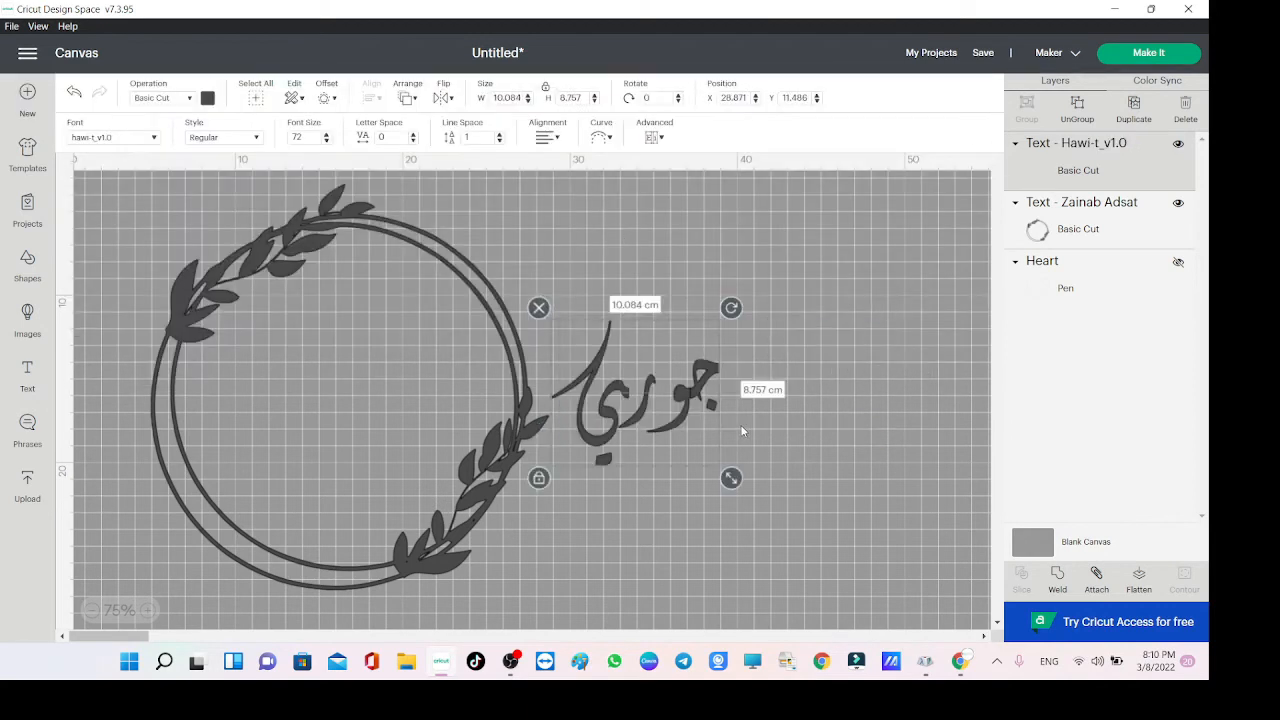
Enlarge the Arabic text to about 17.7 cm wide and adjust the positions of the text and the wreath.
{"action": "left_click_drag", "start_coordinate": [792, 457], "coordinate": [837, 534]}
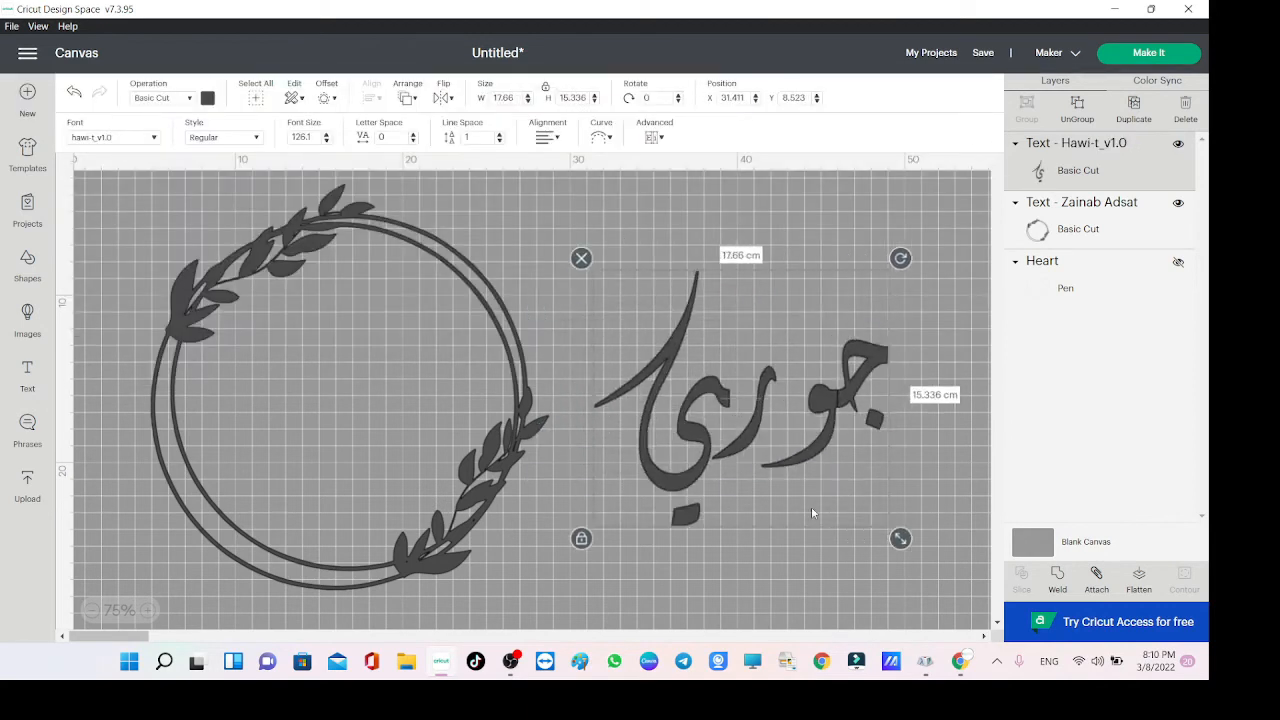
{"action": "left_click_drag", "start_coordinate": [727, 489], "coordinate": [701, 475]}
{"action": "mouse_move", "coordinate": [418, 491]}
{"action": "left_mouse_down"}
{"action": "mouse_move", "coordinate": [366, 477]}
{"action": "mouse_move", "coordinate": [420, 497]}
{"action": "left_mouse_up"}
{"action": "left_click", "coordinate": [706, 540]}
Ungroup the Arabic text into separate letters.
{"action": "left_click", "coordinate": [678, 445]}
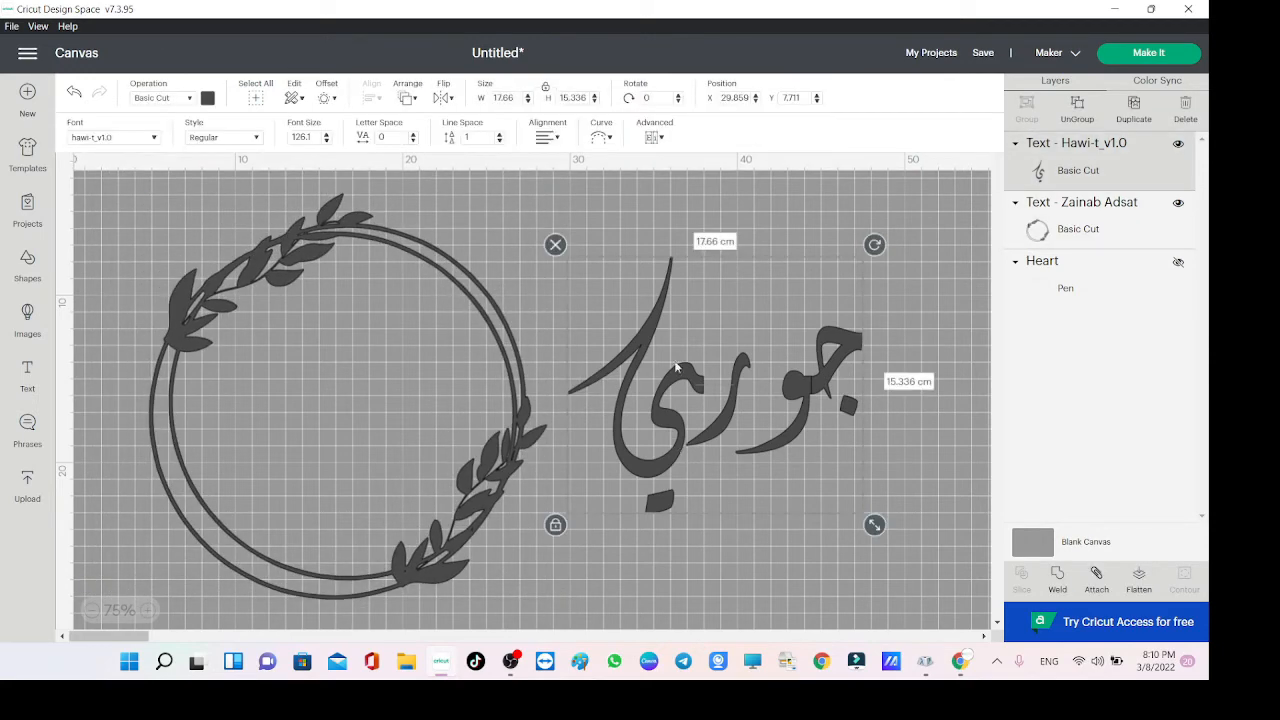
{"action": "left_click", "coordinate": [652, 141]}
{"action": "left_click", "coordinate": [712, 162]}
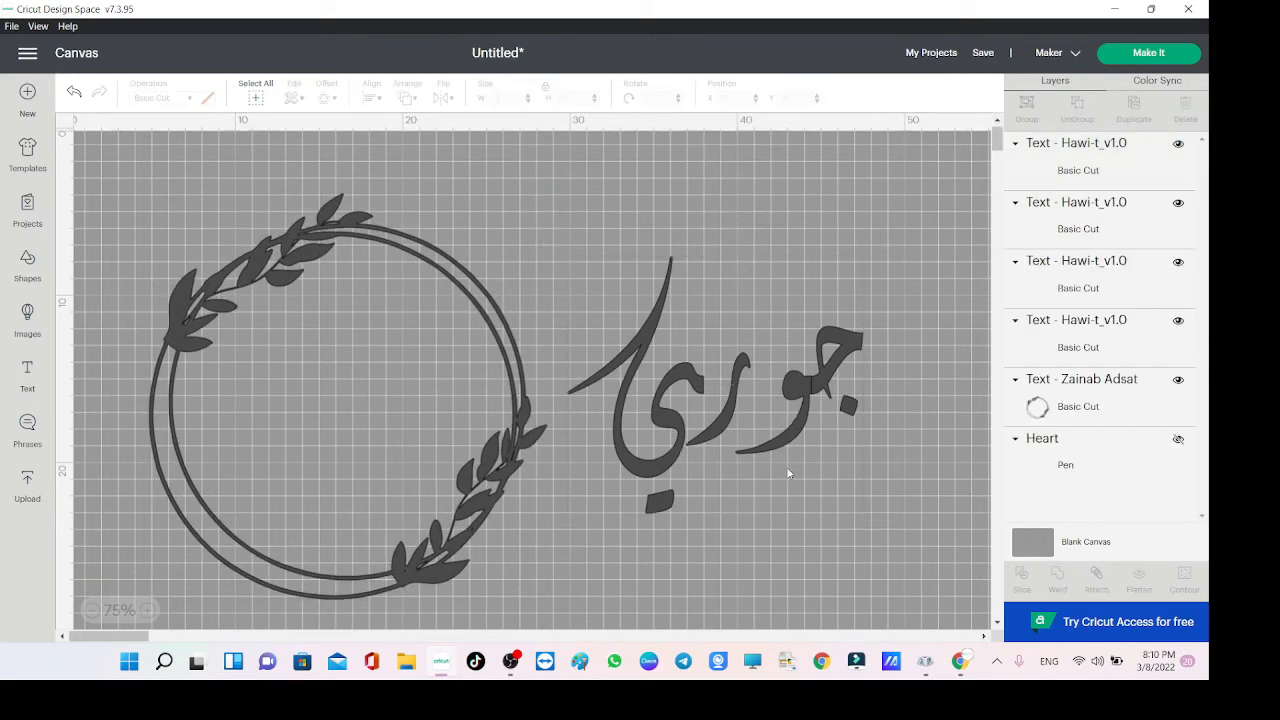
Enlarge all the letters together to font size about 140 and move the Yeh into the wreath's left side.
{"action": "mouse_move", "coordinate": [662, 455]}
{"action": "left_mouse_down"}
{"action": "mouse_move", "coordinate": [597, 460]}
{"action": "mouse_move", "coordinate": [669, 430]}
{"action": "left_mouse_up"}
{"action": "left_click_drag", "start_coordinate": [903, 263], "coordinate": [641, 518]}
{"action": "left_click_drag", "start_coordinate": [871, 504], "coordinate": [907, 531]}
{"action": "left_click", "coordinate": [791, 536]}
{"action": "left_click_drag", "start_coordinate": [675, 455], "coordinate": [255, 494]}
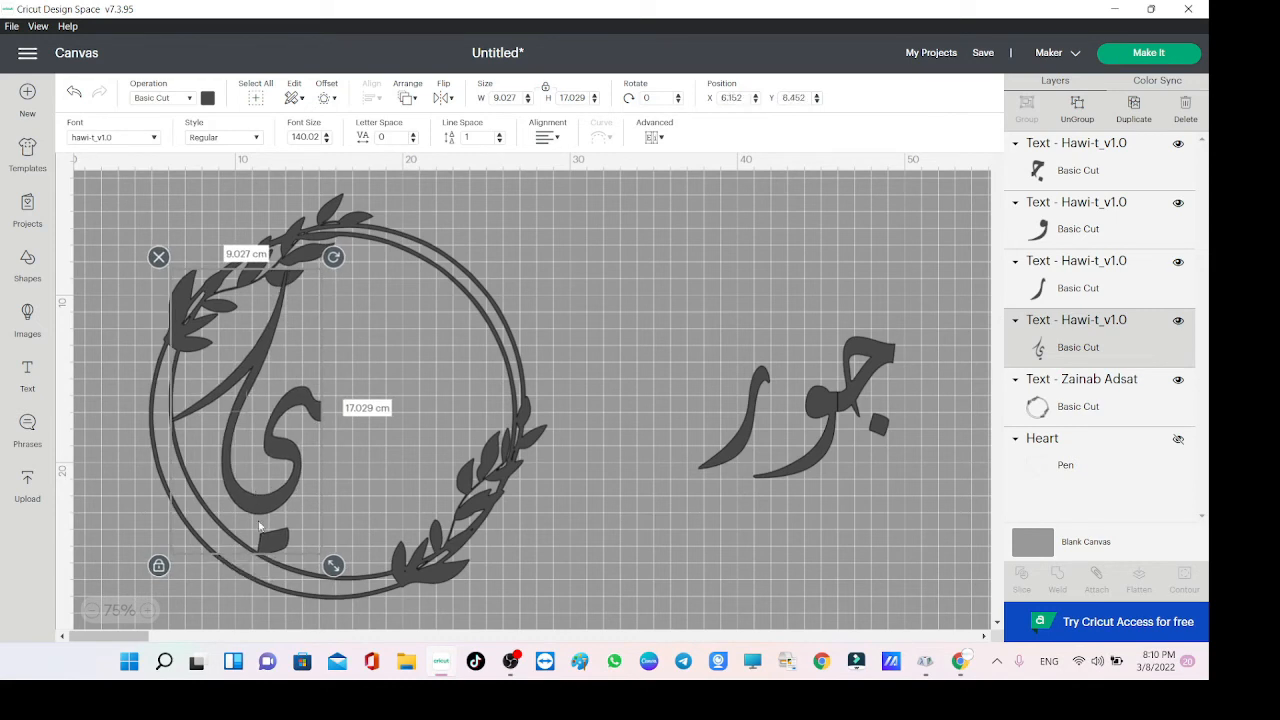
Move the Jeem and Waw together into the wreath's right side, rotate them to about 351°, and fine-tune their size.
{"action": "left_click", "coordinate": [884, 345]}
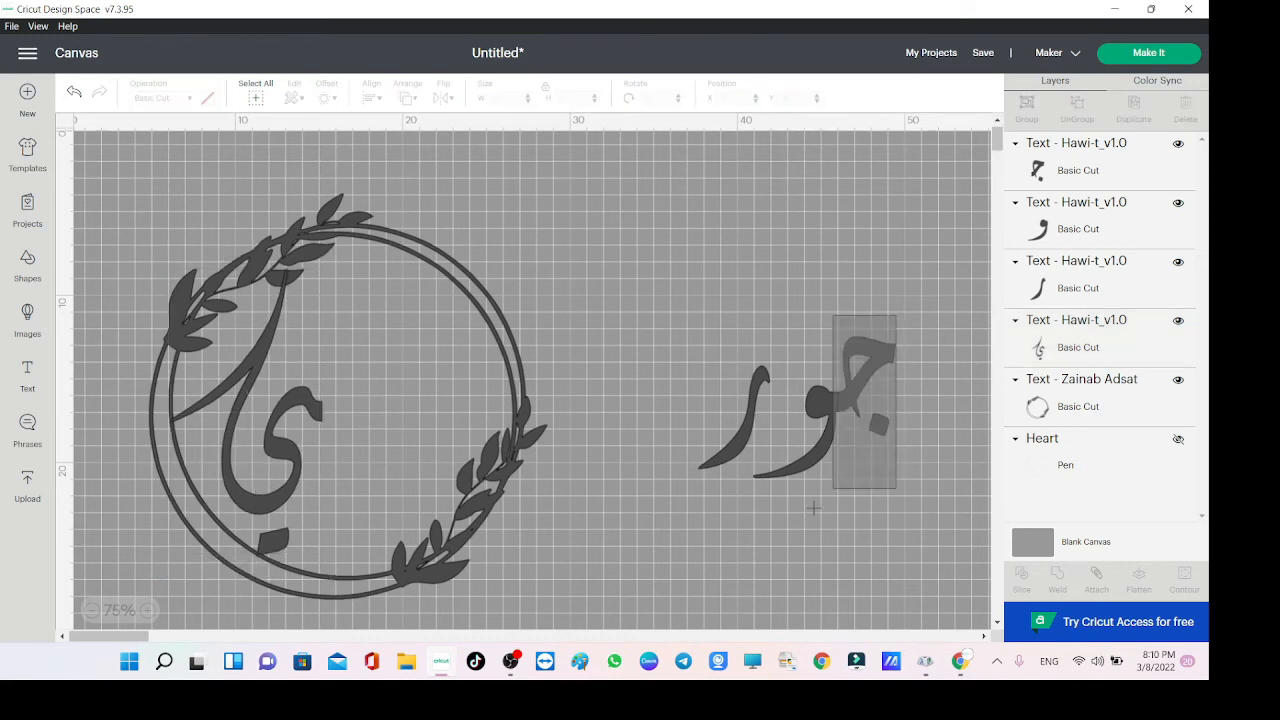
{"action": "left_click_drag", "start_coordinate": [780, 432], "coordinate": [384, 426]}
{"action": "left_click_drag", "start_coordinate": [509, 317], "coordinate": [490, 303]}
{"action": "mouse_move", "coordinate": [508, 505]}
{"action": "left_mouse_down"}
{"action": "mouse_move", "coordinate": [557, 560]}
{"action": "mouse_move", "coordinate": [517, 548]}
{"action": "mouse_move", "coordinate": [502, 504]}
{"action": "left_mouse_up"}
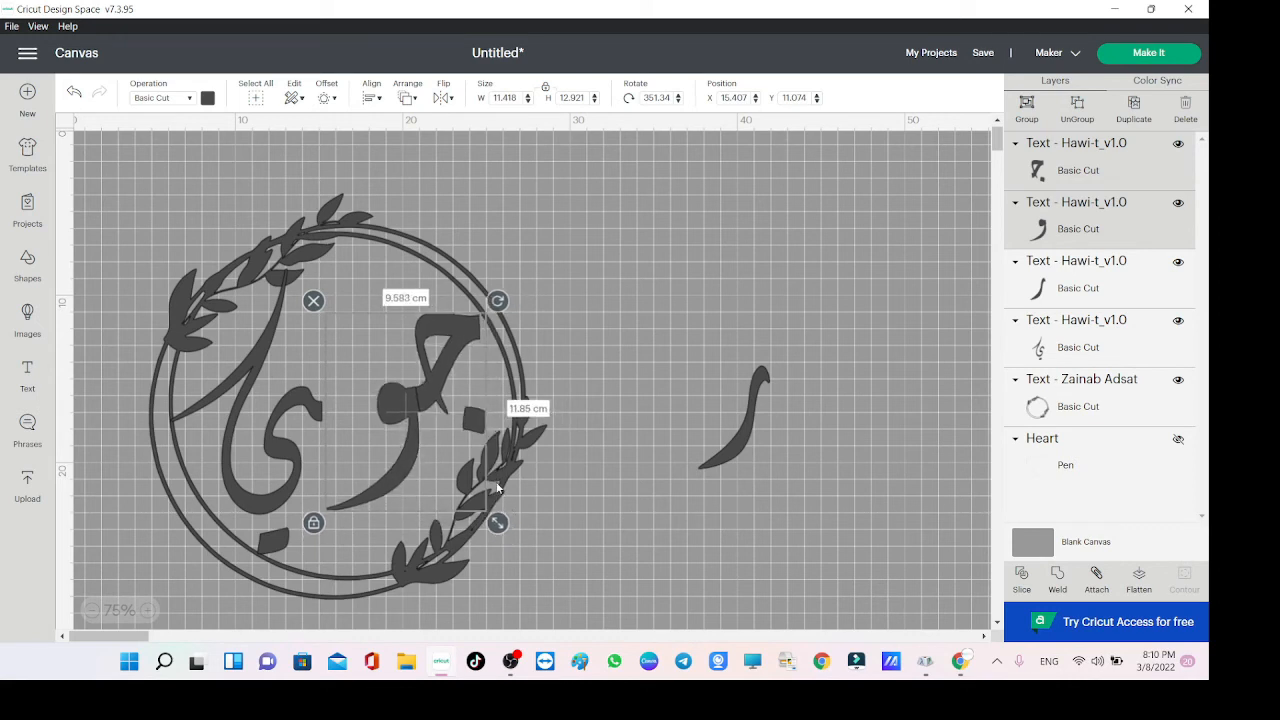
{"action": "left_click_drag", "start_coordinate": [440, 387], "coordinate": [445, 386]}
{"action": "left_click_drag", "start_coordinate": [510, 531], "coordinate": [496, 515]}
{"action": "left_click_drag", "start_coordinate": [472, 416], "coordinate": [488, 423]}
Enlarge the Reh and place it at the bottom of the wreath between the Yeh and the Waw.
{"action": "left_click", "coordinate": [728, 455]}
{"action": "left_click_drag", "start_coordinate": [780, 480], "coordinate": [808, 521]}
{"action": "left_click_drag", "start_coordinate": [729, 471], "coordinate": [329, 556]}
{"action": "left_click", "coordinate": [234, 445]}
{"action": "left_click", "coordinate": [615, 461]}
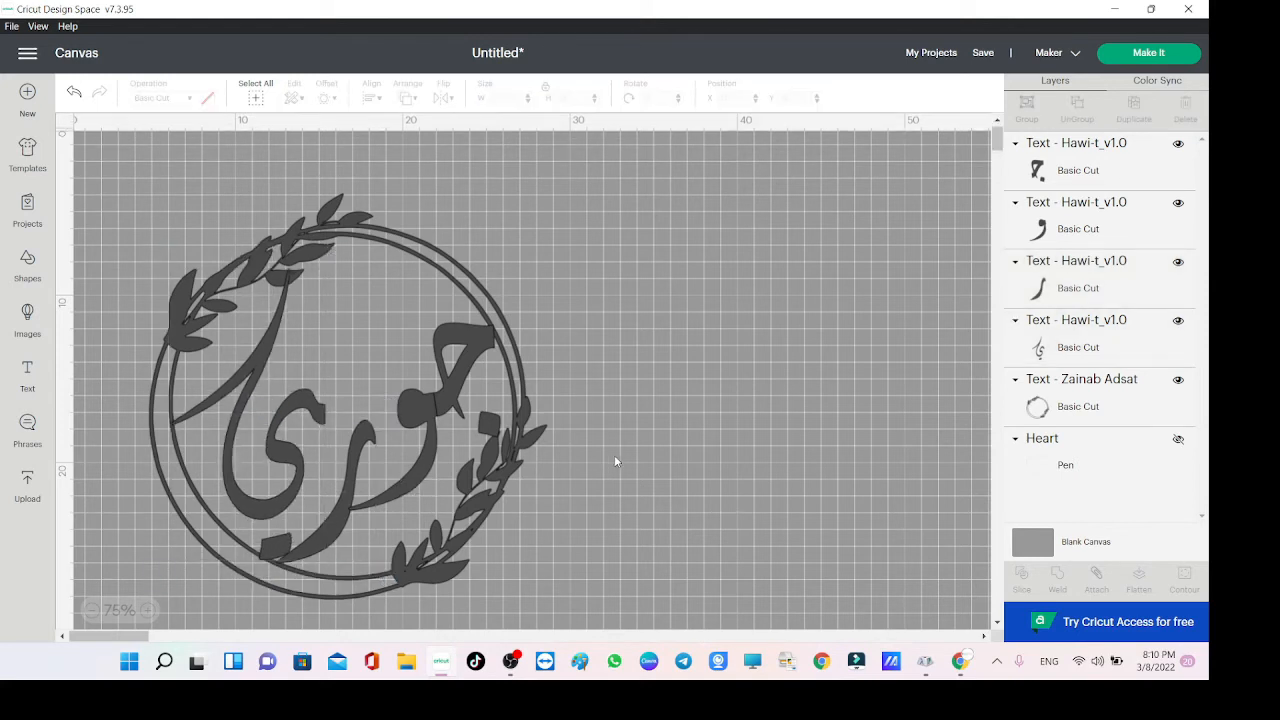
Weld the four letters and the wreath into one shape and color it black.
{"action": "left_click_drag", "start_coordinate": [618, 180], "coordinate": [168, 676]}
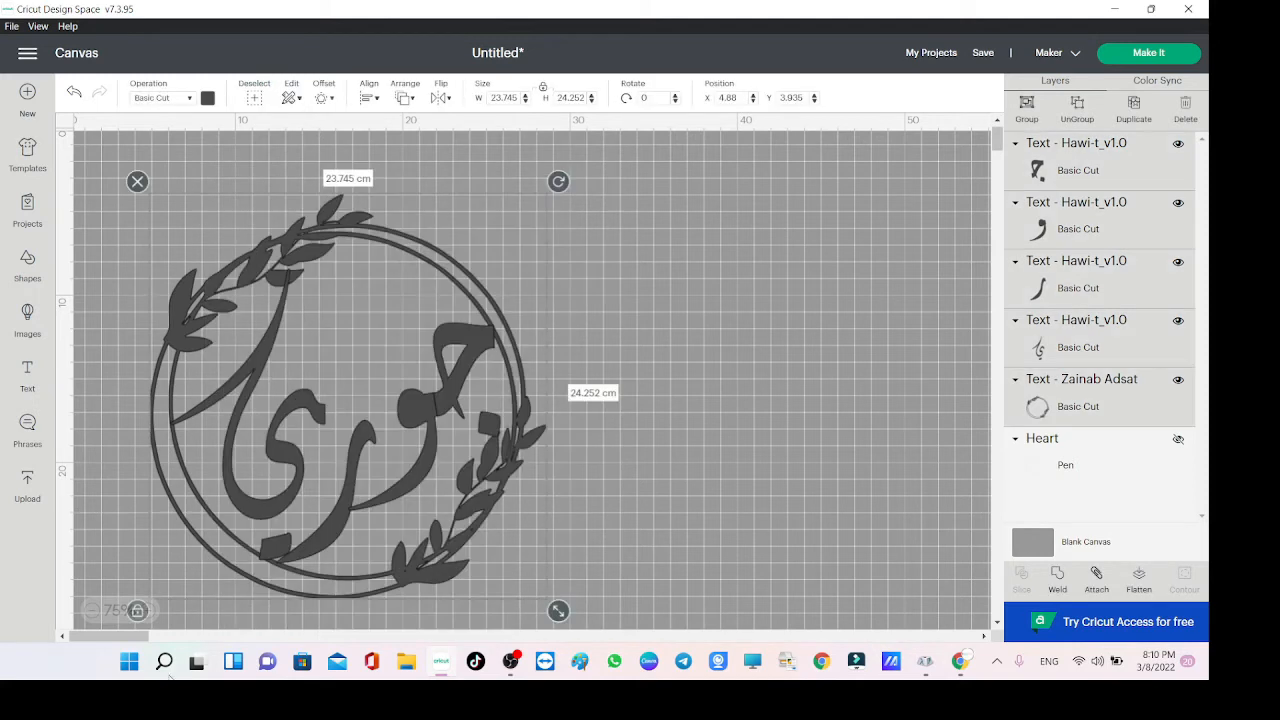
{"action": "left_click", "coordinate": [1060, 576]}
{"action": "left_click", "coordinate": [405, 260]}
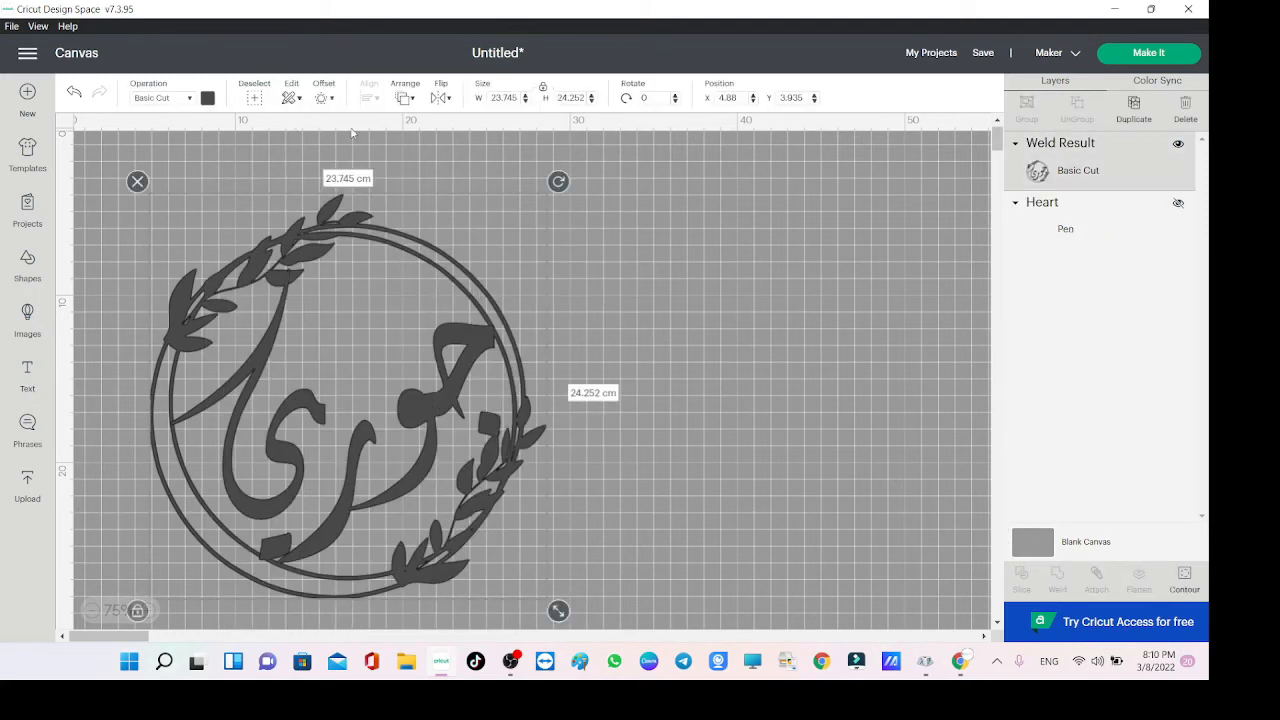
{"action": "left_click", "coordinate": [207, 98]}
{"action": "left_click", "coordinate": [323, 244]}
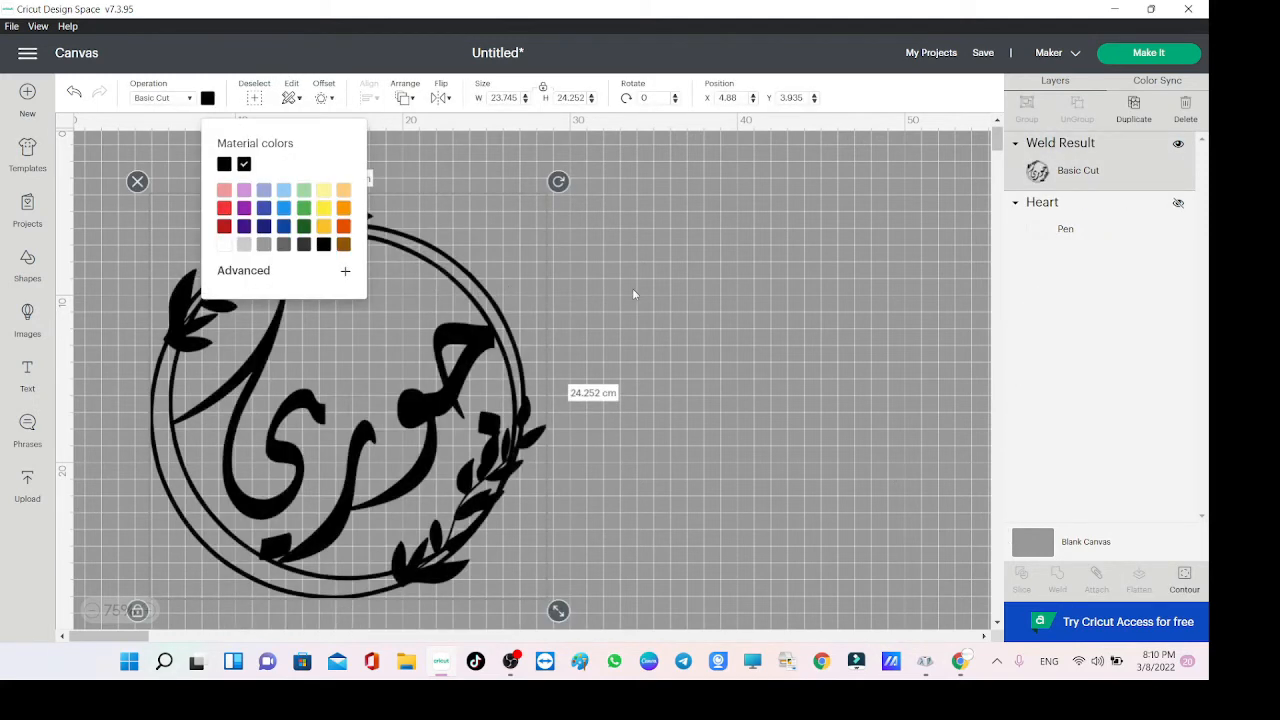
{"action": "left_click", "coordinate": [611, 341]}
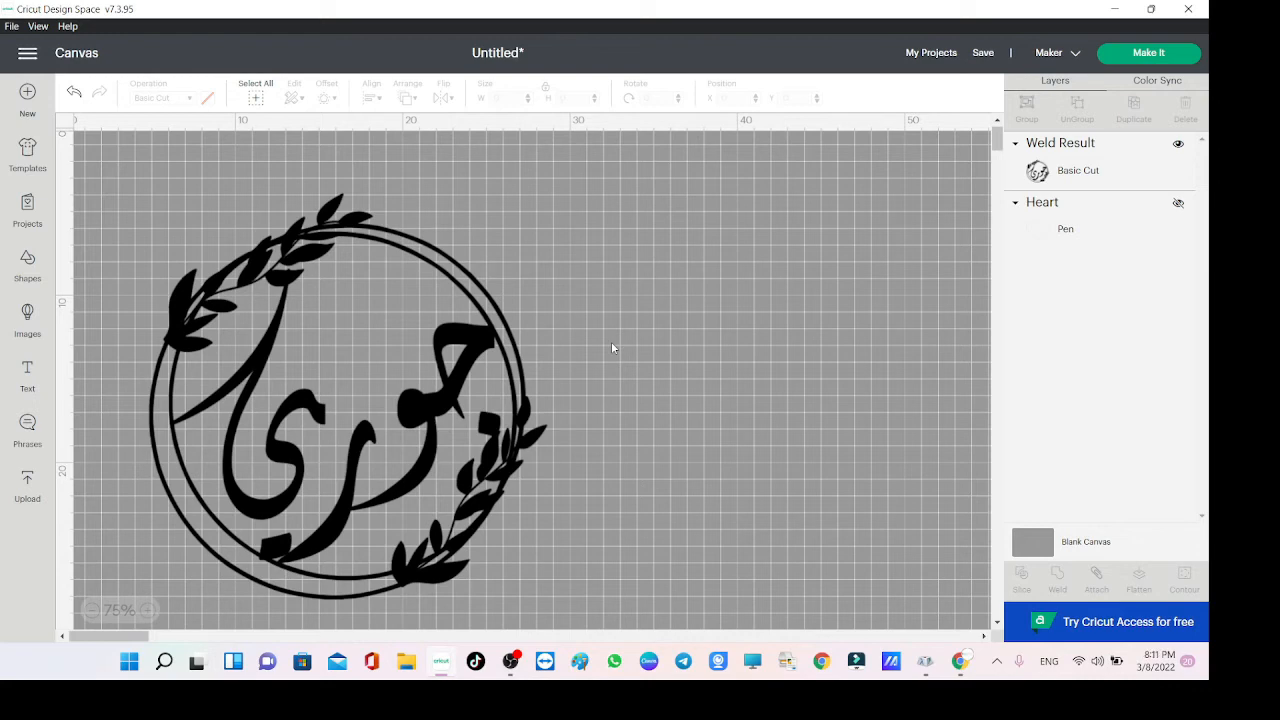
Close one of the two Character Map windows and set the remaining one's font to Times New Roman.
{"action": "mouse_move", "coordinate": [960, 661]}
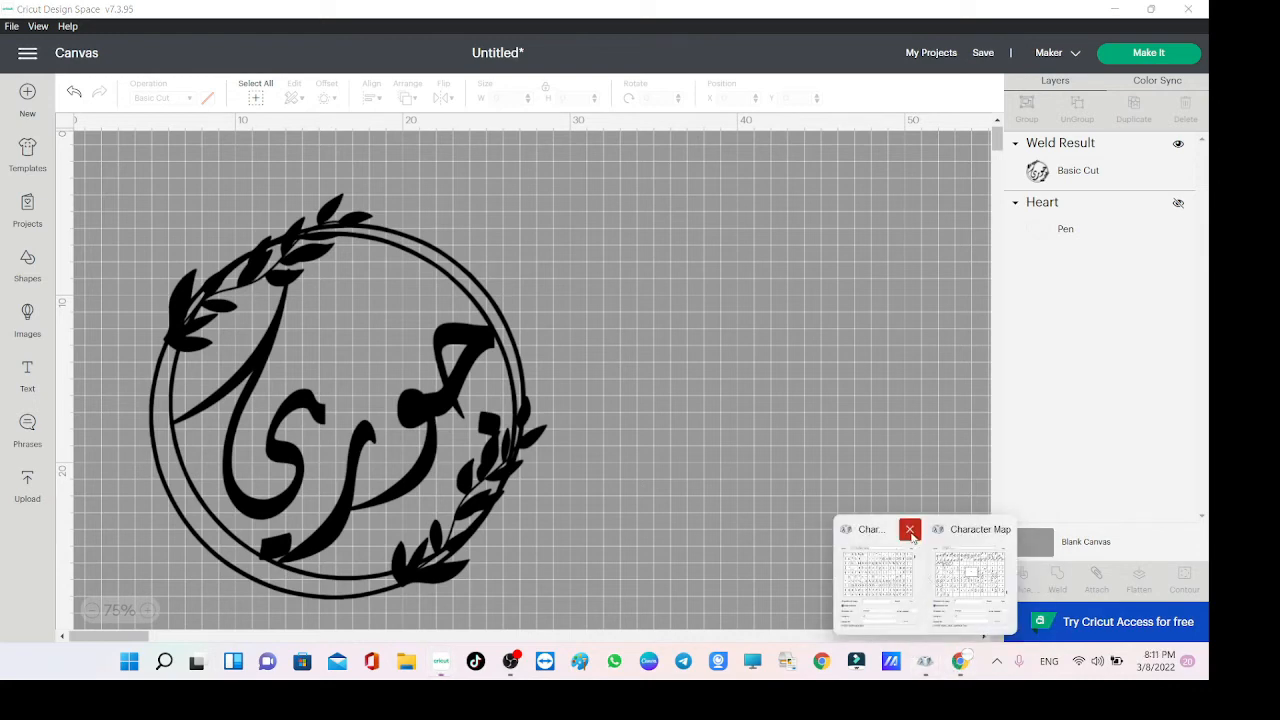
{"action": "left_click", "coordinate": [911, 533]}
{"action": "left_click", "coordinate": [905, 535]}
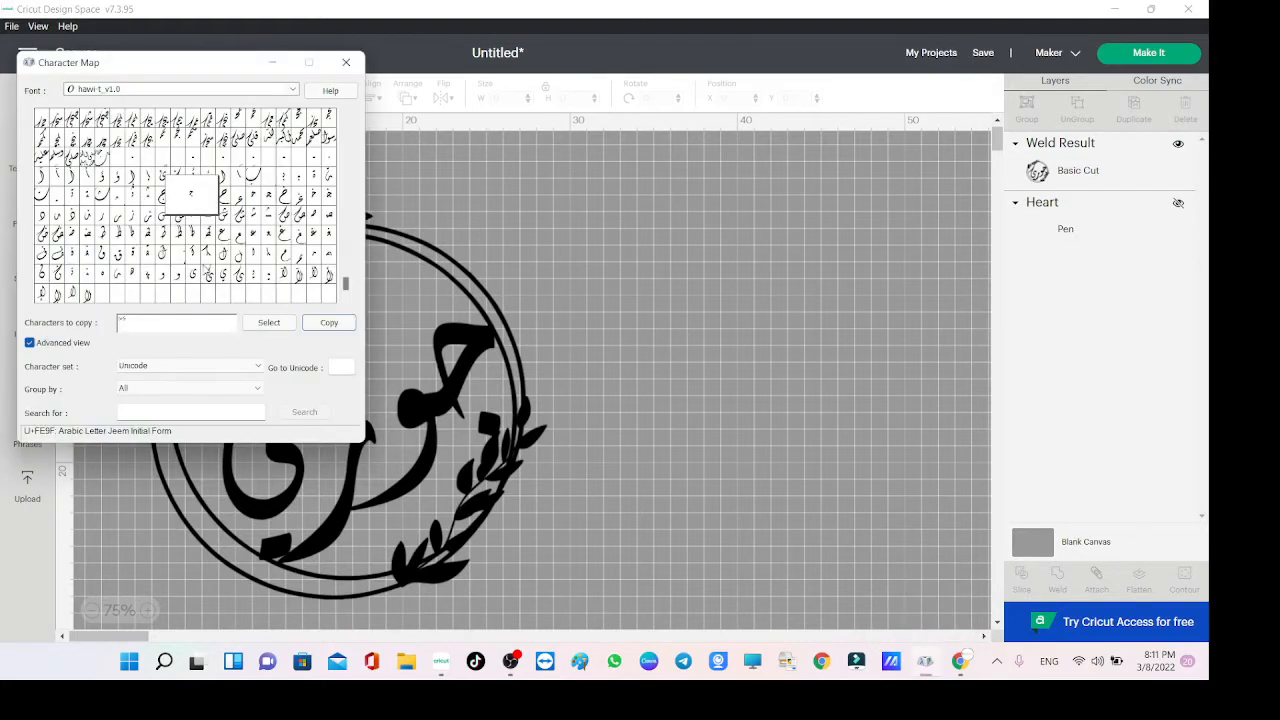
{"action": "left_click", "coordinate": [200, 96]}
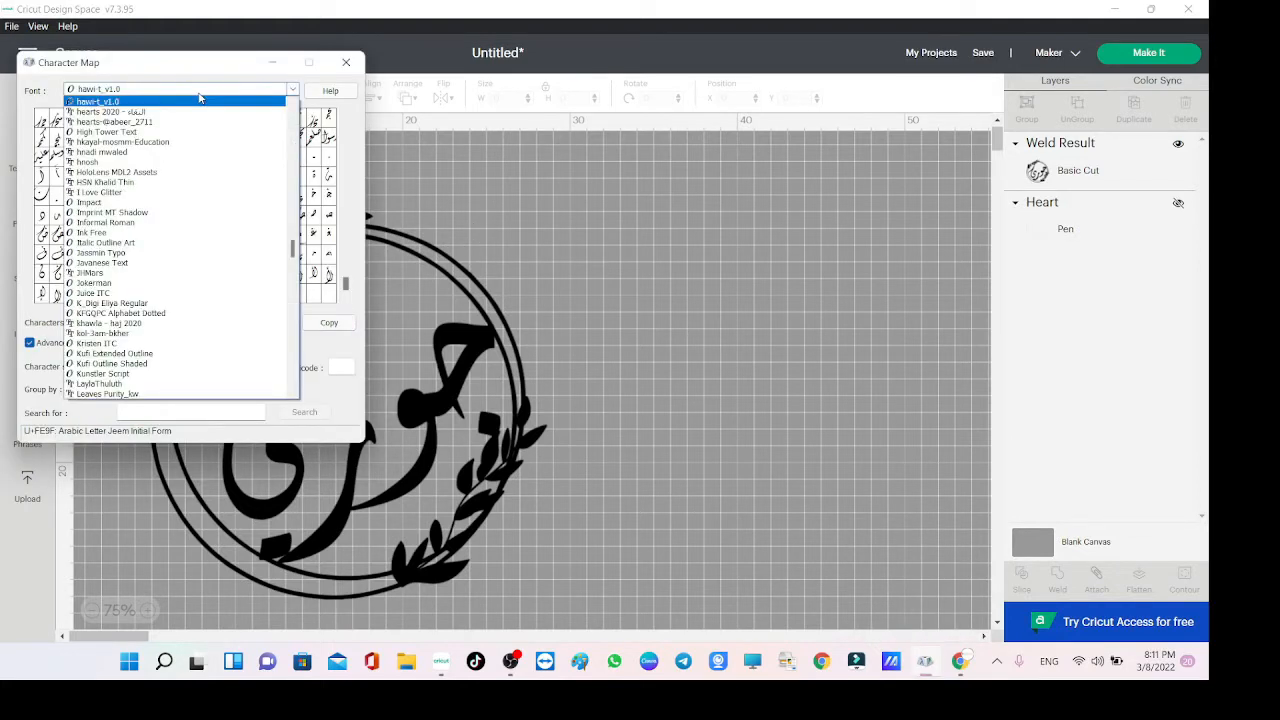
{"action": "type", "text": "ti"}
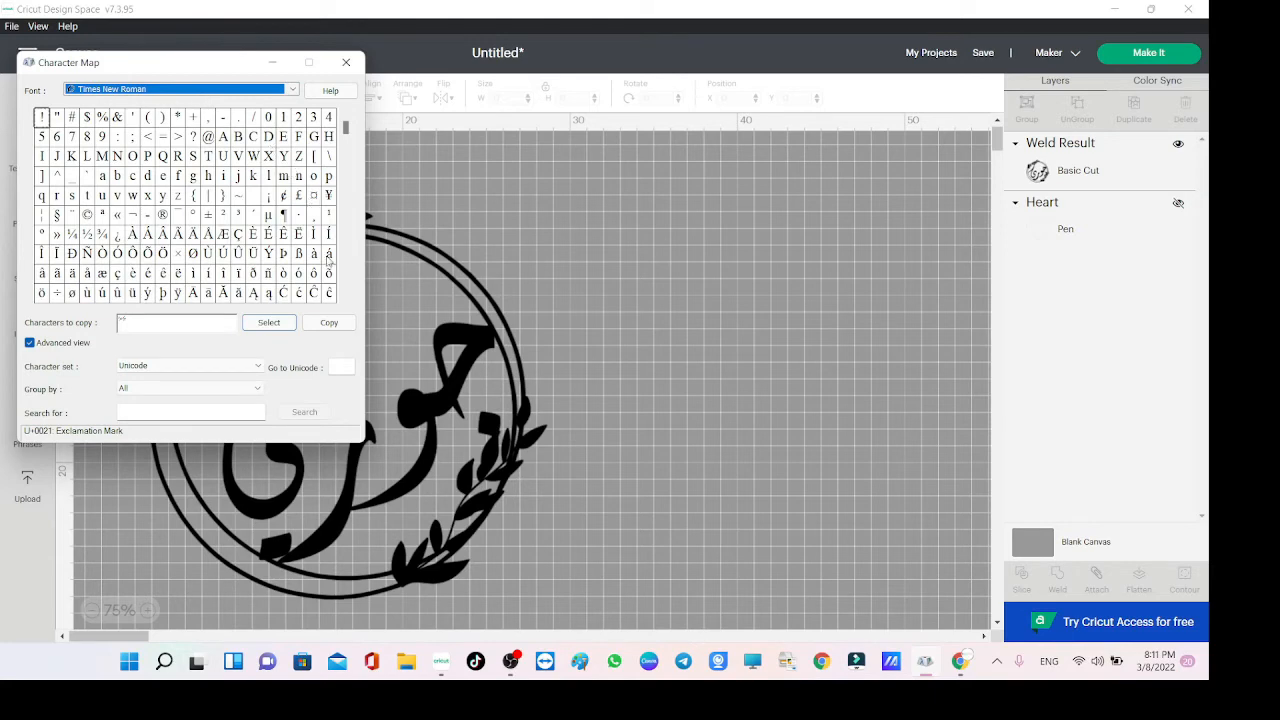
Go to the Arabic letter forms in the Times New Roman character grid and clear the previous characters to copy.
{"action": "left_click_drag", "start_coordinate": [346, 128], "coordinate": [369, 318]}
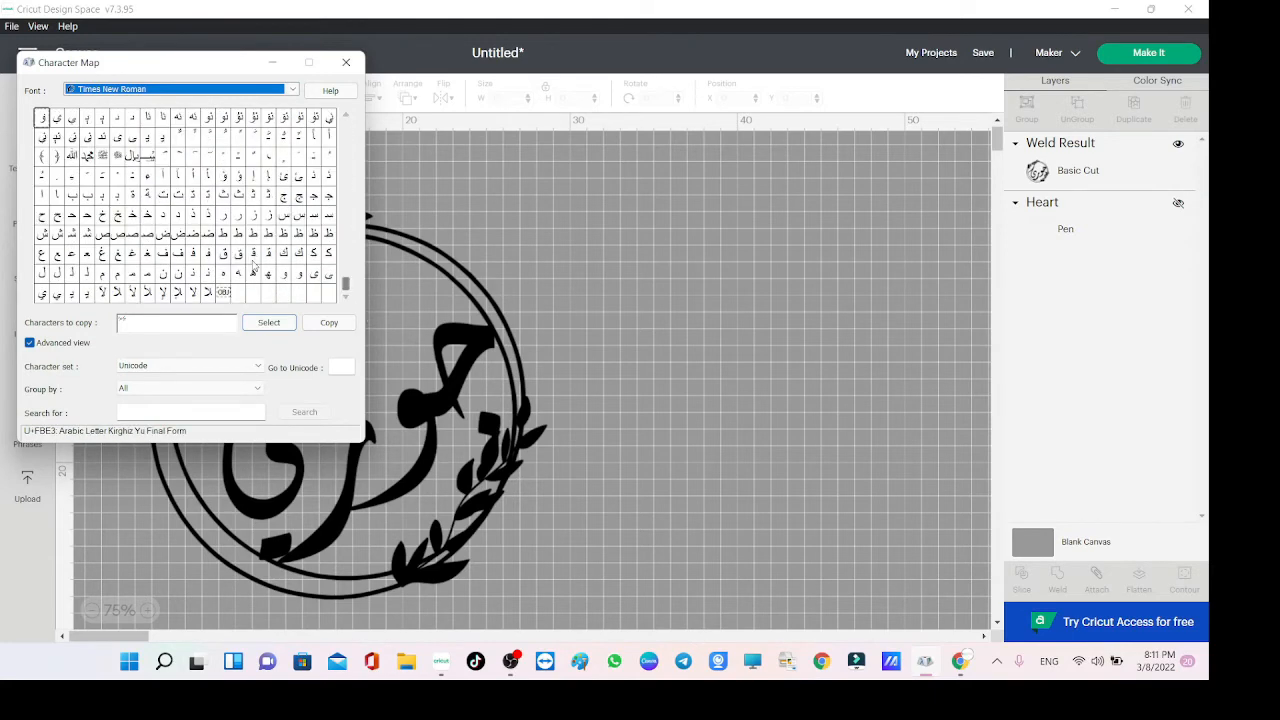
{"action": "left_click_drag", "start_coordinate": [207, 319], "coordinate": [85, 328]}
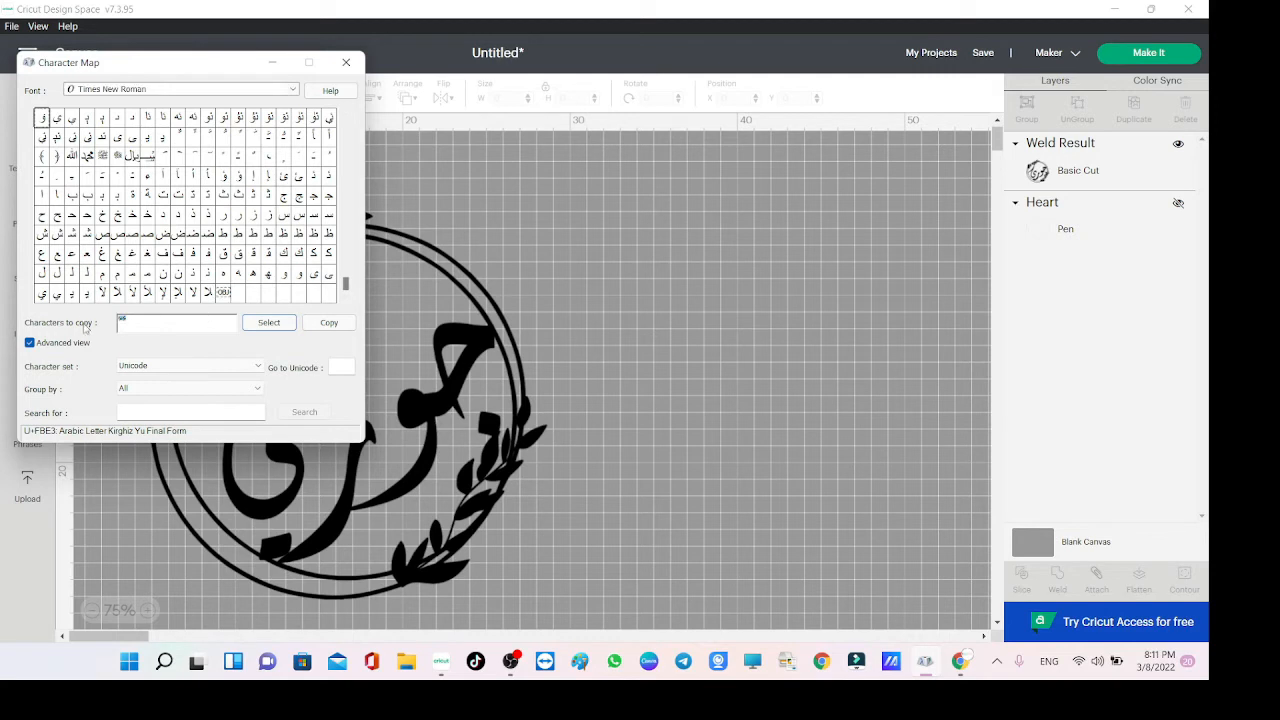
{"action": "key", "text": "BackSpace"}
Collect the four Arabic letters of the new name in reverse order, using the initial form for each Seen, and copy them.
{"action": "left_click", "coordinate": [176, 276]}
{"action": "left_click", "coordinate": [269, 322]}
{"action": "left_click", "coordinate": [316, 216]}
{"action": "left_click", "coordinate": [269, 322]}
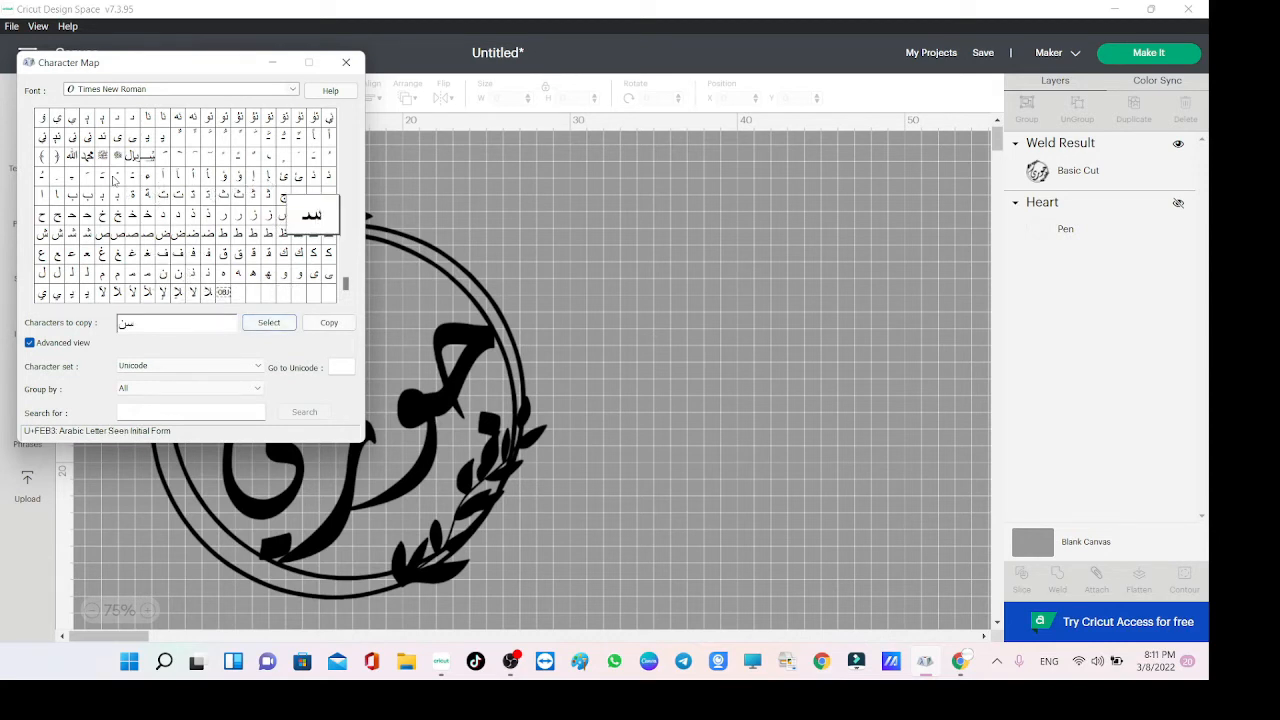
{"action": "left_click", "coordinate": [163, 214]}
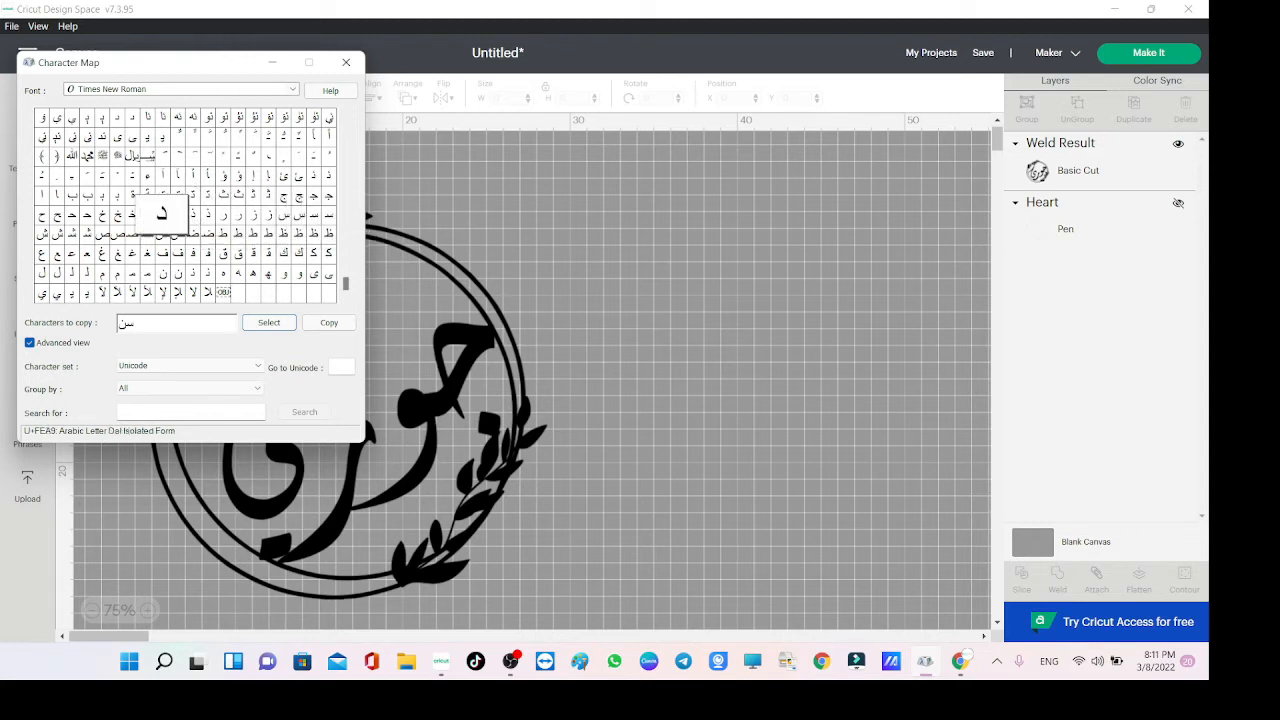
{"action": "left_click", "coordinate": [299, 276]}
{"action": "left_click", "coordinate": [273, 322]}
{"action": "left_click", "coordinate": [316, 216]}
{"action": "left_click", "coordinate": [284, 322]}
{"action": "left_click", "coordinate": [329, 323]}
Add the copied Arabic letters to the Design Space canvas as a new text and place it beside the wreath on its right.
{"action": "left_click", "coordinate": [600, 301]}
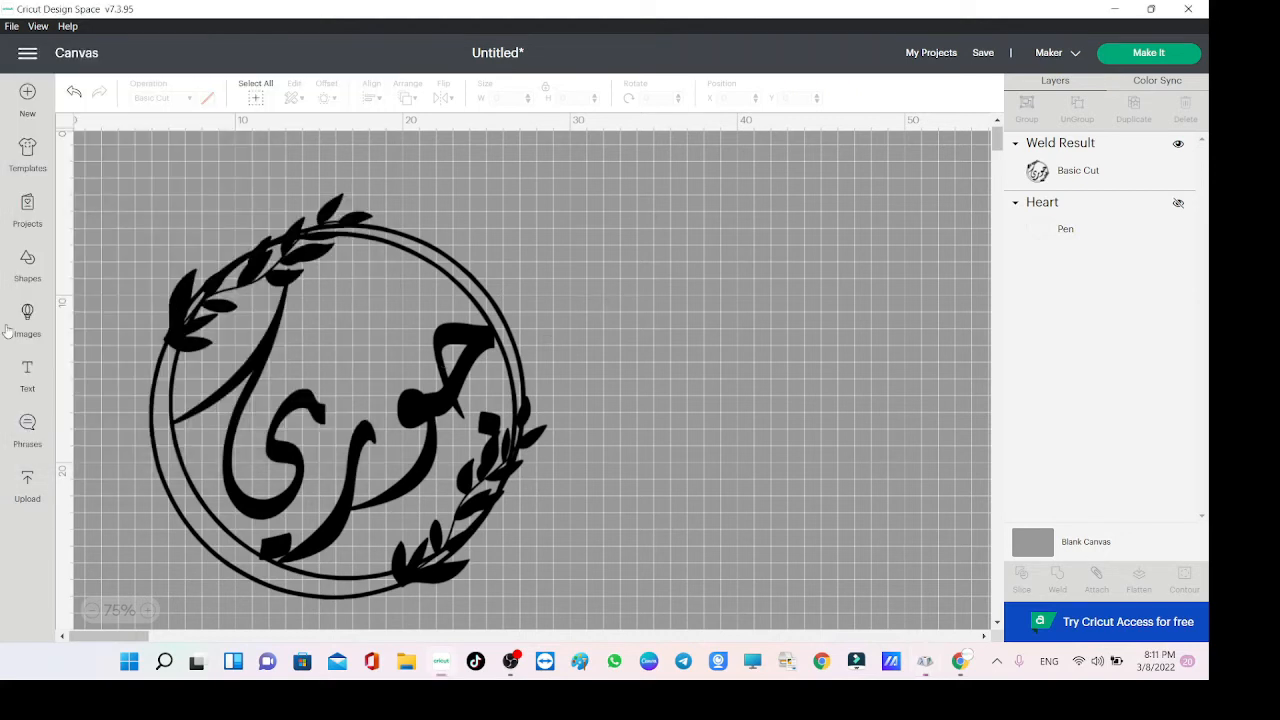
{"action": "left_click", "coordinate": [28, 376]}
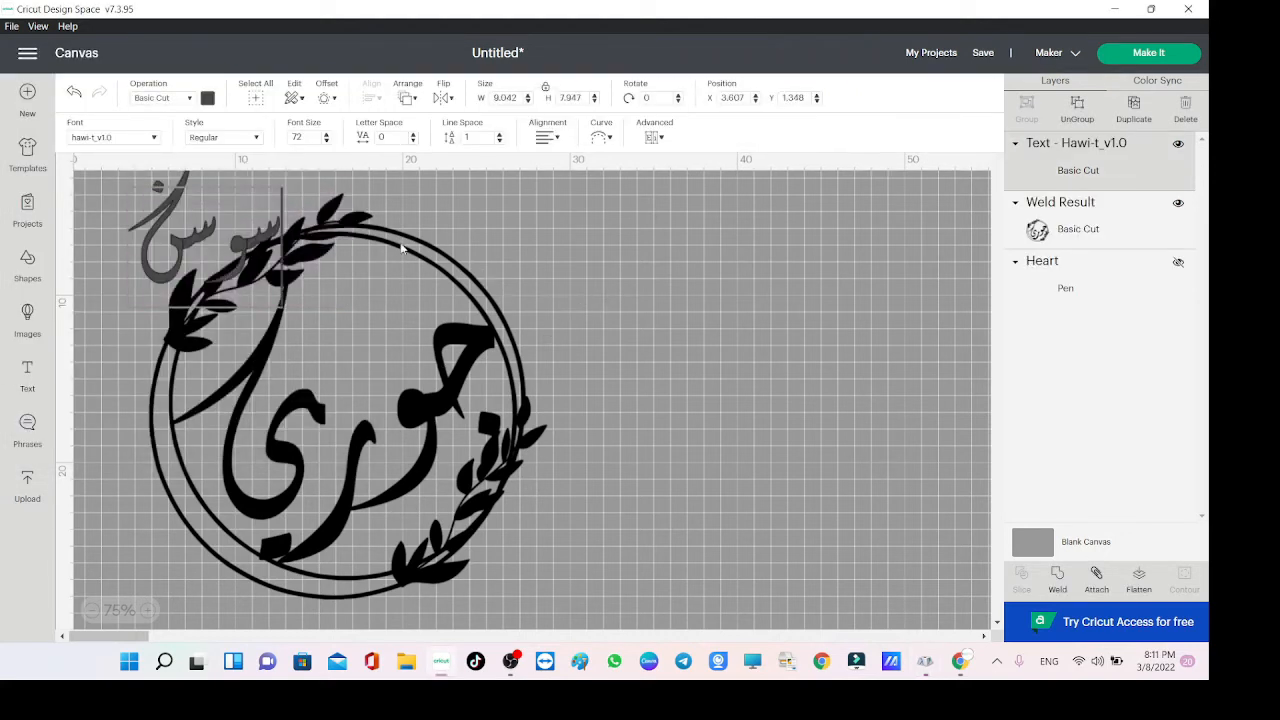
{"action": "left_click", "coordinate": [567, 262]}
{"action": "left_click_drag", "start_coordinate": [174, 251], "coordinate": [720, 408]}
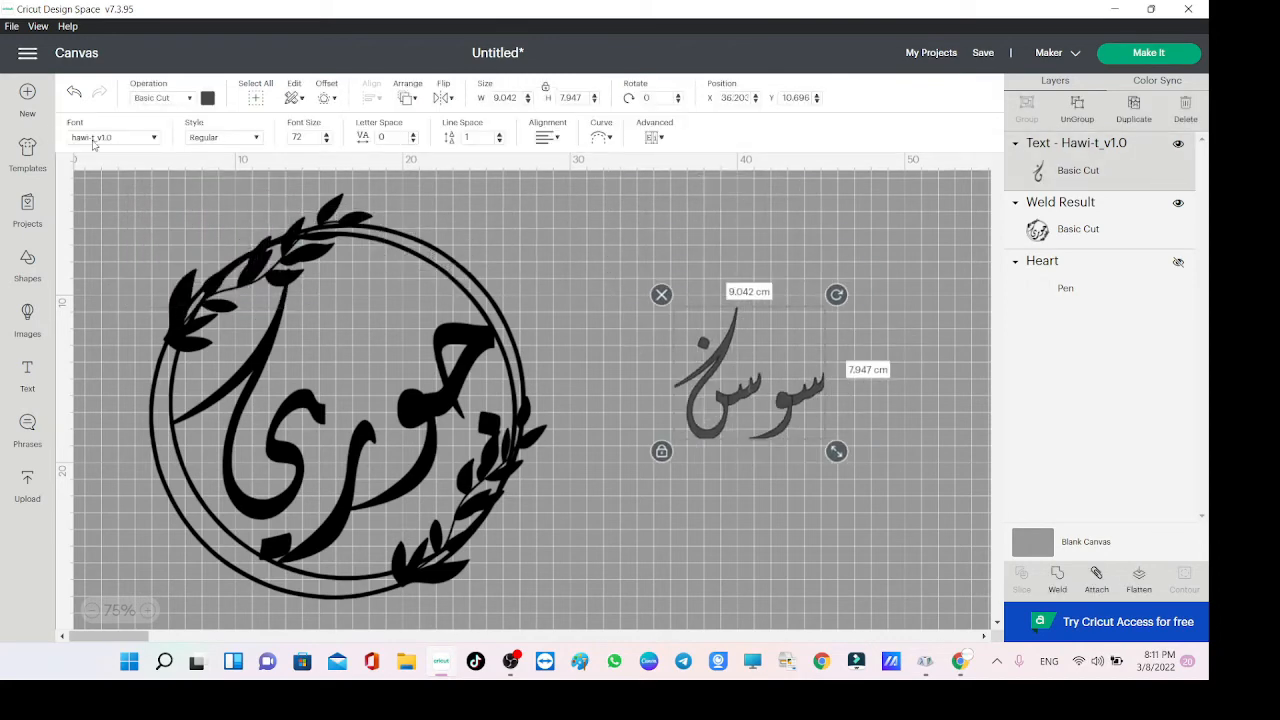
Change the Arabic text's font to Times New Roman, enlarge it to about 29.8 × 9.5 cm, and position it beside the wreath.
{"action": "left_click", "coordinate": [93, 142]}
{"action": "type", "text": "times"}
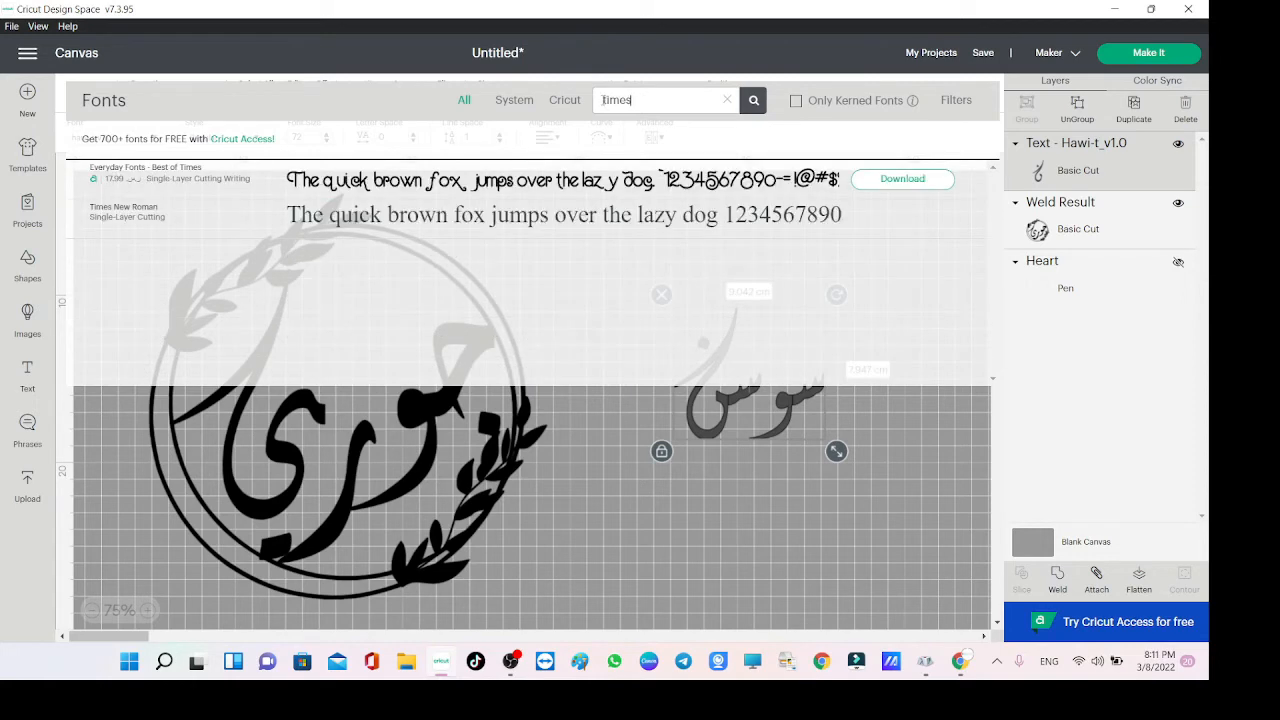
{"action": "left_click", "coordinate": [580, 212]}
{"action": "left_click_drag", "start_coordinate": [903, 423], "coordinate": [640, 536]}
{"action": "left_click_drag", "start_coordinate": [474, 402], "coordinate": [726, 368]}
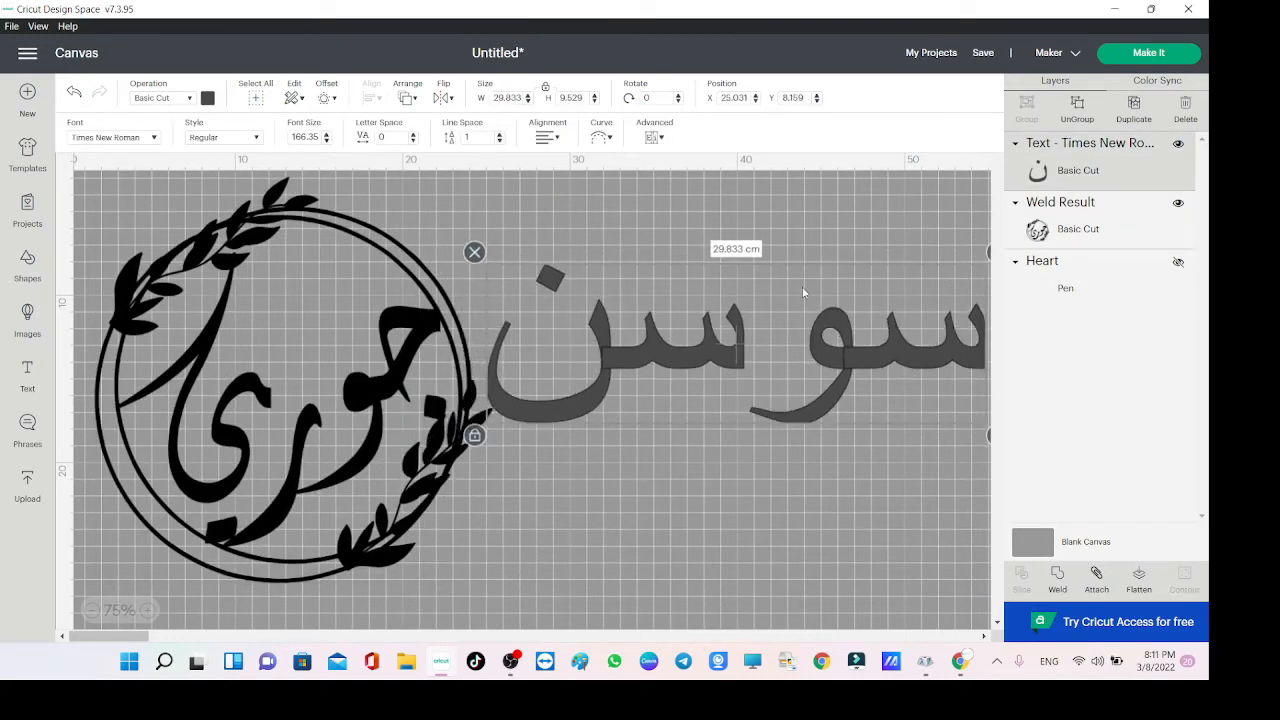
Ungroup the Arabic text to letters, move the Waw, second Seen and Noon together until they touch, and select the wreath and all letters.
{"action": "left_click", "coordinate": [655, 137]}
{"action": "left_click", "coordinate": [700, 163]}
{"action": "left_click_drag", "start_coordinate": [678, 346], "coordinate": [707, 361]}
{"action": "left_click", "coordinate": [740, 264]}
{"action": "left_click_drag", "start_coordinate": [876, 351], "coordinate": [871, 421]}
{"action": "left_click_drag", "start_coordinate": [831, 338], "coordinate": [796, 417]}
{"action": "left_click_drag", "start_coordinate": [721, 346], "coordinate": [717, 416]}
{"action": "left_click_drag", "start_coordinate": [597, 353], "coordinate": [635, 417]}
{"action": "left_click_drag", "start_coordinate": [938, 291], "coordinate": [480, 626]}
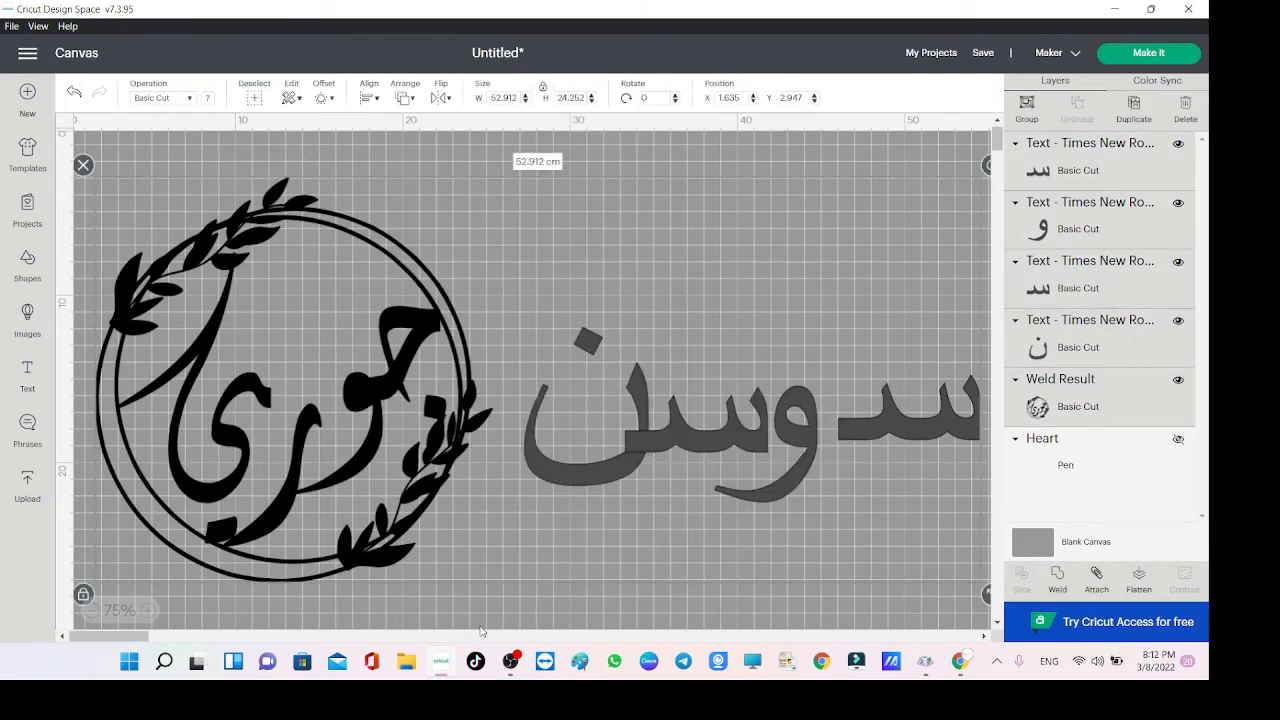
Switch to Chrome and open the Arabic text converter at arabic-keyboard.org/photoshop-arabic/.
{"action": "left_click", "coordinate": [960, 662]}
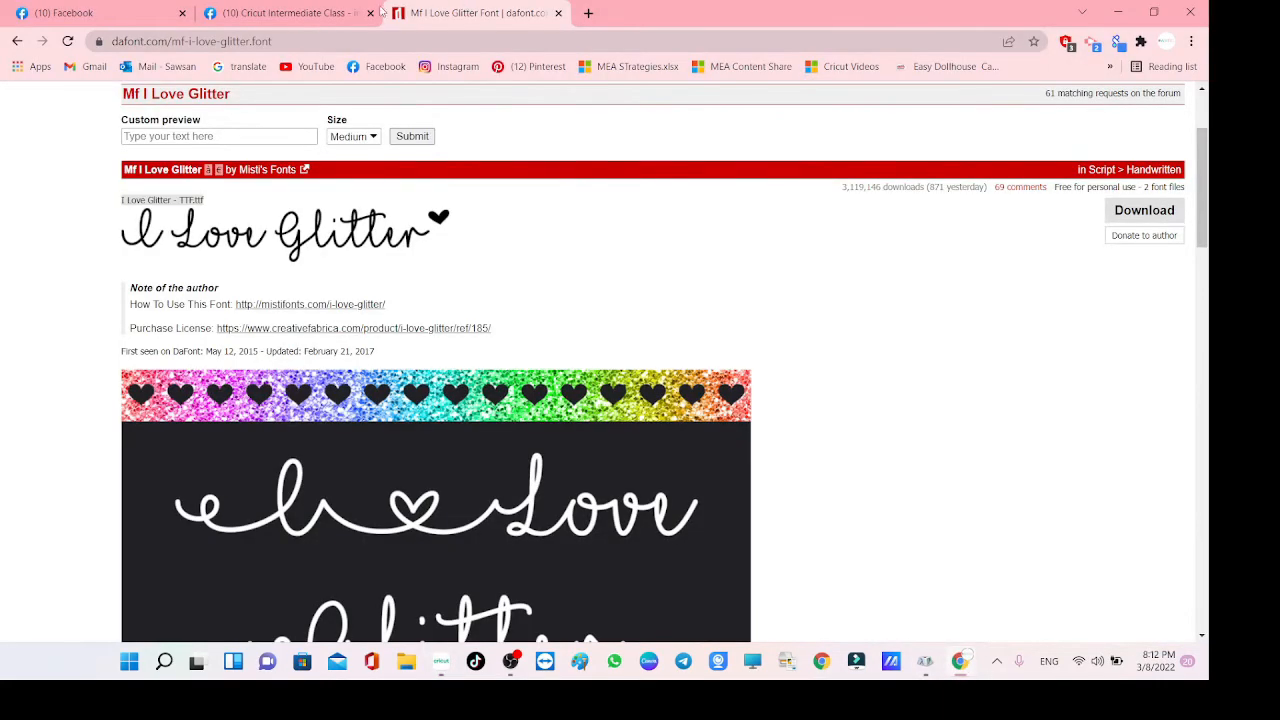
{"action": "left_click", "coordinate": [318, 40]}
{"action": "type", "text": "arabic"}
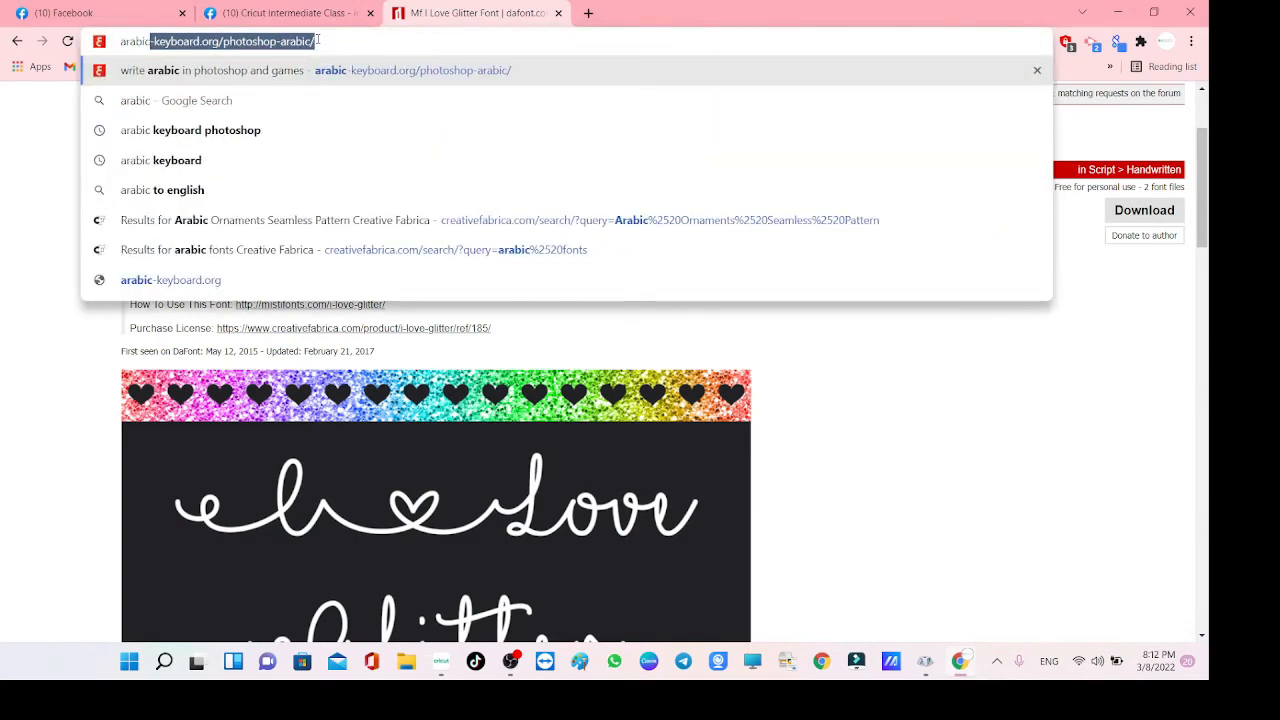
{"action": "key", "text": "Return"}
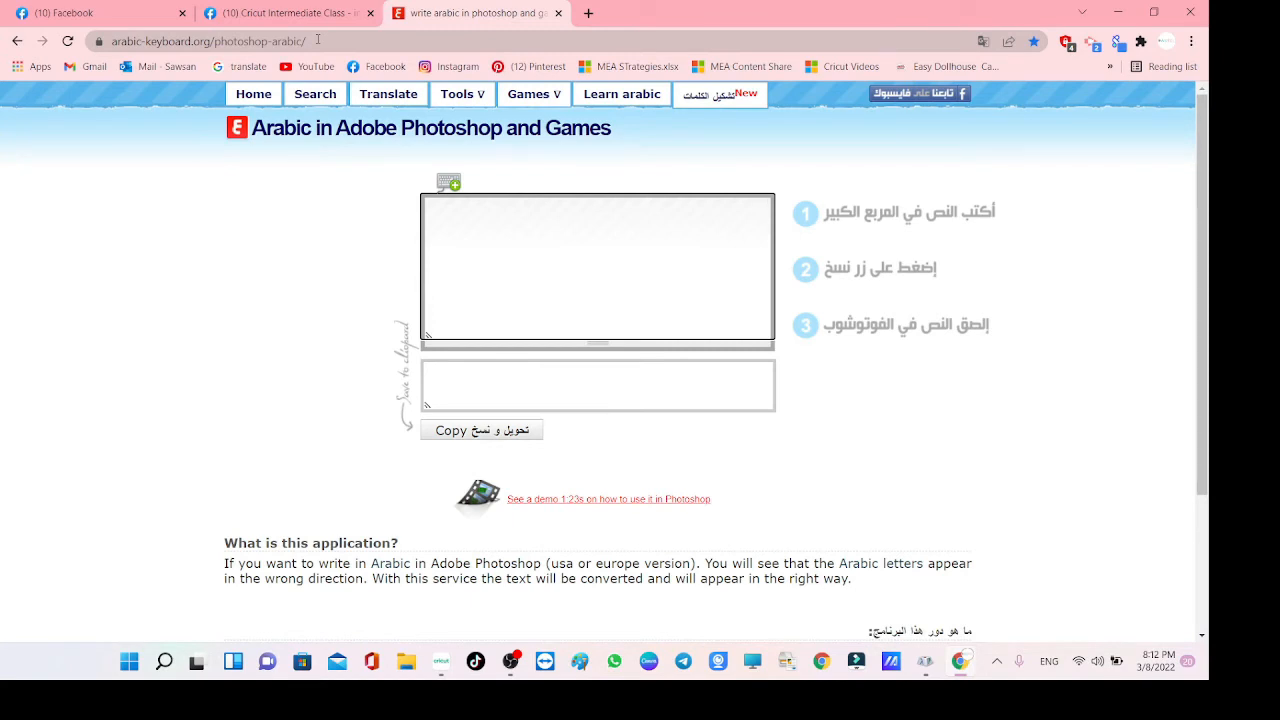
Enter "إمساكية رمضان" as the source text with the Arabic keyboard layout, and convert and copy it.
{"action": "left_click", "coordinate": [697, 230]}
{"action": "key", "text": "alt+shift"}
{"action": "type", "text": "مساكية رمضان"}
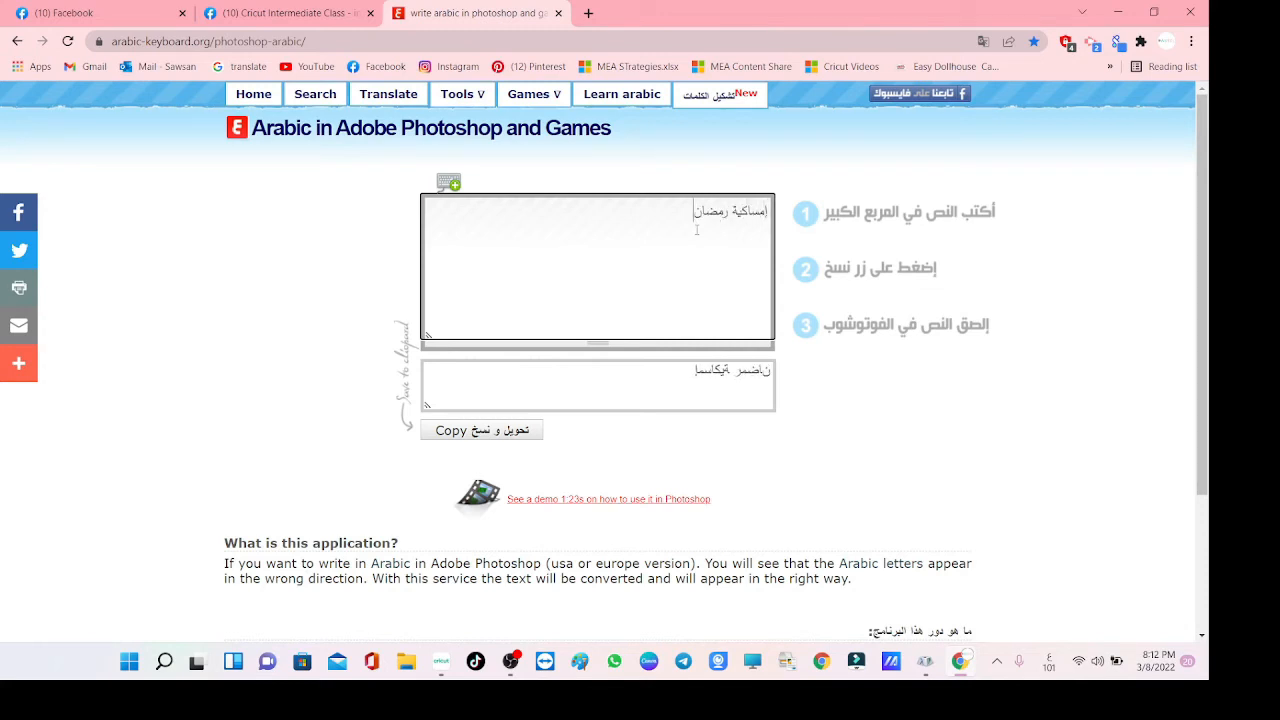
{"action": "left_click", "coordinate": [514, 432]}
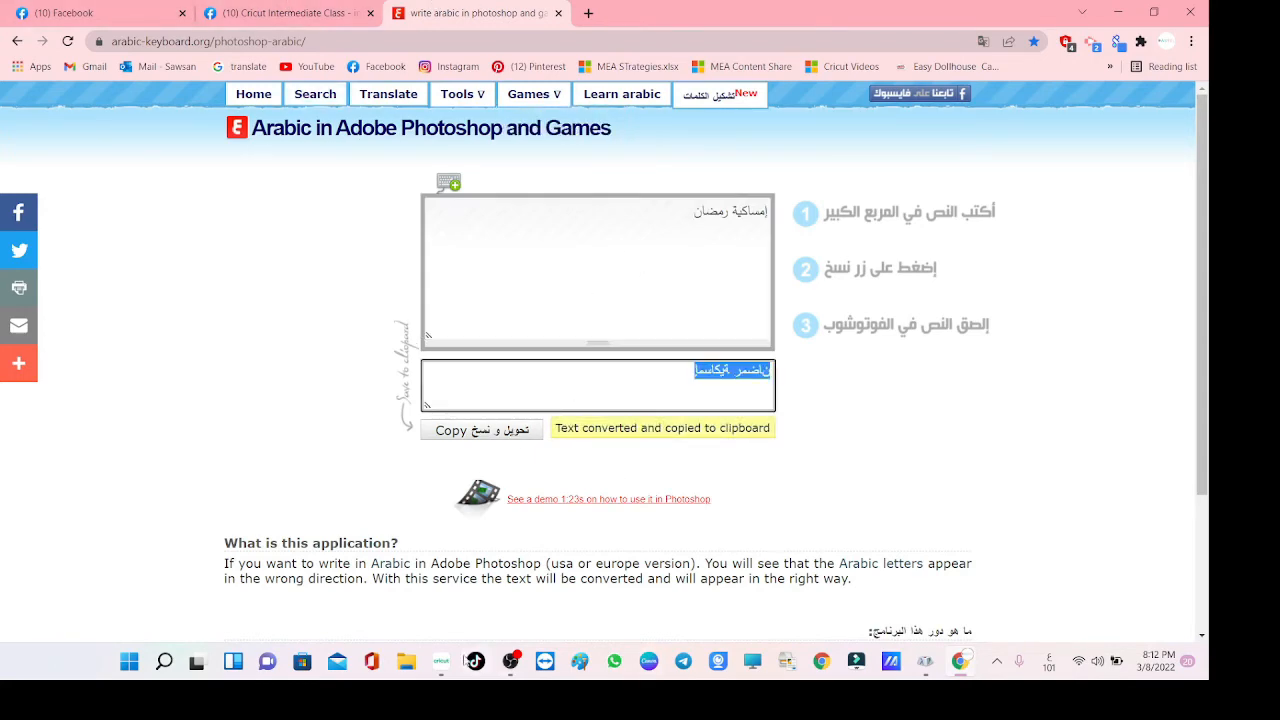
Switch to Cricut Design Space and delete all visible designs from the canvas.
{"action": "left_click", "coordinate": [443, 660]}
{"action": "left_click", "coordinate": [921, 153]}
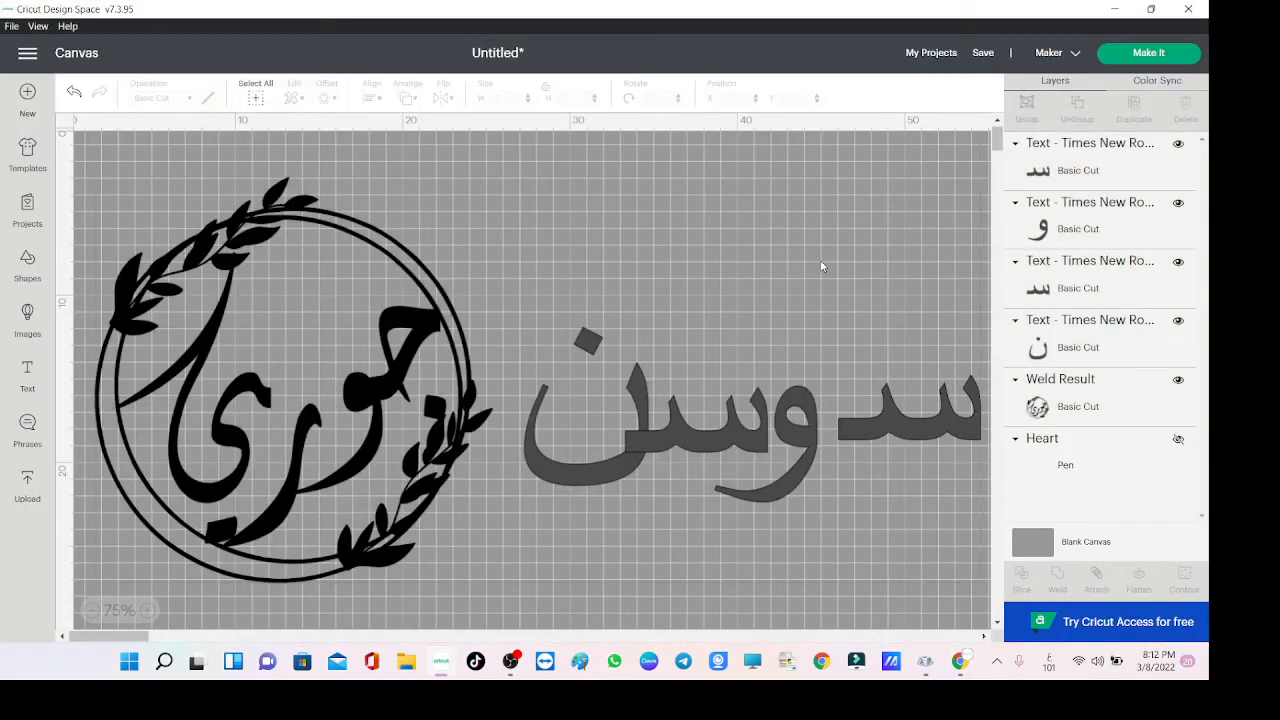
{"action": "key", "text": "ctrl+a"}
{"action": "key", "text": "Delete"}
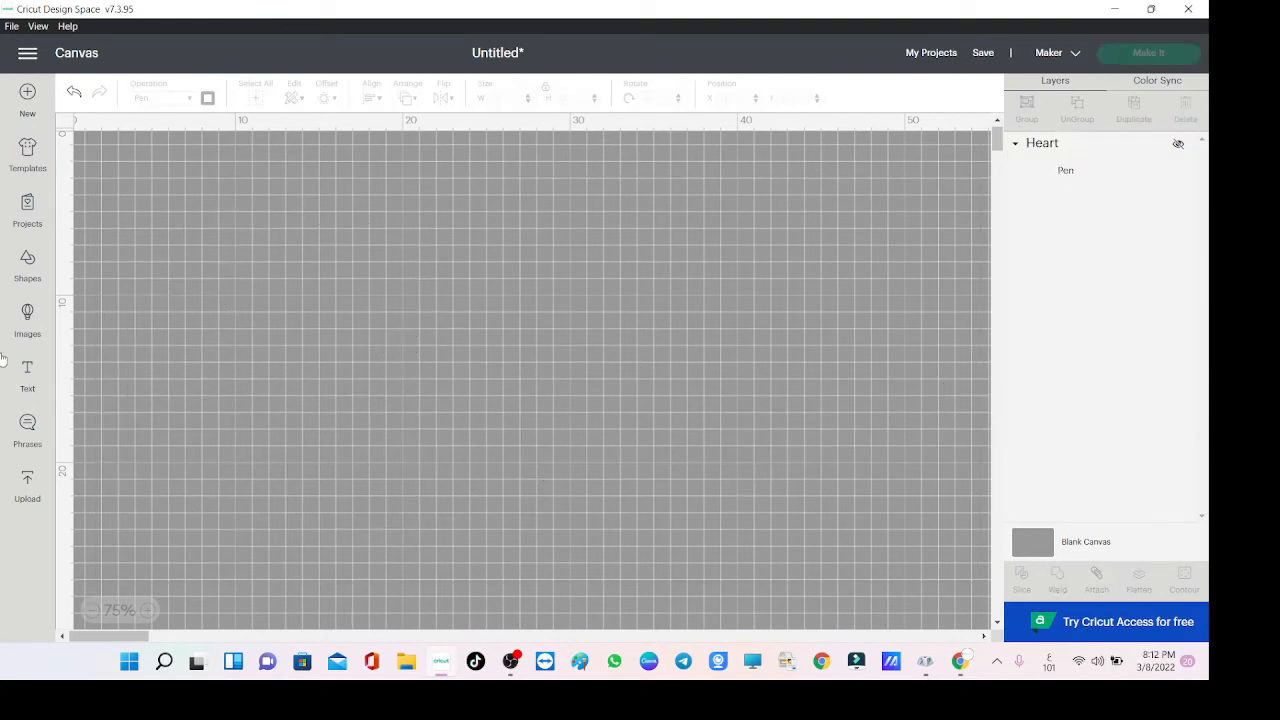
Add a text object containing the copied phrase "إمساكية رمضان" and move it to the middle of the canvas.
{"action": "left_click", "coordinate": [27, 372]}
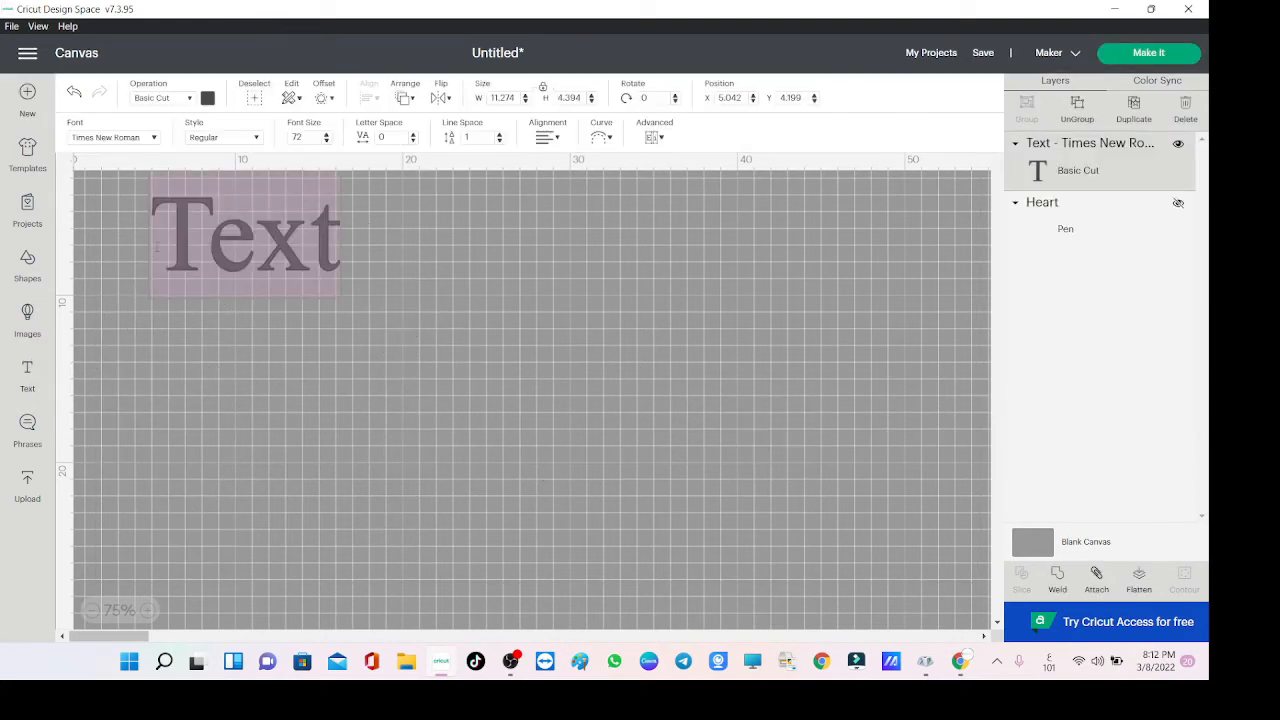
{"action": "key", "text": "ctrl+v"}
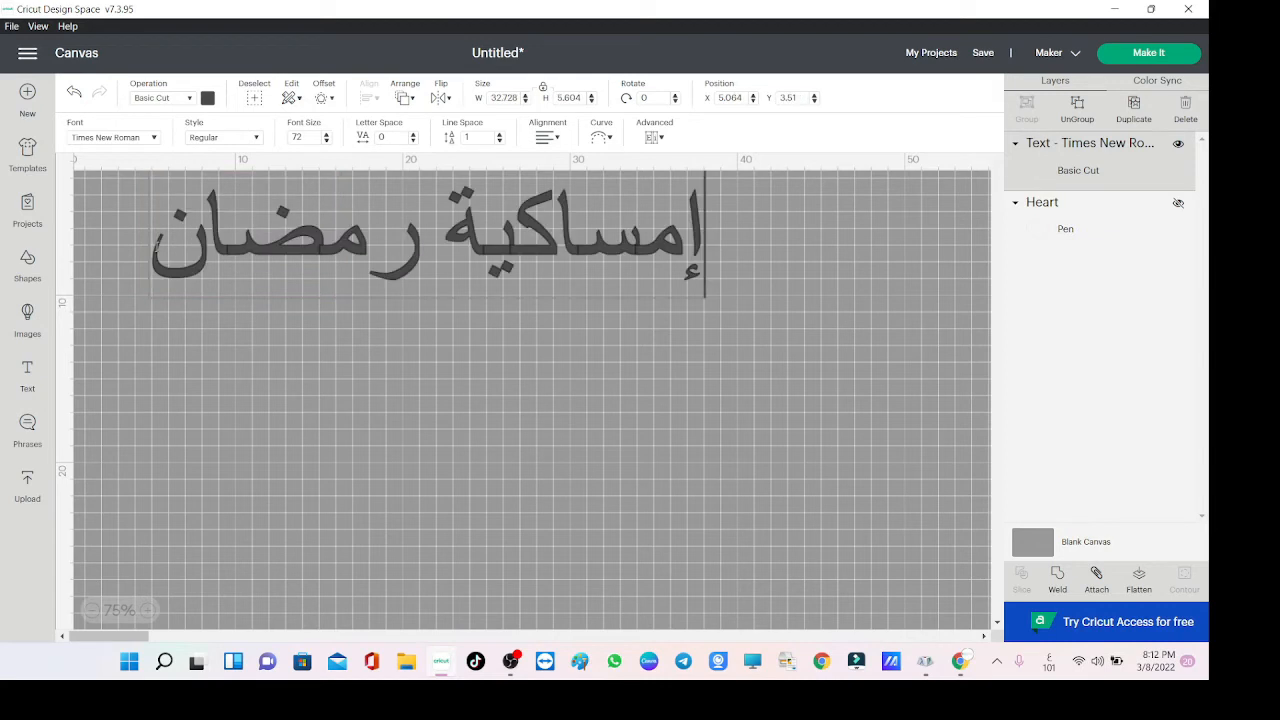
{"action": "left_click_drag", "start_coordinate": [820, 196], "coordinate": [240, 306]}
{"action": "left_click_drag", "start_coordinate": [223, 228], "coordinate": [387, 347]}
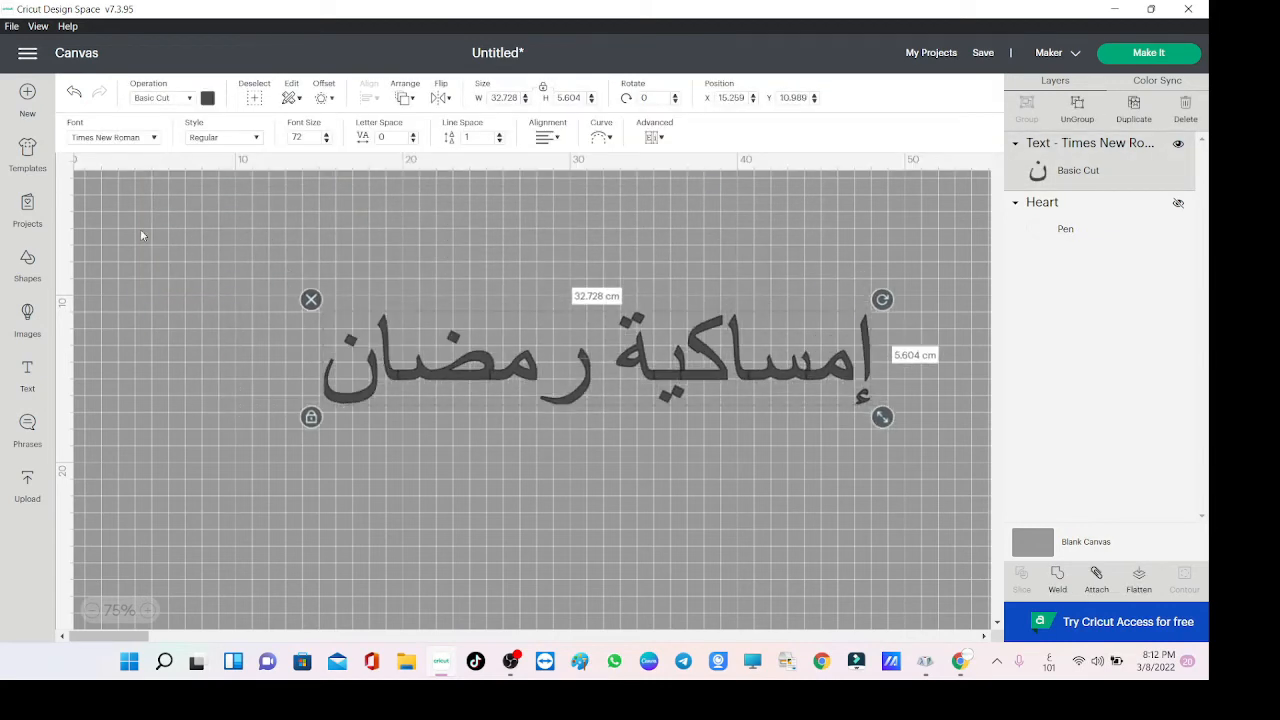
Try the Cricut font A Child's Year on the Arabic text.
{"action": "left_click", "coordinate": [100, 137]}
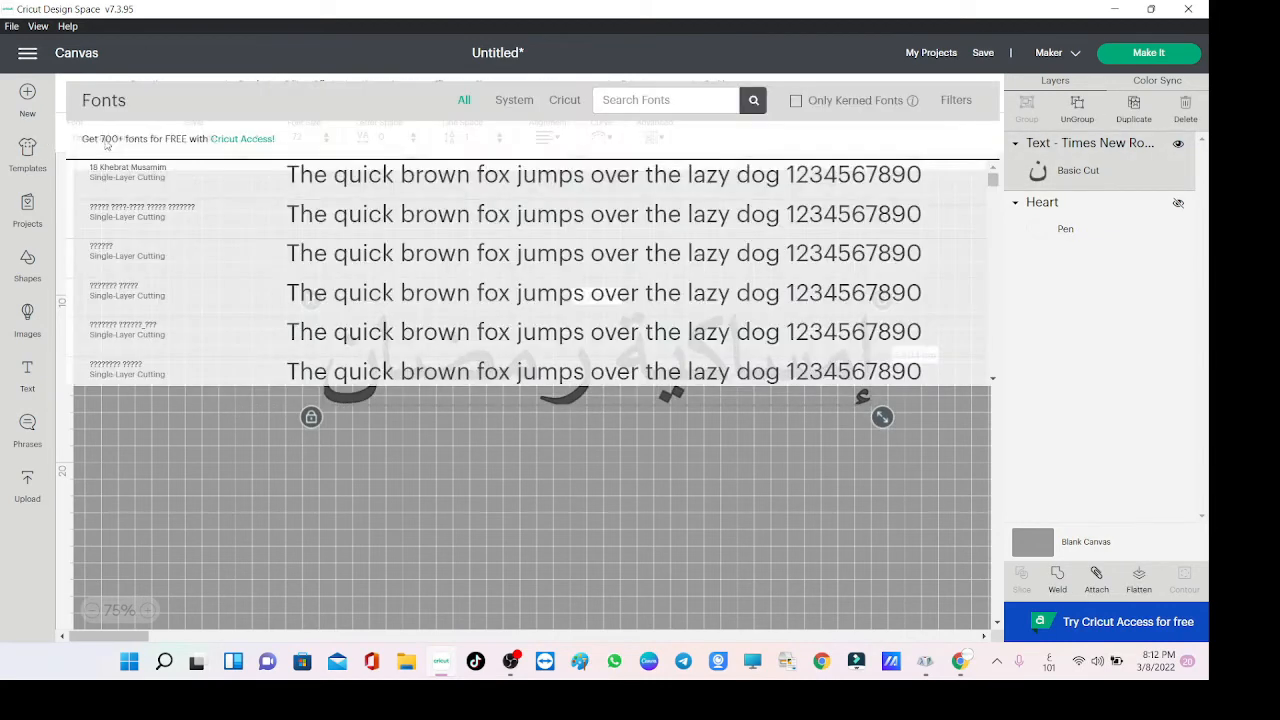
{"action": "left_click", "coordinate": [564, 100]}
{"action": "left_click", "coordinate": [349, 261]}
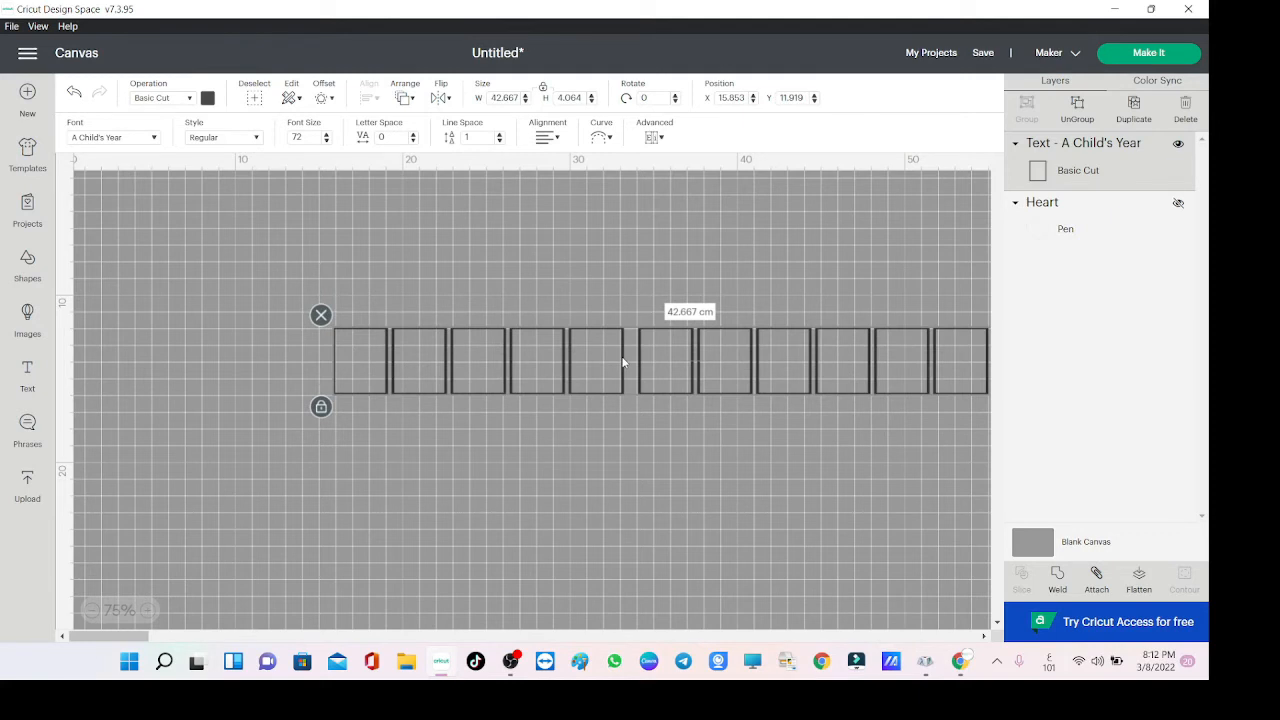
Find Arial among the system fonts and apply it to the Arabic text.
{"action": "left_click", "coordinate": [94, 140]}
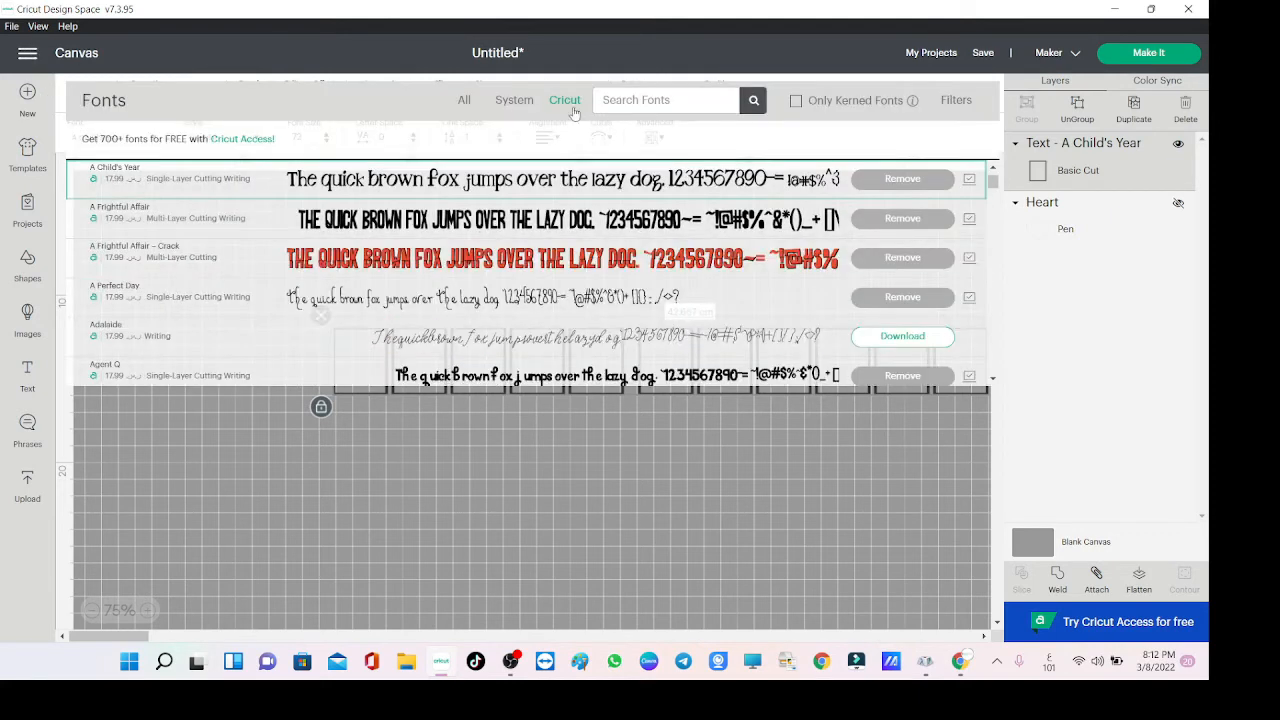
{"action": "left_click", "coordinate": [519, 103]}
{"action": "left_click", "coordinate": [614, 100]}
{"action": "type", "text": "فه"}
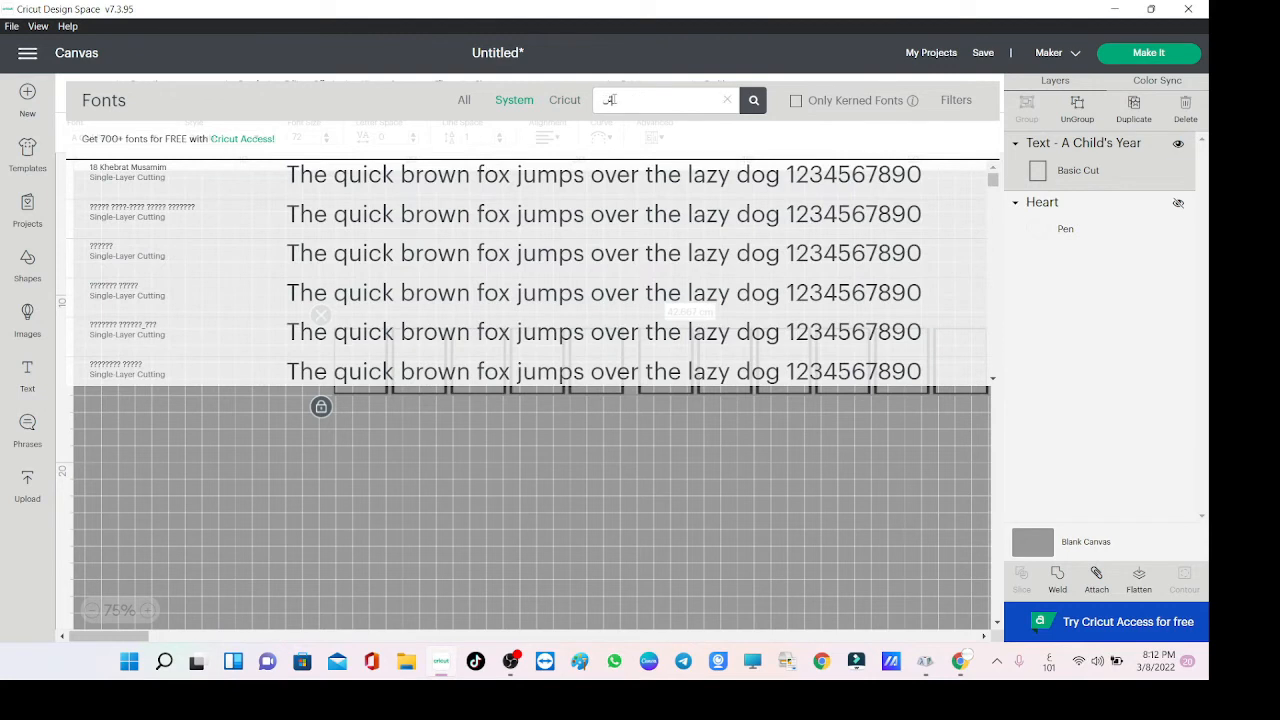
{"action": "type", "text": "شم"}
{"action": "key", "text": "BackSpace"}
{"action": "key", "text": "BackSpace"}
{"action": "key", "text": "BackSpace"}
{"action": "key", "text": "BackSpace"}
{"action": "key", "text": "BackSpace"}
{"action": "key", "text": "alt+shift"}
{"action": "type", "text": "ar"}
{"action": "left_click", "coordinate": [675, 174]}
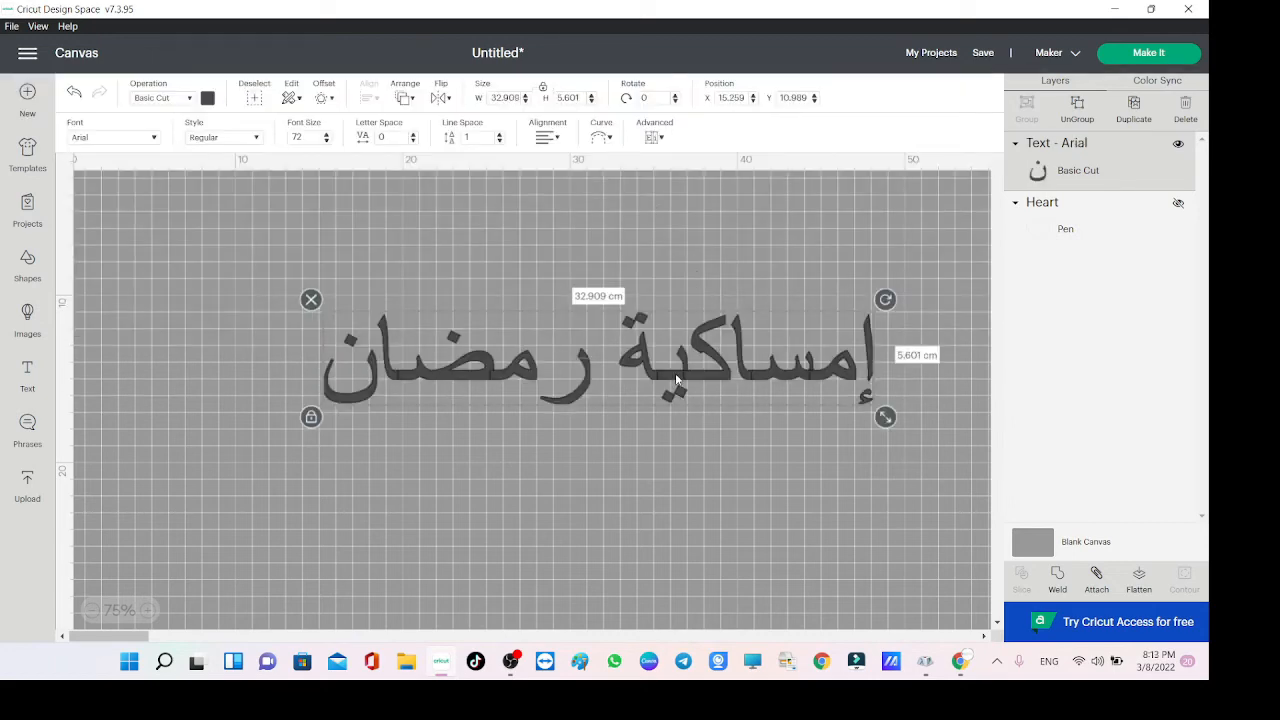
Search the system fonts for "k_" and apply K_Digi Eliya to the text.
{"action": "left_click", "coordinate": [92, 138]}
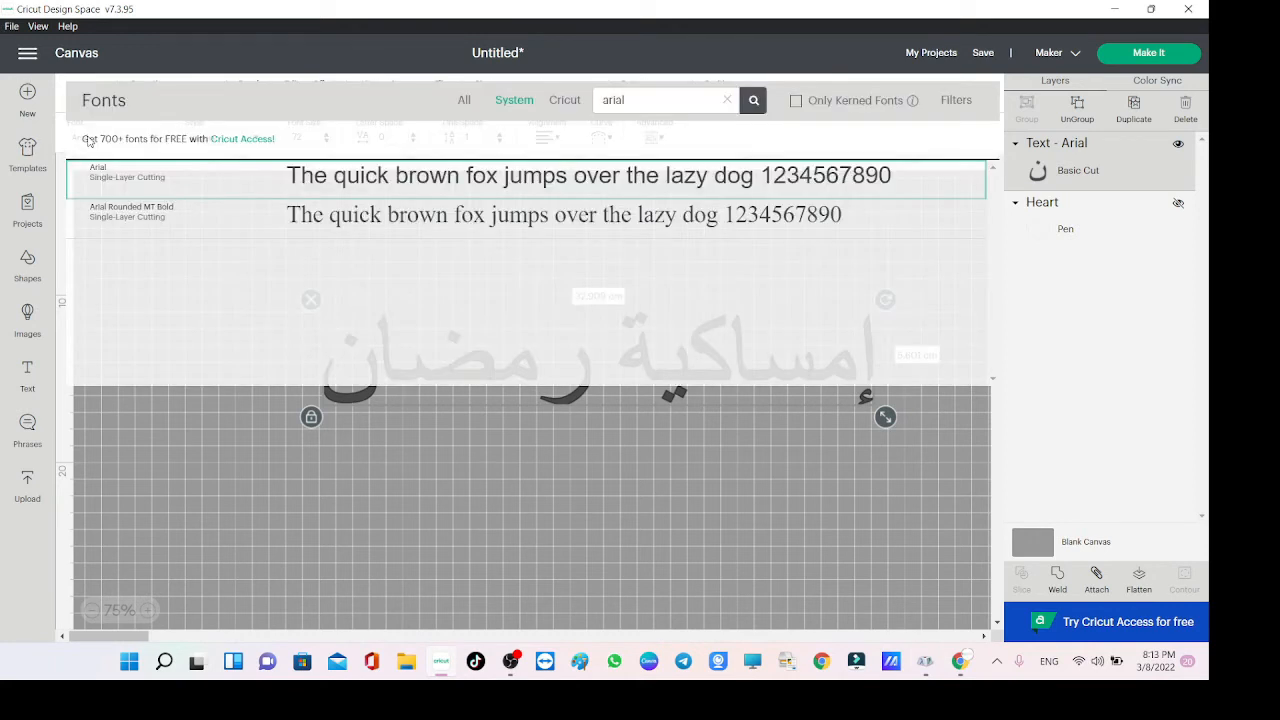
{"action": "left_click_drag", "start_coordinate": [639, 100], "coordinate": [557, 110]}
{"action": "type", "text": "k"}
{"action": "left_click", "coordinate": [756, 102]}
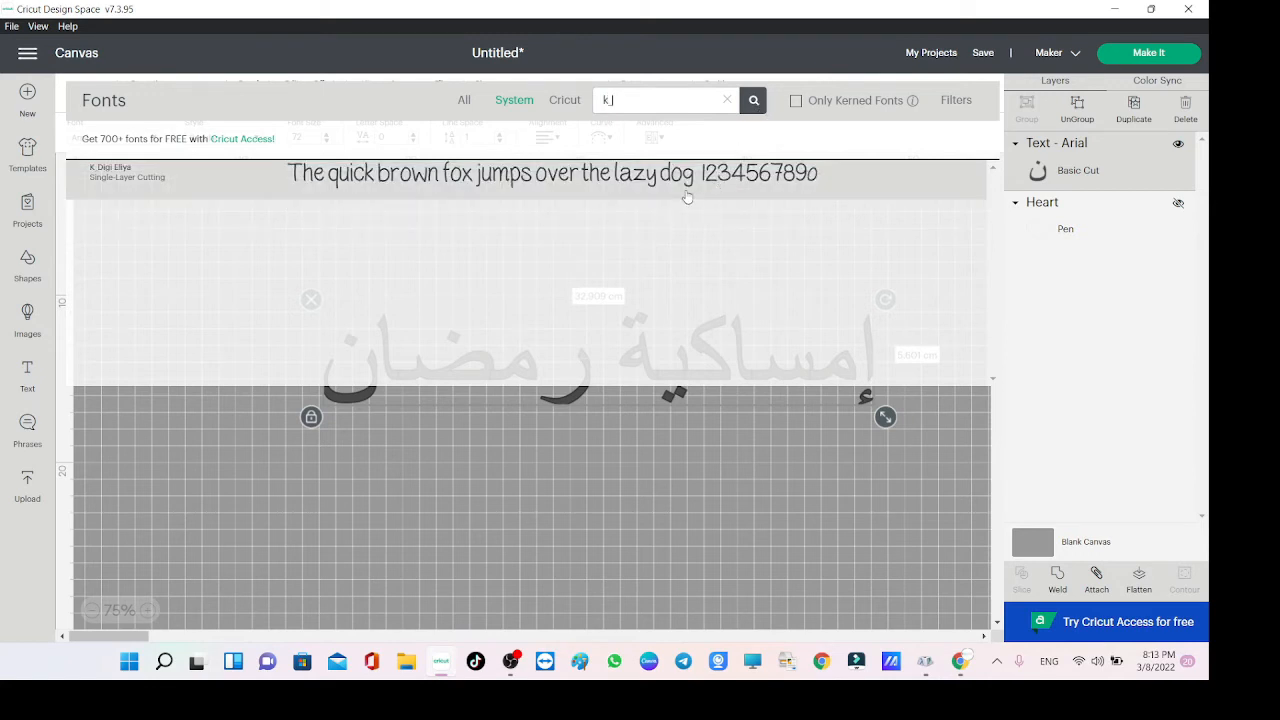
{"action": "left_click", "coordinate": [686, 194]}
Resize the text to about 36.4 cm wide by 11.3 cm high and move it lower on the canvas.
{"action": "left_click_drag", "start_coordinate": [729, 495], "coordinate": [603, 415]}
{"action": "left_click_drag", "start_coordinate": [917, 485], "coordinate": [819, 453]}
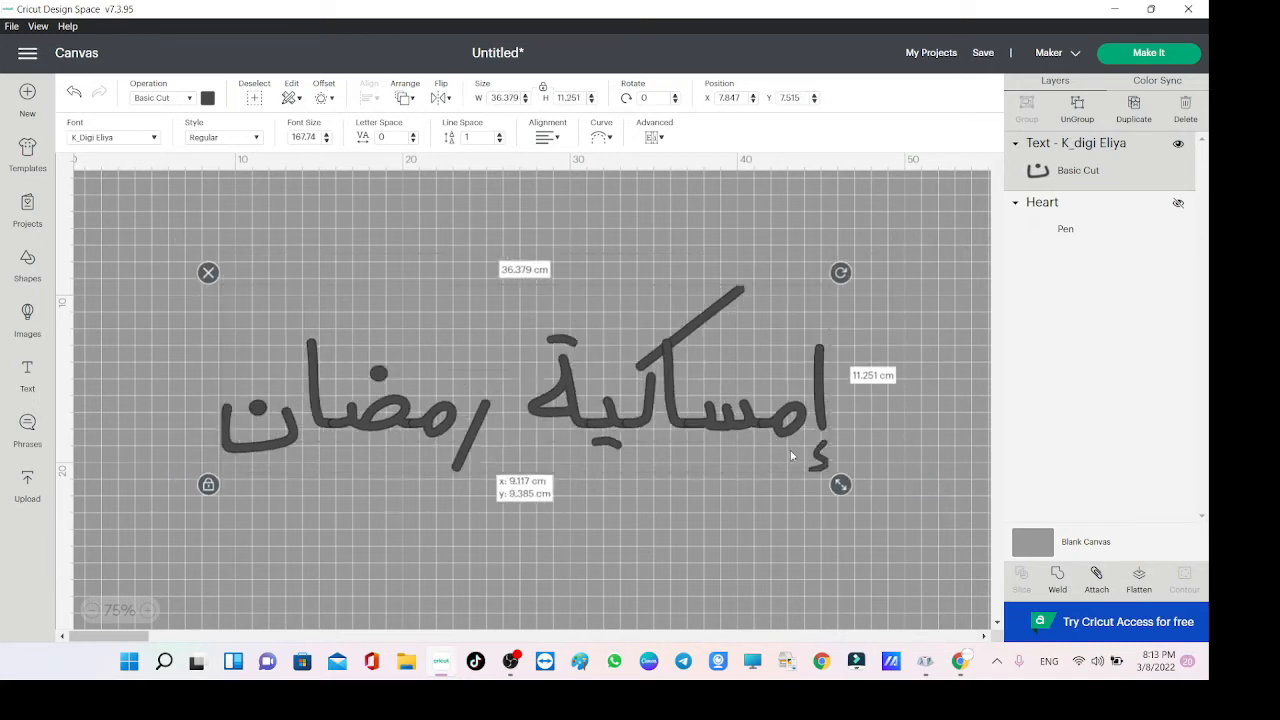
{"action": "left_click_drag", "start_coordinate": [751, 405], "coordinate": [860, 546]}
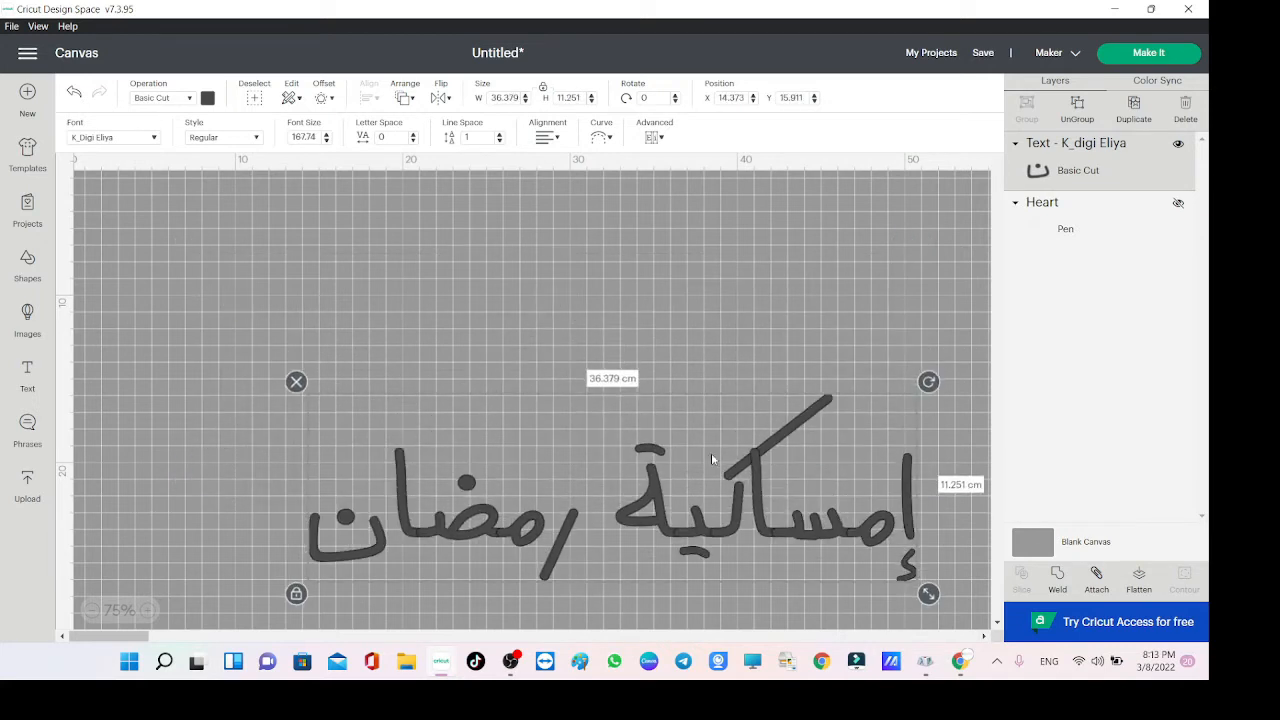
Search the system fonts for "tho" and apply Tholoth to the text.
{"action": "left_click", "coordinate": [114, 138]}
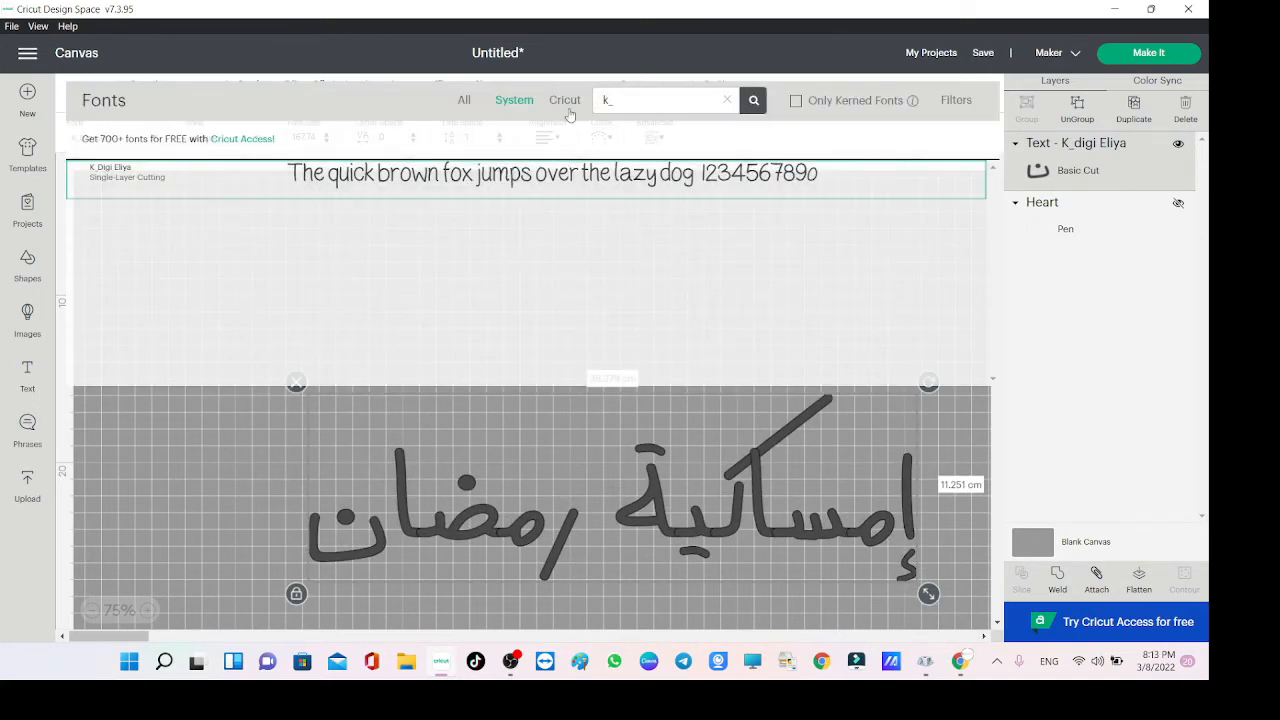
{"action": "key", "text": "ctrl+a"}
{"action": "type", "text": "th"}
{"action": "mouse_move", "coordinate": [913, 104]}
{"action": "type", "text": "o"}
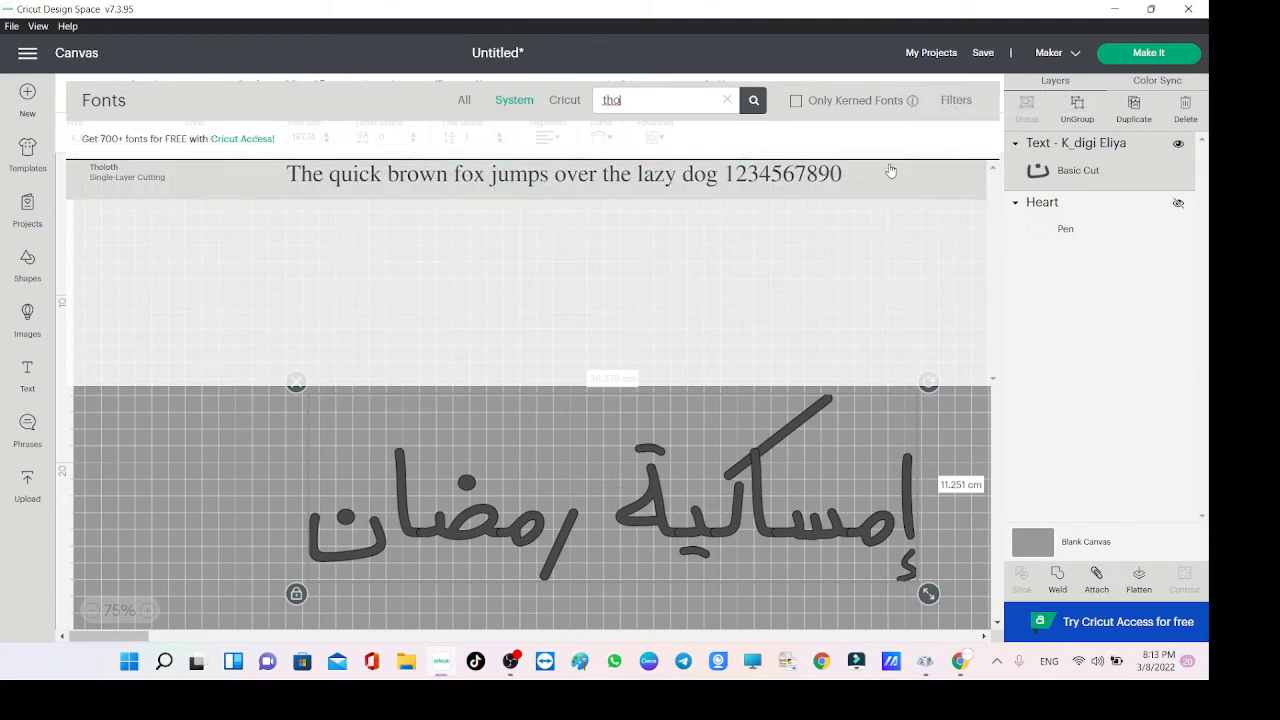
{"action": "left_click", "coordinate": [737, 178]}
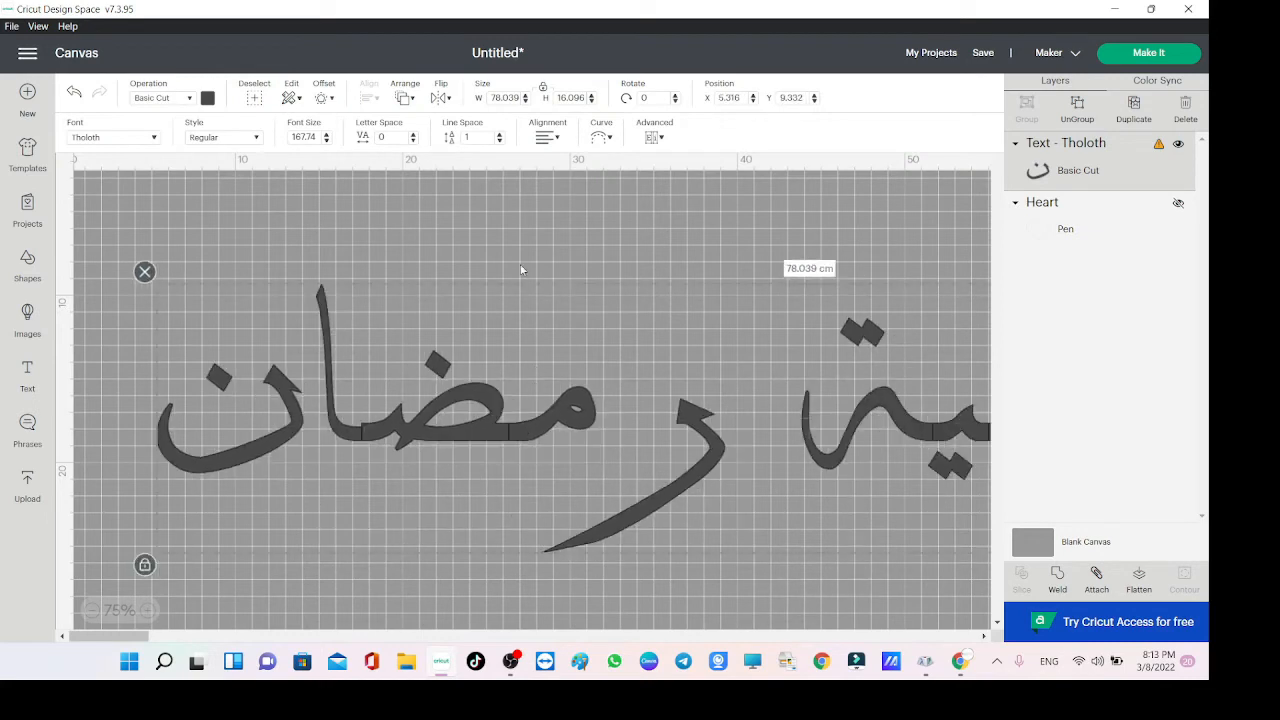
Set the text's width to 50 cm.
{"action": "left_click", "coordinate": [525, 102]}
{"action": "left_click", "coordinate": [525, 102]}
{"action": "left_click", "coordinate": [525, 102]}
{"action": "left_click", "coordinate": [525, 102]}
{"action": "left_click", "coordinate": [525, 102]}
{"action": "left_click", "coordinate": [525, 102]}
{"action": "left_click", "coordinate": [525, 102]}
{"action": "type", "text": "50"}
{"action": "key", "text": "Return"}
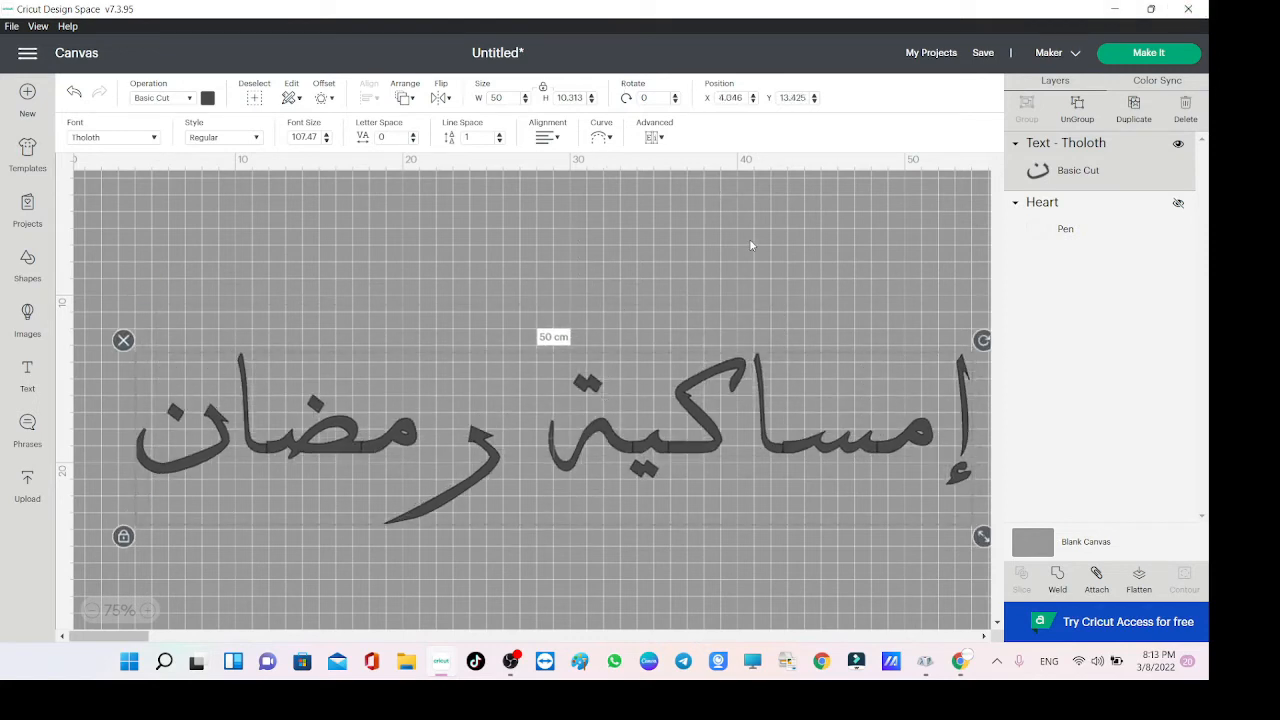
Search the system fonts for "ara" and for "ff m", and apply FF Mshabbak to the text.
{"action": "left_click", "coordinate": [133, 140]}
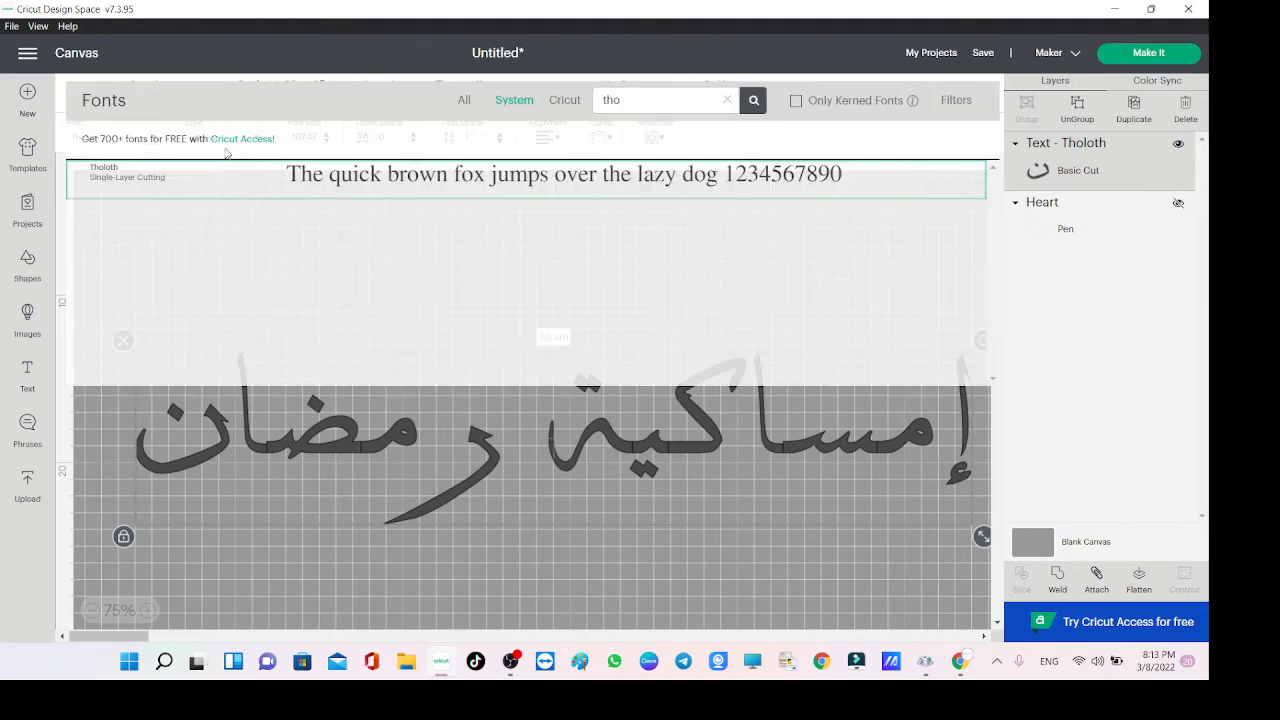
{"action": "type", "text": "ara"}
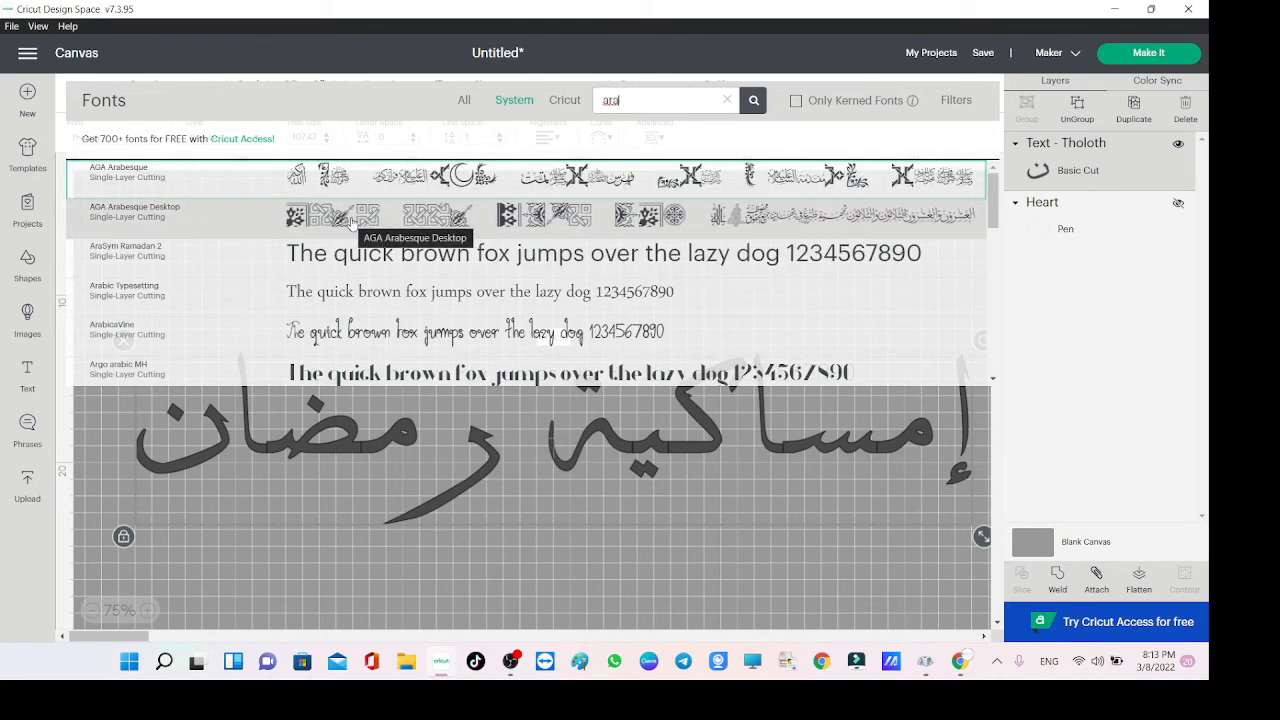
{"action": "left_click_drag", "start_coordinate": [629, 104], "coordinate": [557, 117]}
{"action": "type", "text": "ff"}
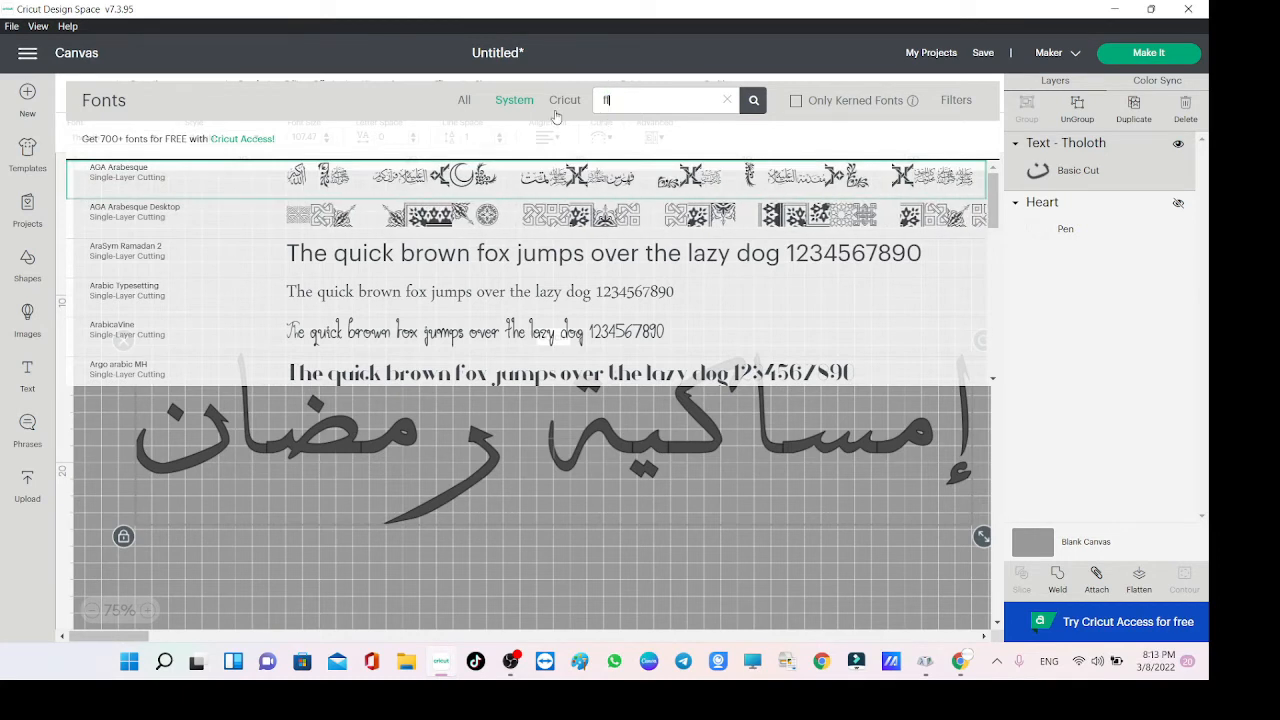
{"action": "type", "text": " m"}
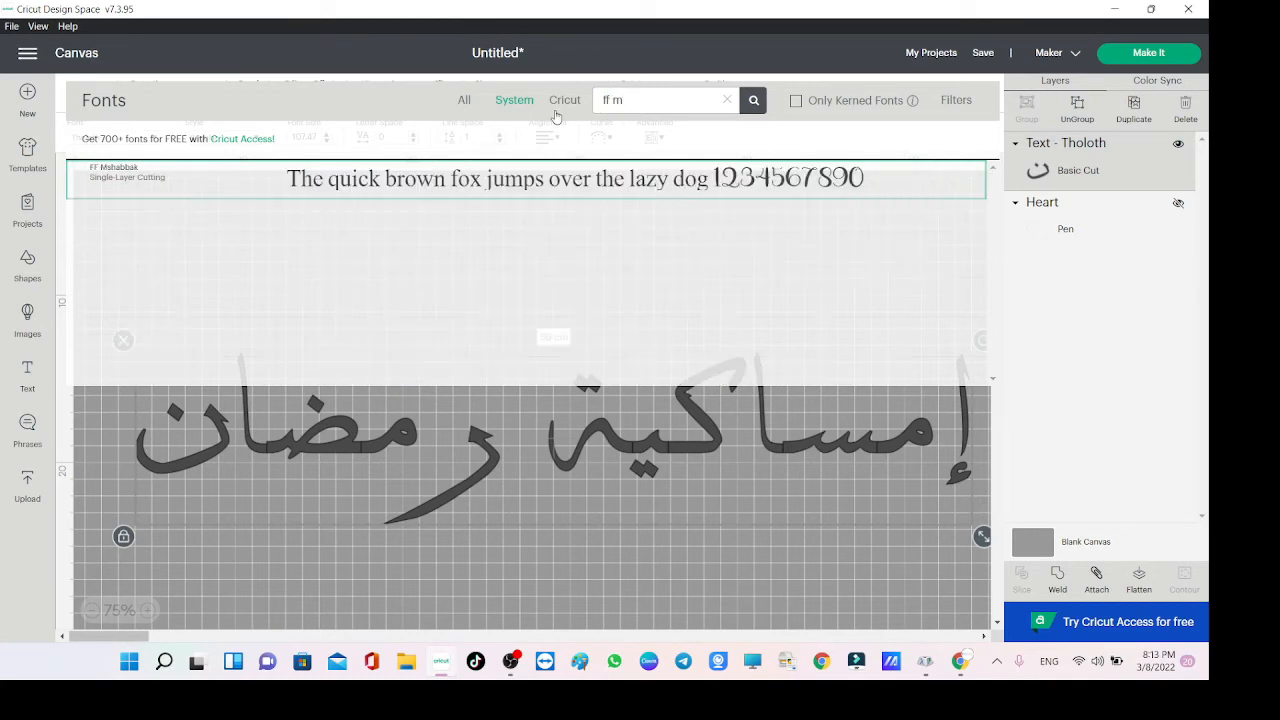
{"action": "left_click", "coordinate": [595, 176]}
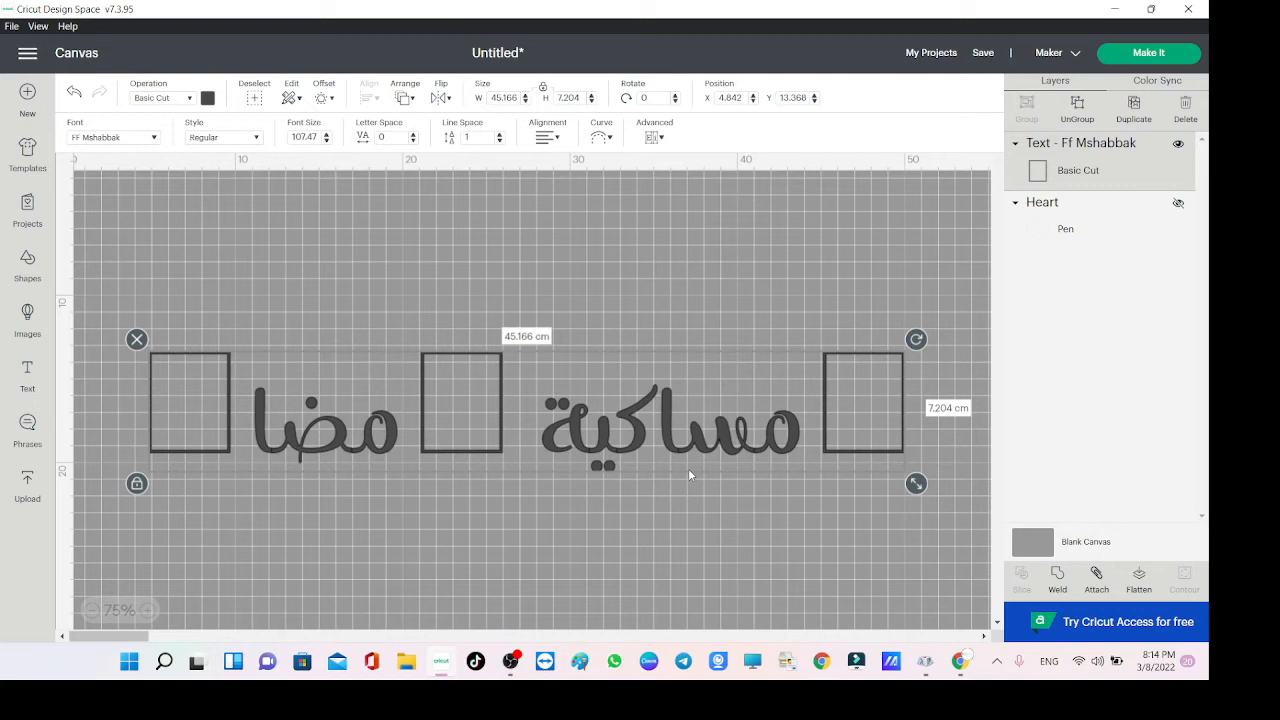
Replace the empty box at the start of the Arabic phrase with the letter "إ".
{"action": "double_click", "coordinate": [826, 420]}
{"action": "left_click_drag", "start_coordinate": [857, 420], "coordinate": [874, 423]}
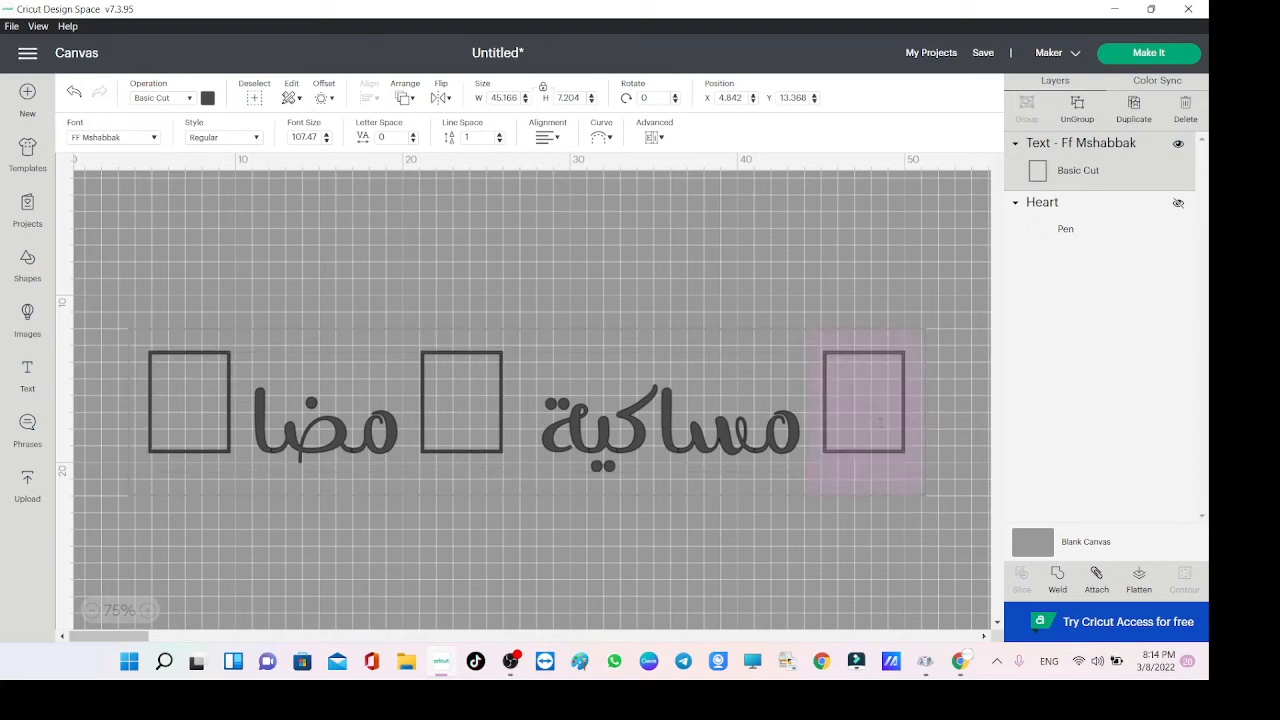
{"action": "left_click", "coordinate": [881, 424]}
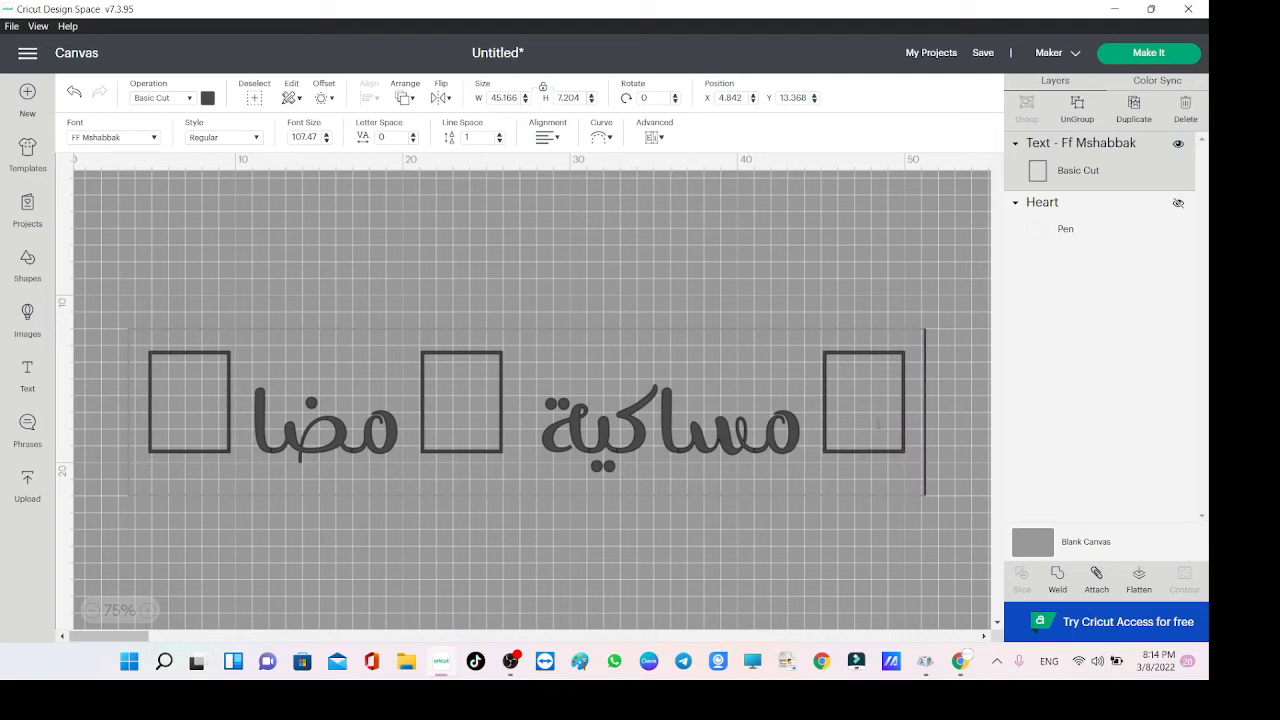
{"action": "key", "text": "alt+shift"}
{"action": "left_click", "coordinate": [824, 414]}
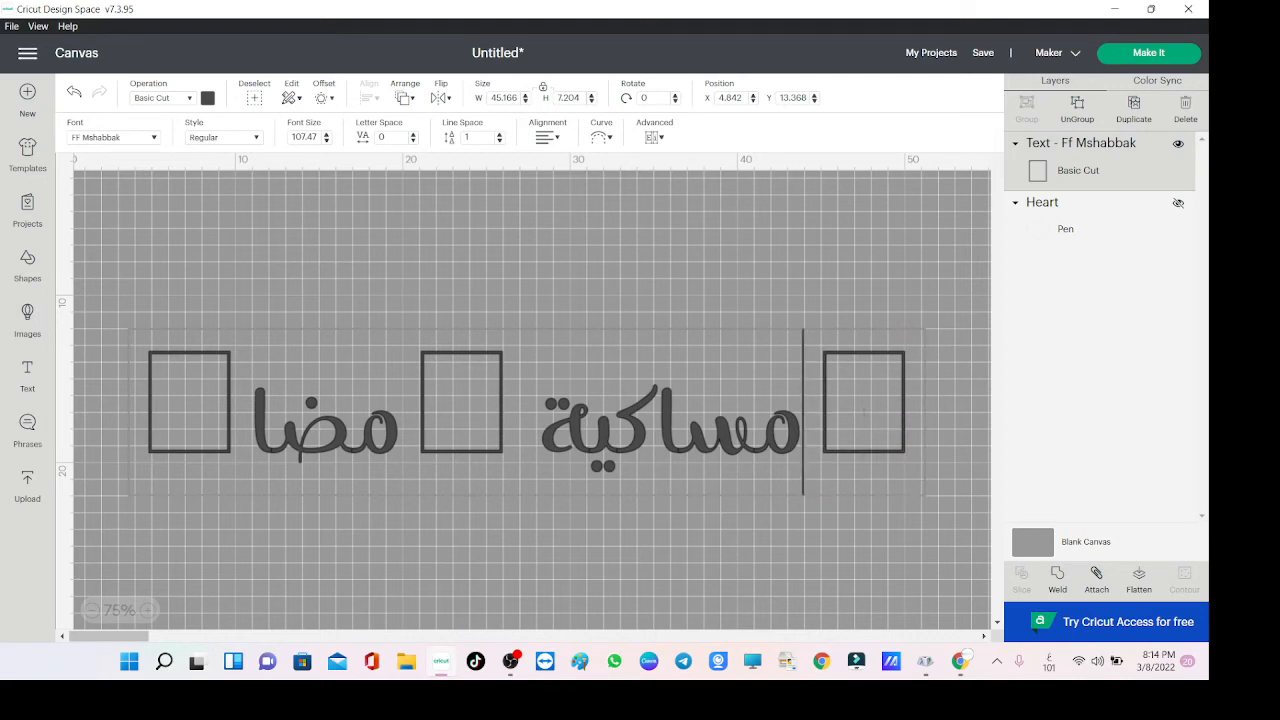
{"action": "left_click_drag", "start_coordinate": [824, 412], "coordinate": [878, 413]}
{"action": "type", "text": "إ"}
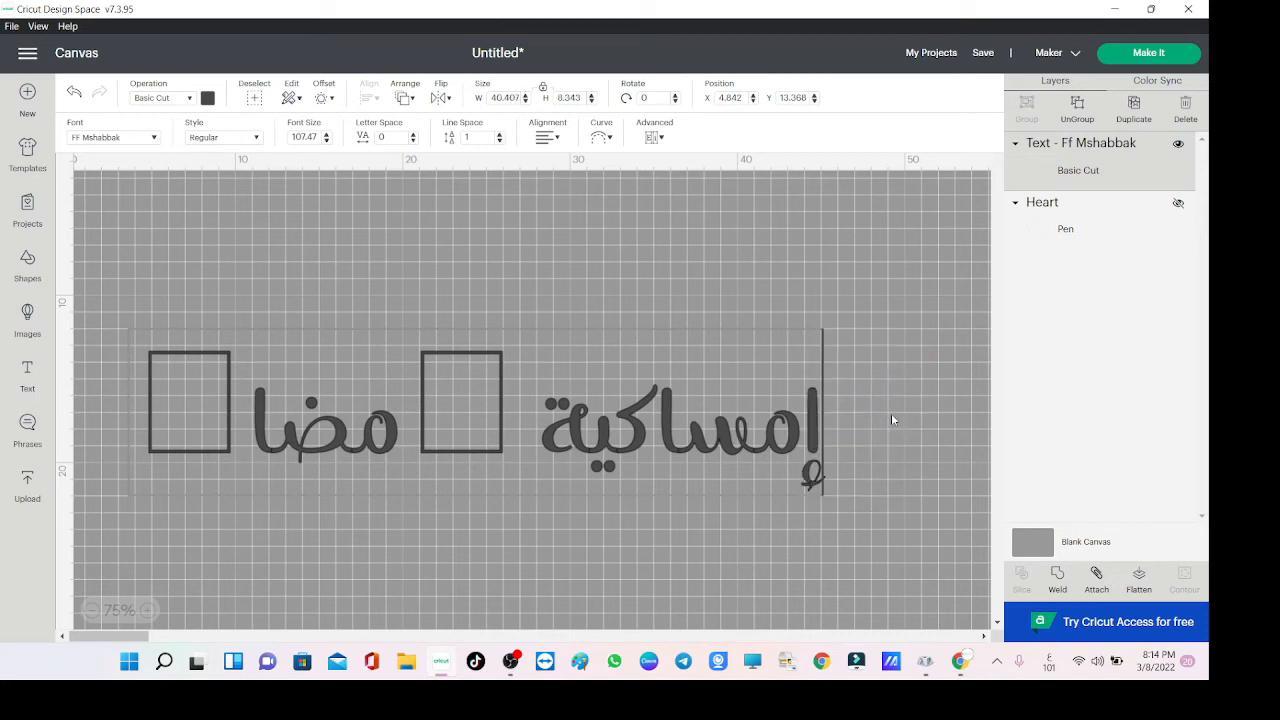
Replace the two remaining empty boxes in the word "رمضان" with the letters "ر" and "ن".
{"action": "left_click_drag", "start_coordinate": [502, 419], "coordinate": [450, 420]}
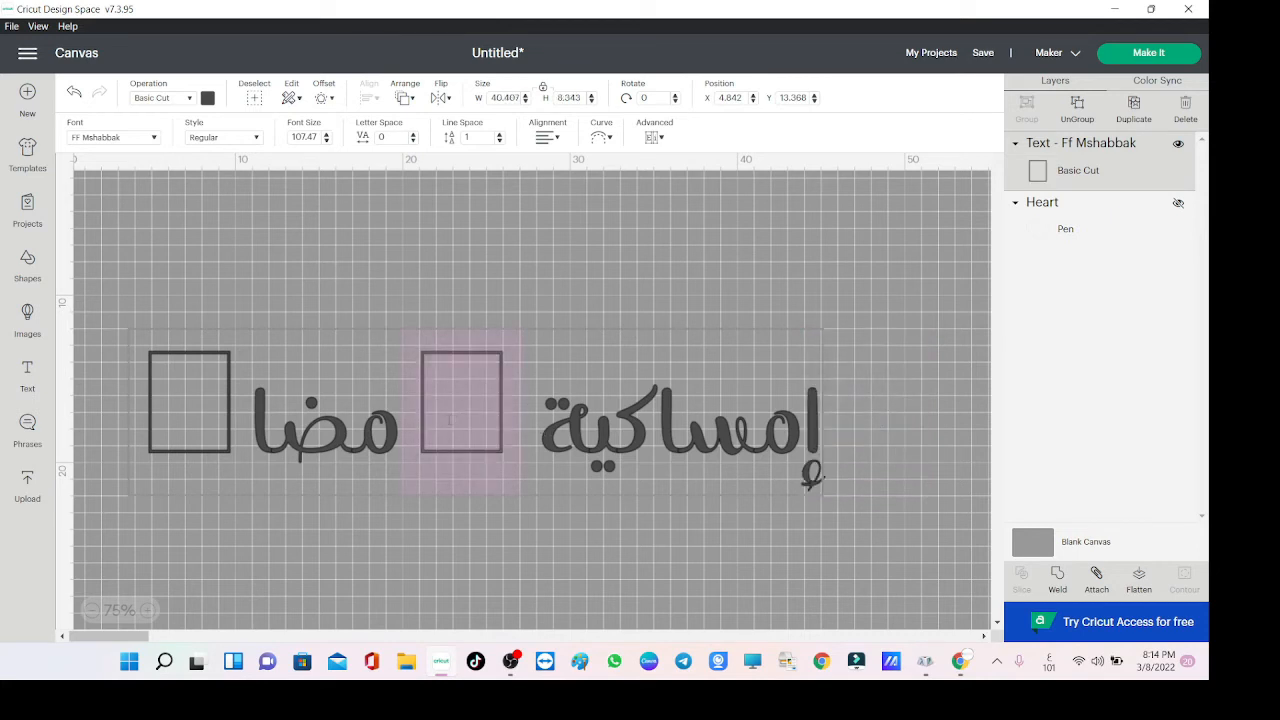
{"action": "left_click", "coordinate": [252, 420]}
{"action": "left_click_drag", "start_coordinate": [252, 420], "coordinate": [189, 420]}
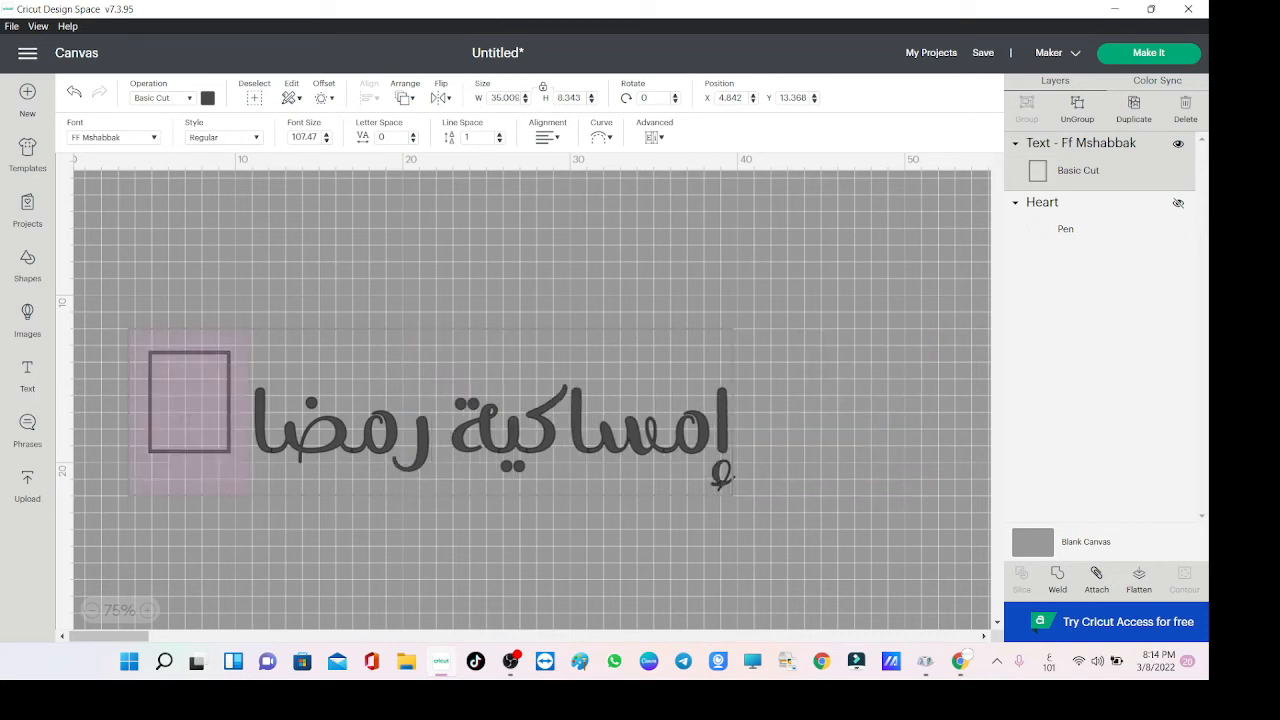
{"action": "type", "text": "ن"}
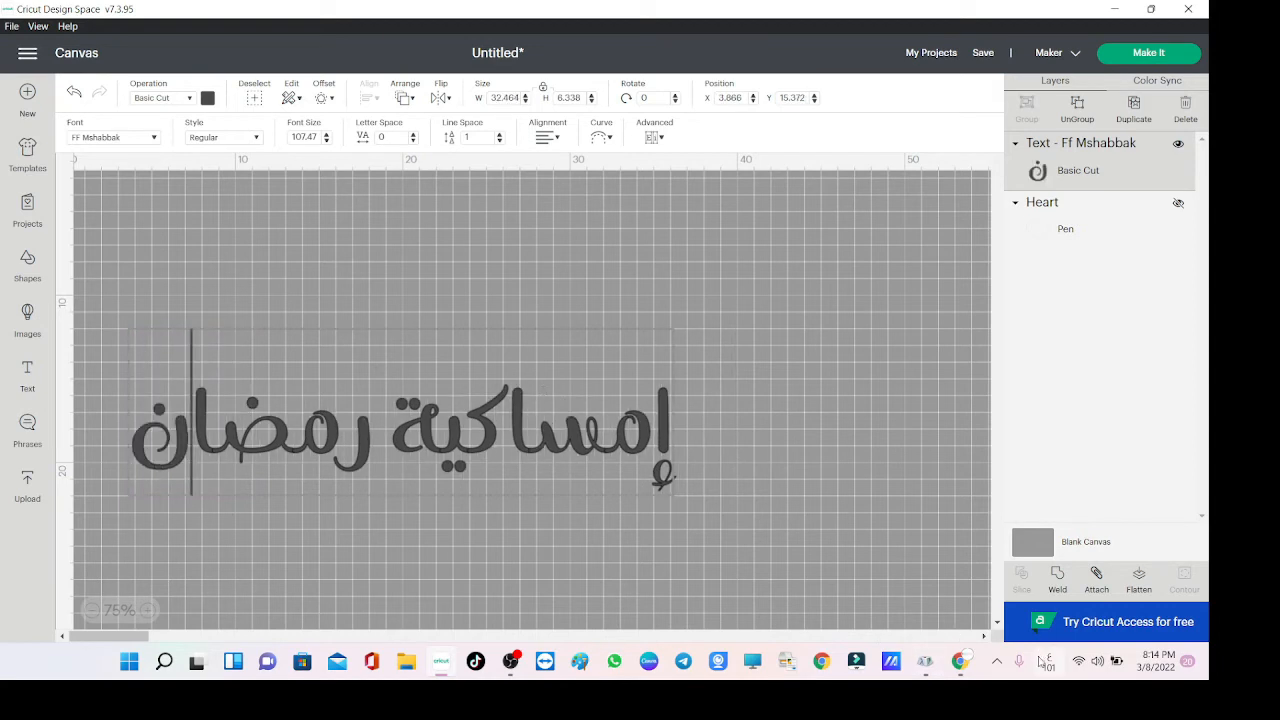
Finish editing the text and reposition the whole phrase in the lower middle of the canvas.
{"action": "left_click_drag", "start_coordinate": [784, 320], "coordinate": [100, 538]}
{"action": "left_click_drag", "start_coordinate": [166, 438], "coordinate": [328, 378]}
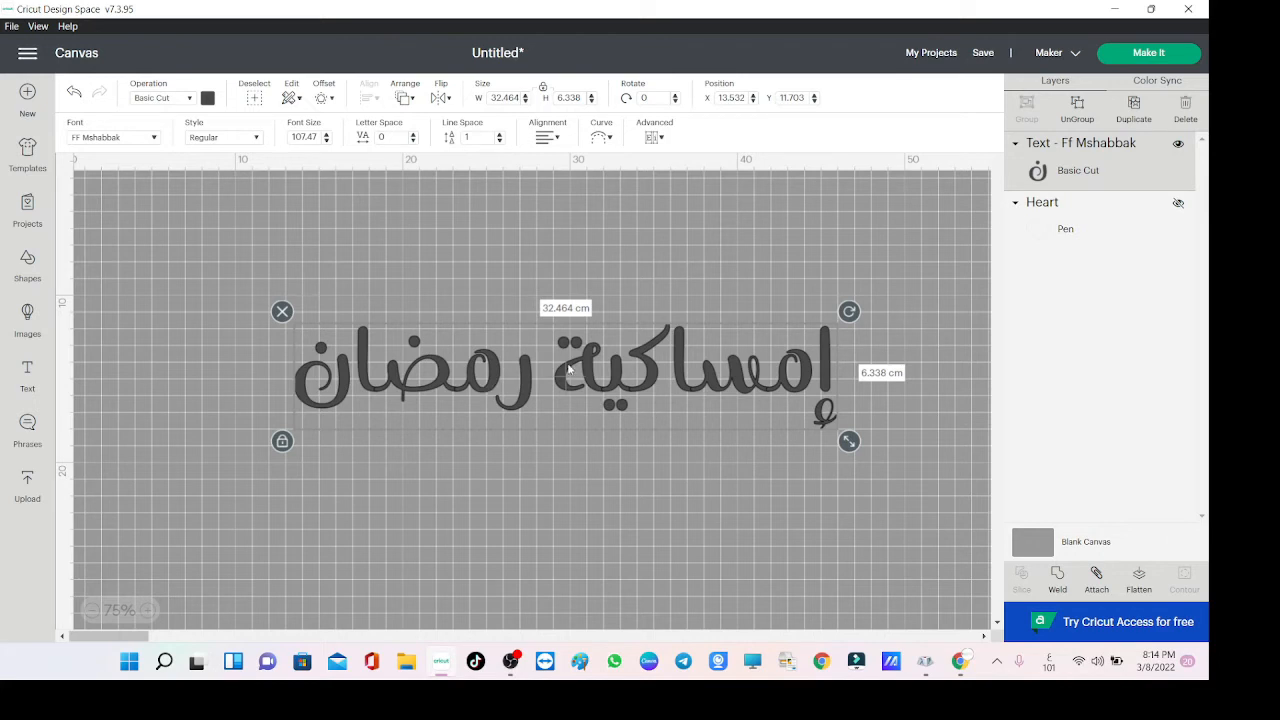
{"action": "mouse_move", "coordinate": [897, 266]}
{"action": "left_mouse_down"}
{"action": "mouse_move", "coordinate": [766, 497]}
{"action": "mouse_move", "coordinate": [236, 516]}
{"action": "left_mouse_up"}
{"action": "left_click_drag", "start_coordinate": [521, 370], "coordinate": [530, 456]}
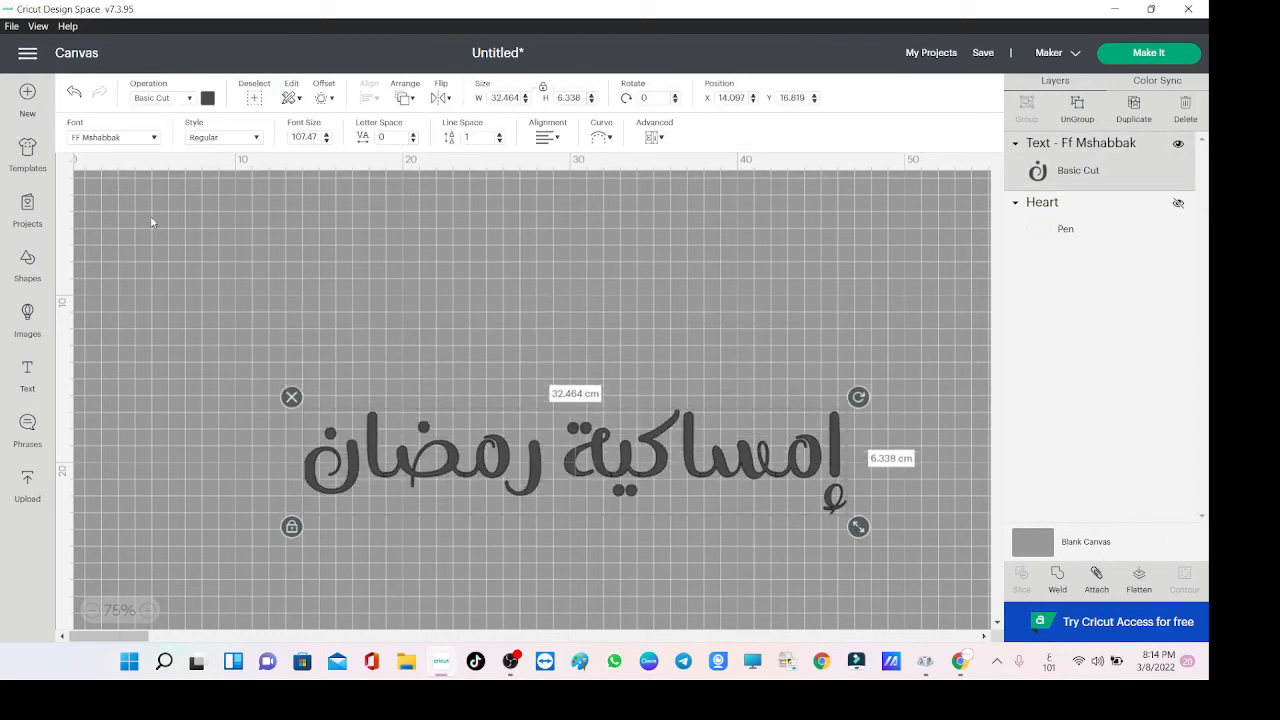
Browse all fonts and apply Foda Kufi to the Arabic text.
{"action": "left_click", "coordinate": [103, 138]}
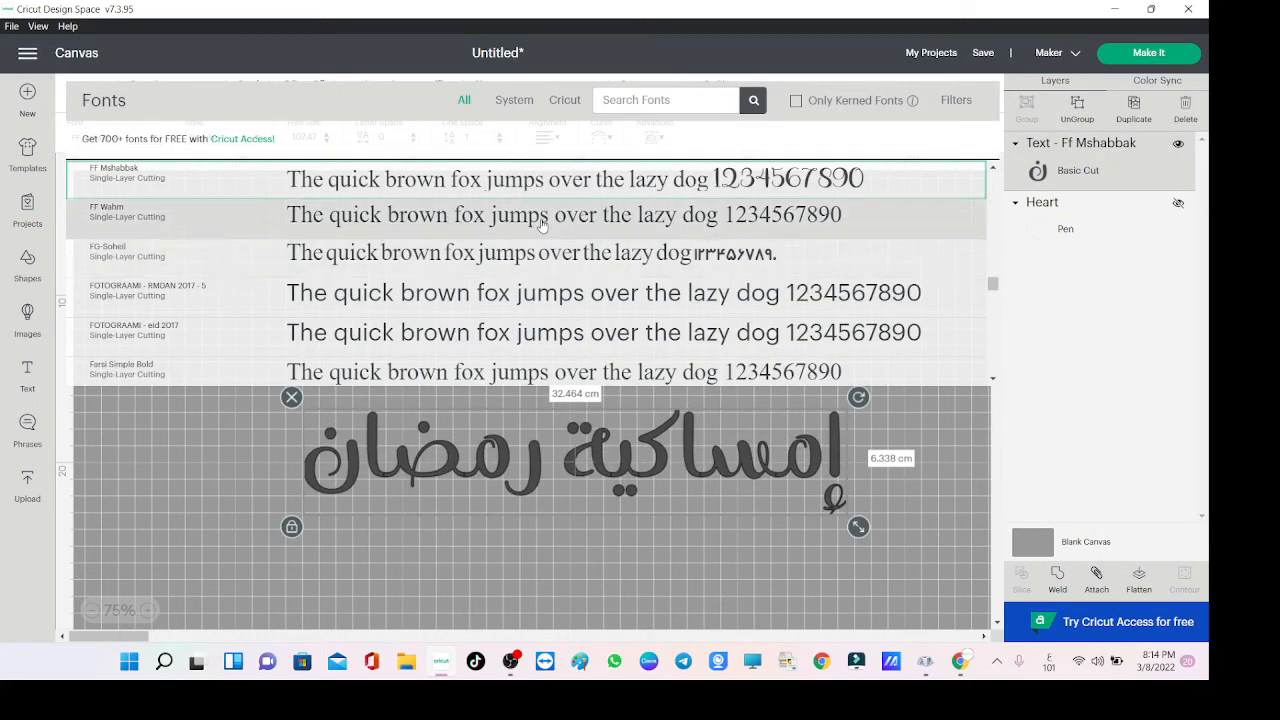
{"action": "scroll", "coordinate": [510, 235], "scroll_direction": "down", "scroll_amount": 5}
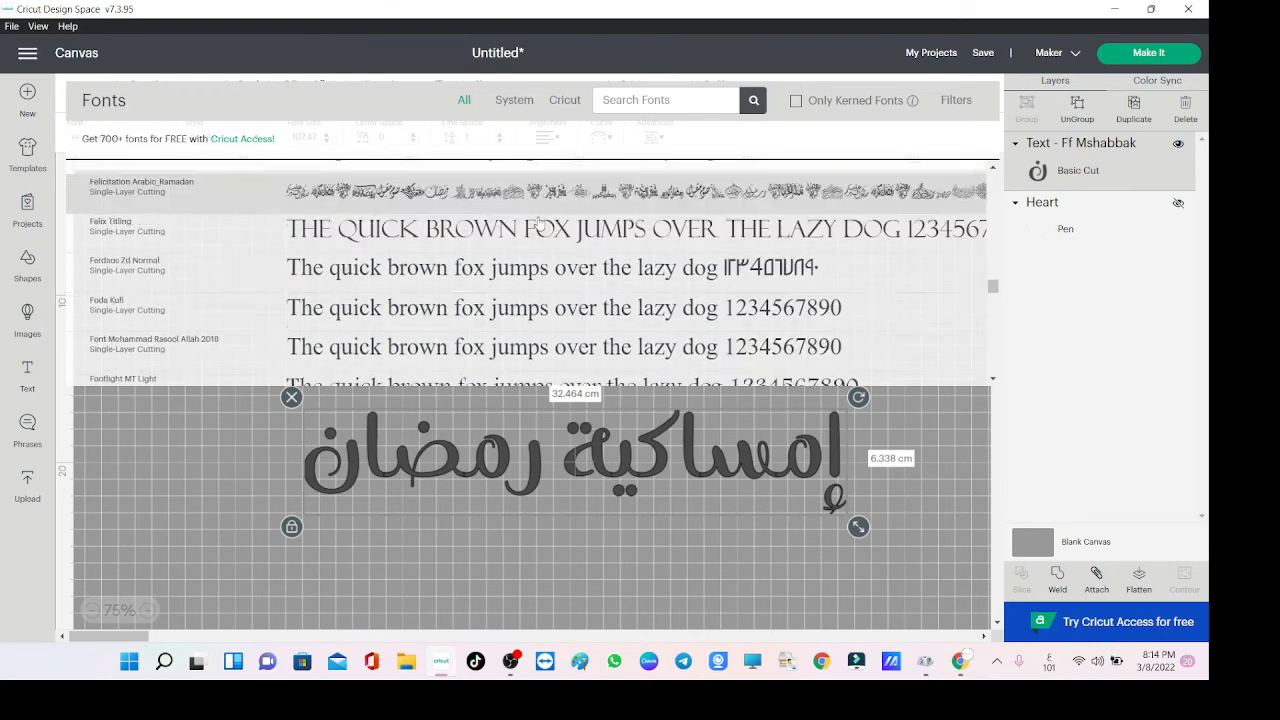
{"action": "left_click", "coordinate": [439, 261]}
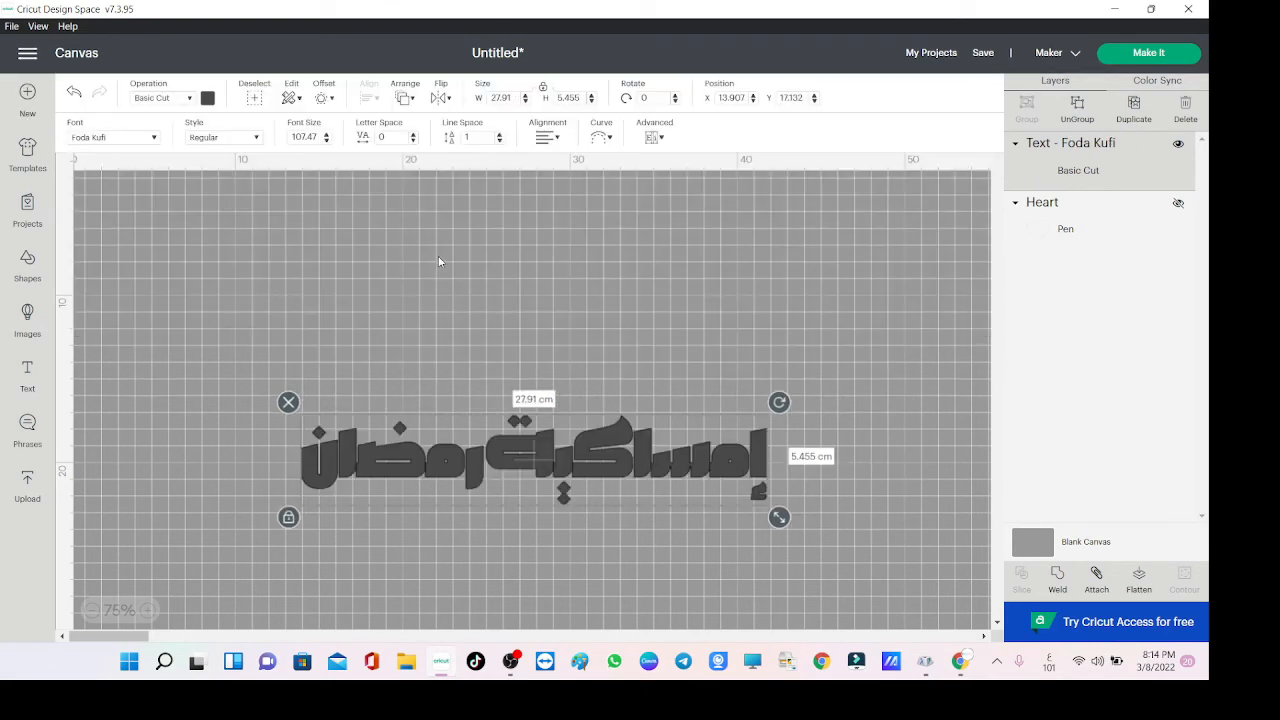
Try a Franklin Gothic font and the Ink Free font on the Arabic phrase.
{"action": "left_click", "coordinate": [143, 140]}
{"action": "scroll", "coordinate": [510, 270], "scroll_direction": "down", "scroll_amount": 4}
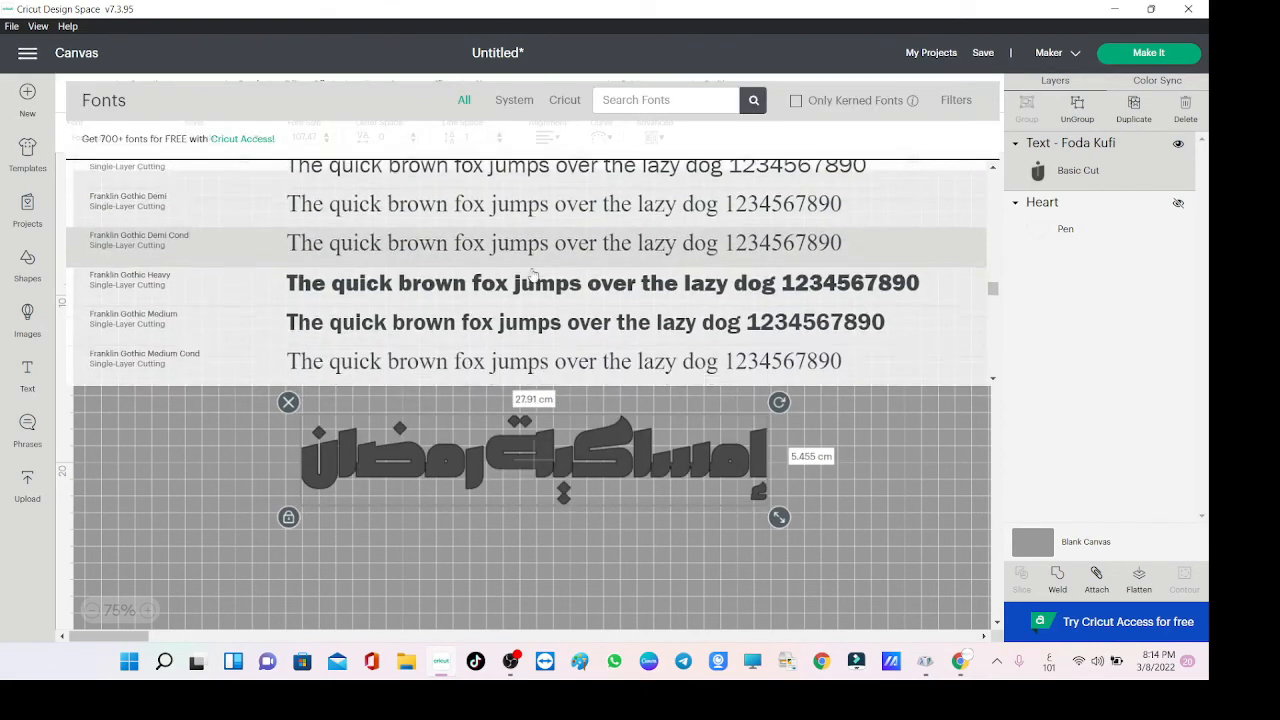
{"action": "left_click", "coordinate": [512, 274]}
{"action": "left_click", "coordinate": [140, 140]}
{"action": "scroll", "coordinate": [557, 271], "scroll_direction": "down", "scroll_amount": 3}
{"action": "scroll", "coordinate": [557, 271], "scroll_direction": "down", "scroll_amount": 3}
{"action": "left_click", "coordinate": [520, 271]}
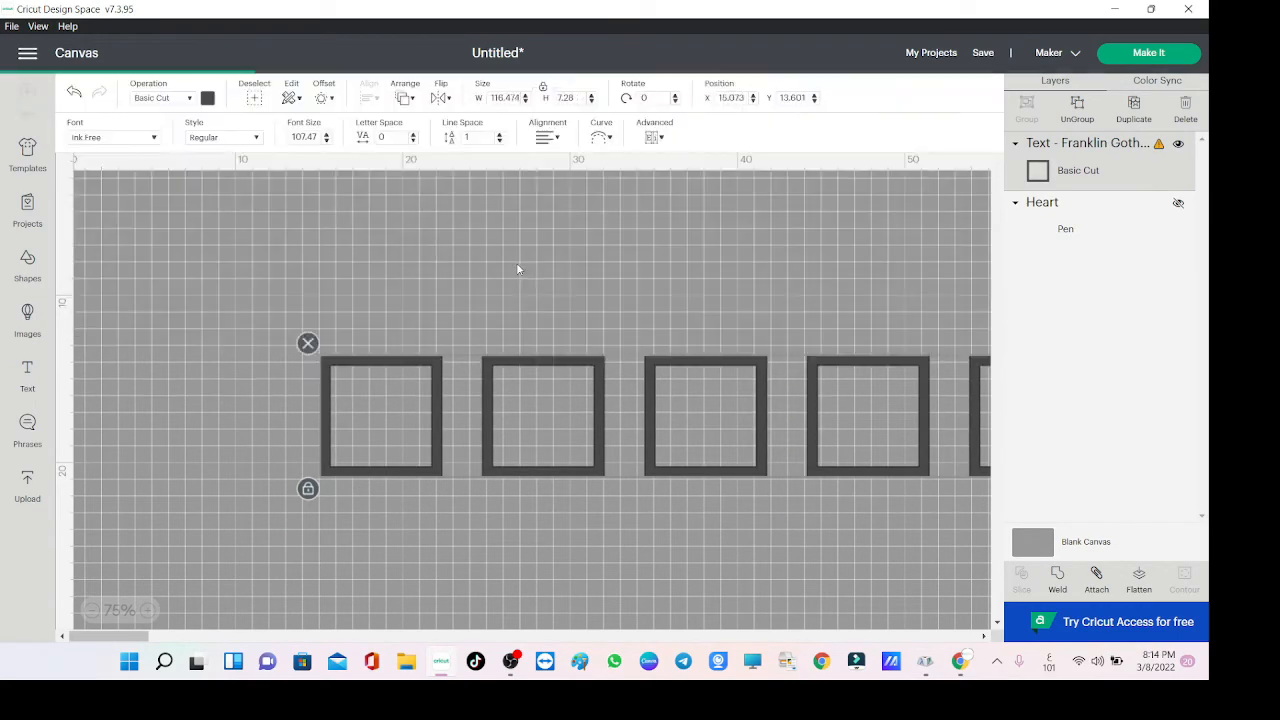
Search the fonts for "bas" and apply BASRY to the Arabic phrase.
{"action": "left_click", "coordinate": [140, 136]}
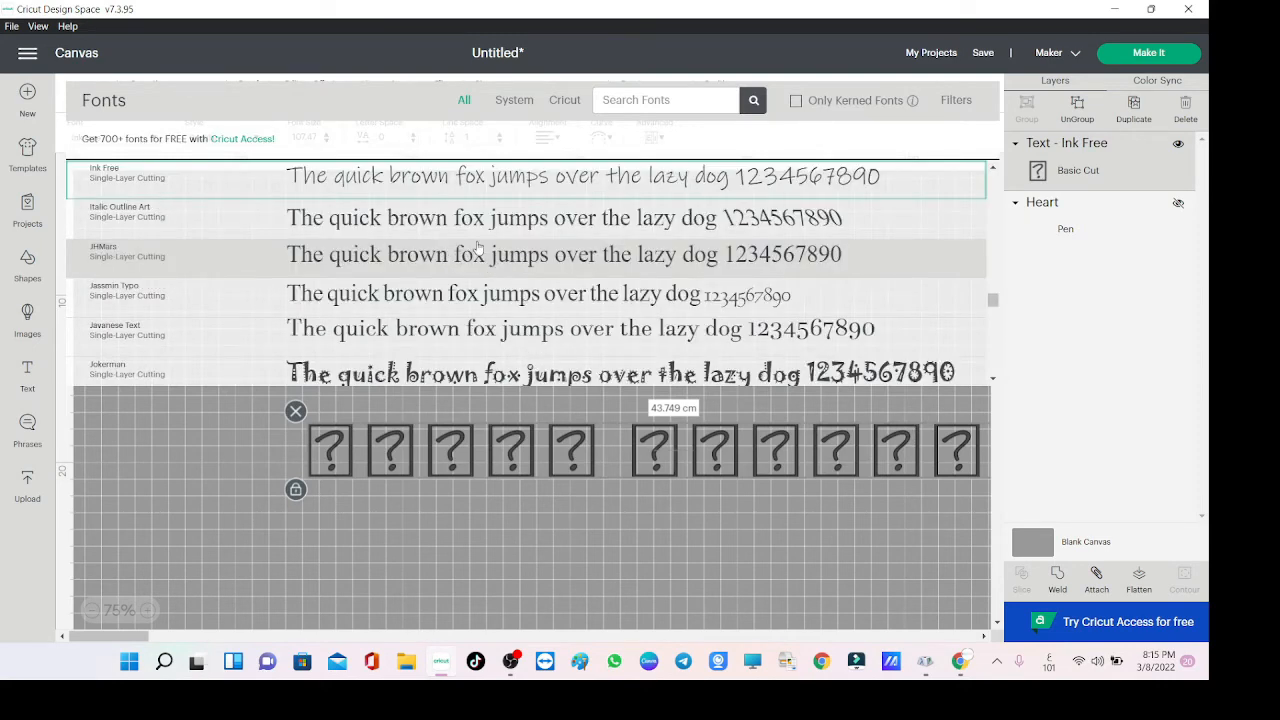
{"action": "type", "text": "شق"}
{"action": "key", "text": "BackSpace"}
{"action": "key", "text": "BackSpace"}
{"action": "type", "text": "ba"}
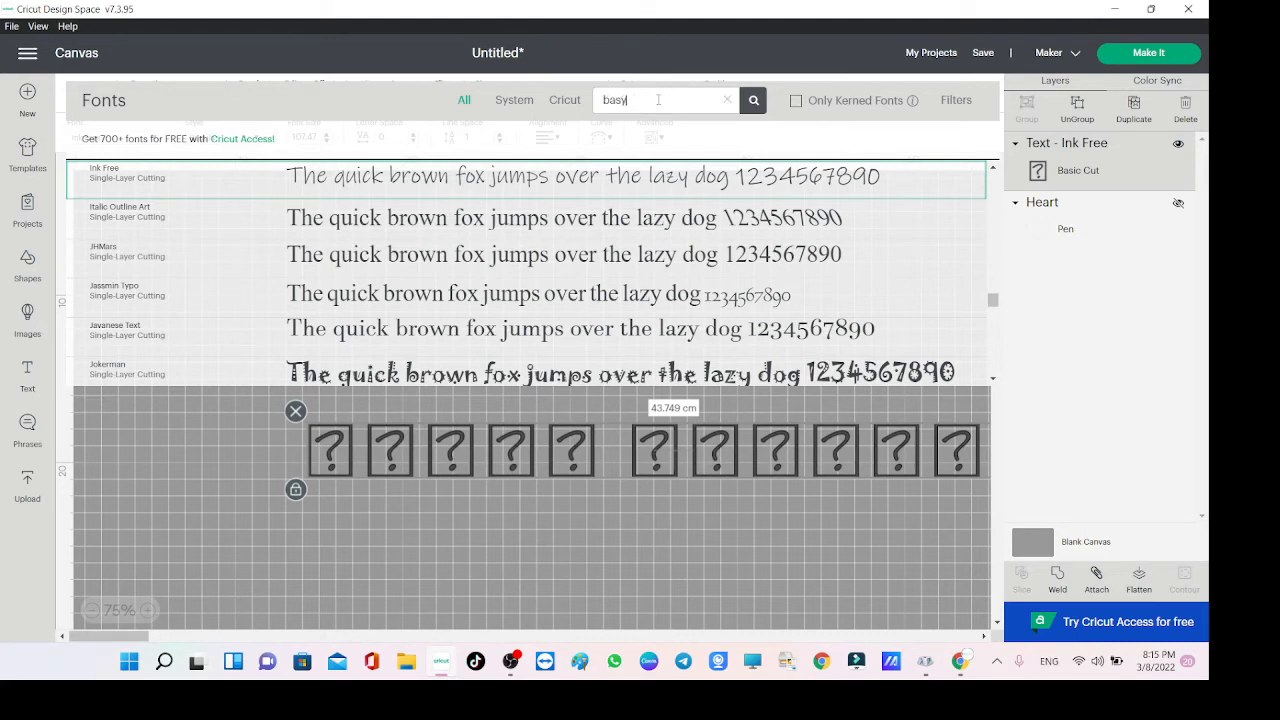
{"action": "type", "text": "sy"}
{"action": "key", "text": "BackSpace"}
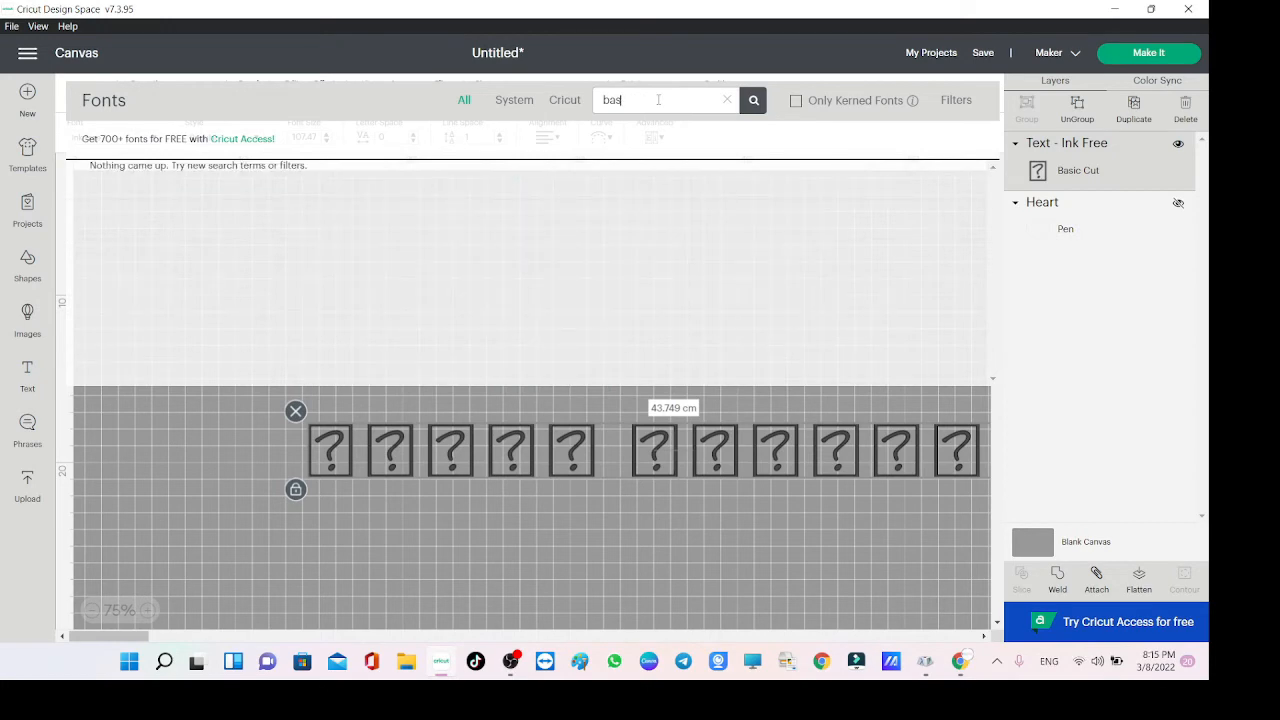
{"action": "left_click", "coordinate": [380, 185]}
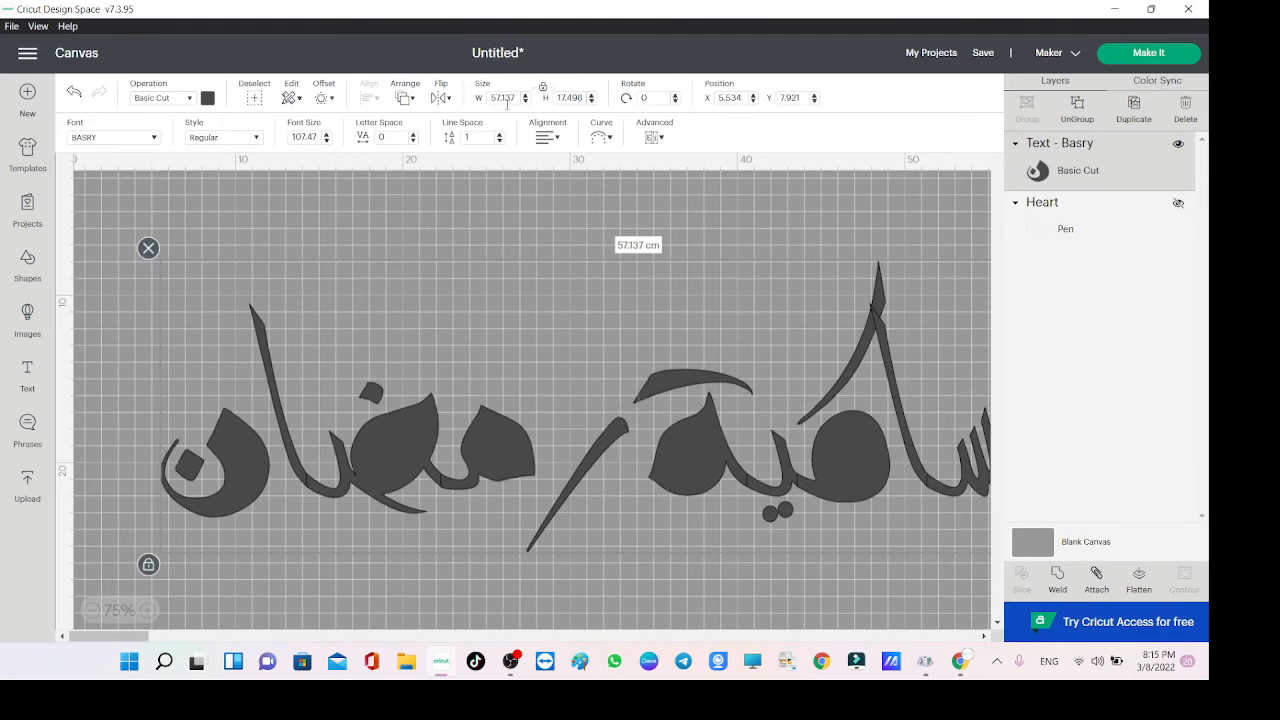
Scale the phrase down to about 36.2 cm wide and reposition it so it fits fully within the visible canvas.
{"action": "left_click_drag", "start_coordinate": [526, 104], "coordinate": [526, 104]}
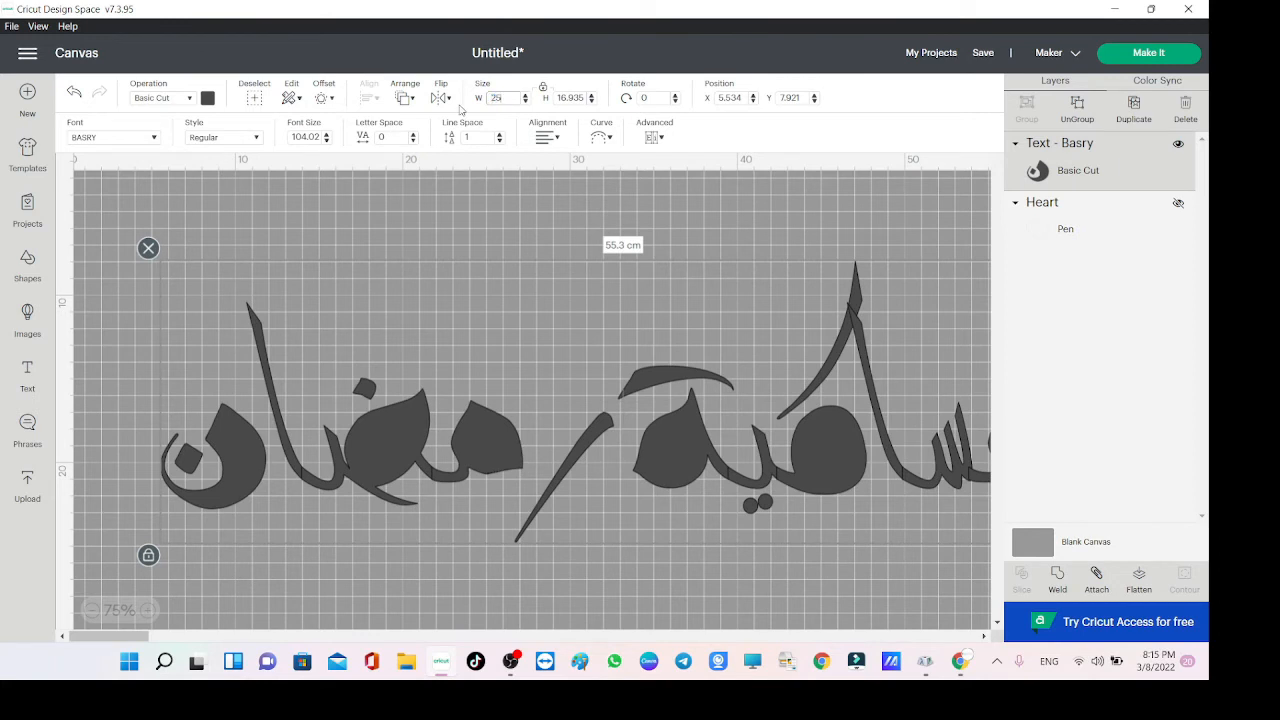
{"action": "key", "text": "Return"}
{"action": "left_click_drag", "start_coordinate": [593, 399], "coordinate": [649, 459]}
{"action": "left_click_drag", "start_coordinate": [591, 394], "coordinate": [651, 471]}
Look through the fonts matching "bas" and limit the list to system fonts.
{"action": "left_click", "coordinate": [138, 143]}
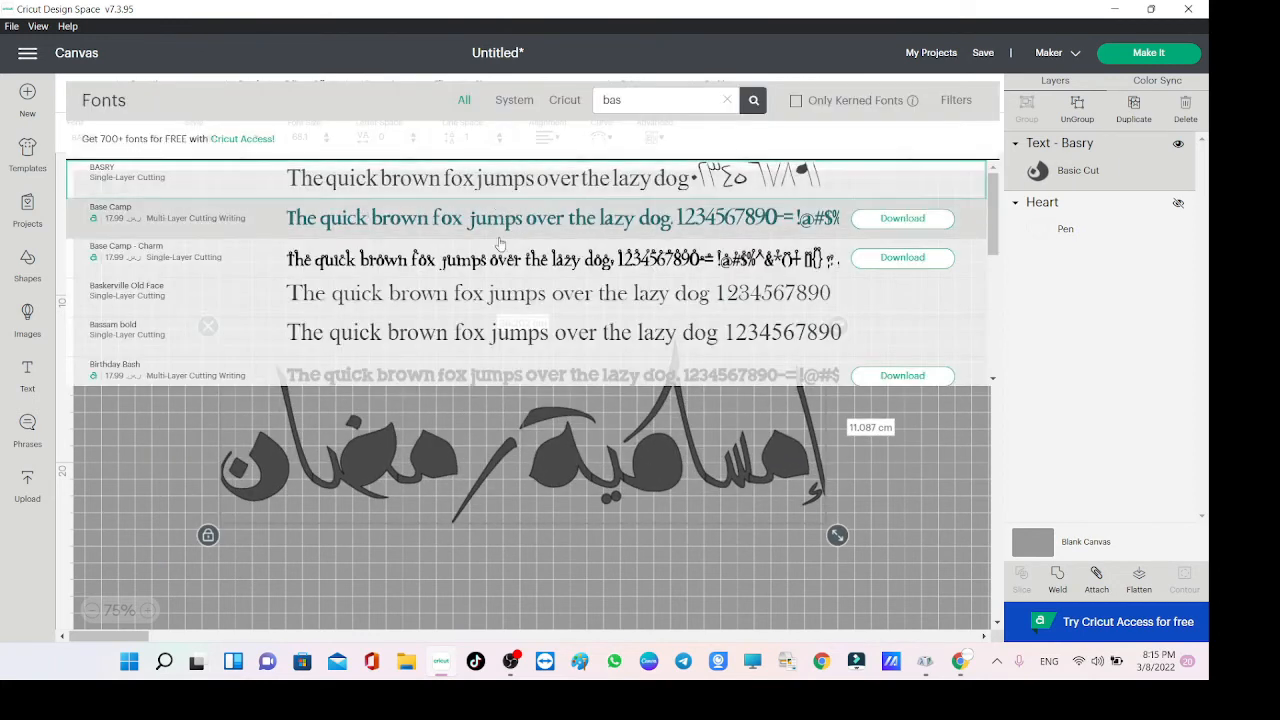
{"action": "scroll", "coordinate": [492, 256], "scroll_direction": "down", "scroll_amount": 5}
{"action": "scroll", "coordinate": [492, 256], "scroll_direction": "up", "scroll_amount": 2}
{"action": "scroll", "coordinate": [492, 256], "scroll_direction": "down", "scroll_amount": 2}
{"action": "left_click", "coordinate": [514, 100]}
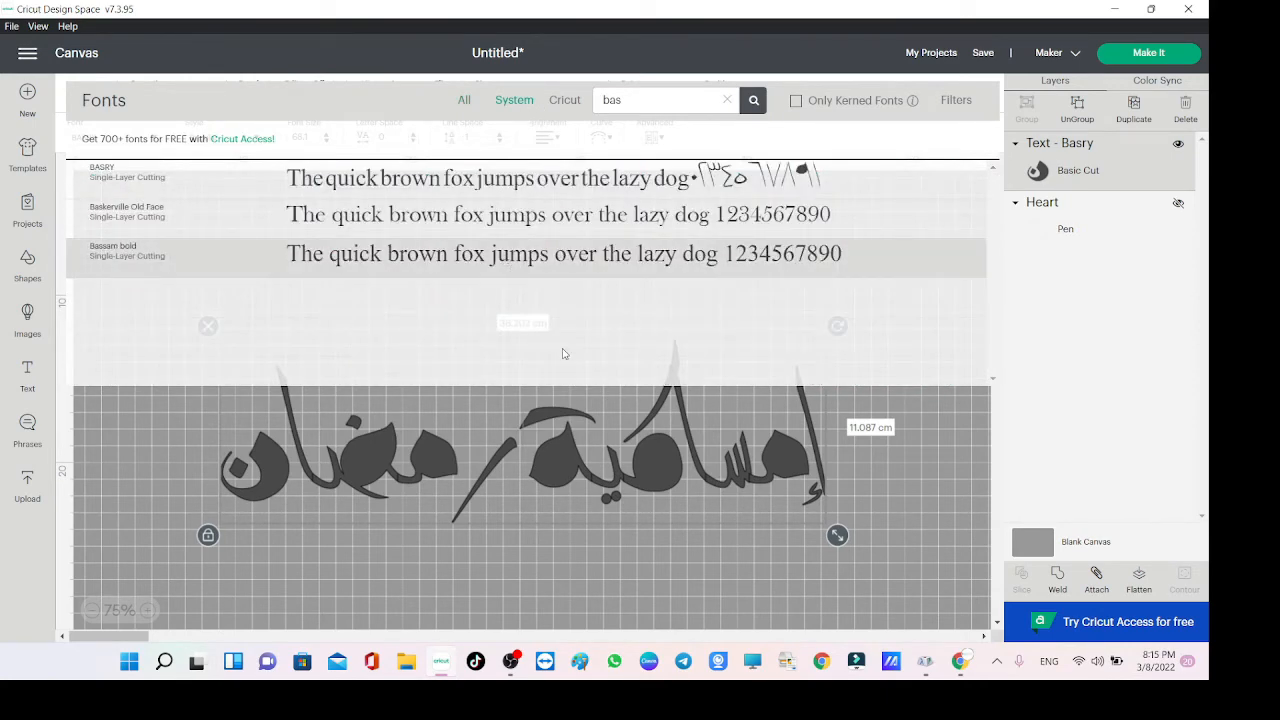
Switch to Chrome, search for "wordmarkit" in a new tab and open the wordmark.it site.
{"action": "left_click", "coordinate": [960, 661]}
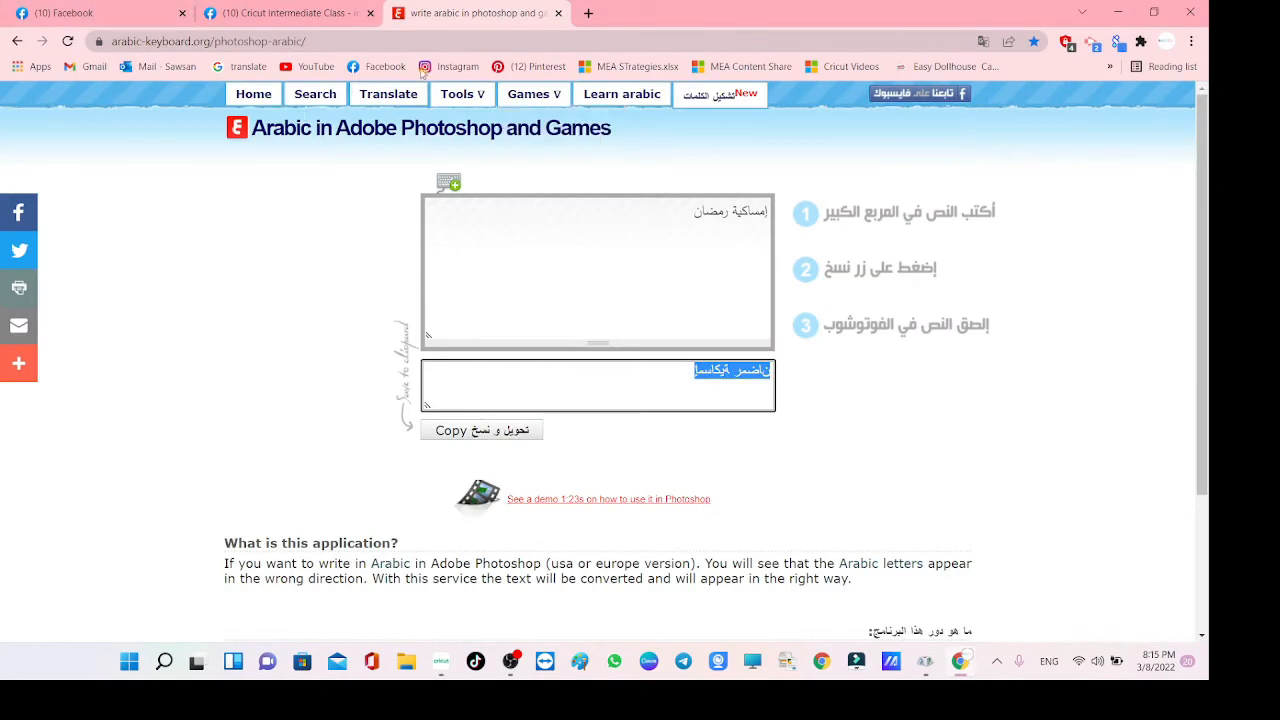
{"action": "left_click", "coordinate": [588, 13]}
{"action": "type", "text": "wo"}
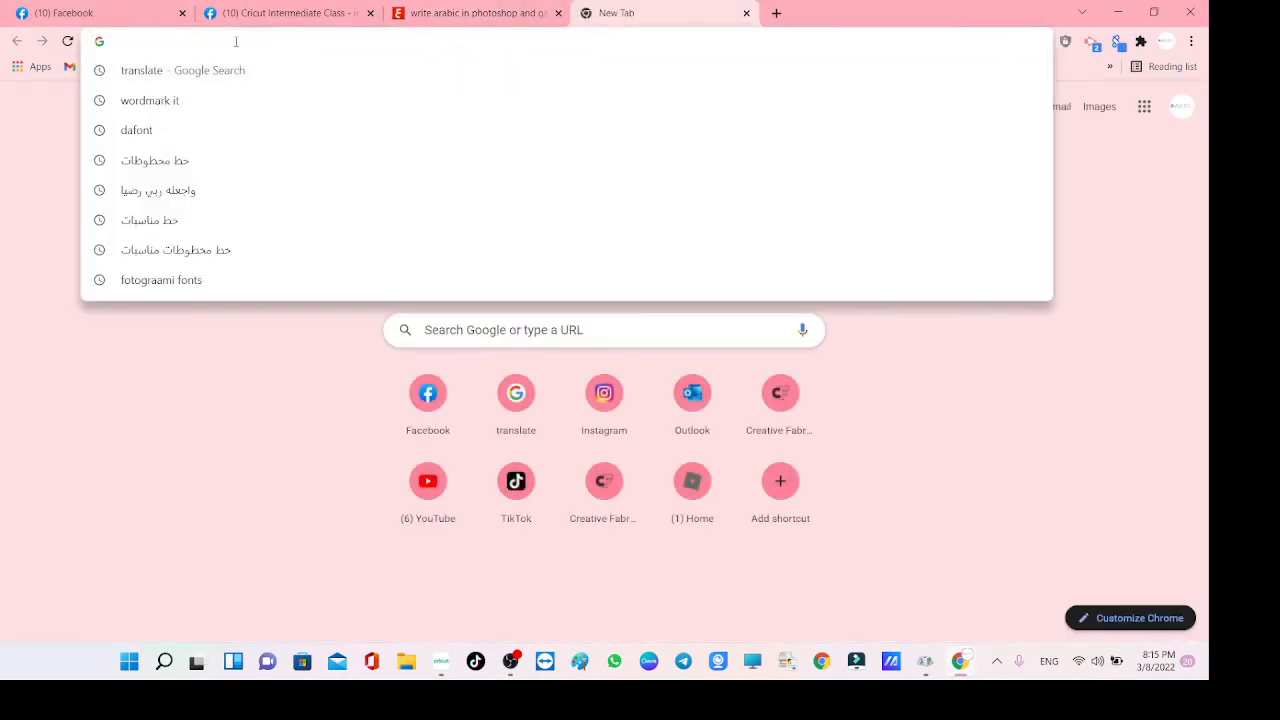
{"action": "type", "text": "rd"}
{"action": "key", "text": "Return"}
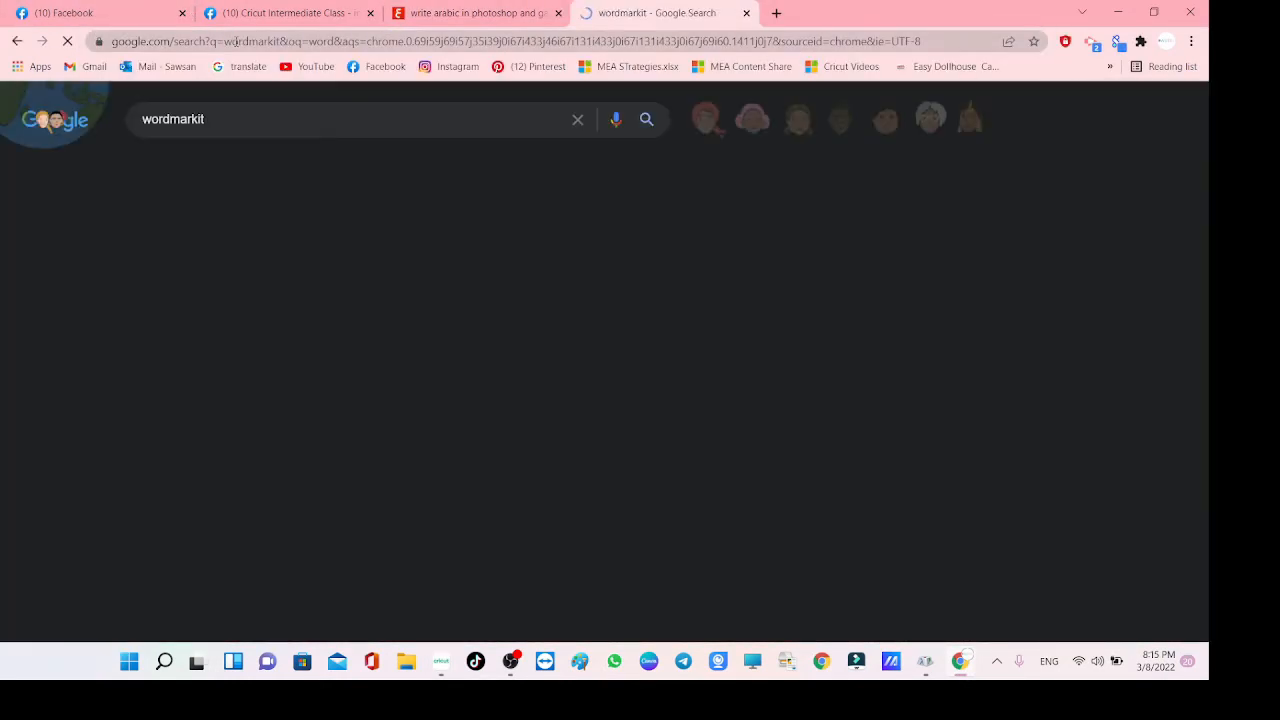
{"action": "left_click", "coordinate": [222, 322]}
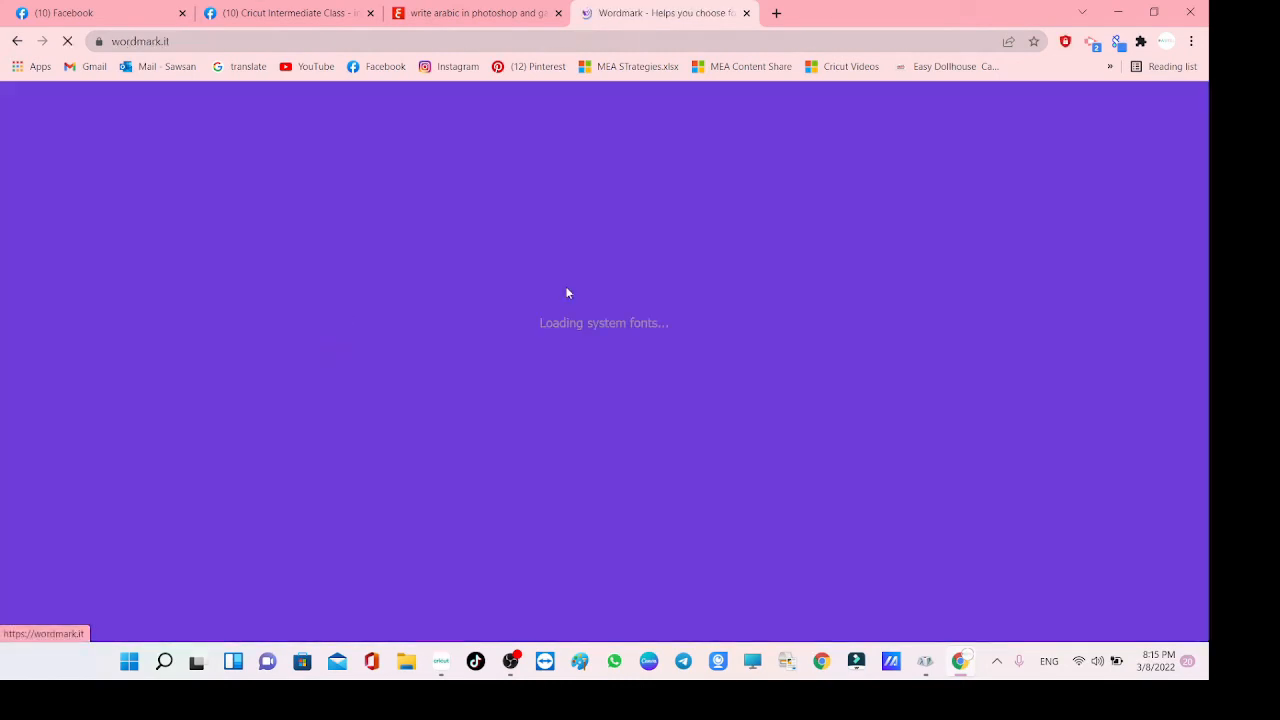
Preview the phrase "إمساكية رمضان" in the computer's installed fonts and look through the samples.
{"action": "key", "text": "alt+shift"}
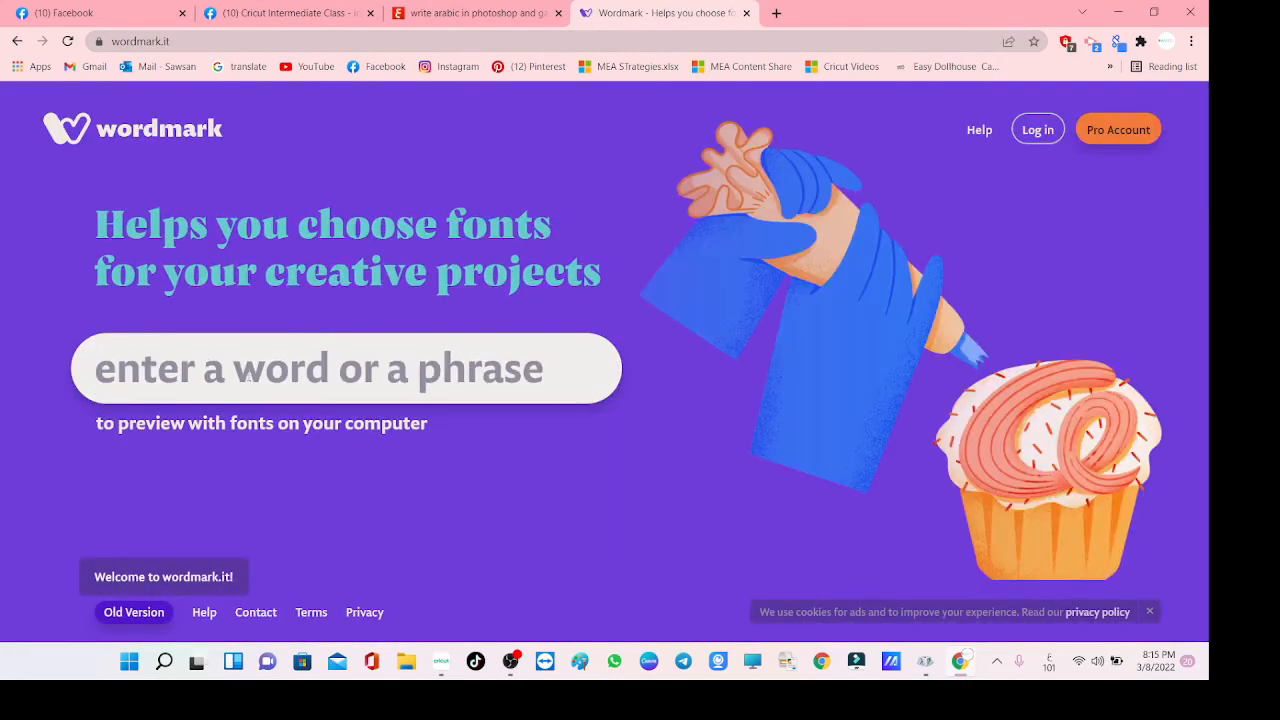
{"action": "type", "text": "إمسا"}
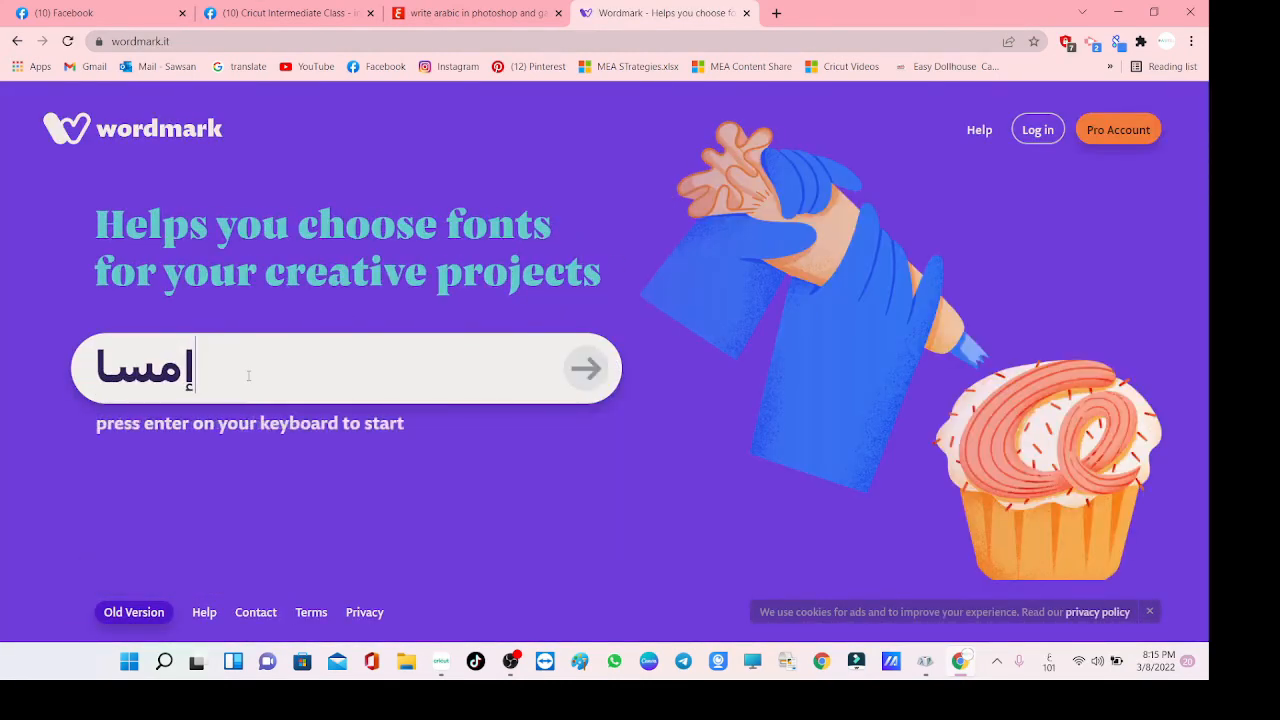
{"action": "type", "text": "كية رمضان"}
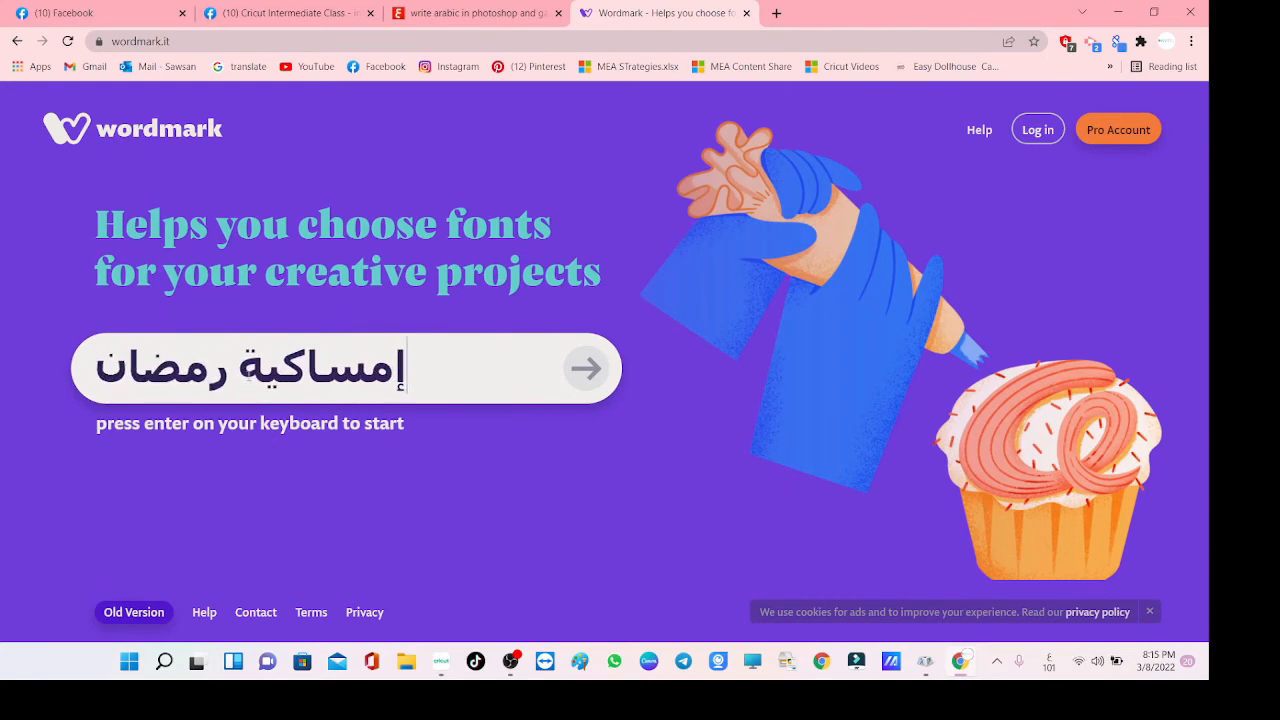
{"action": "key", "text": "Return"}
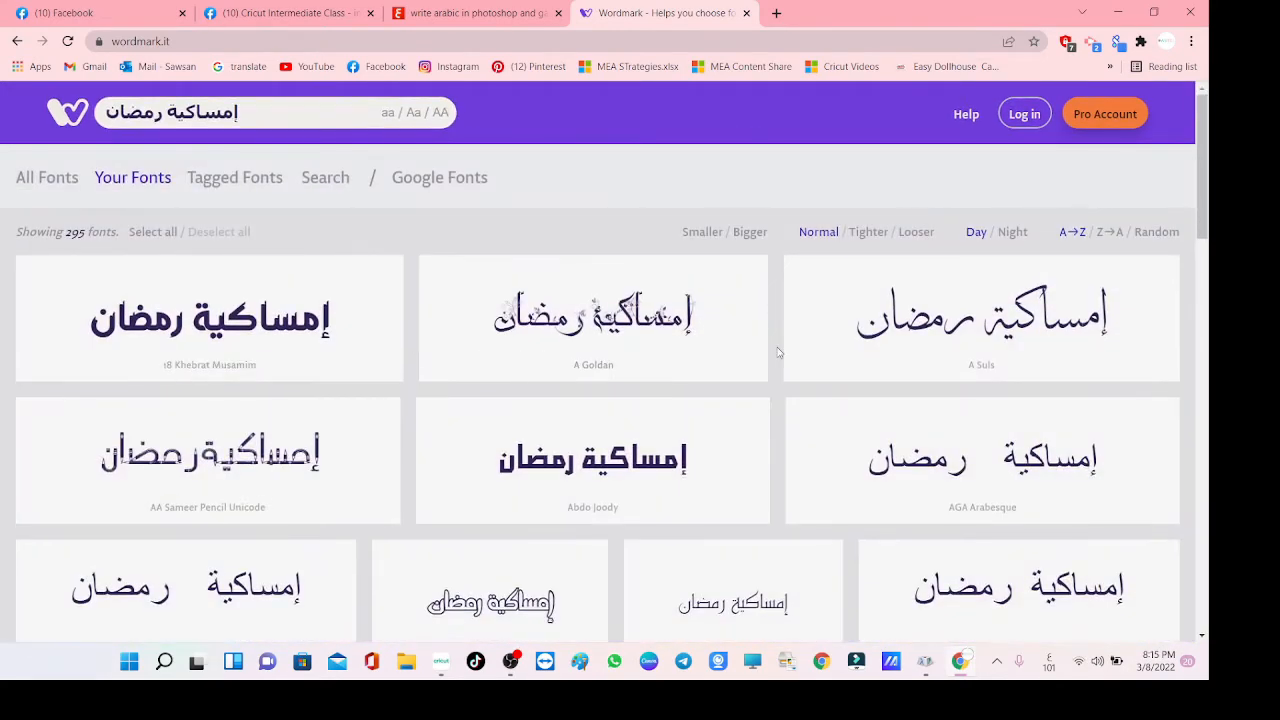
{"action": "scroll", "coordinate": [772, 330], "scroll_direction": "down", "scroll_amount": 5}
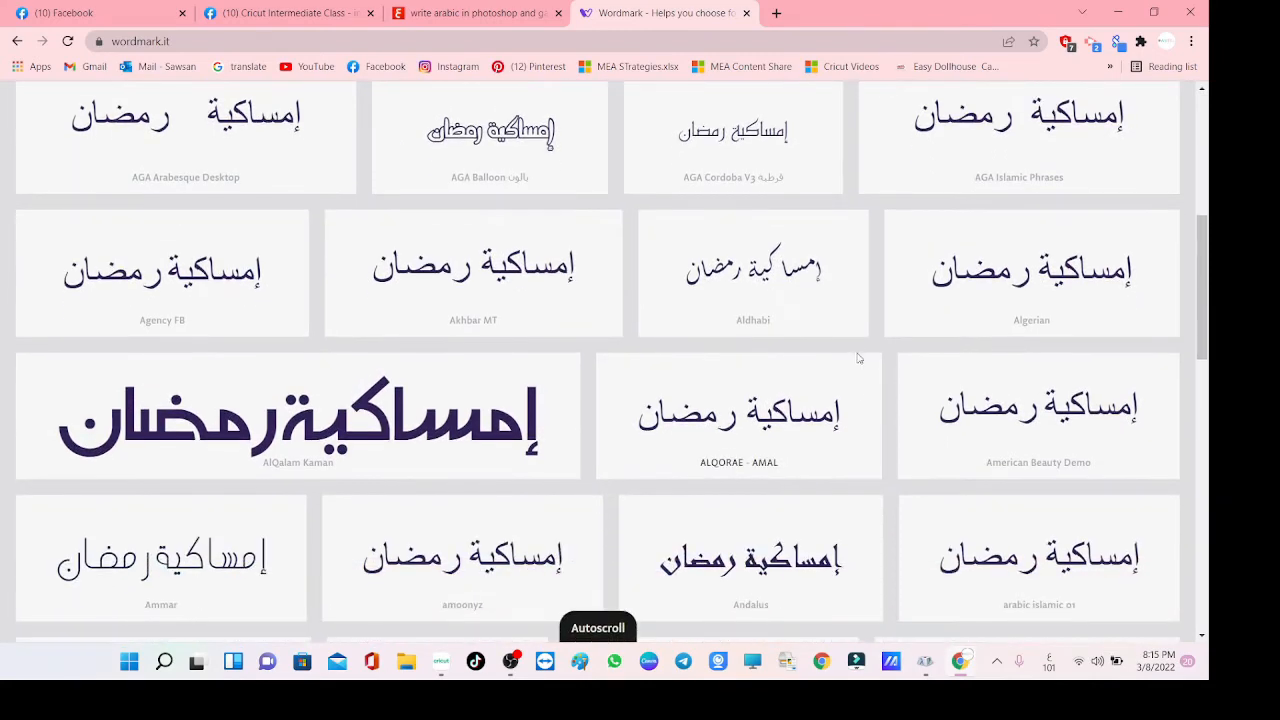
{"action": "scroll", "coordinate": [885, 407], "scroll_direction": "down", "scroll_amount": 3}
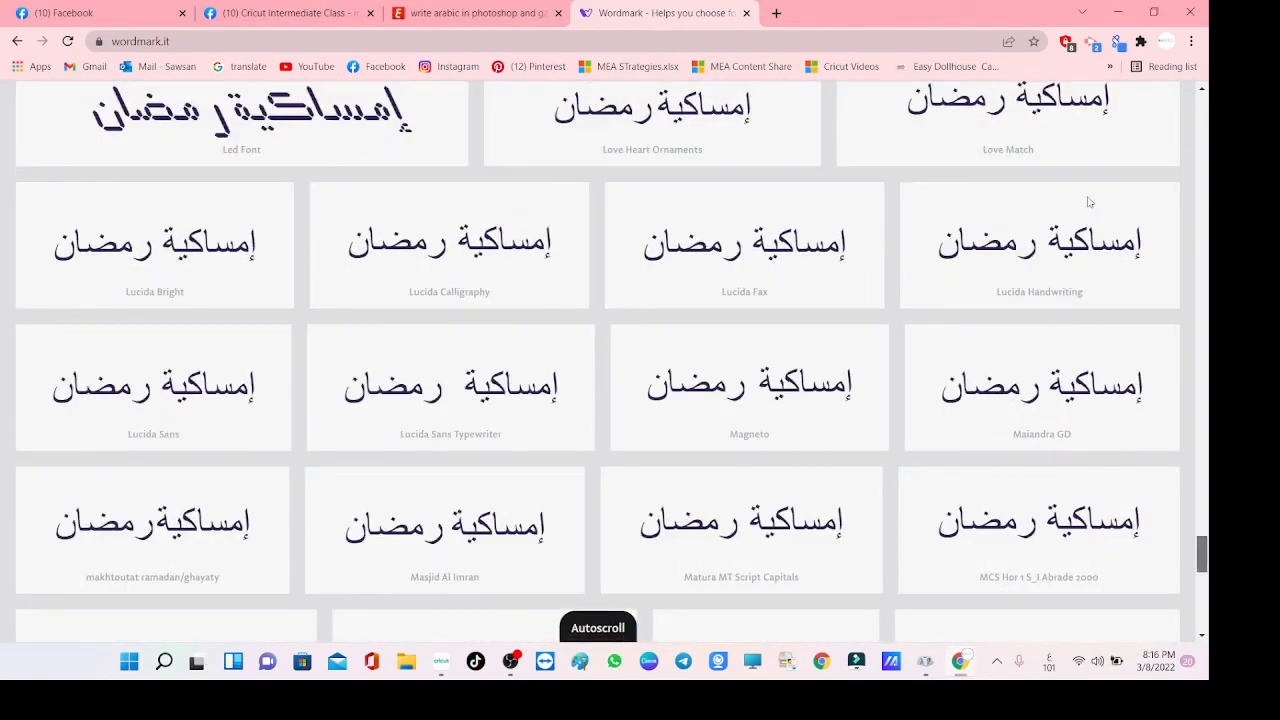
{"action": "left_click_drag", "start_coordinate": [1202, 555], "coordinate": [1202, 110]}
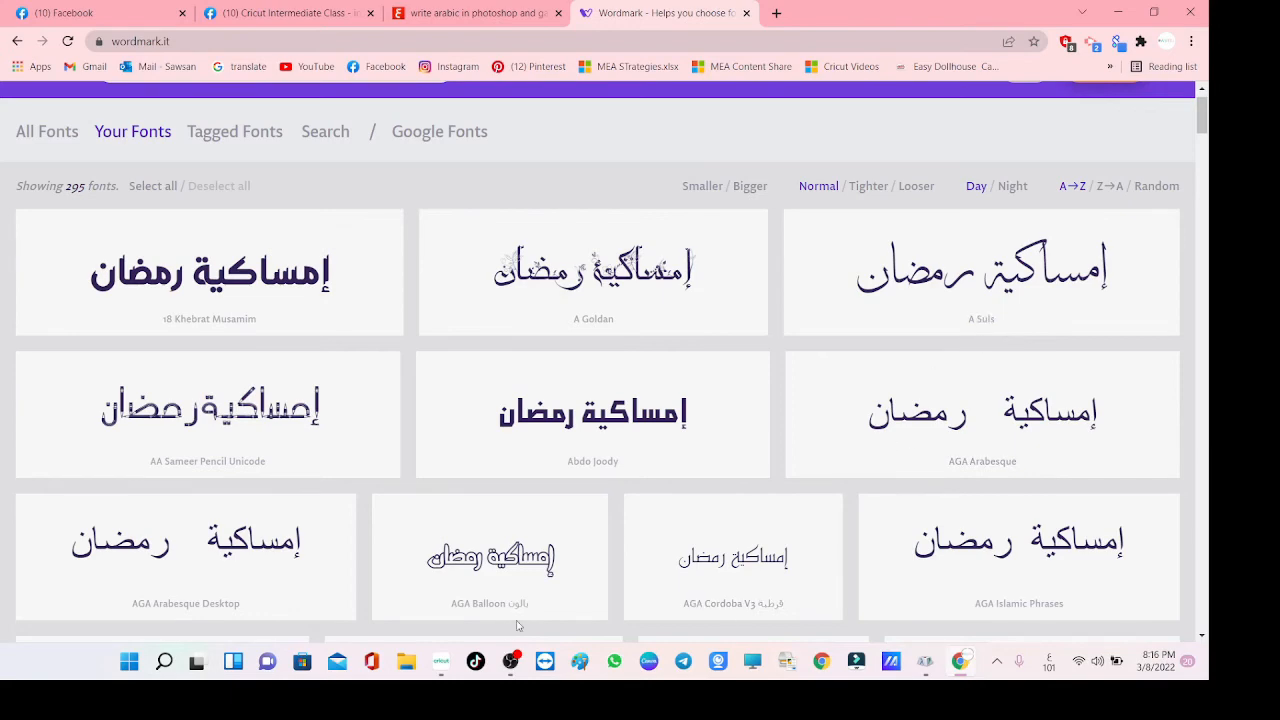
Switch back to Cricut Design Space, search the system fonts for "a sul", apply A Suls to the phrase and move it up the canvas.
{"action": "left_click", "coordinate": [441, 662]}
{"action": "left_click_drag", "start_coordinate": [624, 100], "coordinate": [540, 105]}
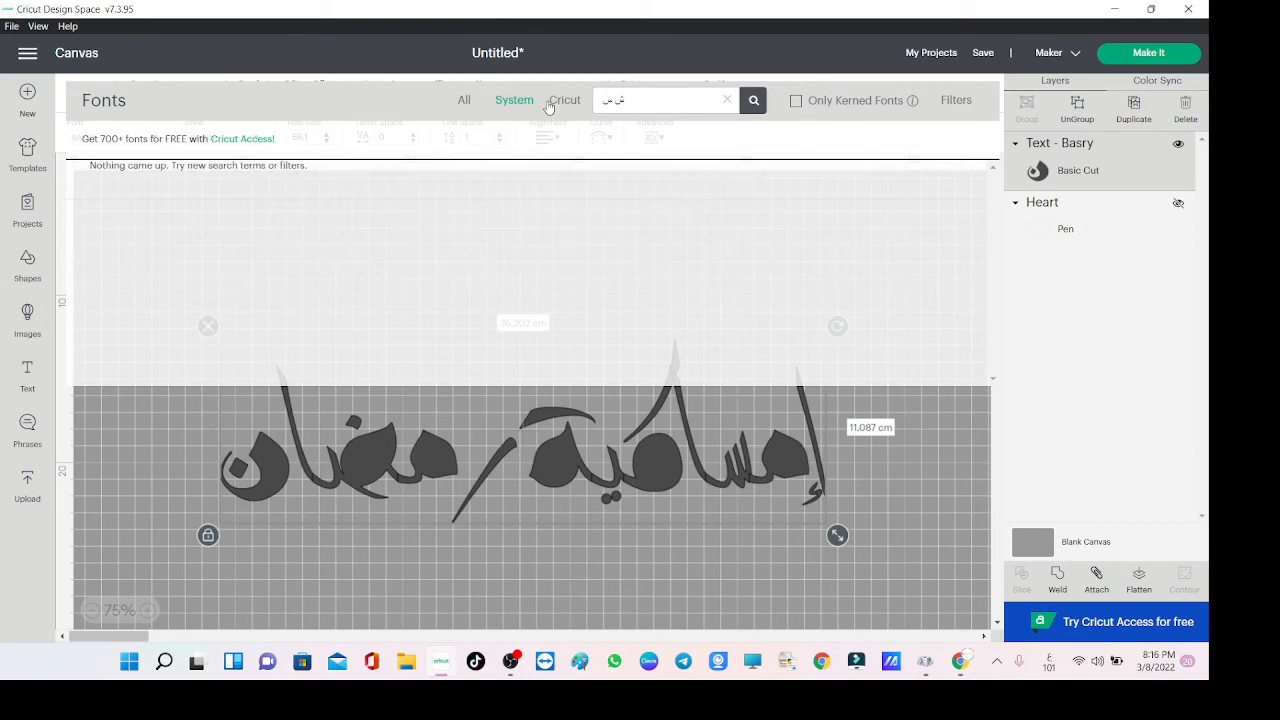
{"action": "left_click_drag", "start_coordinate": [658, 96], "coordinate": [538, 100]}
{"action": "key", "text": "alt+shift"}
{"action": "type", "text": "a sul"}
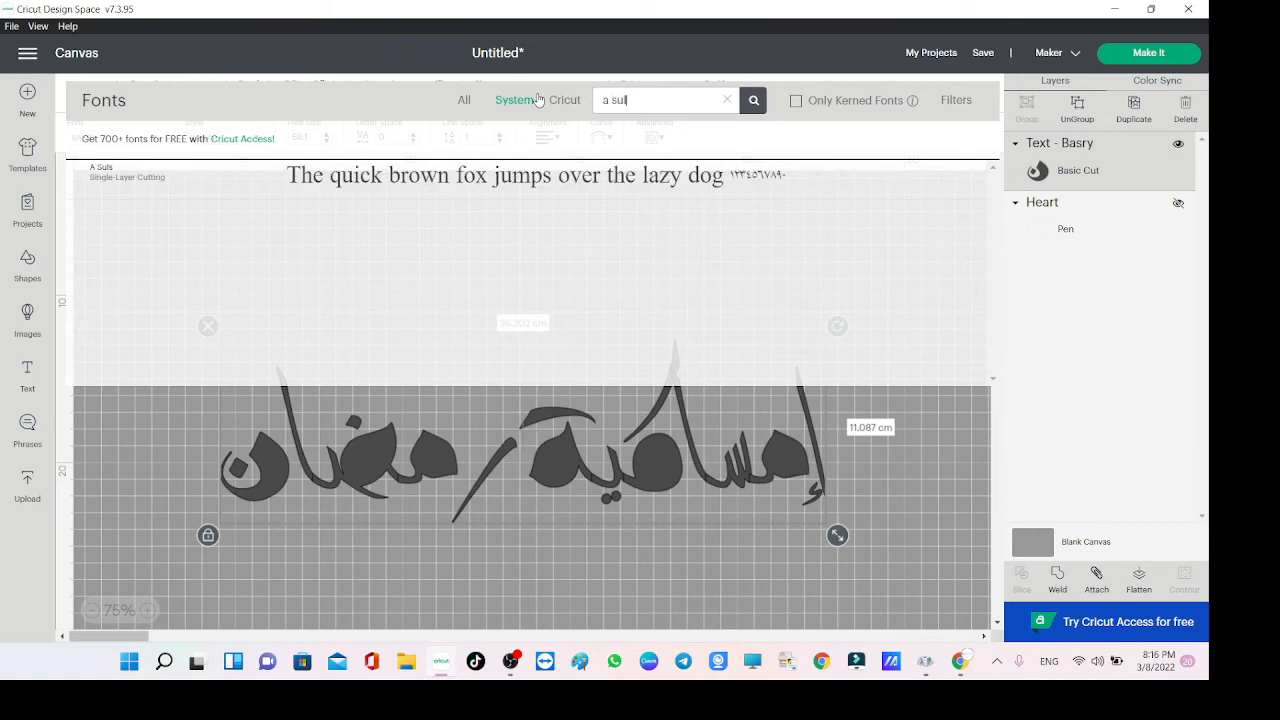
{"action": "left_click", "coordinate": [479, 180]}
{"action": "left_click_drag", "start_coordinate": [663, 476], "coordinate": [573, 348]}
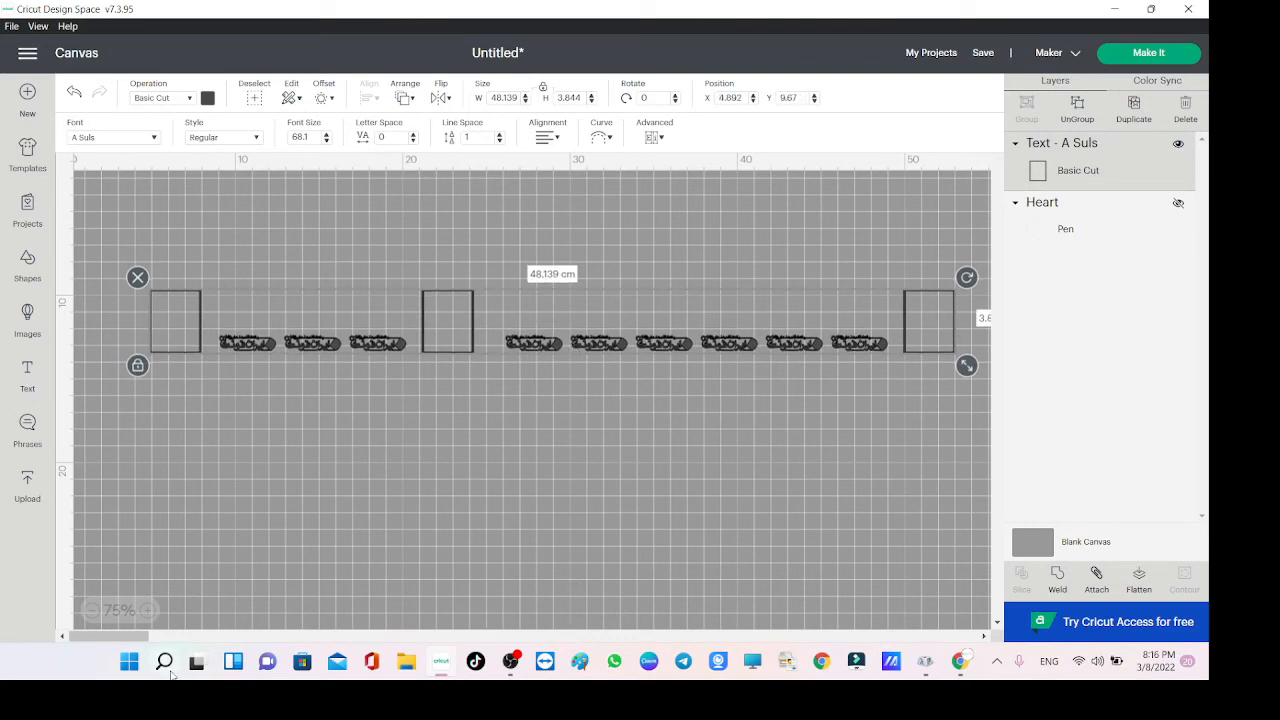
Switch to PowerPoint and create a blank presentation.
{"action": "left_click", "coordinate": [136, 664]}
{"action": "left_click", "coordinate": [645, 218]}
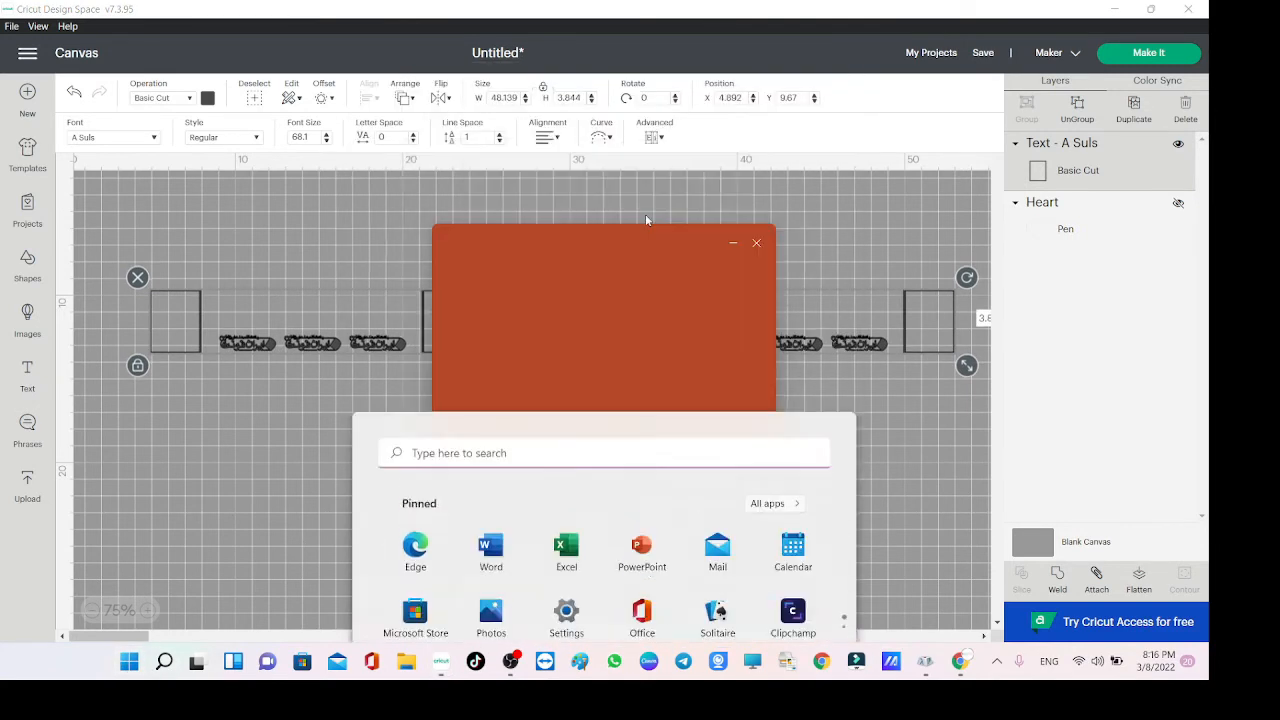
{"action": "left_click", "coordinate": [276, 212]}
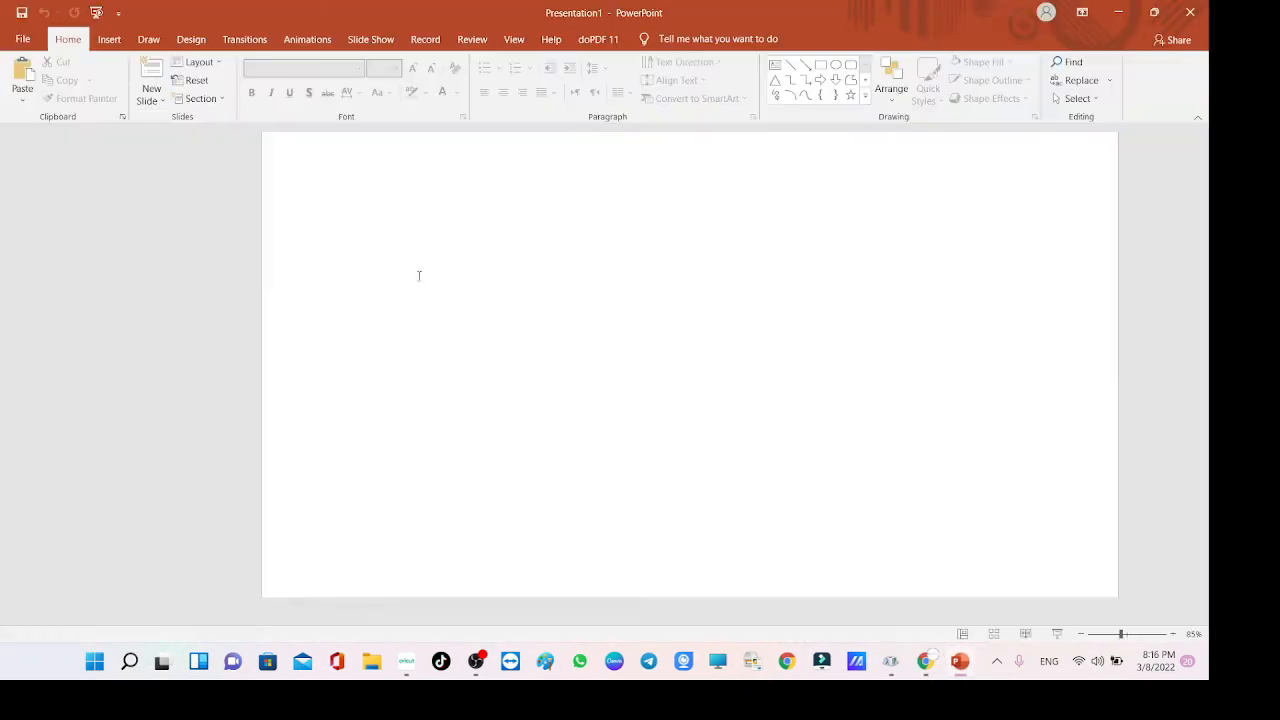
Delete the subtitle placeholder and enter "إمساكية رمضان" as the slide title.
{"action": "left_click", "coordinate": [689, 407]}
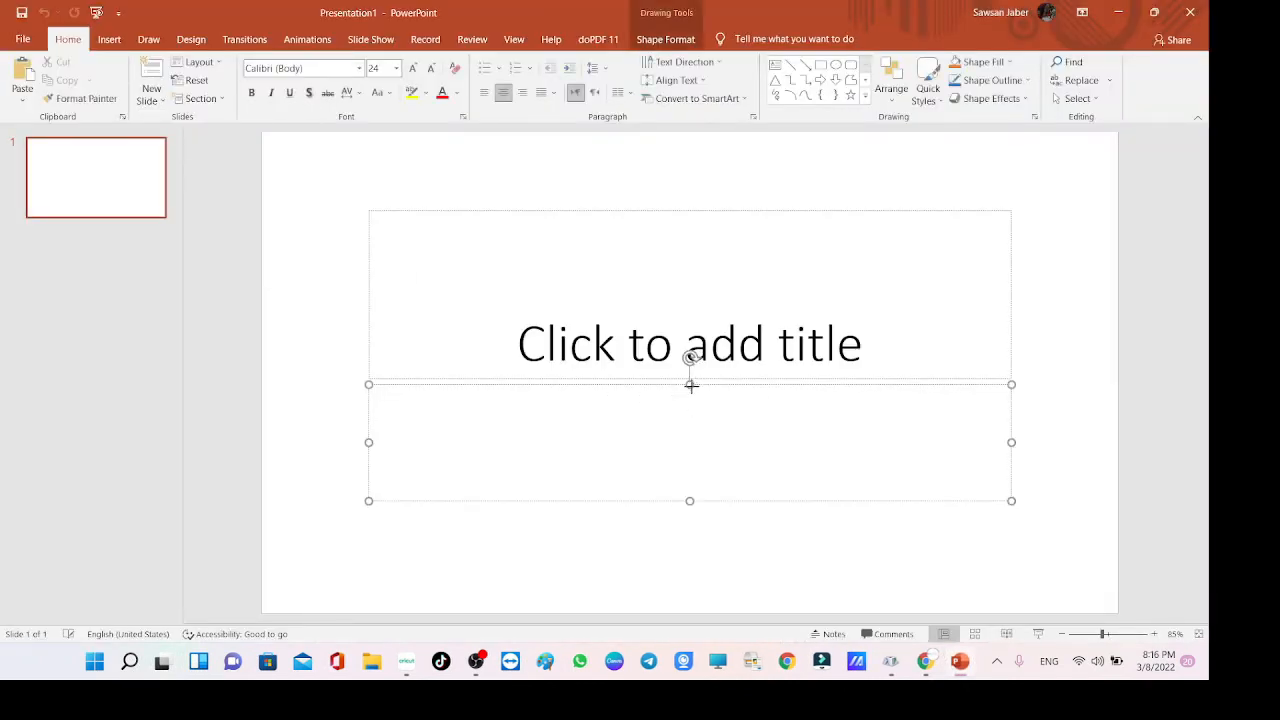
{"action": "left_click", "coordinate": [692, 387]}
{"action": "key", "text": "Delete"}
{"action": "left_click", "coordinate": [701, 351]}
{"action": "key", "text": "alt+shift"}
{"action": "type", "text": "إ"}
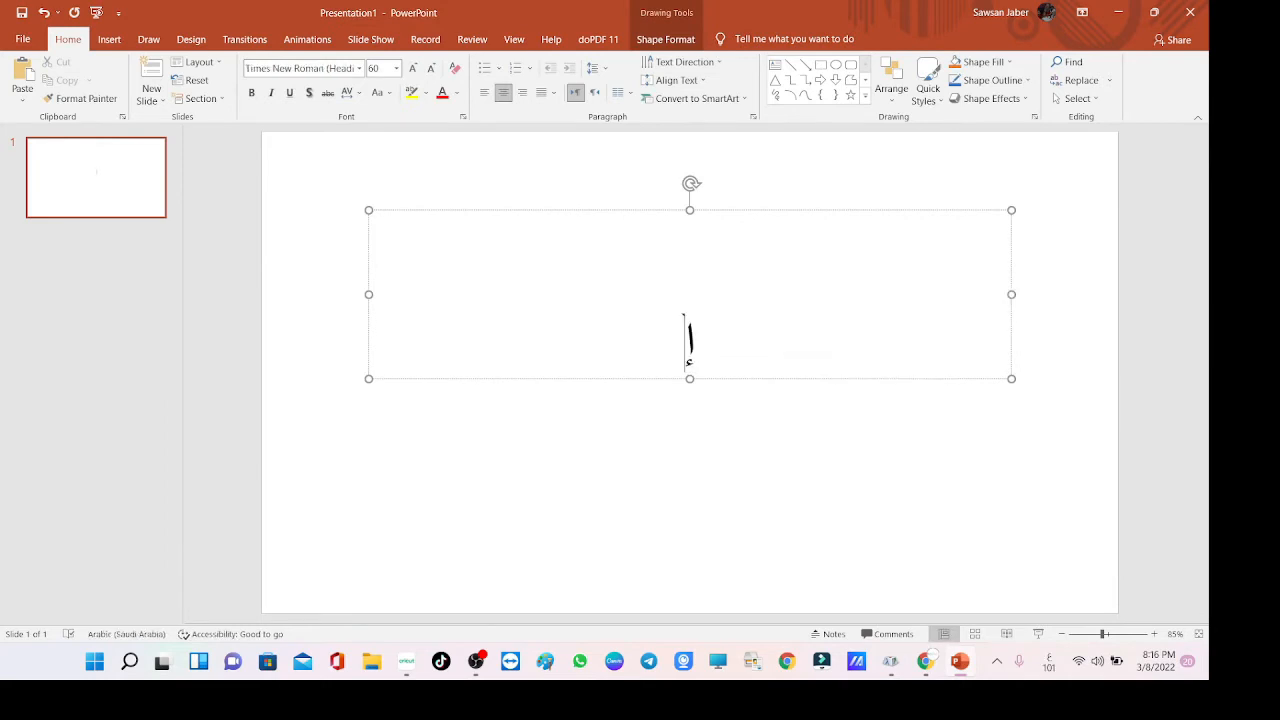
{"action": "type", "text": "مساكية رمضان"}
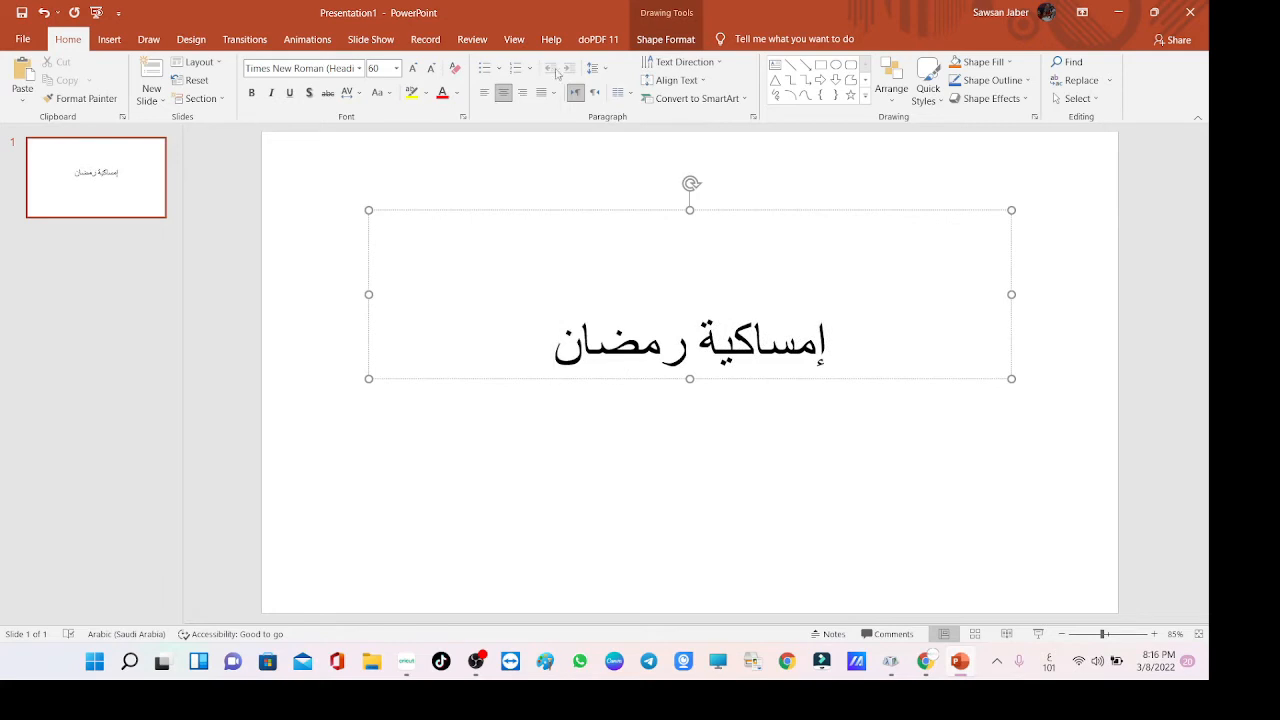
Apply the A Suls font to the whole title phrase.
{"action": "left_click", "coordinate": [308, 70]}
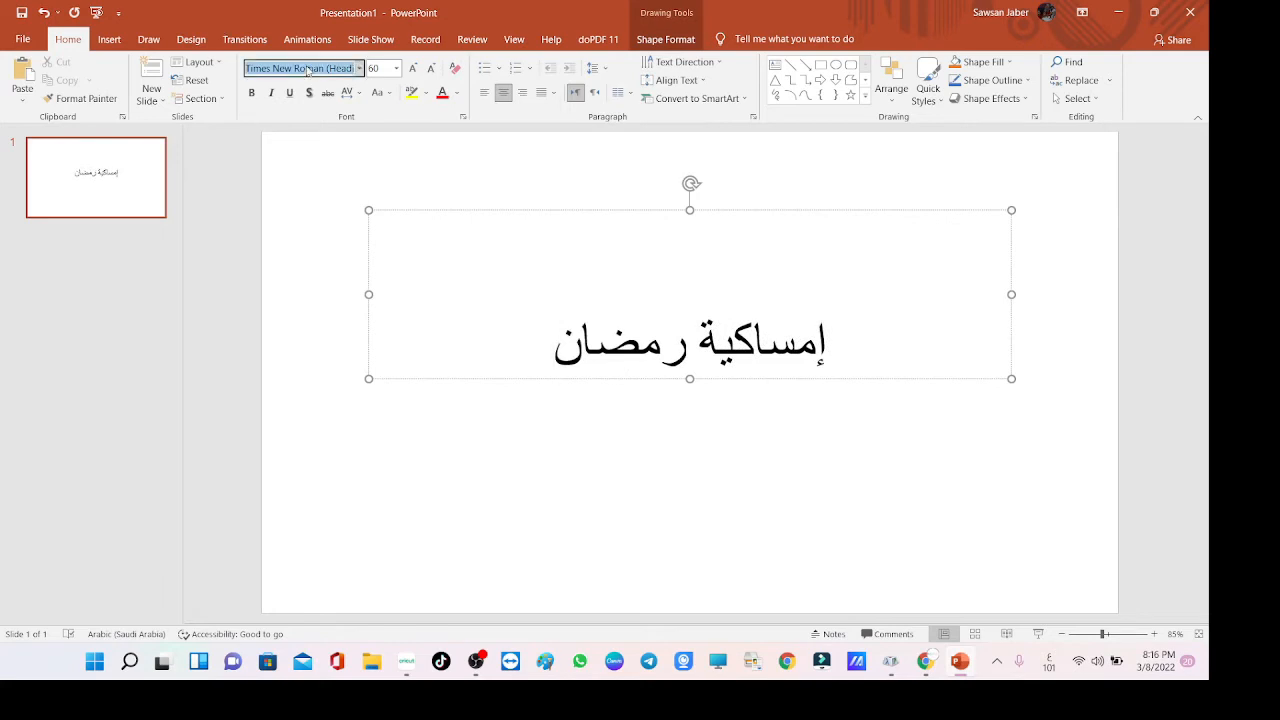
{"action": "left_click", "coordinate": [359, 68]}
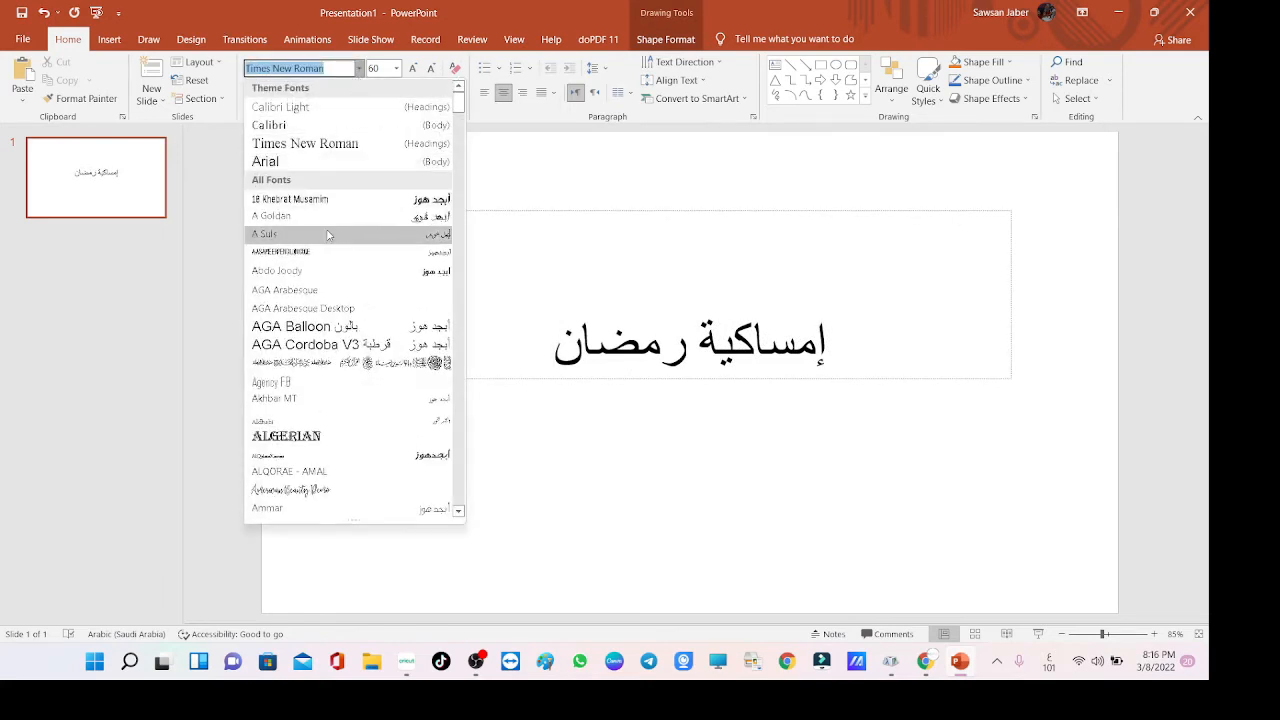
{"action": "left_click", "coordinate": [320, 233]}
{"action": "left_click_drag", "start_coordinate": [654, 340], "coordinate": [835, 345]}
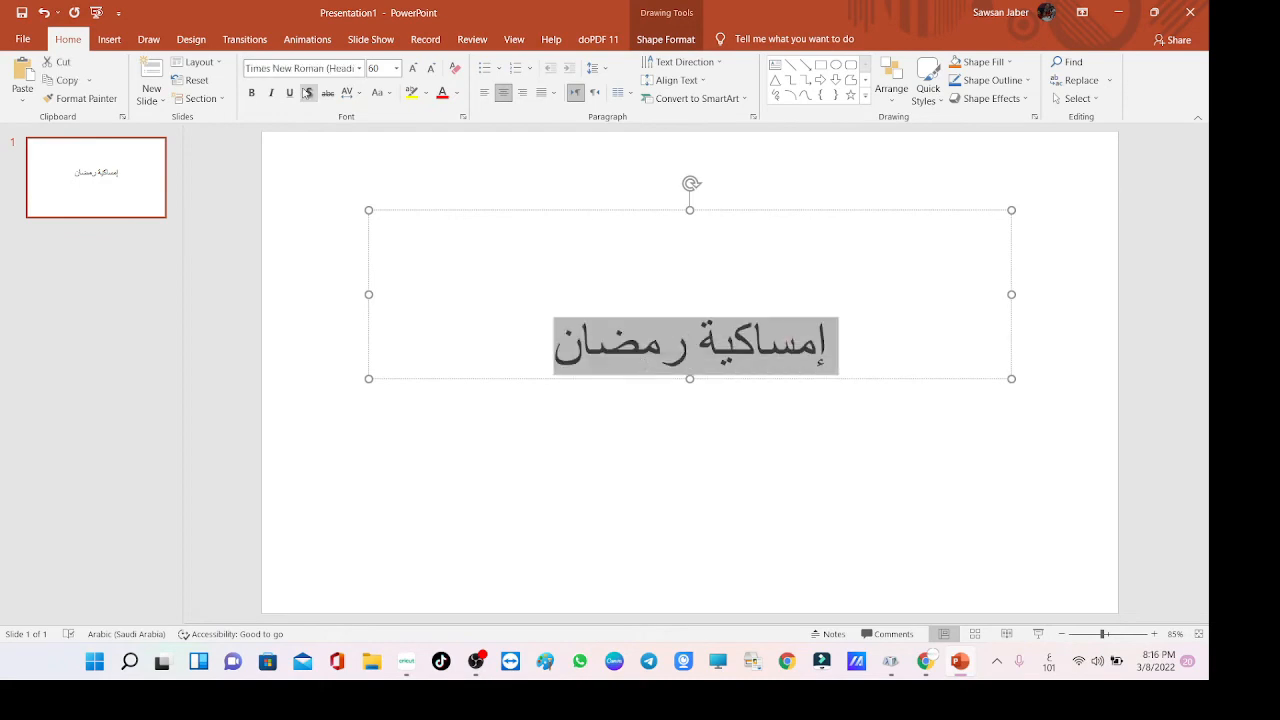
{"action": "left_click", "coordinate": [359, 68]}
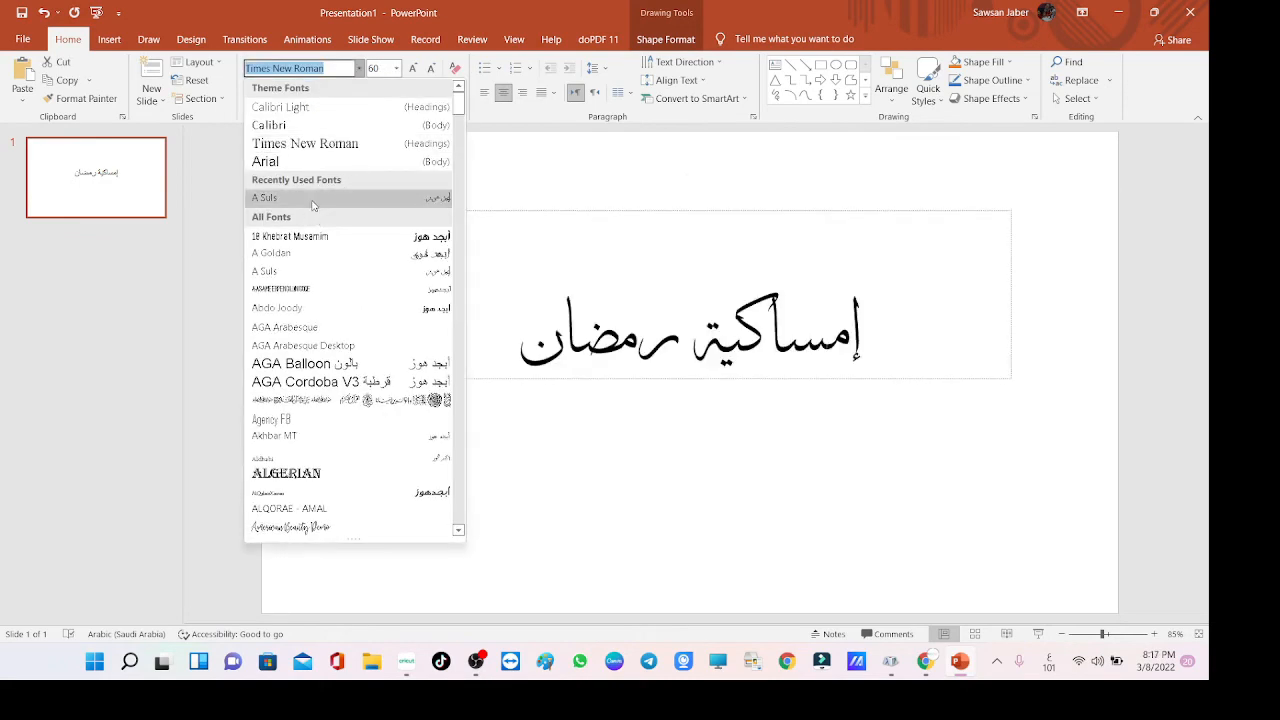
{"action": "left_click", "coordinate": [311, 206]}
Set the title's font size to 120 and widen its text box so the phrase fits on one line.
{"action": "left_click", "coordinate": [378, 68]}
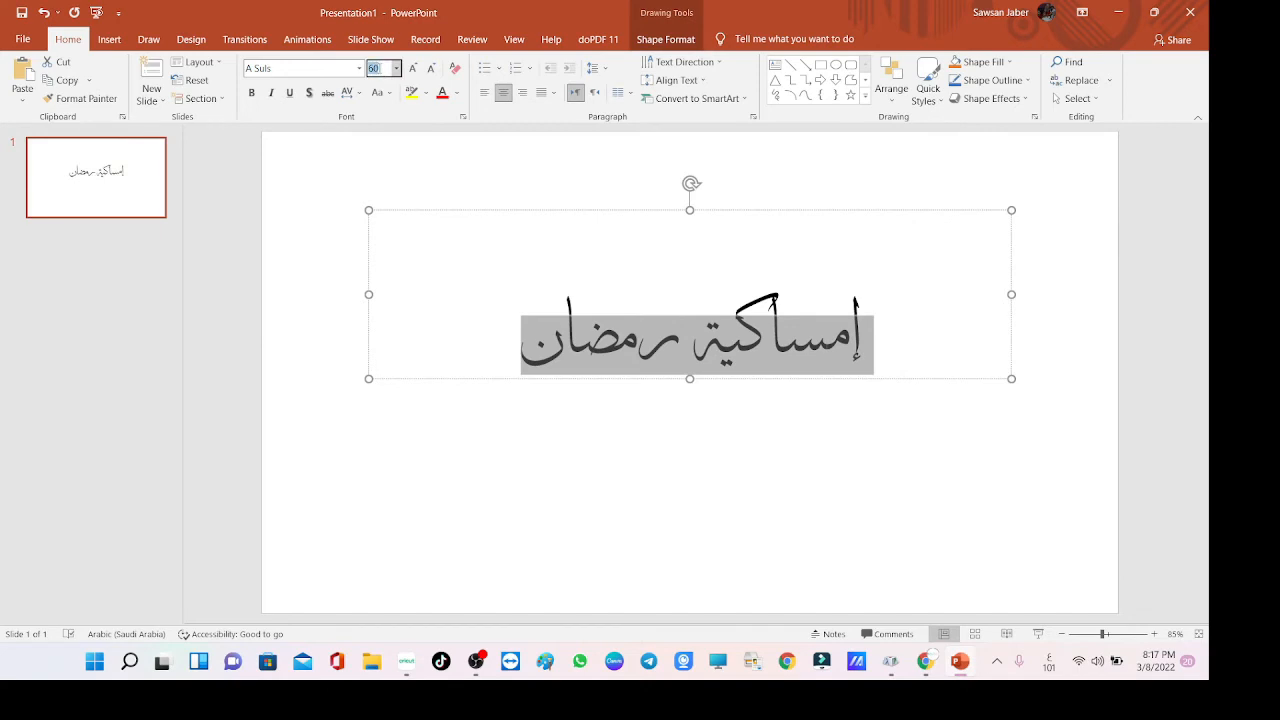
{"action": "type", "text": "120"}
{"action": "key", "text": "Return"}
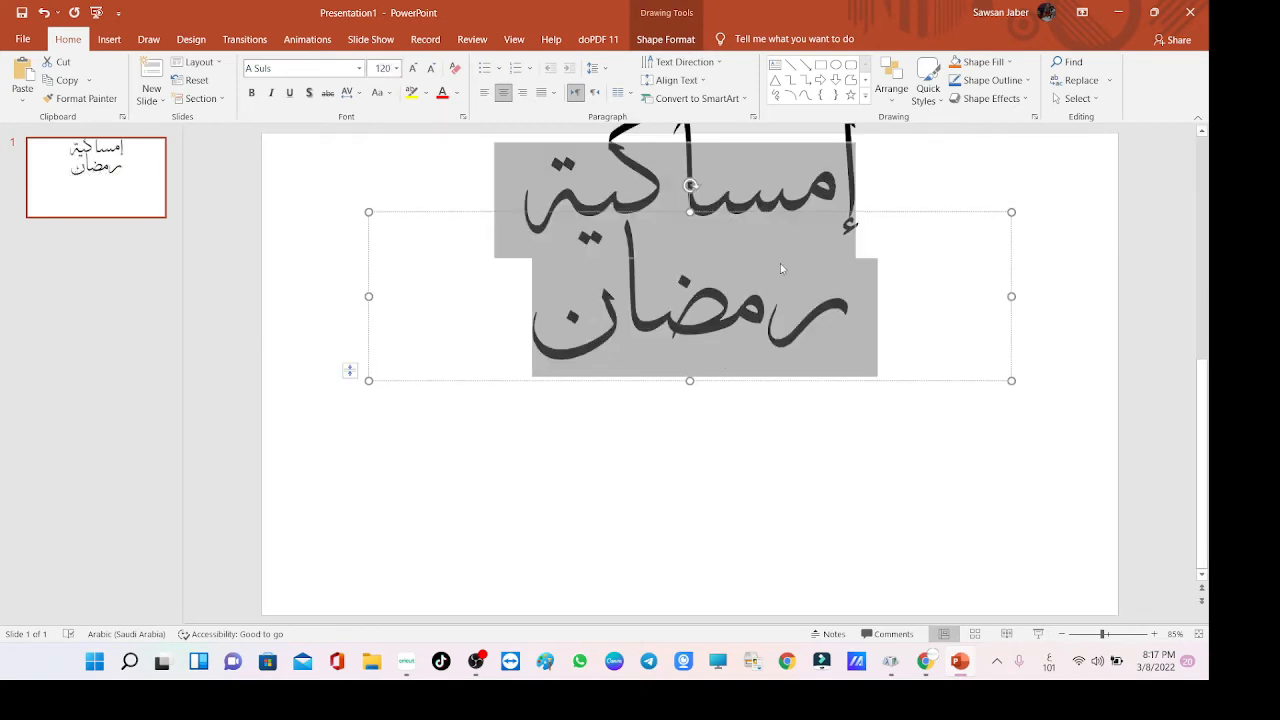
{"action": "left_click_drag", "start_coordinate": [1013, 296], "coordinate": [1103, 296]}
{"action": "left_click", "coordinate": [823, 385]}
{"action": "left_click", "coordinate": [809, 330]}
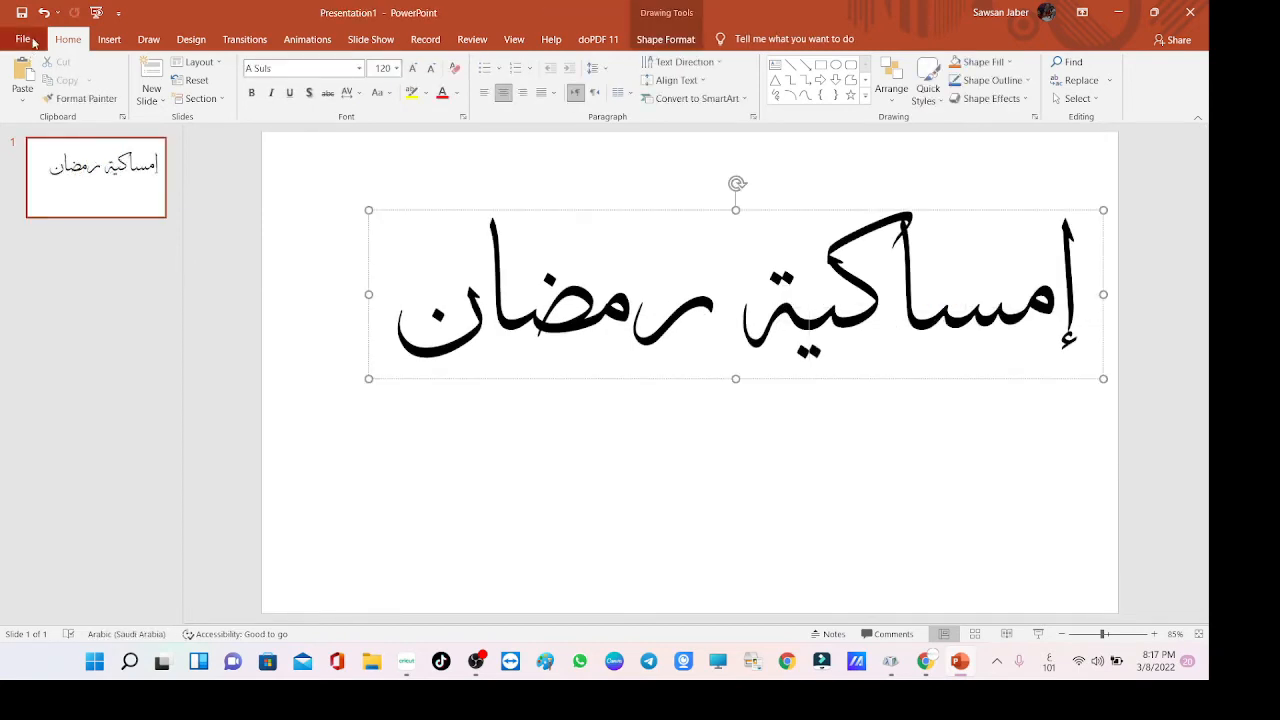
Export only the current slide as a PNG image named "إمساكية رمضان" to the Desktop.
{"action": "left_click", "coordinate": [22, 38]}
{"action": "left_click", "coordinate": [50, 251]}
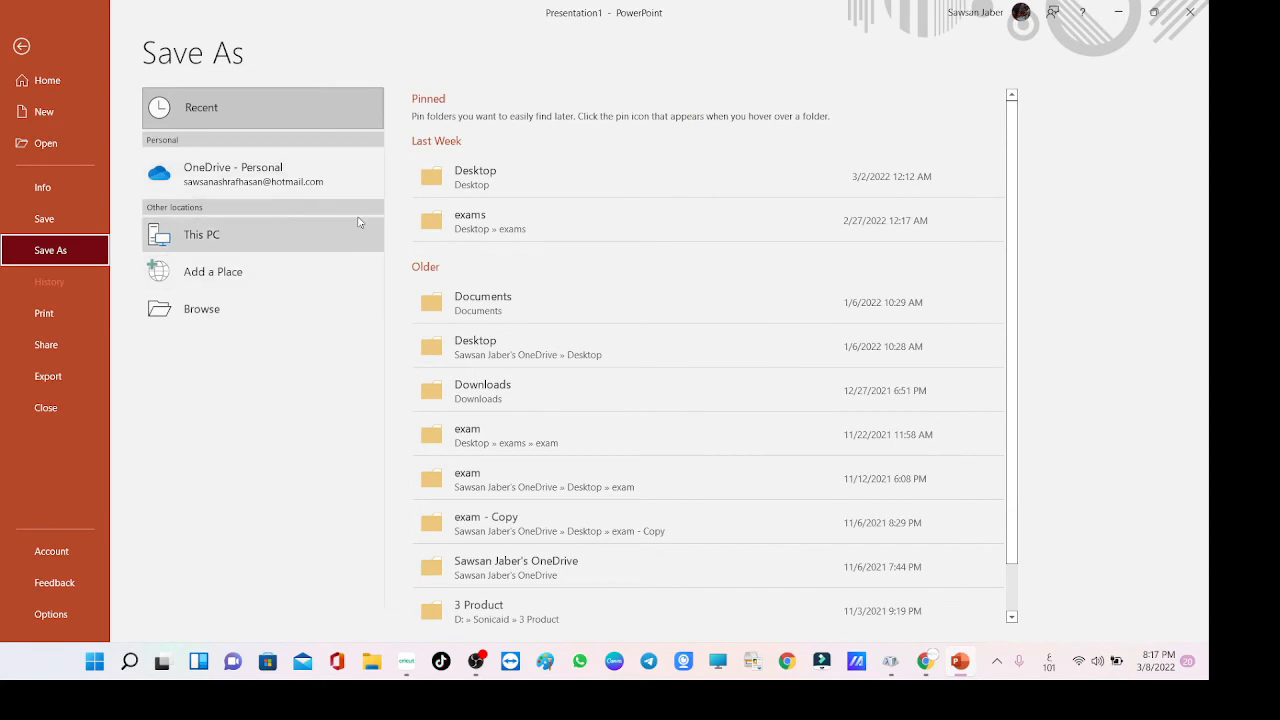
{"action": "left_click", "coordinate": [478, 180]}
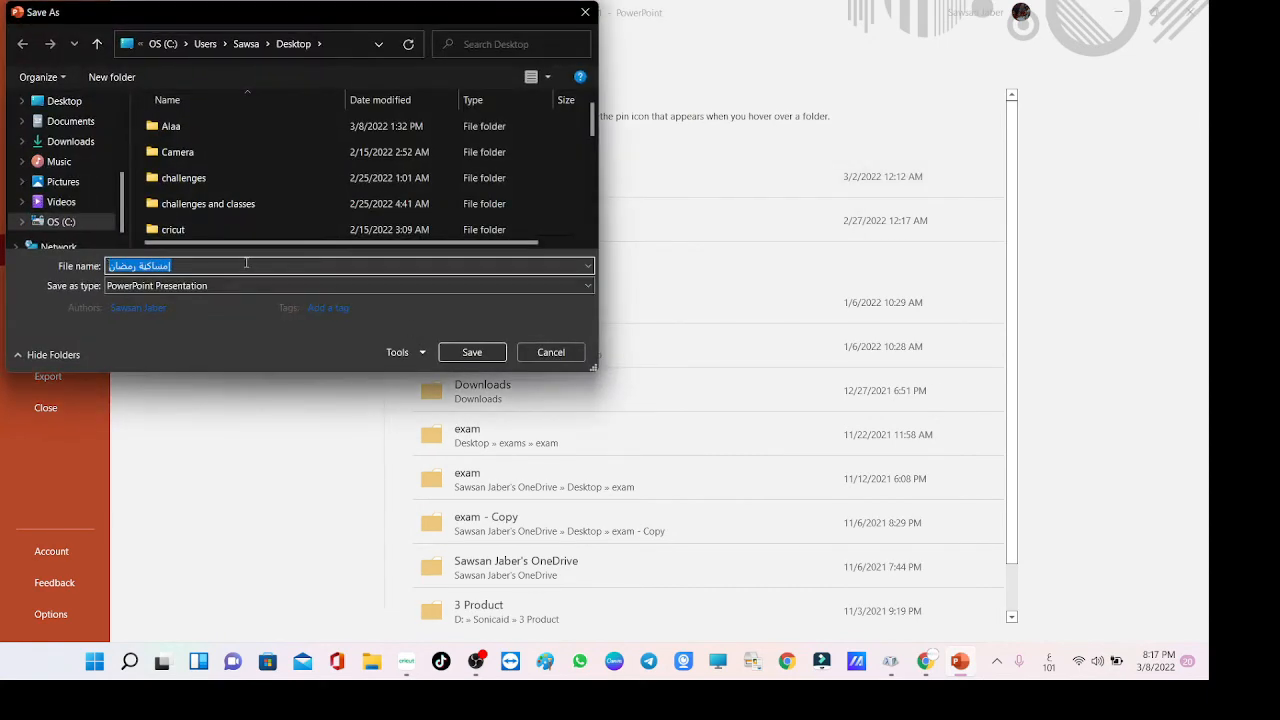
{"action": "left_click", "coordinate": [200, 286]}
{"action": "left_click", "coordinate": [184, 541]}
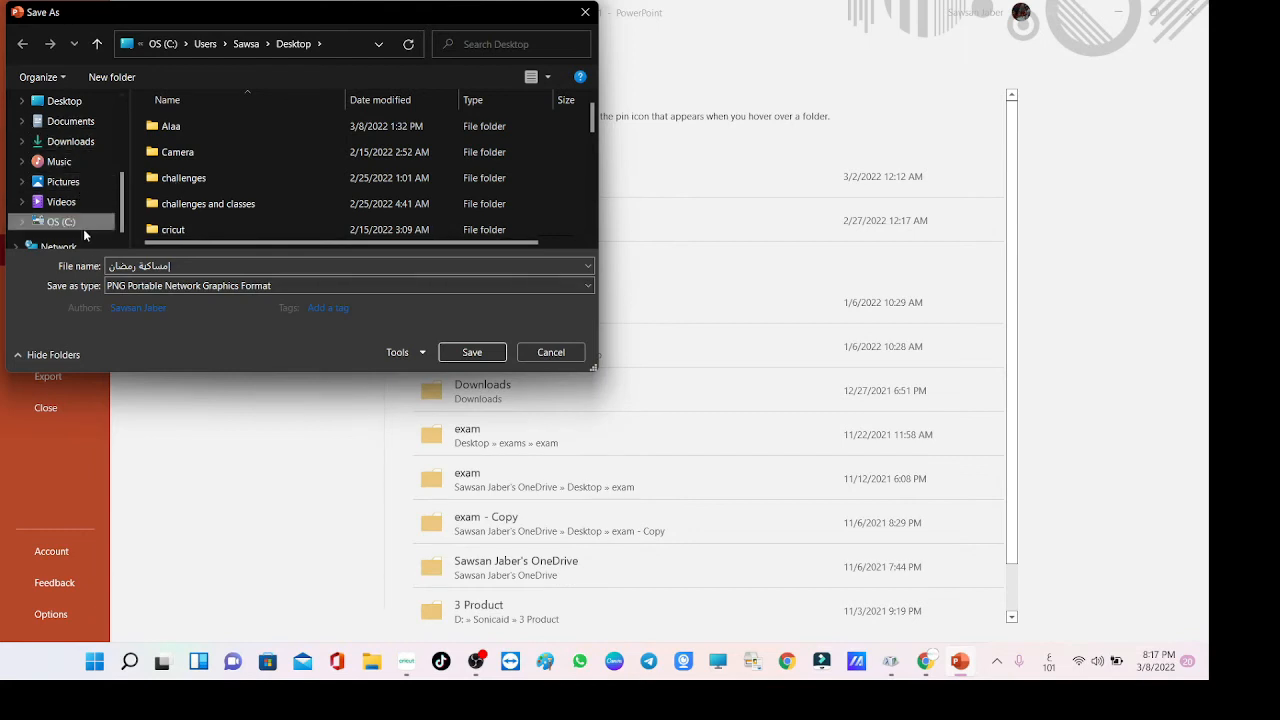
{"action": "left_click", "coordinate": [72, 102]}
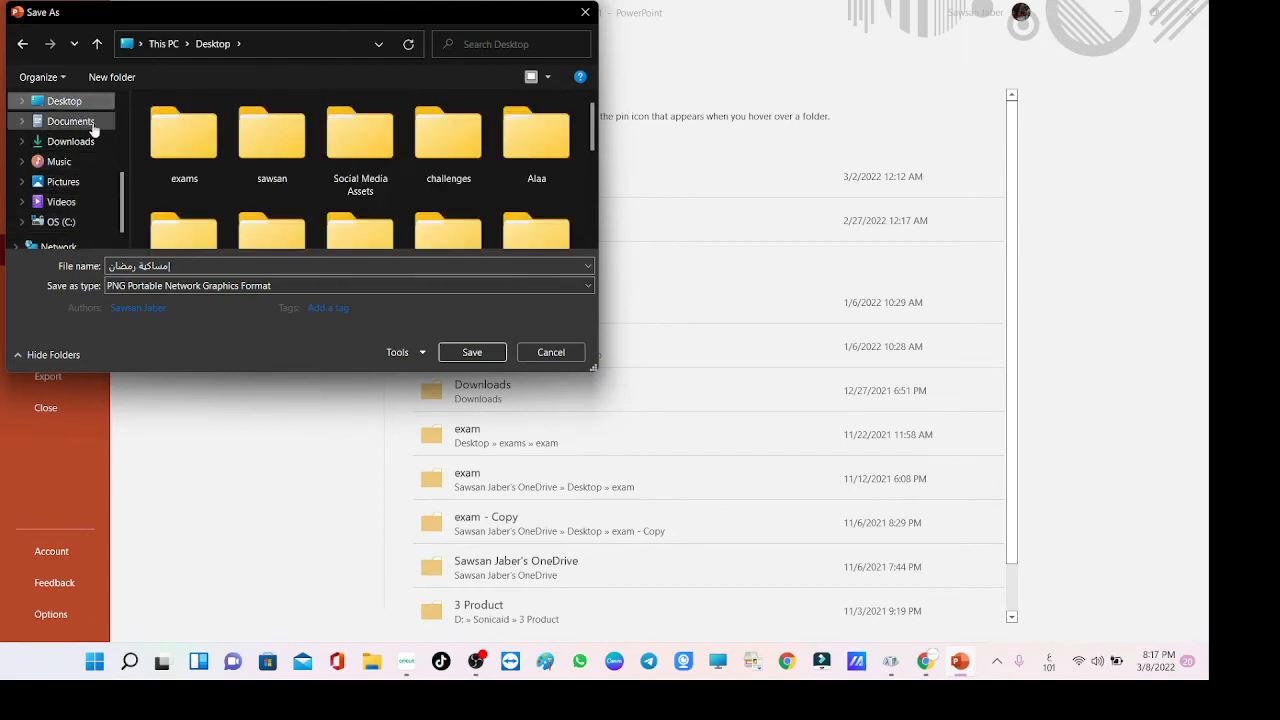
{"action": "left_click", "coordinate": [436, 312]}
{"action": "left_click", "coordinate": [472, 352]}
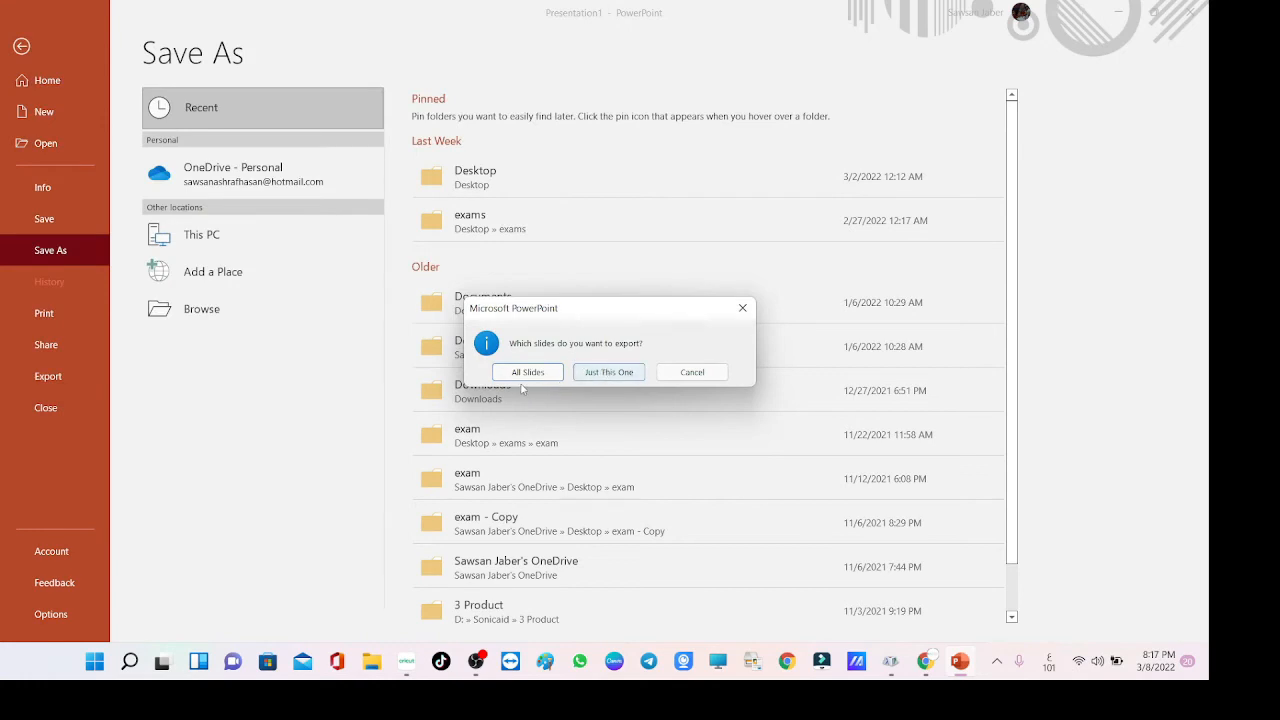
{"action": "left_click", "coordinate": [592, 372]}
Switch to Cricut Design Space and load the exported phrase PNG for upload as a Simple image.
{"action": "left_click", "coordinate": [408, 664]}
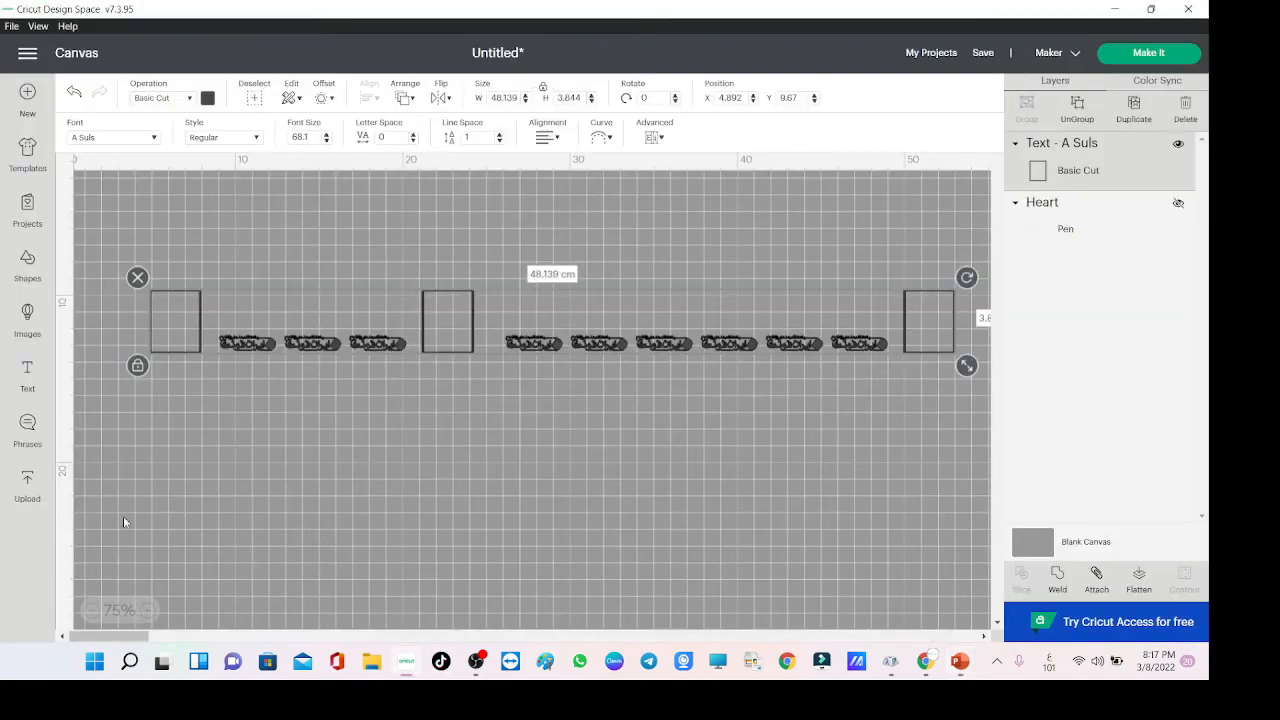
{"action": "left_click", "coordinate": [27, 482]}
{"action": "left_click", "coordinate": [346, 331]}
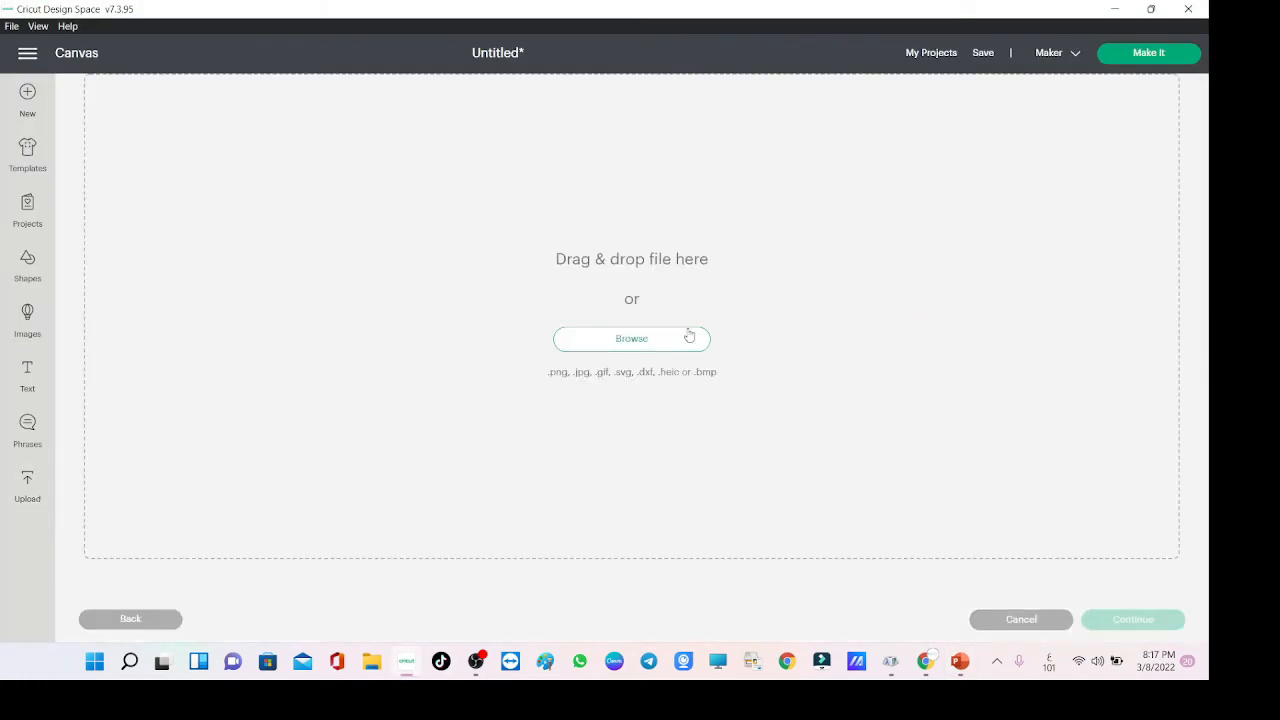
{"action": "left_click", "coordinate": [631, 337]}
{"action": "double_click", "coordinate": [598, 270]}
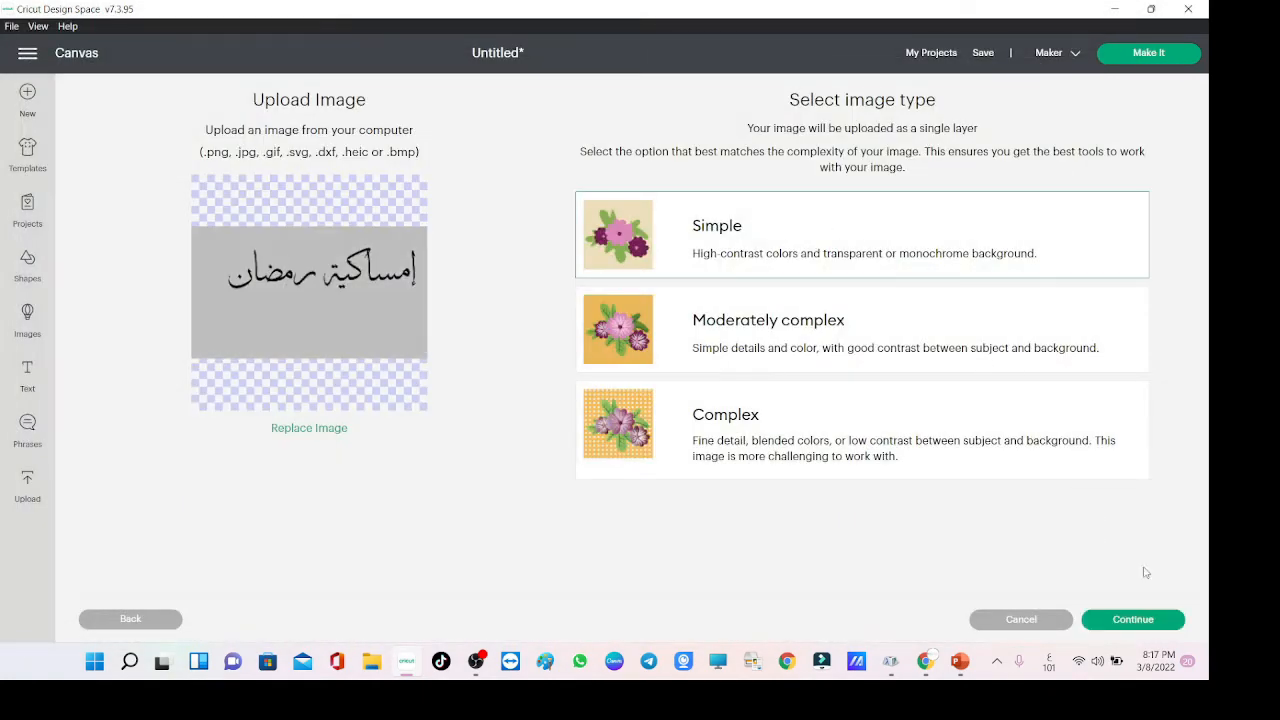
{"action": "left_click", "coordinate": [1166, 618]}
Reduce the image to 2 colors and remove the background around the Arabic phrase.
{"action": "scroll", "coordinate": [172, 510], "scroll_direction": "down", "scroll_amount": 3}
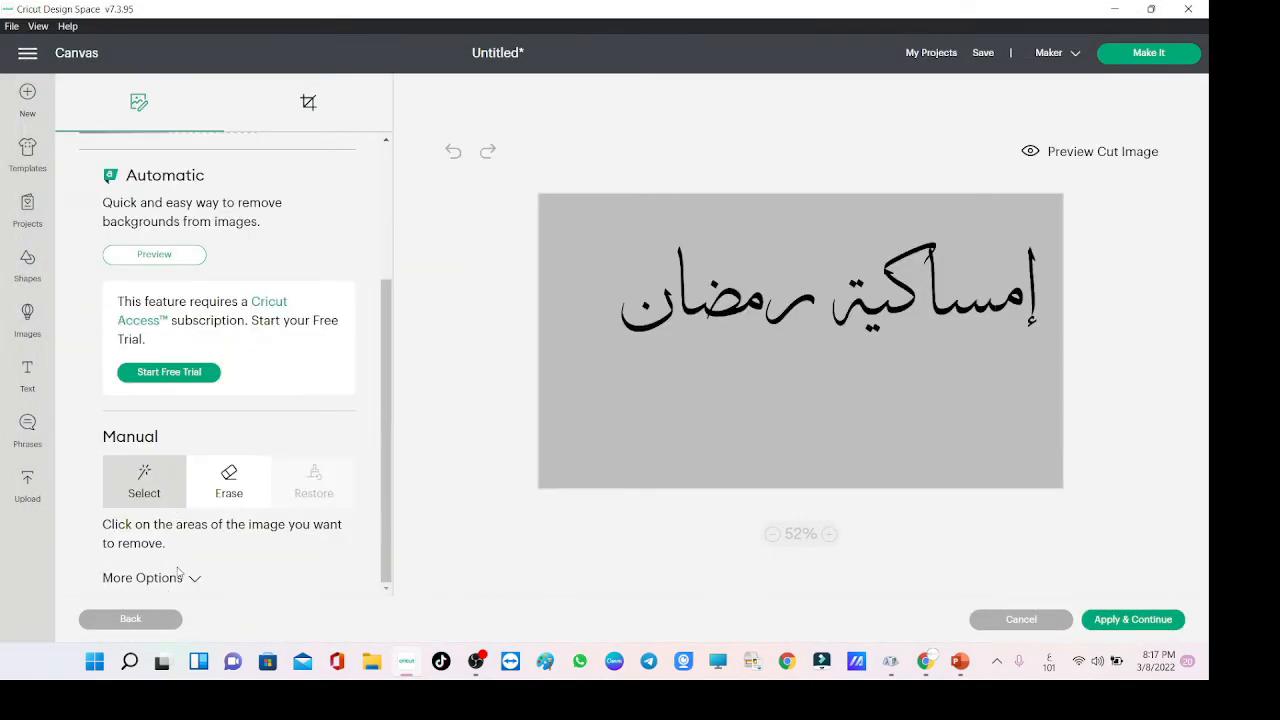
{"action": "left_click", "coordinate": [183, 580]}
{"action": "left_click_drag", "start_coordinate": [176, 584], "coordinate": [52, 592]}
{"action": "left_click", "coordinate": [115, 528]}
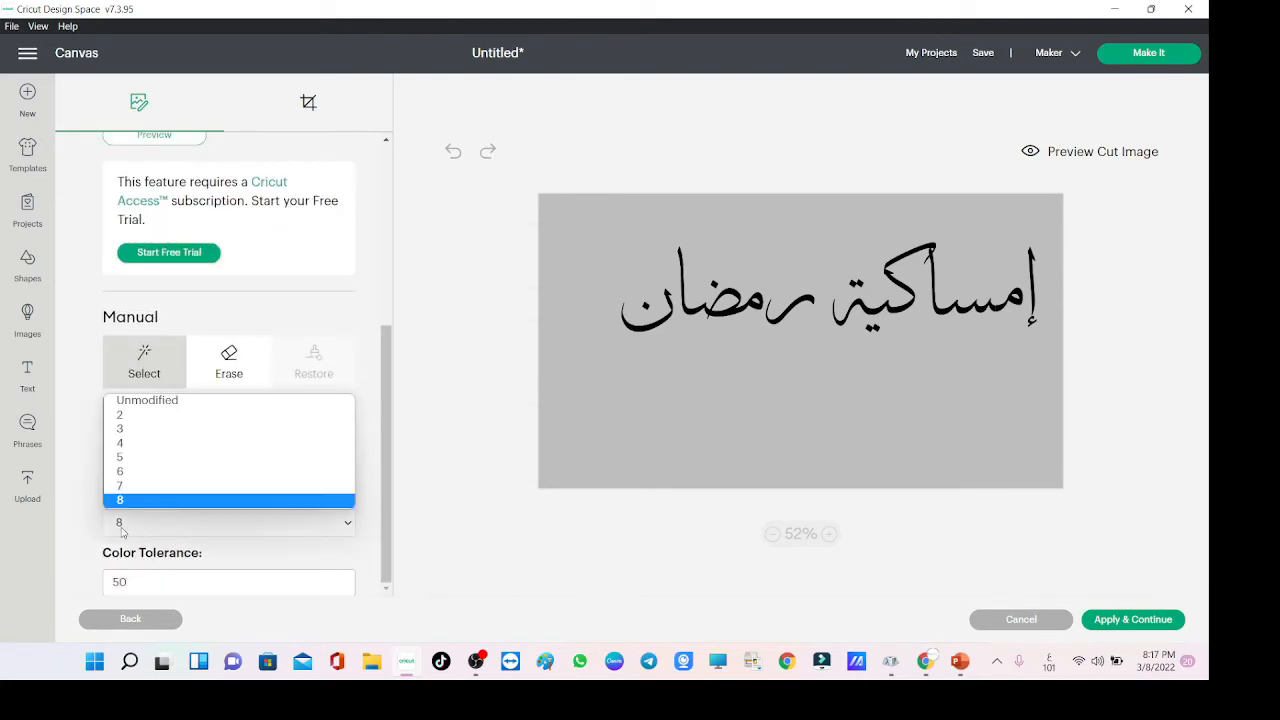
{"action": "left_click", "coordinate": [136, 426]}
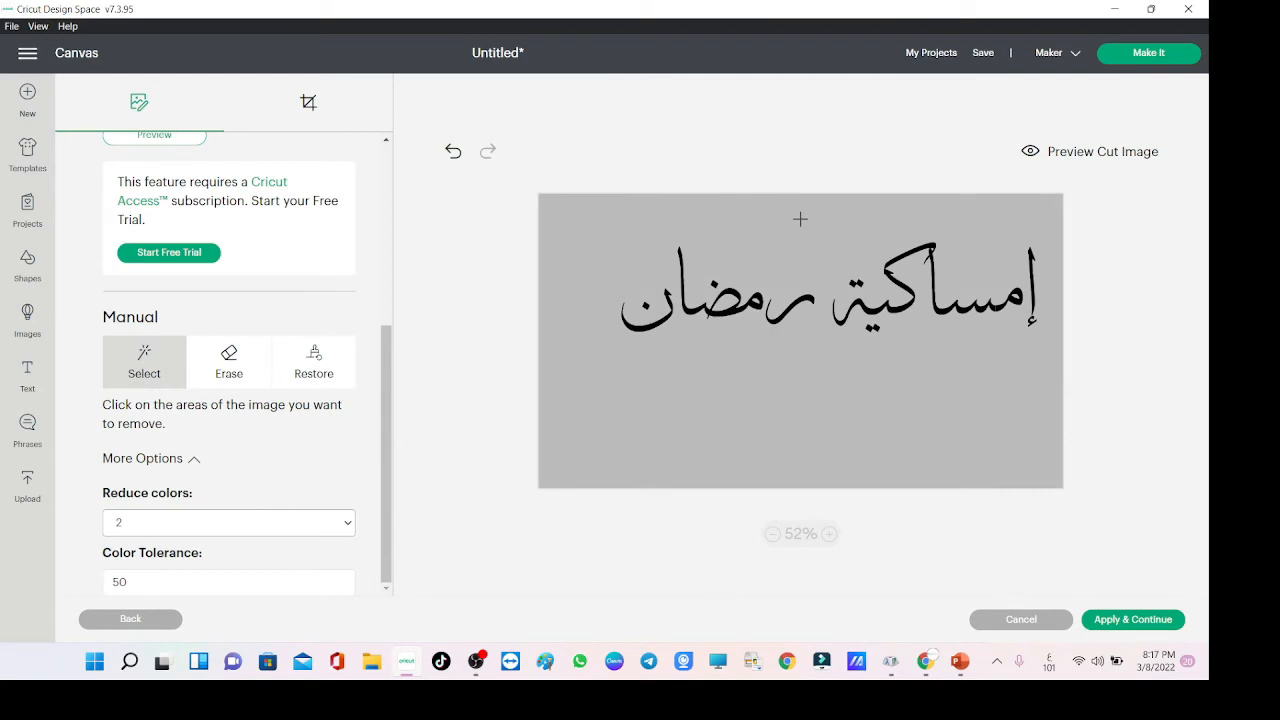
{"action": "left_click", "coordinate": [826, 237]}
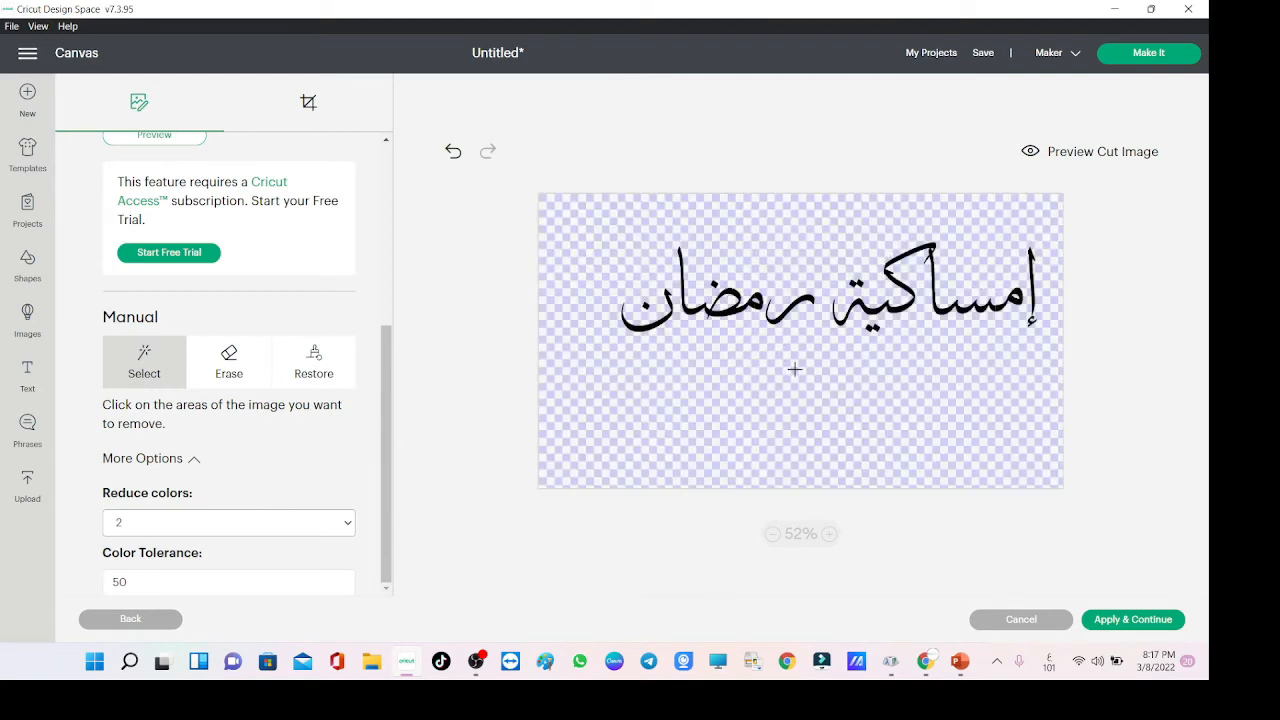
Upload the cleaned phrase as a Cut Image and place it on the canvas below the existing A Suls text.
{"action": "left_click", "coordinate": [829, 534]}
{"action": "left_click", "coordinate": [829, 534]}
{"action": "left_click_drag", "start_coordinate": [740, 491], "coordinate": [1009, 492]}
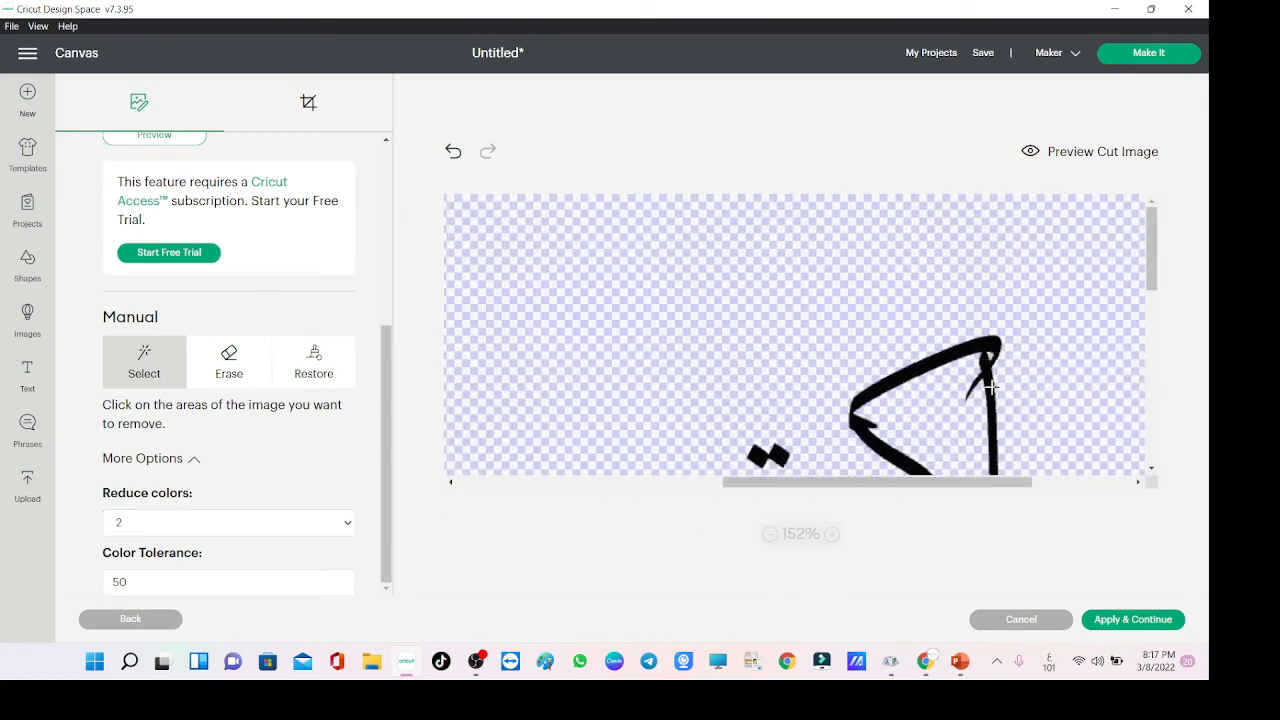
{"action": "left_click", "coordinate": [1102, 622]}
{"action": "left_click", "coordinate": [400, 453]}
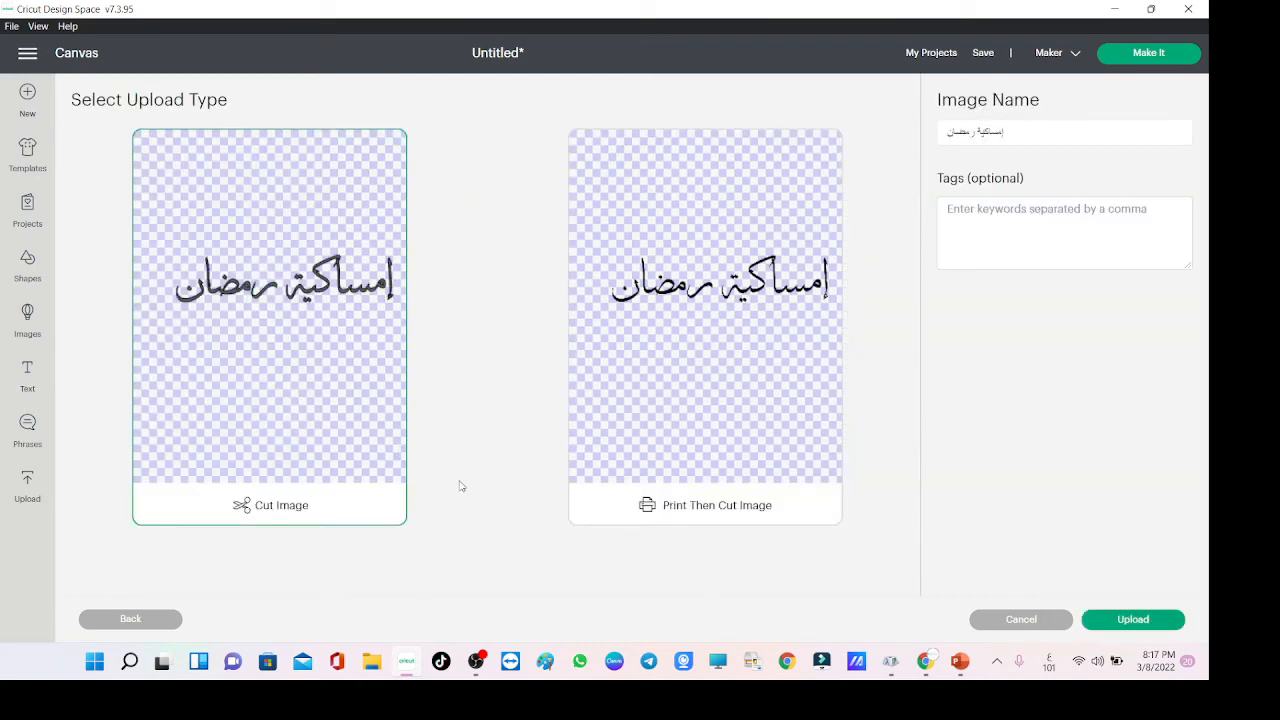
{"action": "left_click", "coordinate": [1144, 620]}
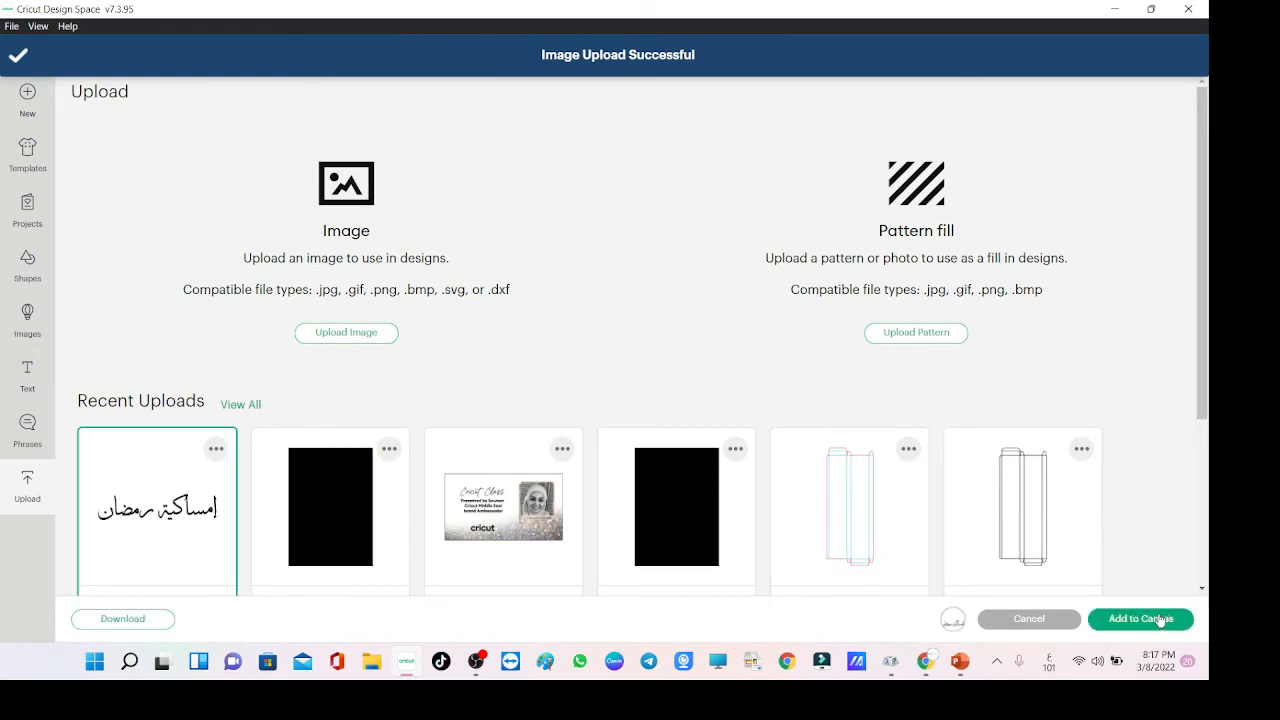
{"action": "left_click", "coordinate": [1140, 619]}
{"action": "left_click_drag", "start_coordinate": [490, 260], "coordinate": [570, 485]}
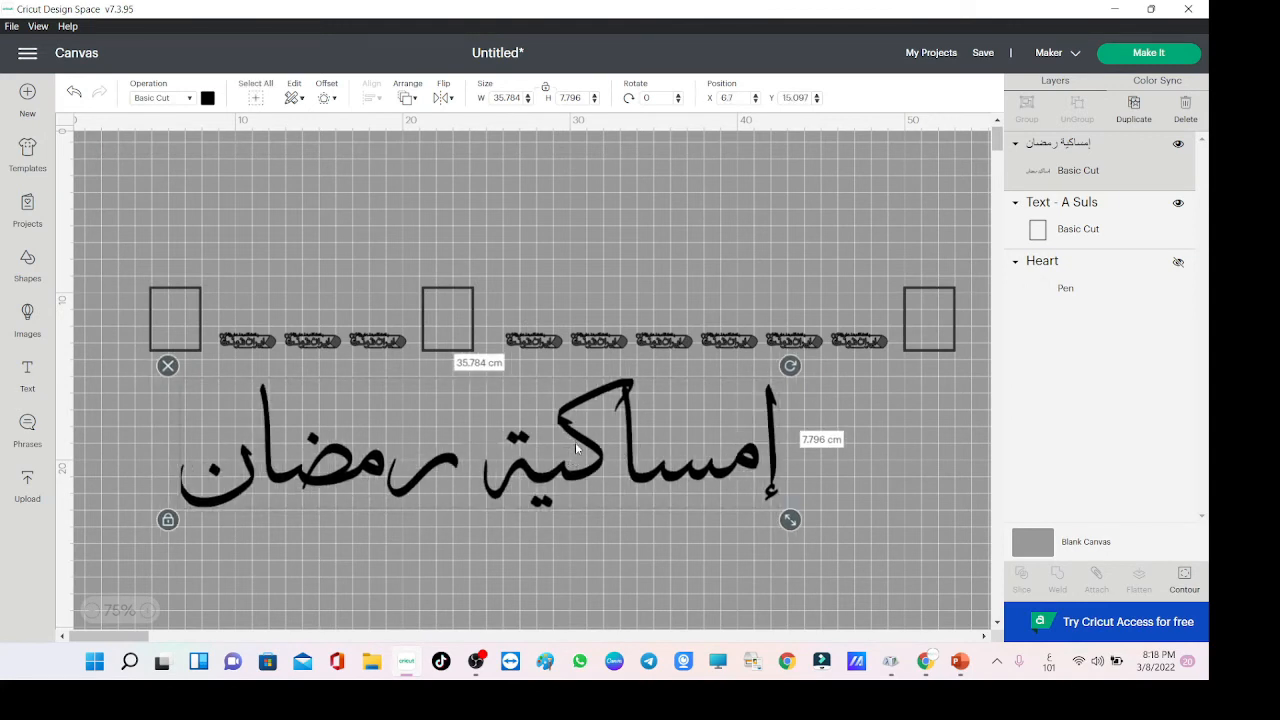
Delete the uploaded phrase and the A Suls text from the canvas together.
{"action": "key", "text": "ctrl+a"}
{"action": "left_click", "coordinate": [139, 277]}
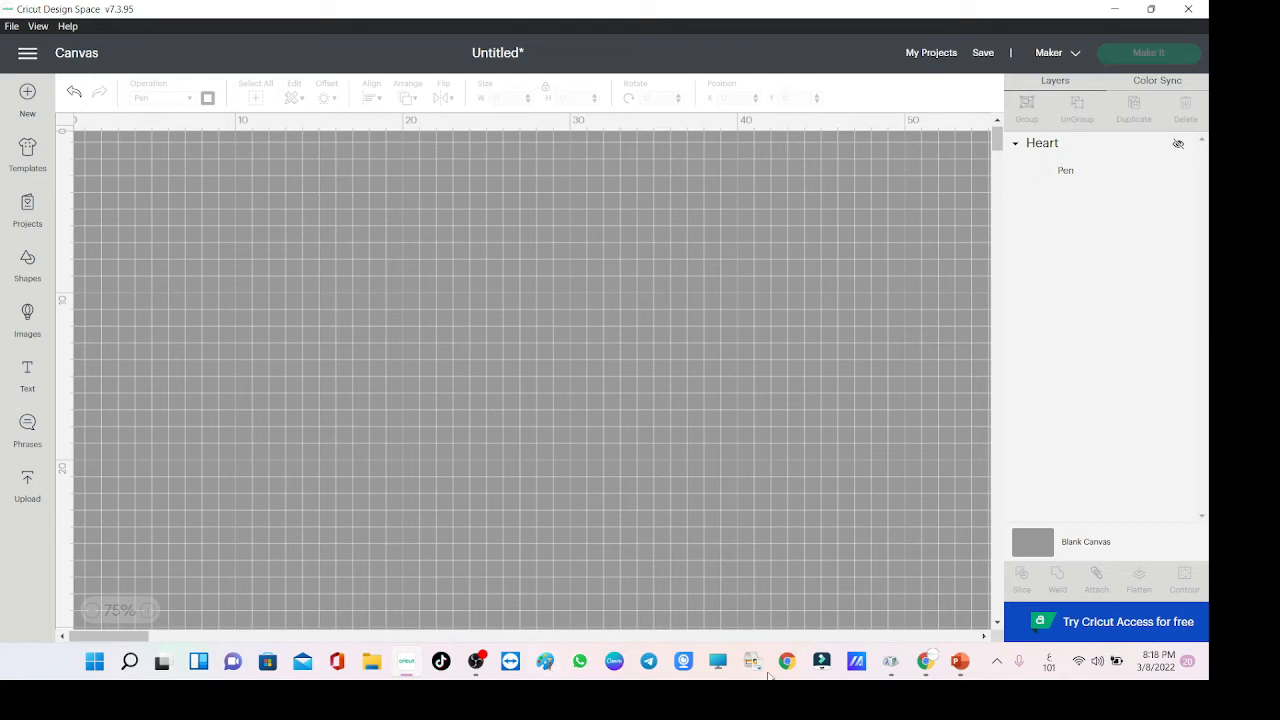
Switch to PowerPoint and close the presentation without saving it.
{"action": "mouse_move", "coordinate": [929, 665]}
{"action": "left_click", "coordinate": [960, 661]}
{"action": "left_click", "coordinate": [1188, 12]}
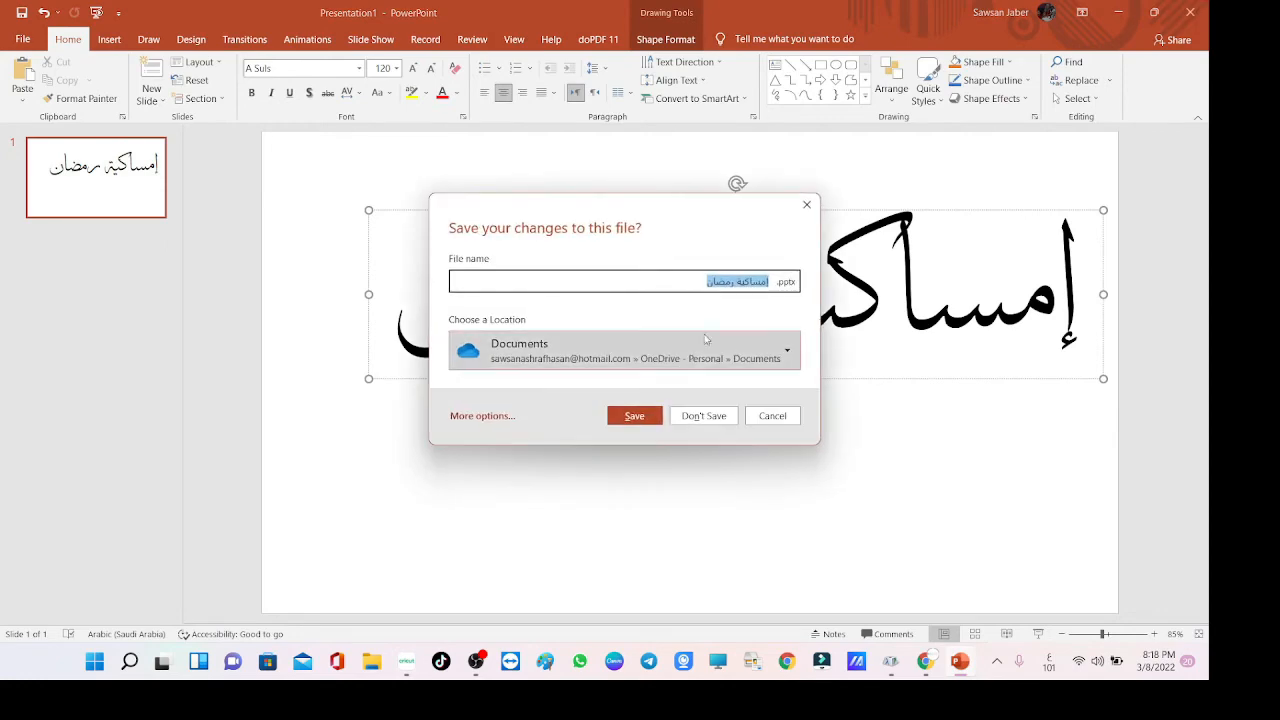
{"action": "left_click", "coordinate": [703, 415]}
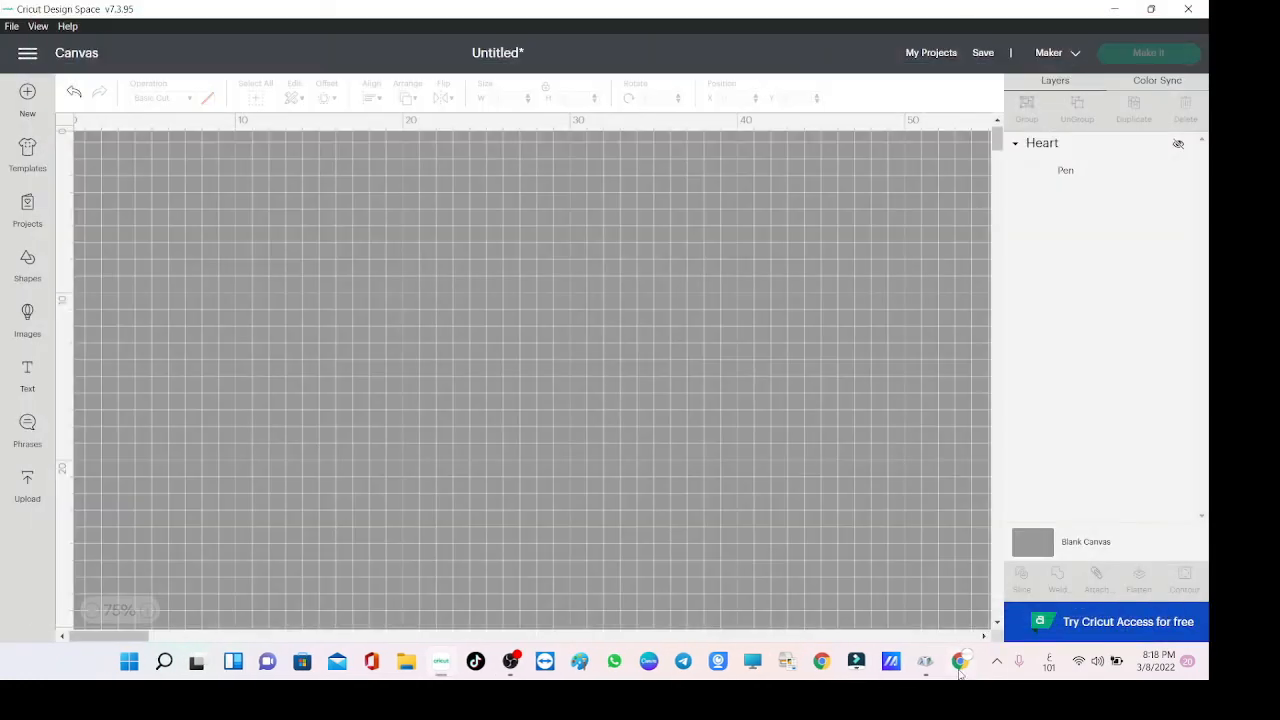
Switch to Chrome and search Google for "خط مخطوطات".
{"action": "left_click", "coordinate": [960, 664]}
{"action": "scroll", "coordinate": [258, 220], "scroll_direction": "up", "scroll_amount": 1}
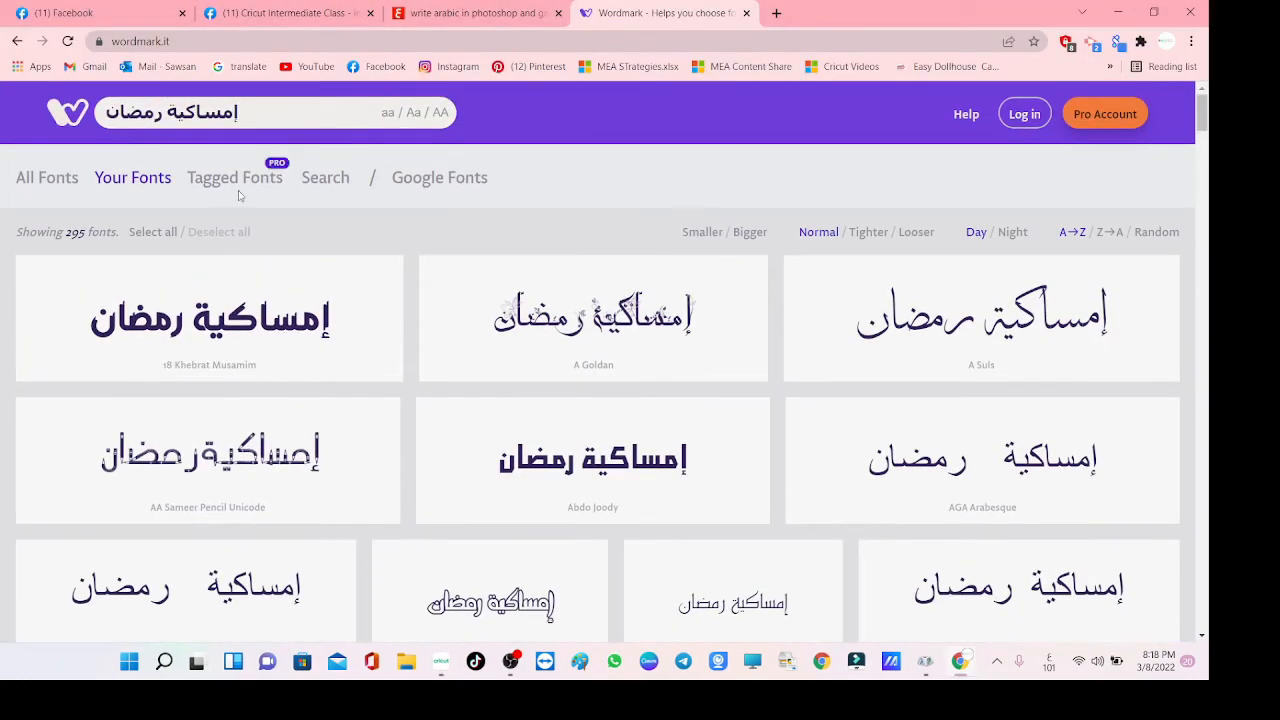
{"action": "left_click", "coordinate": [185, 41]}
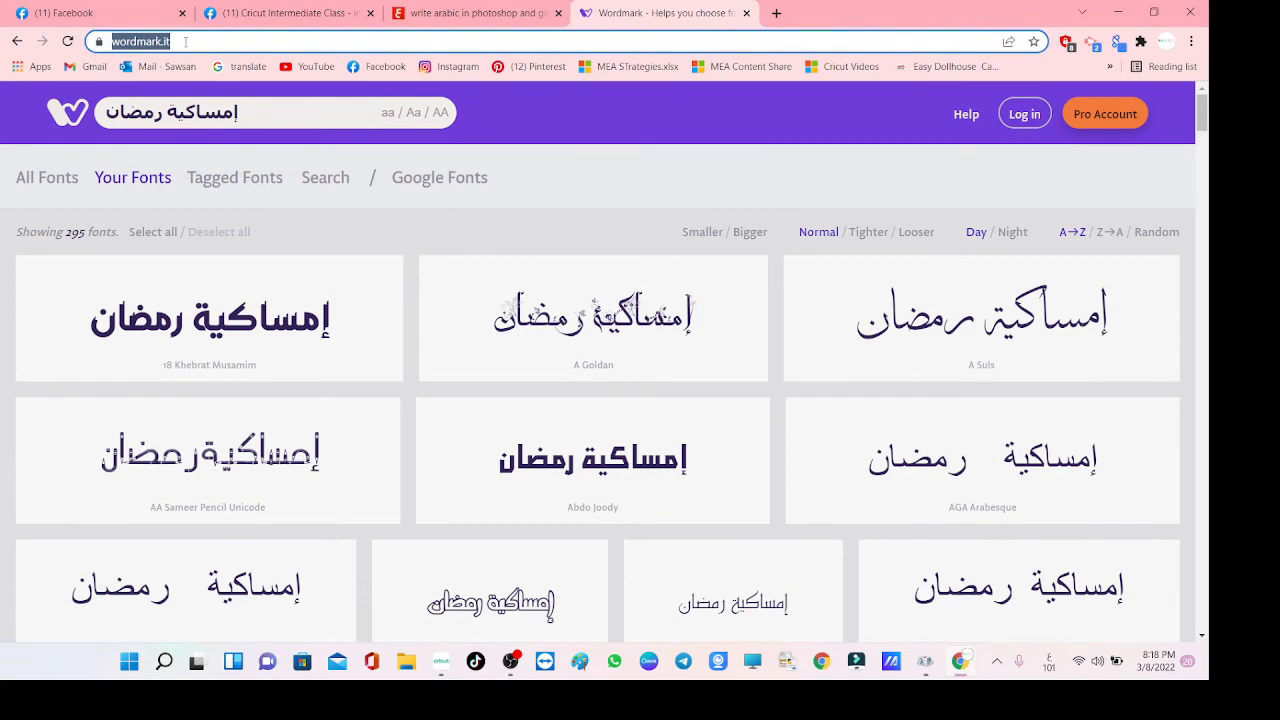
{"action": "type", "text": "خط ك"}
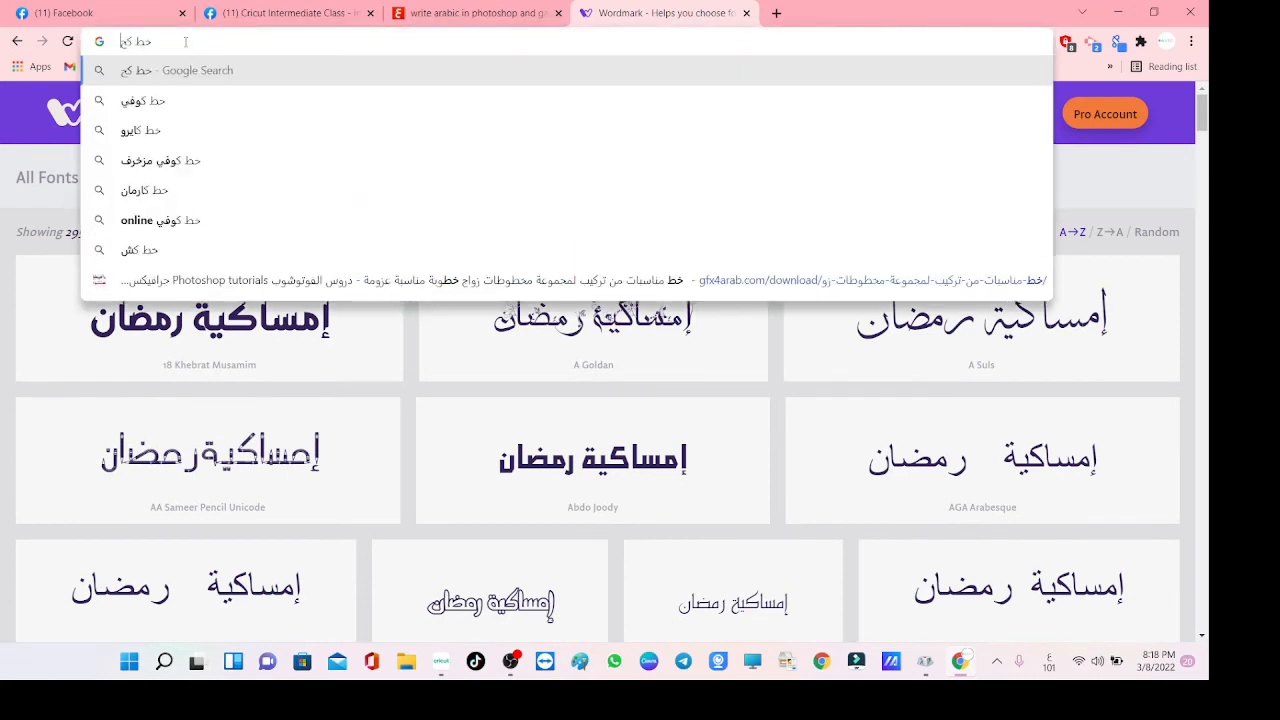
{"action": "type", "text": "خطوطات"}
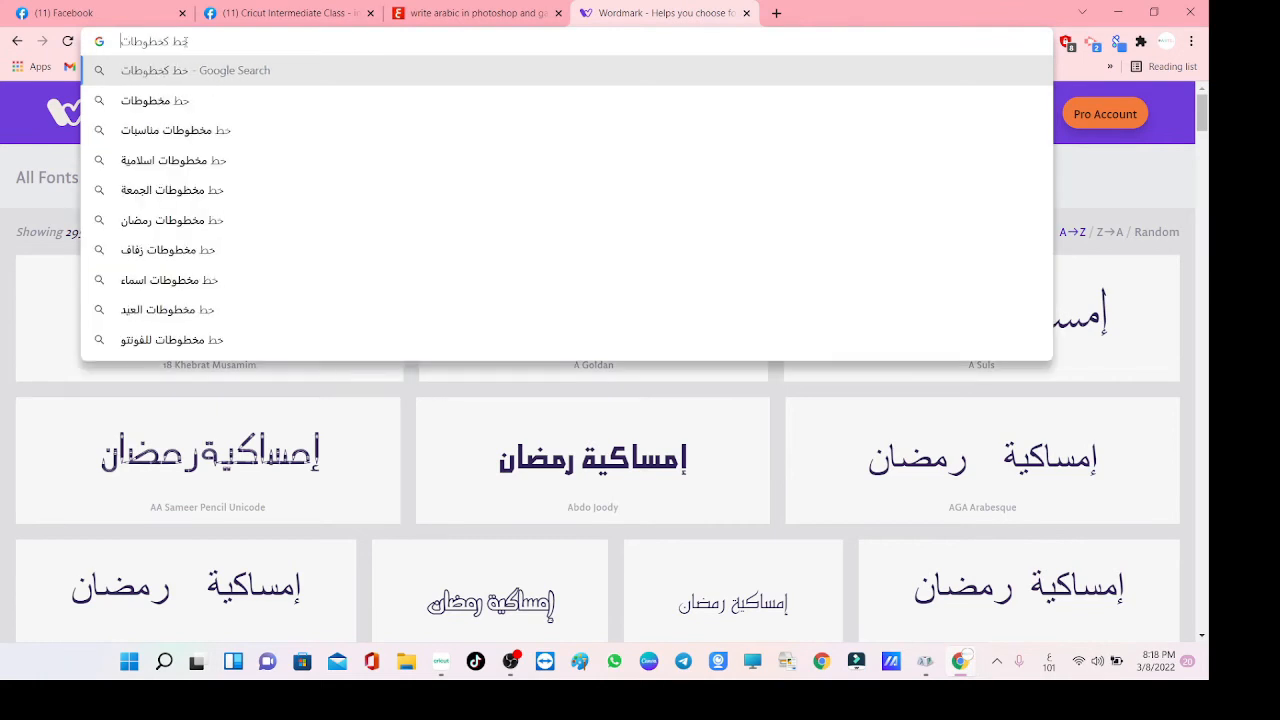
{"action": "key", "text": "Return"}
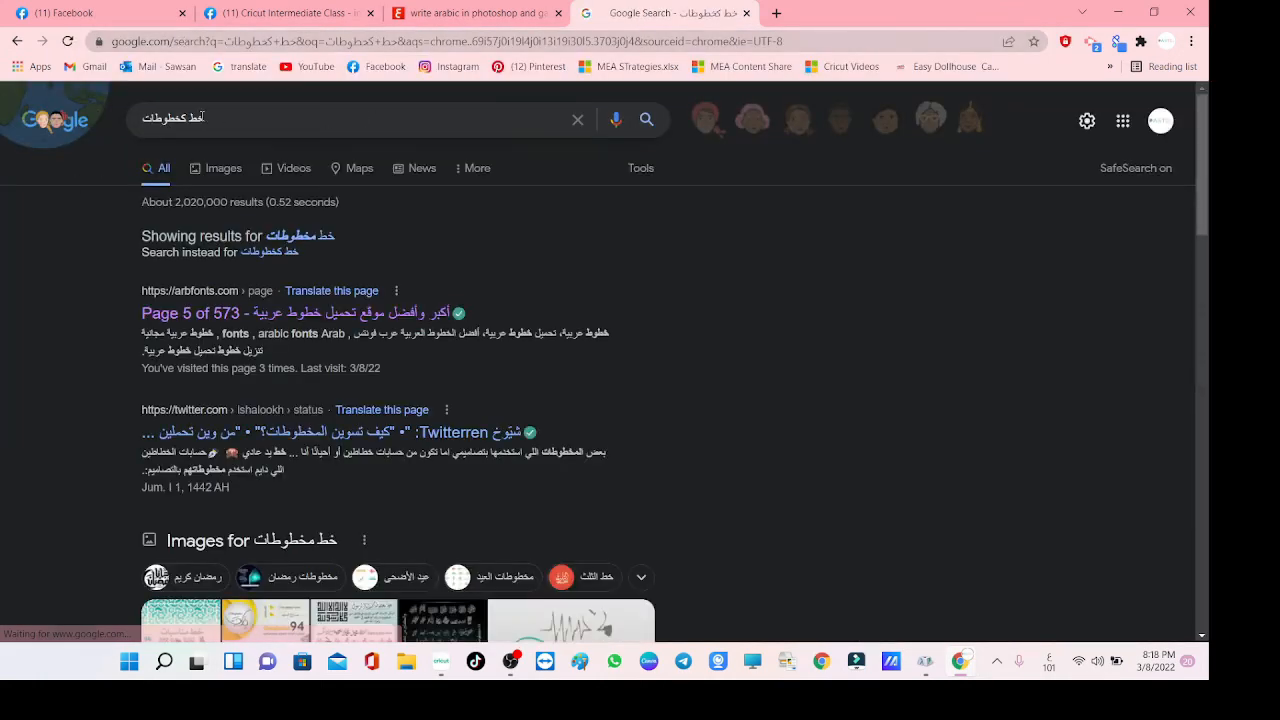
{"action": "left_click", "coordinate": [183, 118]}
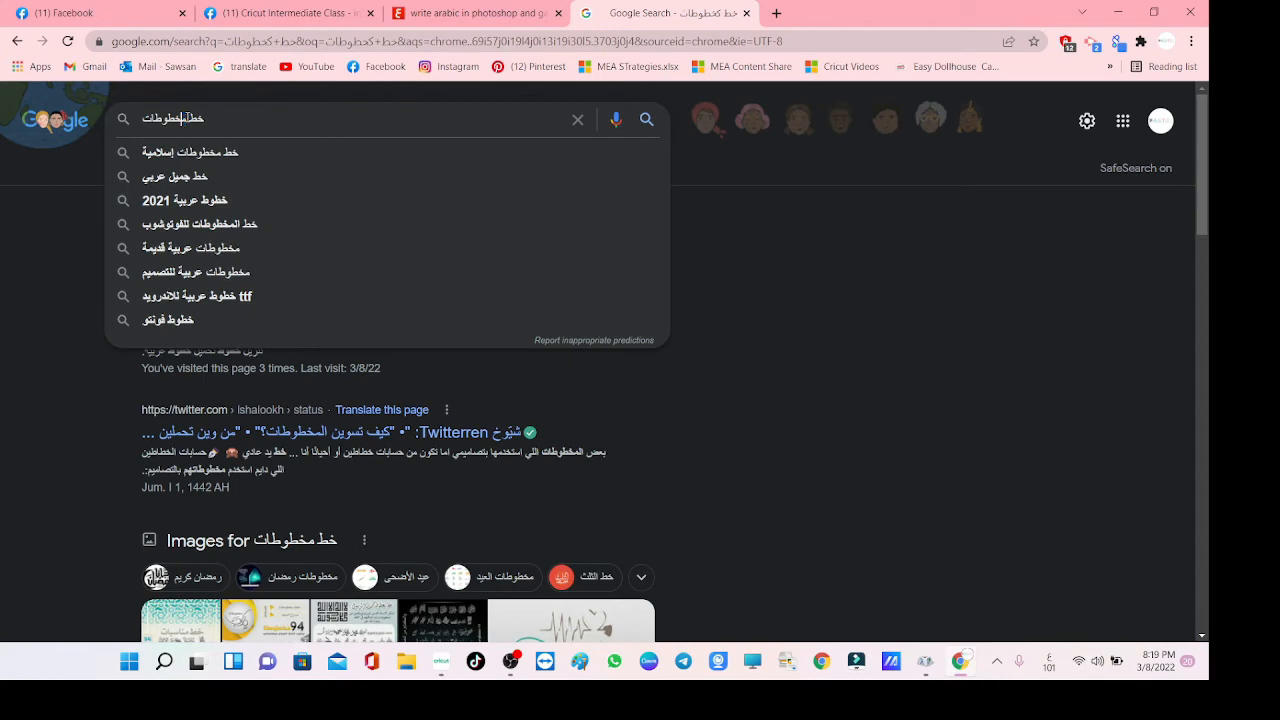
{"action": "key", "text": "Return"}
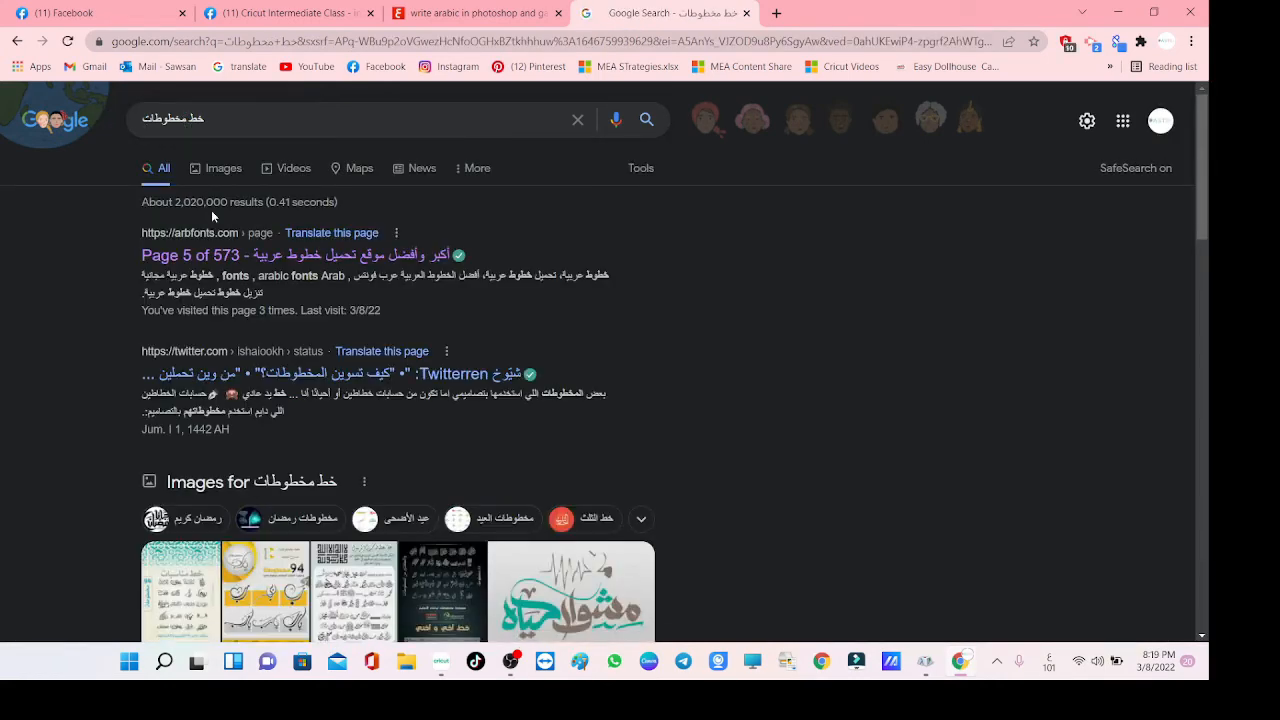
Open the arbfonts.com search result and its font category "خطوط زخارف ونقوش إسلاميه".
{"action": "left_click", "coordinate": [218, 256]}
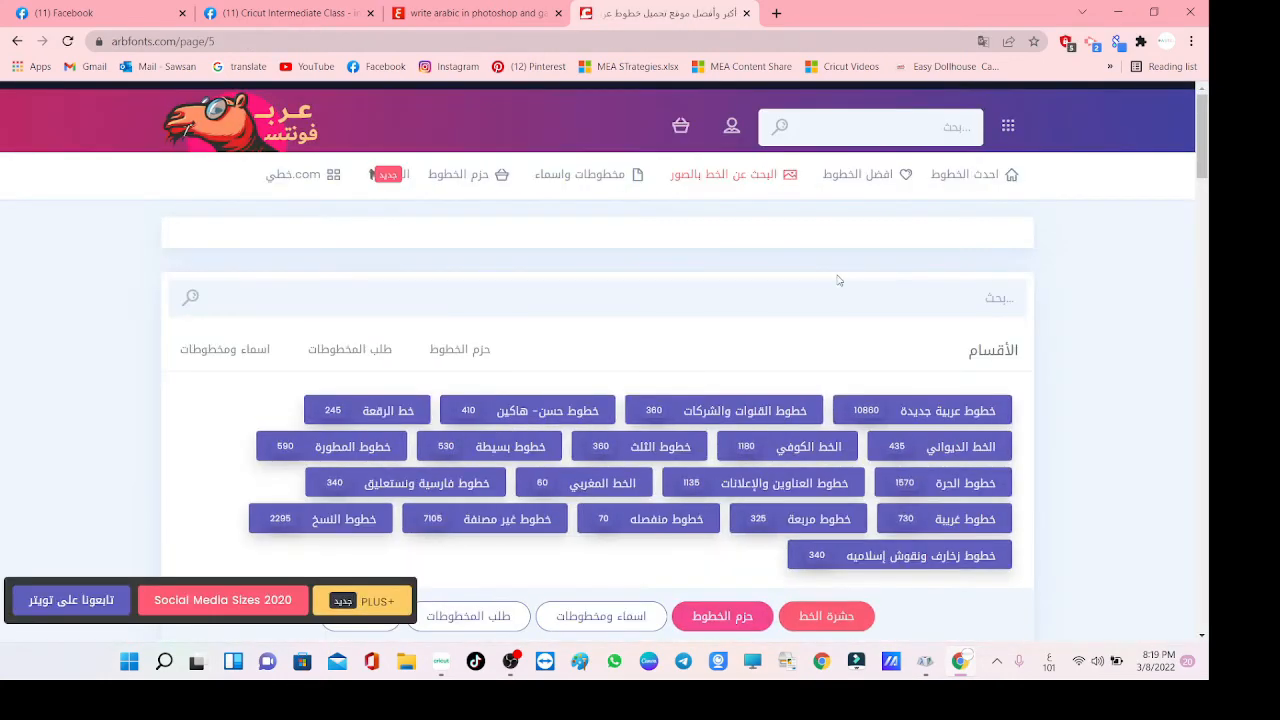
{"action": "scroll", "coordinate": [891, 366], "scroll_direction": "down", "scroll_amount": 2}
{"action": "left_click", "coordinate": [920, 402]}
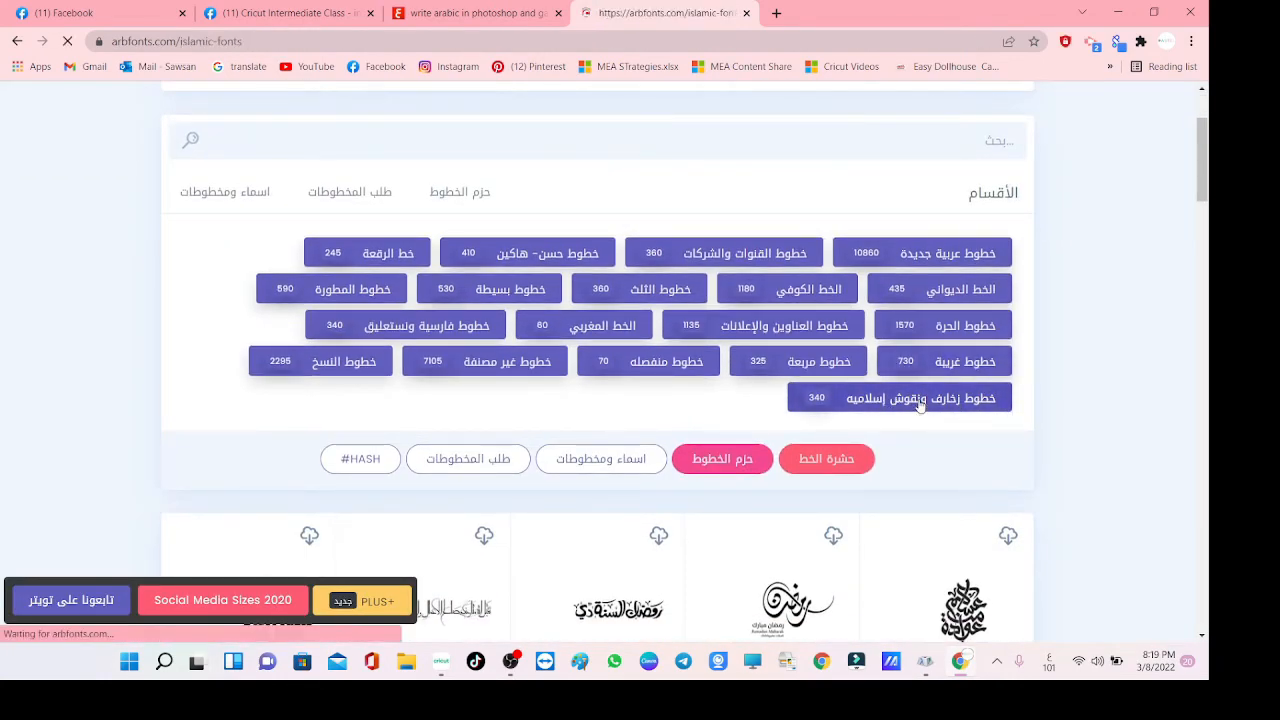
Examine the ornament and Islamic pattern fonts on pages 01 and 02 of the category.
{"action": "scroll", "coordinate": [751, 443], "scroll_direction": "down", "scroll_amount": 10}
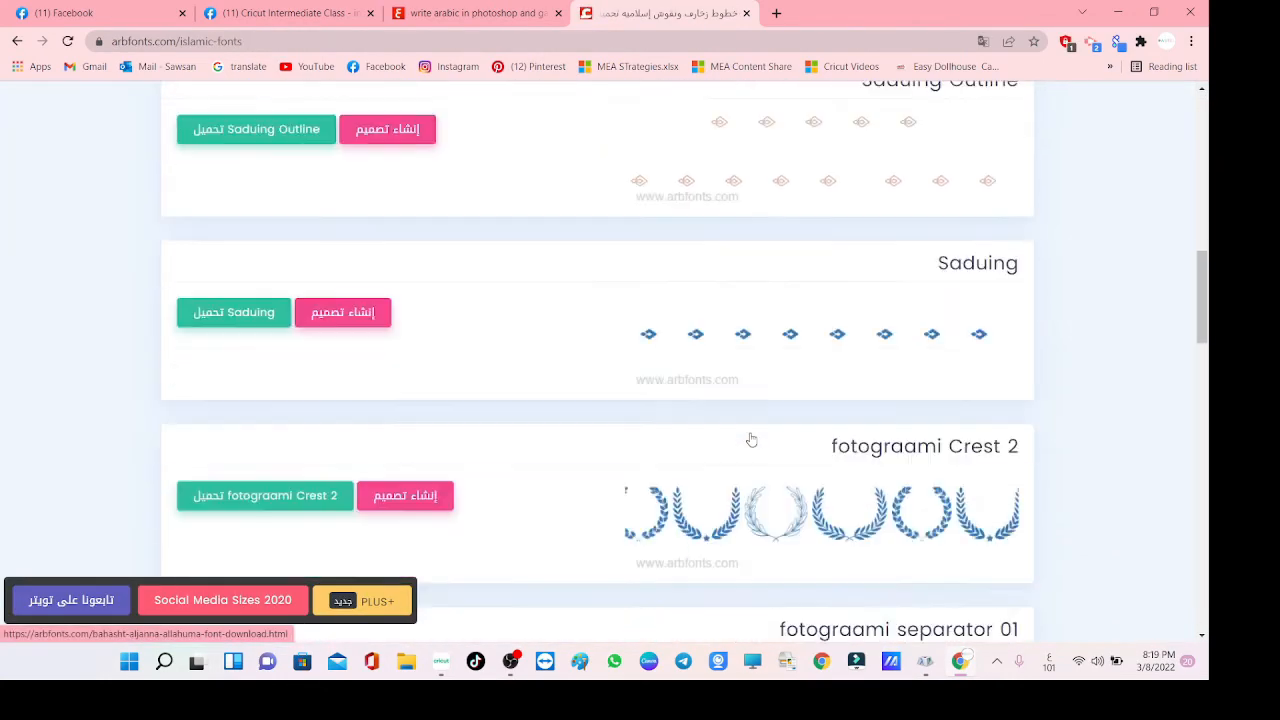
{"action": "scroll", "coordinate": [731, 425], "scroll_direction": "down", "scroll_amount": 9}
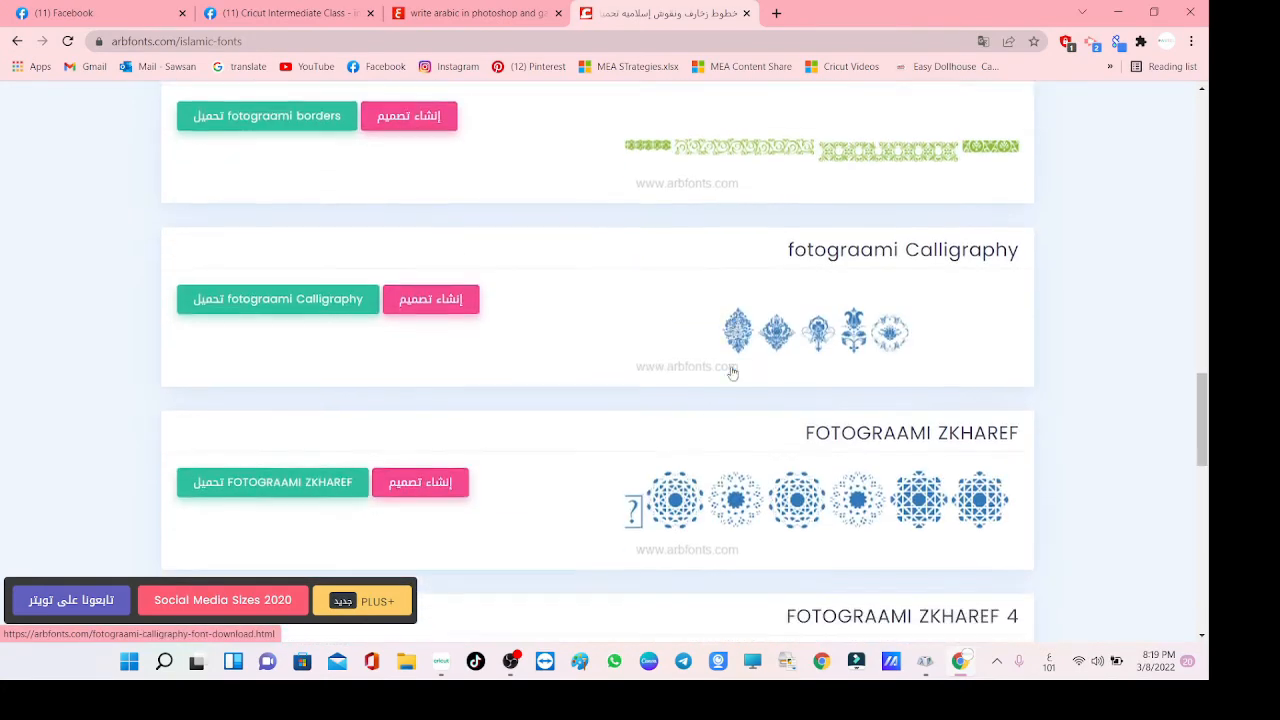
{"action": "scroll", "coordinate": [732, 373], "scroll_direction": "down", "scroll_amount": 2}
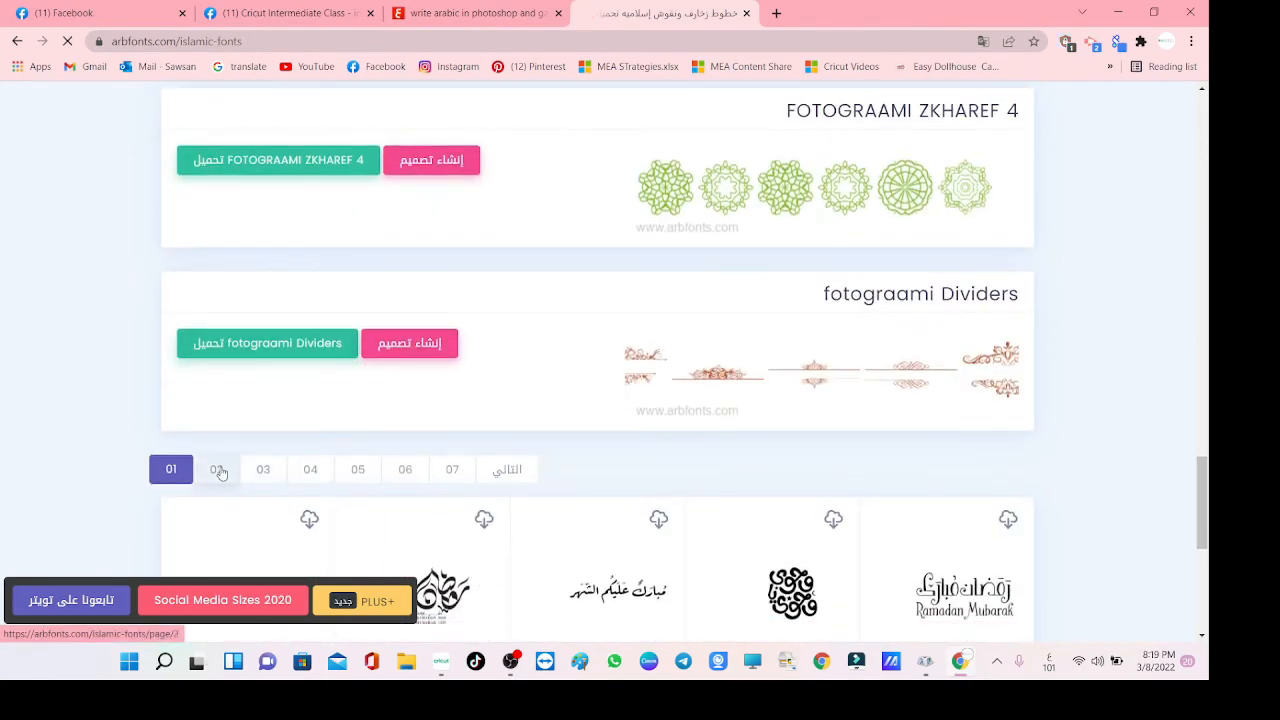
{"action": "left_click", "coordinate": [220, 470]}
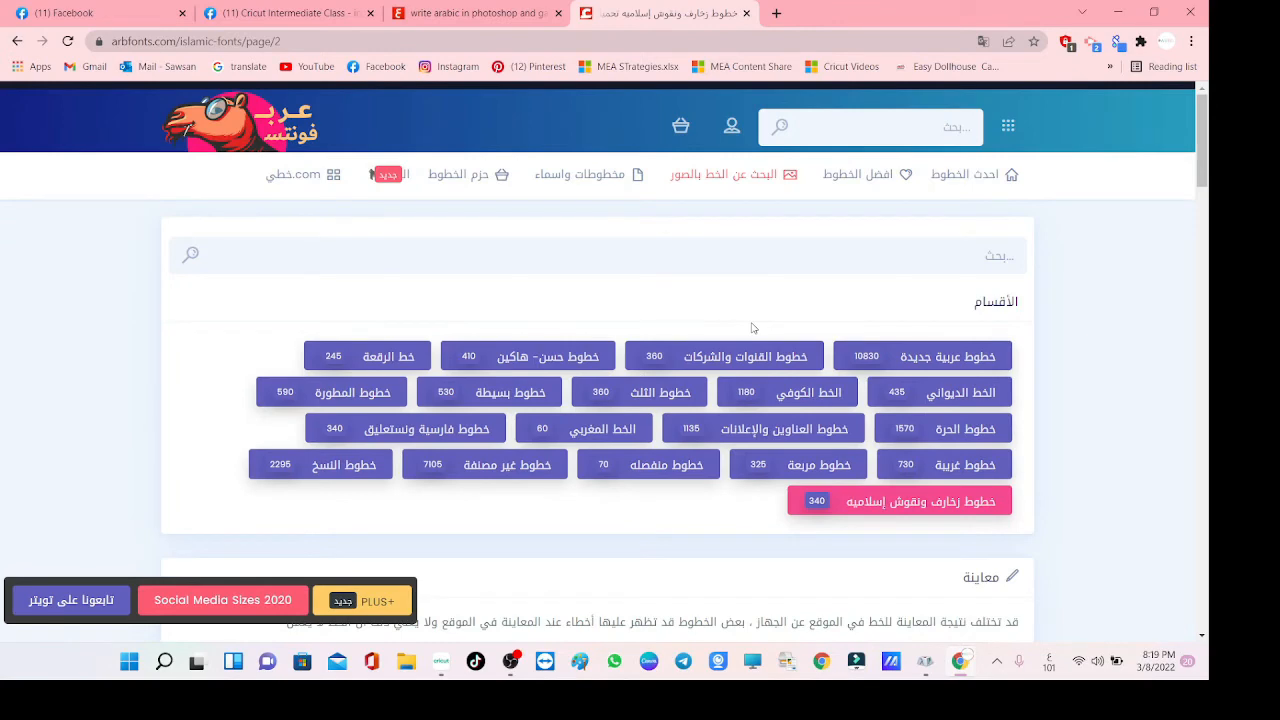
{"action": "scroll", "coordinate": [807, 432], "scroll_direction": "down", "scroll_amount": 18}
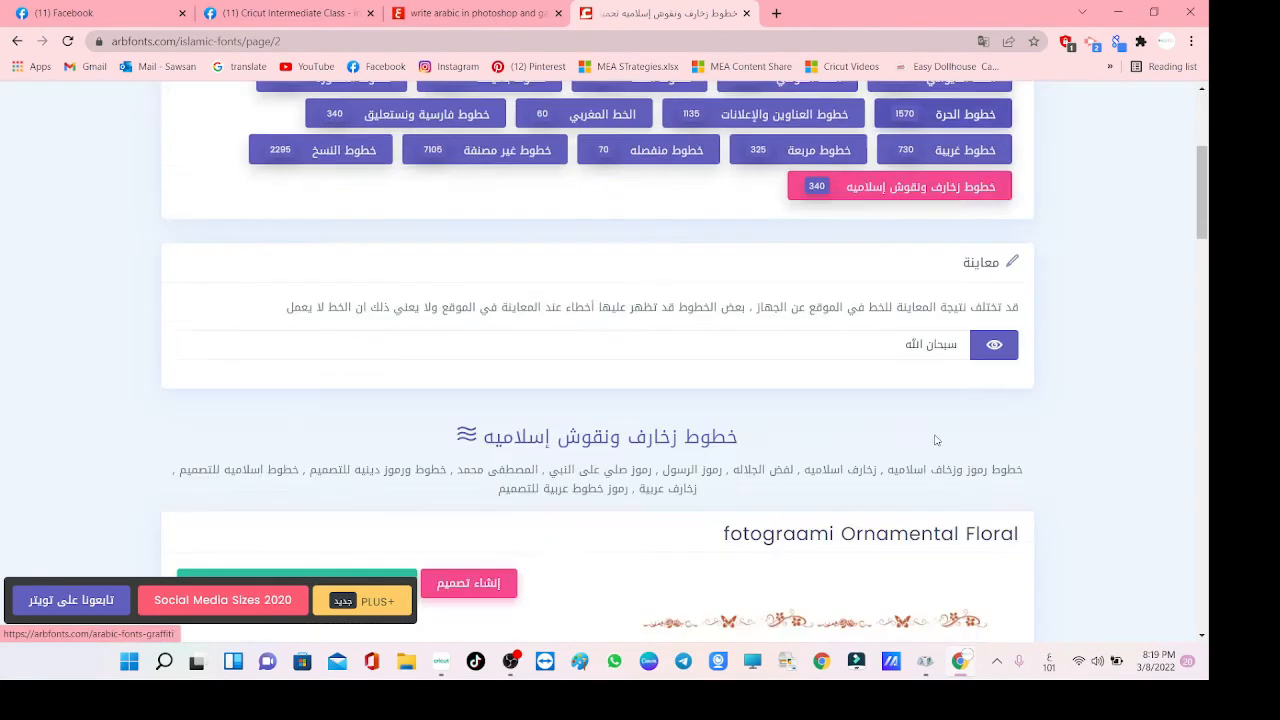
{"action": "scroll", "coordinate": [808, 435], "scroll_direction": "down", "scroll_amount": 5}
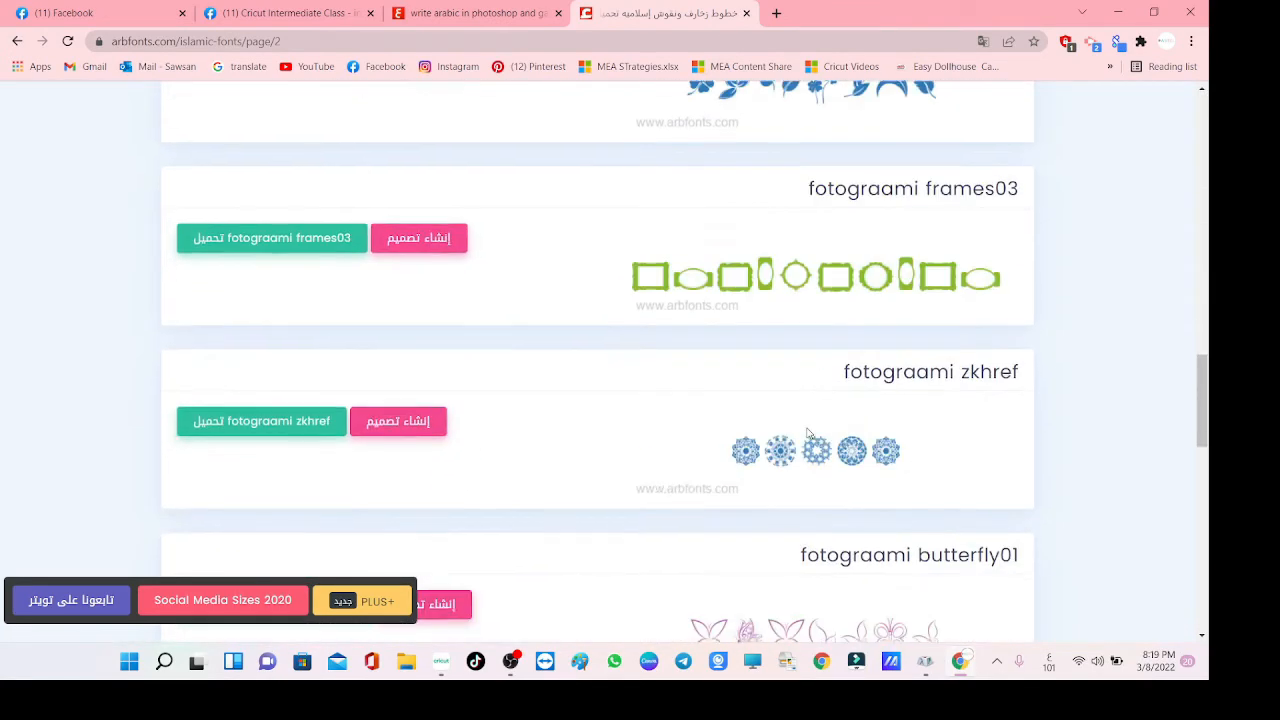
{"action": "scroll", "coordinate": [817, 243], "scroll_direction": "down", "scroll_amount": 4}
{"action": "scroll", "coordinate": [849, 425], "scroll_direction": "down", "scroll_amount": 3}
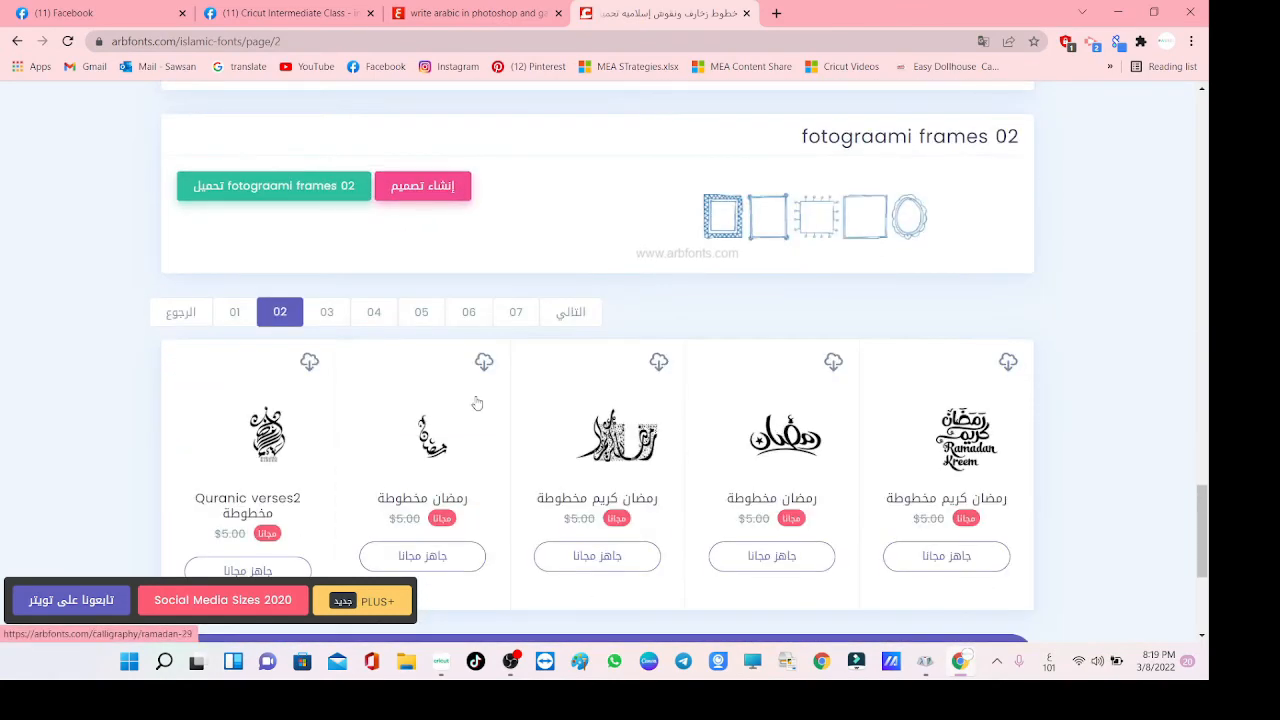
Open page 03 of the ornament font category and download the FOTOGRAAMI RMDAN 2017 5 font file.
{"action": "left_click", "coordinate": [326, 312]}
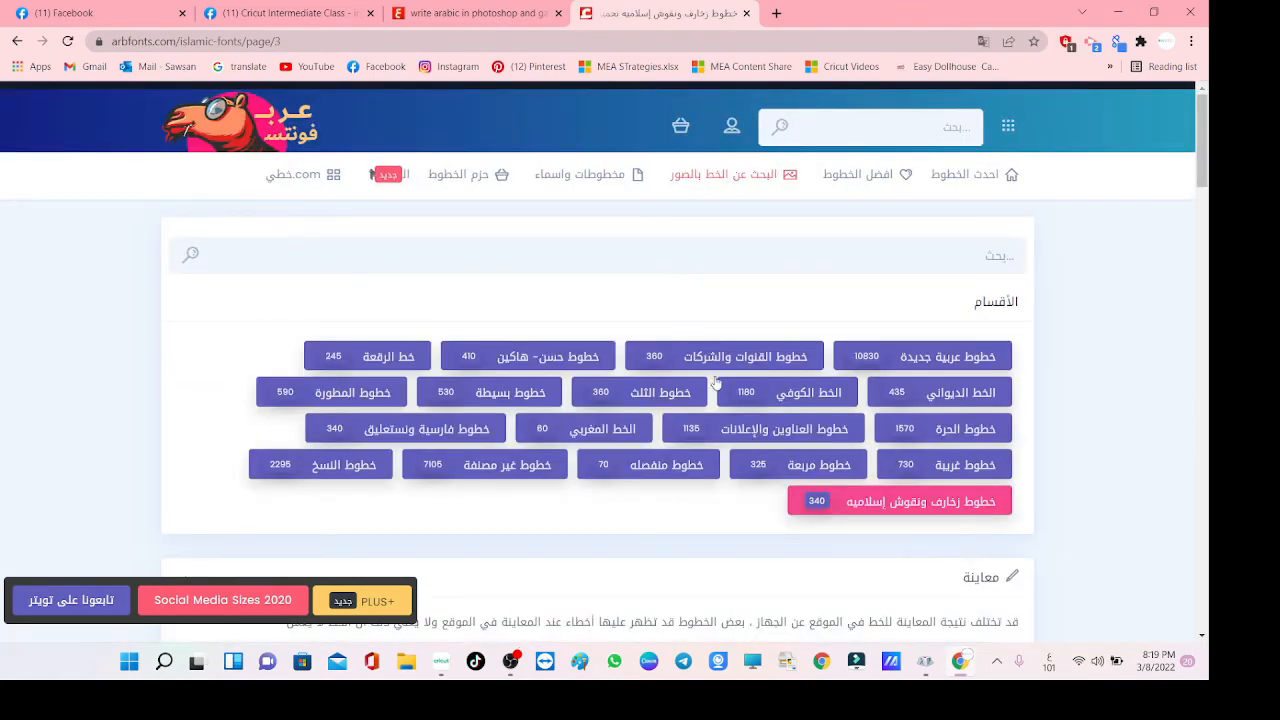
{"action": "scroll", "coordinate": [720, 385], "scroll_direction": "down", "scroll_amount": 10}
{"action": "scroll", "coordinate": [726, 398], "scroll_direction": "down", "scroll_amount": 2}
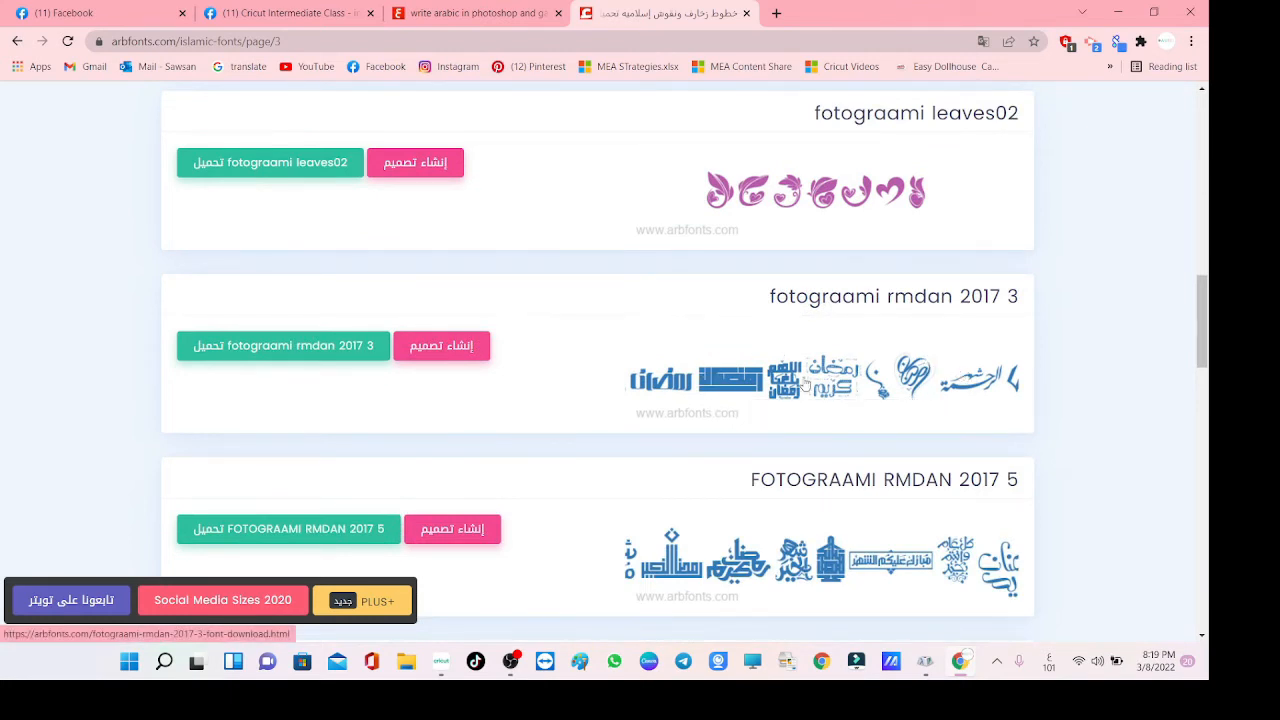
{"action": "scroll", "coordinate": [808, 383], "scroll_direction": "down", "scroll_amount": 2}
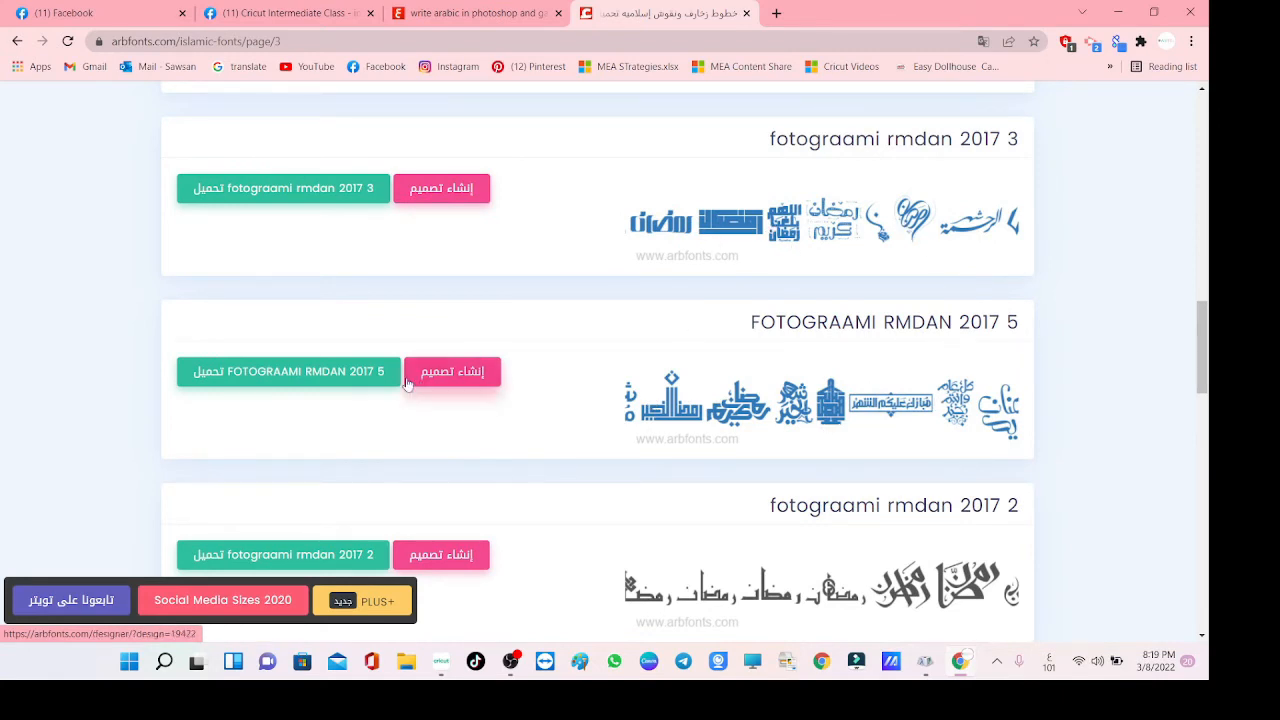
{"action": "left_click", "coordinate": [340, 378]}
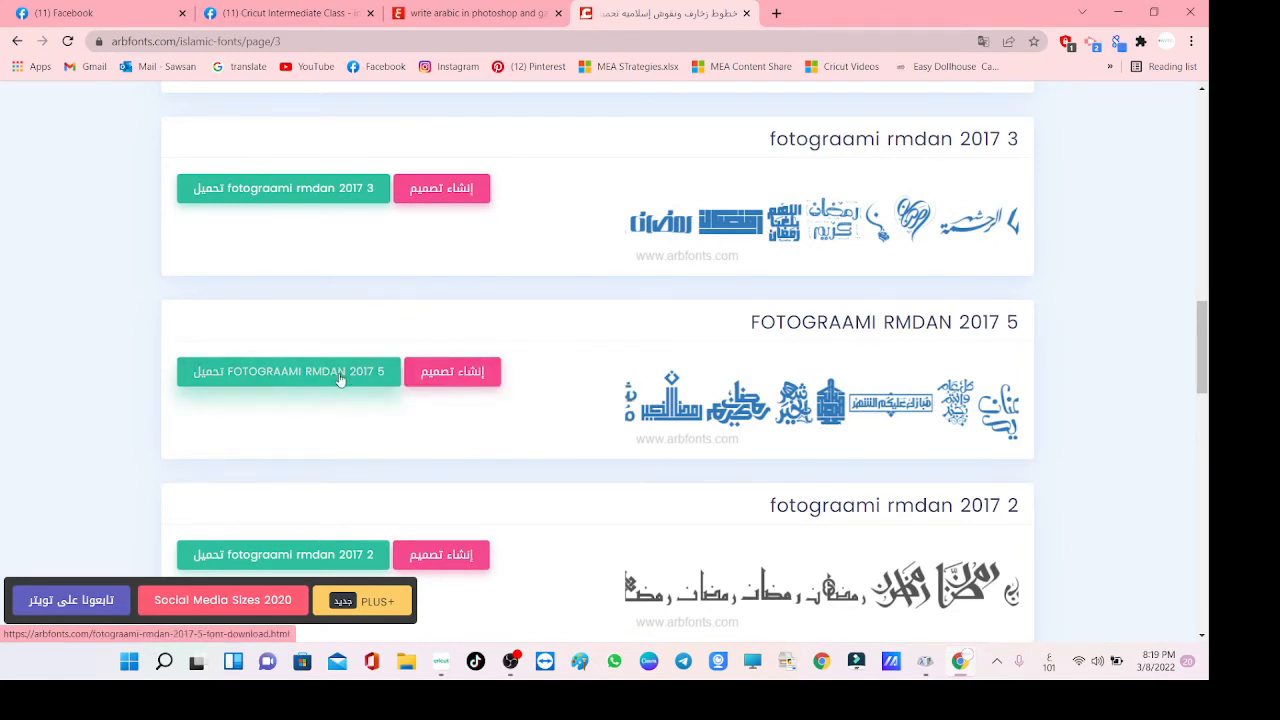
{"action": "scroll", "coordinate": [415, 435], "scroll_direction": "down", "scroll_amount": 5}
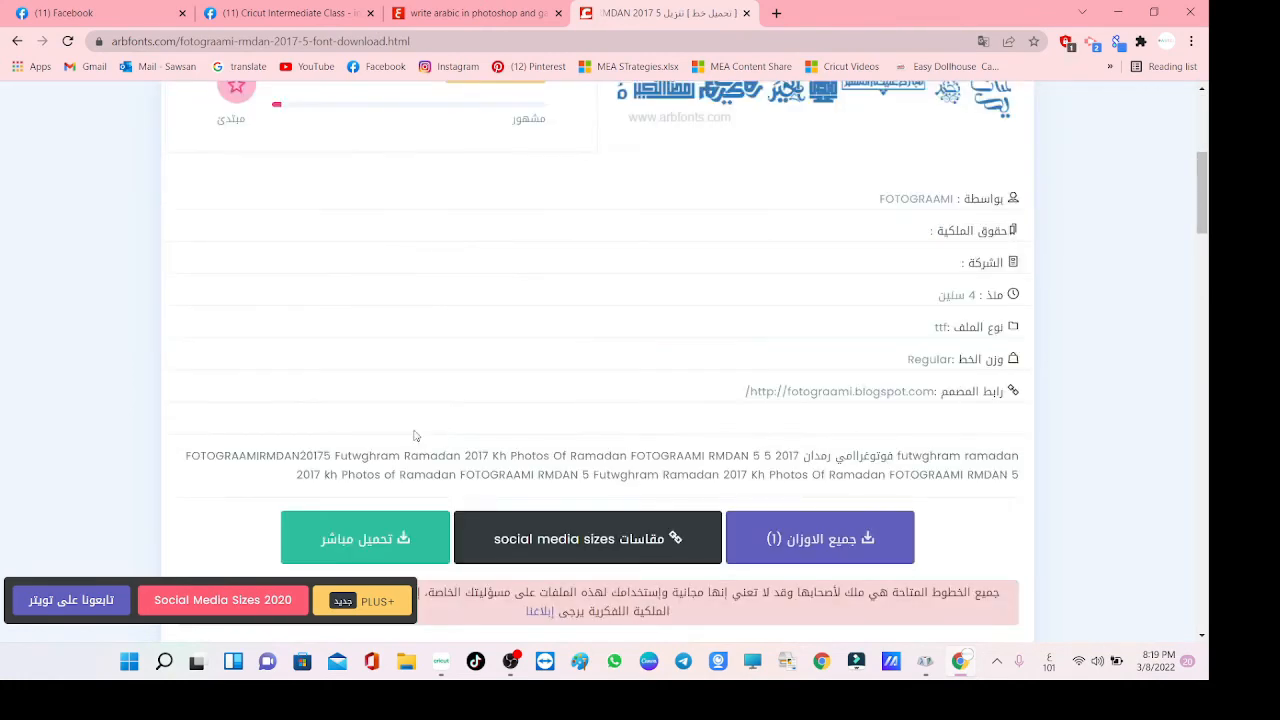
{"action": "left_click", "coordinate": [365, 538]}
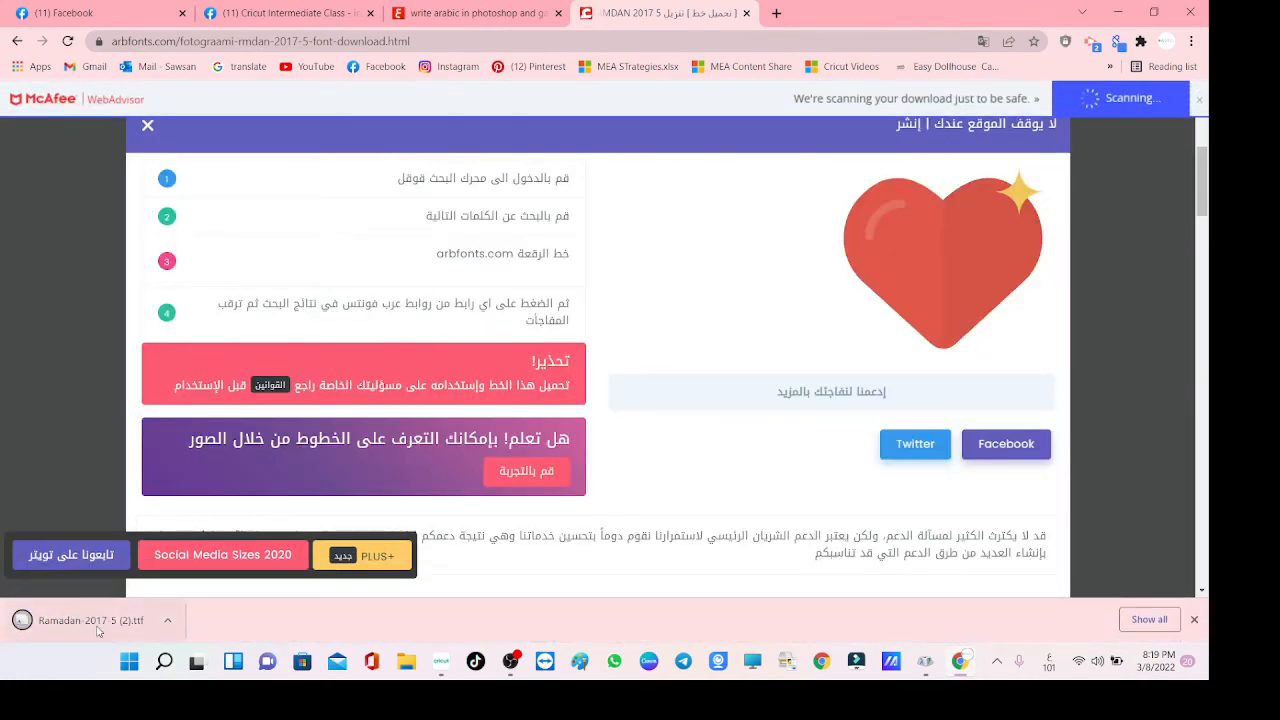
Preview the downloaded Ramadan-2017-5 (2).ttf font file and close it without installing it.
{"action": "left_click", "coordinate": [97, 626]}
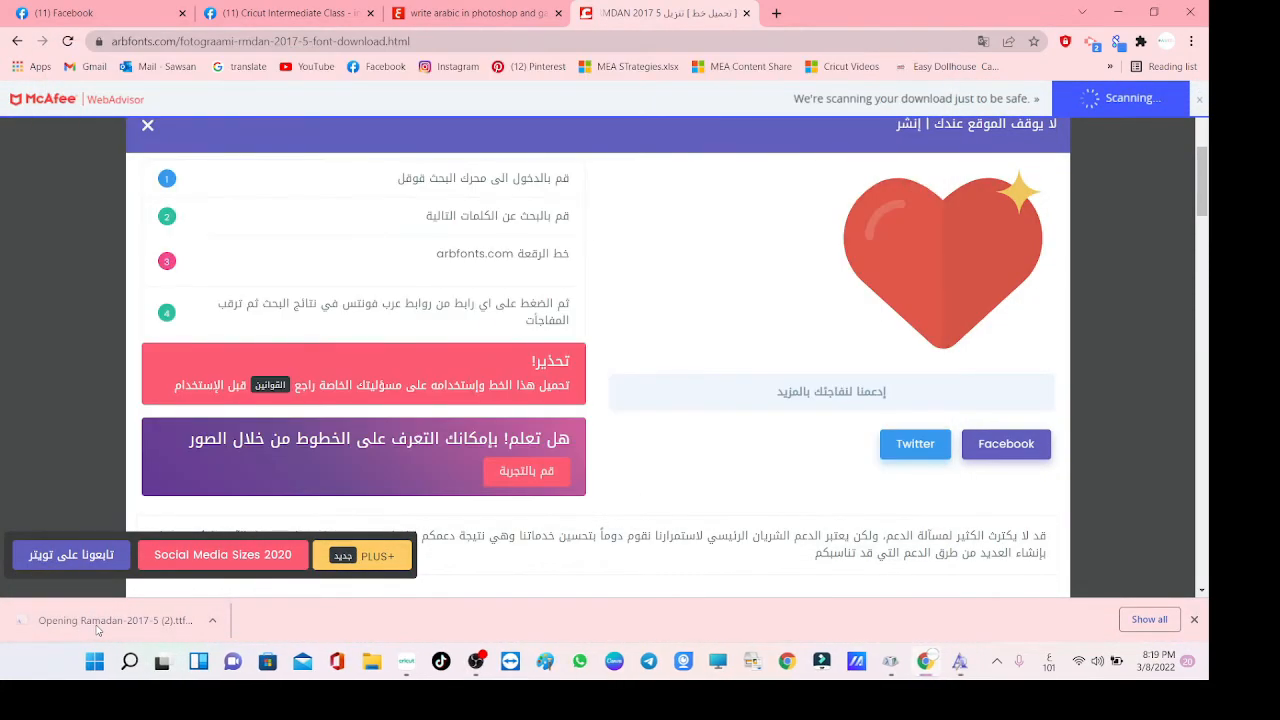
{"action": "left_click", "coordinate": [960, 662]}
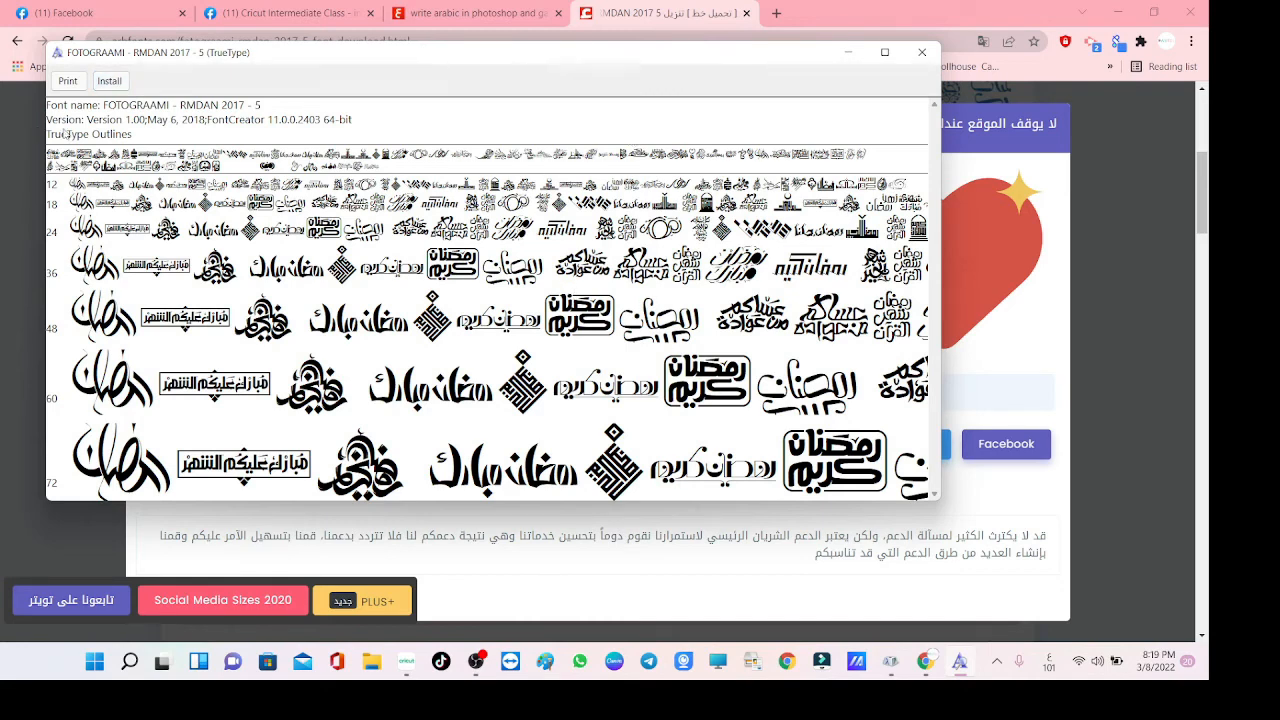
{"action": "left_click", "coordinate": [922, 52]}
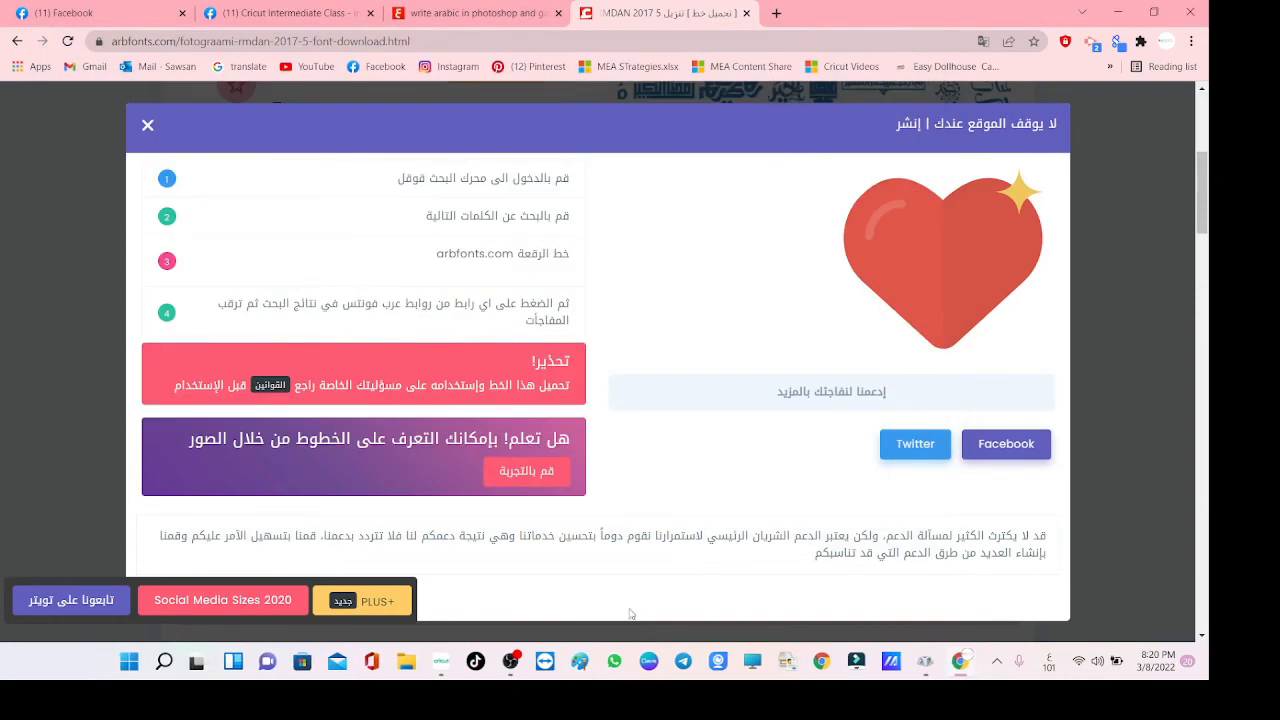
Switch to Cricut Design Space and add a new text object to the canvas.
{"action": "left_click", "coordinate": [614, 661]}
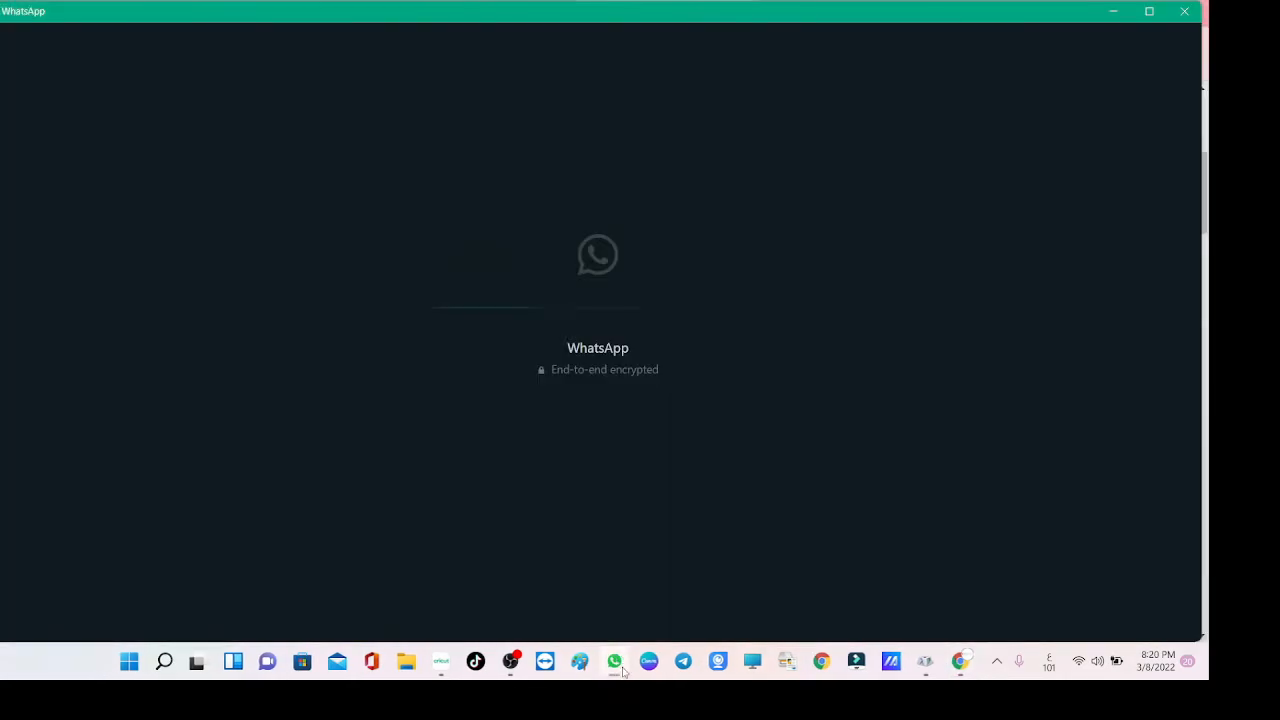
{"action": "left_click", "coordinate": [1191, 15]}
{"action": "left_click", "coordinate": [441, 661]}
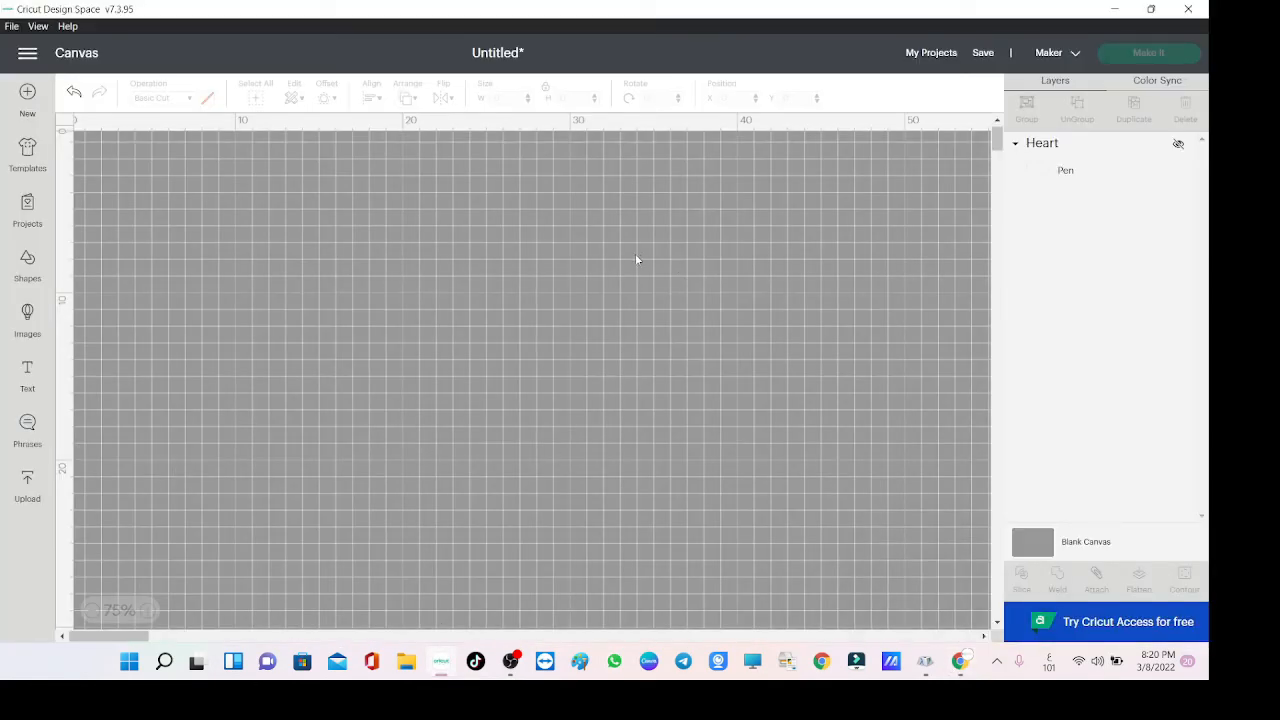
{"action": "left_click", "coordinate": [36, 372]}
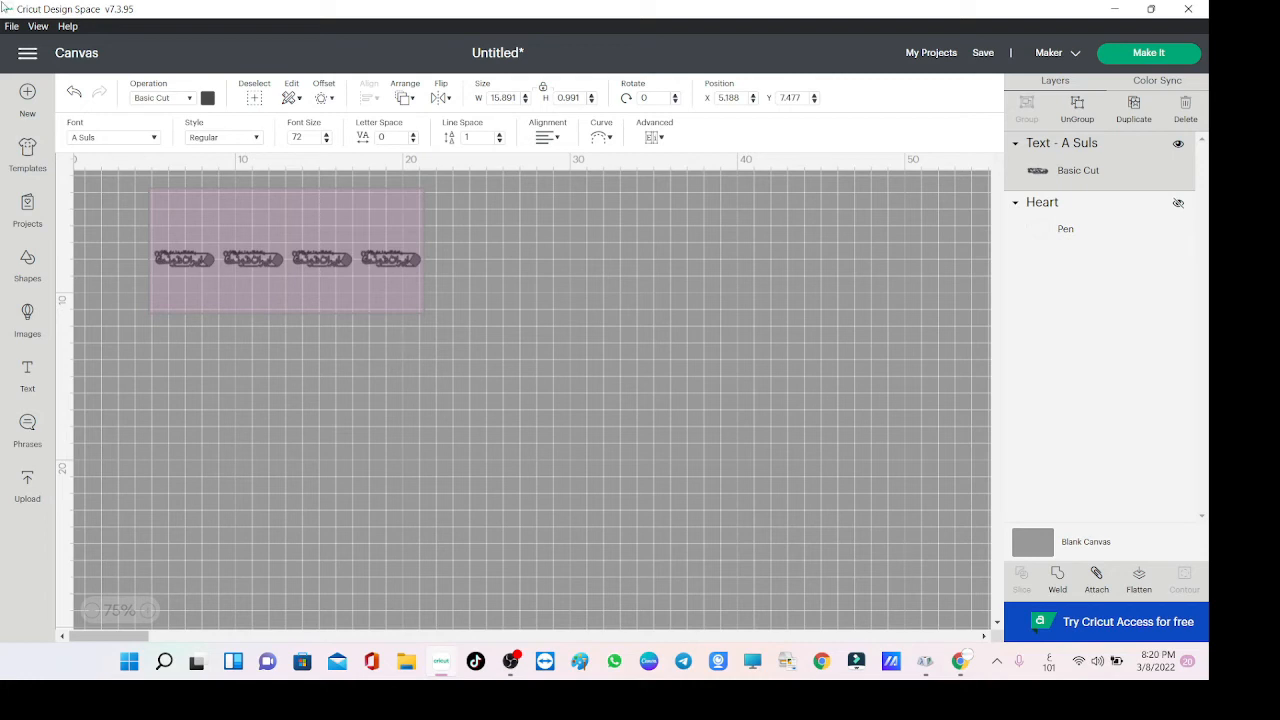
Search the fonts for "fel", apply Felicitation Arabic_Ramadan to the text, and replace its wording with the letter a.
{"action": "left_click", "coordinate": [108, 137]}
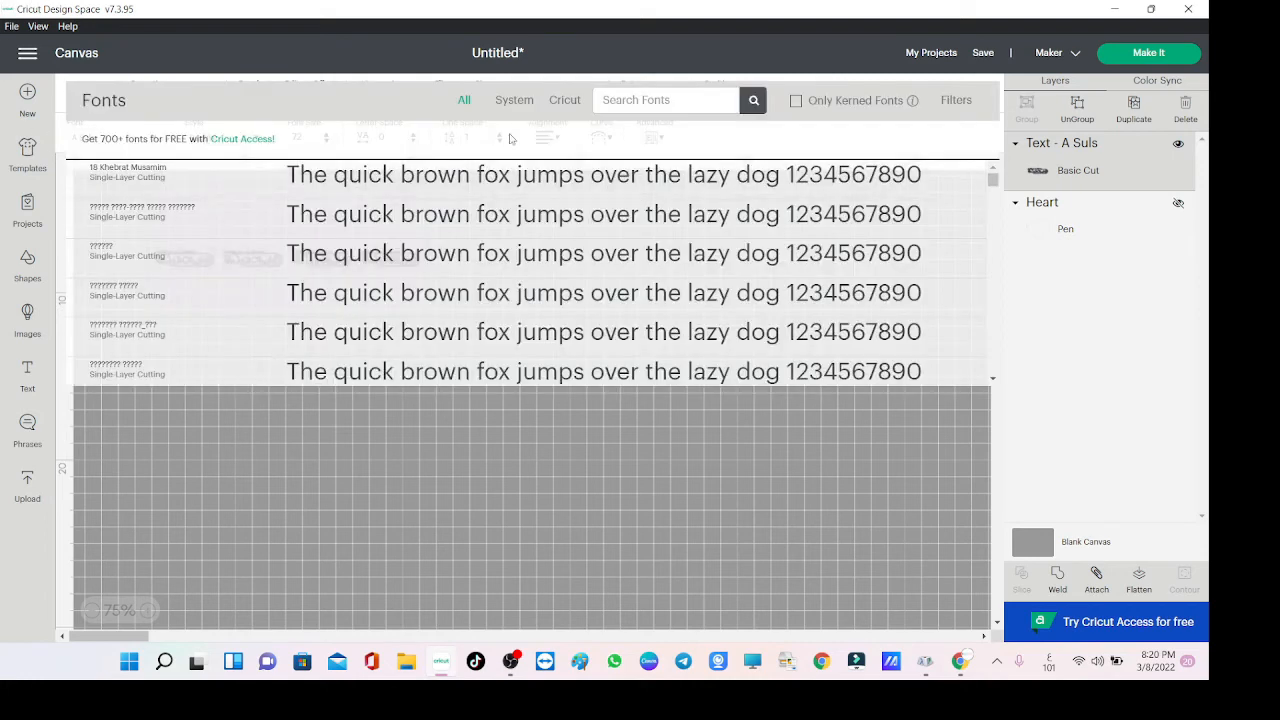
{"action": "type", "text": "-"}
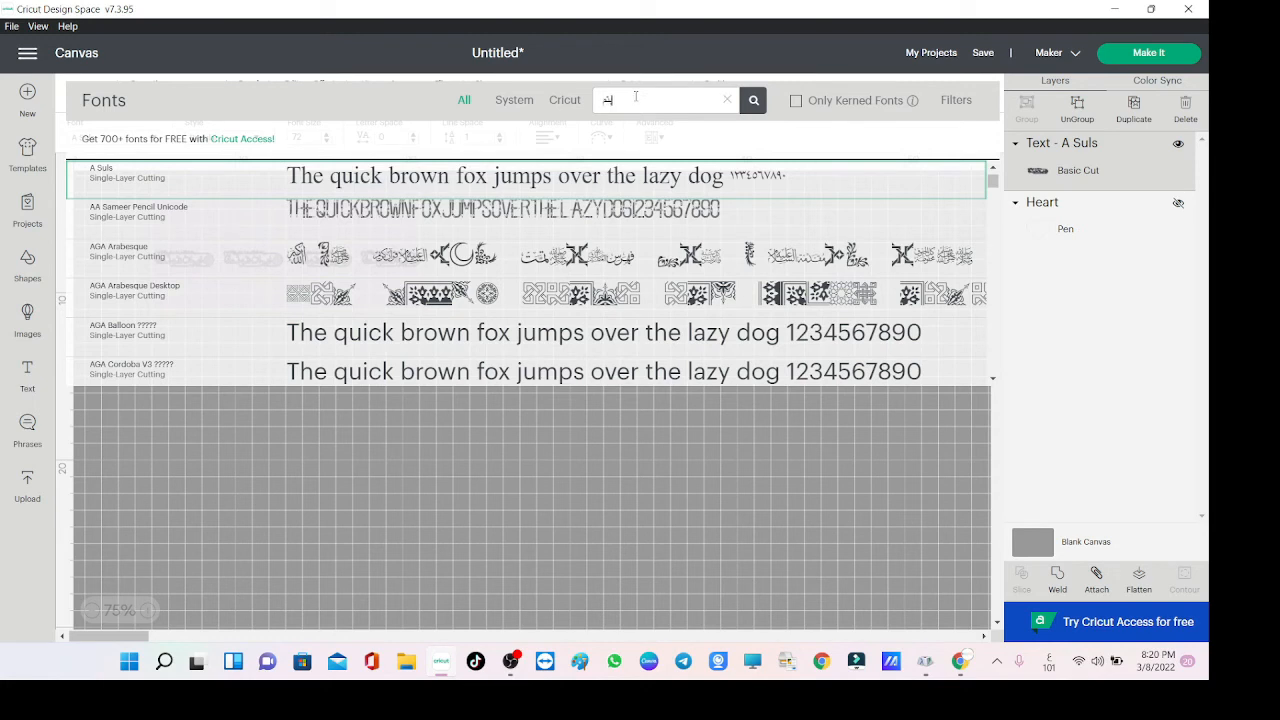
{"action": "key", "text": "BackSpace"}
{"action": "type", "text": "شم"}
{"action": "key", "text": "BackSpace"}
{"action": "key", "text": "BackSpace"}
{"action": "key", "text": "alt+shift"}
{"action": "type", "text": "fel"}
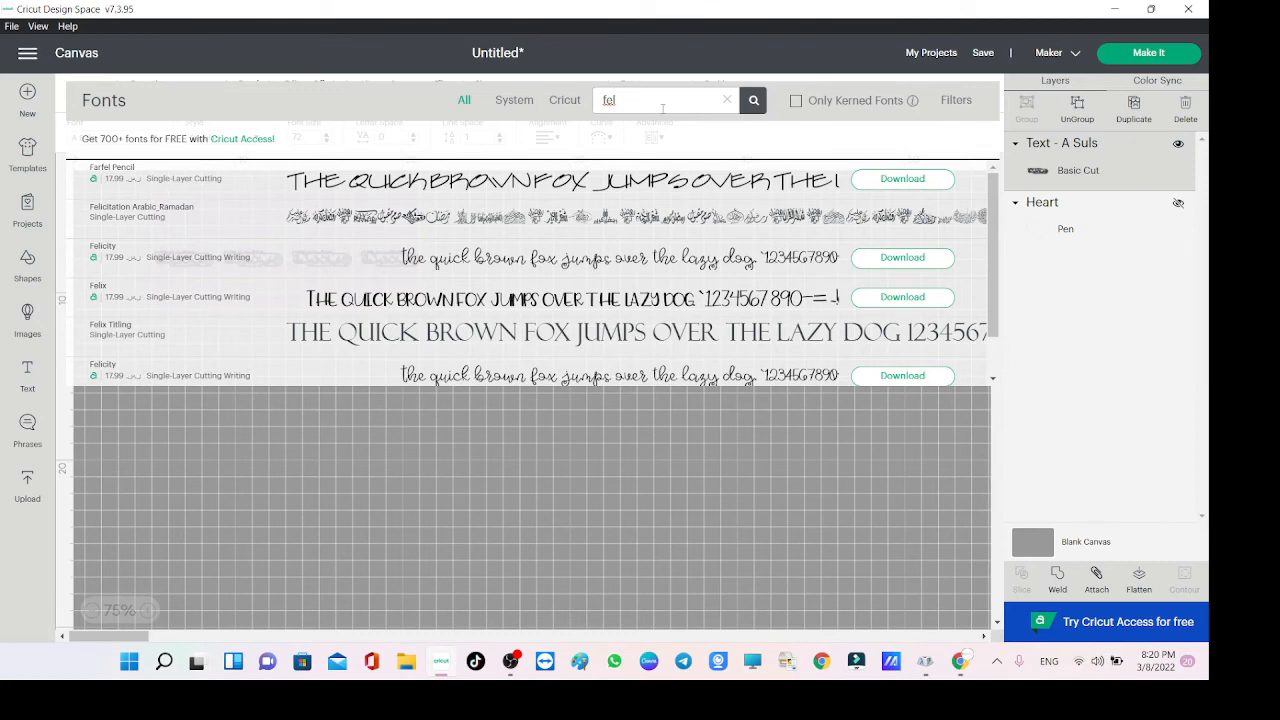
{"action": "left_click", "coordinate": [640, 216]}
{"action": "left_click_drag", "start_coordinate": [492, 238], "coordinate": [517, 331]}
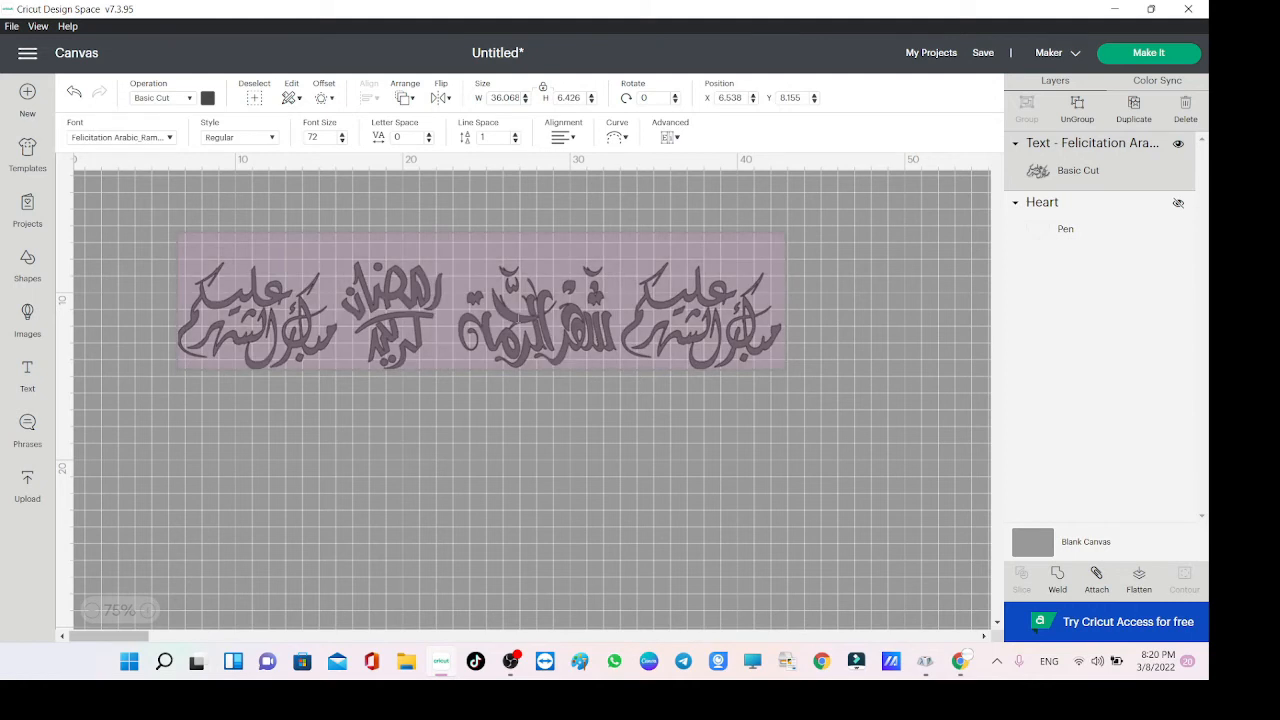
{"action": "type", "text": "a"}
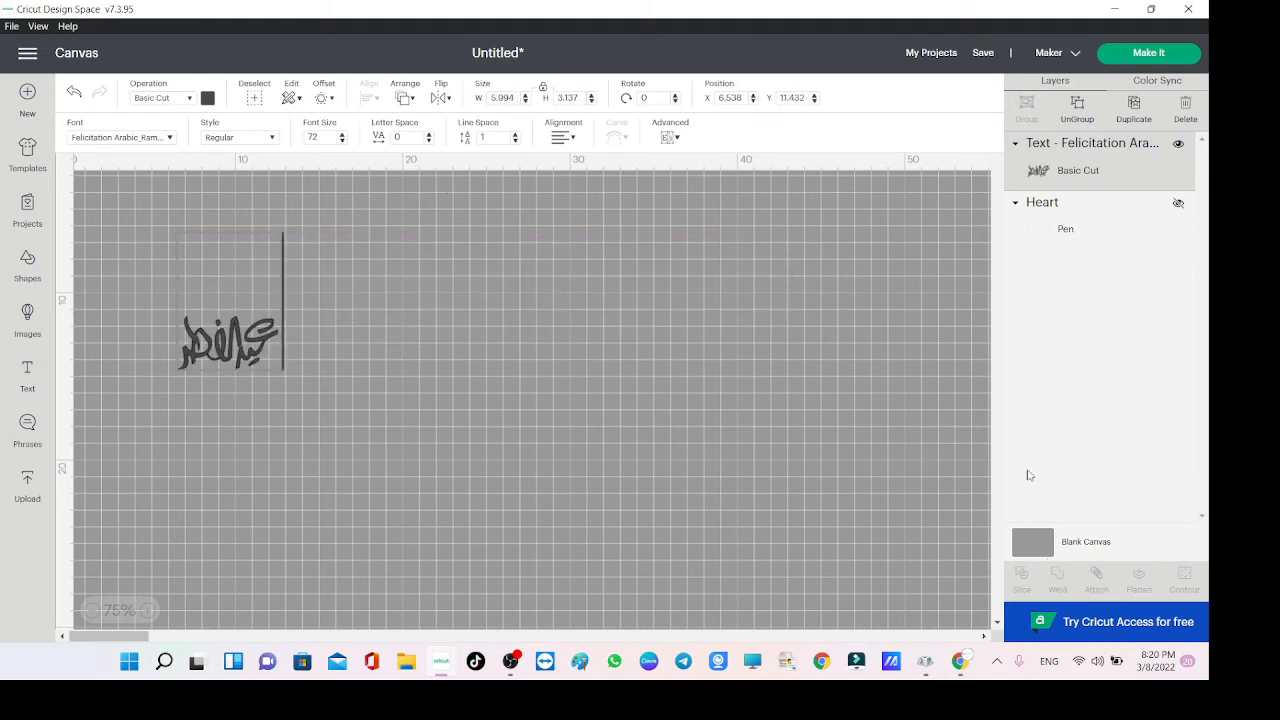
Change the blank canvas colour to light yellow.
{"action": "left_click", "coordinate": [1046, 542]}
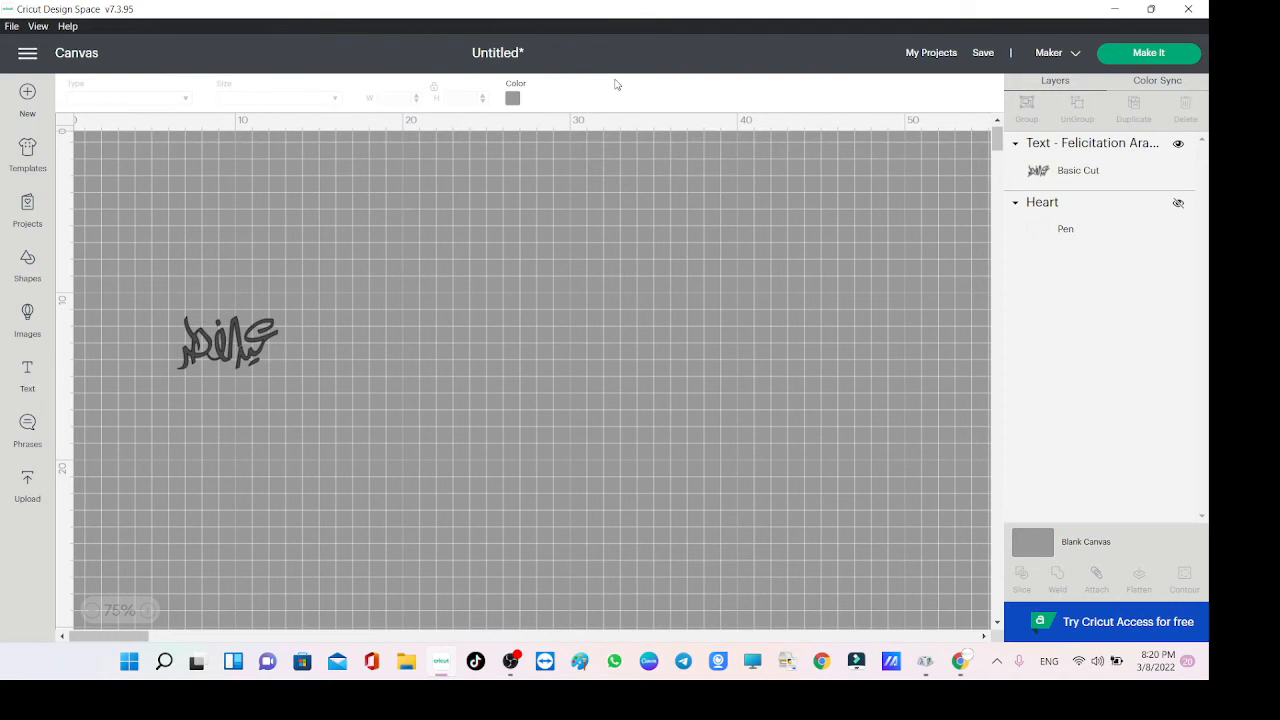
{"action": "left_click", "coordinate": [521, 98]}
{"action": "left_click", "coordinate": [626, 188]}
{"action": "left_click", "coordinate": [521, 410]}
Enlarge the Felicitation Arabic_Ramadan text to font size 169.08.
{"action": "left_click", "coordinate": [206, 353]}
{"action": "left_click", "coordinate": [304, 379]}
{"action": "left_click", "coordinate": [224, 325]}
{"action": "left_click_drag", "start_coordinate": [289, 380], "coordinate": [424, 451]}
Replace the letters of the enlarged text with a single b to get another Ramadan phrase.
{"action": "type", "text": "عيد الفطر"}
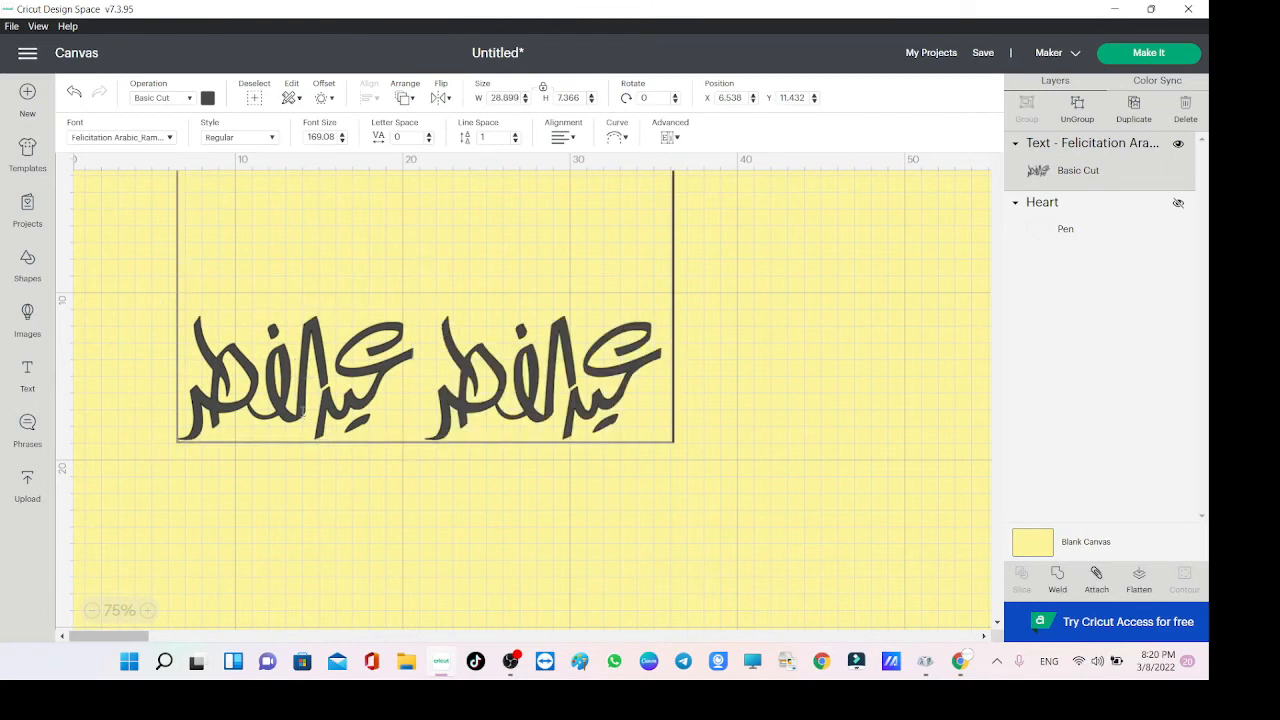
{"action": "key", "text": "ctrl+z"}
{"action": "type", "text": "b"}
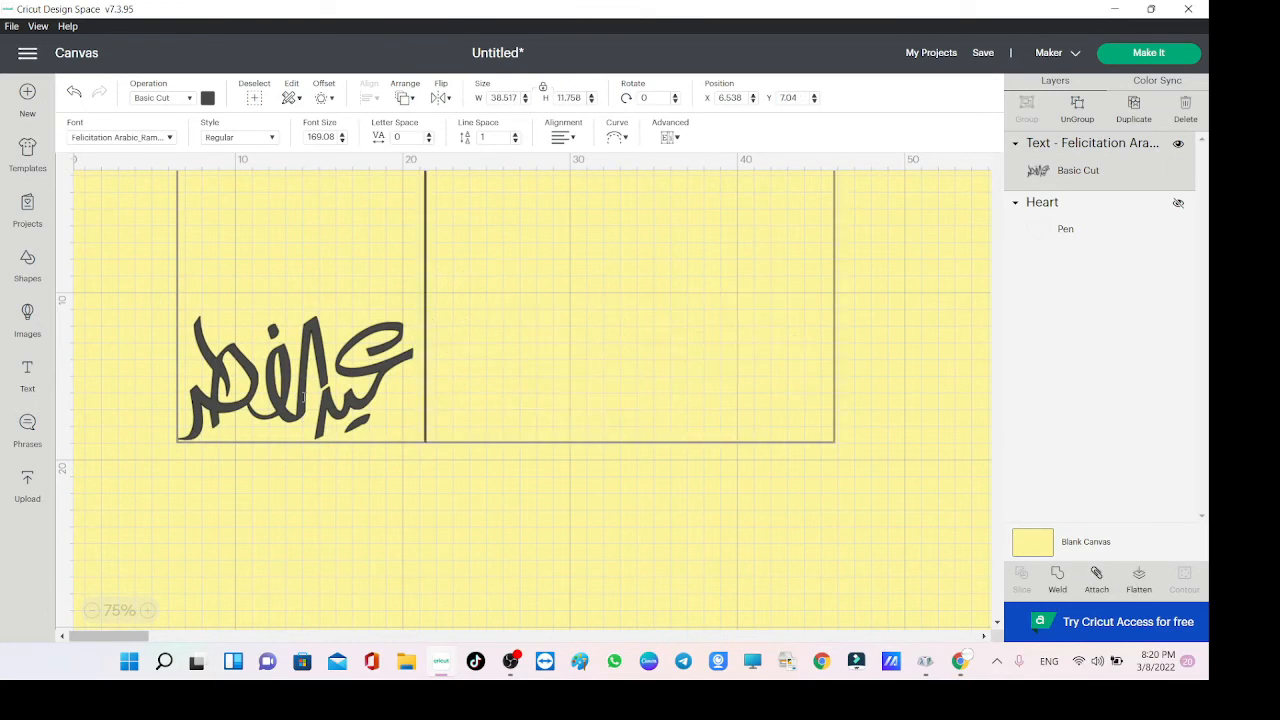
{"action": "key", "text": "BackSpace"}
{"action": "key", "text": "BackSpace"}
{"action": "type", "text": "b"}
Try a larger size for the phrase, bring it back to about 23.7 cm wide, and move it to about X 30.4, Y 4.3.
{"action": "left_click", "coordinate": [607, 478]}
{"action": "left_click", "coordinate": [502, 401]}
{"action": "left_click_drag", "start_coordinate": [587, 451], "coordinate": [931, 593]}
{"action": "left_click_drag", "start_coordinate": [628, 481], "coordinate": [628, 409]}
{"action": "left_click_drag", "start_coordinate": [943, 543], "coordinate": [598, 385]}
{"action": "left_click_drag", "start_coordinate": [390, 328], "coordinate": [741, 333]}
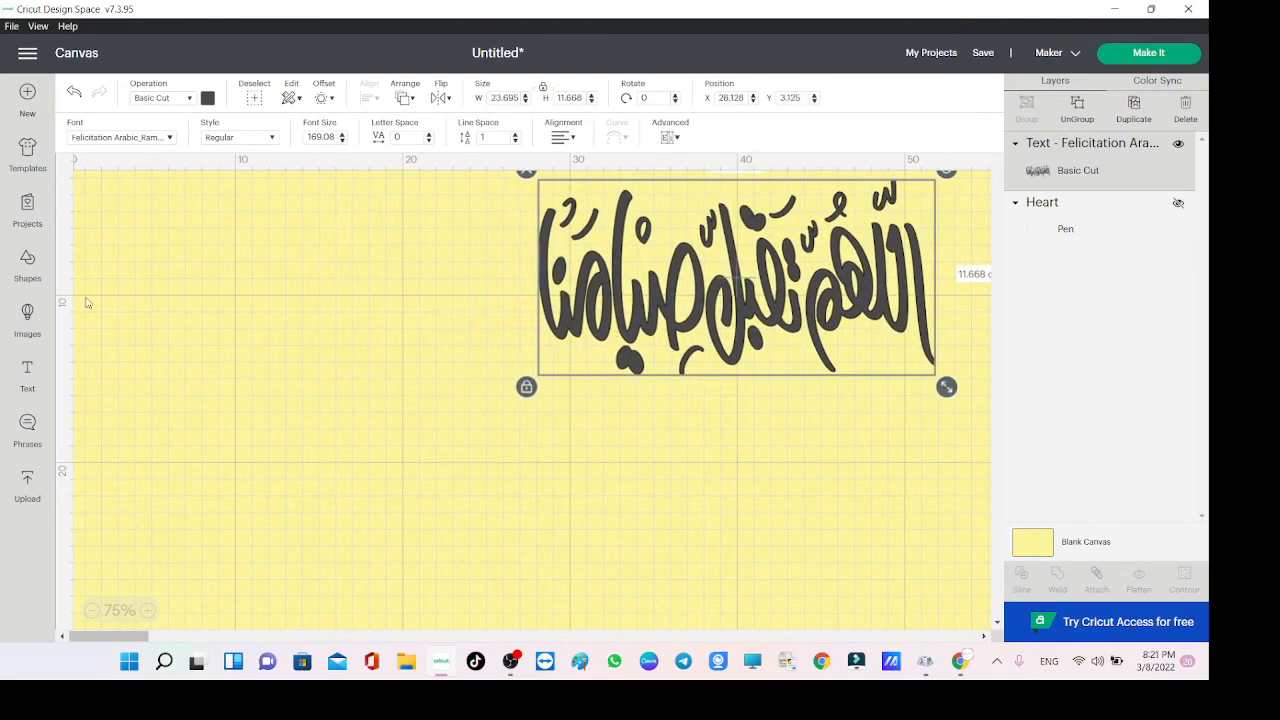
{"action": "left_click_drag", "start_coordinate": [613, 337], "coordinate": [650, 356]}
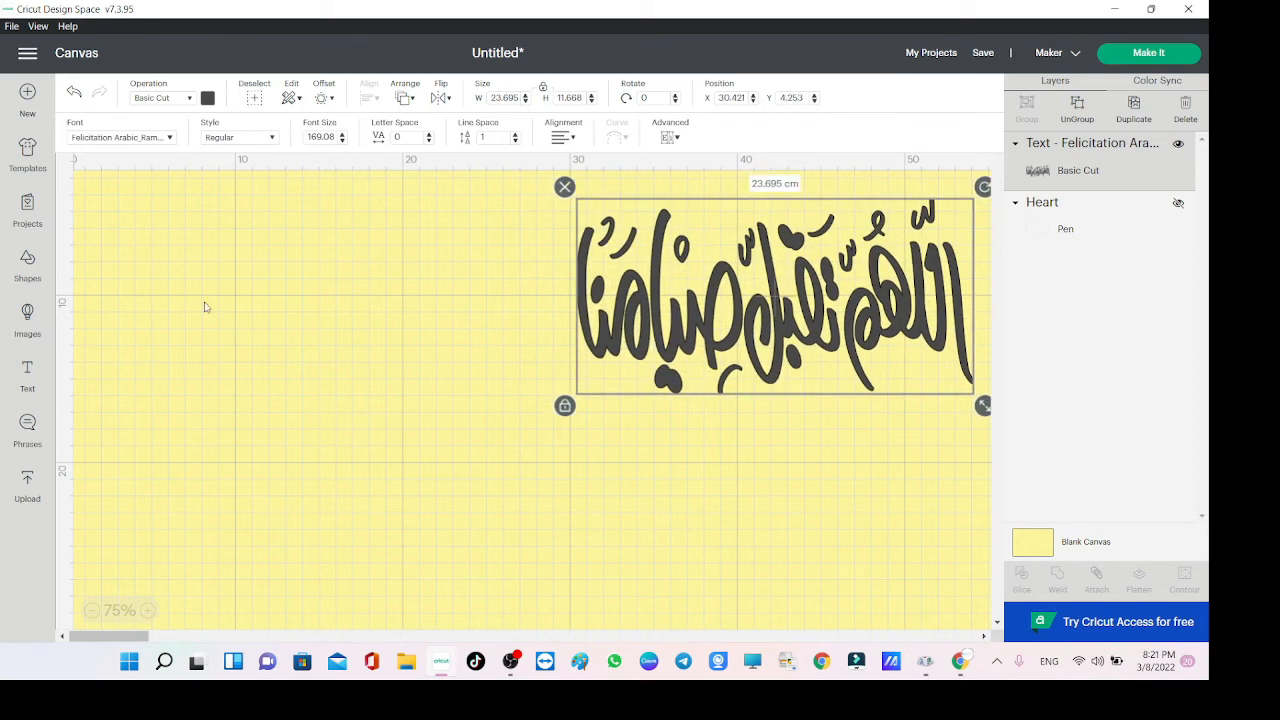
Add a second text object and apply the ramdan-Crystal font, found by searching the fonts for "ramd".
{"action": "left_click", "coordinate": [29, 370]}
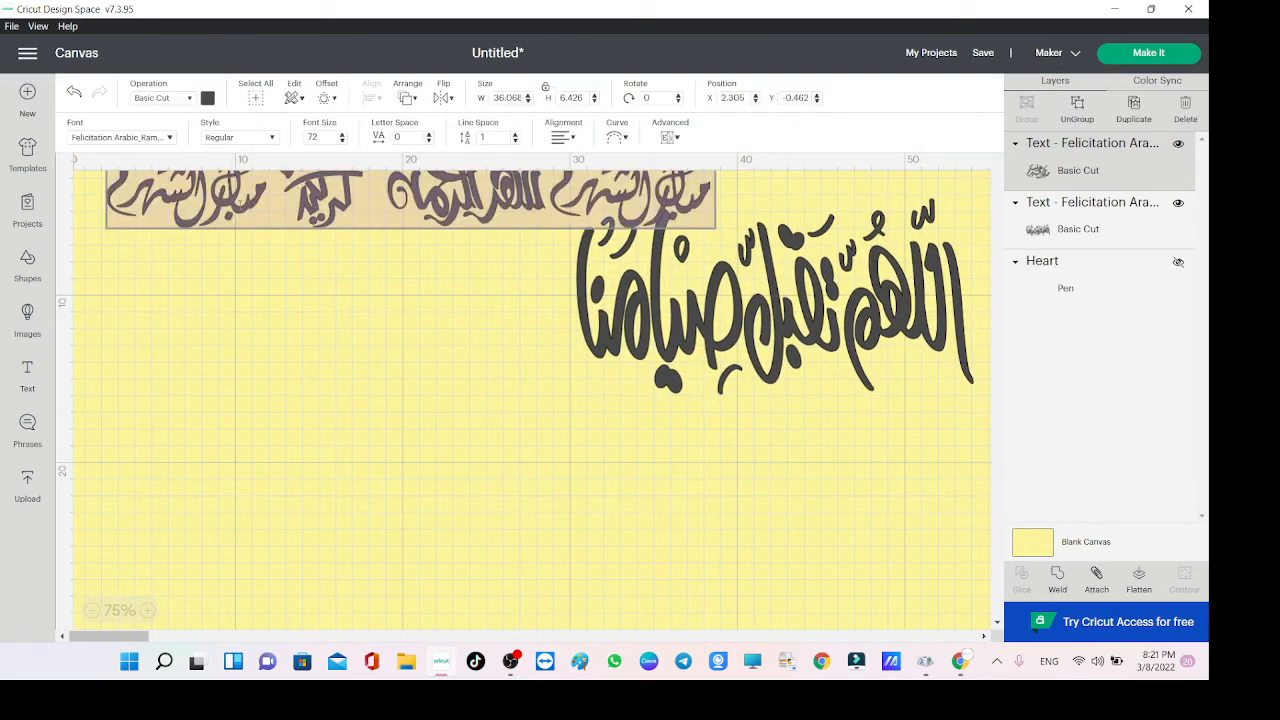
{"action": "left_click", "coordinate": [165, 140]}
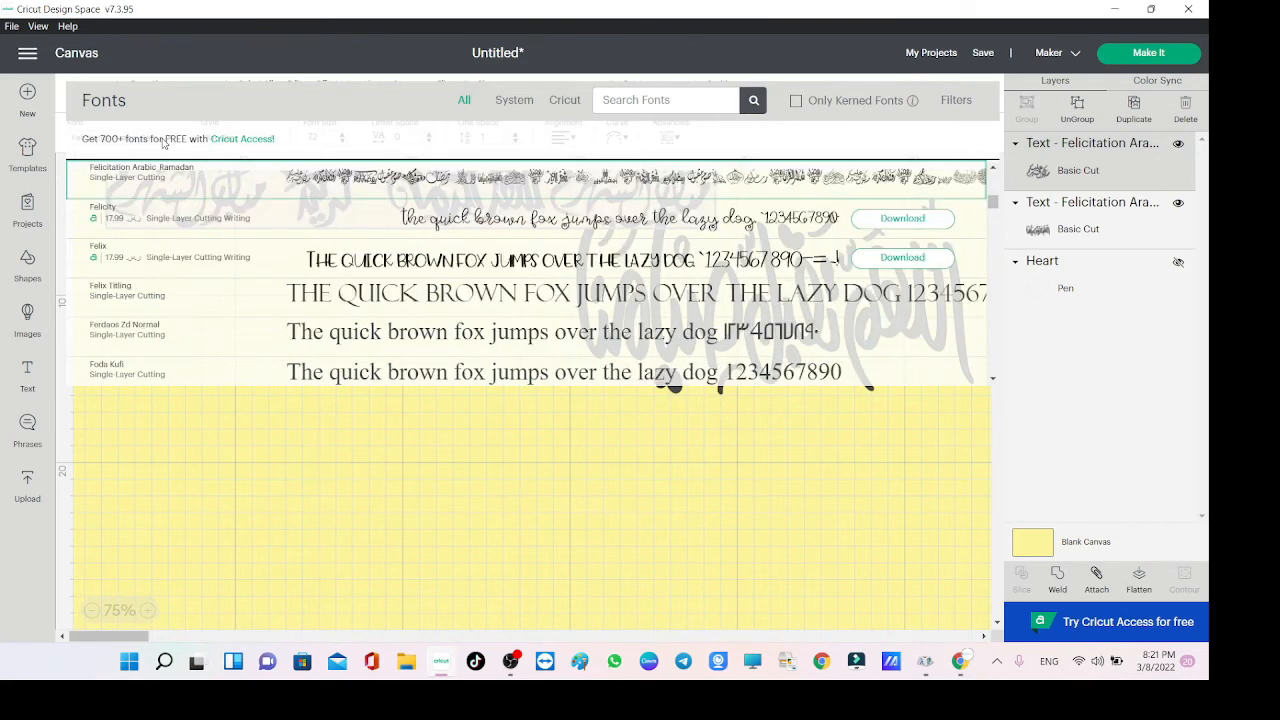
{"action": "type", "text": "ramadan c"}
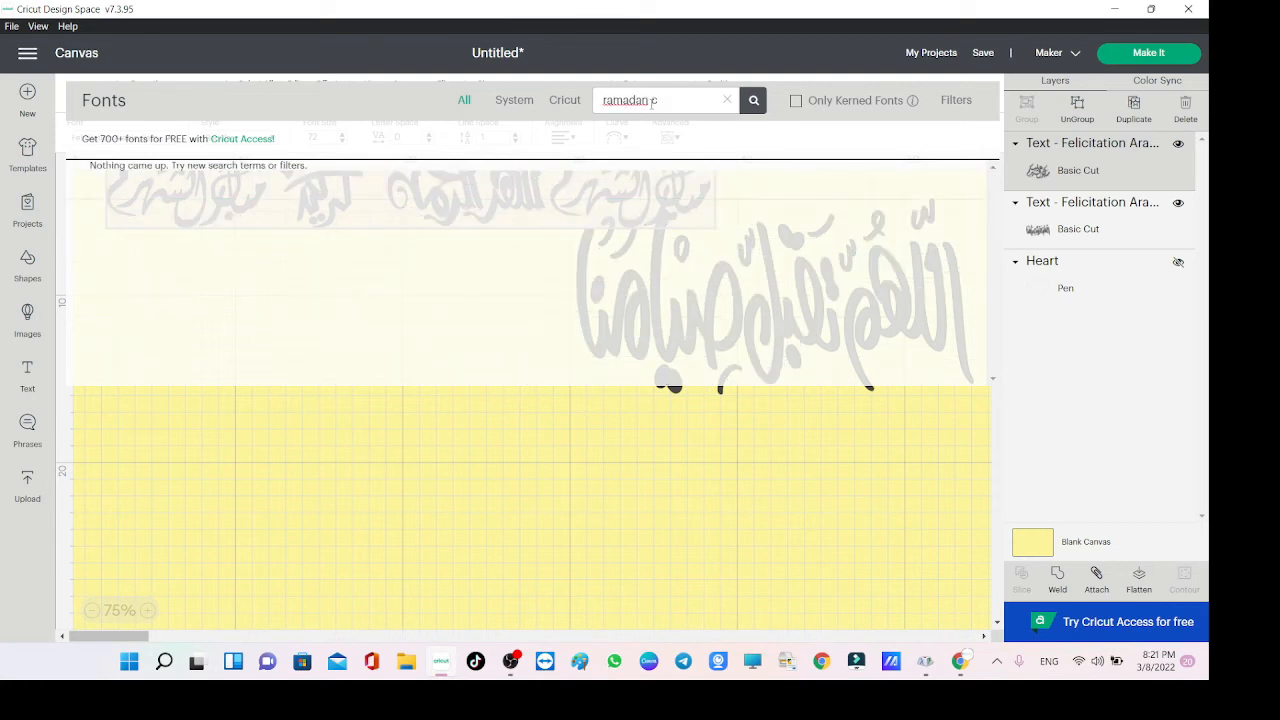
{"action": "key", "text": "BackSpace"}
{"action": "key", "text": "BackSpace"}
{"action": "key", "text": "BackSpace"}
{"action": "type", "text": "dan cr"}
{"action": "left_click", "coordinate": [630, 100]}
{"action": "key", "text": "BackSpace"}
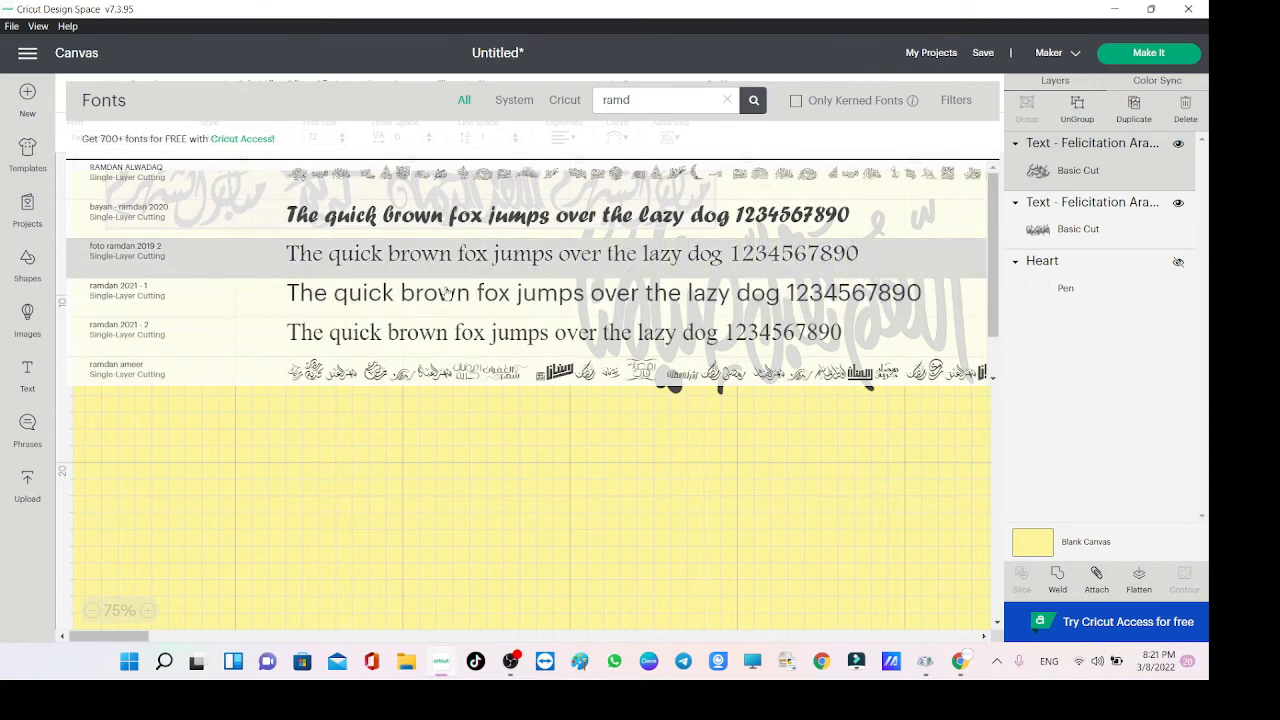
{"action": "scroll", "coordinate": [435, 338], "scroll_direction": "down", "scroll_amount": 1}
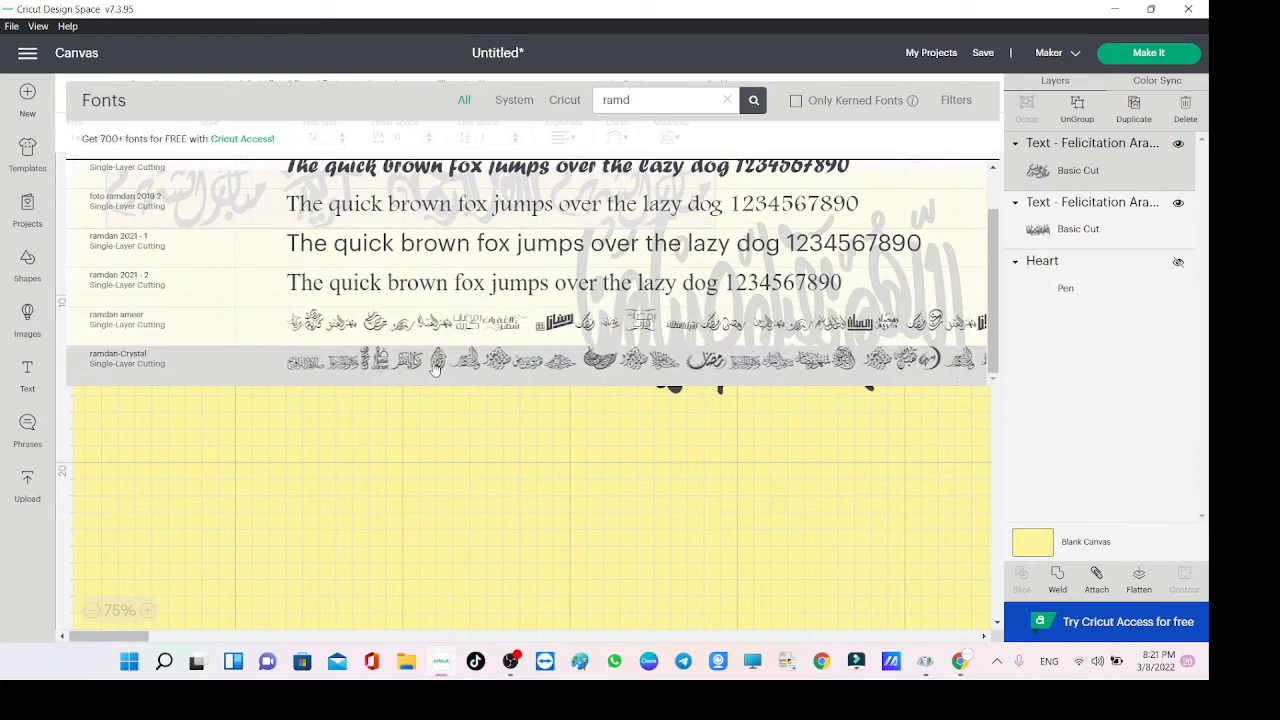
{"action": "left_click", "coordinate": [435, 358]}
Place the ramdan-Crystal text below the first phrase and replace its wording with the letter a.
{"action": "left_click_drag", "start_coordinate": [355, 235], "coordinate": [415, 509]}
{"action": "left_click_drag", "start_coordinate": [684, 335], "coordinate": [660, 300]}
{"action": "left_click", "coordinate": [501, 497]}
{"action": "double_click", "coordinate": [501, 497]}
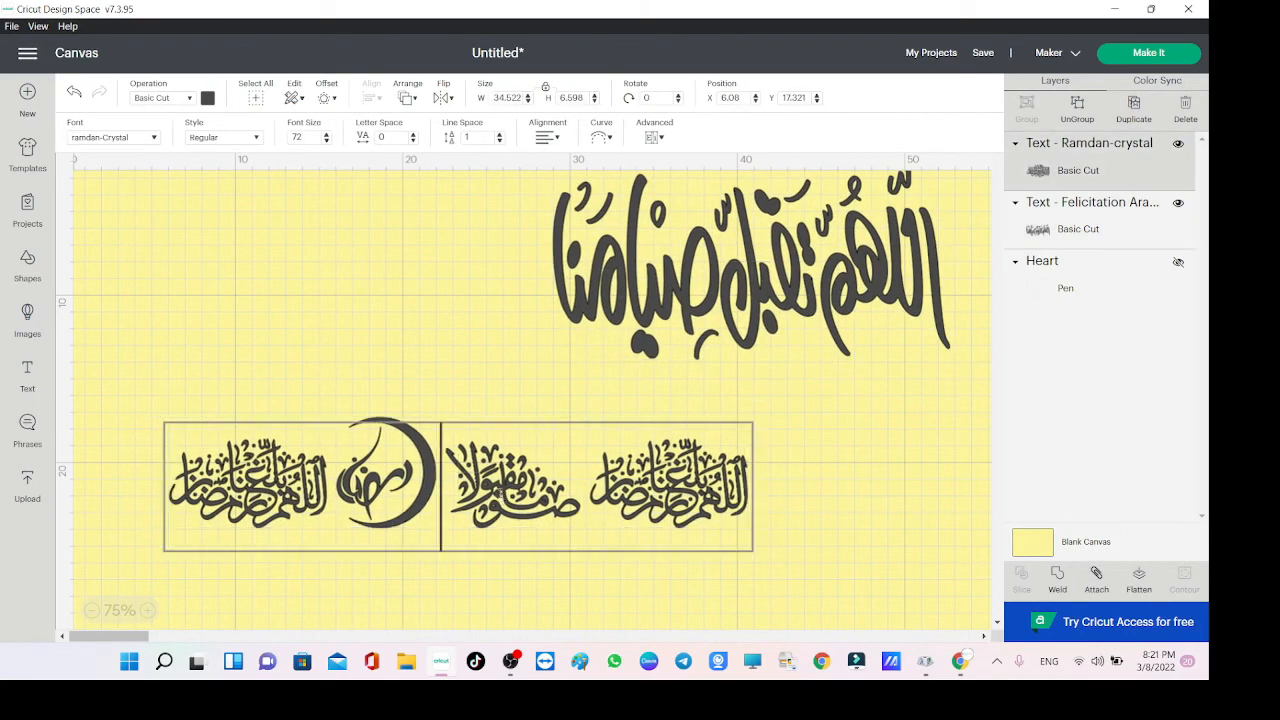
{"action": "key", "text": "ctrl+a"}
{"action": "type", "text": "a"}
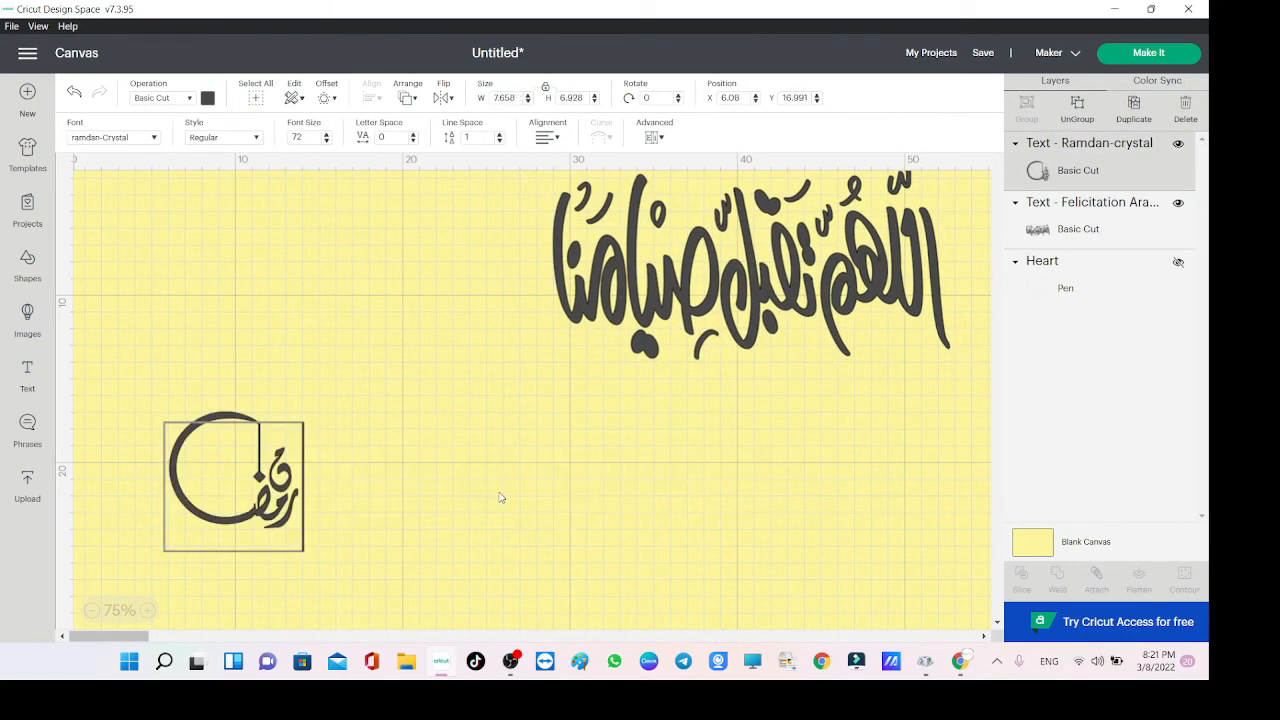
Try other letters in the ramdan-Crystal text and set its content to the phrases for c, d, e and f.
{"action": "key", "text": "BackSpace"}
{"action": "type", "text": "b"}
{"action": "key", "text": "BackSpace"}
{"action": "type", "text": "a"}
{"action": "key", "text": "BackSpace"}
{"action": "type", "text": "c"}
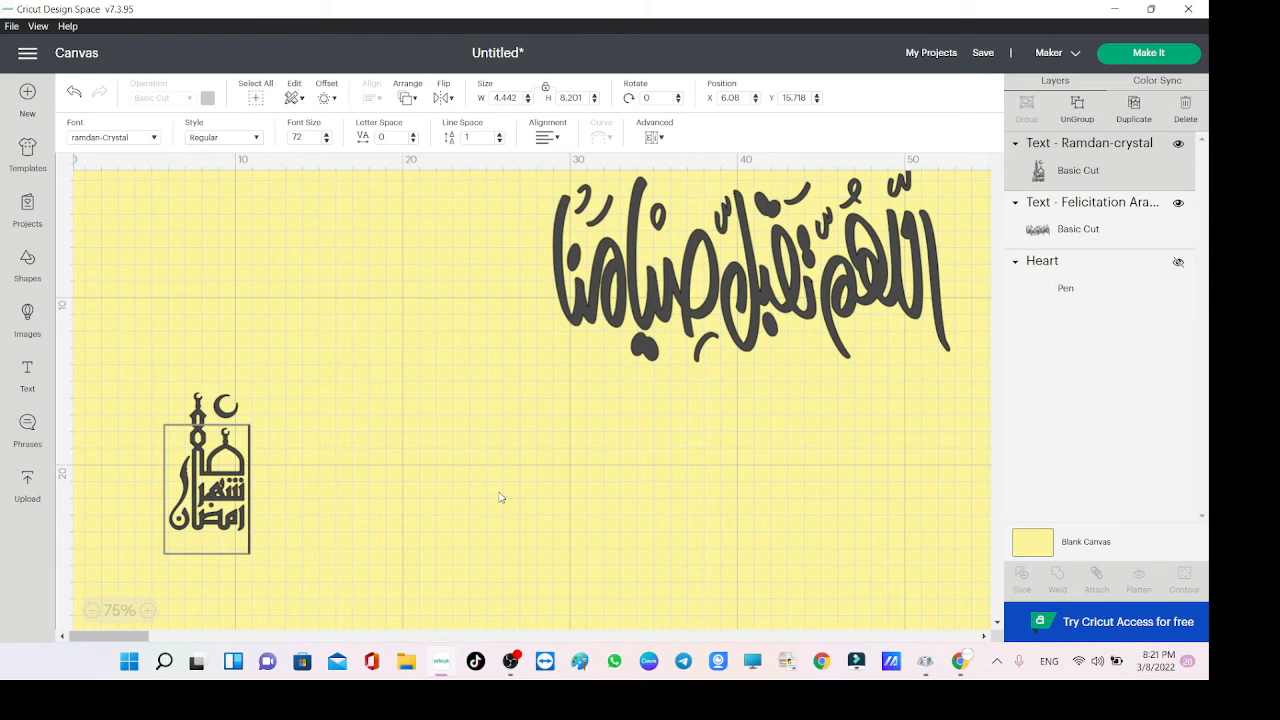
{"action": "type", "text": "d"}
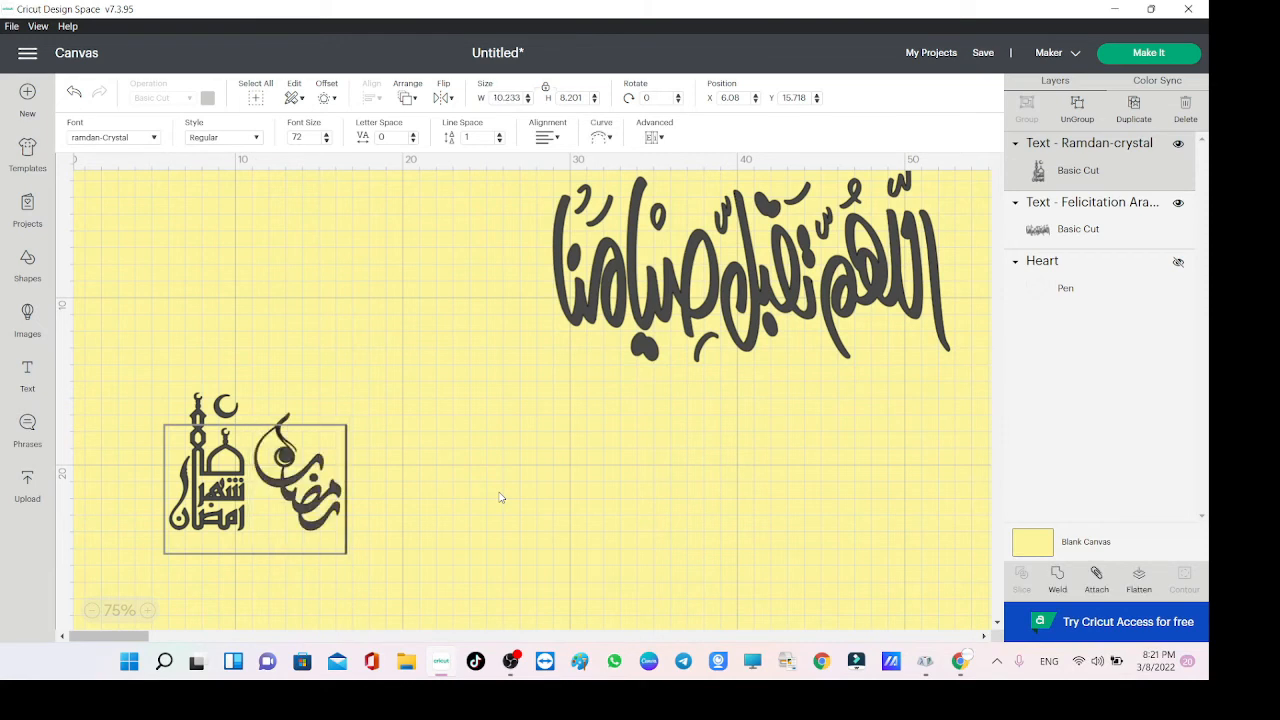
{"action": "type", "text": "e"}
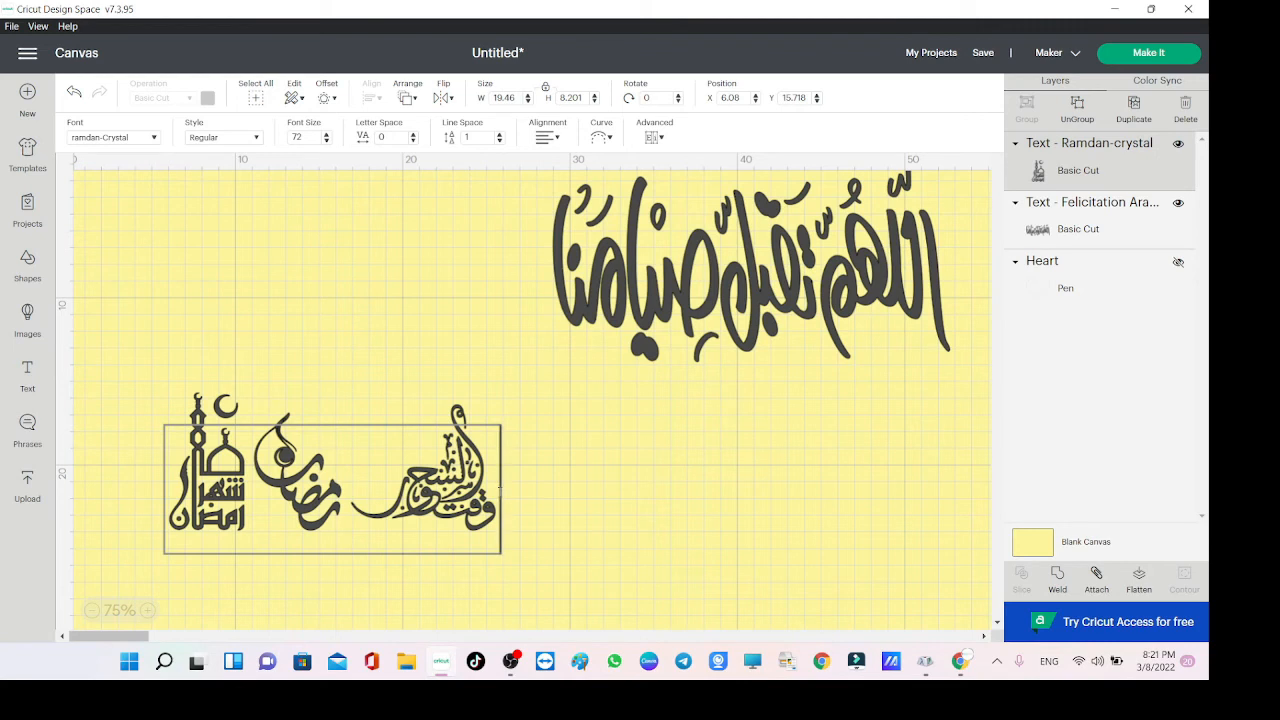
{"action": "type", "text": "f"}
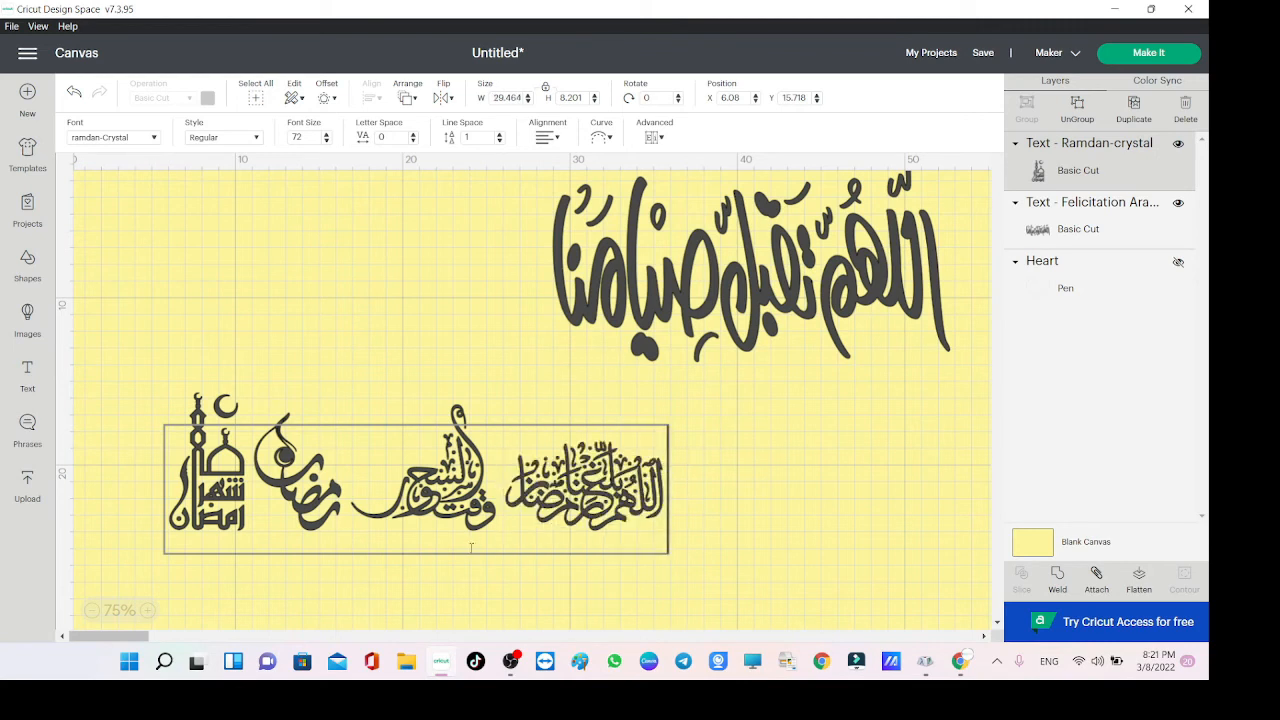
Delete the phrase produced by the letter e from the ramdan-Crystal text.
{"action": "double_click", "coordinate": [492, 477]}
{"action": "key", "text": "BackSpace"}
{"action": "left_click", "coordinate": [543, 524]}
Move the ramdan-Crystal text up and enlarge it to about 44.8 cm wide and 18.2 cm high.
{"action": "left_click", "coordinate": [433, 518]}
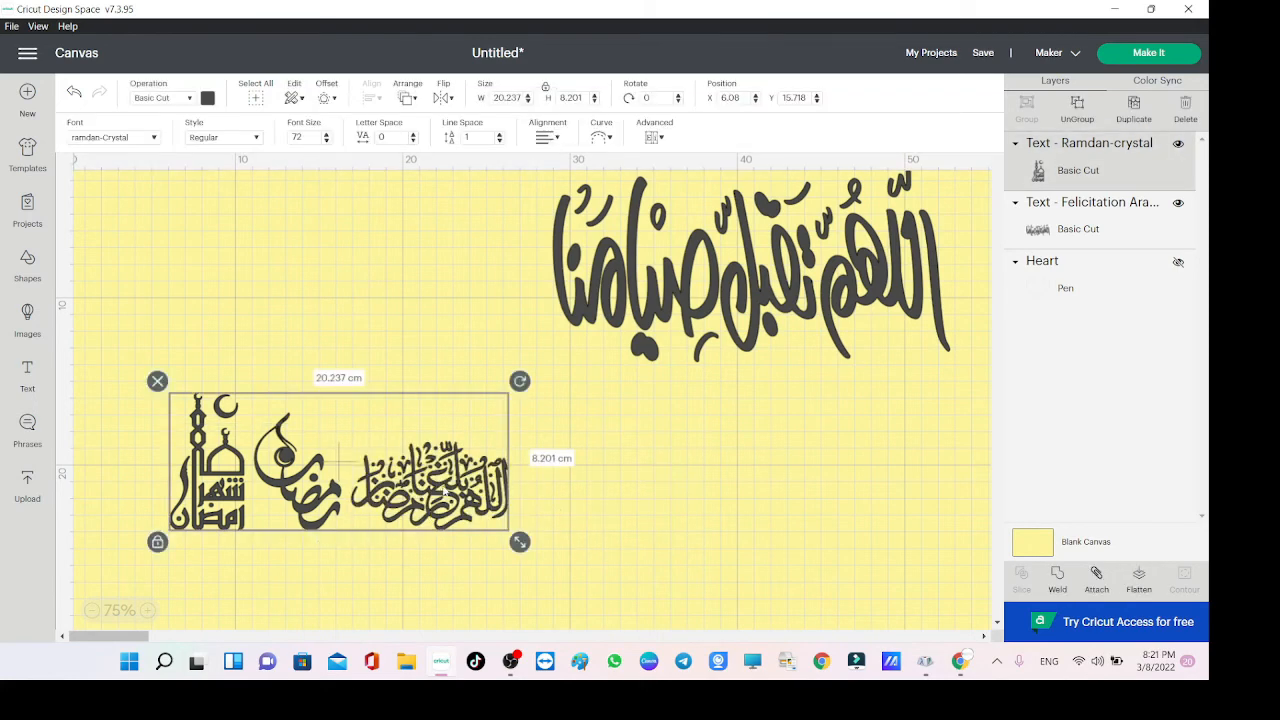
{"action": "left_click_drag", "start_coordinate": [433, 518], "coordinate": [412, 370]}
{"action": "left_click_drag", "start_coordinate": [480, 415], "coordinate": [891, 582]}
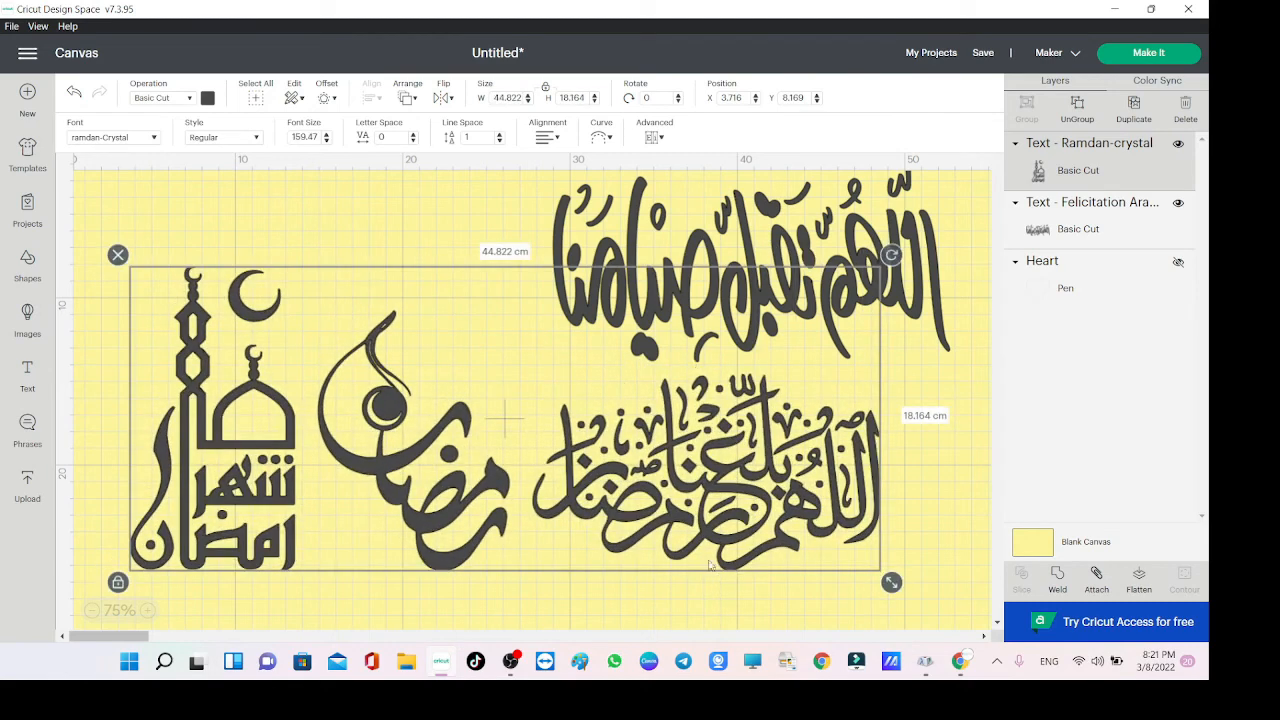
Add another ramdan-Crystal text with several letters and move it below the phrases, to about X 6.9 and Y 28.2 cm.
{"action": "scroll", "coordinate": [706, 549], "scroll_direction": "down", "scroll_amount": 3}
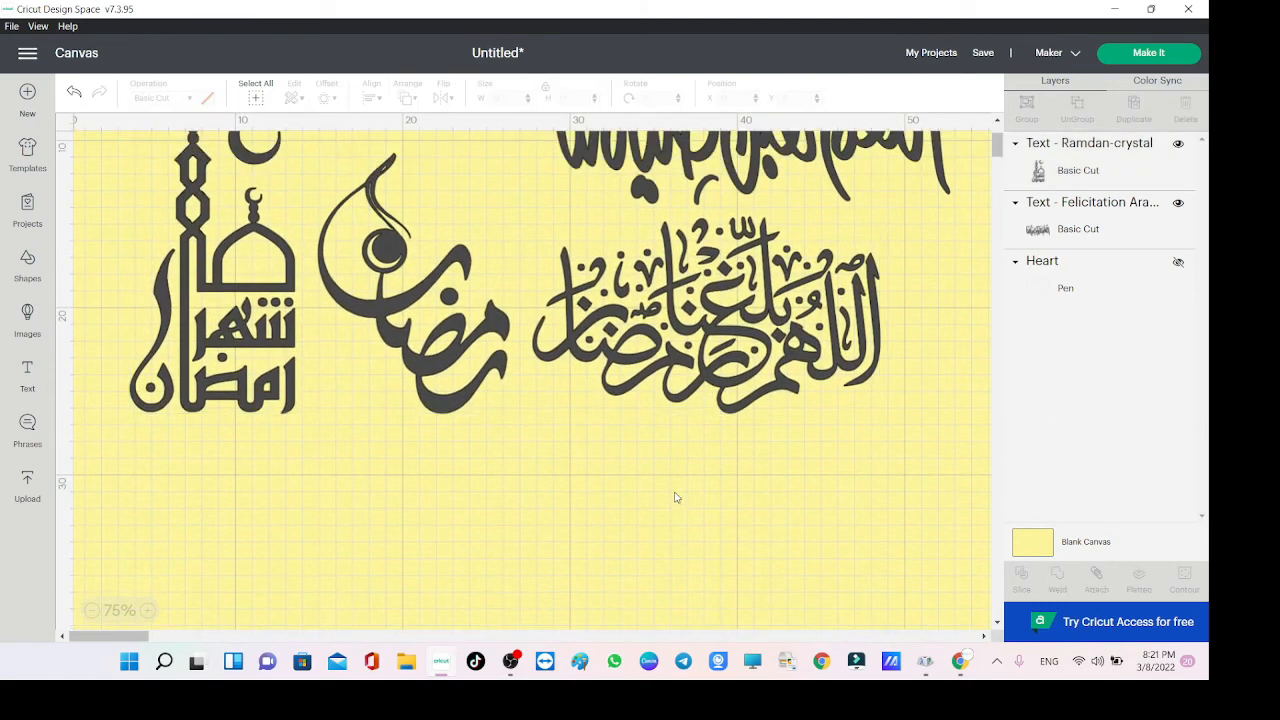
{"action": "right_click", "coordinate": [672, 330]}
{"action": "left_click", "coordinate": [405, 466]}
{"action": "left_click", "coordinate": [27, 375]}
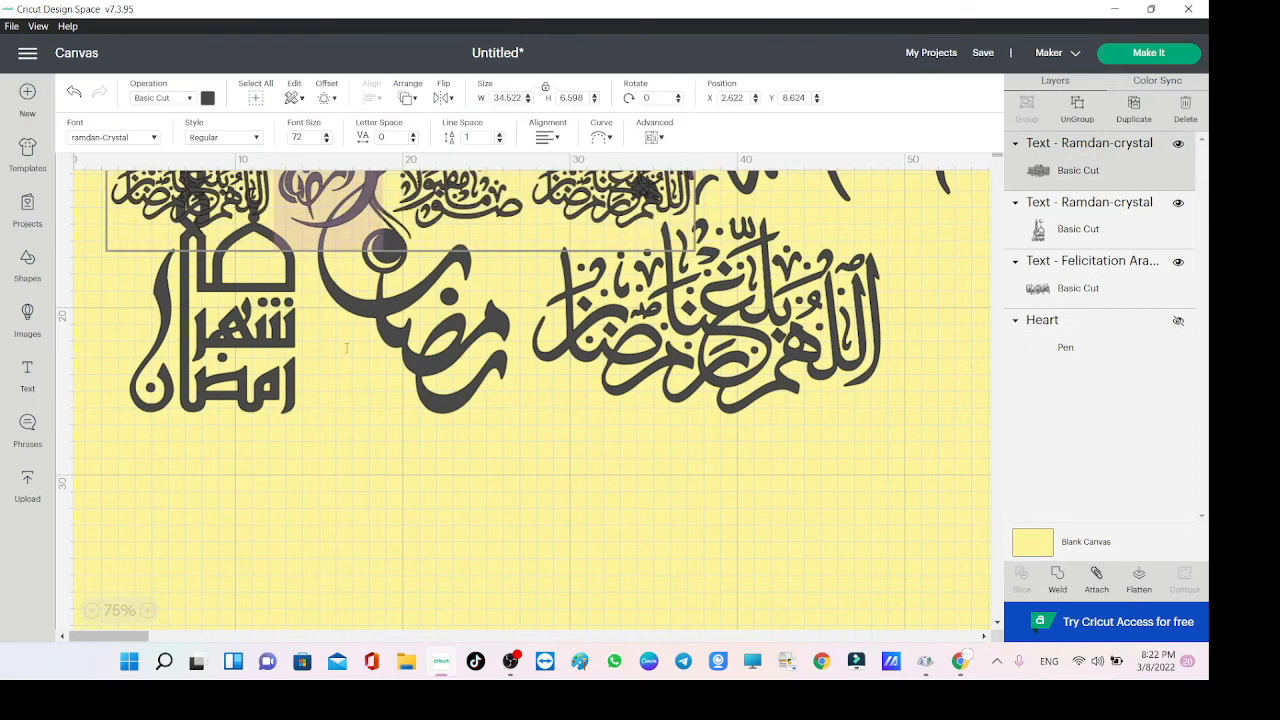
{"action": "left_click_drag", "start_coordinate": [293, 231], "coordinate": [560, 505]}
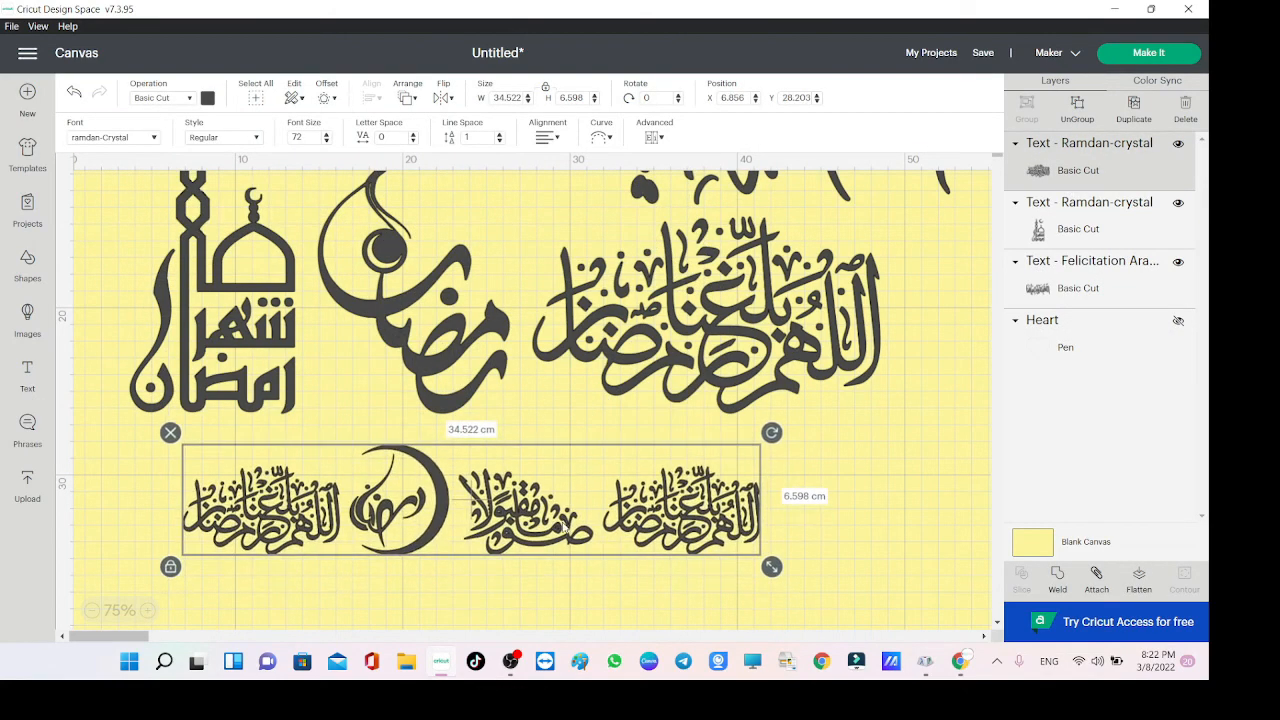
Replace the new text's content with the letter d, shift the large phrases down and move the new text up beside the first phrase.
{"action": "key", "text": "Delete"}
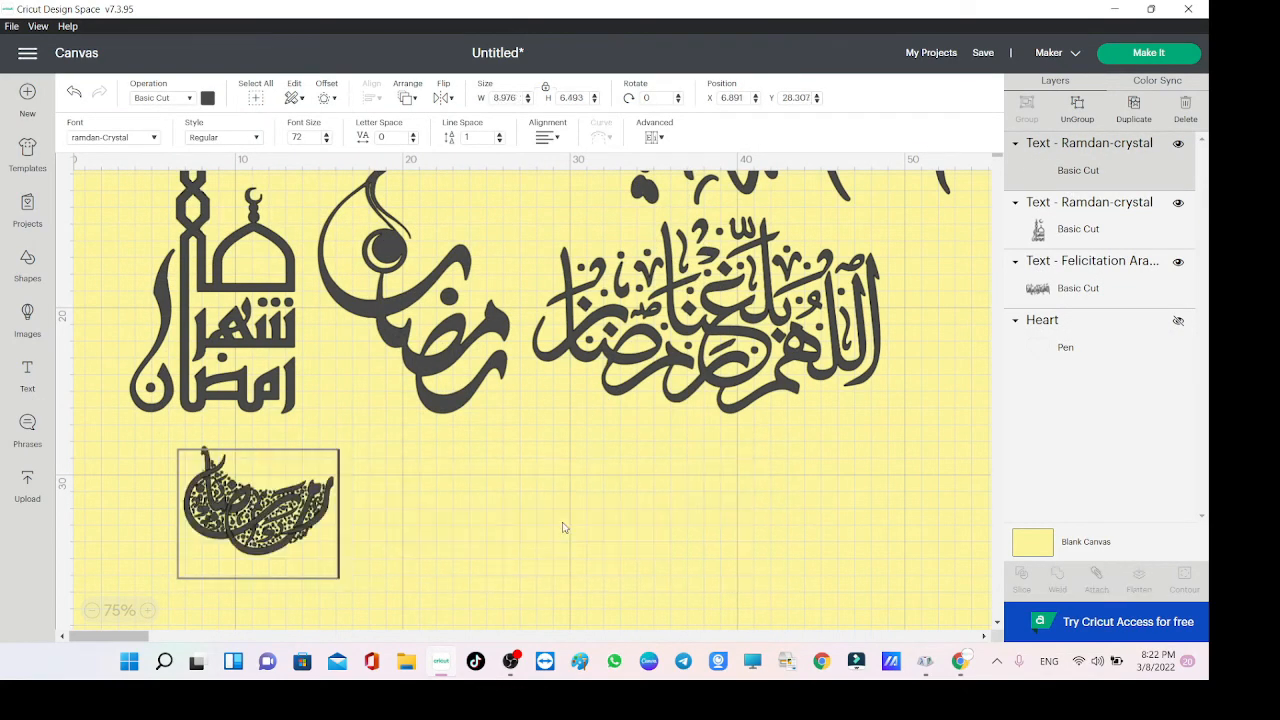
{"action": "scroll", "coordinate": [563, 527], "scroll_direction": "up", "scroll_amount": 3}
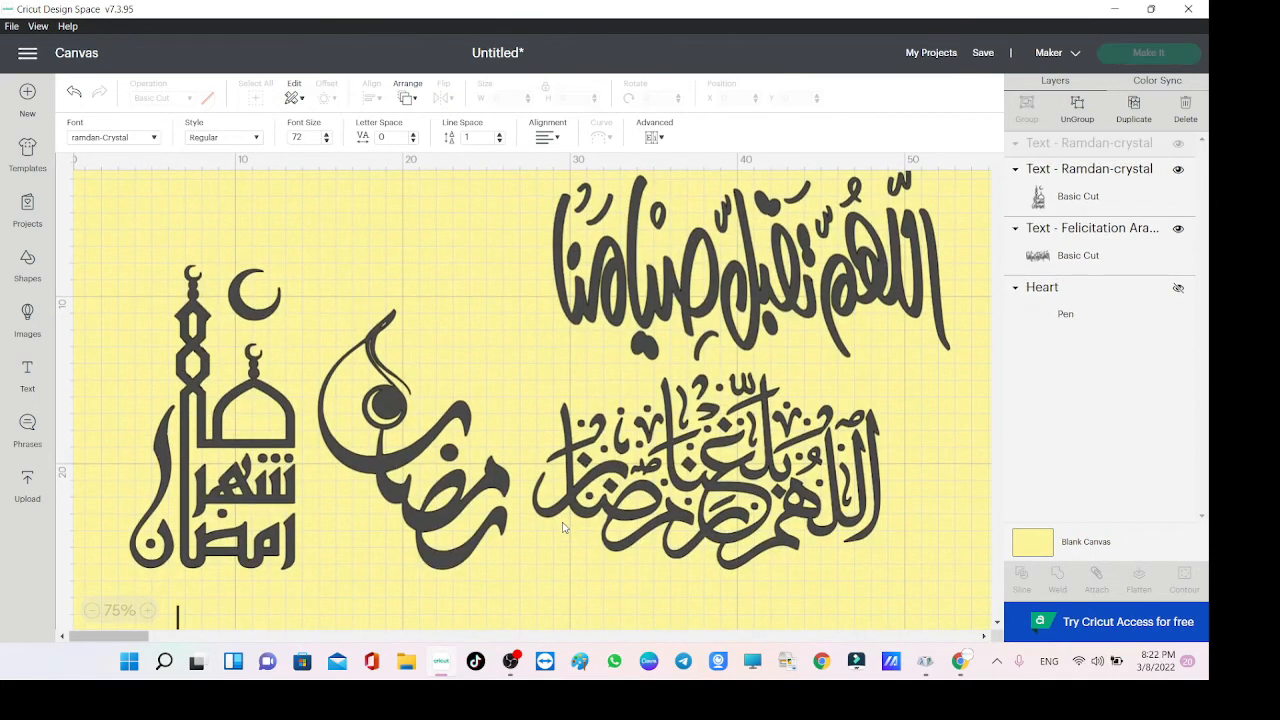
{"action": "scroll", "coordinate": [520, 497], "scroll_direction": "down", "scroll_amount": 3}
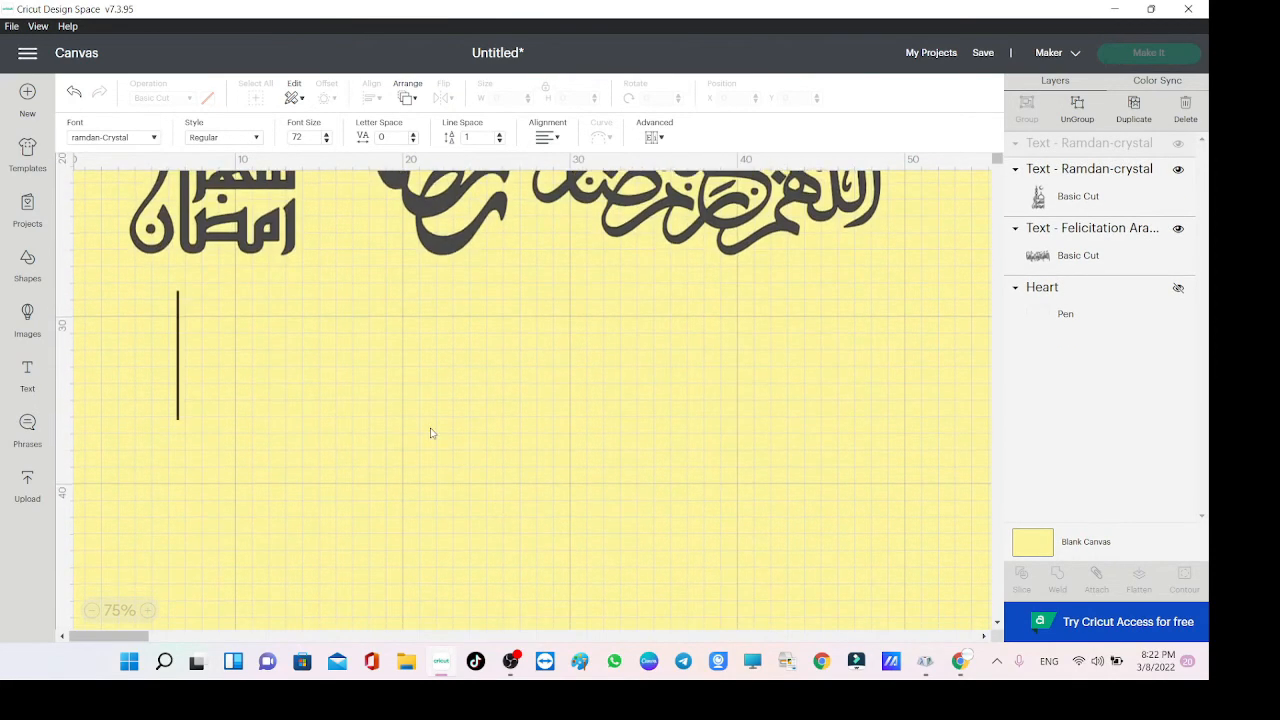
{"action": "type", "text": "d"}
{"action": "left_click_drag", "start_coordinate": [431, 433], "coordinate": [795, 670]}
{"action": "left_click_drag", "start_coordinate": [297, 622], "coordinate": [299, 344]}
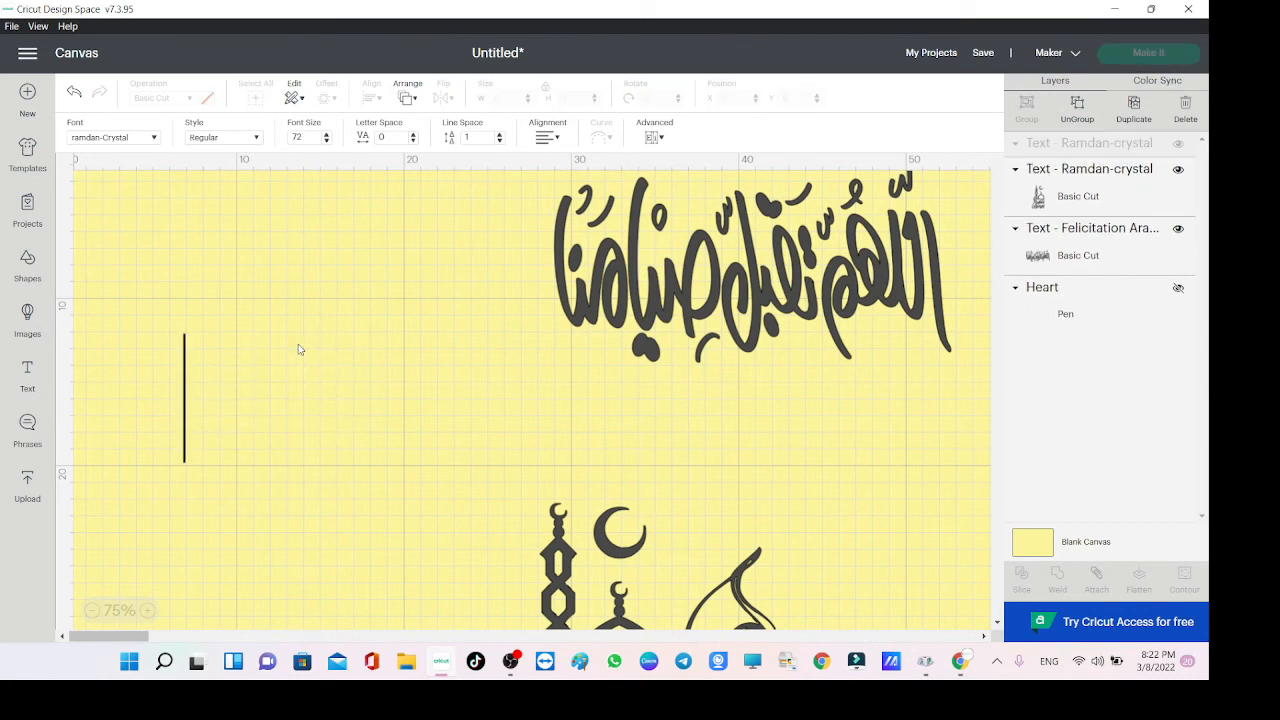
Try the letters f, g, h and i one at a time in the new ramdan-Crystal text, clearing each.
{"action": "key", "text": "BackSpace"}
{"action": "type", "text": "f"}
{"action": "key", "text": "BackSpace"}
{"action": "type", "text": "g"}
{"action": "key", "text": "BackSpace"}
{"action": "type", "text": "h"}
{"action": "key", "text": "BackSpace"}
{"action": "type", "text": "i"}
{"action": "key", "text": "BackSpace"}
Move the large ramdan-Crystal text back below the first phrase, to about X 5.7 and Y 12.3 cm.
{"action": "left_click_drag", "start_coordinate": [601, 579], "coordinate": [308, 287]}
{"action": "left_click_drag", "start_coordinate": [552, 419], "coordinate": [650, 514]}
{"action": "double_click", "coordinate": [604, 523]}
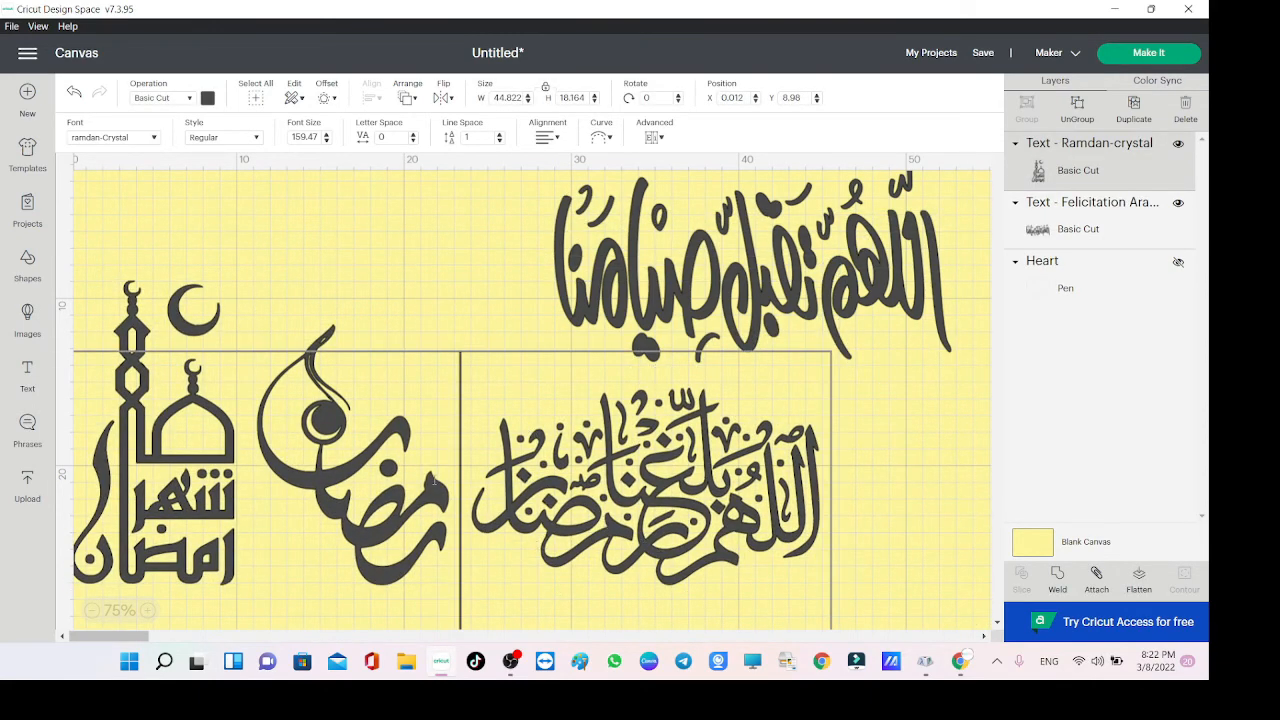
{"action": "key", "text": "ctrl+a"}
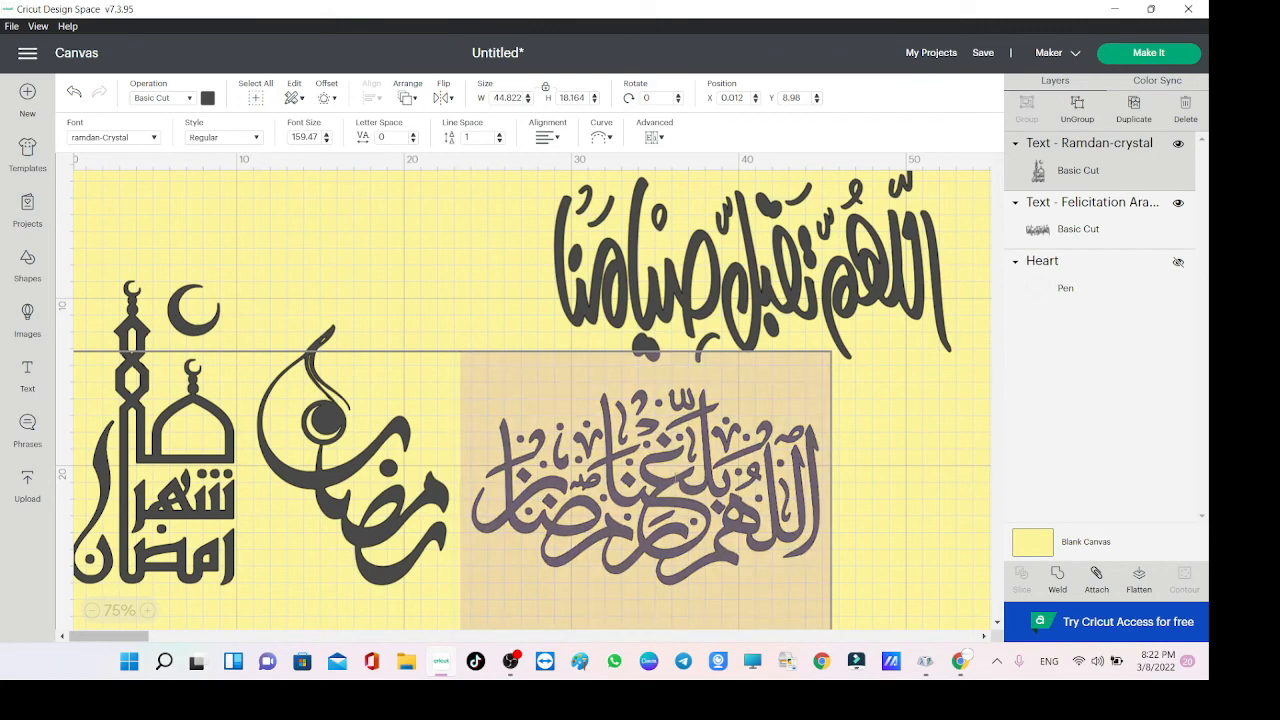
{"action": "left_click", "coordinate": [829, 279]}
{"action": "left_click_drag", "start_coordinate": [492, 548], "coordinate": [588, 604]}
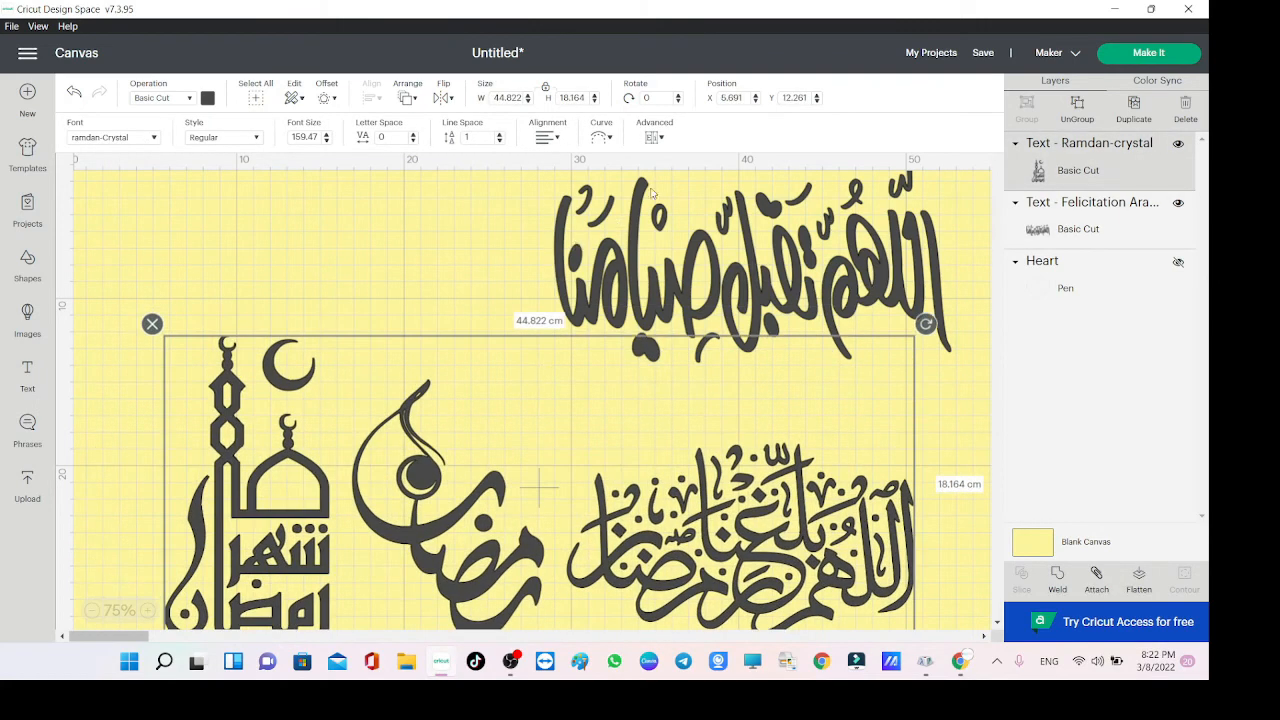
Ungroup the large ramdan-Crystal text into separate phrases and move the two Ramadan designs up individually.
{"action": "left_click", "coordinate": [657, 138]}
{"action": "left_click", "coordinate": [700, 161]}
{"action": "left_click", "coordinate": [727, 532]}
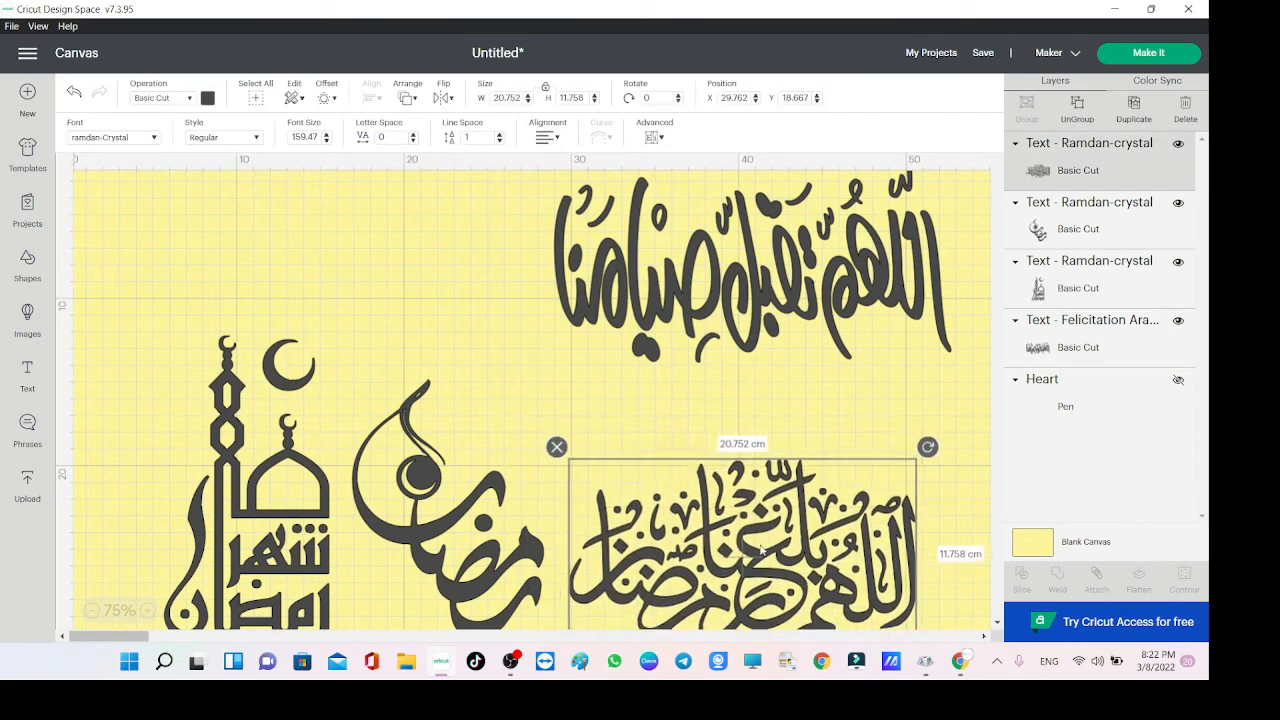
{"action": "left_click_drag", "start_coordinate": [727, 532], "coordinate": [722, 537]}
{"action": "left_click_drag", "start_coordinate": [472, 565], "coordinate": [412, 408]}
{"action": "left_click_drag", "start_coordinate": [292, 588], "coordinate": [265, 385]}
Move the remaining wide phrase below the other two designs, to about X 11 and Y 25.5 cm.
{"action": "scroll", "coordinate": [468, 410], "scroll_direction": "down", "scroll_amount": 2}
{"action": "left_click_drag", "start_coordinate": [695, 314], "coordinate": [447, 459]}
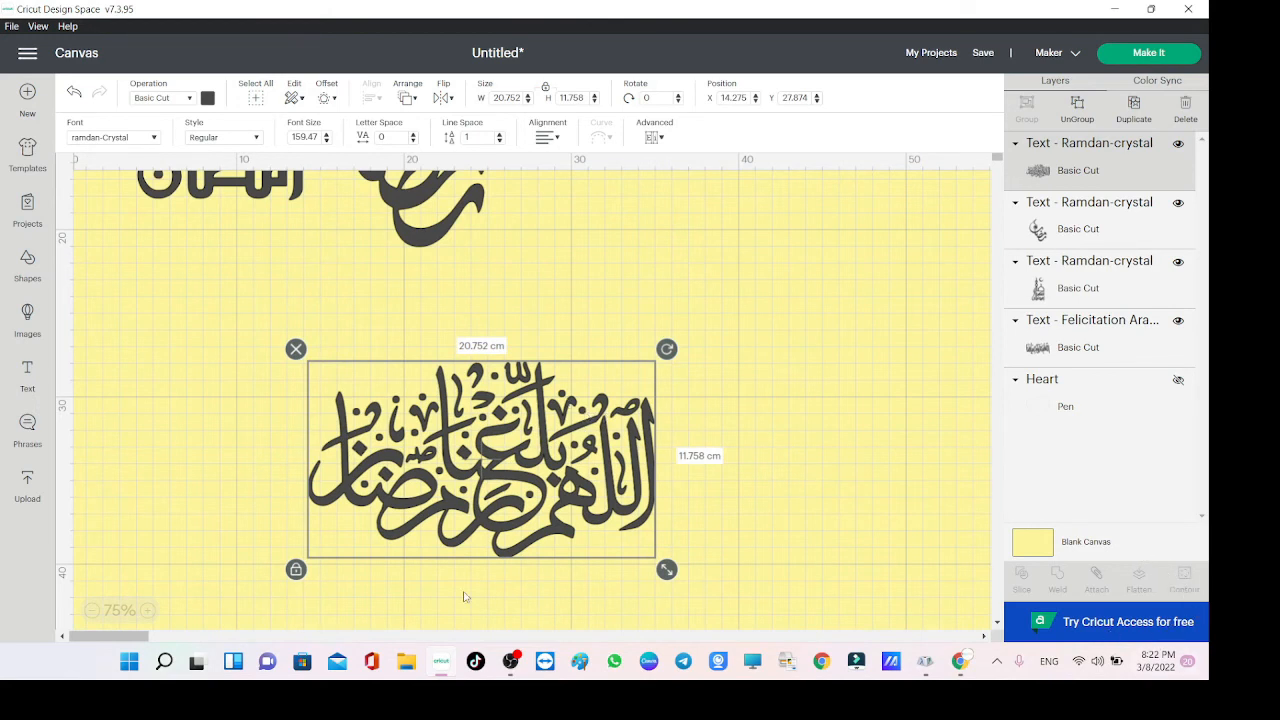
{"action": "left_click_drag", "start_coordinate": [407, 481], "coordinate": [352, 441]}
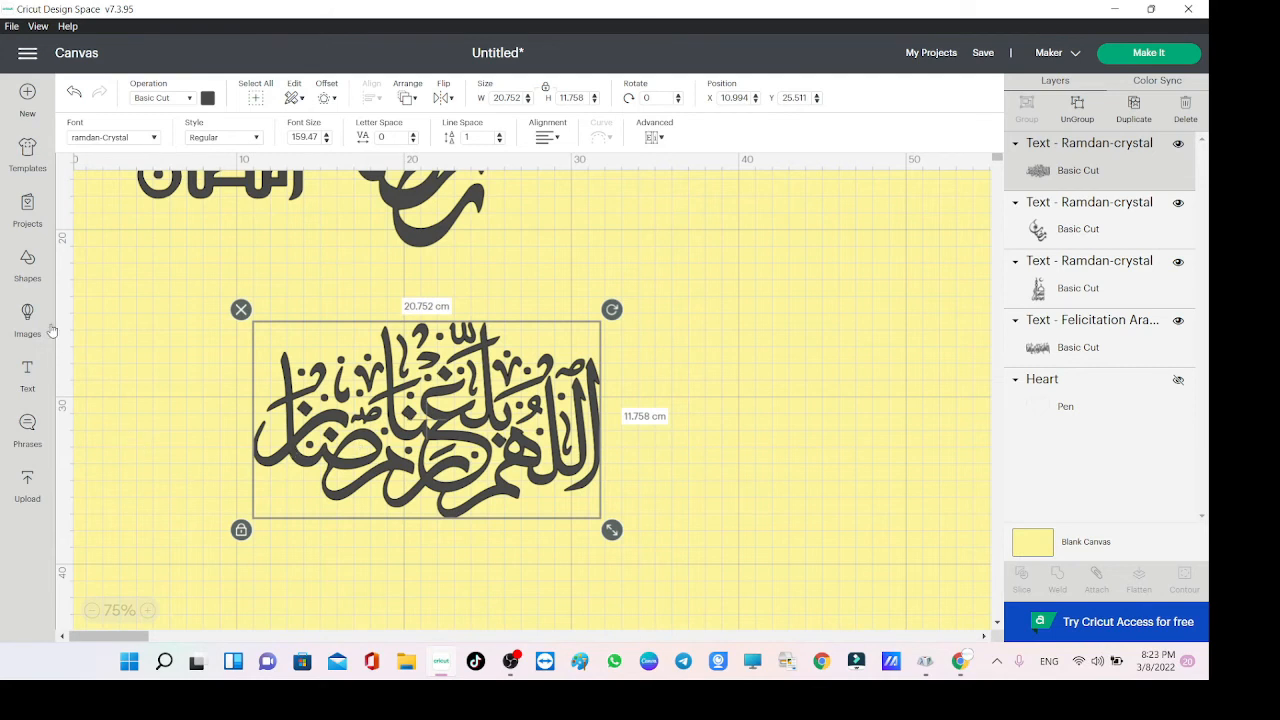
Insert a square about 25.8 cm wide over the wide phrase and slice the two objects.
{"action": "left_click", "coordinate": [27, 265]}
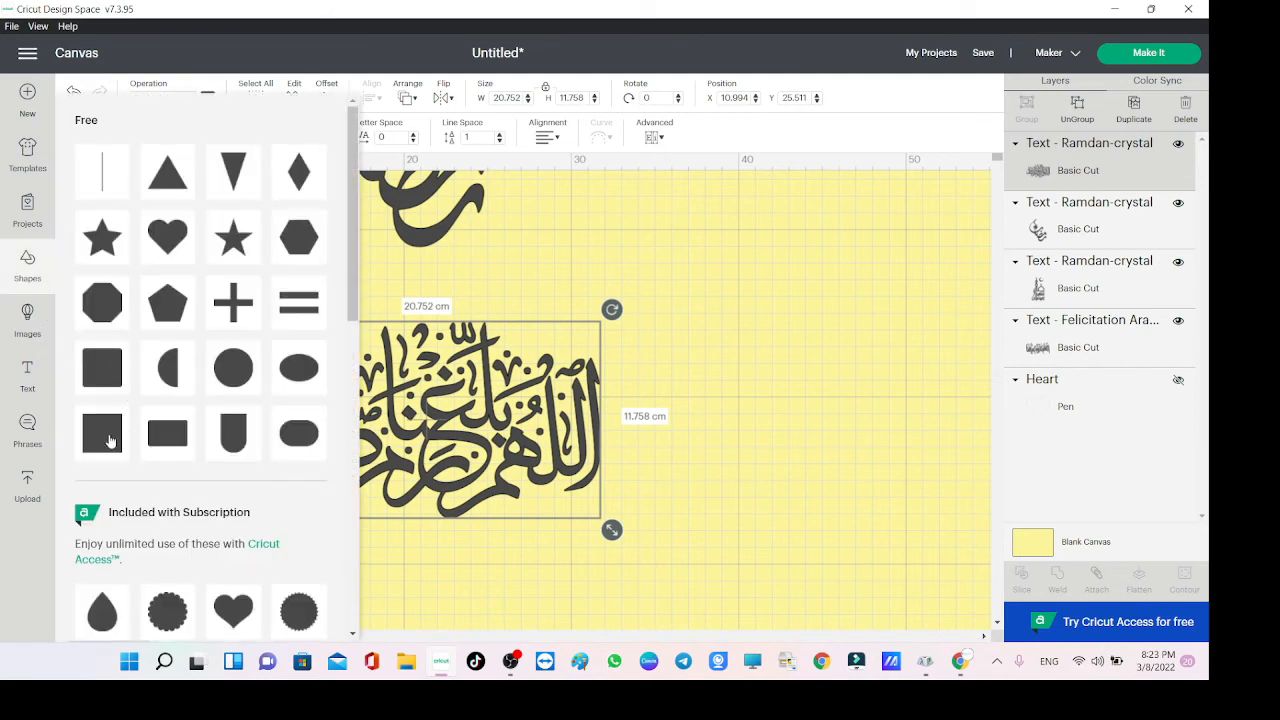
{"action": "left_click", "coordinate": [110, 441]}
{"action": "left_click_drag", "start_coordinate": [151, 223], "coordinate": [651, 508]}
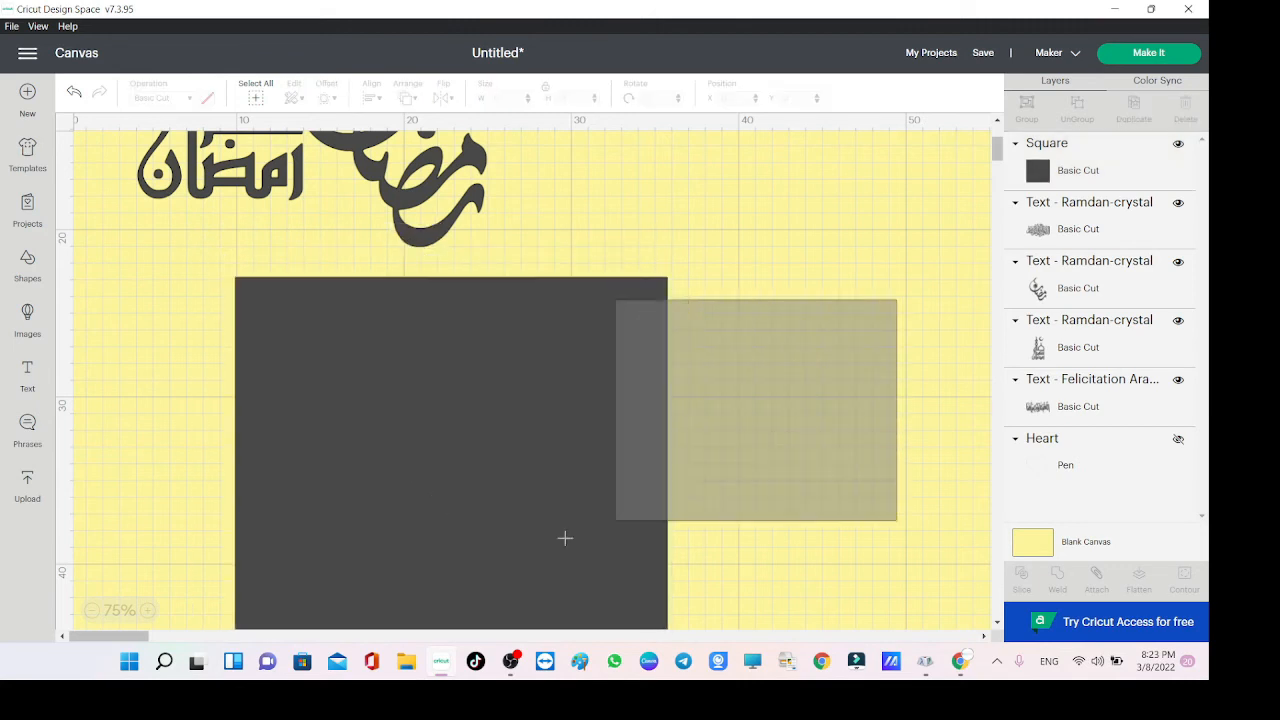
{"action": "left_click", "coordinate": [651, 508]}
{"action": "left_click", "coordinate": [1020, 590]}
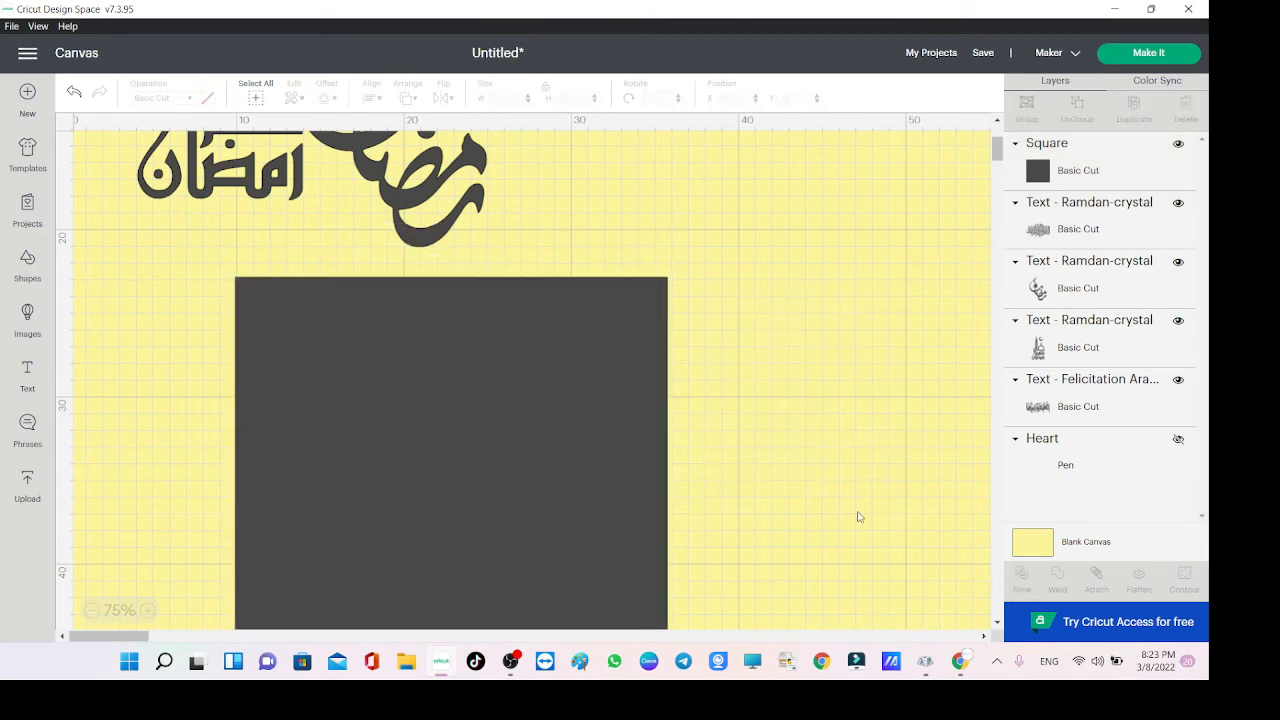
Pull the cut-out square off the phrase and delete it together with the duplicate phrase slice.
{"action": "left_click_drag", "start_coordinate": [563, 531], "coordinate": [811, 495]}
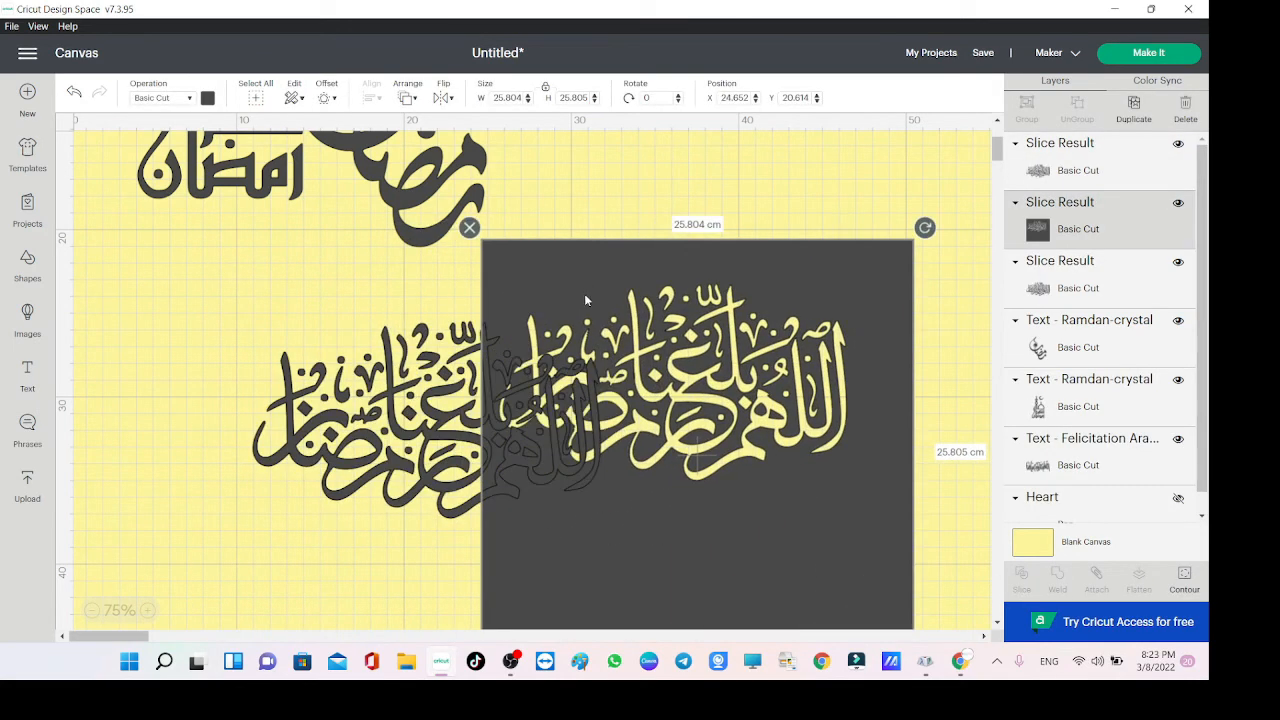
{"action": "left_click", "coordinate": [469, 228]}
{"action": "left_click_drag", "start_coordinate": [422, 421], "coordinate": [707, 373]}
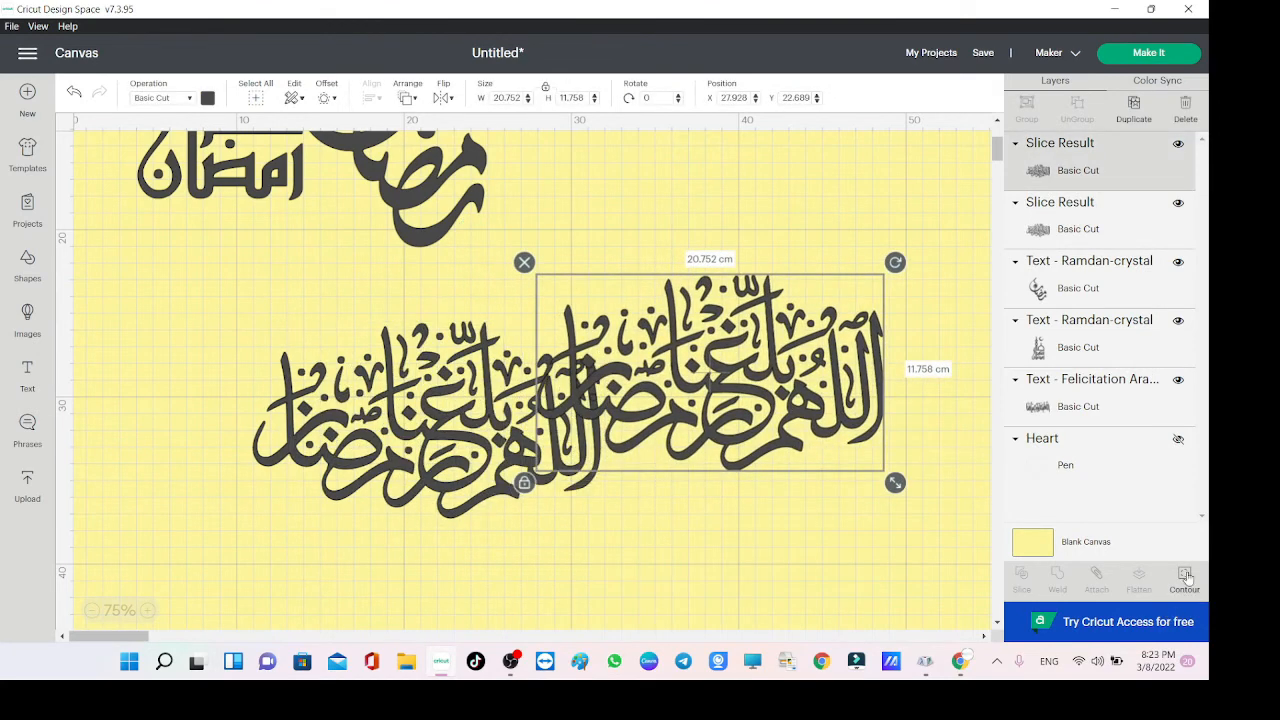
{"action": "left_click_drag", "start_coordinate": [565, 482], "coordinate": [465, 572]}
{"action": "left_click", "coordinate": [143, 400]}
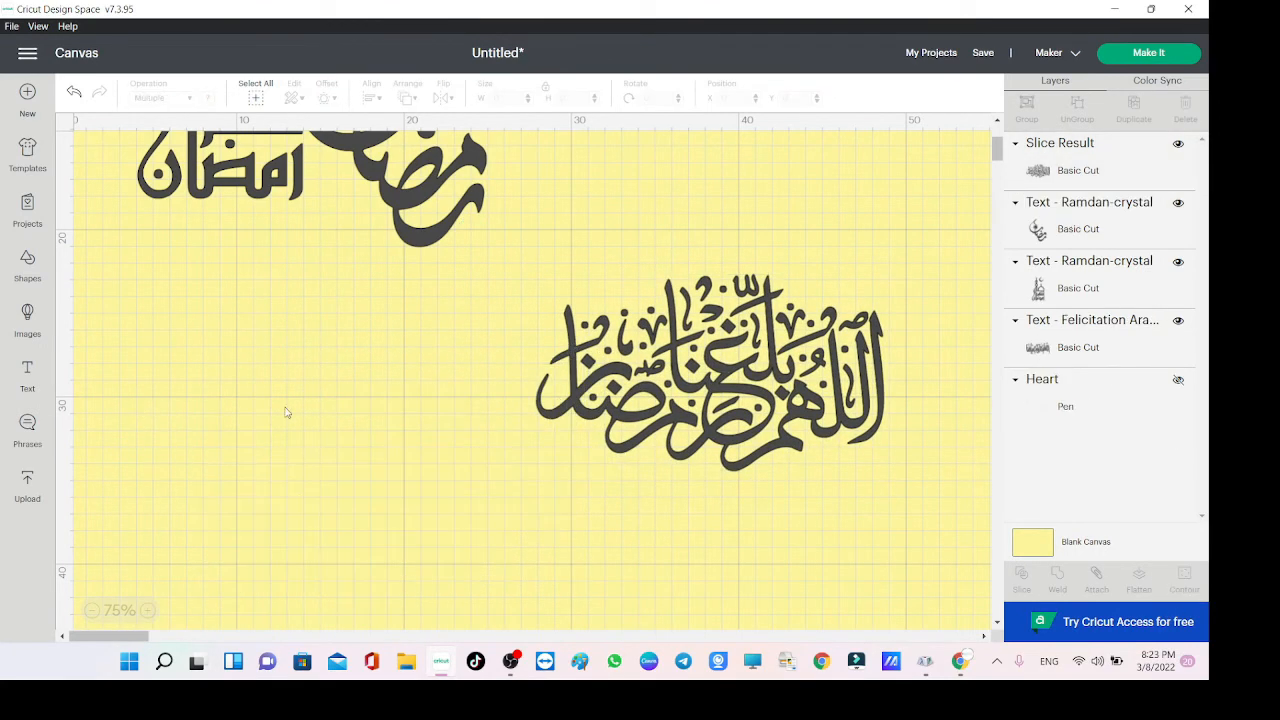
Move the remaining phrase slice to about X 10.3 and Y 23 cm and inspect its shapes with Contour.
{"action": "left_click", "coordinate": [647, 380]}
{"action": "left_click_drag", "start_coordinate": [647, 380], "coordinate": [351, 385]}
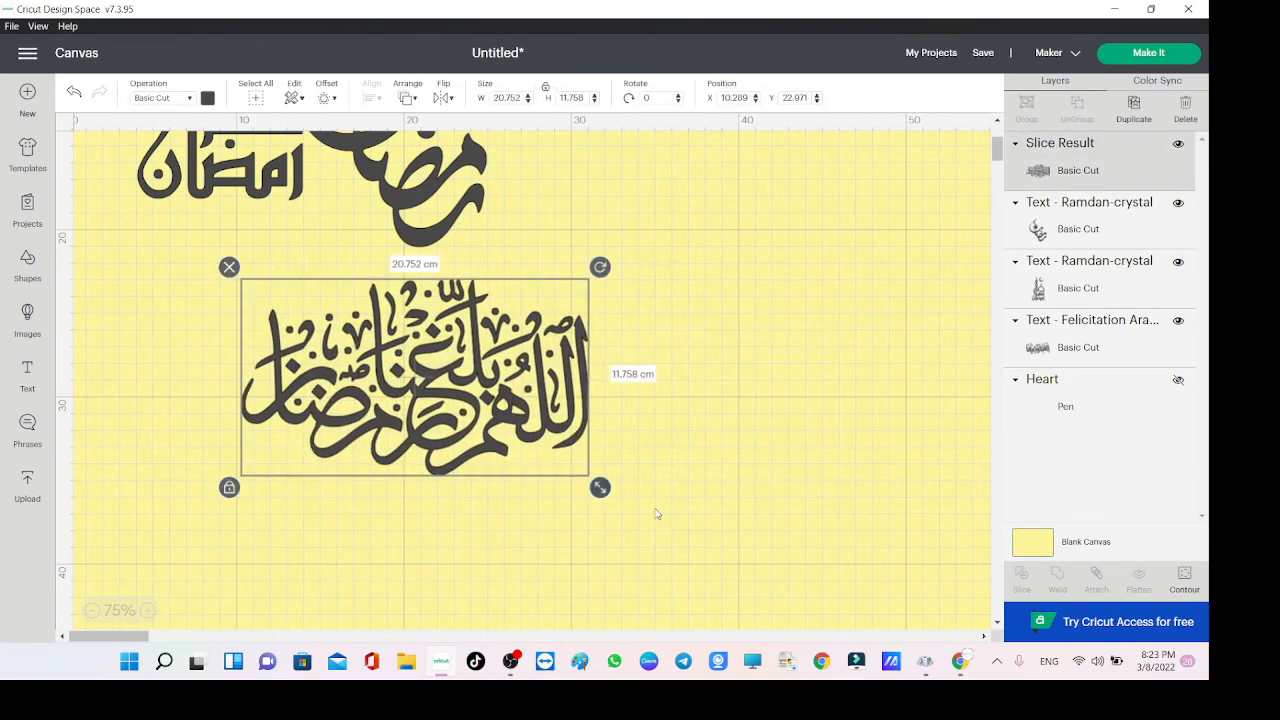
{"action": "left_click", "coordinate": [1185, 578]}
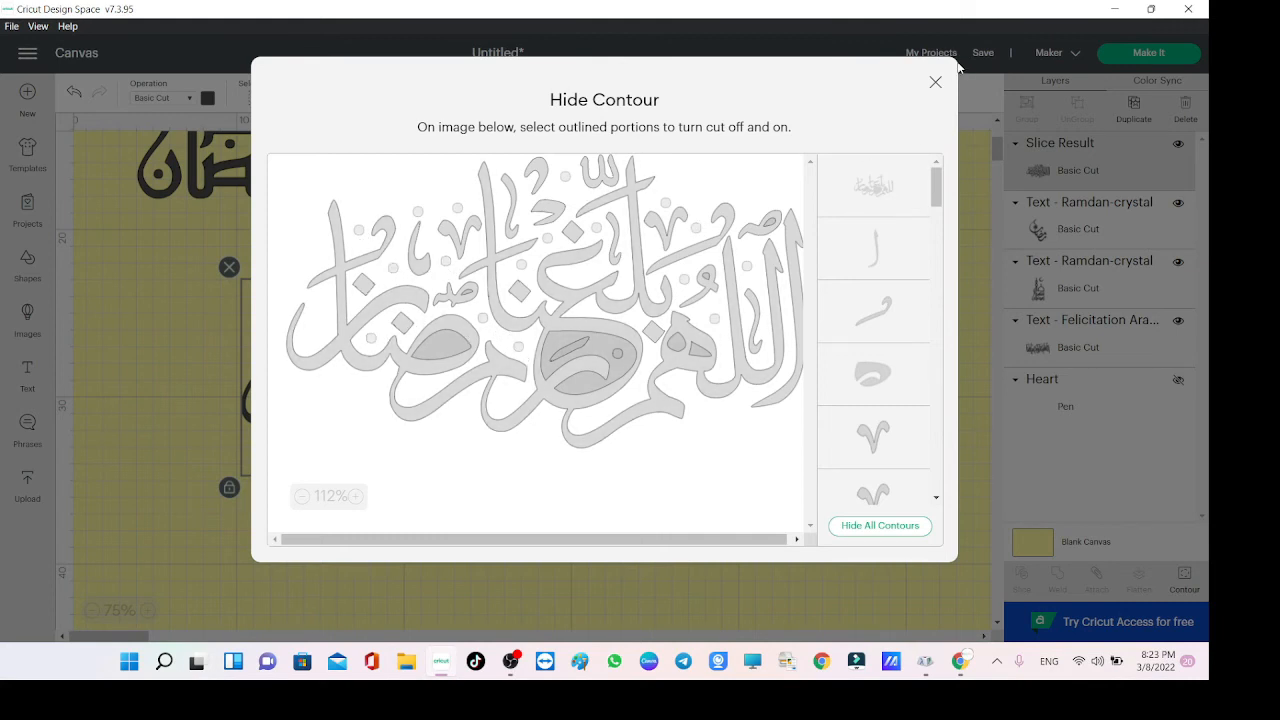
{"action": "left_click", "coordinate": [935, 82]}
Delete the remaining phrase slice and the three text phrases above it from the canvas.
{"action": "left_click_drag", "start_coordinate": [603, 487], "coordinate": [667, 525]}
{"action": "left_click", "coordinate": [229, 268]}
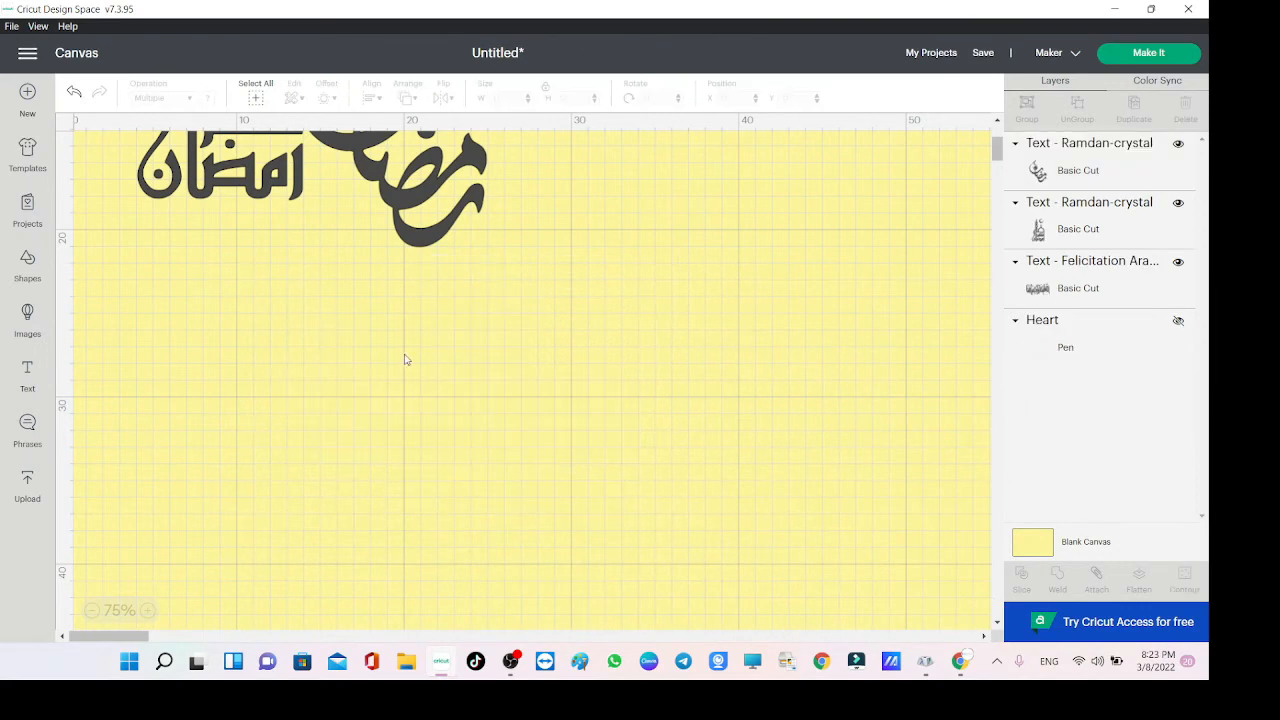
{"action": "left_click", "coordinate": [305, 167]}
{"action": "scroll", "coordinate": [600, 360], "scroll_direction": "up", "scroll_amount": 3}
{"action": "left_click_drag", "start_coordinate": [191, 526], "coordinate": [977, 183]}
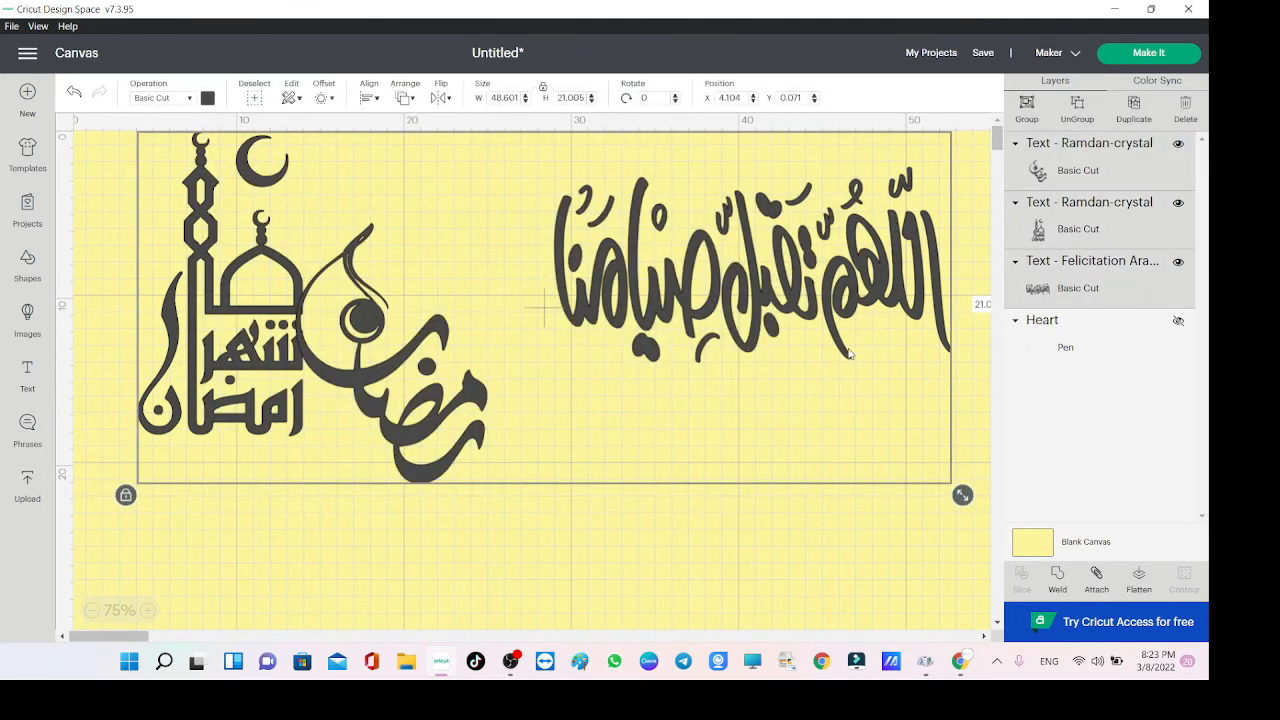
{"action": "key", "text": "Delete"}
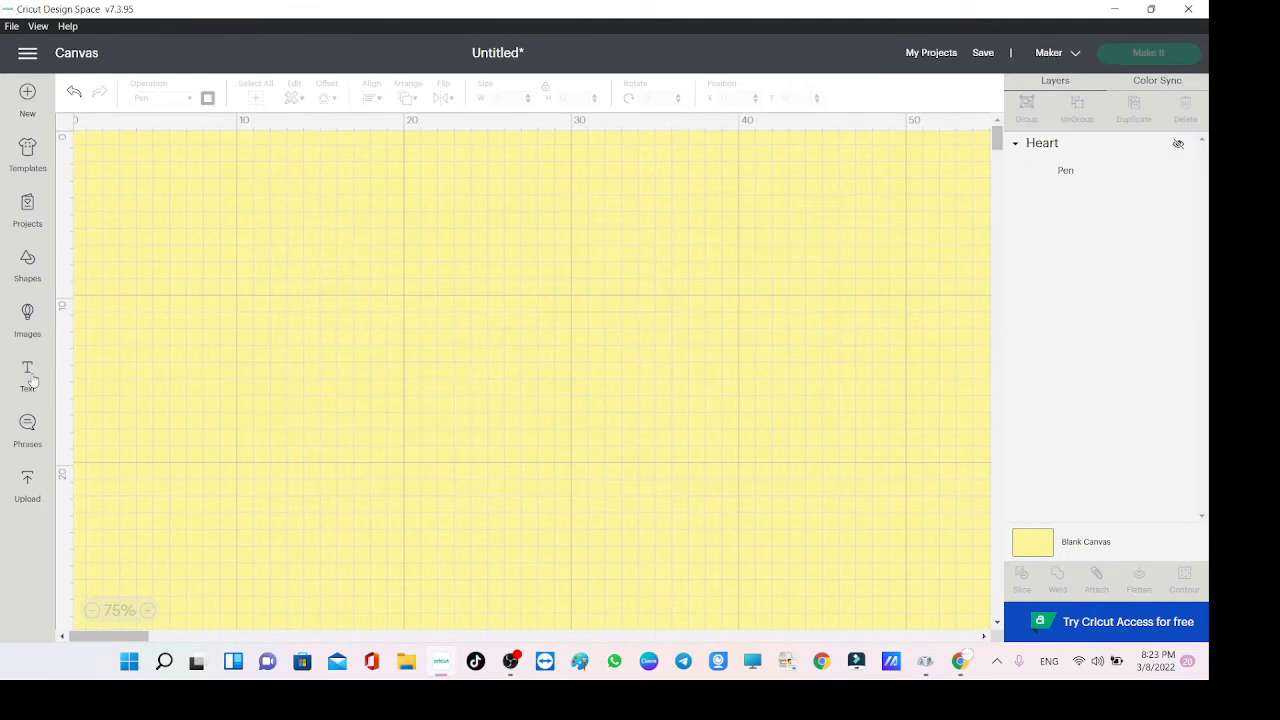
Add a new text of several letters and change its font to Masjid Al Imran, searching the fonts for masj.
{"action": "key", "text": "ctrl+z"}
{"action": "left_click", "coordinate": [134, 139]}
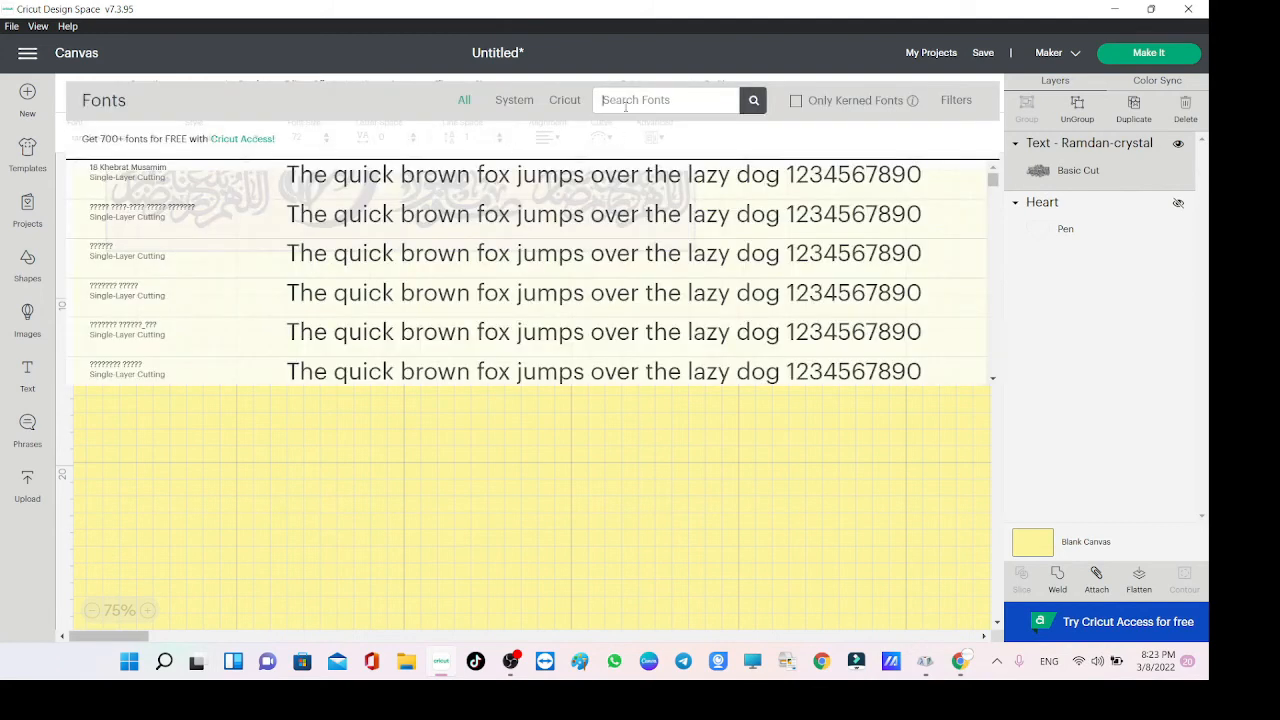
{"action": "type", "text": "masj"}
{"action": "left_click", "coordinate": [425, 185]}
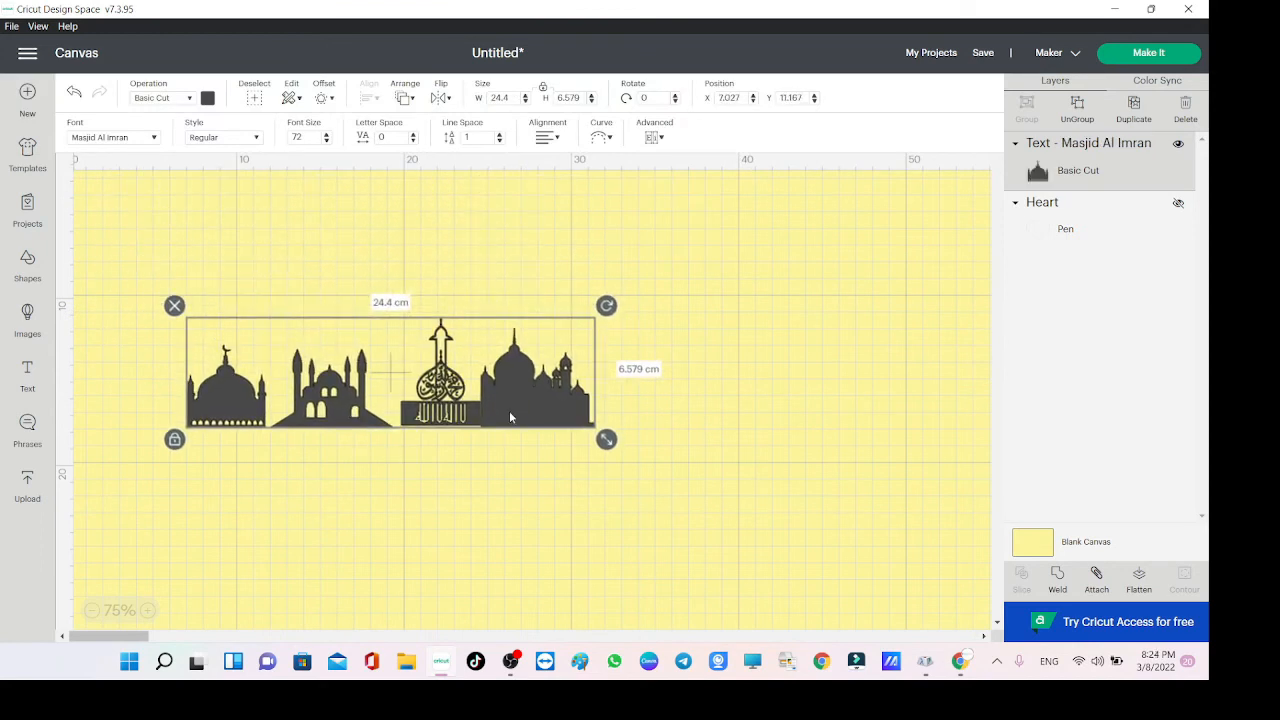
Try adding the letter e to the Masjid Al Imran text and clear all of its letters.
{"action": "double_click", "coordinate": [509, 410]}
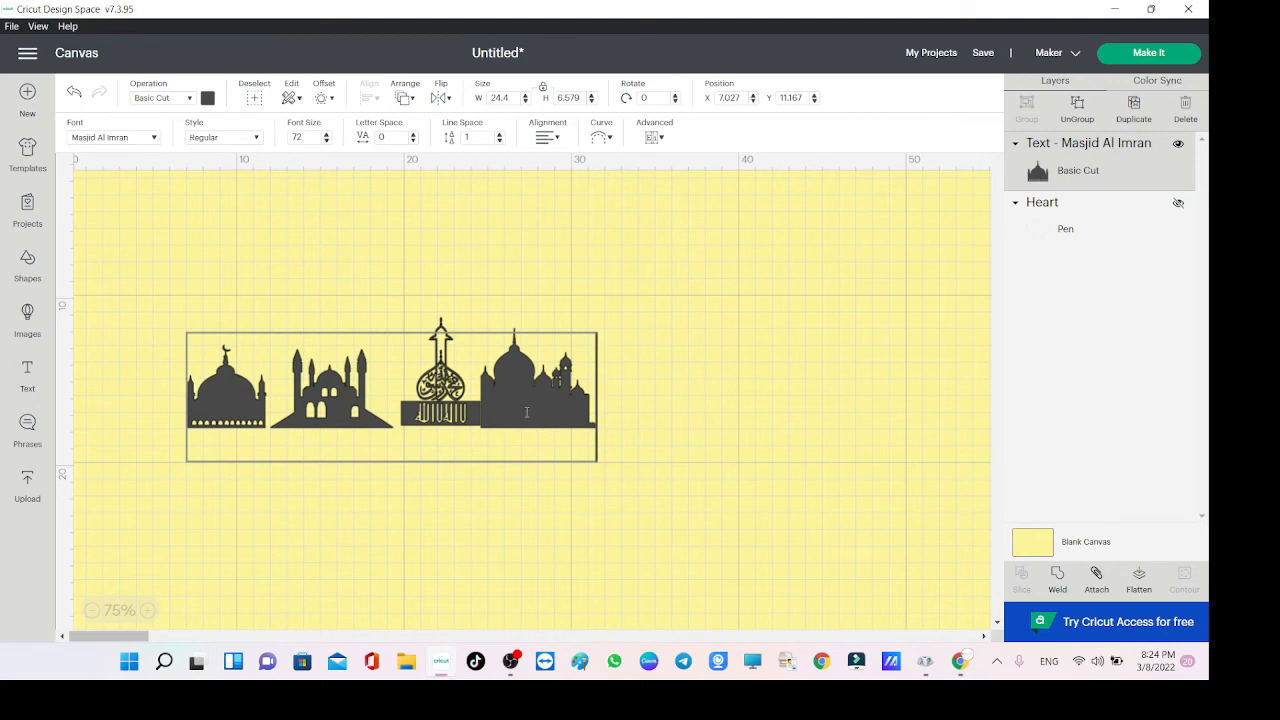
{"action": "type", "text": "e"}
{"action": "key", "text": "BackSpace"}
{"action": "key", "text": "BackSpace"}
{"action": "key", "text": "BackSpace"}
{"action": "key", "text": "BackSpace"}
{"action": "key", "text": "BackSpace"}
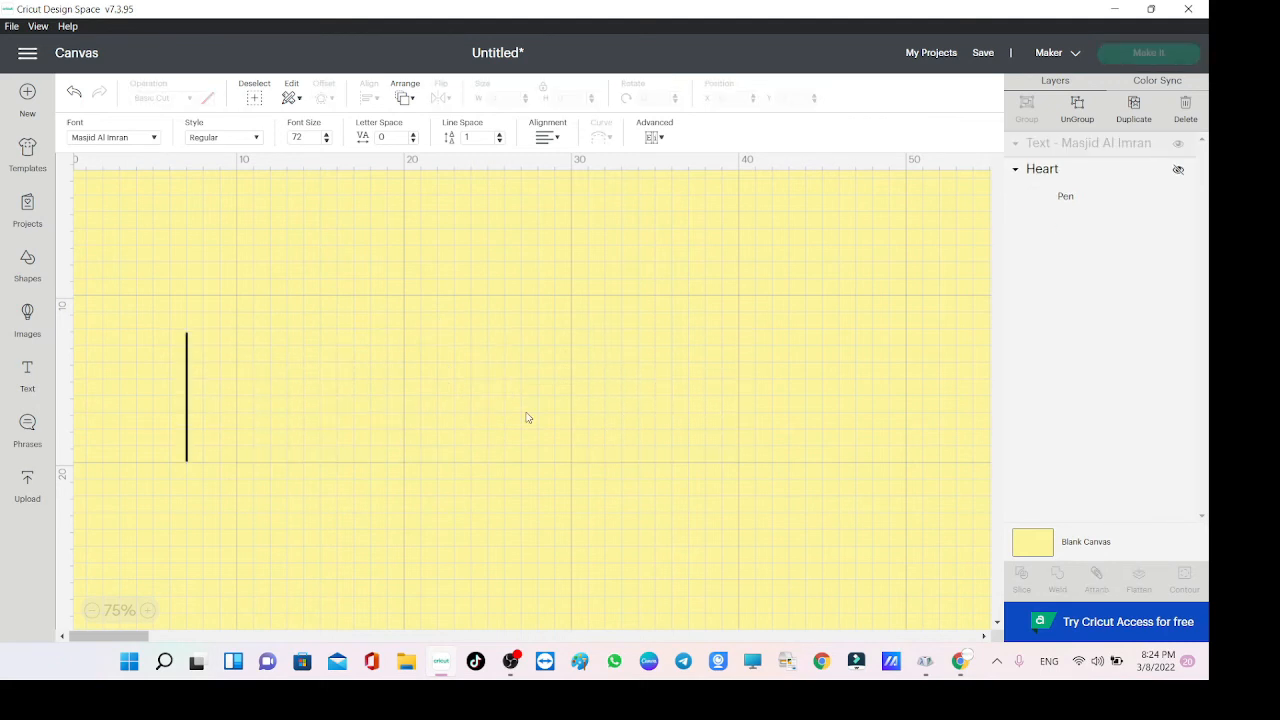
Try the letters f, g, h, i and j in the mosque text and replace them with kl.
{"action": "type", "text": "fg"}
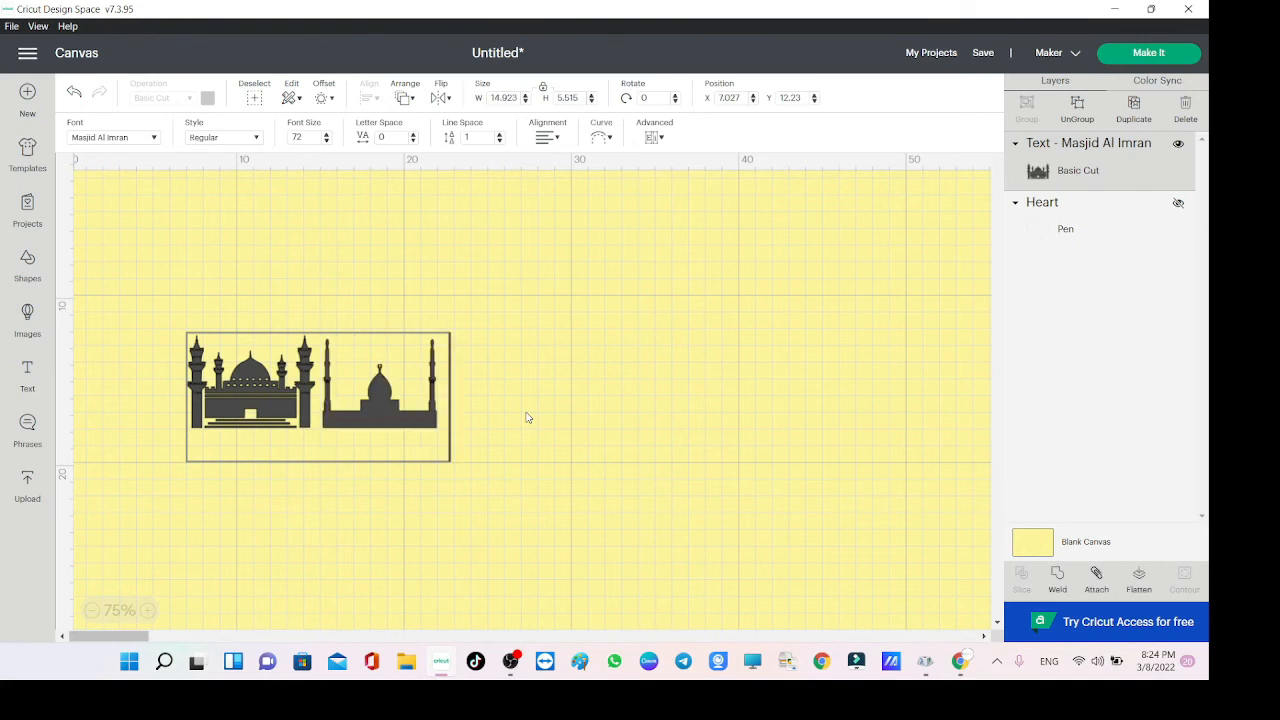
{"action": "type", "text": "hij"}
{"action": "key", "text": "BackSpace"}
{"action": "key", "text": "BackSpace"}
{"action": "key", "text": "BackSpace"}
{"action": "key", "text": "BackSpace"}
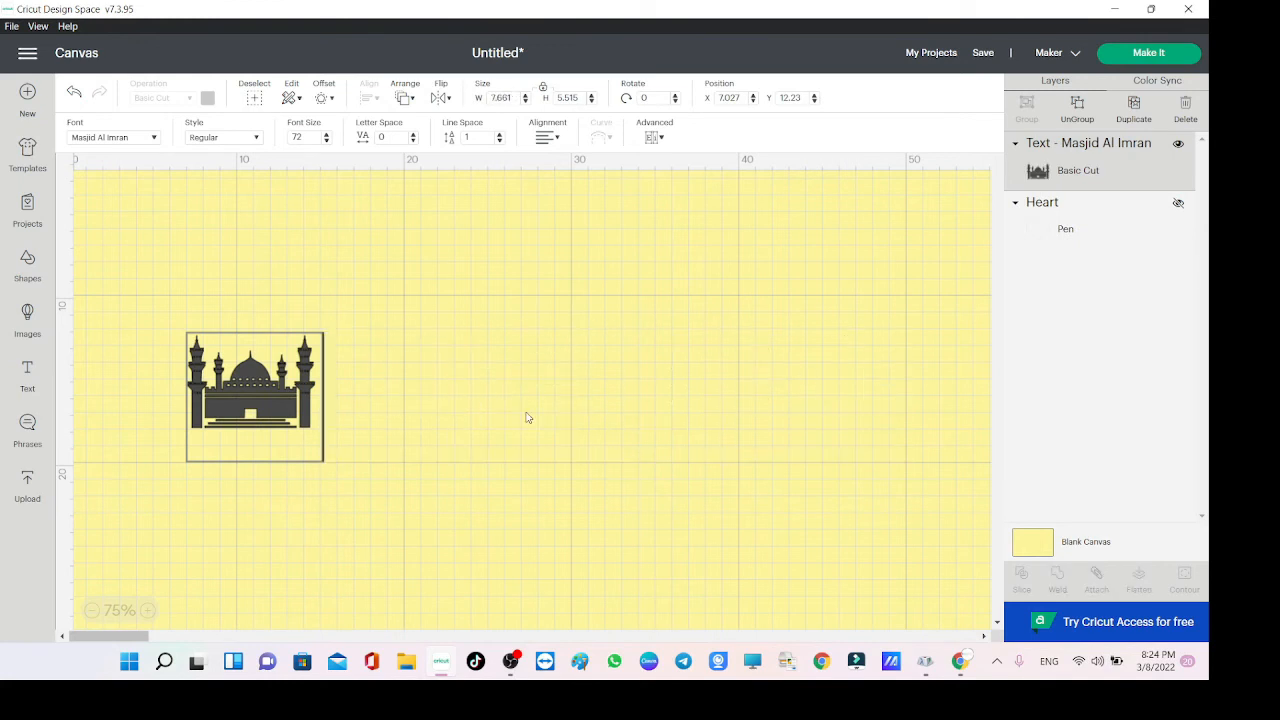
{"action": "key", "text": "BackSpace"}
{"action": "type", "text": "k"}
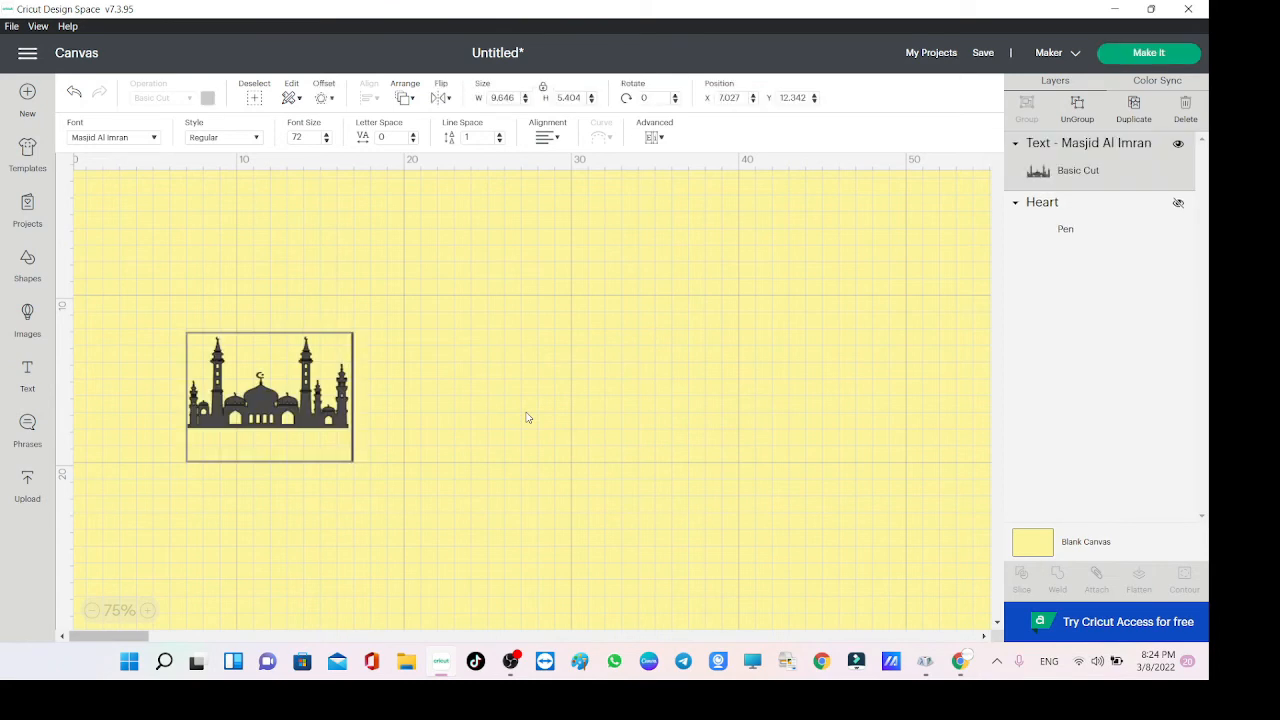
{"action": "type", "text": "l"}
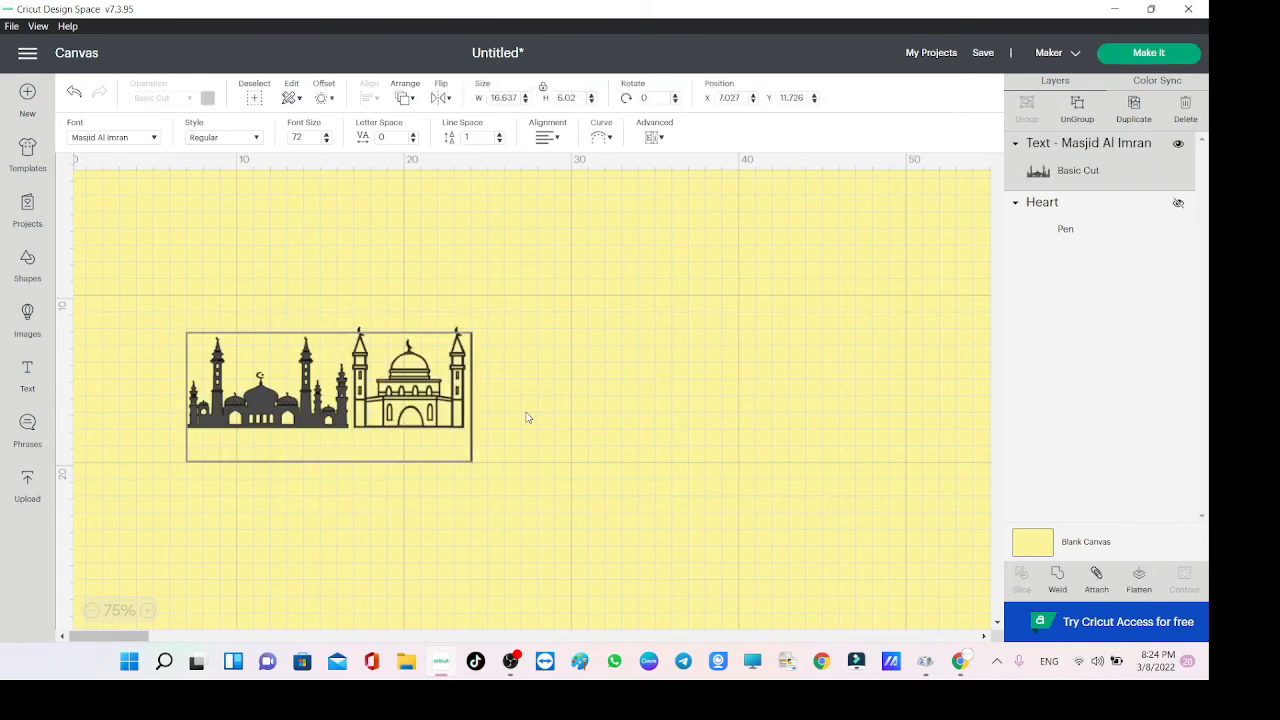
Enlarge the mosque text to about 48.8 cm wide and 17.7 cm high and move it up to Y 3.6 cm.
{"action": "left_click", "coordinate": [562, 416]}
{"action": "left_click_drag", "start_coordinate": [431, 393], "coordinate": [978, 588]}
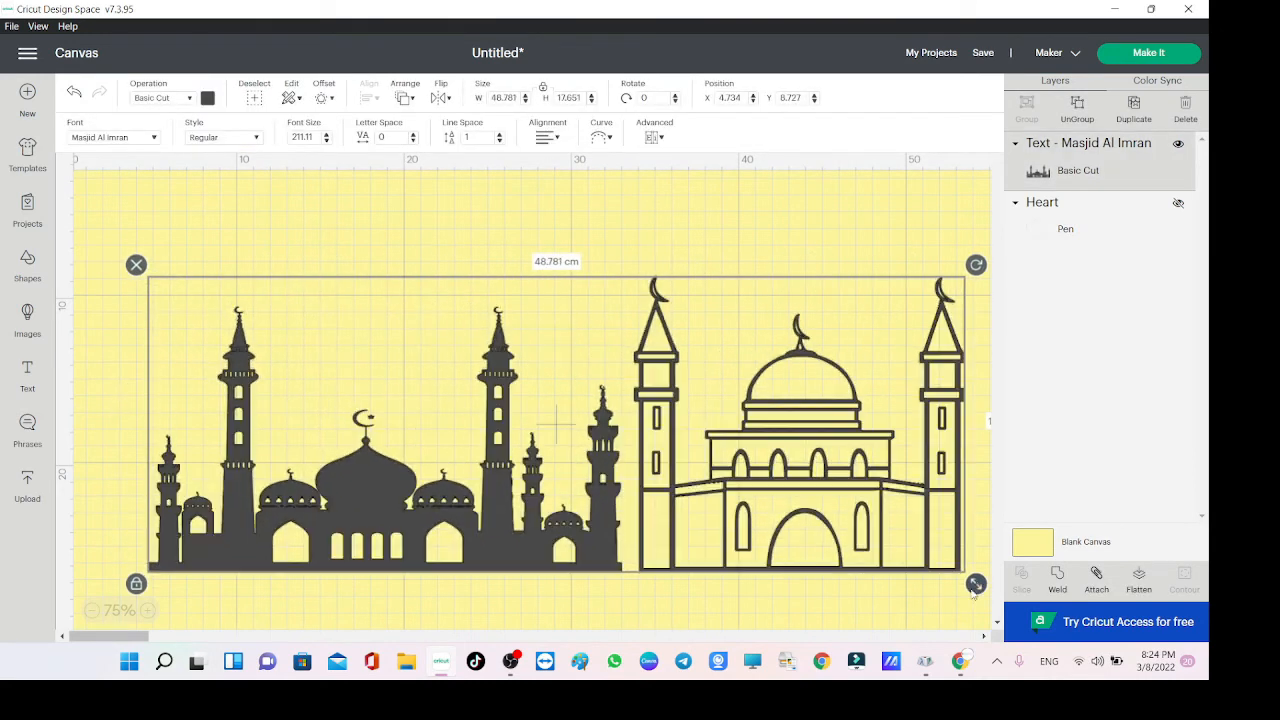
{"action": "left_click_drag", "start_coordinate": [762, 524], "coordinate": [688, 440]}
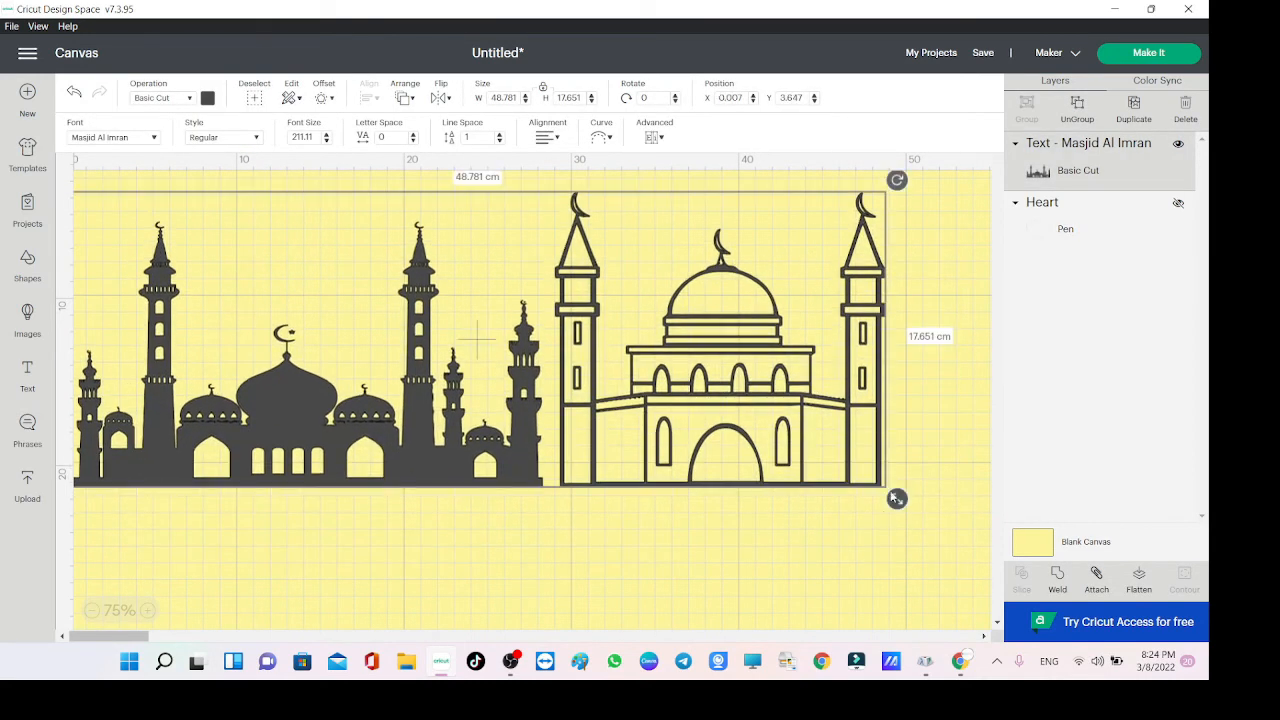
Shrink the mosque text to 28 cm wide and about 10.1 cm high, placing it near X 3.9 and Y 7.6 cm.
{"action": "left_click_drag", "start_coordinate": [900, 499], "coordinate": [538, 375]}
{"action": "left_click", "coordinate": [434, 375]}
{"action": "left_click_drag", "start_coordinate": [287, 348], "coordinate": [348, 414]}
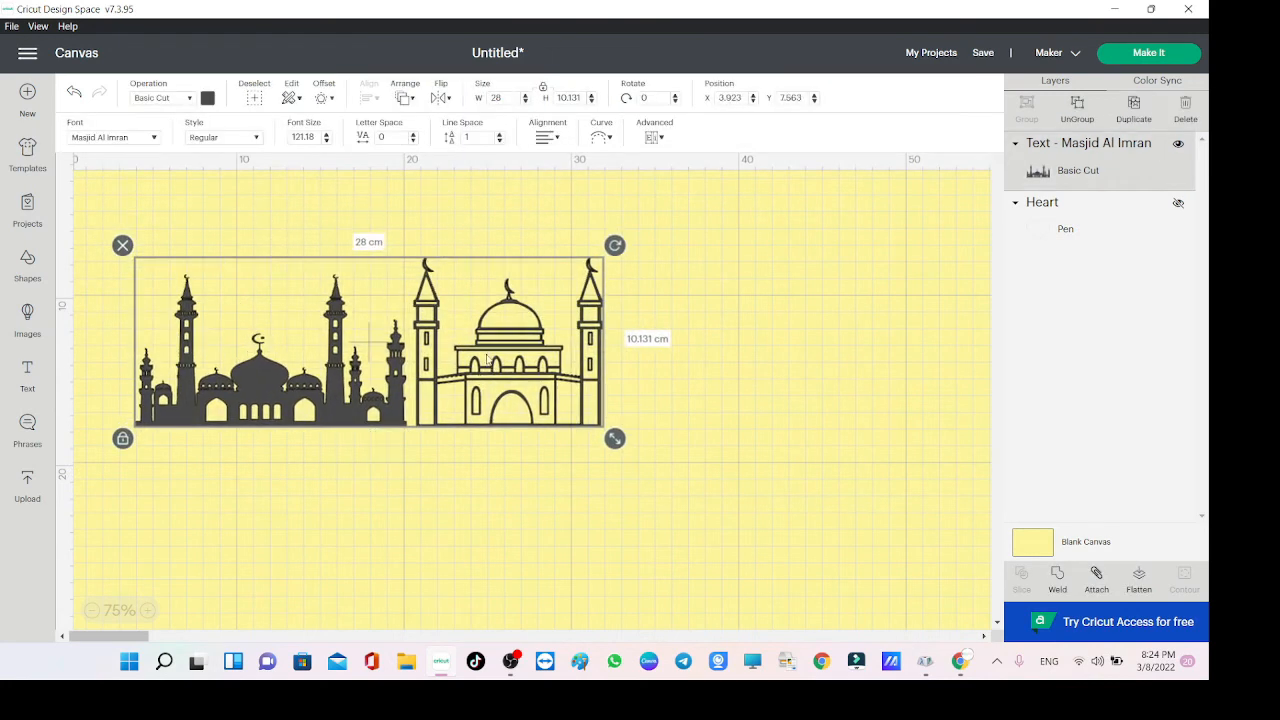
Ungroup the mosque text into separate letters, placing the outline mosque near X 27.8, Y 8.1 cm and the solid mosque lower on the canvas.
{"action": "left_click", "coordinate": [655, 136]}
{"action": "left_click", "coordinate": [692, 165]}
{"action": "left_click_drag", "start_coordinate": [447, 355], "coordinate": [615, 338]}
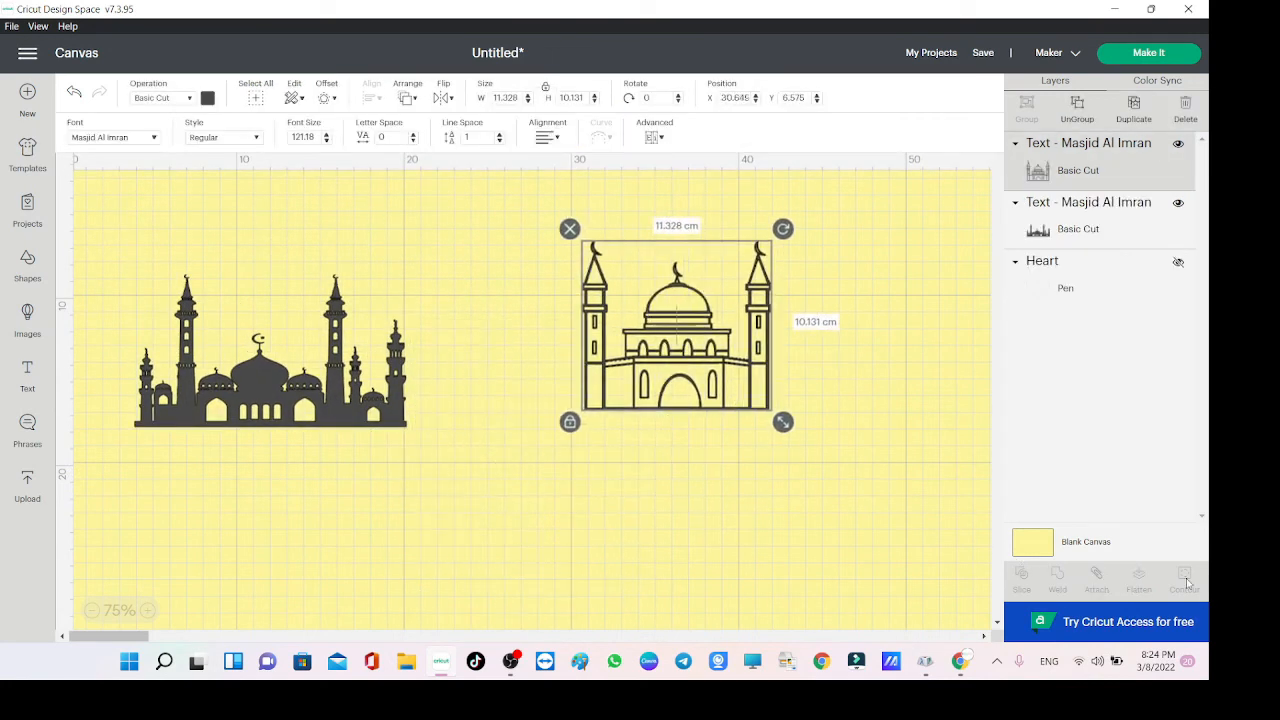
{"action": "left_click_drag", "start_coordinate": [330, 365], "coordinate": [330, 532]}
{"action": "left_click_drag", "start_coordinate": [676, 330], "coordinate": [628, 355]}
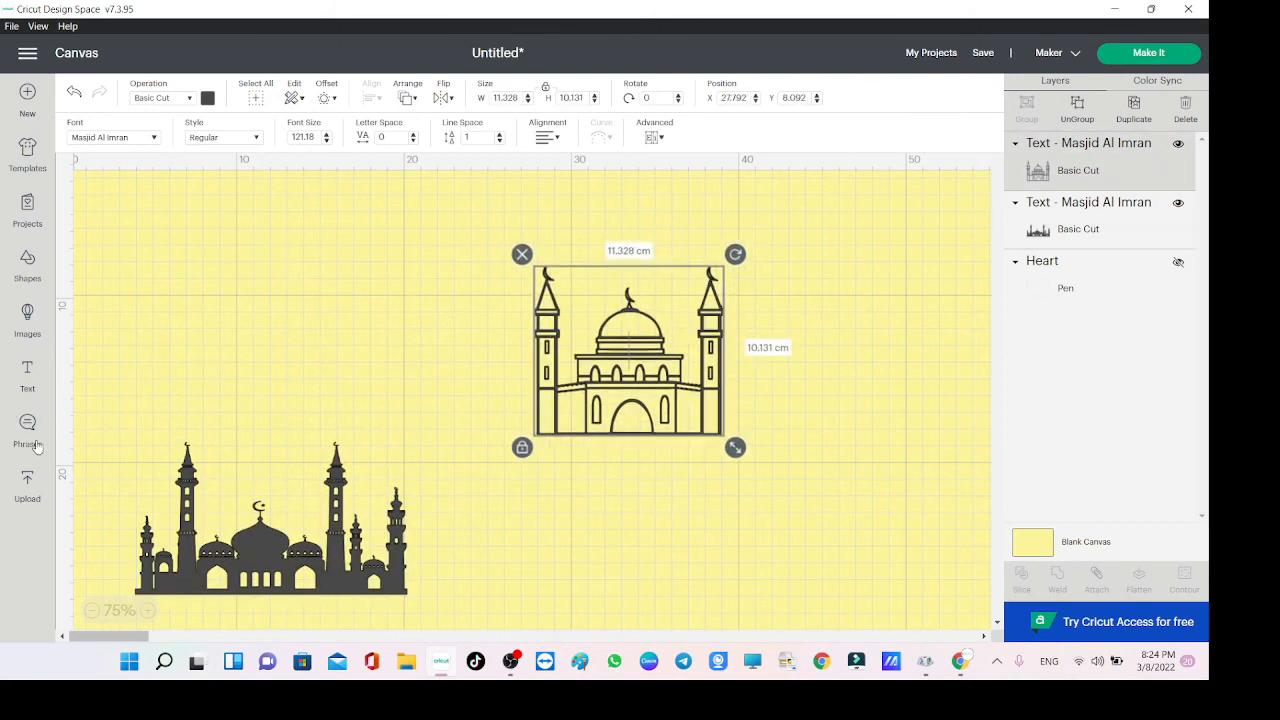
Slice the outline mosque with a rounded square enlarged to about 15.8 cm, and pull the sliced mosque out to X 8.4, Y 4 cm.
{"action": "left_click", "coordinate": [30, 272]}
{"action": "left_click", "coordinate": [103, 366]}
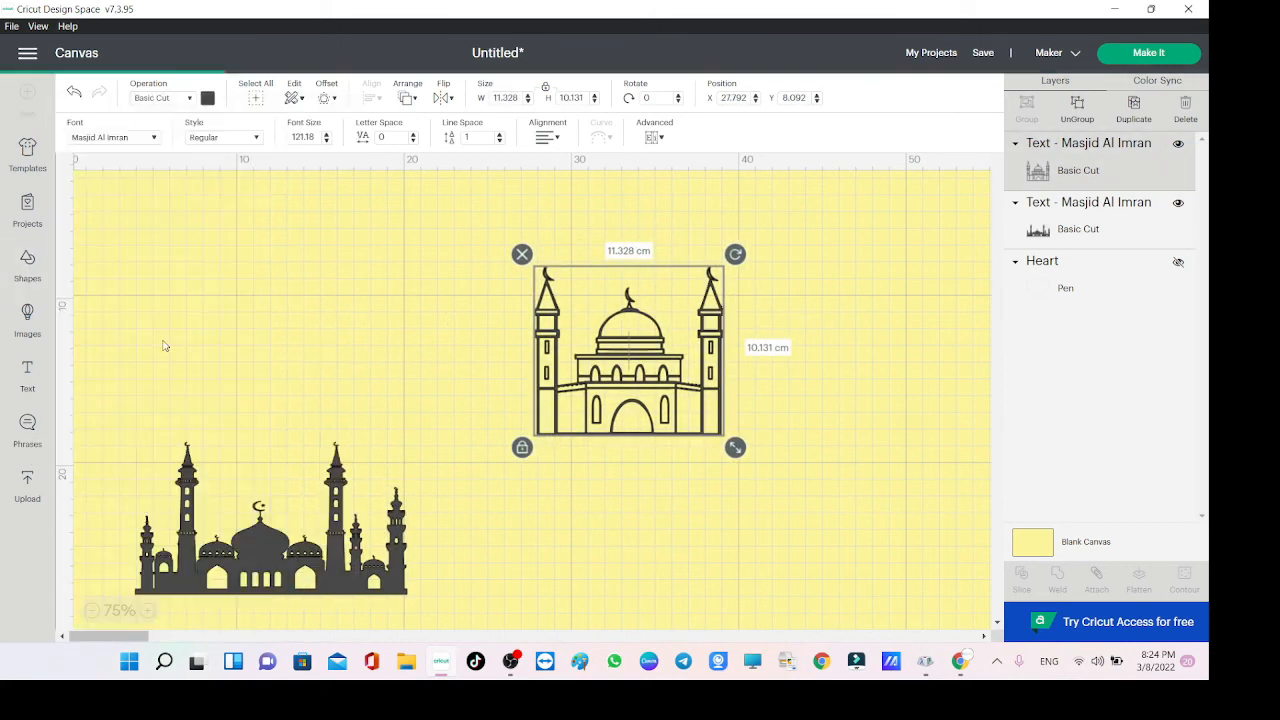
{"action": "left_click_drag", "start_coordinate": [172, 205], "coordinate": [588, 278]}
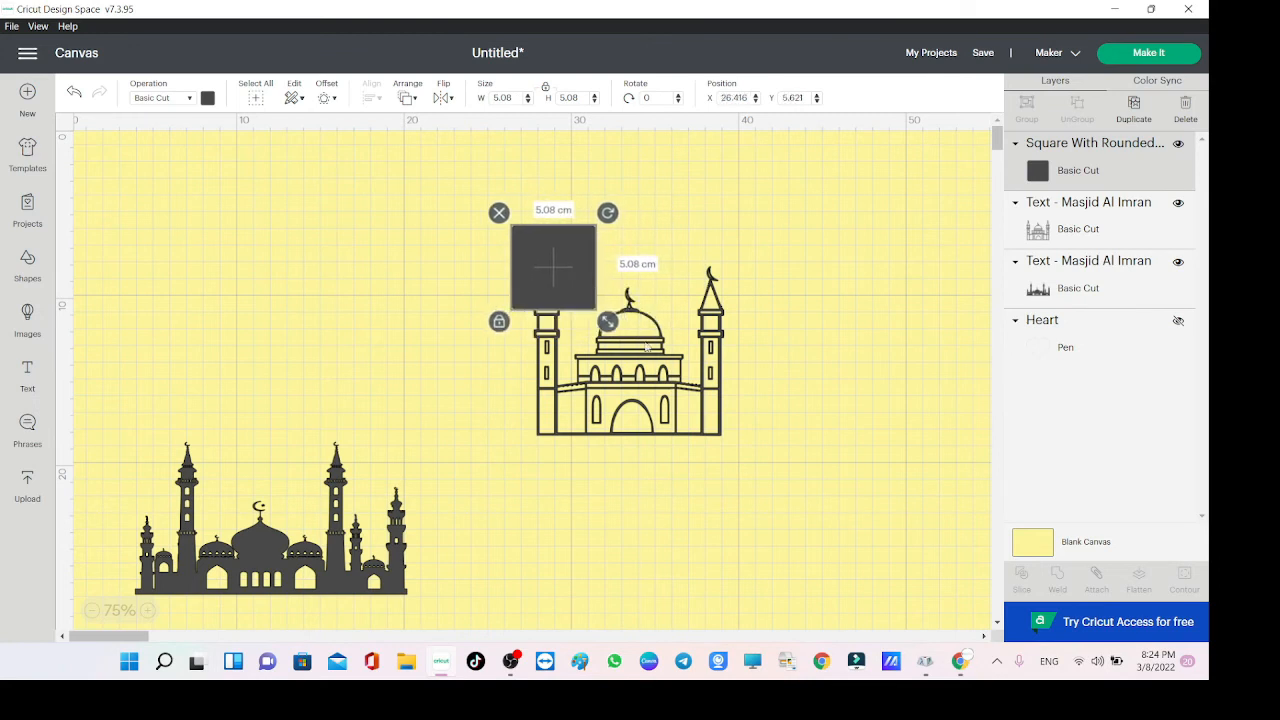
{"action": "left_click_drag", "start_coordinate": [608, 322], "coordinate": [788, 502]}
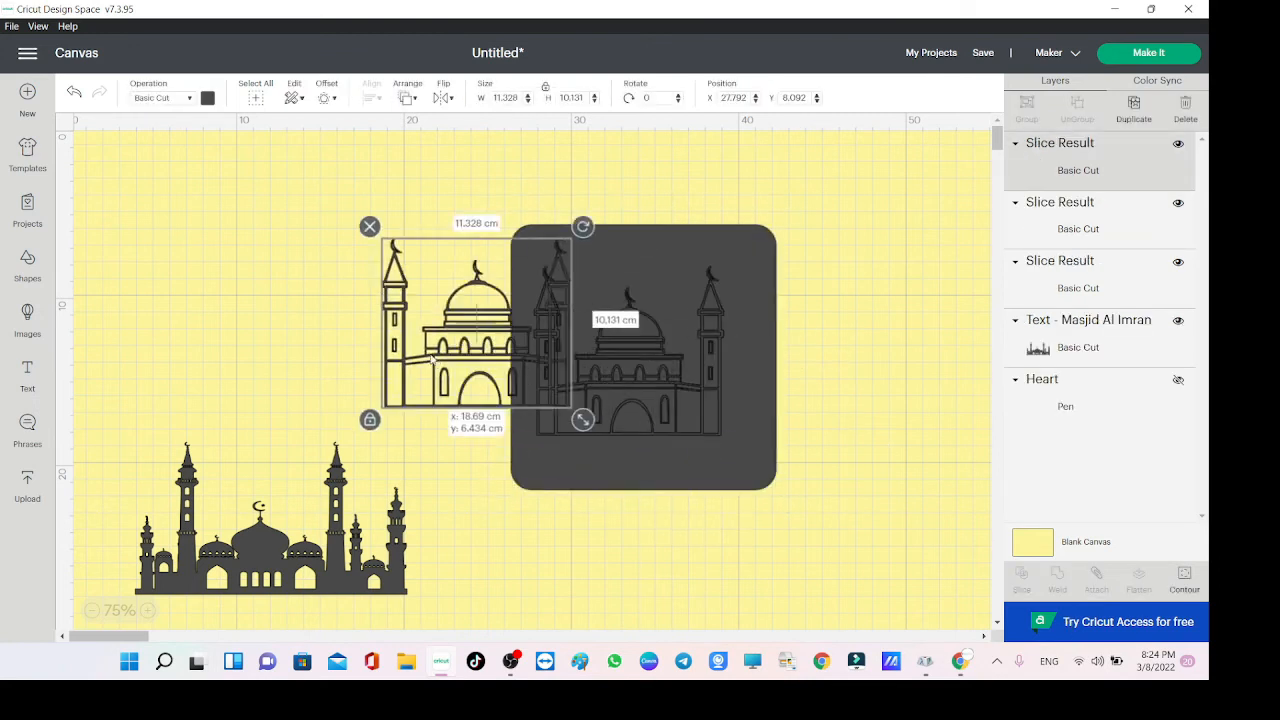
{"action": "left_click_drag", "start_coordinate": [478, 323], "coordinate": [305, 280]}
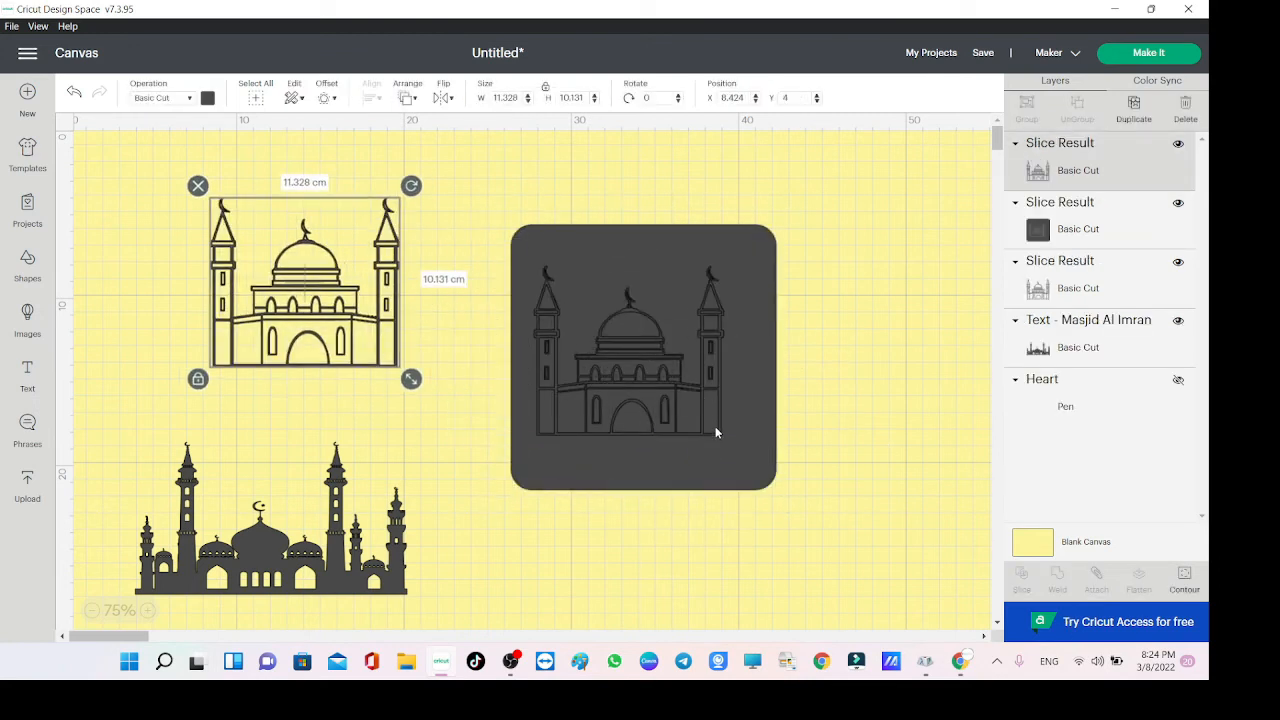
Delete the leftover rounded square and the second mosque outline produced by the slice.
{"action": "left_click_drag", "start_coordinate": [700, 420], "coordinate": [734, 404]}
{"action": "left_click", "coordinate": [345, 343]}
{"action": "mouse_move", "coordinate": [345, 343]}
{"action": "left_mouse_down"}
{"action": "mouse_move", "coordinate": [346, 321]}
{"action": "mouse_move", "coordinate": [340, 353]}
{"action": "left_mouse_up"}
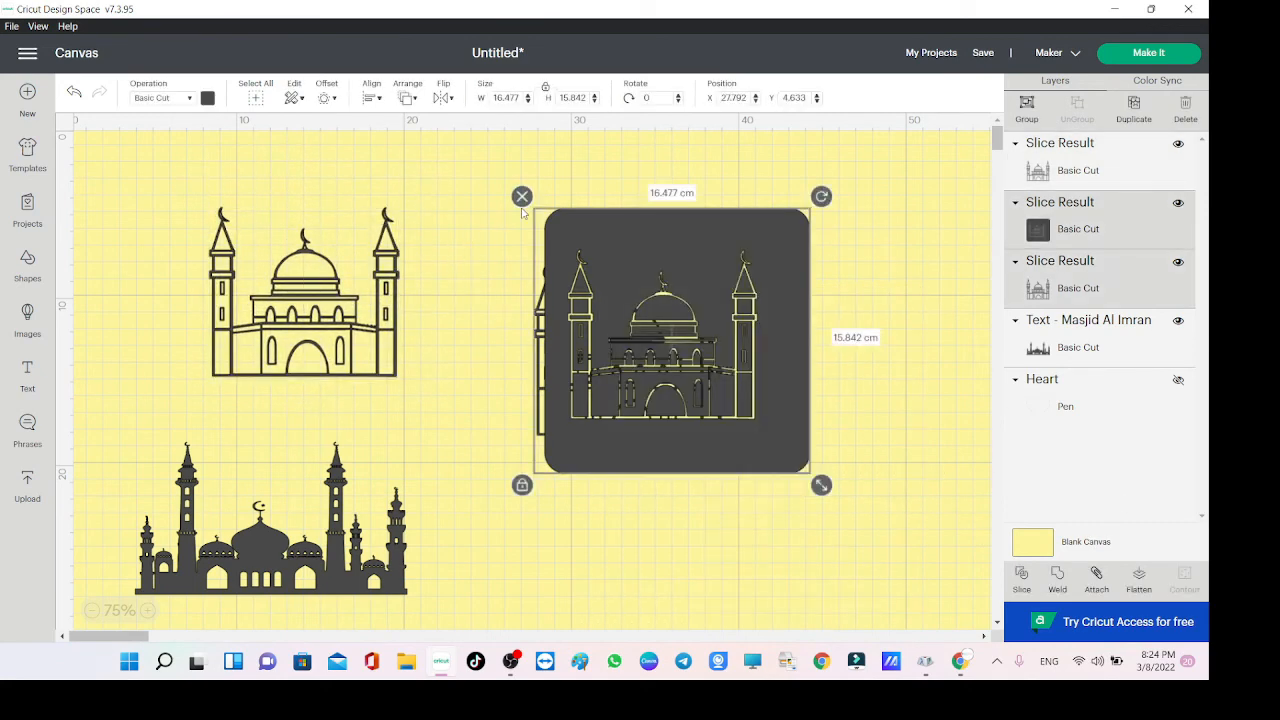
{"action": "left_click", "coordinate": [522, 196]}
Enlarge the sliced mosque outline to about 15.5 by 13.8 cm and place it near X 5.6, Y 2.7 cm.
{"action": "left_click_drag", "start_coordinate": [423, 280], "coordinate": [505, 246]}
{"action": "left_click_drag", "start_coordinate": [492, 355], "coordinate": [563, 416]}
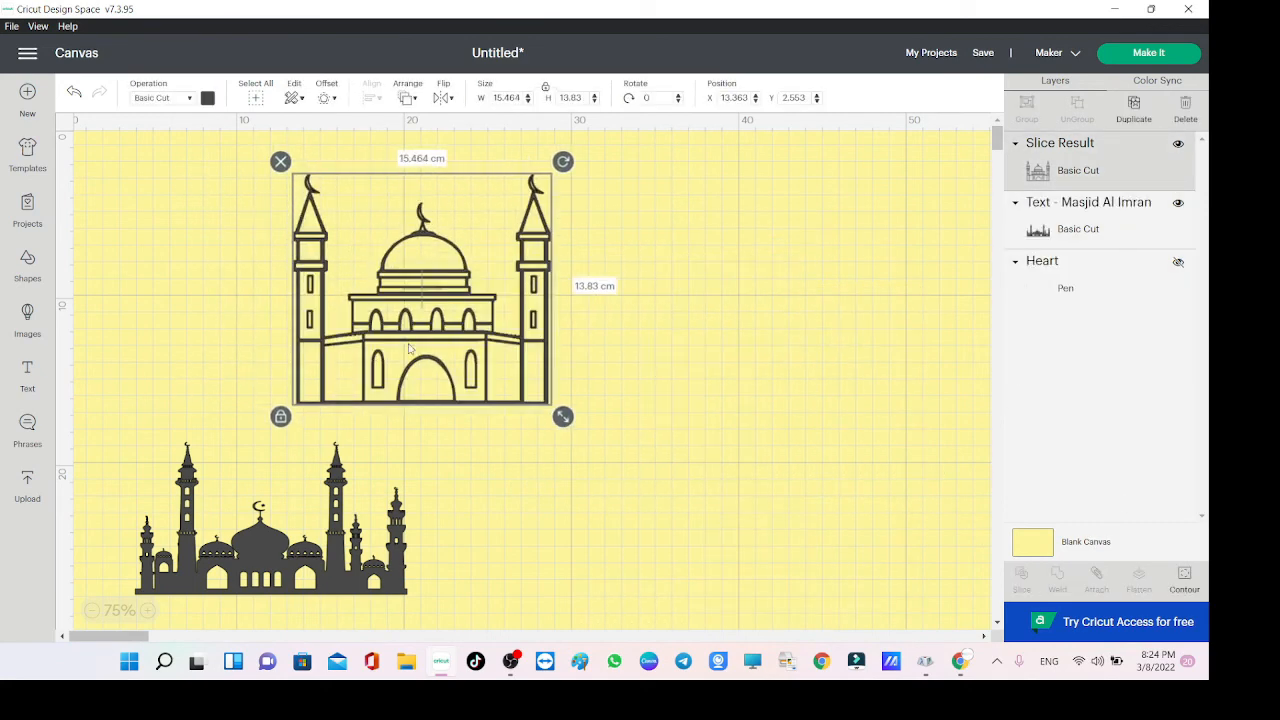
{"action": "left_click_drag", "start_coordinate": [457, 381], "coordinate": [327, 383]}
Duplicate the mosque outline beside the original and hide all of the copy's contours, placing the copy near X 27, Y 3 cm.
{"action": "right_click", "coordinate": [278, 380]}
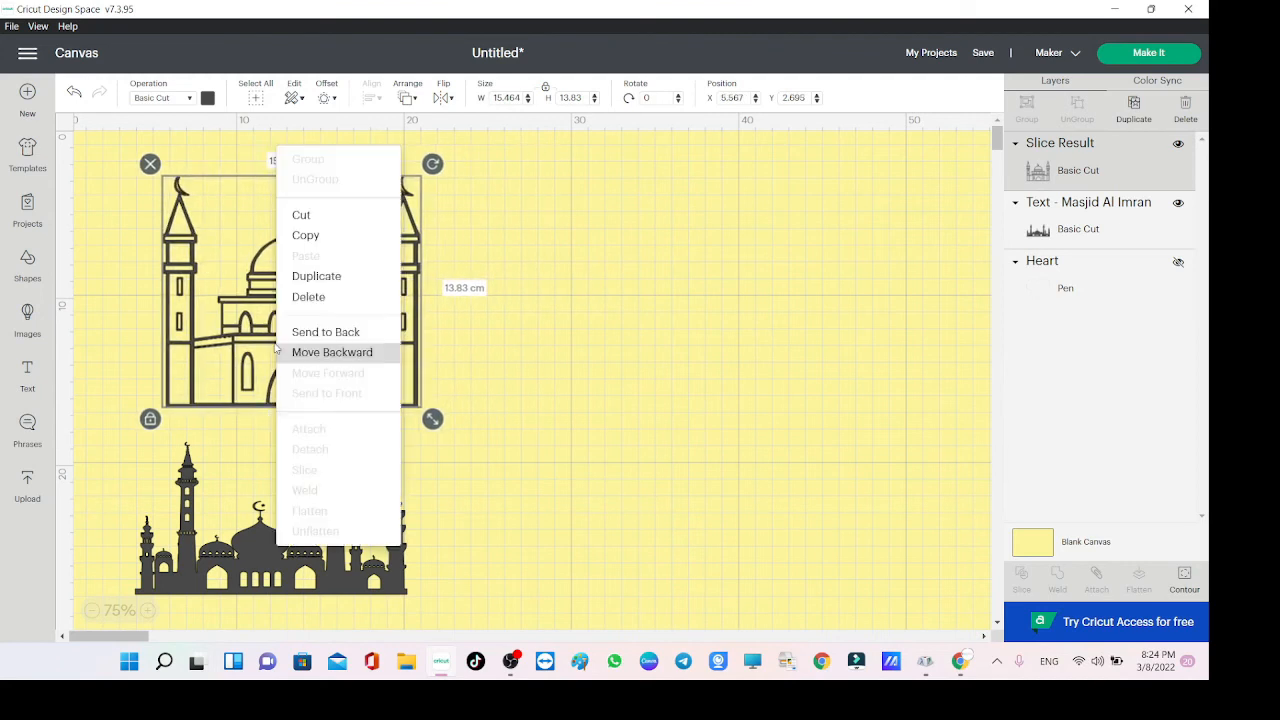
{"action": "left_click", "coordinate": [342, 277]}
{"action": "left_click_drag", "start_coordinate": [345, 300], "coordinate": [645, 300]}
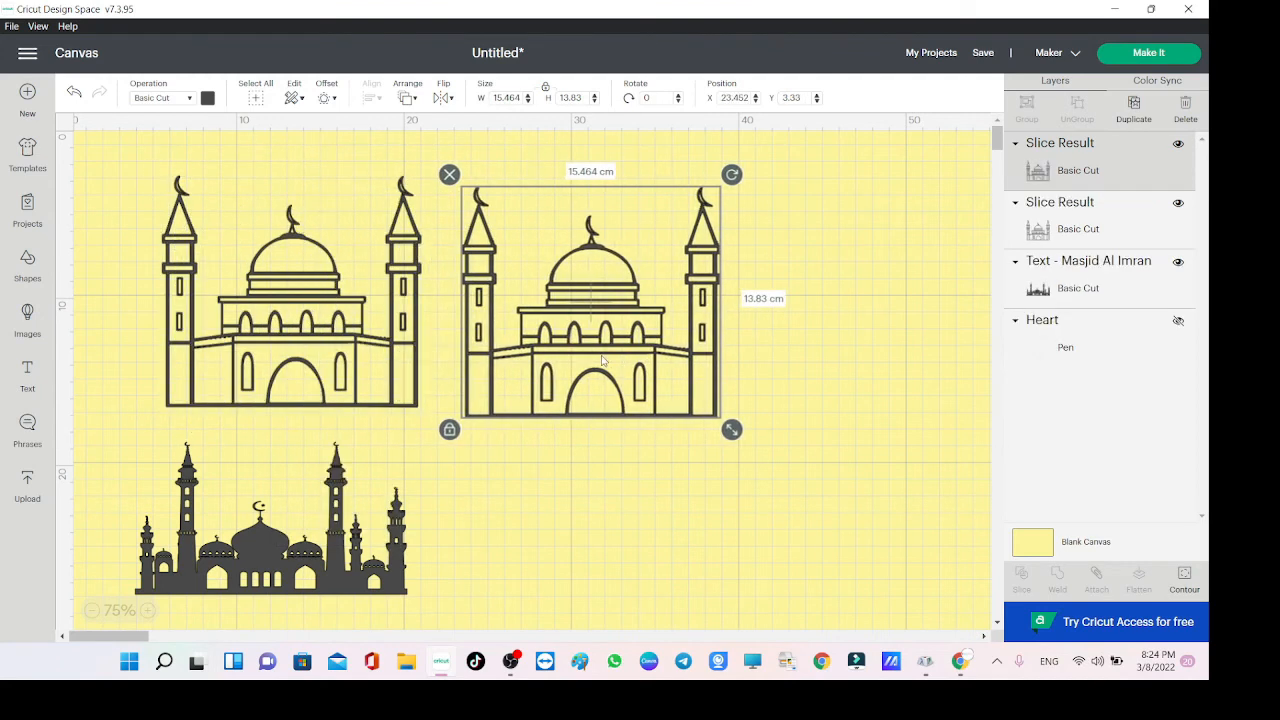
{"action": "left_click", "coordinate": [1184, 578]}
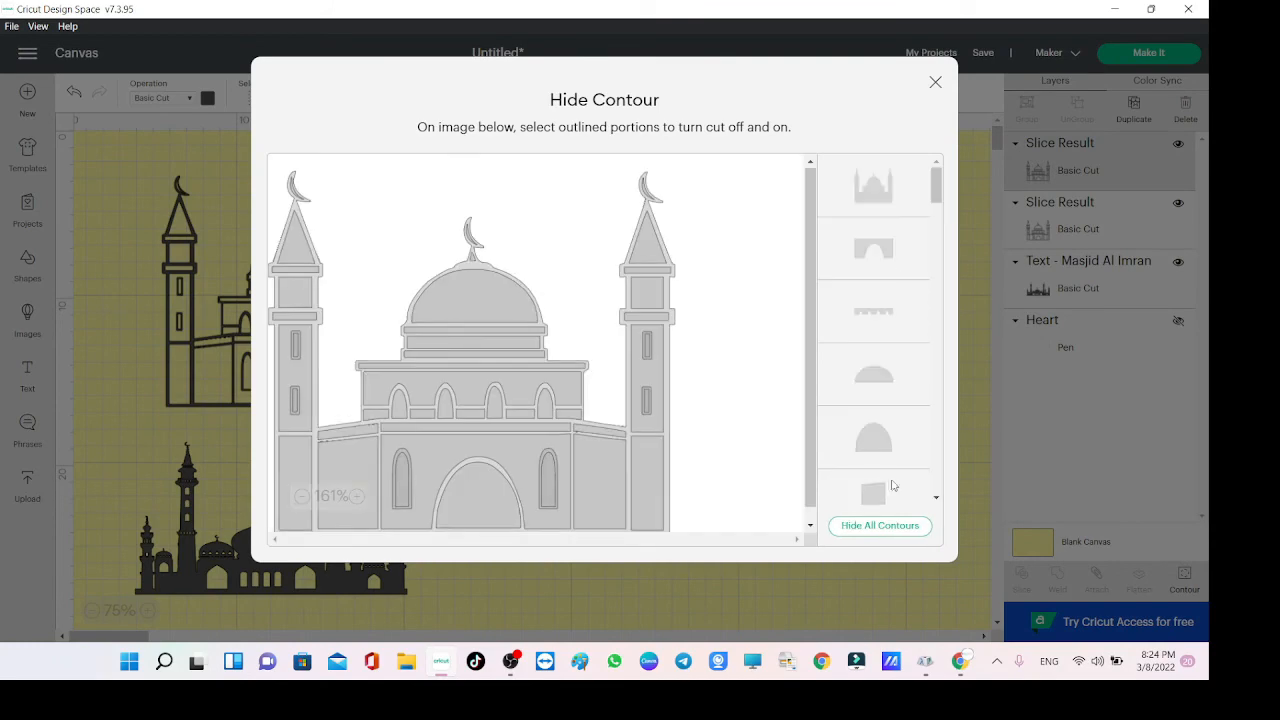
{"action": "left_click", "coordinate": [887, 527]}
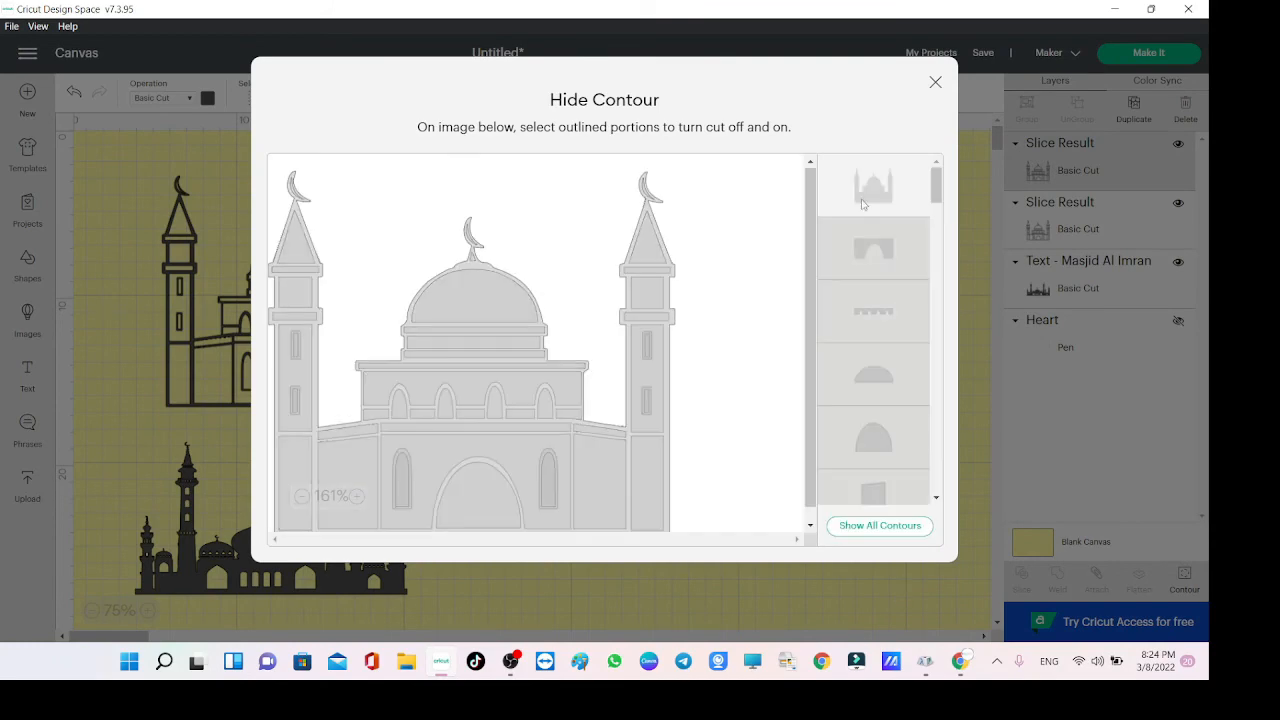
{"action": "left_click", "coordinate": [935, 82]}
{"action": "left_click_drag", "start_coordinate": [647, 353], "coordinate": [710, 346]}
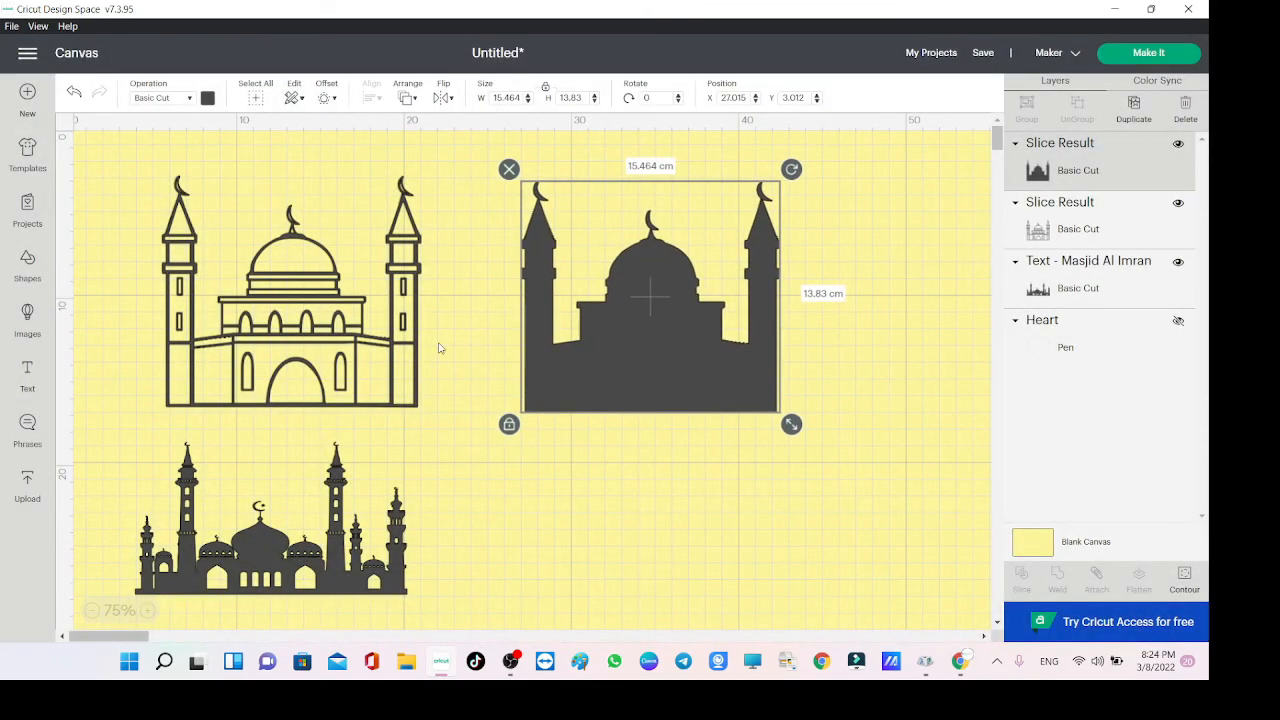
Color the original mosque outline white, lay it over the solid silhouette and bring it in front.
{"action": "left_click", "coordinate": [338, 352]}
{"action": "left_click", "coordinate": [207, 97]}
{"action": "left_click", "coordinate": [244, 244]}
{"action": "left_click_drag", "start_coordinate": [309, 375], "coordinate": [660, 373]}
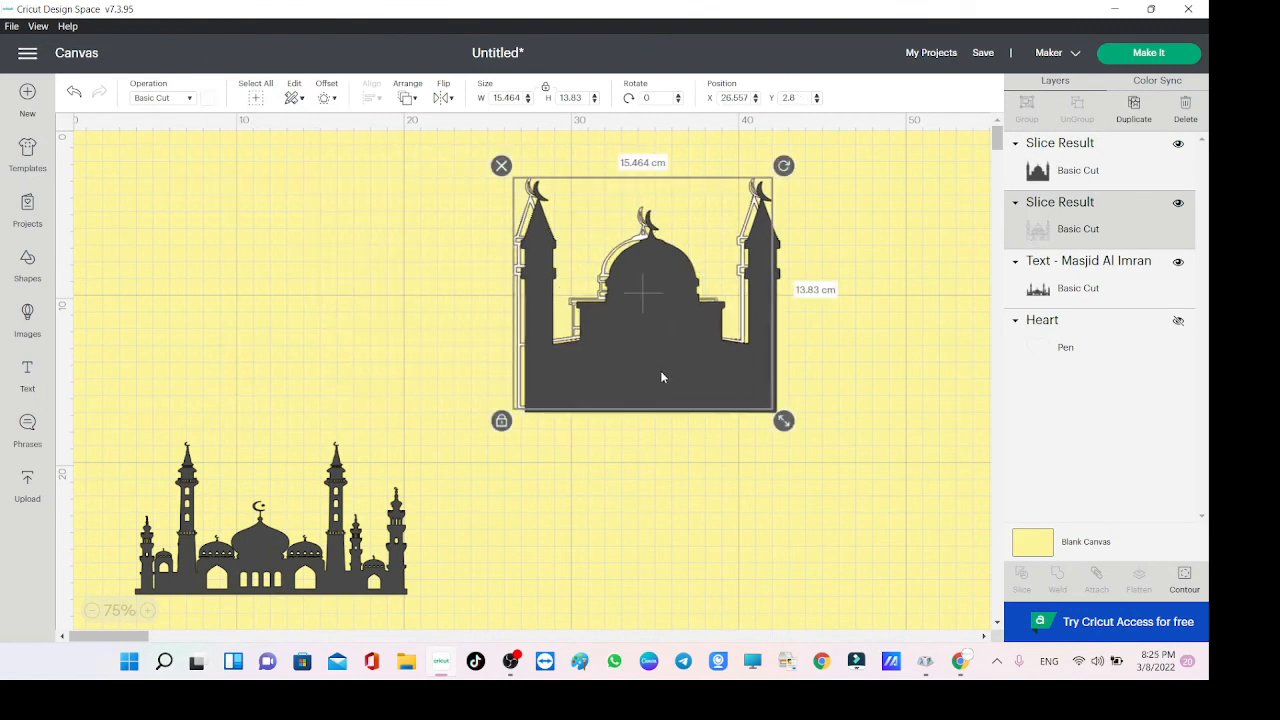
{"action": "left_click_drag", "start_coordinate": [1090, 226], "coordinate": [1085, 160]}
{"action": "left_click_drag", "start_coordinate": [714, 372], "coordinate": [699, 371]}
Try cutting the dome contour out of the solid mosque silhouette and undo it.
{"action": "left_click", "coordinate": [1095, 230]}
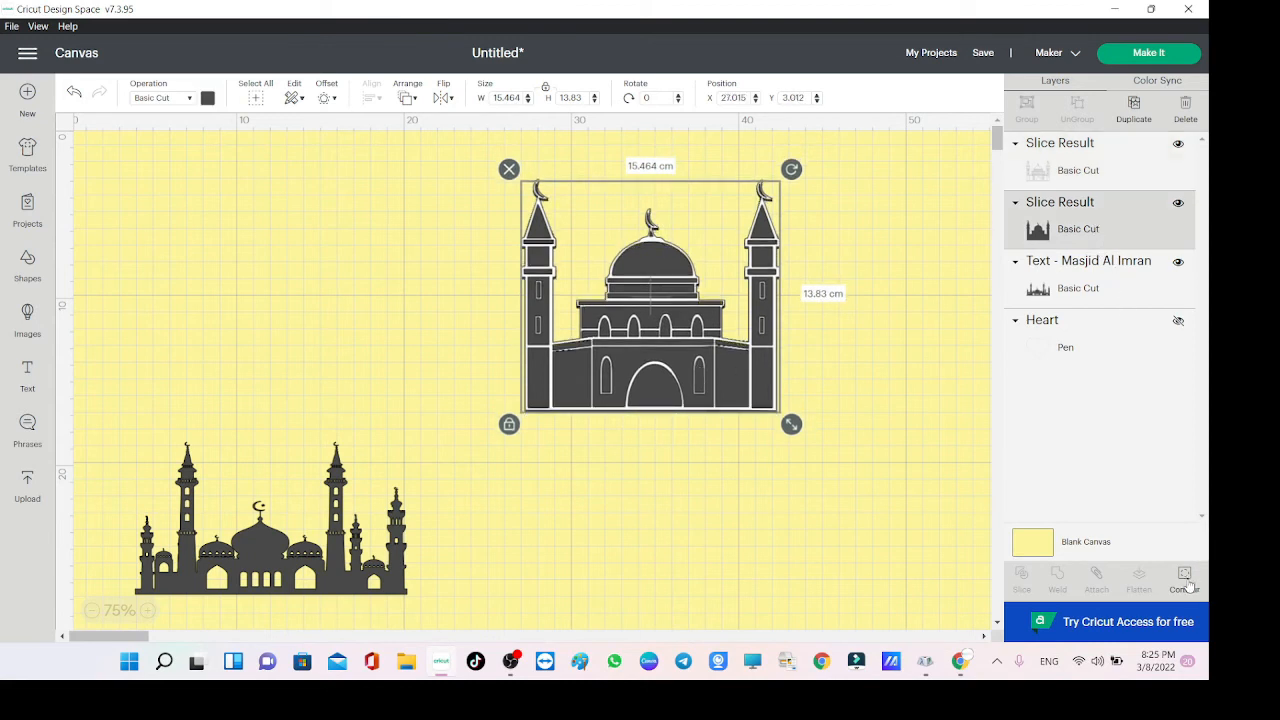
{"action": "left_click", "coordinate": [1187, 580]}
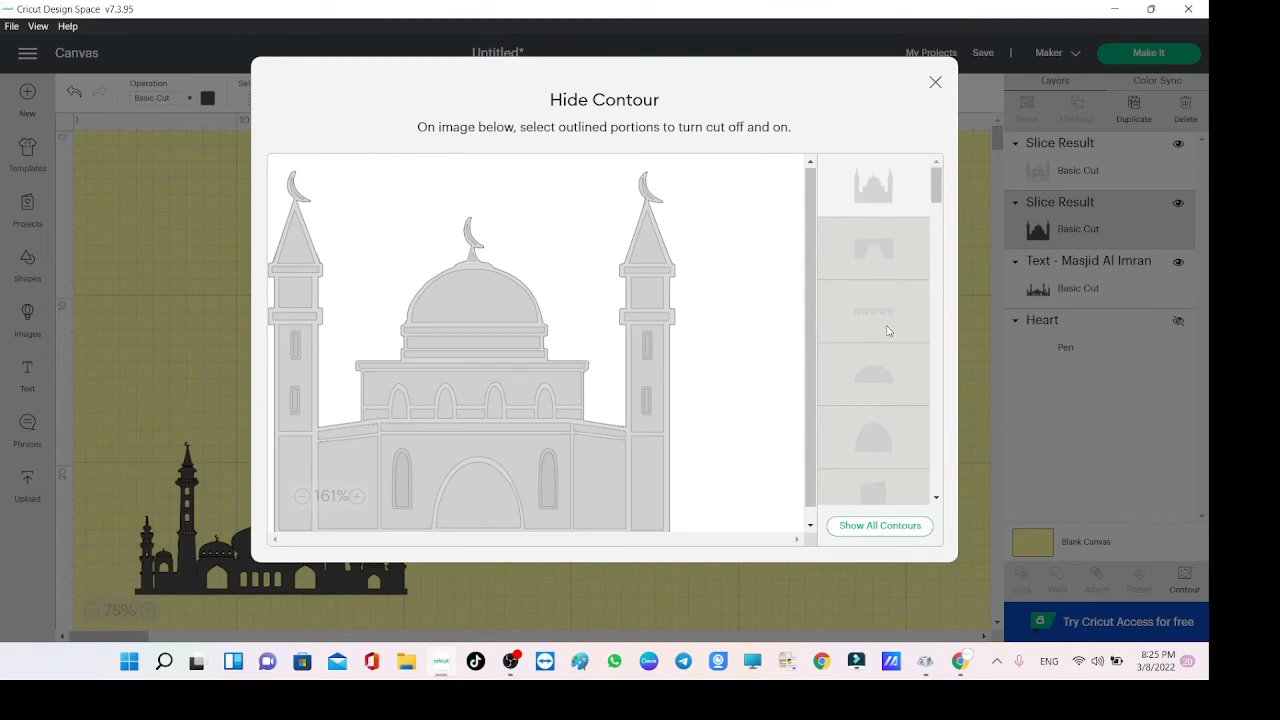
{"action": "left_click", "coordinate": [896, 360]}
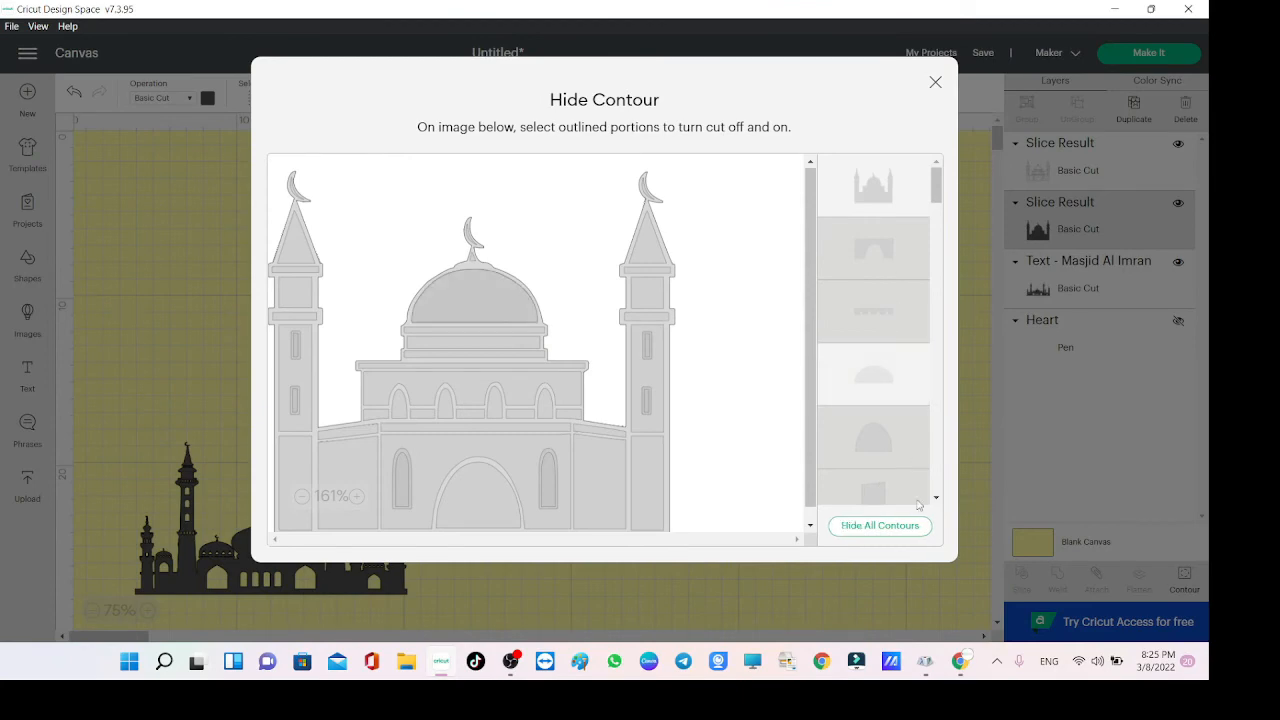
{"action": "left_click", "coordinate": [935, 82]}
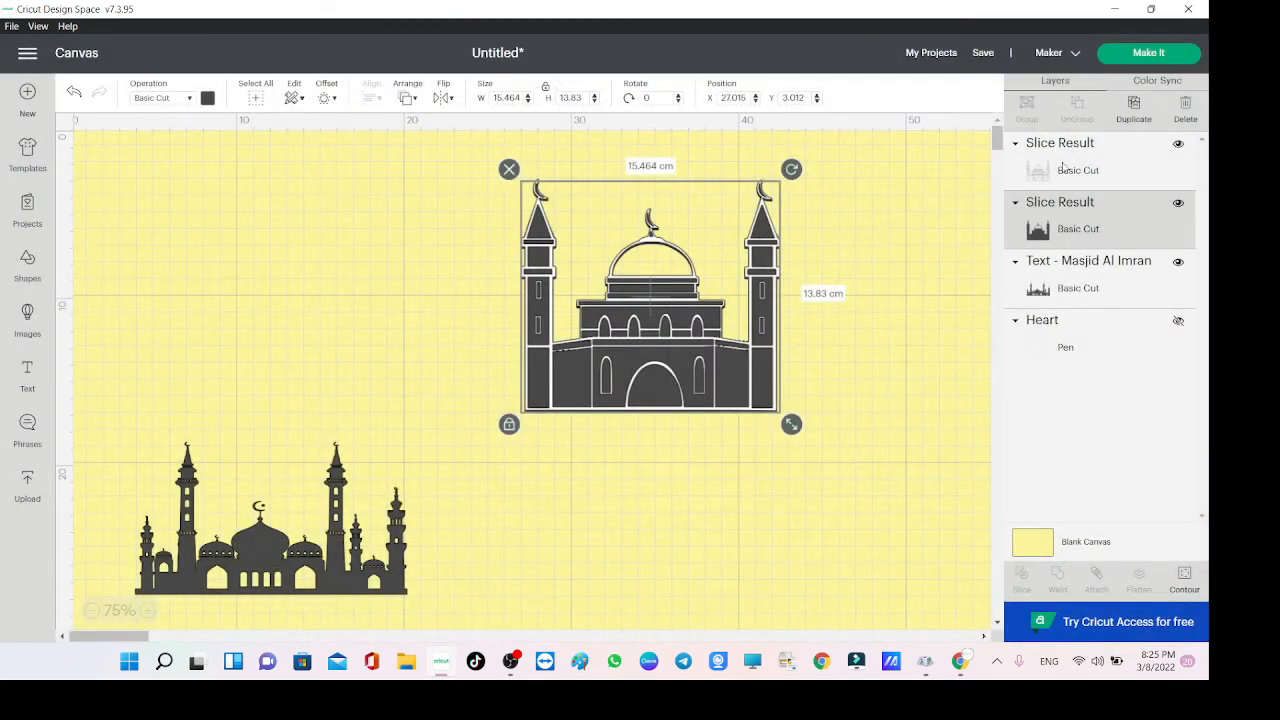
{"action": "left_click", "coordinate": [75, 93]}
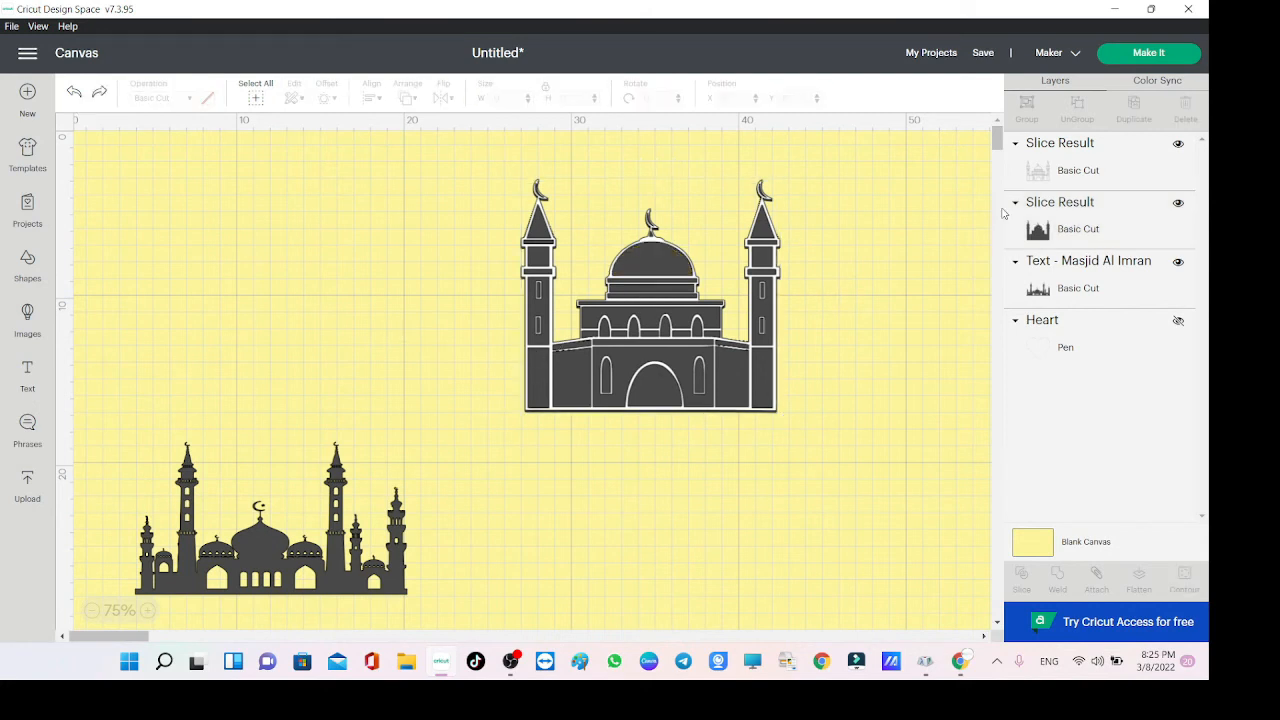
Hide the outer mosque, arcade band and doorway arch contours of the white outline layer.
{"action": "left_click", "coordinate": [770, 240]}
{"action": "left_click", "coordinate": [1184, 578]}
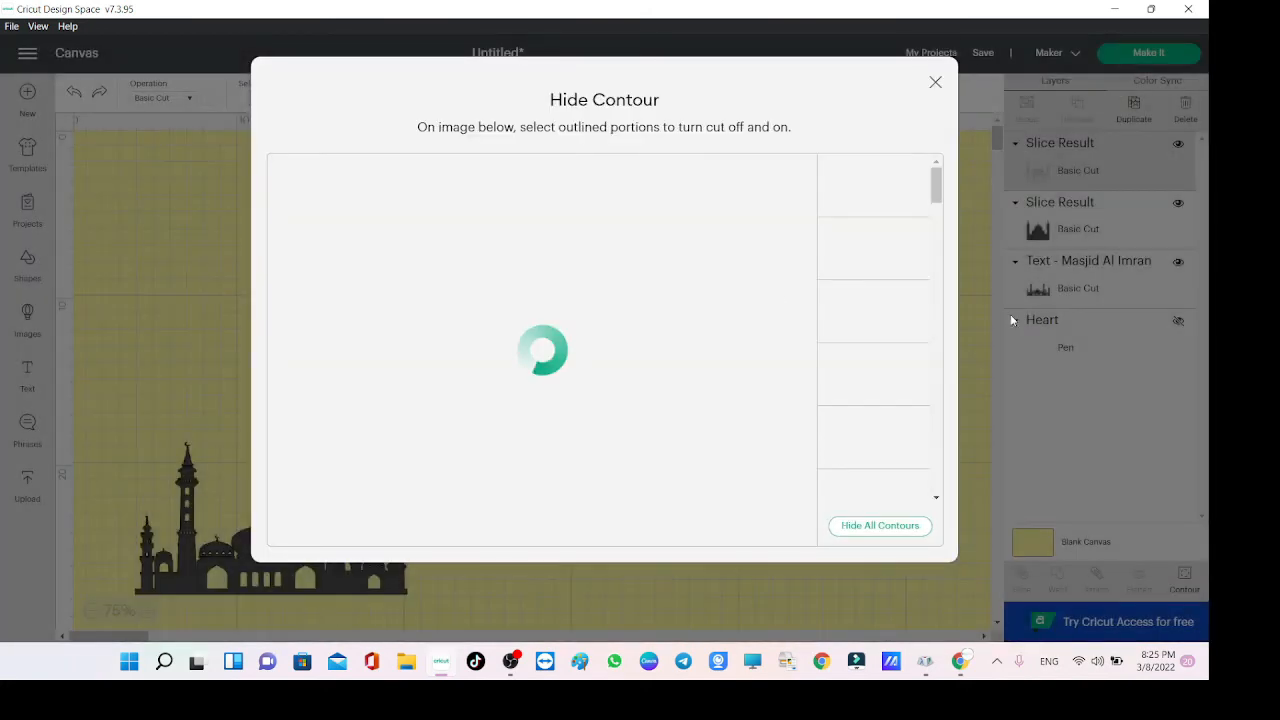
{"action": "left_click", "coordinate": [900, 194]}
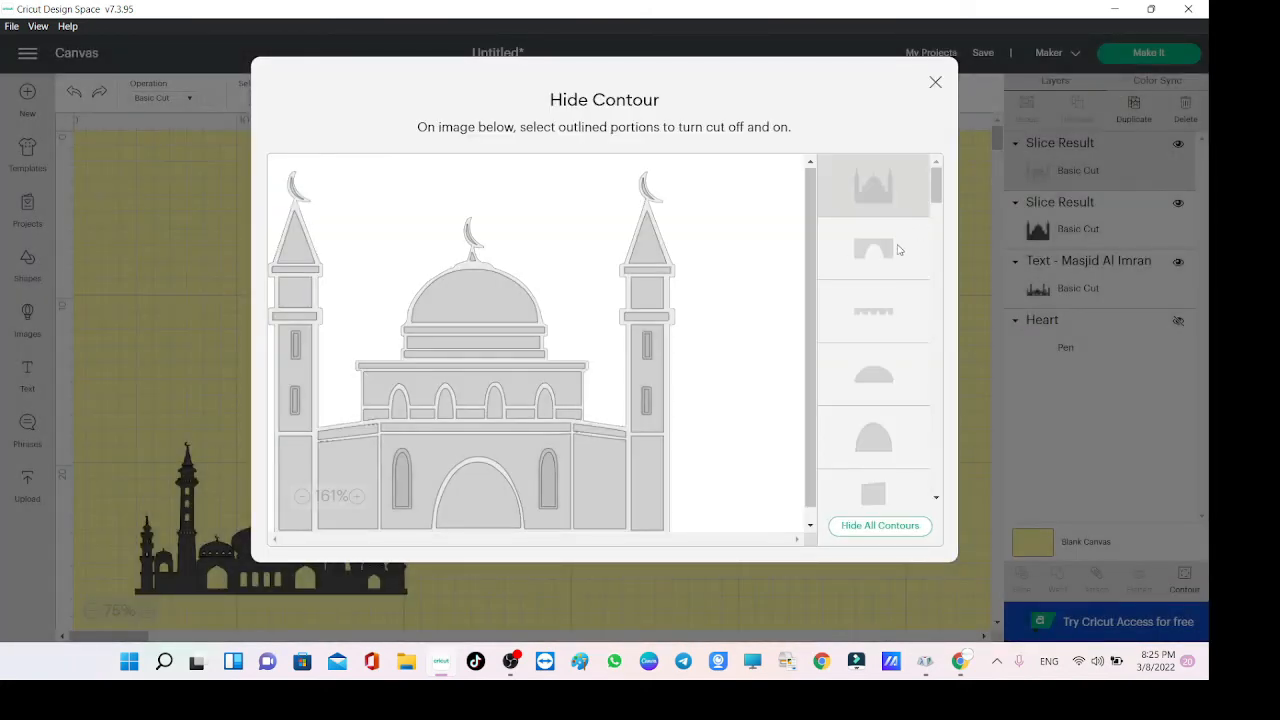
{"action": "left_click", "coordinate": [900, 322]}
{"action": "left_click", "coordinate": [900, 430]}
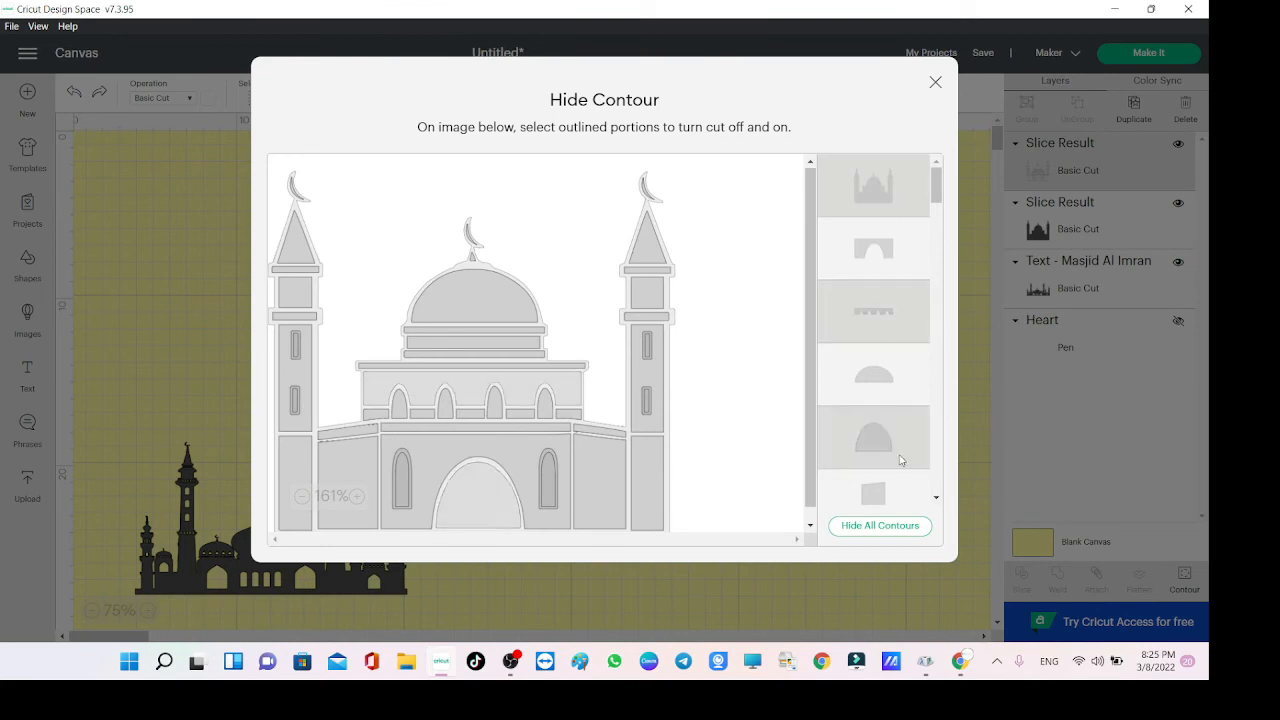
{"action": "scroll", "coordinate": [885, 440], "scroll_direction": "down", "scroll_amount": 2}
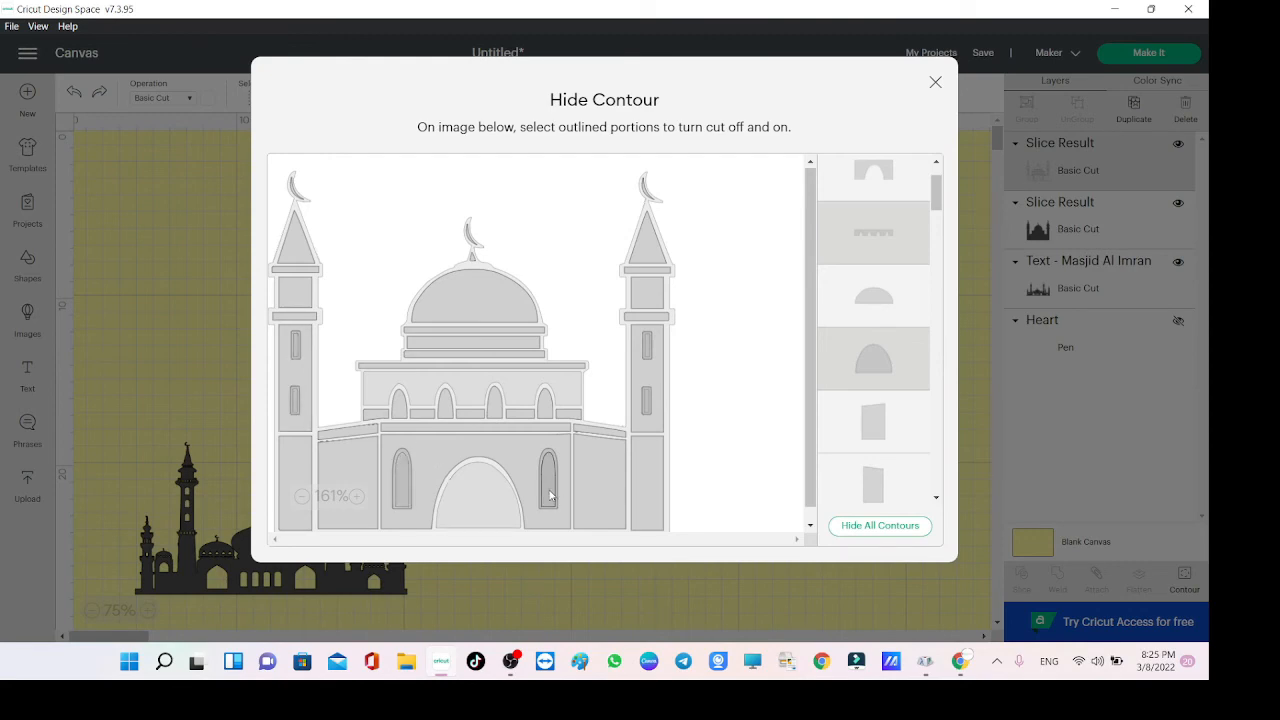
{"action": "left_click", "coordinate": [935, 83]}
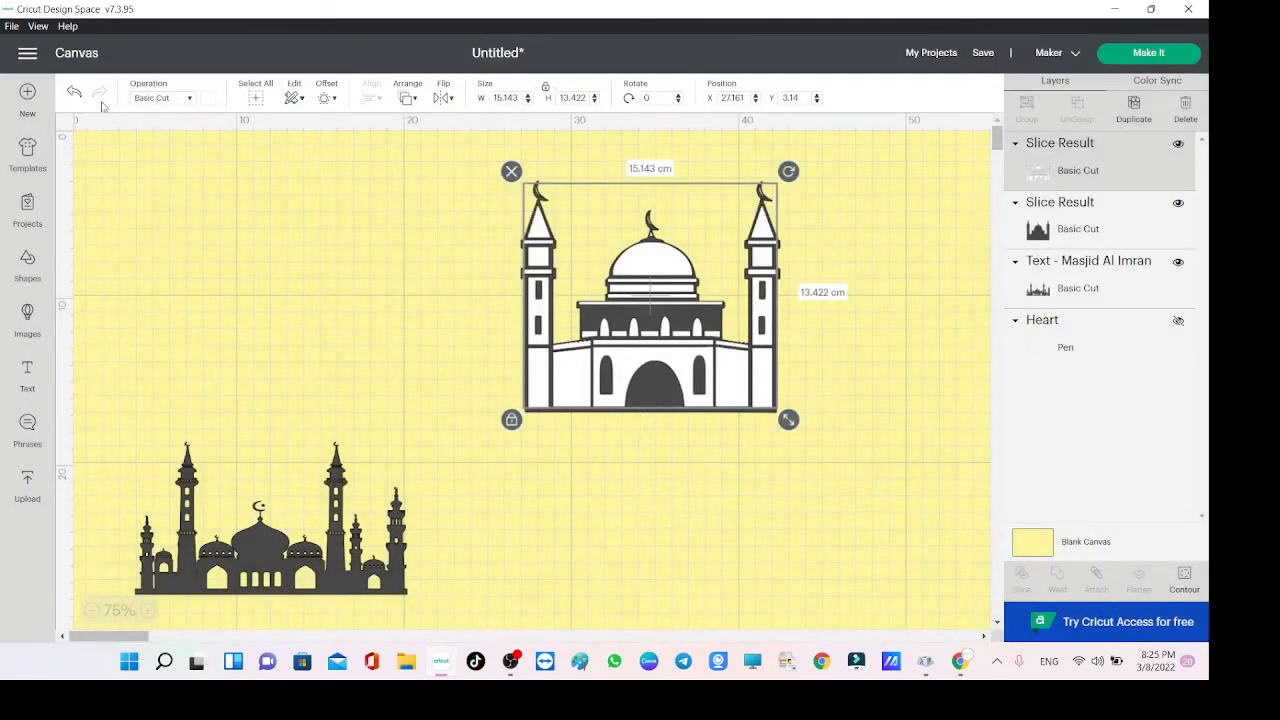
Recolor the white mosque detail layer light pink.
{"action": "left_click", "coordinate": [207, 98]}
{"action": "left_click", "coordinate": [230, 203]}
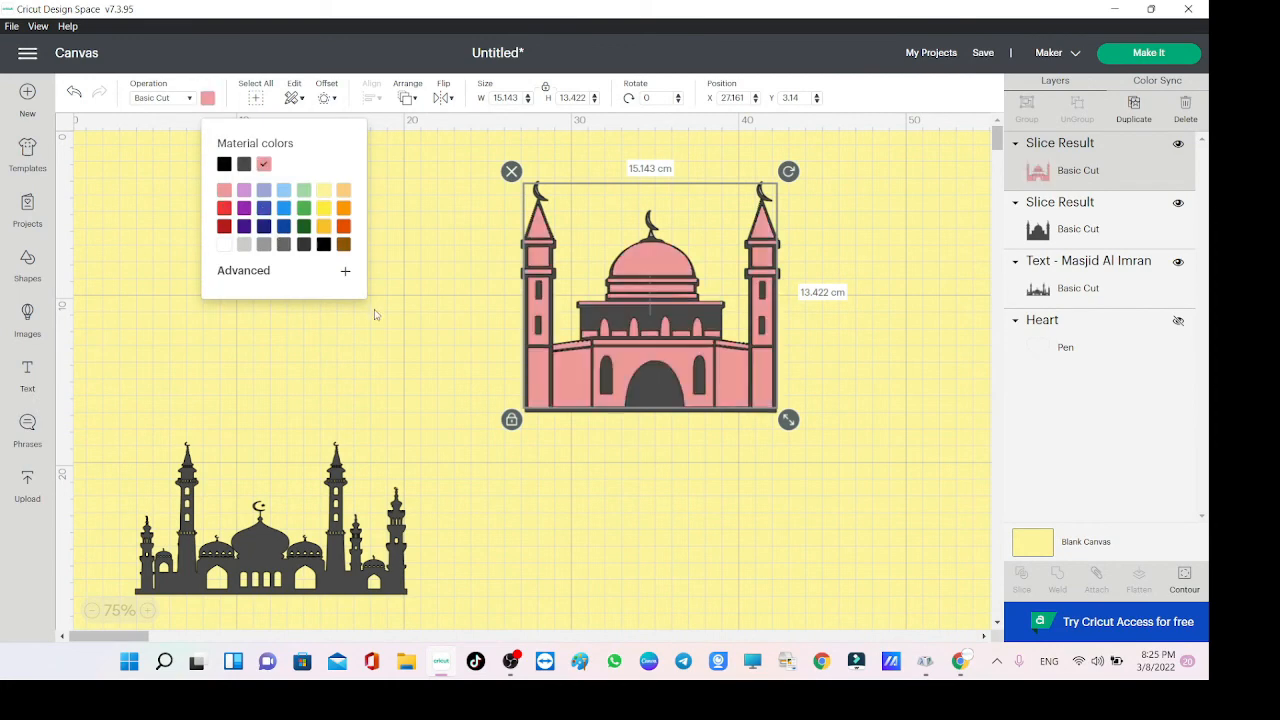
{"action": "left_click", "coordinate": [397, 345]}
{"action": "left_click", "coordinate": [1068, 218]}
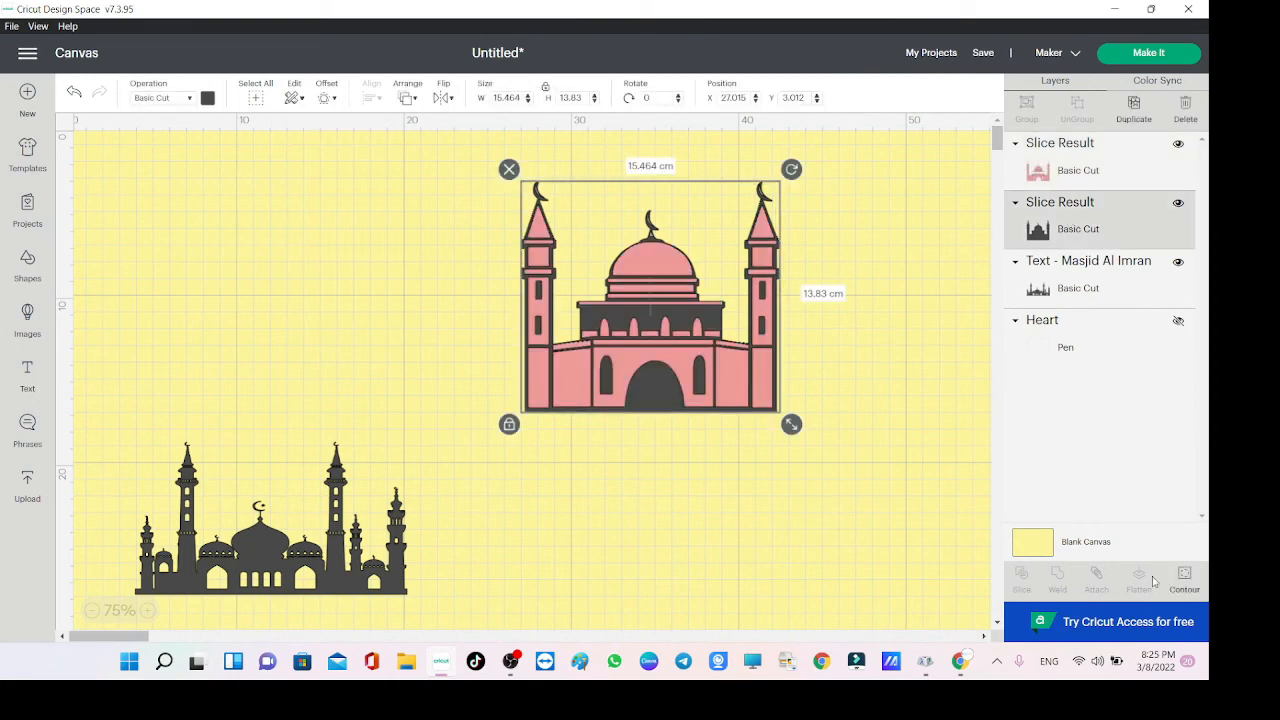
{"action": "left_click", "coordinate": [1186, 580]}
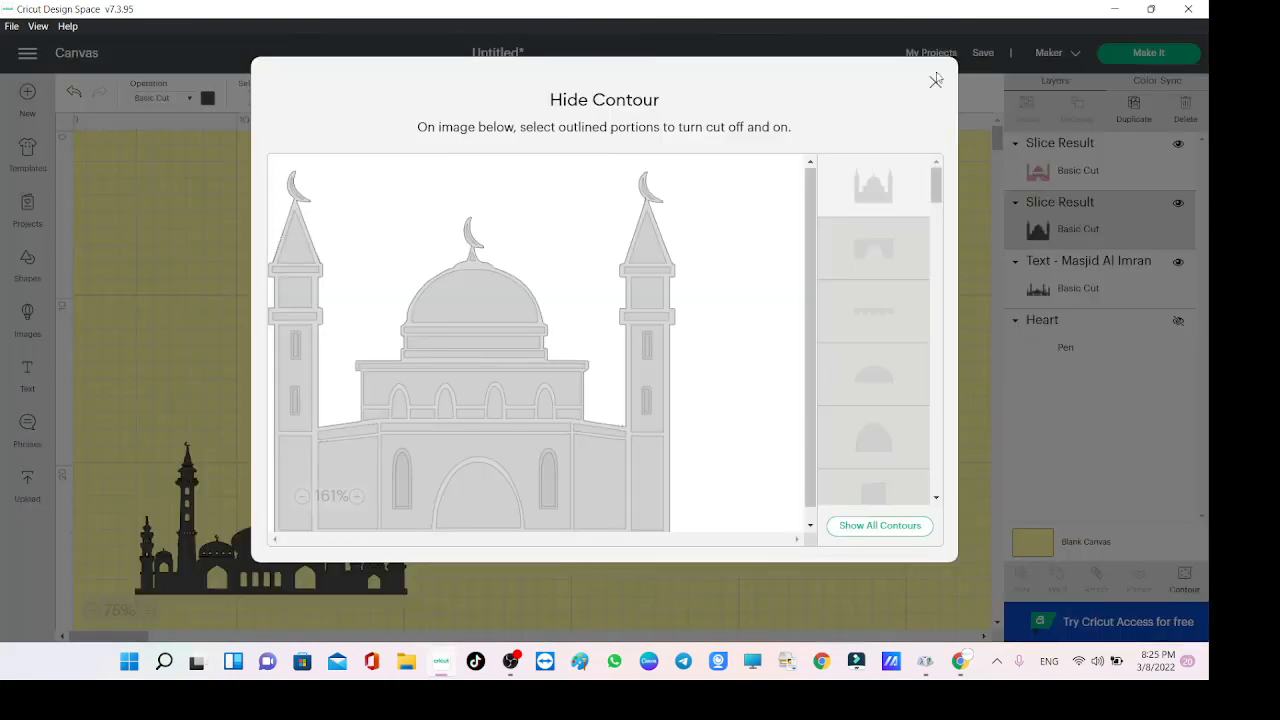
{"action": "left_click", "coordinate": [933, 81]}
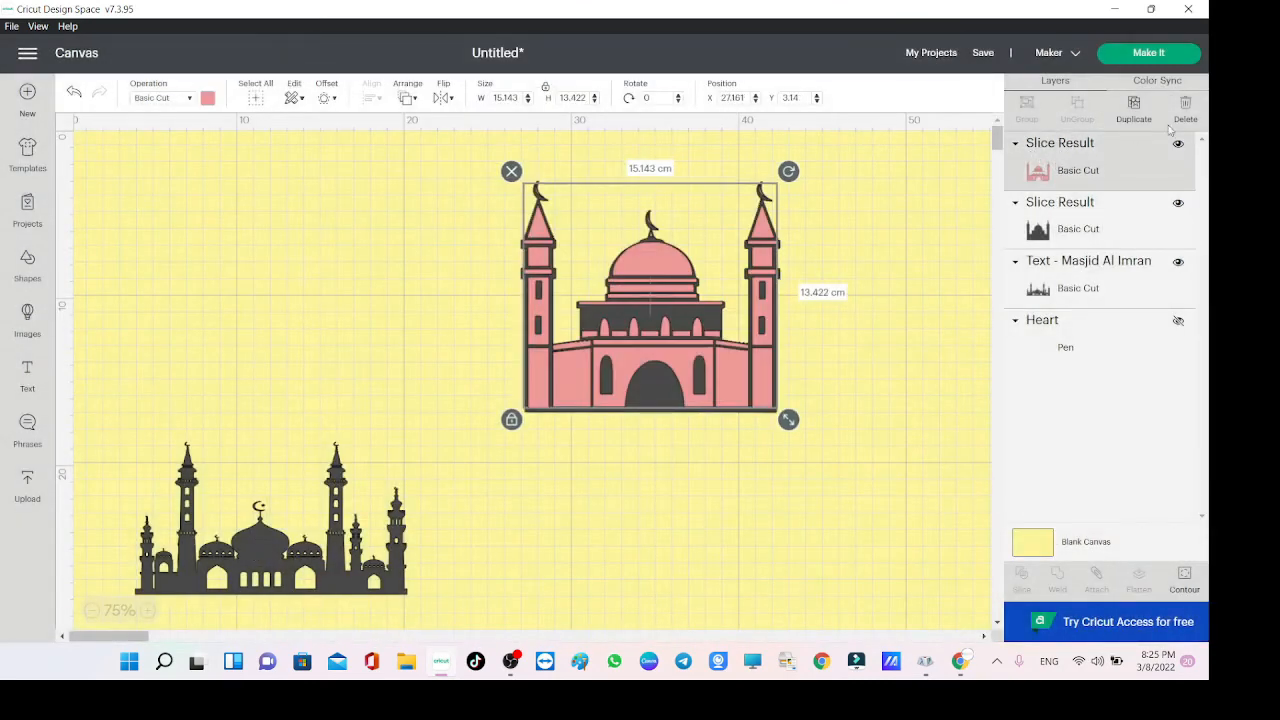
Duplicate the pink mosque layer and hide all of the copy's contours except the front doorway wall and the dome.
{"action": "left_click", "coordinate": [1185, 580]}
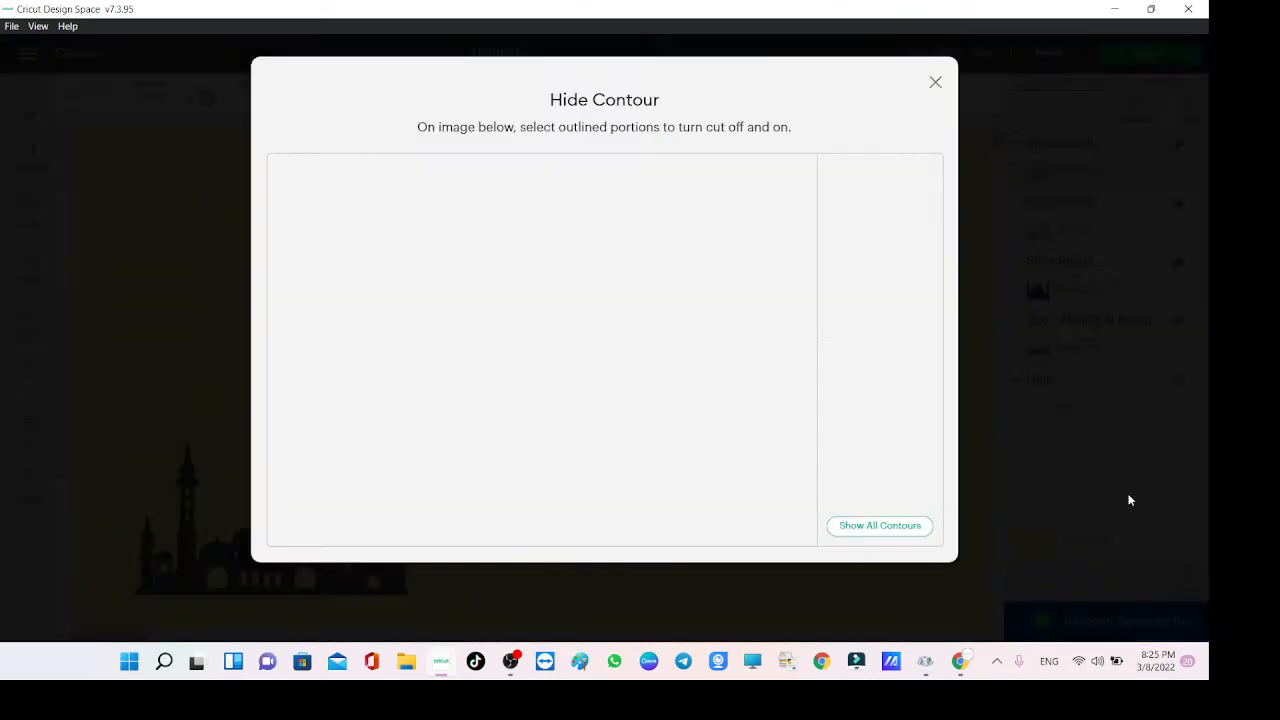
{"action": "left_click", "coordinate": [880, 526]}
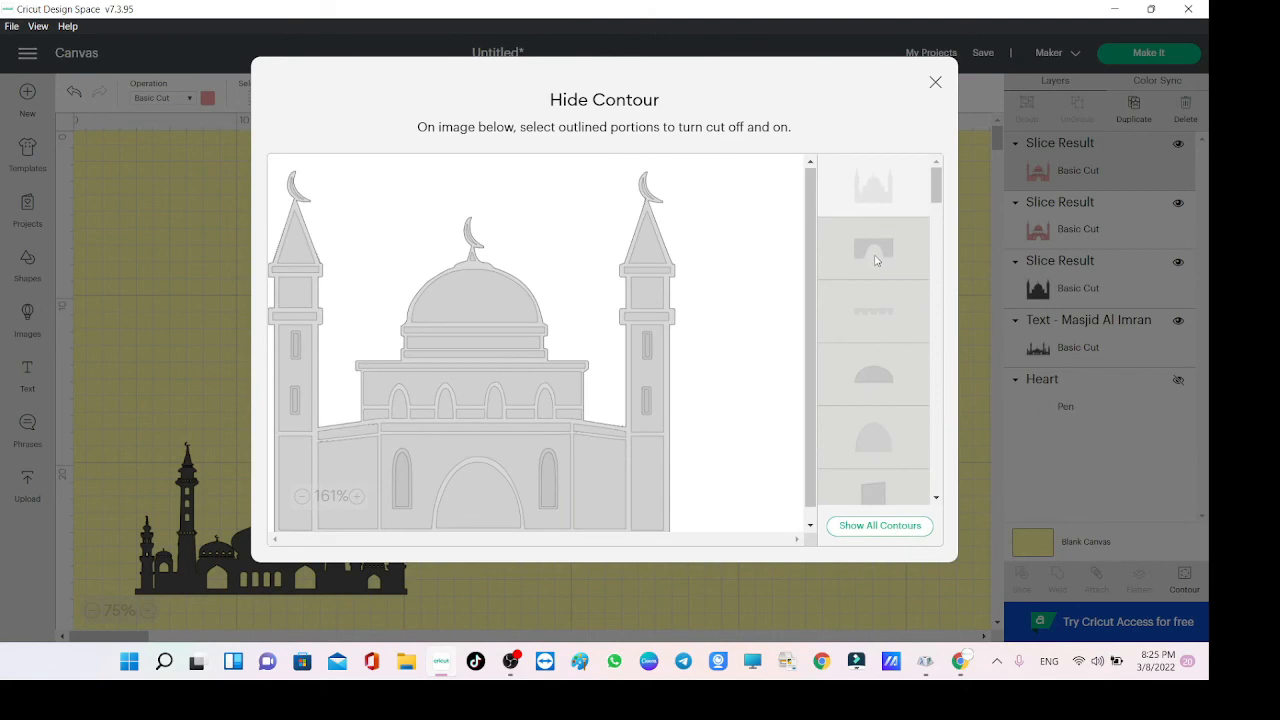
{"action": "left_click", "coordinate": [888, 252]}
{"action": "left_click", "coordinate": [894, 196]}
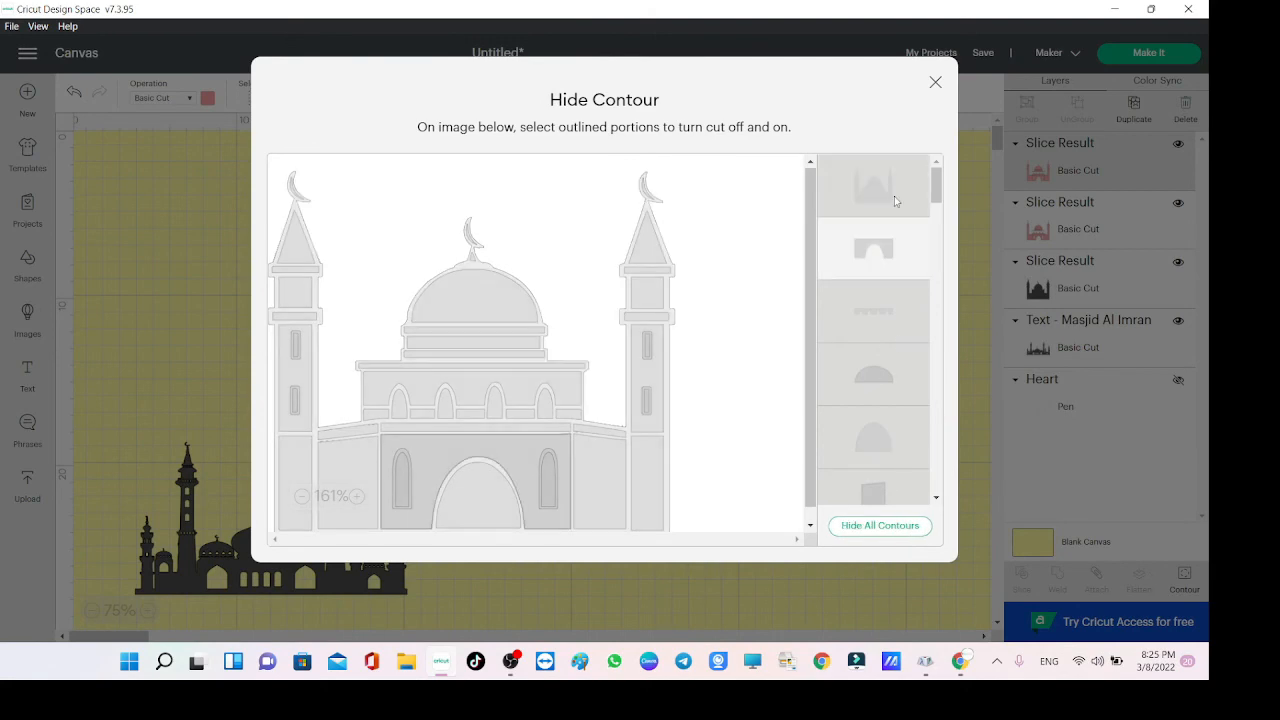
{"action": "left_click", "coordinate": [903, 384]}
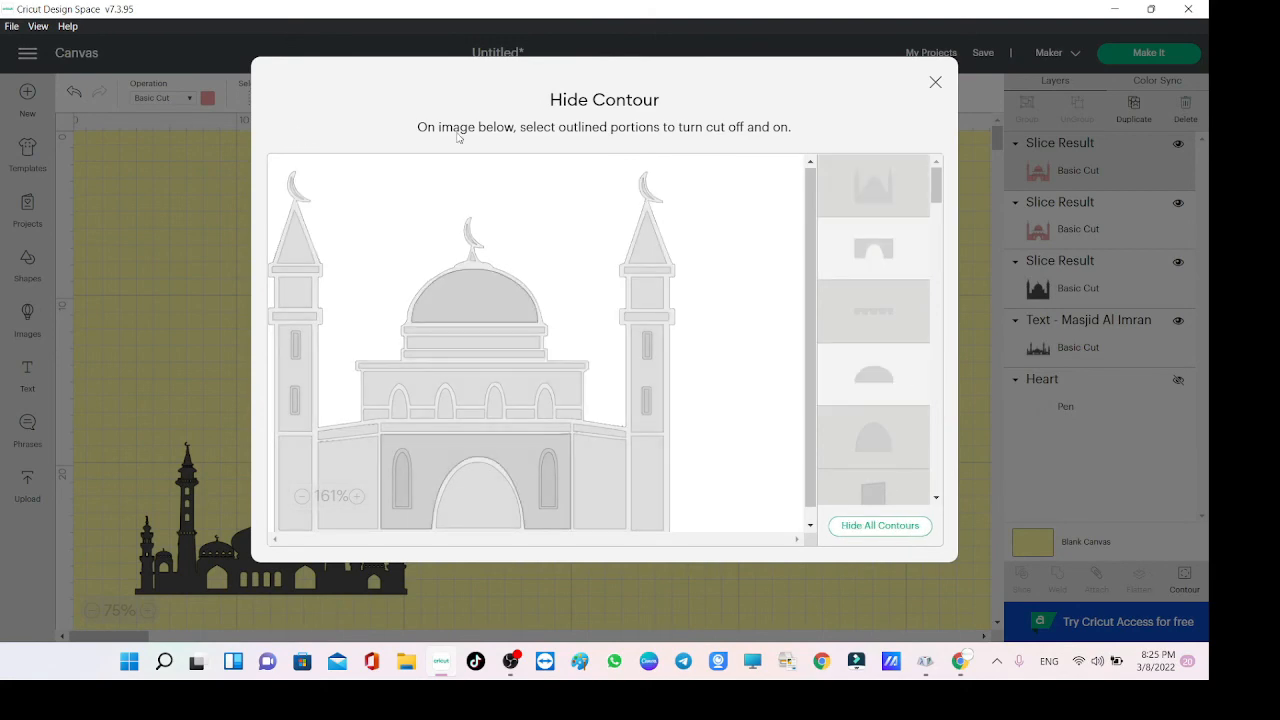
{"action": "left_click", "coordinate": [935, 82]}
Color the wall and dome copy light blue and move it to about X 26.5, Y 13.2 cm.
{"action": "left_click", "coordinate": [207, 97]}
{"action": "left_click", "coordinate": [284, 190]}
{"action": "left_click", "coordinate": [514, 449]}
{"action": "left_click_drag", "start_coordinate": [629, 365], "coordinate": [563, 435]}
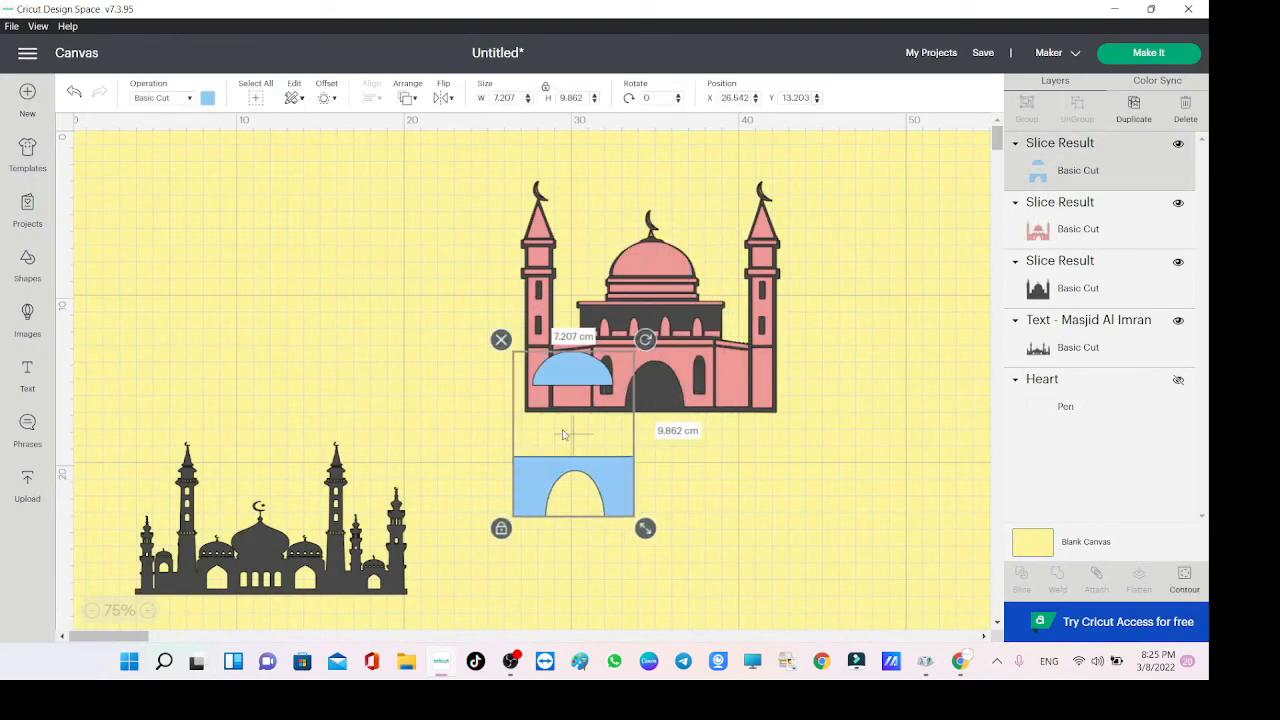
Hide the dome contour of the pink mosque layer.
{"action": "left_click", "coordinate": [1077, 250]}
{"action": "left_click", "coordinate": [1190, 590]}
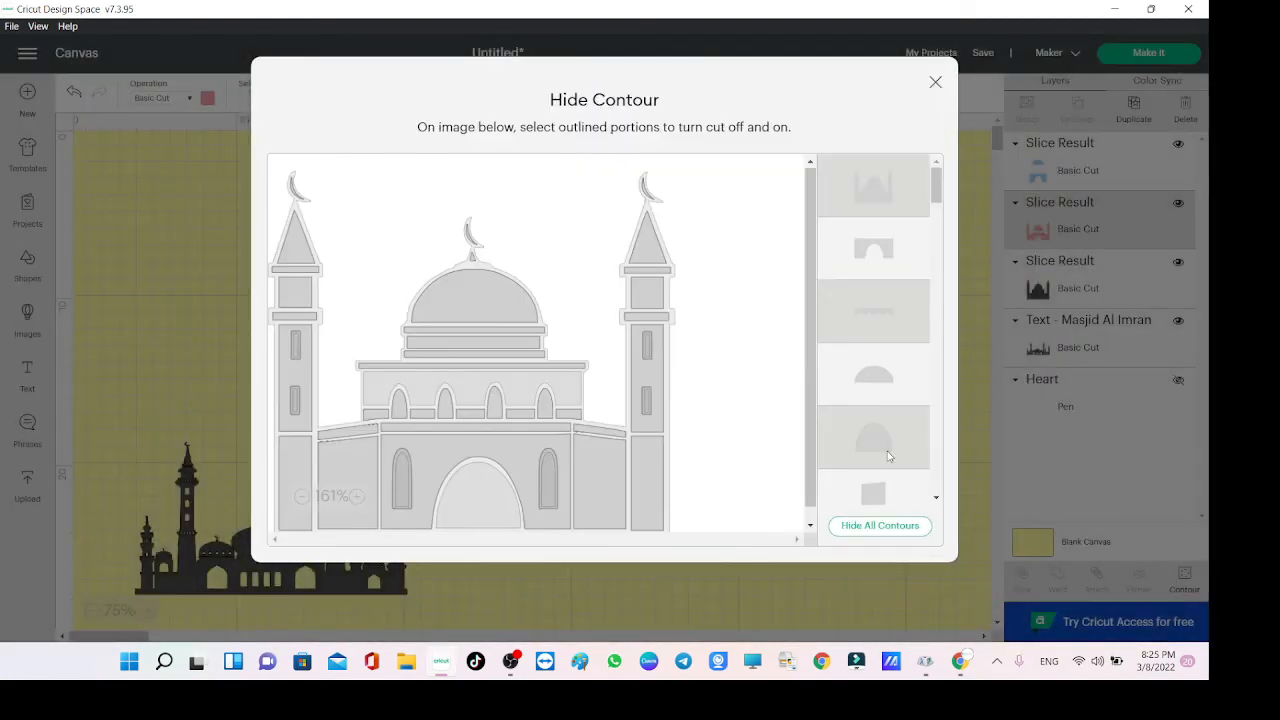
{"action": "left_click", "coordinate": [890, 385]}
{"action": "left_click", "coordinate": [935, 82]}
Try the blue wall and dome piece over the pink mosque, and move the black mosque further away from it.
{"action": "left_click_drag", "start_coordinate": [621, 488], "coordinate": [440, 366]}
{"action": "left_click", "coordinate": [788, 537]}
{"action": "left_click", "coordinate": [700, 443]}
{"action": "left_click_drag", "start_coordinate": [693, 386], "coordinate": [700, 494]}
{"action": "left_click_drag", "start_coordinate": [650, 283], "coordinate": [743, 268]}
Show all contours of the black mosque layer and move the outlined mosque further from the pink one.
{"action": "left_click", "coordinate": [1180, 580]}
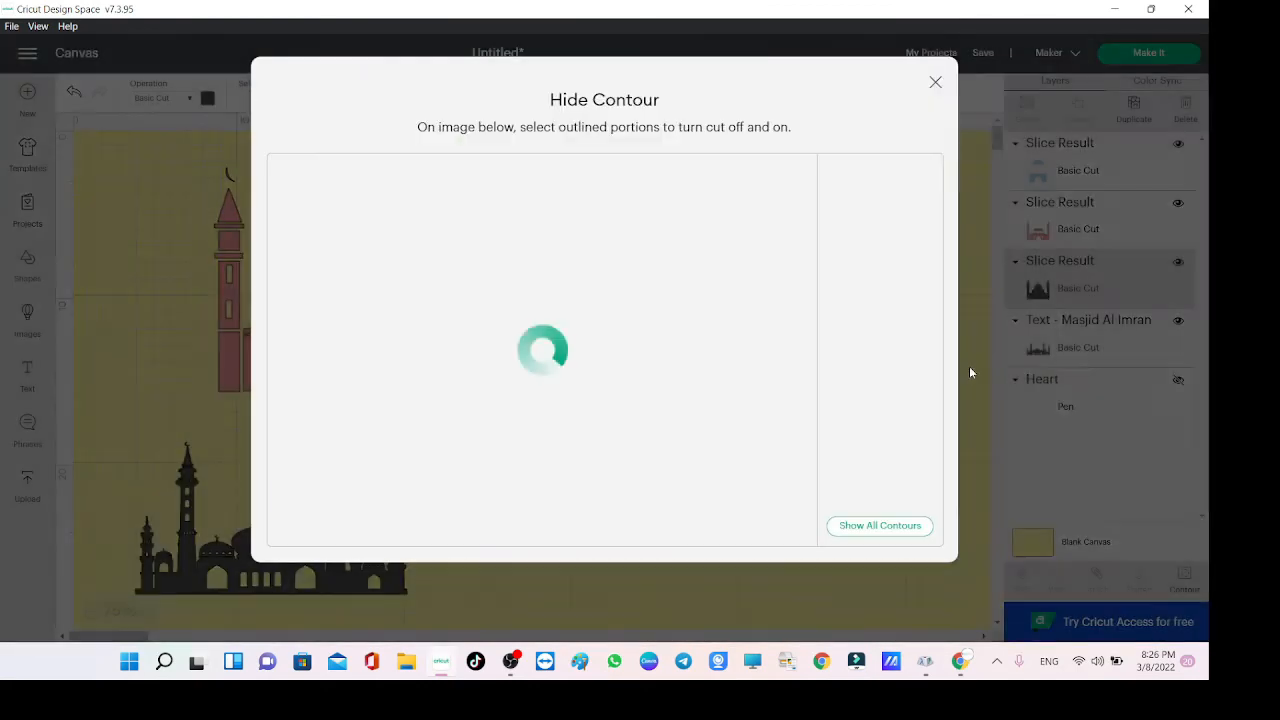
{"action": "left_click", "coordinate": [899, 528]}
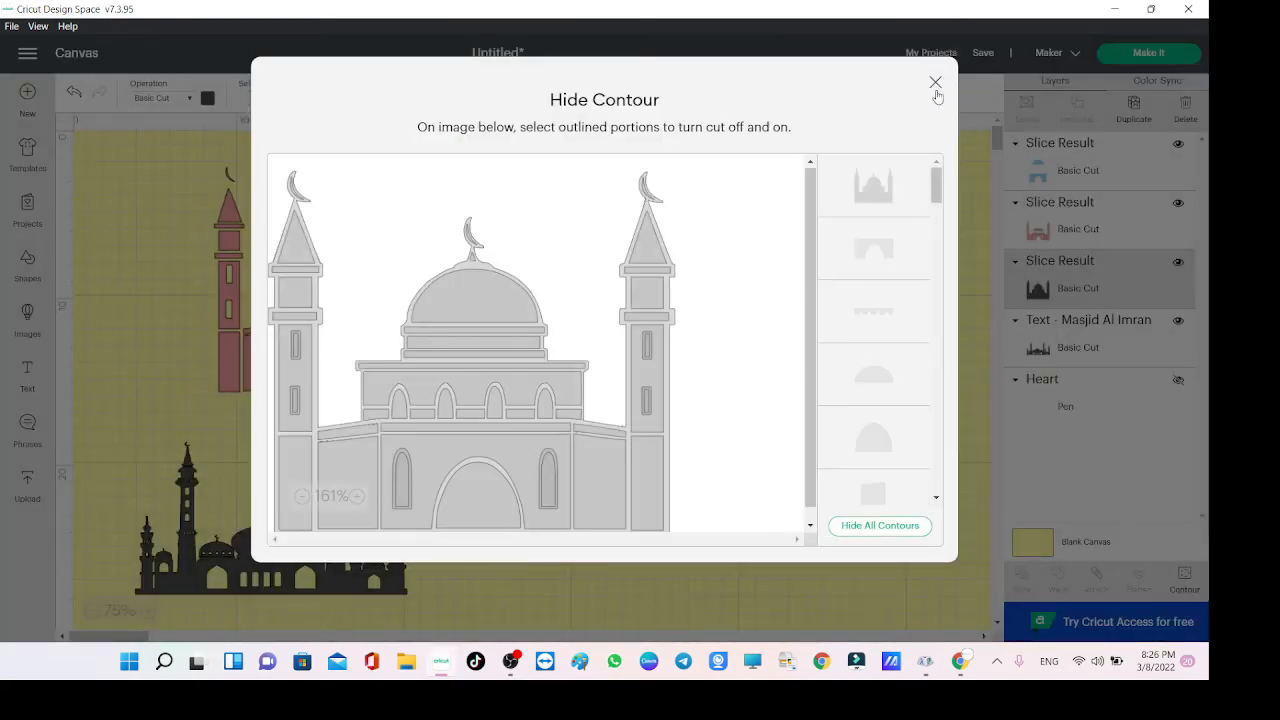
{"action": "left_click", "coordinate": [934, 84]}
{"action": "left_click_drag", "start_coordinate": [677, 342], "coordinate": [728, 323]}
Place the blue wall and dome over the pink mosque, and delete both layers together with the black Masjid Al Imran skyline.
{"action": "left_click_drag", "start_coordinate": [656, 511], "coordinate": [351, 374]}
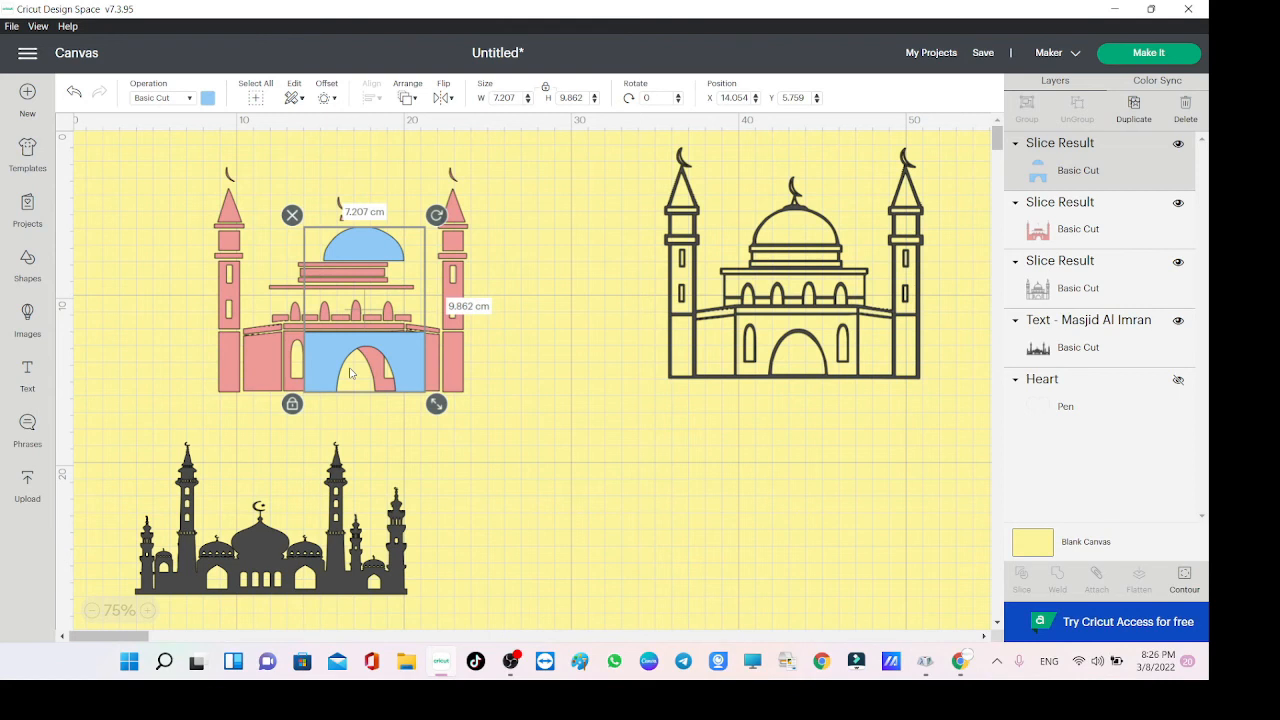
{"action": "left_click_drag", "start_coordinate": [590, 235], "coordinate": [305, 502]}
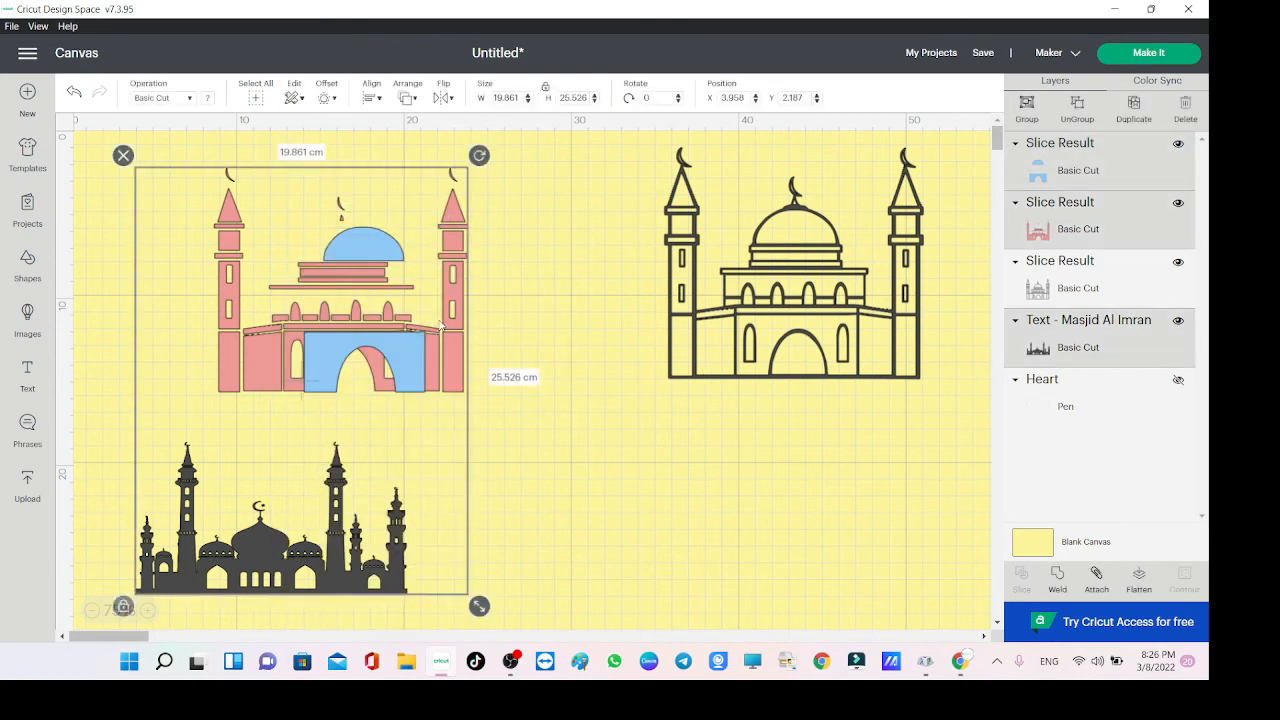
{"action": "key", "text": "Delete"}
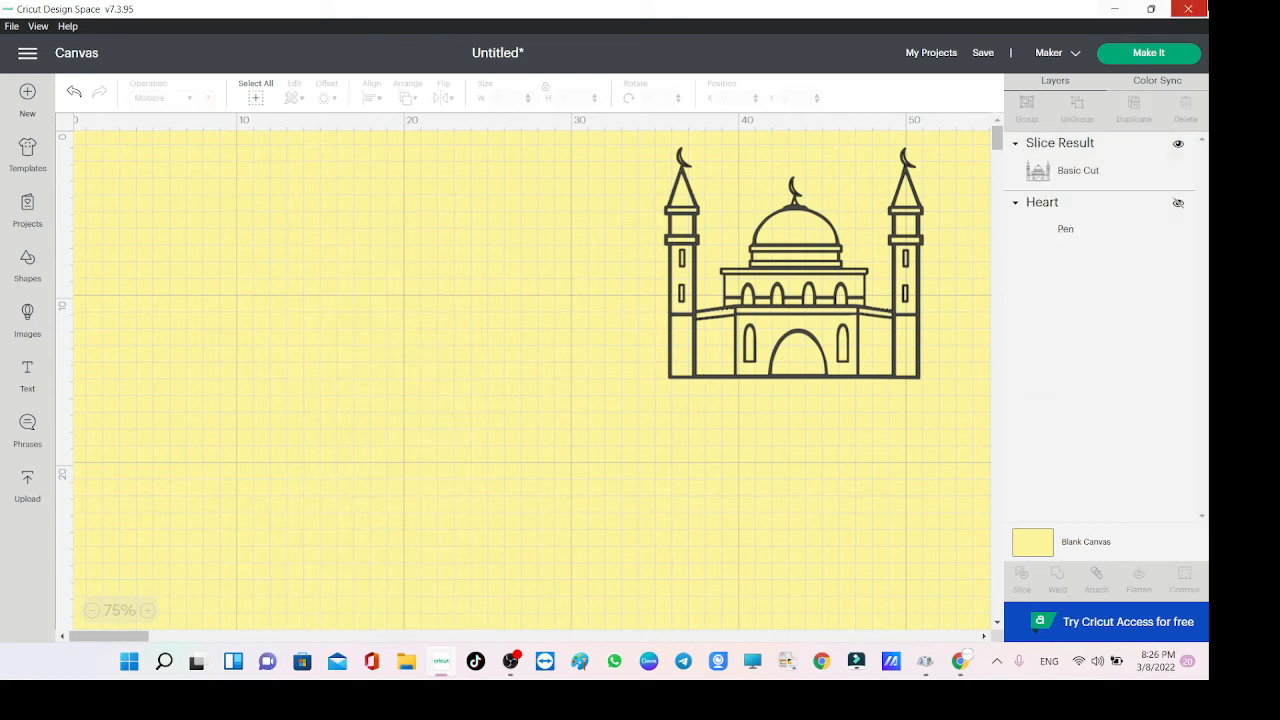
Add a new text and apply the arabic islamic quran font, searching the fonts for "arabic islam".
{"action": "left_click", "coordinate": [23, 490]}
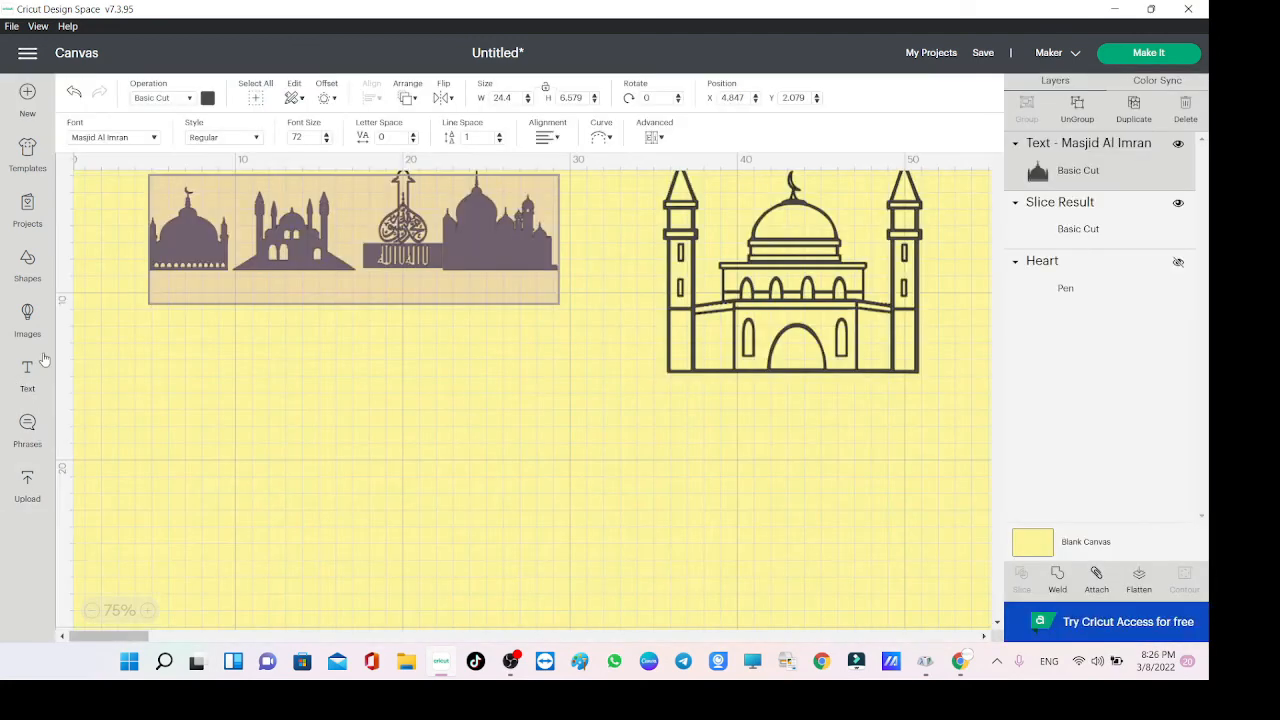
{"action": "left_click", "coordinate": [131, 140]}
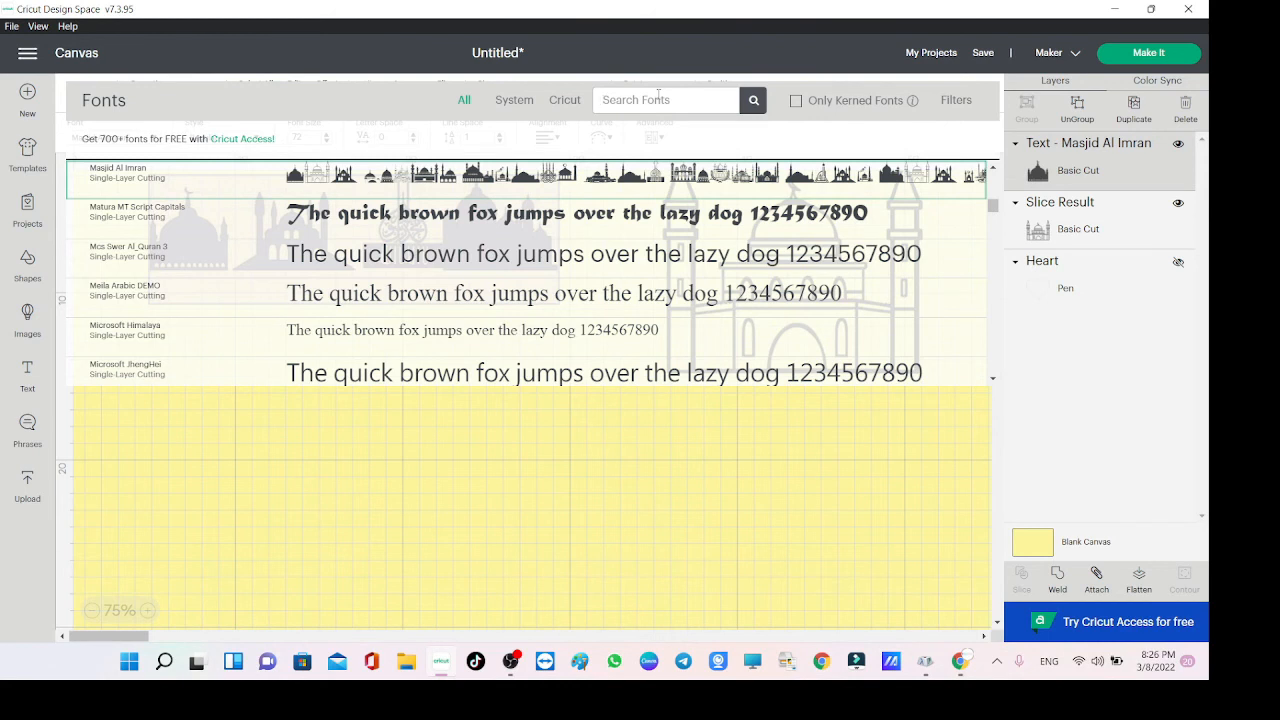
{"action": "type", "text": "arabic"}
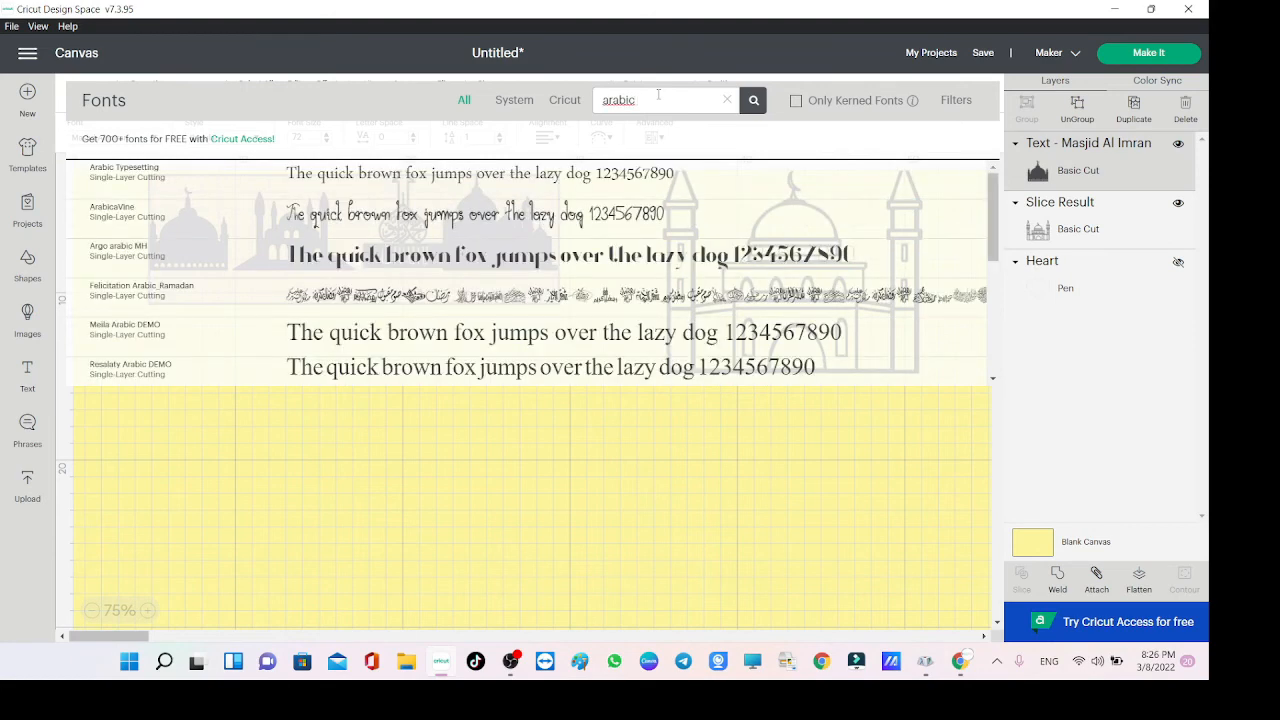
{"action": "type", "text": "islam"}
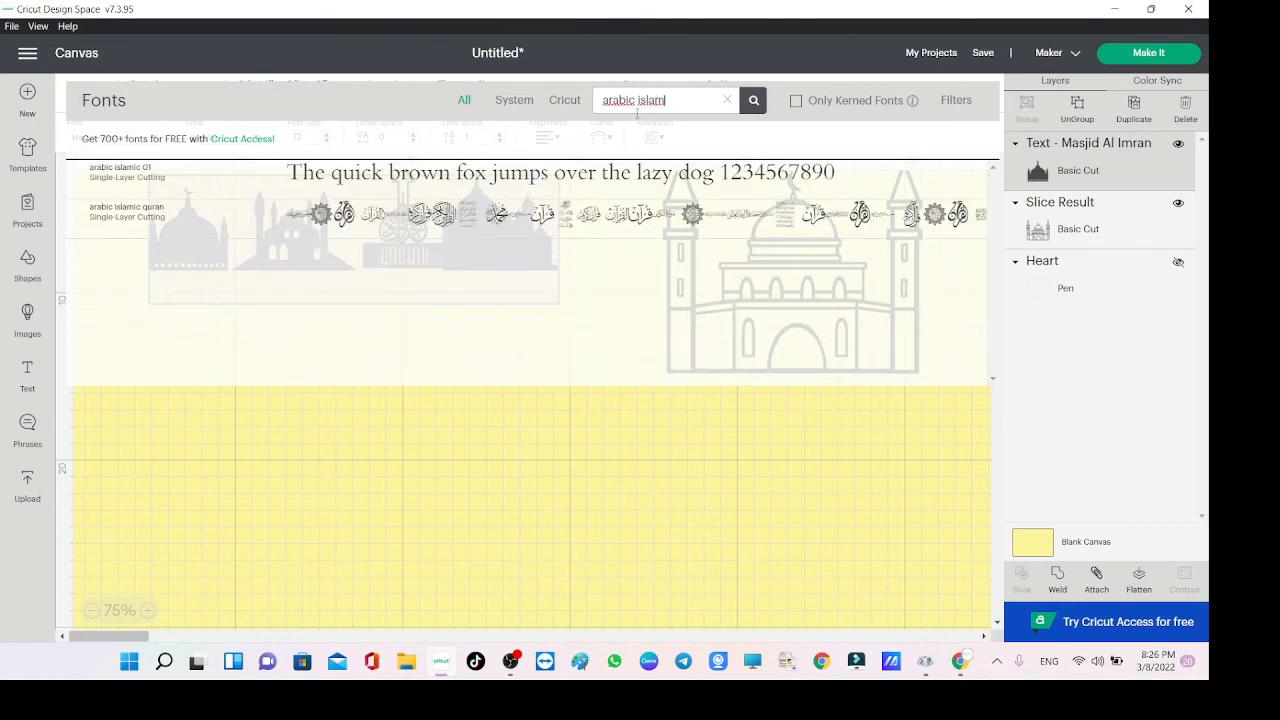
{"action": "left_click", "coordinate": [543, 212]}
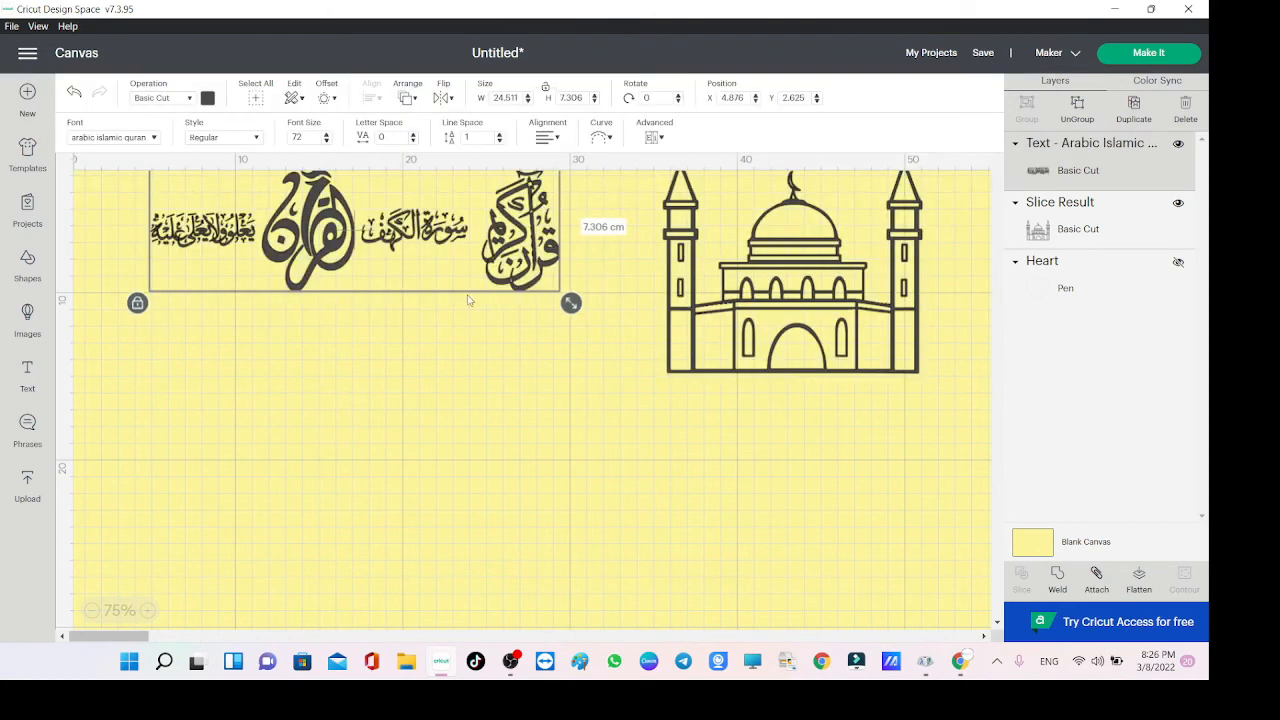
Move the Quran text lower on the canvas and replace its content with the single character for the six-line verse block.
{"action": "left_click_drag", "start_coordinate": [399, 237], "coordinate": [430, 369]}
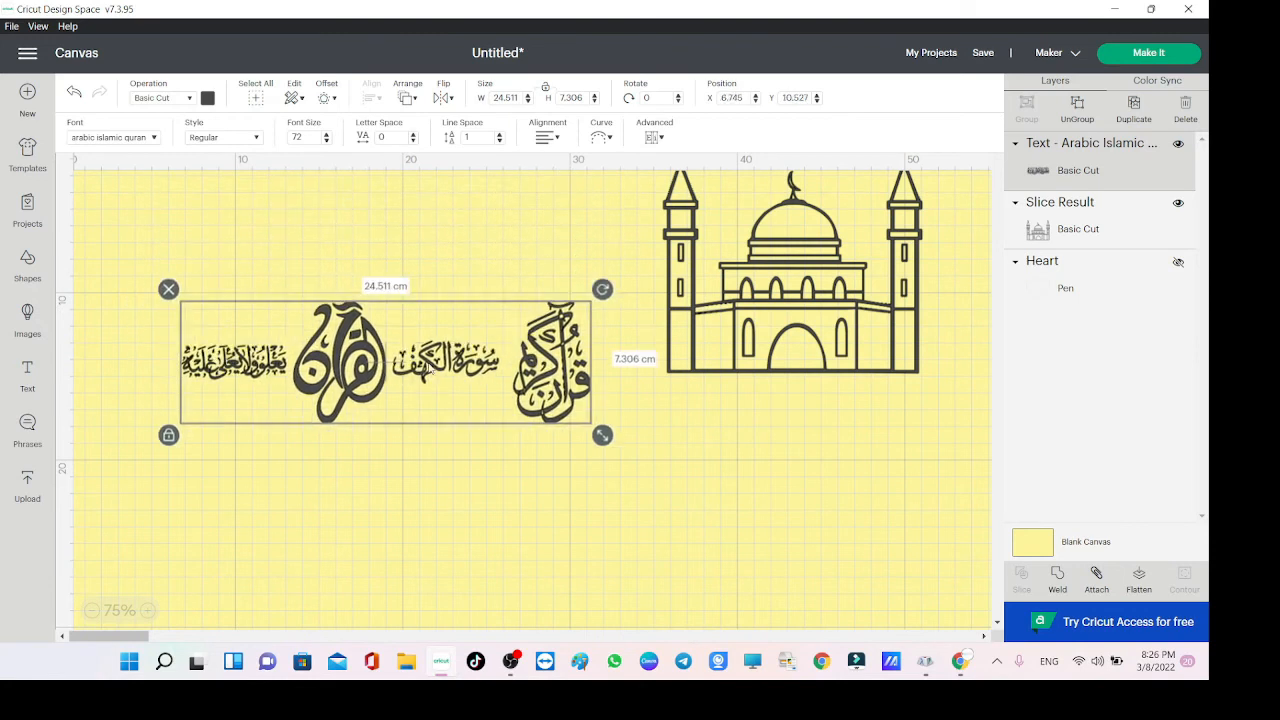
{"action": "double_click", "coordinate": [430, 370]}
{"action": "key", "text": "ctrl+v"}
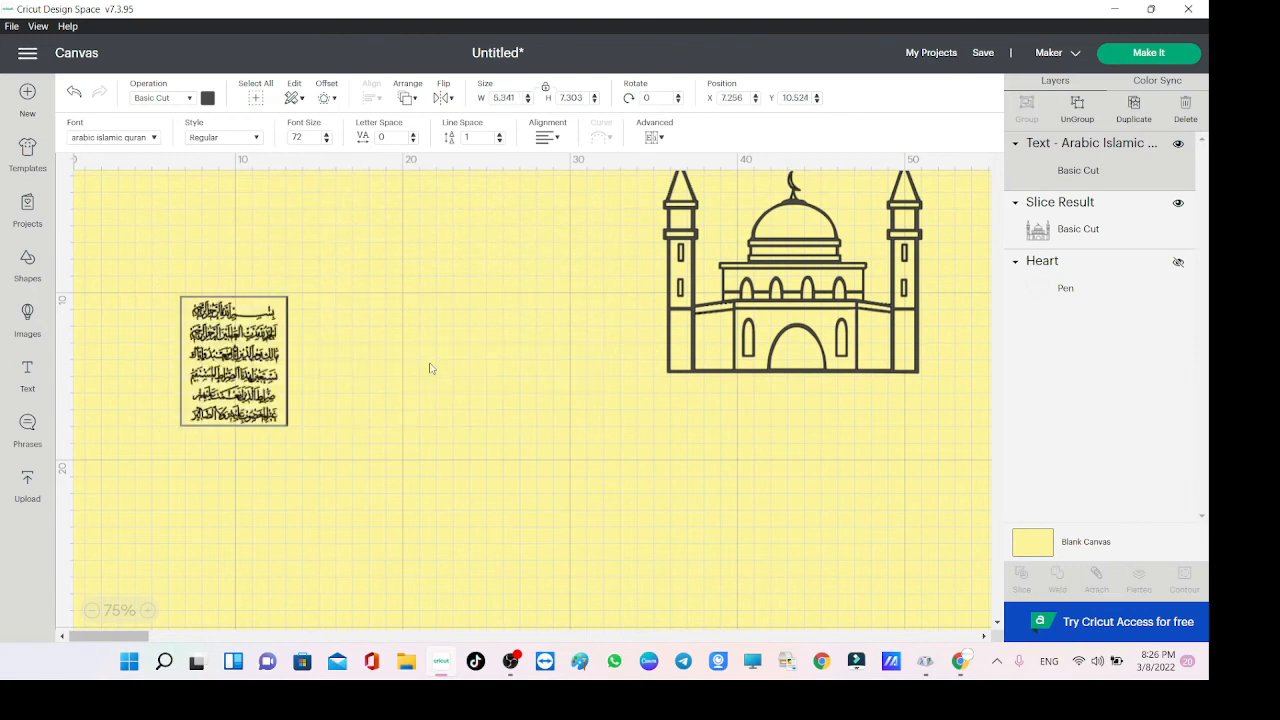
{"action": "key", "text": "Escape"}
Enlarge the verse block to about 22.3 × 30.4 cm and move it to about X 30.8, Y 17.4 cm.
{"action": "left_click_drag", "start_coordinate": [234, 415], "coordinate": [565, 590]}
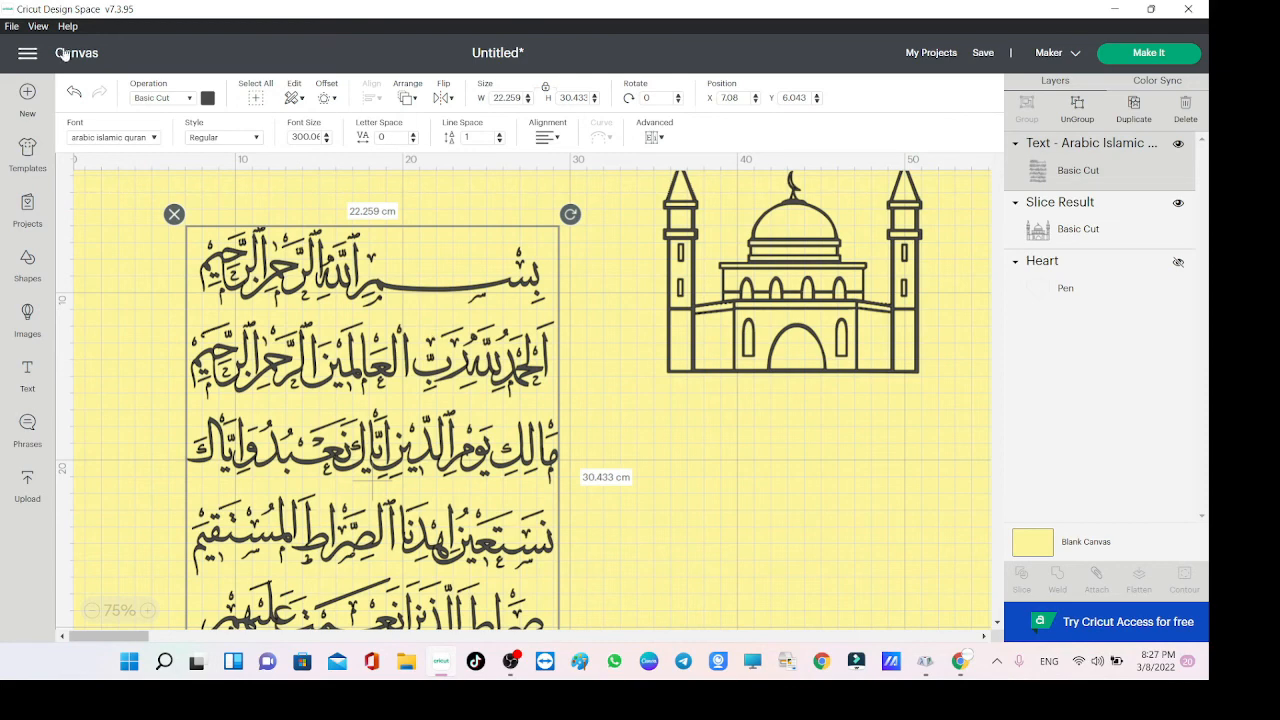
{"action": "mouse_move", "coordinate": [437, 341]}
{"action": "left_mouse_down"}
{"action": "mouse_move", "coordinate": [674, 424]}
{"action": "mouse_move", "coordinate": [811, 492]}
{"action": "mouse_move", "coordinate": [833, 530]}
{"action": "left_mouse_up"}
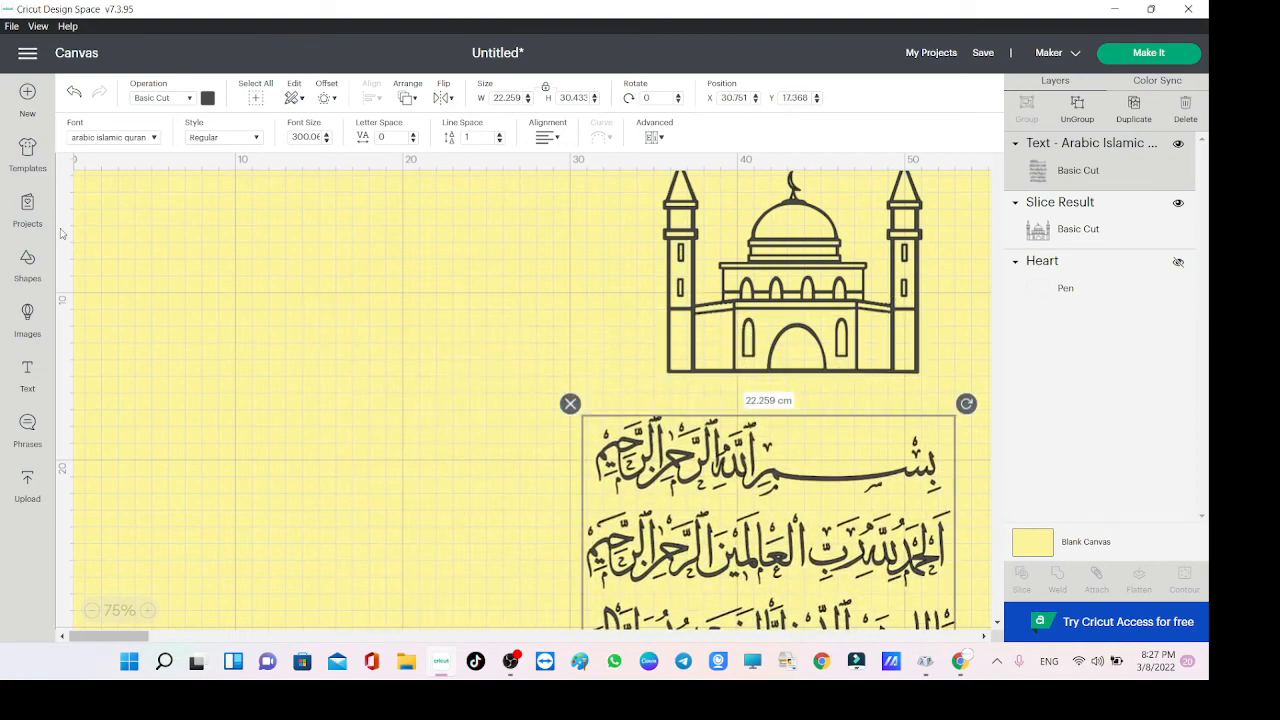
Add another text and apply the system font listed as "??????? ?????".
{"action": "left_click", "coordinate": [27, 378]}
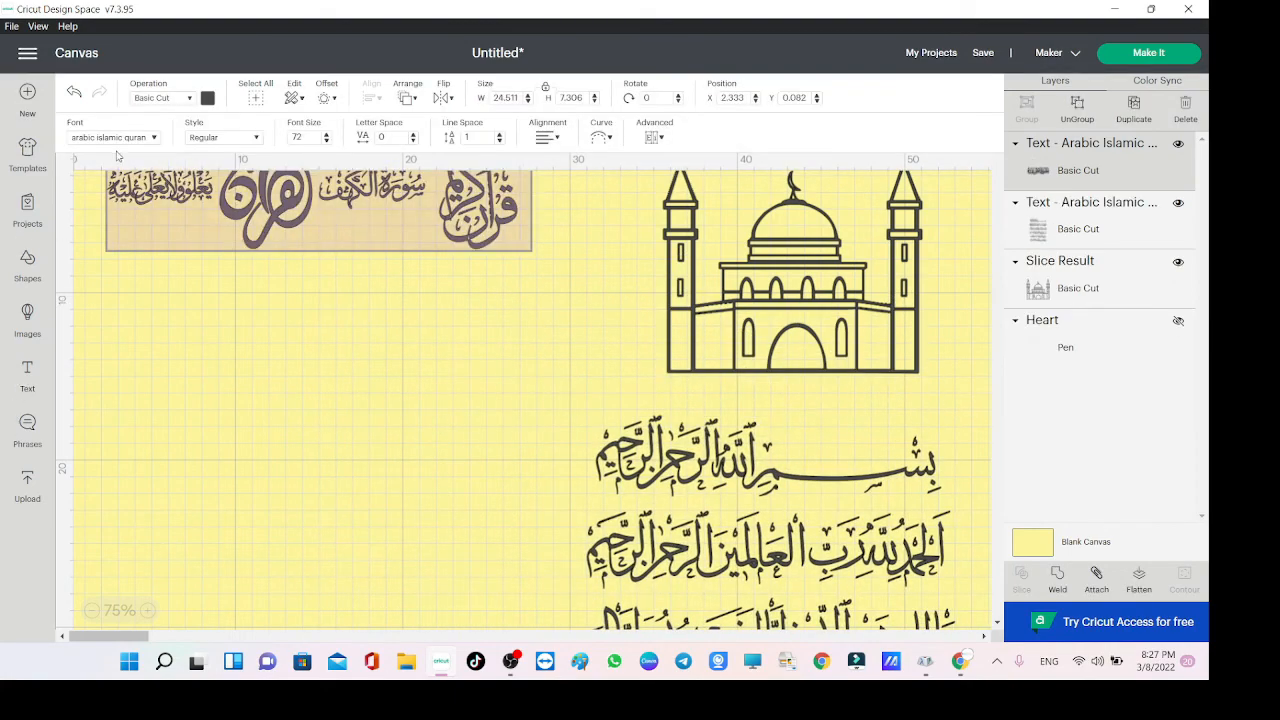
{"action": "left_click", "coordinate": [115, 138]}
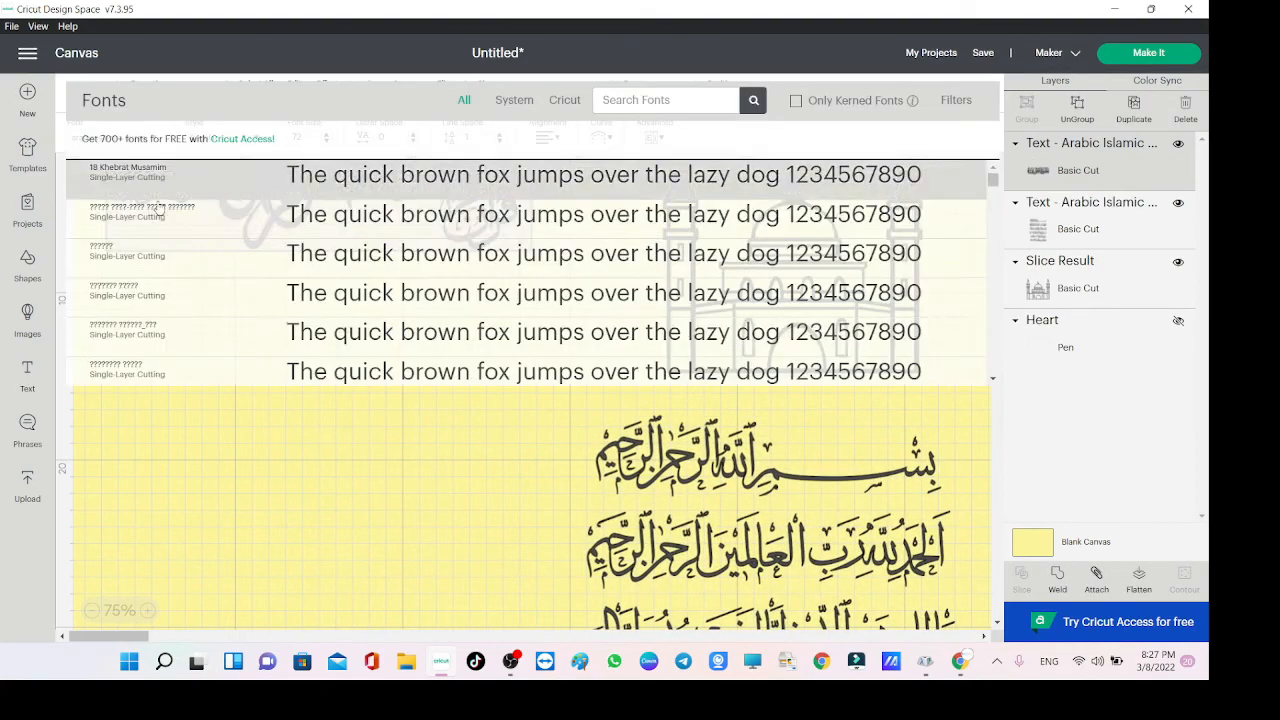
{"action": "scroll", "coordinate": [203, 252], "scroll_direction": "down", "scroll_amount": 2}
{"action": "scroll", "coordinate": [203, 252], "scroll_direction": "up", "scroll_amount": 5}
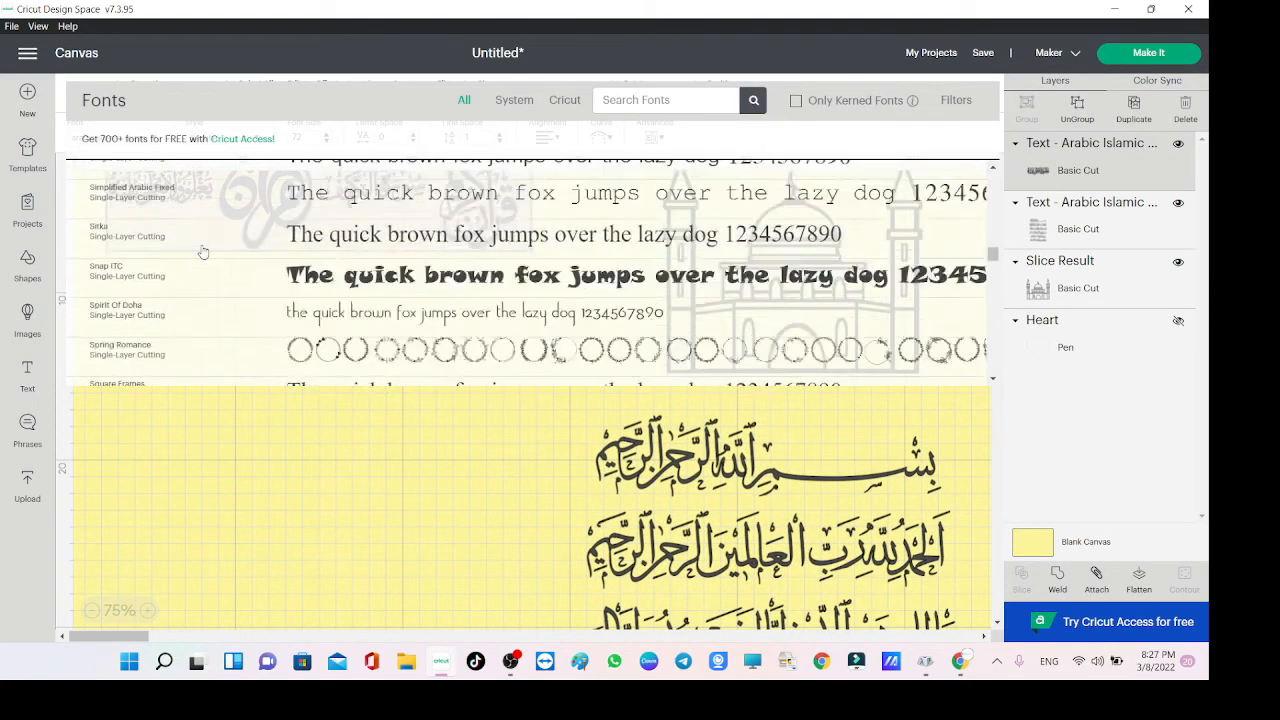
{"action": "left_click_drag", "start_coordinate": [983, 262], "coordinate": [984, 182]}
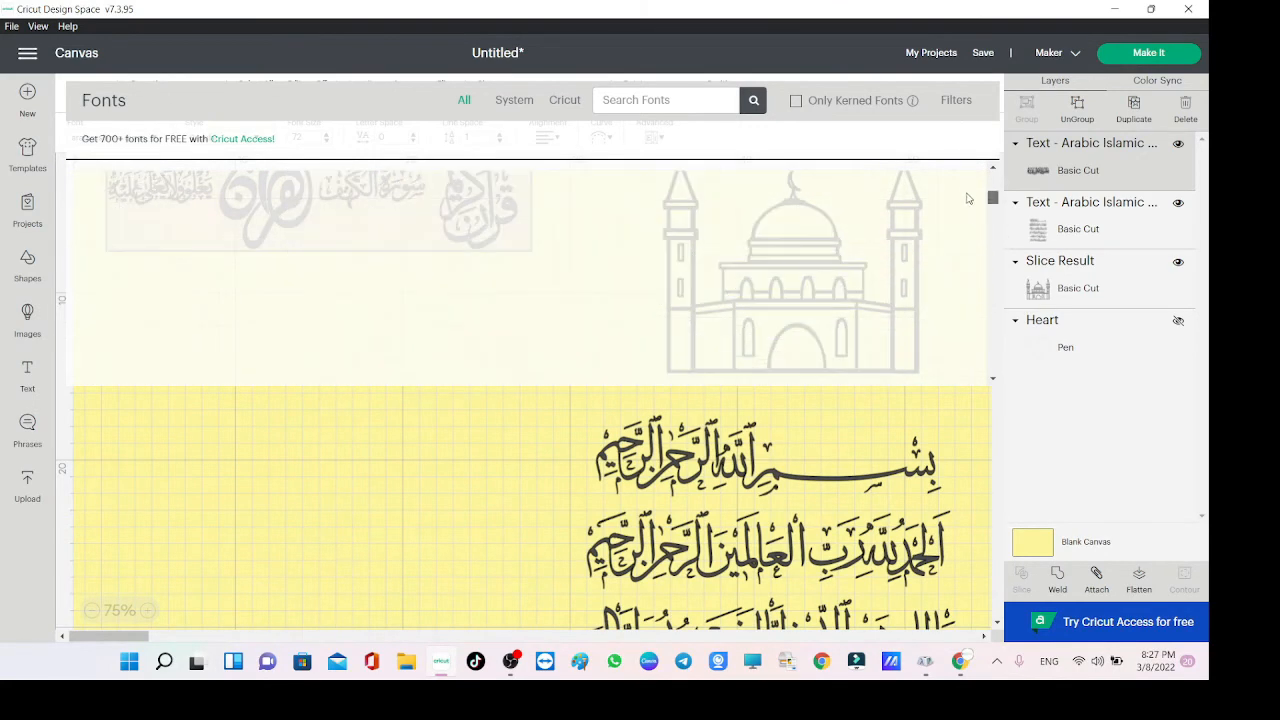
{"action": "left_click", "coordinate": [230, 304]}
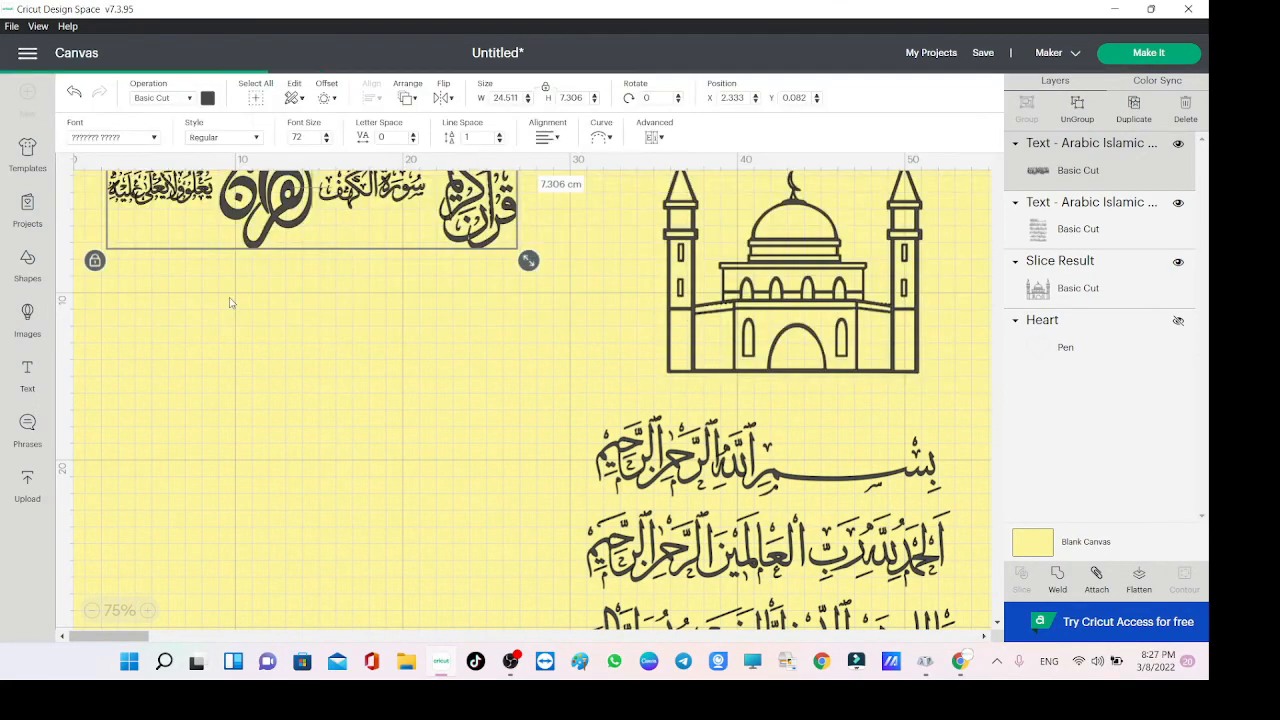
Replace the new text's content with "g" and enlarge the calligraphy to about 29 × 7.7 cm.
{"action": "double_click", "coordinate": [268, 285]}
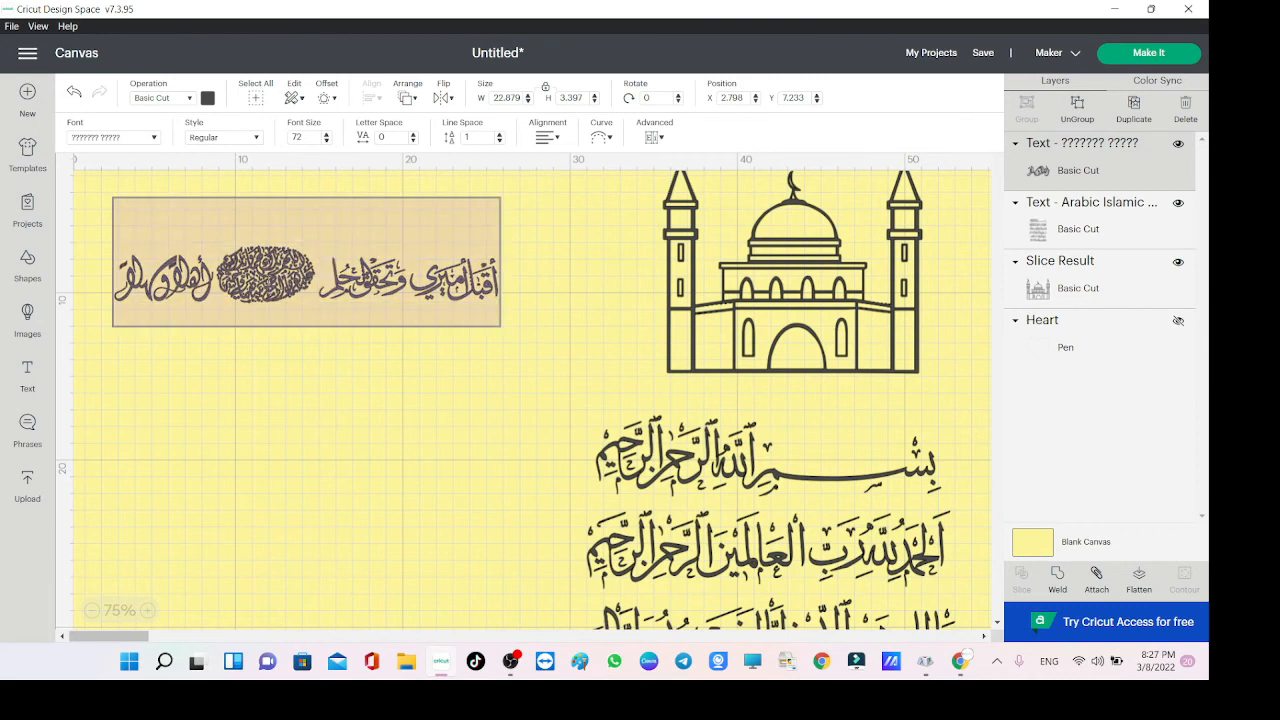
{"action": "type", "text": "g"}
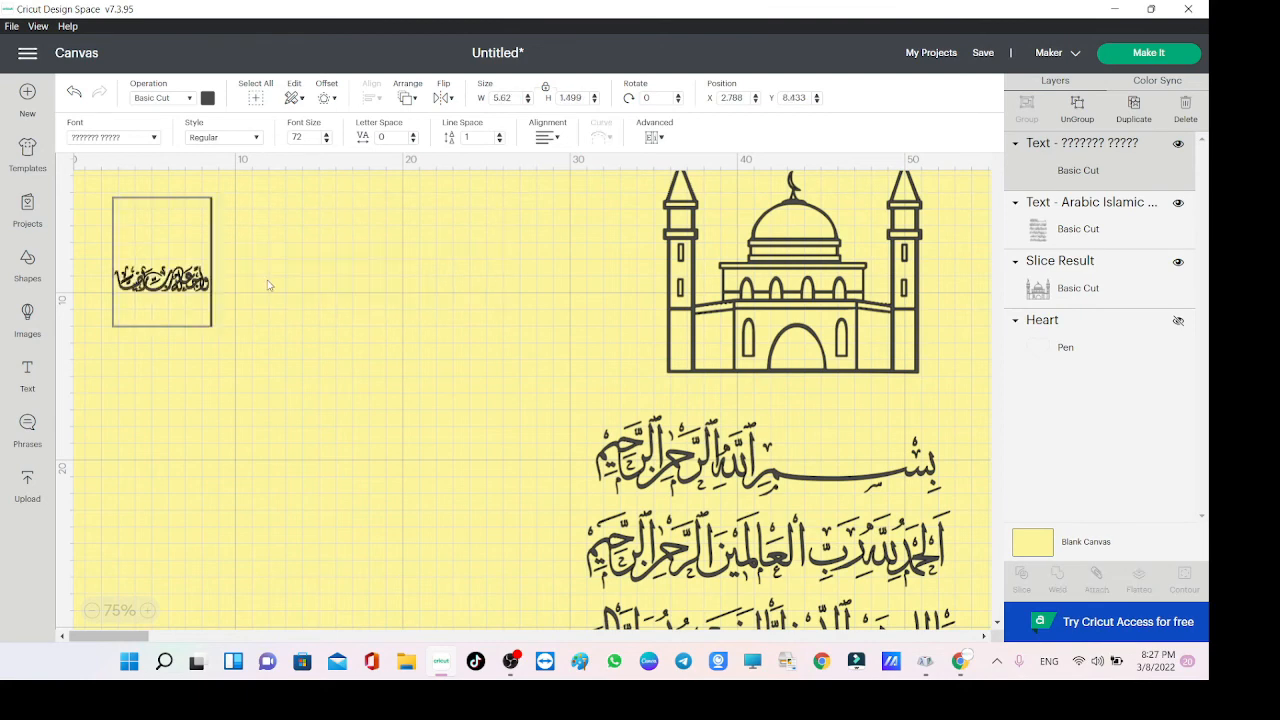
{"action": "left_click", "coordinate": [168, 398]}
{"action": "left_click", "coordinate": [163, 275]}
{"action": "left_click_drag", "start_coordinate": [220, 304], "coordinate": [612, 407]}
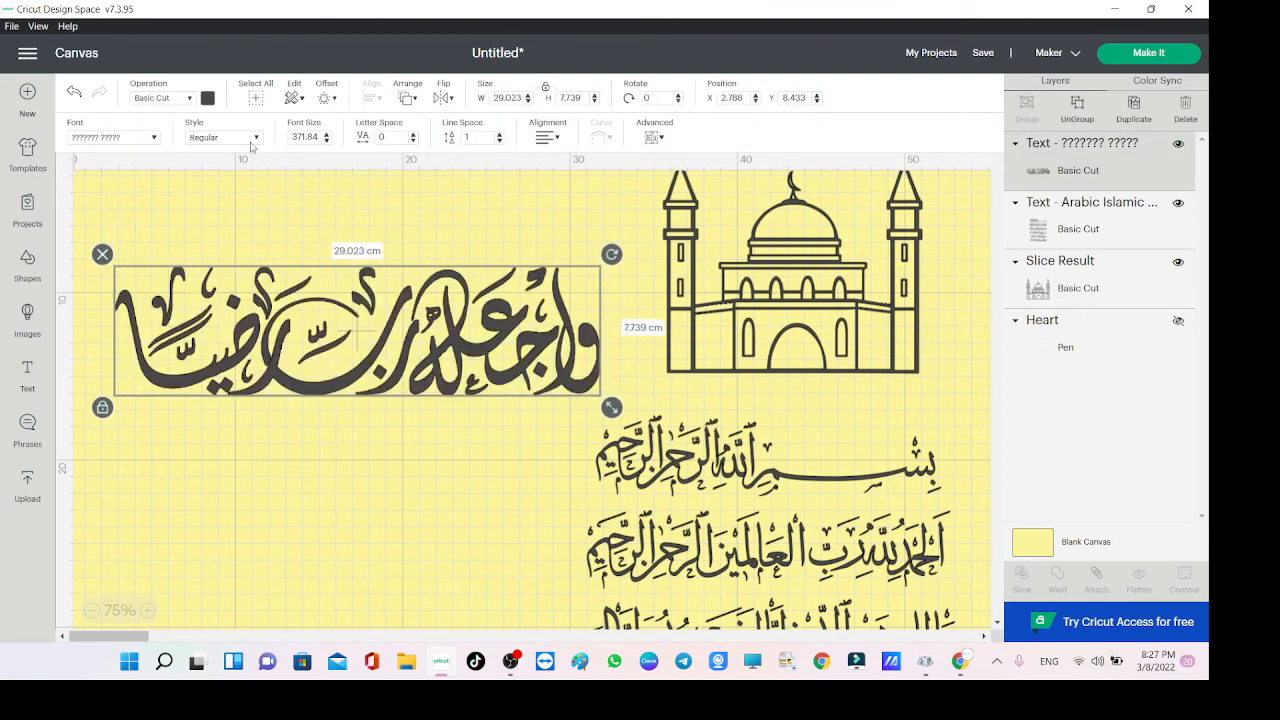
Color the calligraphy light blue and place it at about X 3.2, Y 5.0 cm, sized about 18.3 × 4.9 cm.
{"action": "left_click", "coordinate": [207, 100]}
{"action": "left_click", "coordinate": [264, 164]}
{"action": "left_click_drag", "start_coordinate": [331, 350], "coordinate": [314, 317]}
{"action": "left_click", "coordinate": [400, 416]}
{"action": "left_click_drag", "start_coordinate": [537, 350], "coordinate": [560, 325]}
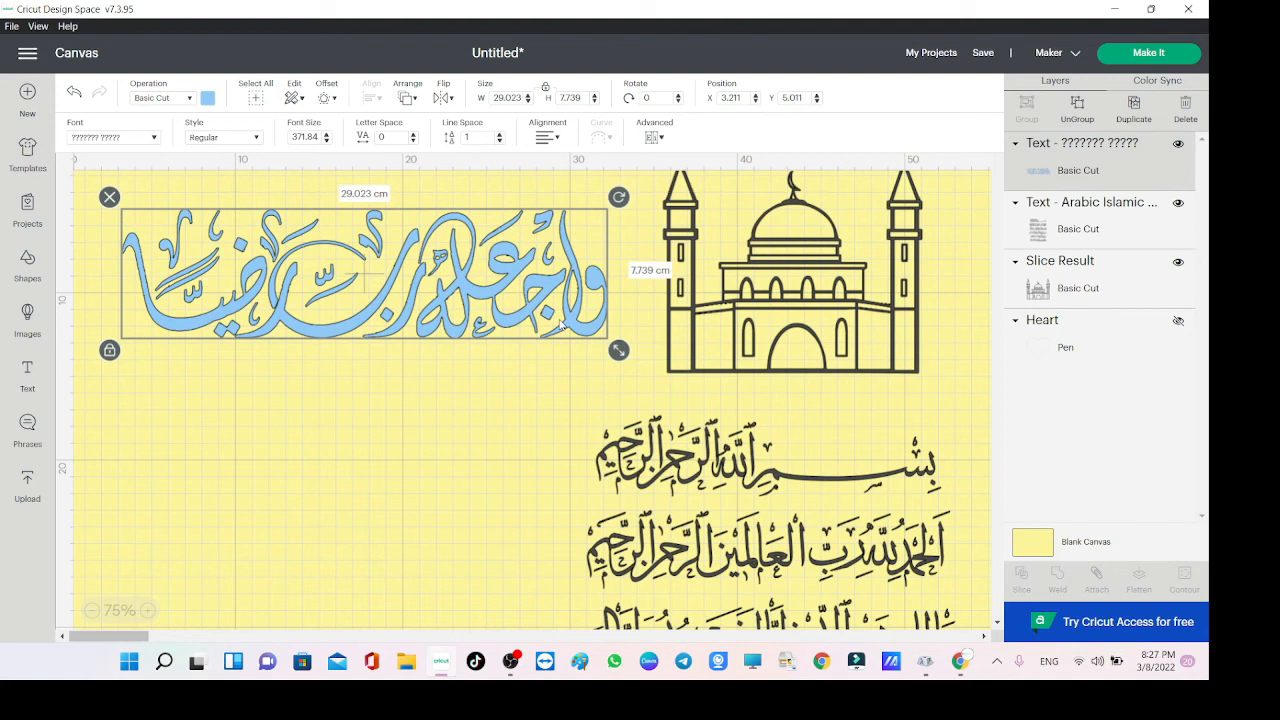
{"action": "left_click_drag", "start_coordinate": [618, 350], "coordinate": [389, 311]}
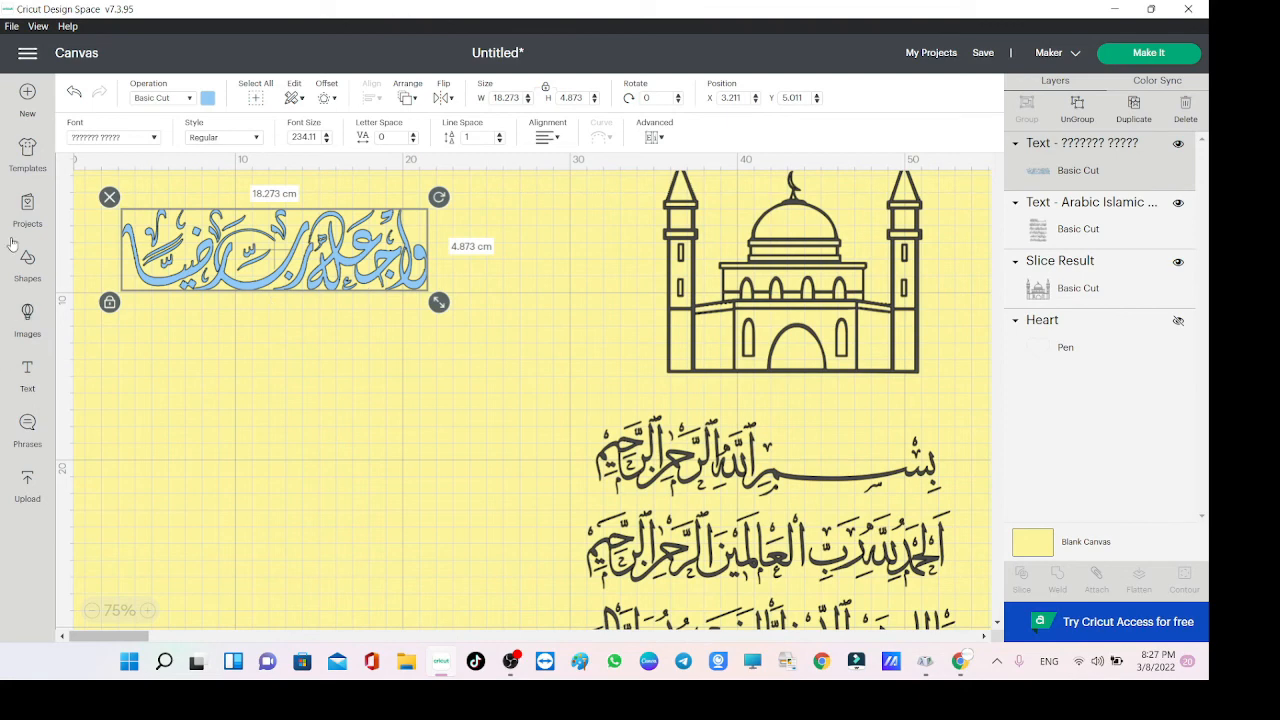
Add another text and limit its font list to system fonts.
{"action": "left_click", "coordinate": [29, 367]}
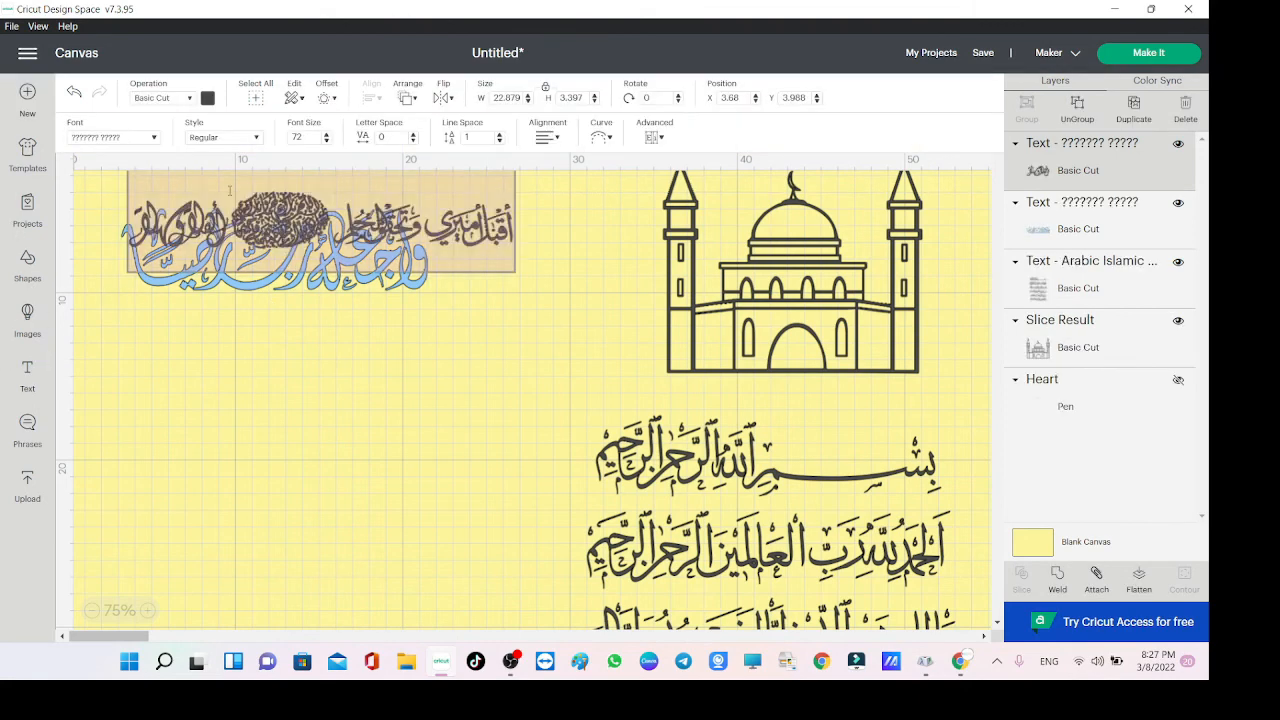
{"action": "left_click", "coordinate": [125, 141]}
{"action": "left_click", "coordinate": [515, 100]}
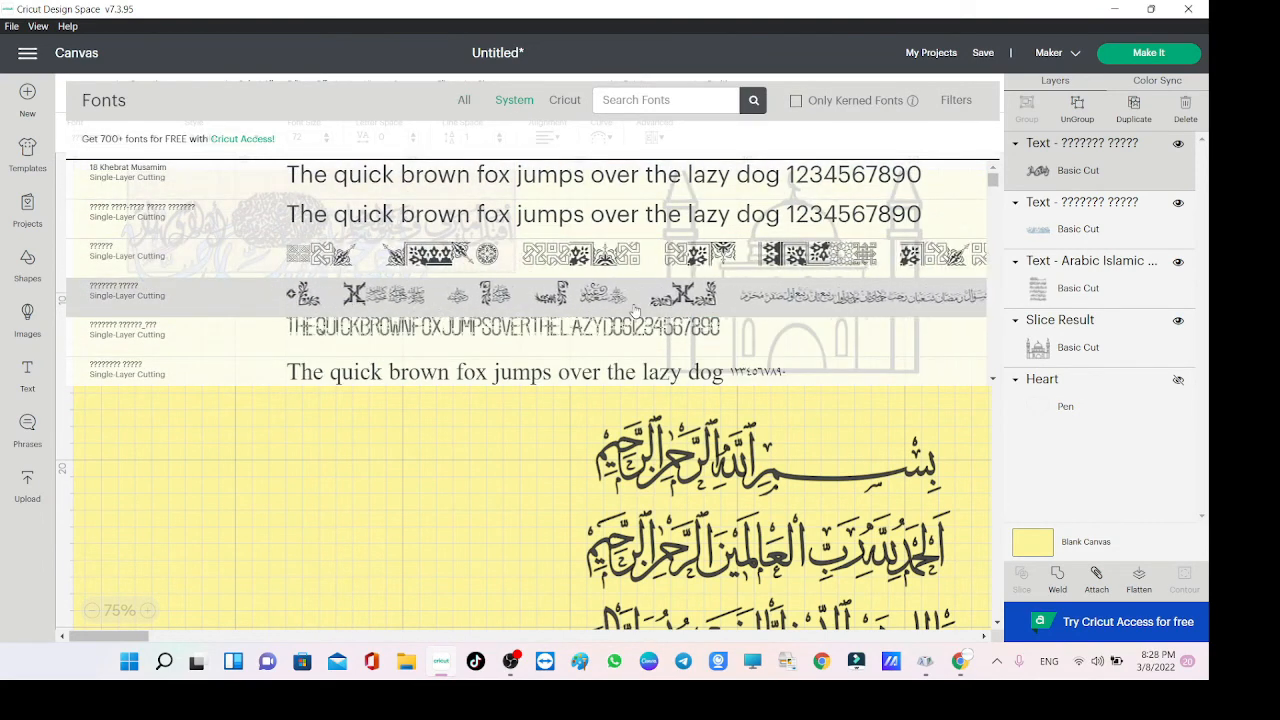
Examine the system font list for Arabic phrase, arabesque, Ramadan and mosque symbol fonts.
{"action": "scroll", "coordinate": [633, 308], "scroll_direction": "down", "scroll_amount": 6}
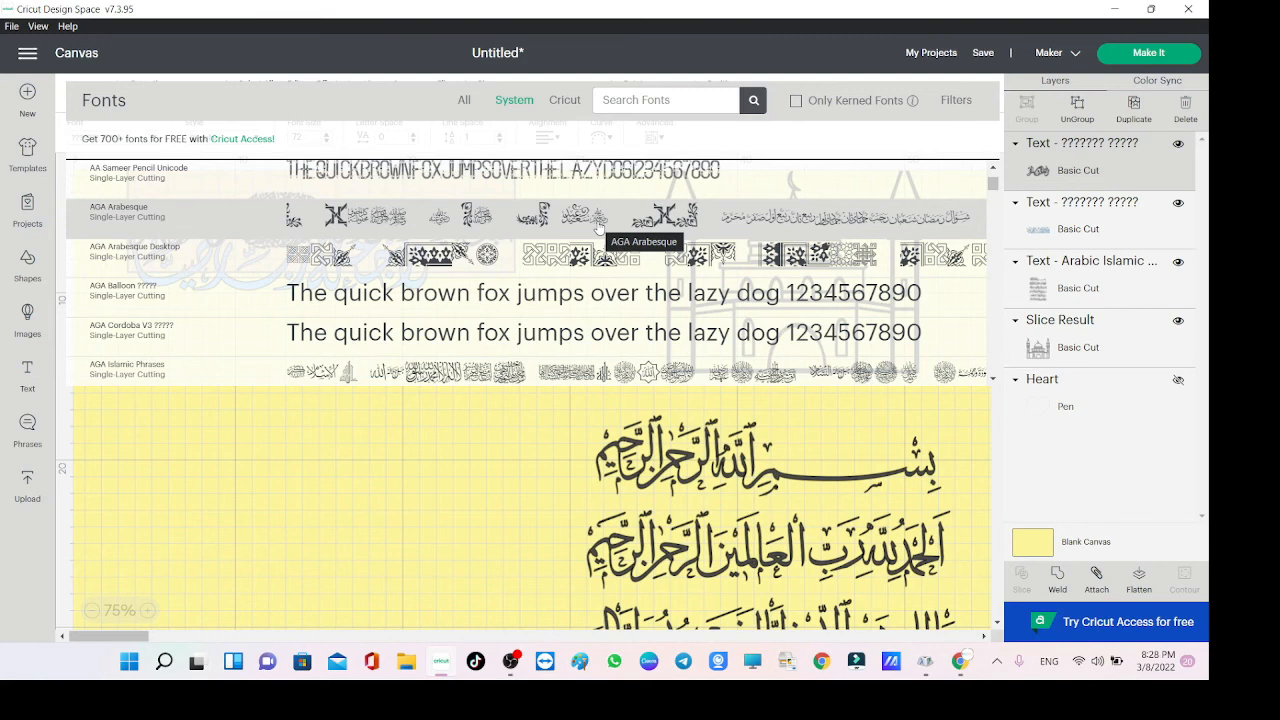
{"action": "scroll", "coordinate": [598, 228], "scroll_direction": "down", "scroll_amount": 3}
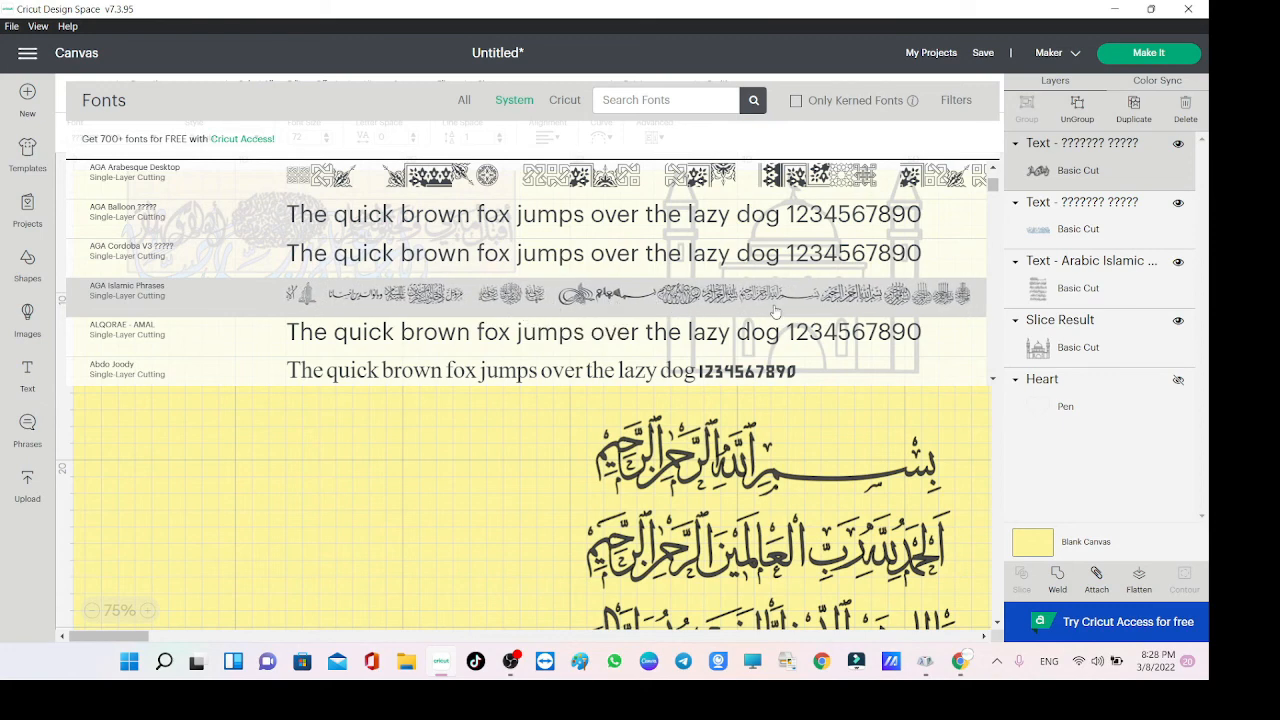
{"action": "scroll", "coordinate": [479, 313], "scroll_direction": "down", "scroll_amount": 1}
{"action": "scroll", "coordinate": [479, 313], "scroll_direction": "down", "scroll_amount": 10}
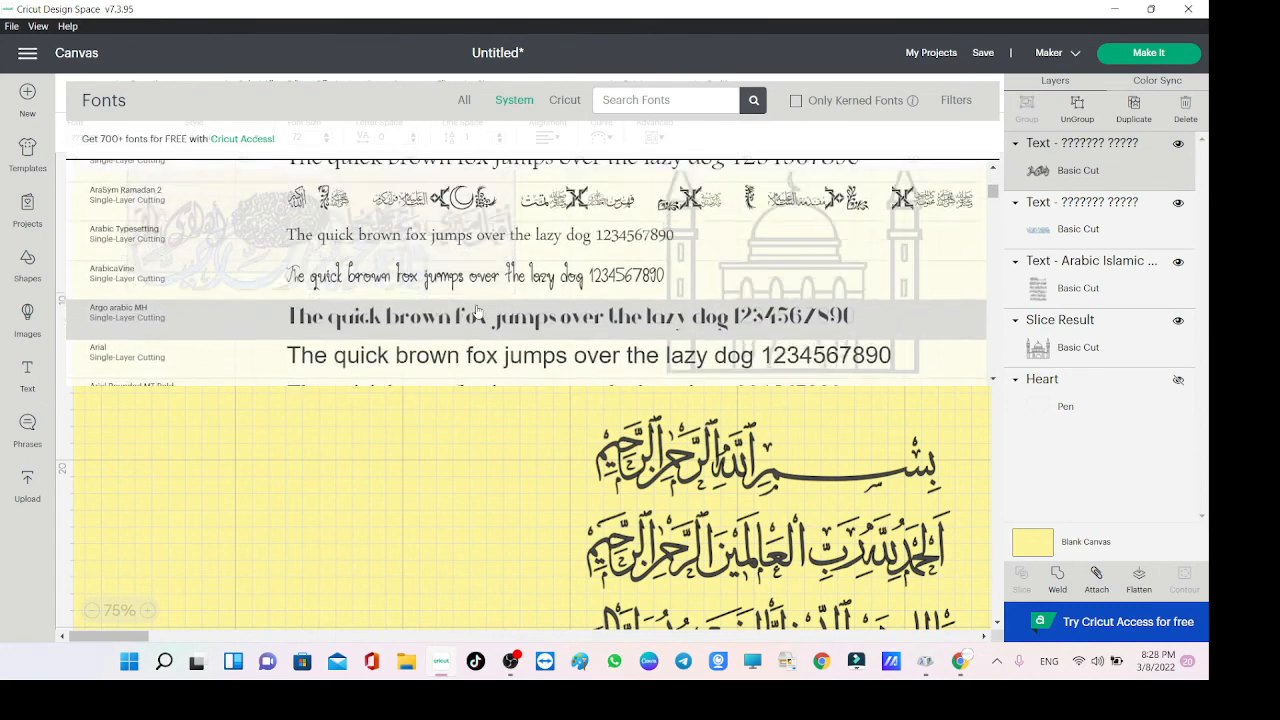
{"action": "scroll", "coordinate": [440, 268], "scroll_direction": "up", "scroll_amount": 2}
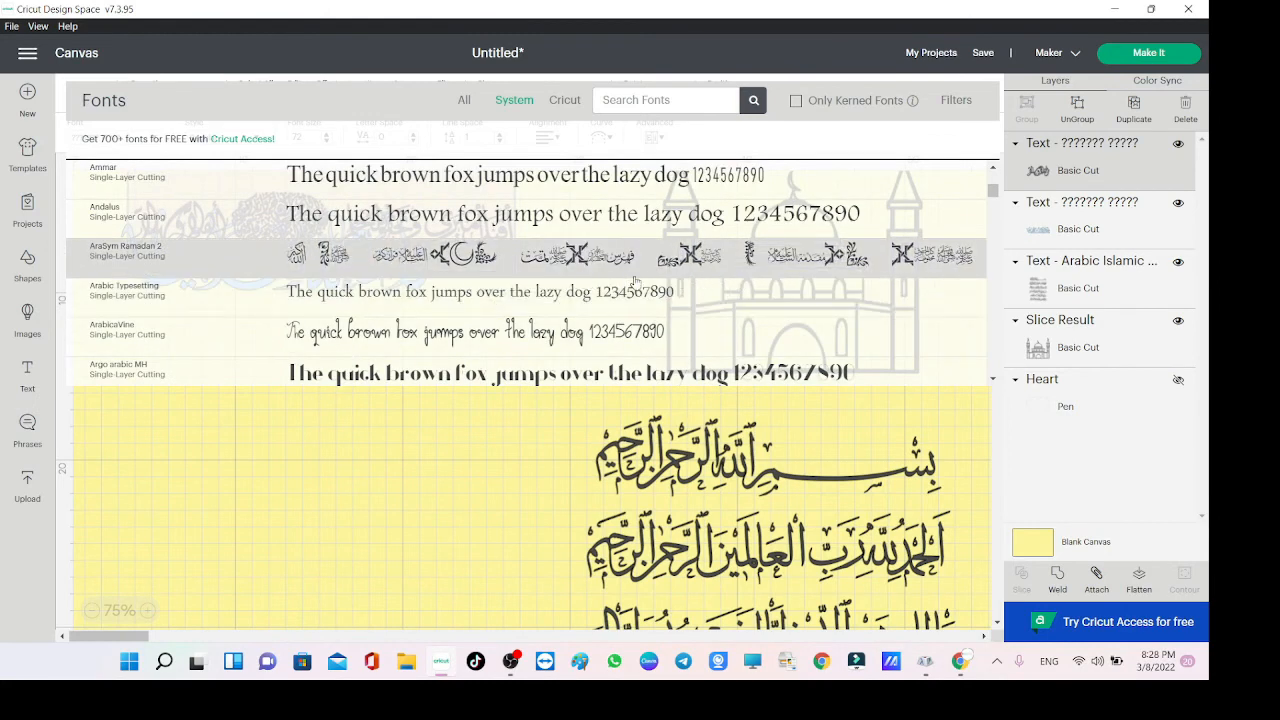
{"action": "scroll", "coordinate": [545, 288], "scroll_direction": "down", "scroll_amount": 5}
{"action": "scroll", "coordinate": [520, 291], "scroll_direction": "down", "scroll_amount": 6}
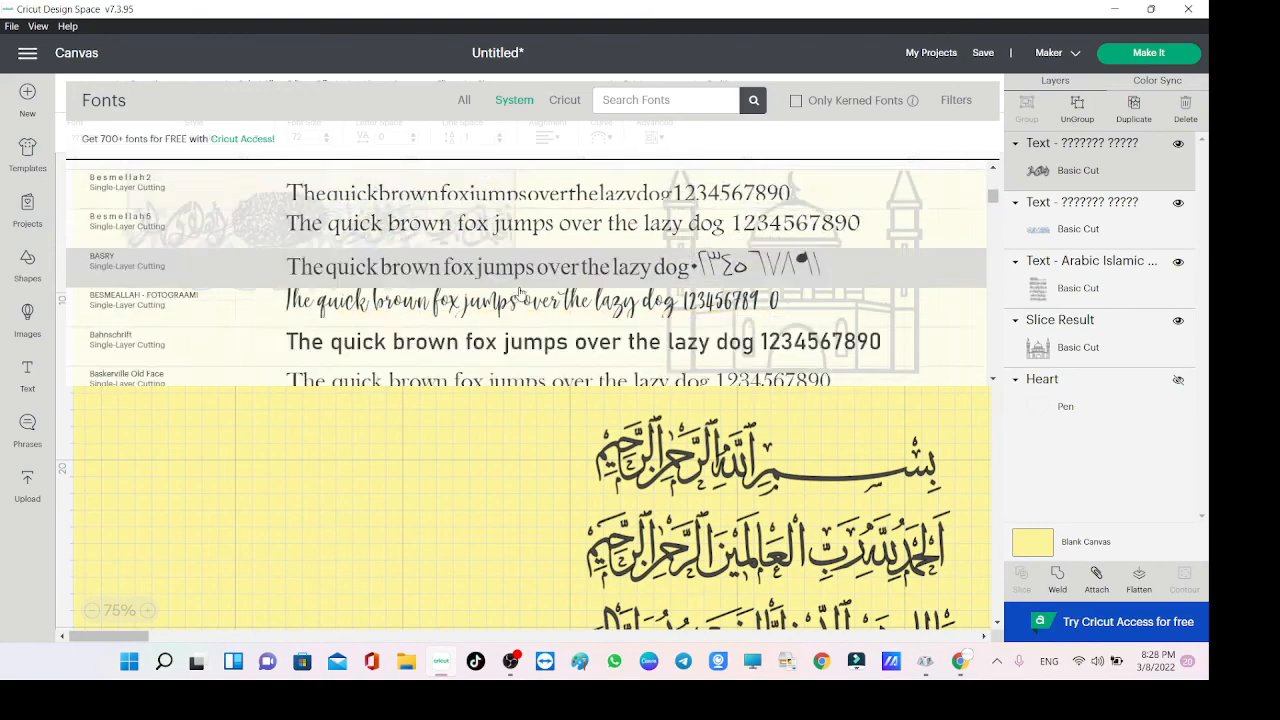
{"action": "scroll", "coordinate": [519, 292], "scroll_direction": "down", "scroll_amount": 12}
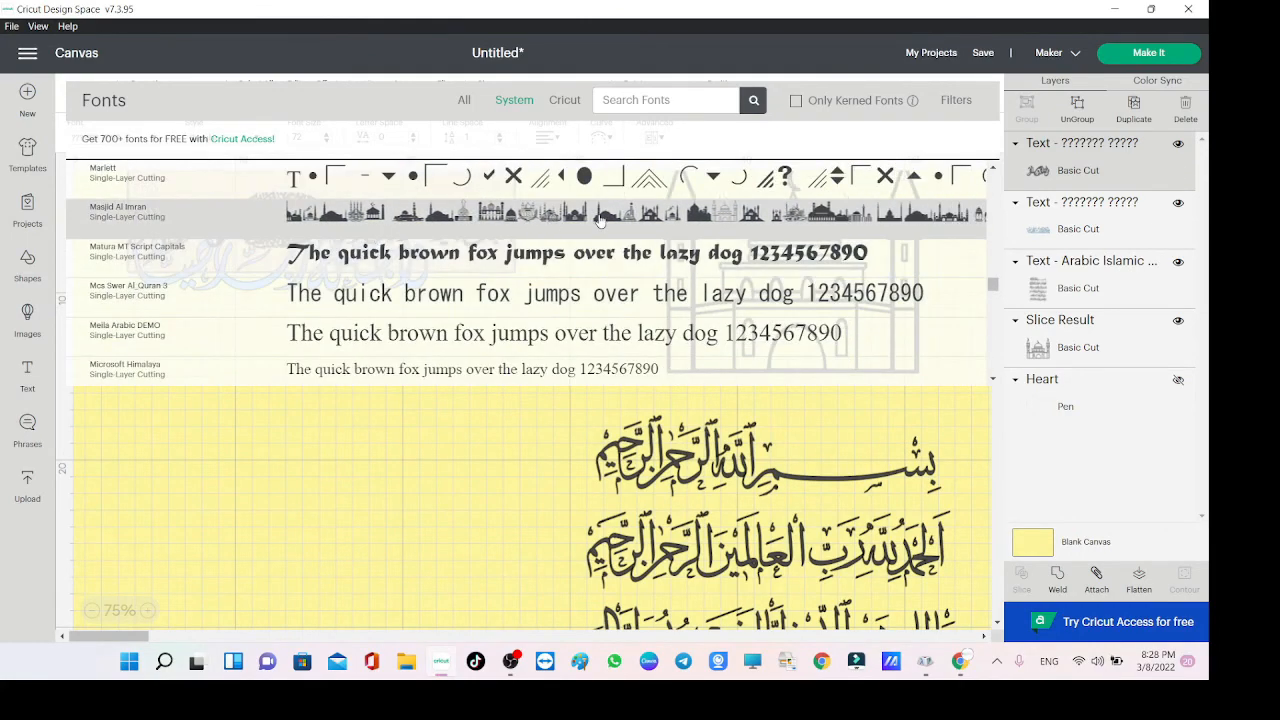
{"action": "scroll", "coordinate": [600, 227], "scroll_direction": "down", "scroll_amount": 10}
{"action": "scroll", "coordinate": [600, 260], "scroll_direction": "down", "scroll_amount": 4}
{"action": "scroll", "coordinate": [601, 280], "scroll_direction": "down", "scroll_amount": 2}
Apply the Purity_kw heart font to the new text.
{"action": "scroll", "coordinate": [601, 280], "scroll_direction": "up", "scroll_amount": 5}
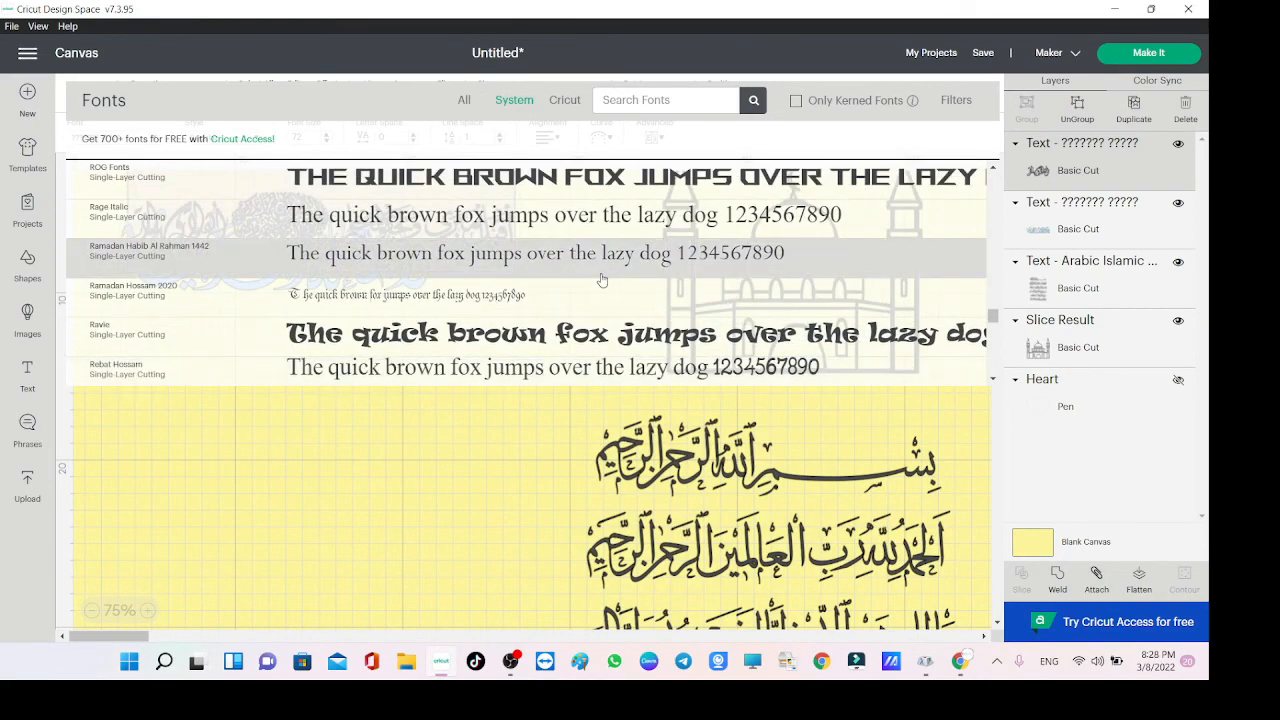
{"action": "scroll", "coordinate": [602, 280], "scroll_direction": "up", "scroll_amount": 4}
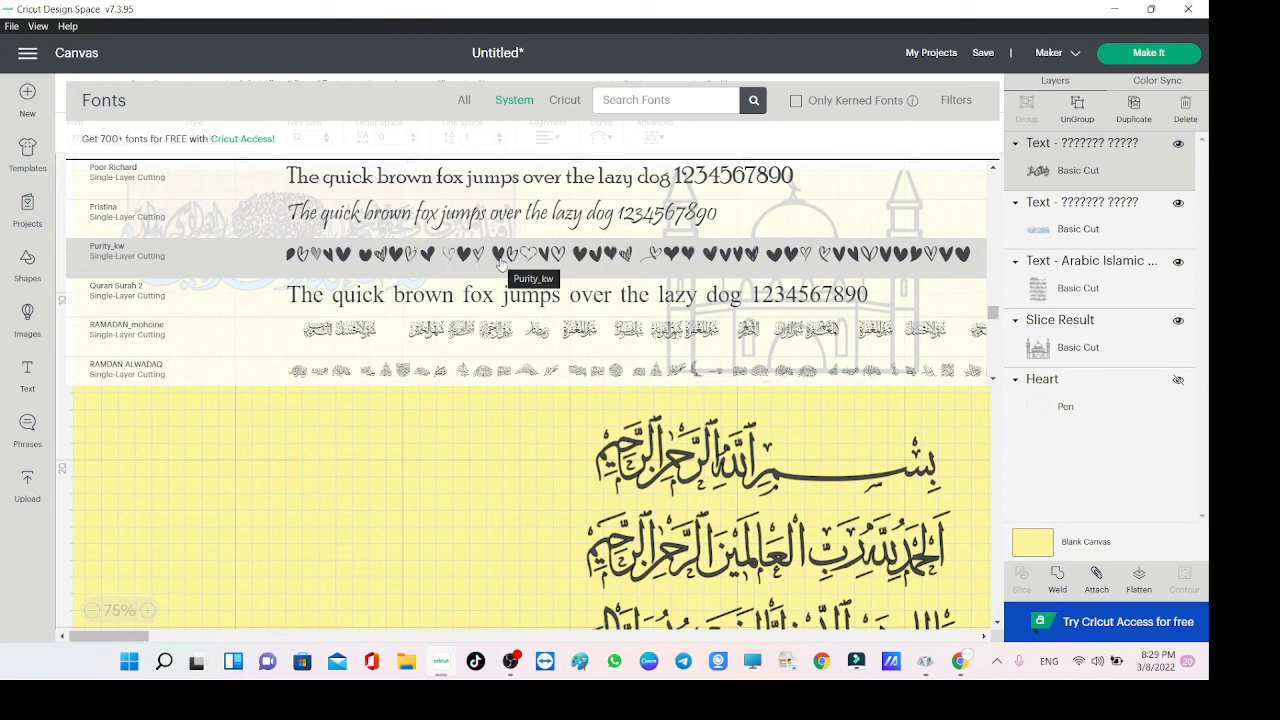
{"action": "left_click", "coordinate": [440, 262]}
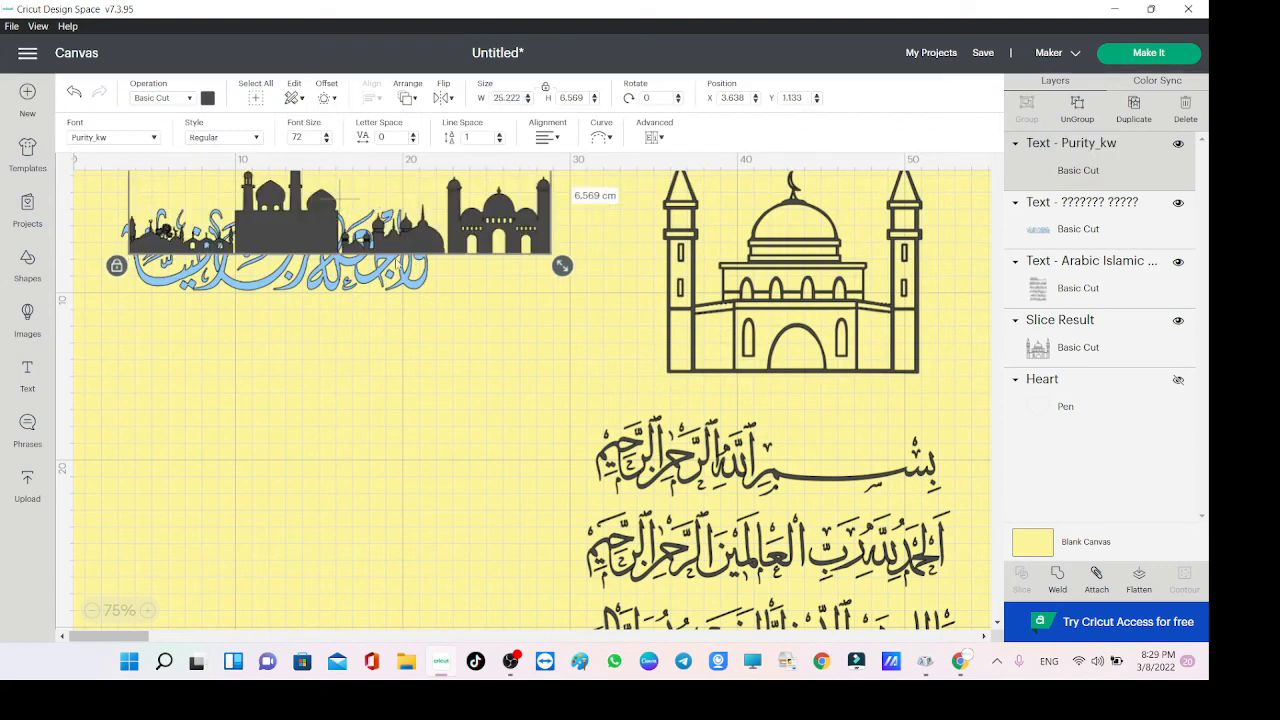
Move the mosque skyline text below the blue calligraphy and apply the purity_kw heart font to it.
{"action": "left_click_drag", "start_coordinate": [395, 262], "coordinate": [400, 392]}
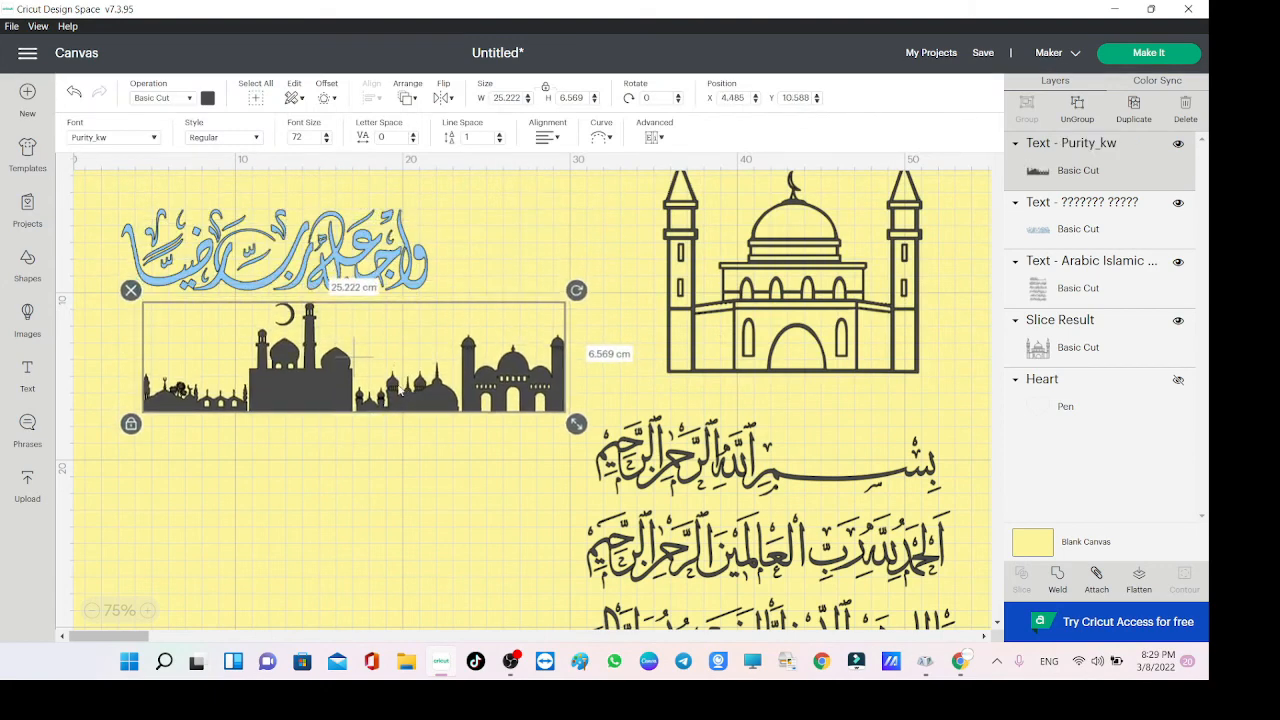
{"action": "left_click", "coordinate": [120, 138]}
{"action": "type", "text": "pur"}
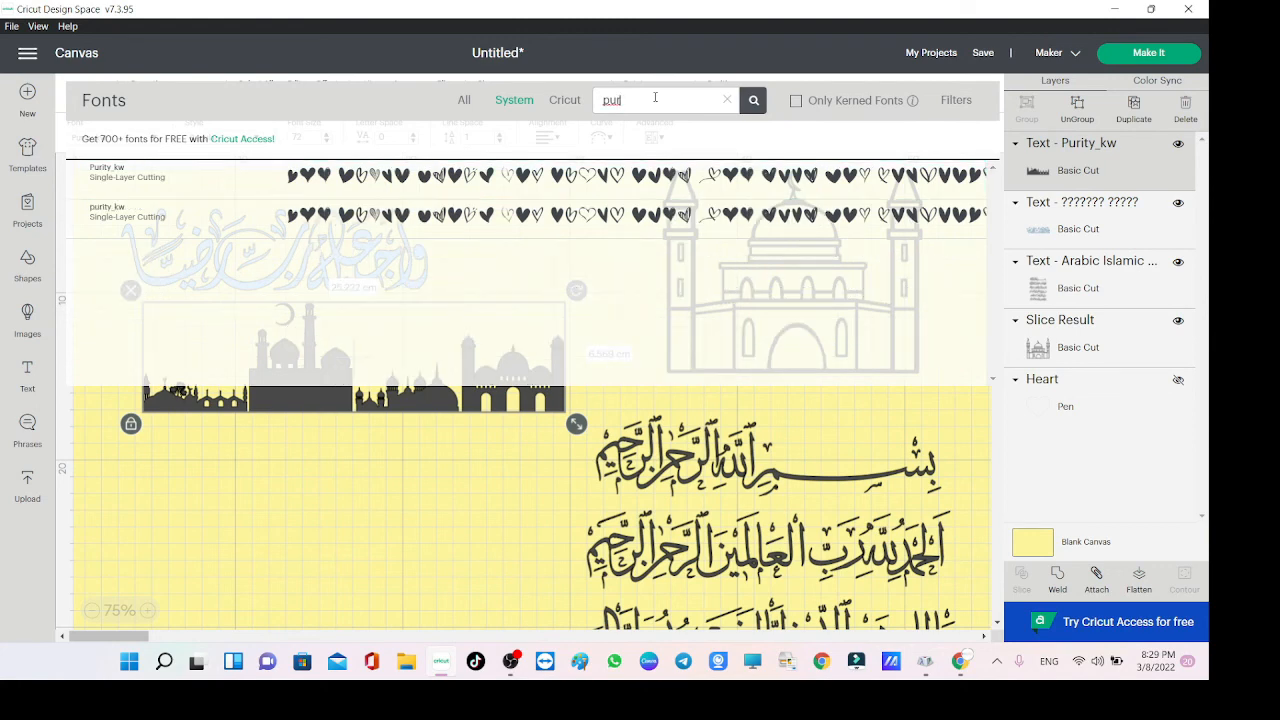
{"action": "left_click", "coordinate": [579, 228]}
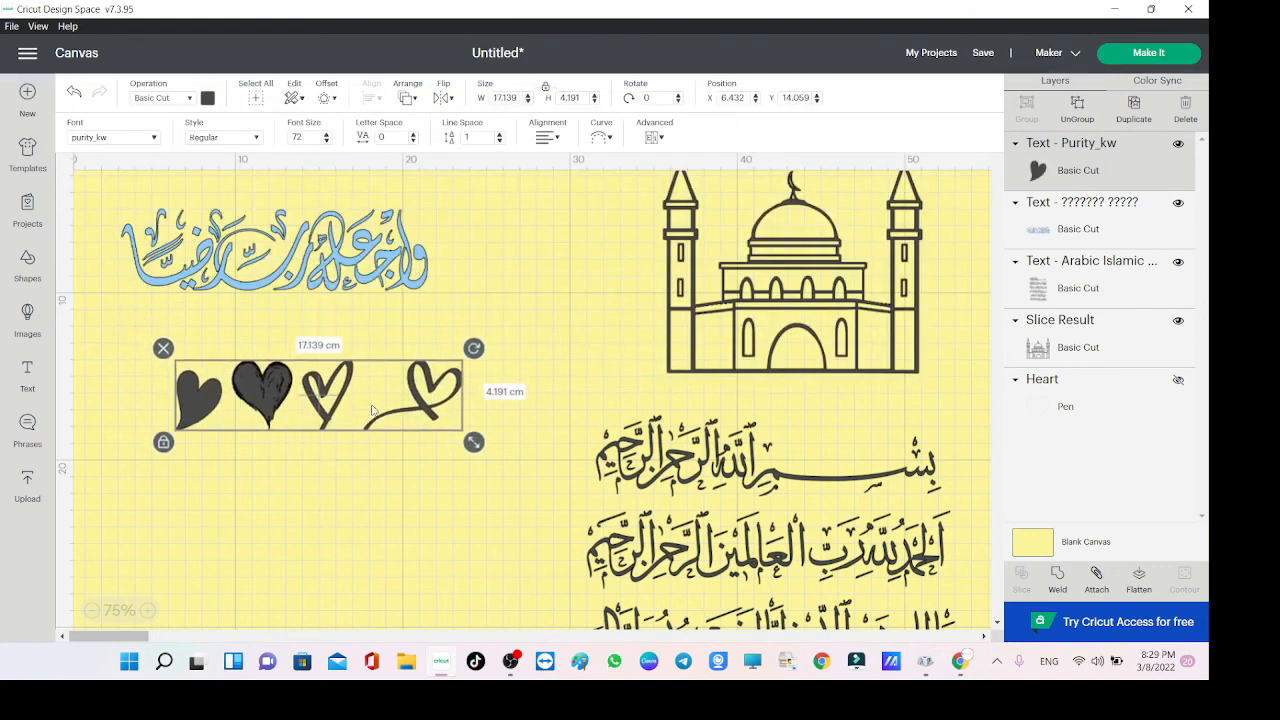
Replace the heart text's characters with "fgh".
{"action": "double_click", "coordinate": [372, 410]}
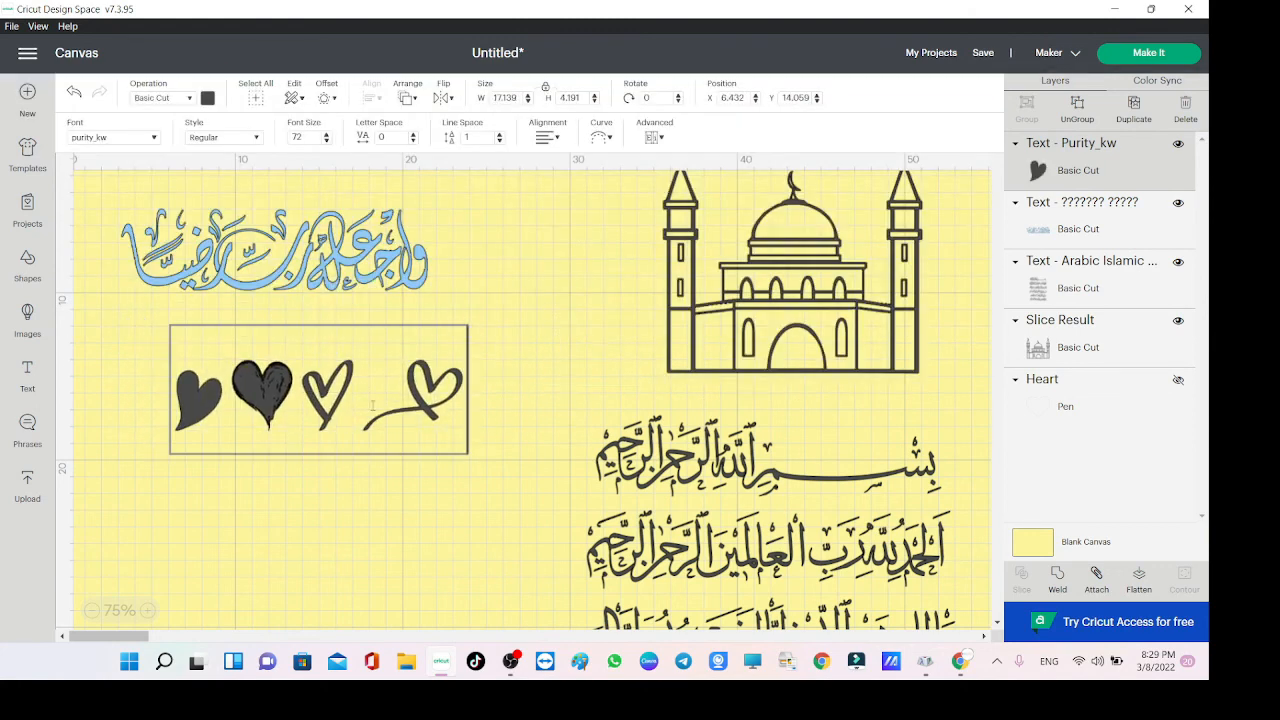
{"action": "type", "text": "e"}
{"action": "key", "text": "BackSpace"}
{"action": "key", "text": "BackSpace"}
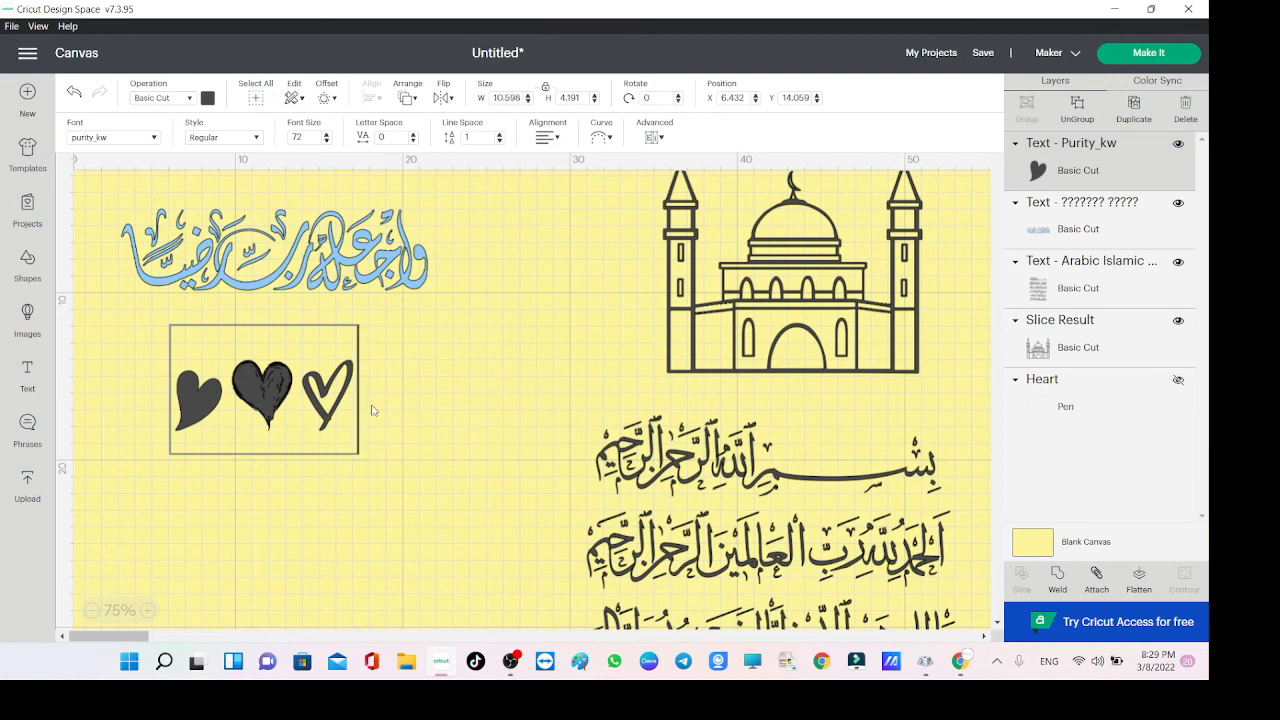
{"action": "key", "text": "BackSpace"}
{"action": "key", "text": "BackSpace"}
{"action": "key", "text": "BackSpace"}
{"action": "type", "text": "fg"}
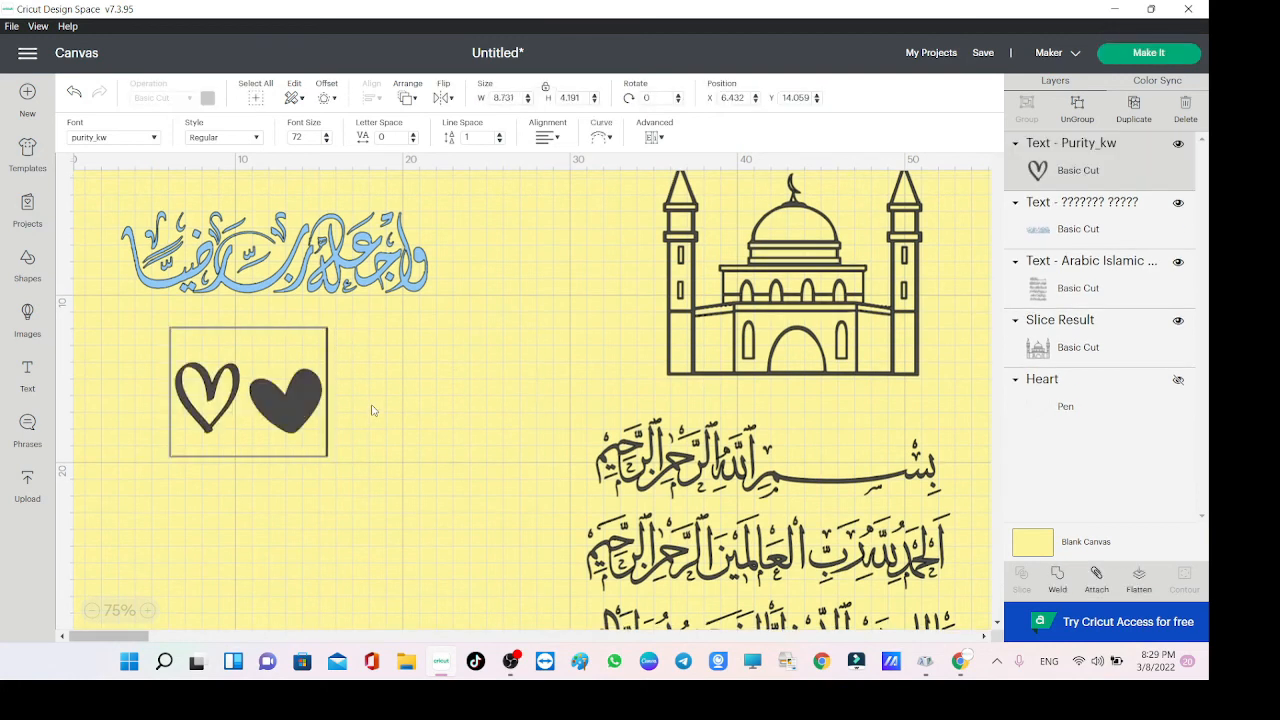
{"action": "type", "text": "h"}
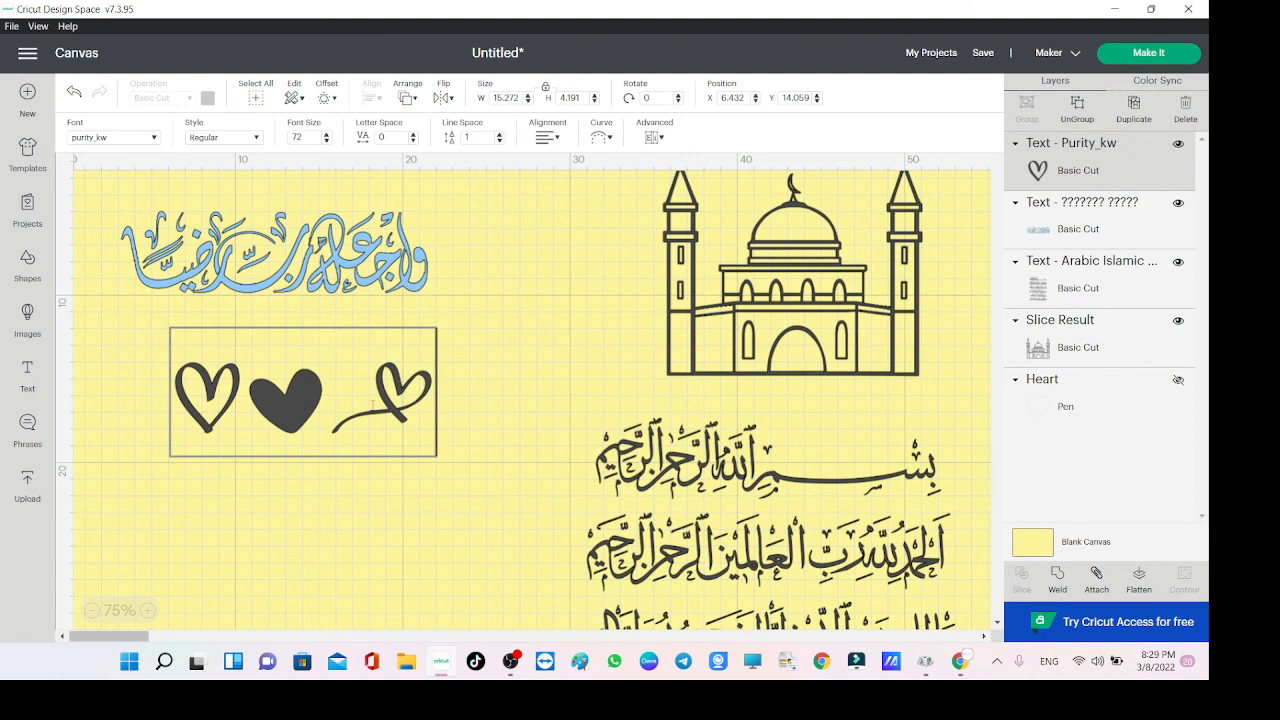
Ungroup the heart text into separate letters and spread the three hearts out below the blue calligraphy.
{"action": "left_click", "coordinate": [654, 137]}
{"action": "left_click", "coordinate": [710, 157]}
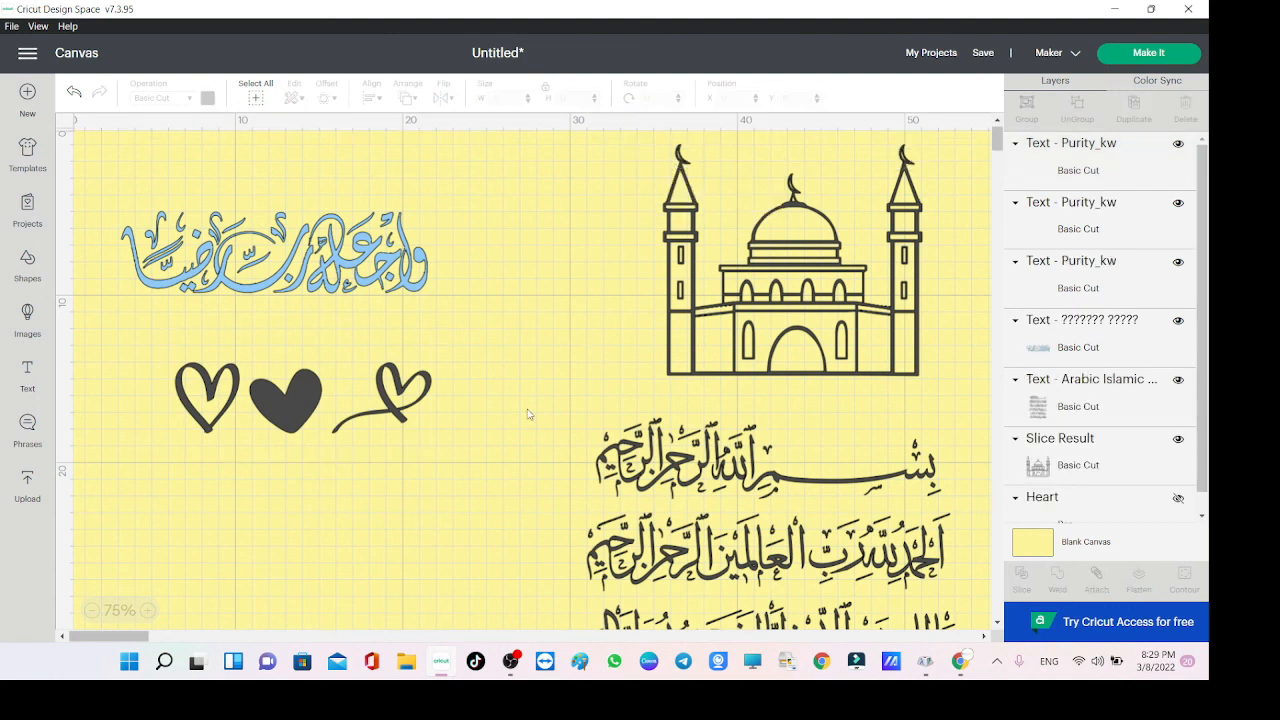
{"action": "left_click_drag", "start_coordinate": [403, 394], "coordinate": [550, 347]}
{"action": "left_click_drag", "start_coordinate": [318, 385], "coordinate": [397, 362]}
{"action": "left_click_drag", "start_coordinate": [222, 405], "coordinate": [329, 377]}
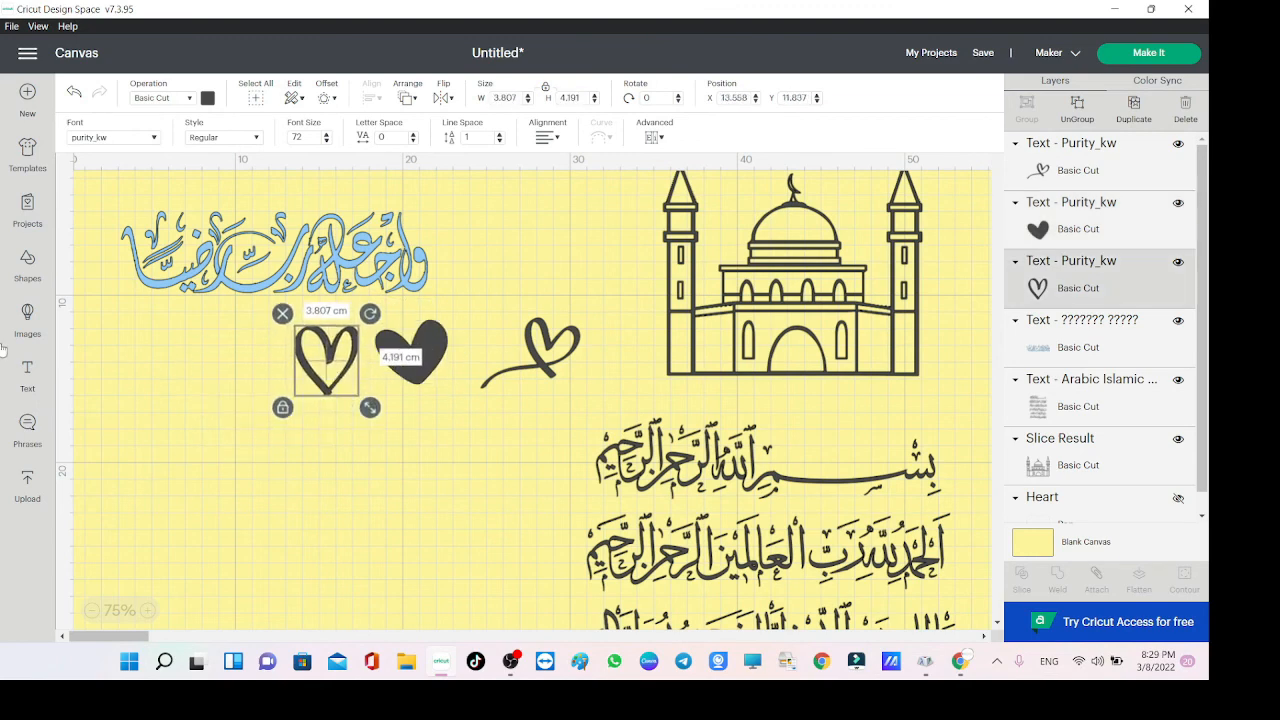
Add another purity_kw heart text, delete the extra copy and place the remaining row at about X 7.0, Y 23.7 cm.
{"action": "left_click", "coordinate": [18, 382]}
{"action": "key", "text": "ctrl+v"}
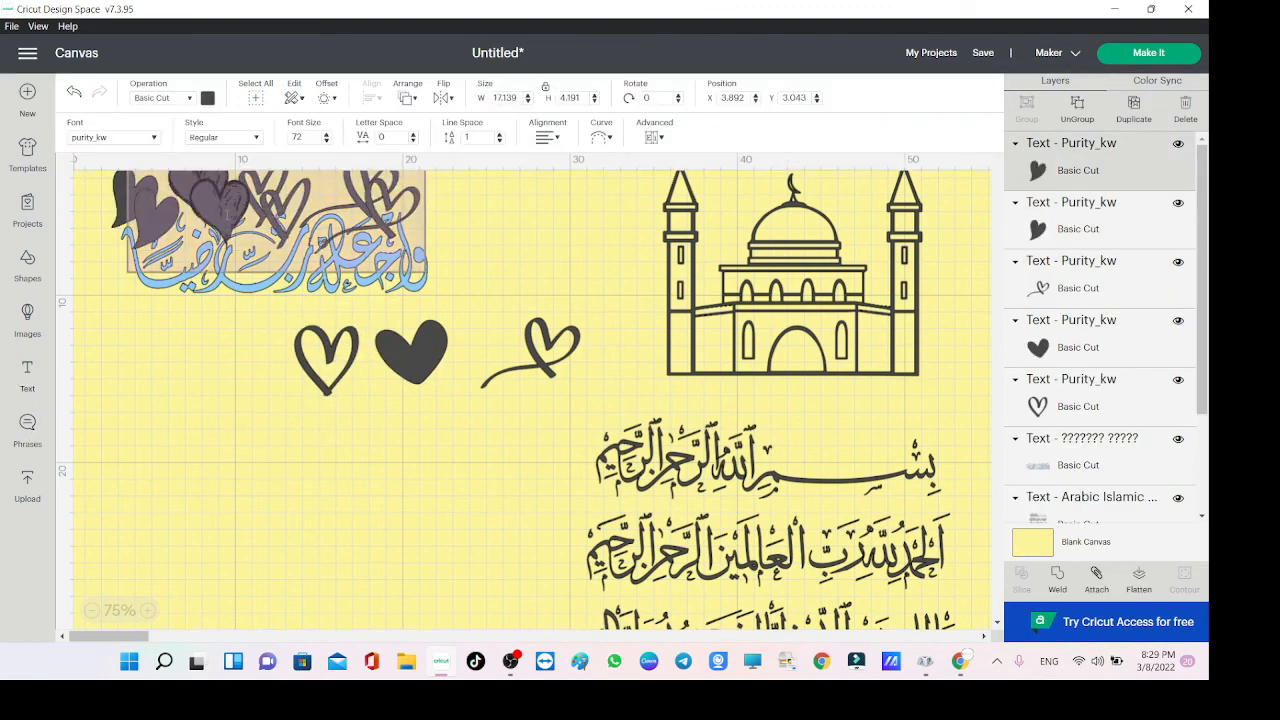
{"action": "left_click", "coordinate": [198, 215]}
{"action": "left_click_drag", "start_coordinate": [157, 226], "coordinate": [191, 428]}
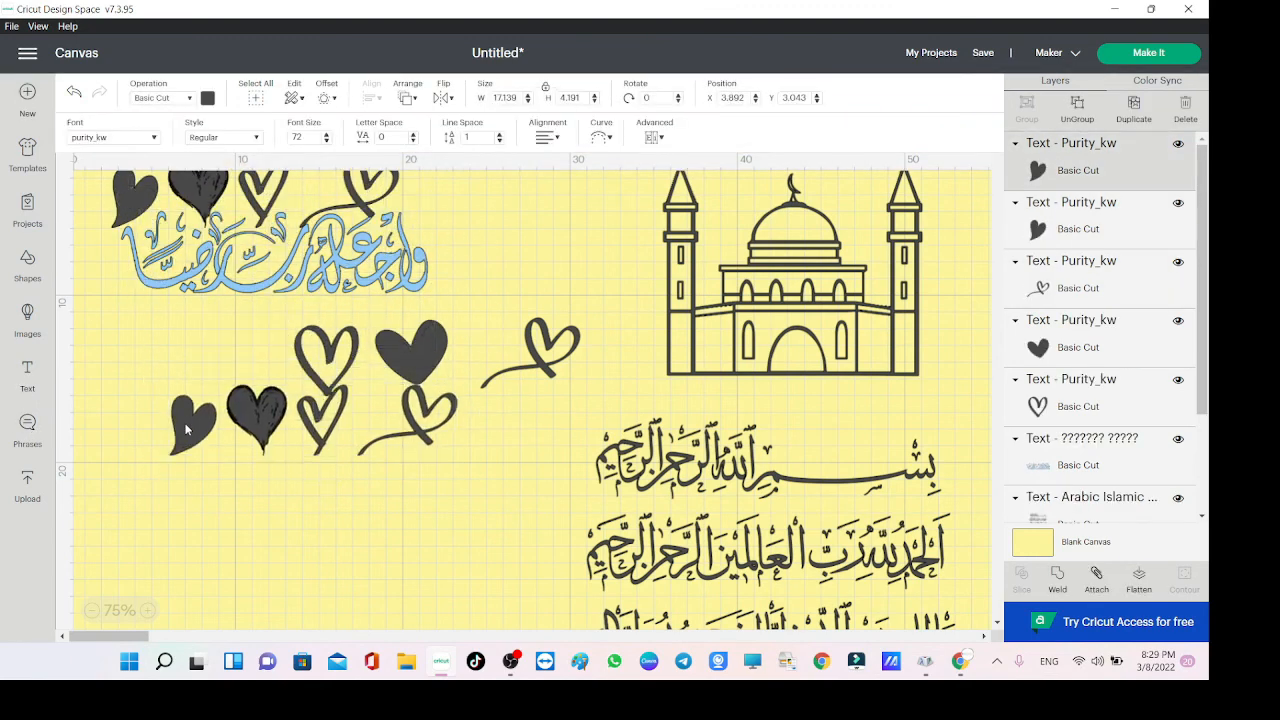
{"action": "key", "text": "Delete"}
{"action": "left_click_drag", "start_coordinate": [156, 158], "coordinate": [206, 320]}
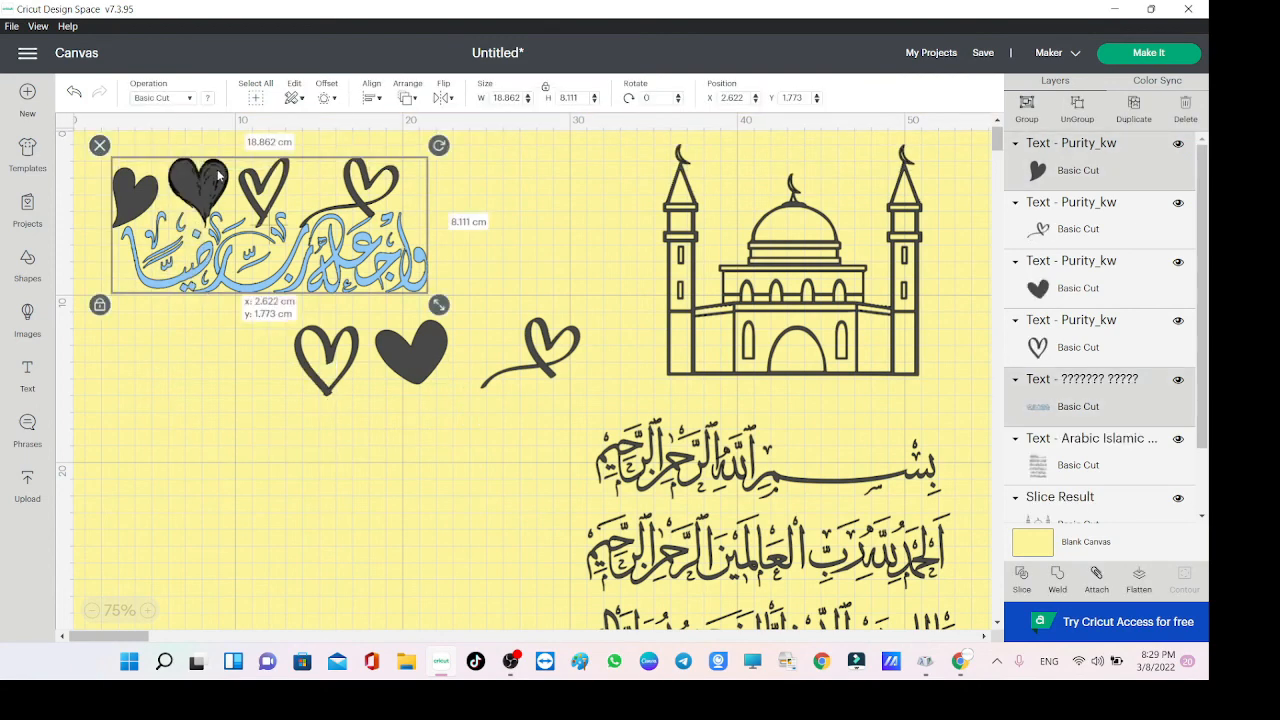
{"action": "left_click", "coordinate": [215, 222]}
{"action": "left_click_drag", "start_coordinate": [214, 222], "coordinate": [283, 575]}
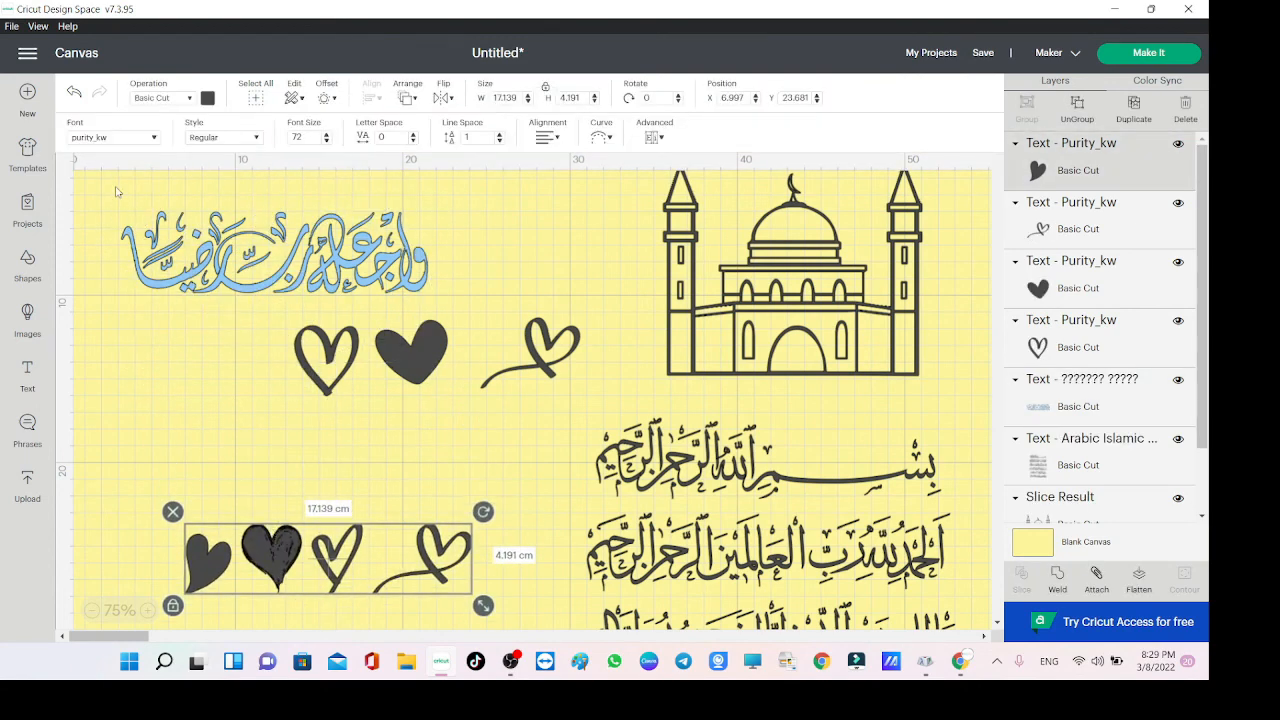
Apply the kol-3am-bkher font to the new row of hearts.
{"action": "left_click", "coordinate": [122, 139]}
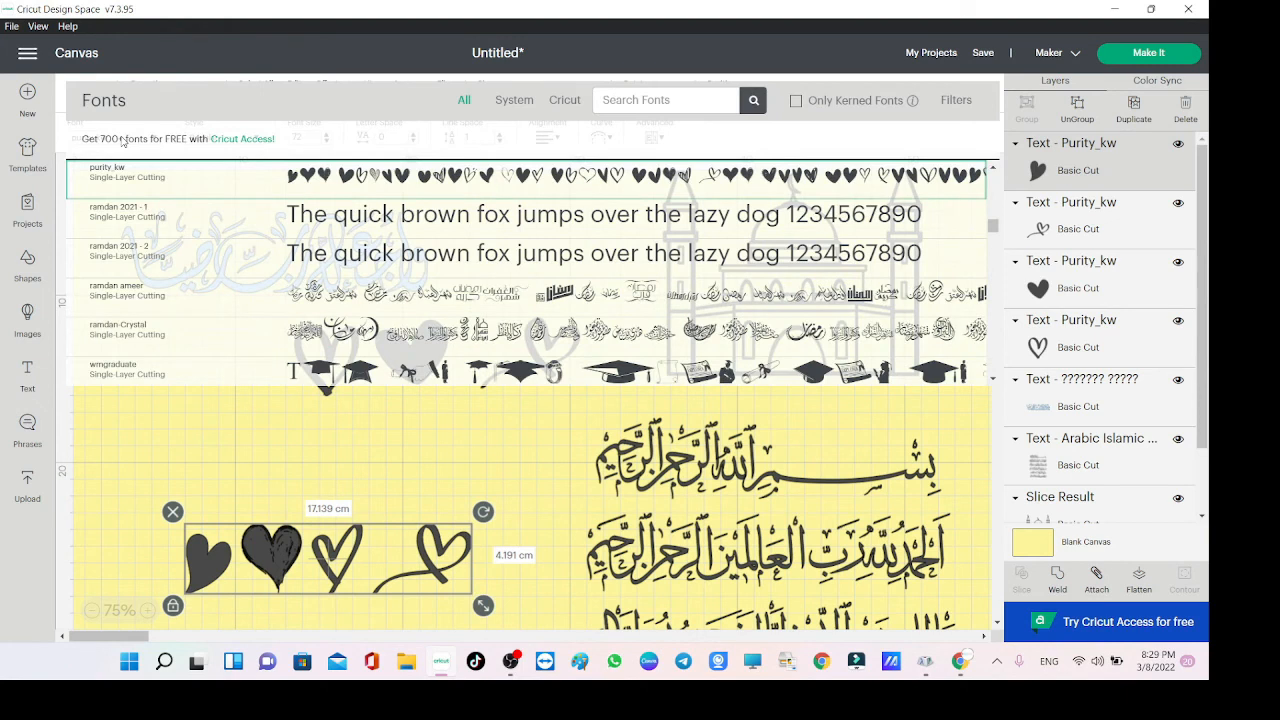
{"action": "left_click", "coordinate": [615, 91]}
{"action": "type", "text": "kol"}
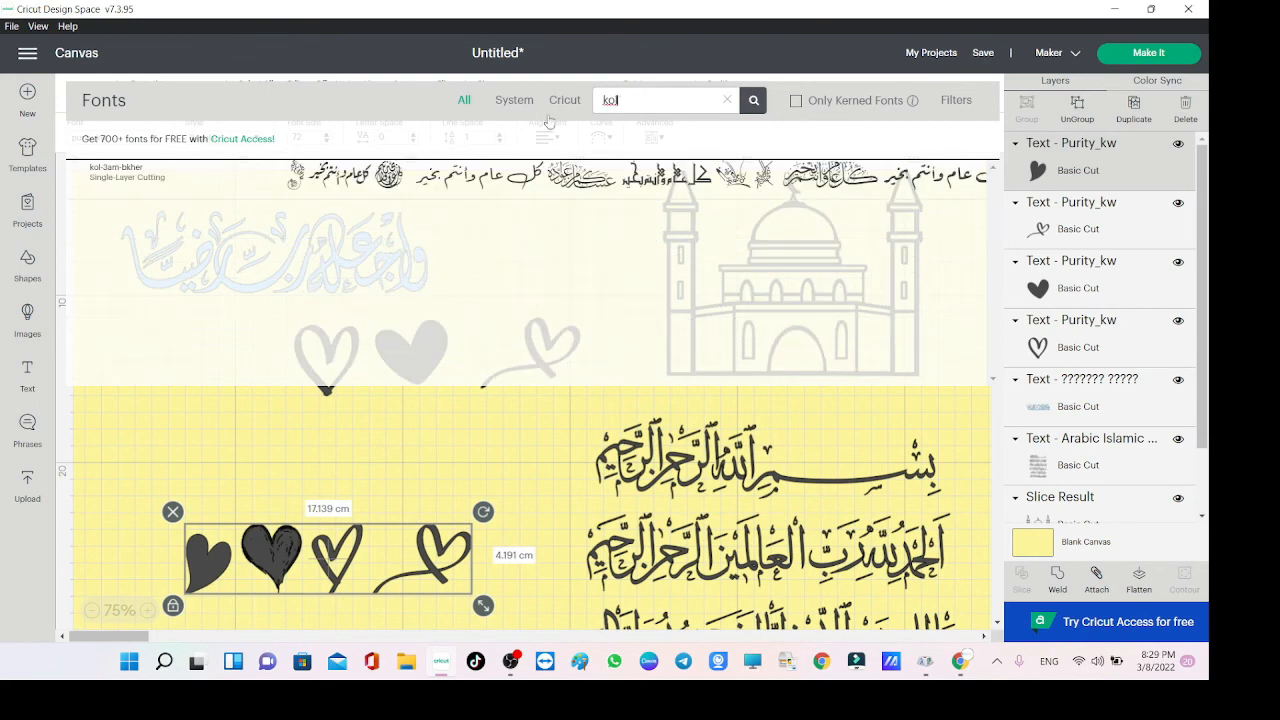
{"action": "left_click", "coordinate": [540, 177]}
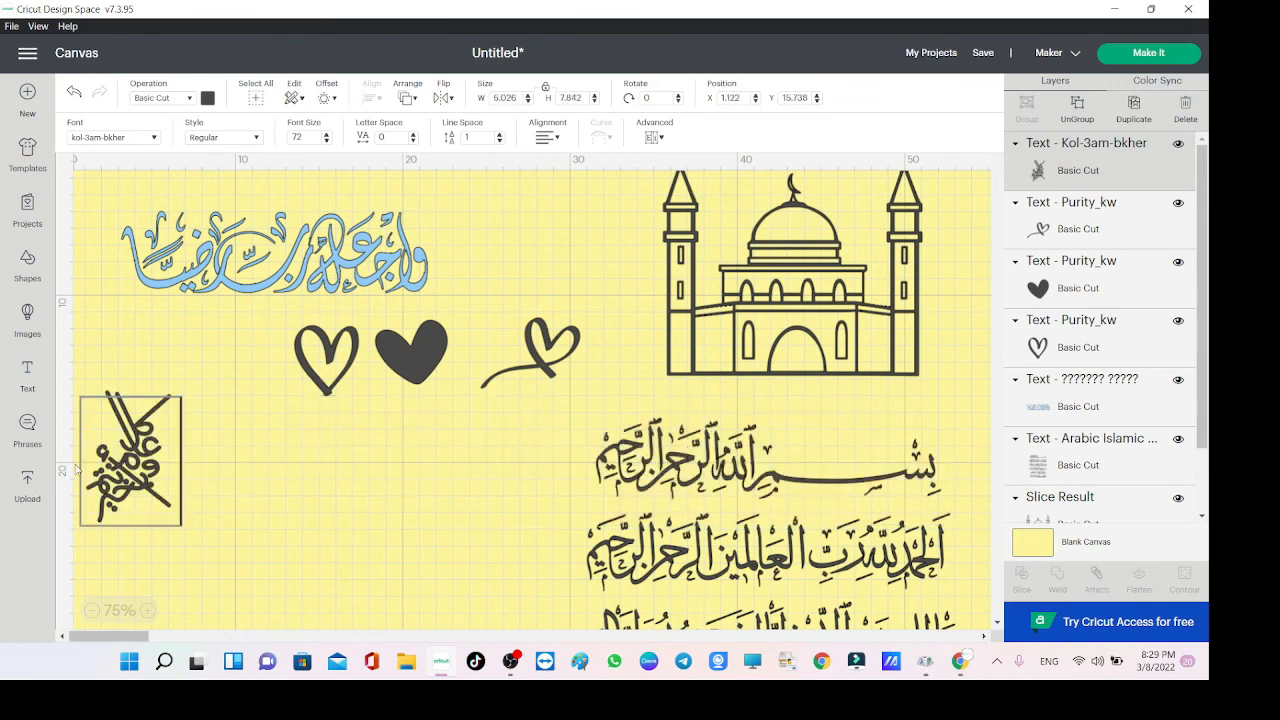
Enlarge the kol-3am-bkher phrase to about 11.8 × 18.5 cm and place it at about X 4.4, Y 19.6 cm.
{"action": "left_click_drag", "start_coordinate": [181, 525], "coordinate": [269, 567]}
{"action": "scroll", "coordinate": [269, 567], "scroll_direction": "down", "scroll_amount": 5}
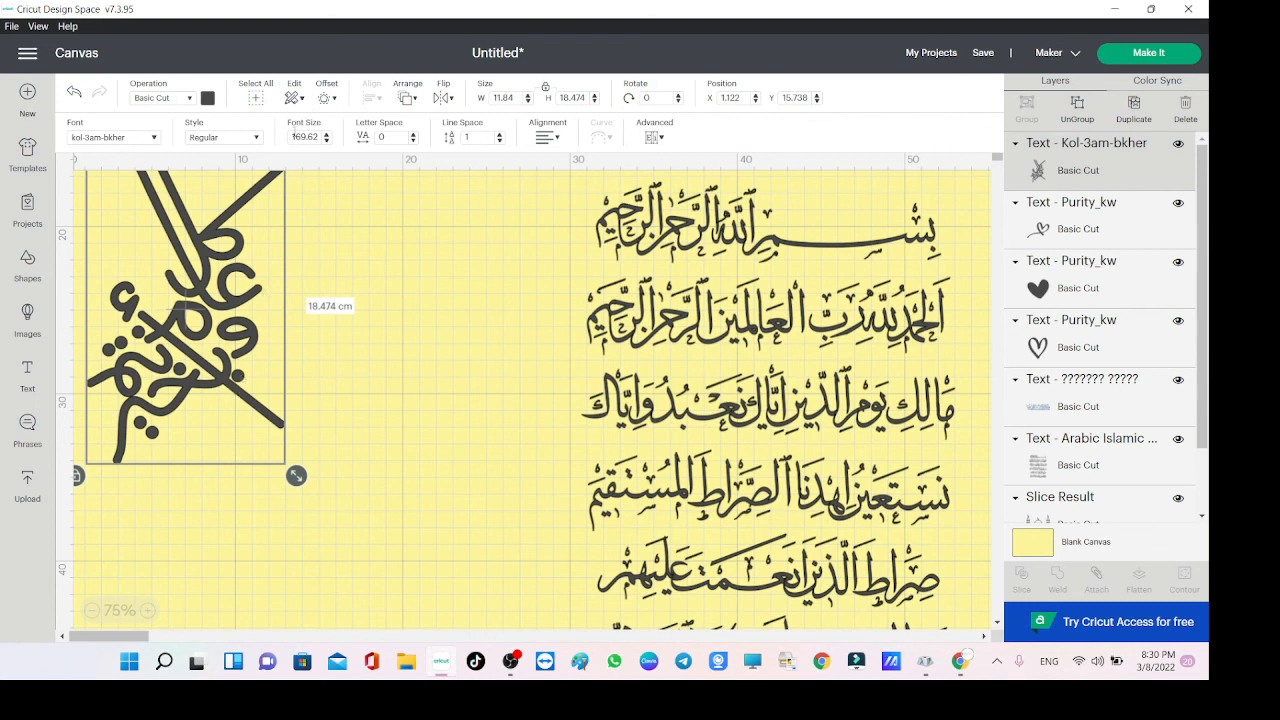
{"action": "left_click_drag", "start_coordinate": [168, 277], "coordinate": [222, 341]}
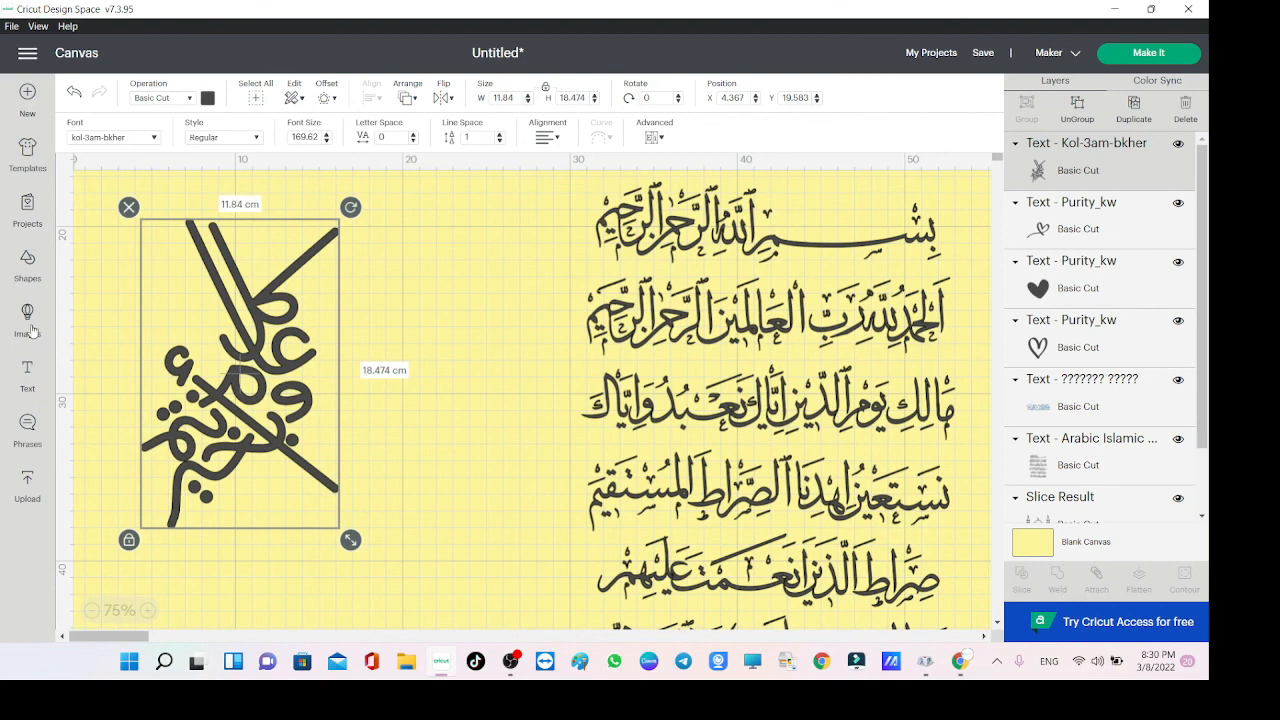
Apply the font islamic color to the phrase and place it at about X 6.2, Y 44.3 cm.
{"action": "left_click", "coordinate": [80, 137]}
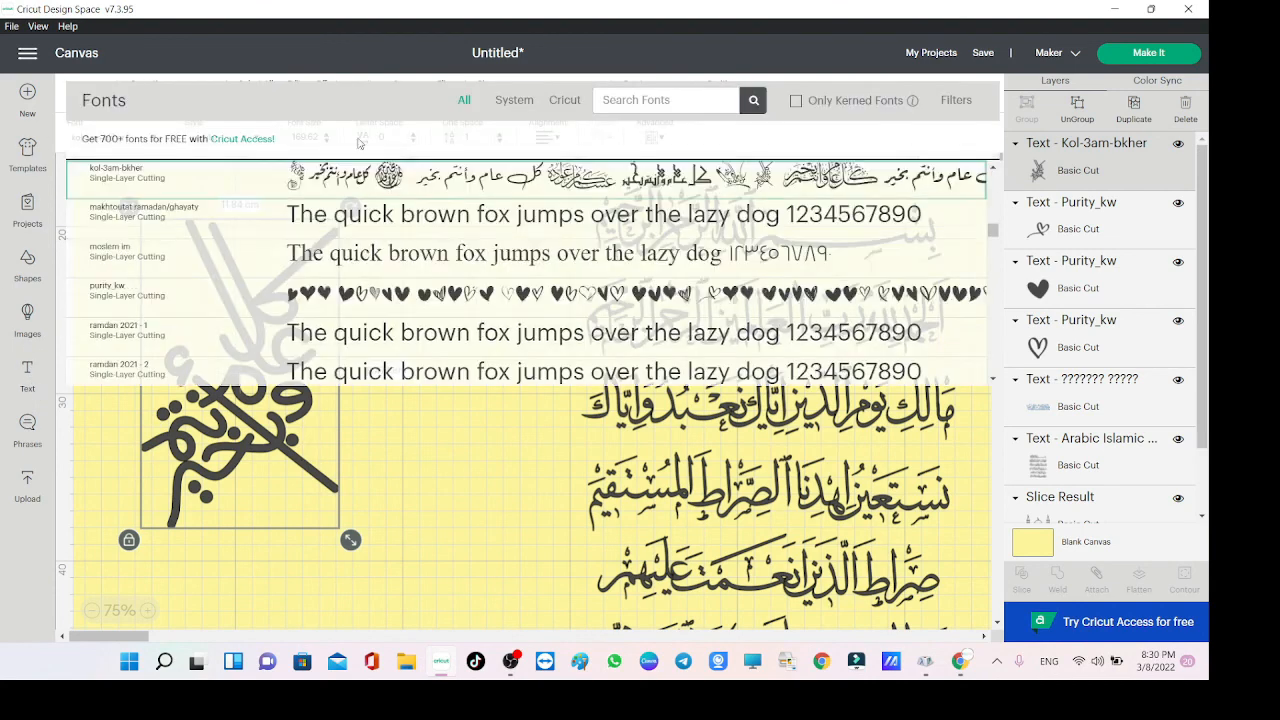
{"action": "type", "text": "font isl"}
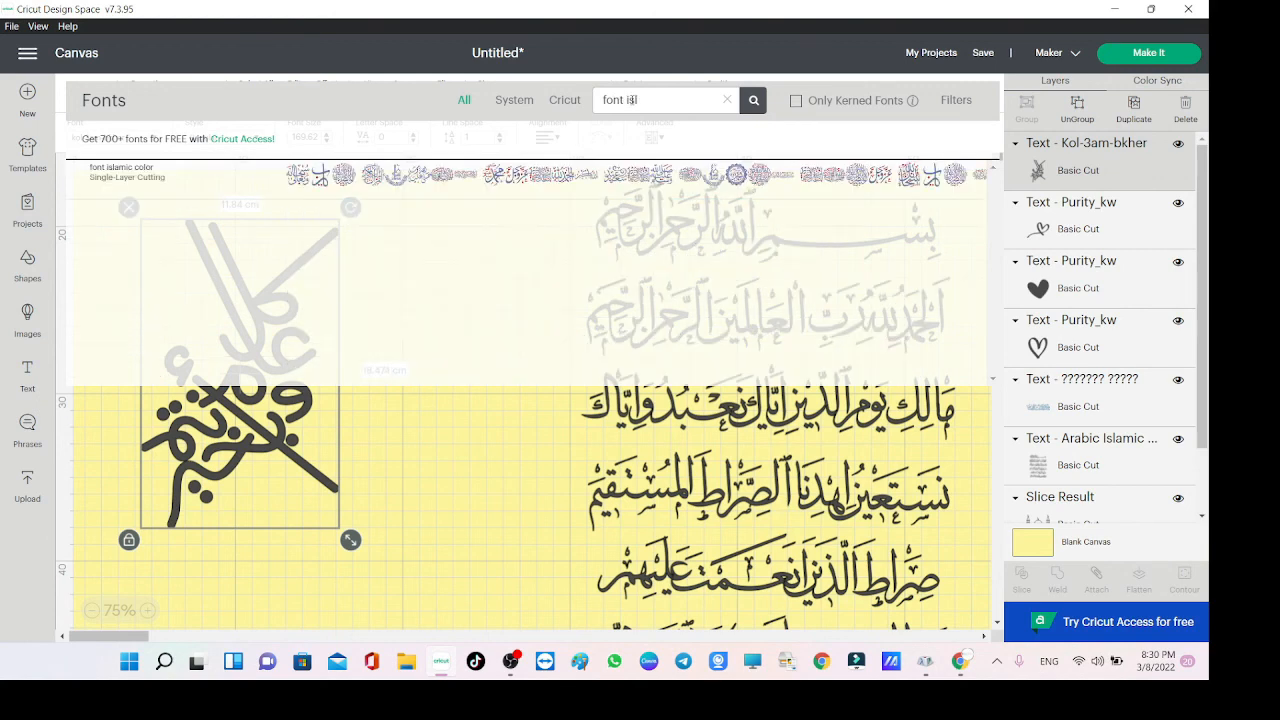
{"action": "left_click", "coordinate": [541, 192]}
{"action": "left_click_drag", "start_coordinate": [253, 377], "coordinate": [297, 440]}
{"action": "scroll", "coordinate": [268, 447], "scroll_direction": "down", "scroll_amount": 3}
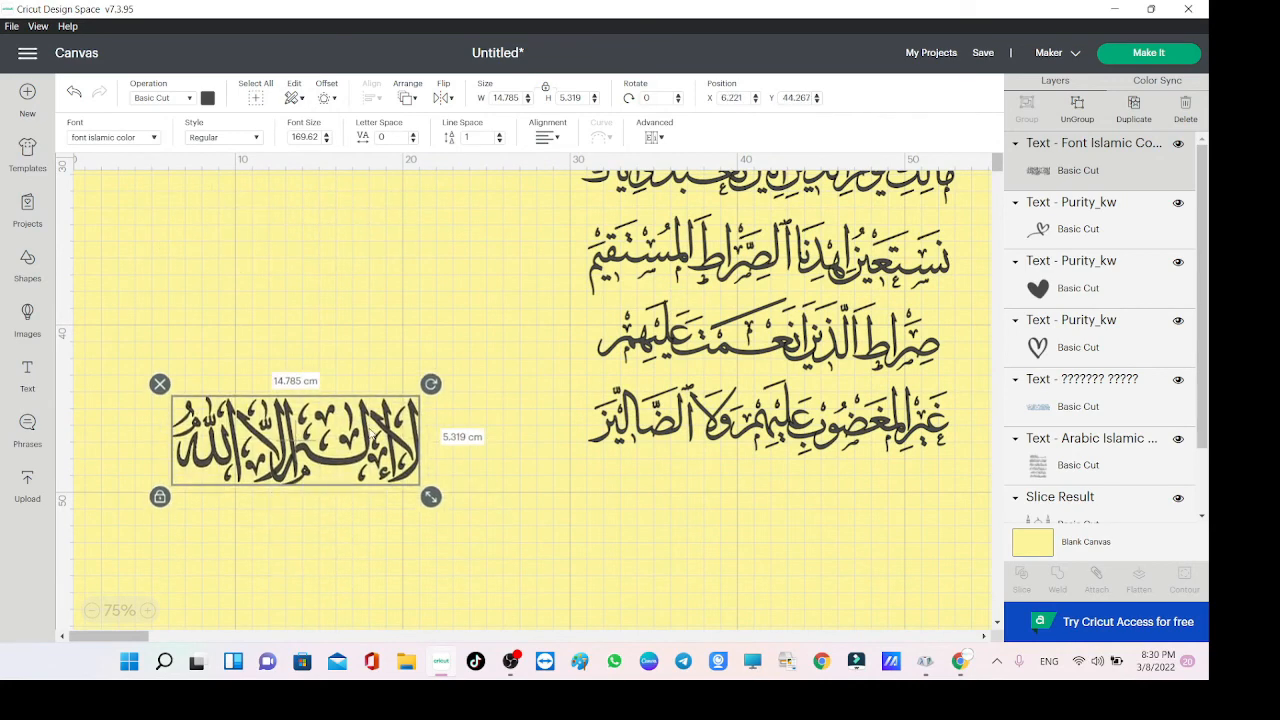
Replace the Islamic calligraphy text with the single character "b".
{"action": "double_click", "coordinate": [346, 449]}
{"action": "type", "text": "b"}
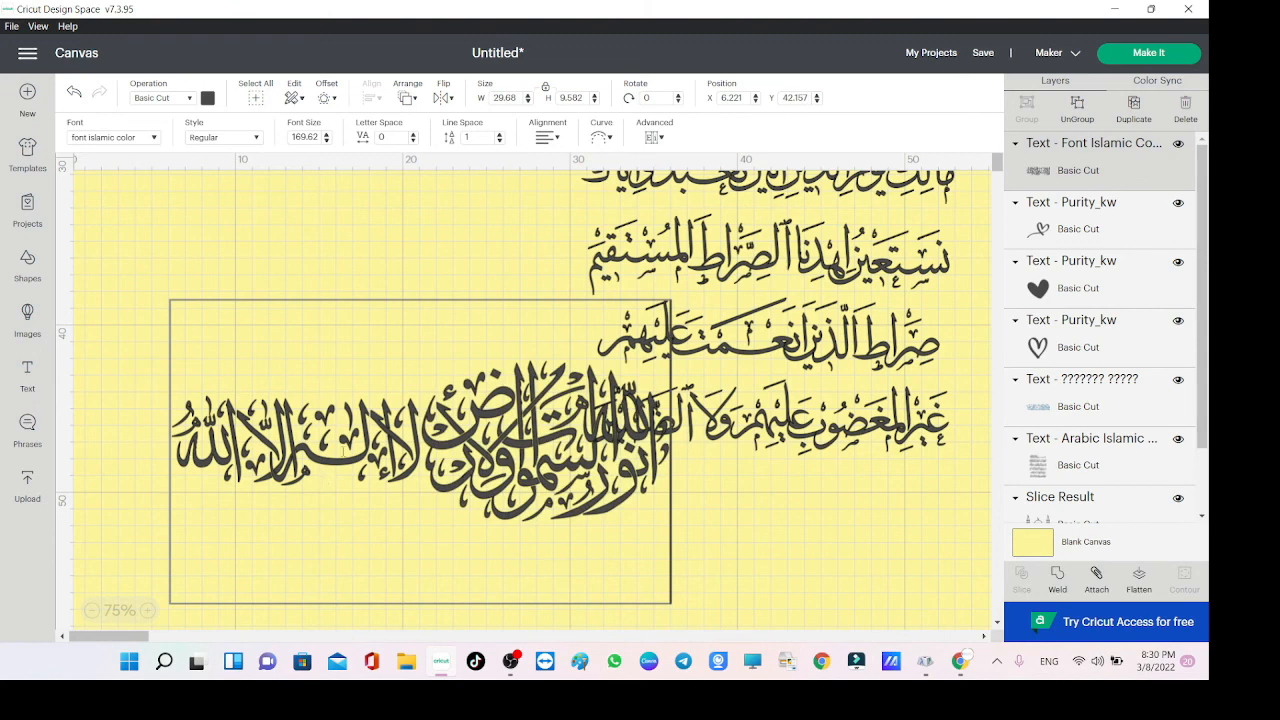
{"action": "key", "text": "BackSpace"}
{"action": "scroll", "coordinate": [360, 440], "scroll_direction": "up", "scroll_amount": 5}
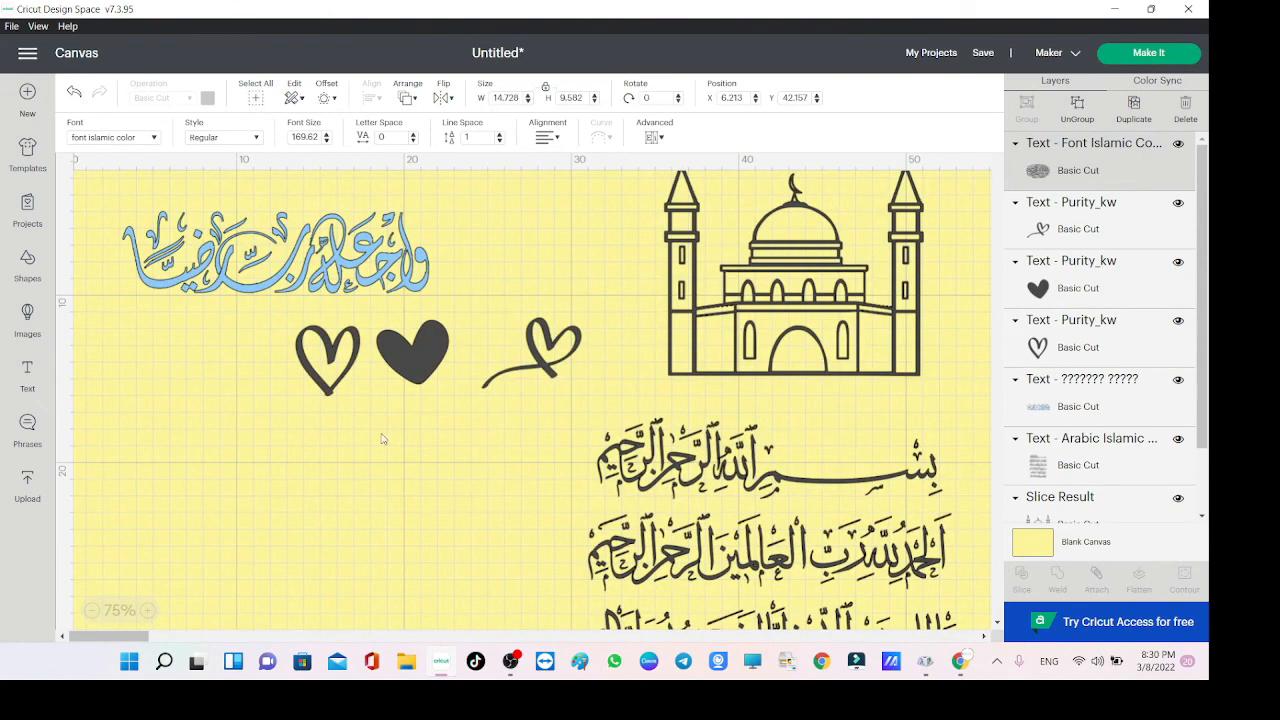
{"action": "left_click", "coordinate": [1085, 172]}
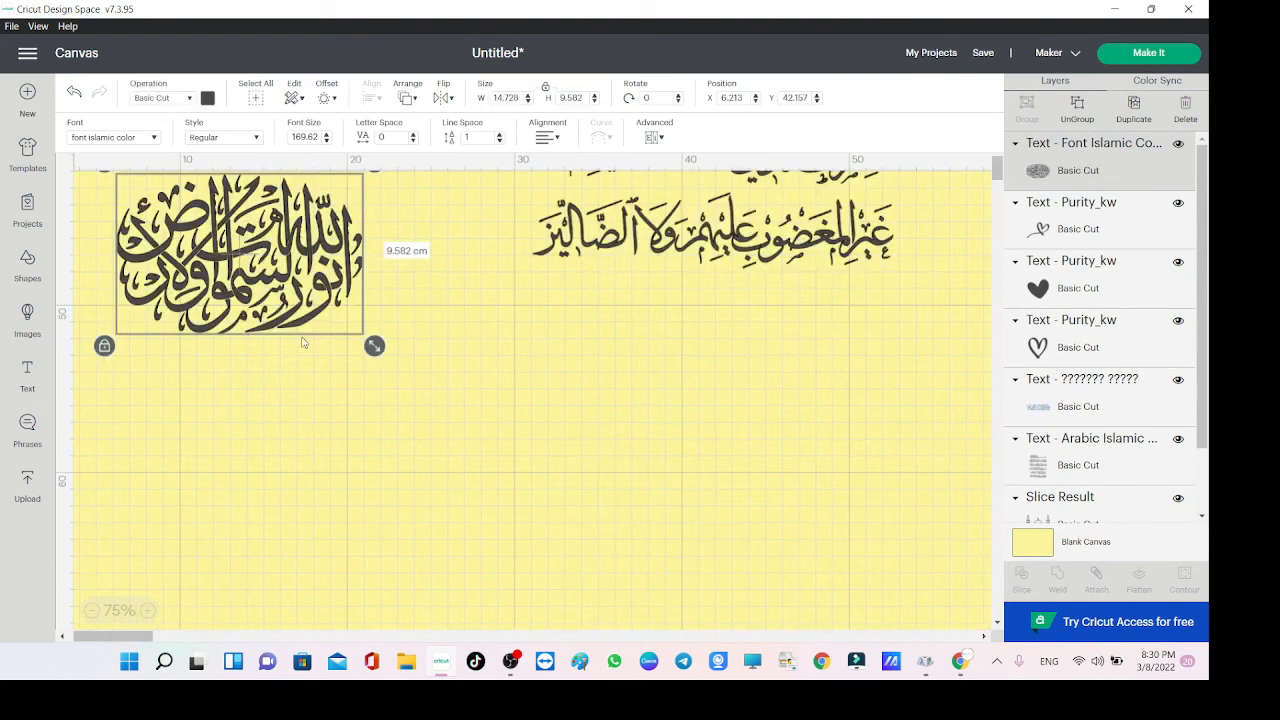
Enlarge the calligraphy to about 36.5 × 23.8 cm and place it below the verses at about X 7.5, Y 60.6 cm.
{"action": "left_click_drag", "start_coordinate": [374, 346], "coordinate": [648, 521]}
{"action": "left_click_drag", "start_coordinate": [430, 409], "coordinate": [492, 523]}
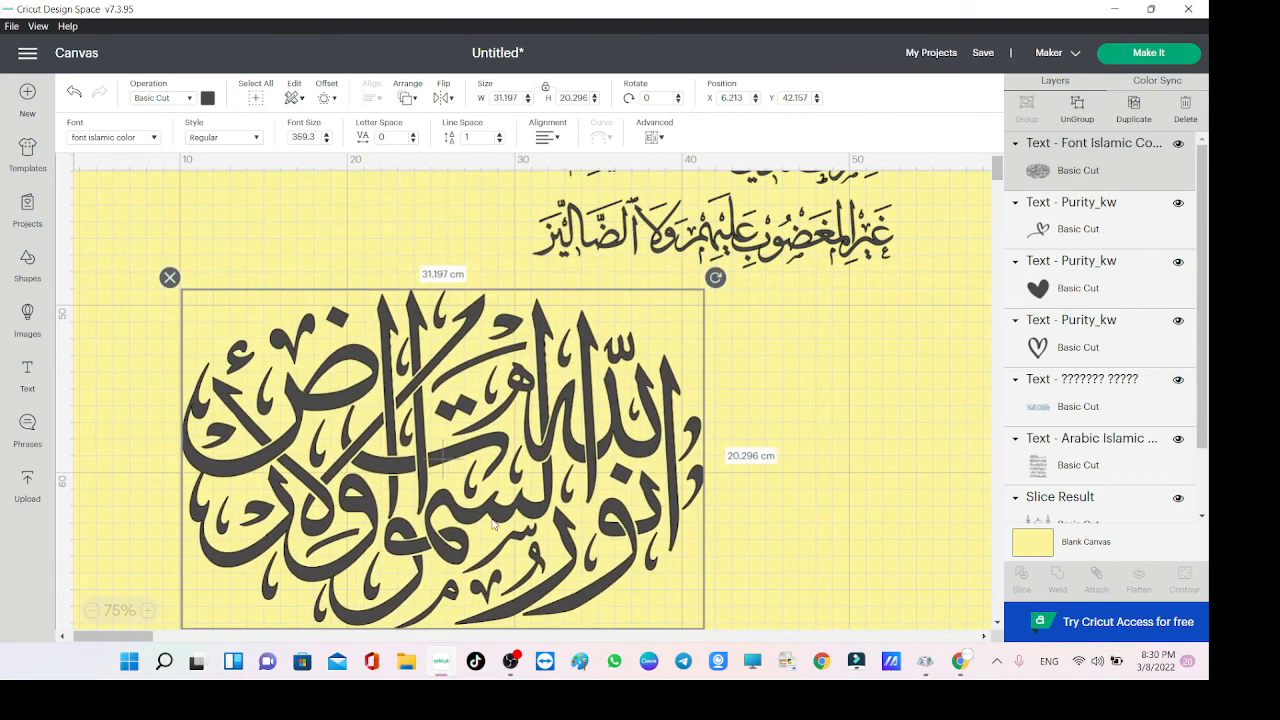
{"action": "scroll", "coordinate": [492, 523], "scroll_direction": "down", "scroll_amount": 3}
{"action": "left_click_drag", "start_coordinate": [499, 327], "coordinate": [485, 521]}
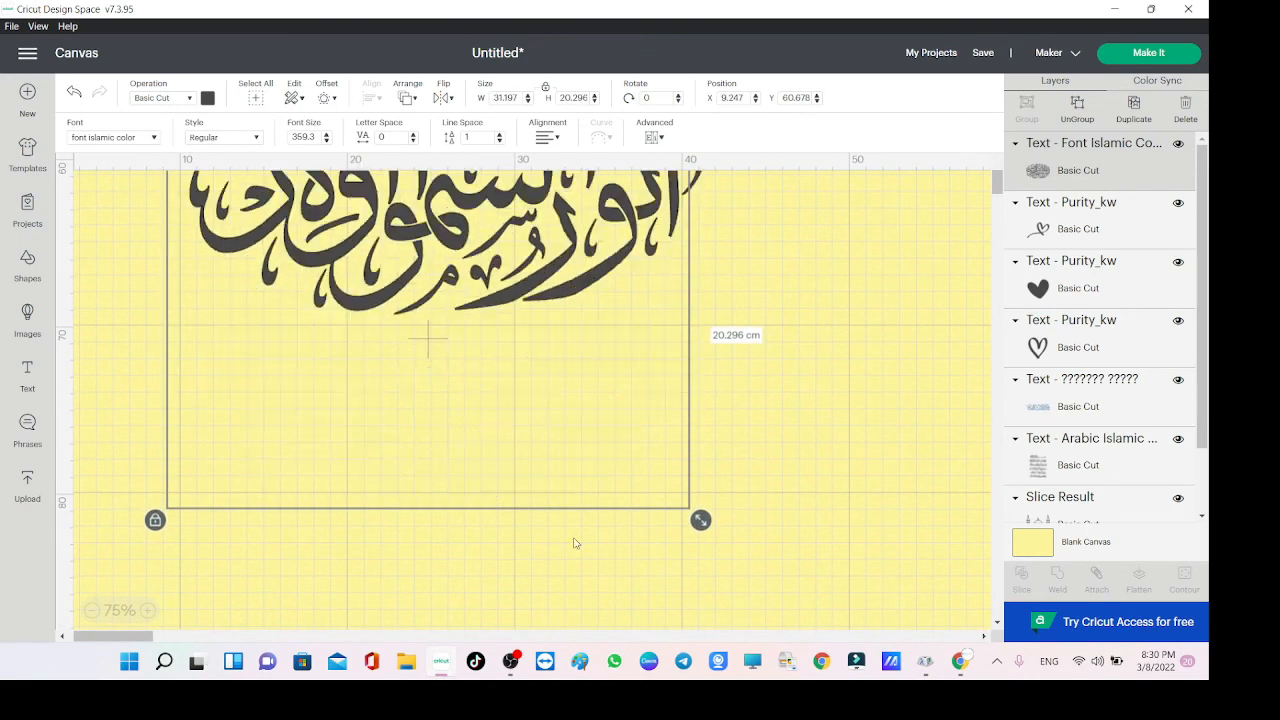
{"action": "left_click_drag", "start_coordinate": [700, 520], "coordinate": [789, 576]}
{"action": "mouse_move", "coordinate": [498, 331]}
{"action": "left_mouse_down"}
{"action": "mouse_move", "coordinate": [476, 346]}
{"action": "mouse_move", "coordinate": [474, 335]}
{"action": "left_mouse_up"}
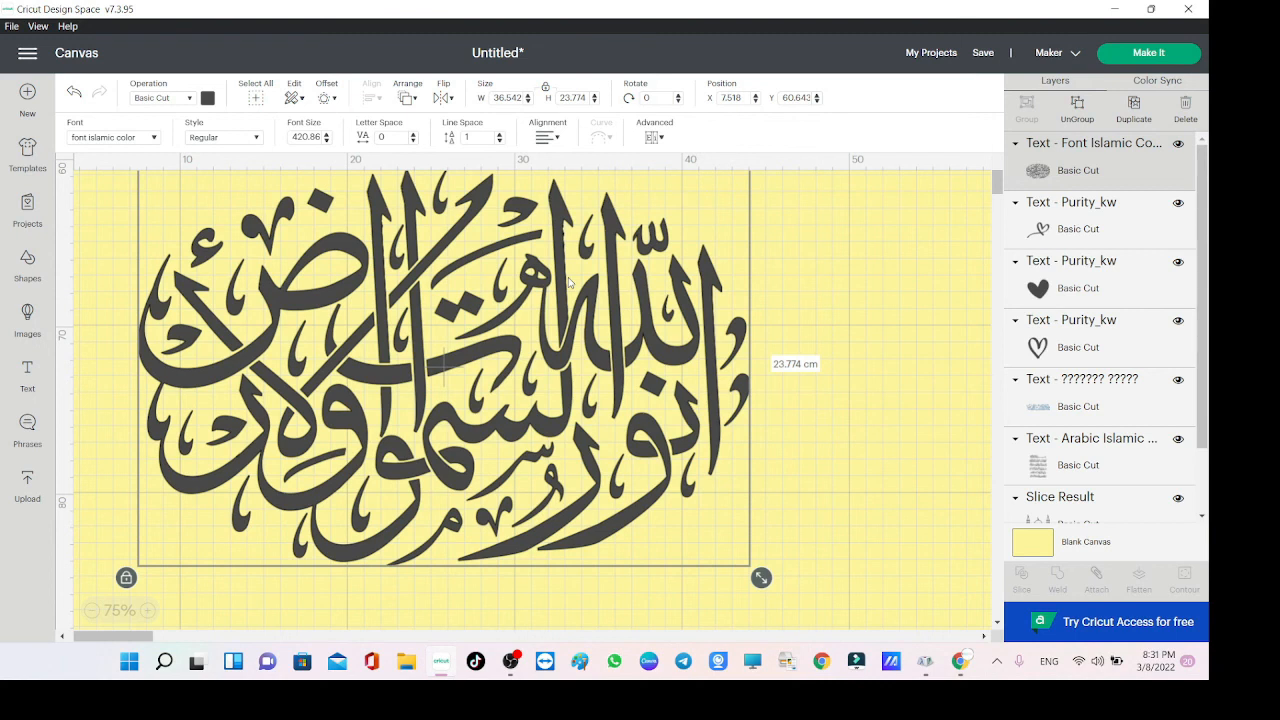
Swap the enlarged text's character for another one that produces a round calligraphy phrase.
{"action": "double_click", "coordinate": [555, 360]}
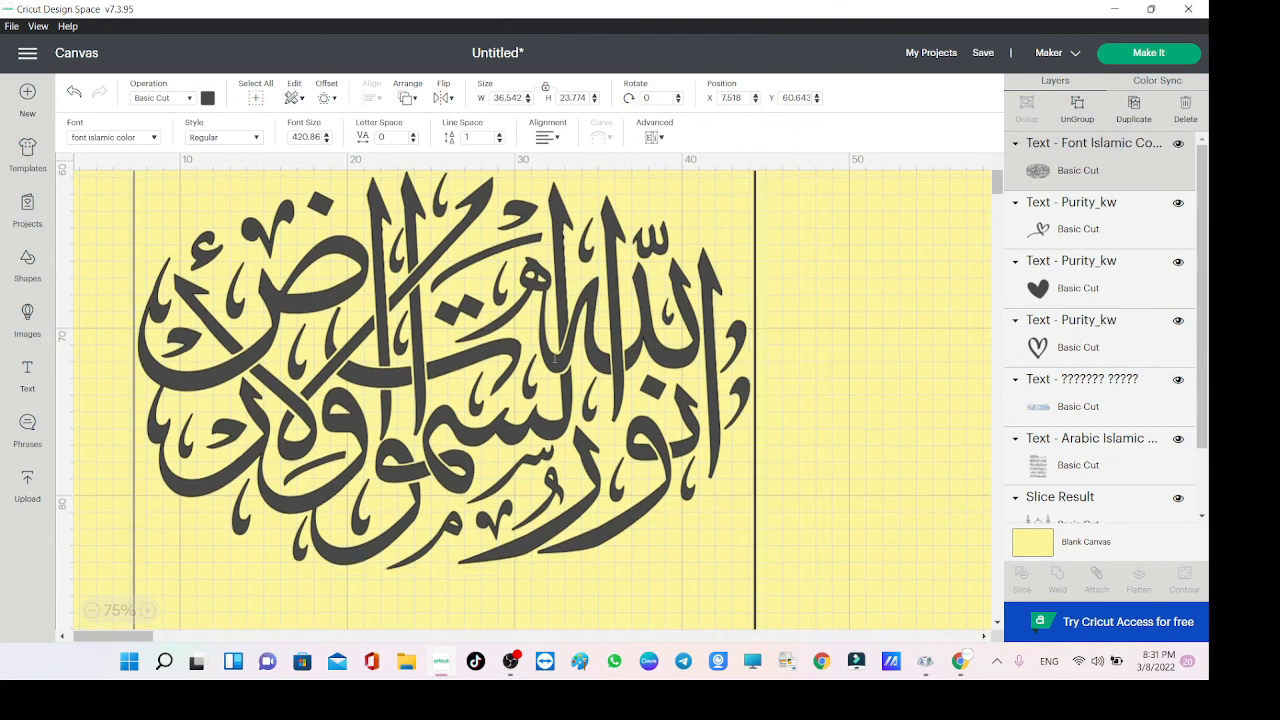
{"action": "type", "text": "b"}
{"action": "key", "text": "BackSpace"}
{"action": "key", "text": "BackSpace"}
{"action": "type", "text": "b"}
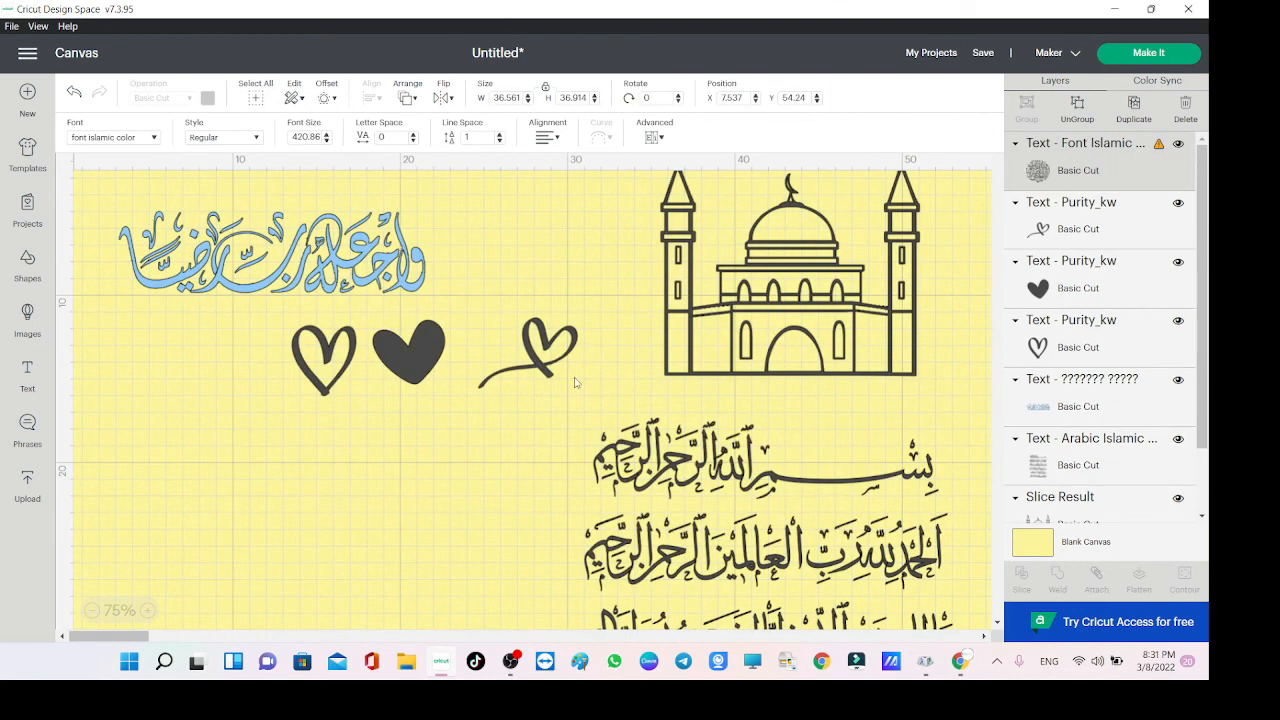
Shrink the round calligraphy to about 21.8 × 22.0 cm and place it at about X 18.7, Y 55.9 cm.
{"action": "left_click_drag", "start_coordinate": [585, 508], "coordinate": [619, 257]}
{"action": "left_click_drag", "start_coordinate": [772, 554], "coordinate": [525, 305]}
{"action": "left_click_drag", "start_coordinate": [405, 218], "coordinate": [557, 497]}
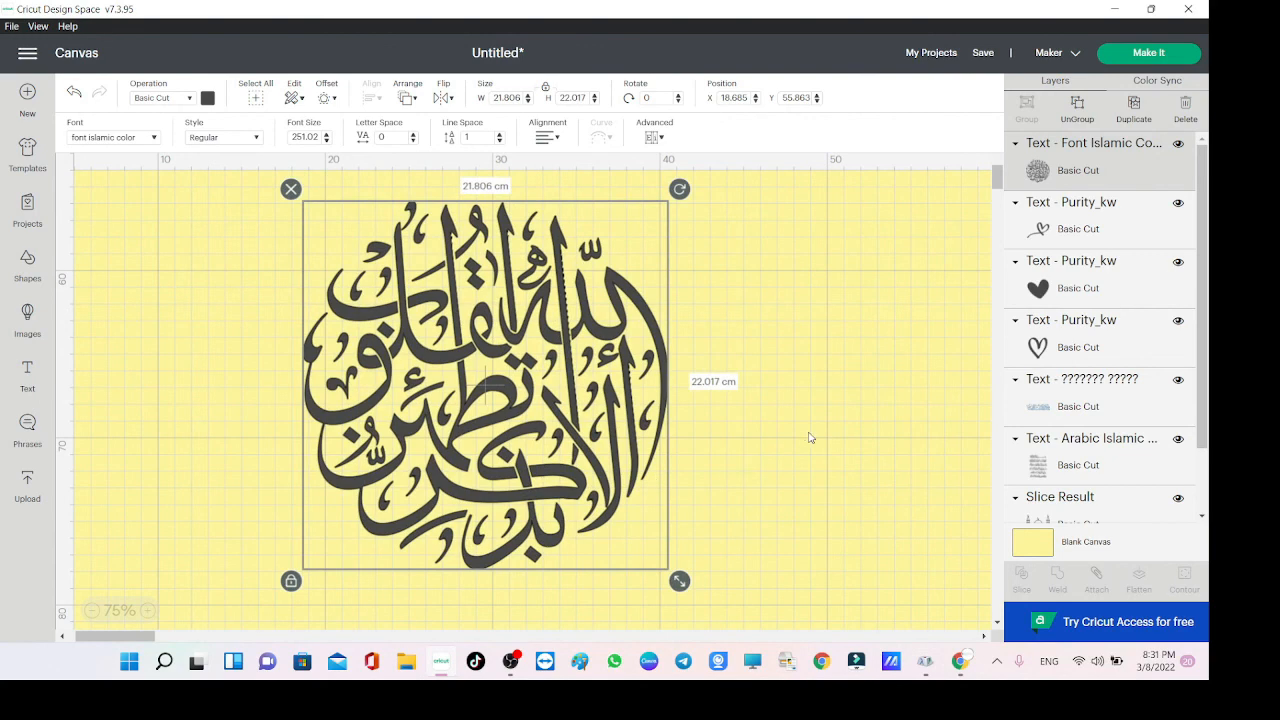
Add another text in the font islamic color and open its font list.
{"action": "left_click", "coordinate": [27, 385]}
{"action": "scroll", "coordinate": [200, 168], "scroll_direction": "up", "scroll_amount": 4}
{"action": "left_click", "coordinate": [141, 141]}
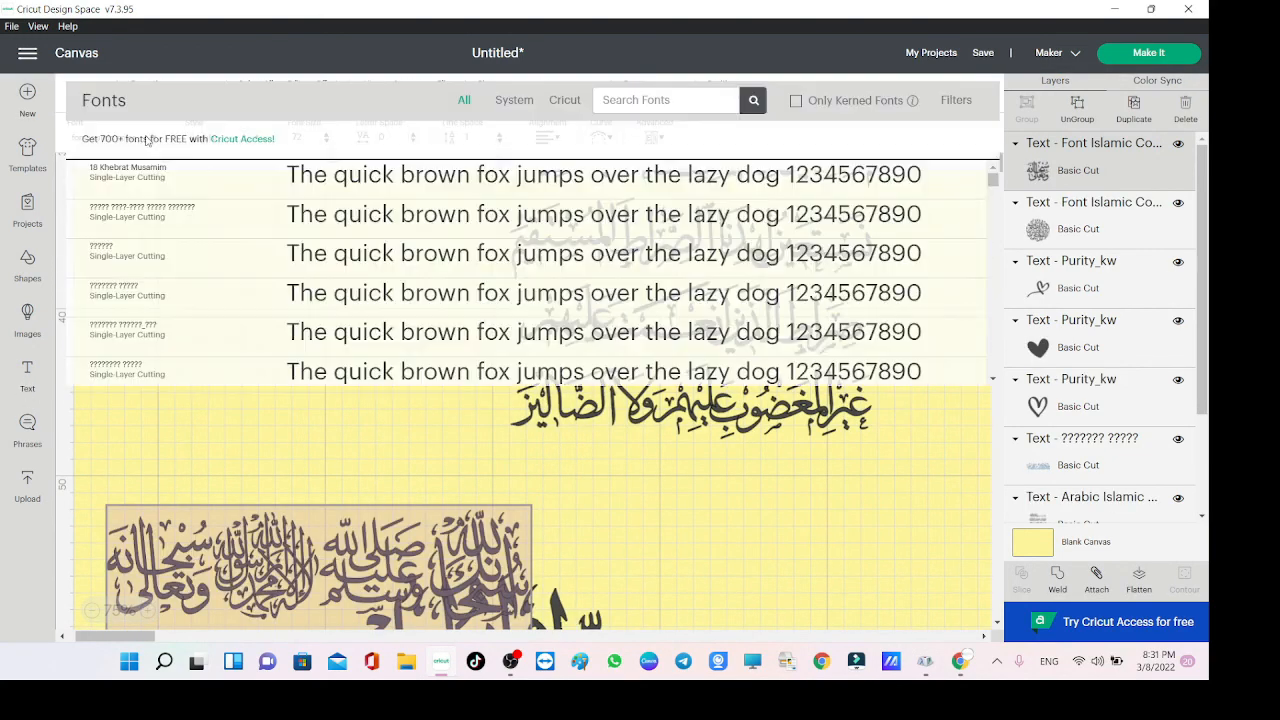
Browse the installed symbol fonts and change the new text's font to ramdan 2021 - 2.
{"action": "scroll", "coordinate": [407, 231], "scroll_direction": "down", "scroll_amount": 3}
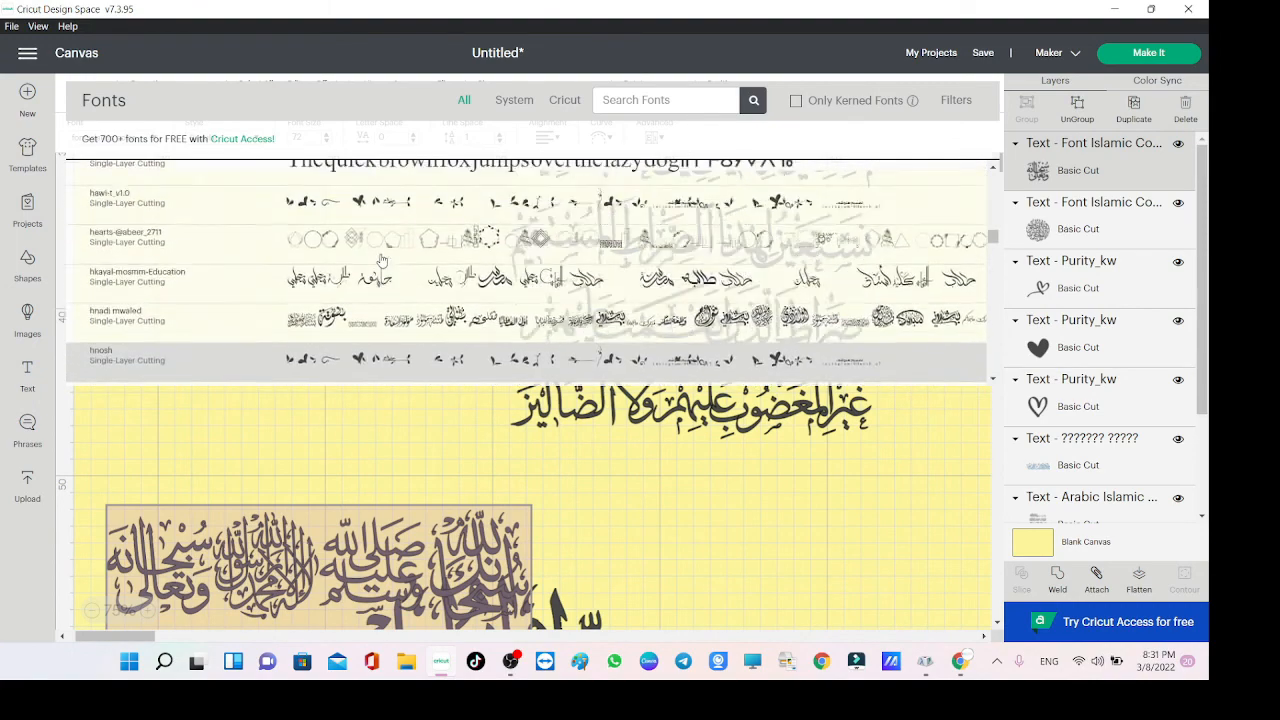
{"action": "scroll", "coordinate": [407, 231], "scroll_direction": "up", "scroll_amount": 6}
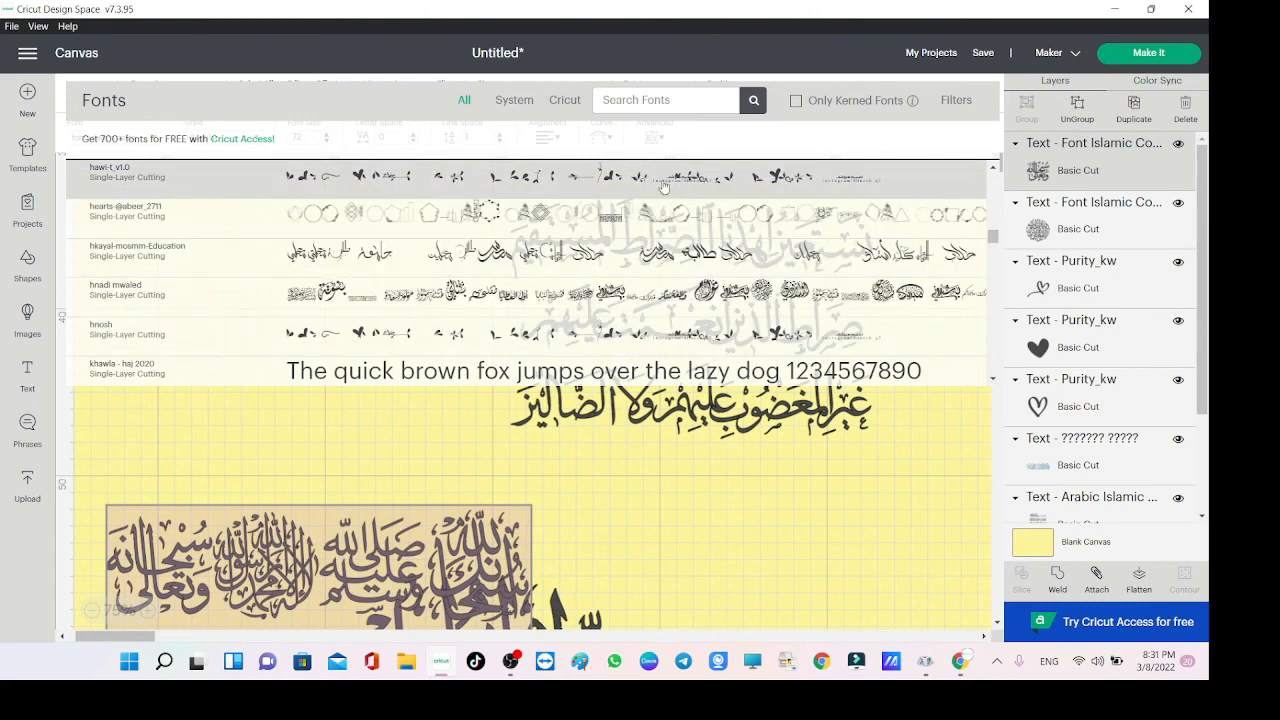
{"action": "scroll", "coordinate": [666, 238], "scroll_direction": "down", "scroll_amount": 1}
{"action": "scroll", "coordinate": [666, 238], "scroll_direction": "down", "scroll_amount": 1}
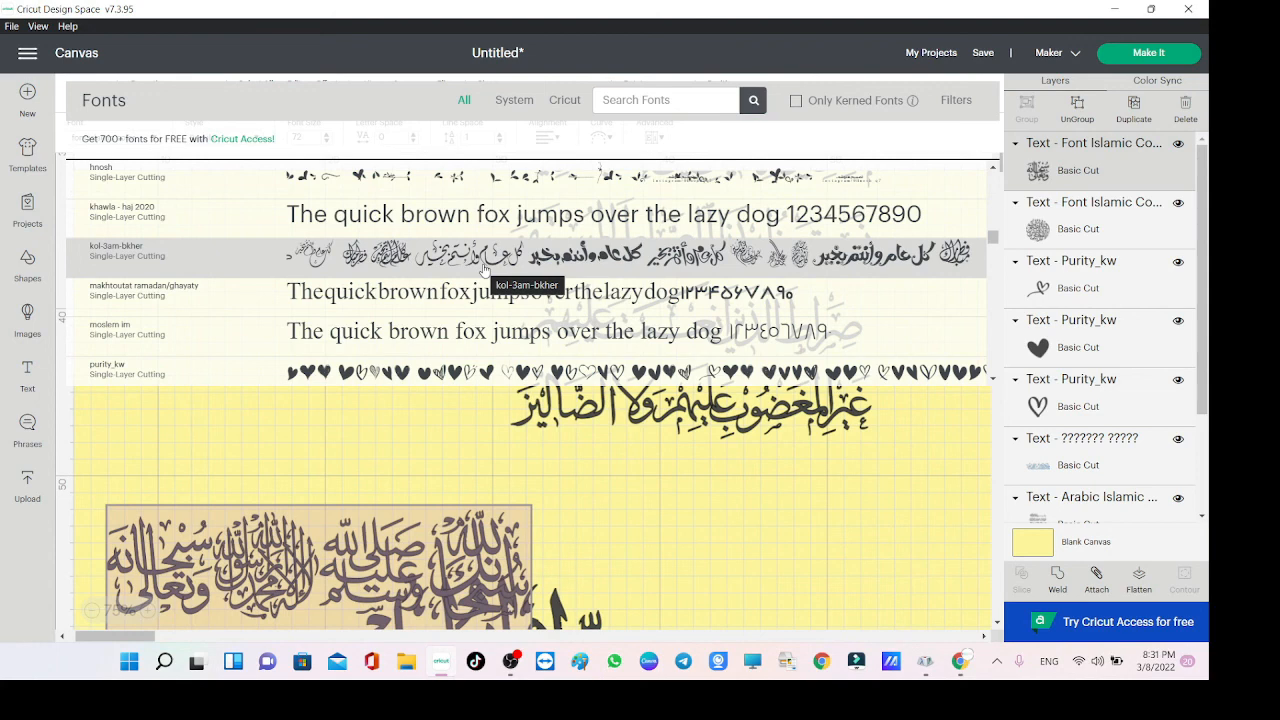
{"action": "scroll", "coordinate": [483, 268], "scroll_direction": "down", "scroll_amount": 2}
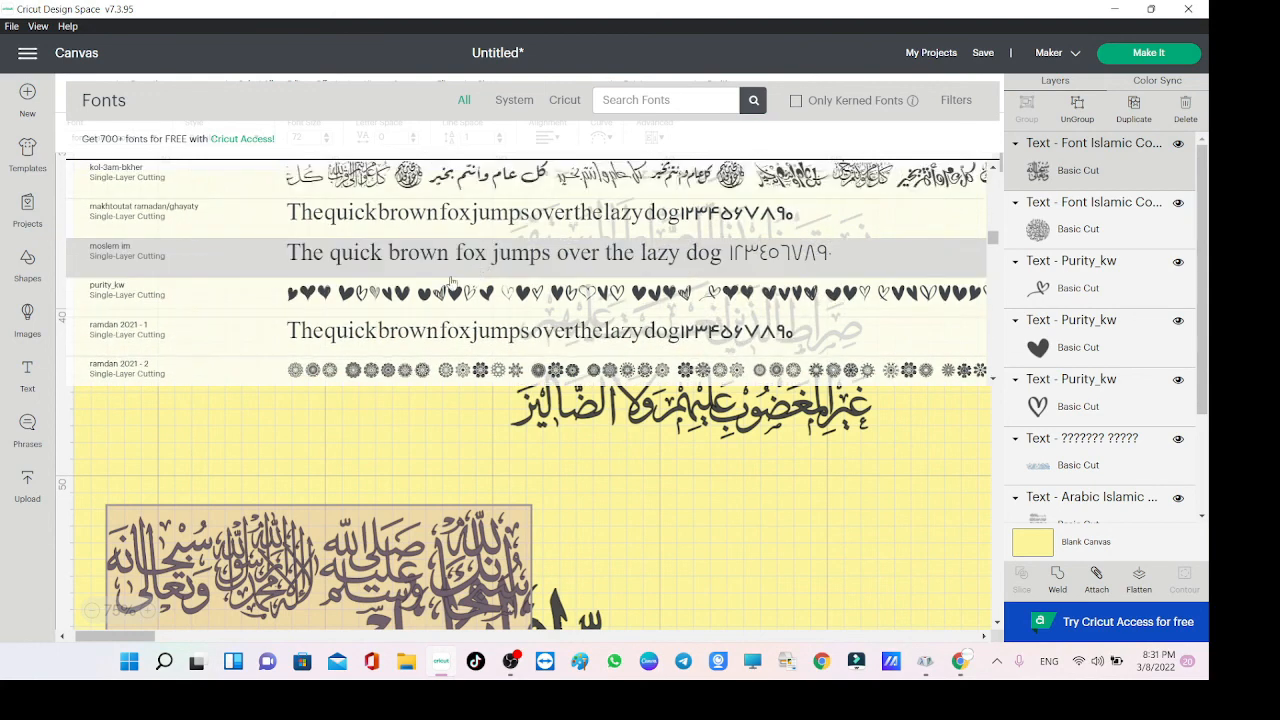
{"action": "scroll", "coordinate": [536, 304], "scroll_direction": "down", "scroll_amount": 4}
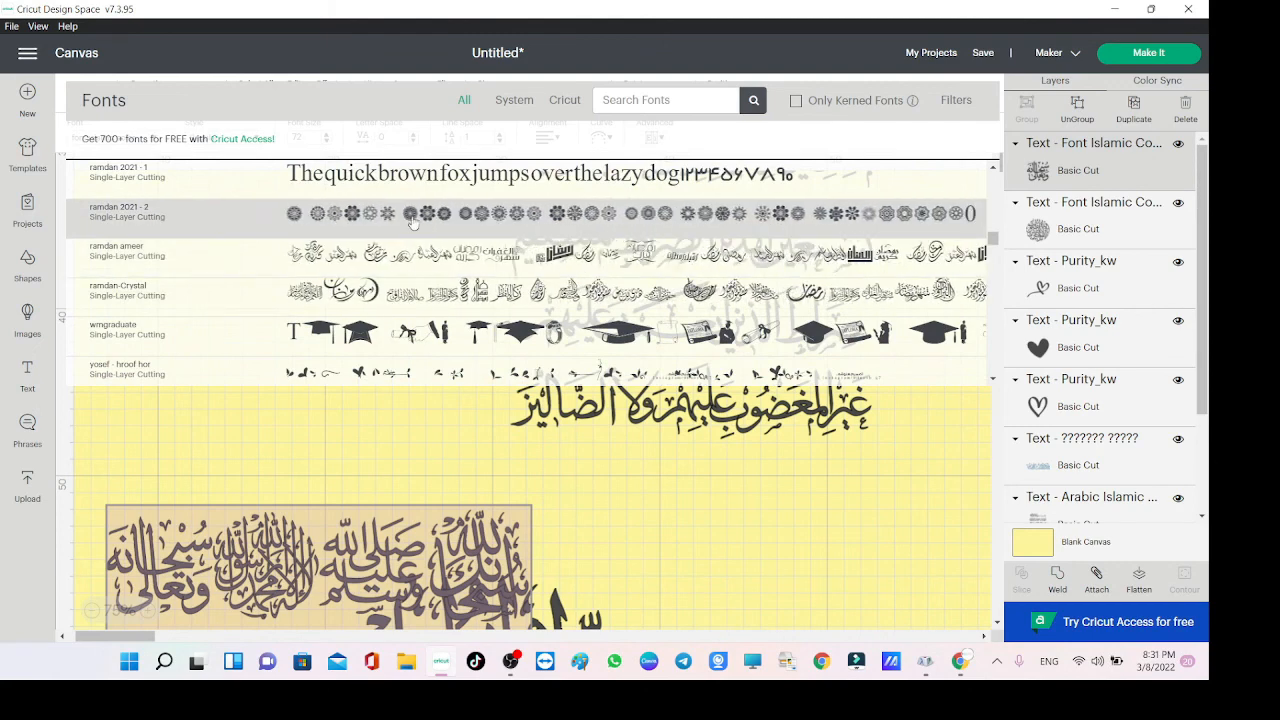
{"action": "left_click", "coordinate": [655, 213]}
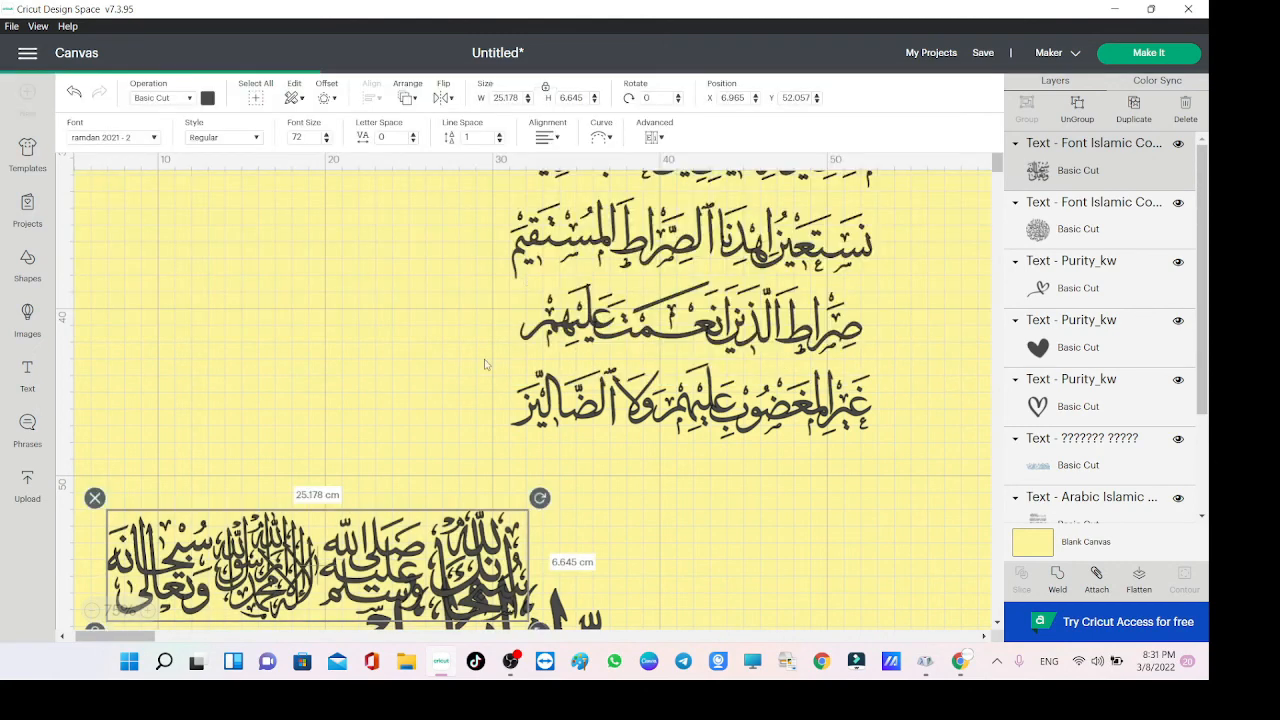
Move the Ramadan text beside the verses to about X 10.5, Y 42.4 cm and append one more character to it.
{"action": "left_click_drag", "start_coordinate": [218, 579], "coordinate": [272, 366]}
{"action": "double_click", "coordinate": [273, 366]}
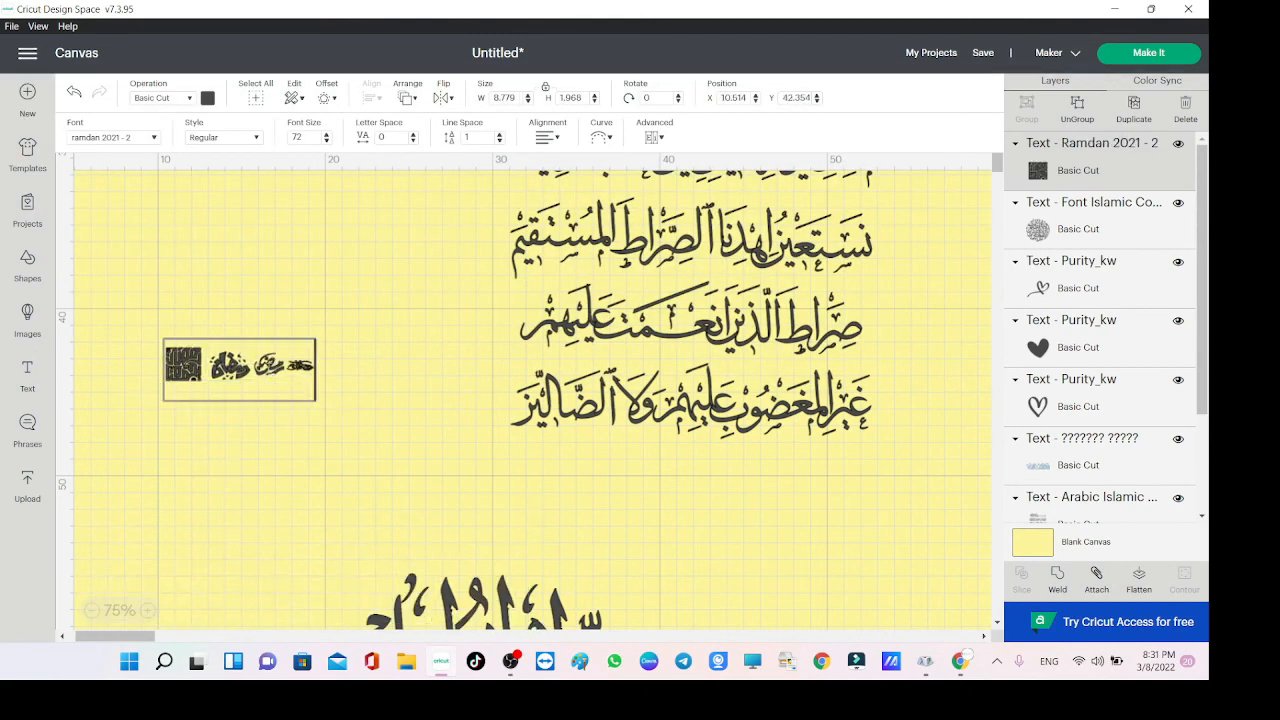
{"action": "type", "text": "e"}
{"action": "left_click", "coordinate": [318, 421]}
{"action": "double_click", "coordinate": [318, 372]}
{"action": "left_click", "coordinate": [318, 372]}
{"action": "double_click", "coordinate": [318, 372]}
{"action": "left_click", "coordinate": [353, 410]}
{"action": "left_click", "coordinate": [305, 371]}
Enlarge the Ramadan text to about 29.5 × 5.2 cm and place it below the verses at about X 25.6, Y 52.1 cm.
{"action": "left_click_drag", "start_coordinate": [368, 393], "coordinate": [671, 446]}
{"action": "left_click_drag", "start_coordinate": [445, 412], "coordinate": [581, 503]}
{"action": "left_click", "coordinate": [489, 617]}
{"action": "left_click_drag", "start_coordinate": [318, 372], "coordinate": [485, 432]}
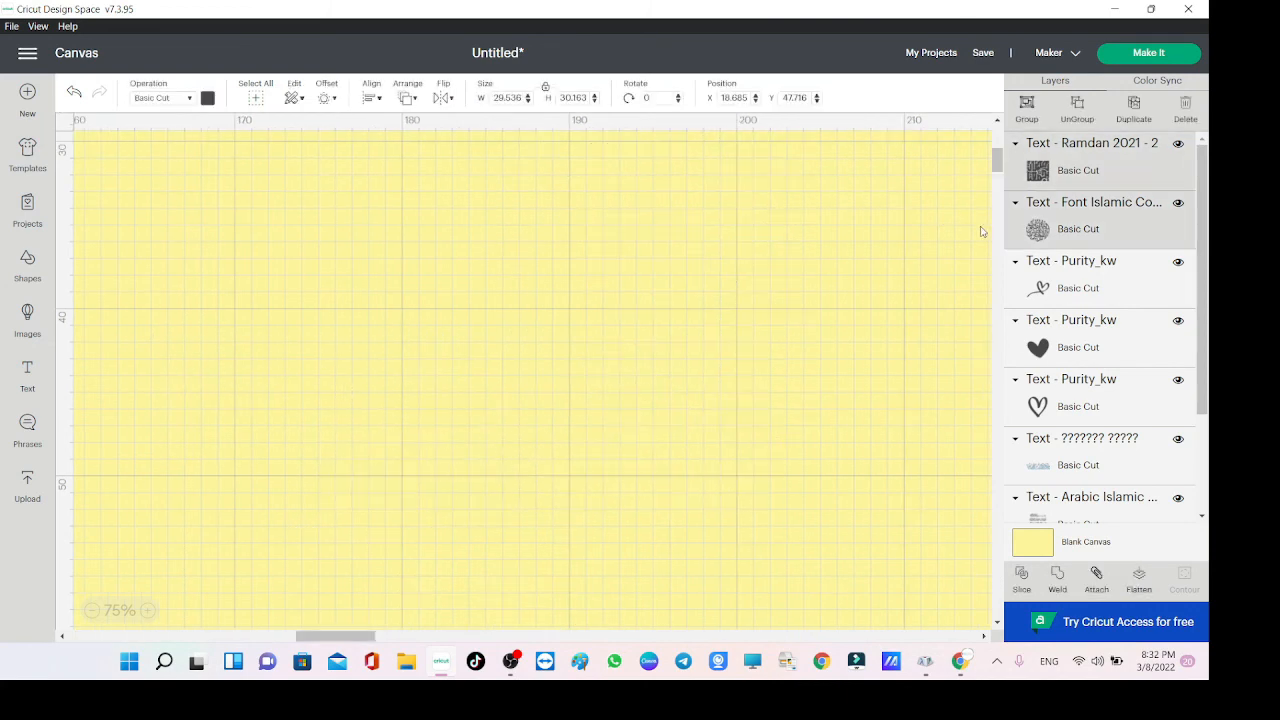
{"action": "left_click", "coordinate": [1074, 178]}
{"action": "left_click_drag", "start_coordinate": [290, 225], "coordinate": [354, 245]}
{"action": "left_click_drag", "start_coordinate": [265, 410], "coordinate": [354, 551]}
{"action": "left_click_drag", "start_coordinate": [245, 240], "coordinate": [285, 277]}
{"action": "scroll", "coordinate": [284, 270], "scroll_direction": "up", "scroll_amount": 3}
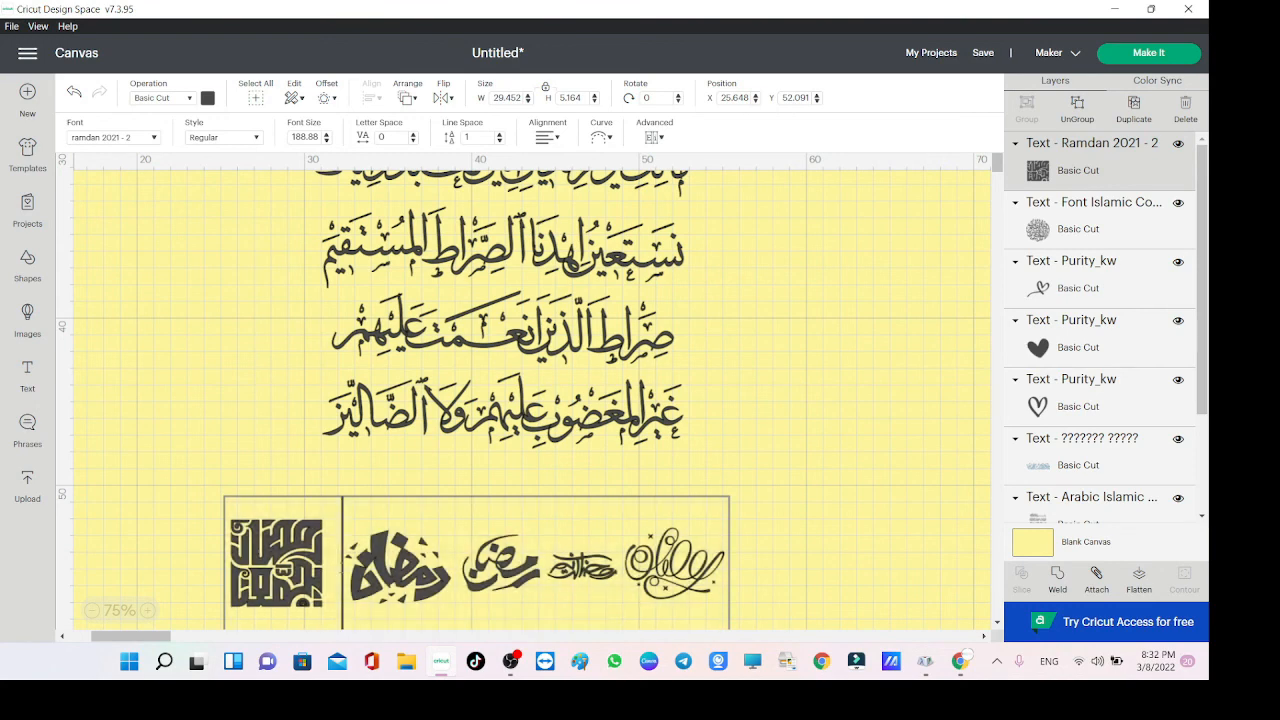
Replace the Ramadan text's content with a series of letters that produces a row of lanterns and Ramadan calligraphy designs.
{"action": "double_click", "coordinate": [460, 587]}
{"action": "type", "text": "a"}
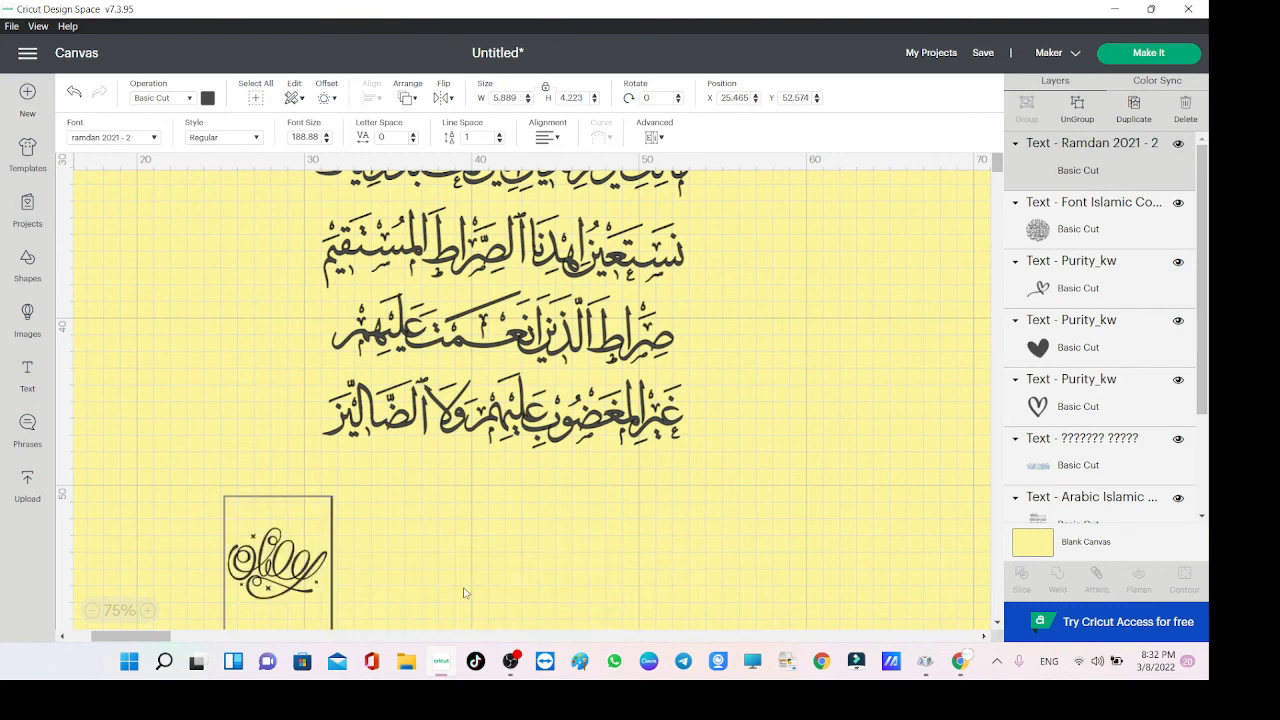
{"action": "type", "text": "b"}
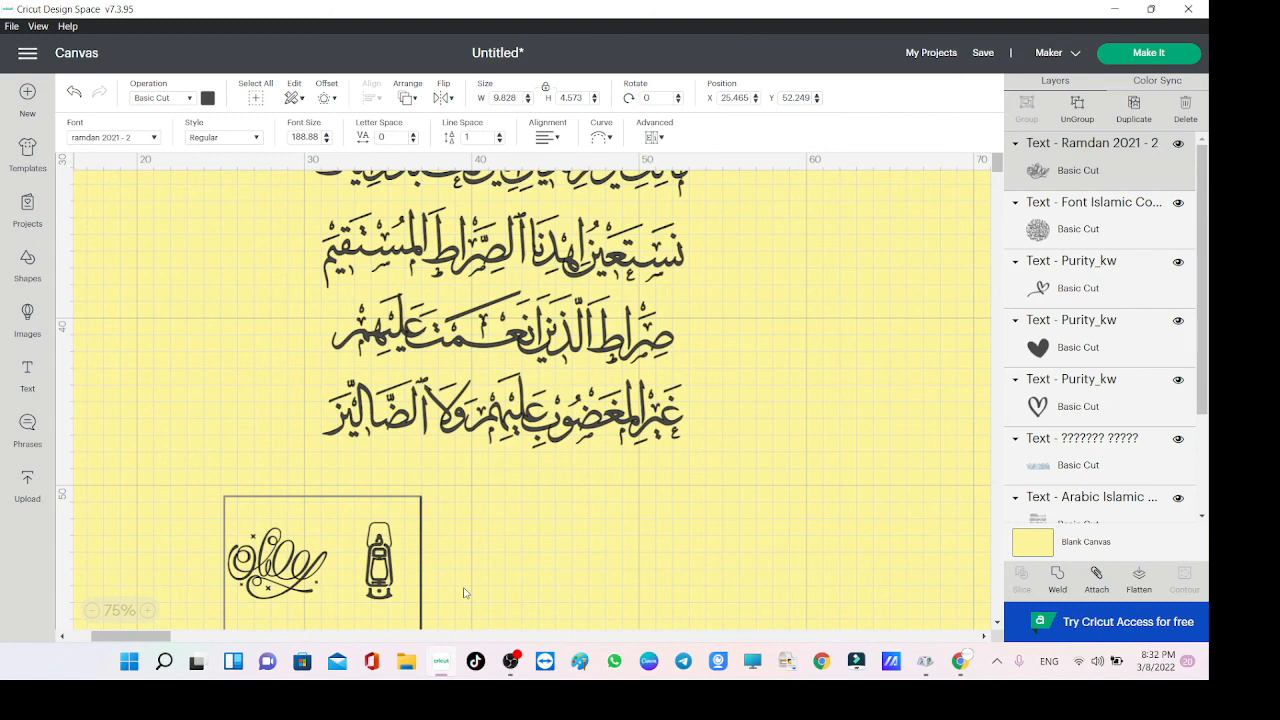
{"action": "type", "text": "c"}
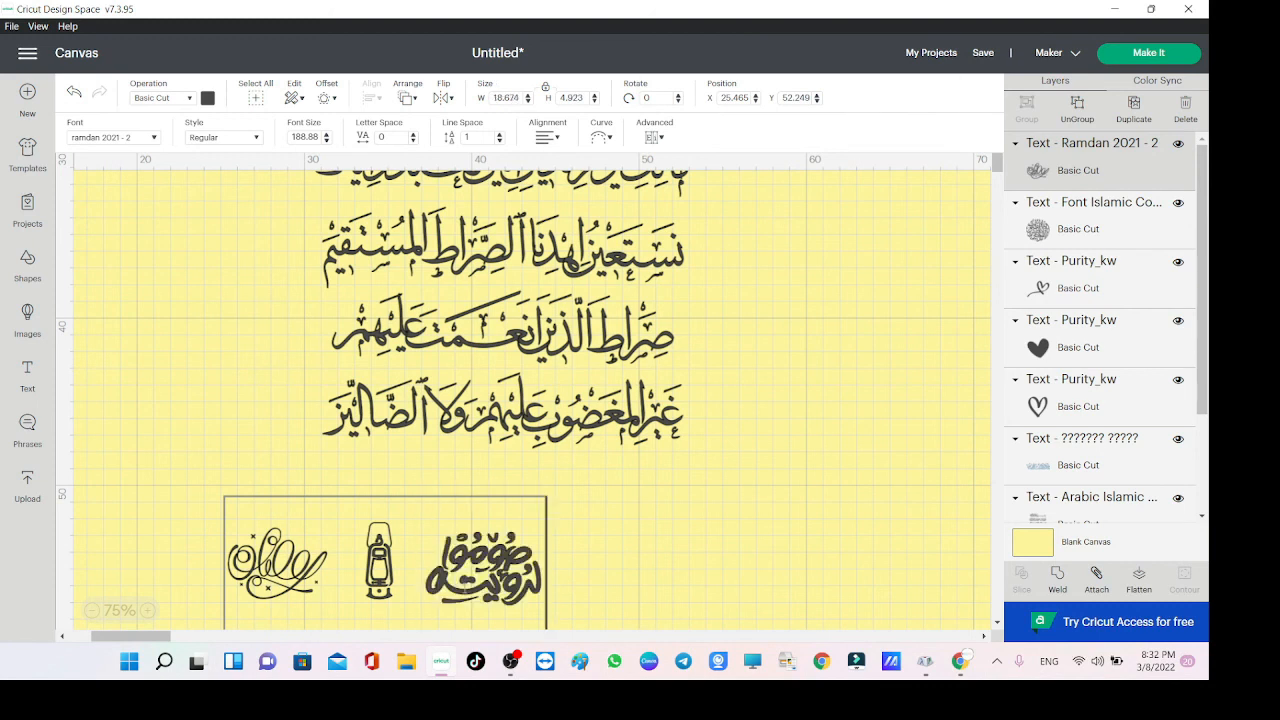
{"action": "type", "text": "d"}
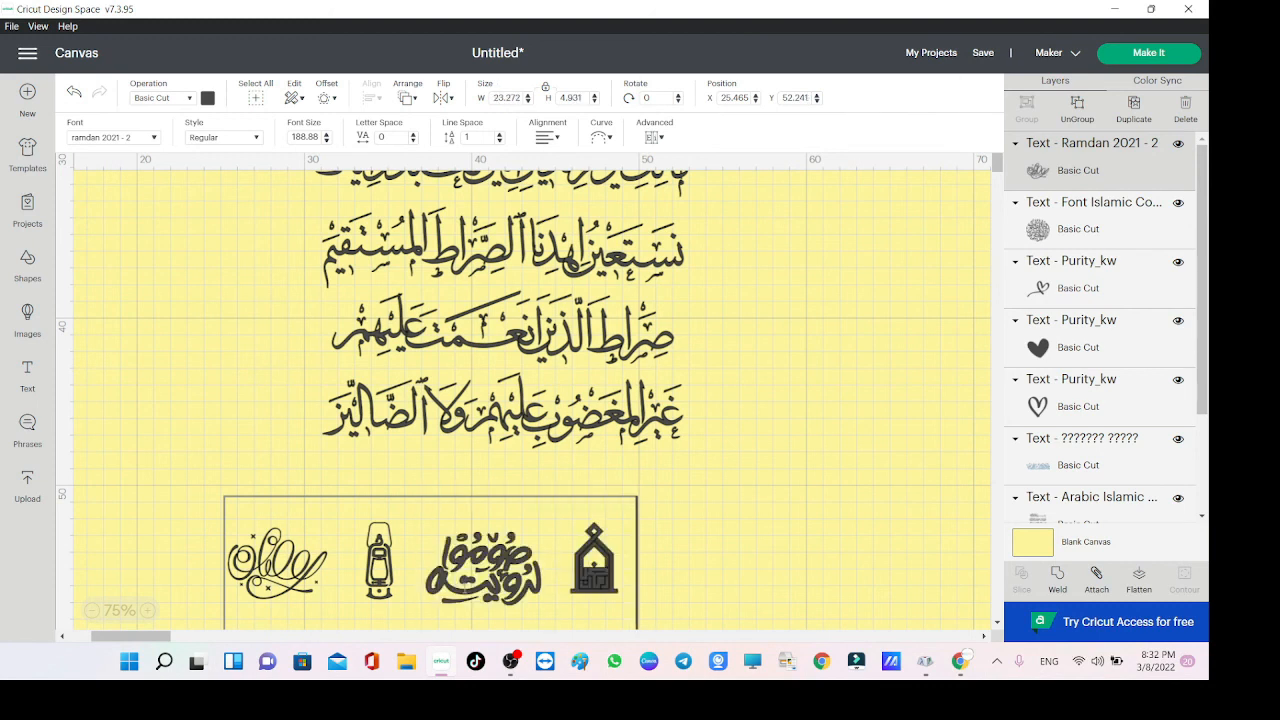
{"action": "type", "text": "efg"}
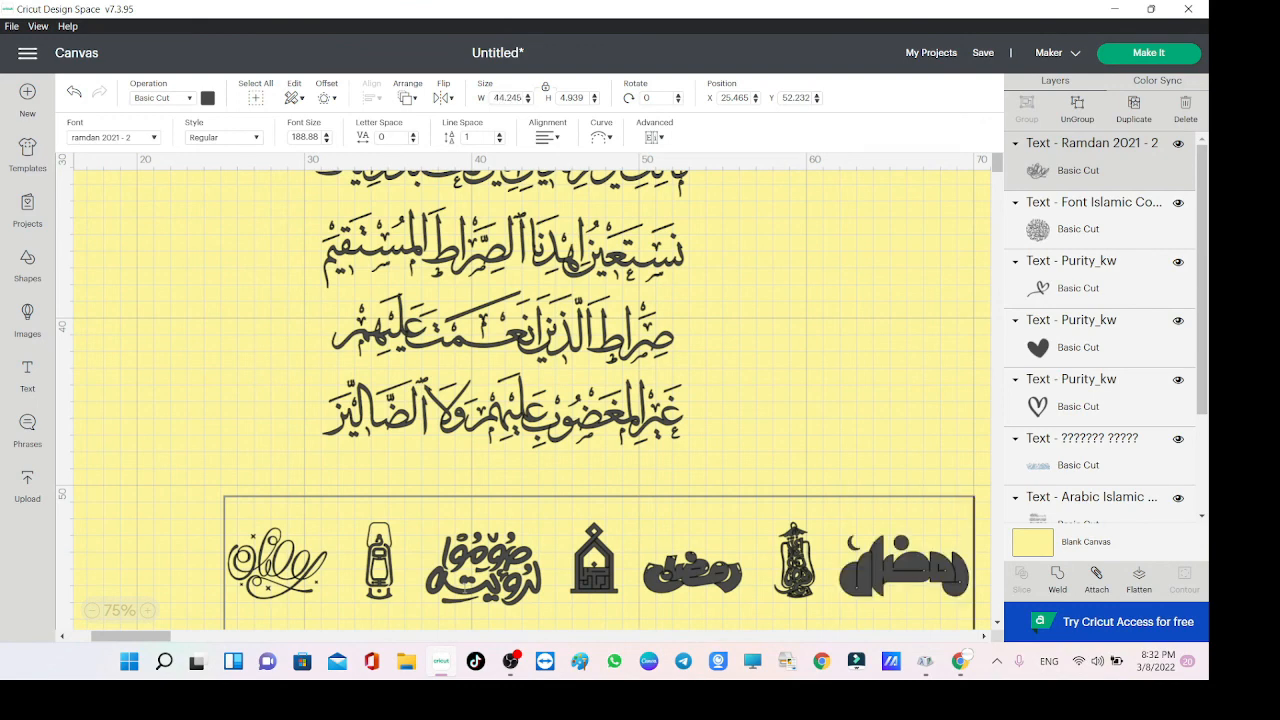
Move the row of Ramadan designs up to just below the verses and delete the Arabic verse block.
{"action": "left_click", "coordinate": [758, 289]}
{"action": "left_click_drag", "start_coordinate": [585, 572], "coordinate": [402, 518]}
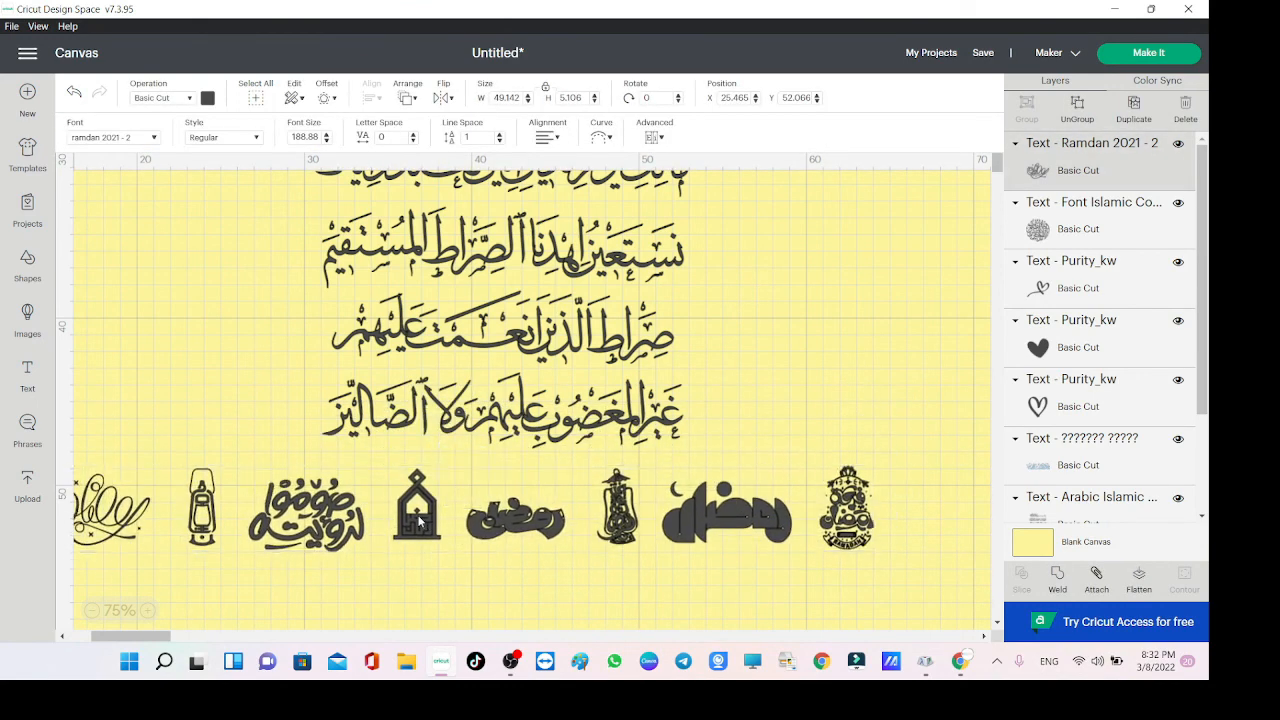
{"action": "left_click_drag", "start_coordinate": [444, 356], "coordinate": [538, 494]}
{"action": "left_click_drag", "start_coordinate": [516, 330], "coordinate": [553, 524]}
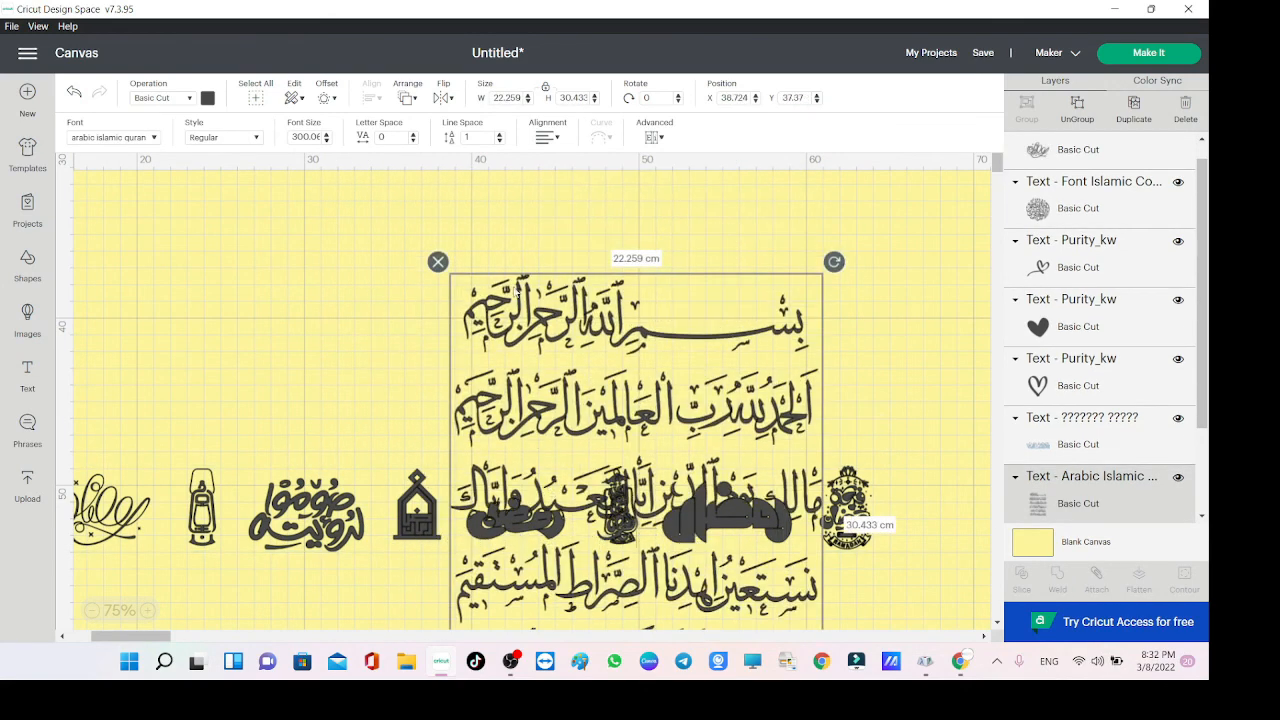
{"action": "left_click", "coordinate": [439, 264]}
Enlarge the row of Ramadan designs to about 138.7 × 14.4 cm and place it at about X 14.7, Y 33.7 cm.
{"action": "left_click_drag", "start_coordinate": [459, 515], "coordinate": [516, 284]}
{"action": "left_click_drag", "start_coordinate": [723, 353], "coordinate": [431, 307]}
{"action": "left_click_drag", "start_coordinate": [635, 344], "coordinate": [762, 503]}
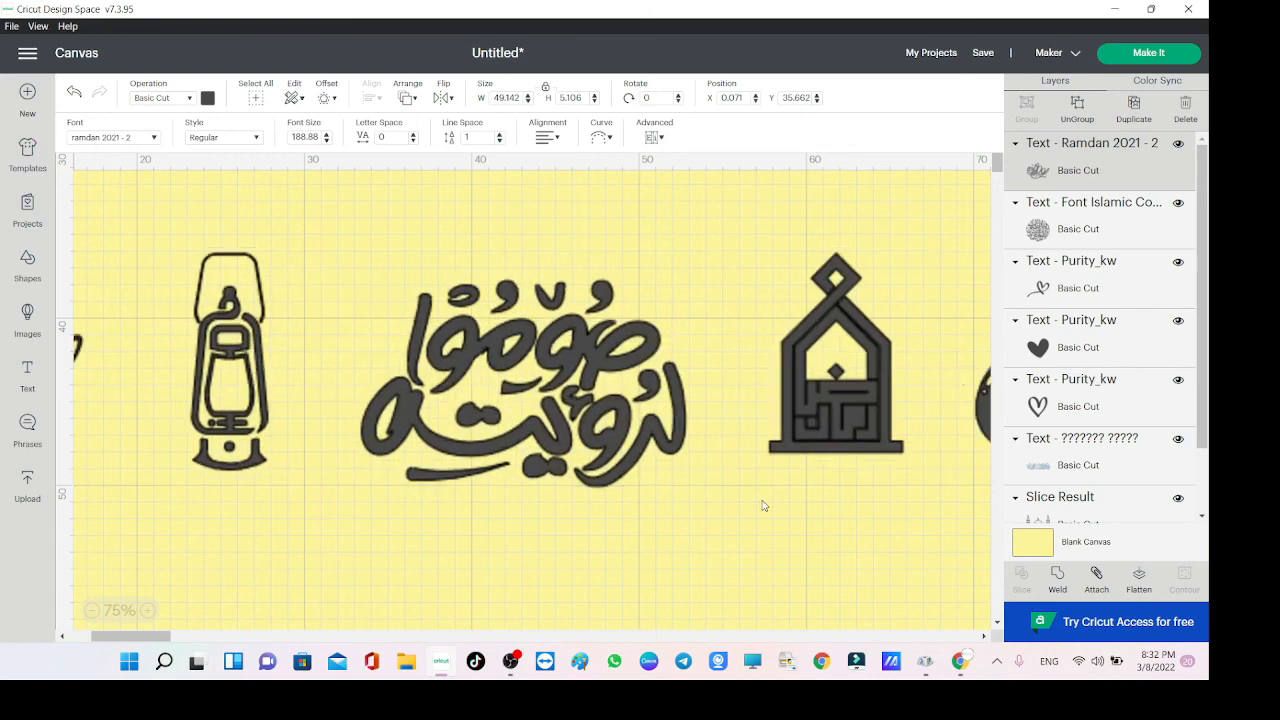
{"action": "left_click_drag", "start_coordinate": [194, 334], "coordinate": [286, 366]}
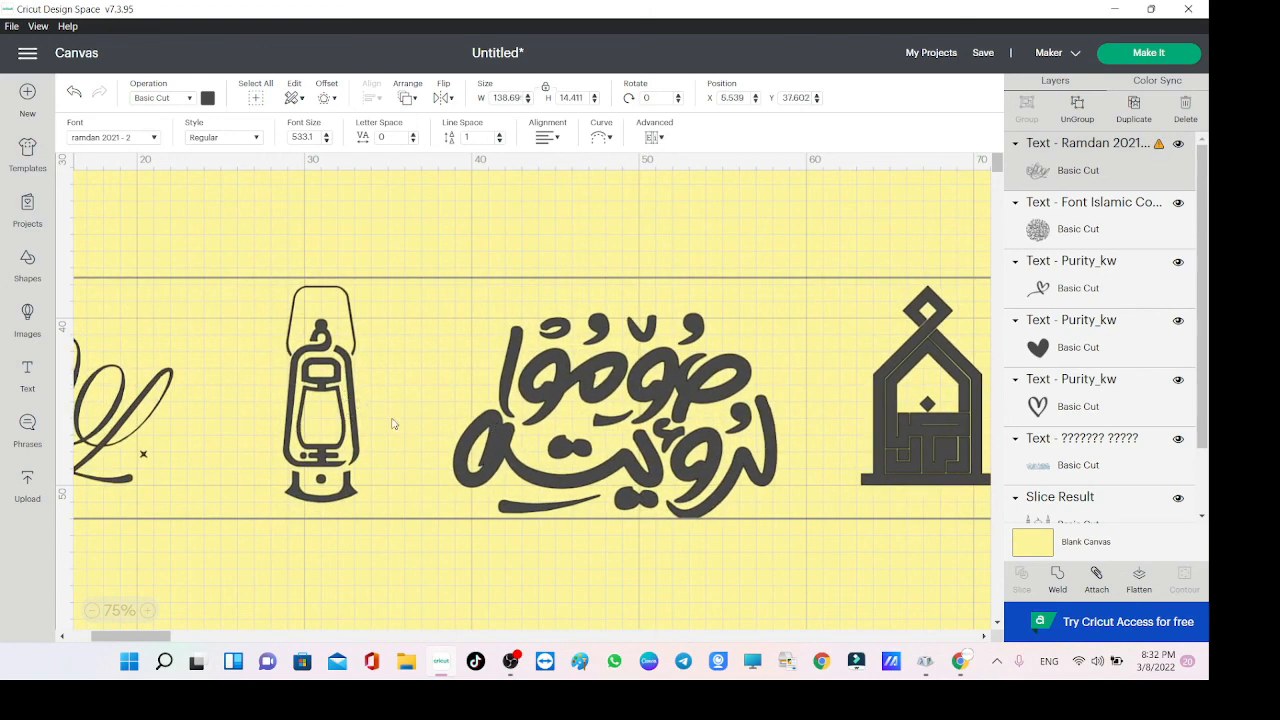
{"action": "left_click_drag", "start_coordinate": [594, 408], "coordinate": [559, 393]}
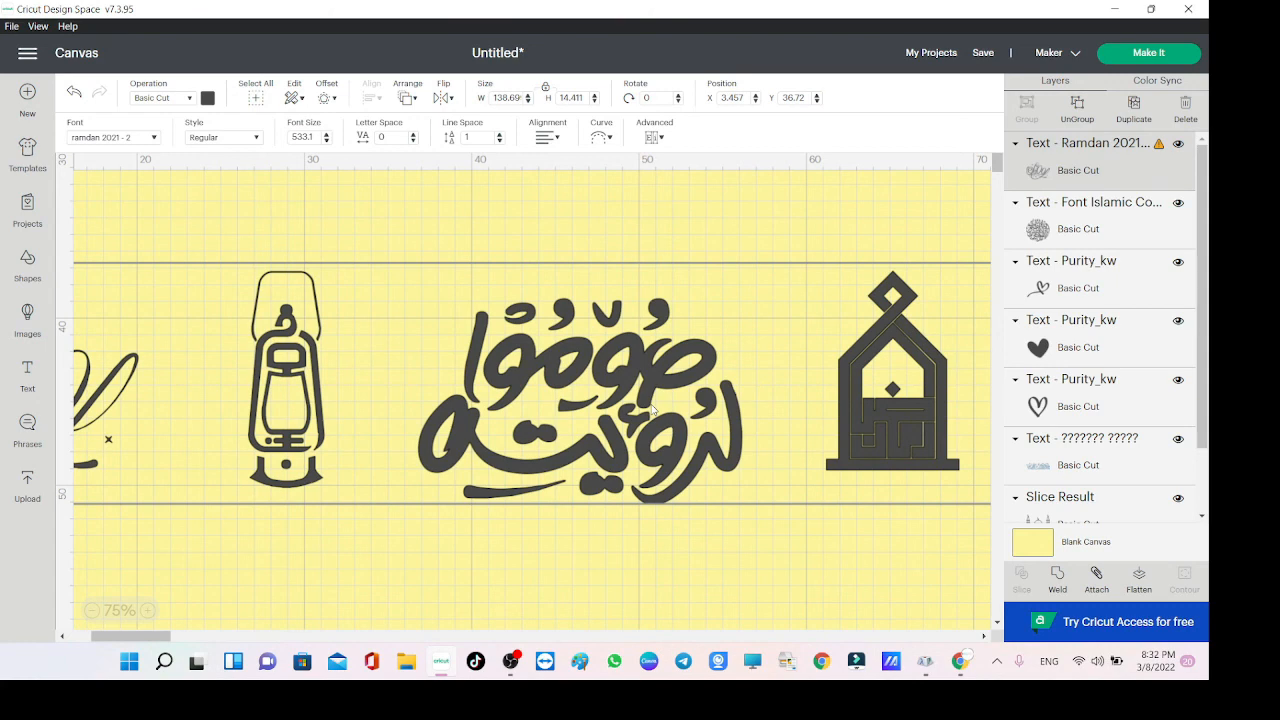
{"action": "left_click_drag", "start_coordinate": [651, 409], "coordinate": [490, 392]}
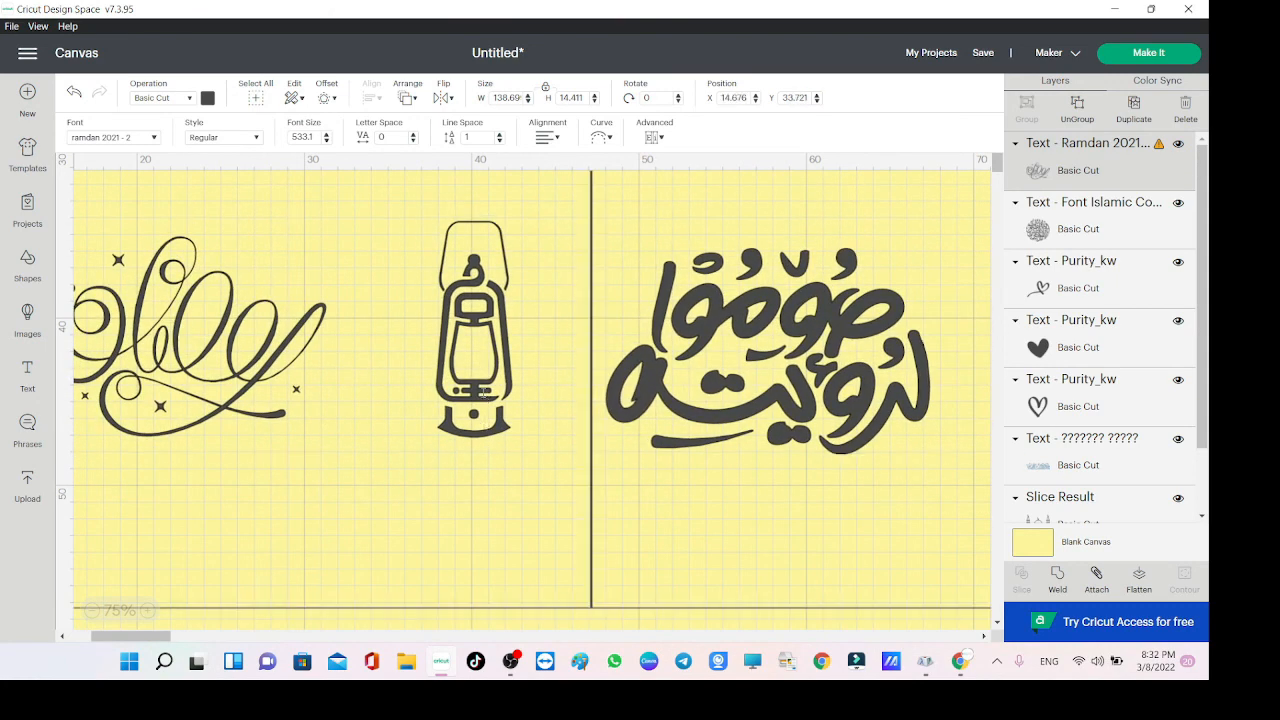
Replace the row with a single angular Ramadan calligraphy character and place it at about X 25.7, Y 39.6 cm.
{"action": "double_click", "coordinate": [493, 392]}
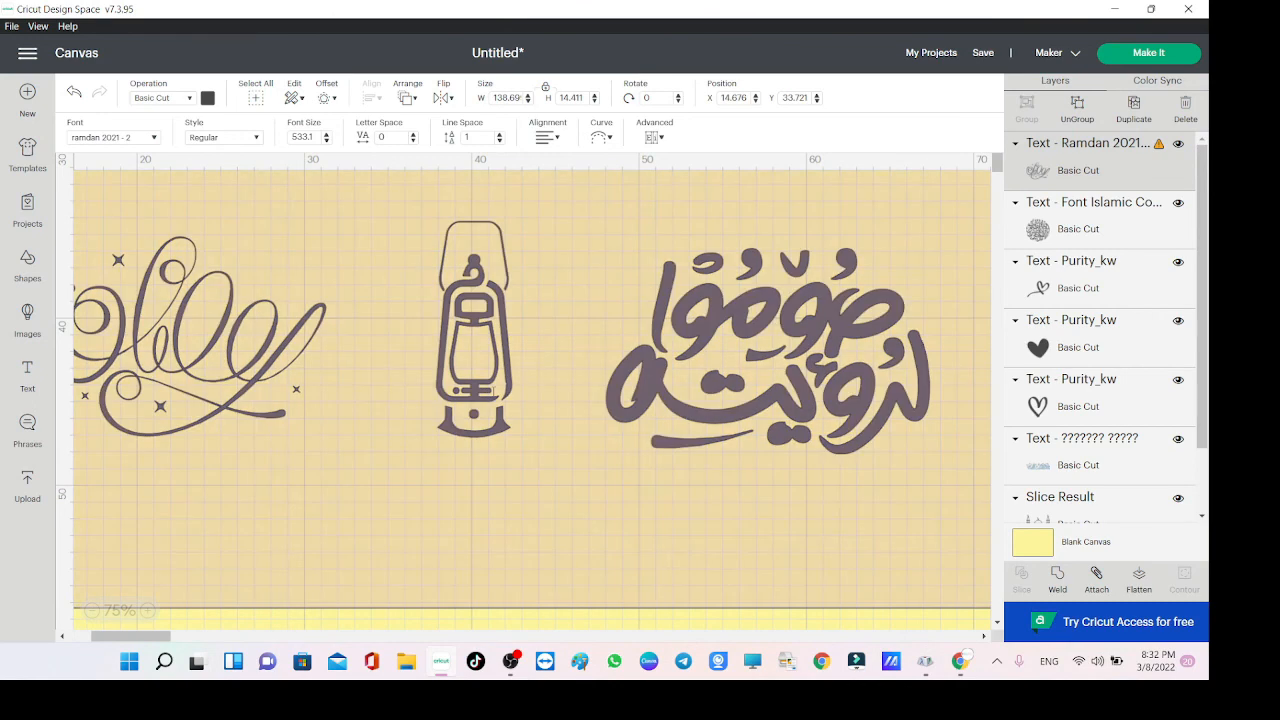
{"action": "type", "text": "a"}
{"action": "left_click", "coordinate": [478, 449]}
{"action": "left_click_drag", "start_coordinate": [343, 416], "coordinate": [486, 459]}
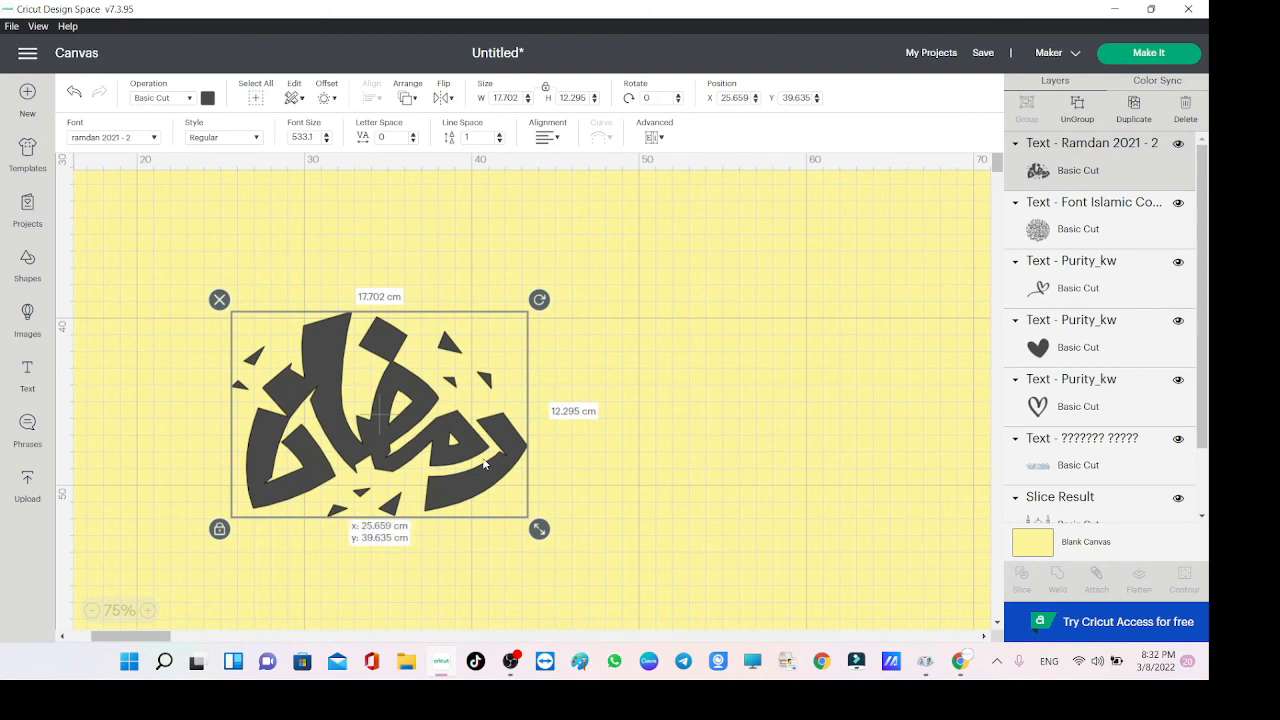
Swap the character for the domed Ramadan kareem design and enlarge it to about 11.8 × 15.8 cm at X 32.1, Y 41.1 cm.
{"action": "key", "text": "Delete"}
{"action": "key", "text": "ctrl+z"}
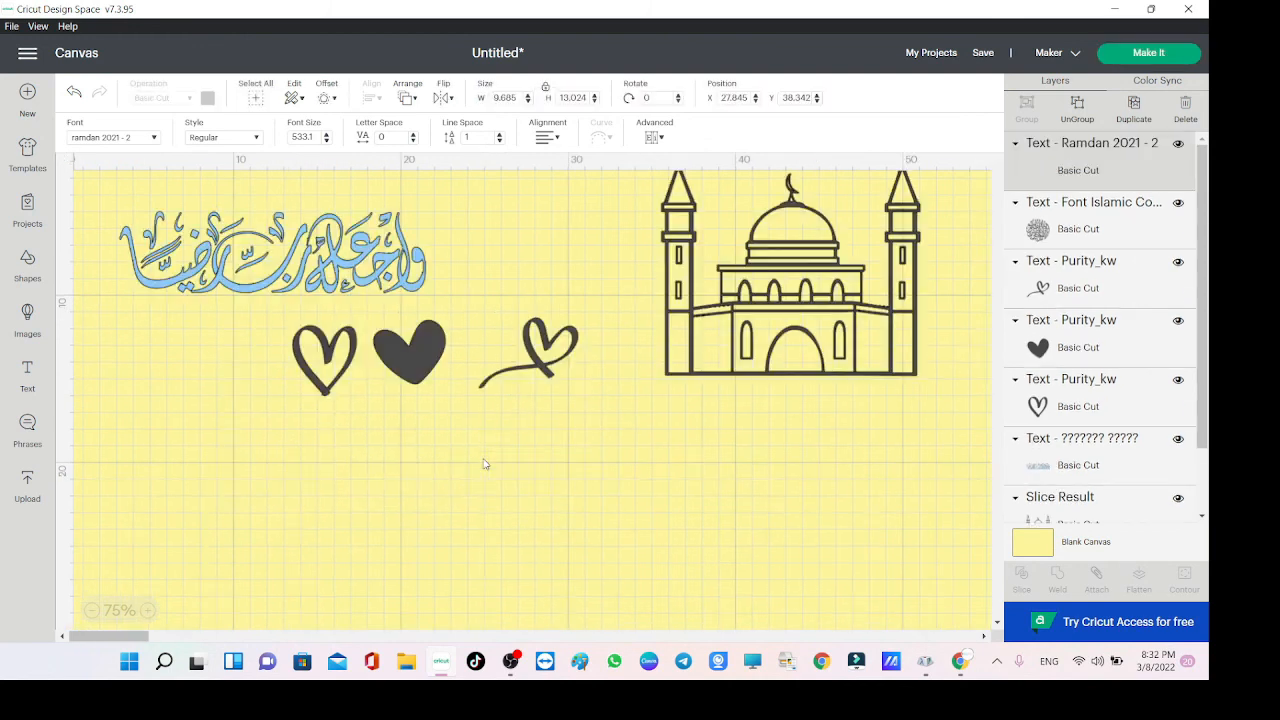
{"action": "left_click", "coordinate": [1104, 166]}
{"action": "left_click_drag", "start_coordinate": [254, 346], "coordinate": [325, 392]}
{"action": "left_click_drag", "start_coordinate": [364, 448], "coordinate": [403, 494]}
{"action": "double_click", "coordinate": [355, 442]}
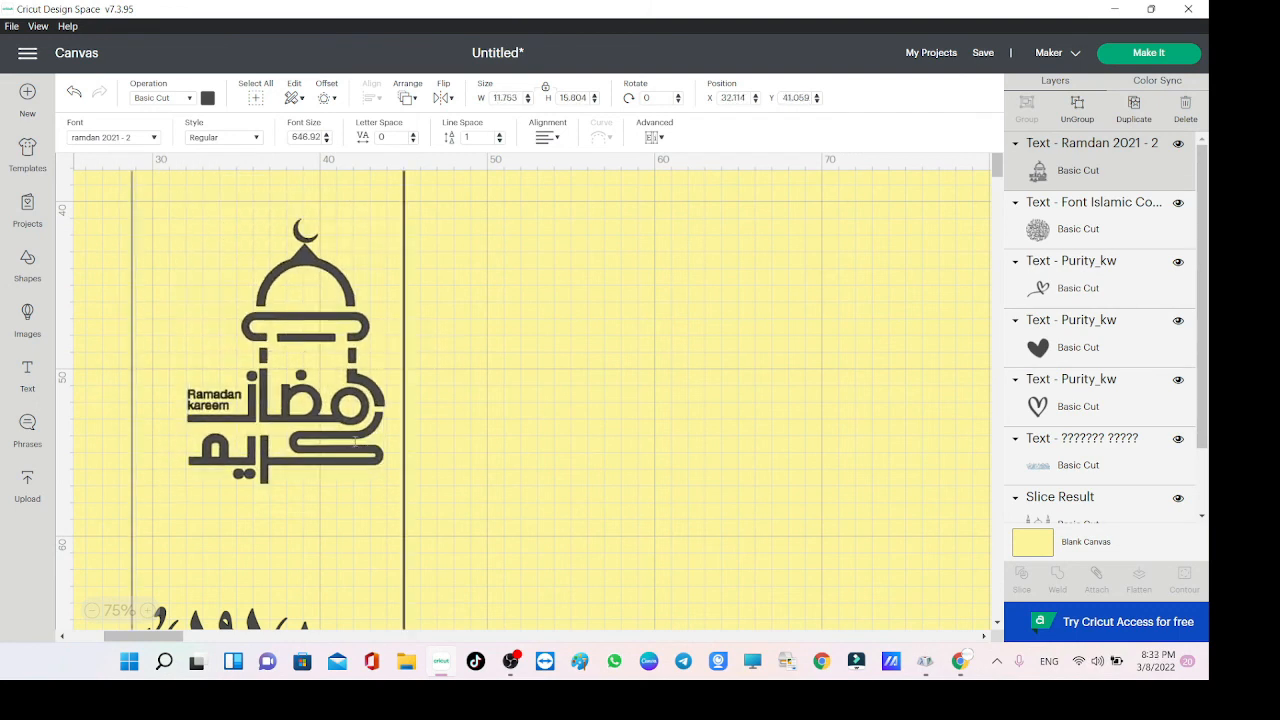
Set the Ramadan kareem design's width to 5 cm, then enlarge it to a font size of about 494.5.
{"action": "left_click", "coordinate": [505, 99]}
{"action": "type", "text": "5"}
{"action": "key", "text": "Return"}
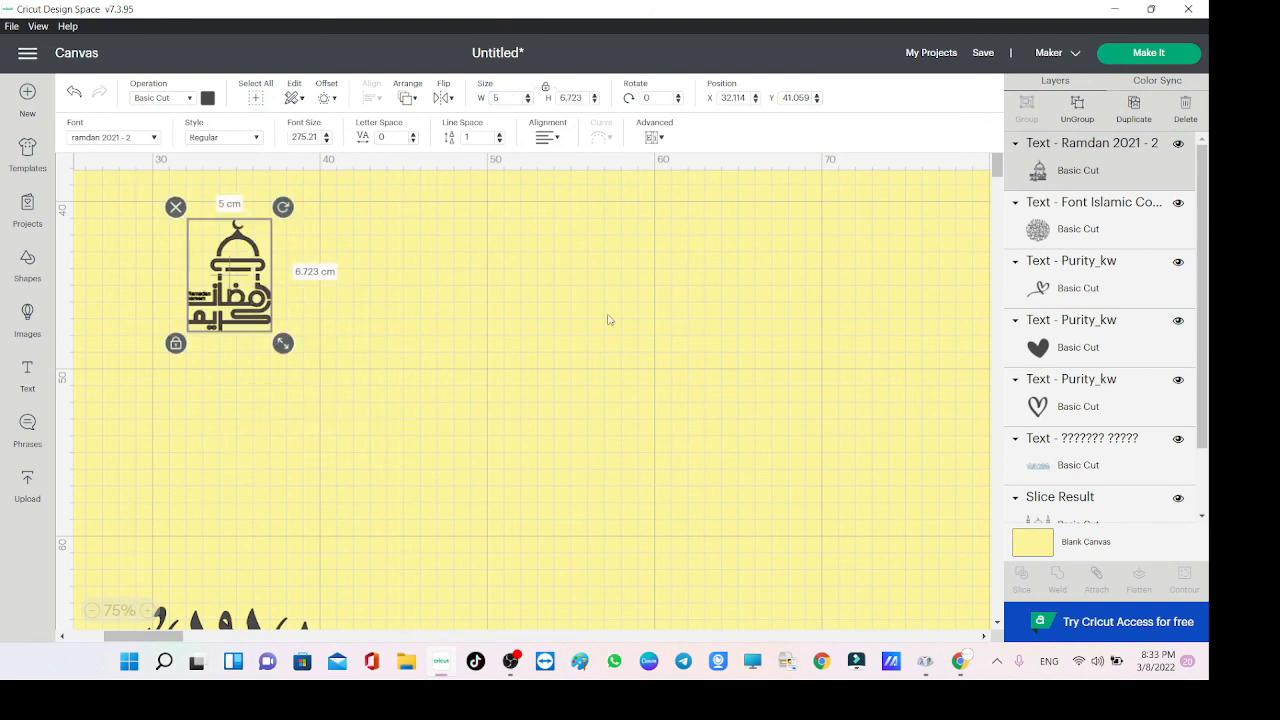
{"action": "left_click_drag", "start_coordinate": [283, 343], "coordinate": [349, 431]}
{"action": "left_click", "coordinate": [416, 418]}
Try another character in place of the Ramadan kareem design, then clear it from the text.
{"action": "left_click", "coordinate": [292, 369]}
{"action": "key", "text": "BackSpace"}
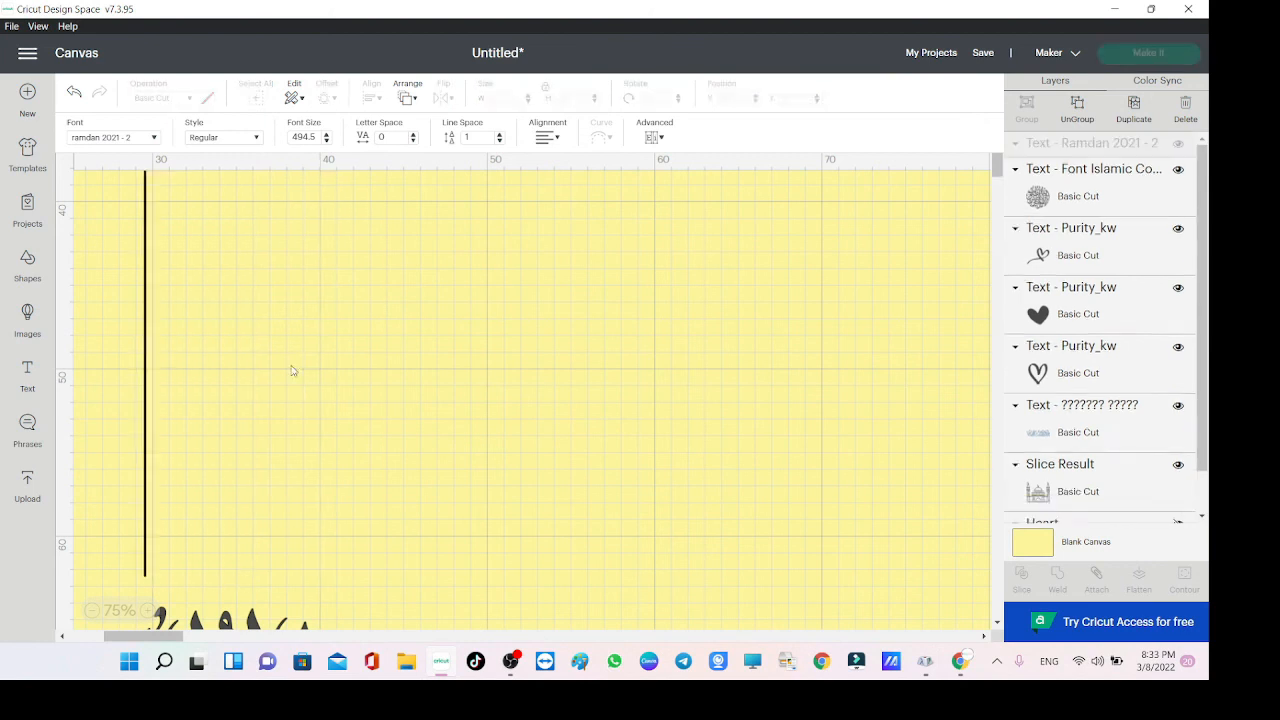
{"action": "type", "text": "b"}
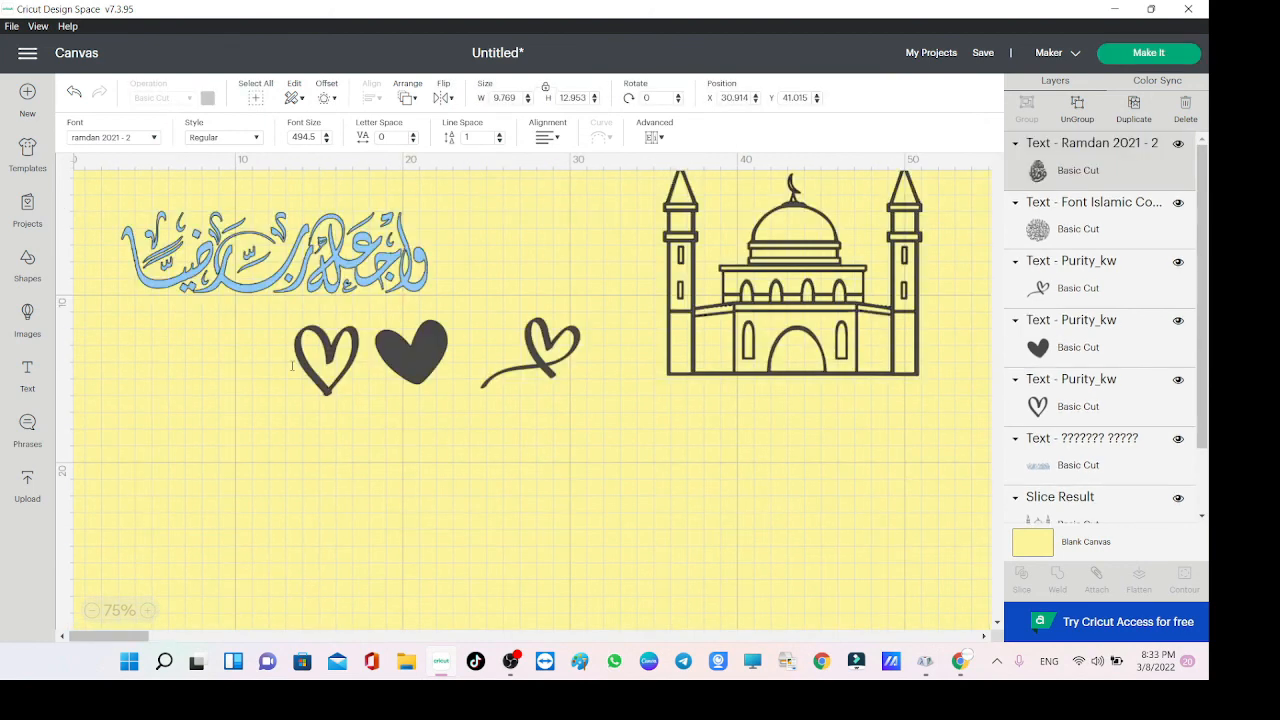
{"action": "key", "text": "BackSpace"}
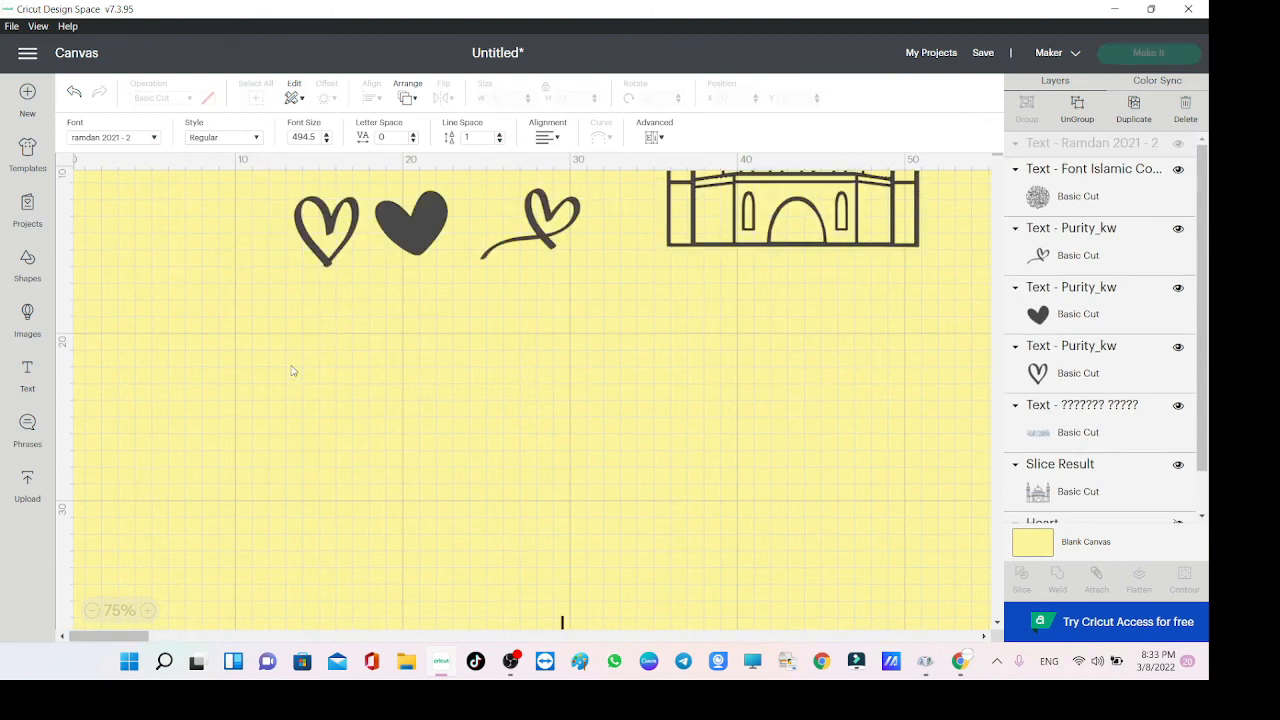
Finish editing the text and delete all visible designs from the canvas.
{"action": "left_click", "coordinate": [271, 235]}
{"action": "key", "text": "ctrl+a"}
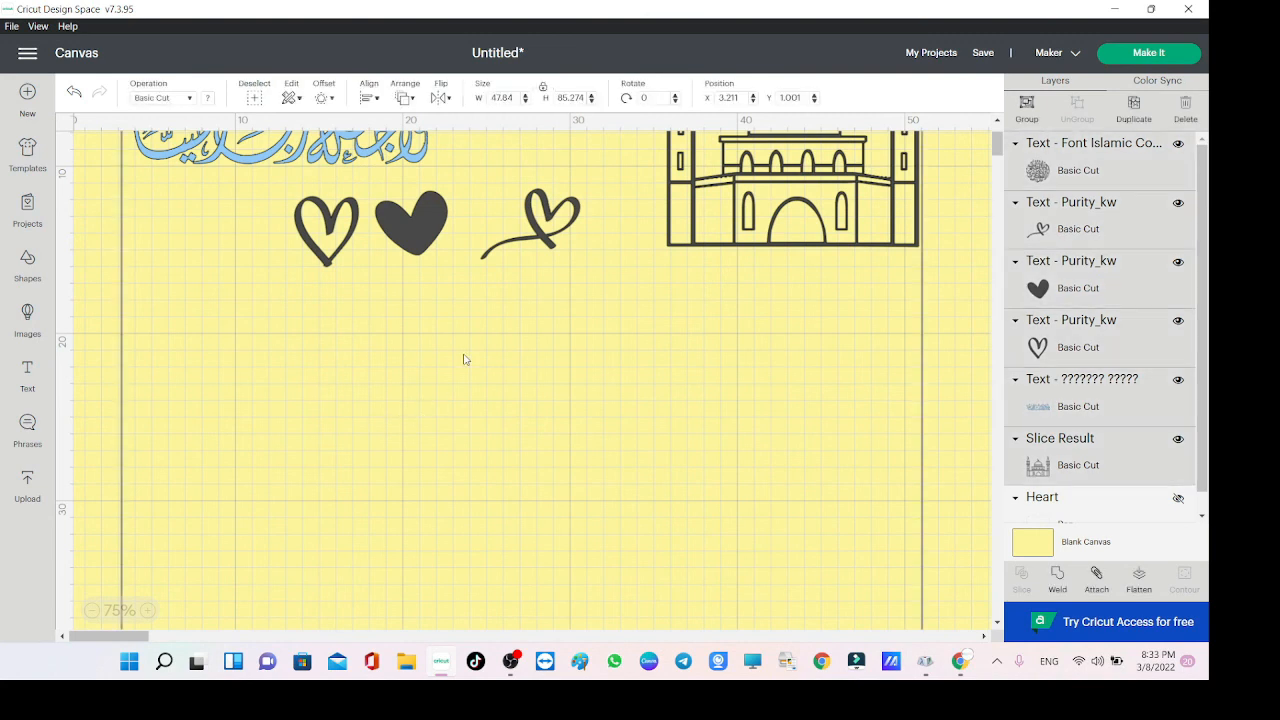
{"action": "key", "text": "Delete"}
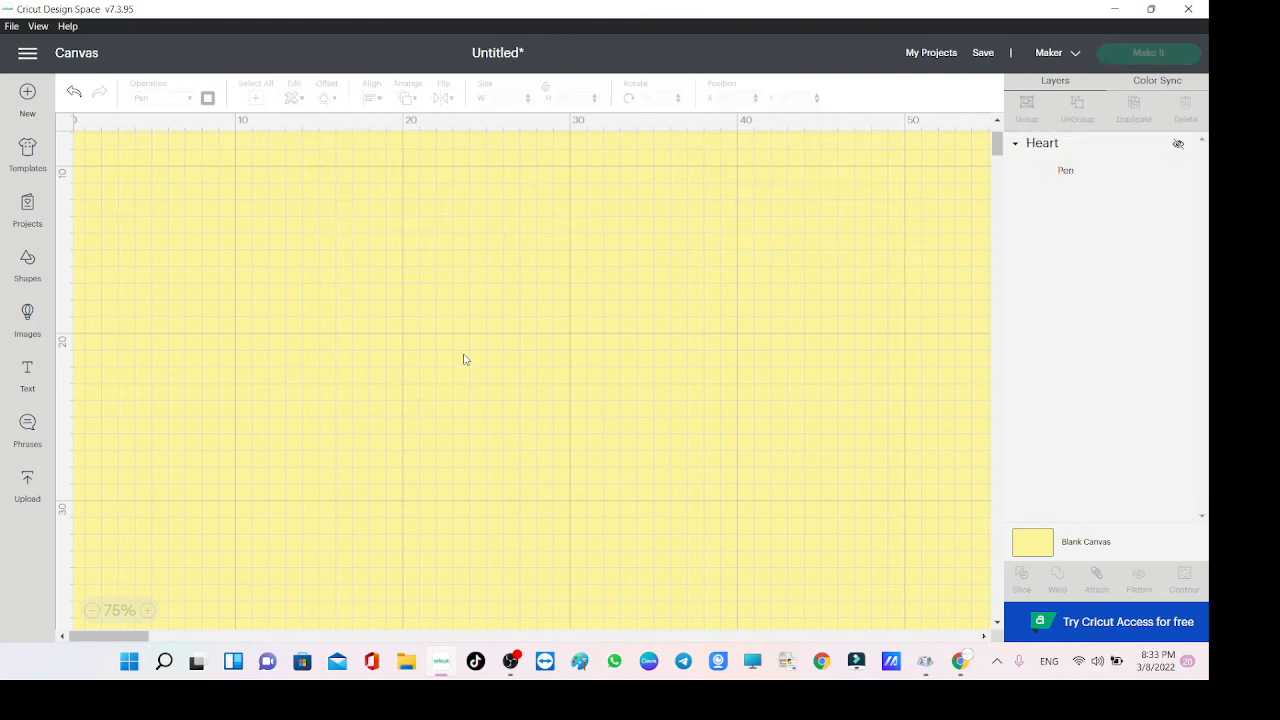
Add a new text in ramdan 2021 - 2, enlarged to about 33.9 × 7.6 cm at X 4.4, Y 18.0 cm.
{"action": "left_click", "coordinate": [34, 372]}
{"action": "left_click", "coordinate": [266, 281]}
{"action": "left_click_drag", "start_coordinate": [269, 243], "coordinate": [346, 320]}
{"action": "left_click_drag", "start_coordinate": [342, 264], "coordinate": [375, 368]}
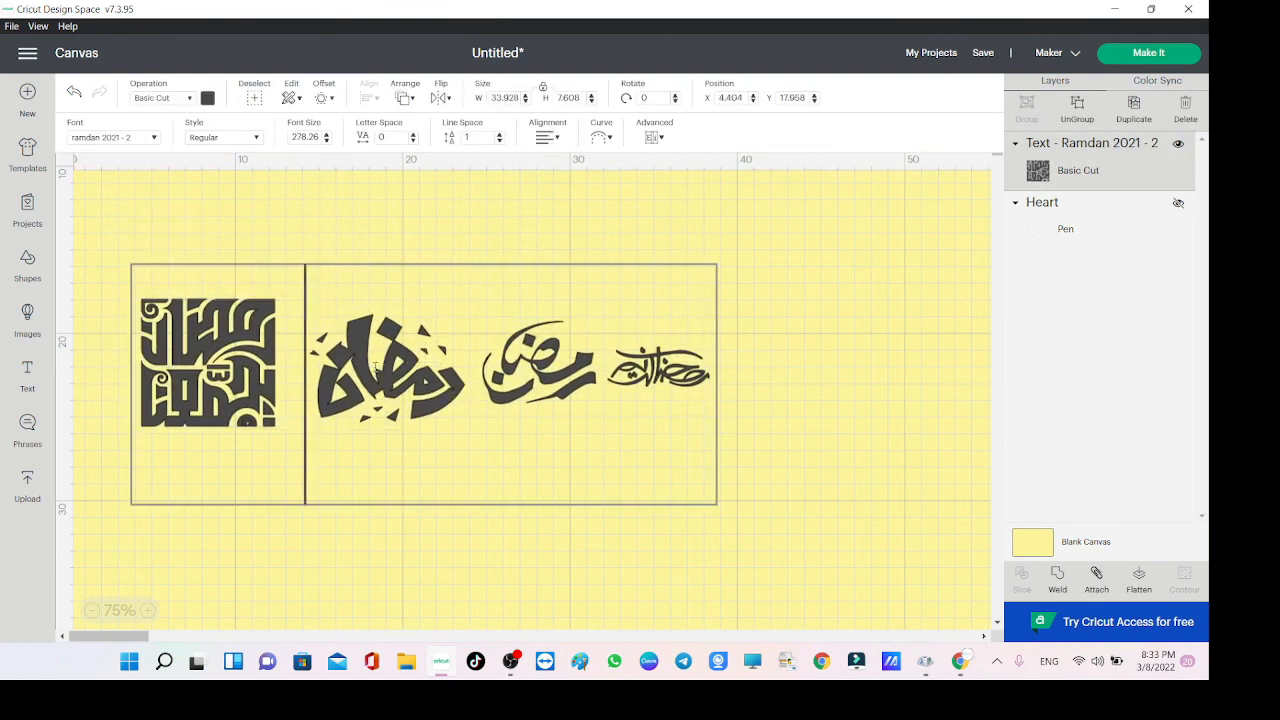
Replace the new text's content with the single character that produces the Ramadan calligraphy with a lantern, and select the finished design.
{"action": "type", "text": "e"}
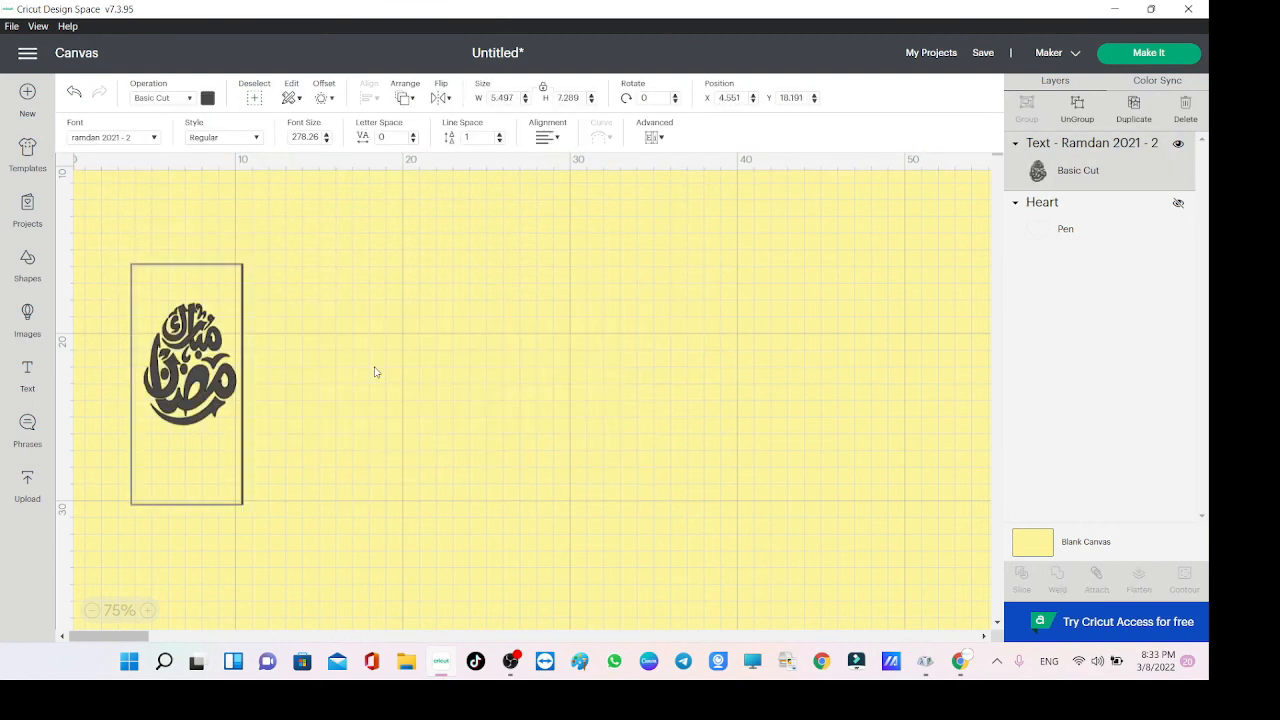
{"action": "key", "text": "BackSpace"}
{"action": "type", "text": "f"}
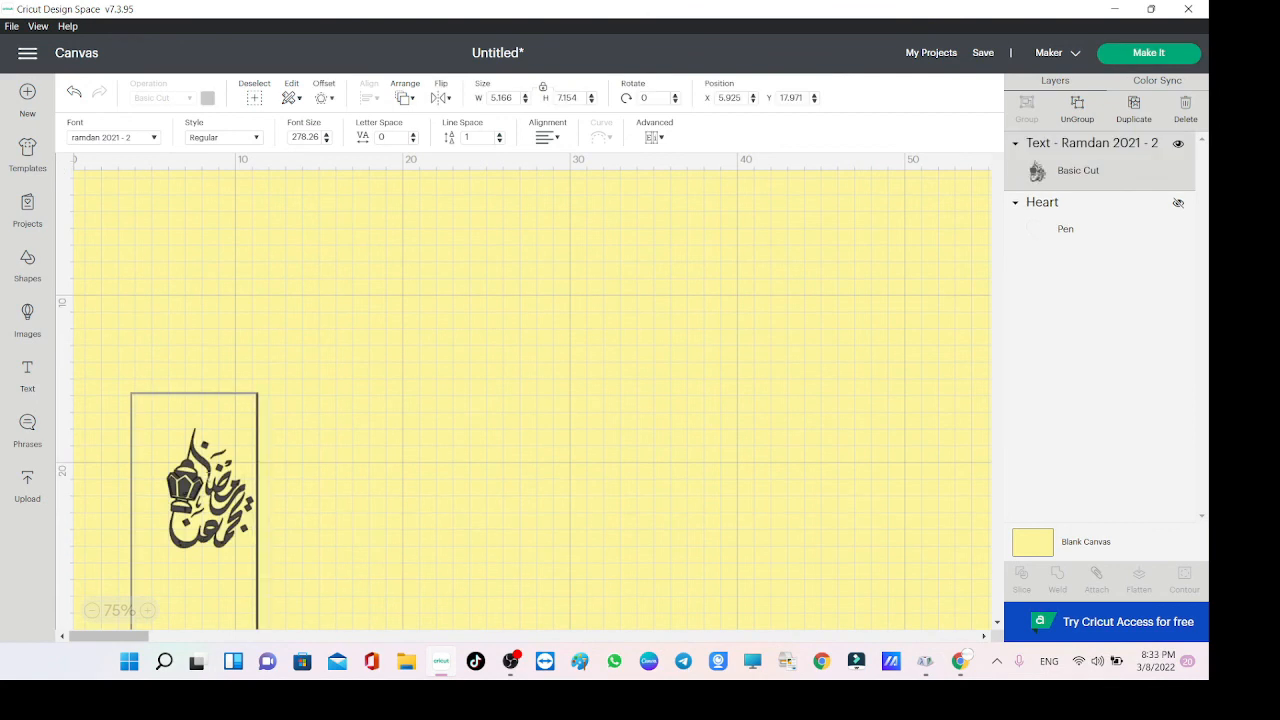
{"action": "key", "text": "ctrl+a"}
{"action": "left_click", "coordinate": [278, 480]}
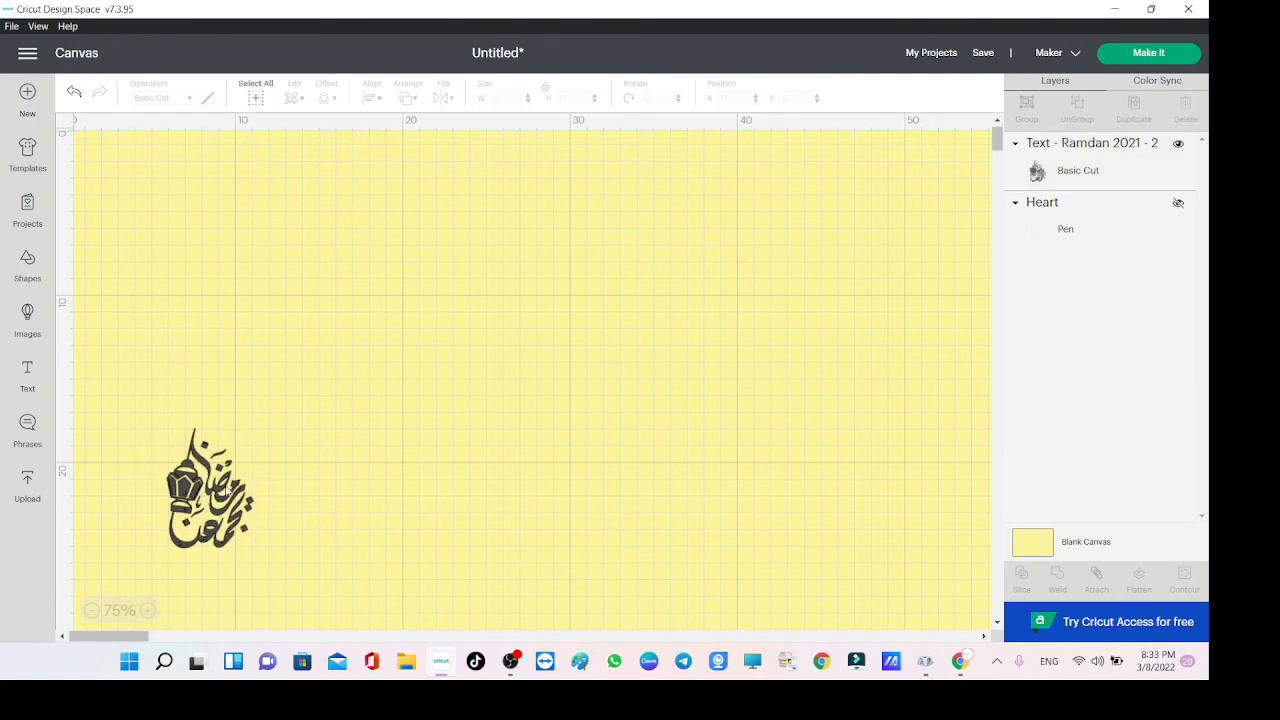
{"action": "left_click", "coordinate": [220, 502]}
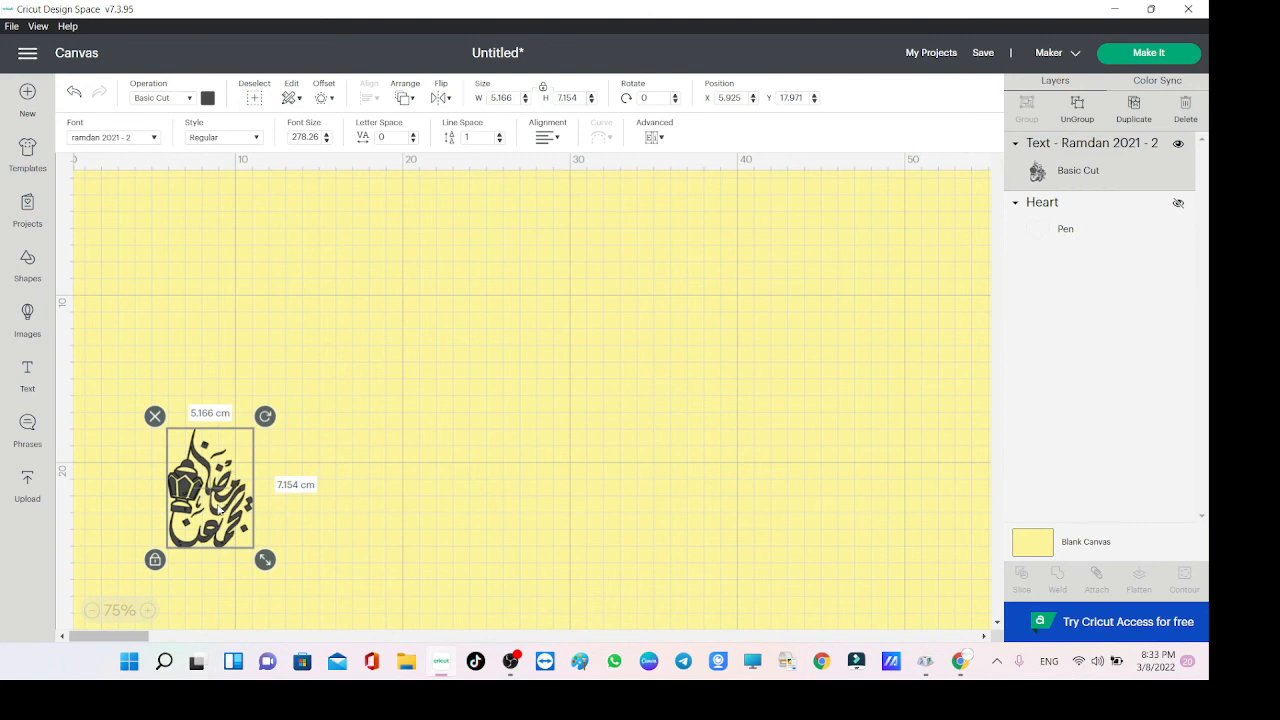
Edit the lantern calligraphy text, try the characters b, c, d and e after it, and clear the whole text.
{"action": "double_click", "coordinate": [219, 508]}
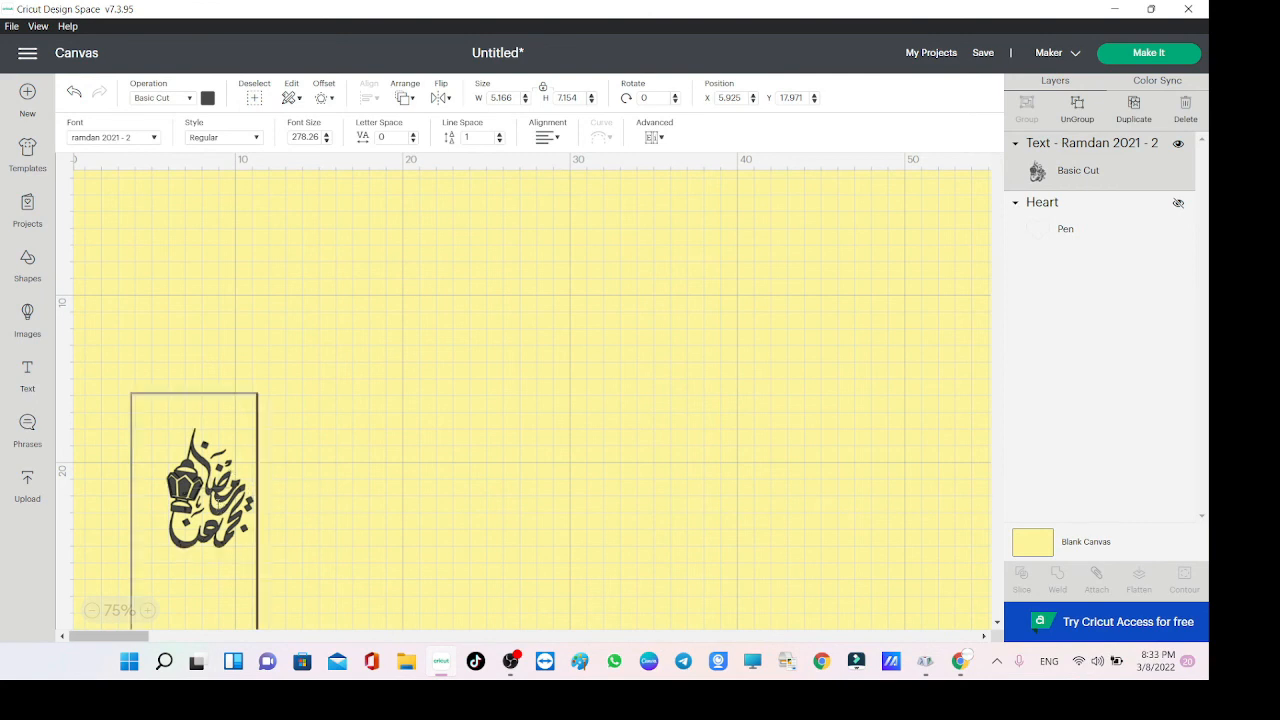
{"action": "type", "text": "b"}
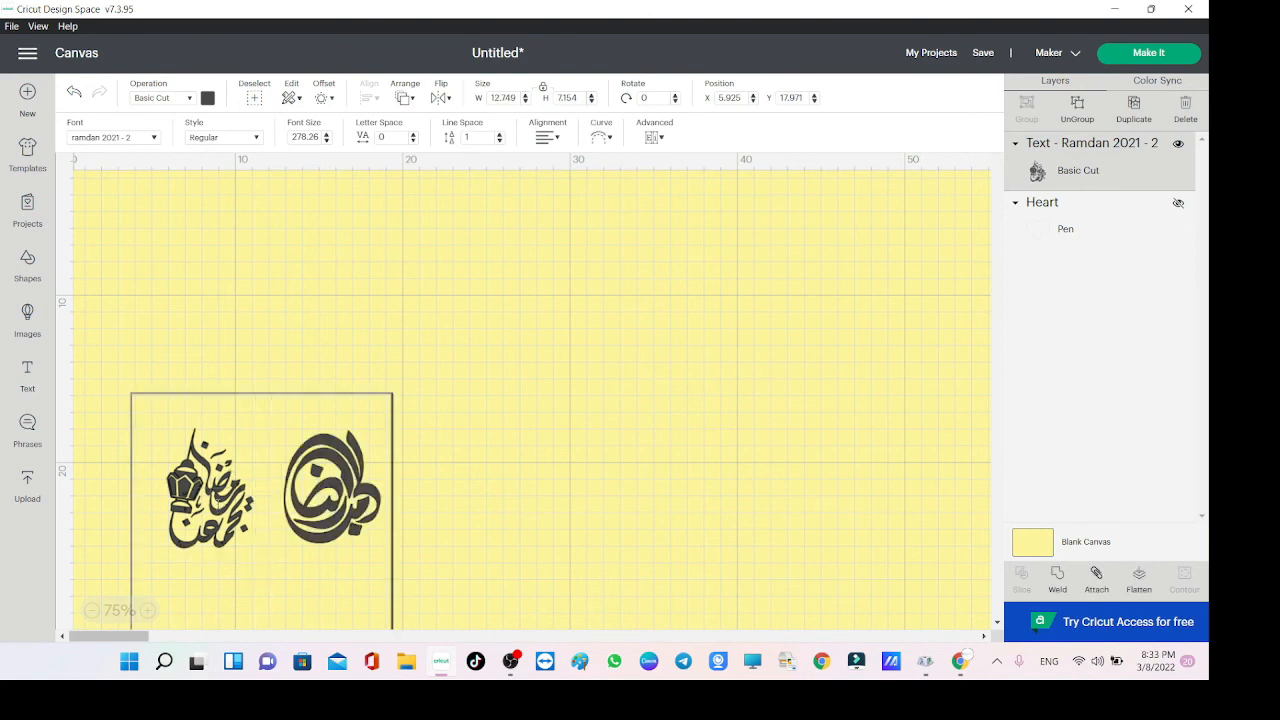
{"action": "type", "text": "cde"}
{"action": "key", "text": "BackSpace"}
{"action": "key", "text": "BackSpace"}
{"action": "key", "text": "BackSpace"}
{"action": "key", "text": "BackSpace"}
{"action": "key", "text": "BackSpace"}
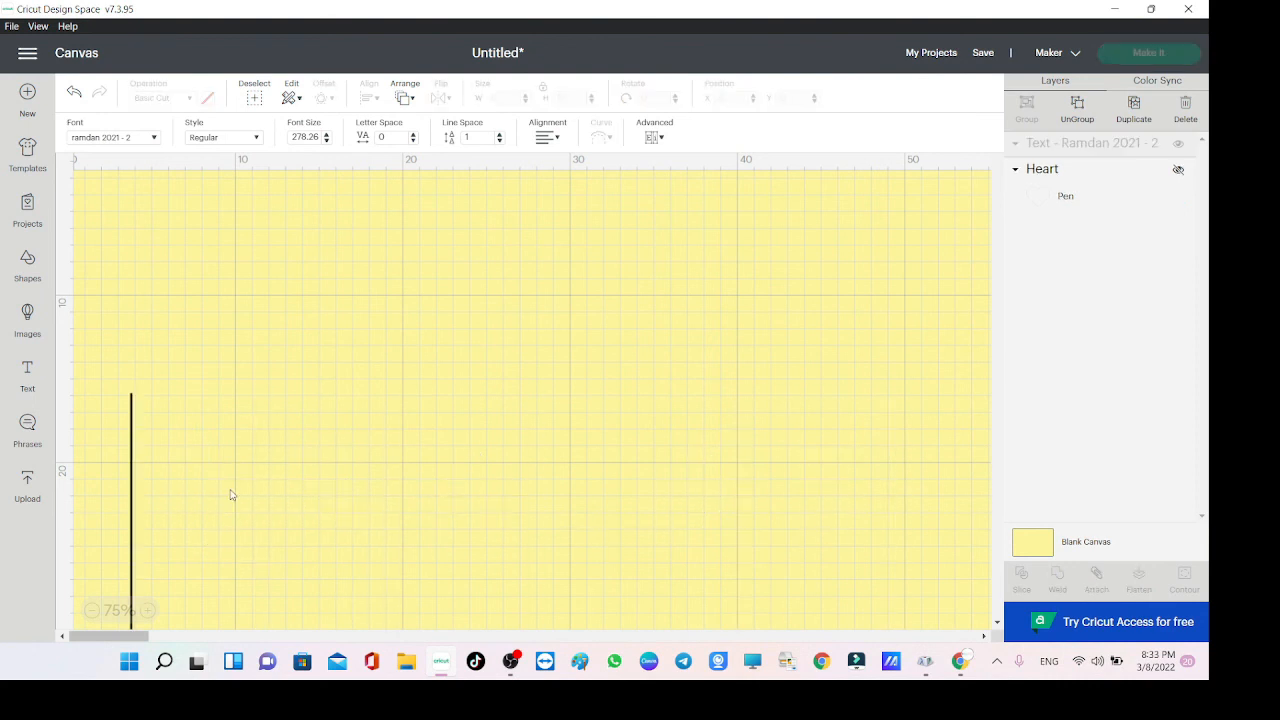
Try a row of further font characters starting with the crescent-topped dome design, including the crescent-shaped Ramadan calligraphies, then clear the text.
{"action": "type", "text": "cd"}
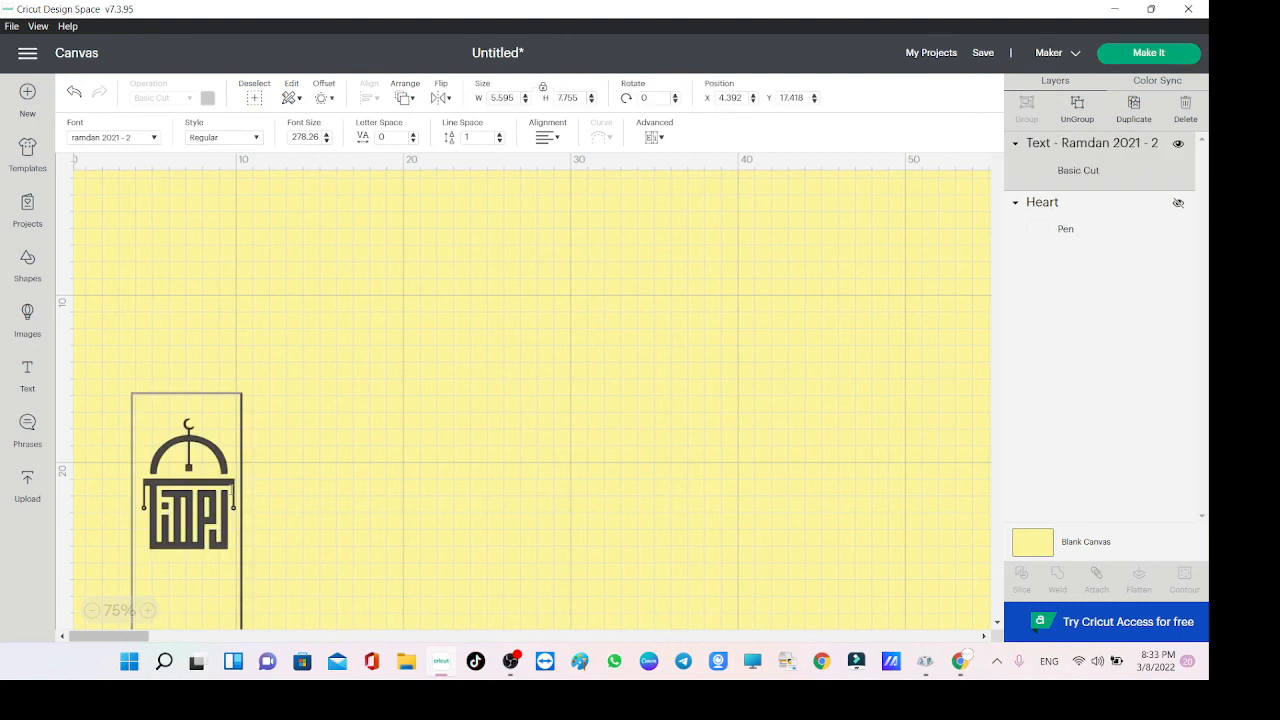
{"action": "key", "text": "BackSpace"}
{"action": "type", "text": "ef"}
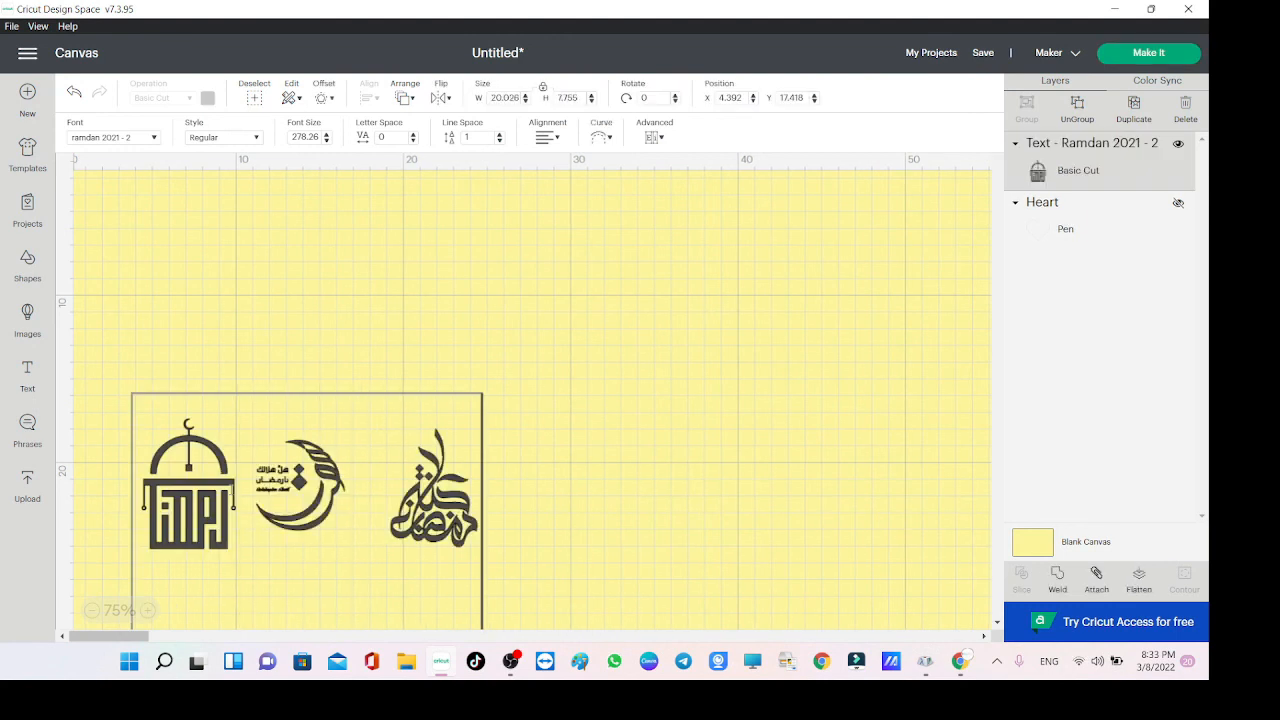
{"action": "type", "text": "gh"}
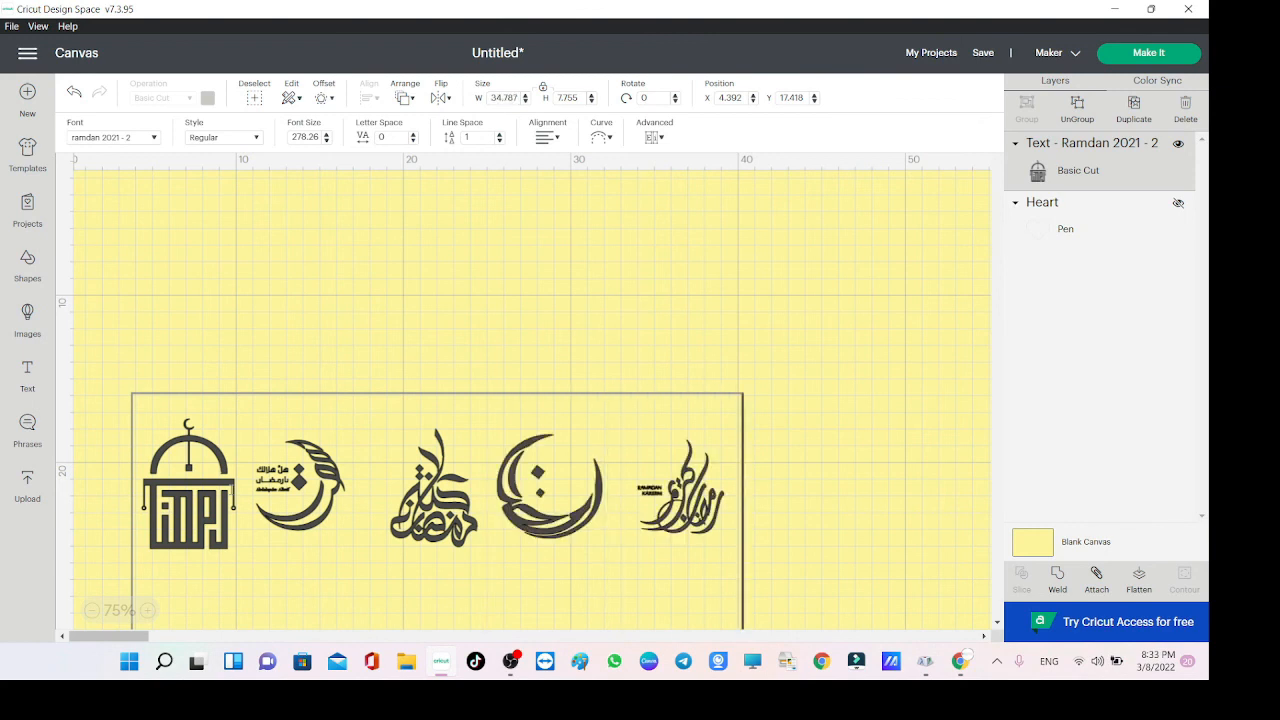
{"action": "type", "text": "i"}
{"action": "key", "text": "BackSpace"}
{"action": "key", "text": "BackSpace"}
{"action": "key", "text": "BackSpace"}
{"action": "key", "text": "BackSpace"}
{"action": "key", "text": "BackSpace"}
{"action": "key", "text": "BackSpace"}
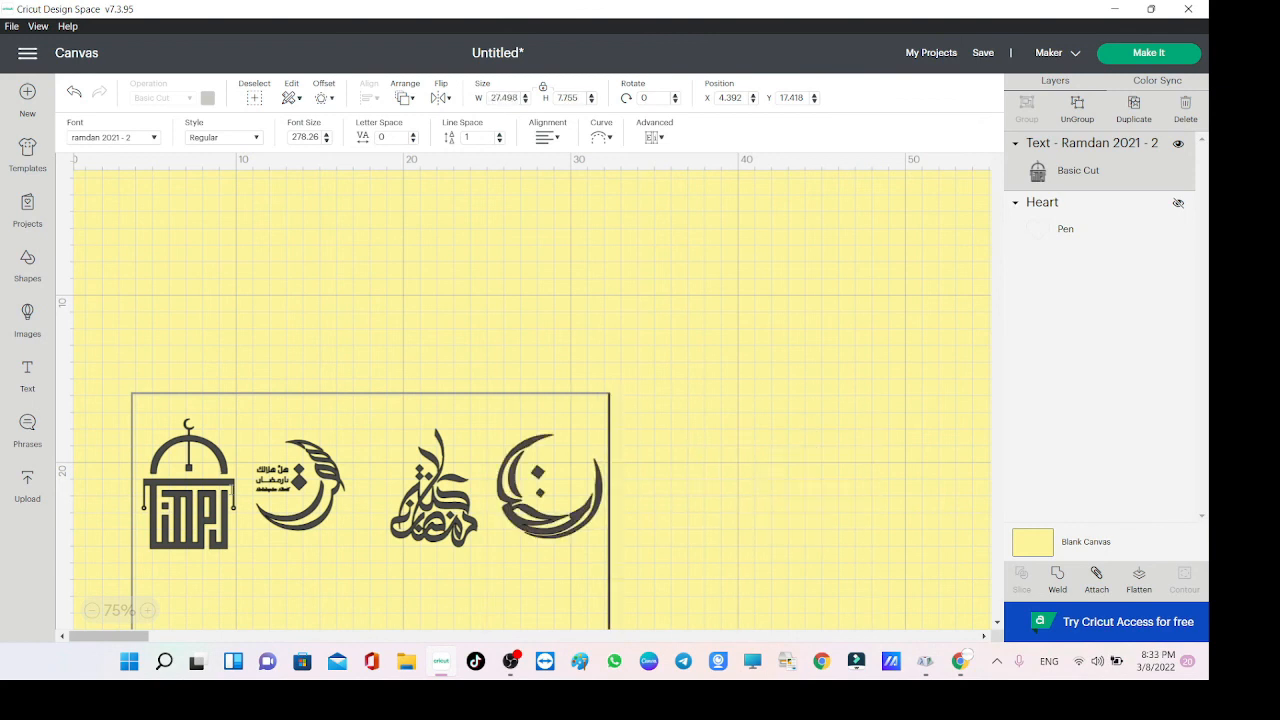
{"action": "type", "text": "j"}
{"action": "key", "text": "BackSpace"}
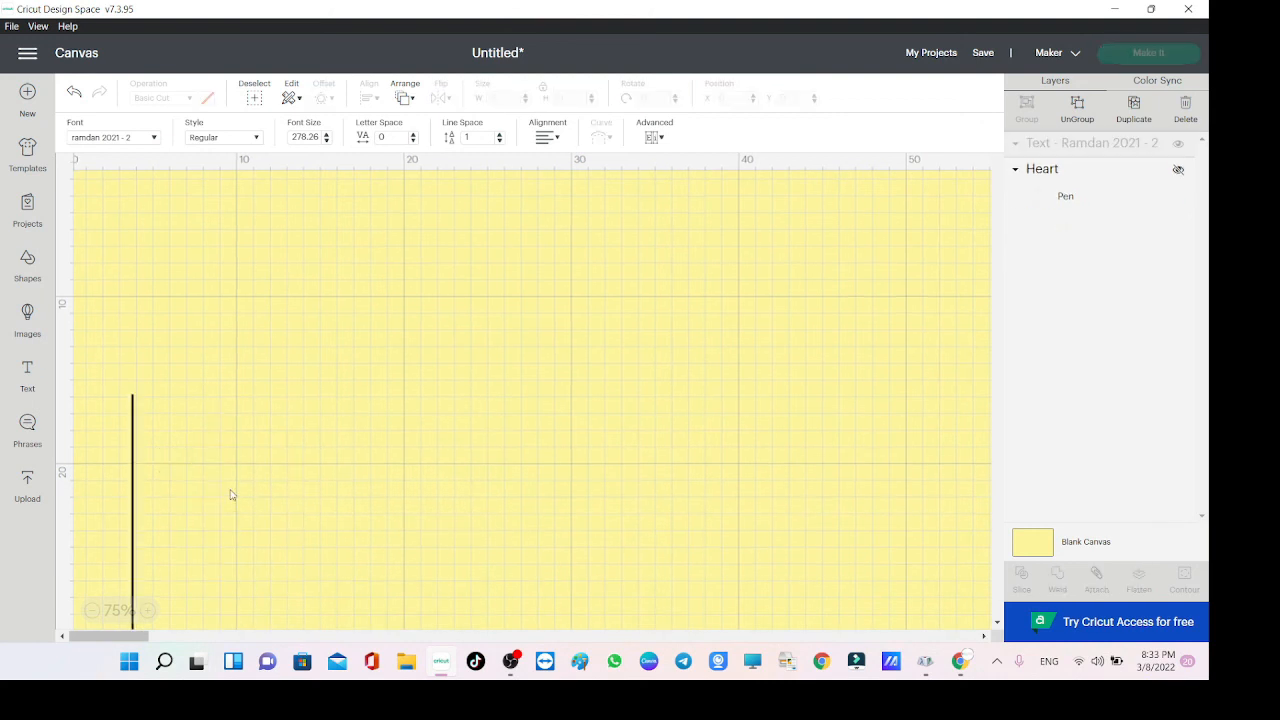
Try the characters for the diamond-shaped calligraphy with crescent and the slanted Ramadan Kareem design, then clear both.
{"action": "type", "text": "kl"}
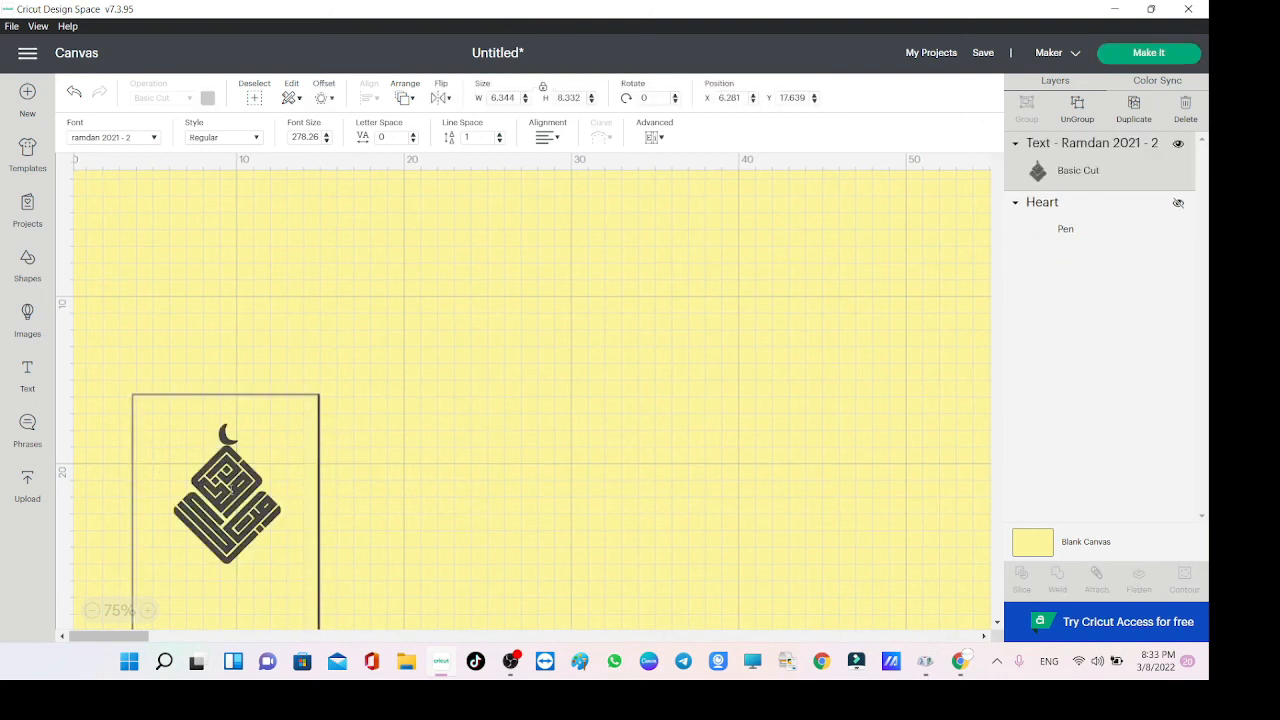
{"action": "key", "text": "BackSpace"}
{"action": "type", "text": "m"}
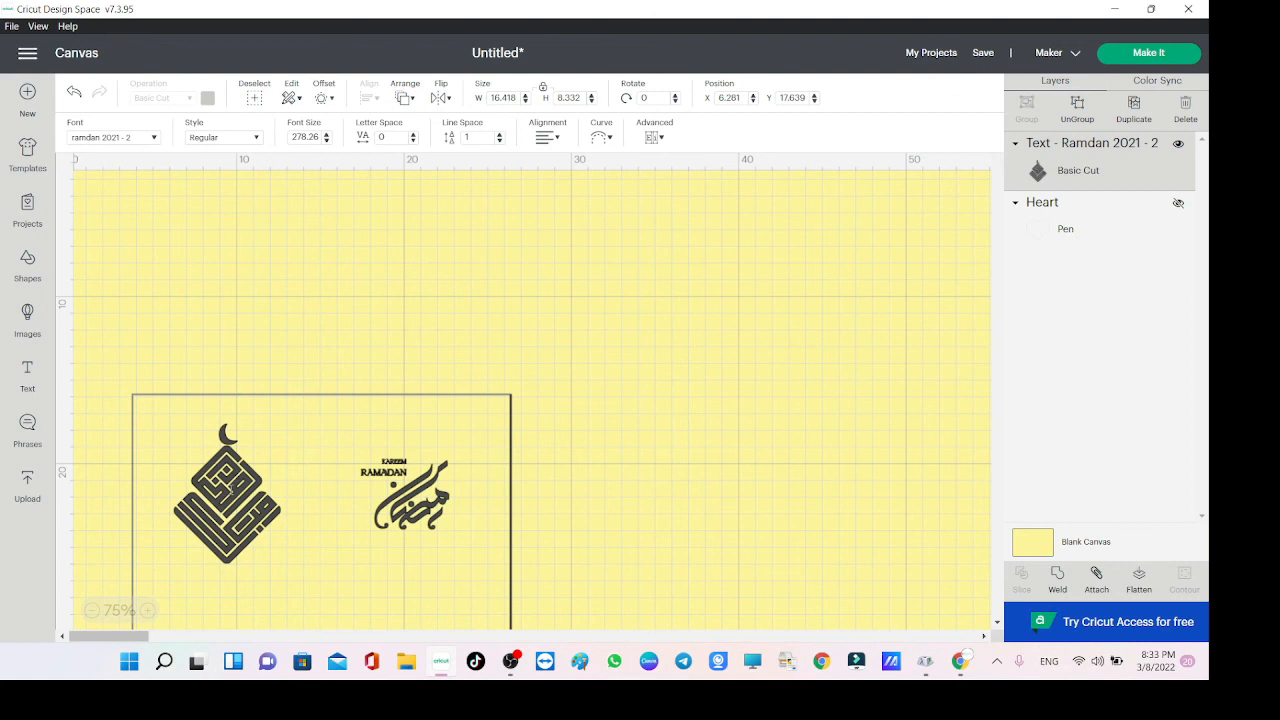
{"action": "key", "text": "BackSpace"}
{"action": "key", "text": "BackSpace"}
Try the characters n to s in the text, starting with the Ramadan Mubarak design, then clear them all.
{"action": "type", "text": "n"}
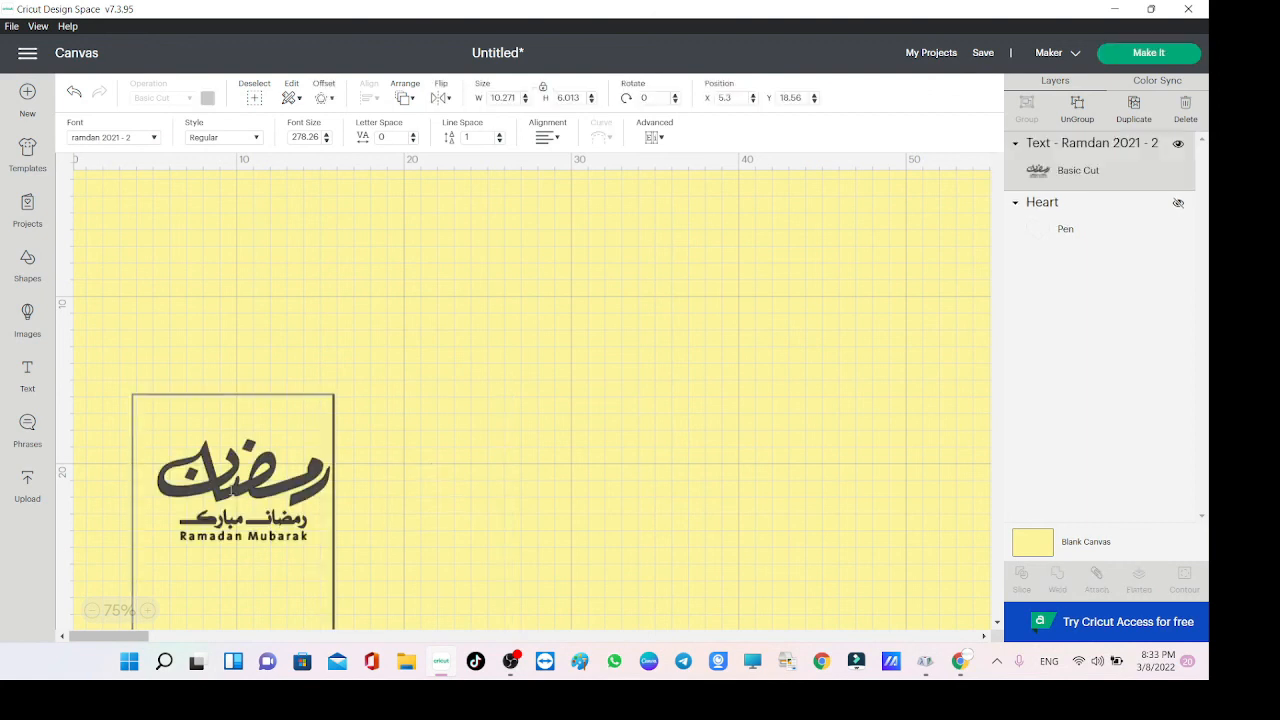
{"action": "type", "text": "opq"}
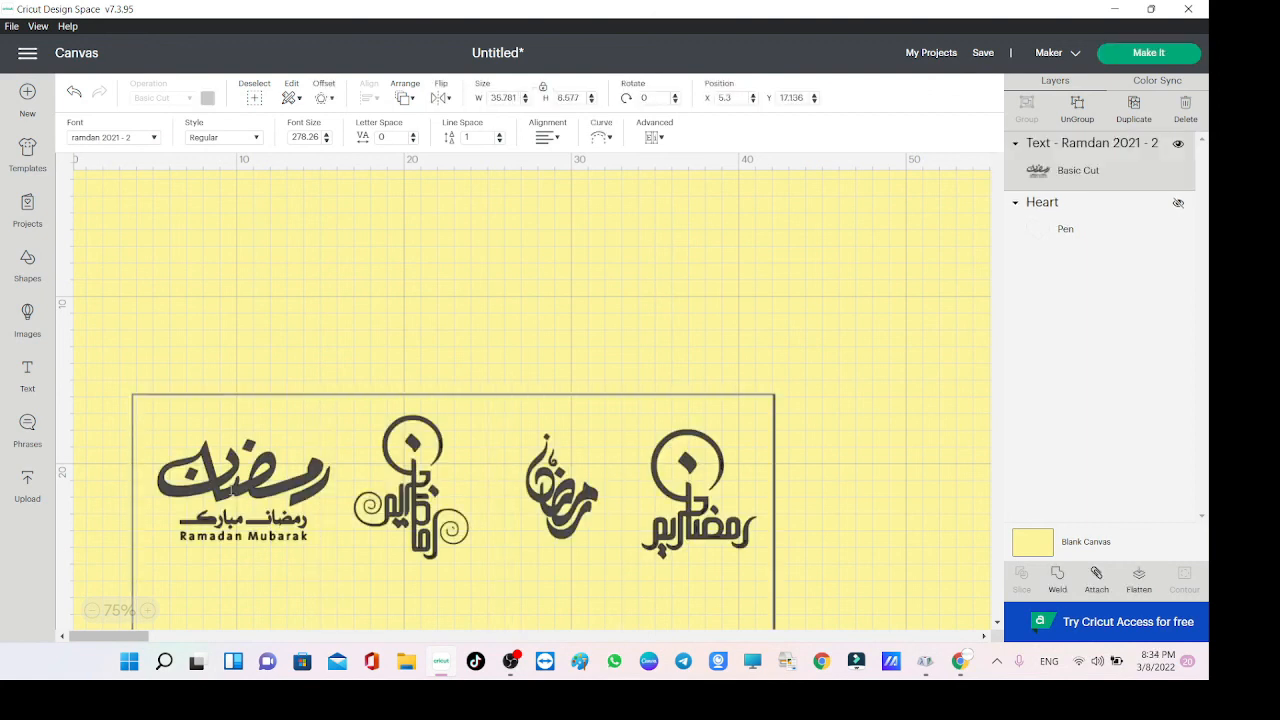
{"action": "type", "text": "rs"}
{"action": "key", "text": "BackSpace"}
{"action": "key", "text": "BackSpace"}
{"action": "key", "text": "BackSpace"}
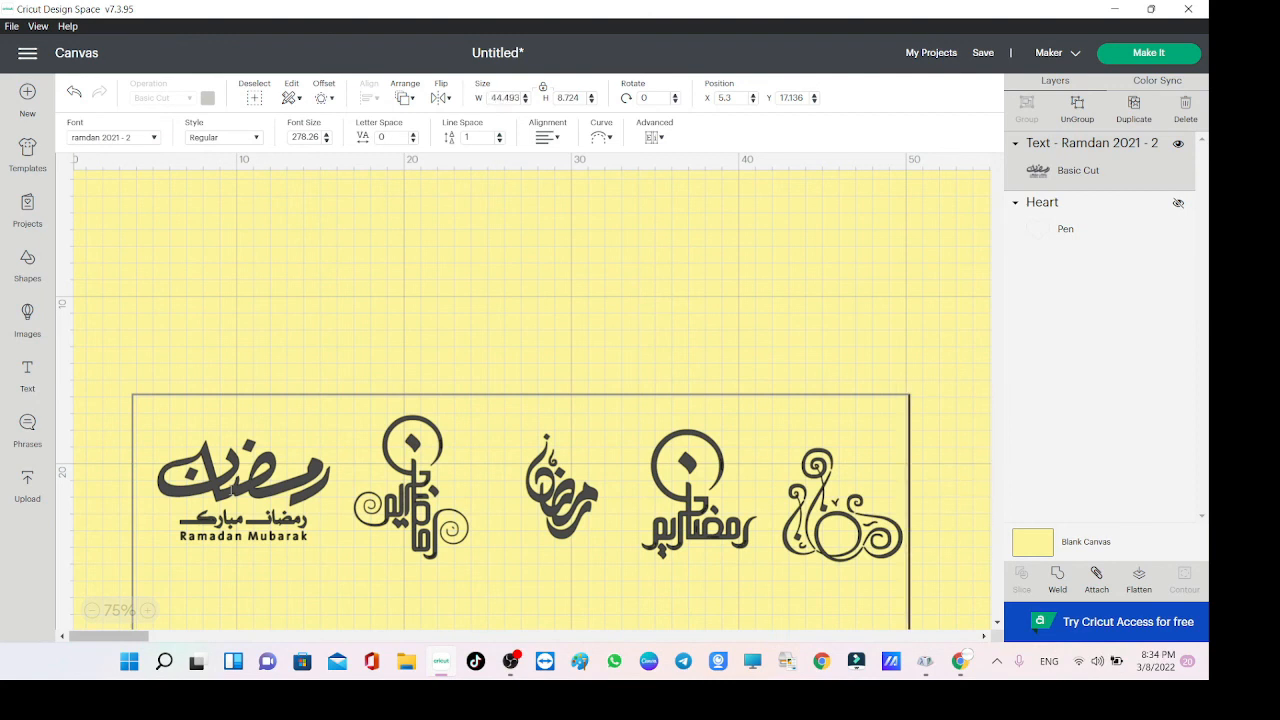
{"action": "key", "text": "BackSpace"}
{"action": "key", "text": "BackSpace"}
{"action": "key", "text": "BackSpace"}
Try the characters t, u, v and w in the emptied text, then clear all four designs.
{"action": "type", "text": "t"}
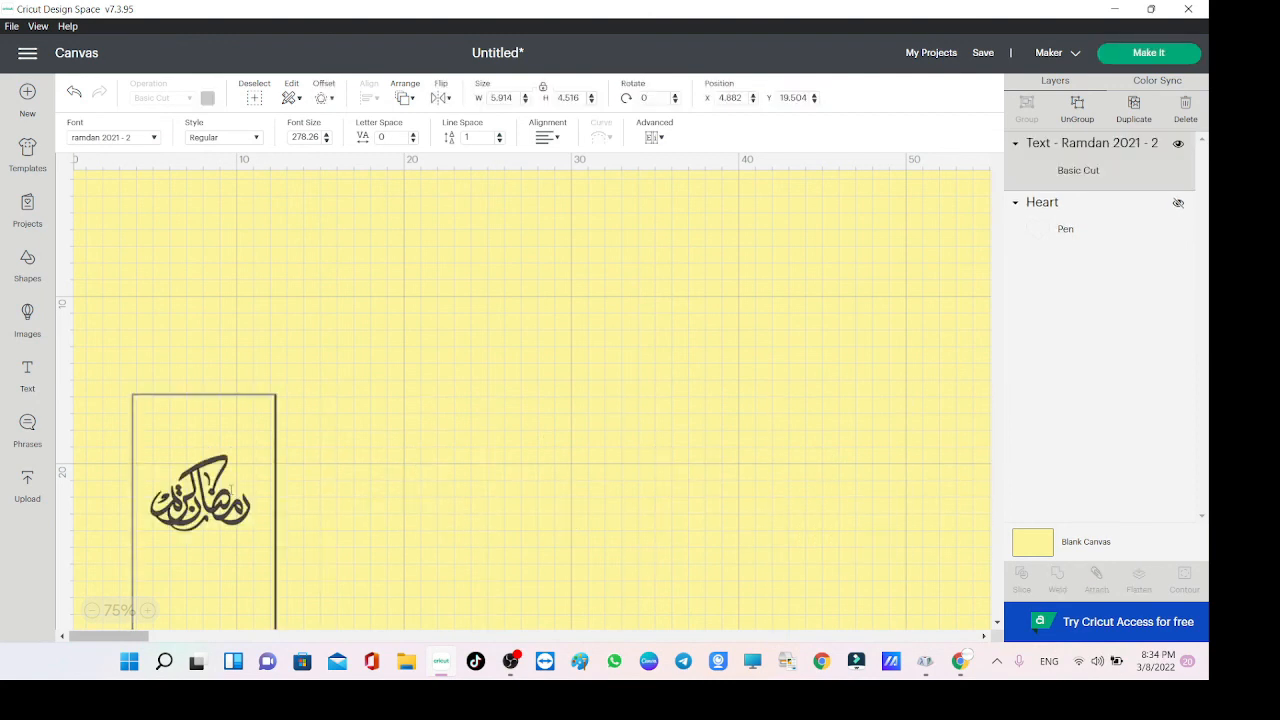
{"action": "type", "text": "uvw"}
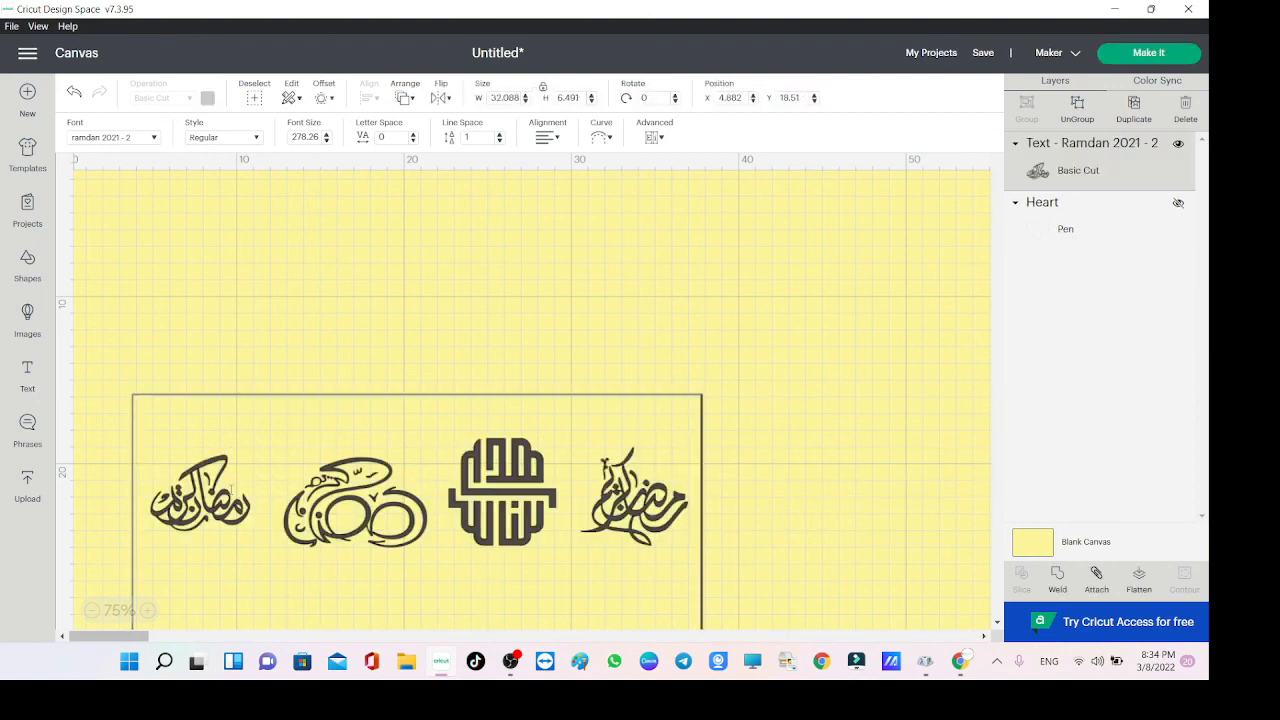
{"action": "key", "text": "BackSpace"}
{"action": "key", "text": "BackSpace"}
{"action": "key", "text": "BackSpace"}
{"action": "key", "text": "BackSpace"}
Enter the characters x, y, z, a and e in the emptied text to make a row of five Ramadan designs.
{"action": "type", "text": "x"}
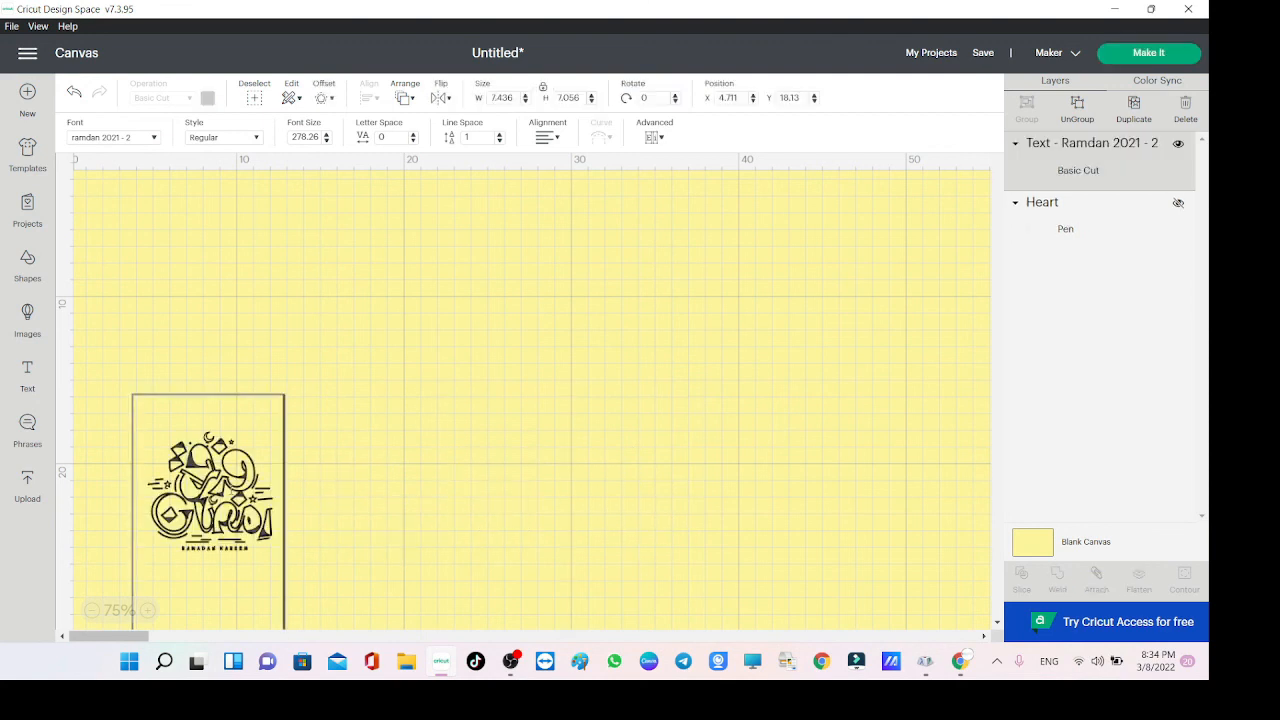
{"action": "type", "text": "yza"}
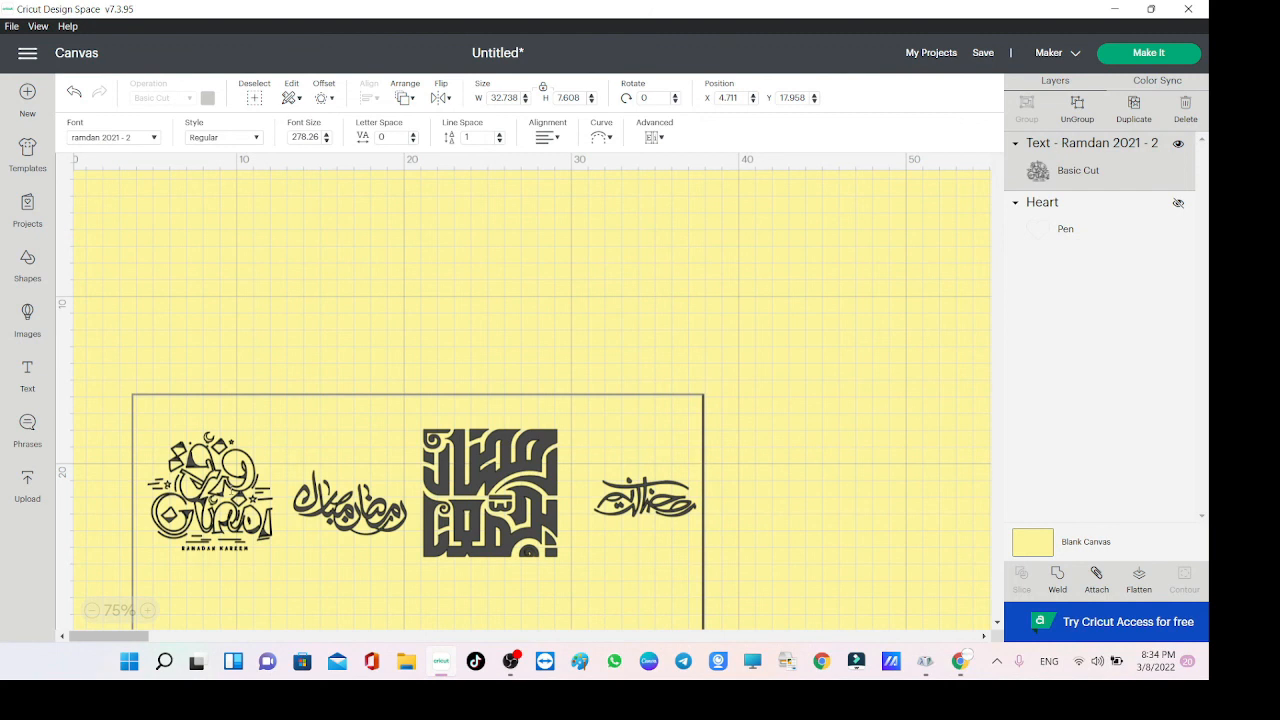
{"action": "type", "text": "e"}
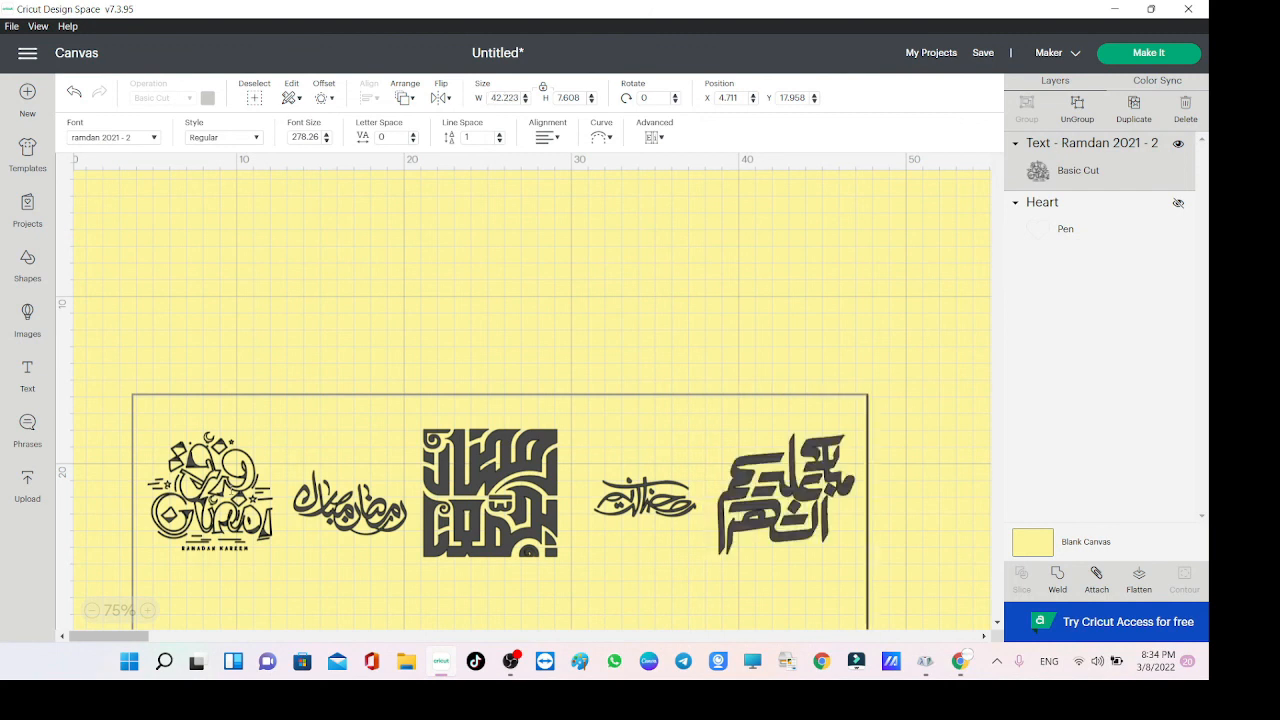